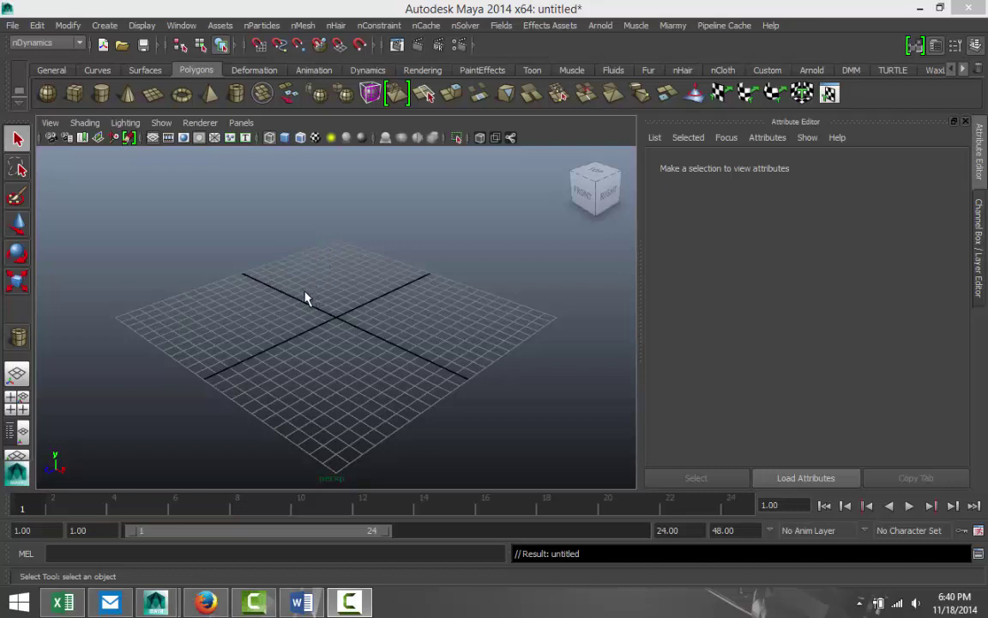
- Try to import golden gate bridge.jpg from the Desktop as an image plane in the front view
{"action": "mouse_move", "coordinate": [283, 318]}
{"action": "left_mouse_down", "text": "alt"}
{"action": "mouse_move", "coordinate": [282, 297]}
{"action": "mouse_move", "coordinate": [296, 304]}
{"action": "left_mouse_up", "text": "alt"}
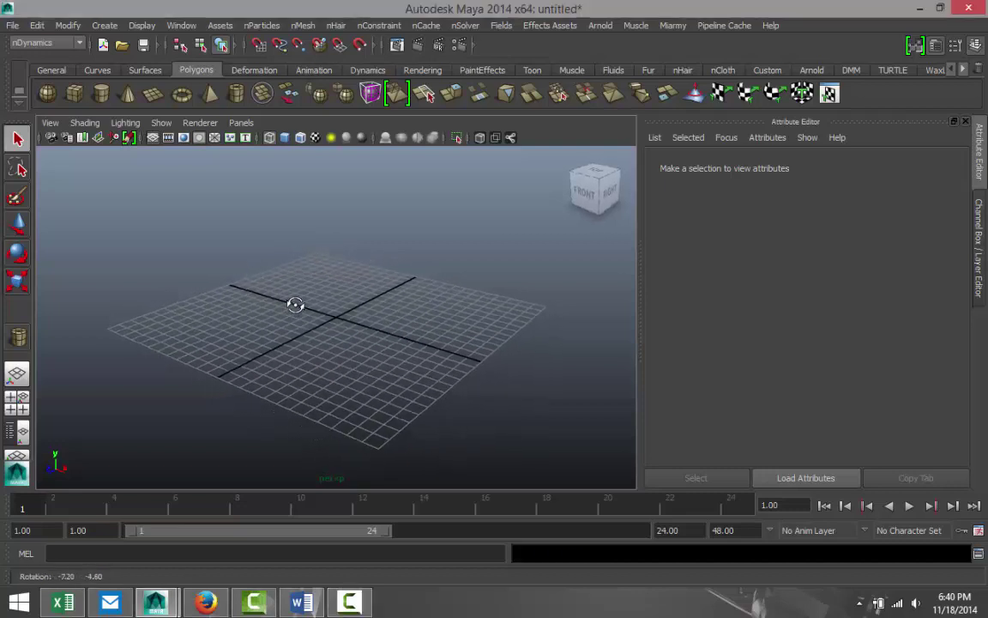
{"action": "left_click", "coordinate": [20, 410]}
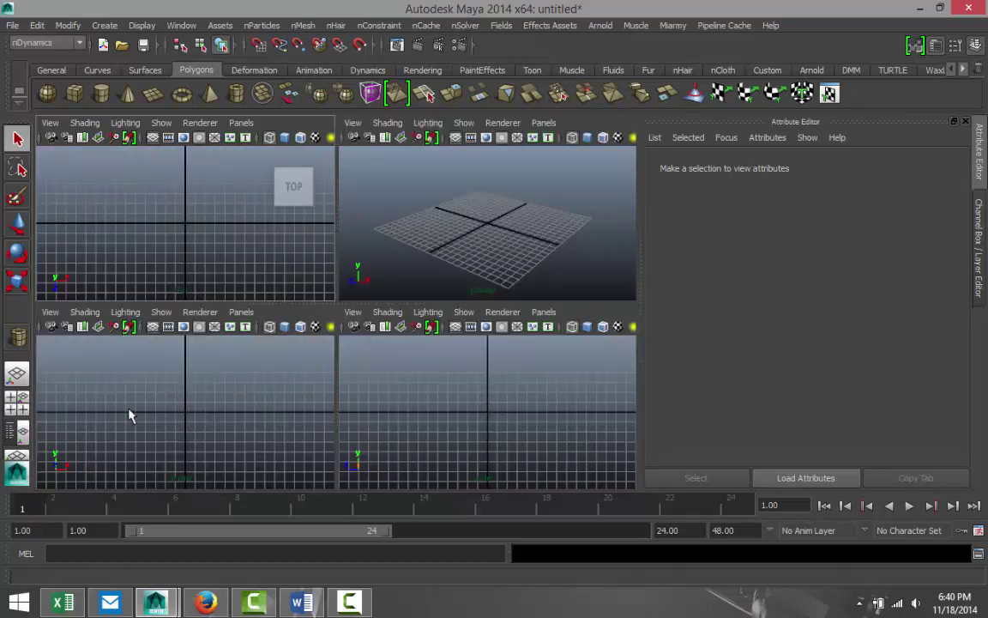
{"action": "left_click", "coordinate": [50, 314]}
{"action": "mouse_move", "coordinate": [176, 564]}
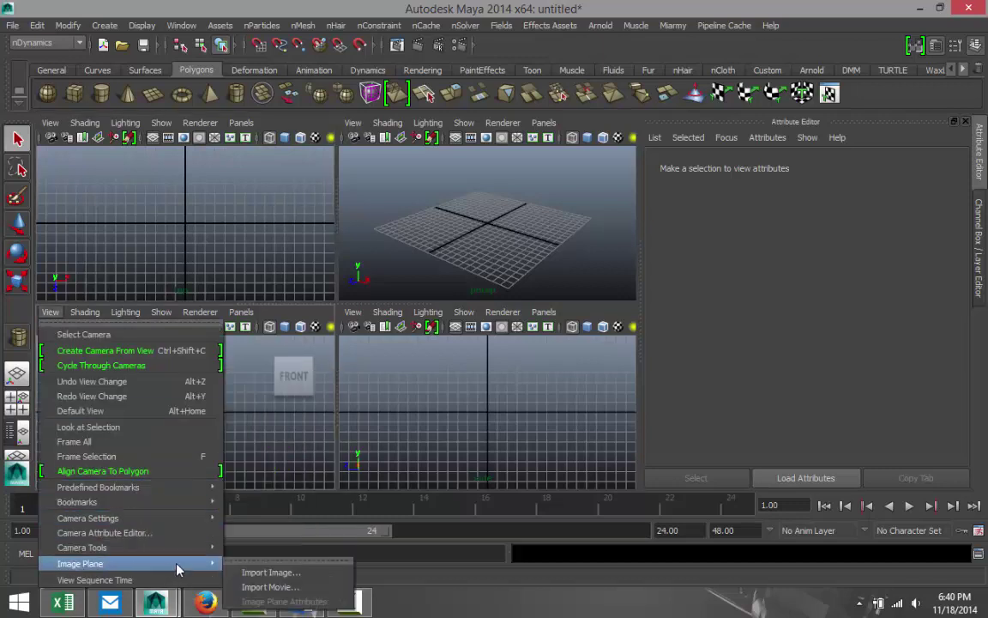
{"action": "left_click", "coordinate": [270, 573]}
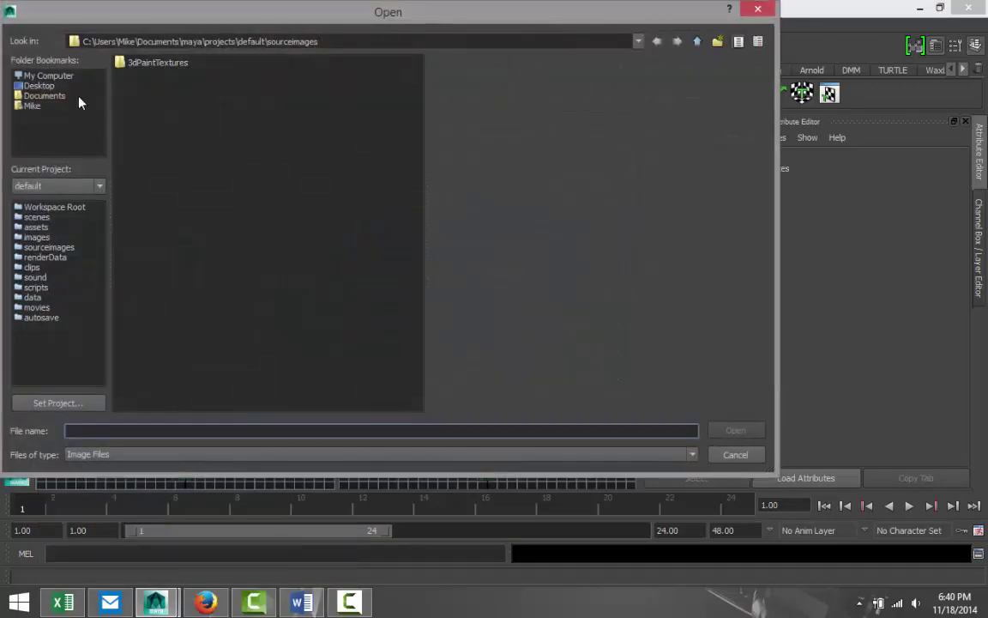
{"action": "left_click", "coordinate": [39, 86]}
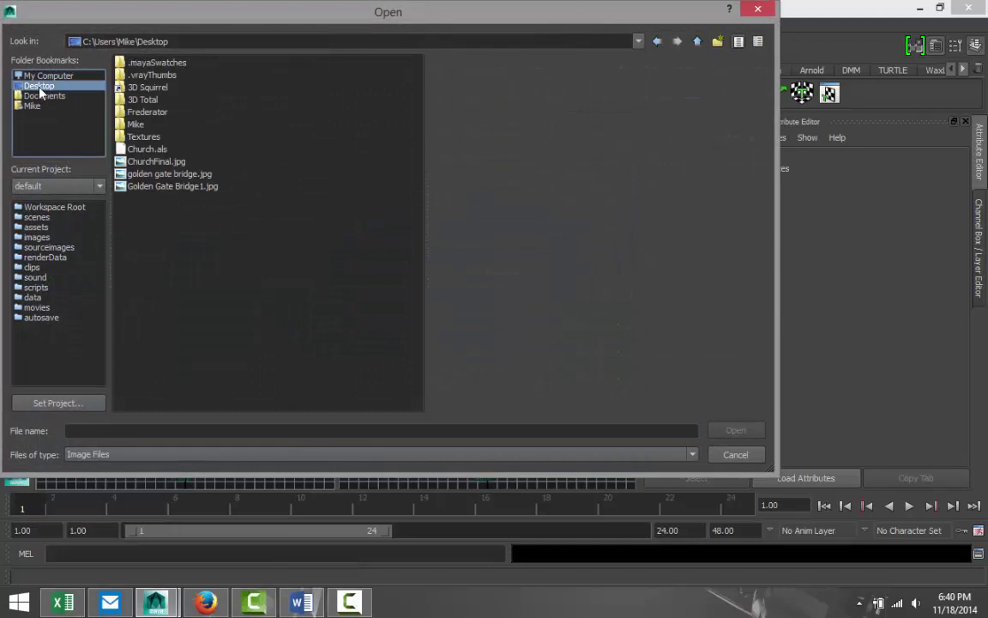
{"action": "left_click", "coordinate": [171, 174]}
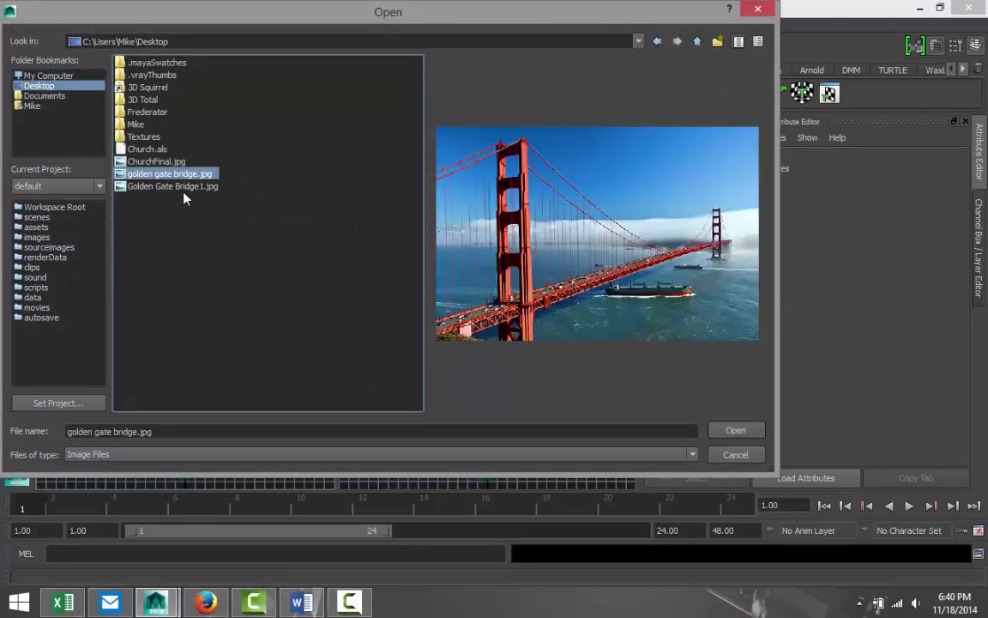
{"action": "left_click", "coordinate": [745, 430]}
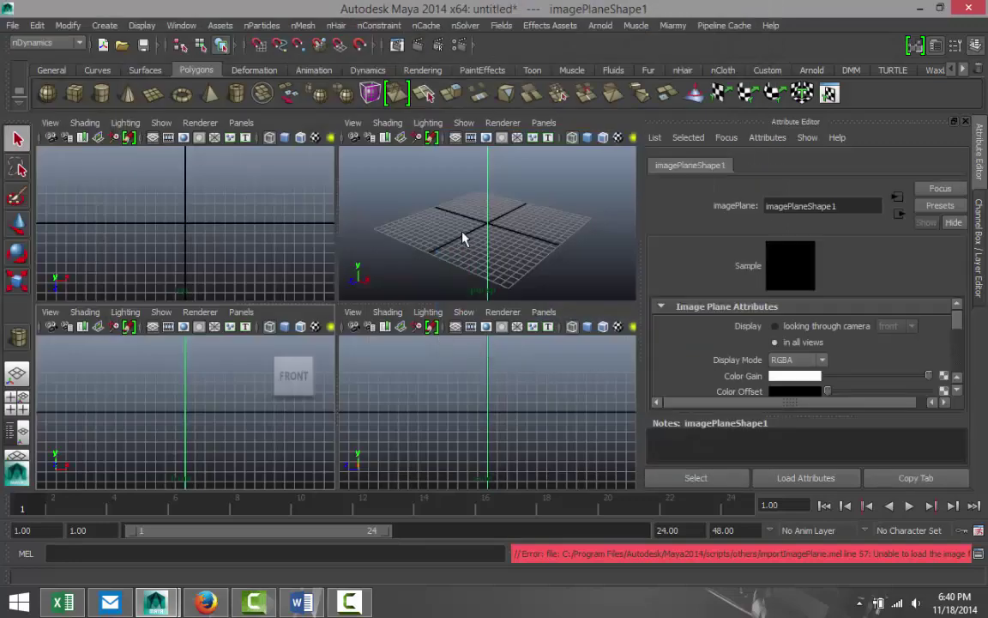
{"action": "key", "text": "space"}
{"action": "scroll", "coordinate": [453, 269], "scroll_direction": "down", "scroll_amount": 3}
{"action": "scroll", "coordinate": [453, 272], "scroll_direction": "up", "scroll_amount": 2}
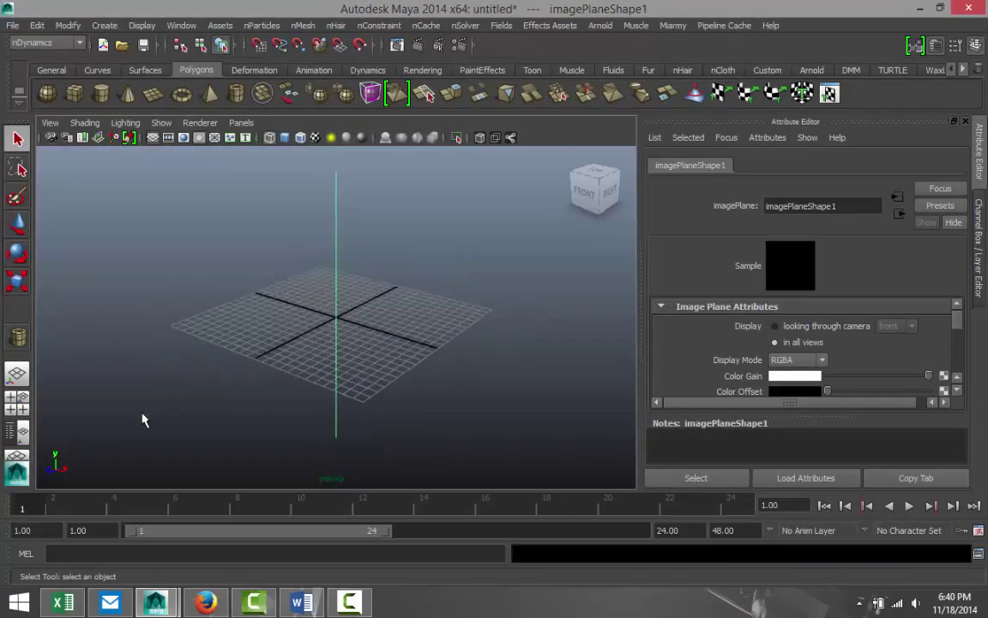
- Import Golden Gate Bridge1.jpg from the Desktop as an image plane in the front view
{"action": "left_click", "coordinate": [17, 372]}
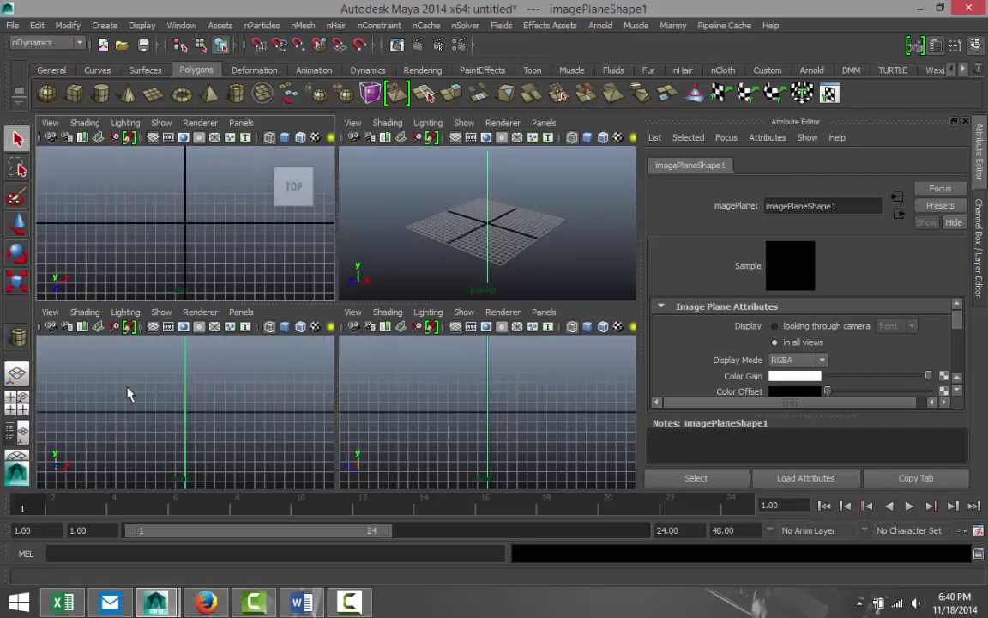
{"action": "left_click", "coordinate": [50, 311]}
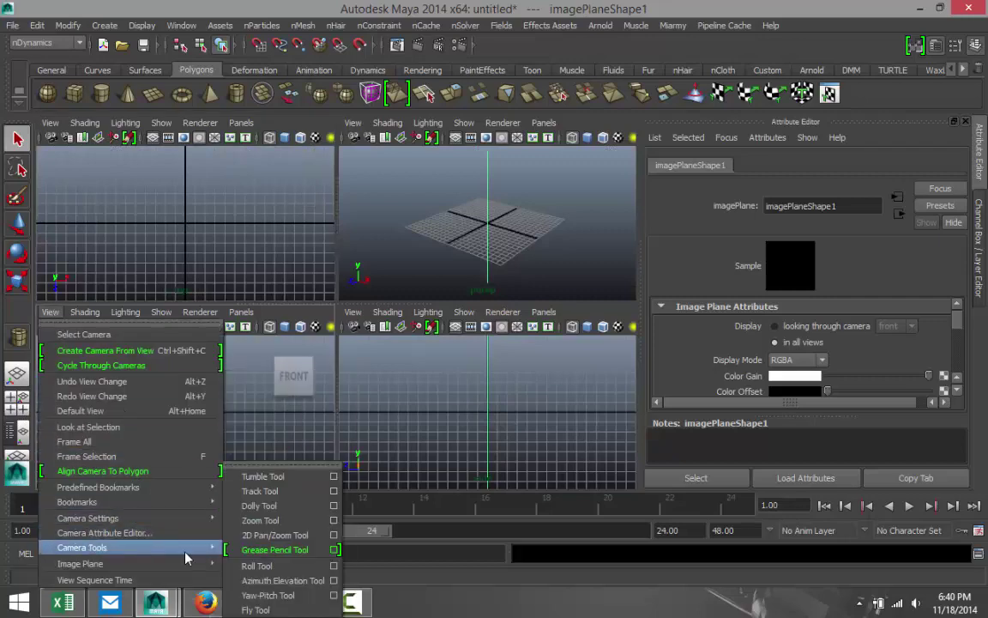
{"action": "mouse_move", "coordinate": [197, 563]}
{"action": "left_click", "coordinate": [261, 571]}
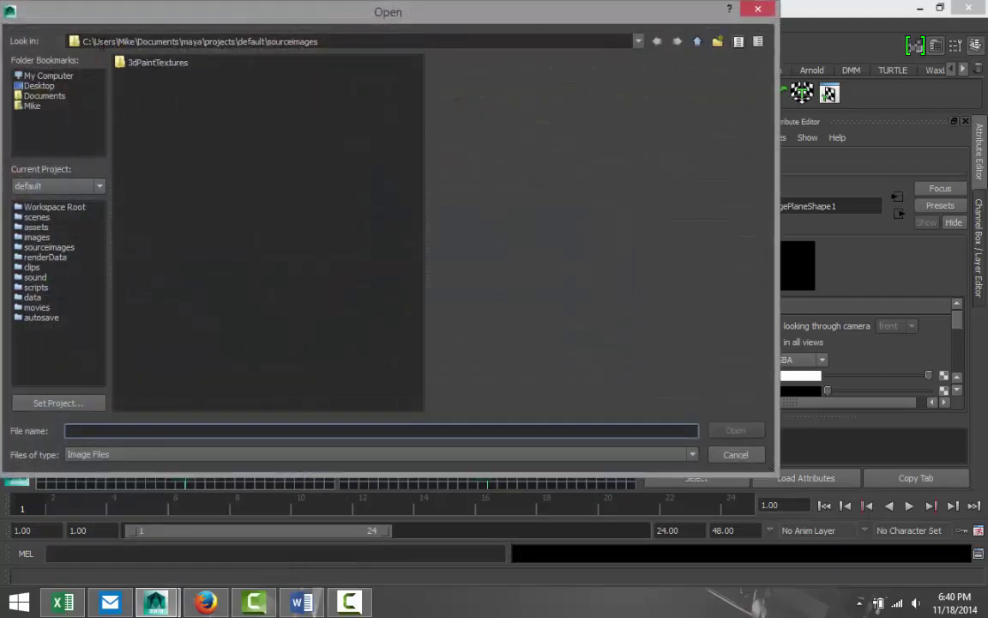
{"action": "left_click", "coordinate": [36, 87]}
{"action": "left_click", "coordinate": [163, 187]}
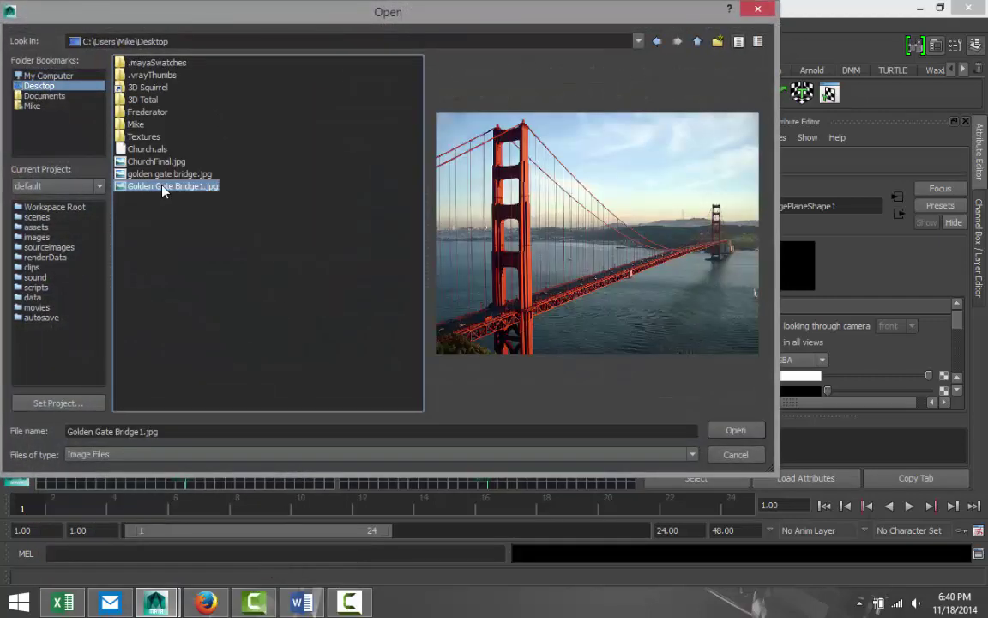
{"action": "left_click", "coordinate": [162, 176]}
{"action": "left_click", "coordinate": [164, 187]}
{"action": "left_click", "coordinate": [722, 429]}
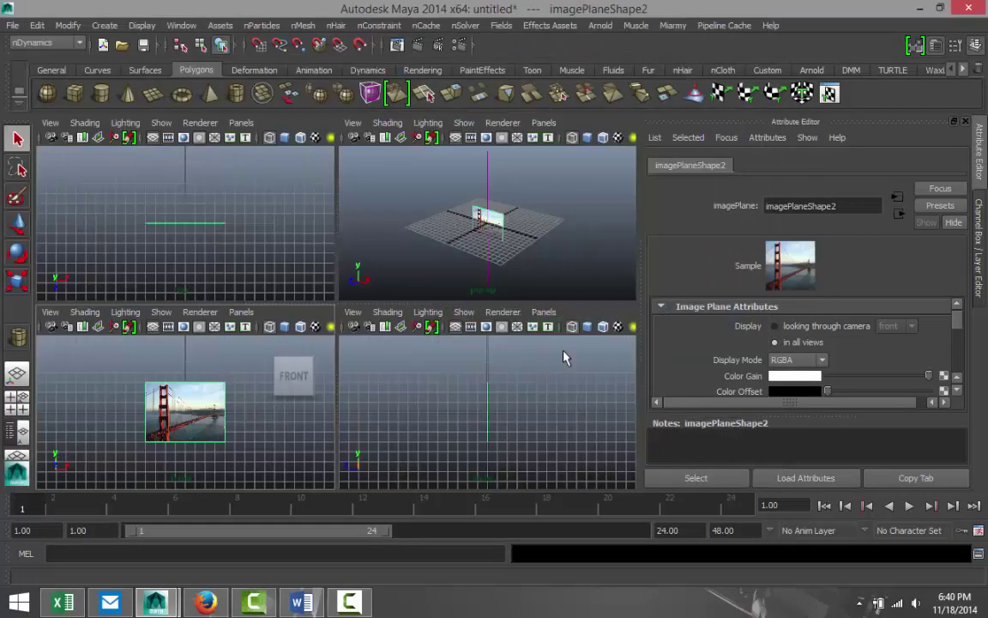
{"action": "key", "text": "space"}
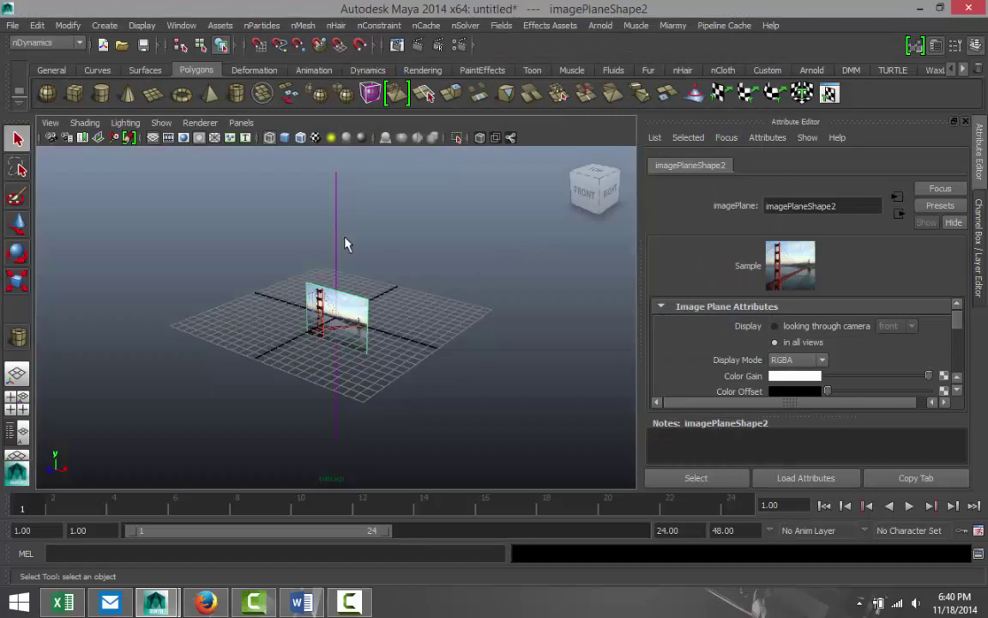
- Delete the empty image plane that appears as a vertical line at the origin
{"action": "left_click", "coordinate": [336, 243]}
{"action": "left_click", "coordinate": [488, 250]}
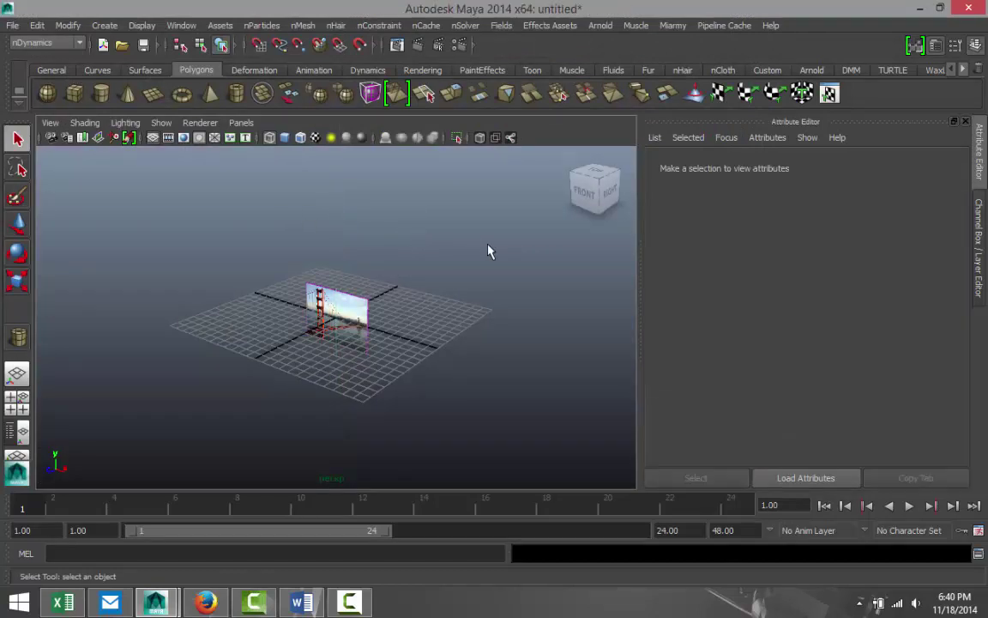
- Scale the bridge image plane uniformly by about 3 and position it upright at the back edge of the grid, resting at ground level
{"action": "left_click", "coordinate": [375, 324]}
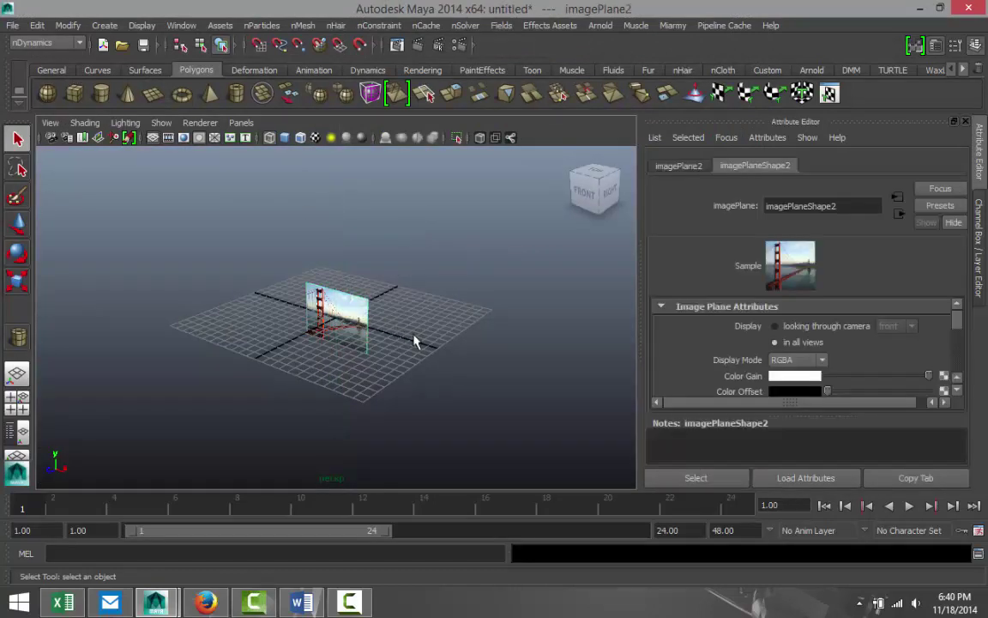
{"action": "key", "text": "w"}
{"action": "left_click_drag", "start_coordinate": [339, 268], "coordinate": [341, 237]}
{"action": "left_click_drag", "start_coordinate": [274, 273], "coordinate": [448, 278]}
{"action": "key", "text": "r"}
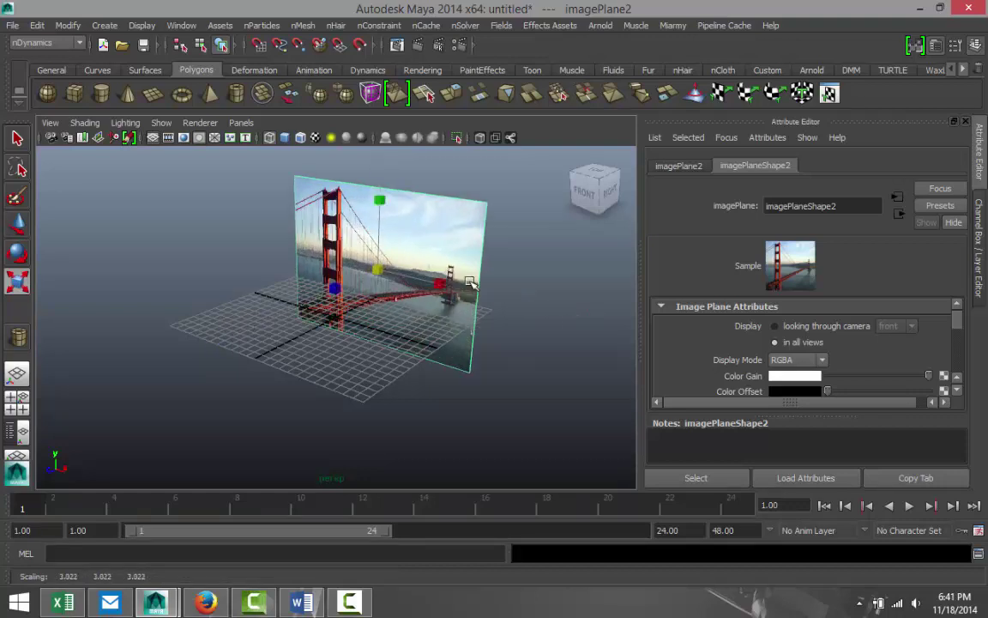
{"action": "key", "text": "w"}
{"action": "left_click_drag", "start_coordinate": [380, 211], "coordinate": [388, 162]}
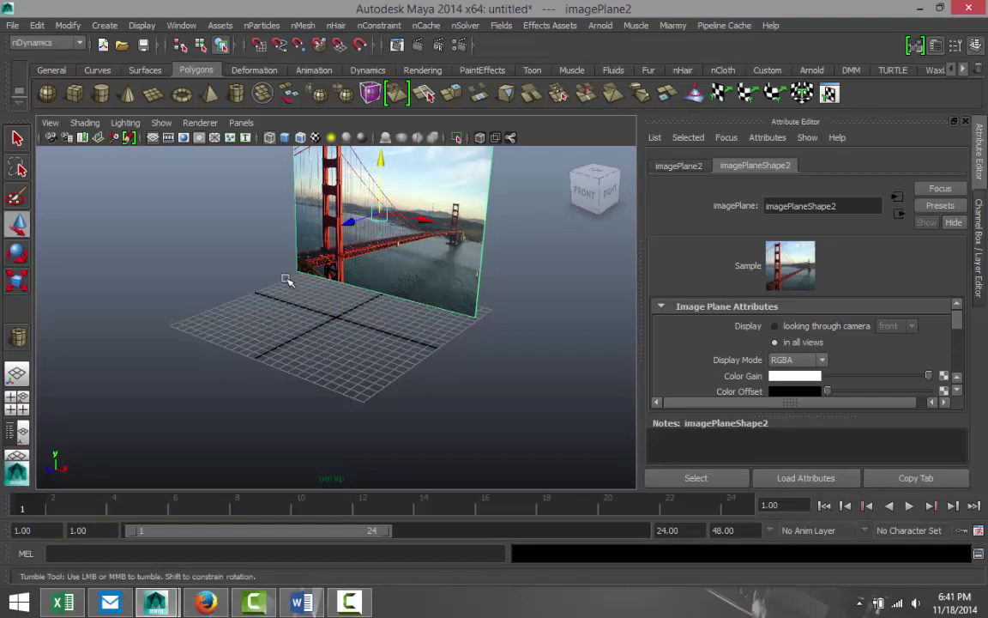
- Examine the bridge reference image up close, especially the base and pier of the far tower
{"action": "left_click_drag", "start_coordinate": [286, 279], "coordinate": [327, 342], "text": "alt"}
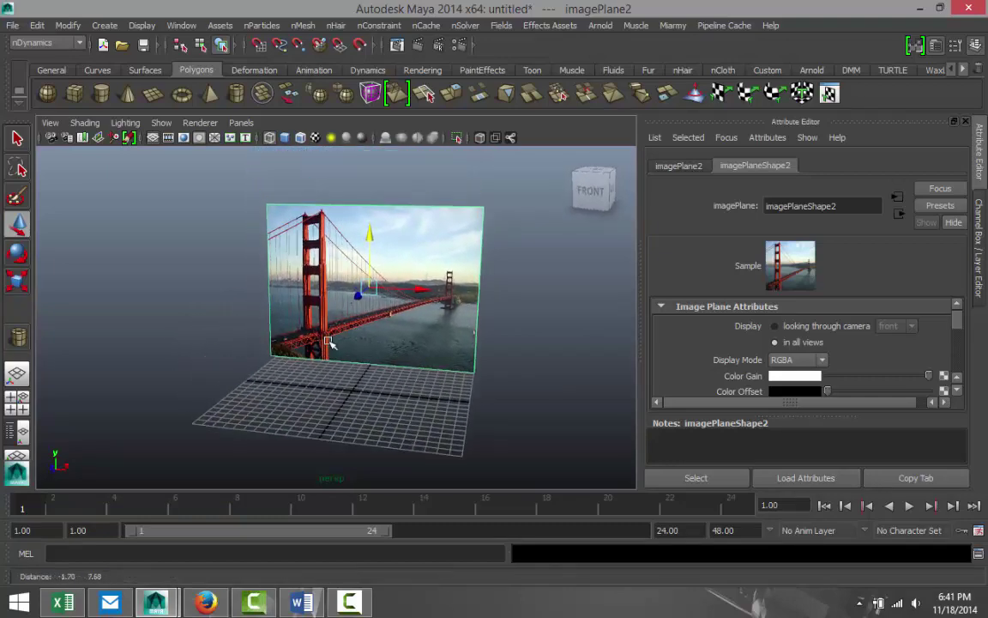
{"action": "scroll", "coordinate": [399, 359], "scroll_direction": "up", "scroll_amount": 3}
{"action": "scroll", "coordinate": [398, 359], "scroll_direction": "up", "scroll_amount": 2}
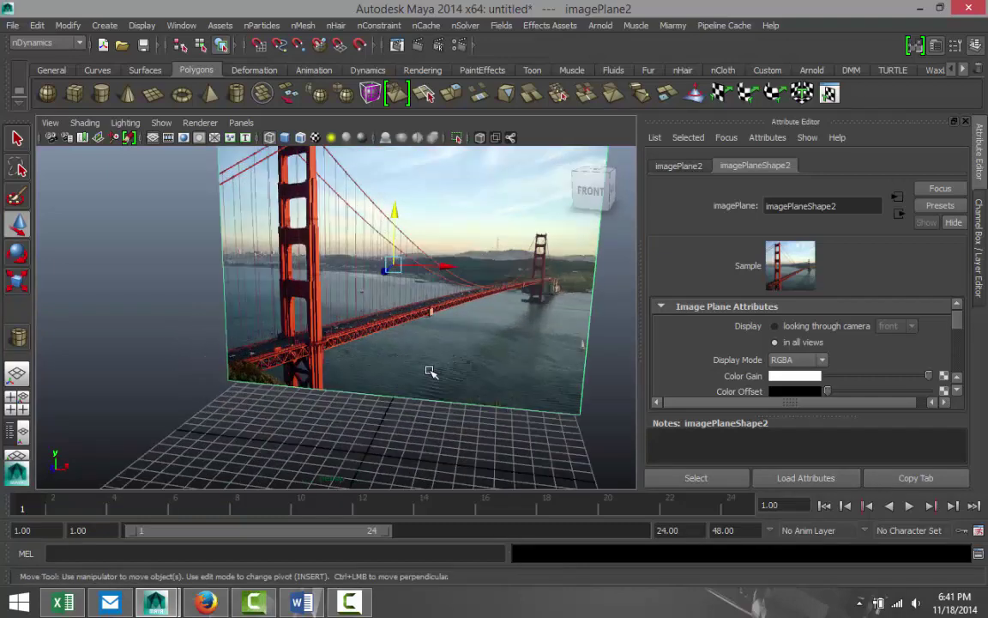
{"action": "scroll", "coordinate": [431, 371], "scroll_direction": "up", "scroll_amount": 2}
{"action": "left_click_drag", "start_coordinate": [470, 354], "coordinate": [400, 339], "text": "alt"}
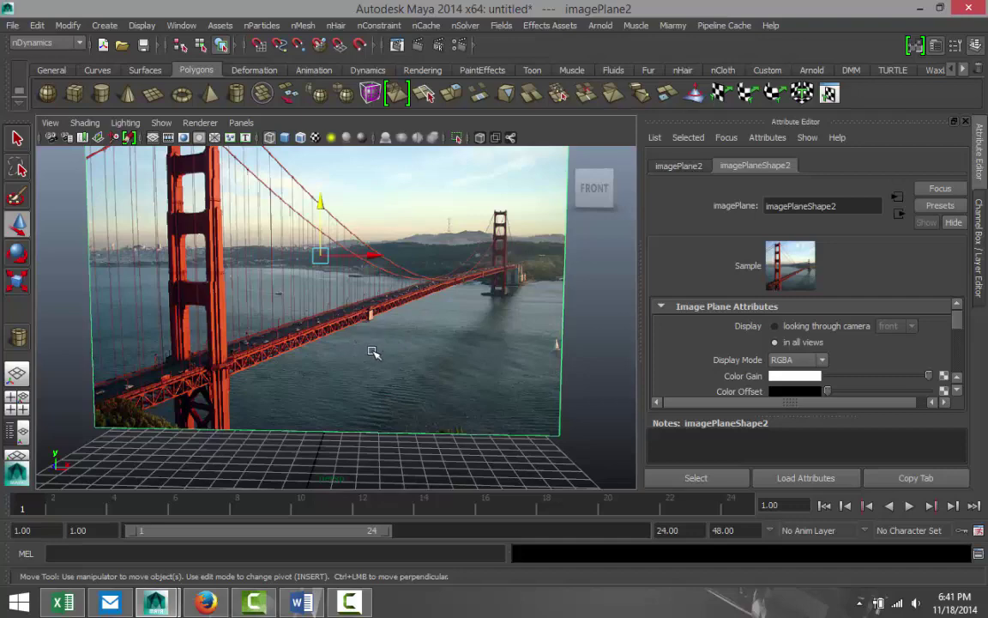
{"action": "scroll", "coordinate": [373, 352], "scroll_direction": "down", "scroll_amount": 4}
{"action": "scroll", "coordinate": [373, 352], "scroll_direction": "up", "scroll_amount": 2}
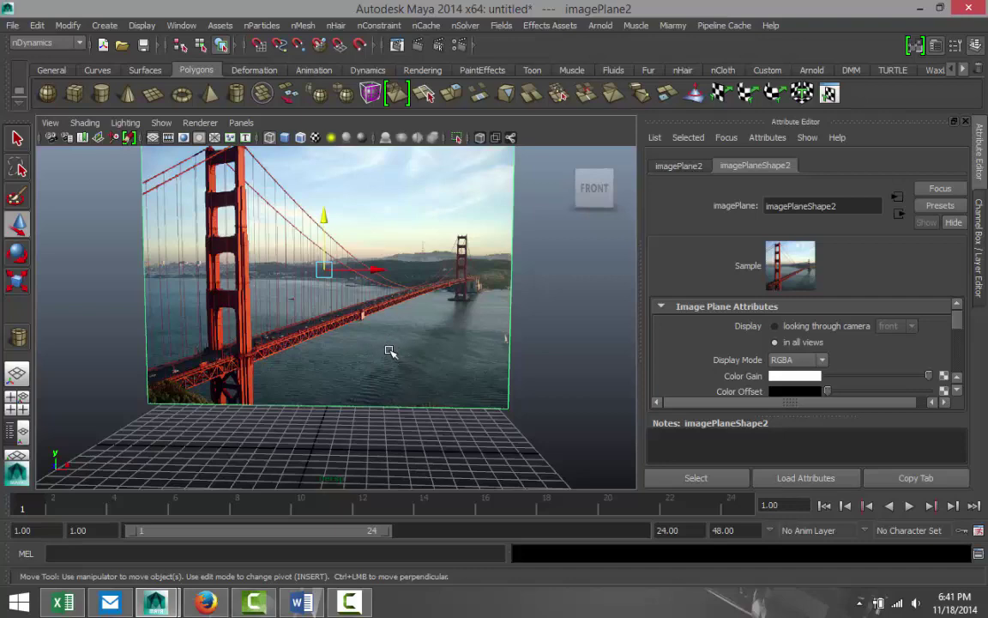
{"action": "left_click_drag", "start_coordinate": [389, 350], "coordinate": [375, 364], "text": "alt"}
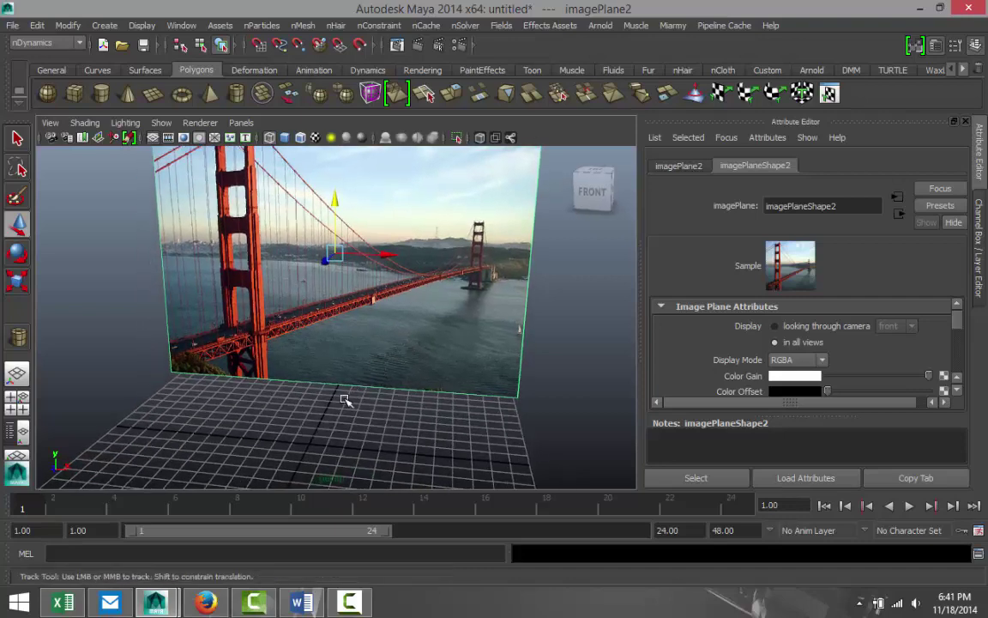
{"action": "middle_click_drag", "start_coordinate": [343, 400], "coordinate": [251, 386], "text": "alt"}
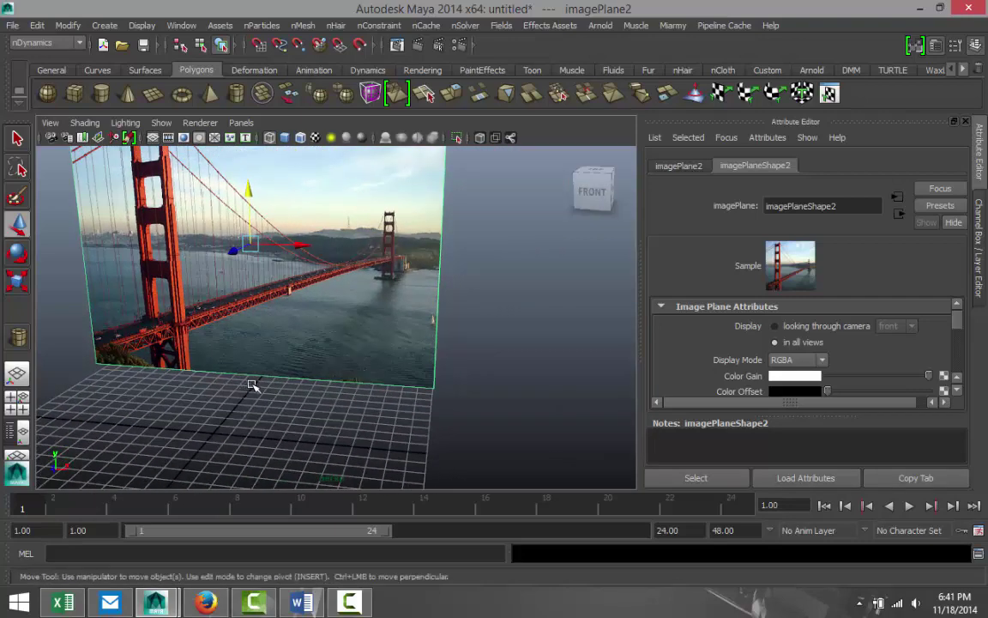
{"action": "right_click_drag", "start_coordinate": [251, 386], "coordinate": [351, 437], "text": "alt"}
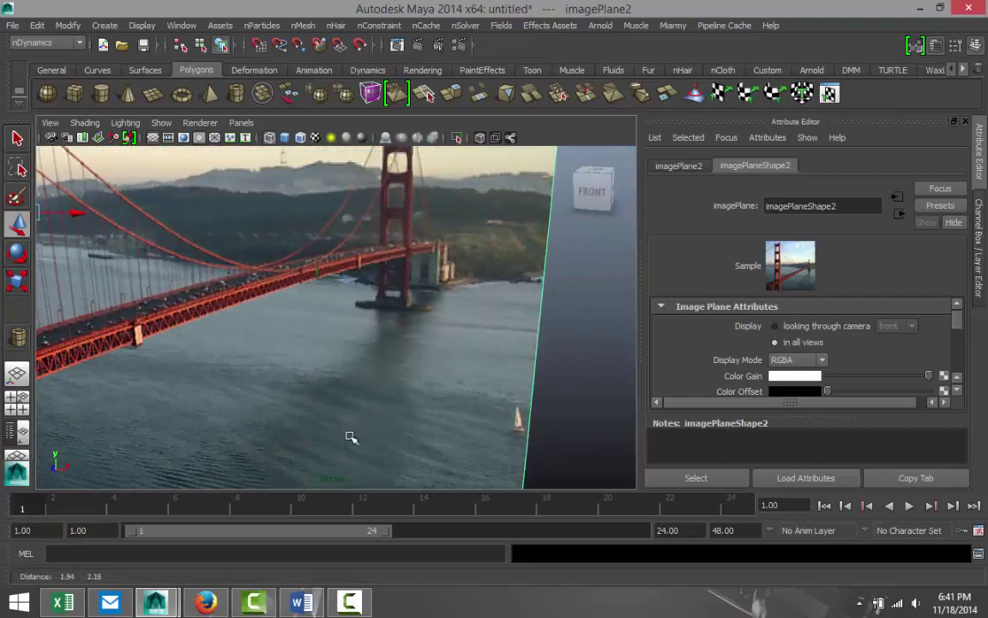
{"action": "scroll", "coordinate": [439, 358], "scroll_direction": "up", "scroll_amount": 4}
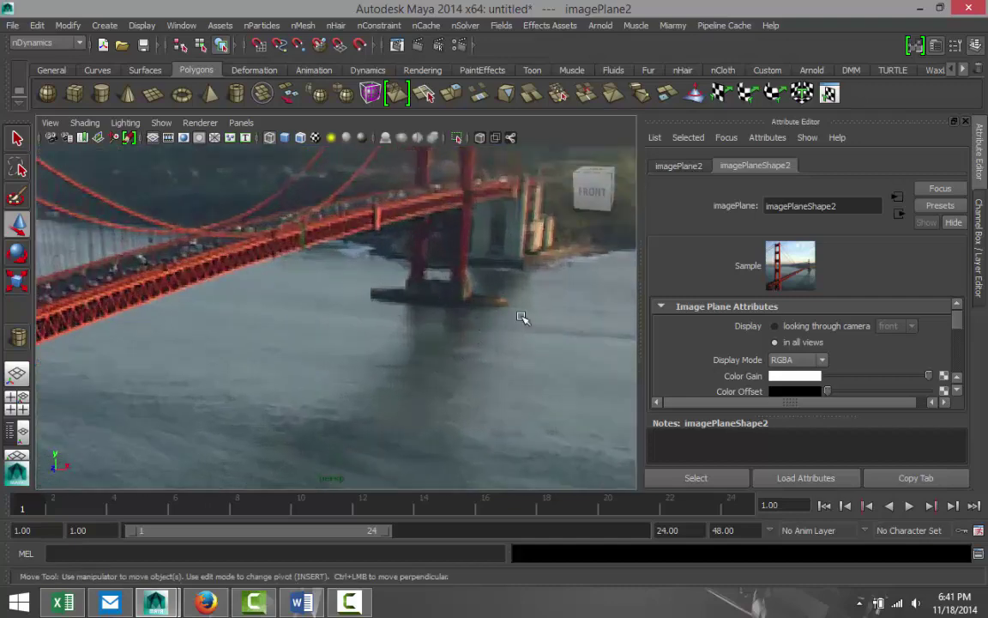
{"action": "scroll", "coordinate": [446, 323], "scroll_direction": "down", "scroll_amount": 10}
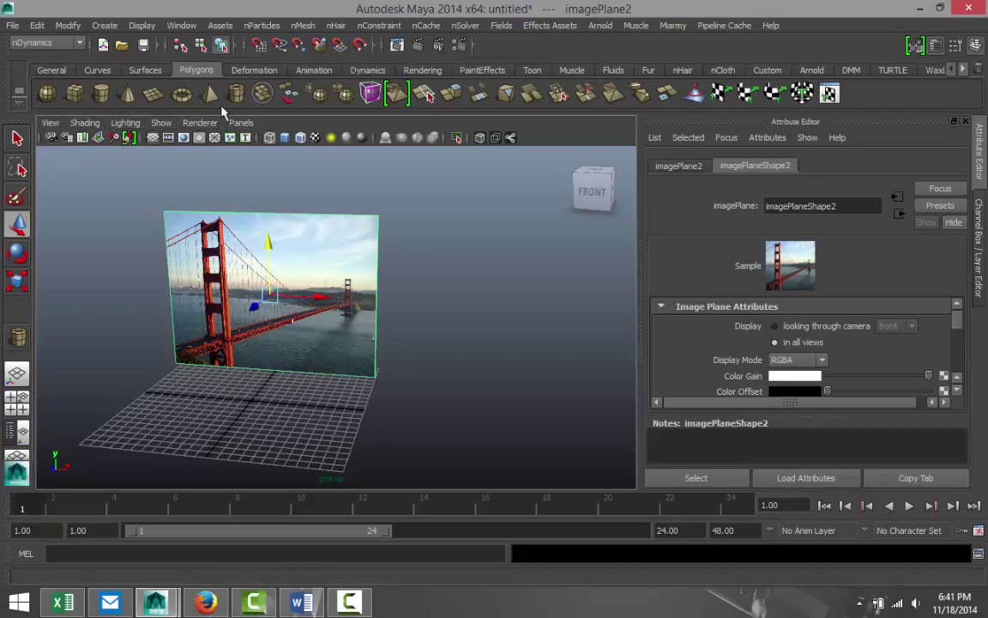
- Create a flat polygon cylinder on the grid before the image, about 3 in radius and 0.54 high, and turn on shaded display
{"action": "left_click", "coordinate": [101, 92]}
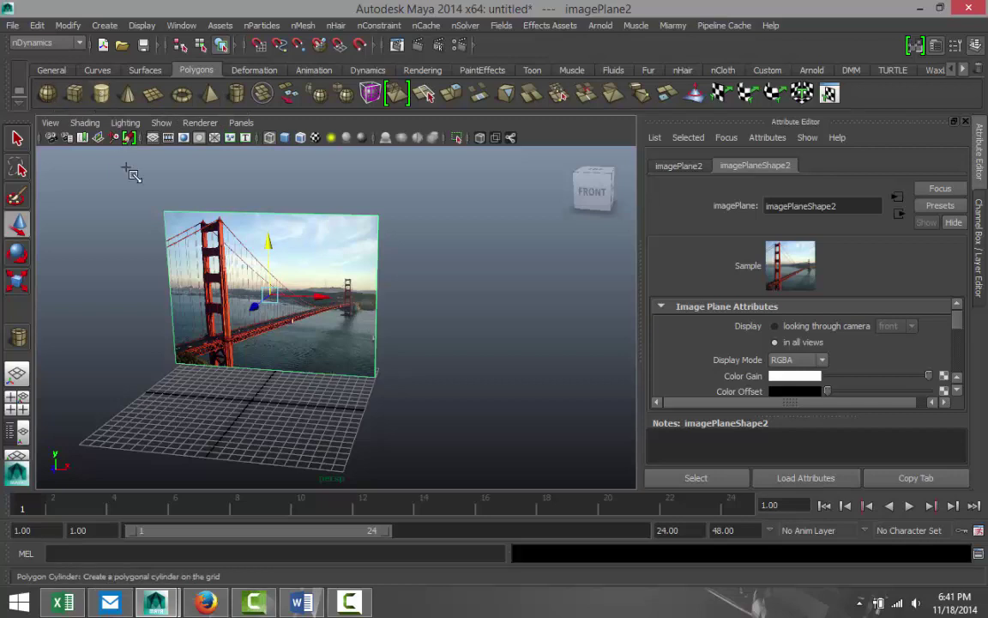
{"action": "left_click_drag", "start_coordinate": [260, 425], "coordinate": [291, 412]}
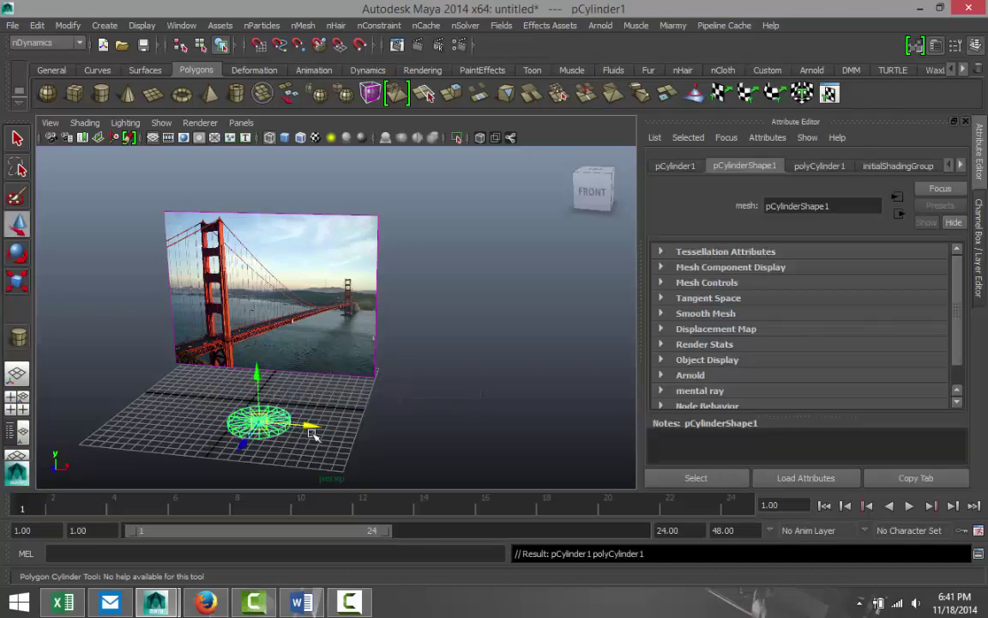
{"action": "key", "text": "5"}
- Set the cylinder's axis subdivisions to 40
{"action": "right_click_drag", "start_coordinate": [352, 393], "coordinate": [356, 448], "text": "alt"}
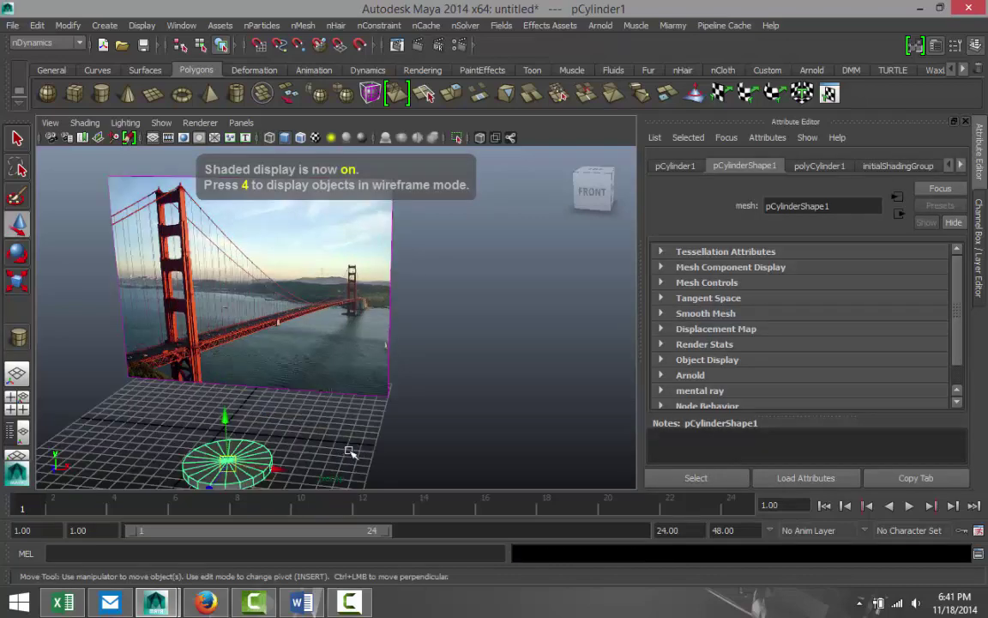
{"action": "middle_click_drag", "start_coordinate": [350, 452], "coordinate": [474, 368], "text": "alt"}
{"action": "scroll", "coordinate": [386, 389], "scroll_direction": "up", "scroll_amount": 3}
{"action": "left_click", "coordinate": [823, 167]}
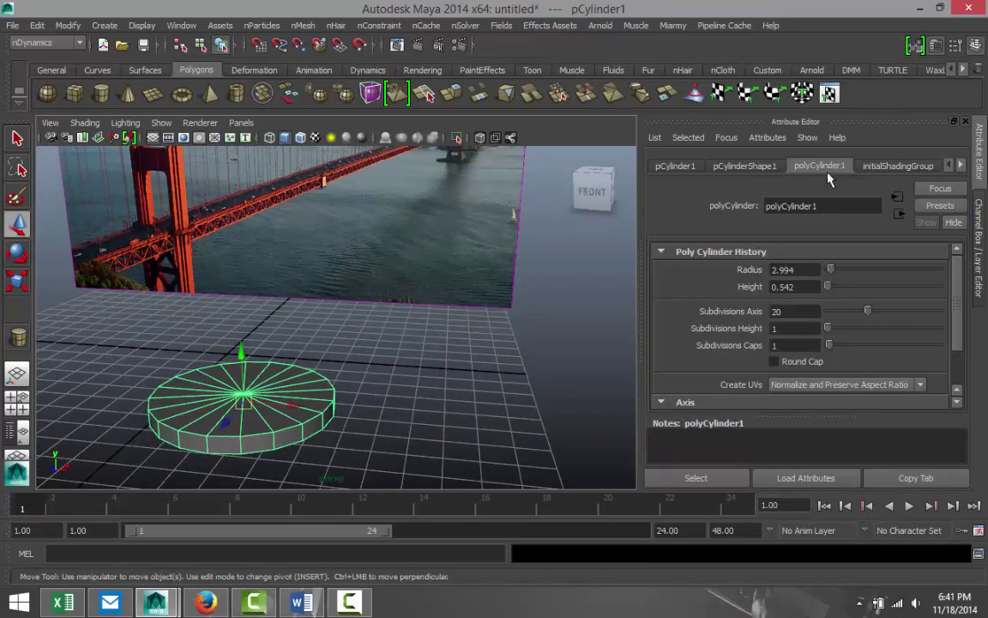
{"action": "left_click_drag", "start_coordinate": [801, 312], "coordinate": [724, 312]}
{"action": "type", "text": "40"}
{"action": "key", "text": "Return"}
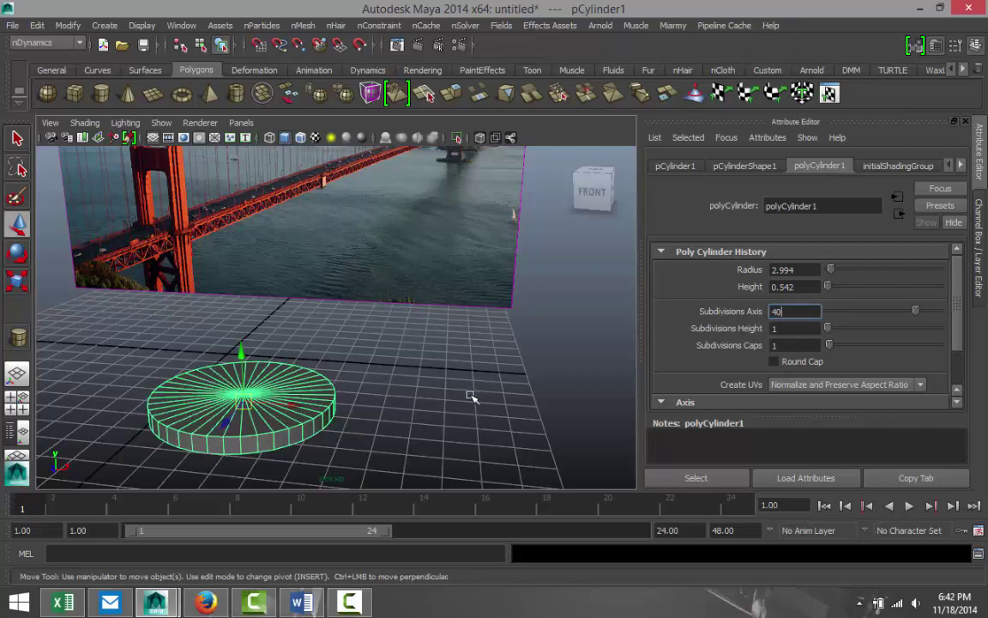
- In the top view, stretch the cylinder into a pill shape by moving one half's faces about 10 units along X
{"action": "left_click_drag", "start_coordinate": [472, 399], "coordinate": [444, 413], "text": "alt"}
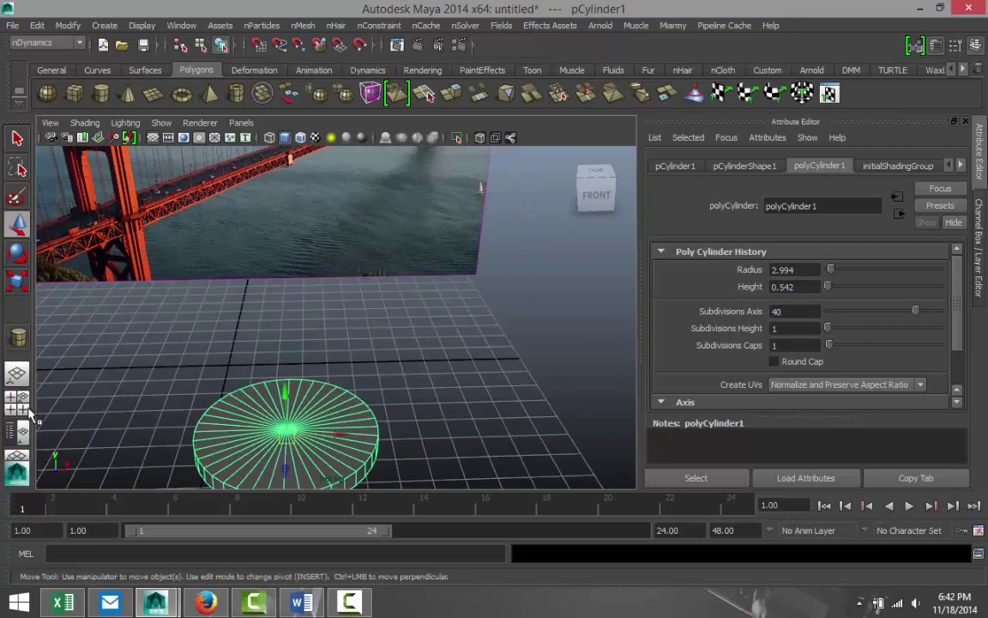
{"action": "left_click", "coordinate": [17, 371]}
{"action": "key", "text": "space"}
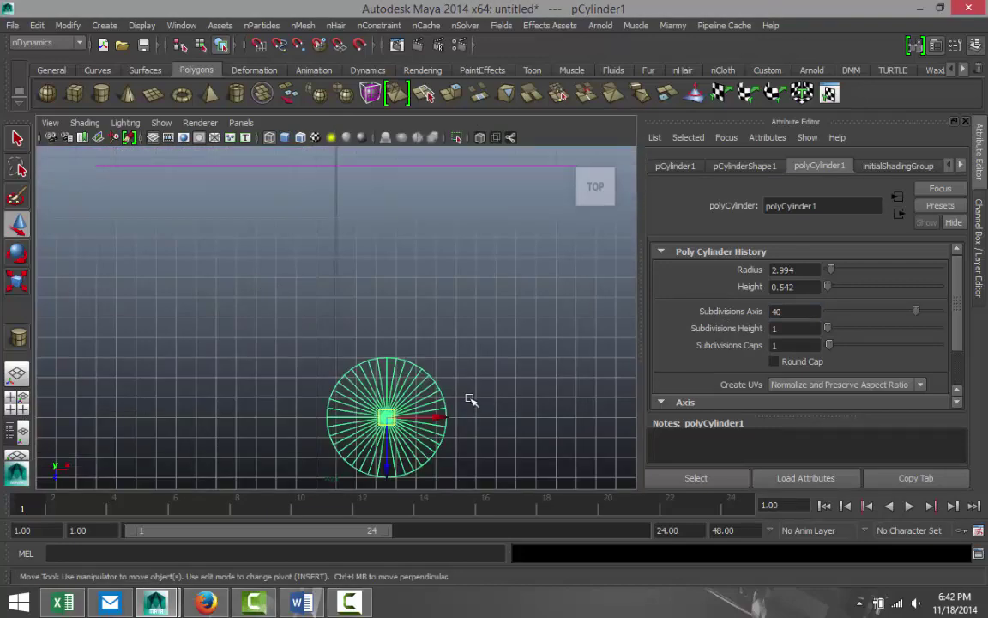
{"action": "middle_click_drag", "start_coordinate": [491, 413], "coordinate": [410, 340], "text": "alt"}
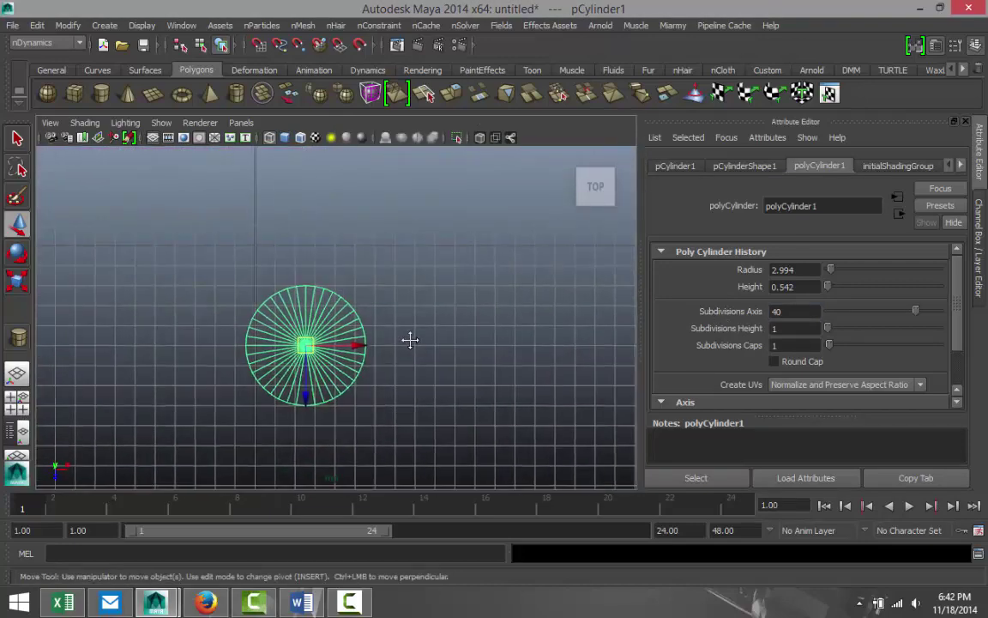
{"action": "key", "text": "5"}
{"action": "scroll", "coordinate": [419, 370], "scroll_direction": "up", "scroll_amount": 5}
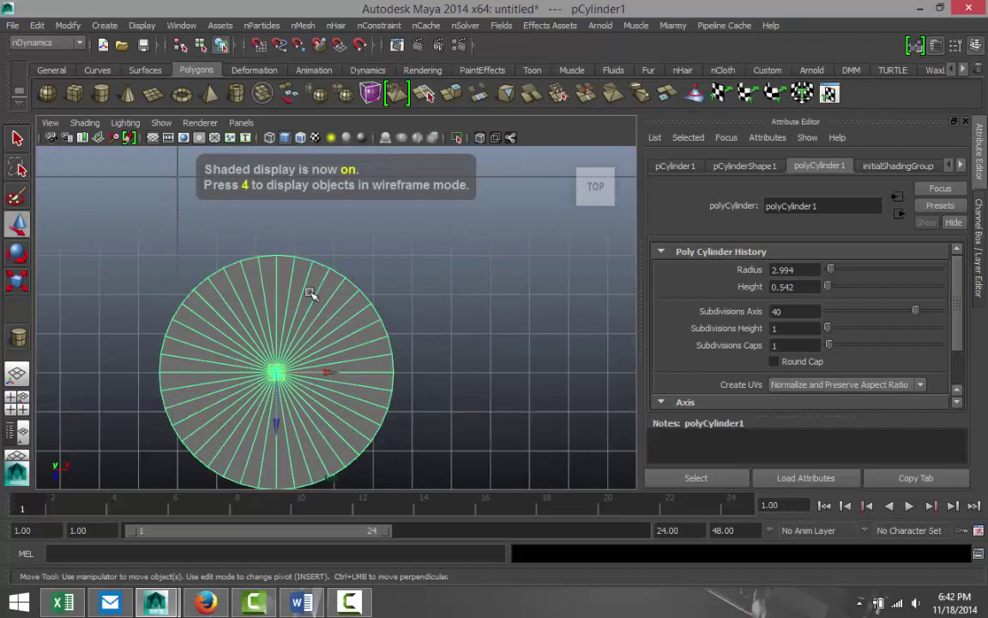
{"action": "mouse_move", "coordinate": [310, 294]}
{"action": "right_mouse_down"}
{"action": "mouse_move", "coordinate": [313, 283]}
{"action": "mouse_move", "coordinate": [324, 294]}
{"action": "right_mouse_up"}
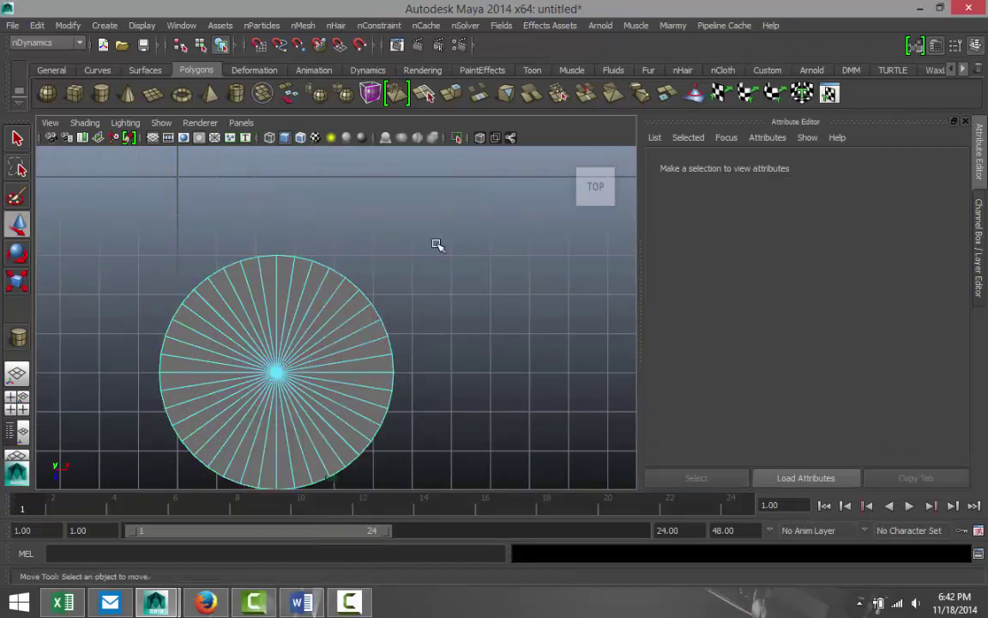
{"action": "left_click_drag", "start_coordinate": [438, 246], "coordinate": [287, 496]}
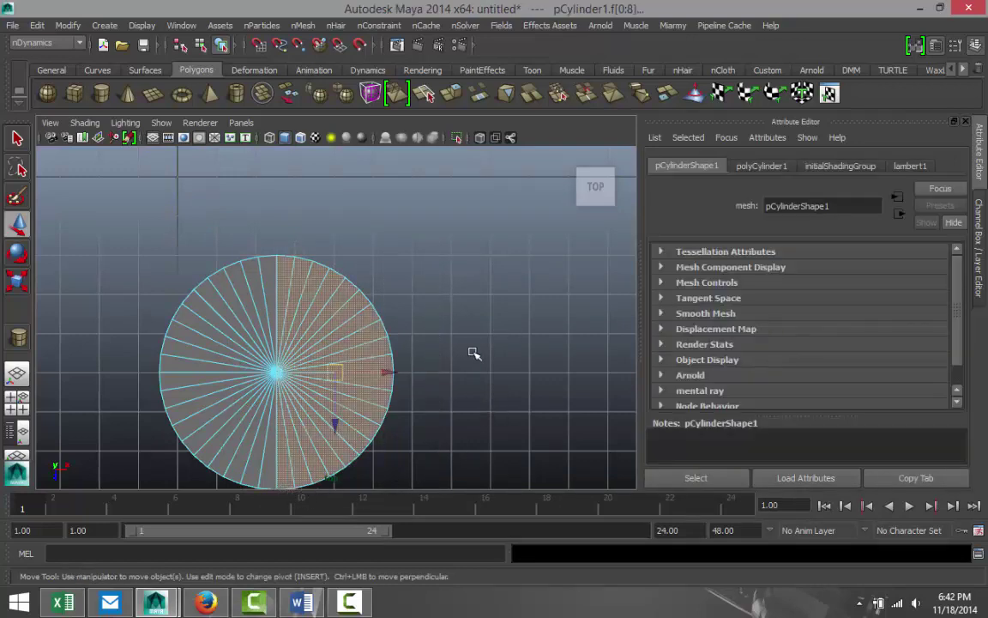
{"action": "scroll", "coordinate": [474, 353], "scroll_direction": "down", "scroll_amount": 3}
{"action": "left_click_drag", "start_coordinate": [389, 348], "coordinate": [590, 351]}
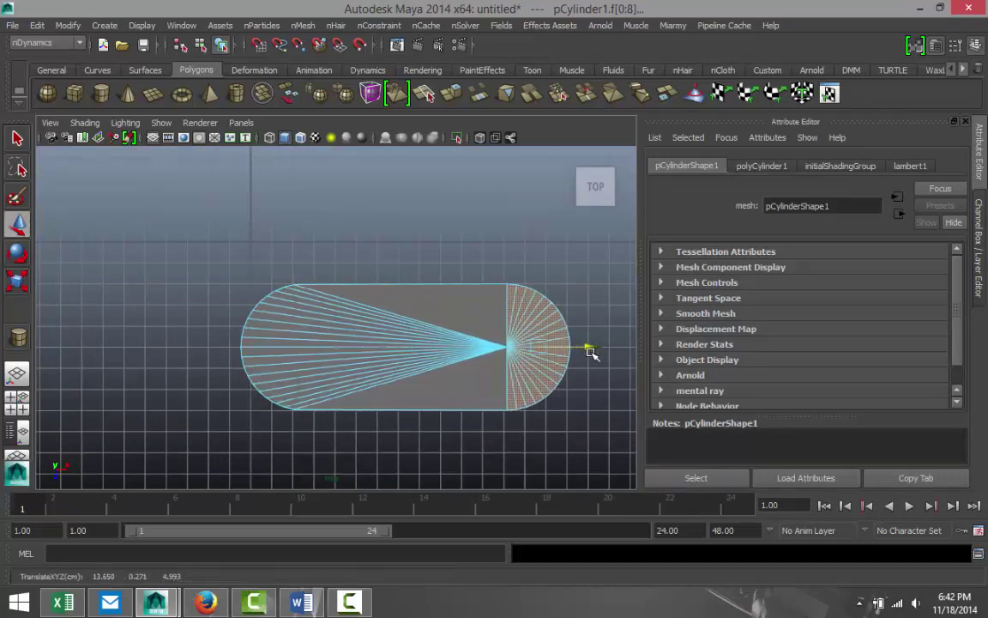
- Delete the radial edges across the caps of the stretched cylinder, leaving only its pill-shaped outline
{"action": "left_click", "coordinate": [417, 447]}
{"action": "right_click_drag", "start_coordinate": [393, 333], "coordinate": [388, 214]}
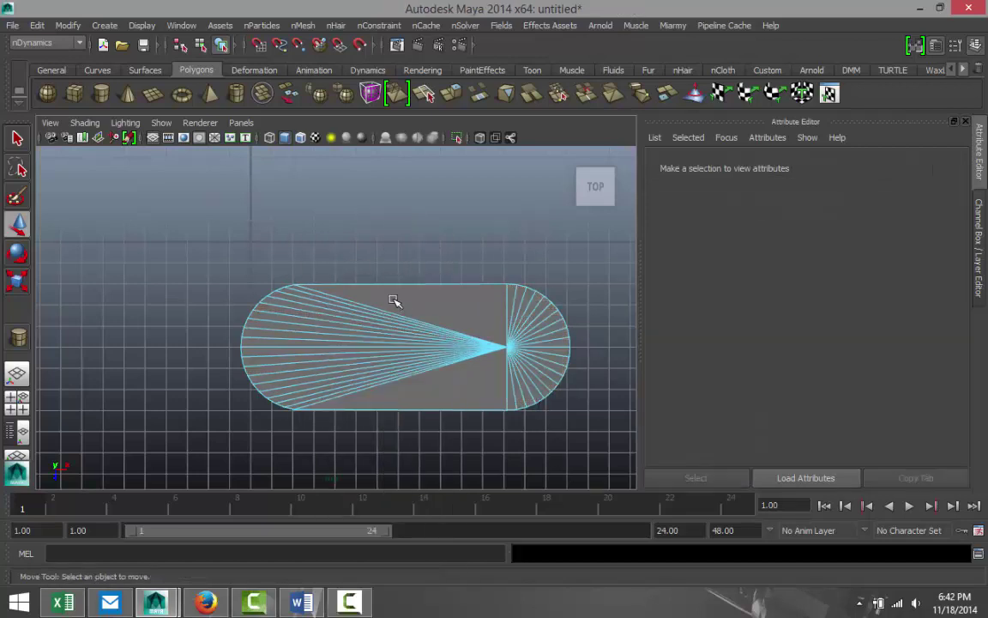
{"action": "left_click_drag", "start_coordinate": [394, 301], "coordinate": [532, 395]}
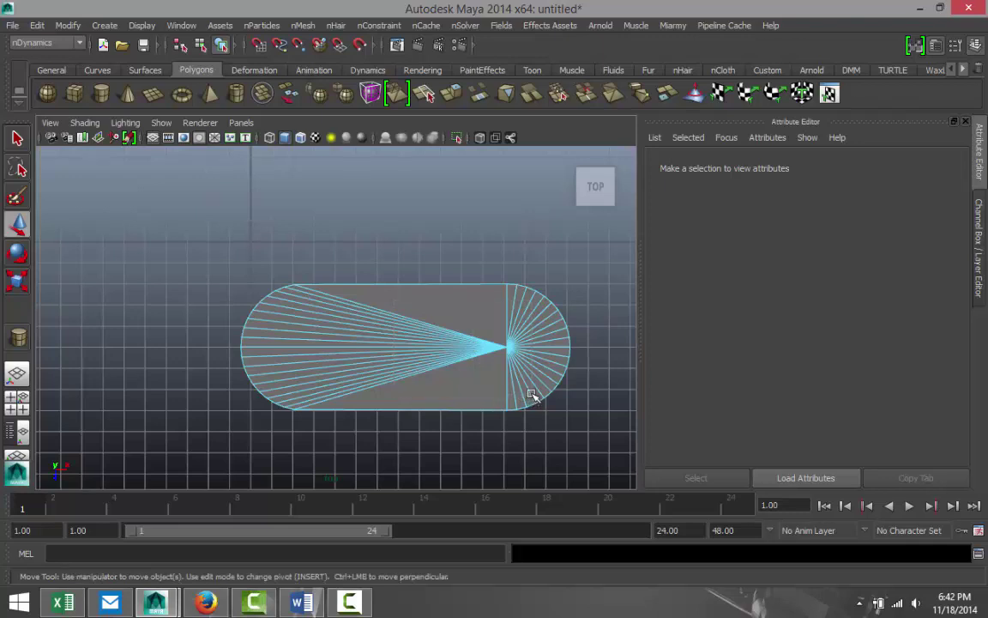
{"action": "key", "text": "Delete"}
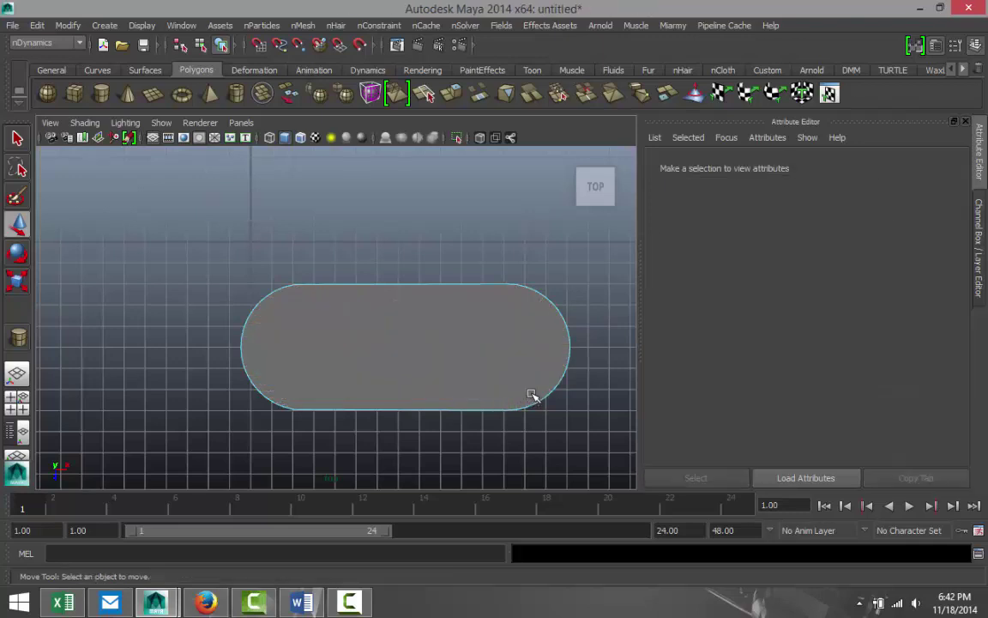
- Examine the pier at the foot of the far tower in the bridge reference image from the perspective view
{"action": "left_click_drag", "start_coordinate": [218, 412], "coordinate": [221, 377], "text": "alt"}
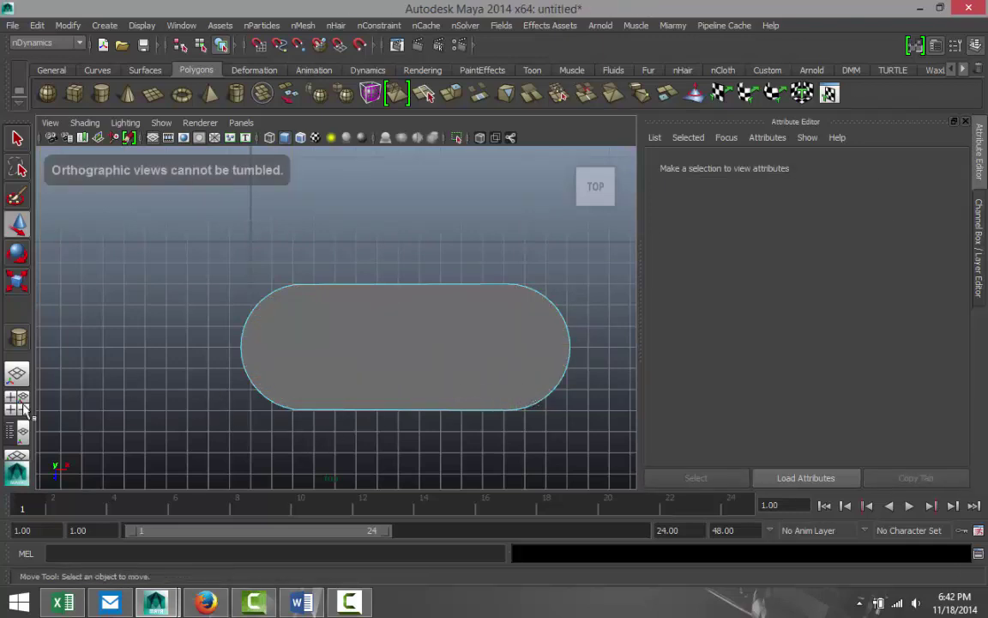
{"action": "key", "text": "space"}
{"action": "key", "text": "space"}
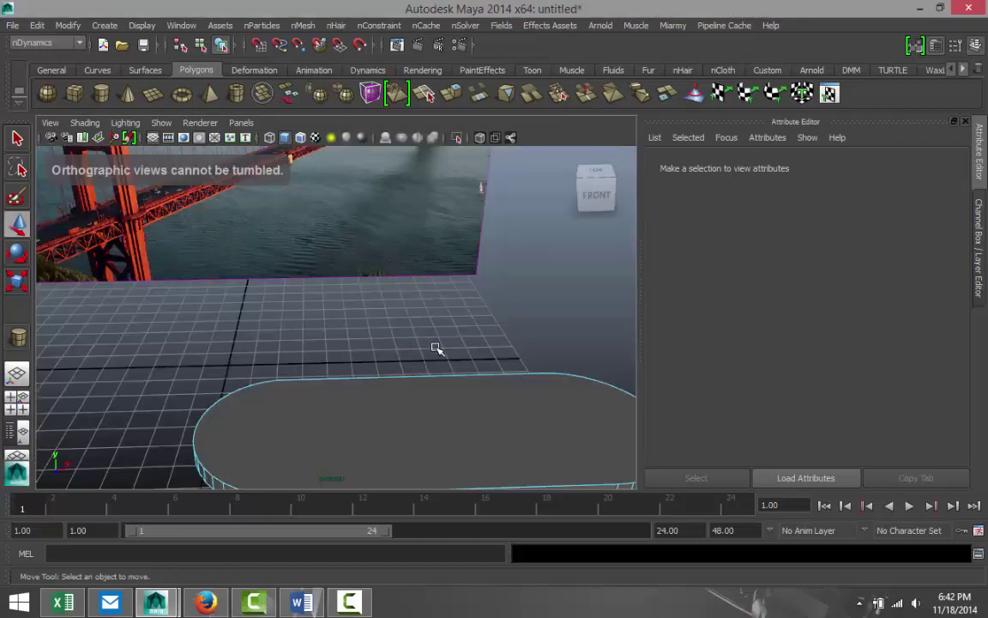
{"action": "left_click_drag", "start_coordinate": [431, 323], "coordinate": [394, 317], "text": "alt"}
{"action": "scroll", "coordinate": [394, 311], "scroll_direction": "up", "scroll_amount": 4}
{"action": "middle_click_drag", "start_coordinate": [446, 255], "coordinate": [358, 346], "text": "alt"}
{"action": "scroll", "coordinate": [440, 249], "scroll_direction": "up", "scroll_amount": 1}
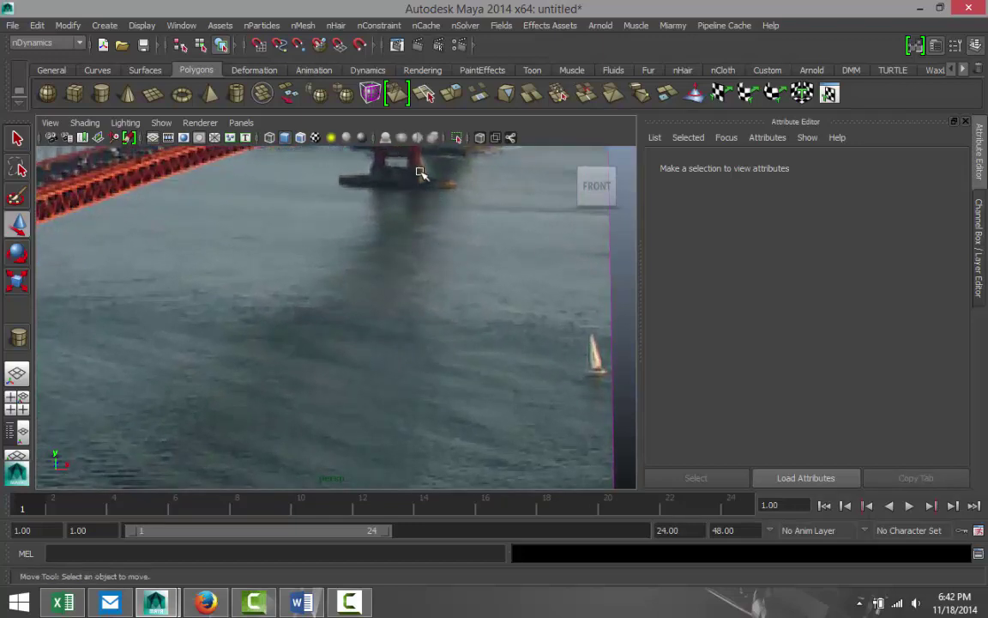
{"action": "scroll", "coordinate": [399, 258], "scroll_direction": "down", "scroll_amount": 6}
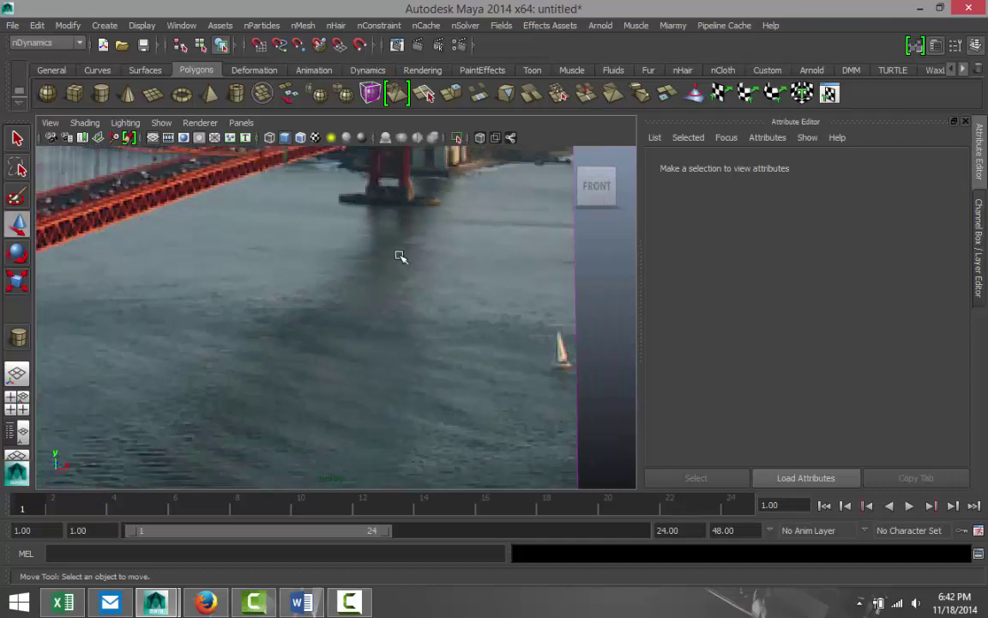
- Scale the whole pill-shaped base along Y to about 8.95 so it becomes a tall pier
{"action": "left_click_drag", "start_coordinate": [427, 359], "coordinate": [434, 397], "text": "alt"}
{"action": "middle_click_drag", "start_coordinate": [429, 375], "coordinate": [416, 334], "text": "alt"}
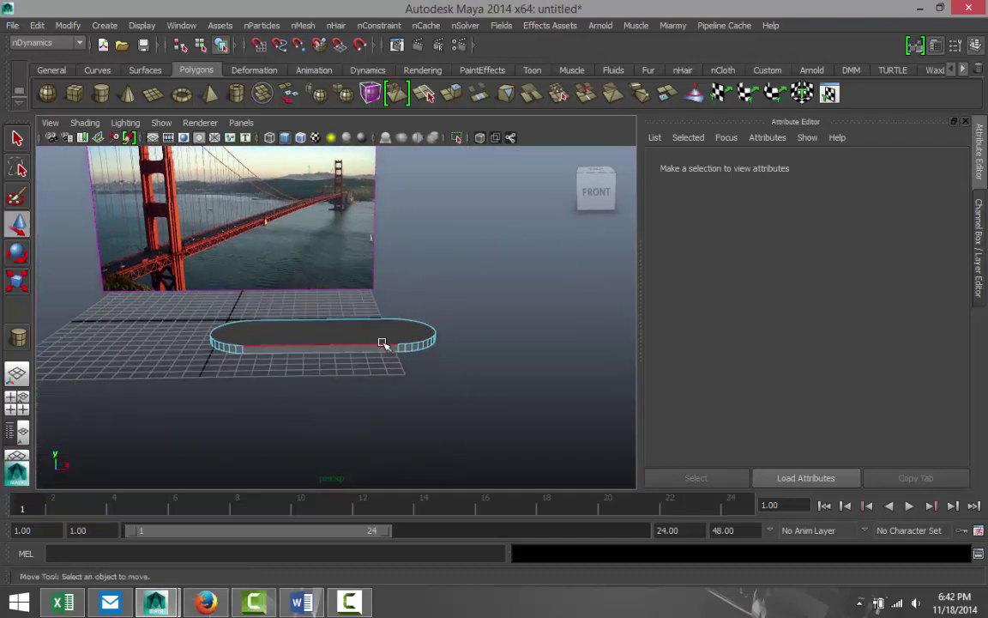
{"action": "right_click_drag", "start_coordinate": [382, 343], "coordinate": [442, 225]}
{"action": "left_click", "coordinate": [371, 321]}
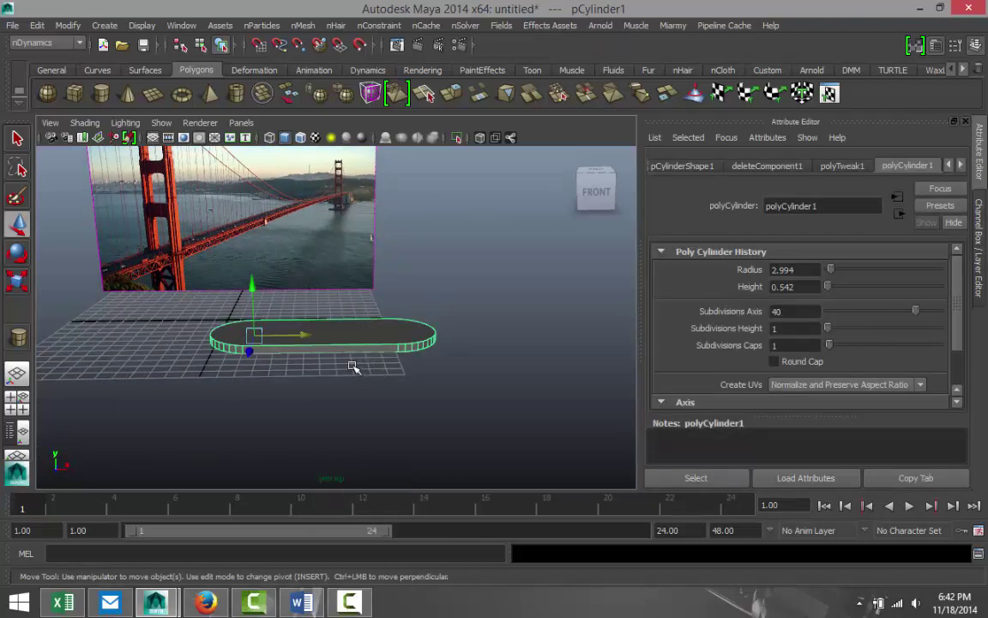
{"action": "key", "text": "r"}
{"action": "left_click_drag", "start_coordinate": [254, 271], "coordinate": [260, 178]}
{"action": "left_click_drag", "start_coordinate": [251, 270], "coordinate": [239, 151]}
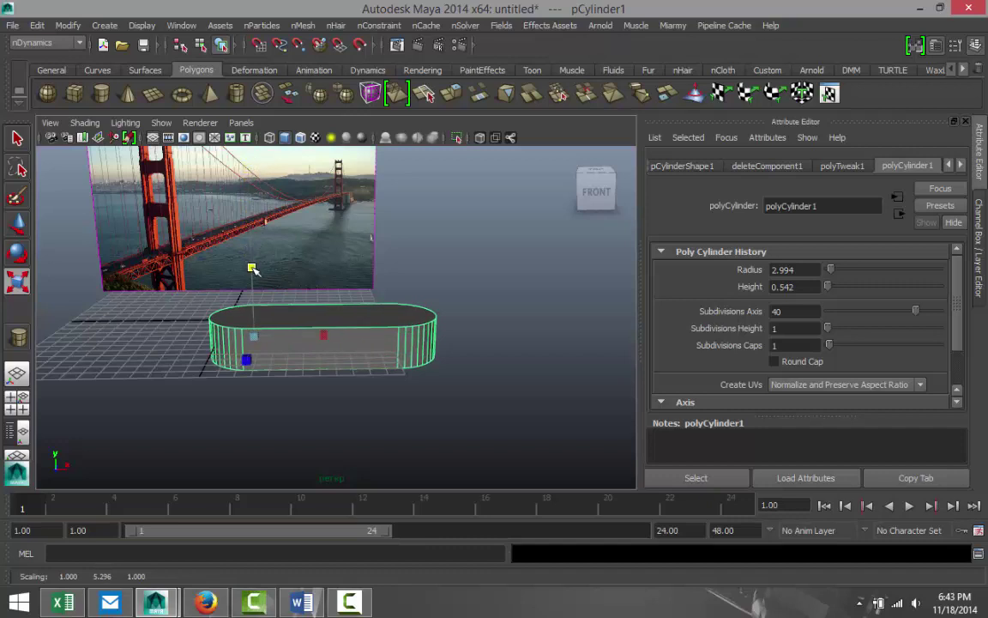
{"action": "left_click_drag", "start_coordinate": [253, 268], "coordinate": [263, 222]}
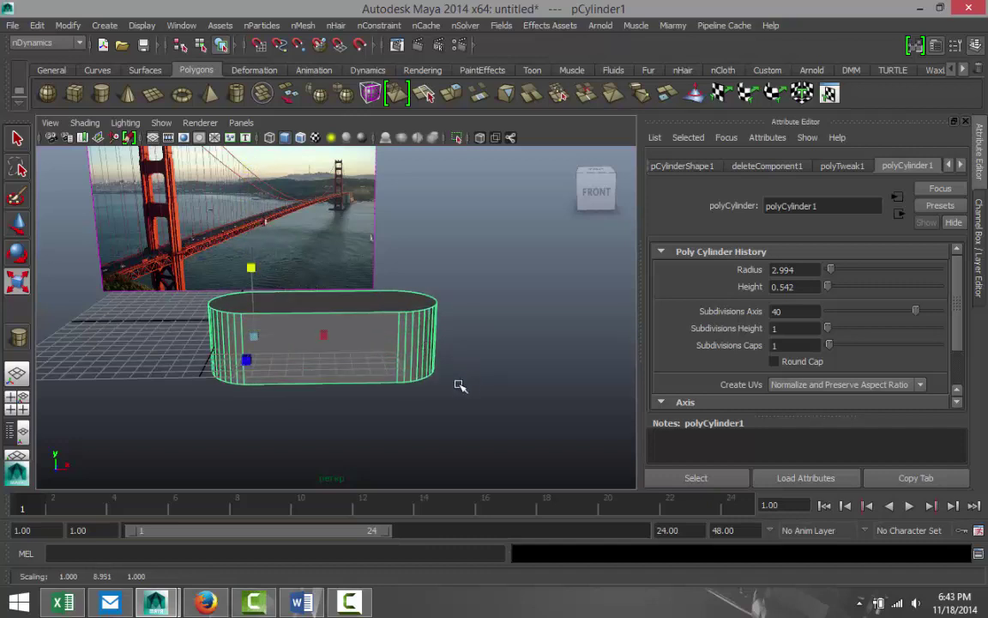
- Create a low polygon box on the grid beside the pier base, about 8 by 3 grid units
{"action": "left_click_drag", "start_coordinate": [459, 386], "coordinate": [425, 375], "text": "alt"}
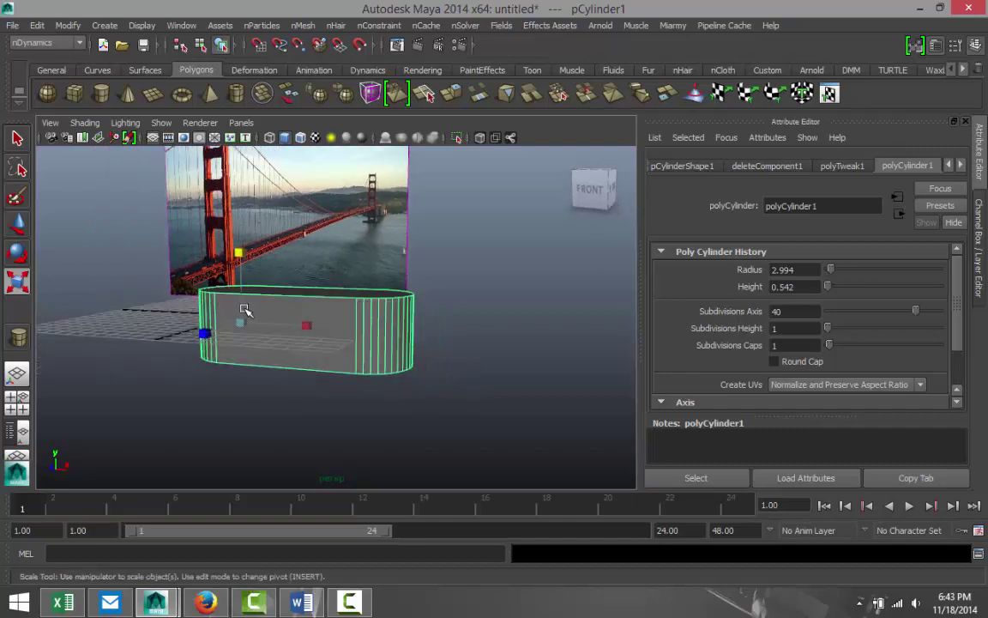
{"action": "left_click_drag", "start_coordinate": [462, 340], "coordinate": [439, 336], "text": "alt"}
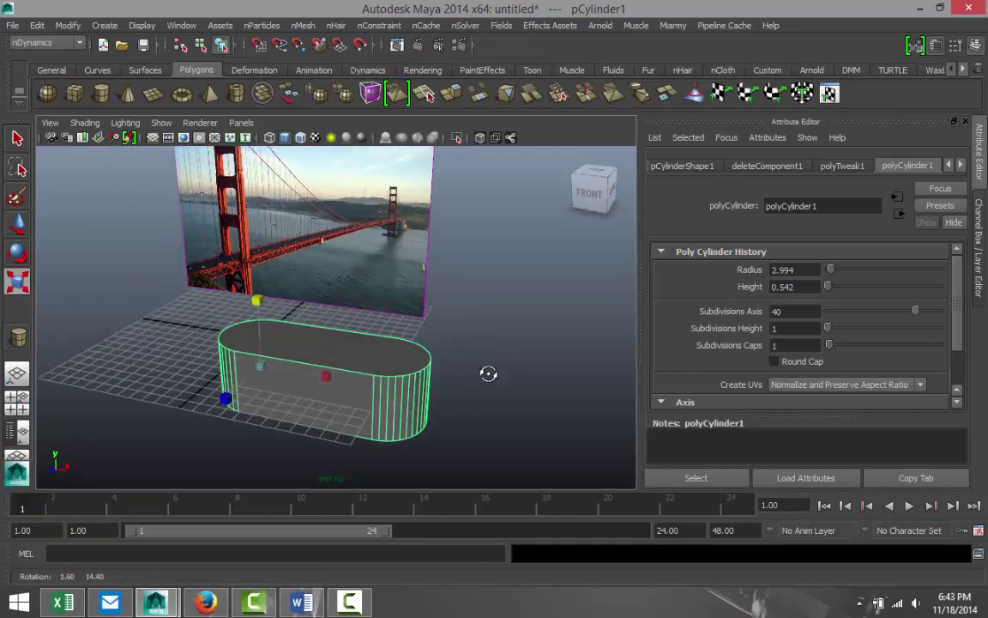
{"action": "left_click", "coordinate": [74, 94]}
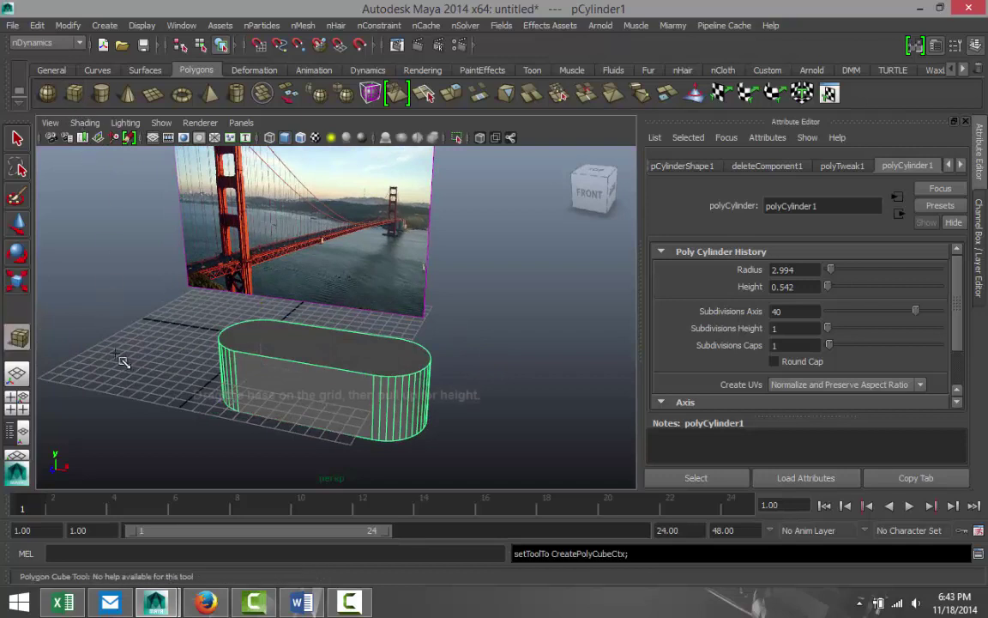
{"action": "left_click_drag", "start_coordinate": [85, 365], "coordinate": [197, 359]}
{"action": "left_click_drag", "start_coordinate": [198, 358], "coordinate": [177, 333]}
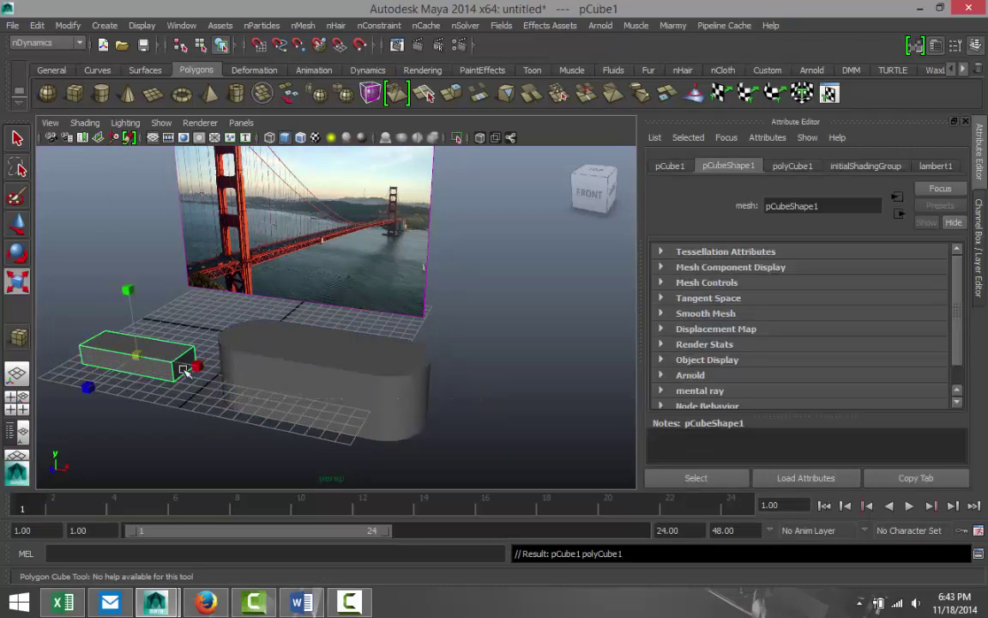
- Set the pier base's X, Y and Z translation to 0 while working in the top view
{"action": "left_click", "coordinate": [17, 395]}
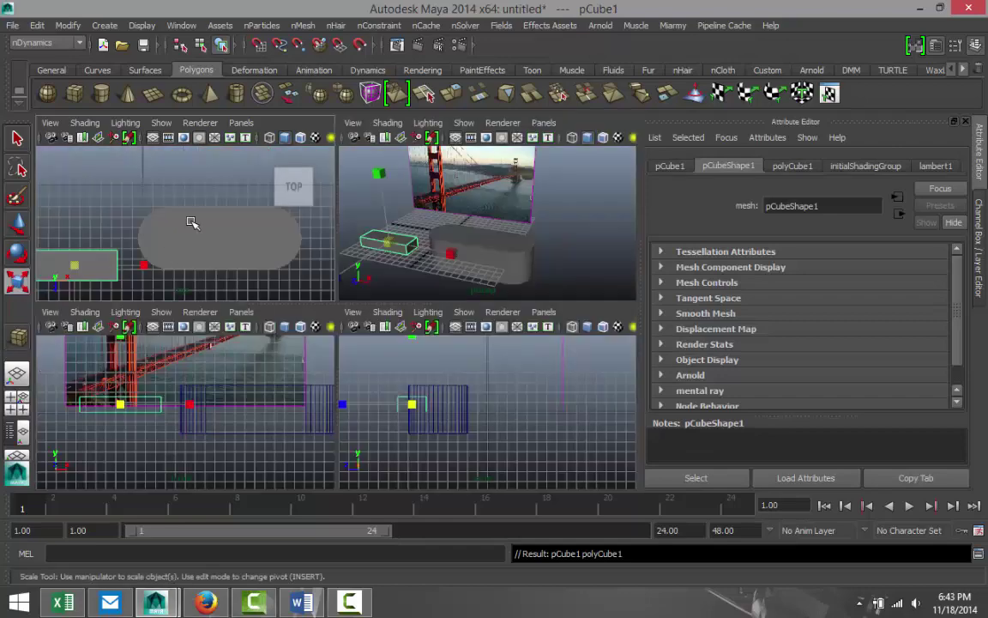
{"action": "key", "text": "space"}
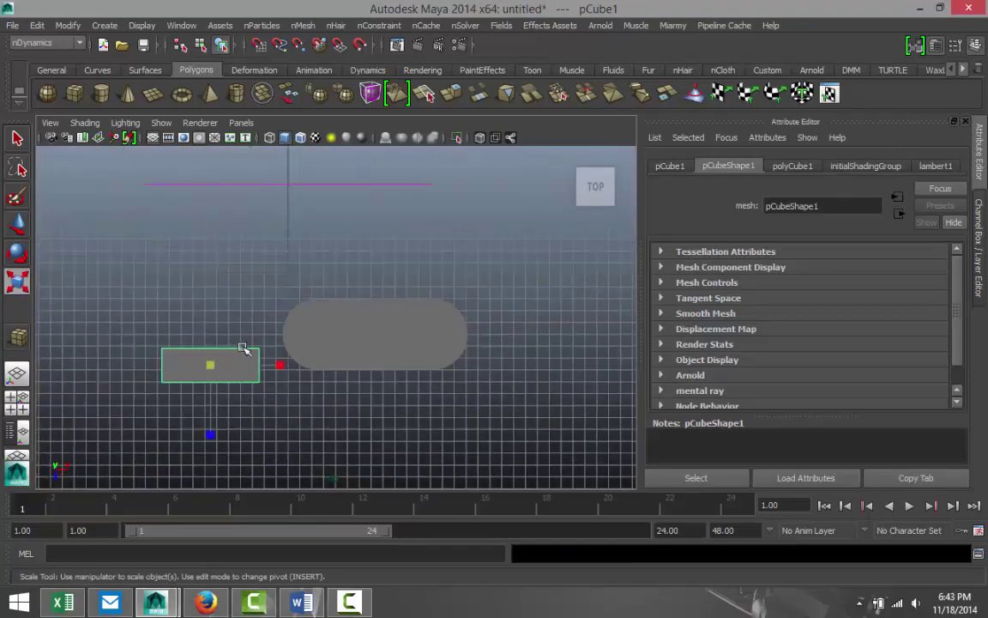
{"action": "left_click", "coordinate": [378, 311]}
{"action": "left_click", "coordinate": [676, 166]}
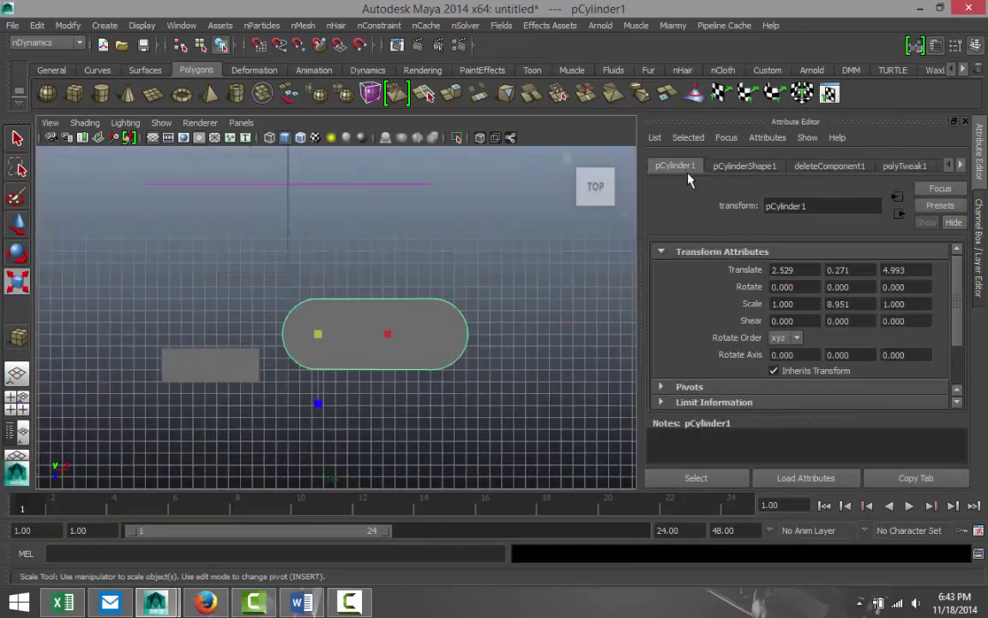
{"action": "left_click", "coordinate": [781, 270]}
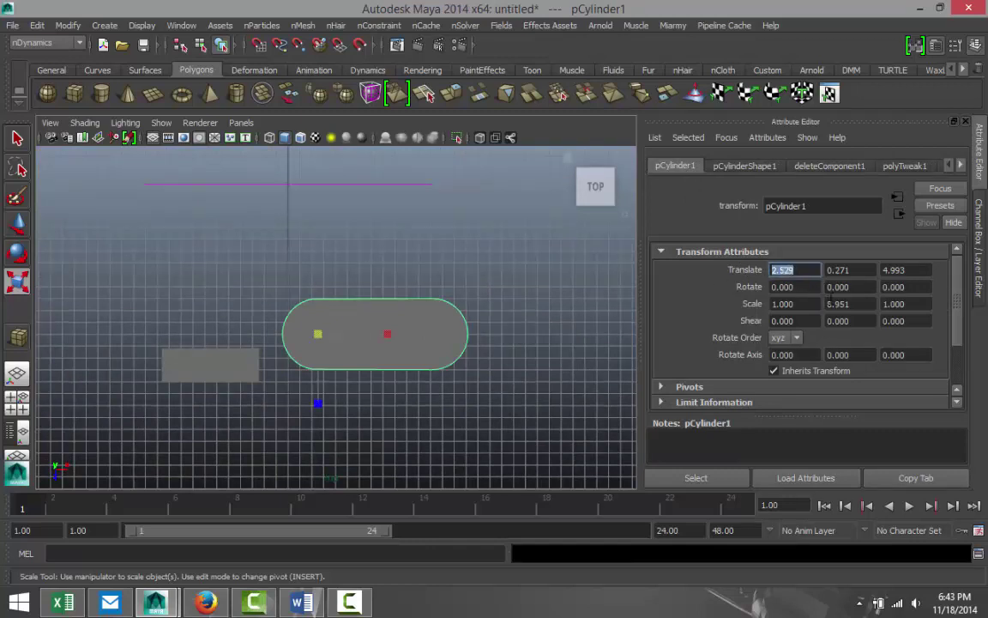
{"action": "type", "text": "0"}
{"action": "left_click", "coordinate": [873, 270]}
{"action": "type", "text": "000"}
{"action": "key", "text": "Tab"}
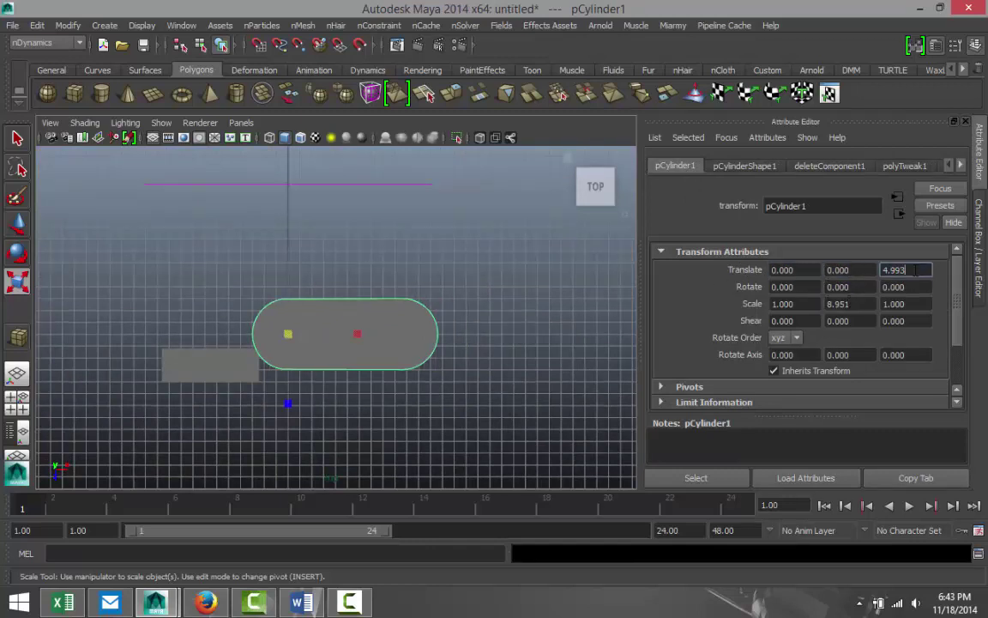
{"action": "type", "text": "0"}
{"action": "left_click", "coordinate": [562, 354]}
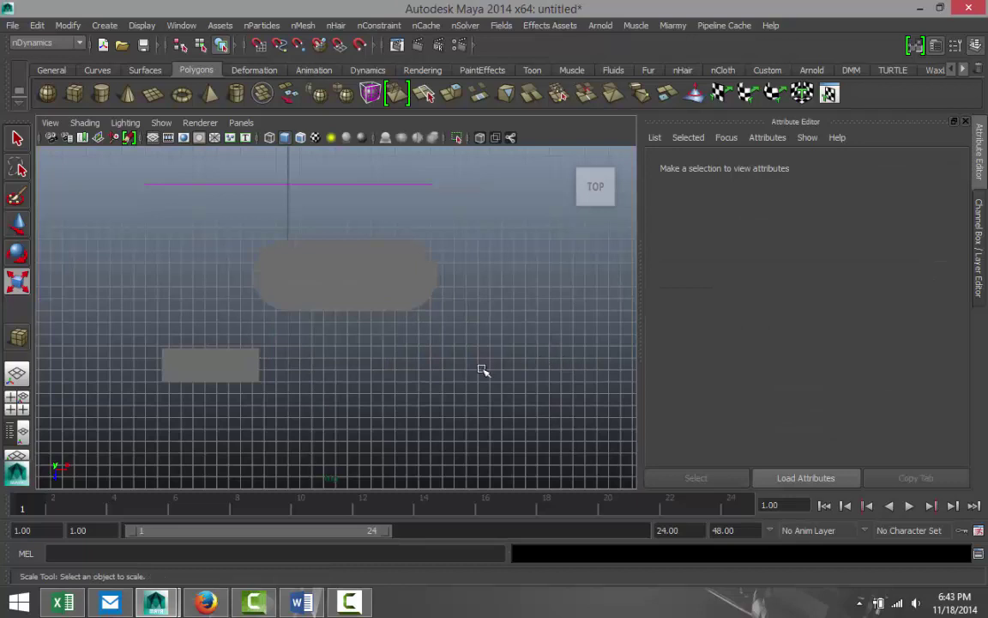
- Center the pier base's pivot and move the base along X to about -4.875, centring it on the world origin
{"action": "left_click", "coordinate": [251, 367]}
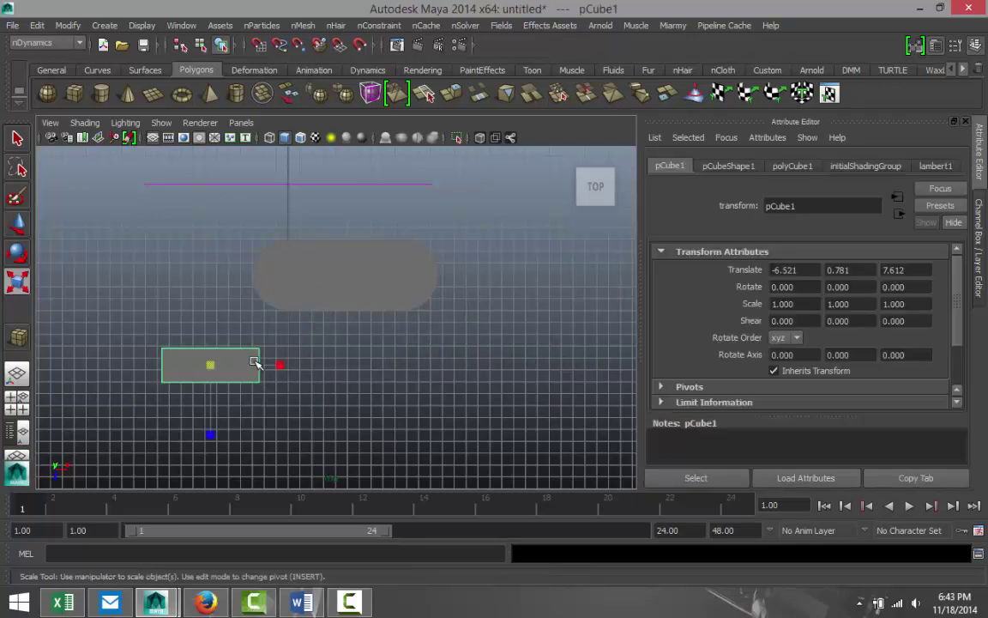
{"action": "left_click", "coordinate": [347, 282]}
{"action": "left_click", "coordinate": [65, 27]}
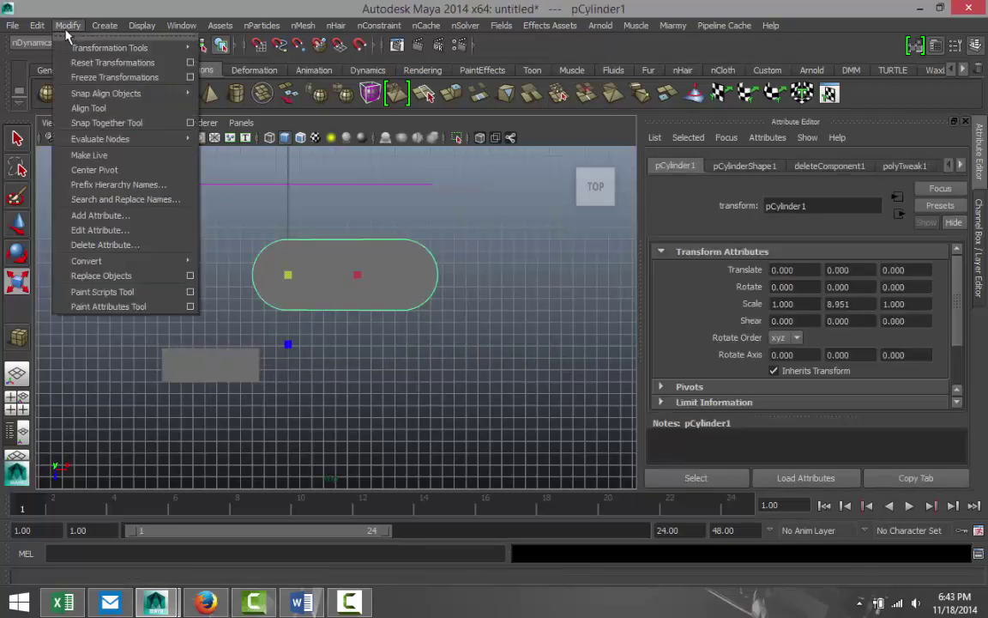
{"action": "left_click", "coordinate": [101, 151]}
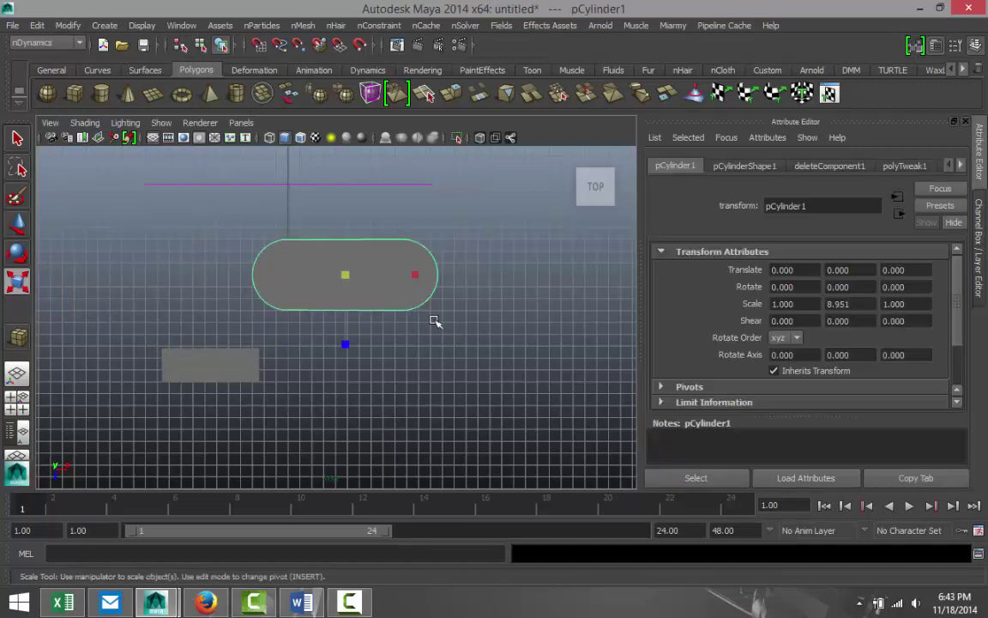
{"action": "key", "text": "w"}
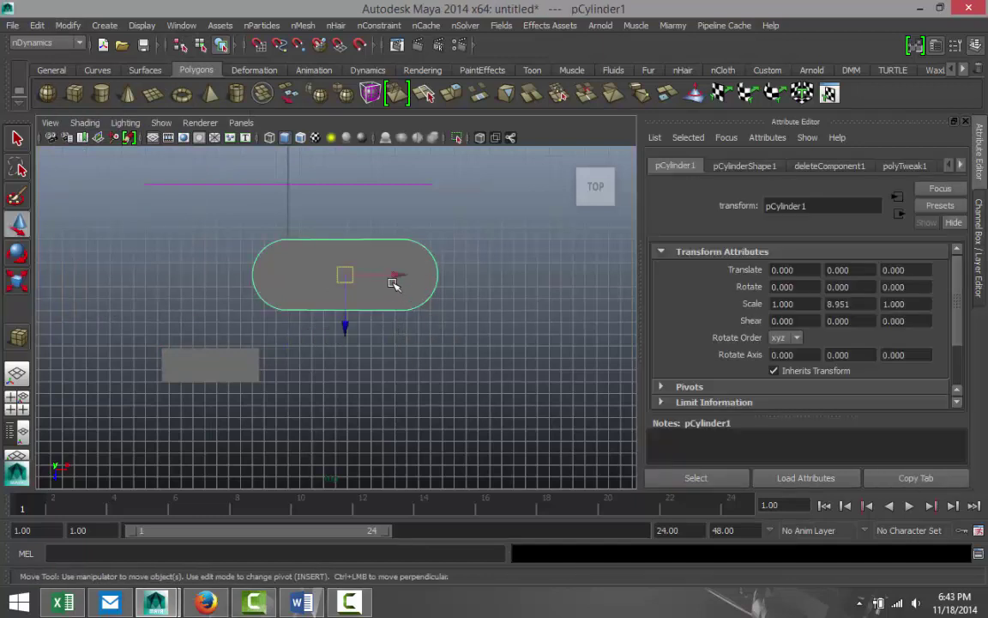
{"action": "left_click_drag", "start_coordinate": [393, 276], "coordinate": [337, 283]}
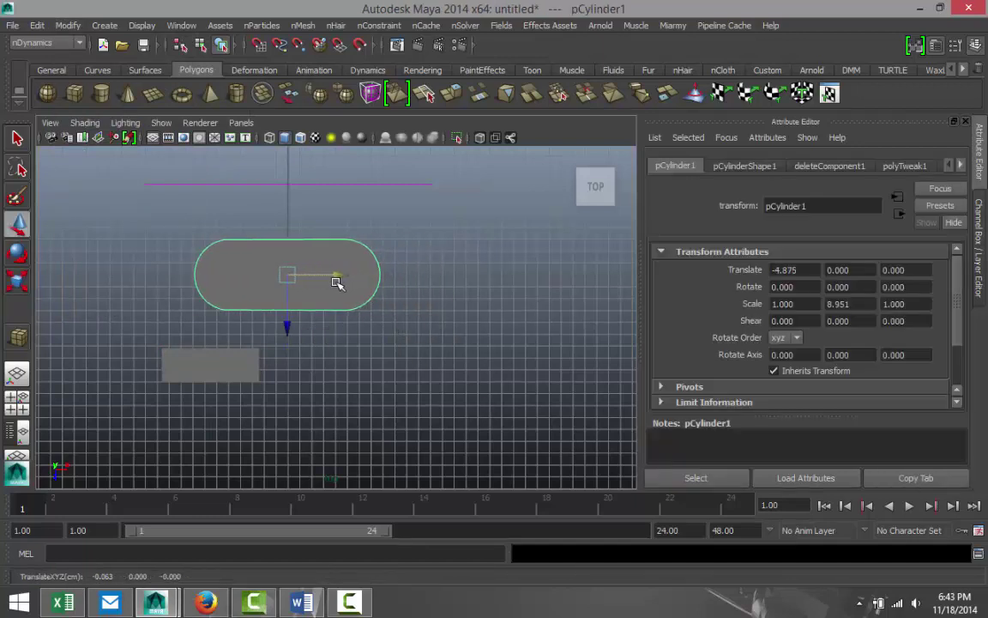
{"action": "mouse_move", "coordinate": [287, 324]}
{"action": "left_mouse_down"}
{"action": "mouse_move", "coordinate": [286, 316]}
{"action": "mouse_move", "coordinate": [291, 324]}
{"action": "left_mouse_up"}
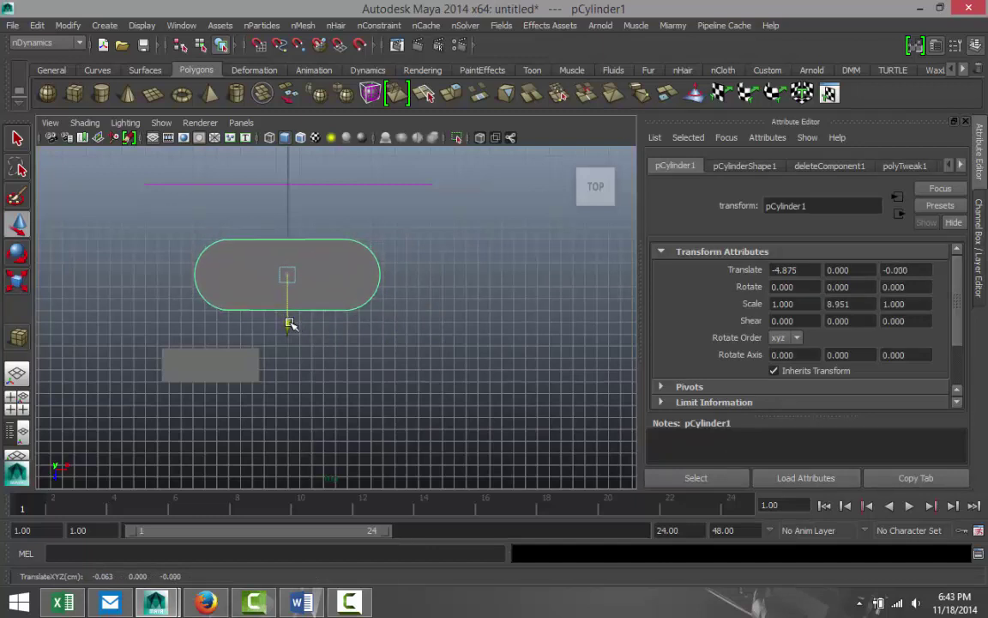
- Set the box's X, Y and Z translation to 0 and check its centring on the pier base in wireframe
{"action": "left_click", "coordinate": [220, 371]}
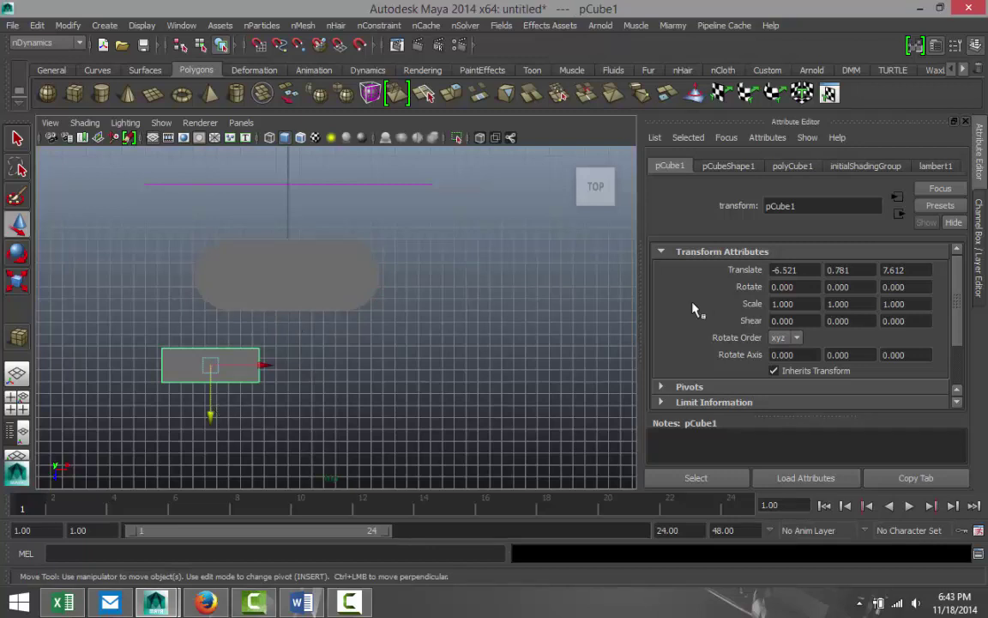
{"action": "left_click_drag", "start_coordinate": [804, 273], "coordinate": [717, 273]}
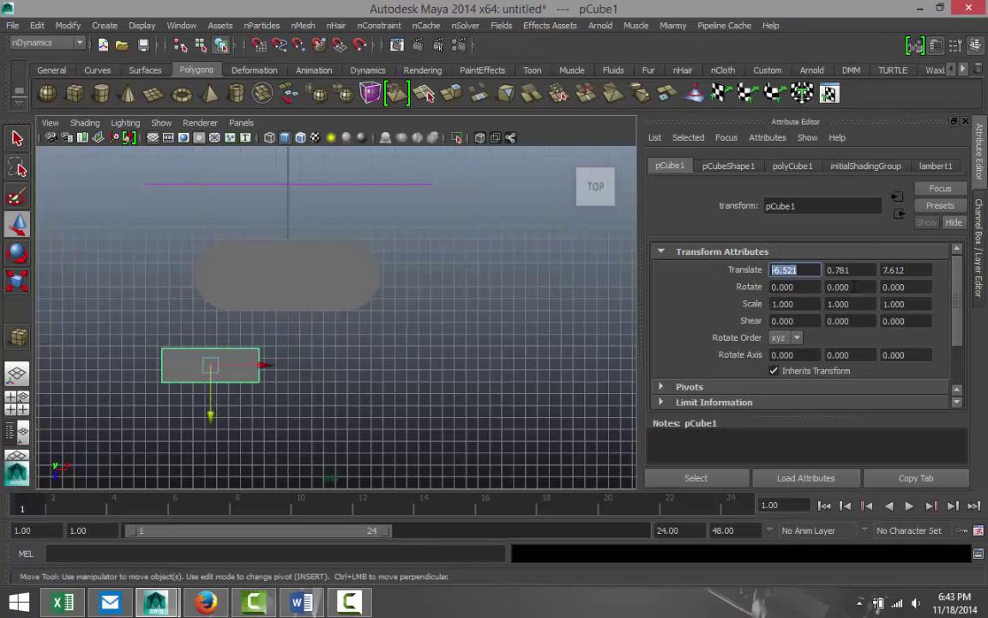
{"action": "type", "text": "0"}
{"action": "key", "text": "Tab"}
{"action": "type", "text": "0"}
{"action": "key", "text": "Tab"}
{"action": "type", "text": "0"}
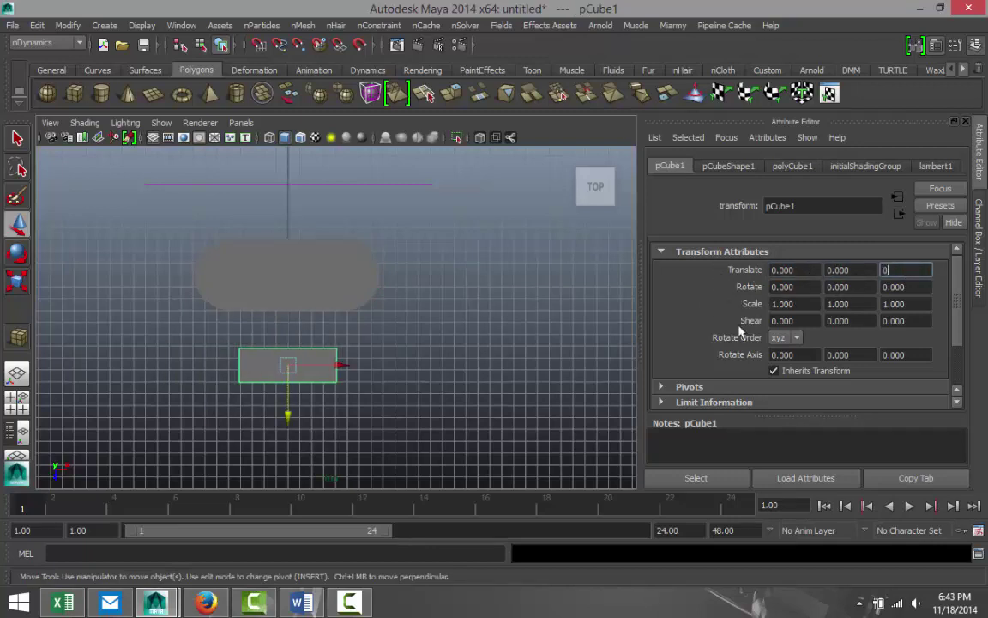
{"action": "left_click", "coordinate": [403, 380]}
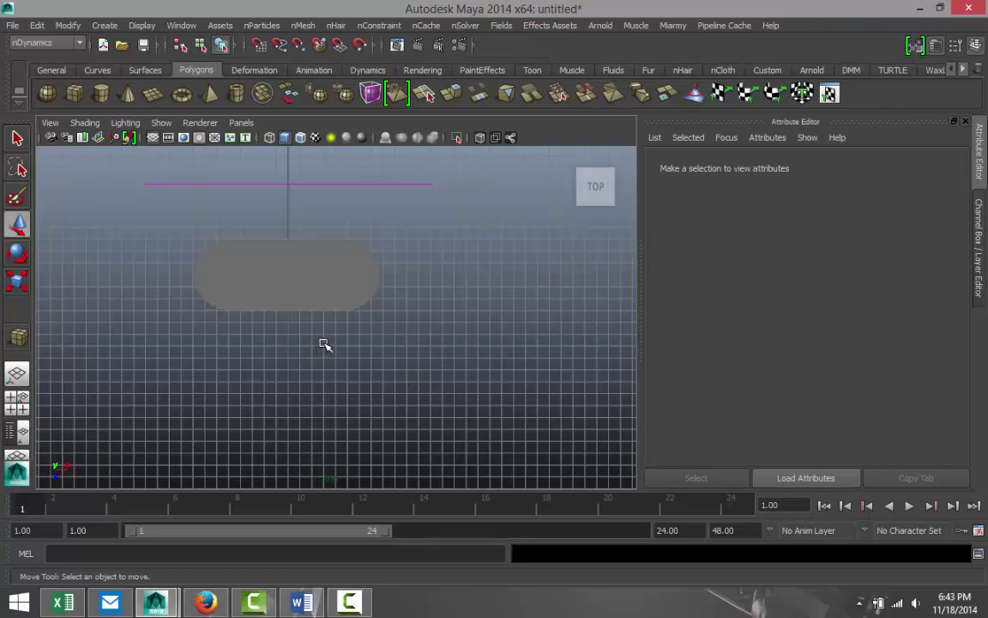
{"action": "key", "text": "4"}
{"action": "scroll", "coordinate": [390, 348], "scroll_direction": "up", "scroll_amount": 3}
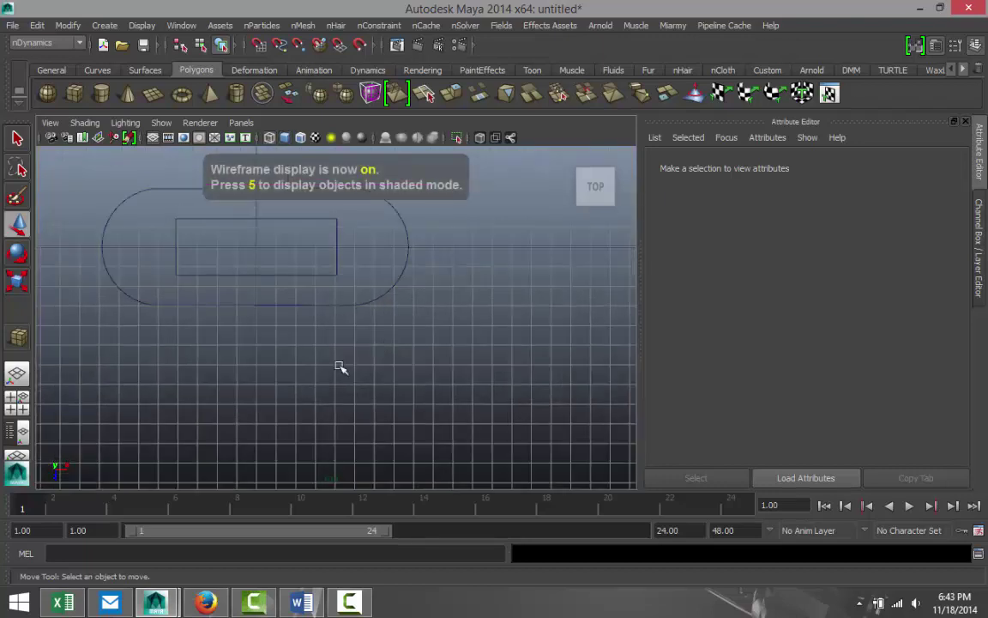
{"action": "middle_click_drag", "start_coordinate": [323, 361], "coordinate": [426, 398], "text": "alt"}
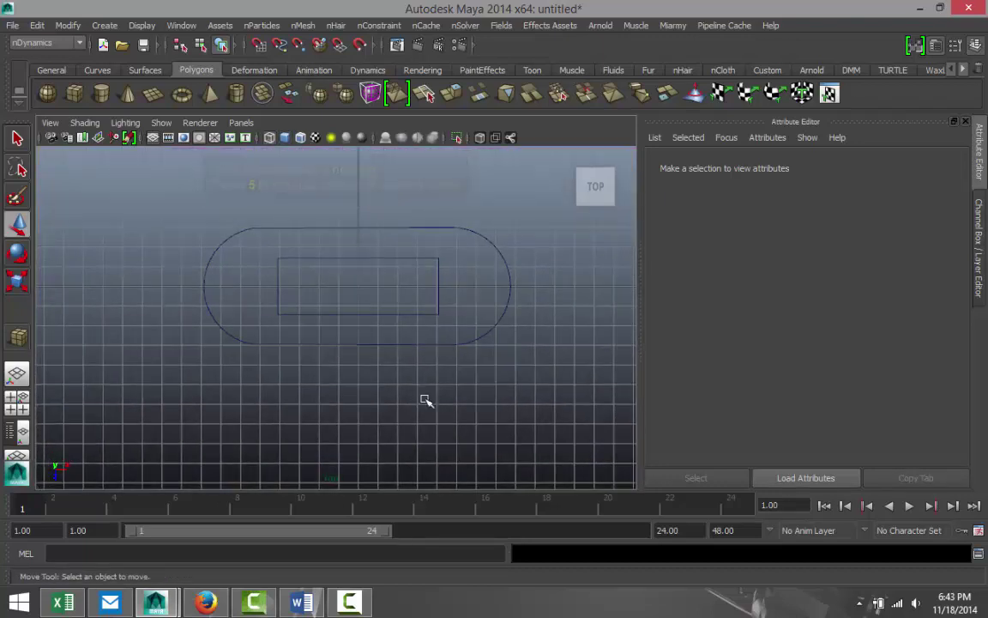
{"action": "scroll", "coordinate": [426, 400], "scroll_direction": "up", "scroll_amount": 1}
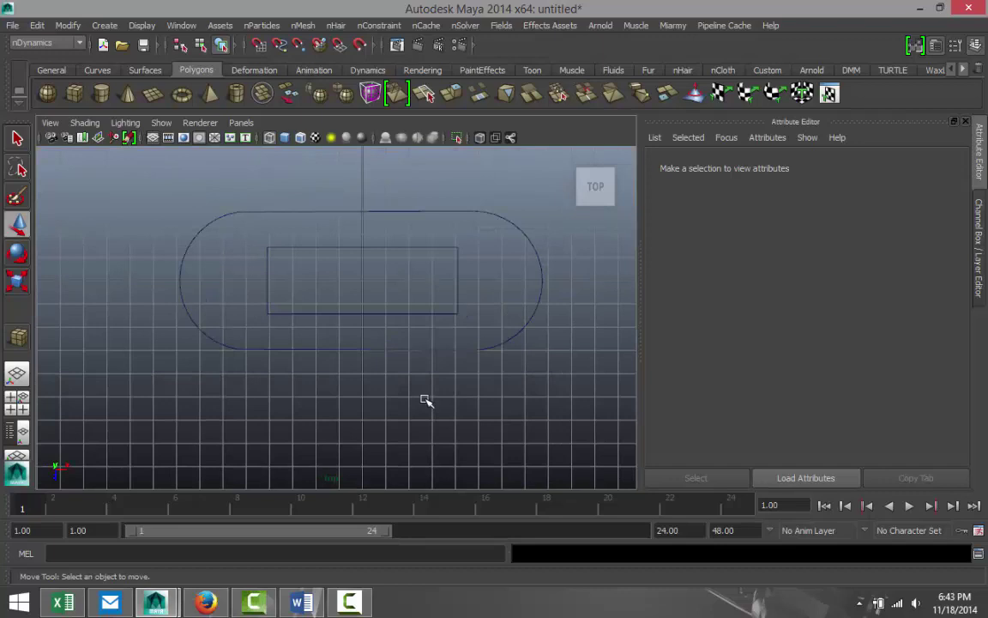
- Raise the box along Y to about 3.035 in the perspective view so it sits on top of the pier base
{"action": "left_click", "coordinate": [24, 407]}
{"action": "key", "text": "space"}
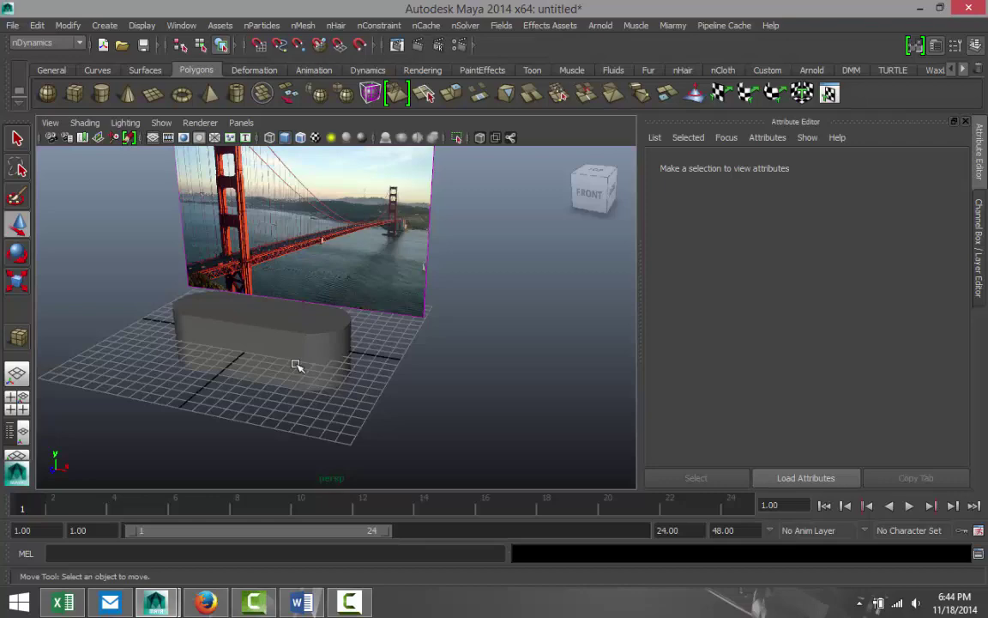
{"action": "key", "text": "4"}
{"action": "scroll", "coordinate": [296, 366], "scroll_direction": "up", "scroll_amount": 6}
{"action": "left_click", "coordinate": [266, 349]}
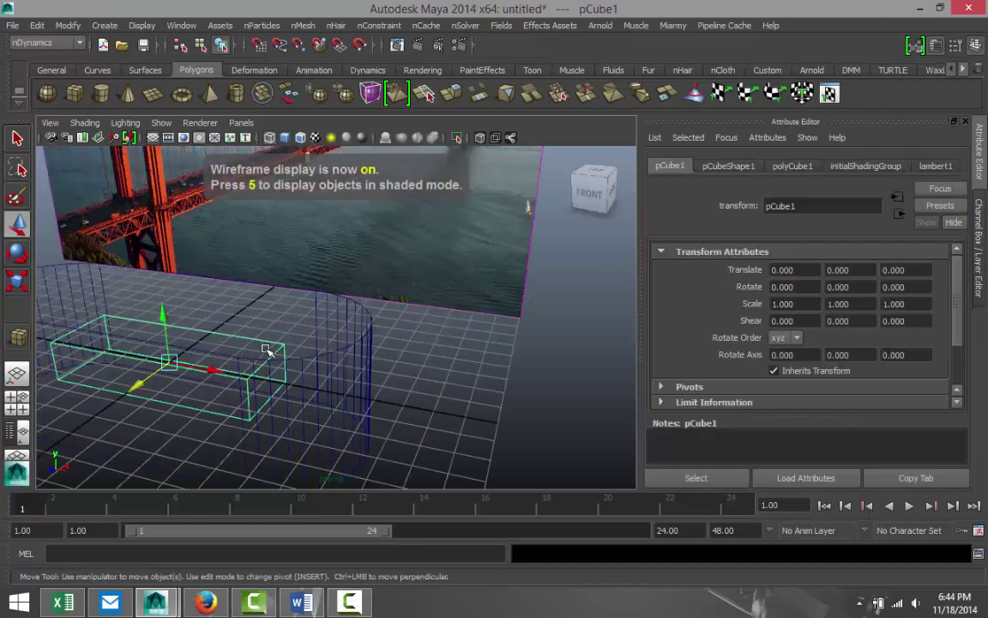
{"action": "scroll", "coordinate": [268, 365], "scroll_direction": "down", "scroll_amount": 5}
{"action": "key", "text": "5"}
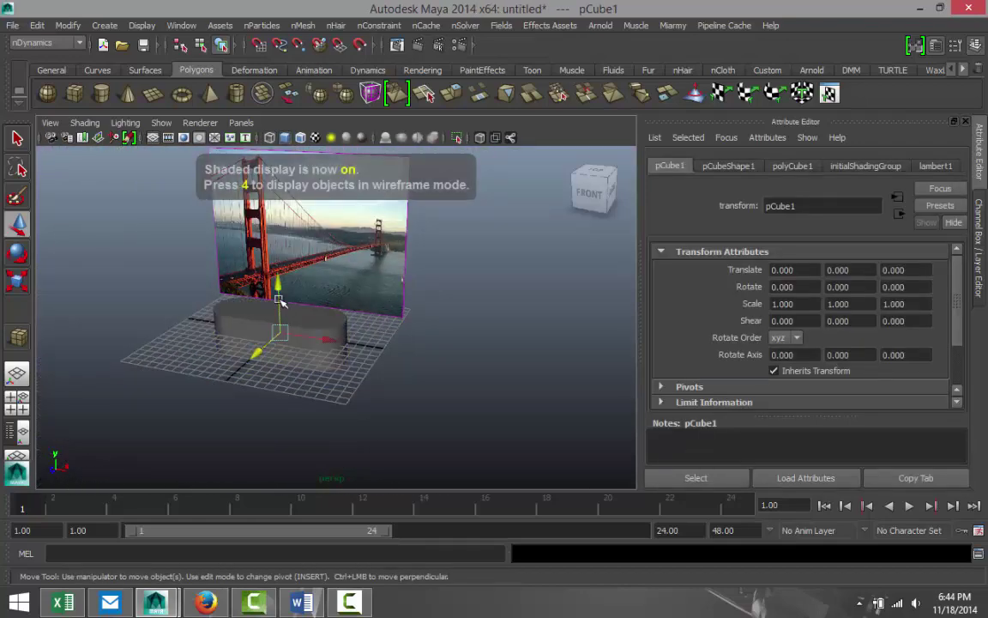
{"action": "left_click_drag", "start_coordinate": [279, 298], "coordinate": [277, 254]}
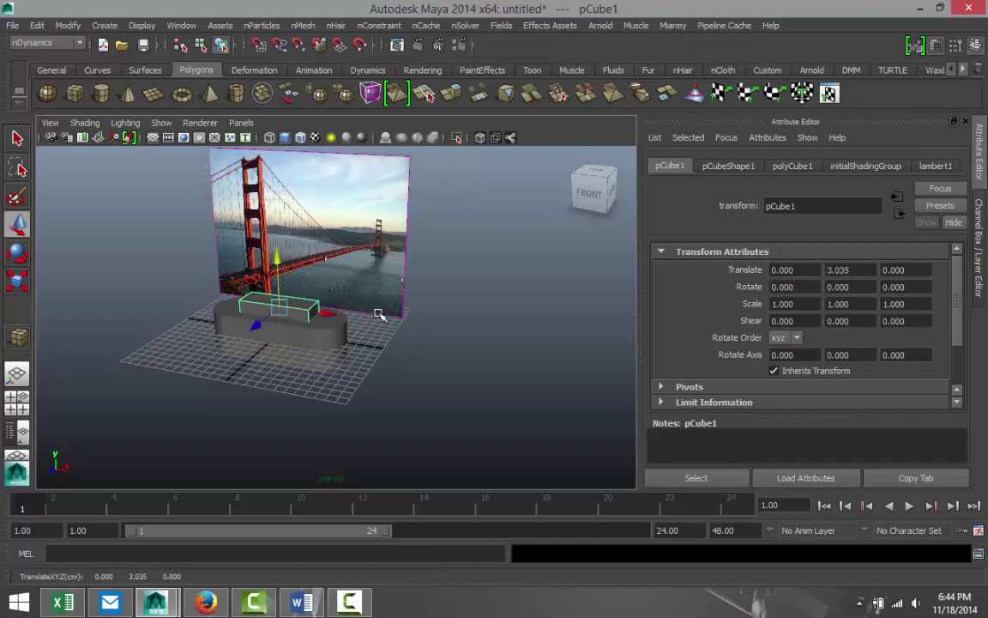
- Examine the tower's legs, bracing and lower section near the road deck in the reference photo
{"action": "scroll", "coordinate": [380, 315], "scroll_direction": "up", "scroll_amount": 5}
{"action": "middle_click_drag", "start_coordinate": [448, 254], "coordinate": [348, 401], "text": "alt"}
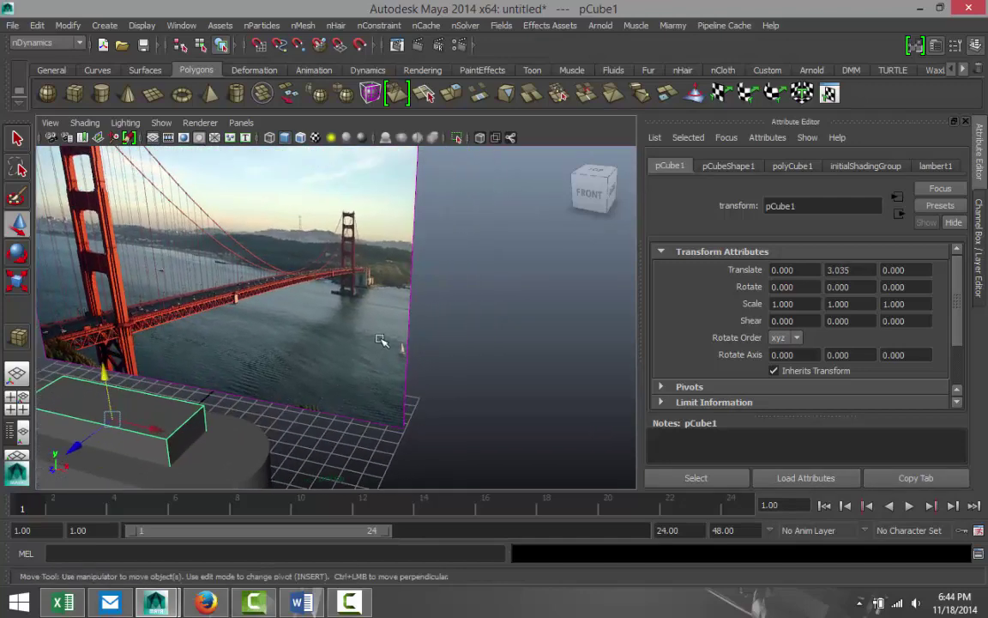
{"action": "scroll", "coordinate": [382, 340], "scroll_direction": "up", "scroll_amount": 3}
{"action": "scroll", "coordinate": [391, 330], "scroll_direction": "down", "scroll_amount": 6}
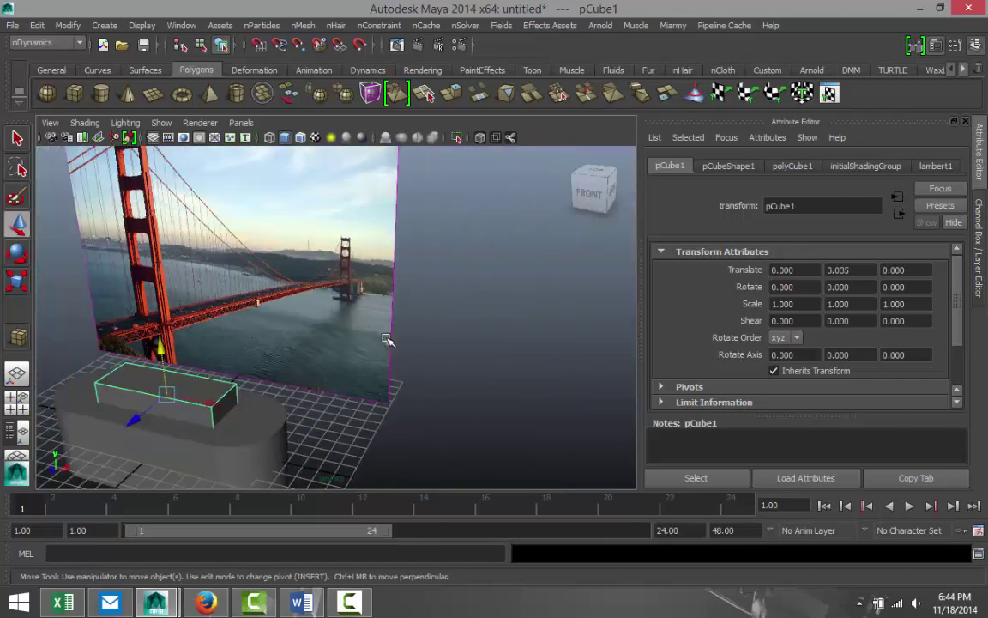
{"action": "scroll", "coordinate": [369, 361], "scroll_direction": "up", "scroll_amount": 2}
{"action": "scroll", "coordinate": [333, 398], "scroll_direction": "down", "scroll_amount": 5}
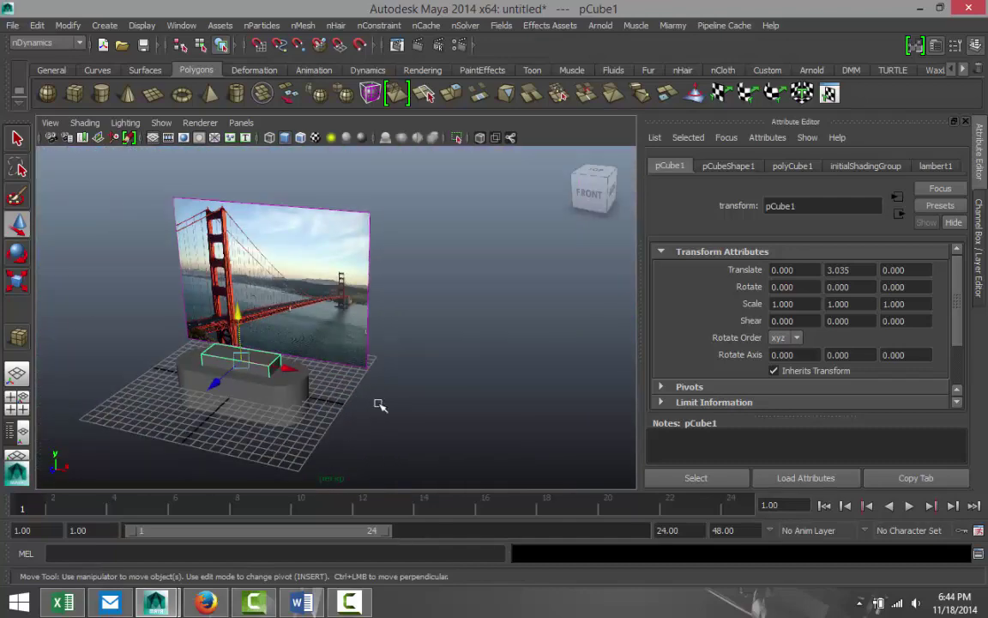
{"action": "left_click_drag", "start_coordinate": [379, 400], "coordinate": [445, 376], "text": "alt"}
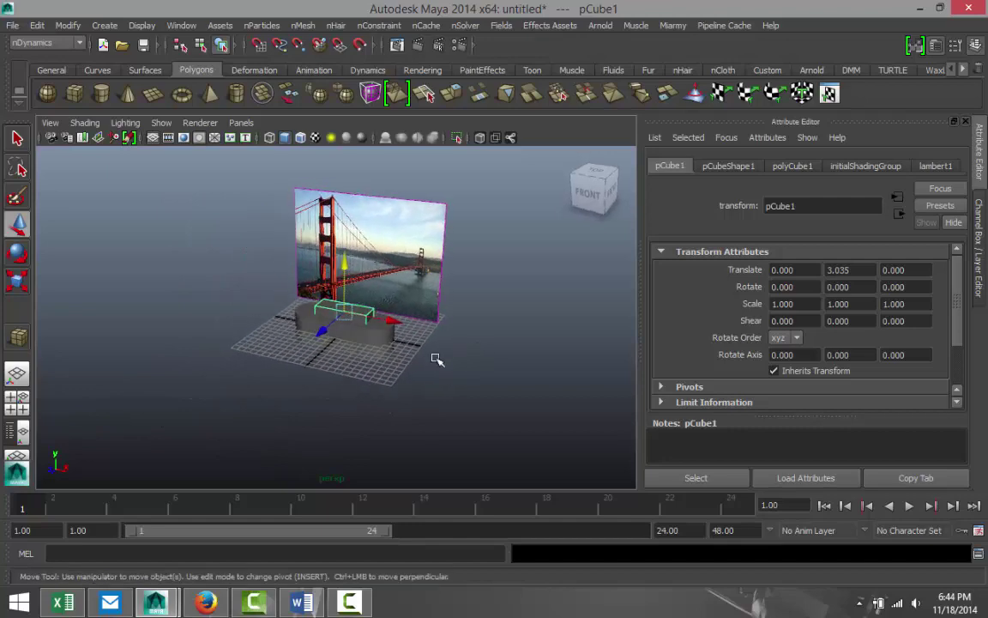
{"action": "scroll", "coordinate": [312, 378], "scroll_direction": "up", "scroll_amount": 4}
{"action": "middle_click_drag", "start_coordinate": [313, 302], "coordinate": [388, 401], "text": "alt"}
{"action": "scroll", "coordinate": [392, 400], "scroll_direction": "up", "scroll_amount": 2}
{"action": "scroll", "coordinate": [446, 377], "scroll_direction": "up", "scroll_amount": 3}
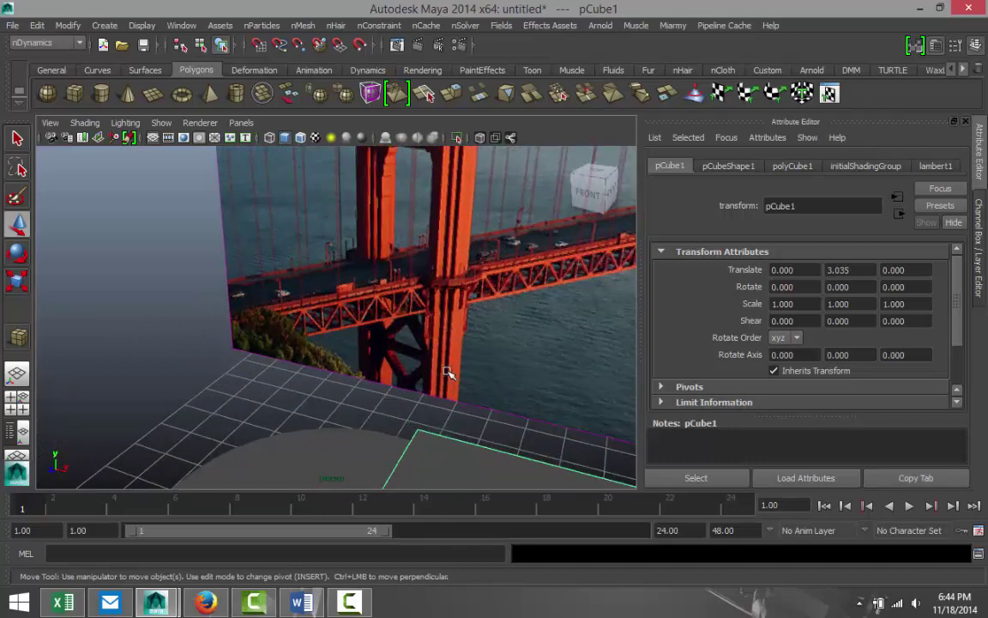
{"action": "scroll", "coordinate": [450, 354], "scroll_direction": "down", "scroll_amount": 2}
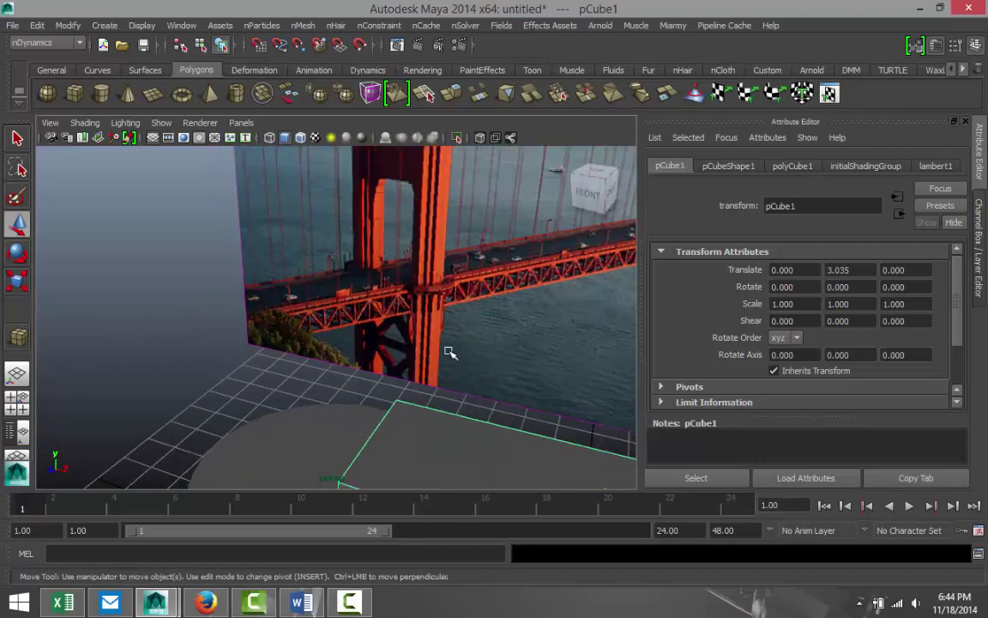
{"action": "scroll", "coordinate": [450, 354], "scroll_direction": "down", "scroll_amount": 2}
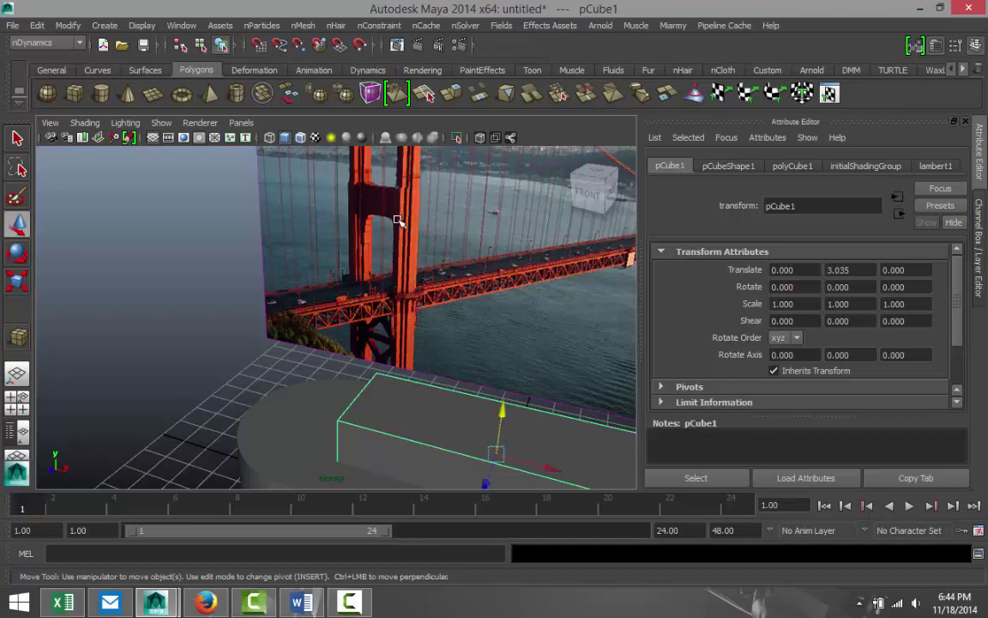
{"action": "scroll", "coordinate": [406, 306], "scroll_direction": "down", "scroll_amount": 6}
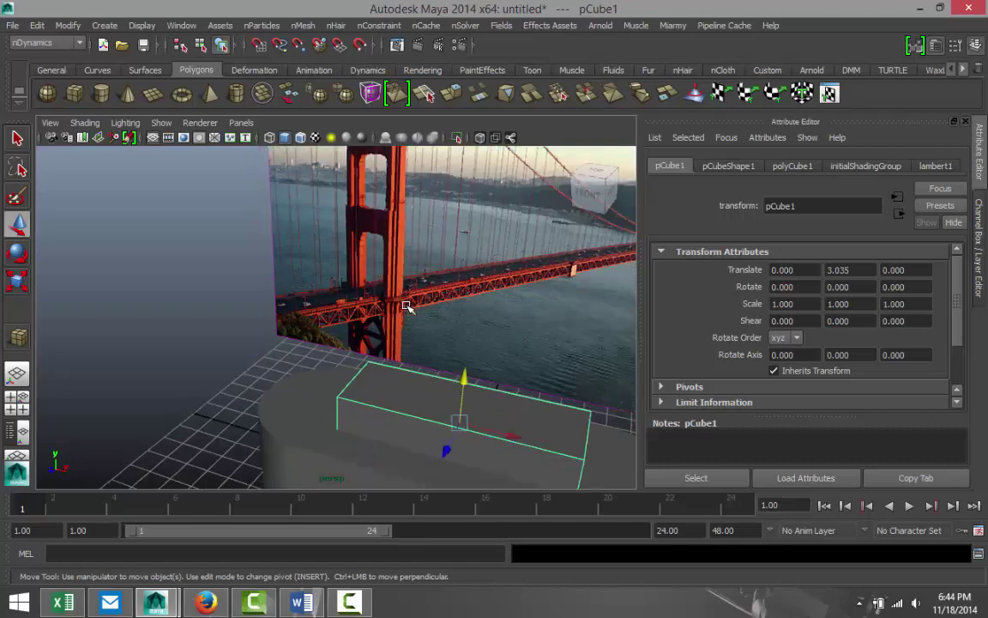
{"action": "scroll", "coordinate": [407, 306], "scroll_direction": "down", "scroll_amount": 3}
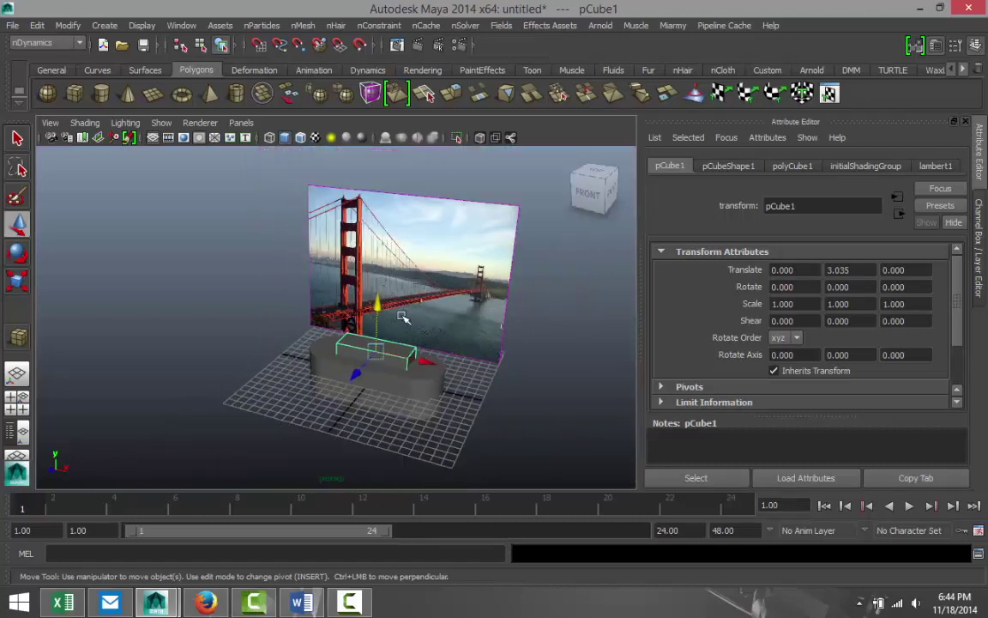
- Create a tall polygon box in front of the grid, about 3.44 wide, 14.58 high and 3.32 deep
{"action": "left_click", "coordinate": [72, 91]}
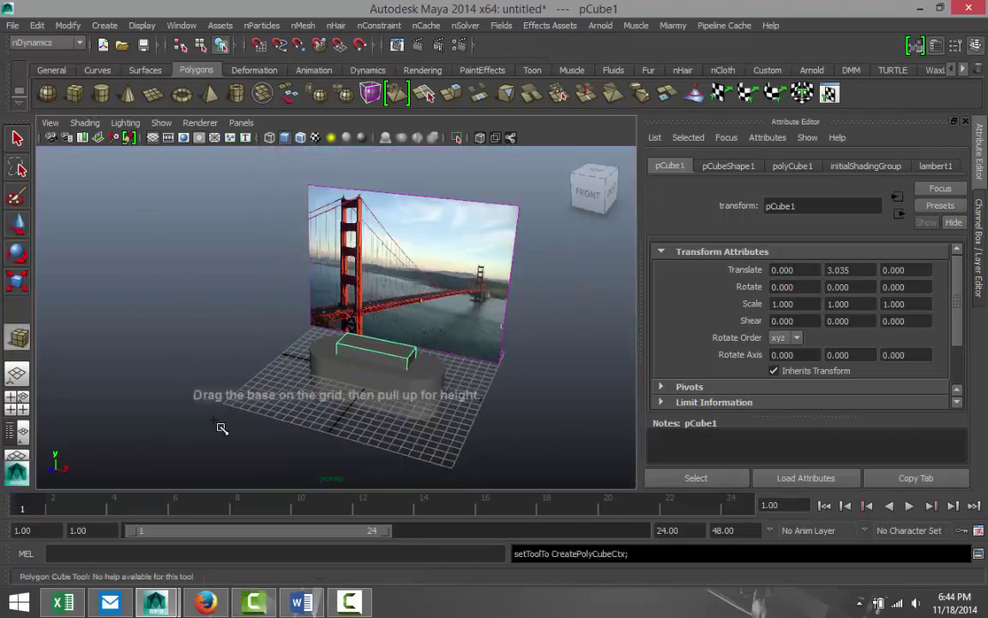
{"action": "left_click_drag", "start_coordinate": [192, 427], "coordinate": [223, 276]}
{"action": "key", "text": "w"}
{"action": "scroll", "coordinate": [423, 331], "scroll_direction": "up", "scroll_amount": 6}
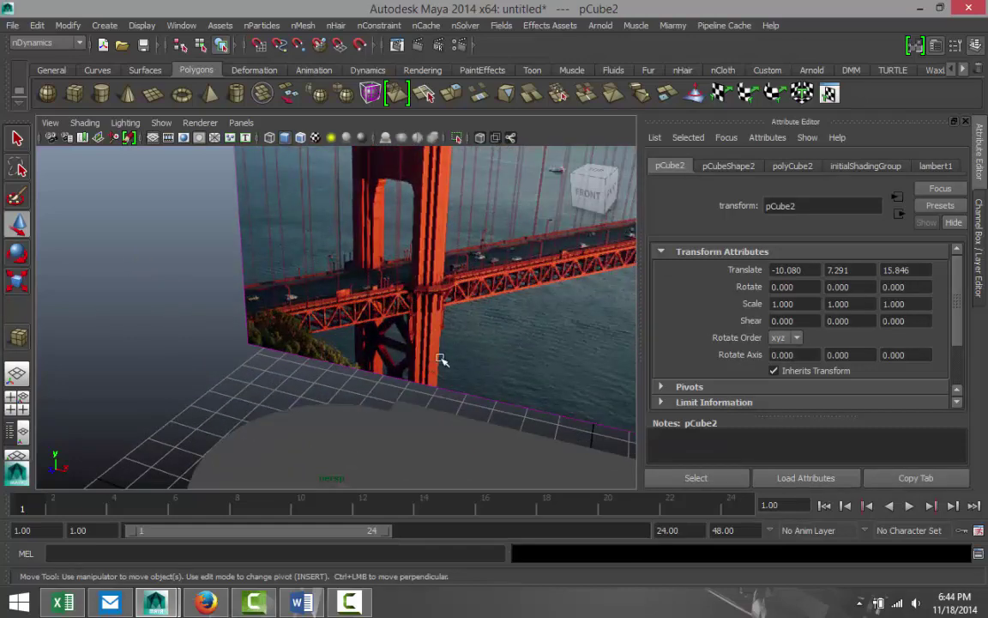
{"action": "scroll", "coordinate": [391, 343], "scroll_direction": "down", "scroll_amount": 6}
{"action": "scroll", "coordinate": [391, 364], "scroll_direction": "down", "scroll_amount": 2}
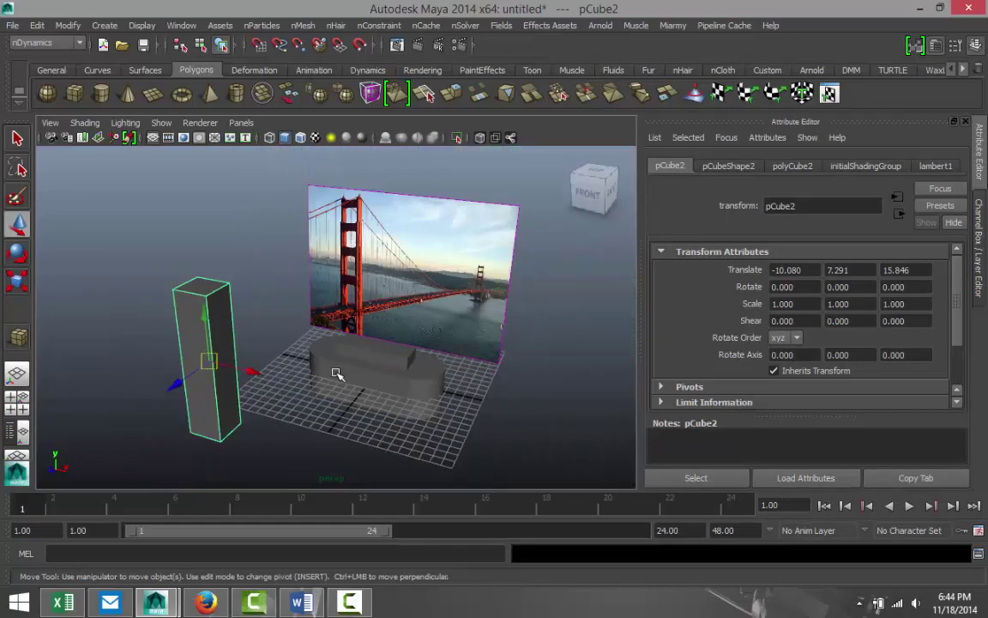
- Set the tall box's depth subdivisions to 4 using the side view, and frame the box in the perspective view
{"action": "left_click_drag", "start_coordinate": [300, 339], "coordinate": [216, 354], "text": "alt"}
{"action": "left_click", "coordinate": [18, 400]}
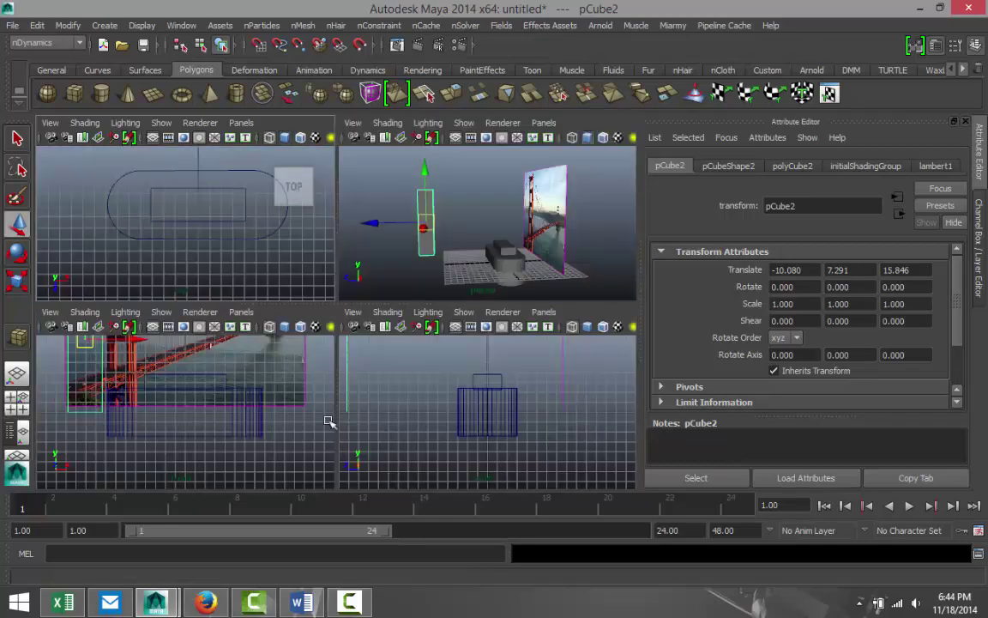
{"action": "key", "text": "space"}
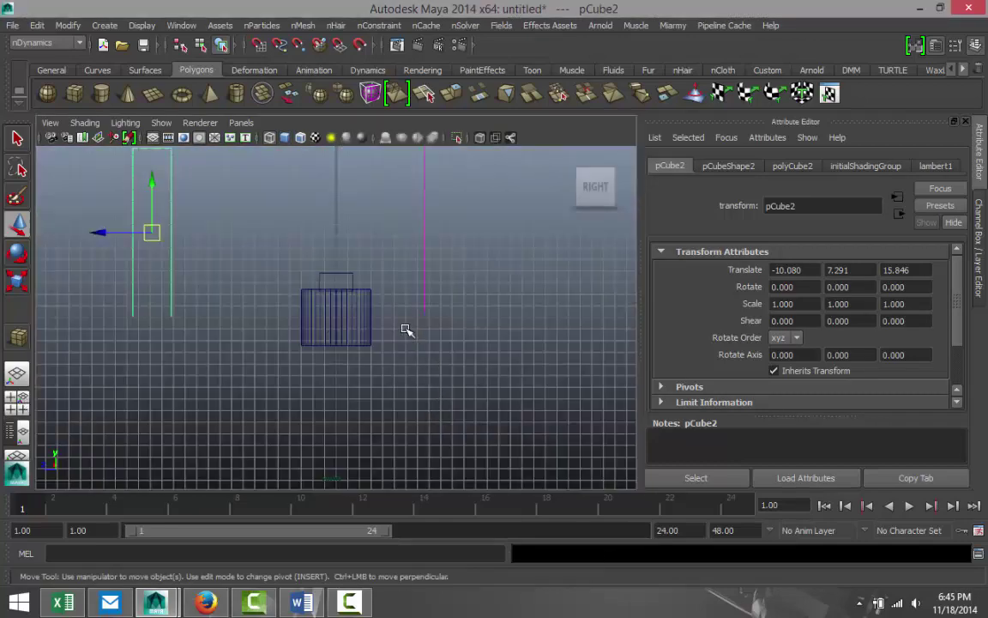
{"action": "middle_click_drag", "start_coordinate": [412, 332], "coordinate": [463, 414], "text": "alt"}
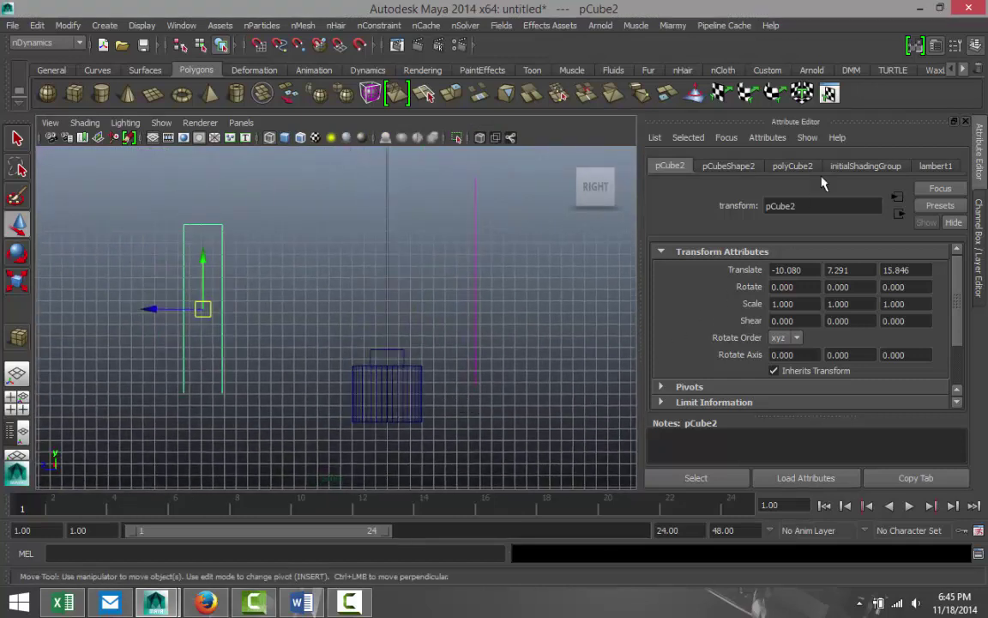
{"action": "left_click", "coordinate": [792, 166]}
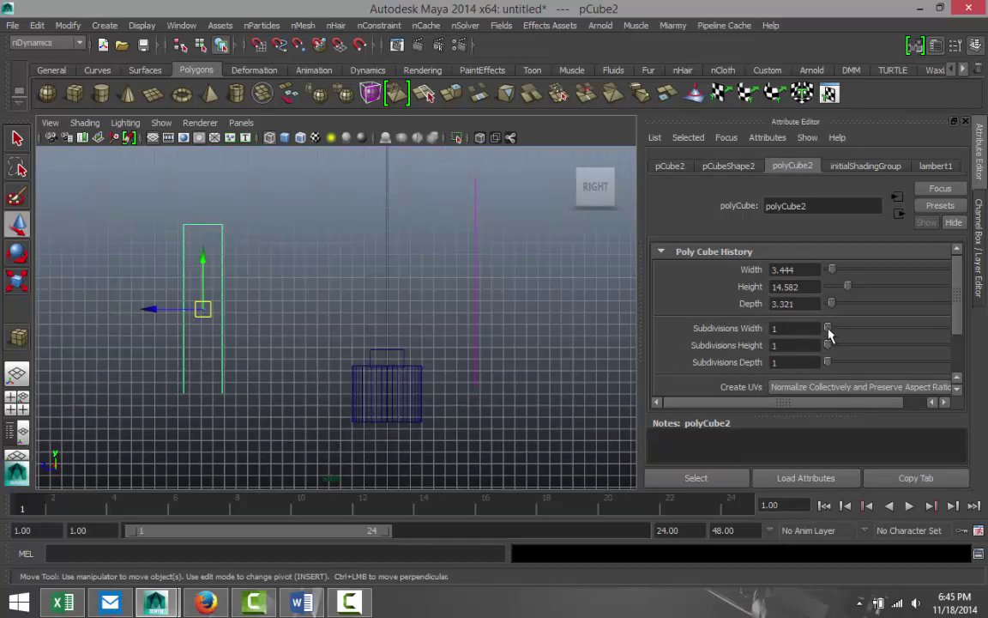
{"action": "left_click_drag", "start_coordinate": [838, 331], "coordinate": [837, 363]}
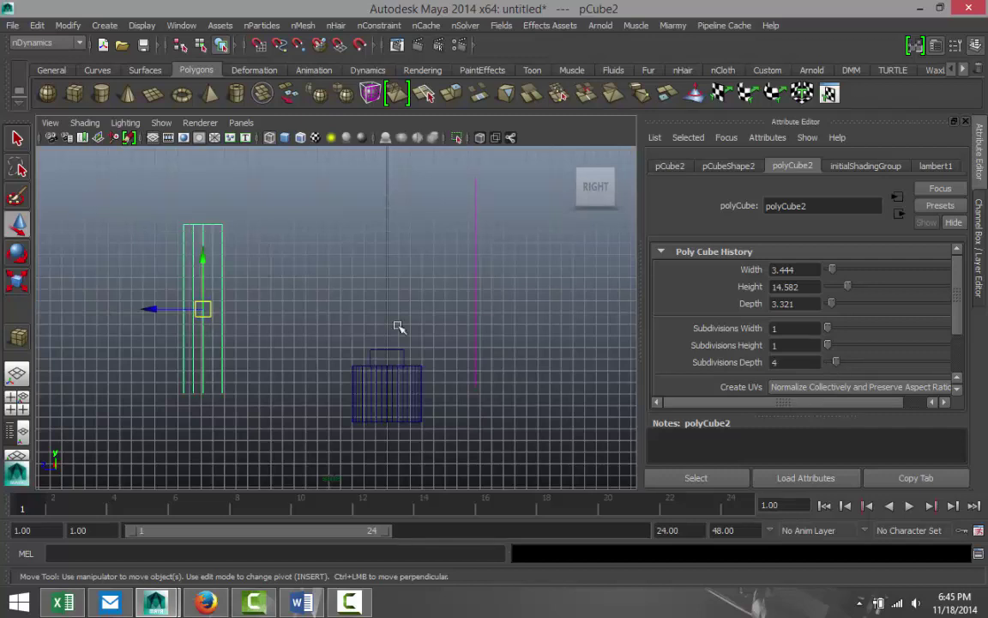
{"action": "scroll", "coordinate": [251, 333], "scroll_direction": "up", "scroll_amount": 2}
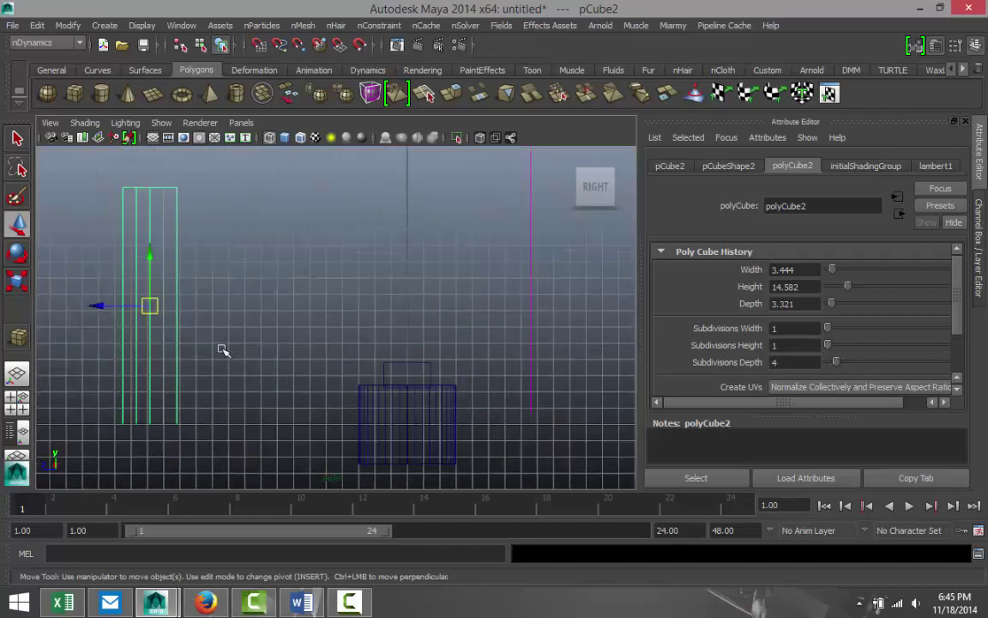
{"action": "left_click", "coordinate": [16, 408]}
{"action": "key", "text": "space"}
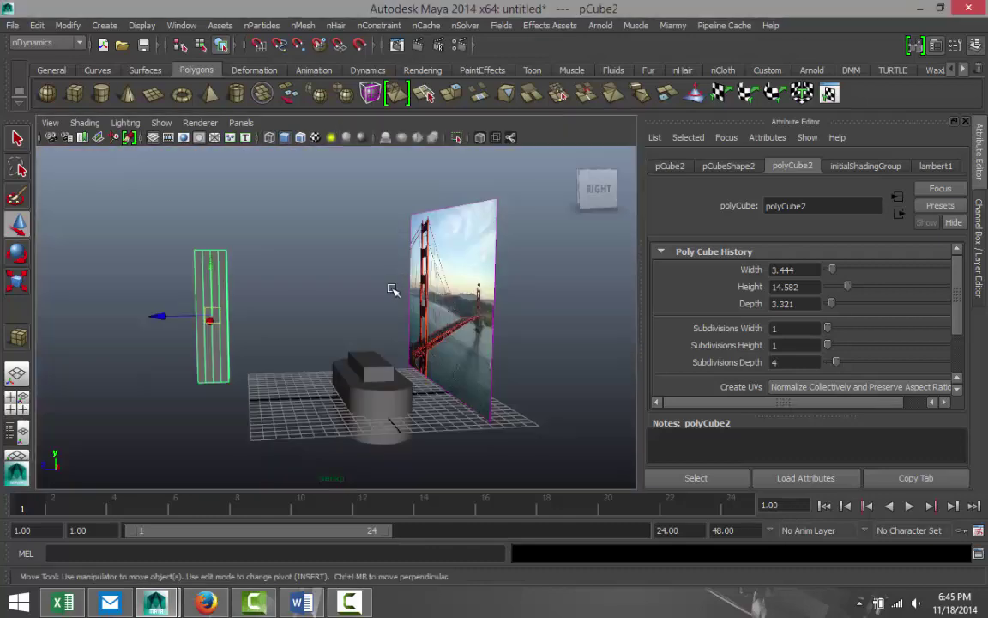
{"action": "key", "text": "f"}
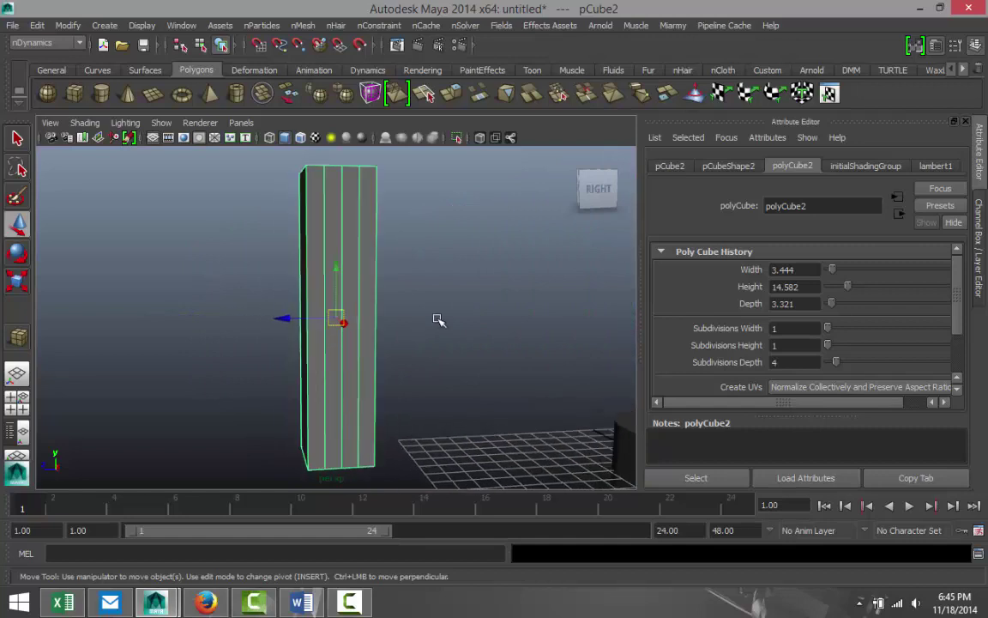
{"action": "left_click_drag", "start_coordinate": [419, 314], "coordinate": [426, 337], "text": "alt"}
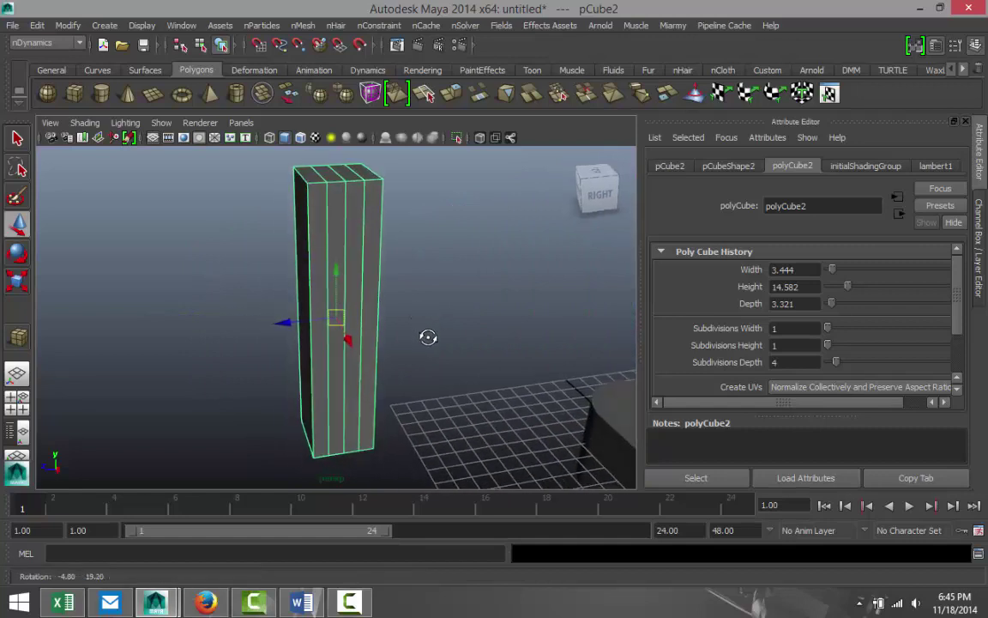
{"action": "right_click", "coordinate": [338, 217]}
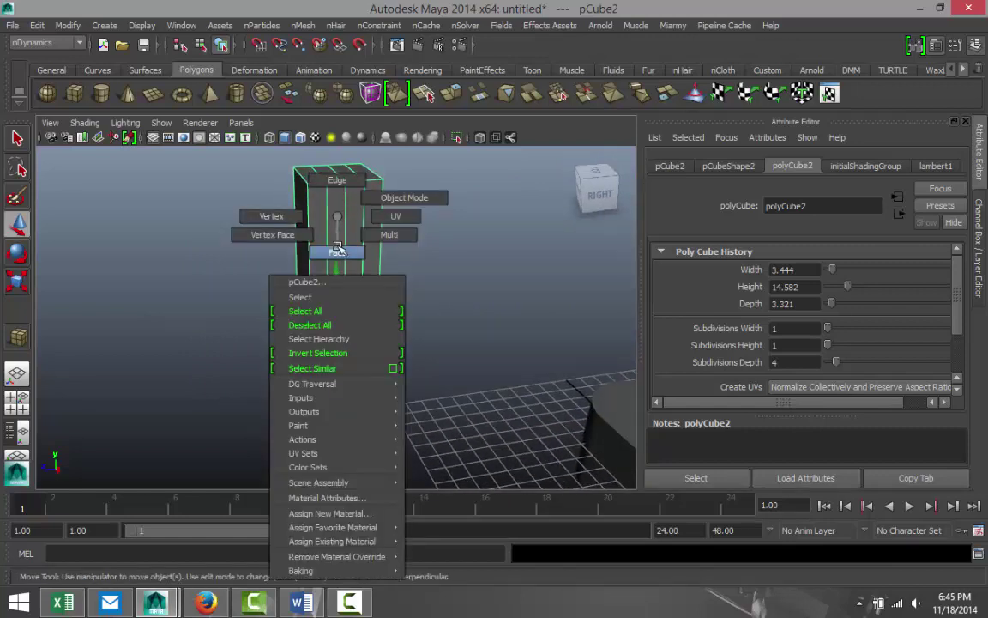
{"action": "left_click", "coordinate": [339, 252]}
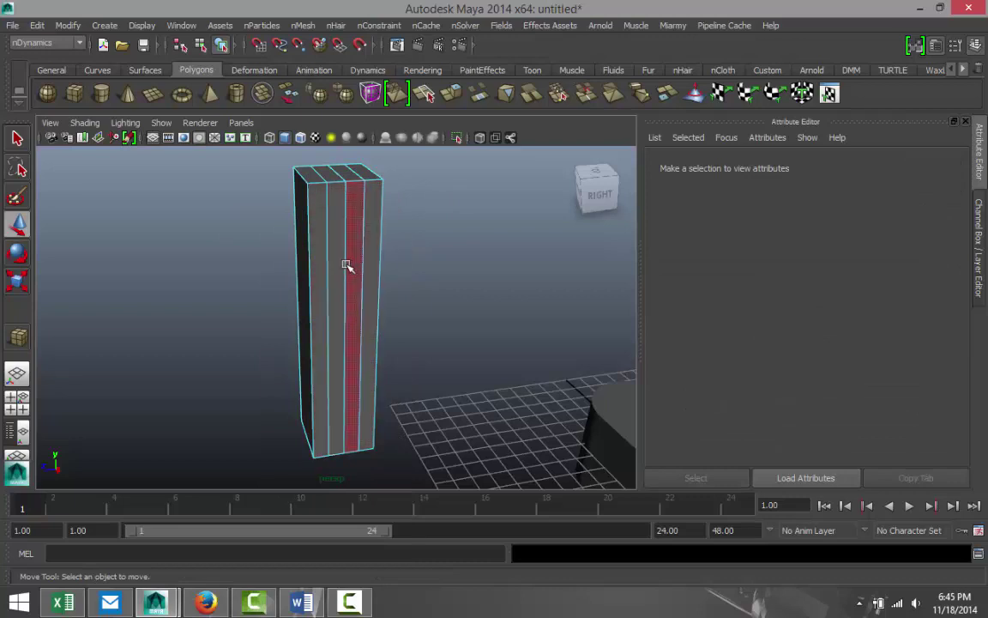
{"action": "right_click_drag", "start_coordinate": [371, 232], "coordinate": [403, 197]}
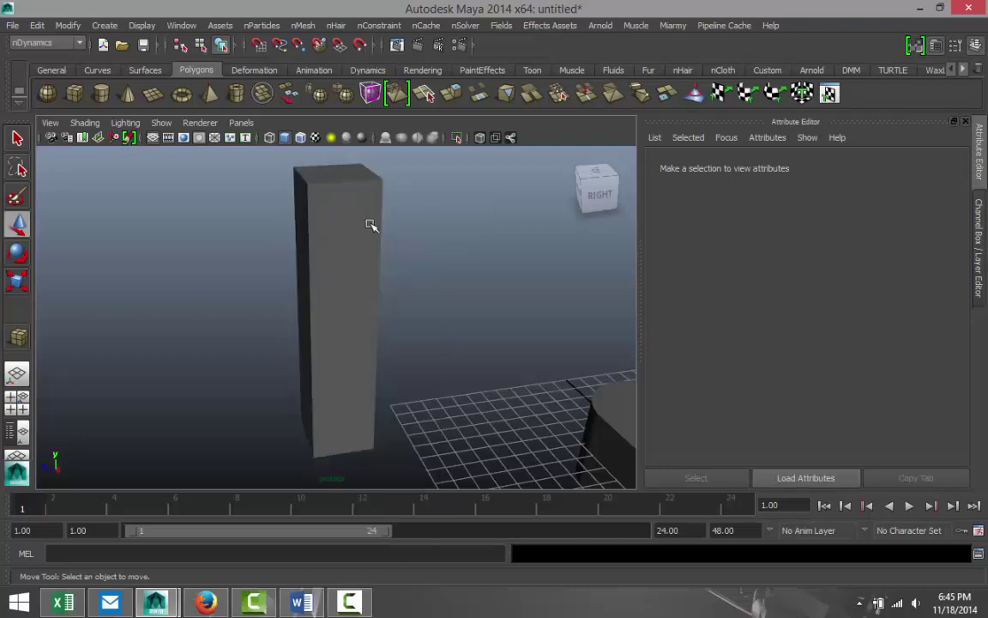
- Set the tall box's depth subdivisions to 5
{"action": "left_click", "coordinate": [348, 381]}
{"action": "left_click", "coordinate": [788, 363]}
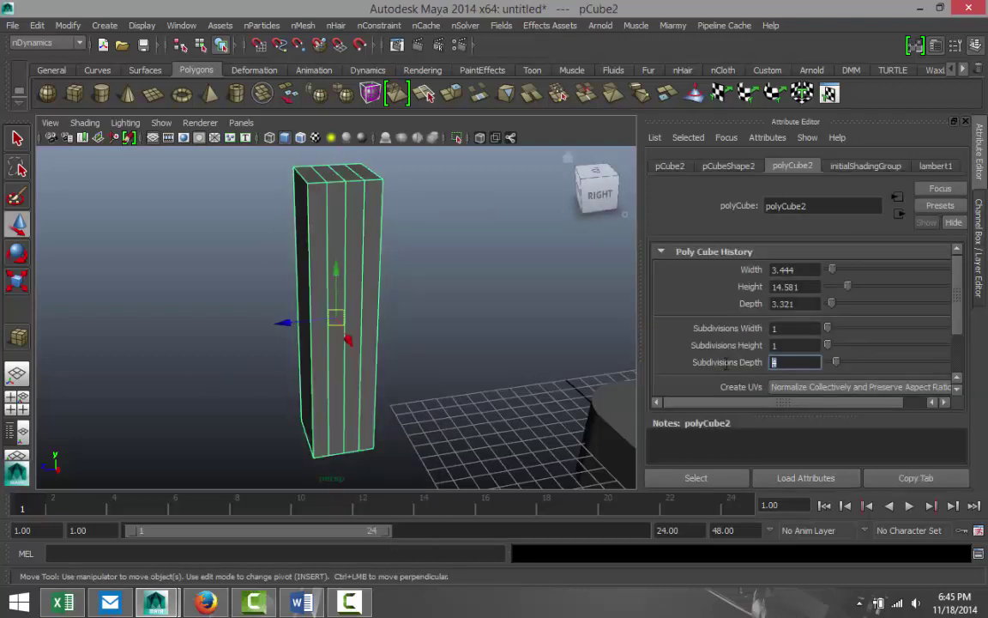
{"action": "key", "text": "Return"}
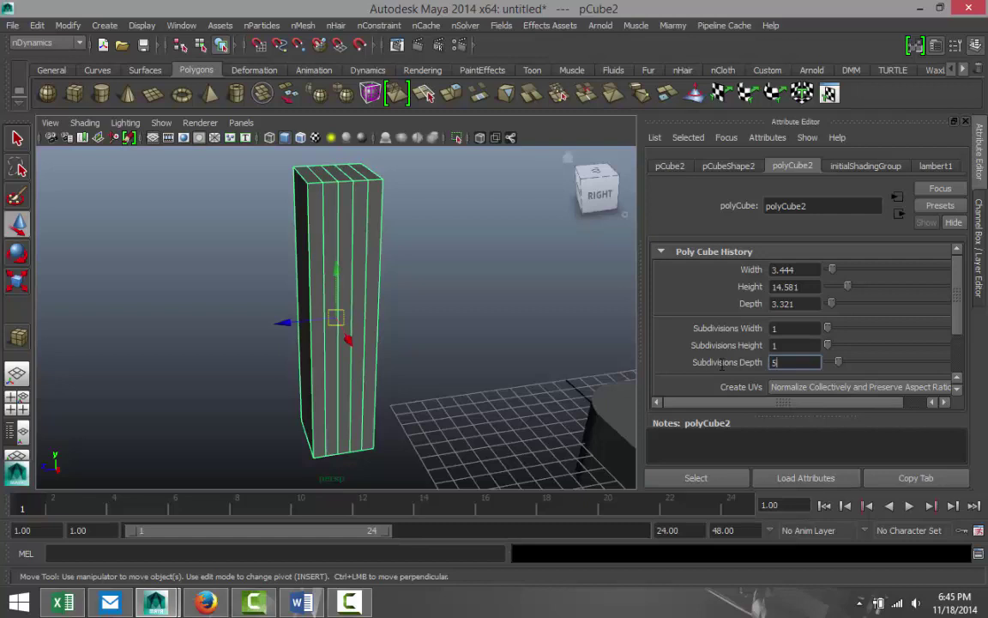
{"action": "left_click", "coordinate": [437, 281]}
- Select the three middle vertical faces on the tall box's right side in face mode, checking the leg's shape against the reference photo
{"action": "left_click", "coordinate": [336, 239]}
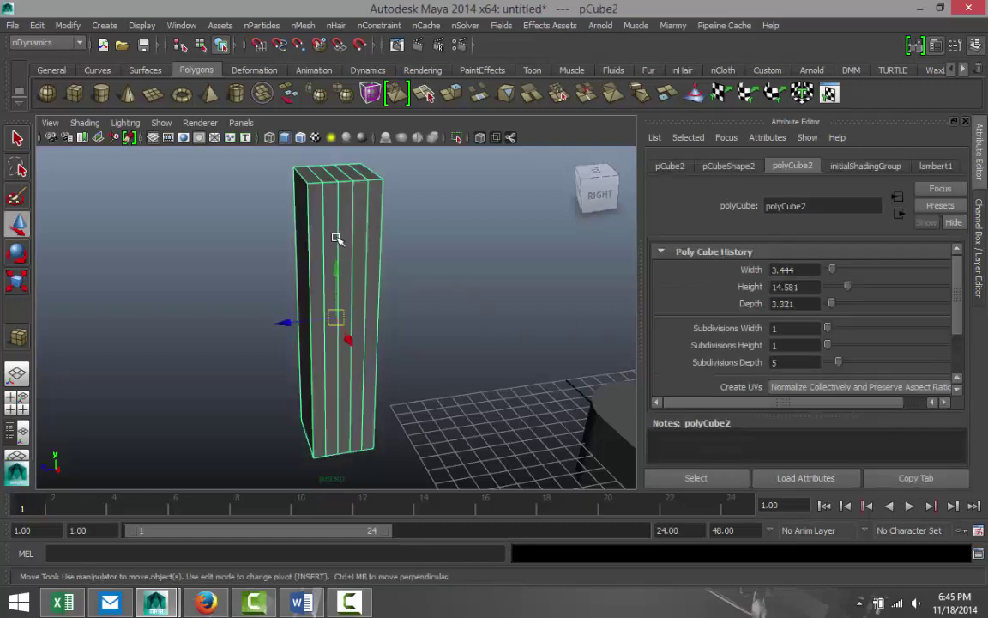
{"action": "right_click_drag", "start_coordinate": [335, 223], "coordinate": [283, 234]}
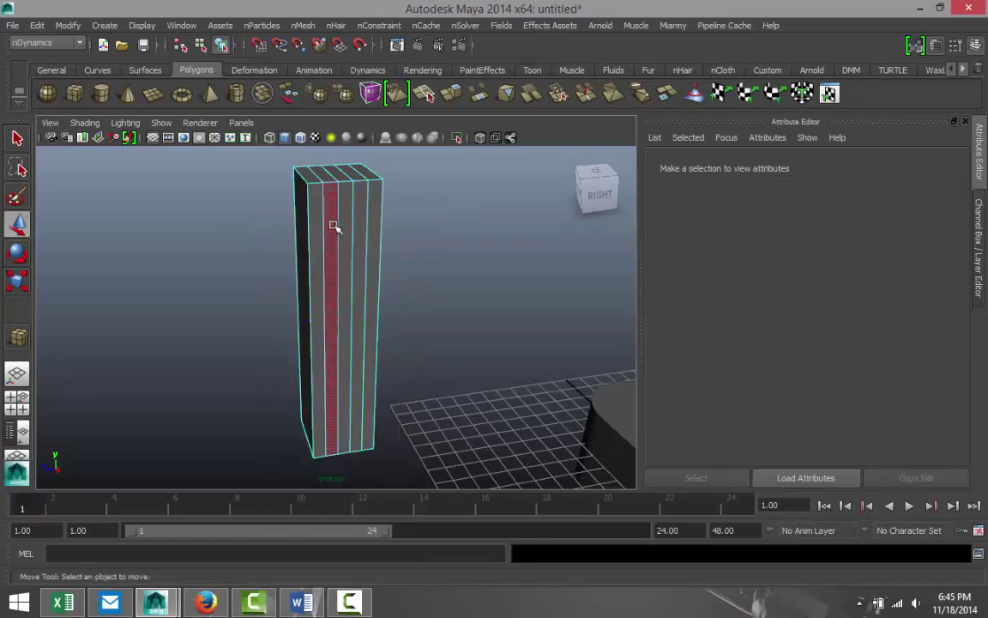
{"action": "left_click", "coordinate": [339, 226]}
{"action": "left_click", "coordinate": [344, 221], "text": "shift"}
{"action": "left_click", "coordinate": [358, 230], "text": "shift"}
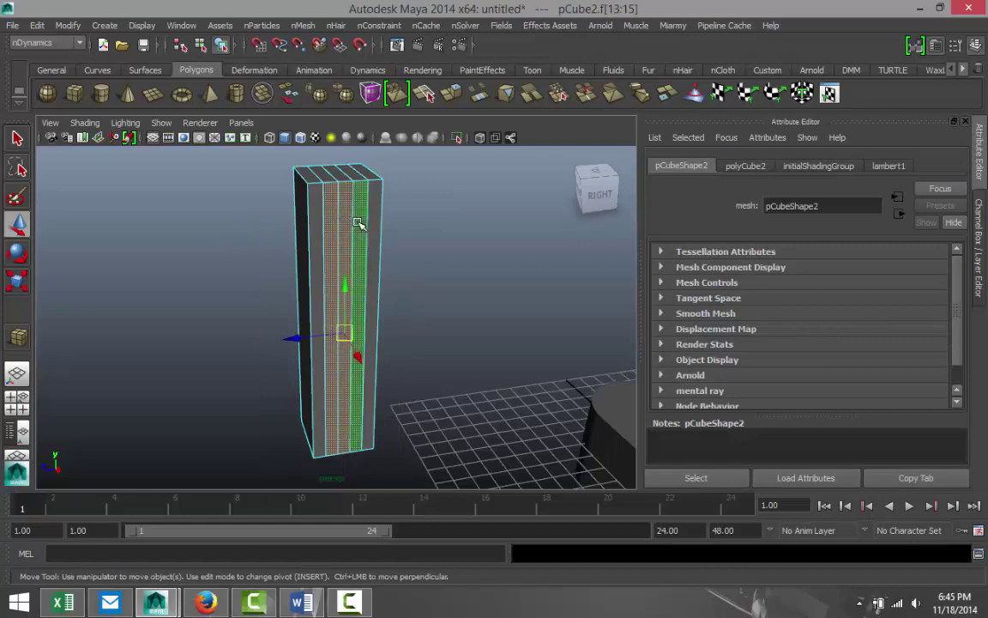
{"action": "scroll", "coordinate": [322, 256], "scroll_direction": "down", "scroll_amount": 2}
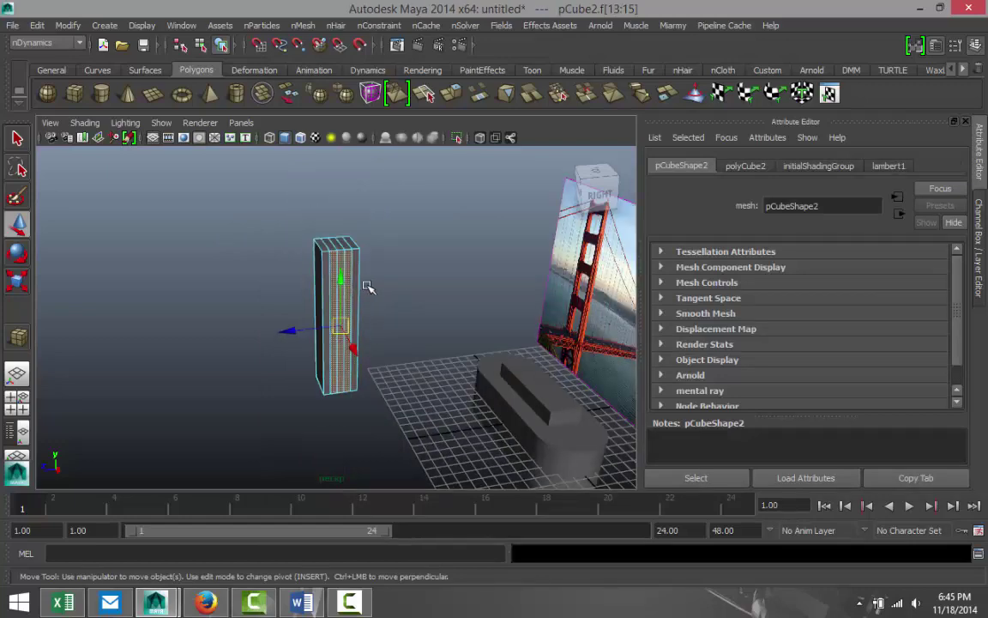
{"action": "scroll", "coordinate": [351, 257], "scroll_direction": "down", "scroll_amount": 1}
{"action": "left_click_drag", "start_coordinate": [432, 312], "coordinate": [498, 306], "text": "alt"}
{"action": "scroll", "coordinate": [506, 307], "scroll_direction": "up", "scroll_amount": 3}
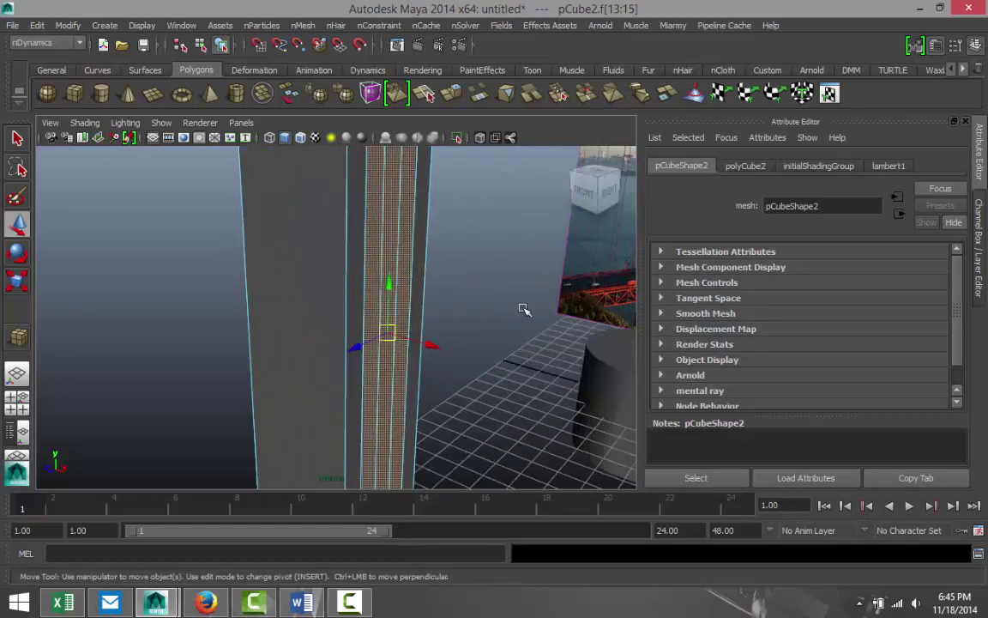
{"action": "middle_click_drag", "start_coordinate": [564, 312], "coordinate": [54, 416], "text": "alt"}
{"action": "scroll", "coordinate": [437, 368], "scroll_direction": "up", "scroll_amount": 3}
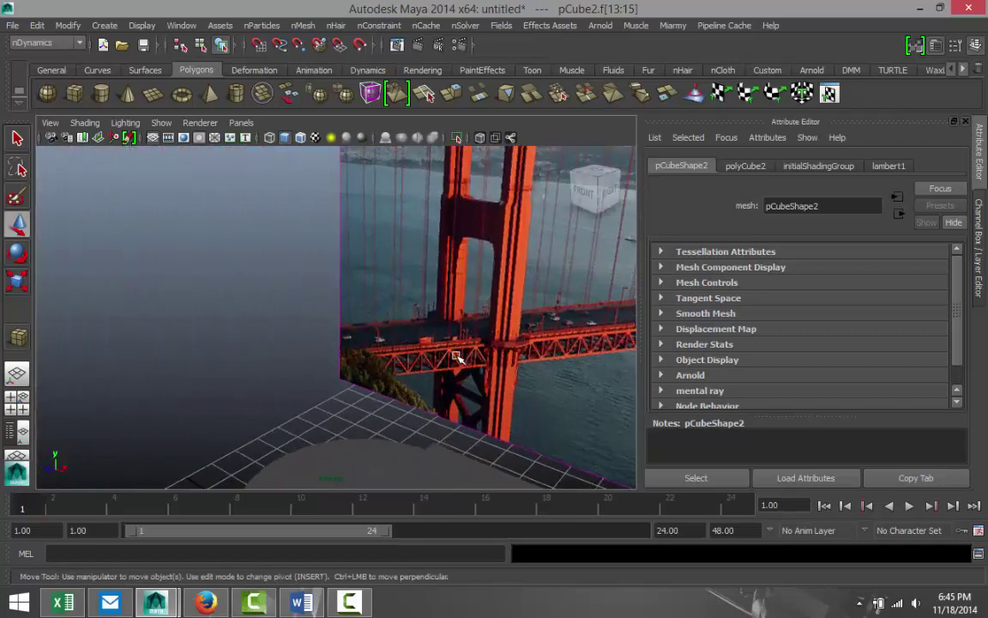
{"action": "scroll", "coordinate": [489, 352], "scroll_direction": "down", "scroll_amount": 6}
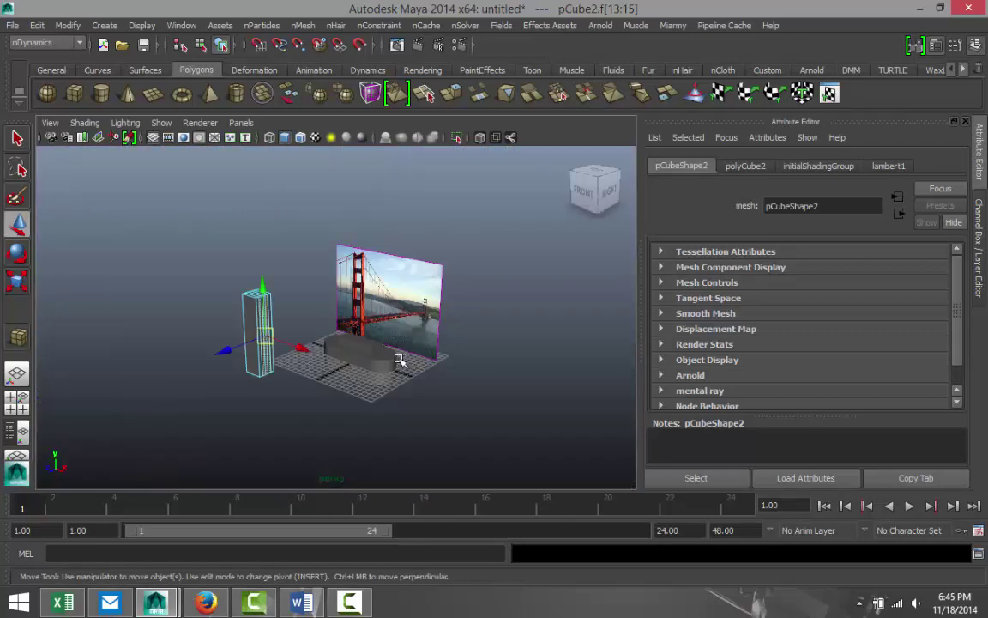
- Add the three middle vertical faces on the tall box's opposite side to the selection
{"action": "scroll", "coordinate": [402, 367], "scroll_direction": "up", "scroll_amount": 2}
{"action": "left_click_drag", "start_coordinate": [204, 388], "coordinate": [399, 364], "text": "alt"}
{"action": "left_click", "coordinate": [449, 314], "text": "shift"}
{"action": "left_click", "coordinate": [466, 311], "text": "shift"}
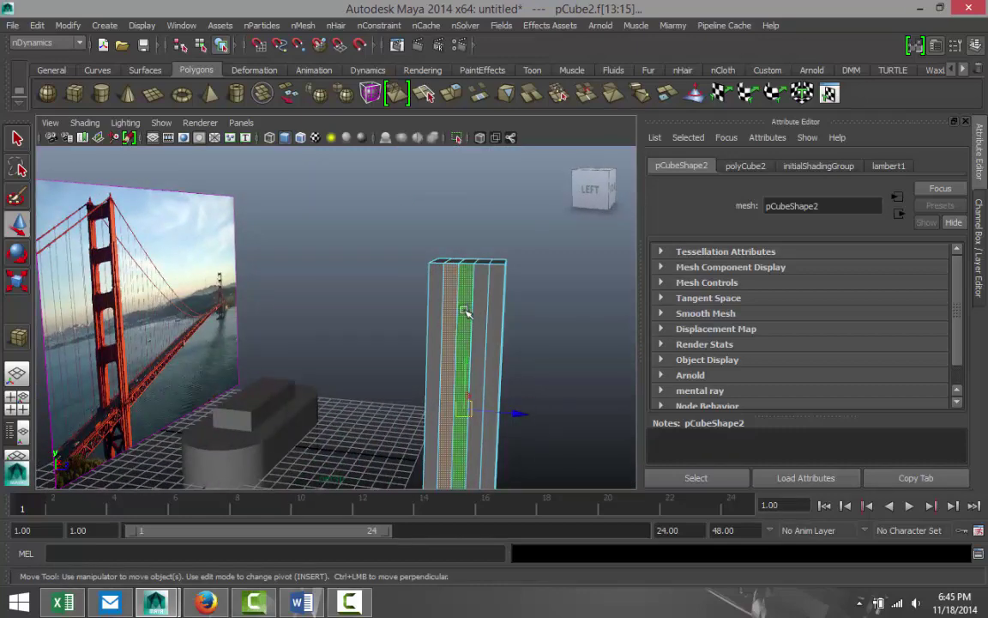
{"action": "left_click", "coordinate": [478, 312], "text": "shift"}
{"action": "left_click_drag", "start_coordinate": [518, 335], "coordinate": [292, 348], "text": "alt"}
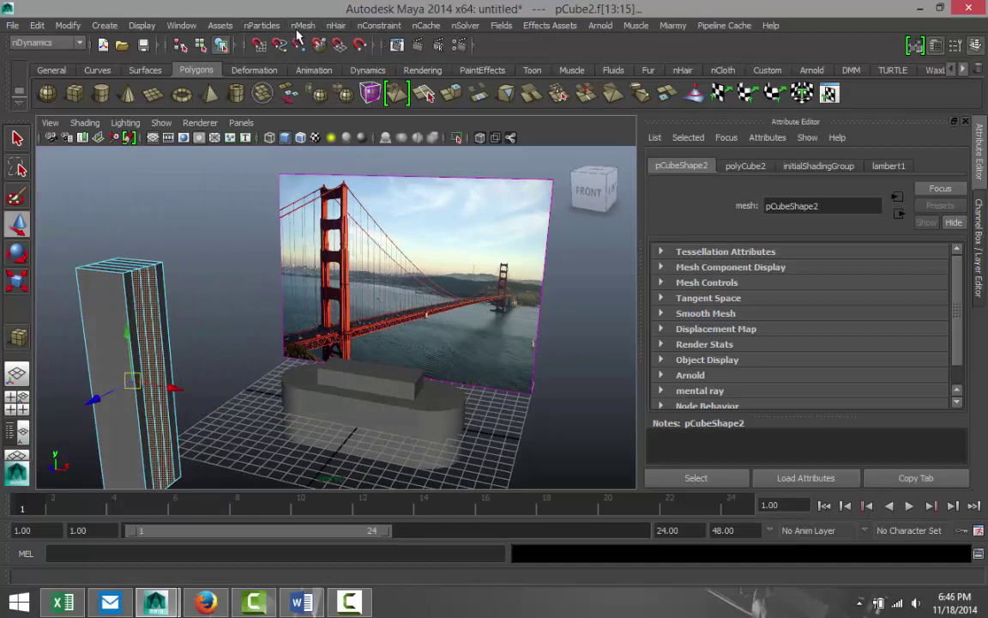
- Extrude the selected middle faces on both sides of the tall box with a thickness of 0.5
{"action": "left_click", "coordinate": [48, 42]}
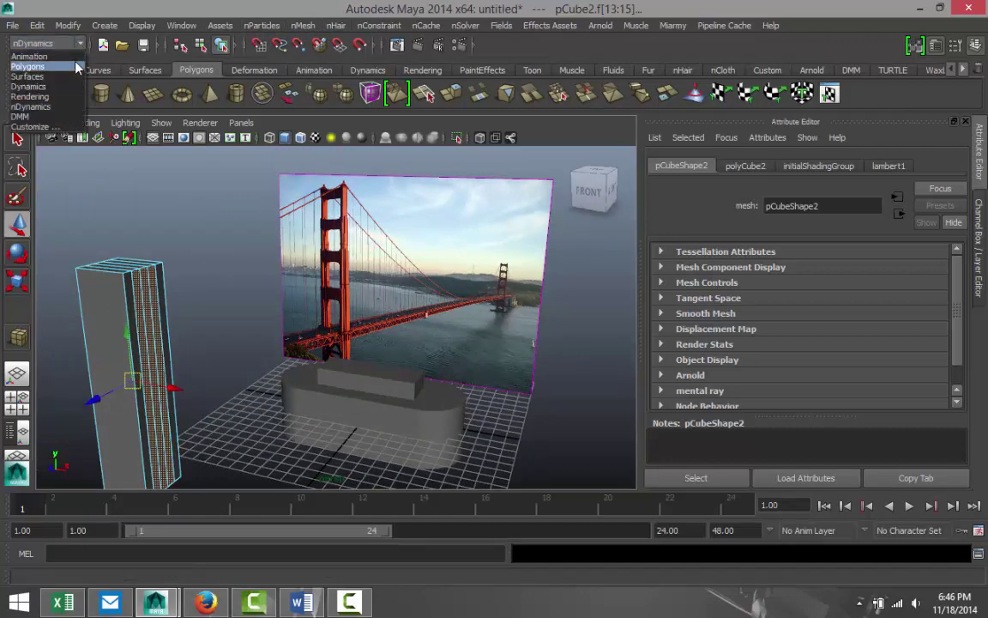
{"action": "left_click", "coordinate": [30, 59]}
{"action": "left_click", "coordinate": [326, 25]}
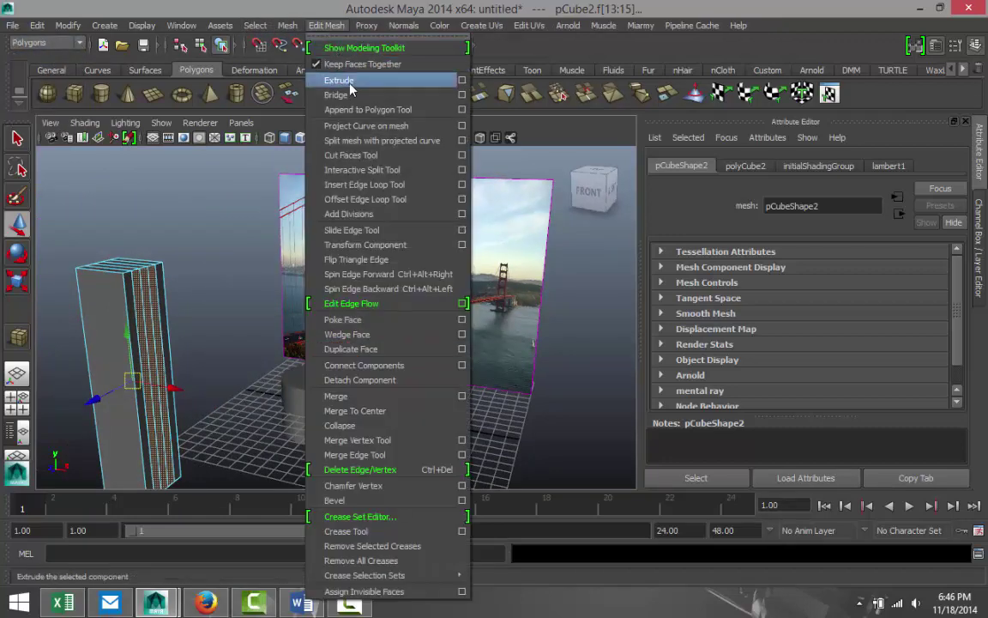
{"action": "left_click", "coordinate": [317, 77]}
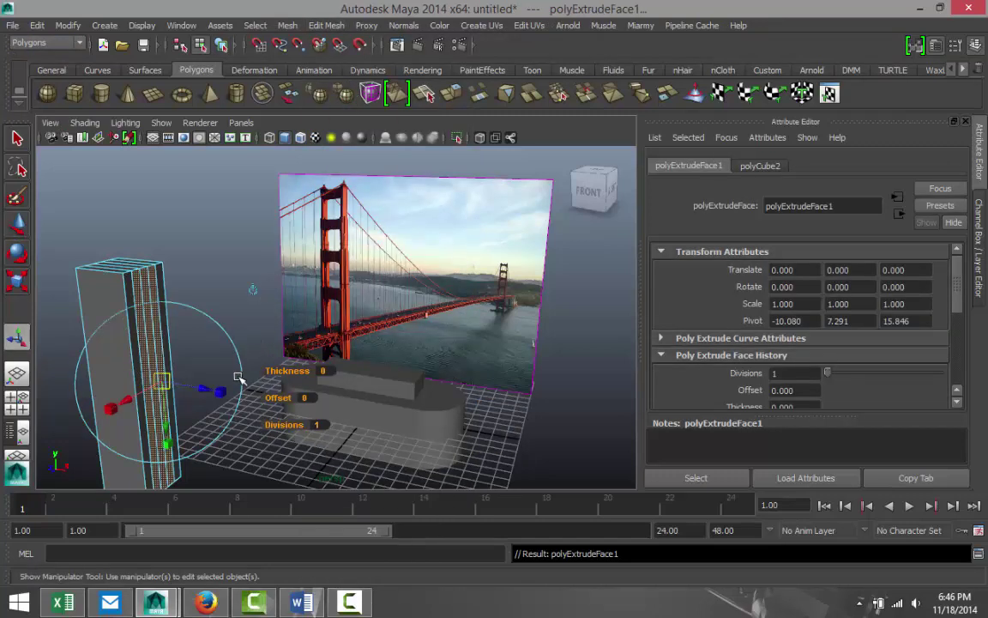
{"action": "key", "text": "F6"}
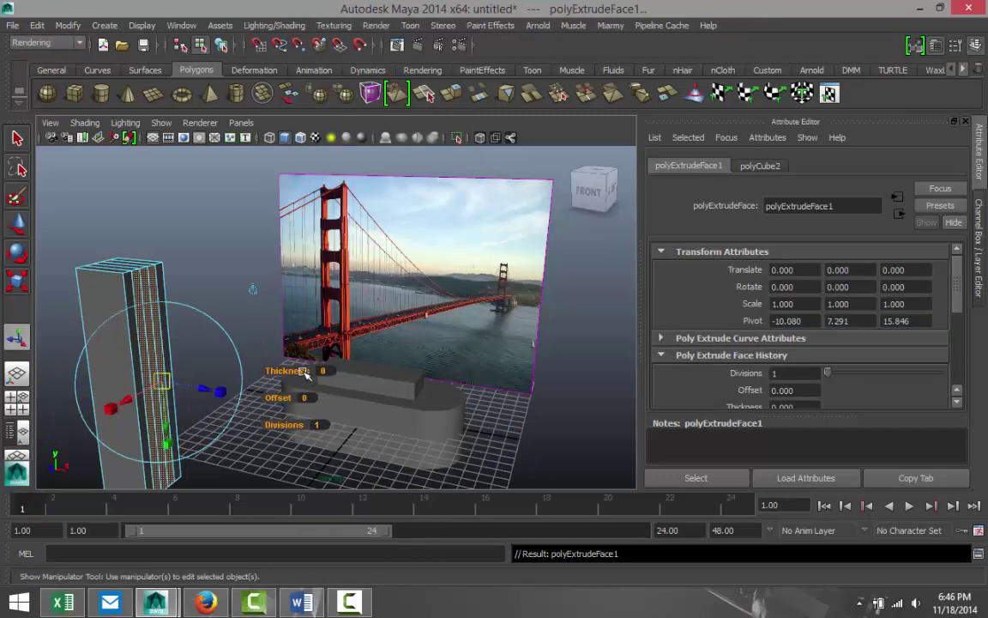
{"action": "left_click_drag", "start_coordinate": [302, 373], "coordinate": [301, 370]}
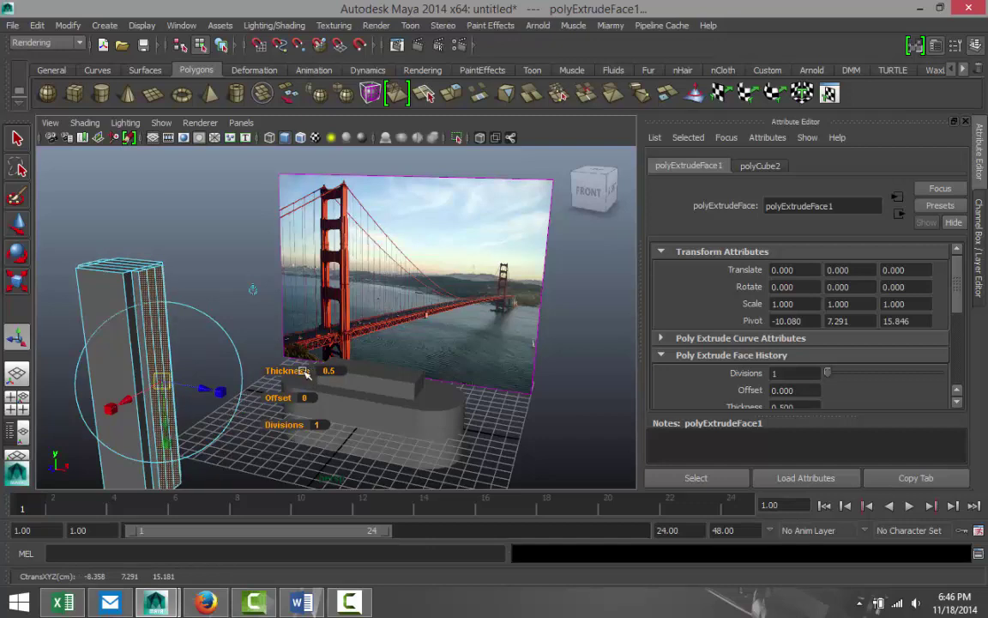
{"action": "key", "text": "t"}
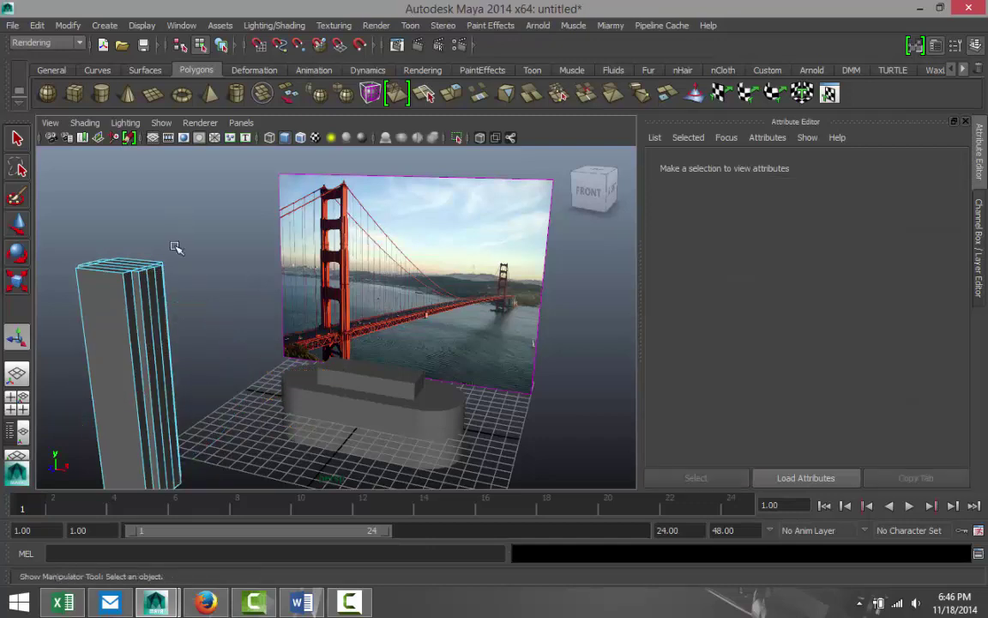
- Select the centre strip on both sides of the tall box and try to extrude the two faces with the thickness setting
{"action": "left_click", "coordinate": [153, 311]}
{"action": "left_click_drag", "start_coordinate": [88, 356], "coordinate": [239, 349], "text": "alt"}
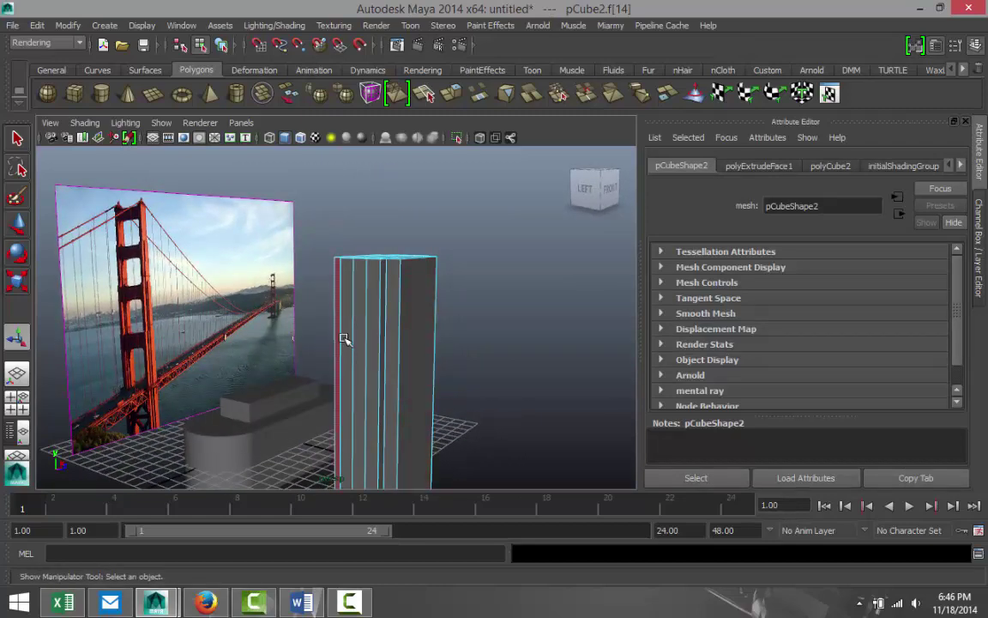
{"action": "left_click_drag", "start_coordinate": [211, 298], "coordinate": [404, 345], "text": "alt"}
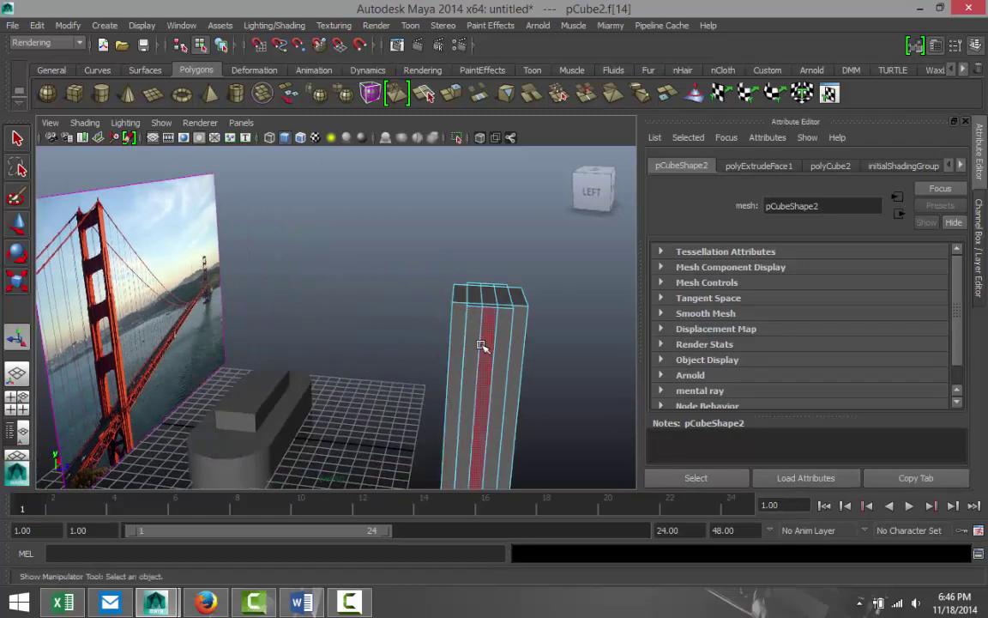
{"action": "left_click", "coordinate": [481, 346]}
{"action": "left_click_drag", "start_coordinate": [529, 375], "coordinate": [334, 374], "text": "alt"}
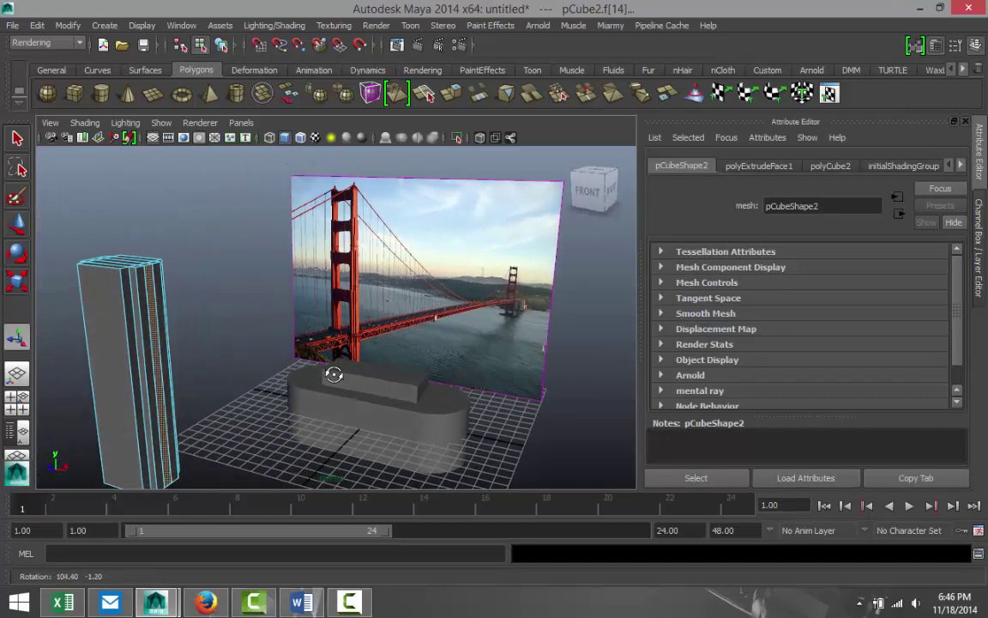
{"action": "key", "text": "ctrl+e"}
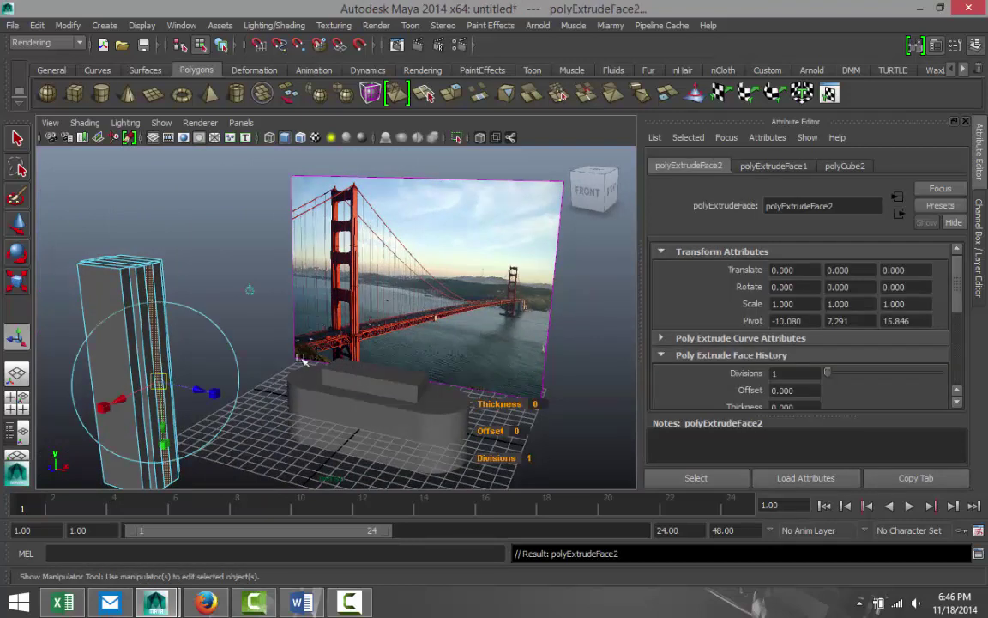
{"action": "left_click", "coordinate": [501, 405]}
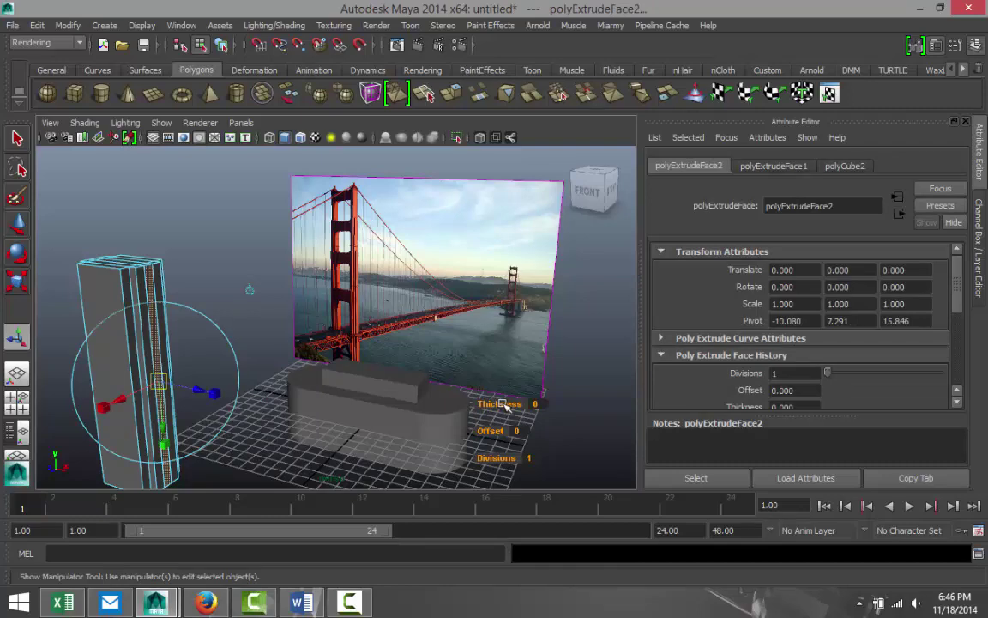
{"action": "left_click", "coordinate": [504, 409]}
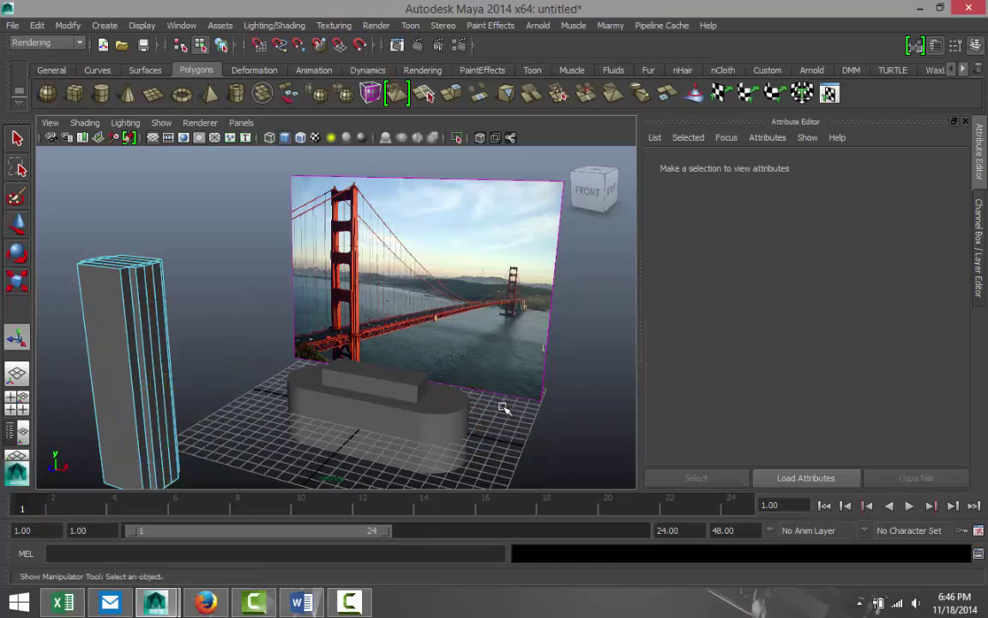
- Reselect both centre strips and retry the extrusion from the Polygons menu set
{"action": "left_click", "coordinate": [152, 331]}
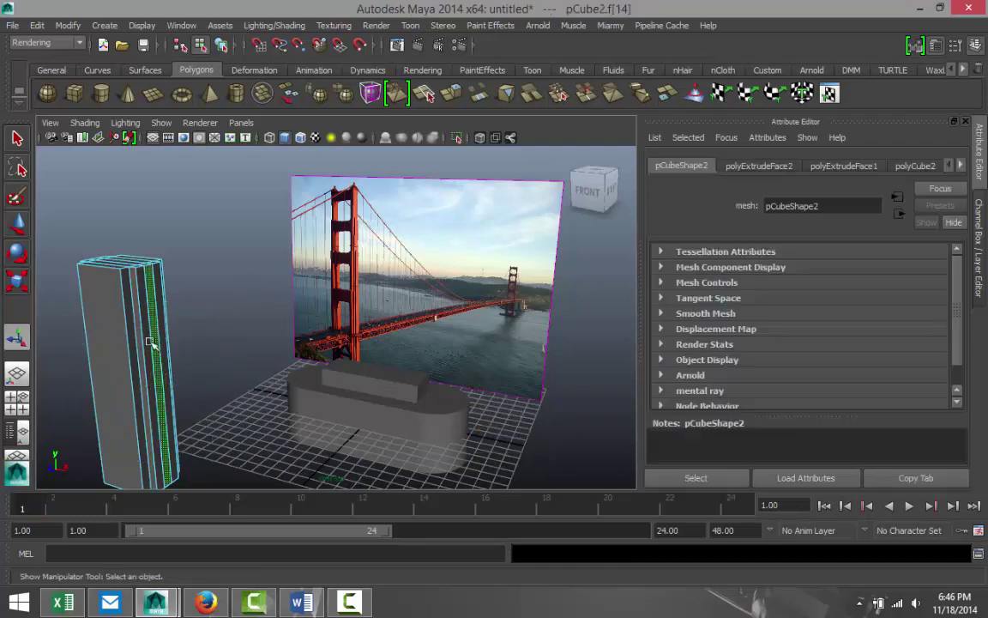
{"action": "left_click_drag", "start_coordinate": [136, 361], "coordinate": [255, 375], "text": "alt"}
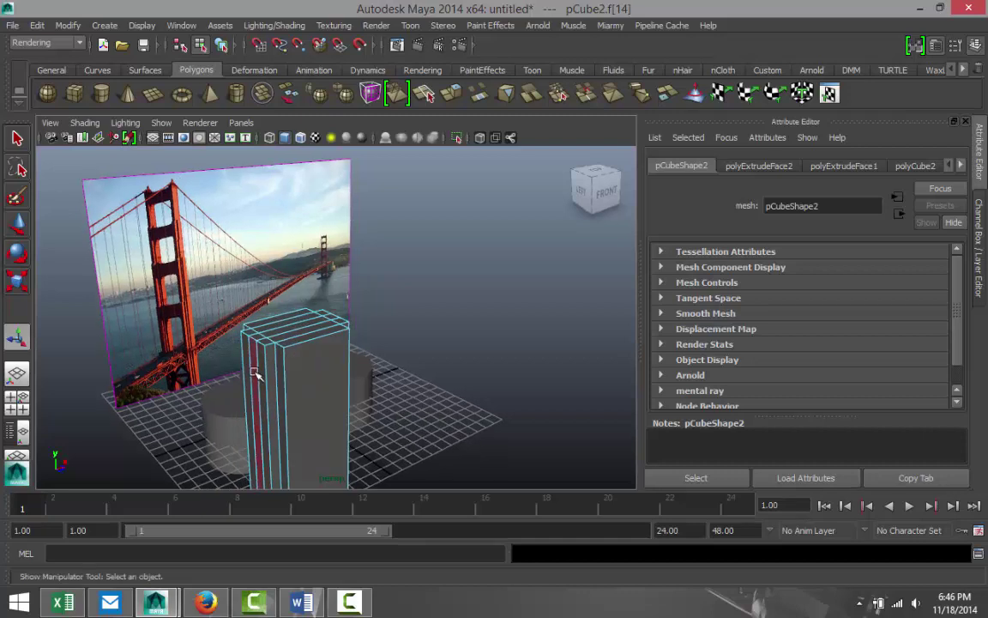
{"action": "left_click", "coordinate": [76, 44]}
{"action": "left_click", "coordinate": [65, 60]}
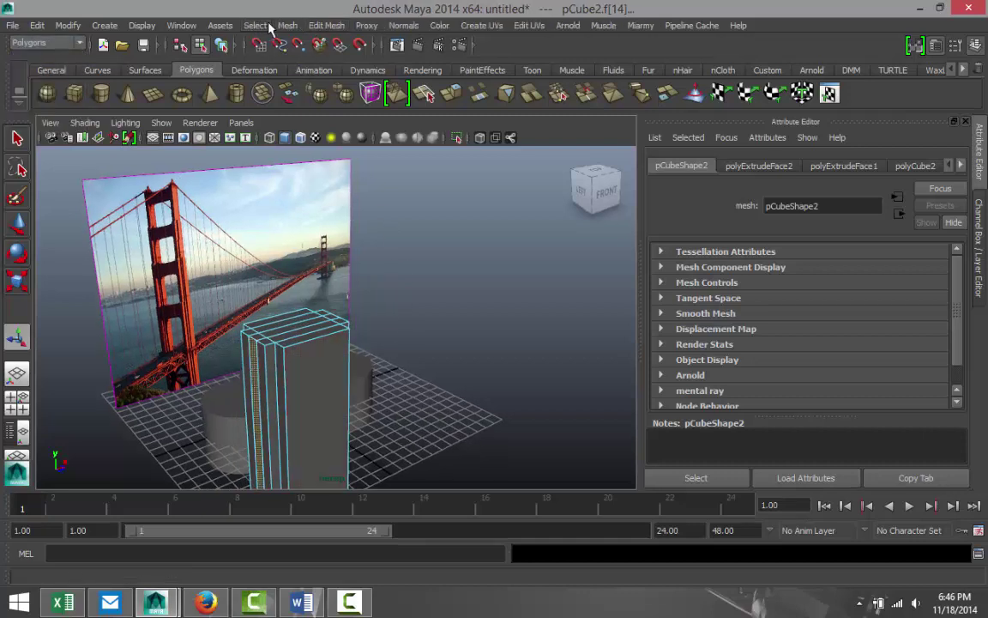
{"action": "left_click", "coordinate": [327, 26]}
{"action": "left_click", "coordinate": [319, 75]}
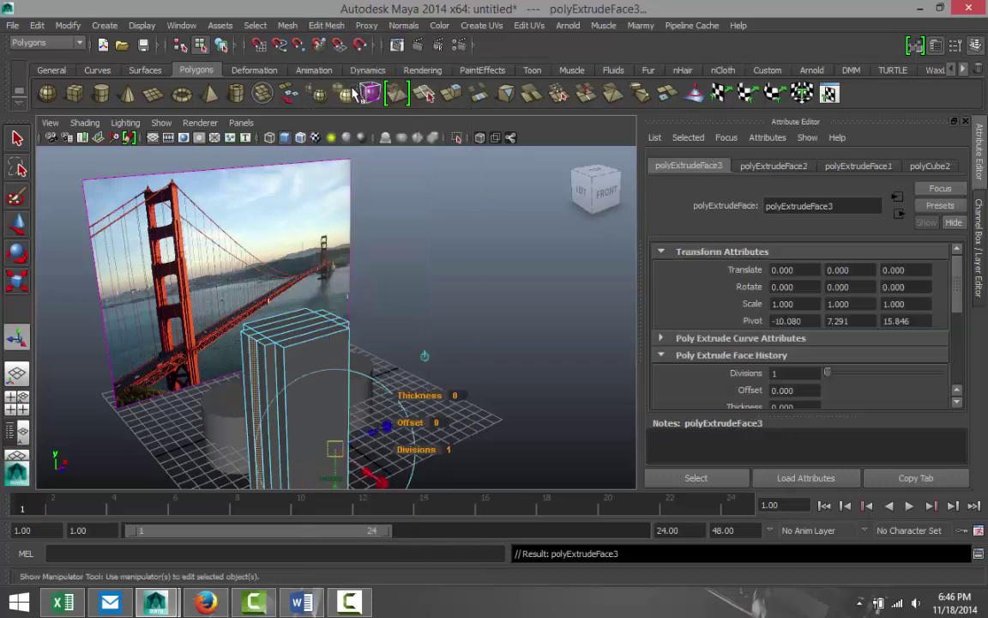
{"action": "left_click", "coordinate": [447, 402]}
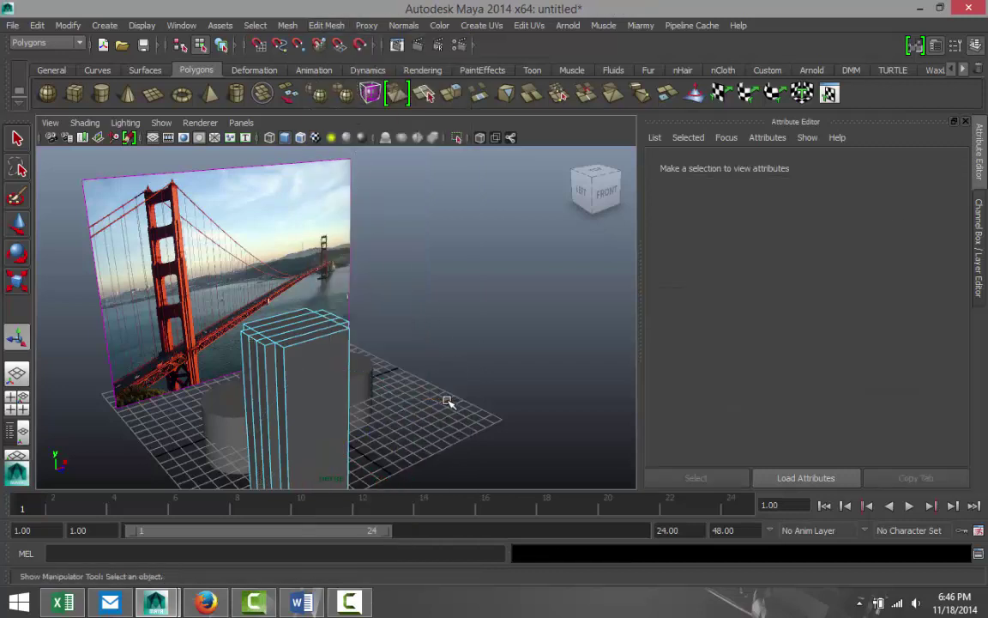
- Extrude the centre strips on both sides of the tall box and scale them outward along X, finishing with a factor of about 1.064
{"action": "left_click_drag", "start_coordinate": [389, 389], "coordinate": [274, 375], "text": "alt"}
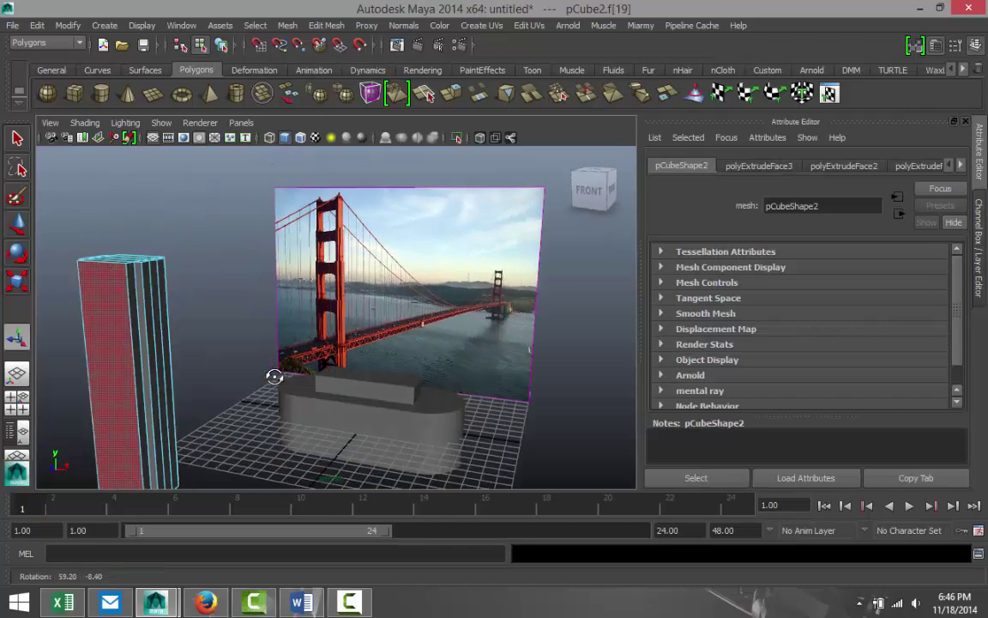
{"action": "left_click", "coordinate": [161, 317]}
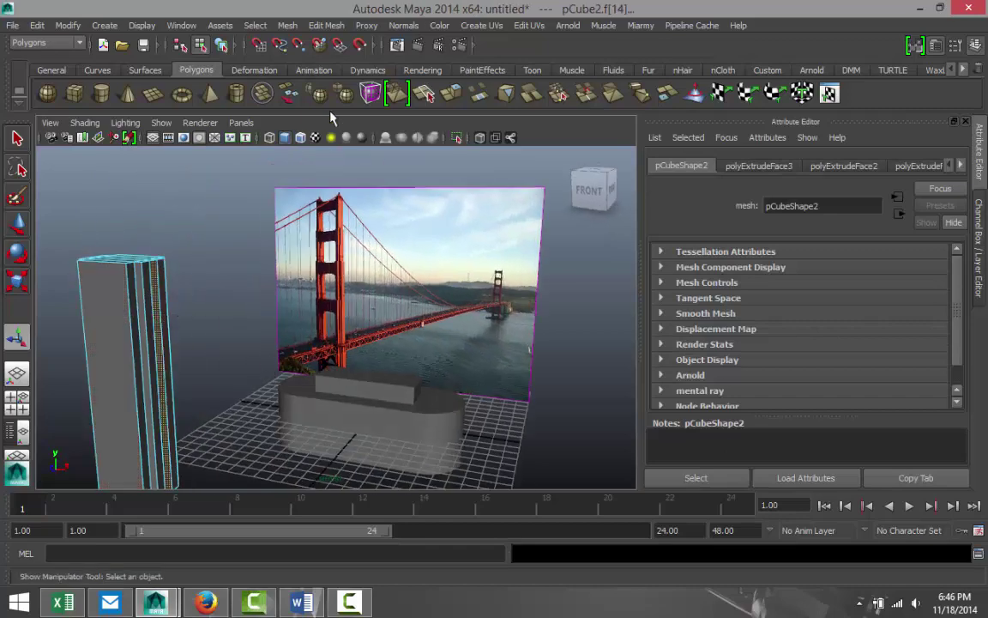
{"action": "left_click", "coordinate": [326, 25]}
{"action": "left_click", "coordinate": [343, 79]}
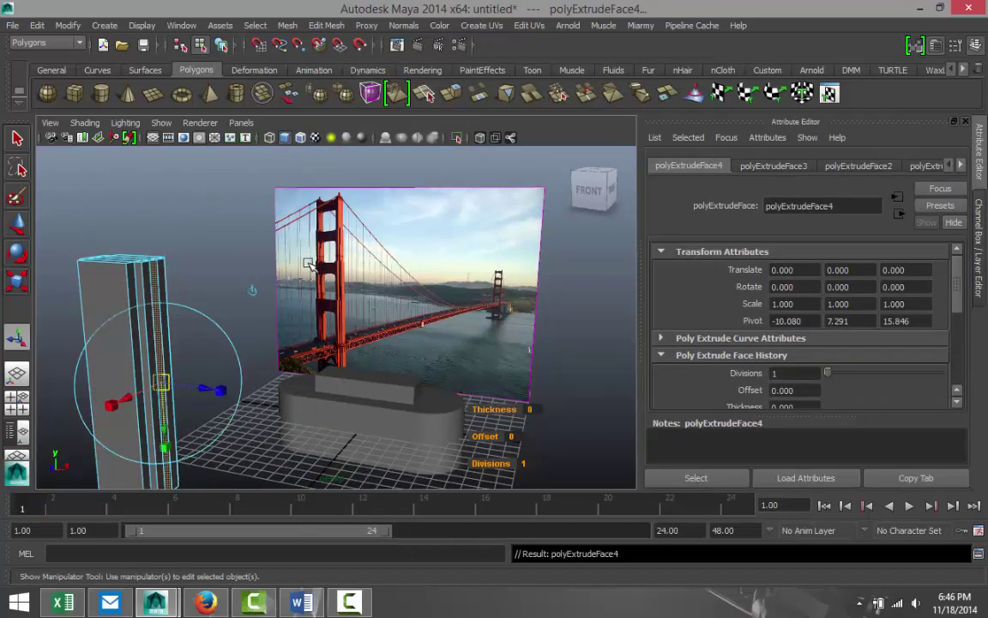
{"action": "key", "text": "r"}
{"action": "left_click_drag", "start_coordinate": [190, 389], "coordinate": [193, 391]}
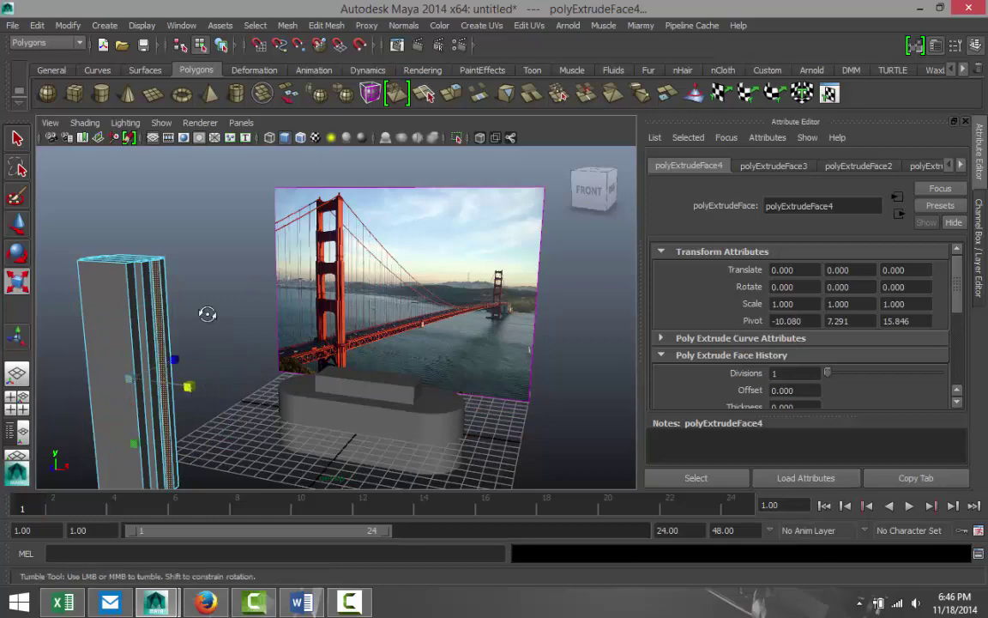
{"action": "left_click_drag", "start_coordinate": [205, 313], "coordinate": [258, 359], "text": "alt"}
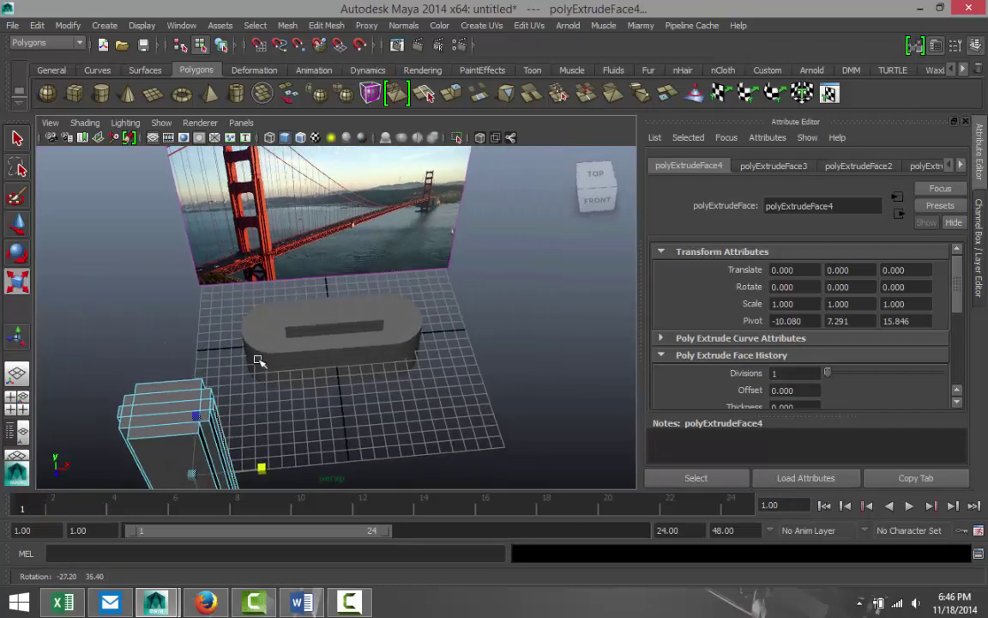
{"action": "left_click_drag", "start_coordinate": [259, 466], "coordinate": [267, 471]}
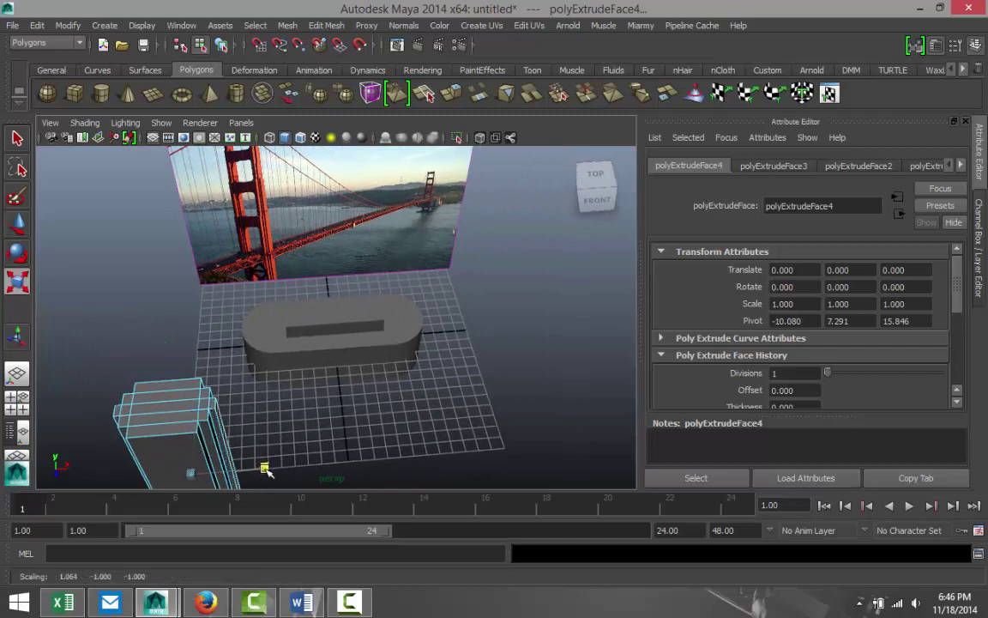
- Return the stepped tower leg to object mode and scale it down uniformly to about 0.318
{"action": "left_click_drag", "start_coordinate": [311, 377], "coordinate": [263, 351], "text": "alt"}
{"action": "right_click_drag", "start_coordinate": [265, 336], "coordinate": [370, 393], "text": "alt"}
{"action": "scroll", "coordinate": [370, 393], "scroll_direction": "up", "scroll_amount": 2}
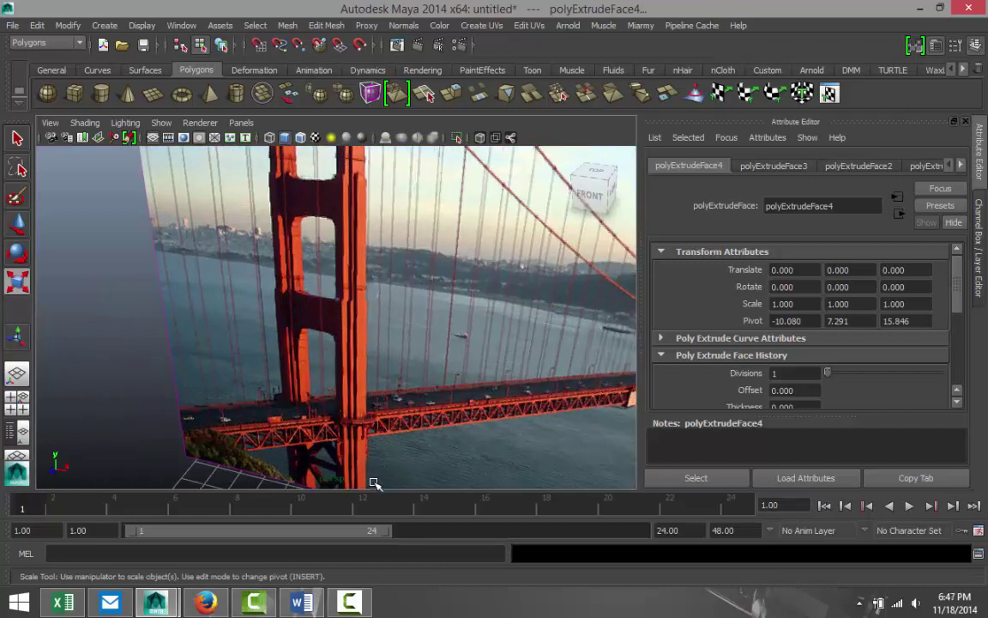
{"action": "scroll", "coordinate": [367, 470], "scroll_direction": "down", "scroll_amount": 2}
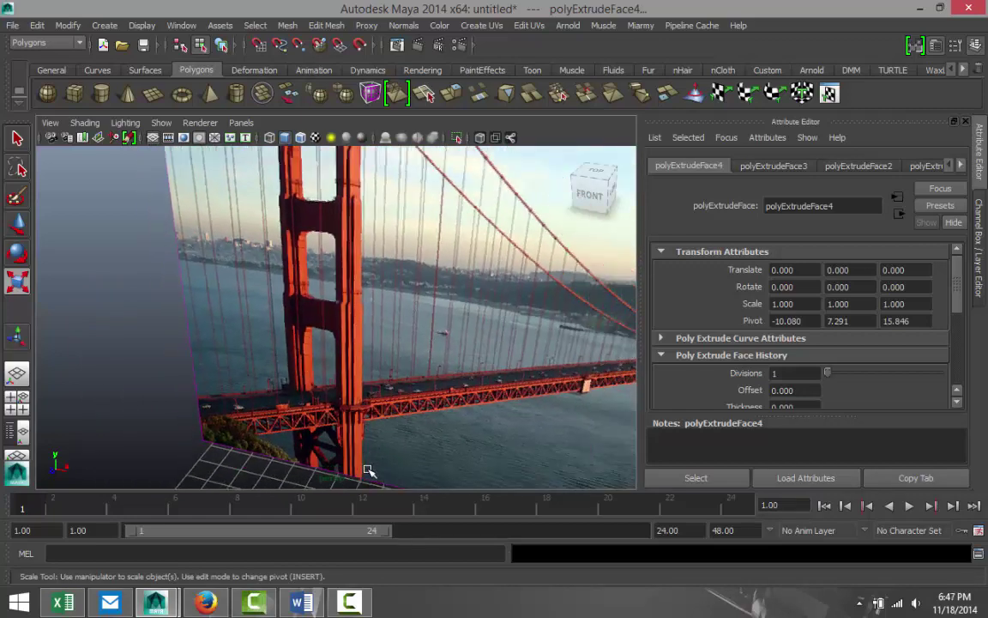
{"action": "scroll", "coordinate": [367, 470], "scroll_direction": "down", "scroll_amount": 10}
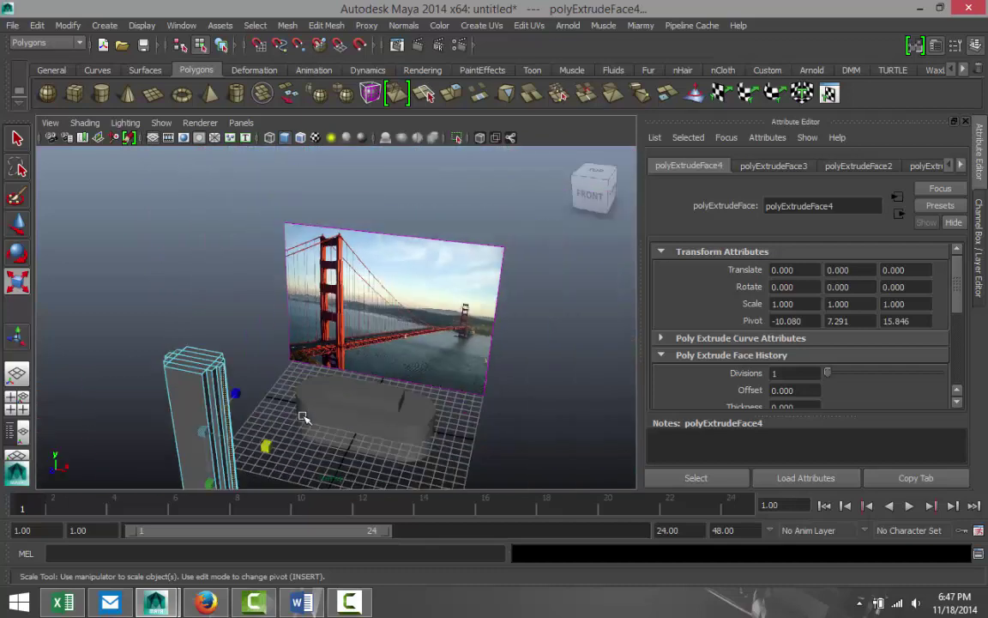
{"action": "middle_click_drag", "start_coordinate": [273, 420], "coordinate": [255, 352], "text": "alt"}
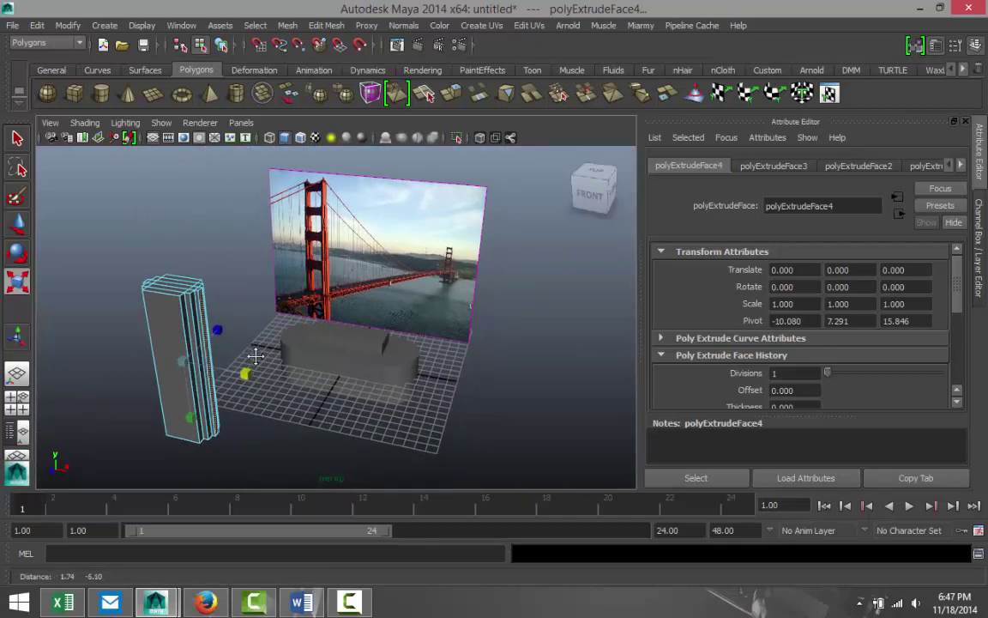
{"action": "right_click_drag", "start_coordinate": [175, 322], "coordinate": [224, 233]}
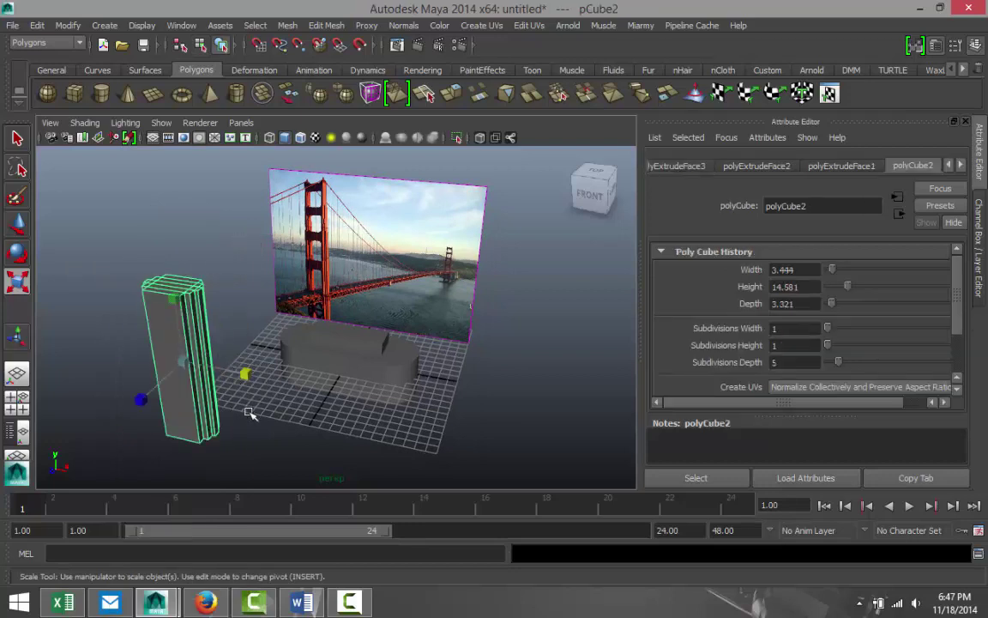
{"action": "left_click_drag", "start_coordinate": [184, 360], "coordinate": [126, 377]}
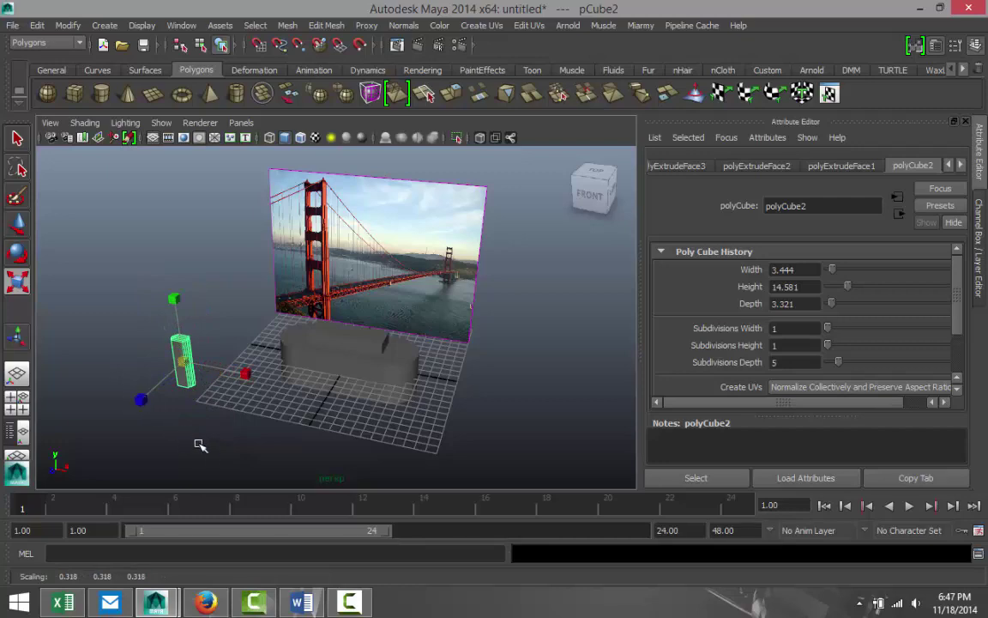
- Move the leg in the top view onto the right half of the pier's rectangular block, at about X 2.39 and Z 0.01
{"action": "key", "text": "space"}
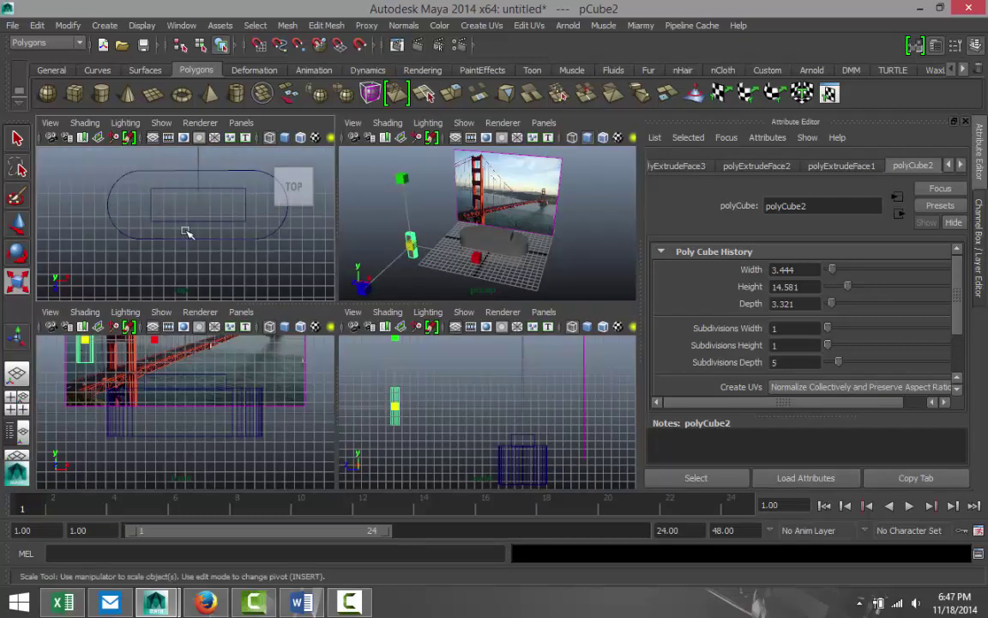
{"action": "key", "text": "space"}
{"action": "scroll", "coordinate": [377, 331], "scroll_direction": "down", "scroll_amount": 3}
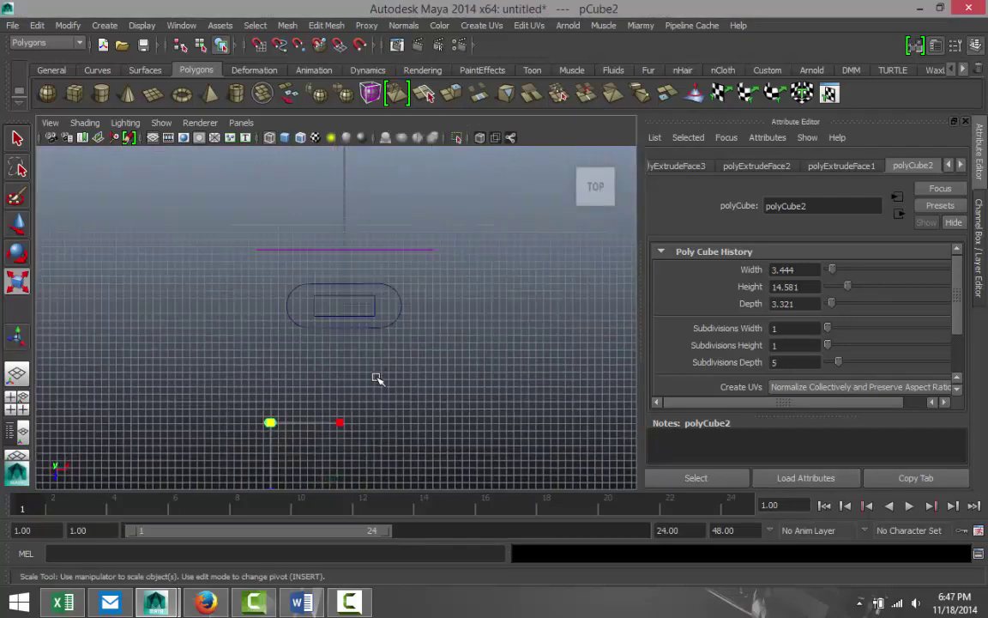
{"action": "key", "text": "w"}
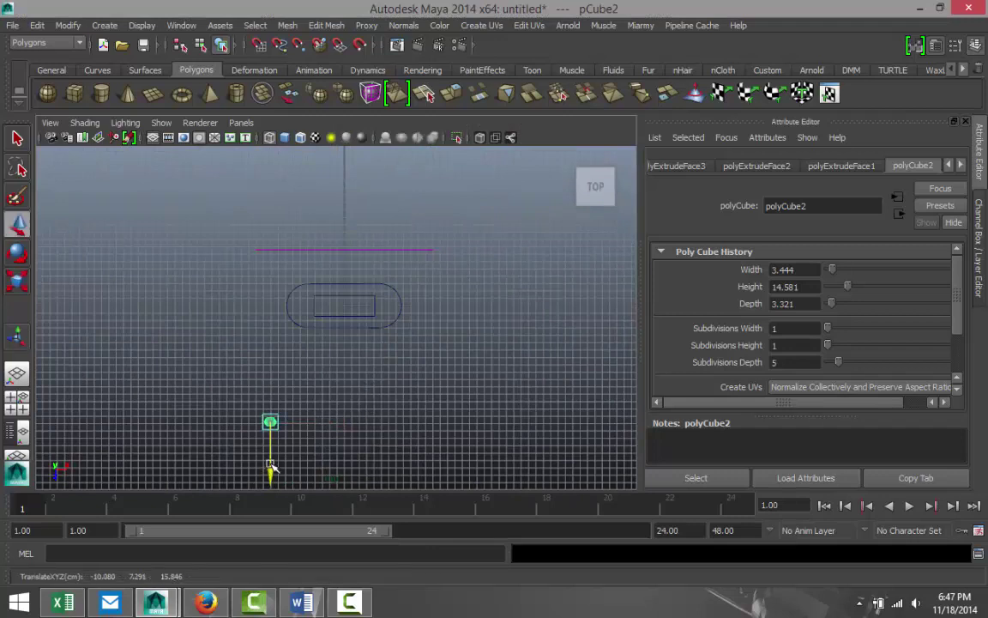
{"action": "left_click_drag", "start_coordinate": [273, 472], "coordinate": [285, 362]}
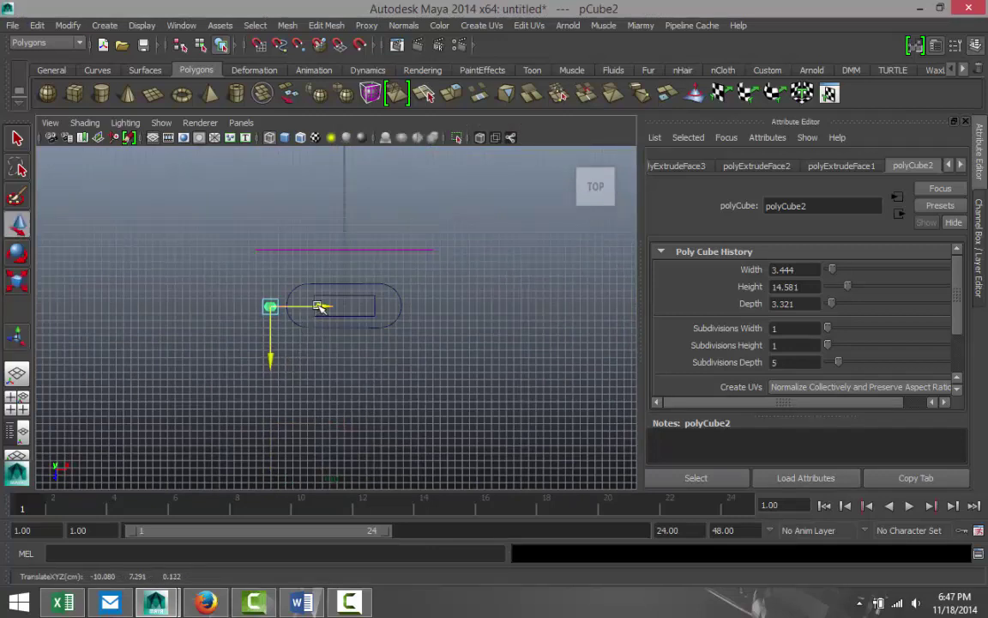
{"action": "left_click_drag", "start_coordinate": [320, 309], "coordinate": [412, 314]}
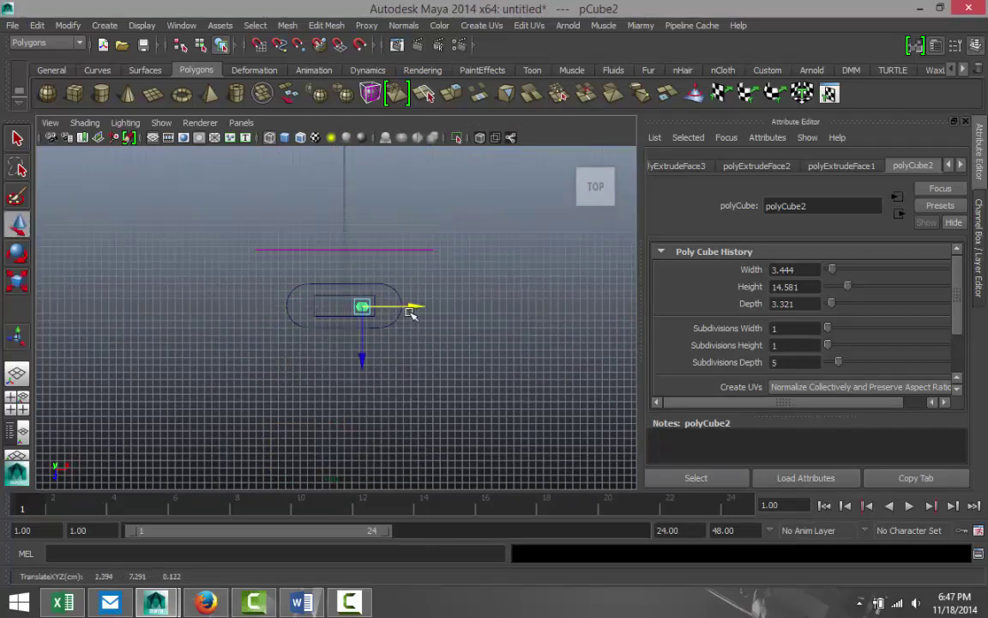
{"action": "scroll", "coordinate": [393, 364], "scroll_direction": "up", "scroll_amount": 5}
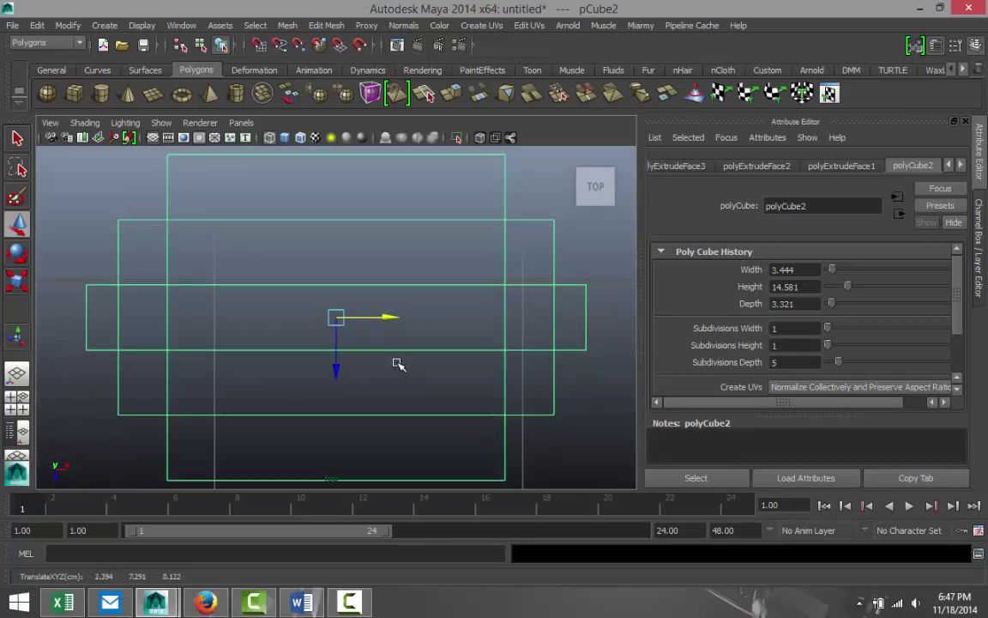
{"action": "scroll", "coordinate": [396, 365], "scroll_direction": "down", "scroll_amount": 3}
{"action": "scroll", "coordinate": [397, 365], "scroll_direction": "up", "scroll_amount": 2}
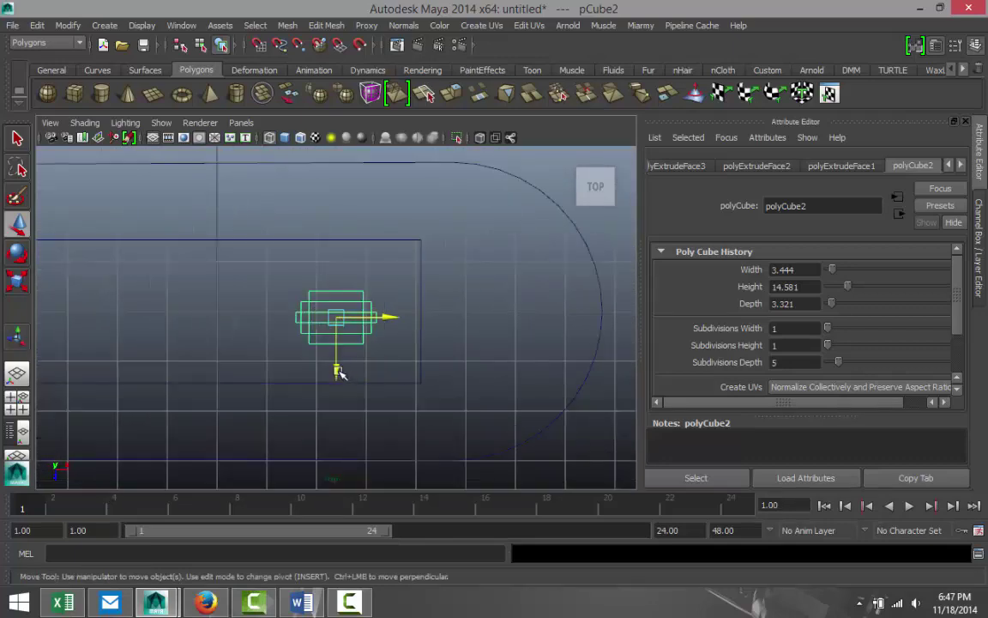
{"action": "left_click_drag", "start_coordinate": [338, 368], "coordinate": [339, 367]}
{"action": "scroll", "coordinate": [258, 388], "scroll_direction": "down", "scroll_amount": 4}
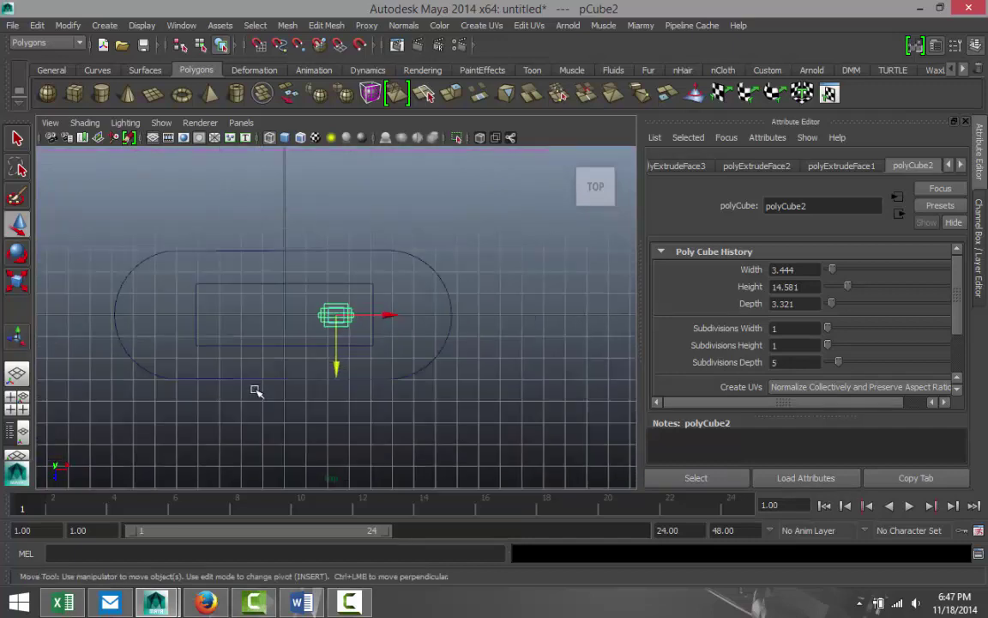
- Examine the leg's placement in perspective and the far tower's pier in the reference photo
{"action": "left_click", "coordinate": [16, 399]}
{"action": "key", "text": "space"}
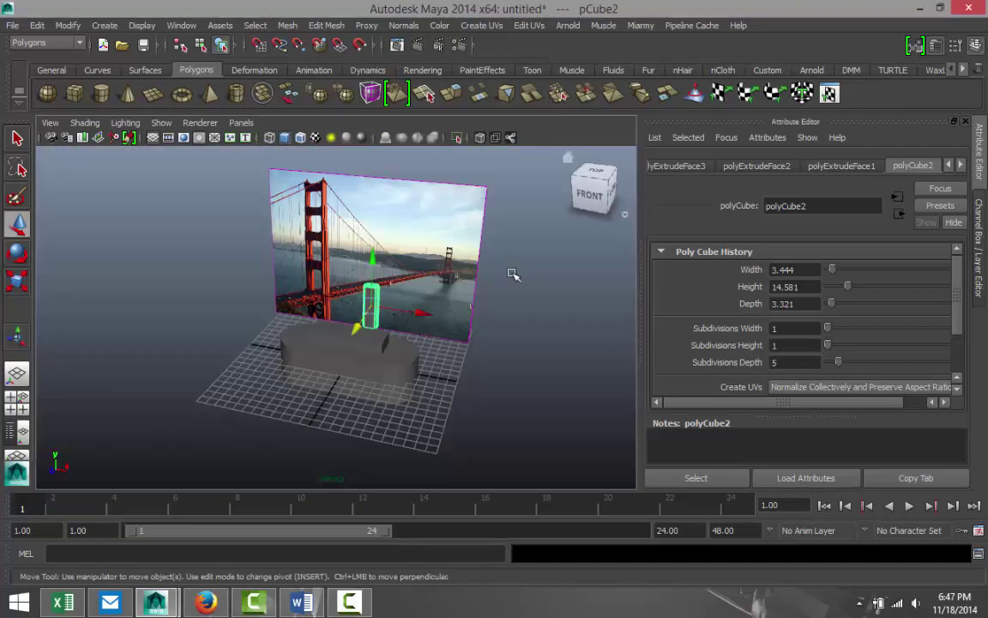
{"action": "scroll", "coordinate": [511, 279], "scroll_direction": "up", "scroll_amount": 5}
{"action": "middle_click_drag", "start_coordinate": [496, 300], "coordinate": [146, 356], "text": "alt"}
{"action": "right_click_drag", "start_coordinate": [389, 333], "coordinate": [547, 294], "text": "alt"}
{"action": "middle_click_drag", "start_coordinate": [548, 293], "coordinate": [278, 398], "text": "alt"}
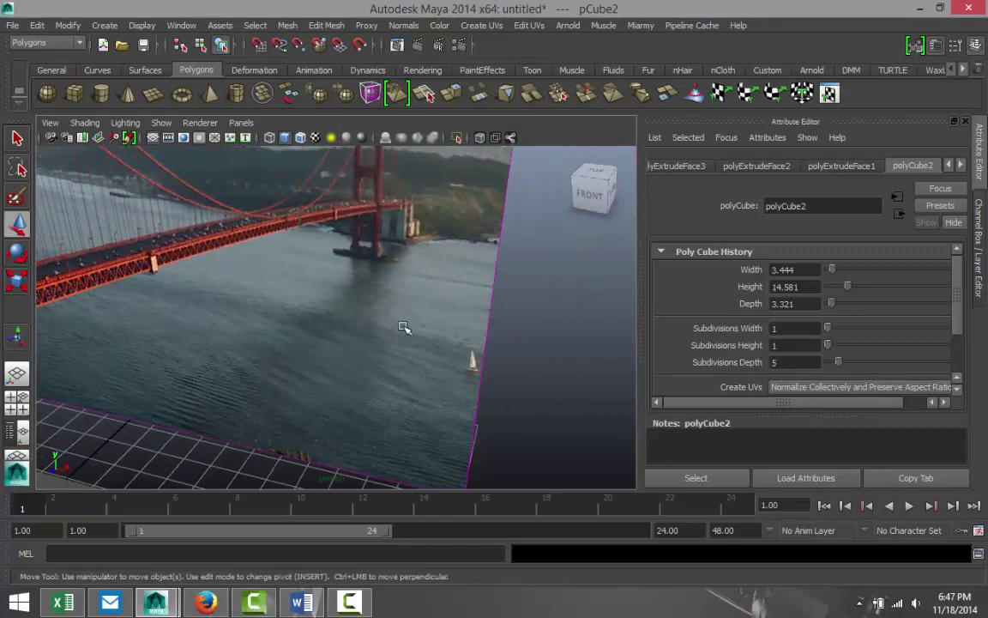
{"action": "scroll", "coordinate": [415, 320], "scroll_direction": "up", "scroll_amount": 3}
{"action": "scroll", "coordinate": [419, 313], "scroll_direction": "down", "scroll_amount": 2}
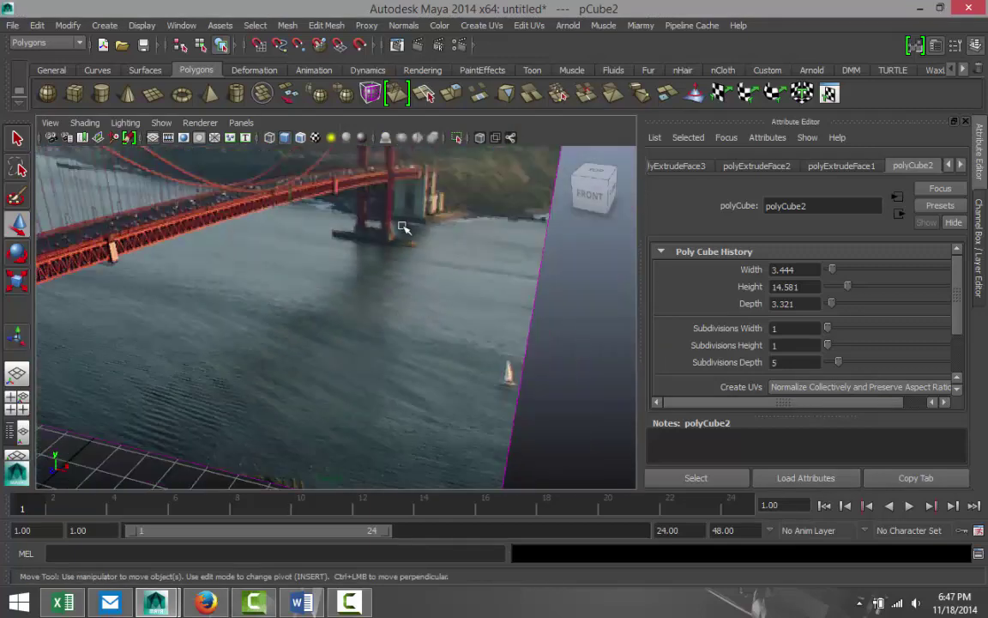
{"action": "scroll", "coordinate": [393, 249], "scroll_direction": "down", "scroll_amount": 5}
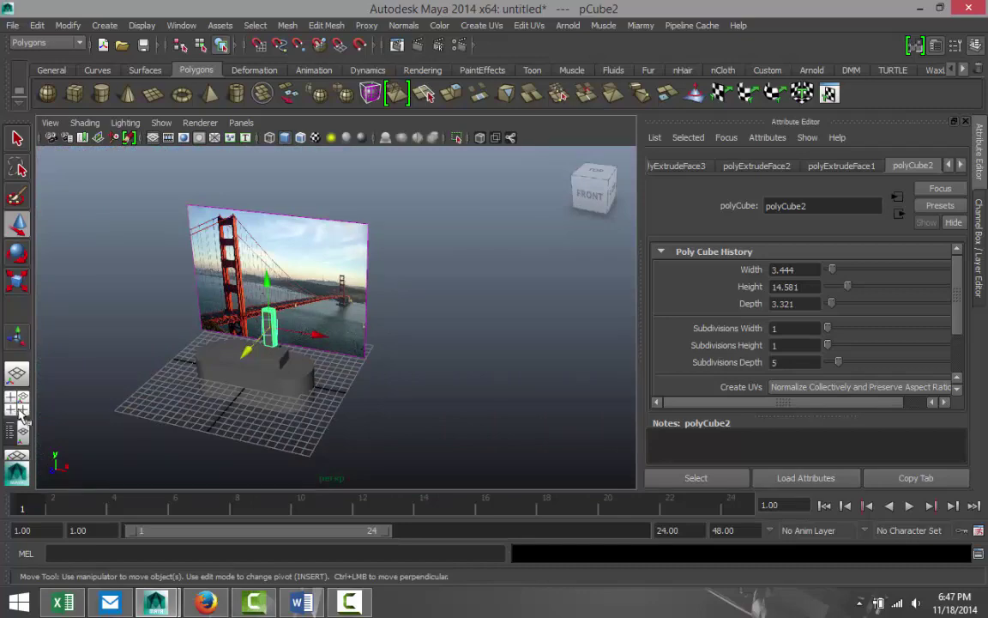
- Enlarge the tower leg uniformly in the top view to a scale of about 0.477
{"action": "left_click", "coordinate": [16, 373]}
{"action": "key", "text": "space"}
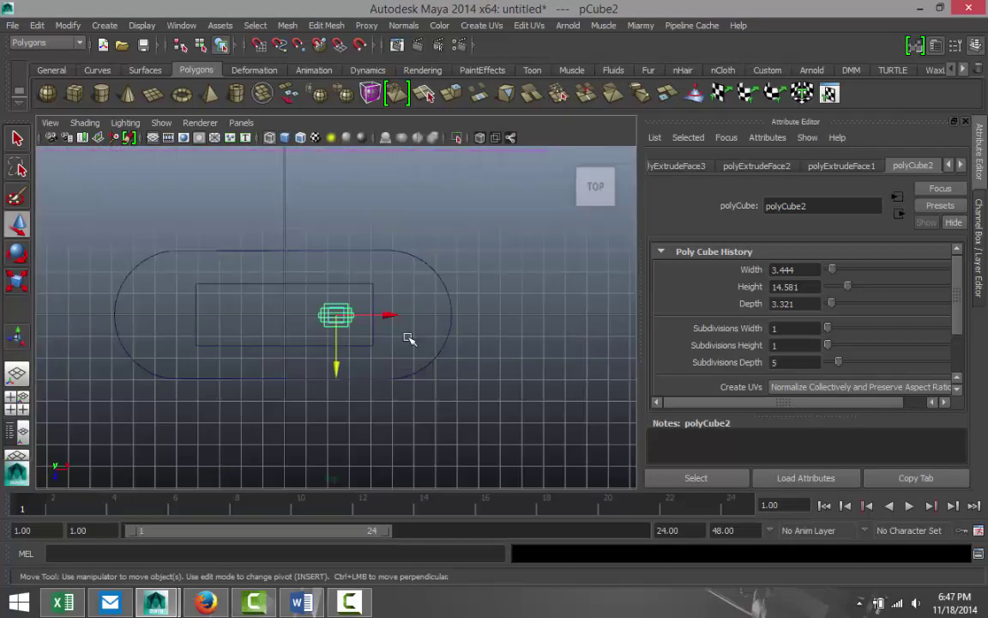
{"action": "key", "text": "r"}
{"action": "left_click_drag", "start_coordinate": [336, 316], "coordinate": [363, 341]}
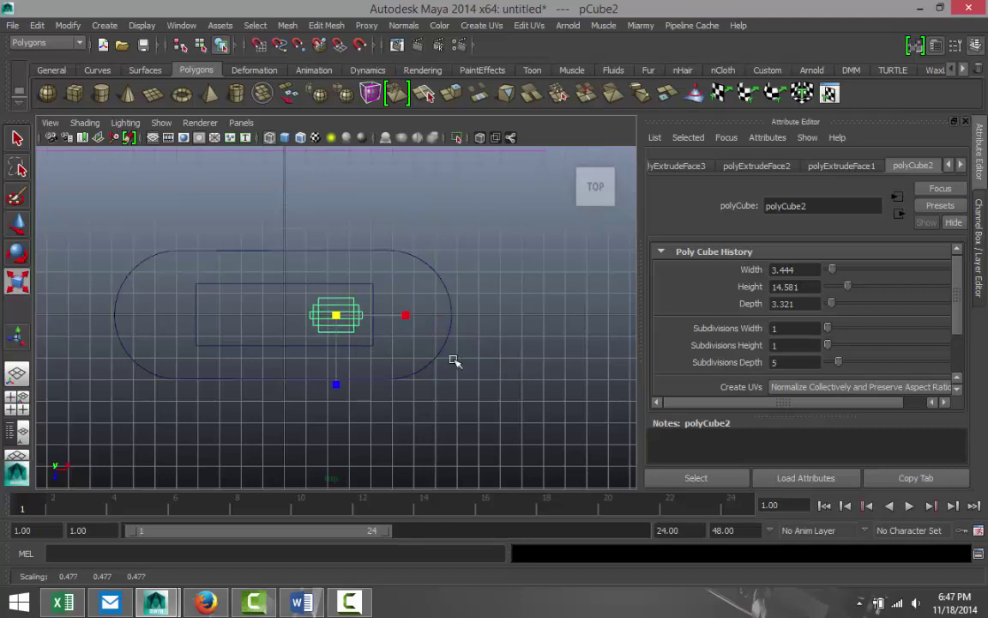
- Duplicate the tower leg and move the copy along X to about -2.32, onto the block's other half
{"action": "key", "text": "ctrl+d"}
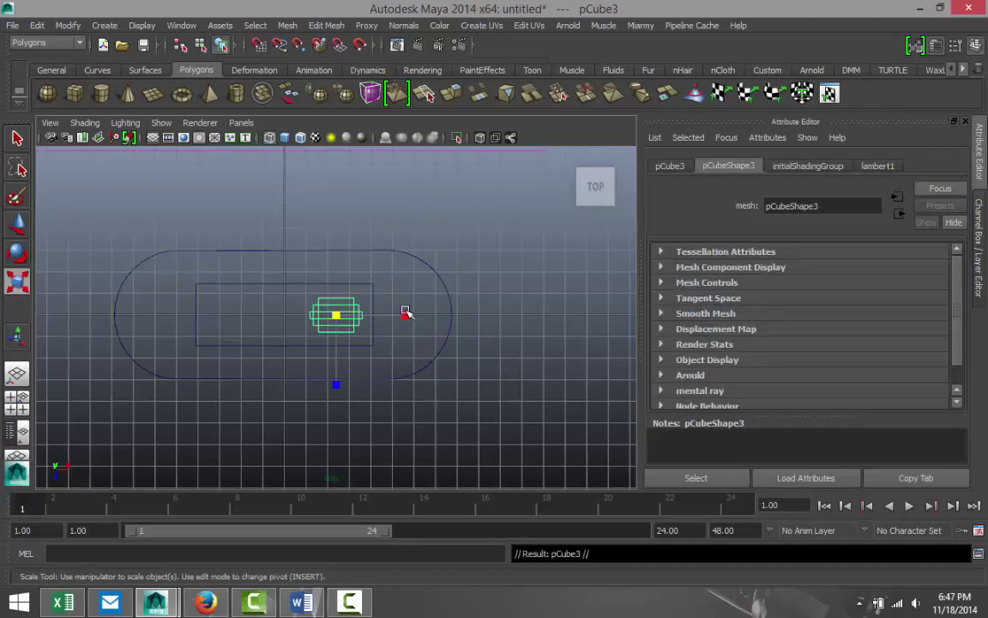
{"action": "key", "text": "w"}
{"action": "left_click_drag", "start_coordinate": [382, 315], "coordinate": [290, 334]}
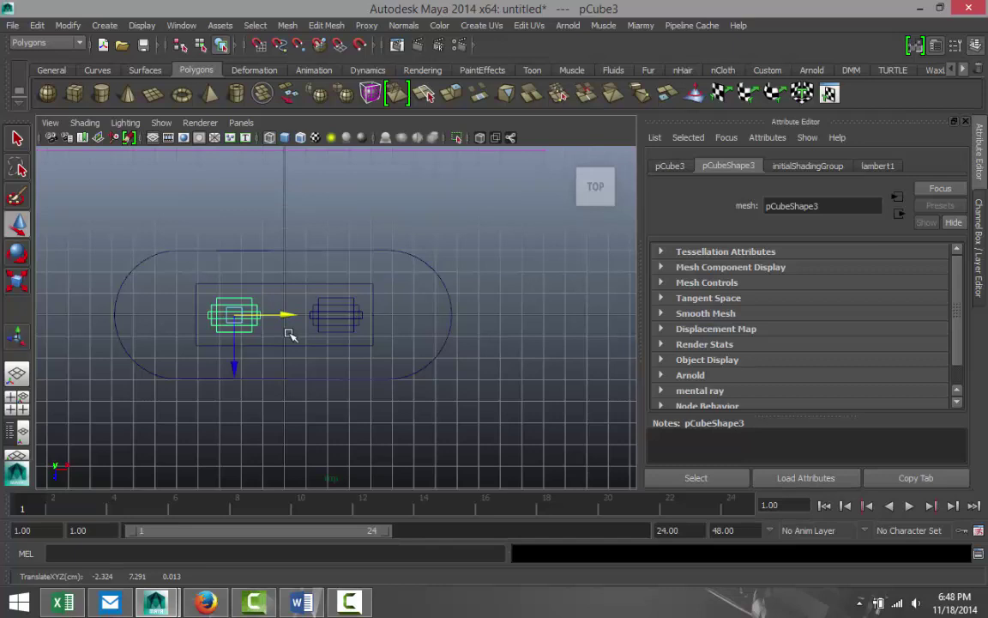
- Select both tower legs in the side view and inspect in perspective how they stand on the pier
{"action": "left_click", "coordinate": [16, 397]}
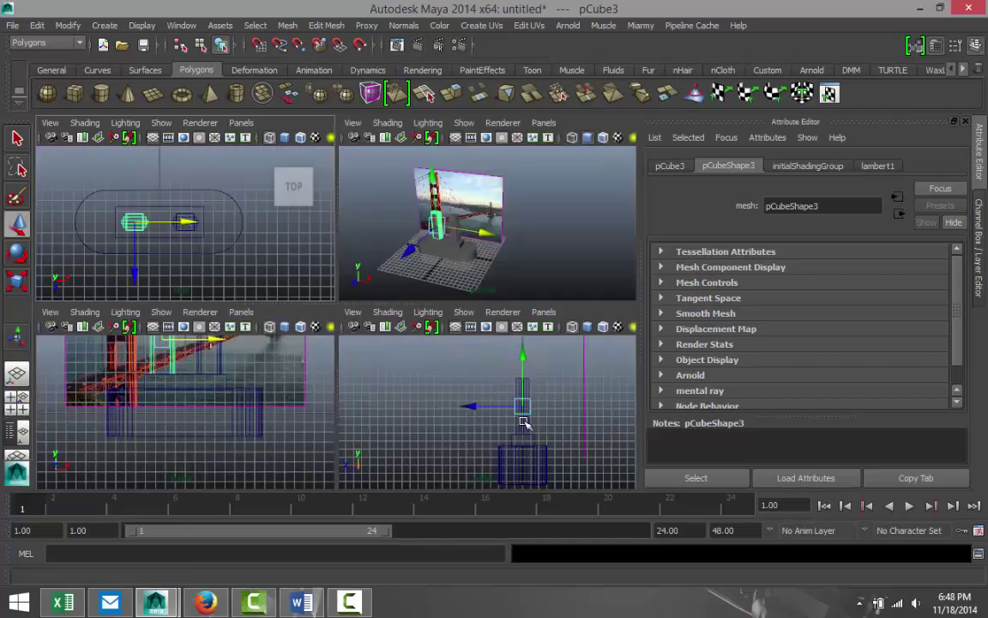
{"action": "key", "text": "space"}
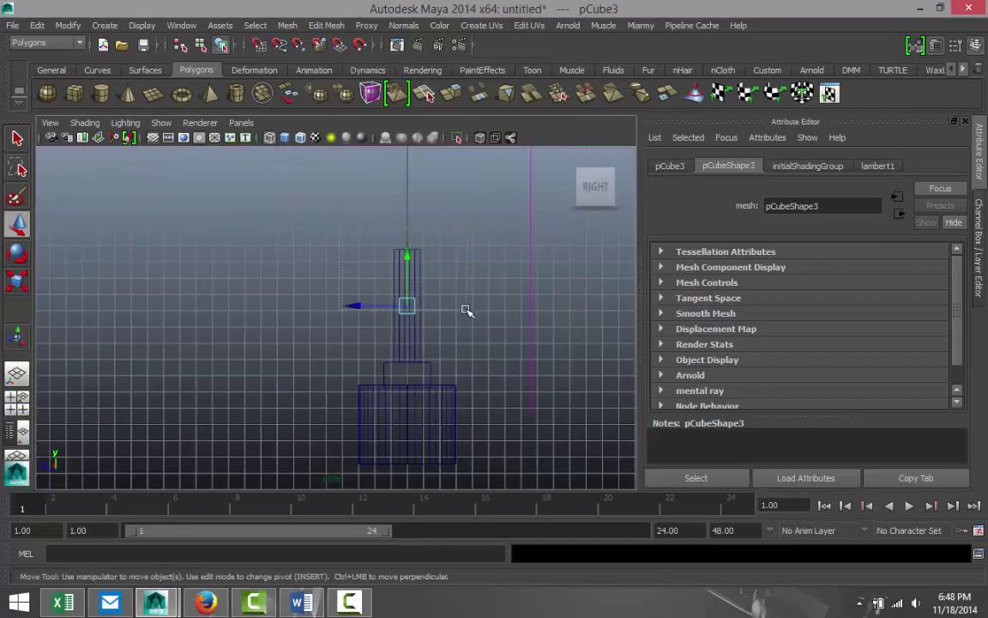
{"action": "left_click_drag", "start_coordinate": [466, 310], "coordinate": [466, 314]}
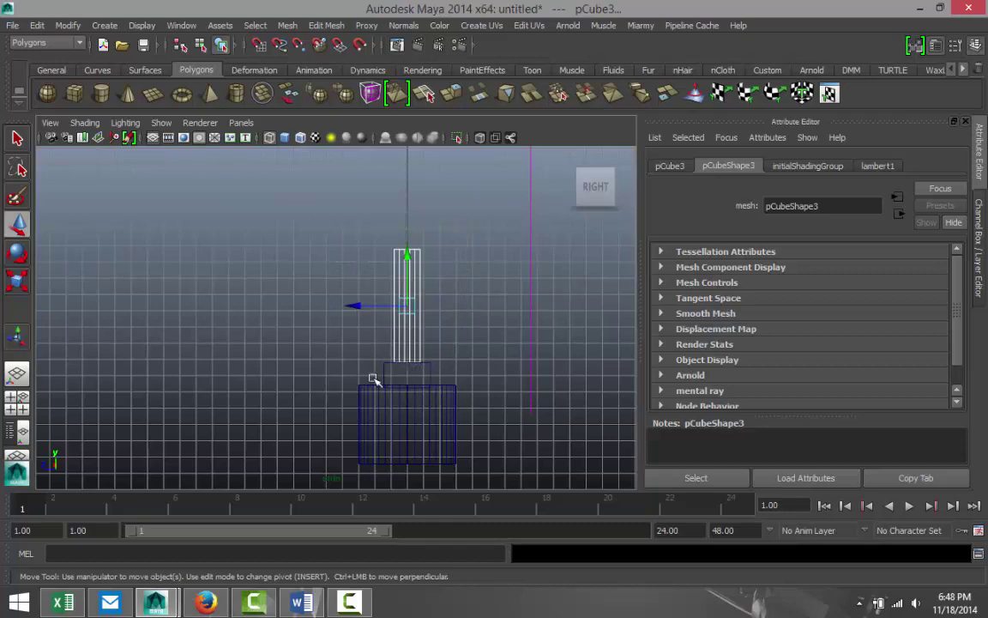
{"action": "key", "text": "space"}
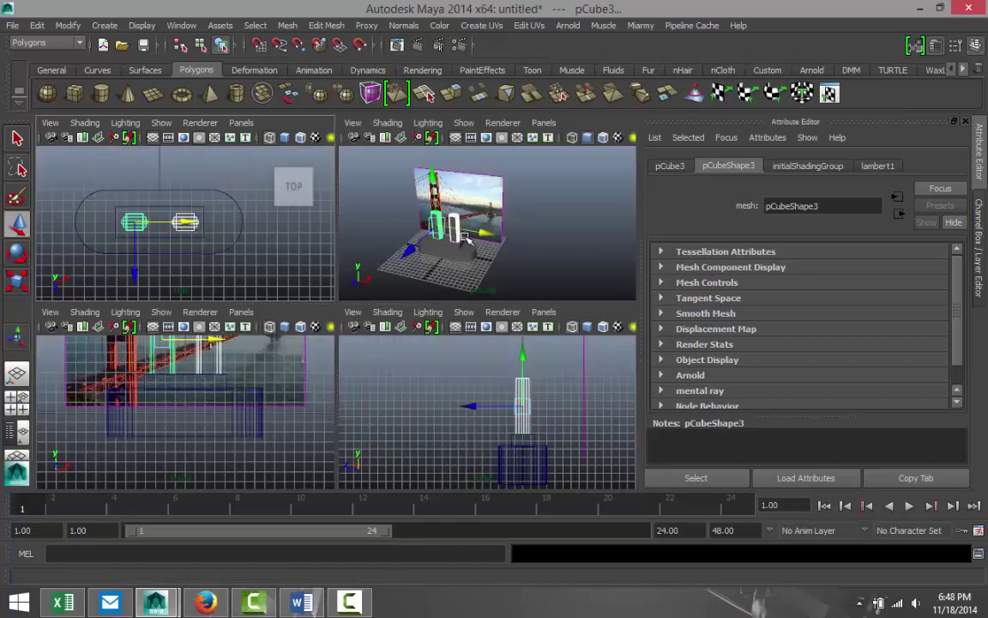
{"action": "key", "text": "space"}
{"action": "scroll", "coordinate": [474, 320], "scroll_direction": "up", "scroll_amount": 6}
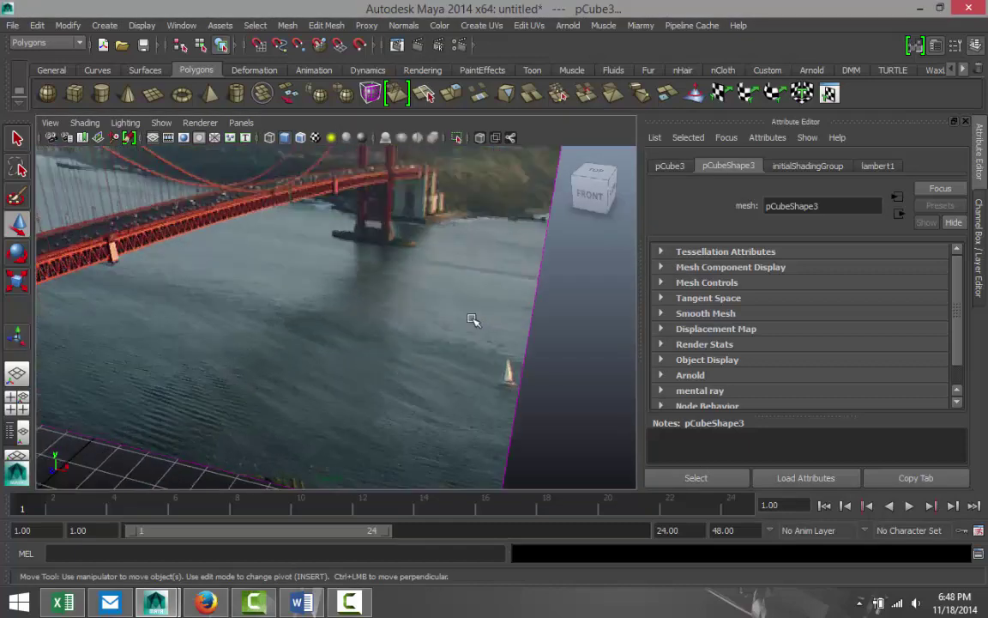
{"action": "scroll", "coordinate": [446, 302], "scroll_direction": "down", "scroll_amount": 8}
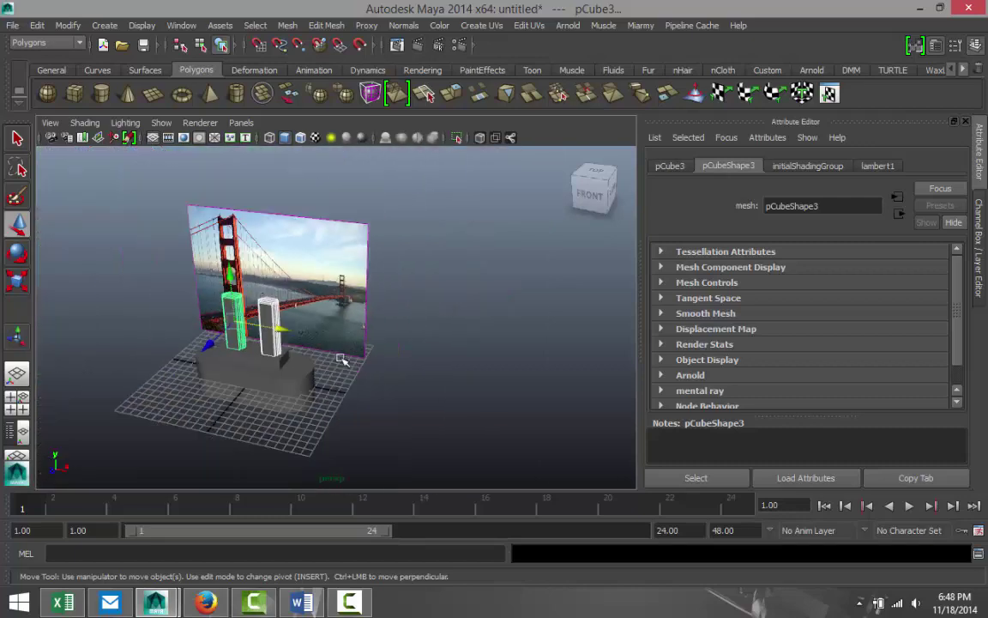
{"action": "left_click_drag", "start_coordinate": [336, 356], "coordinate": [386, 367], "text": "alt"}
{"action": "scroll", "coordinate": [386, 371], "scroll_direction": "up", "scroll_amount": 5}
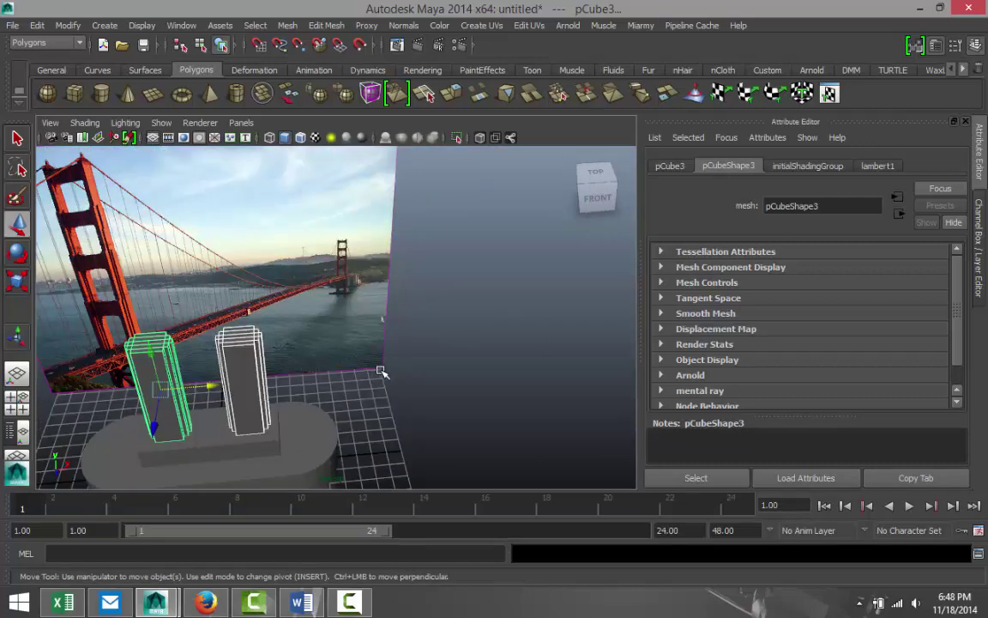
{"action": "left_click_drag", "start_coordinate": [352, 397], "coordinate": [421, 348], "text": "alt"}
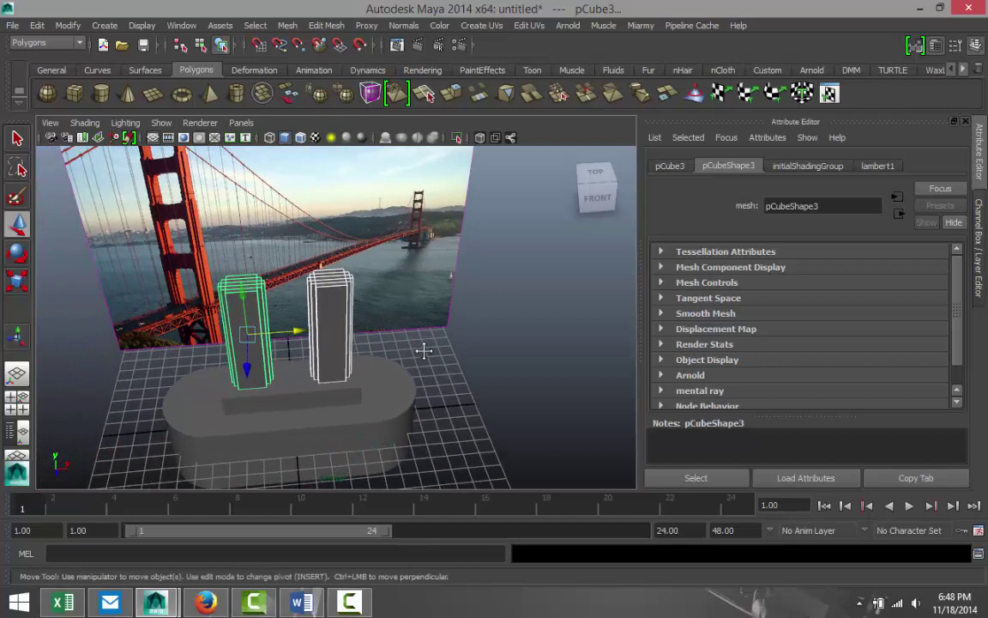
{"action": "scroll", "coordinate": [435, 358], "scroll_direction": "up", "scroll_amount": 2}
- Widen the rectangular block under the two legs by scaling it along X
{"action": "left_click", "coordinate": [270, 428]}
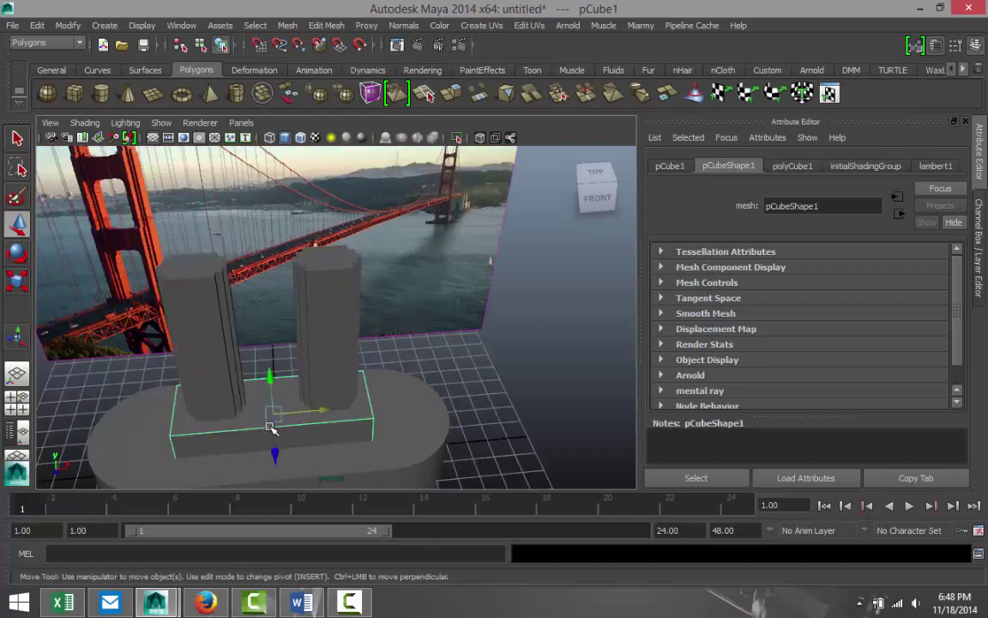
{"action": "left_click_drag", "start_coordinate": [402, 443], "coordinate": [399, 413], "text": "alt"}
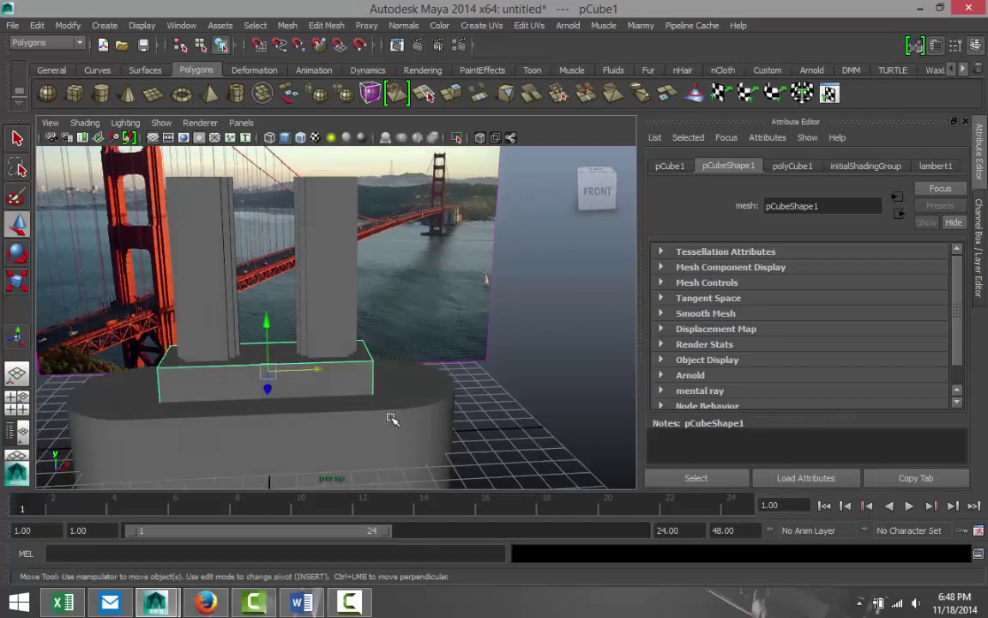
{"action": "key", "text": "r"}
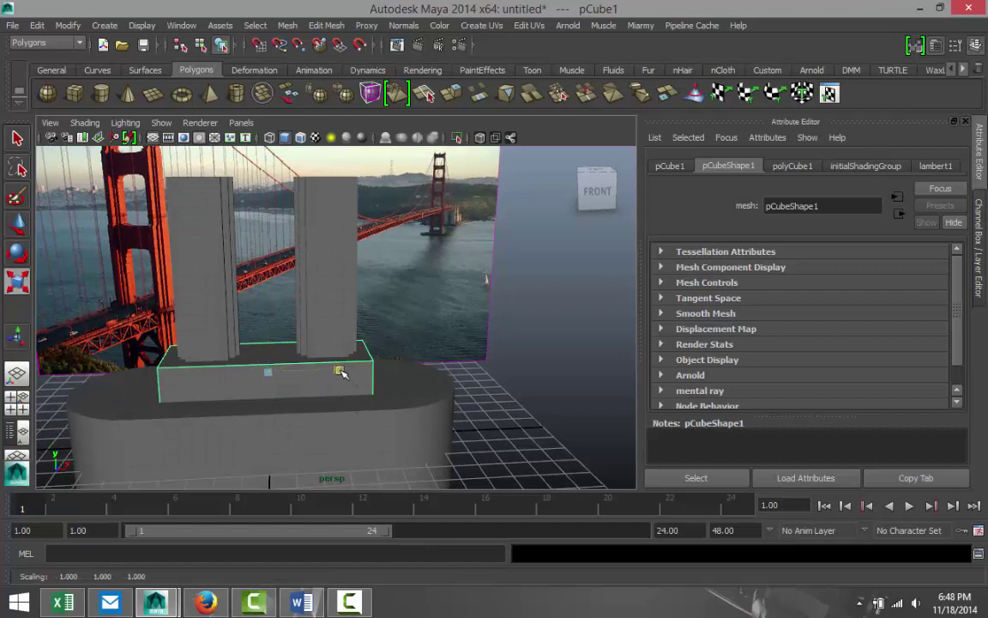
{"action": "left_click_drag", "start_coordinate": [342, 373], "coordinate": [351, 375]}
- Spread the two tower legs apart along X in the top view, moving one to about 3.29 and the other outward to match
{"action": "left_click", "coordinate": [333, 295]}
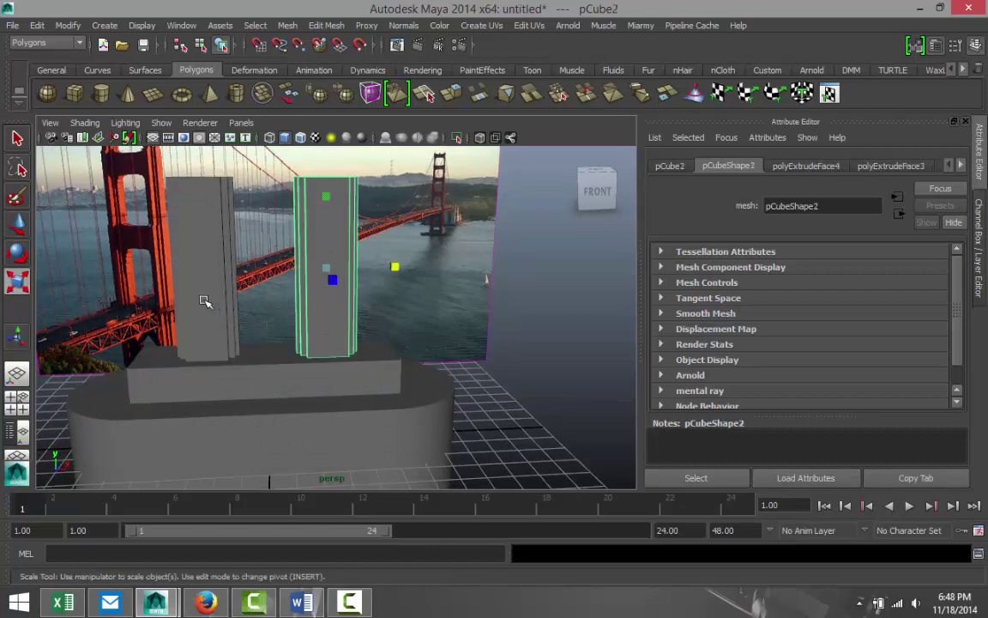
{"action": "key", "text": "space"}
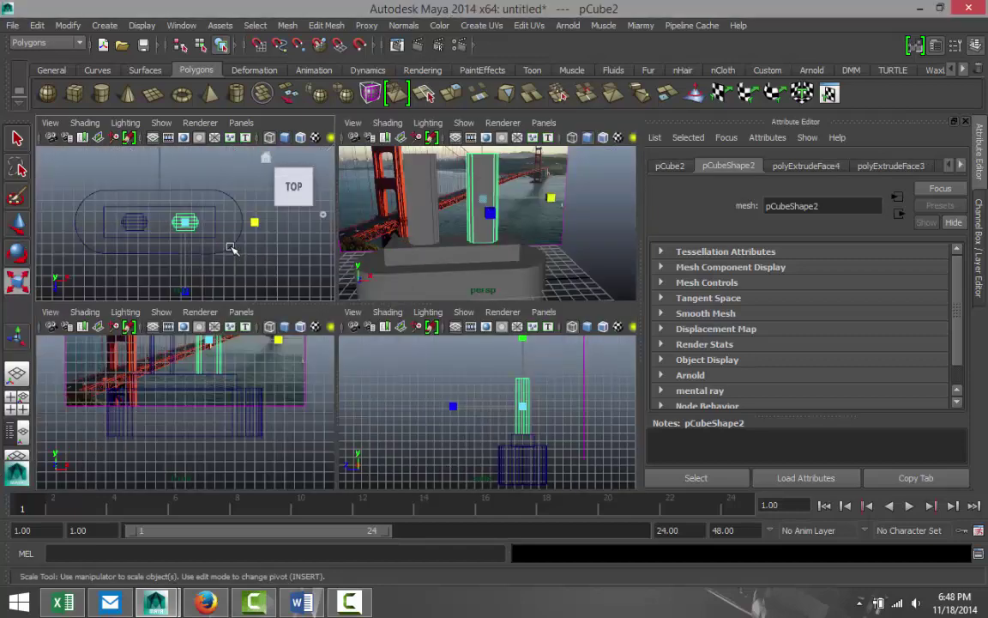
{"action": "key", "text": "space"}
{"action": "key", "text": "w"}
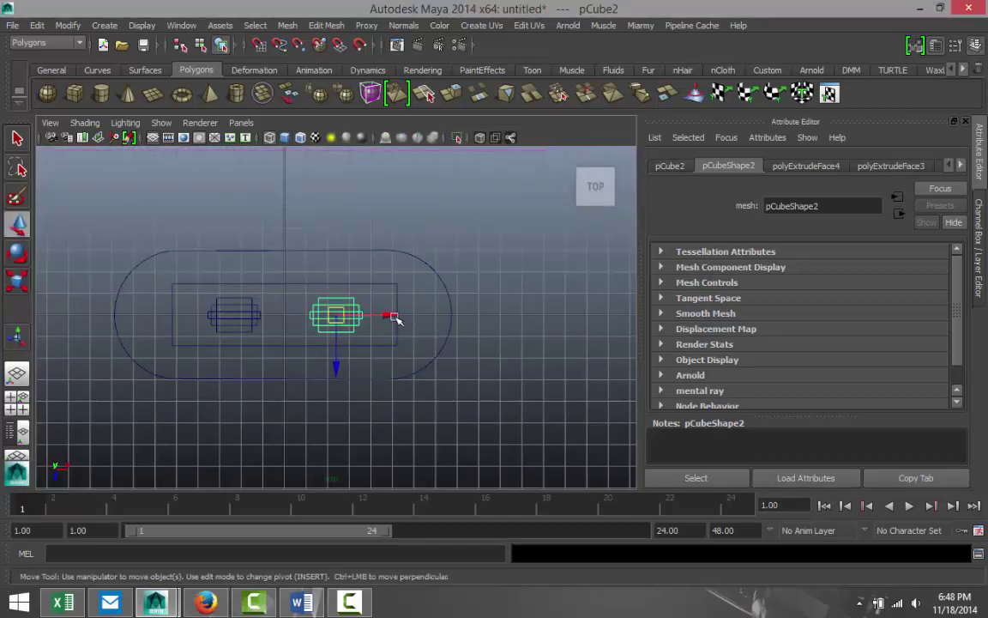
{"action": "left_click_drag", "start_coordinate": [393, 317], "coordinate": [412, 317]}
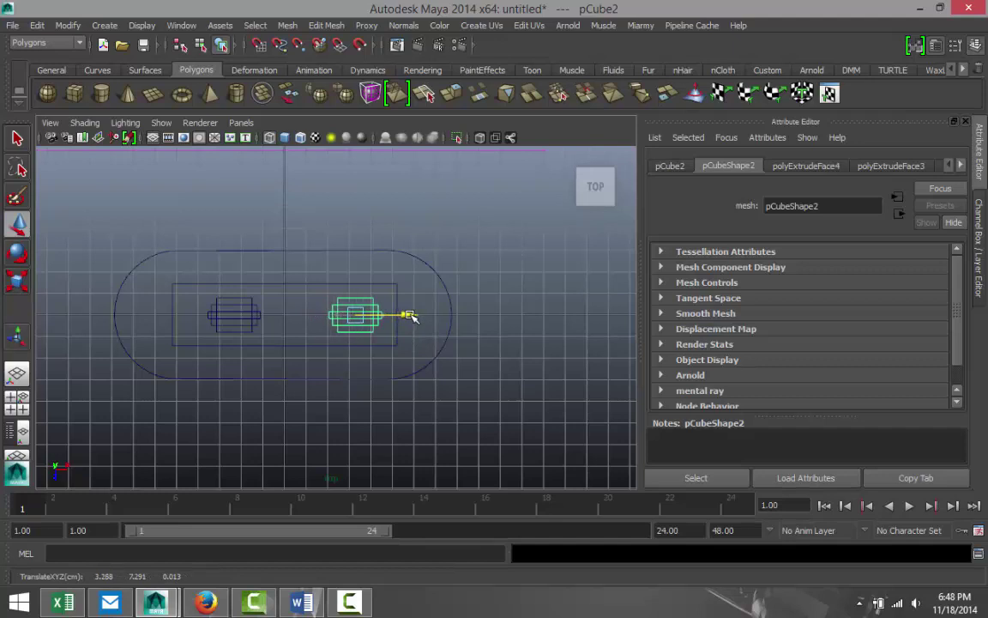
{"action": "left_click", "coordinate": [243, 314]}
{"action": "left_click_drag", "start_coordinate": [289, 315], "coordinate": [266, 323]}
- Select both tower legs in the perspective view and combine them into one mesh
{"action": "left_click", "coordinate": [17, 401]}
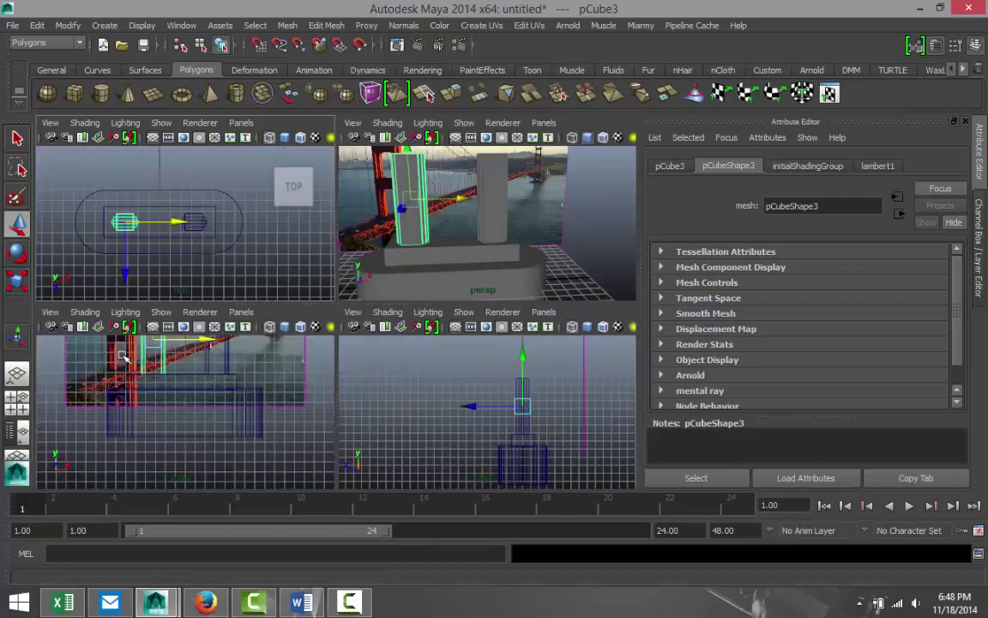
{"action": "key", "text": "space"}
{"action": "scroll", "coordinate": [506, 248], "scroll_direction": "down", "scroll_amount": 5}
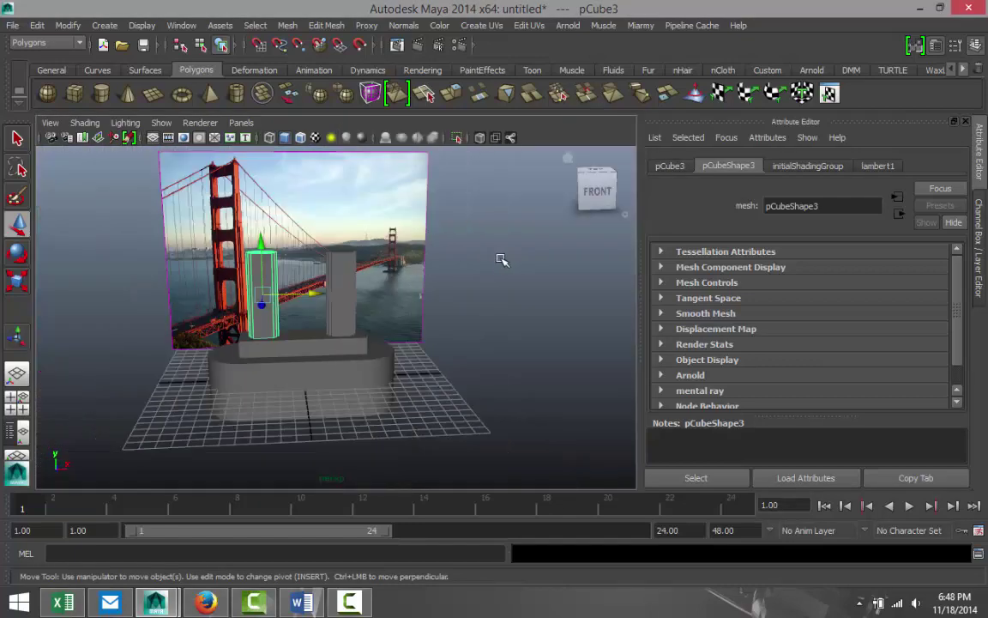
{"action": "left_click_drag", "start_coordinate": [475, 288], "coordinate": [472, 353], "text": "alt"}
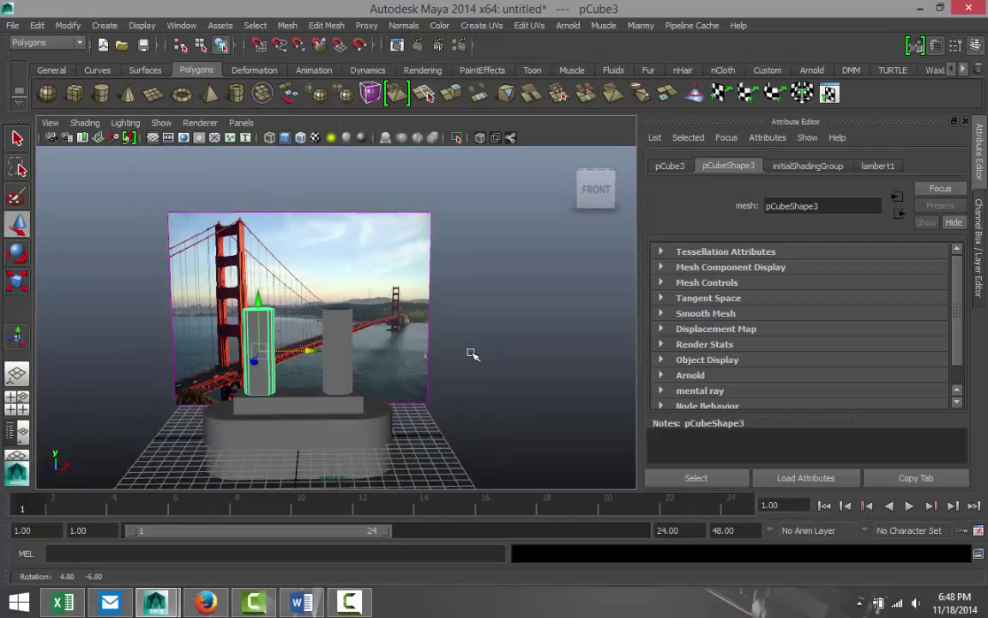
{"action": "left_click", "coordinate": [338, 323], "text": "shift"}
{"action": "left_click", "coordinate": [287, 25]}
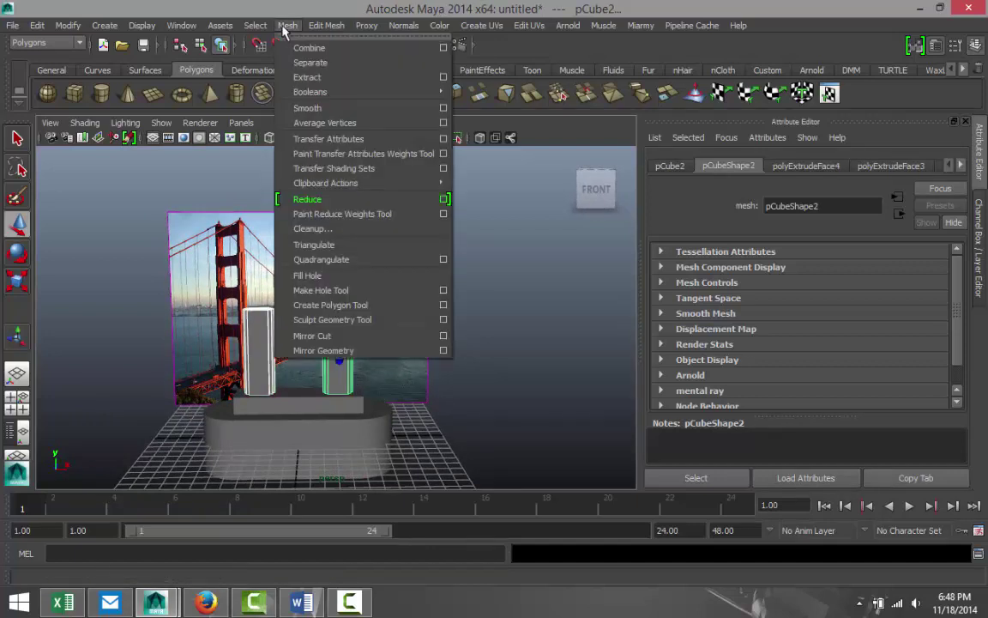
{"action": "left_click", "coordinate": [296, 48]}
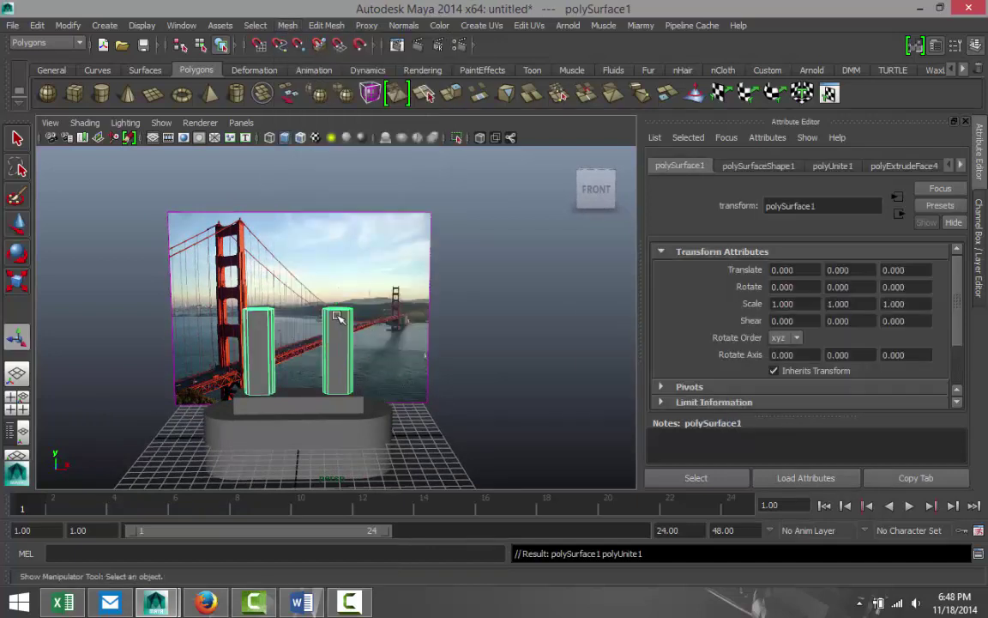
- Select the top vertices of both legs and raise them to about 23.33 in Y to make the tower taller
{"action": "right_click_drag", "start_coordinate": [336, 251], "coordinate": [249, 249]}
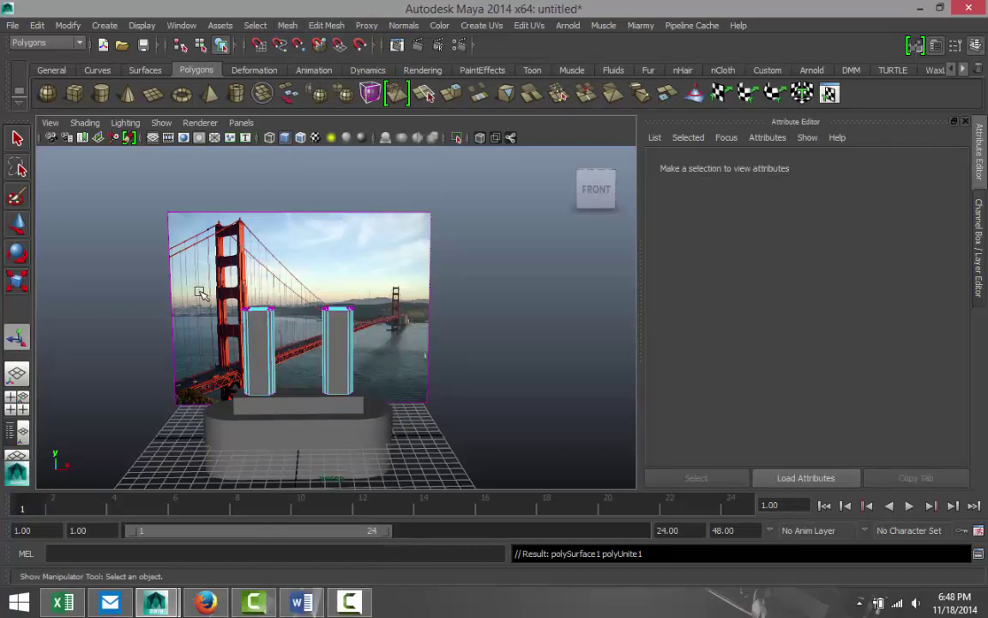
{"action": "left_click_drag", "start_coordinate": [199, 292], "coordinate": [408, 322]}
{"action": "scroll", "coordinate": [446, 341], "scroll_direction": "down", "scroll_amount": 3}
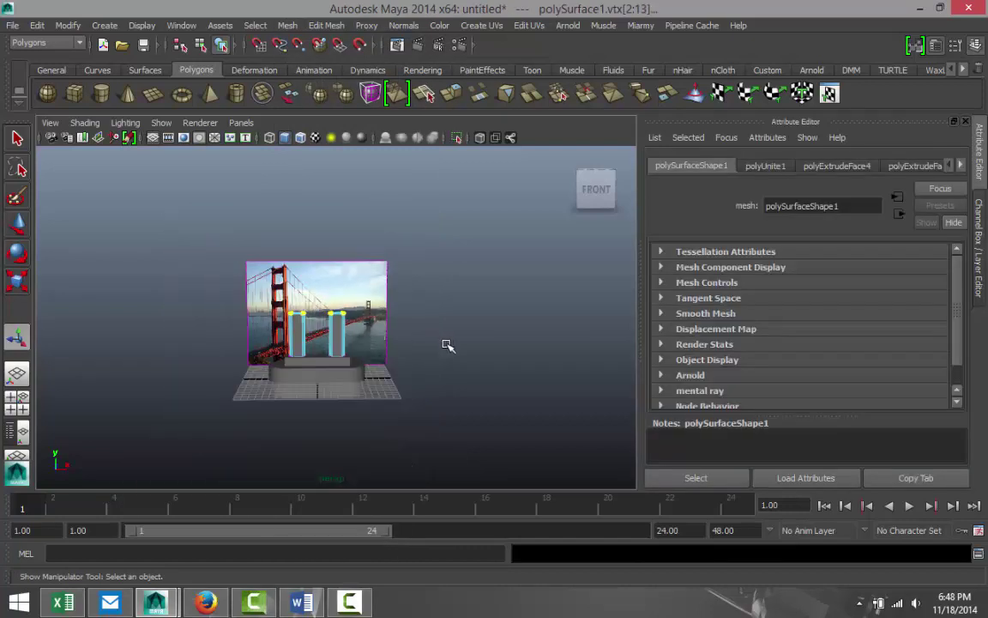
{"action": "key", "text": "w"}
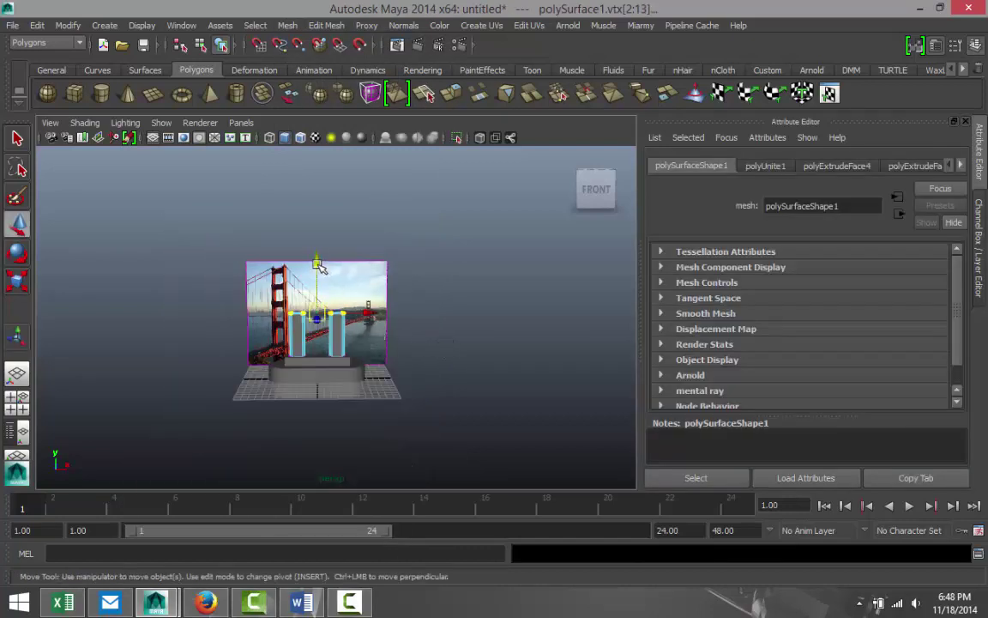
{"action": "left_click_drag", "start_coordinate": [316, 260], "coordinate": [314, 178]}
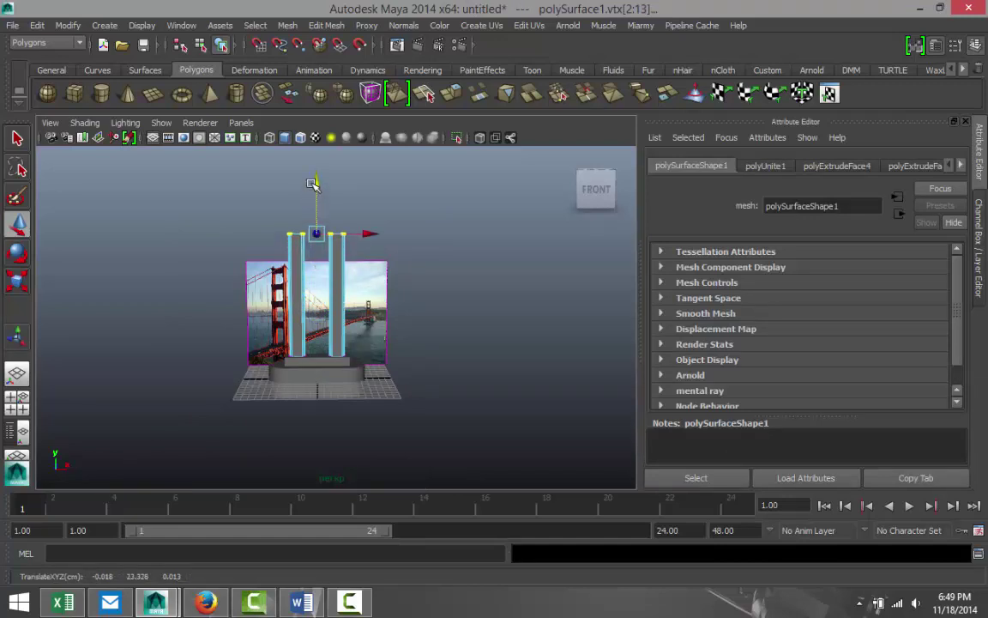
- Examine the tall legs from several angles against the reference photo's tower and its crossbeams
{"action": "left_click_drag", "start_coordinate": [456, 309], "coordinate": [355, 340], "text": "alt"}
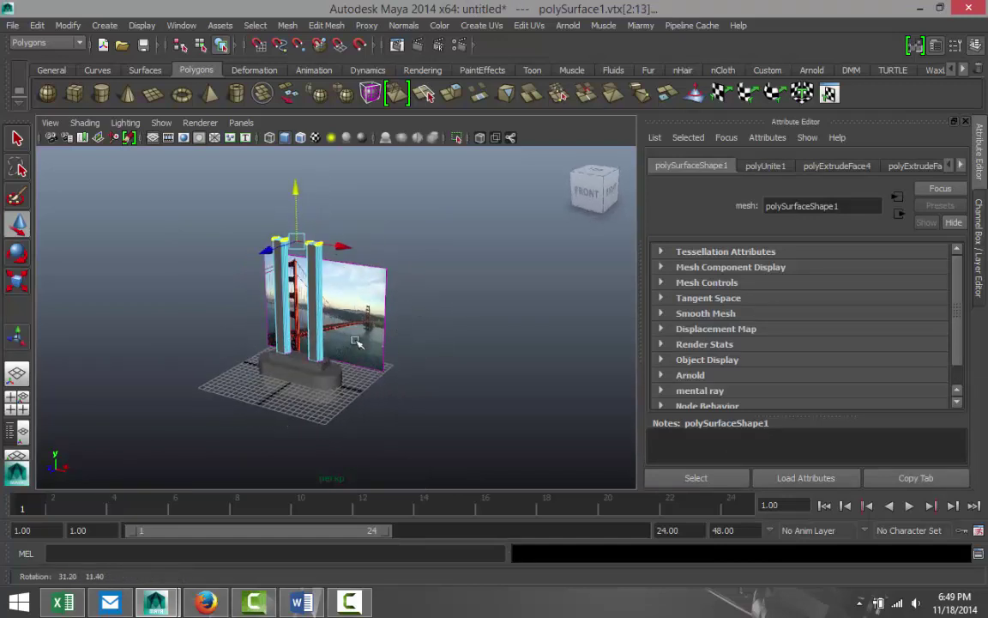
{"action": "middle_click_drag", "start_coordinate": [291, 368], "coordinate": [259, 346], "text": "alt"}
{"action": "scroll", "coordinate": [353, 371], "scroll_direction": "up", "scroll_amount": 5}
{"action": "left_click_drag", "start_coordinate": [258, 347], "coordinate": [441, 348], "text": "alt"}
{"action": "left_click_drag", "start_coordinate": [276, 388], "coordinate": [228, 379], "text": "alt"}
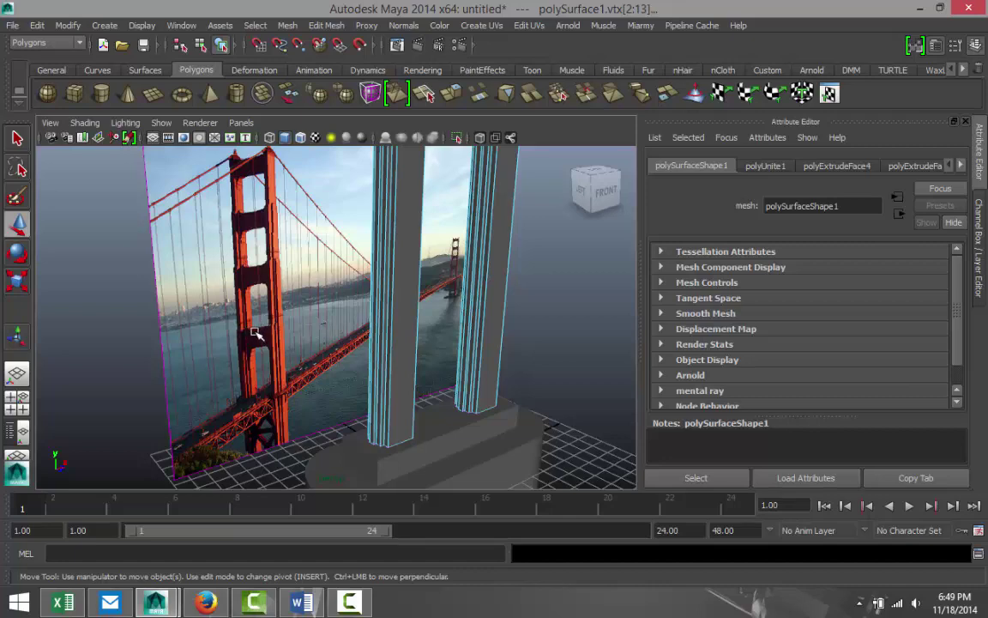
{"action": "scroll", "coordinate": [257, 335], "scroll_direction": "down", "scroll_amount": 4}
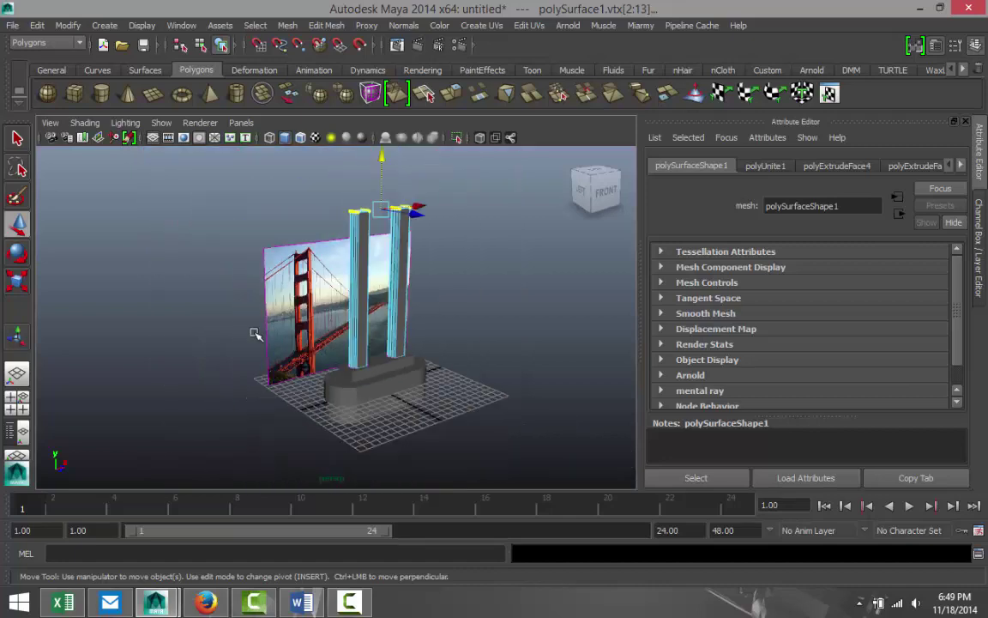
{"action": "scroll", "coordinate": [258, 334], "scroll_direction": "up", "scroll_amount": 4}
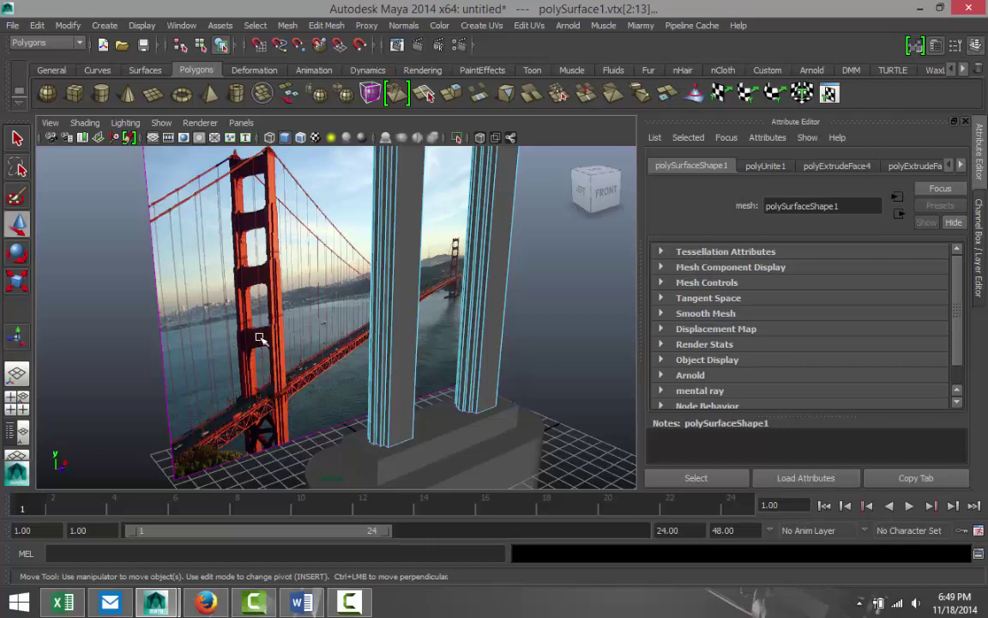
{"action": "left_click_drag", "start_coordinate": [279, 347], "coordinate": [156, 340], "text": "alt"}
{"action": "middle_click_drag", "start_coordinate": [234, 311], "coordinate": [196, 453], "text": "alt"}
{"action": "left_click_drag", "start_coordinate": [212, 411], "coordinate": [273, 401], "text": "alt"}
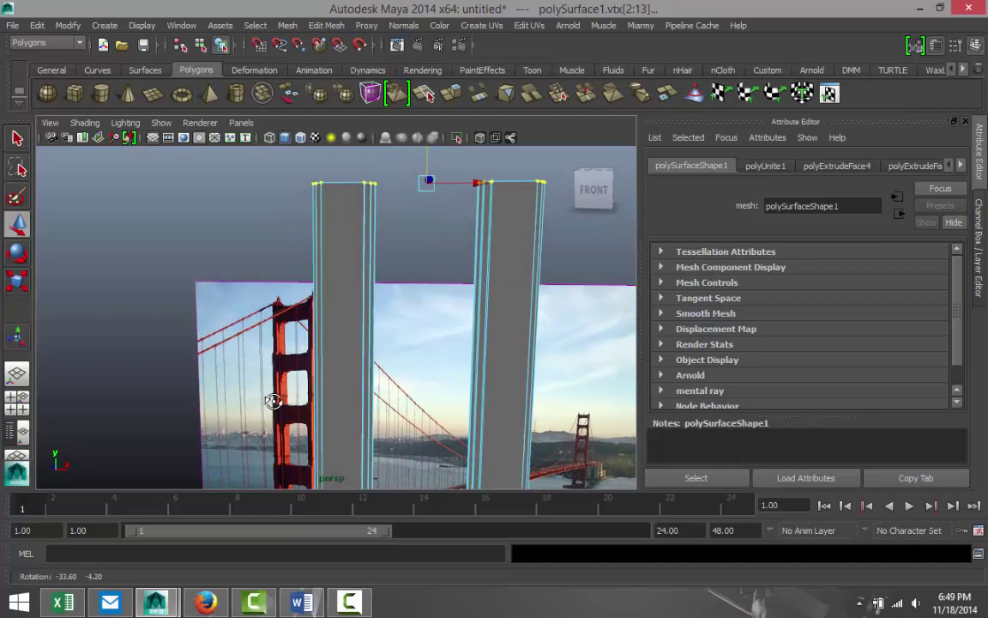
- Insert an edge loop across each leg just below its top in the shaded front view, at matching heights
{"action": "left_click", "coordinate": [16, 397]}
{"action": "key", "text": "space"}
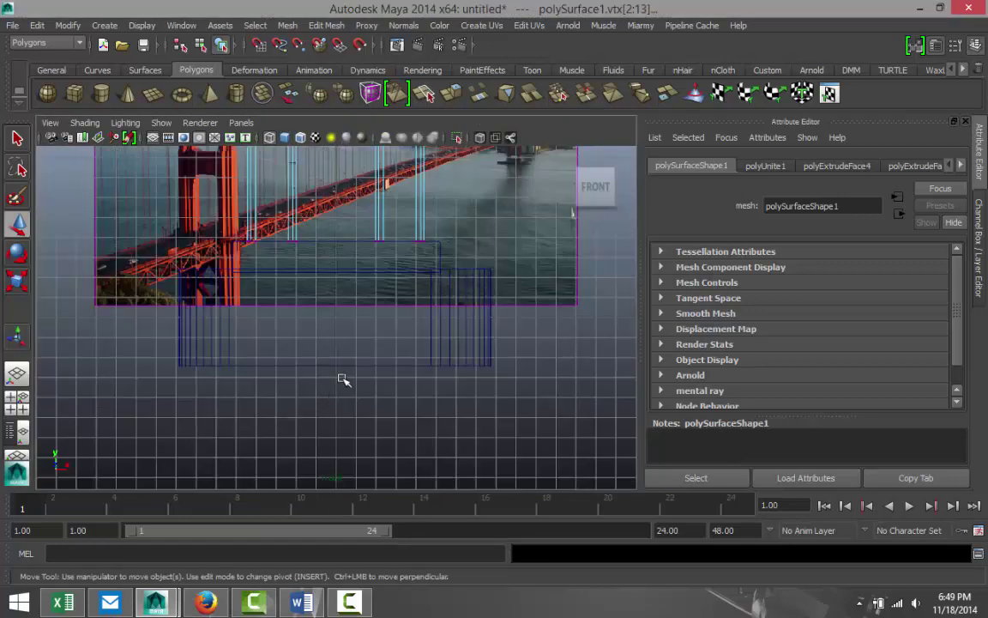
{"action": "key", "text": "5"}
{"action": "scroll", "coordinate": [375, 293], "scroll_direction": "down", "scroll_amount": 5}
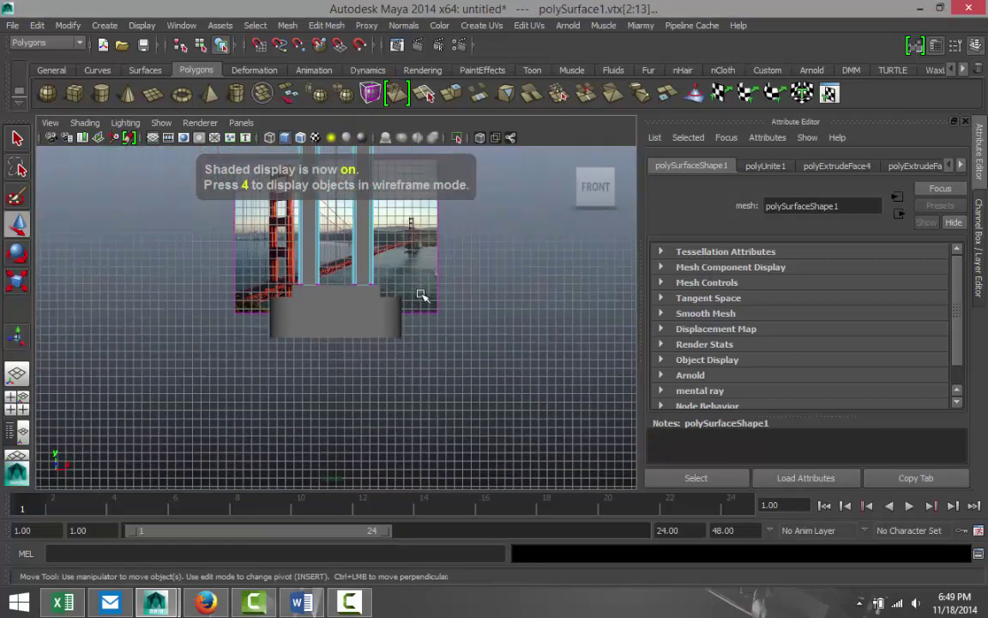
{"action": "scroll", "coordinate": [425, 330], "scroll_direction": "up", "scroll_amount": 5}
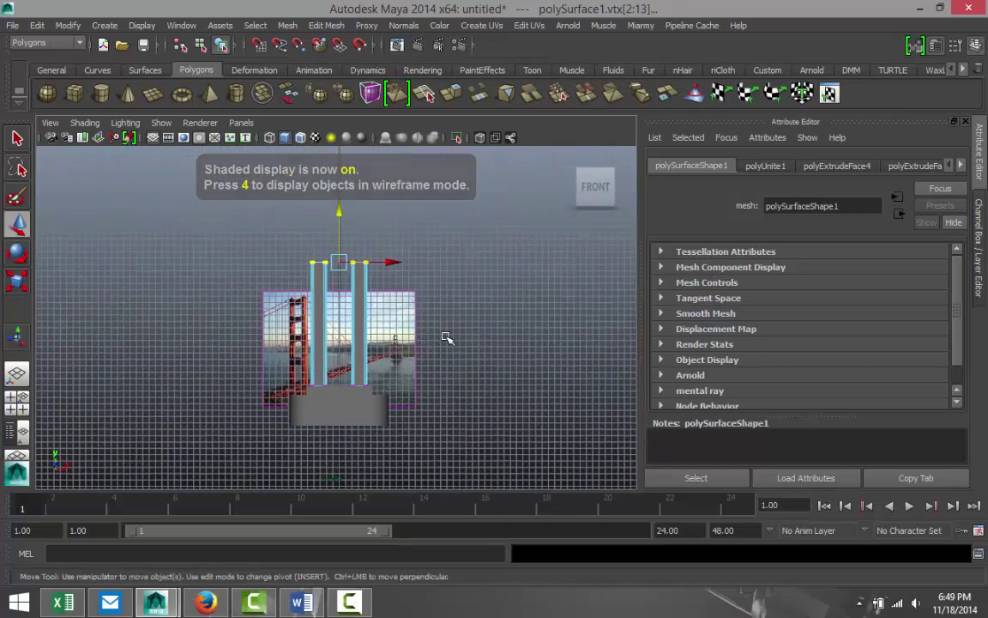
{"action": "scroll", "coordinate": [443, 330], "scroll_direction": "up", "scroll_amount": 5}
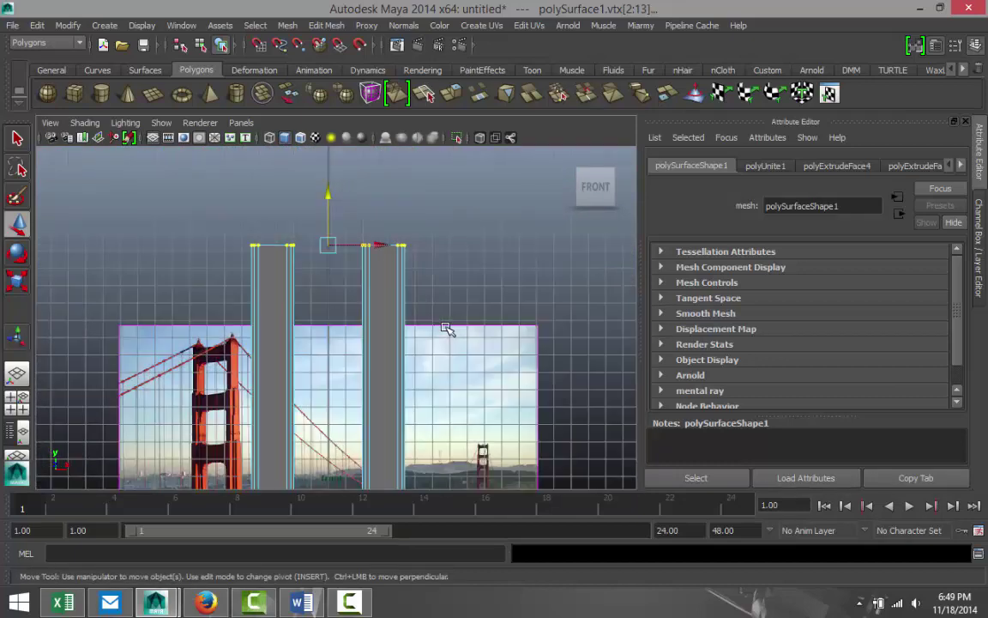
{"action": "left_click", "coordinate": [325, 25]}
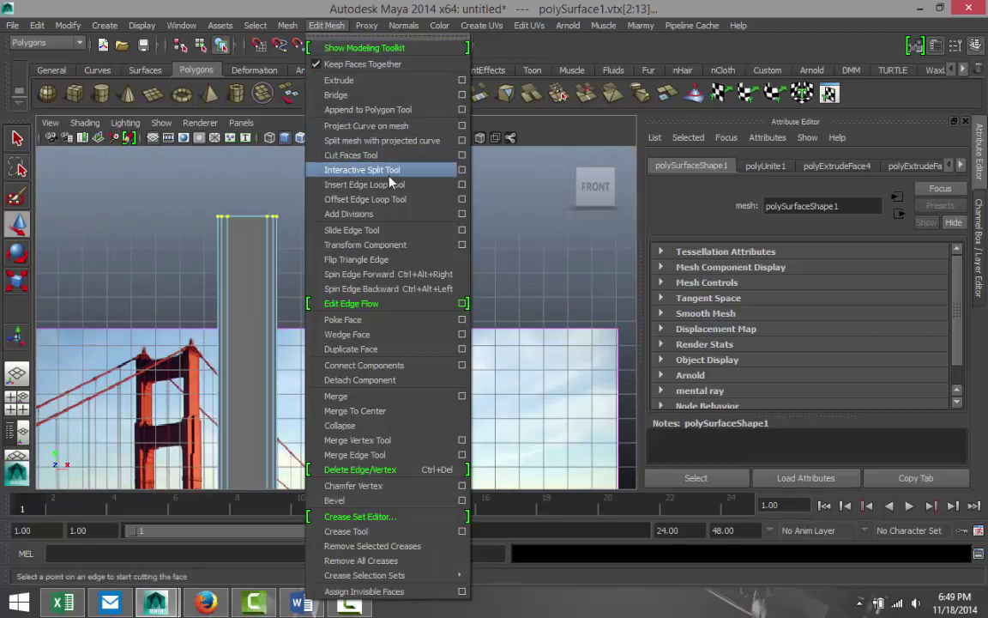
{"action": "left_click", "coordinate": [356, 184]}
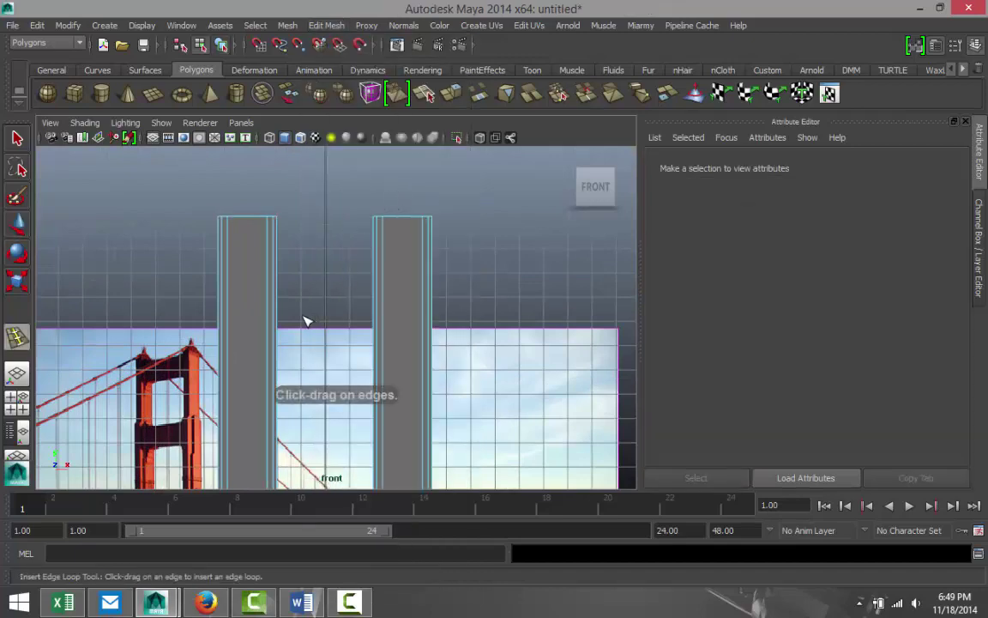
{"action": "scroll", "coordinate": [190, 375], "scroll_direction": "down", "scroll_amount": 6}
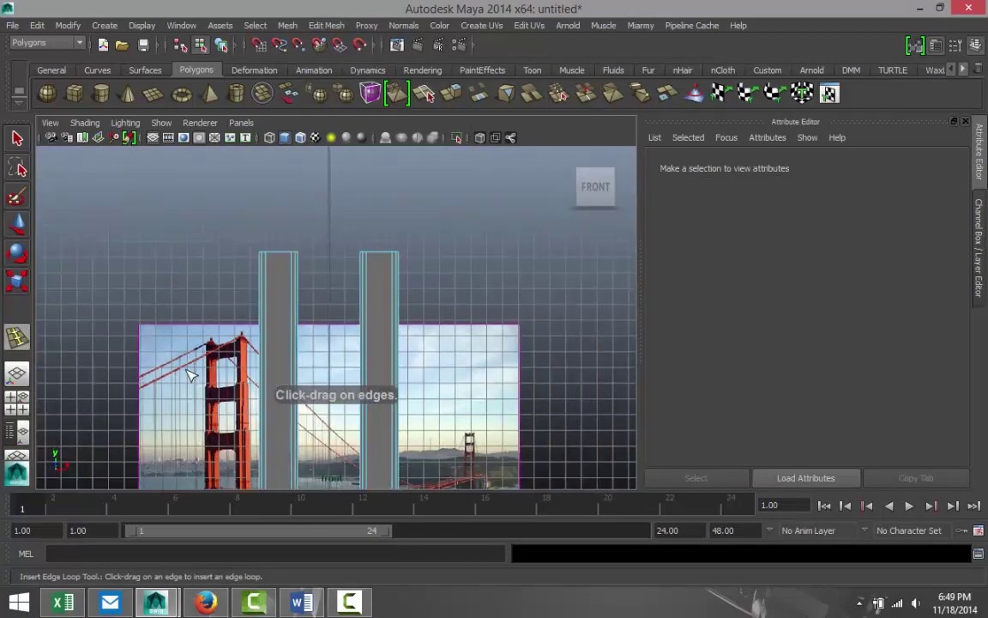
{"action": "scroll", "coordinate": [190, 384], "scroll_direction": "up", "scroll_amount": 6}
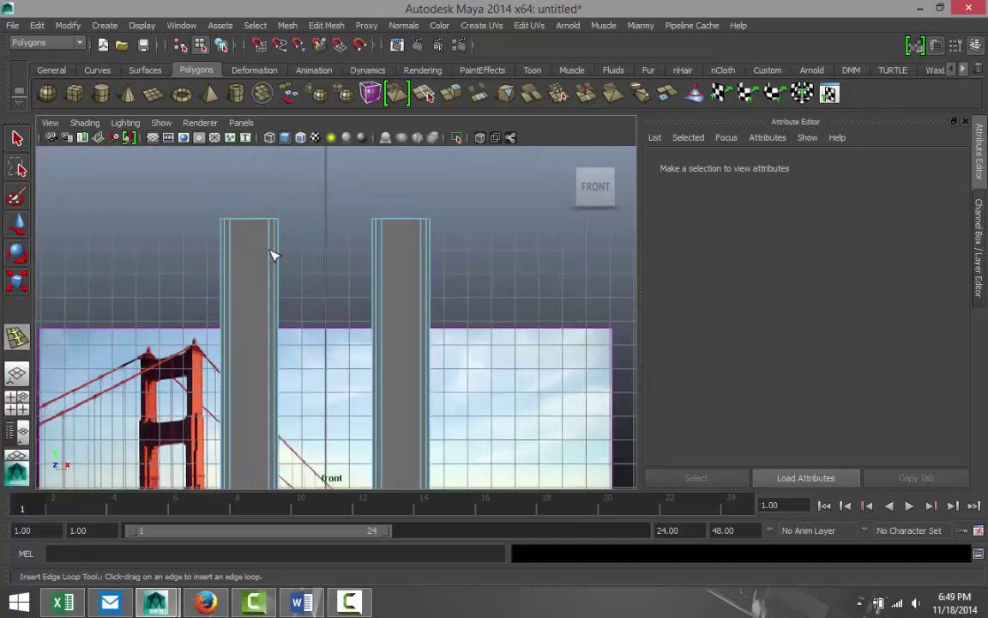
{"action": "left_click_drag", "start_coordinate": [272, 254], "coordinate": [274, 253]}
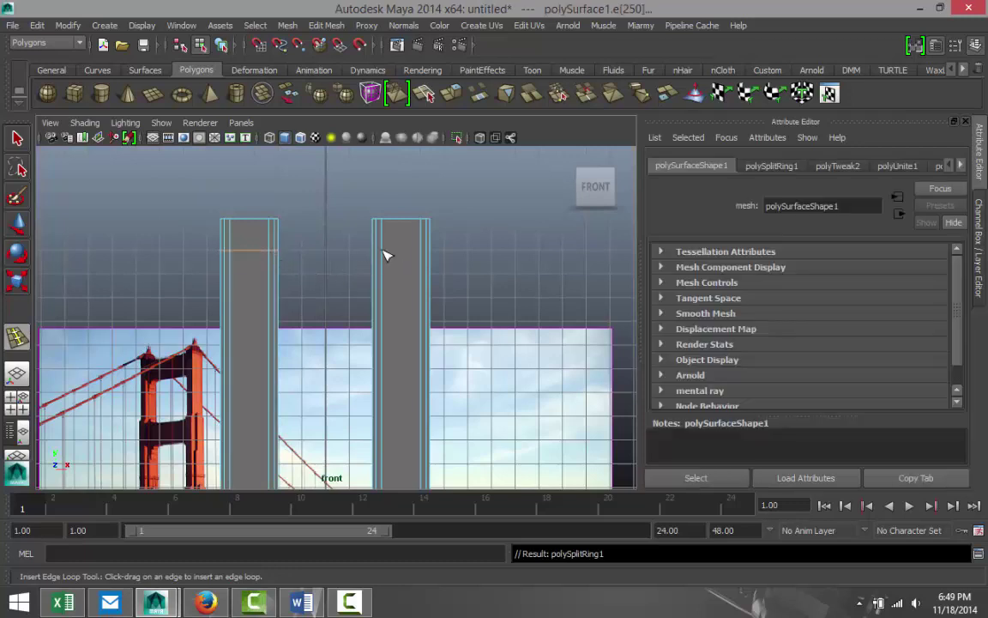
{"action": "left_click_drag", "start_coordinate": [385, 255], "coordinate": [386, 255]}
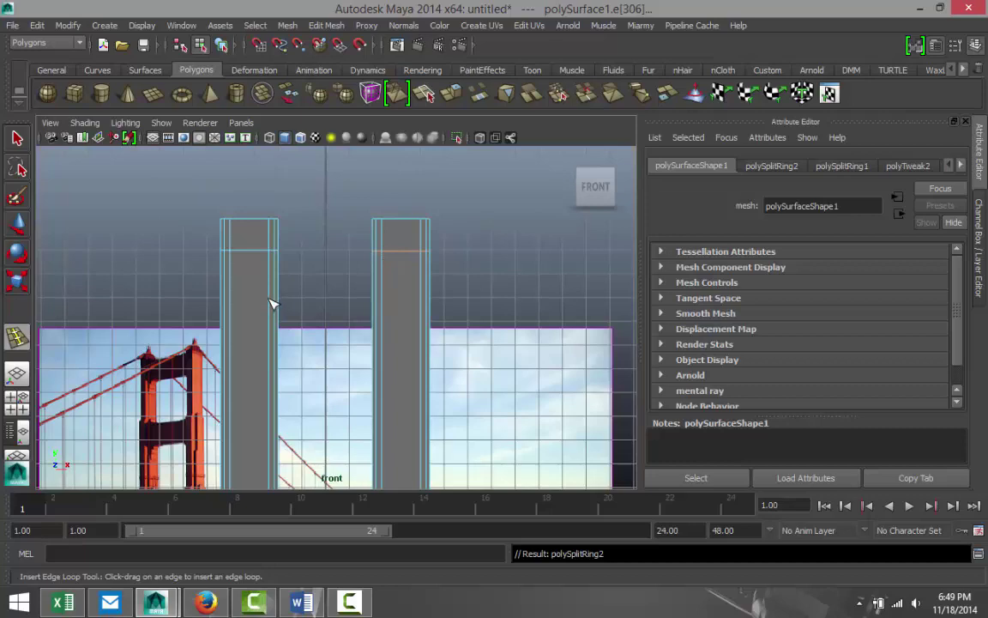
- Insert a second edge loop on each leg a short distance below the first, marking the height of the upper crossbeam
{"action": "scroll", "coordinate": [352, 333], "scroll_direction": "down", "scroll_amount": 4}
{"action": "scroll", "coordinate": [352, 333], "scroll_direction": "up", "scroll_amount": 4}
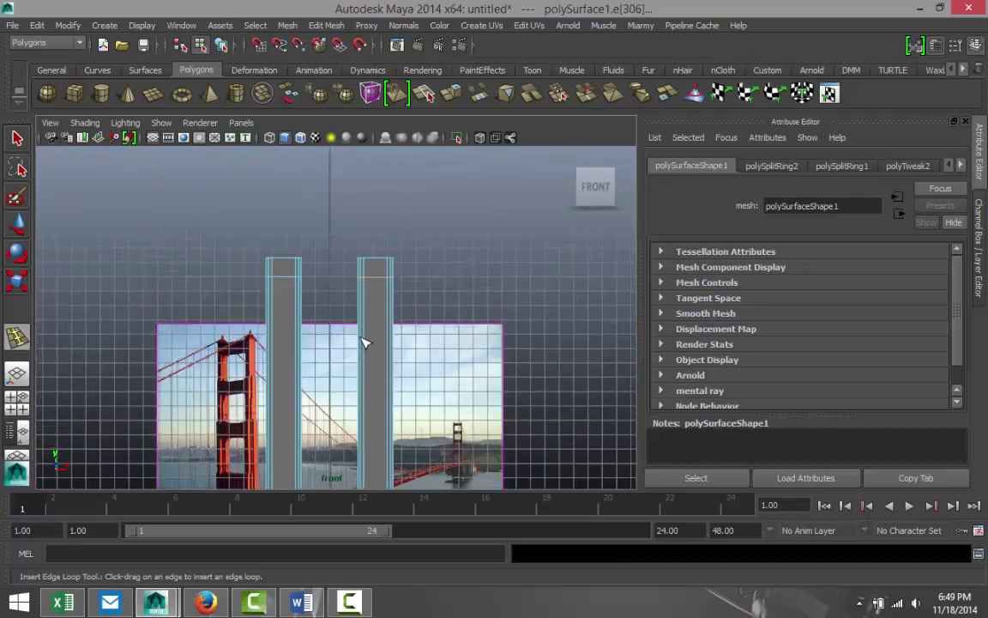
{"action": "left_click_drag", "start_coordinate": [284, 294], "coordinate": [283, 290]}
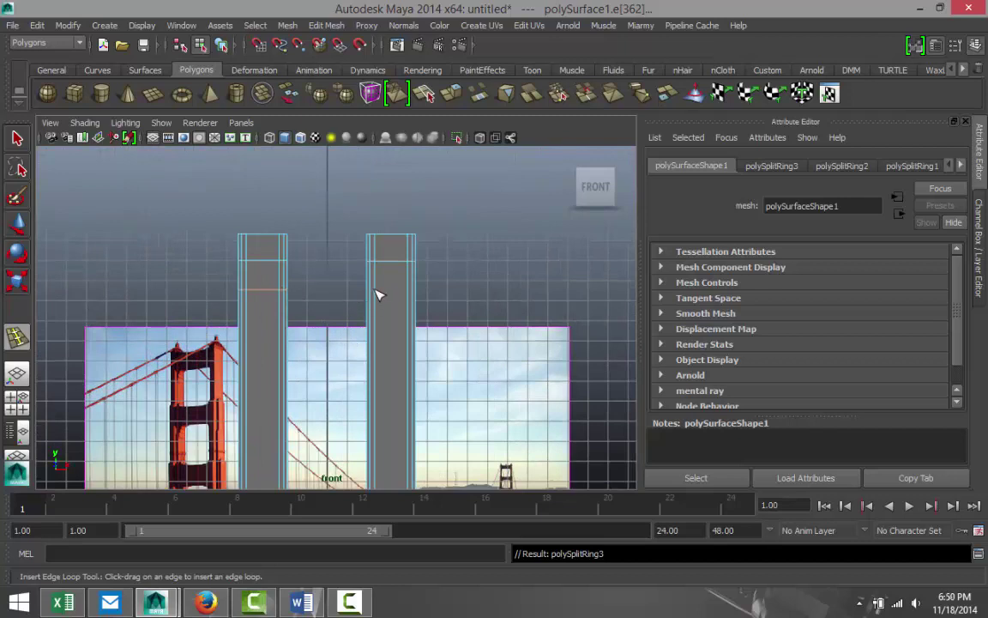
{"action": "left_click_drag", "start_coordinate": [378, 295], "coordinate": [378, 295]}
{"action": "left_click_drag", "start_coordinate": [378, 294], "coordinate": [378, 295]}
{"action": "key", "text": "q"}
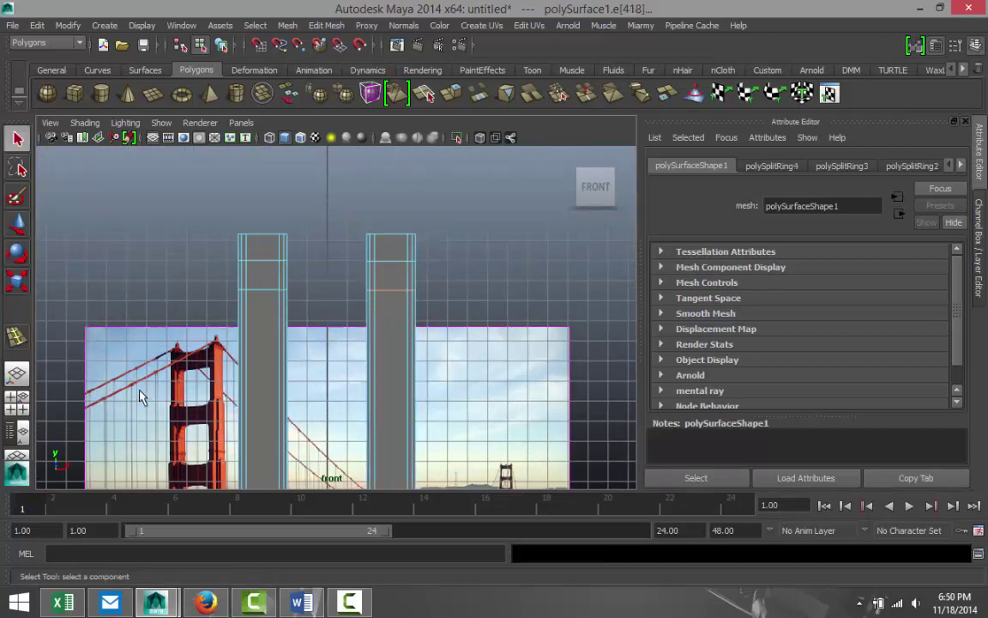
- Examine the edge loops on both legs in perspective and compare them with the crossbeams of the reference photo's tower
{"action": "left_click", "coordinate": [17, 406]}
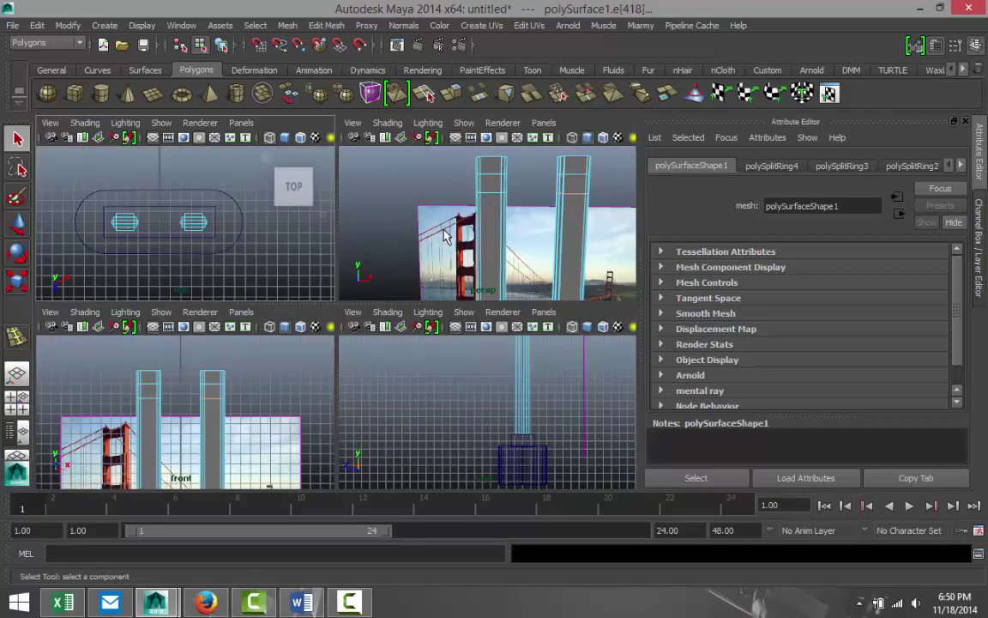
{"action": "key", "text": "space"}
{"action": "left_click_drag", "start_coordinate": [417, 293], "coordinate": [331, 301], "text": "alt"}
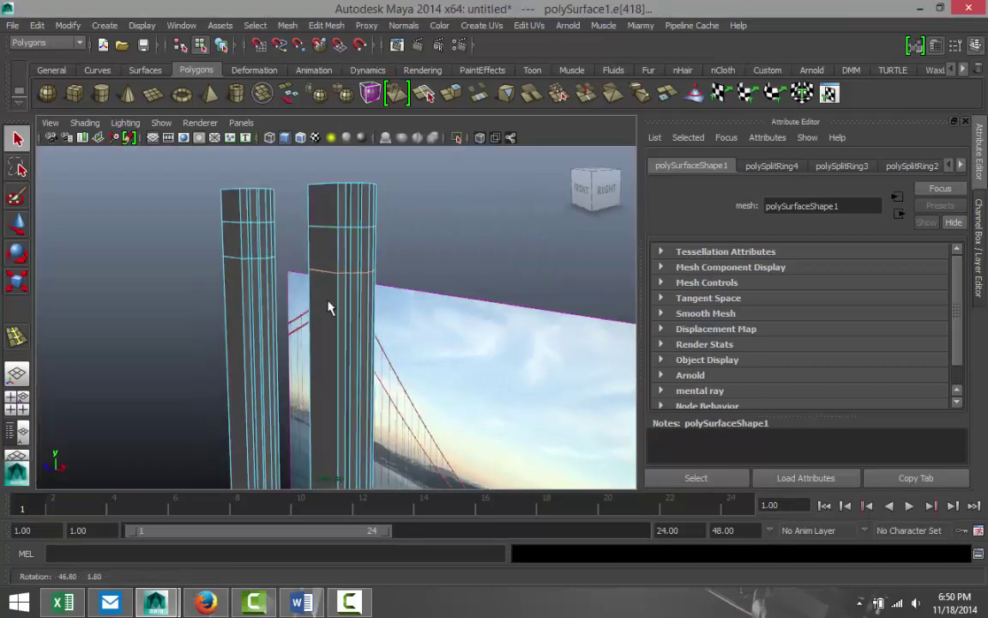
{"action": "scroll", "coordinate": [278, 322], "scroll_direction": "up", "scroll_amount": 3}
{"action": "middle_click_drag", "start_coordinate": [233, 326], "coordinate": [258, 386], "text": "alt"}
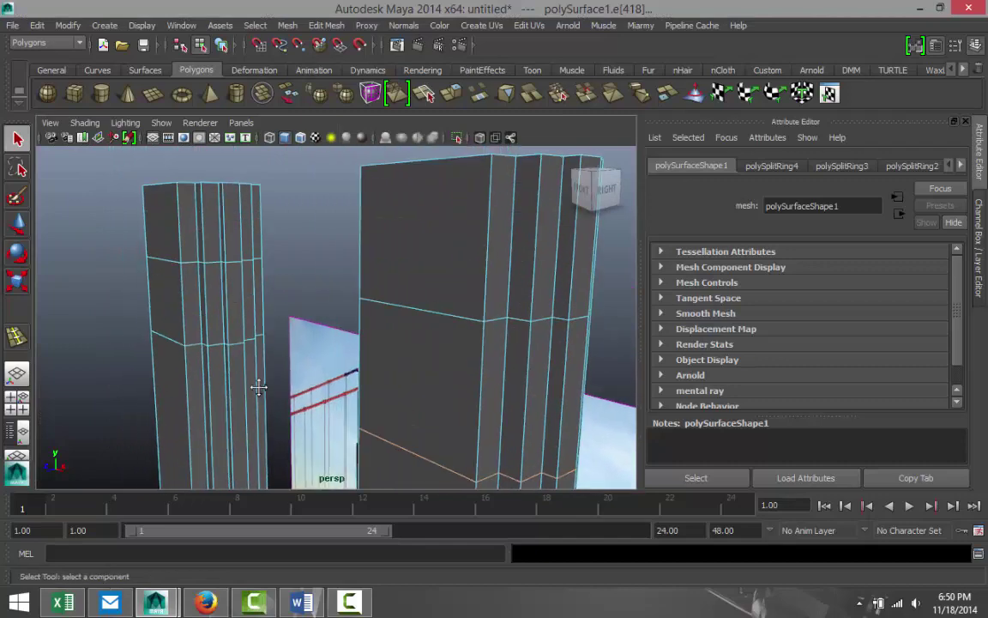
{"action": "scroll", "coordinate": [260, 385], "scroll_direction": "up", "scroll_amount": 3}
{"action": "scroll", "coordinate": [203, 346], "scroll_direction": "down", "scroll_amount": 3}
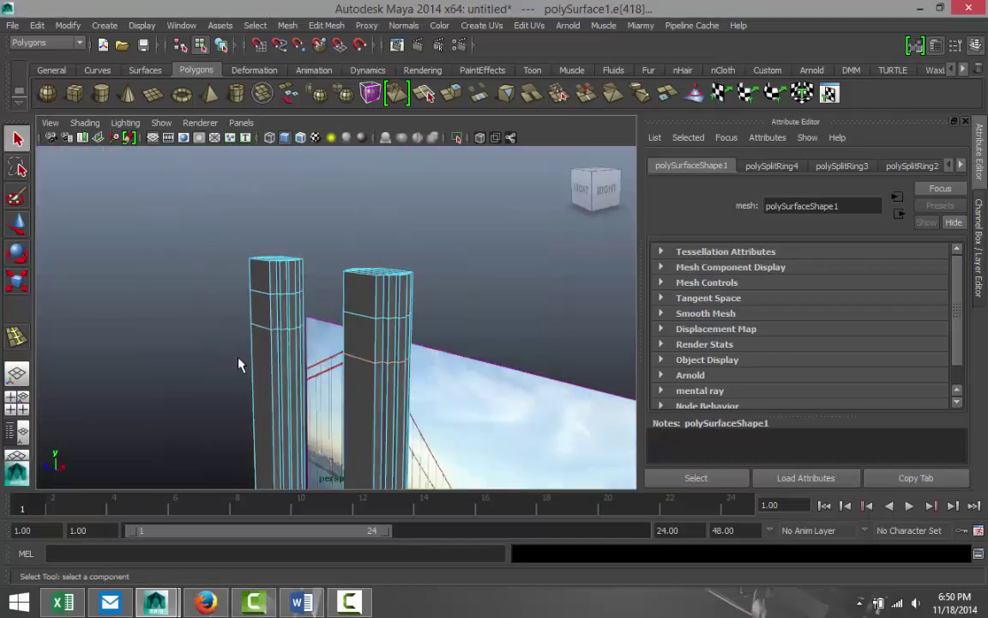
{"action": "left_click_drag", "start_coordinate": [214, 321], "coordinate": [374, 379], "text": "alt"}
{"action": "scroll", "coordinate": [329, 431], "scroll_direction": "up", "scroll_amount": 4}
{"action": "middle_click_drag", "start_coordinate": [328, 431], "coordinate": [364, 149], "text": "alt"}
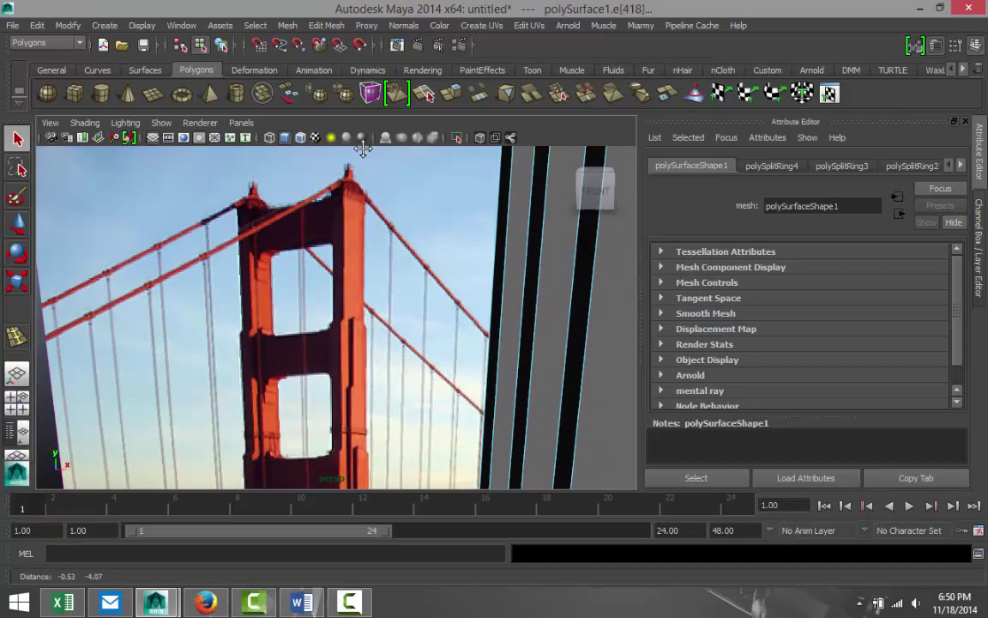
{"action": "scroll", "coordinate": [365, 228], "scroll_direction": "down", "scroll_amount": 5}
{"action": "left_click_drag", "start_coordinate": [386, 262], "coordinate": [302, 290], "text": "alt"}
{"action": "scroll", "coordinate": [312, 320], "scroll_direction": "up", "scroll_amount": 5}
{"action": "scroll", "coordinate": [322, 246], "scroll_direction": "up", "scroll_amount": 2}
{"action": "middle_click_drag", "start_coordinate": [323, 247], "coordinate": [340, 302], "text": "alt"}
{"action": "scroll", "coordinate": [340, 302], "scroll_direction": "down", "scroll_amount": 5}
{"action": "mouse_move", "coordinate": [355, 262]}
{"action": "middle_mouse_down", "text": "alt"}
{"action": "mouse_move", "coordinate": [353, 293]}
{"action": "mouse_move", "coordinate": [352, 279]}
{"action": "middle_mouse_up", "text": "alt"}
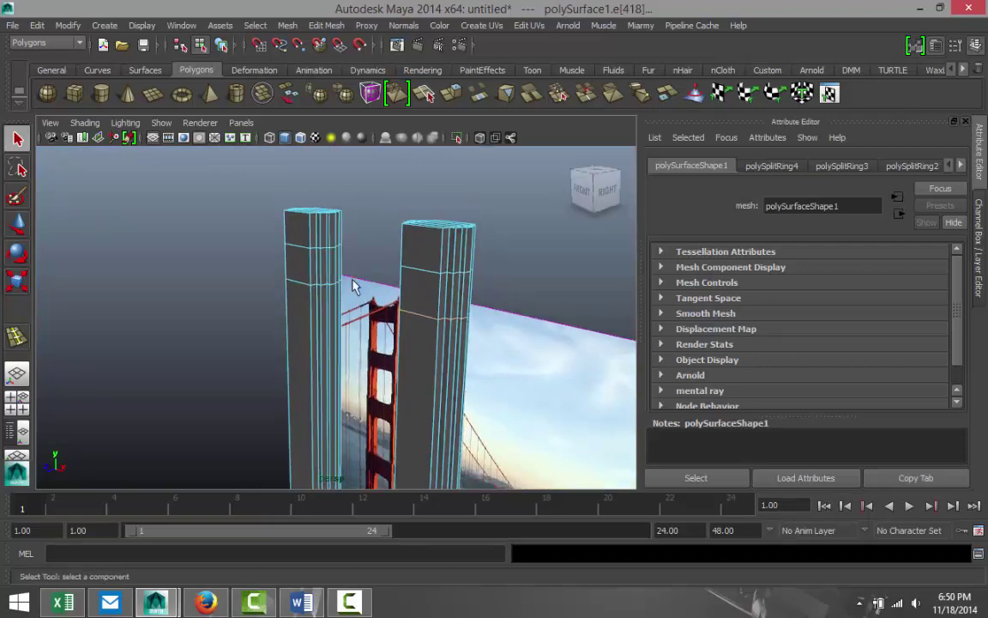
- Select the inner-side faces of the left leg between its two edge loops, where the upper crossbeam starts
{"action": "scroll", "coordinate": [352, 283], "scroll_direction": "up", "scroll_amount": 5}
{"action": "right_click_drag", "start_coordinate": [329, 209], "coordinate": [331, 239]}
{"action": "left_click", "coordinate": [330, 207]}
{"action": "scroll", "coordinate": [374, 233], "scroll_direction": "down", "scroll_amount": 3}
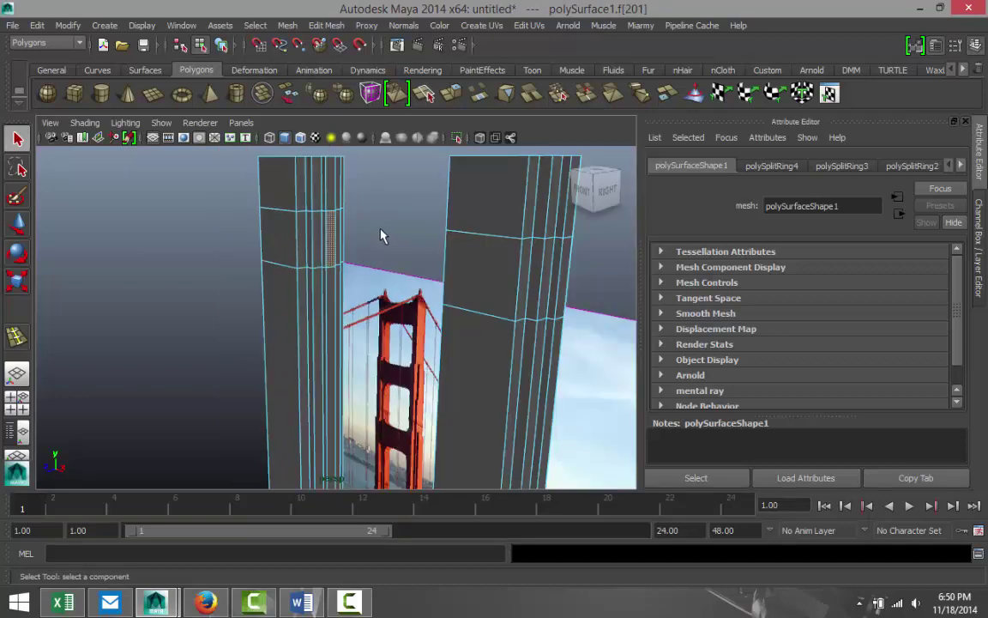
{"action": "left_click_drag", "start_coordinate": [381, 230], "coordinate": [360, 240], "text": "alt"}
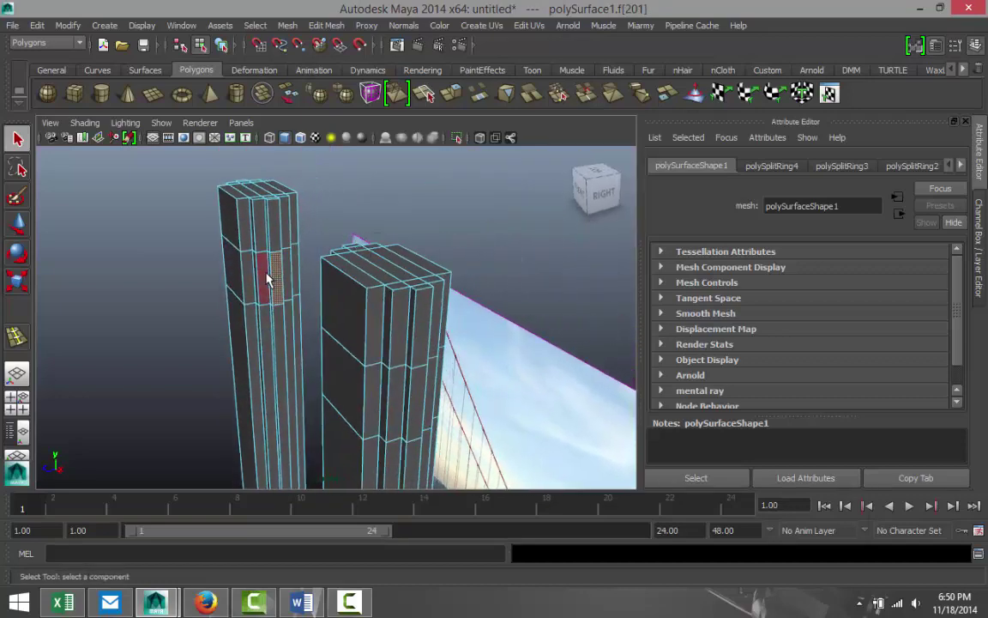
{"action": "left_click", "coordinate": [236, 276]}
{"action": "key", "text": "f"}
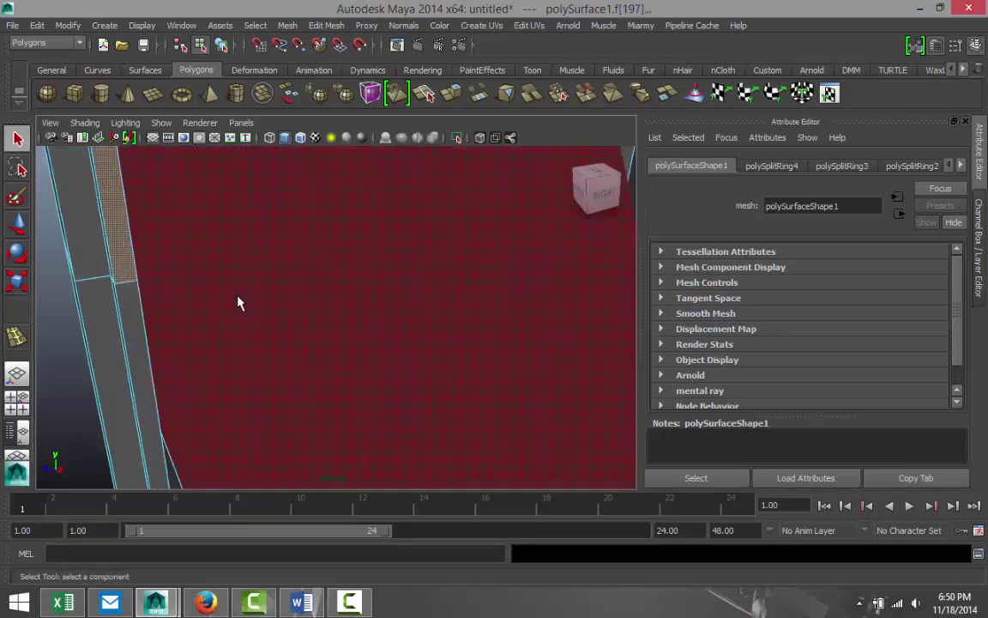
{"action": "scroll", "coordinate": [237, 296], "scroll_direction": "down", "scroll_amount": 4}
{"action": "left_click_drag", "start_coordinate": [176, 279], "coordinate": [216, 289], "text": "alt"}
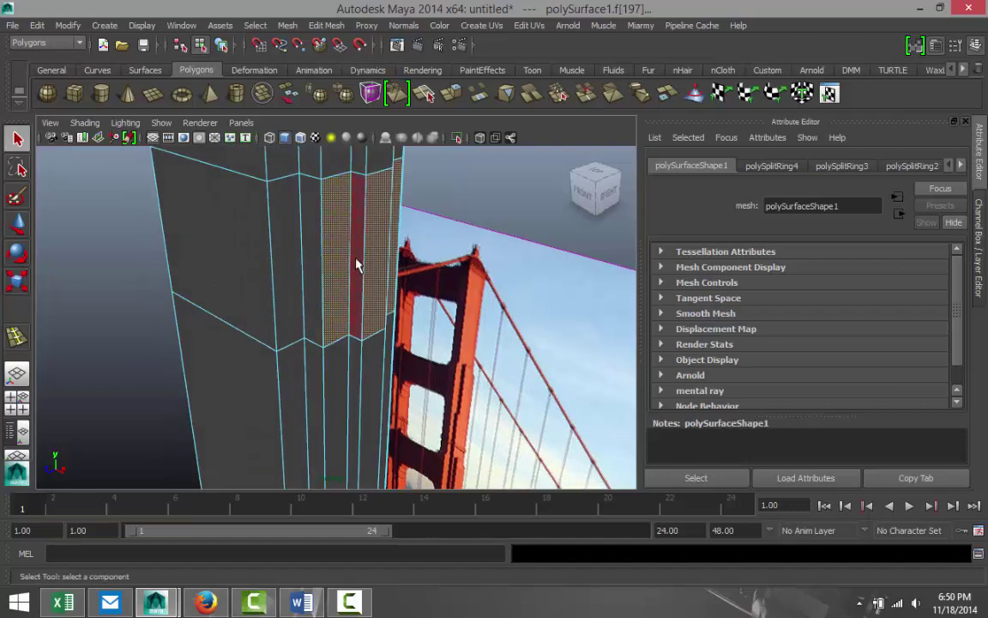
{"action": "left_click_drag", "start_coordinate": [403, 273], "coordinate": [321, 284], "text": "alt"}
{"action": "middle_click_drag", "start_coordinate": [259, 290], "coordinate": [365, 291], "text": "alt"}
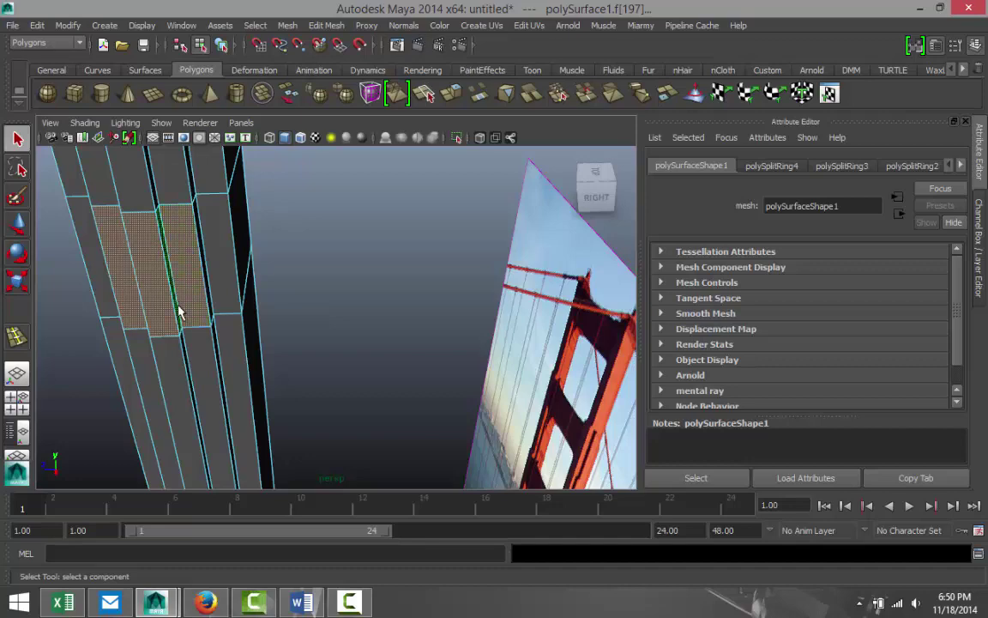
{"action": "left_click_drag", "start_coordinate": [266, 324], "coordinate": [342, 271], "text": "alt"}
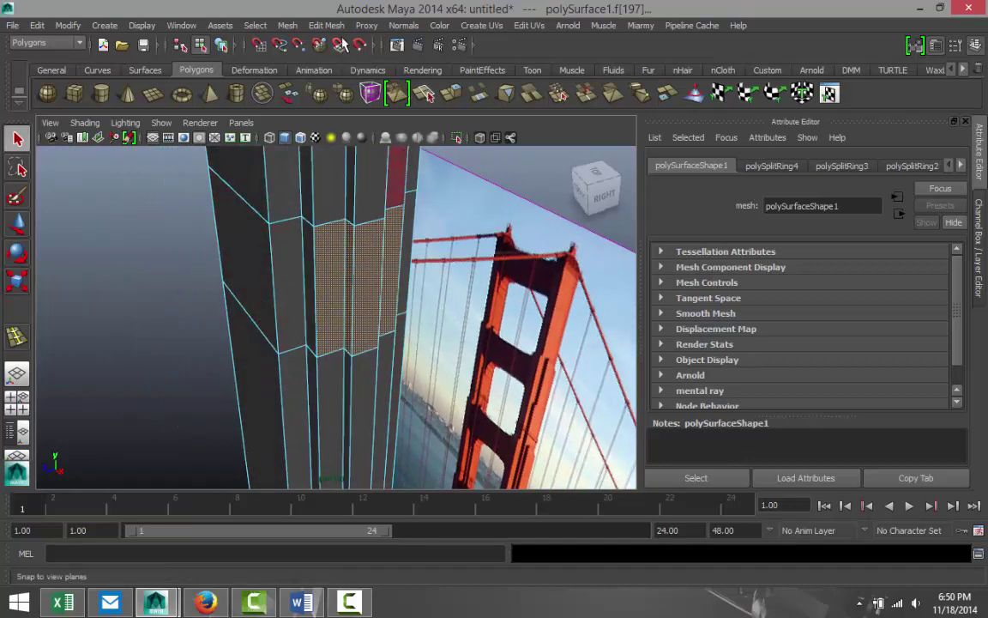
- Try to extrude the selected inner faces of the left leg towards the other leg
{"action": "left_click", "coordinate": [327, 25]}
{"action": "left_click", "coordinate": [343, 81]}
{"action": "scroll", "coordinate": [322, 258], "scroll_direction": "down", "scroll_amount": 5}
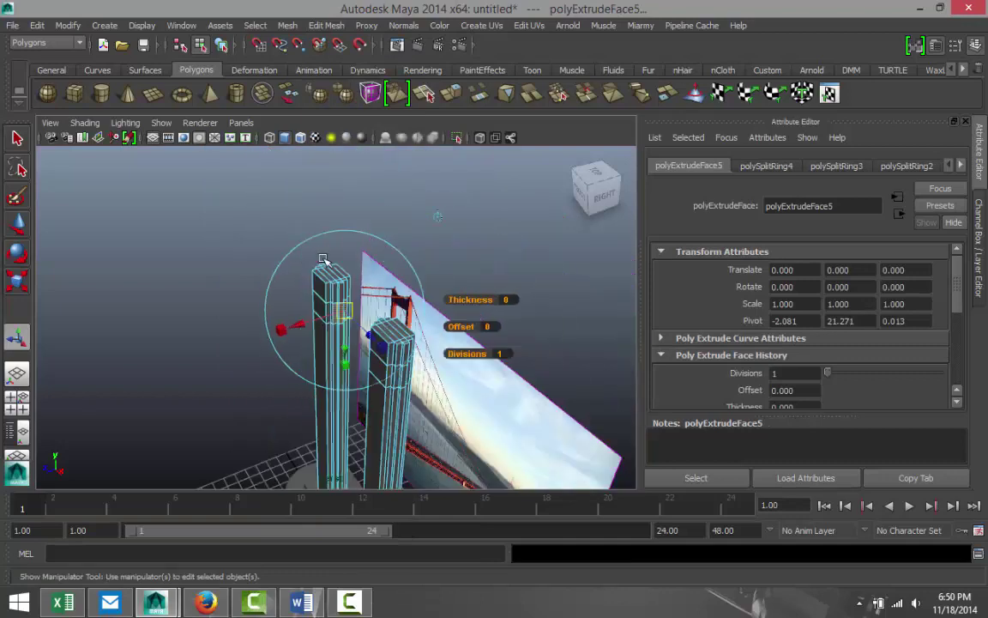
{"action": "left_click_drag", "start_coordinate": [256, 314], "coordinate": [351, 312], "text": "alt"}
{"action": "key", "text": "ctrl+z"}
{"action": "scroll", "coordinate": [351, 312], "scroll_direction": "up", "scroll_amount": 5}
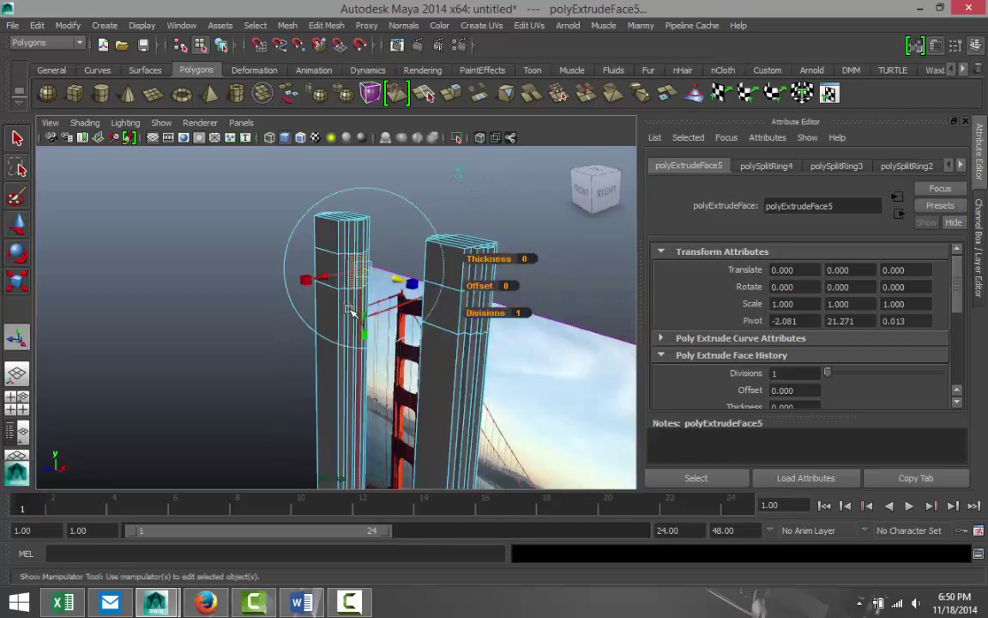
{"action": "middle_click_drag", "start_coordinate": [420, 298], "coordinate": [350, 370], "text": "alt"}
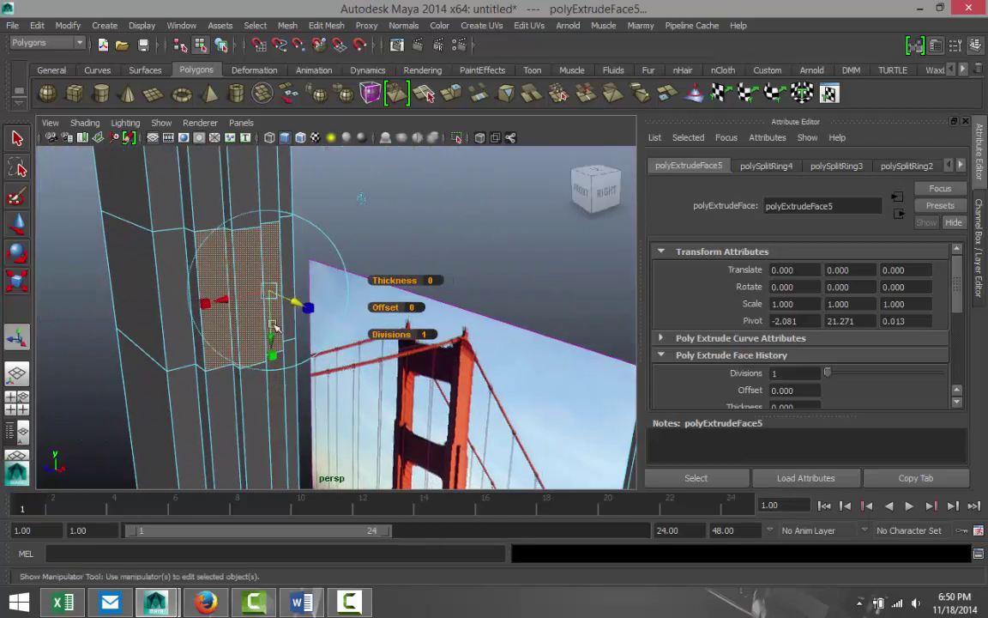
- Reselect the left leg's inner faces between the edge loops and extrude them into the right leg, to about 2.68 in X, as the upper crossbeam
{"action": "left_click", "coordinate": [221, 266]}
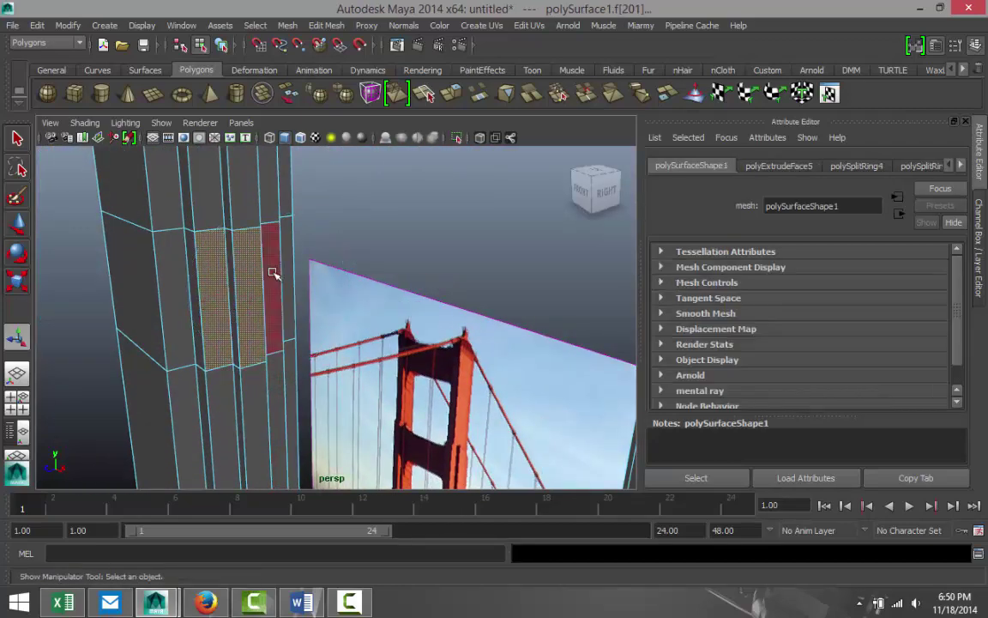
{"action": "left_click", "coordinate": [273, 273], "text": "shift"}
{"action": "left_click_drag", "start_coordinate": [271, 354], "coordinate": [306, 353], "text": "alt"}
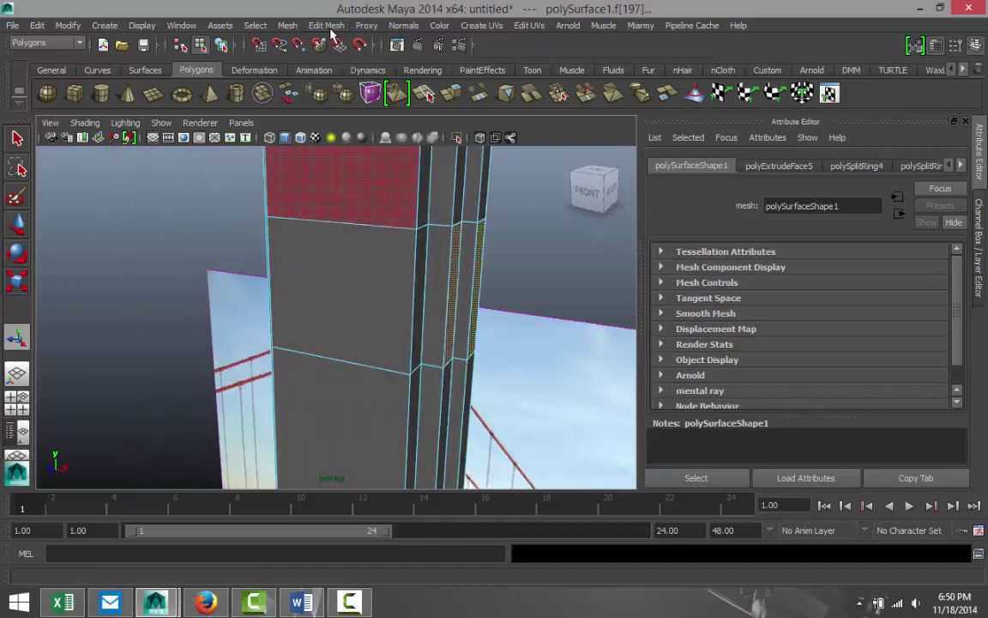
{"action": "left_click", "coordinate": [327, 25]}
{"action": "left_click", "coordinate": [386, 80]}
{"action": "scroll", "coordinate": [429, 284], "scroll_direction": "down", "scroll_amount": 4}
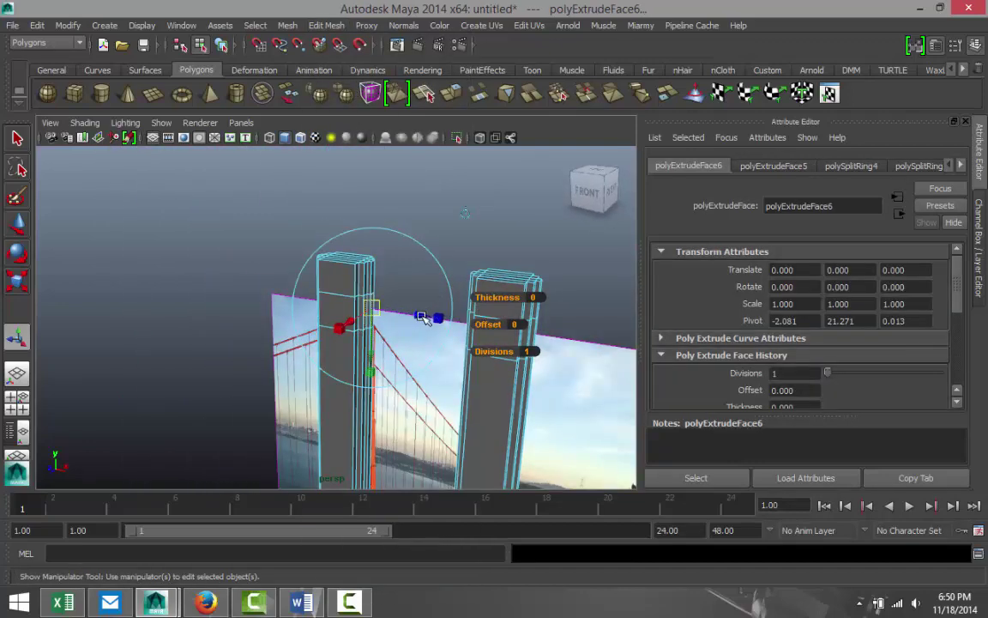
{"action": "left_click_drag", "start_coordinate": [422, 316], "coordinate": [531, 360]}
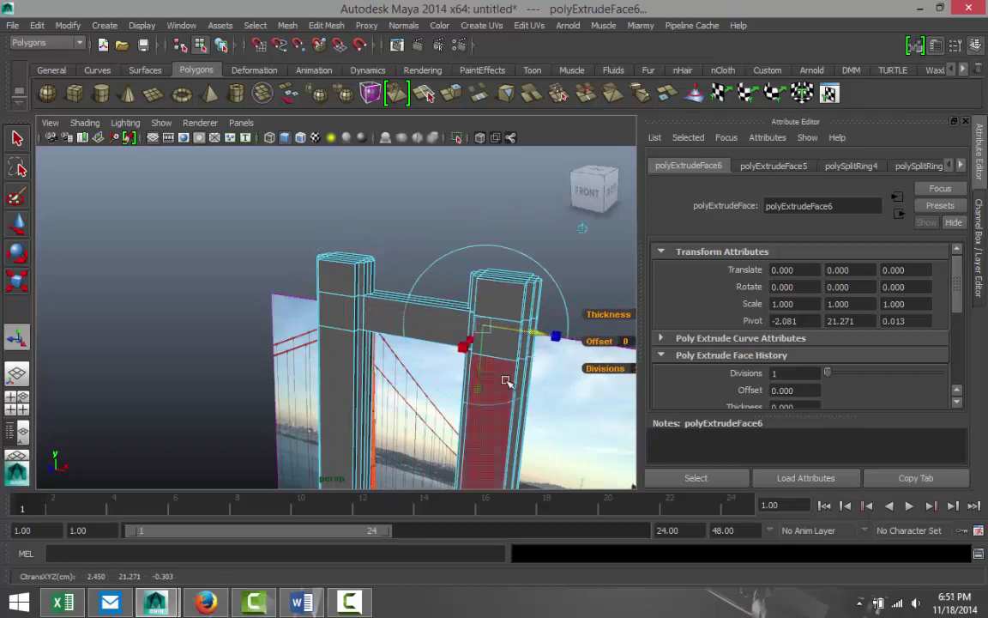
{"action": "scroll", "coordinate": [506, 380], "scroll_direction": "up", "scroll_amount": 3}
{"action": "left_click_drag", "start_coordinate": [446, 367], "coordinate": [515, 378], "text": "alt"}
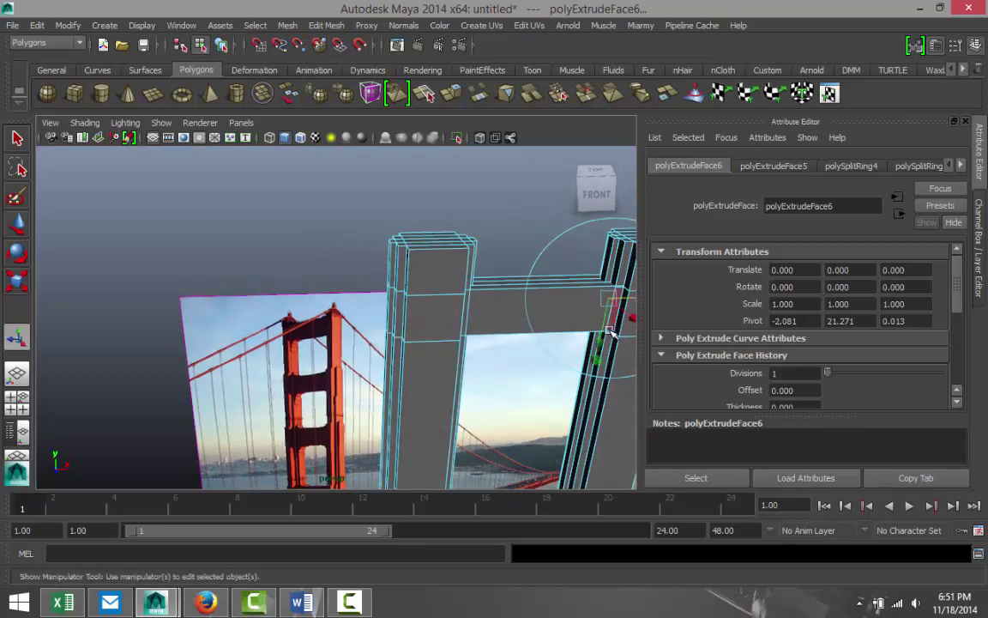
{"action": "left_click_drag", "start_coordinate": [577, 335], "coordinate": [486, 332], "text": "alt"}
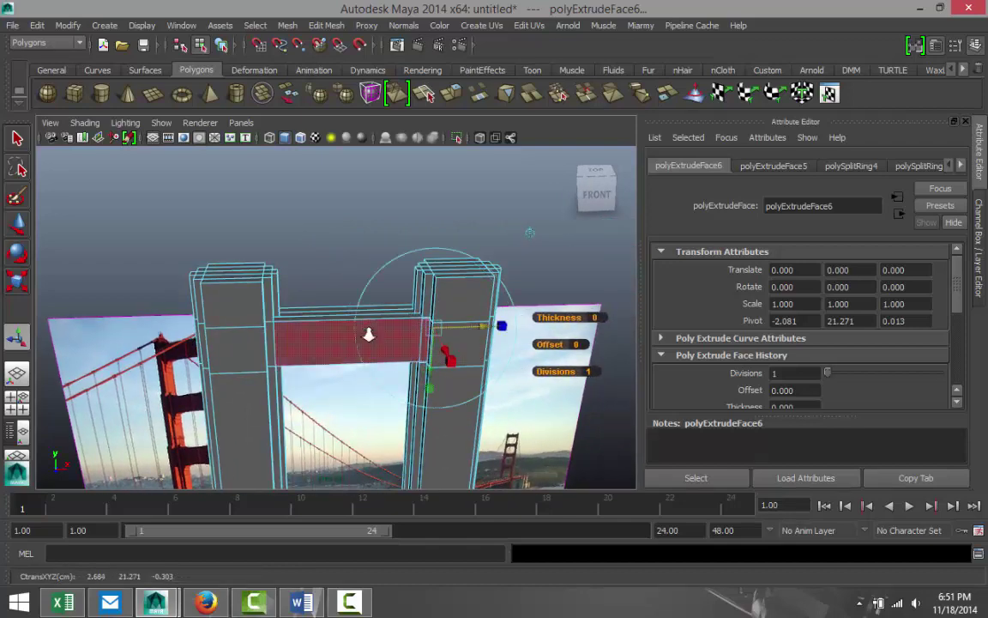
- Create a long, flat polygon cube beside the tower for the road deck
{"action": "scroll", "coordinate": [368, 335], "scroll_direction": "down", "scroll_amount": 5}
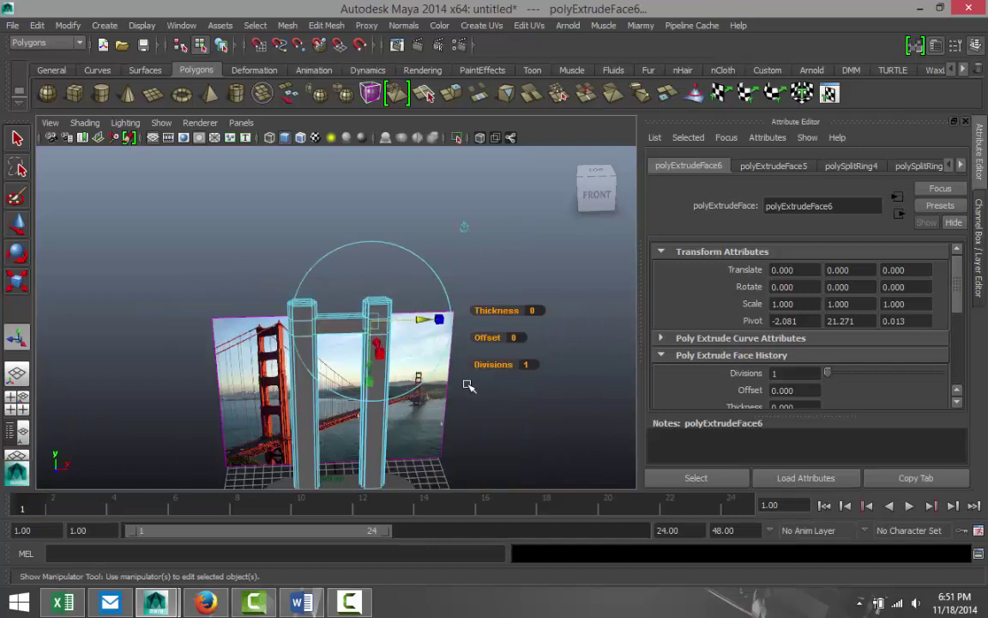
{"action": "left_click_drag", "start_coordinate": [468, 386], "coordinate": [381, 358], "text": "alt"}
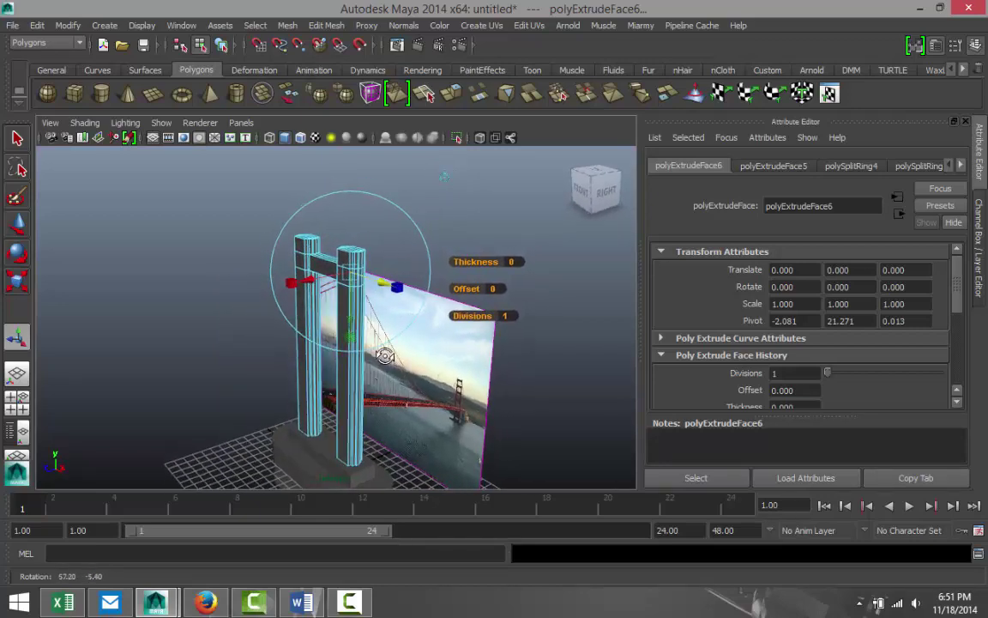
{"action": "left_click", "coordinate": [74, 91]}
{"action": "left_click_drag", "start_coordinate": [170, 359], "coordinate": [266, 352]}
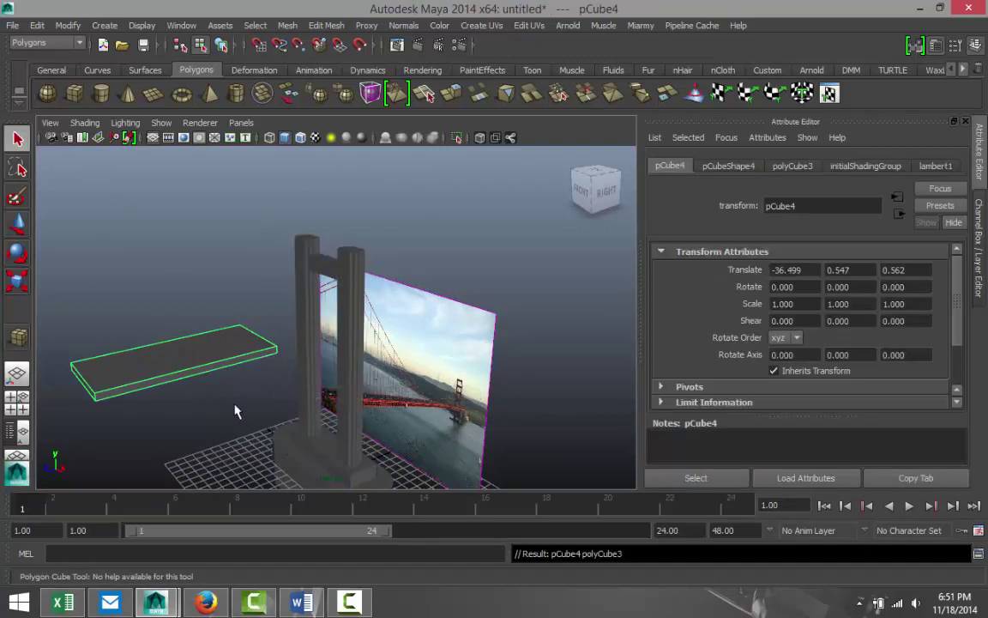
- Move the flat slab between the tower legs, to about -1.733 in X and 8.916 in Y
{"action": "key", "text": "w"}
{"action": "left_click_drag", "start_coordinate": [200, 378], "coordinate": [342, 532]}
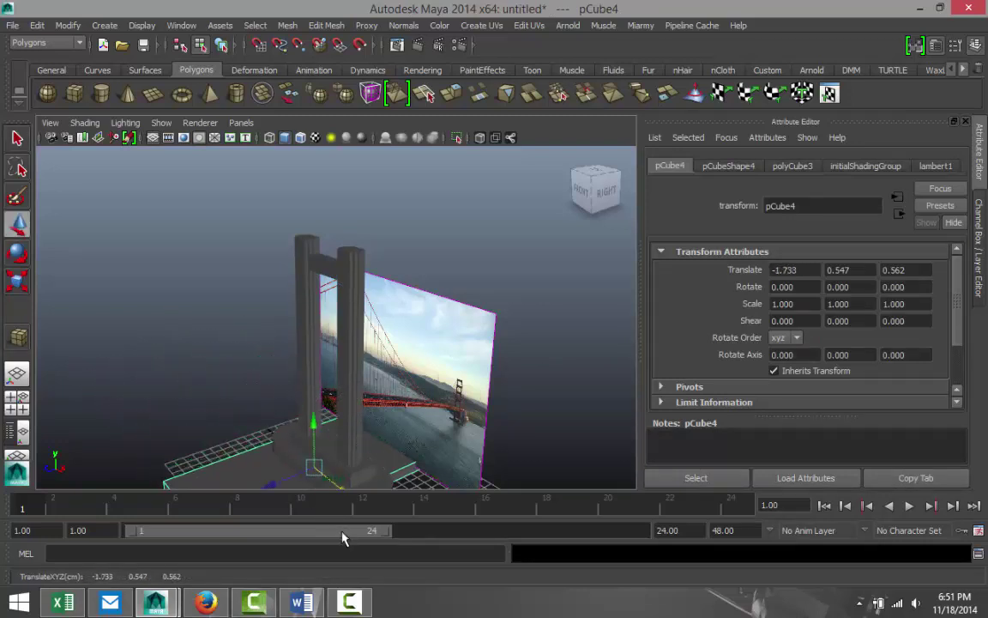
{"action": "left_click_drag", "start_coordinate": [315, 418], "coordinate": [323, 350]}
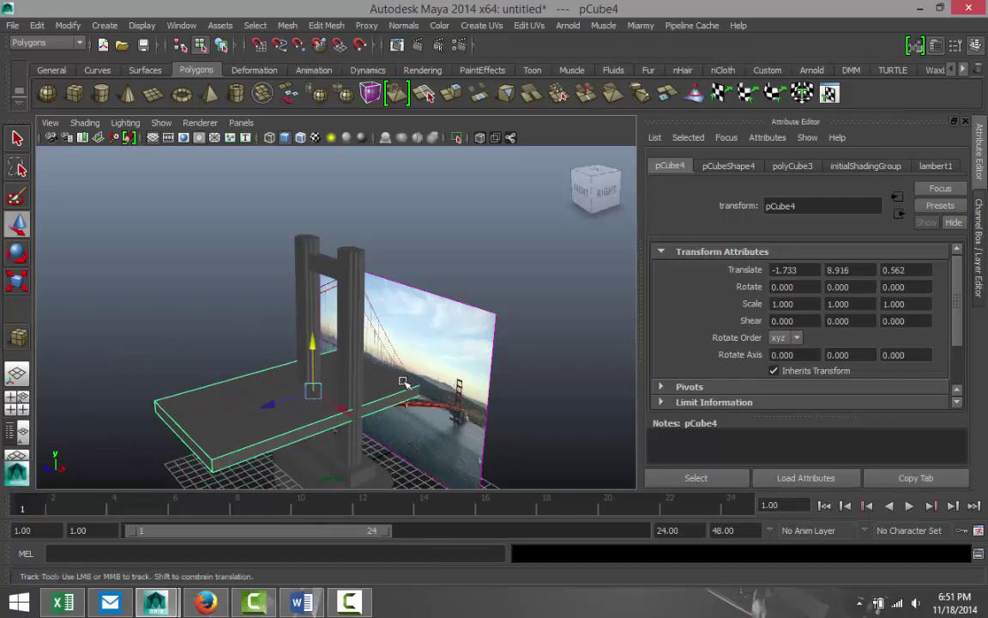
- Compare the deck height with the far tower in the reference photo and raise the slab to about 12.814 in Y
{"action": "left_click_drag", "start_coordinate": [366, 381], "coordinate": [268, 345], "text": "alt"}
{"action": "left_click_drag", "start_coordinate": [296, 380], "coordinate": [372, 361], "text": "alt"}
{"action": "scroll", "coordinate": [394, 395], "scroll_direction": "up", "scroll_amount": 5}
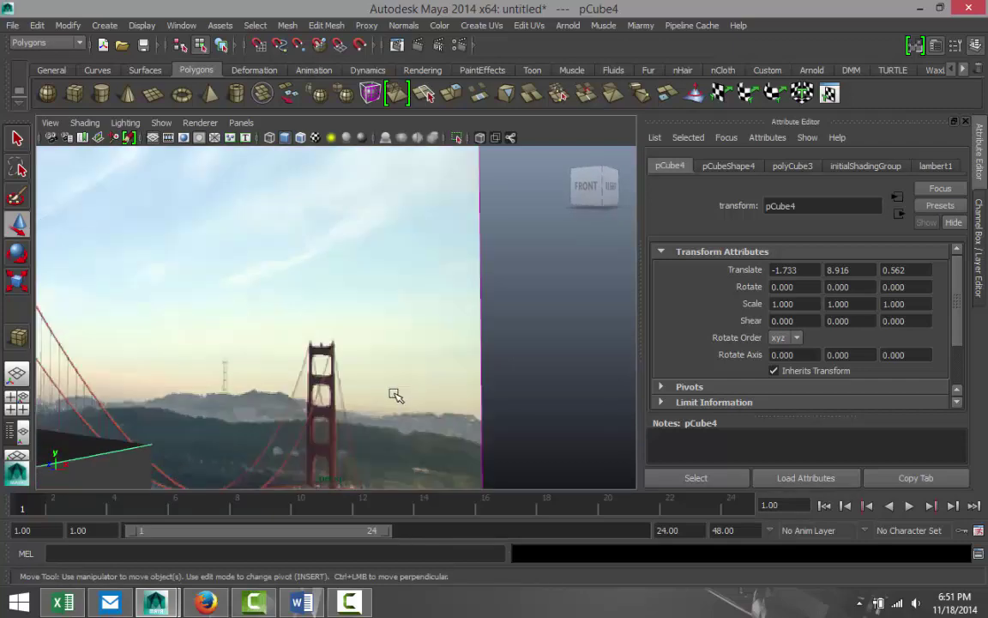
{"action": "middle_click_drag", "start_coordinate": [392, 407], "coordinate": [376, 258], "text": "alt"}
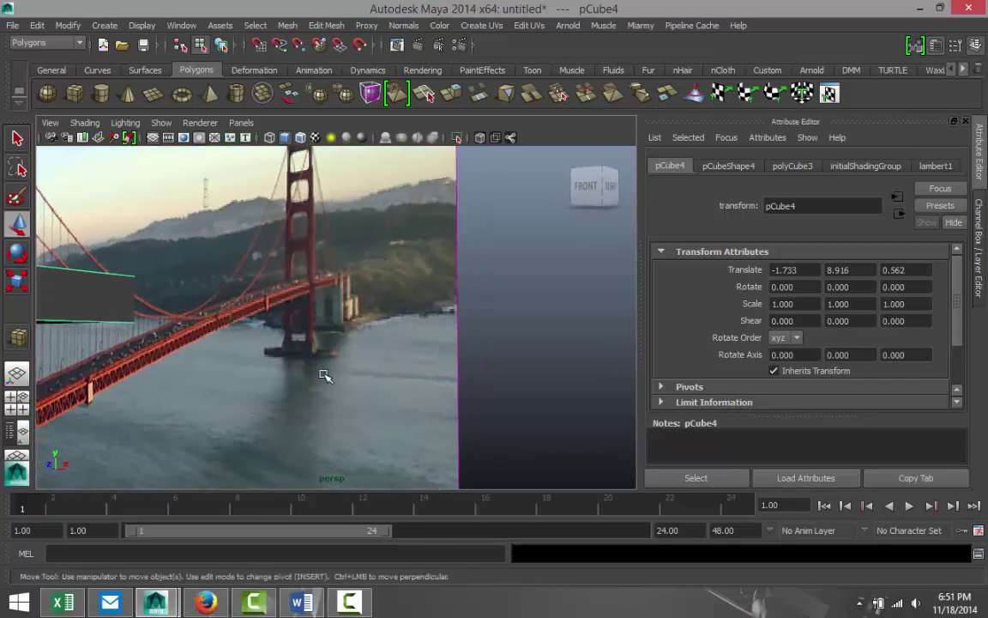
{"action": "scroll", "coordinate": [324, 375], "scroll_direction": "down", "scroll_amount": 5}
{"action": "scroll", "coordinate": [318, 371], "scroll_direction": "up", "scroll_amount": 8}
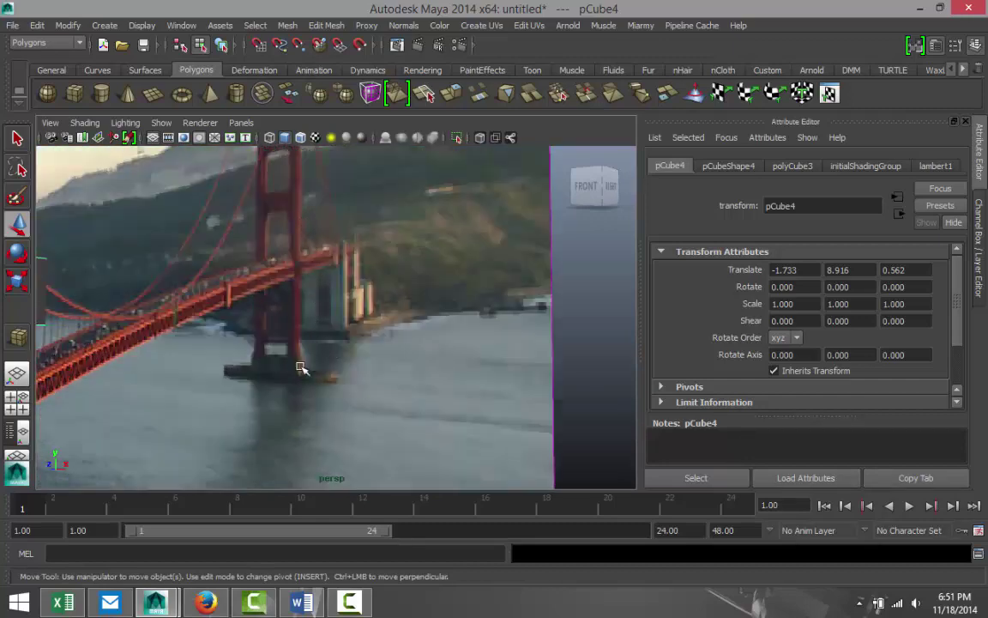
{"action": "scroll", "coordinate": [287, 308], "scroll_direction": "down", "scroll_amount": 5}
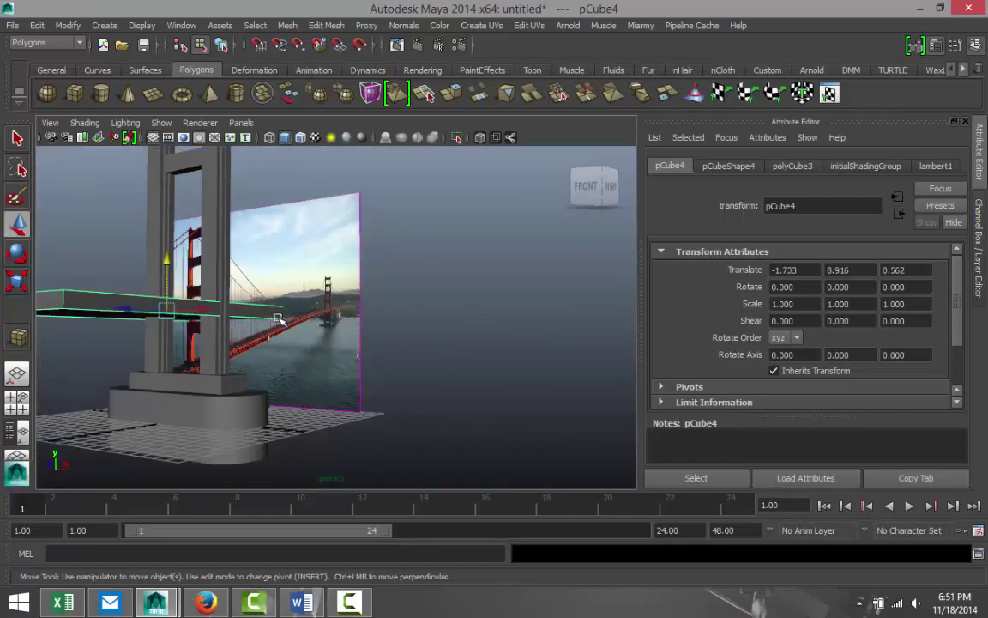
{"action": "left_click_drag", "start_coordinate": [347, 358], "coordinate": [162, 223], "text": "alt"}
{"action": "scroll", "coordinate": [287, 337], "scroll_direction": "down", "scroll_amount": 3}
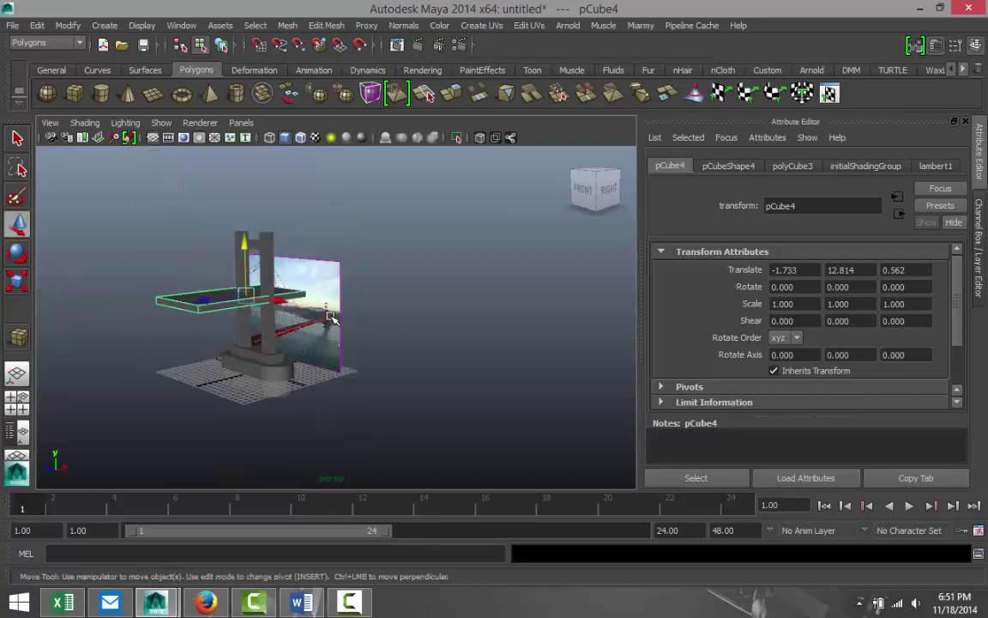
- Examine the raised slab against the road deck and base of the far tower in the reference photo
{"action": "mouse_move", "coordinate": [320, 329]}
{"action": "middle_mouse_down", "text": "alt"}
{"action": "mouse_move", "coordinate": [315, 362]}
{"action": "mouse_move", "coordinate": [313, 347]}
{"action": "middle_mouse_up", "text": "alt"}
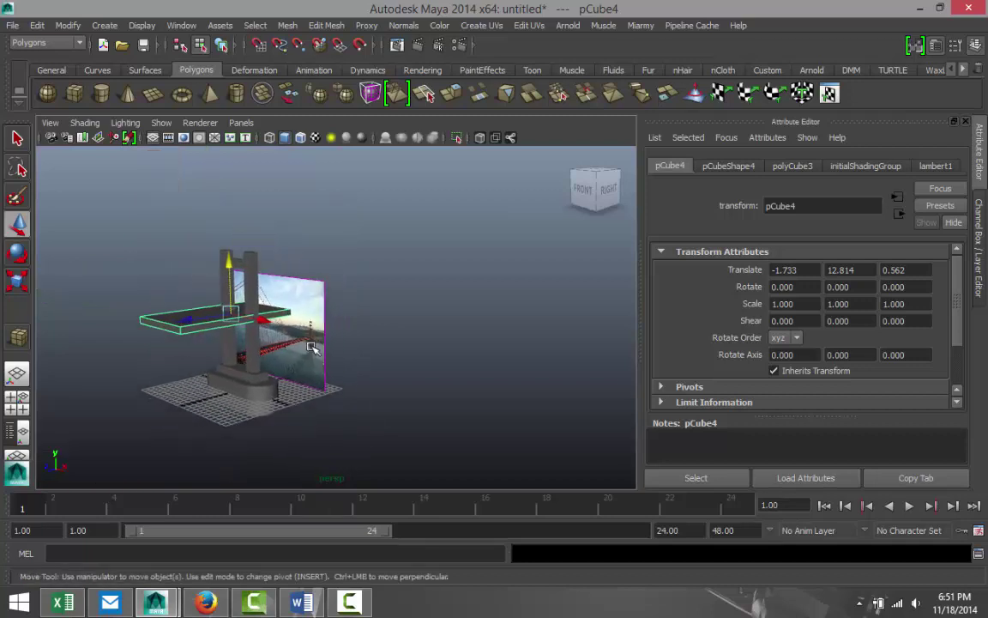
{"action": "scroll", "coordinate": [308, 348], "scroll_direction": "up", "scroll_amount": 5}
{"action": "left_click_drag", "start_coordinate": [222, 371], "coordinate": [345, 350], "text": "alt"}
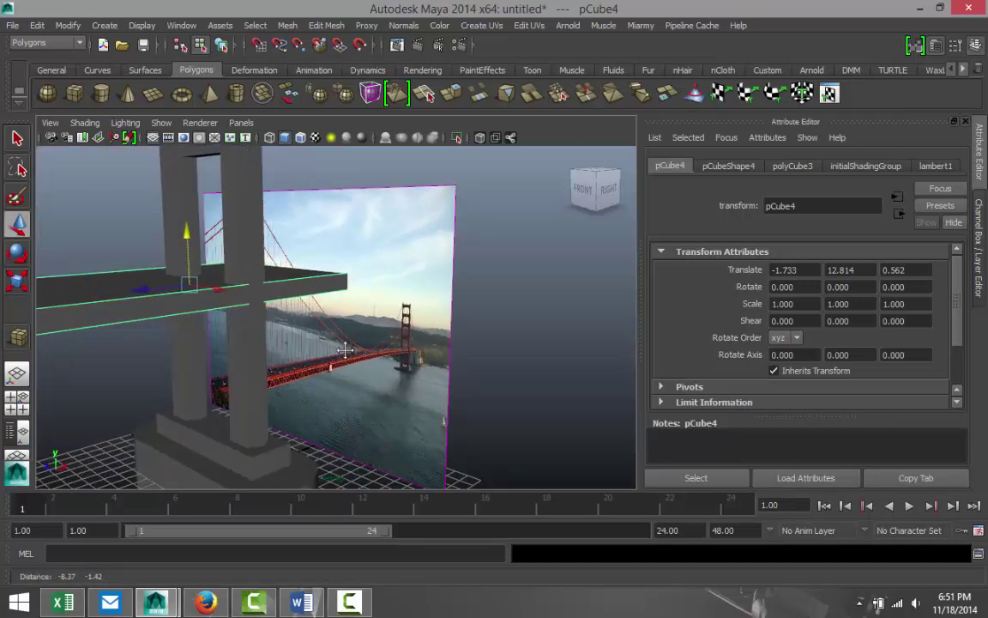
{"action": "left_click_drag", "start_coordinate": [330, 403], "coordinate": [291, 379], "text": "alt"}
{"action": "scroll", "coordinate": [345, 360], "scroll_direction": "up", "scroll_amount": 5}
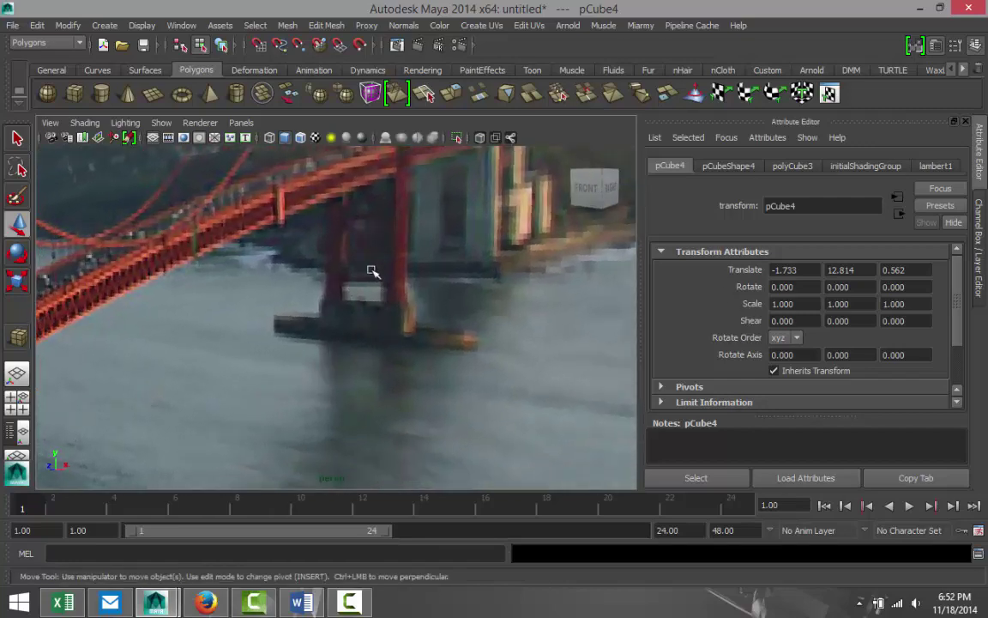
{"action": "scroll", "coordinate": [344, 344], "scroll_direction": "down", "scroll_amount": 5}
{"action": "left_click_drag", "start_coordinate": [342, 346], "coordinate": [317, 361], "text": "alt"}
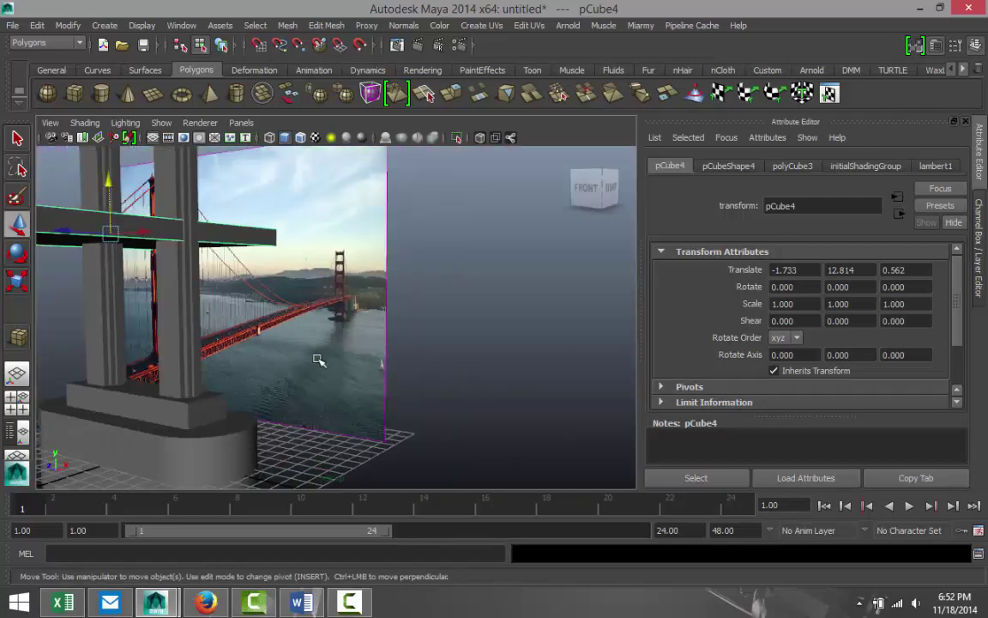
- Create a tall, thin polygon cube on the grid beside the tower, about 1.07 wide, 8.77 high and 1.12 deep
{"action": "left_click_drag", "start_coordinate": [227, 396], "coordinate": [363, 383], "text": "alt"}
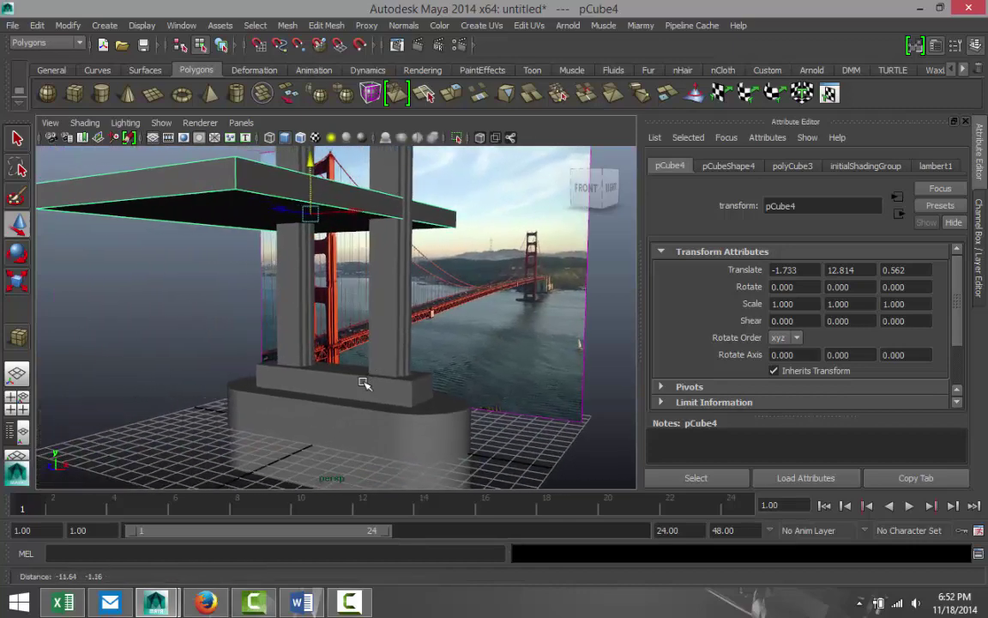
{"action": "left_click", "coordinate": [74, 92]}
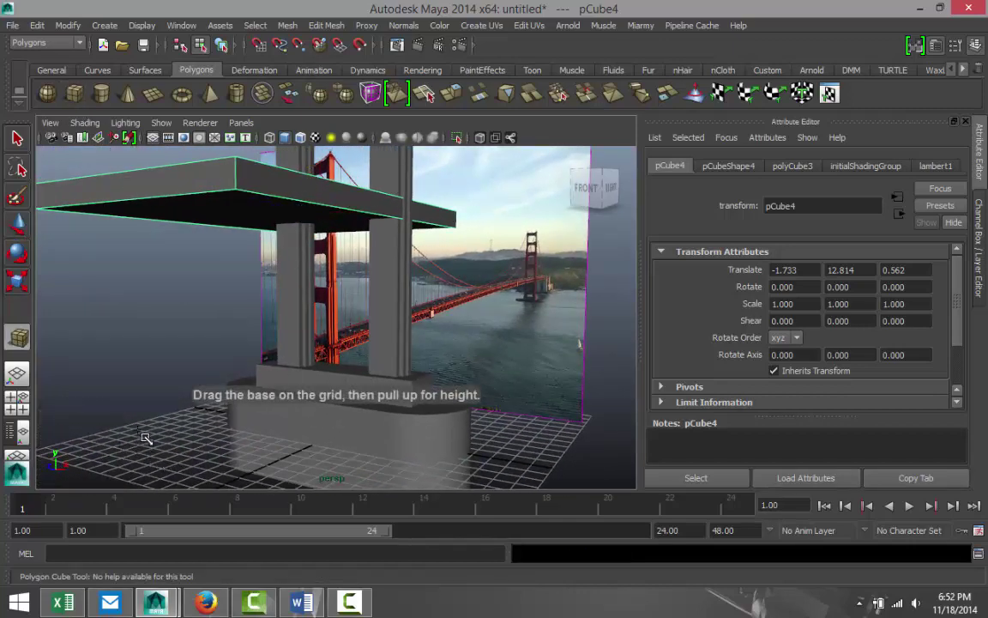
{"action": "left_click_drag", "start_coordinate": [145, 439], "coordinate": [215, 339], "text": "alt"}
- Set the new cube's width, height and depth to 1
{"action": "left_click", "coordinate": [793, 166]}
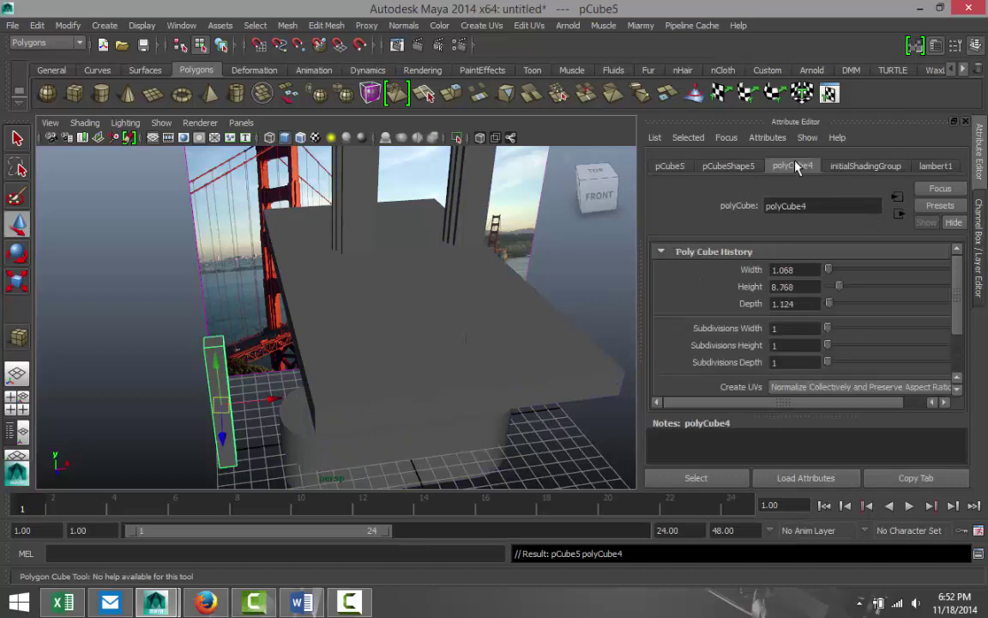
{"action": "left_click", "coordinate": [808, 270]}
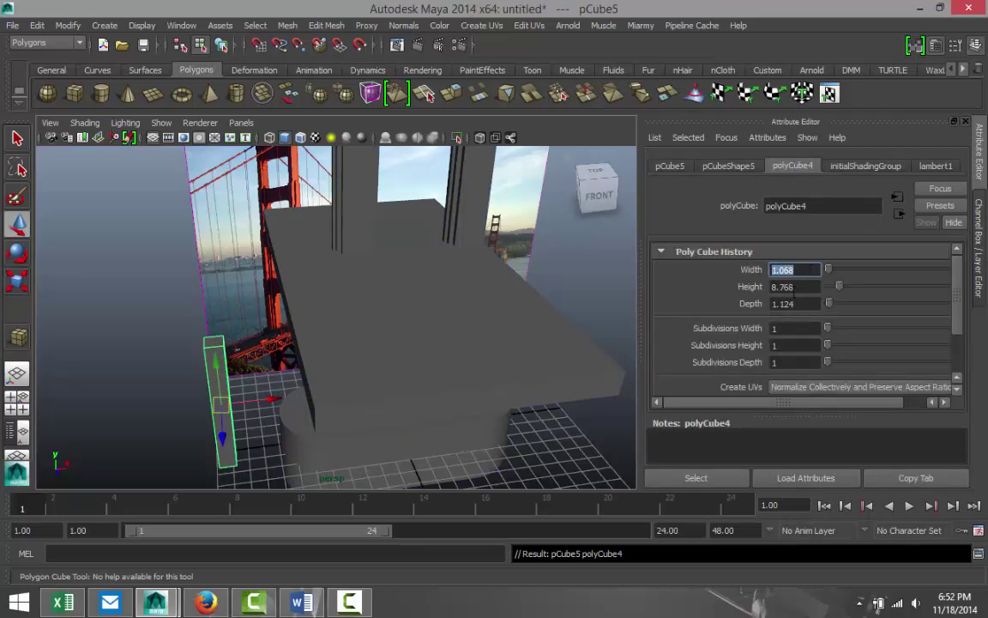
{"action": "type", "text": "1"}
{"action": "key", "text": "Tab"}
{"action": "type", "text": "1"}
{"action": "key", "text": "Tab"}
{"action": "type", "text": "1"}
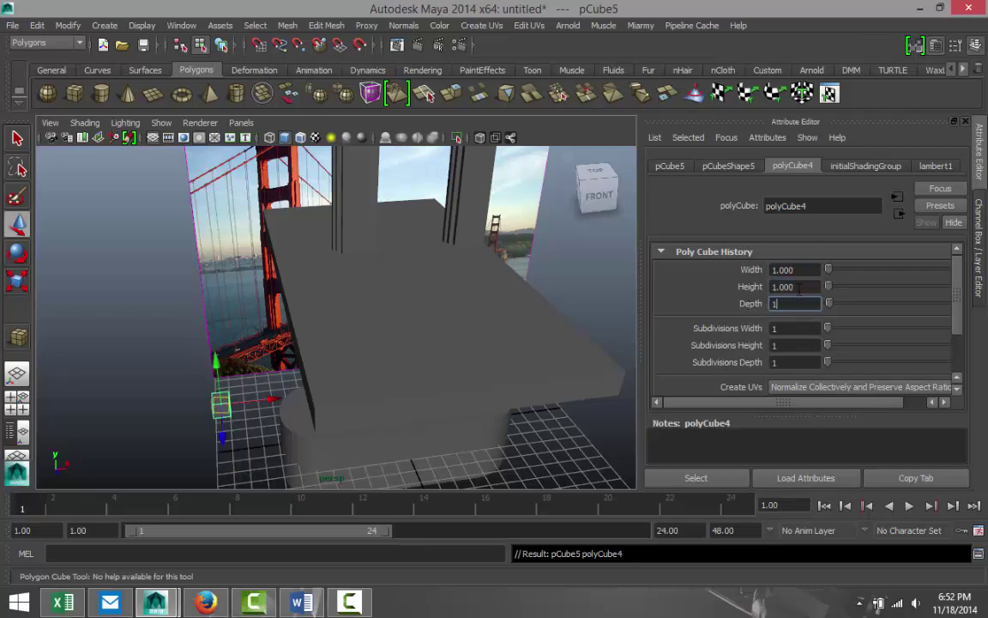
{"action": "key", "text": "Return"}
- Reselect the small cube as an object and stretch it vertically to a Y scale of about 12.945
{"action": "left_click", "coordinate": [247, 434]}
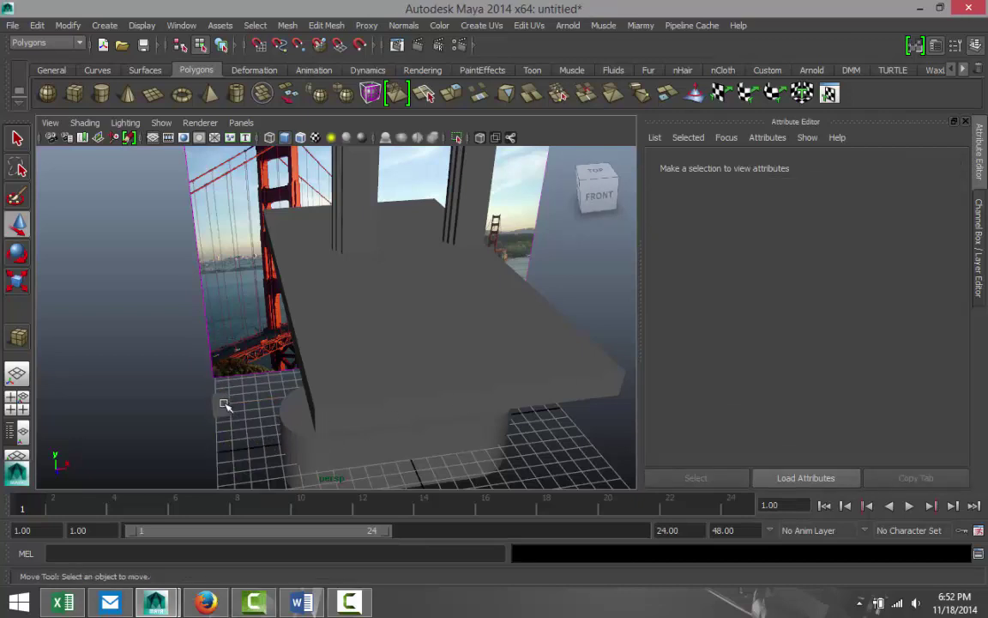
{"action": "mouse_move", "coordinate": [221, 403]}
{"action": "right_mouse_down"}
{"action": "mouse_move", "coordinate": [228, 396]}
{"action": "mouse_move", "coordinate": [219, 405]}
{"action": "right_mouse_up"}
{"action": "left_click", "coordinate": [220, 404]}
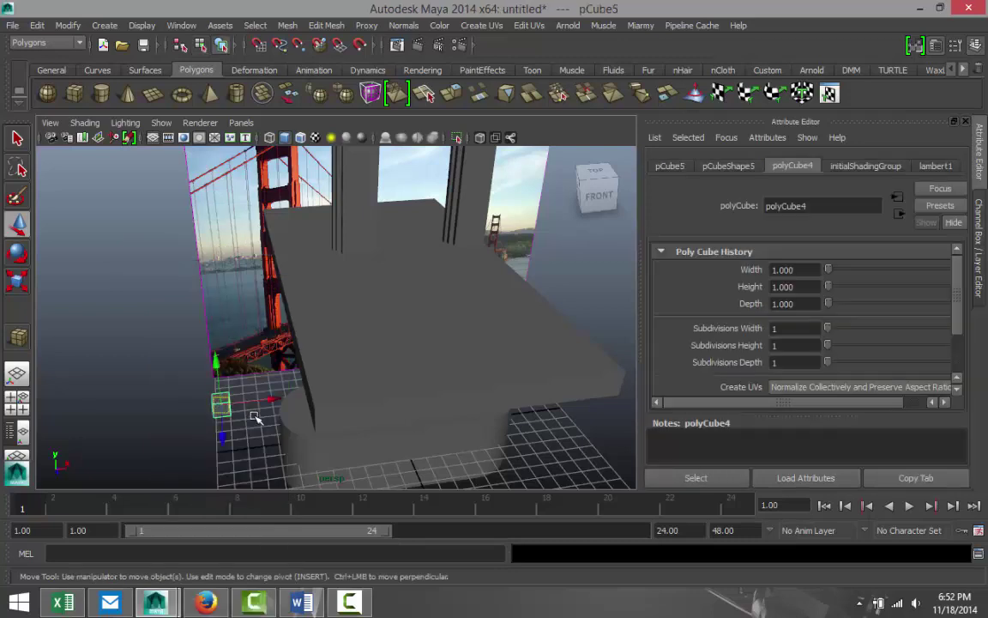
{"action": "key", "text": "r"}
{"action": "left_click_drag", "start_coordinate": [214, 349], "coordinate": [207, 236]}
{"action": "left_click_drag", "start_coordinate": [216, 344], "coordinate": [210, 226]}
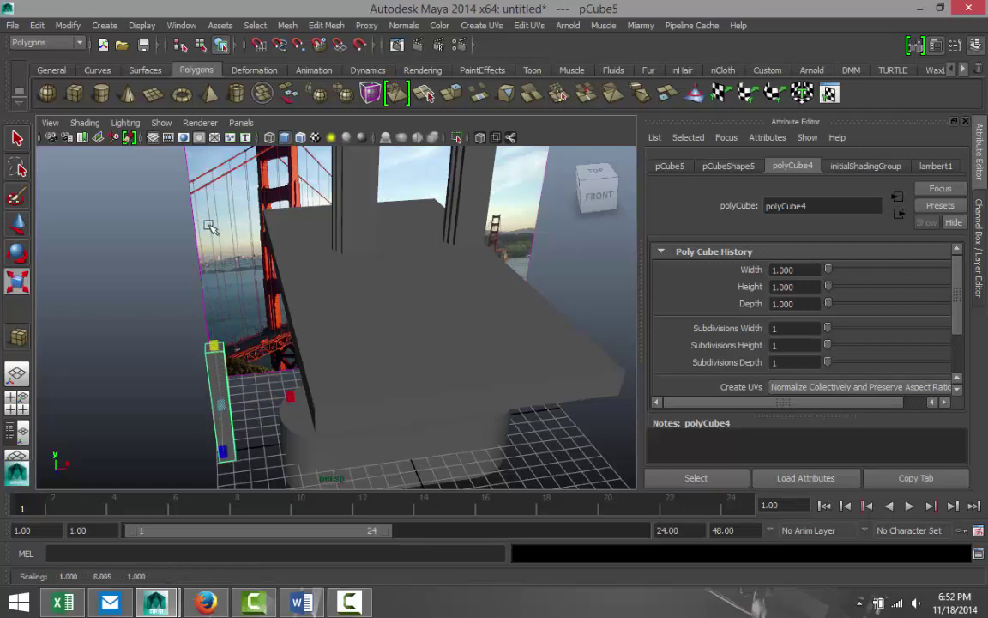
{"action": "left_click_drag", "start_coordinate": [216, 344], "coordinate": [211, 300]}
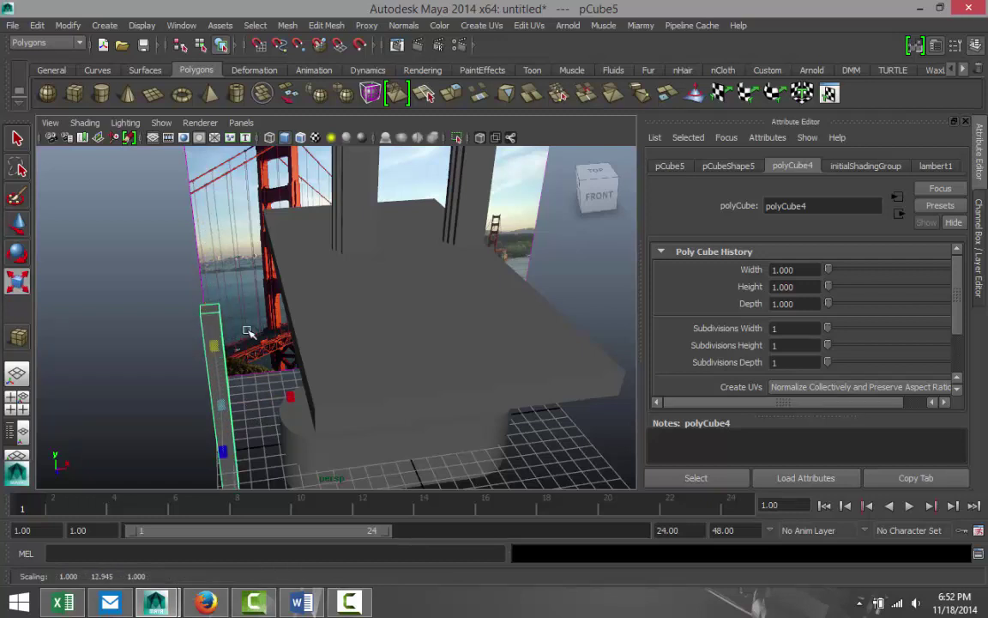
- Examine the legs and bracing below the road deck of the far tower in the reference photo
{"action": "scroll", "coordinate": [251, 343], "scroll_direction": "down", "scroll_amount": 6}
{"action": "left_click_drag", "start_coordinate": [386, 391], "coordinate": [343, 372], "text": "alt"}
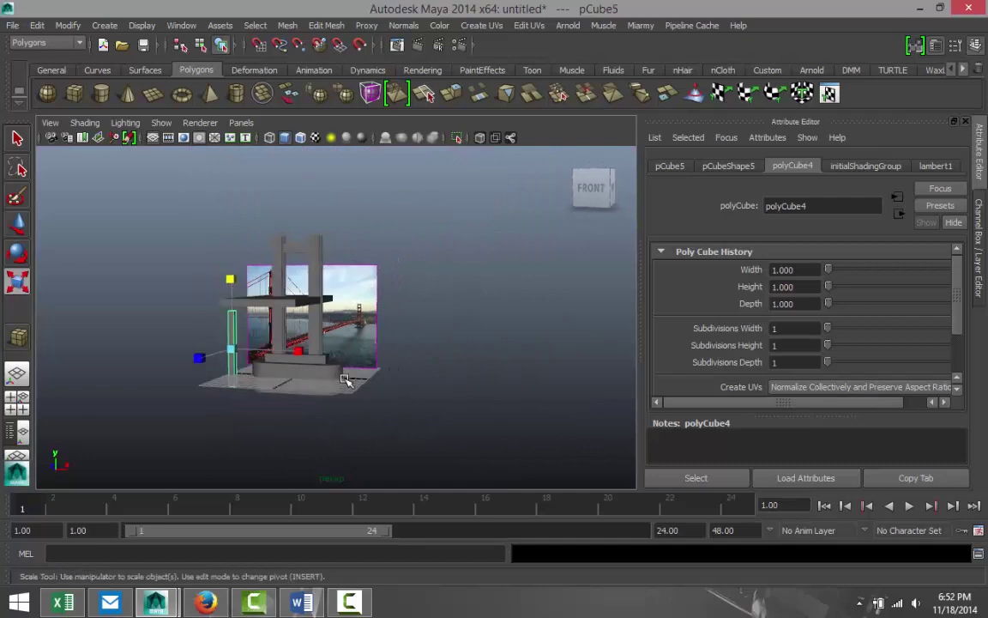
{"action": "scroll", "coordinate": [347, 375], "scroll_direction": "up", "scroll_amount": 10}
{"action": "scroll", "coordinate": [501, 410], "scroll_direction": "up", "scroll_amount": 5}
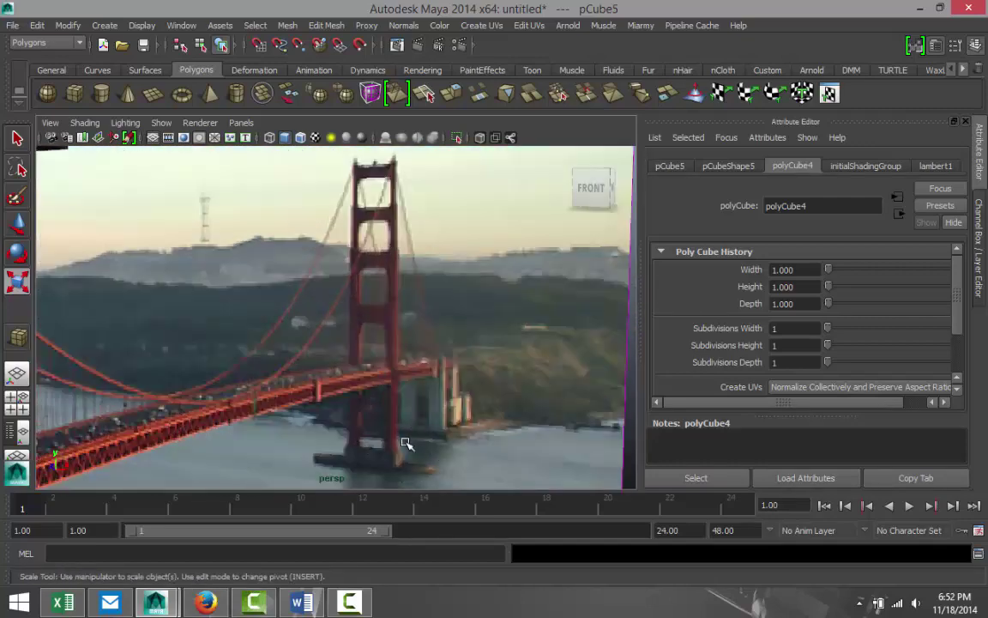
{"action": "scroll", "coordinate": [364, 440], "scroll_direction": "down", "scroll_amount": 12}
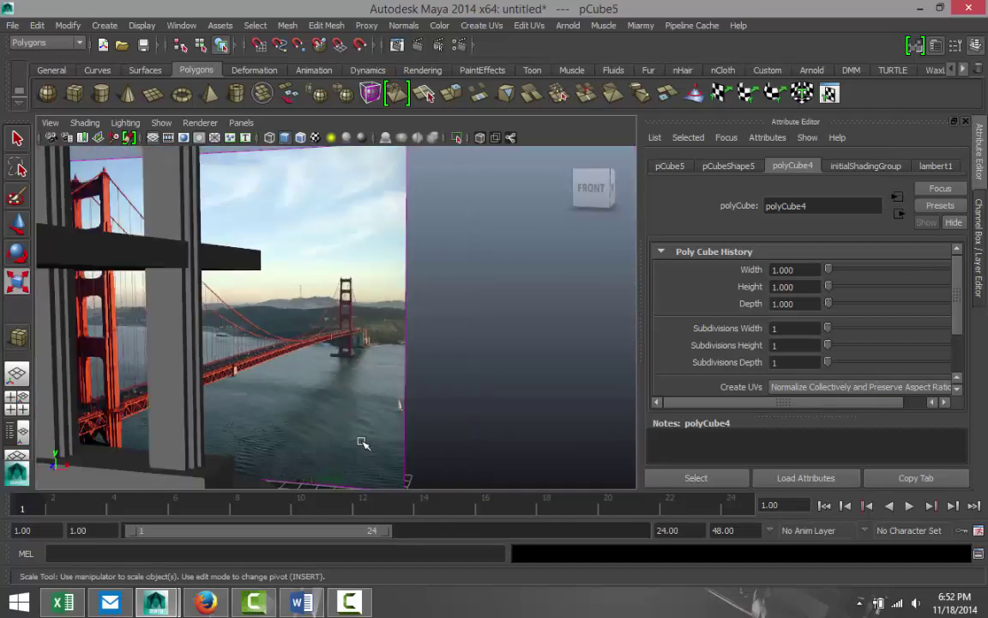
{"action": "middle_click_drag", "start_coordinate": [214, 436], "coordinate": [331, 435], "text": "alt"}
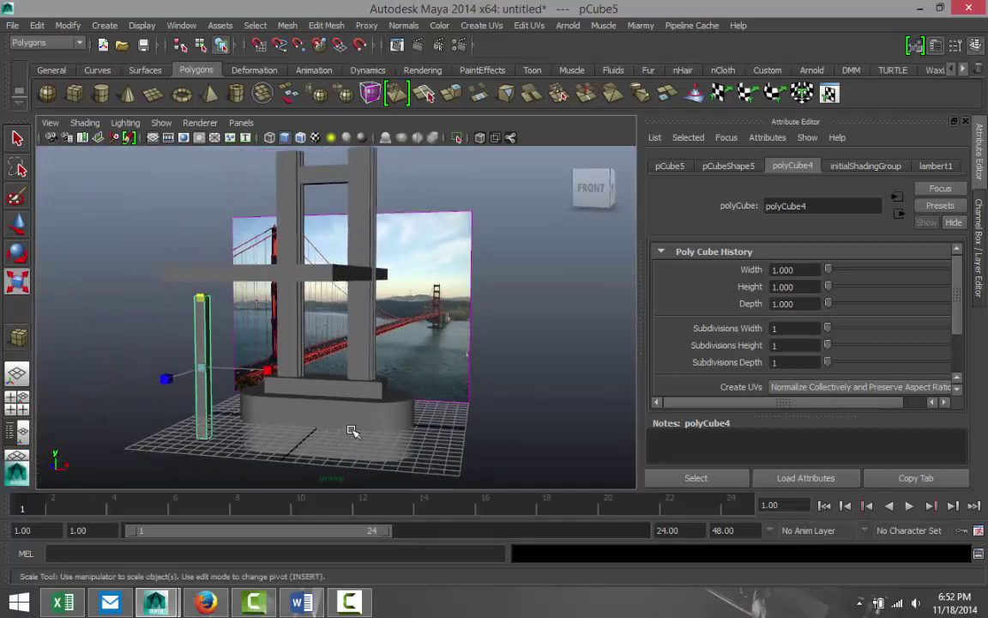
- Rotate the tall bar beside the tower to lie horizontally, with its Z rotation set to -90
{"action": "left_click", "coordinate": [149, 324]}
{"action": "left_click", "coordinate": [202, 341]}
{"action": "key", "text": "e"}
{"action": "key", "text": "r"}
{"action": "key", "text": "e"}
{"action": "left_click_drag", "start_coordinate": [241, 369], "coordinate": [251, 416]}
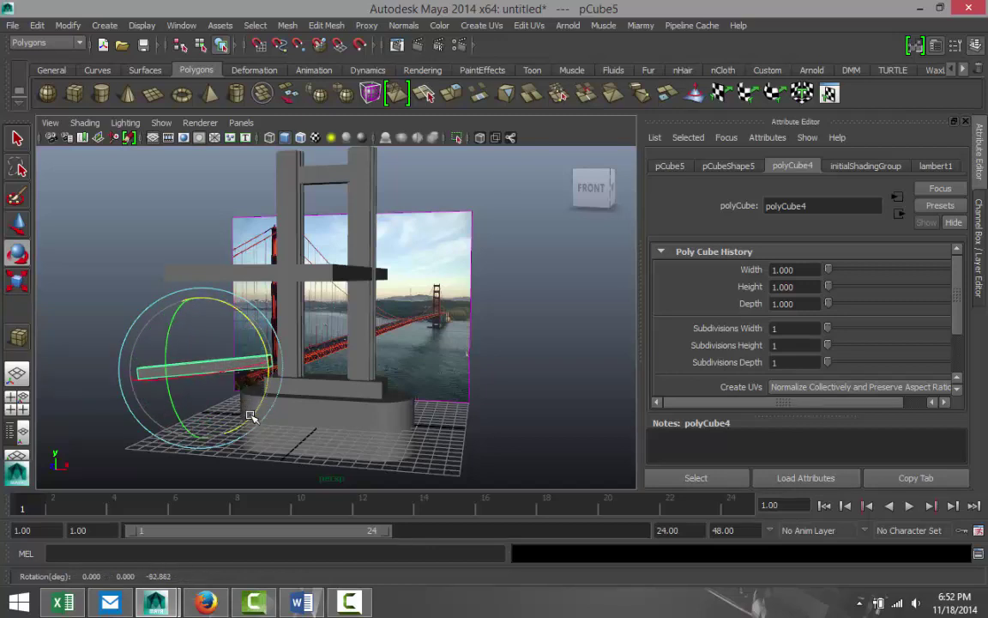
{"action": "left_click", "coordinate": [723, 167]}
{"action": "left_click", "coordinate": [673, 168]}
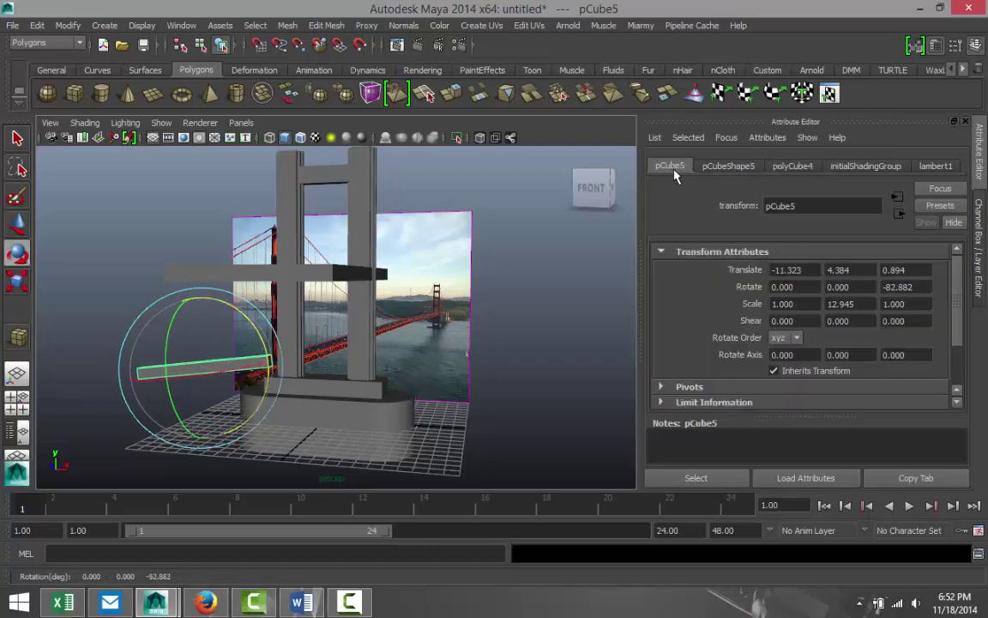
{"action": "left_click", "coordinate": [924, 289]}
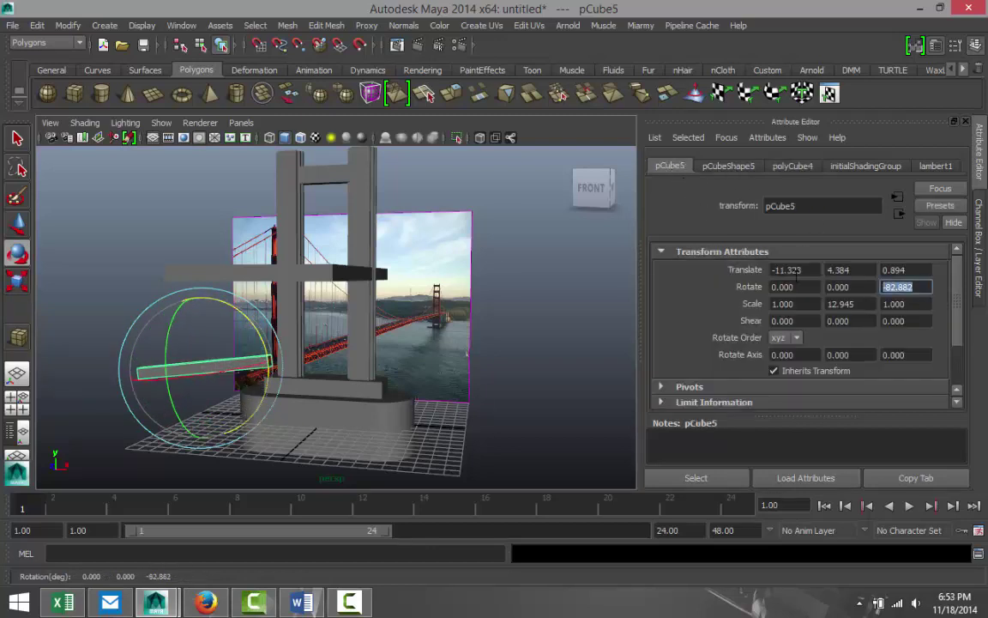
{"action": "key", "text": "Return"}
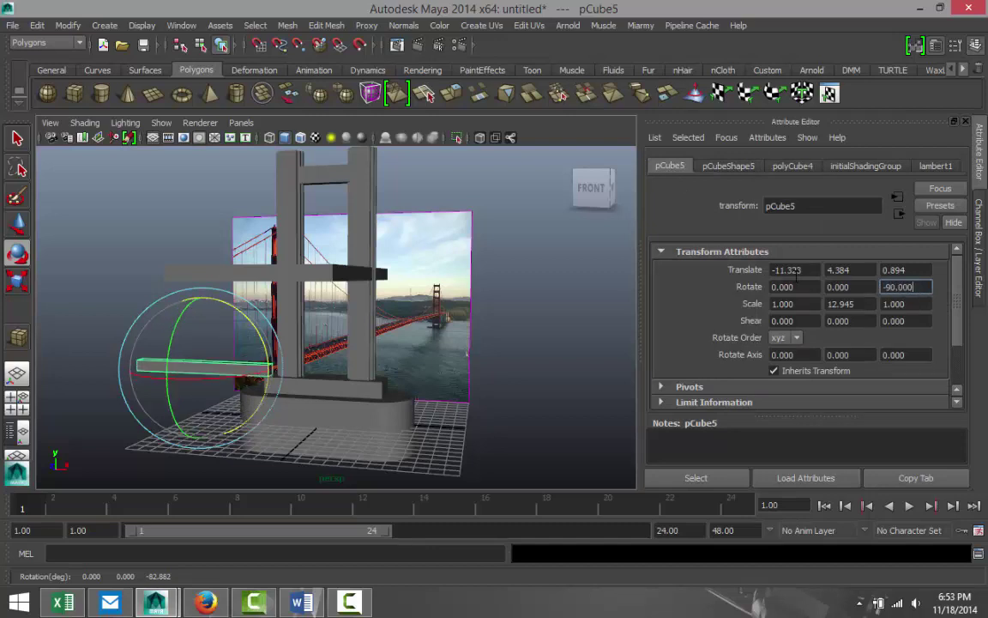
- Move the bar across the lower tower legs to about -0.222 in X and 6.506 in Y, and shrink it uniformly to about 0.531
{"action": "left_click_drag", "start_coordinate": [403, 375], "coordinate": [452, 390], "text": "alt"}
{"action": "key", "text": "w"}
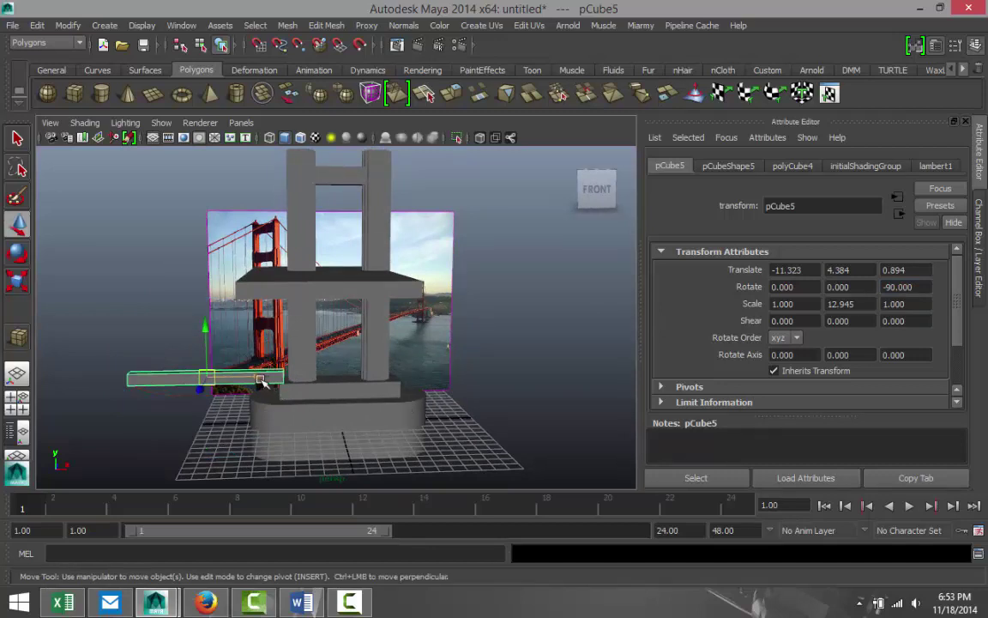
{"action": "left_click_drag", "start_coordinate": [257, 391], "coordinate": [390, 389]}
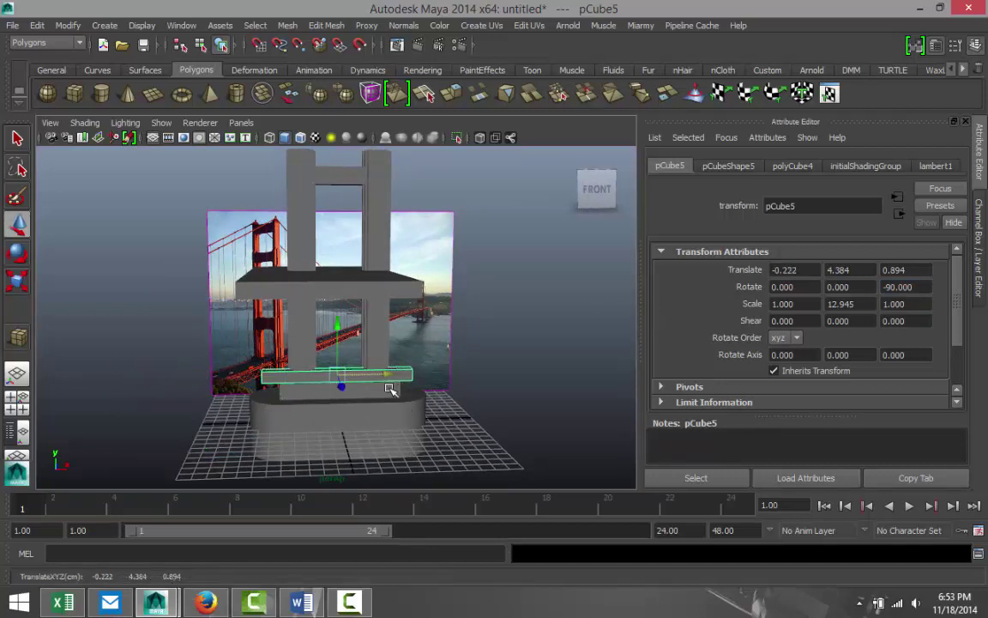
{"action": "left_click_drag", "start_coordinate": [342, 327], "coordinate": [335, 300]}
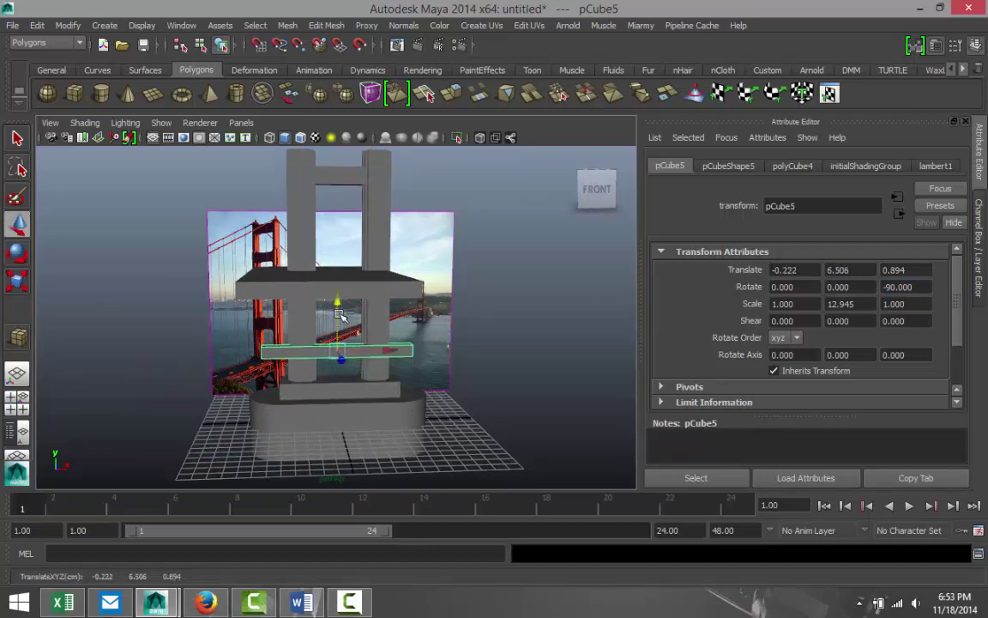
{"action": "key", "text": "r"}
{"action": "left_click_drag", "start_coordinate": [340, 351], "coordinate": [304, 359]}
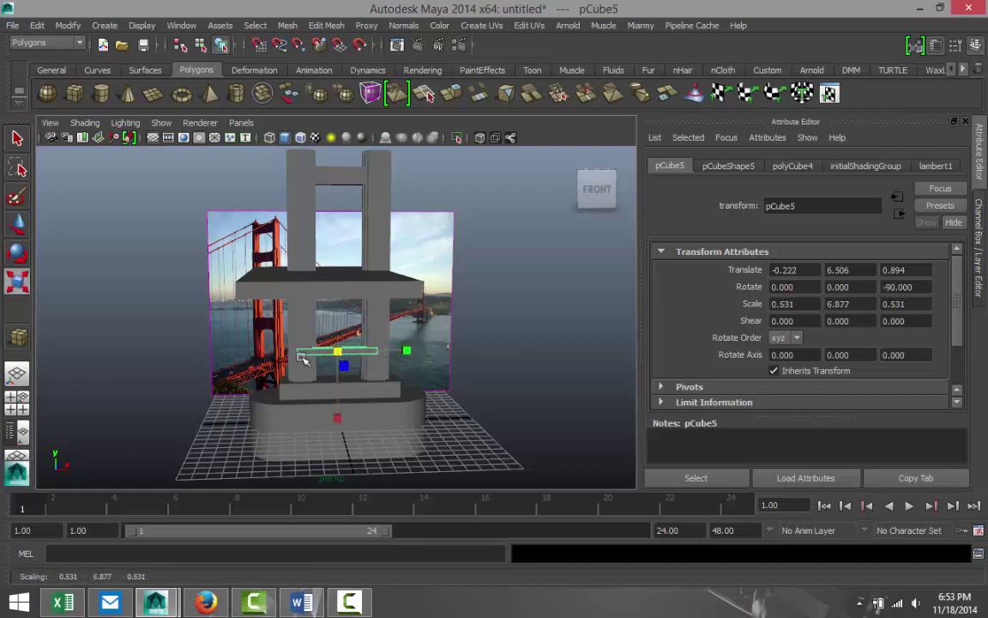
- In the front view, center the crossbar between the tower legs at about 0.108 in X
{"action": "left_click", "coordinate": [19, 407]}
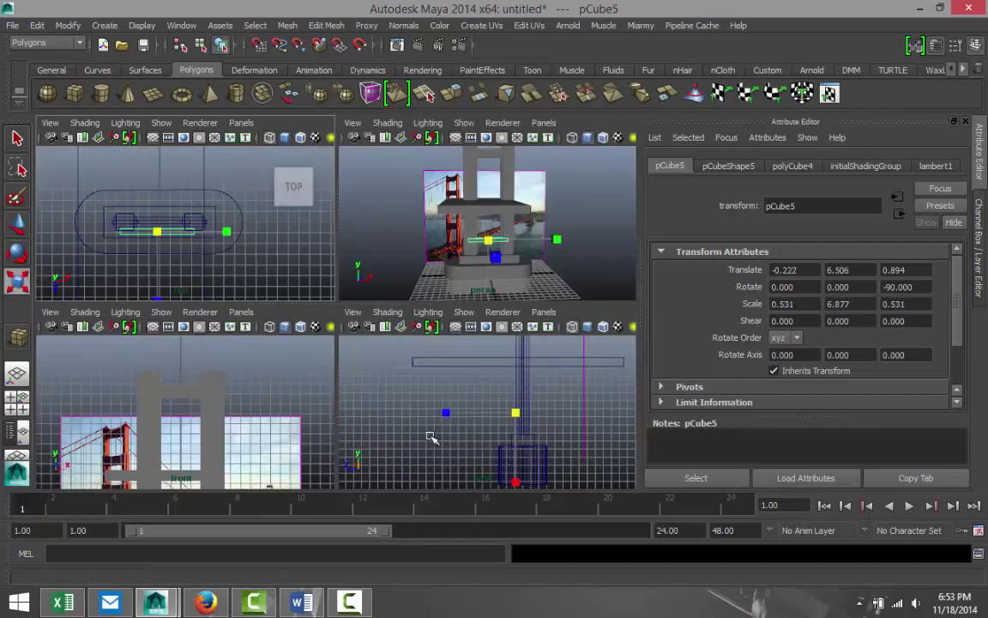
{"action": "key", "text": "space"}
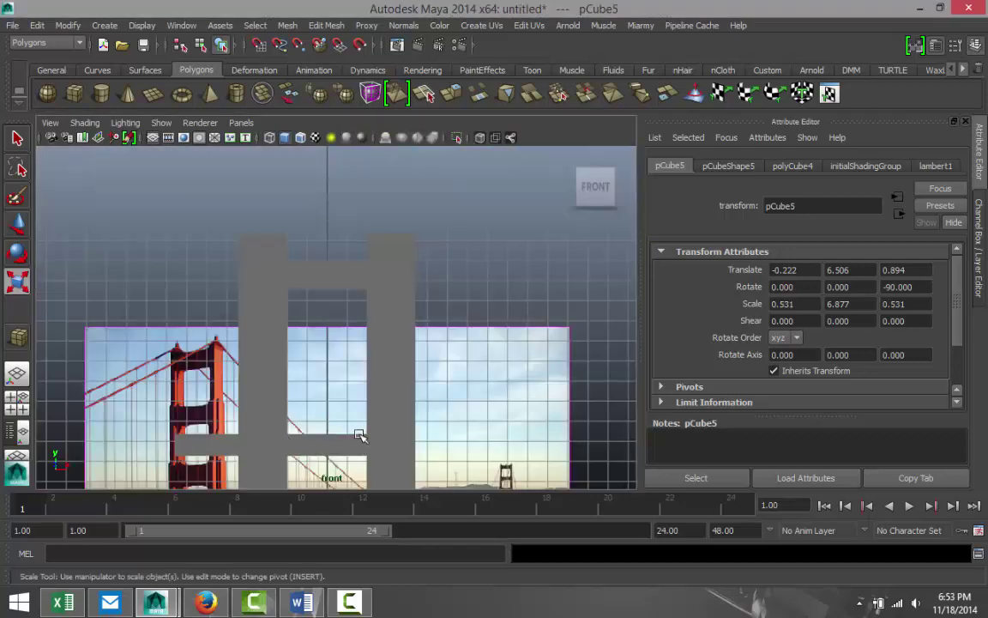
{"action": "key", "text": "f"}
{"action": "scroll", "coordinate": [362, 420], "scroll_direction": "down", "scroll_amount": 6}
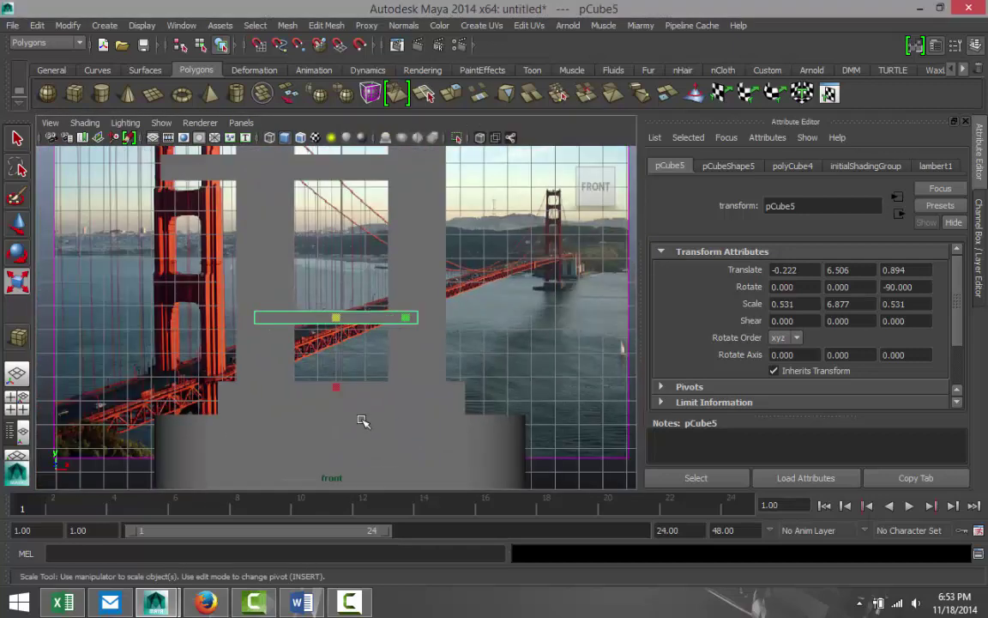
{"action": "scroll", "coordinate": [362, 420], "scroll_direction": "up", "scroll_amount": 1}
{"action": "key", "text": "w"}
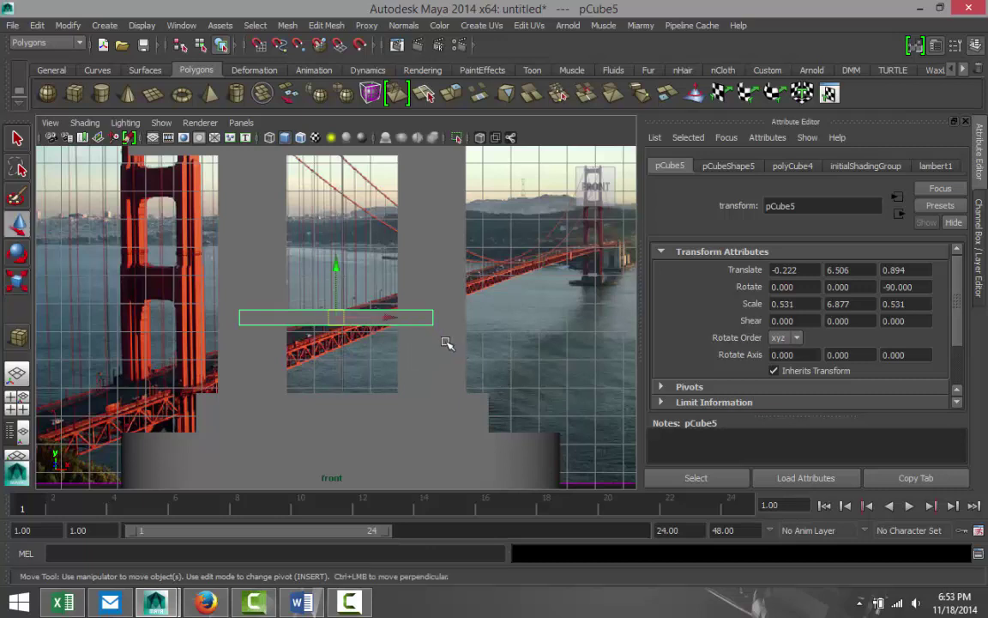
{"action": "left_click_drag", "start_coordinate": [393, 315], "coordinate": [399, 321]}
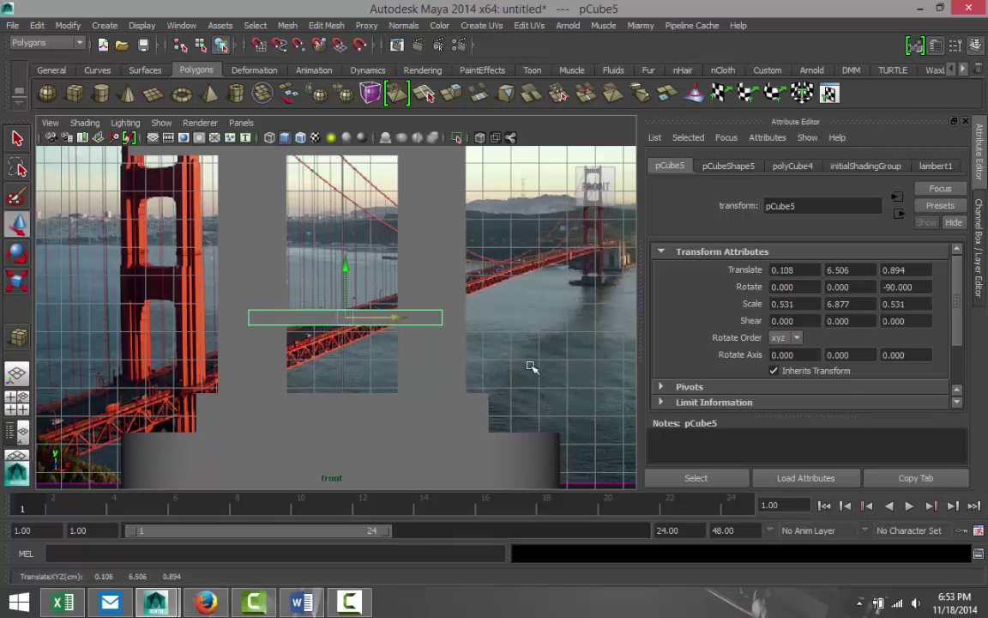
- Compare the crossbar's placement in the front view with the base of the far tower in the reference photo
{"action": "scroll", "coordinate": [563, 337], "scroll_direction": "up", "scroll_amount": 1}
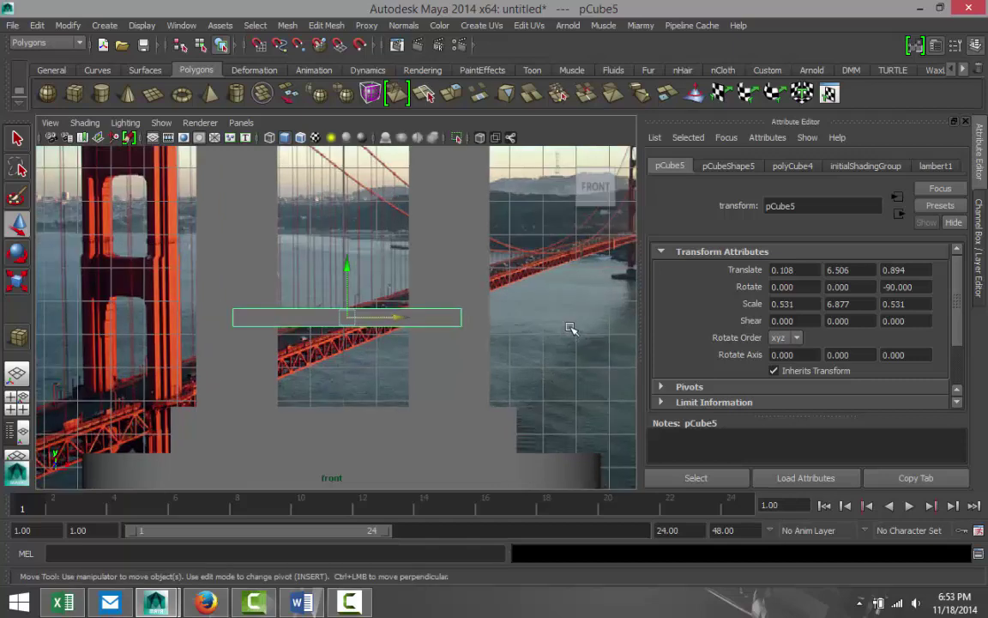
{"action": "middle_click_drag", "start_coordinate": [569, 329], "coordinate": [282, 374], "text": "alt"}
{"action": "scroll", "coordinate": [385, 354], "scroll_direction": "up", "scroll_amount": 3}
{"action": "scroll", "coordinate": [385, 353], "scroll_direction": "up", "scroll_amount": 3}
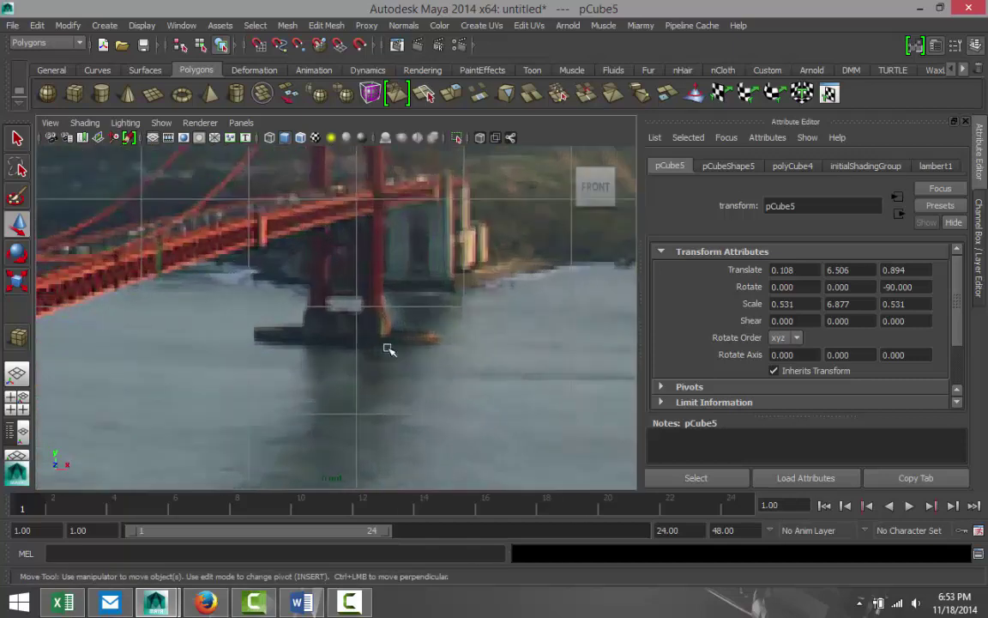
{"action": "scroll", "coordinate": [365, 306], "scroll_direction": "down", "scroll_amount": 5}
{"action": "scroll", "coordinate": [364, 306], "scroll_direction": "down", "scroll_amount": 3}
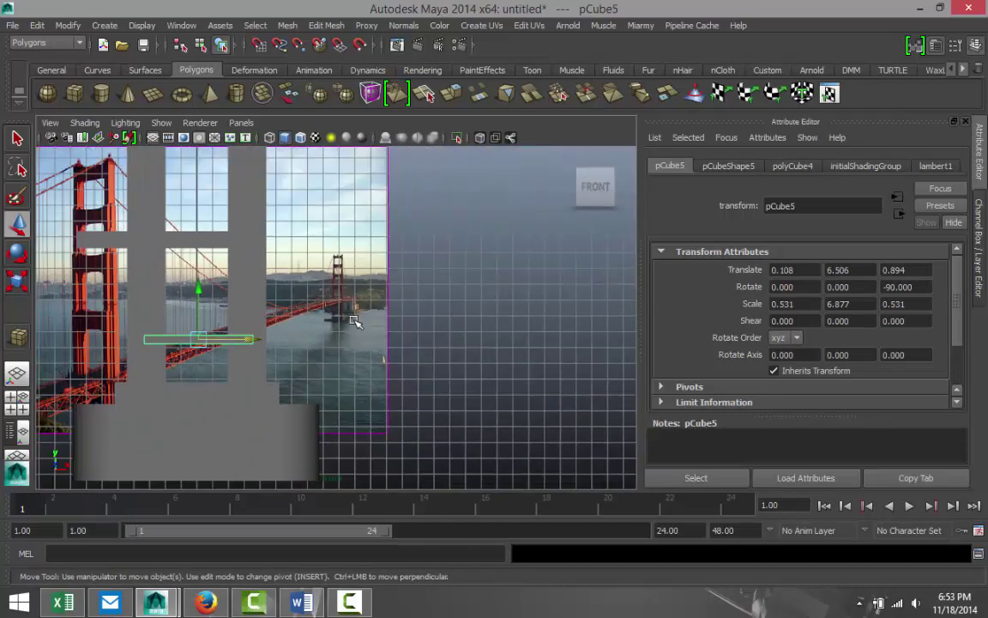
{"action": "middle_click_drag", "start_coordinate": [305, 387], "coordinate": [396, 418], "text": "alt"}
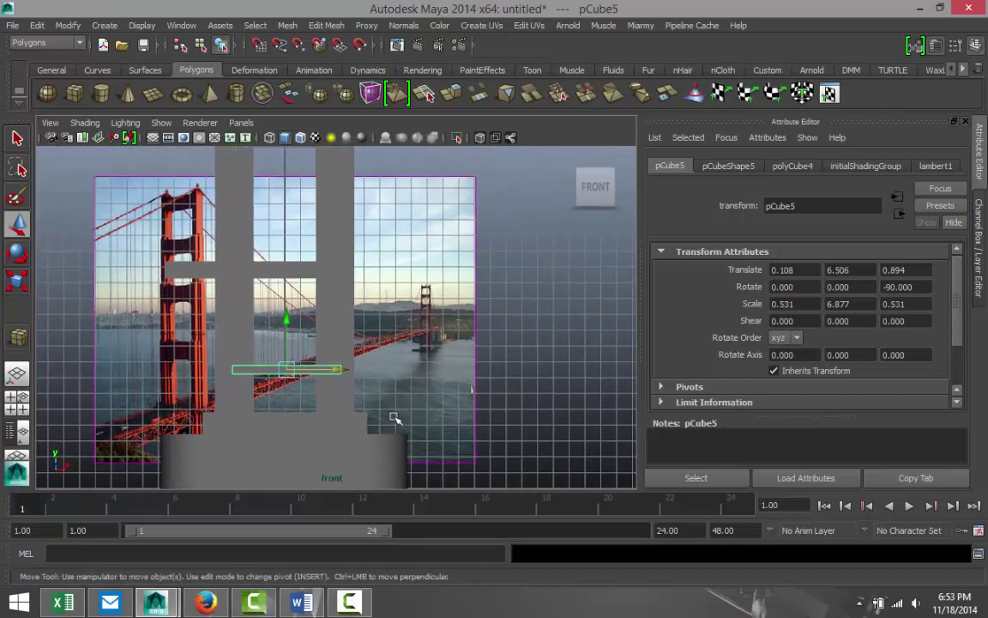
- Duplicate the crossbar and raise the copy to about 8.9 in Y, and repeat the duplication with the same offset to about 11.294
{"action": "key", "text": "ctrl+d"}
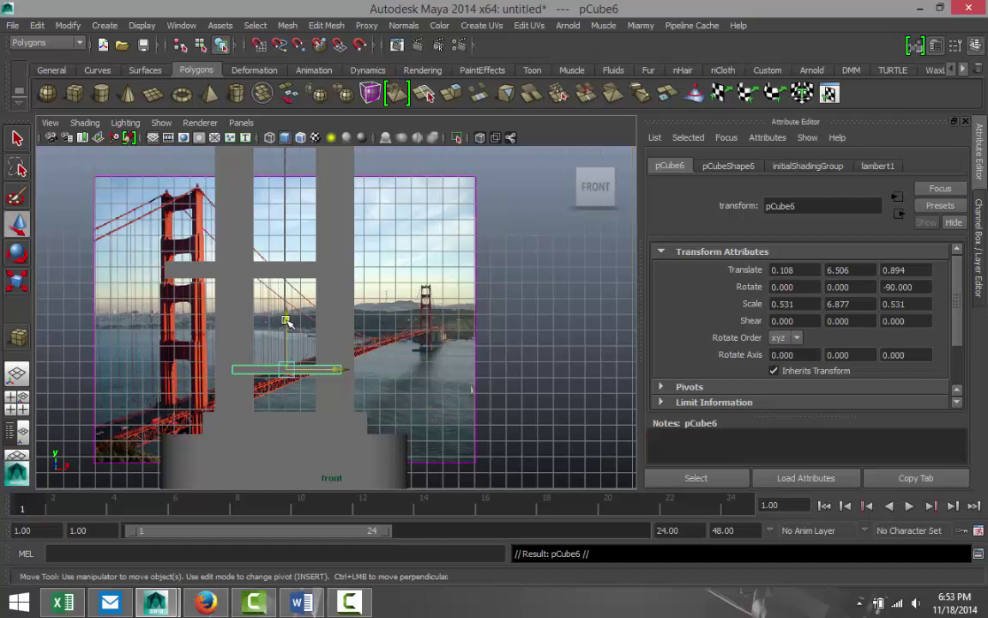
{"action": "left_click_drag", "start_coordinate": [286, 321], "coordinate": [286, 282]}
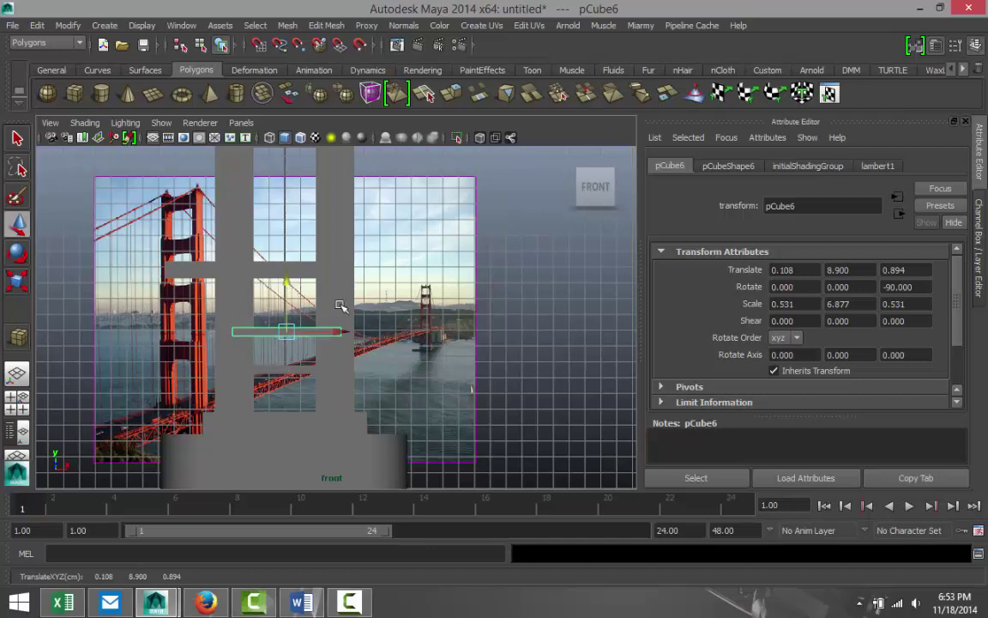
{"action": "key", "text": "shift+d"}
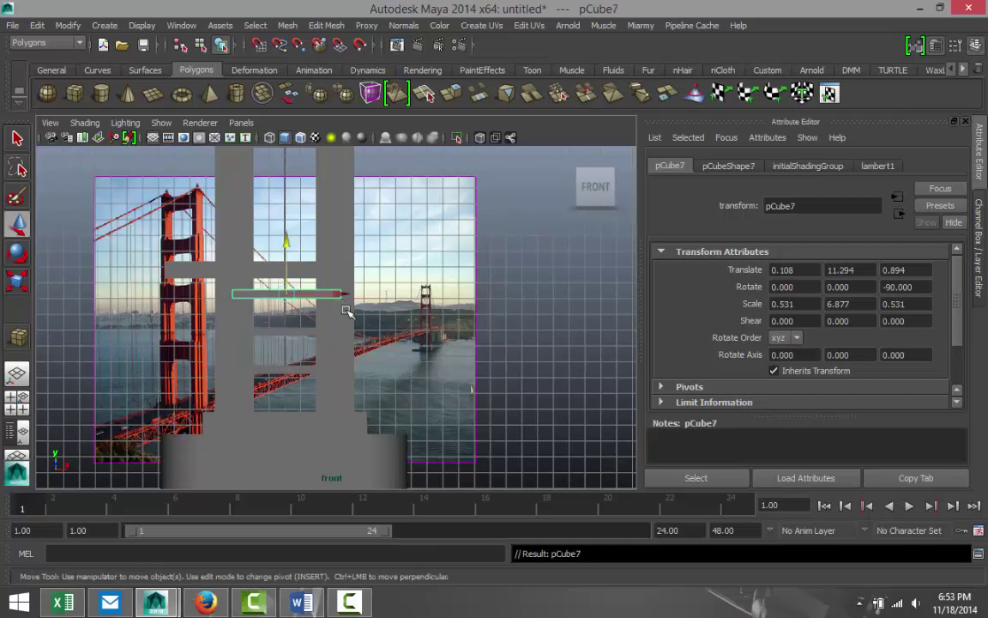
{"action": "scroll", "coordinate": [349, 316], "scroll_direction": "up", "scroll_amount": 3}
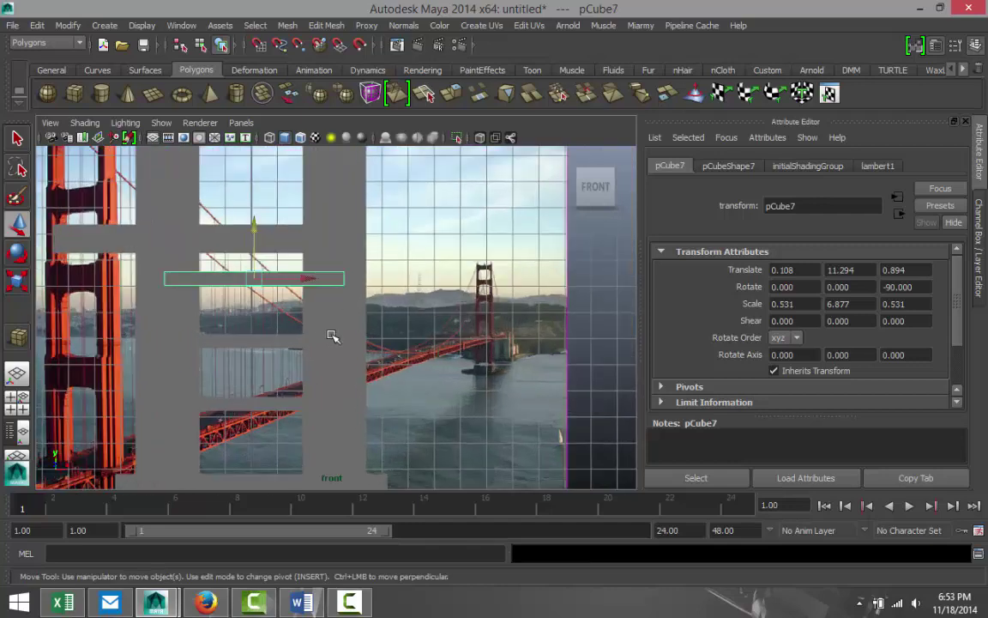
{"action": "middle_click_drag", "start_coordinate": [333, 336], "coordinate": [386, 359], "text": "alt"}
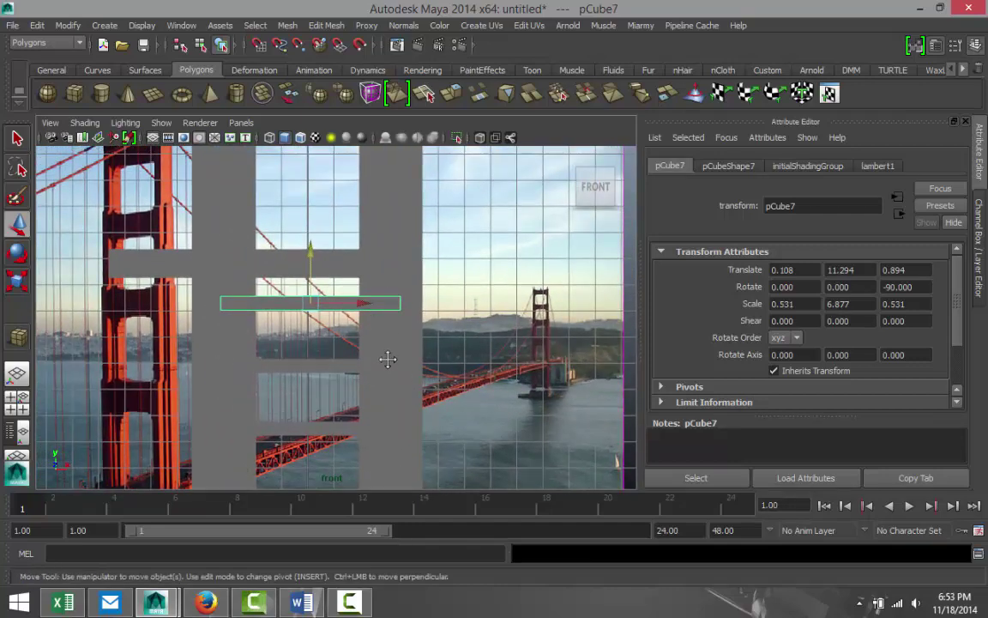
- In the perspective view, move the reference photo plane aside from the tower to about 25.385 in X
{"action": "key", "text": "4"}
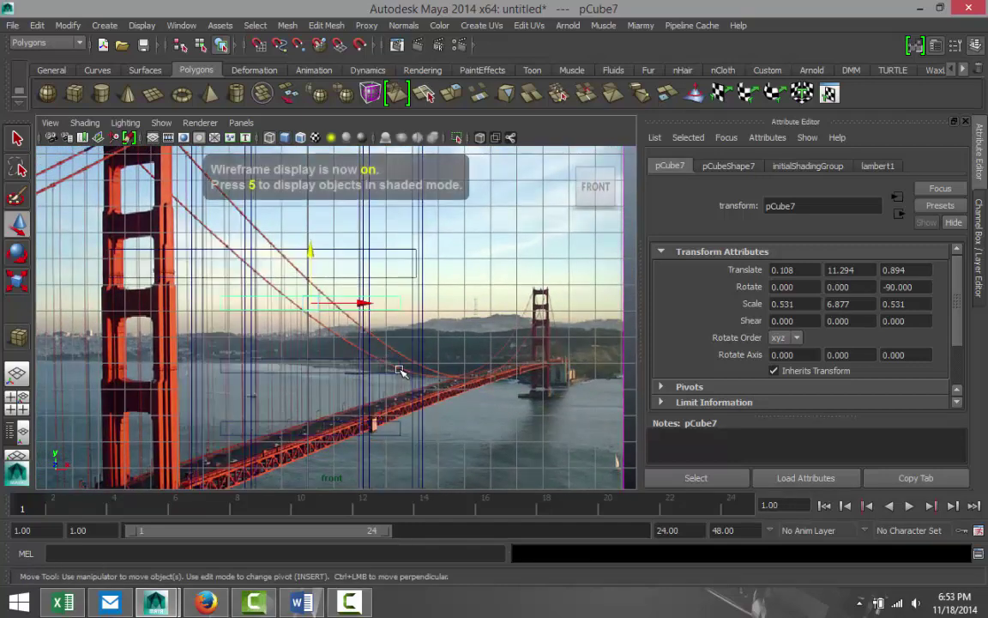
{"action": "left_click", "coordinate": [23, 412]}
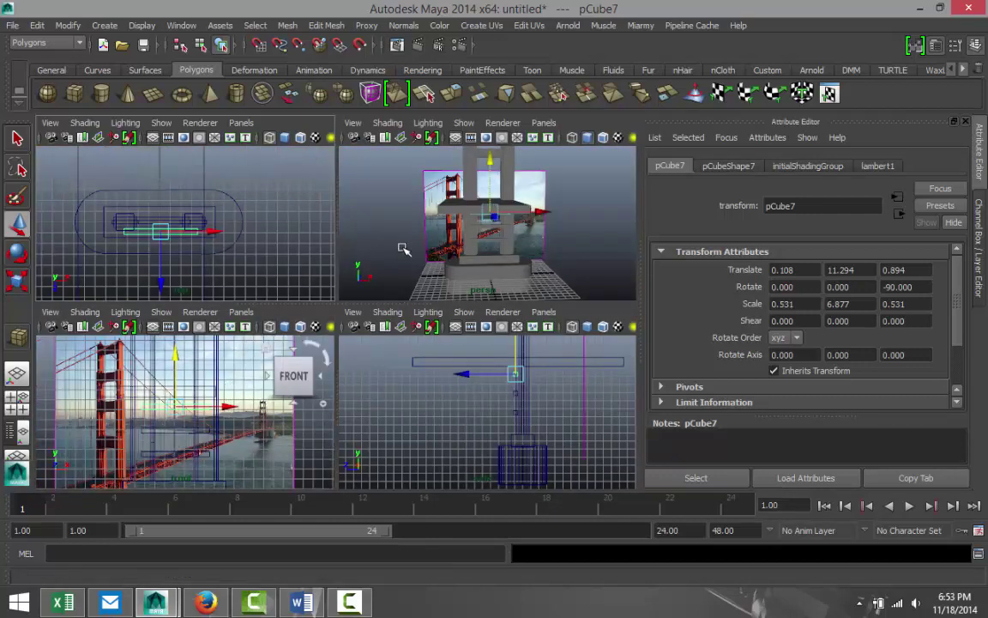
{"action": "key", "text": "space"}
{"action": "key", "text": "space"}
{"action": "left_click", "coordinate": [441, 247]}
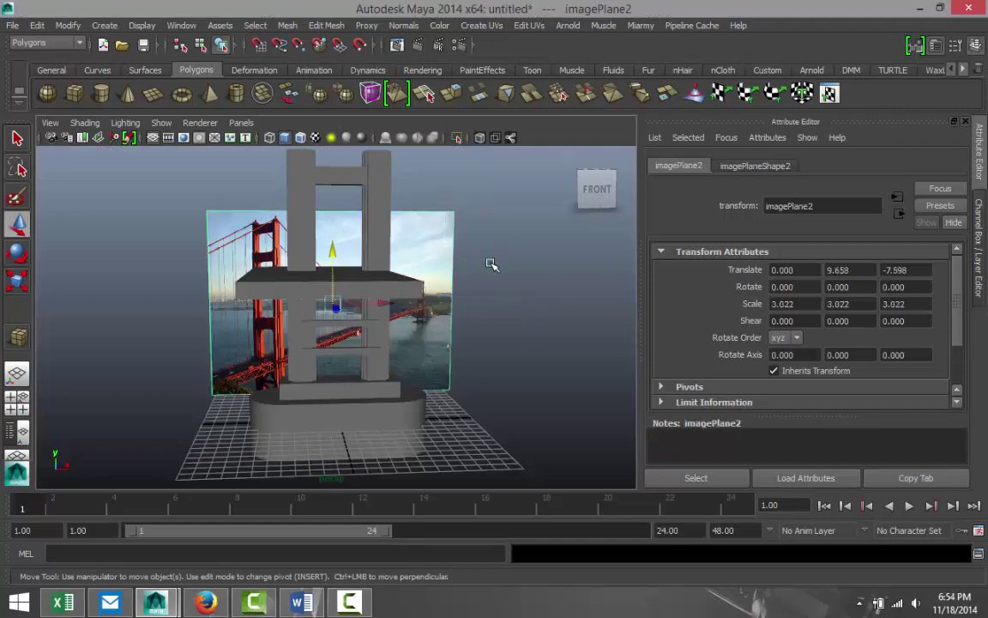
{"action": "left_click_drag", "start_coordinate": [375, 296], "coordinate": [553, 287]}
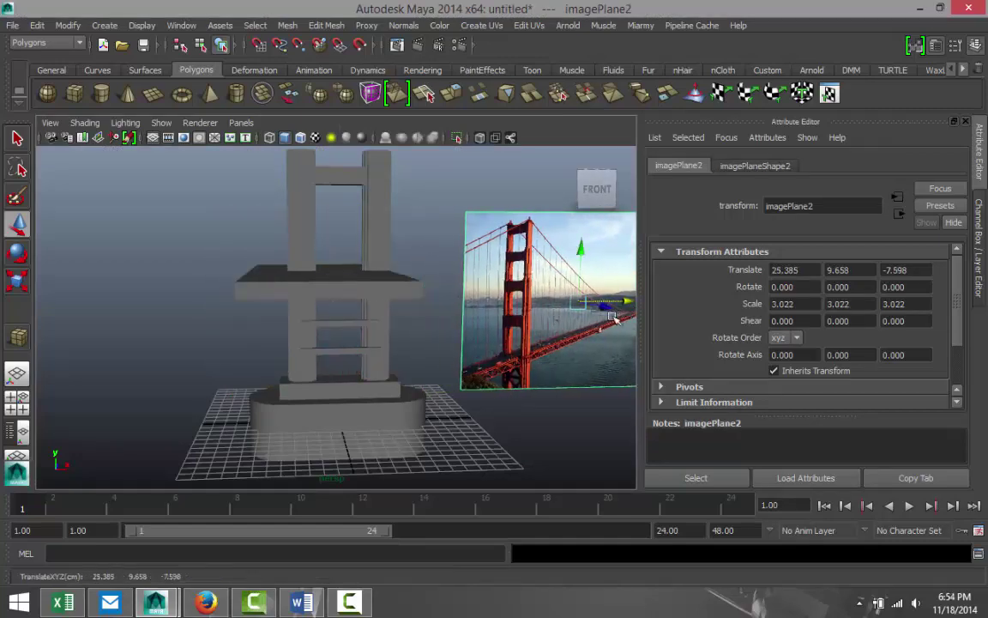
- In the front view, duplicate the crossbar just below the deck and lower the copy to about 10.087 in Y
{"action": "left_click", "coordinate": [17, 399]}
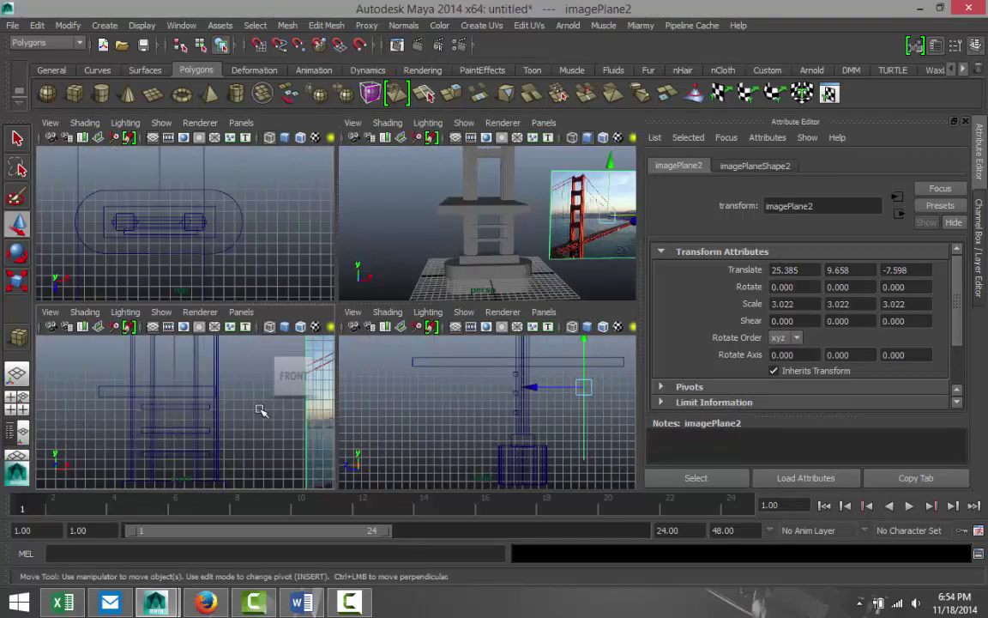
{"action": "key", "text": "space"}
{"action": "key", "text": "5"}
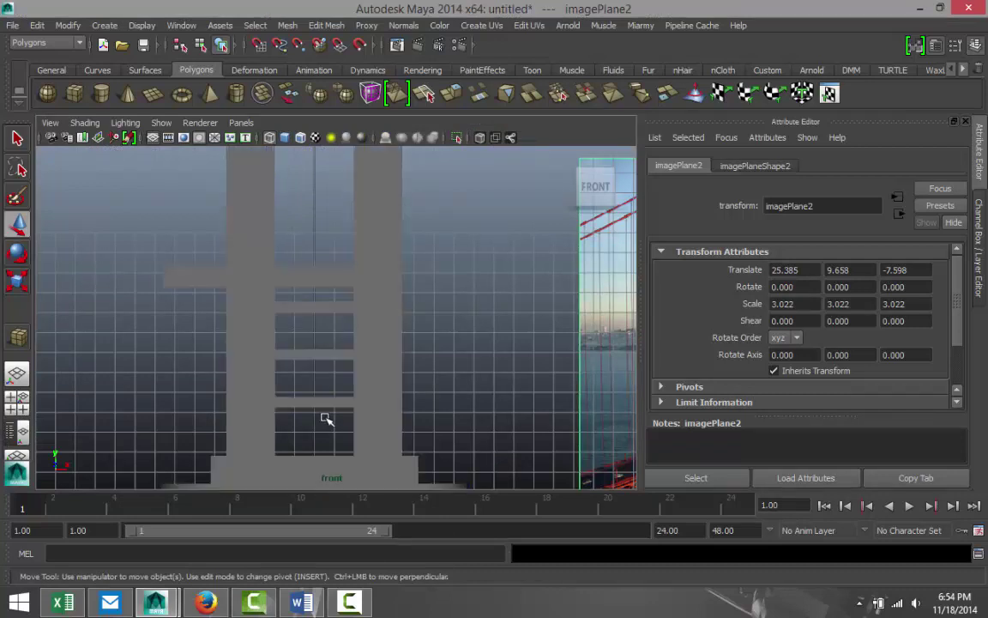
{"action": "scroll", "coordinate": [386, 382], "scroll_direction": "up", "scroll_amount": 3}
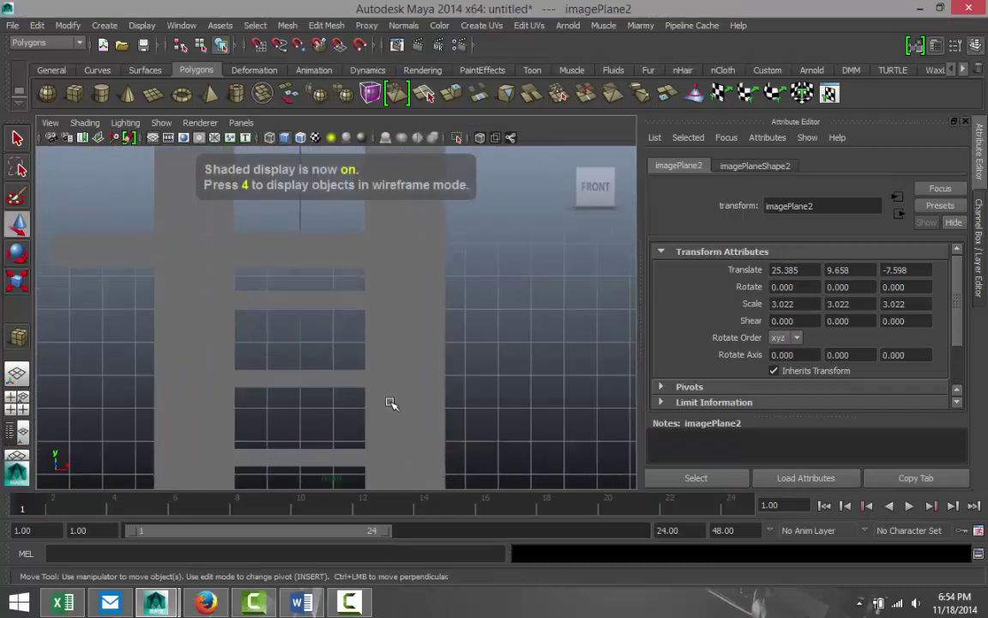
{"action": "key", "text": "4"}
{"action": "scroll", "coordinate": [368, 316], "scroll_direction": "up", "scroll_amount": 2}
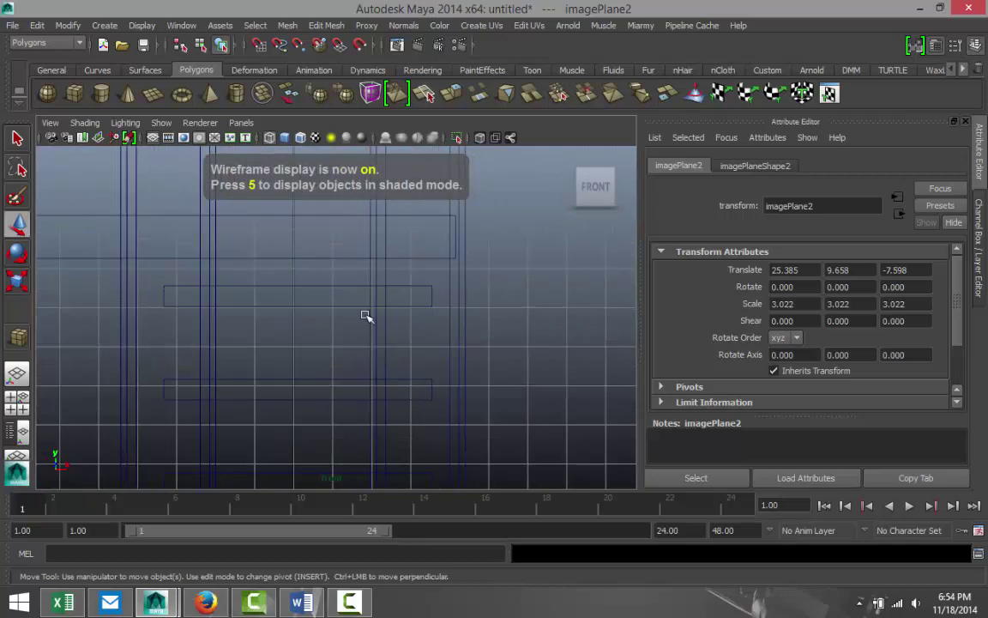
{"action": "left_click", "coordinate": [344, 288]}
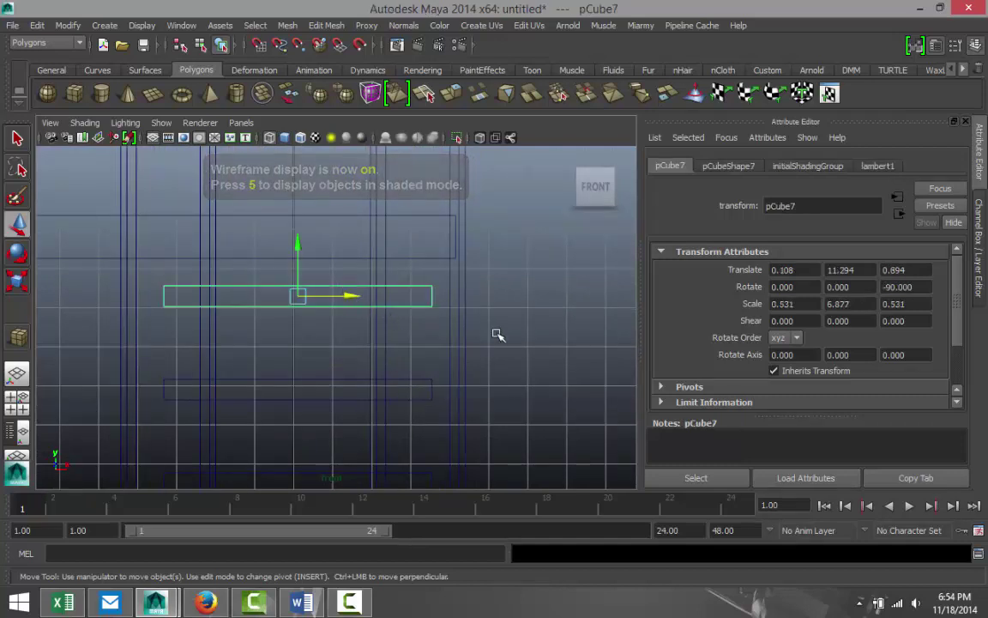
{"action": "key", "text": "ctrl+d"}
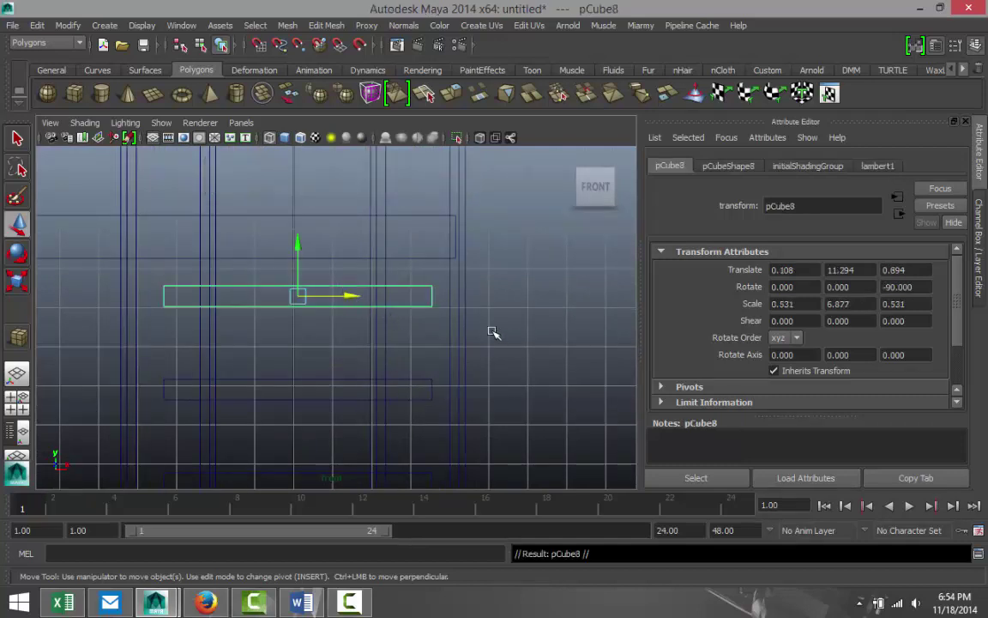
{"action": "left_click_drag", "start_coordinate": [298, 247], "coordinate": [302, 290]}
- Rotate the copied bar to about -69.938 in Z, and duplicate it with the copy rotated to about -110.308 to form an X
{"action": "key", "text": "e"}
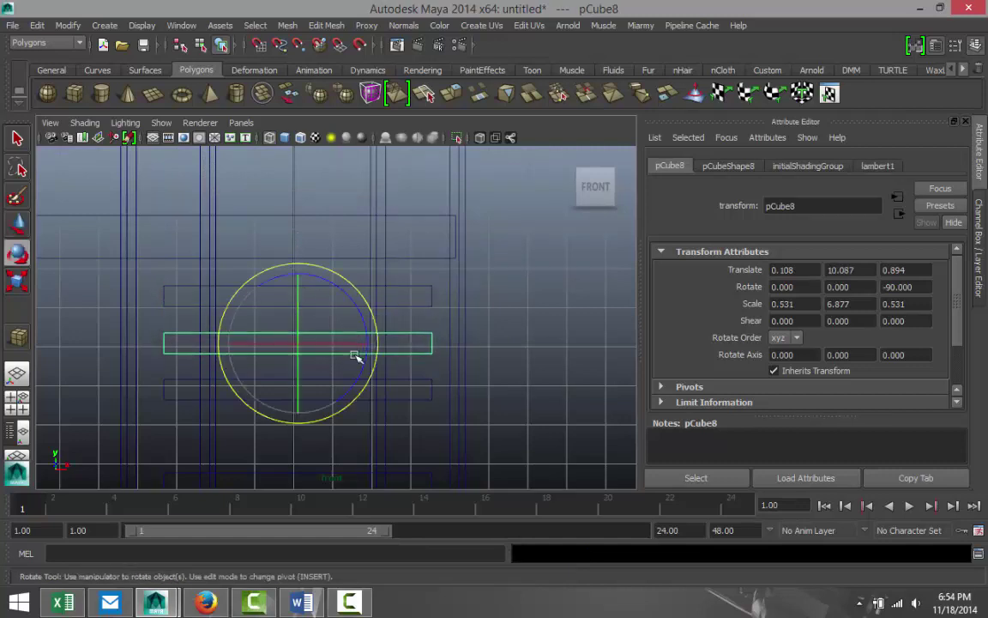
{"action": "left_click_drag", "start_coordinate": [359, 397], "coordinate": [374, 375]}
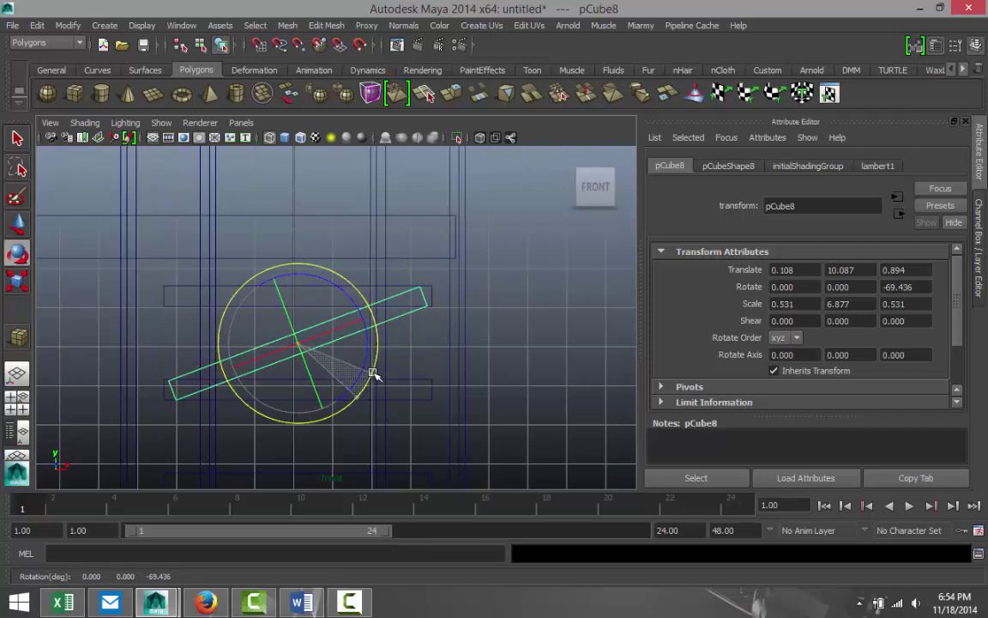
{"action": "left_click_drag", "start_coordinate": [373, 375], "coordinate": [374, 375]}
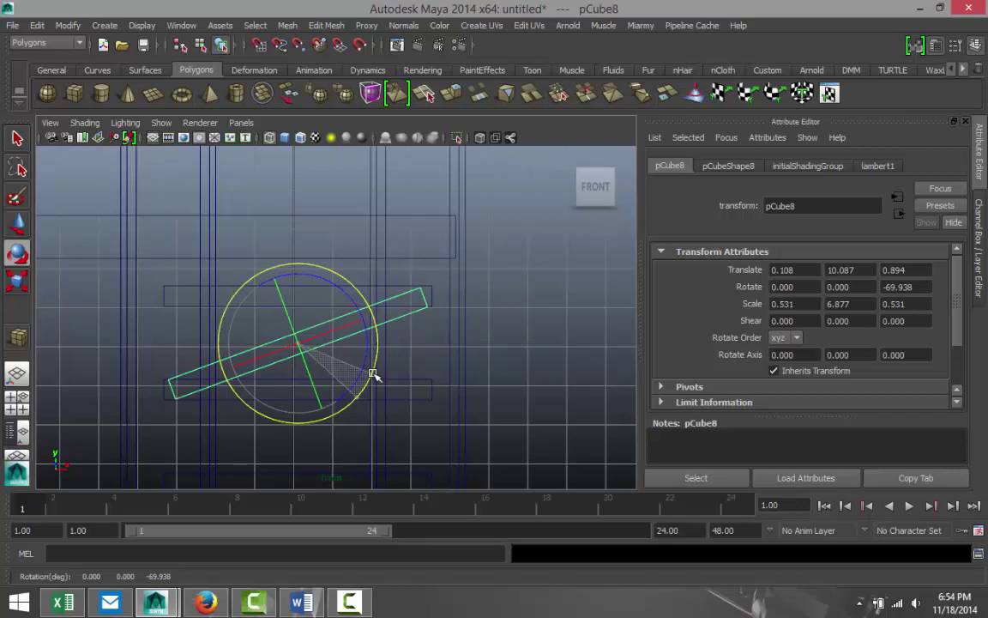
{"action": "left_click_drag", "start_coordinate": [373, 375], "coordinate": [373, 375]}
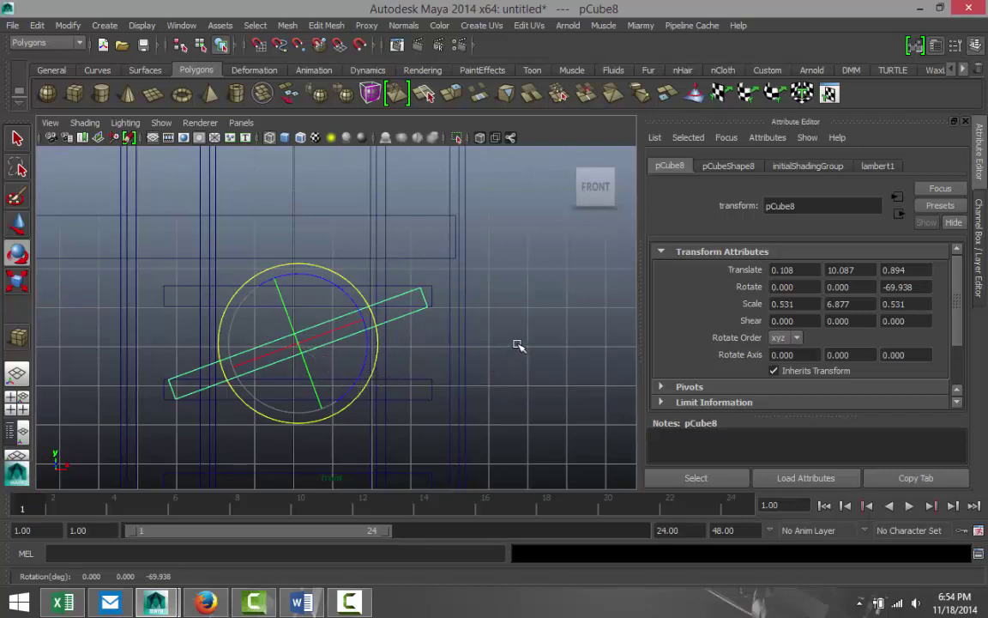
{"action": "key", "text": "ctrl+d"}
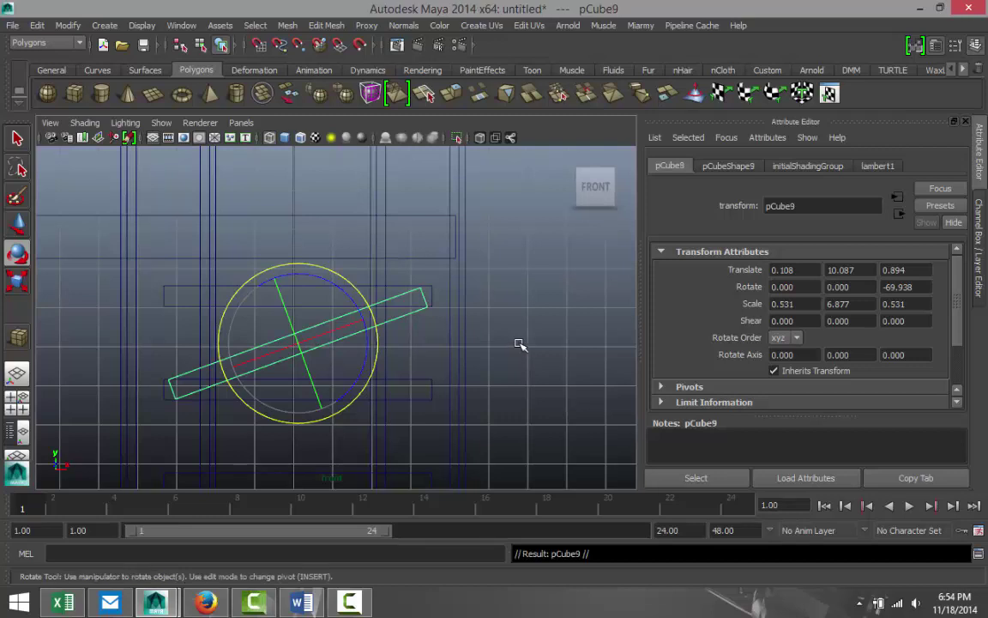
{"action": "mouse_move", "coordinate": [379, 352]}
{"action": "left_mouse_down"}
{"action": "mouse_move", "coordinate": [375, 392]}
{"action": "mouse_move", "coordinate": [359, 412]}
{"action": "left_mouse_up"}
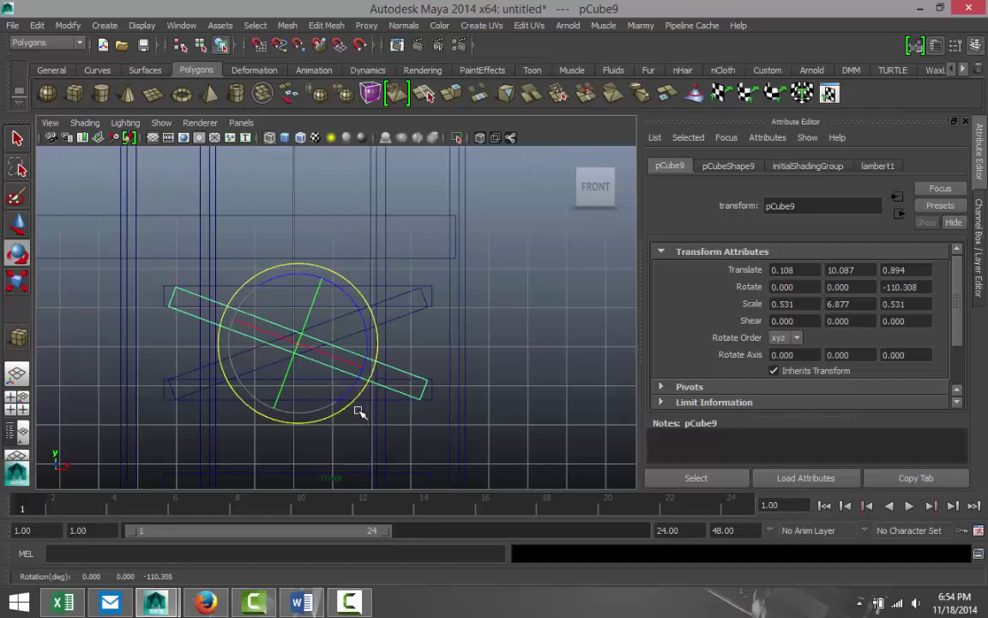
- Select the two diagonal bars with the crossbars above and below them, and combine them into one mesh
{"action": "left_click", "coordinate": [17, 372]}
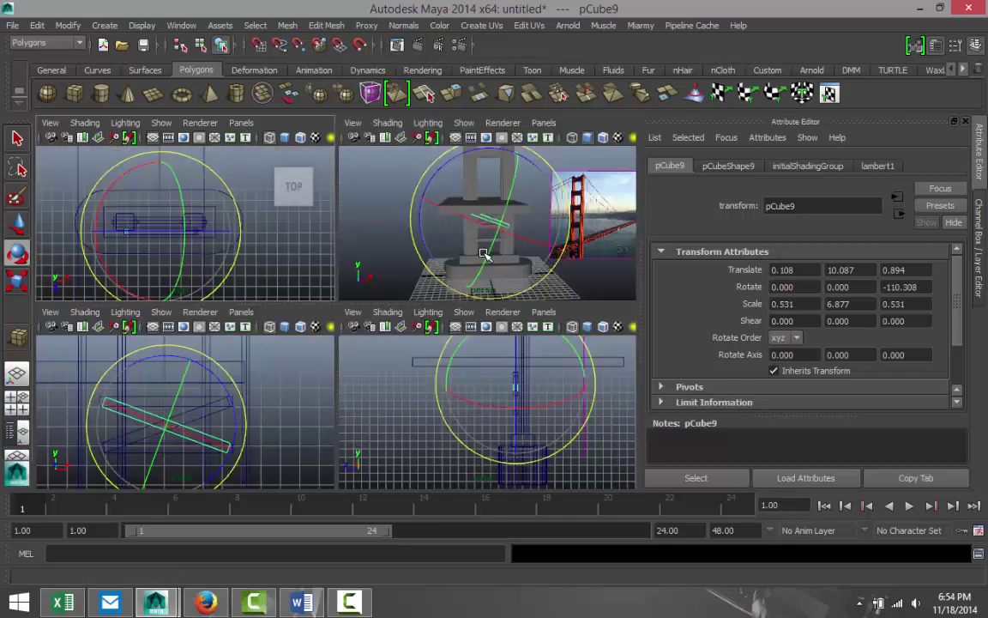
{"action": "key", "text": "space"}
{"action": "scroll", "coordinate": [444, 337], "scroll_direction": "up", "scroll_amount": 3}
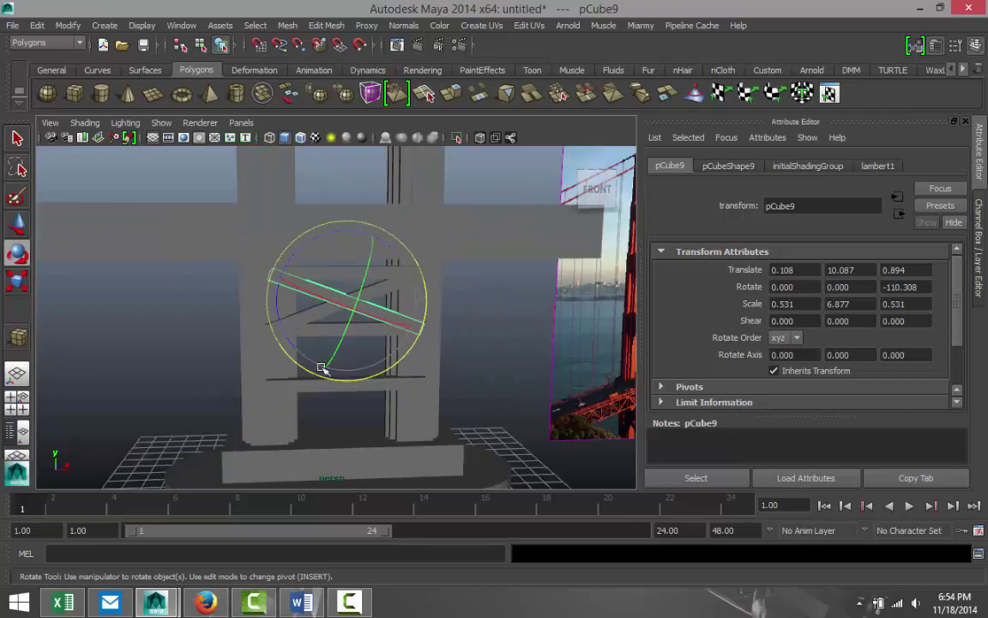
{"action": "left_click_drag", "start_coordinate": [206, 381], "coordinate": [271, 371], "text": "alt"}
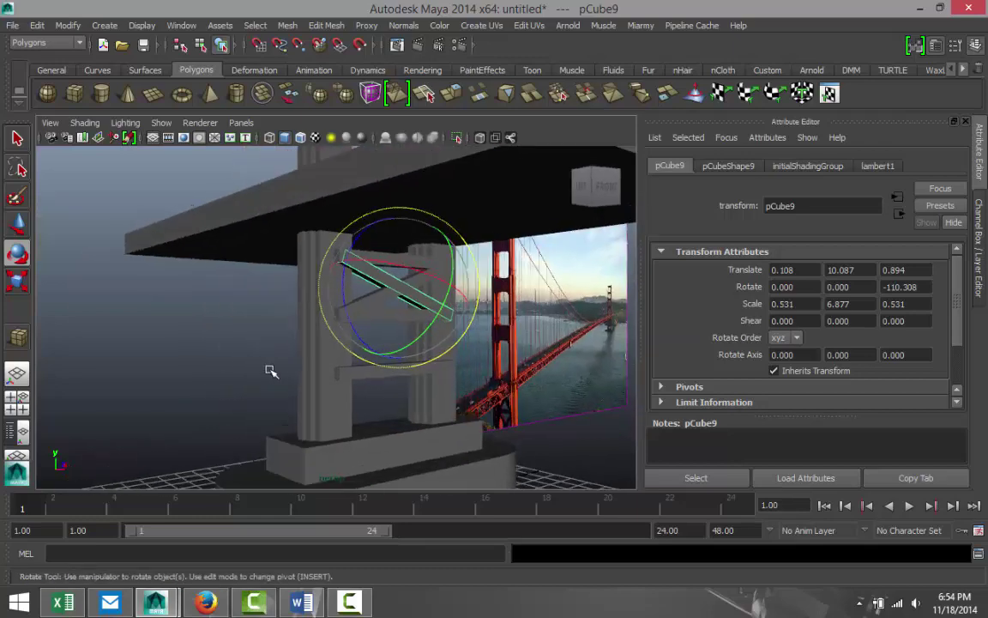
{"action": "scroll", "coordinate": [382, 309], "scroll_direction": "up", "scroll_amount": 3}
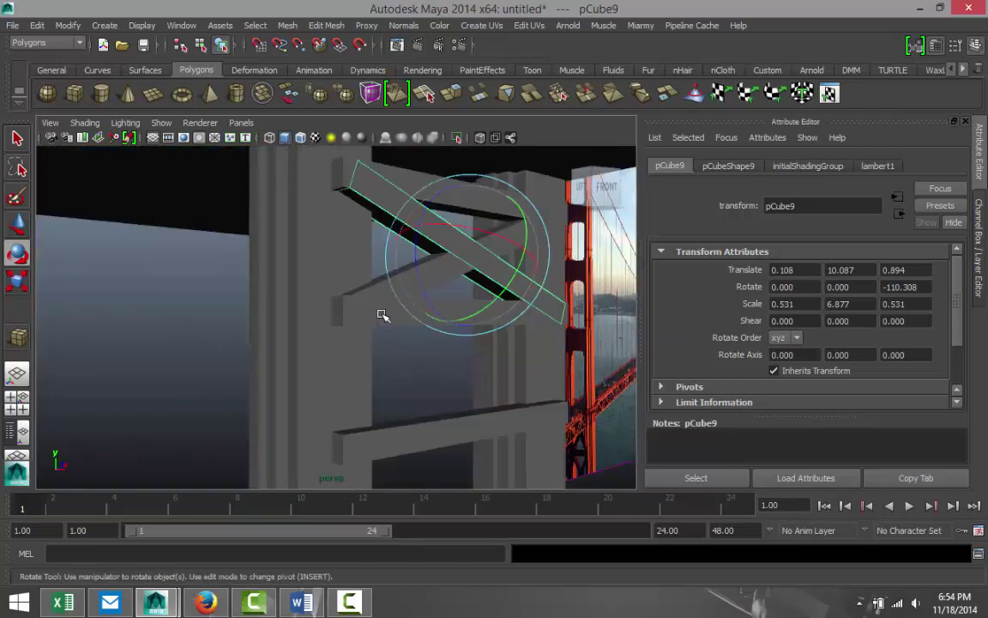
{"action": "middle_click_drag", "start_coordinate": [384, 311], "coordinate": [359, 402], "text": "alt"}
{"action": "left_click", "coordinate": [355, 261]}
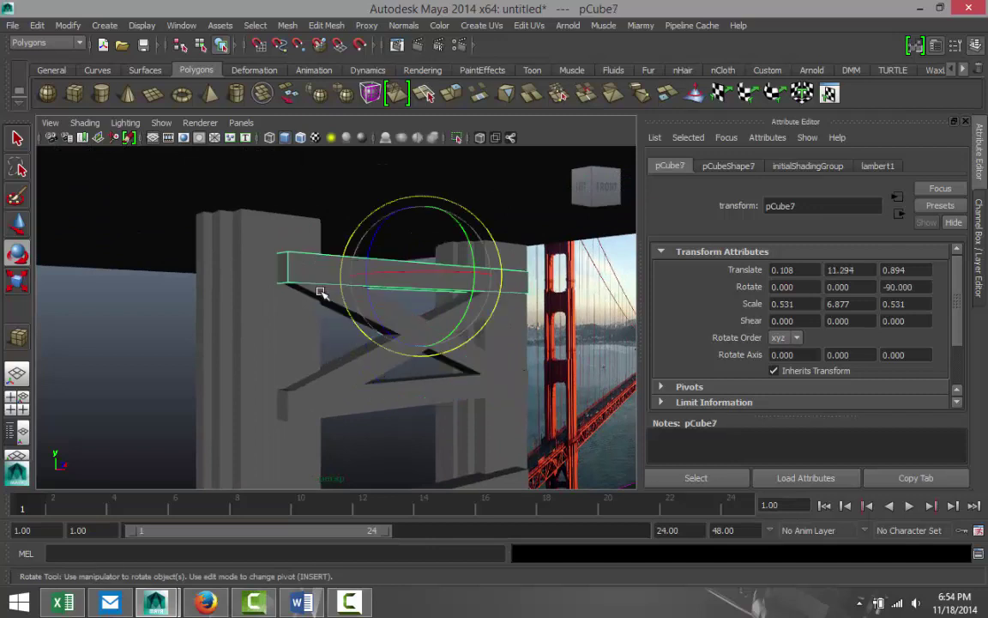
{"action": "left_click", "coordinate": [328, 294], "text": "shift"}
{"action": "left_click", "coordinate": [330, 382], "text": "shift"}
{"action": "left_click", "coordinate": [352, 410], "text": "shift"}
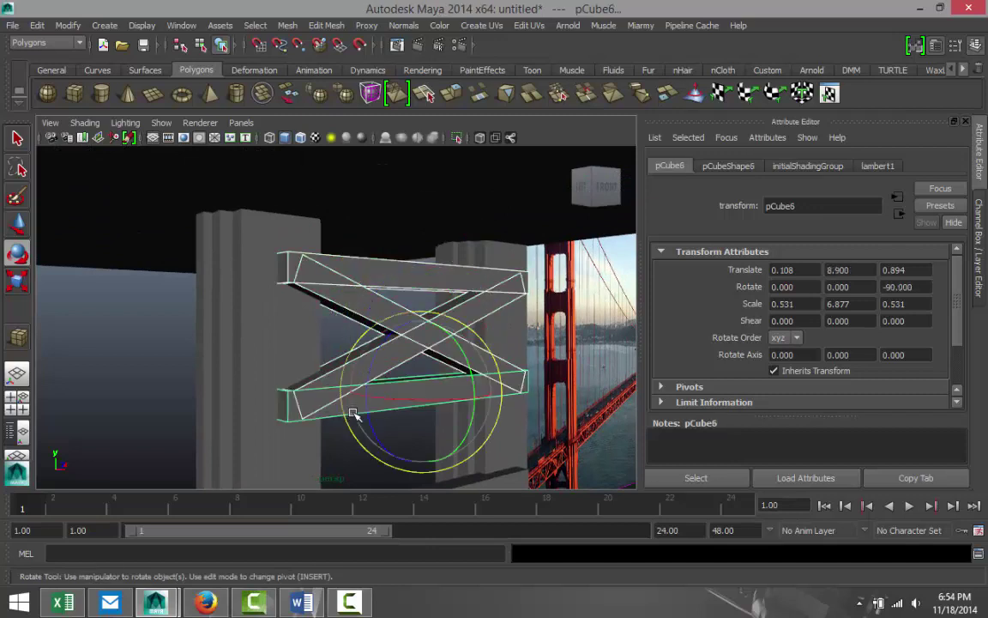
{"action": "left_click", "coordinate": [288, 25]}
{"action": "left_click", "coordinate": [310, 44]}
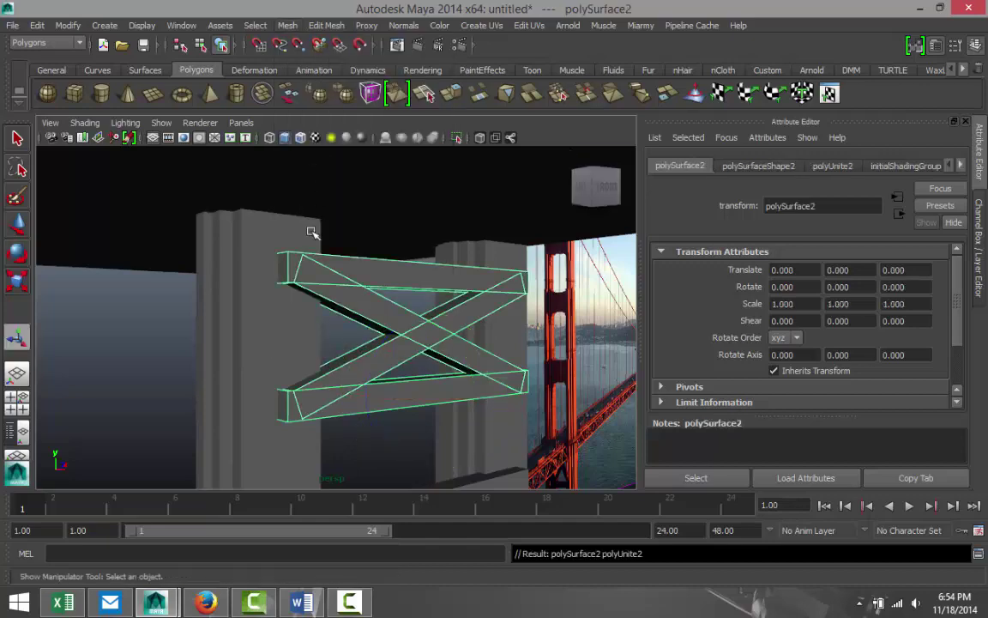
- In the top view, move the combined X-brace back between the tower legs to about -0.858 in Z
{"action": "left_click", "coordinate": [23, 399]}
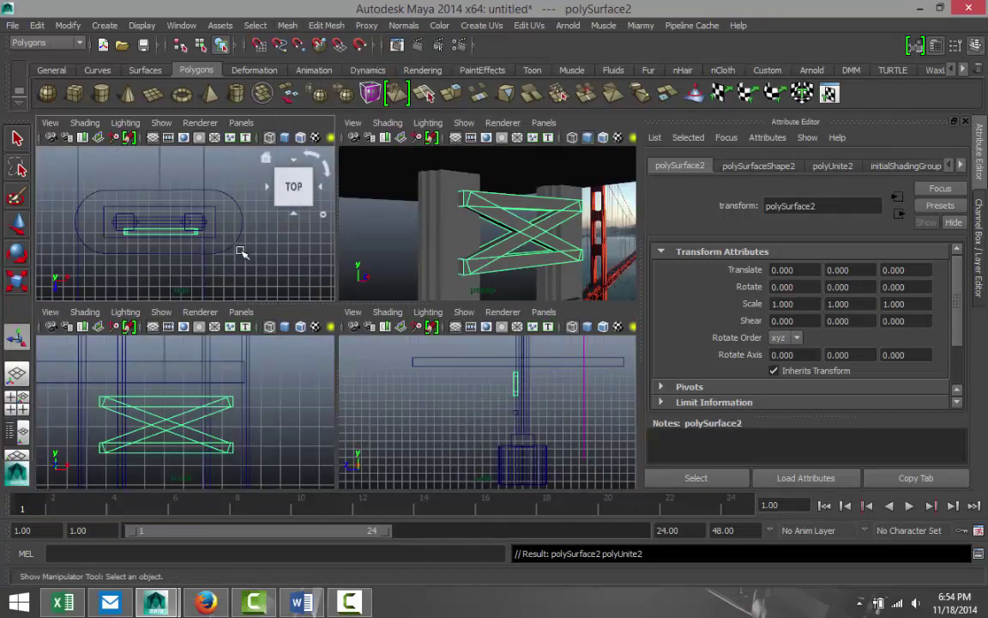
{"action": "key", "text": "space"}
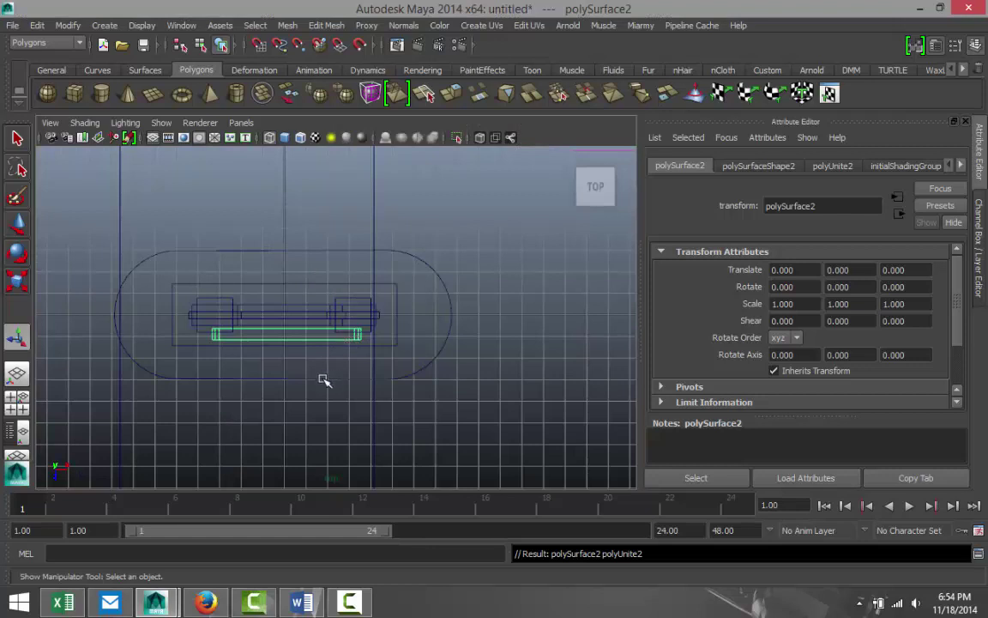
{"action": "key", "text": "w"}
{"action": "left_click_drag", "start_coordinate": [287, 368], "coordinate": [286, 350]}
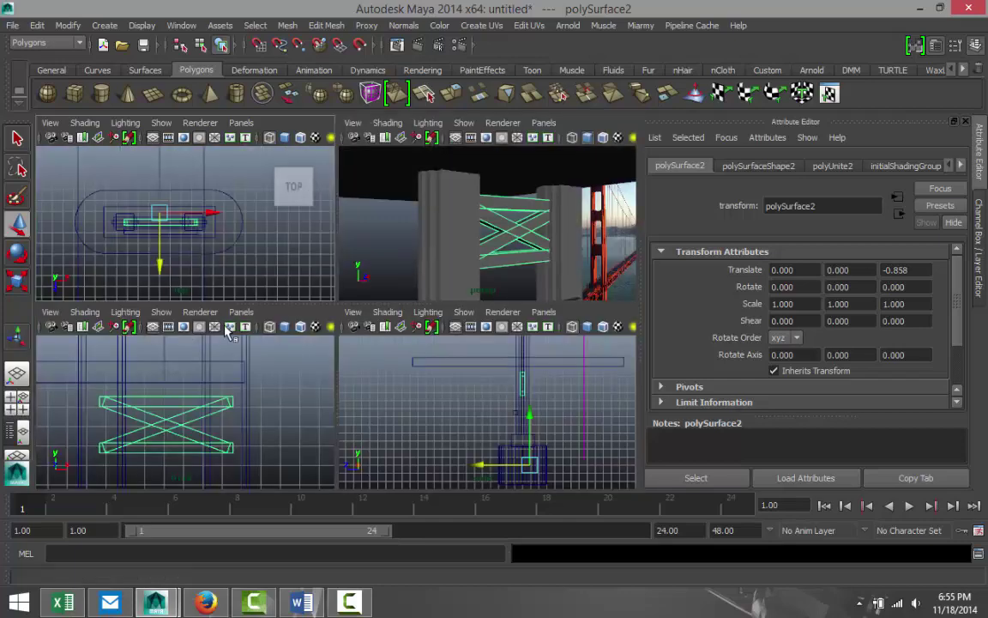
{"action": "key", "text": "space"}
{"action": "key", "text": "space"}
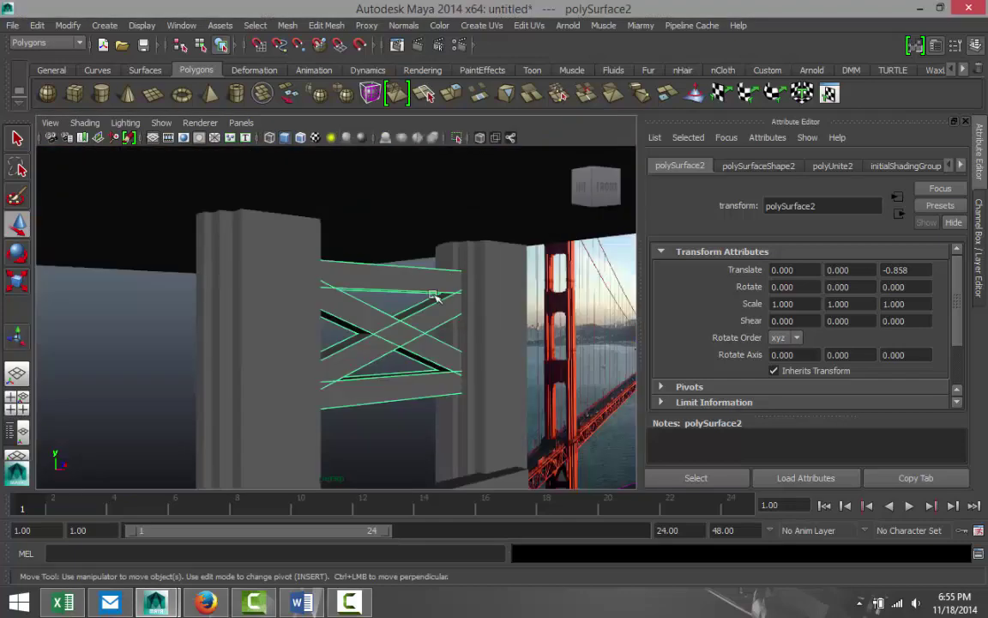
{"action": "left_click", "coordinate": [170, 352]}
{"action": "mouse_move", "coordinate": [231, 331]}
{"action": "left_mouse_down", "text": "alt"}
{"action": "mouse_move", "coordinate": [301, 348]}
{"action": "mouse_move", "coordinate": [245, 346]}
{"action": "left_mouse_up", "text": "alt"}
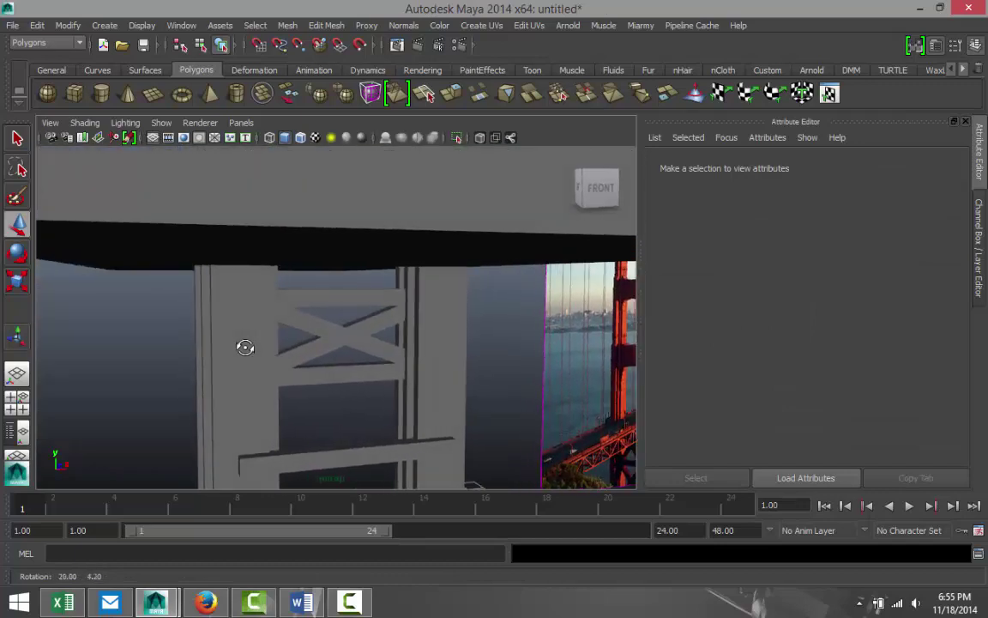
- Center the X-brace's pivot and raise the brace to about 0.701 in Y, up against the deck
{"action": "left_click", "coordinate": [340, 297]}
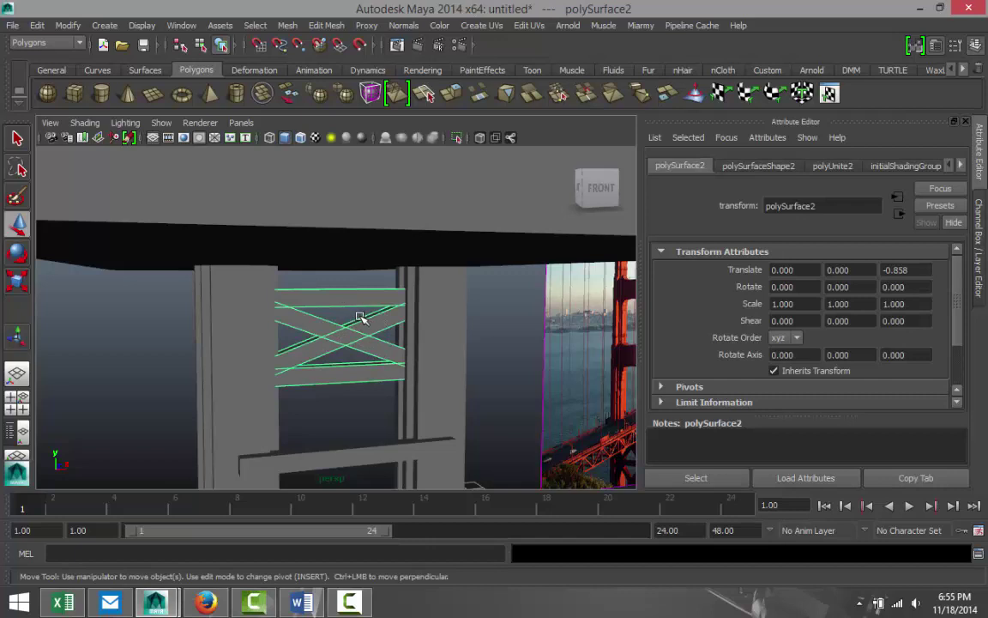
{"action": "left_click", "coordinate": [67, 25]}
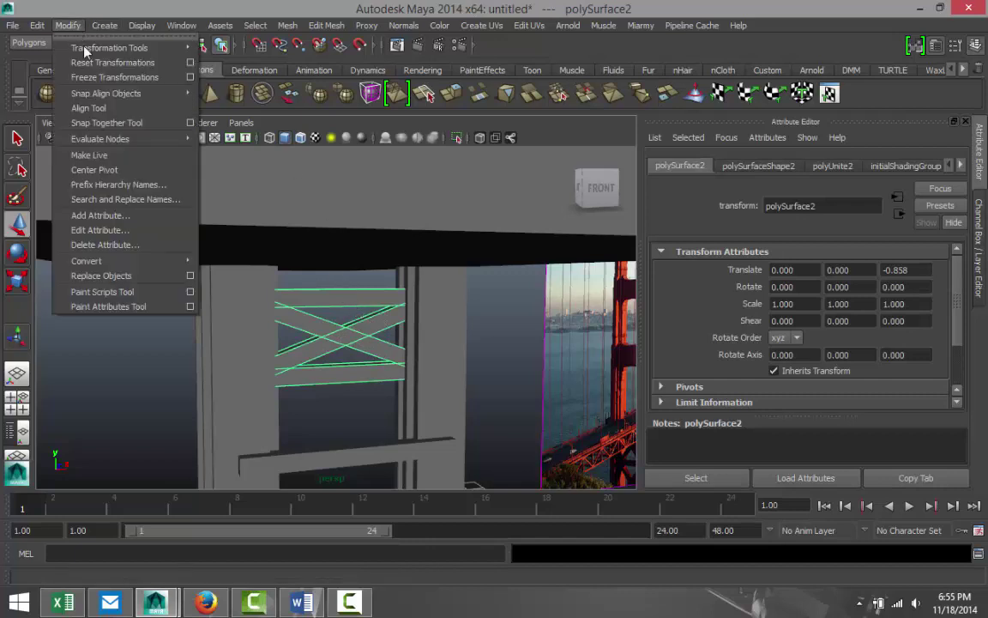
{"action": "left_click", "coordinate": [126, 169]}
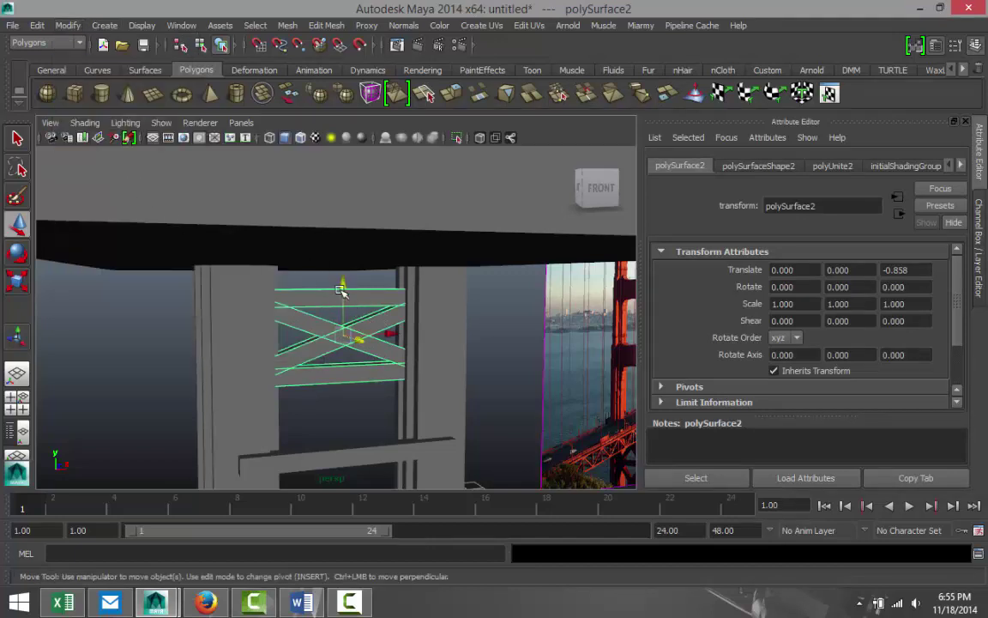
{"action": "left_click_drag", "start_coordinate": [340, 283], "coordinate": [345, 263]}
{"action": "scroll", "coordinate": [360, 287], "scroll_direction": "down", "scroll_amount": 3}
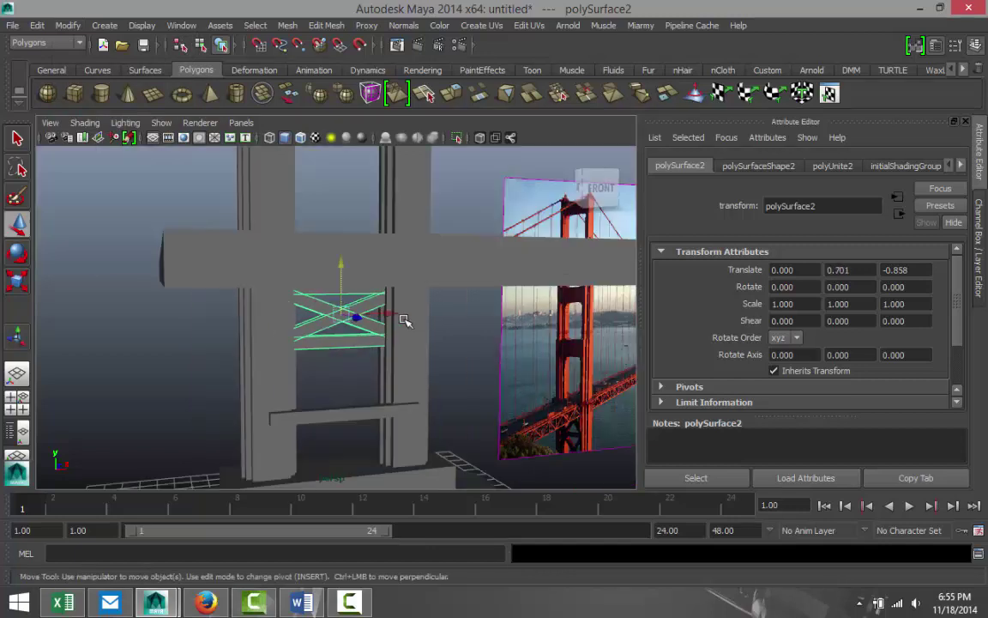
- Delete the spare crossbar near the tower's base, and duplicate the X-brace with the copy placed directly below the original
{"action": "left_click", "coordinate": [351, 416]}
{"action": "key", "text": "Delete"}
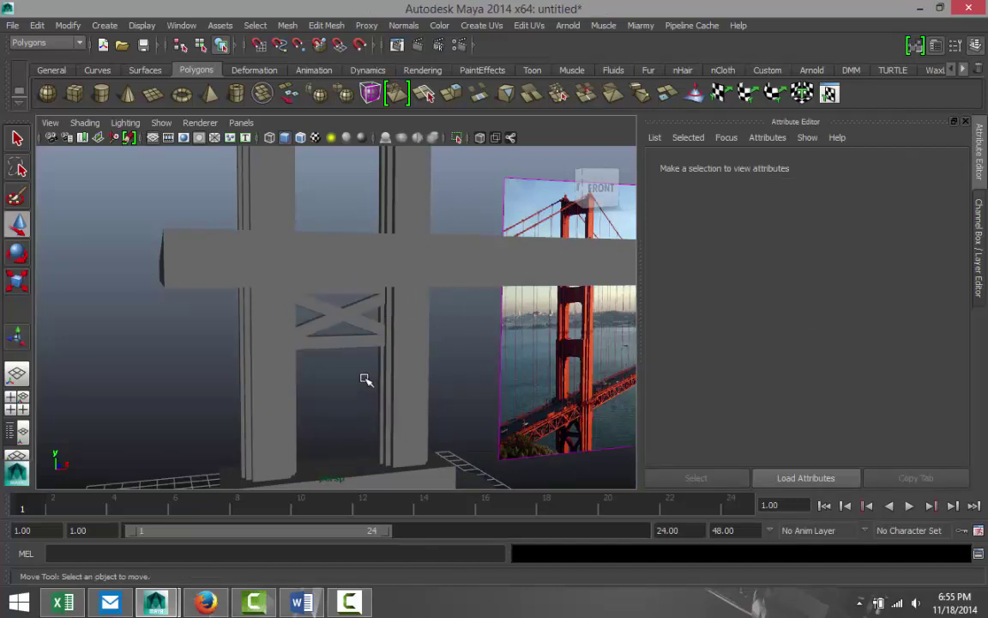
{"action": "left_click", "coordinate": [346, 343]}
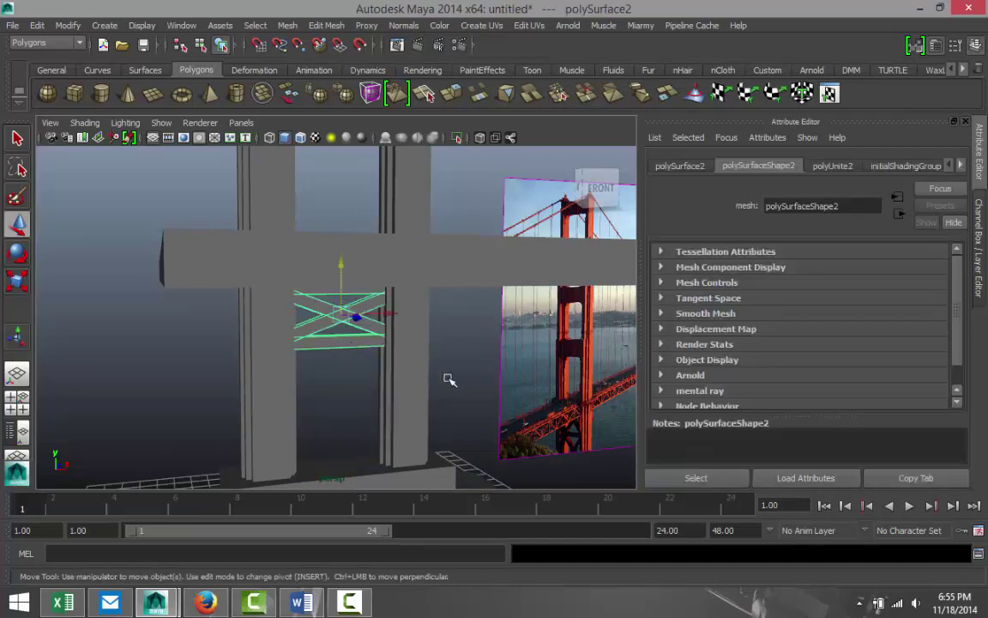
{"action": "key", "text": "ctrl+d"}
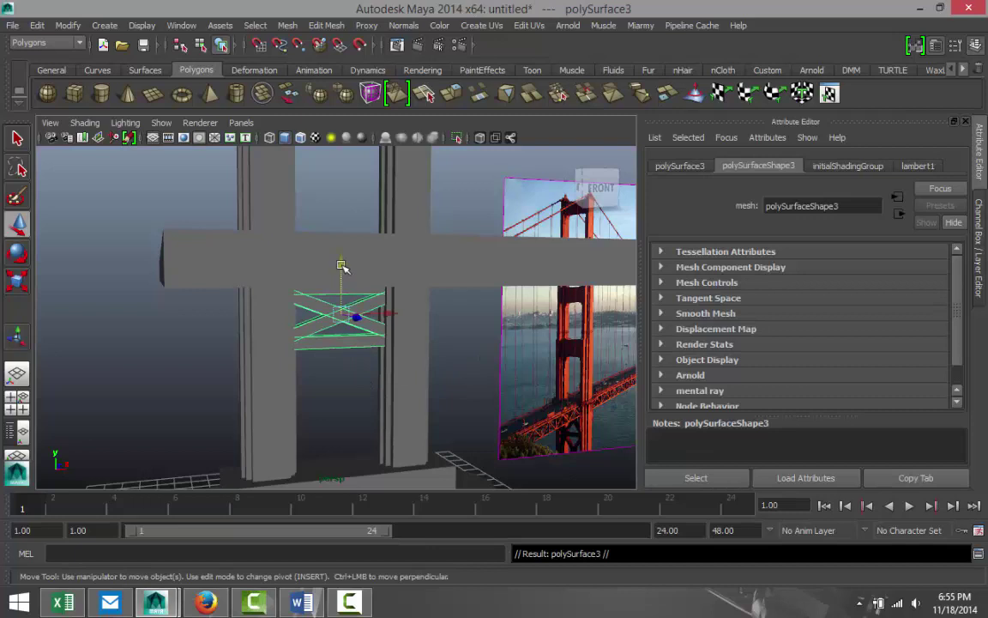
{"action": "left_click_drag", "start_coordinate": [341, 266], "coordinate": [346, 340]}
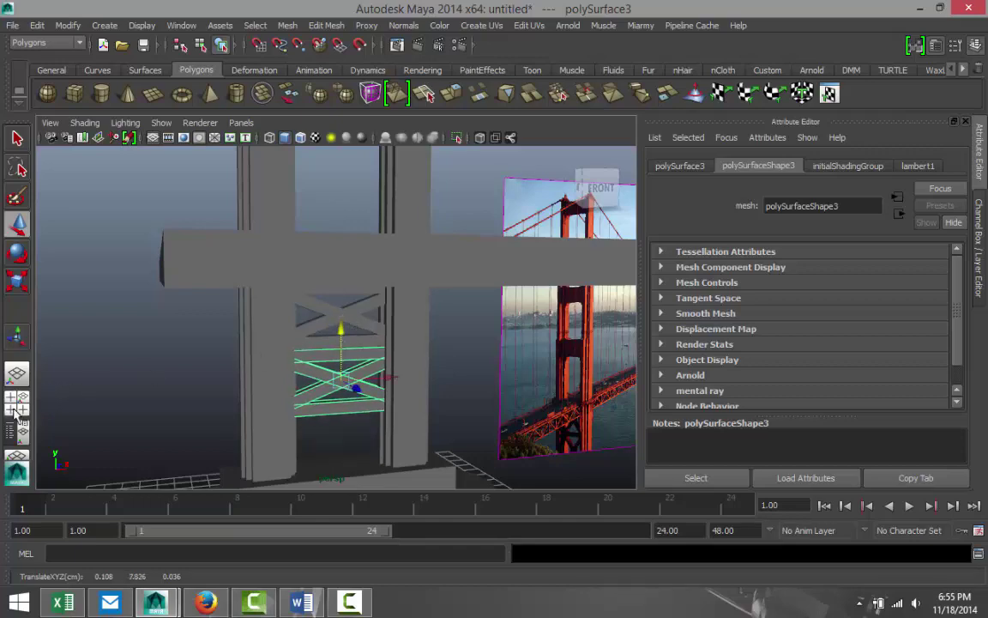
{"action": "key", "text": "space"}
{"action": "key", "text": "space"}
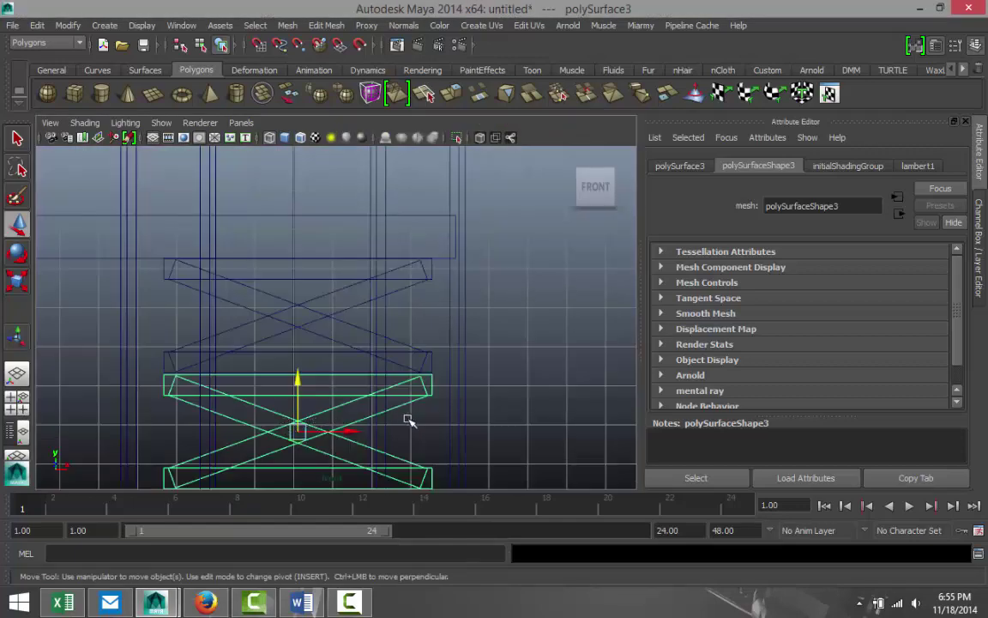
{"action": "left_click_drag", "start_coordinate": [301, 375], "coordinate": [296, 377]}
{"action": "key", "text": "space"}
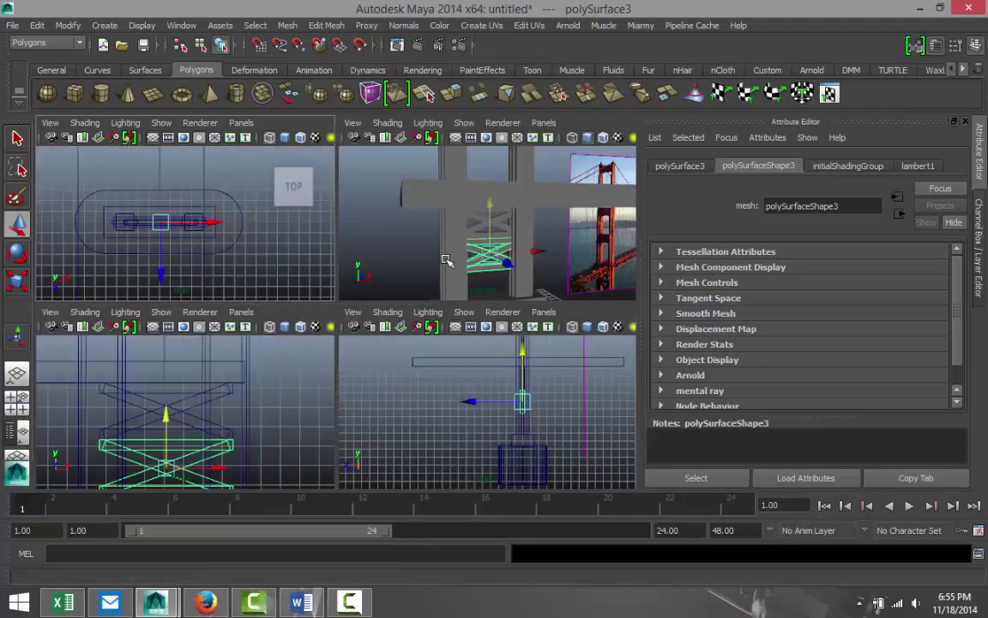
- Examine the tower sections and crossbars in the reference photo and compare them with the modeled tower
{"action": "key", "text": "space"}
{"action": "scroll", "coordinate": [453, 292], "scroll_direction": "down", "scroll_amount": 5}
{"action": "scroll", "coordinate": [467, 321], "scroll_direction": "up", "scroll_amount": 4}
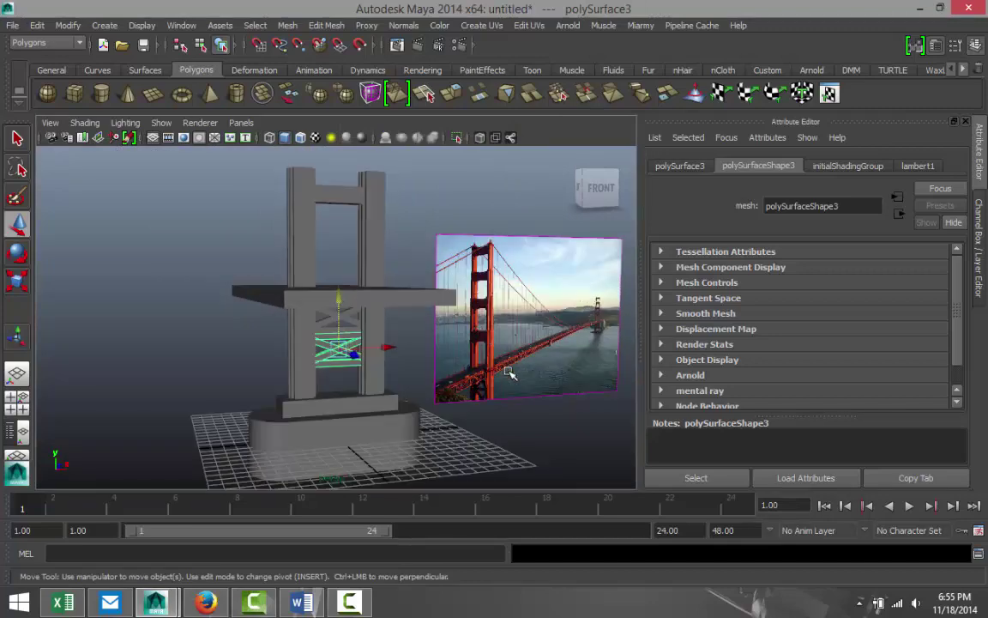
{"action": "left_click_drag", "start_coordinate": [492, 343], "coordinate": [426, 352], "text": "alt"}
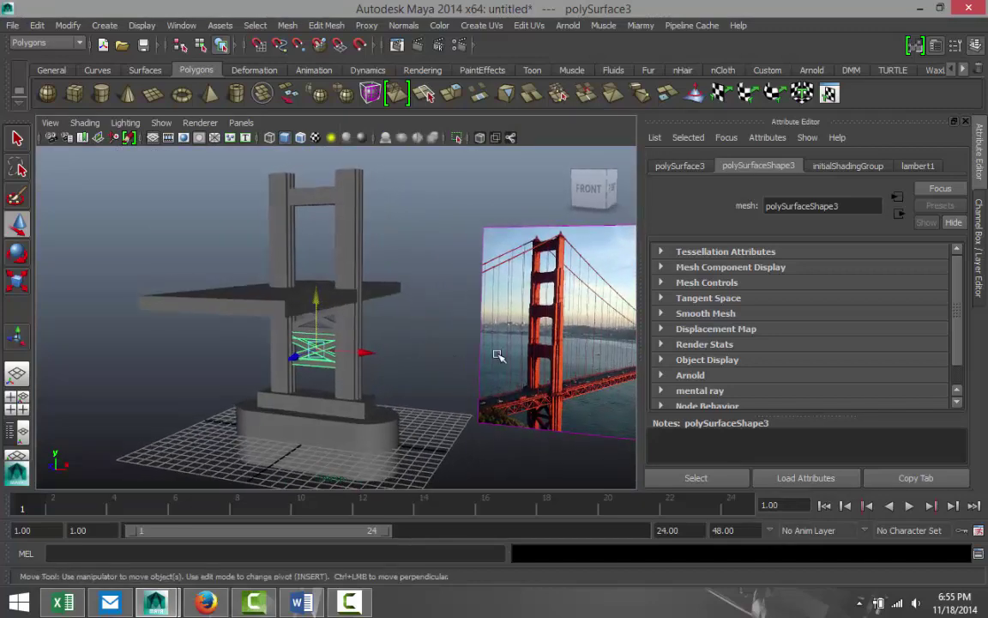
{"action": "left_click_drag", "start_coordinate": [498, 355], "coordinate": [331, 393], "text": "alt"}
{"action": "scroll", "coordinate": [346, 393], "scroll_direction": "up", "scroll_amount": 5}
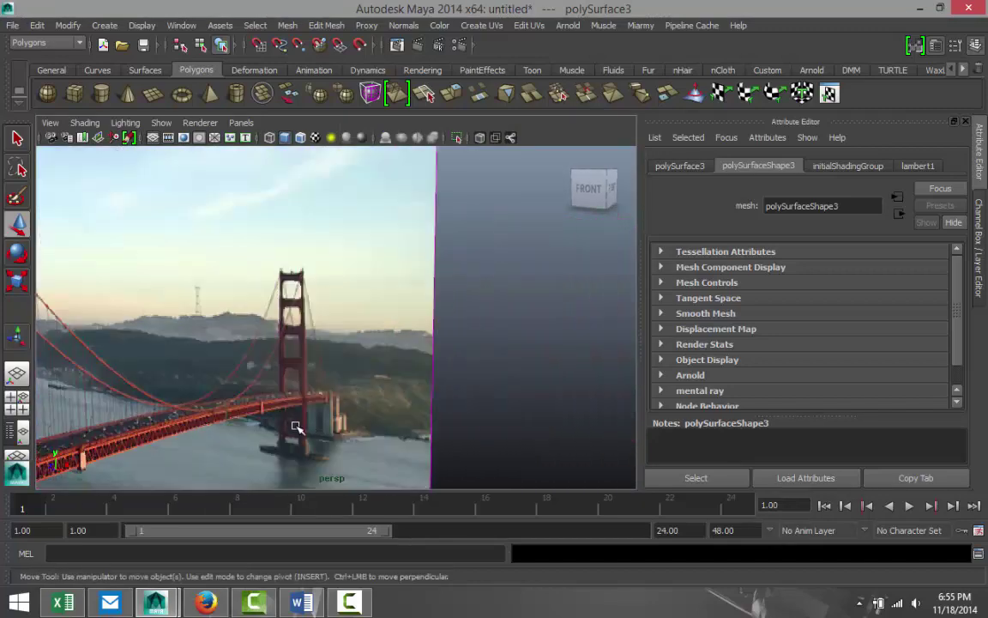
{"action": "scroll", "coordinate": [305, 426], "scroll_direction": "down", "scroll_amount": 1}
{"action": "scroll", "coordinate": [309, 427], "scroll_direction": "up", "scroll_amount": 2}
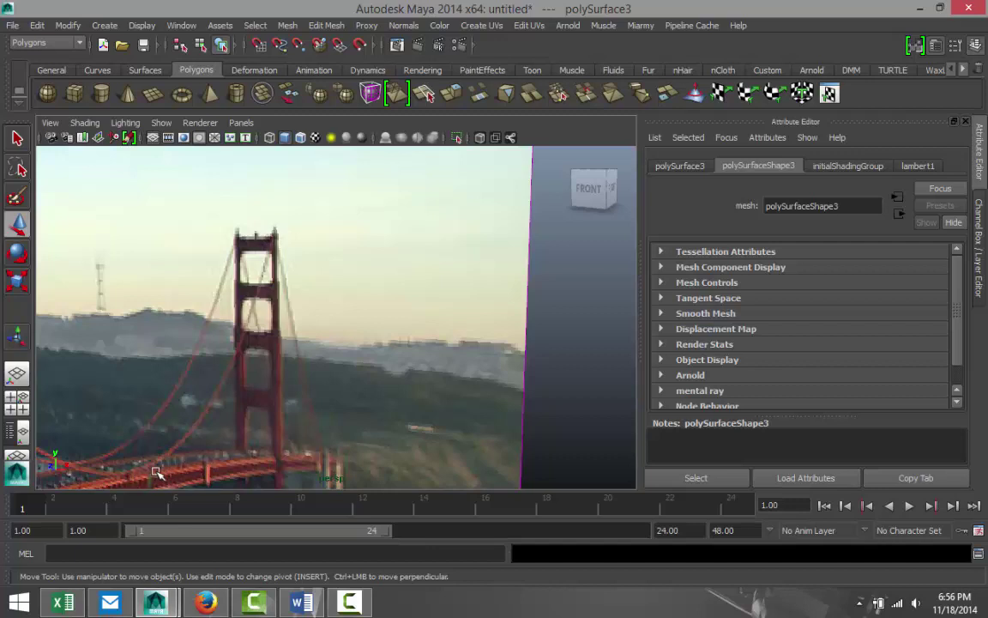
{"action": "scroll", "coordinate": [232, 420], "scroll_direction": "down", "scroll_amount": 8}
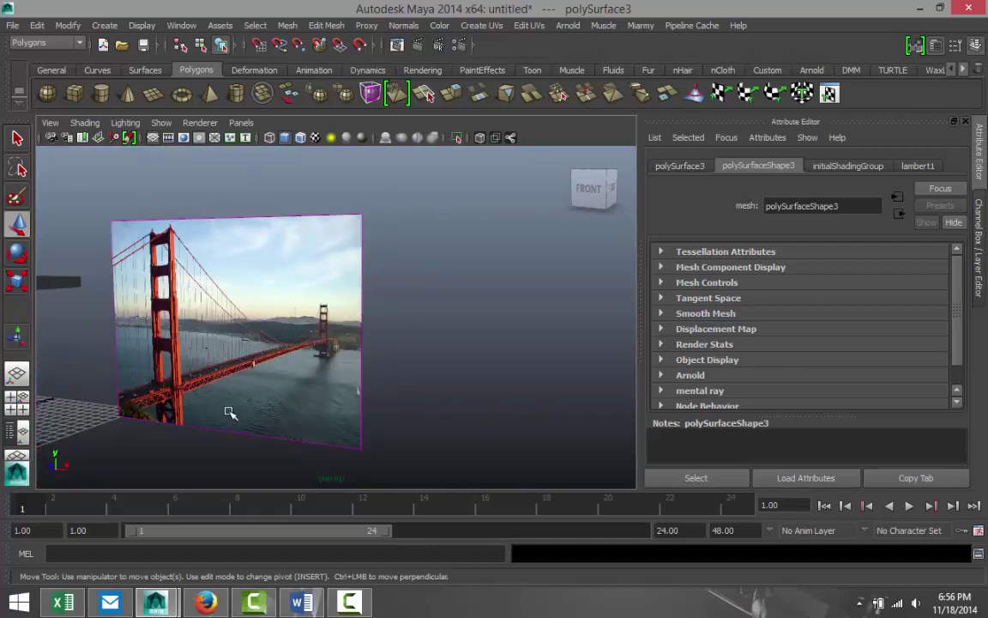
{"action": "scroll", "coordinate": [189, 402], "scroll_direction": "down", "scroll_amount": 5}
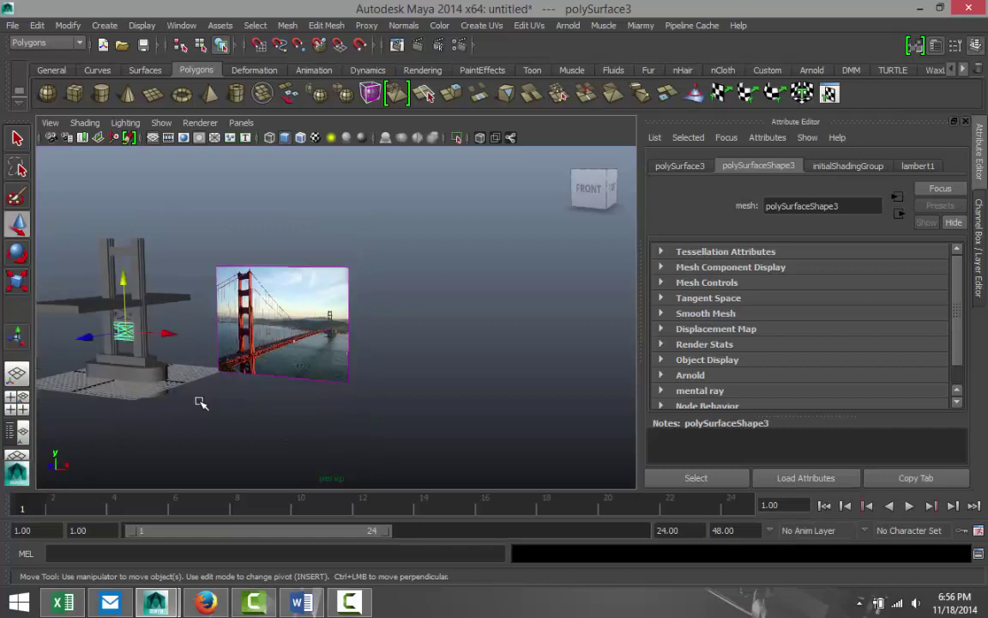
{"action": "left_click_drag", "start_coordinate": [200, 402], "coordinate": [302, 450], "text": "alt"}
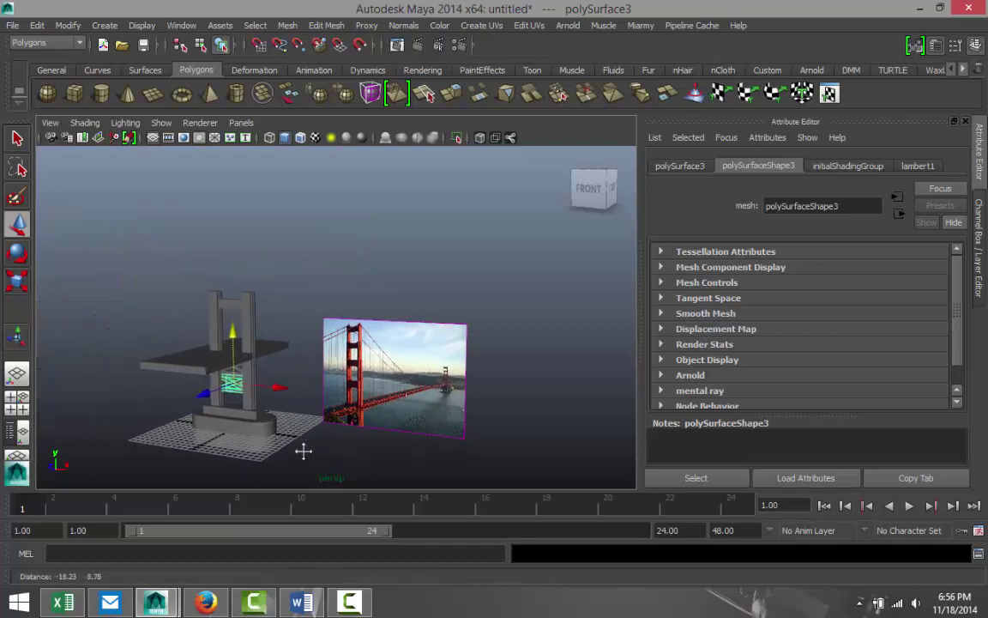
- Duplicate the tower legs with their crossbar, and raise the copy to about 8.436 in Y
{"action": "left_click", "coordinate": [247, 319]}
{"action": "left_click_drag", "start_coordinate": [292, 395], "coordinate": [332, 400], "text": "alt"}
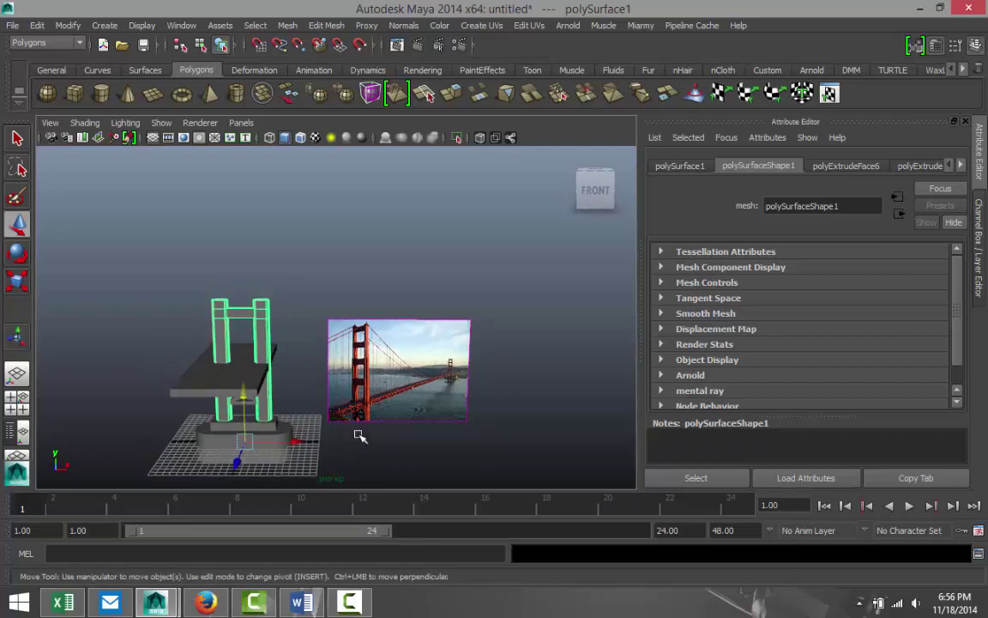
{"action": "key", "text": "ctrl+d"}
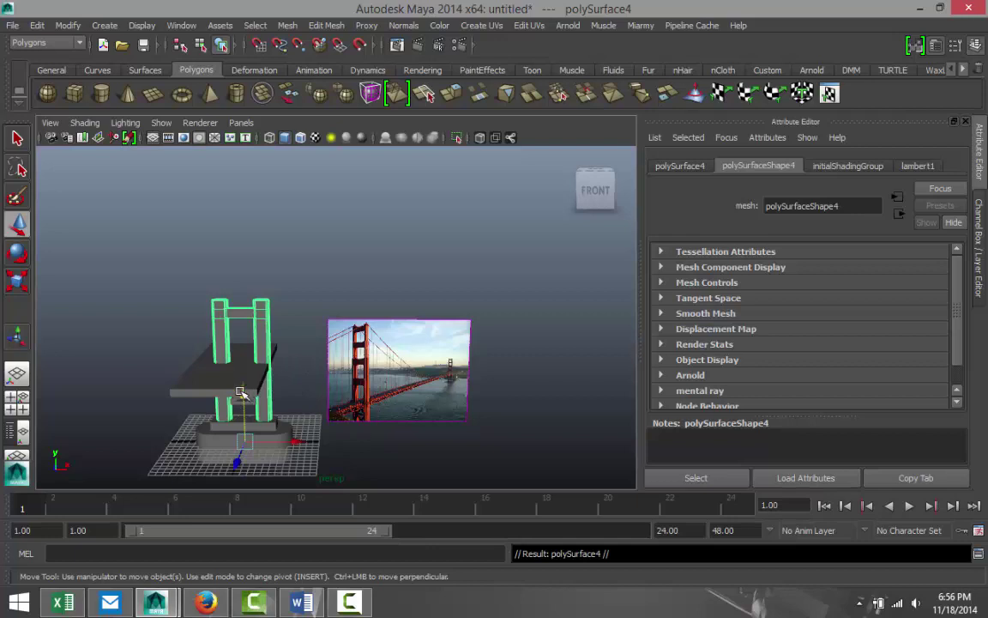
{"action": "left_click_drag", "start_coordinate": [244, 394], "coordinate": [249, 317]}
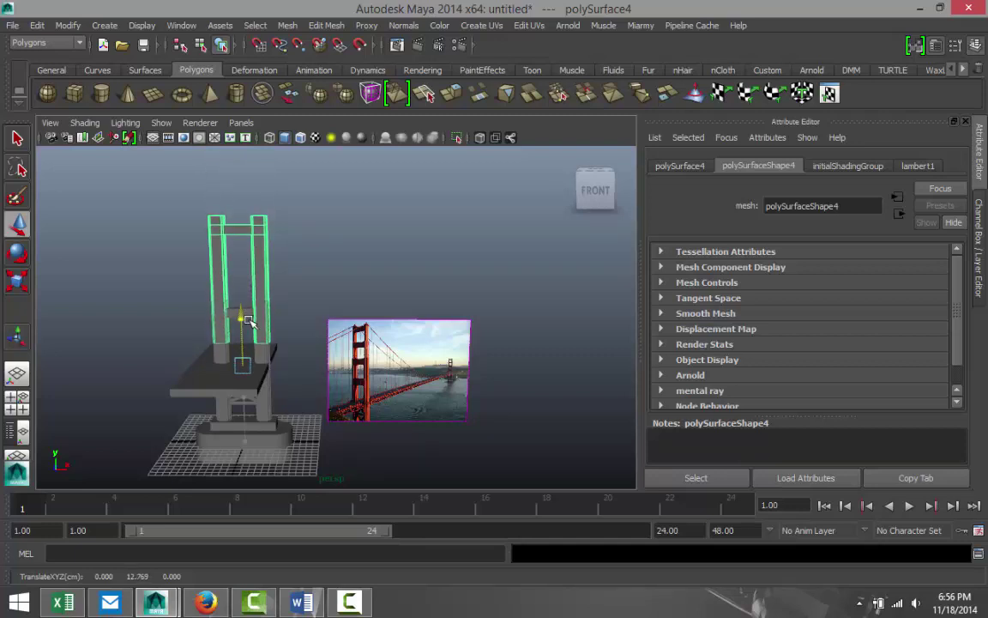
{"action": "left_click_drag", "start_coordinate": [247, 319], "coordinate": [249, 341]}
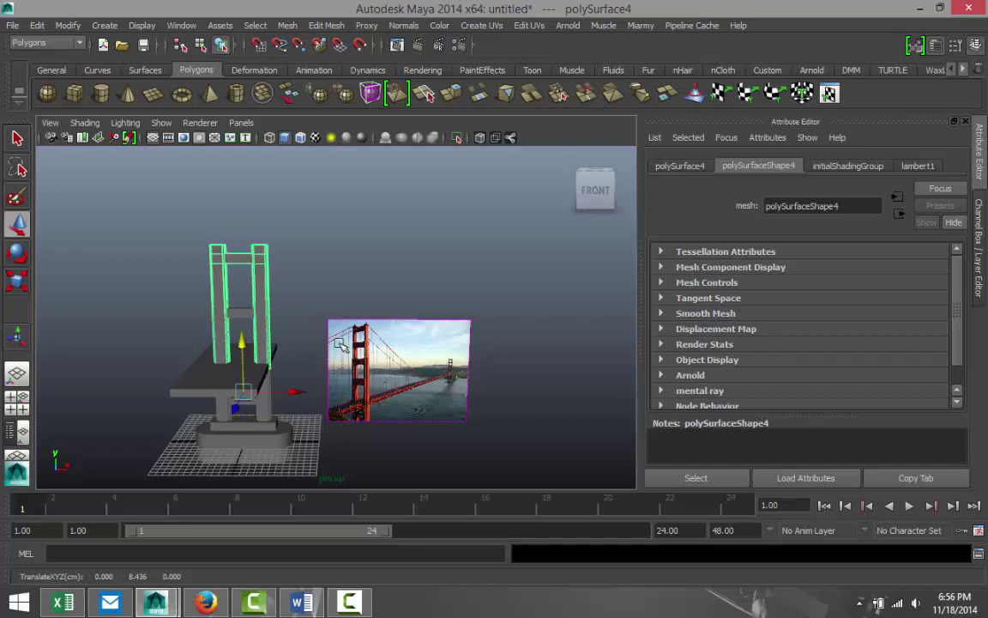
- Scale the copied tower section slightly smaller in all directions and raise it to about 10.533 in Y
{"action": "key", "text": "r"}
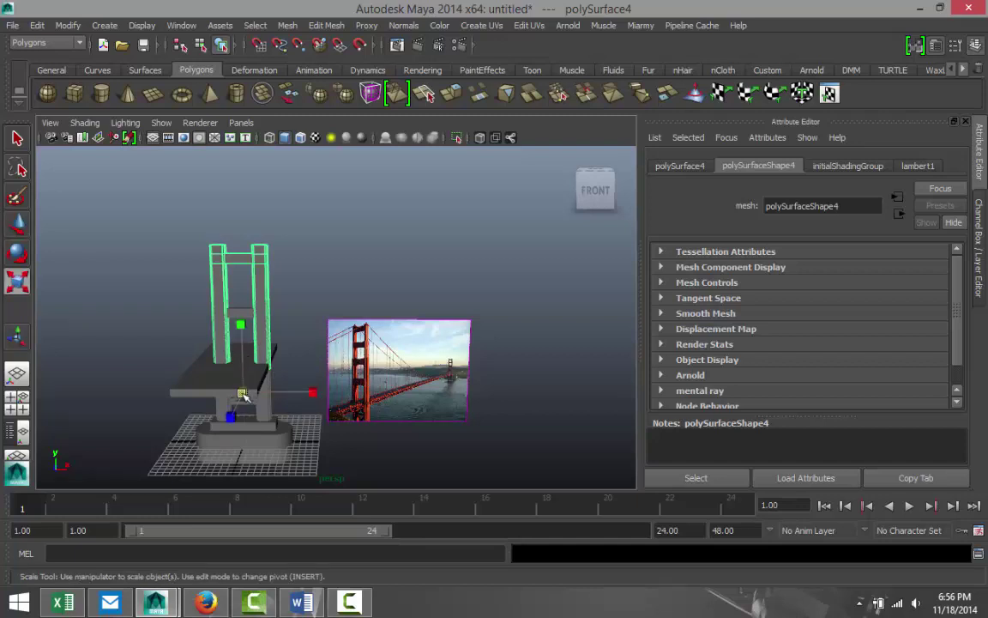
{"action": "left_click_drag", "start_coordinate": [243, 394], "coordinate": [226, 395]}
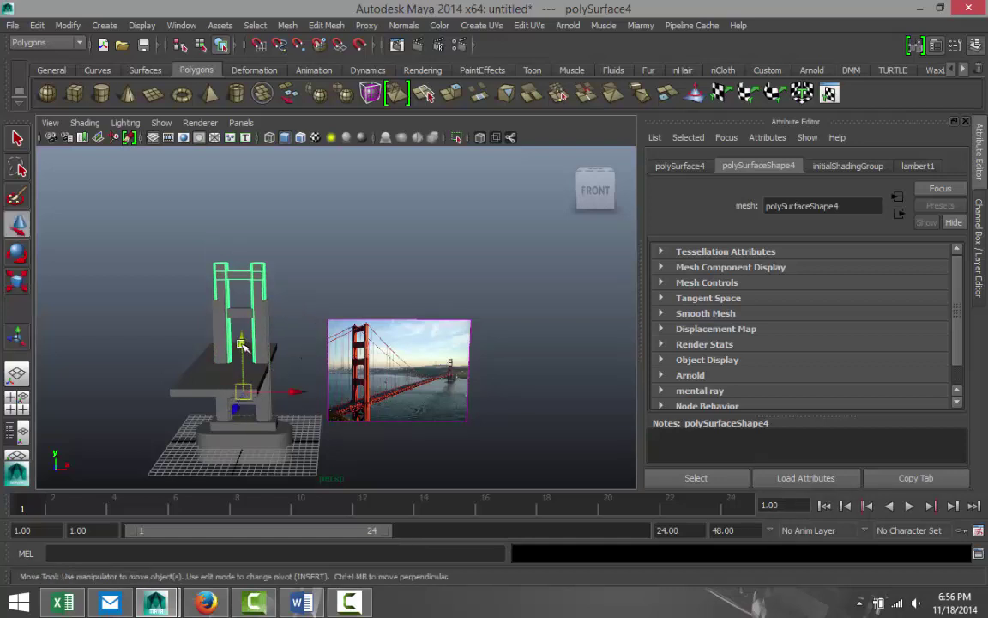
{"action": "left_click_drag", "start_coordinate": [242, 344], "coordinate": [242, 331]}
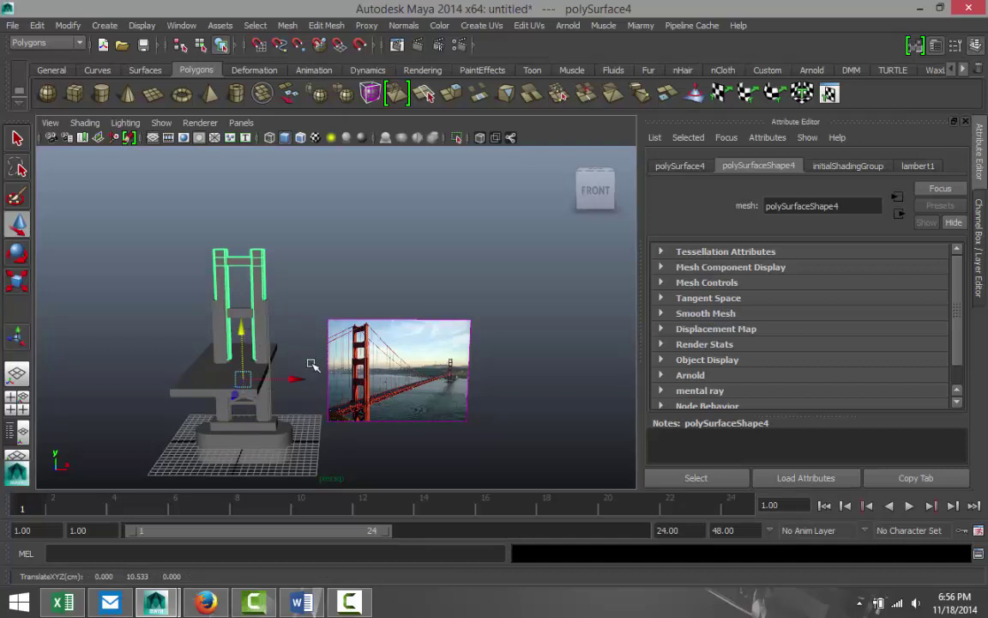
{"action": "key", "text": "f"}
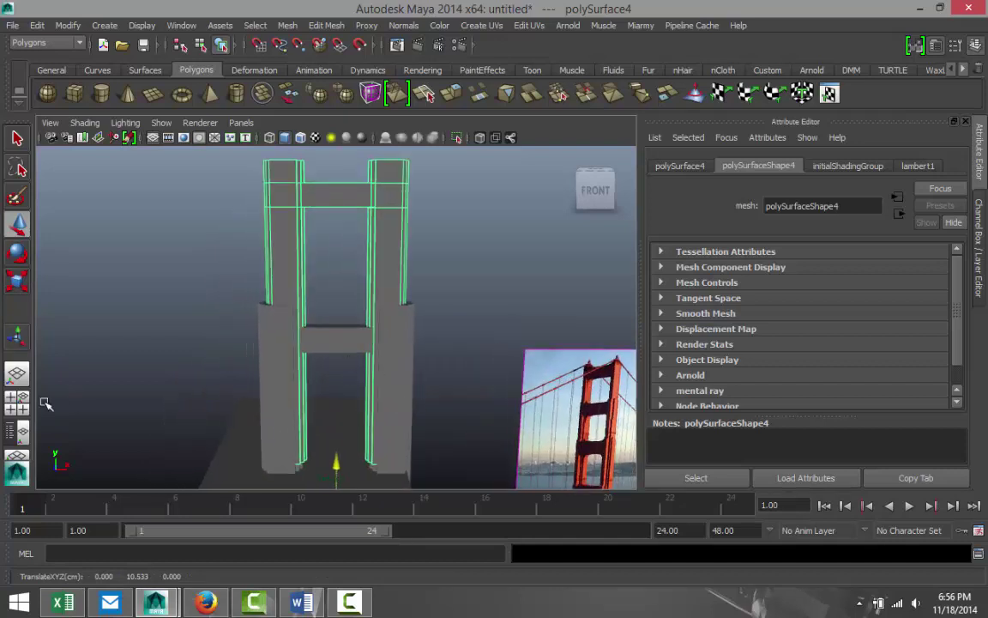
- In the front view, raise the bottom vertices of the copied tower section to the top of the lower legs
{"action": "left_click", "coordinate": [21, 408]}
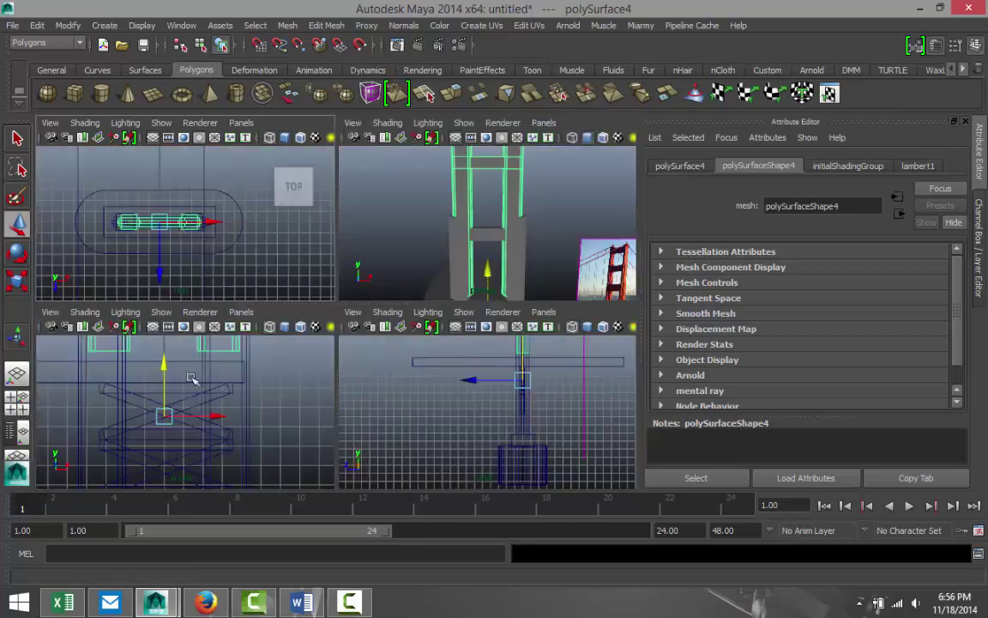
{"action": "key", "text": "space"}
{"action": "scroll", "coordinate": [409, 279], "scroll_direction": "down", "scroll_amount": 5}
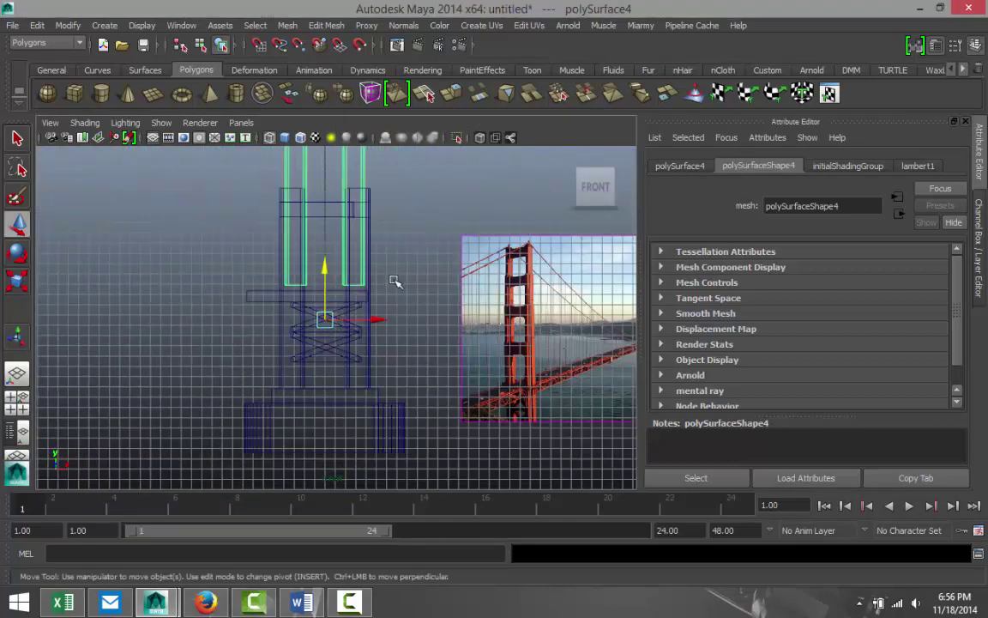
{"action": "scroll", "coordinate": [375, 331], "scroll_direction": "up", "scroll_amount": 5}
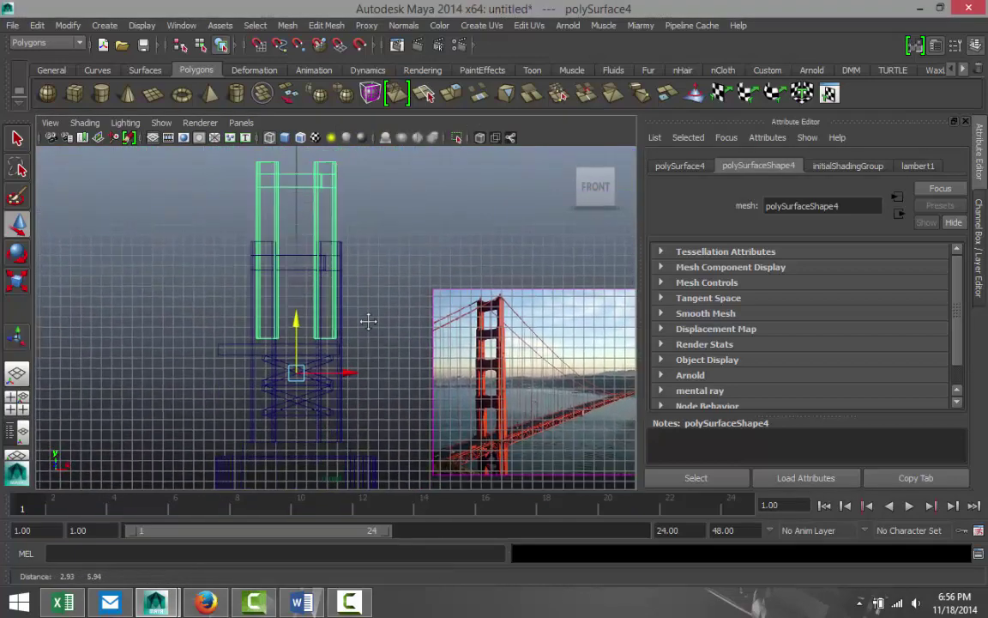
{"action": "right_click_drag", "start_coordinate": [326, 253], "coordinate": [249, 240]}
{"action": "left_click_drag", "start_coordinate": [165, 314], "coordinate": [385, 367]}
{"action": "left_click_drag", "start_coordinate": [264, 281], "coordinate": [263, 148]}
{"action": "middle_click_drag", "start_coordinate": [376, 278], "coordinate": [402, 410], "text": "alt"}
{"action": "scroll", "coordinate": [367, 397], "scroll_direction": "up", "scroll_amount": 3}
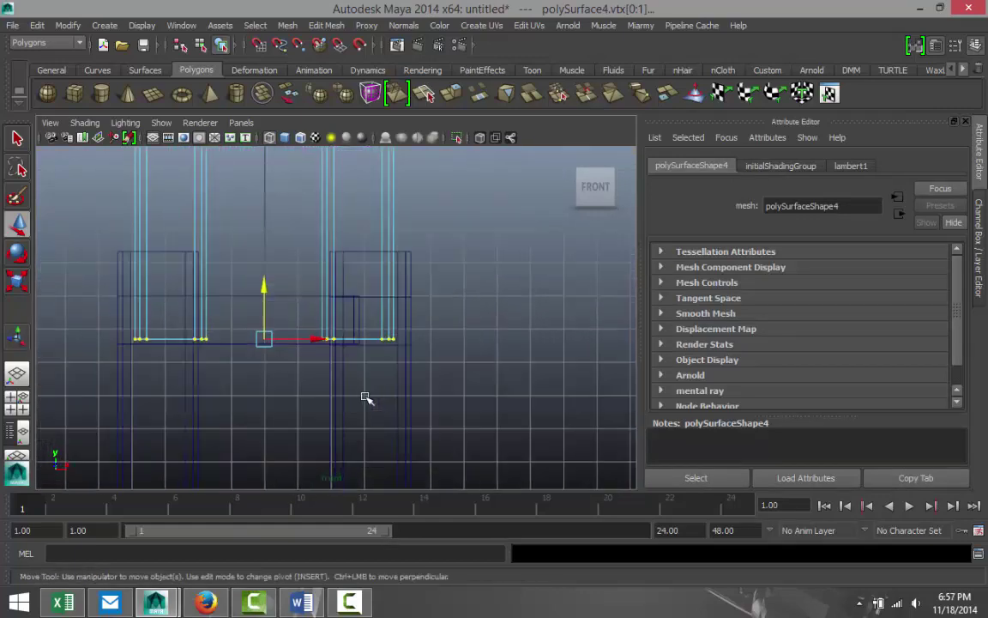
{"action": "left_click_drag", "start_coordinate": [262, 284], "coordinate": [264, 202]}
{"action": "scroll", "coordinate": [282, 288], "scroll_direction": "down", "scroll_amount": 5}
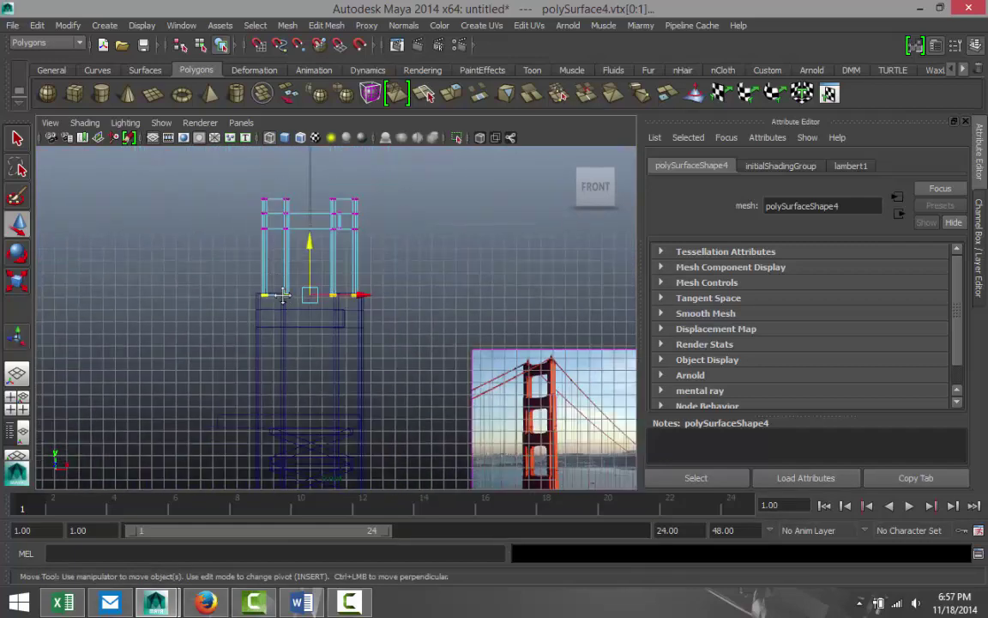
- Select the inner vertices of both upper legs and scale them apart in X to align with the lower legs' inner sides
{"action": "middle_click_drag", "start_coordinate": [284, 294], "coordinate": [306, 331], "text": "alt"}
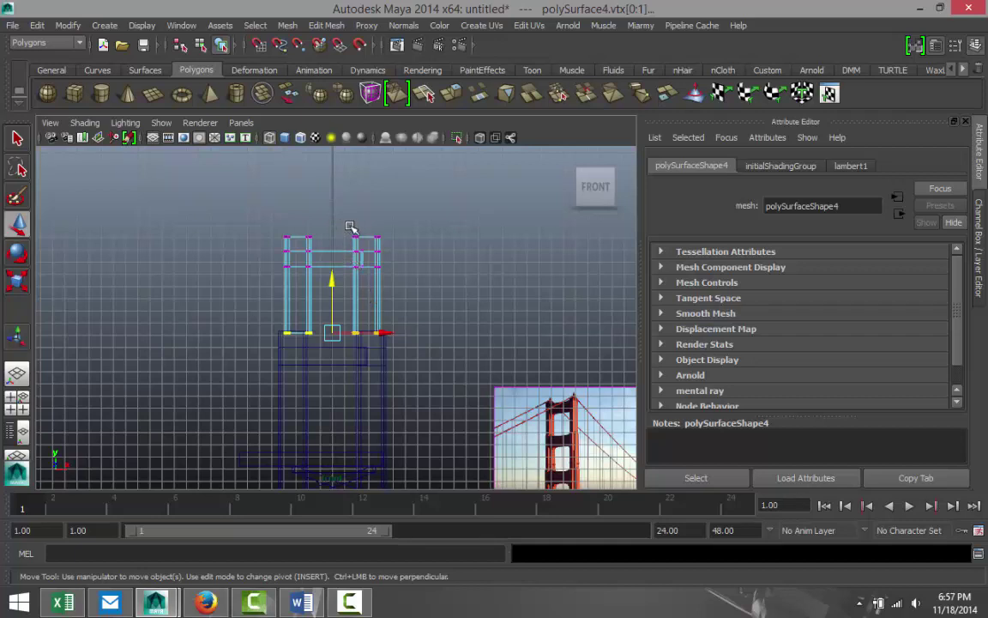
{"action": "left_click_drag", "start_coordinate": [350, 227], "coordinate": [365, 350]}
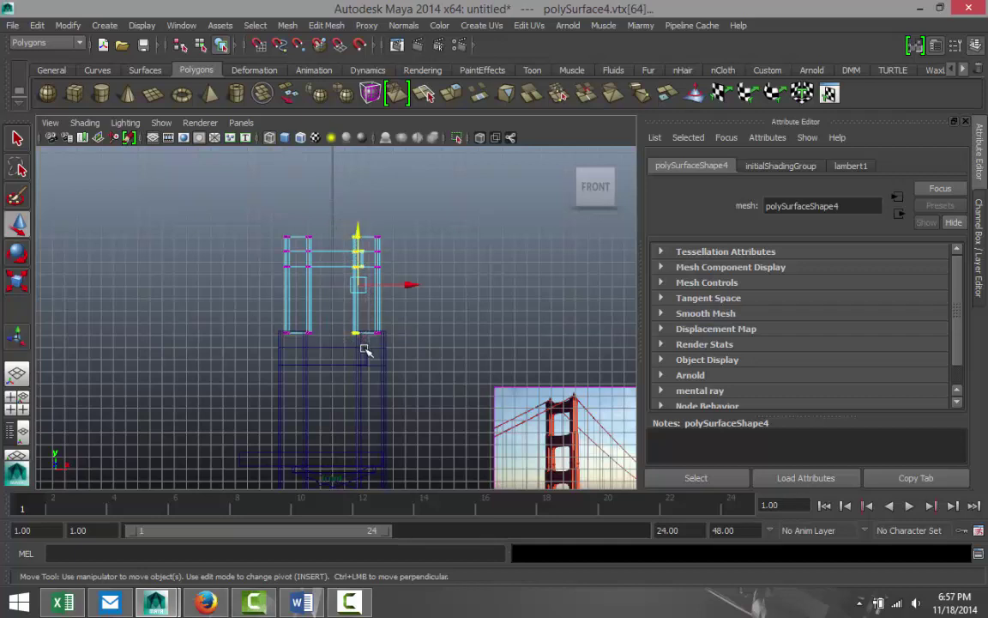
{"action": "left_click_drag", "start_coordinate": [319, 273], "coordinate": [324, 347], "text": "shift"}
{"action": "scroll", "coordinate": [352, 389], "scroll_direction": "up", "scroll_amount": 3}
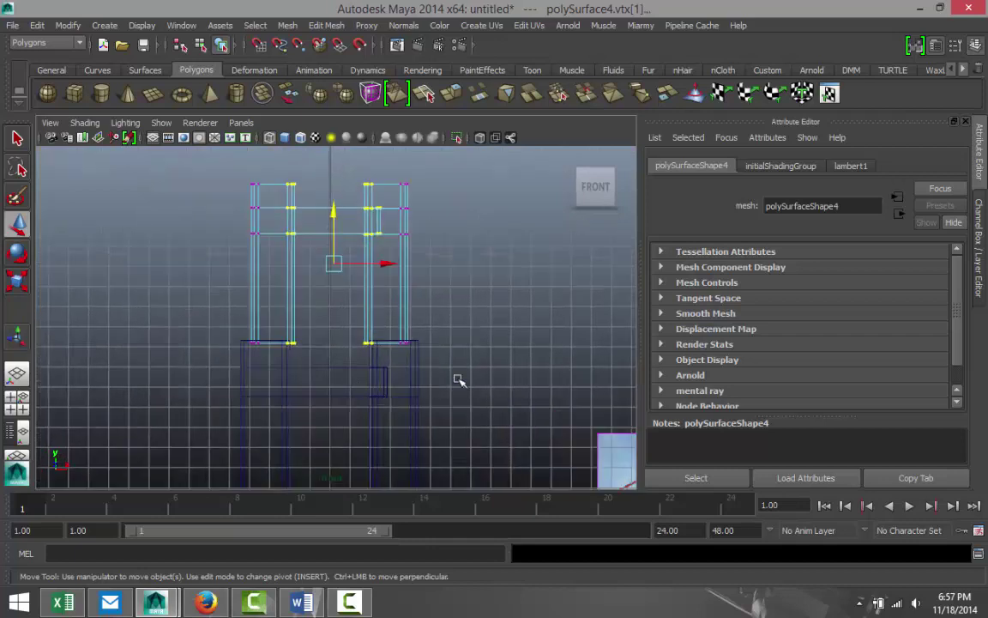
{"action": "key", "text": "r"}
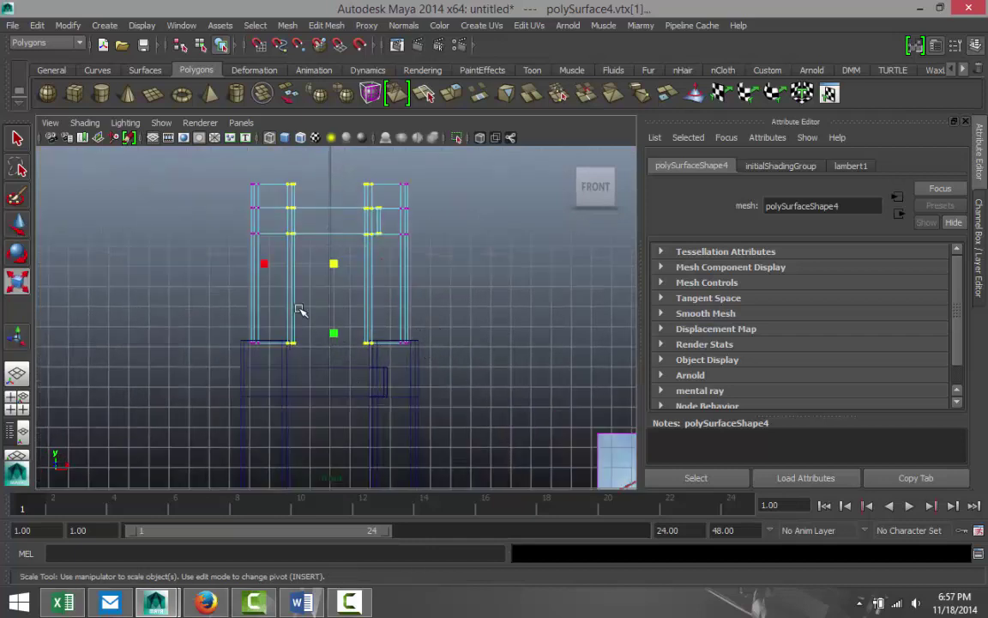
{"action": "left_click_drag", "start_coordinate": [262, 264], "coordinate": [254, 265]}
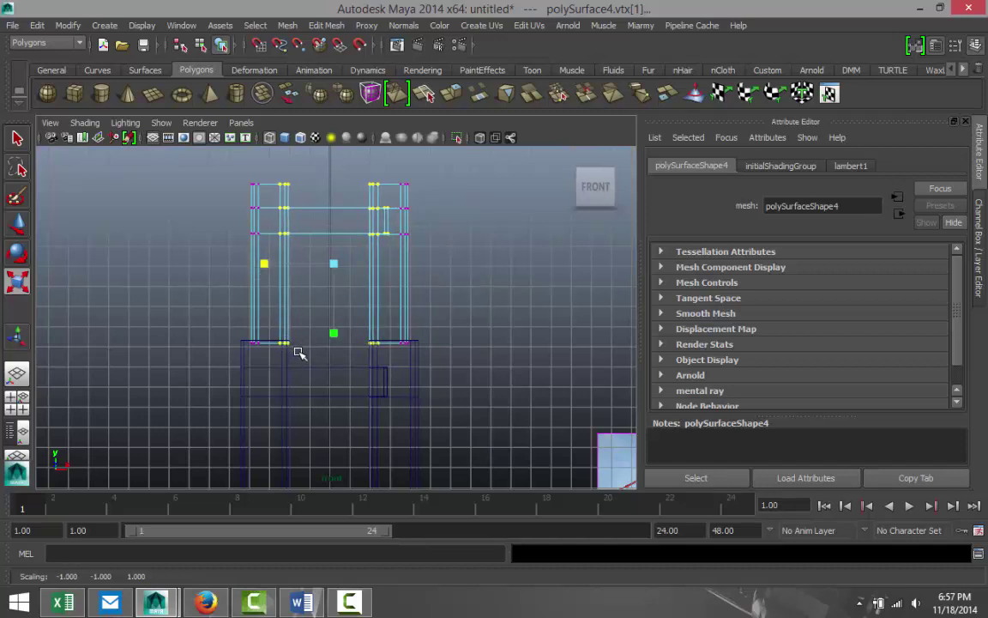
- Select the lower tower section in the perspective view and compare the stacked tower with the reference photo
{"action": "left_click", "coordinate": [22, 405]}
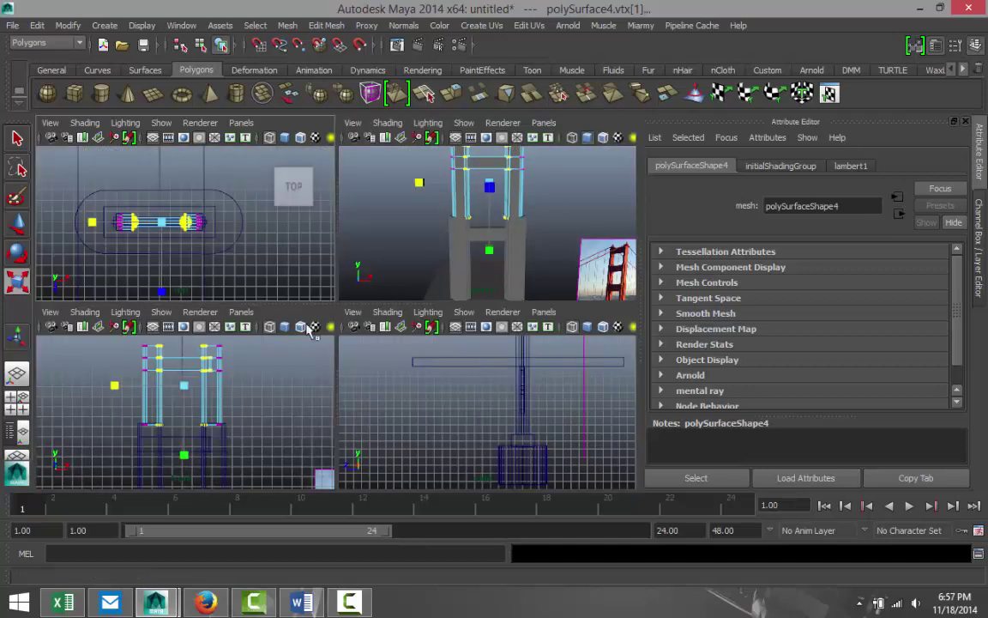
{"action": "key", "text": "space"}
{"action": "left_click", "coordinate": [404, 383]}
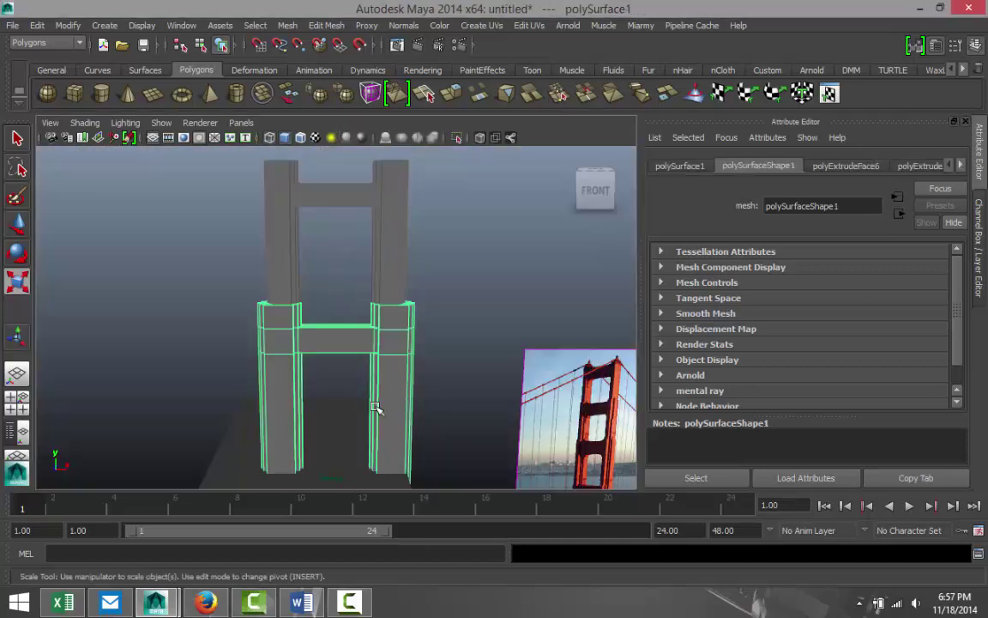
{"action": "scroll", "coordinate": [340, 395], "scroll_direction": "down", "scroll_amount": 5}
{"action": "scroll", "coordinate": [371, 396], "scroll_direction": "up", "scroll_amount": 3}
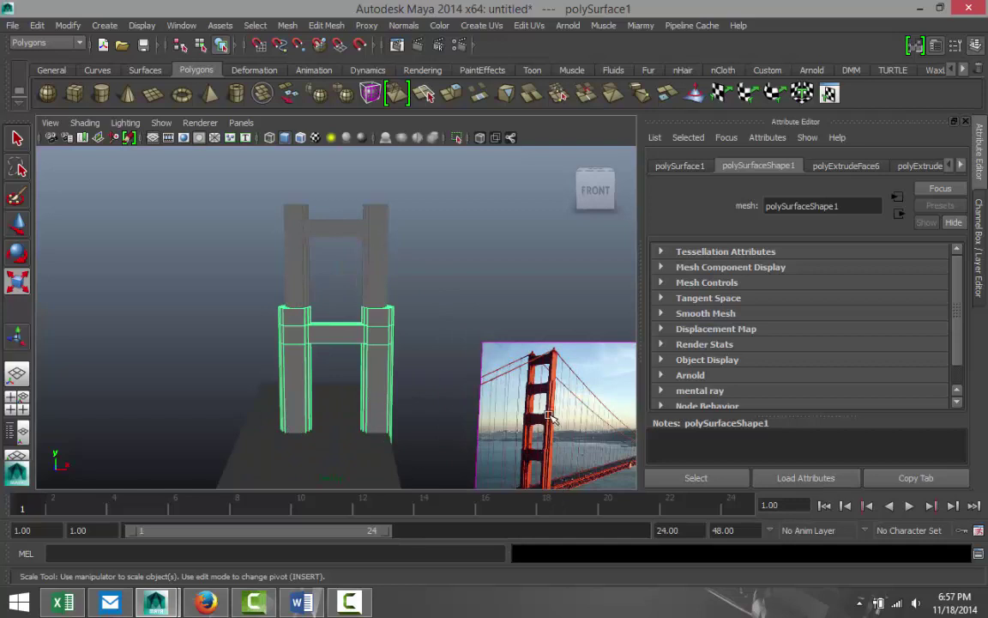
{"action": "middle_click_drag", "start_coordinate": [459, 319], "coordinate": [430, 393], "text": "alt"}
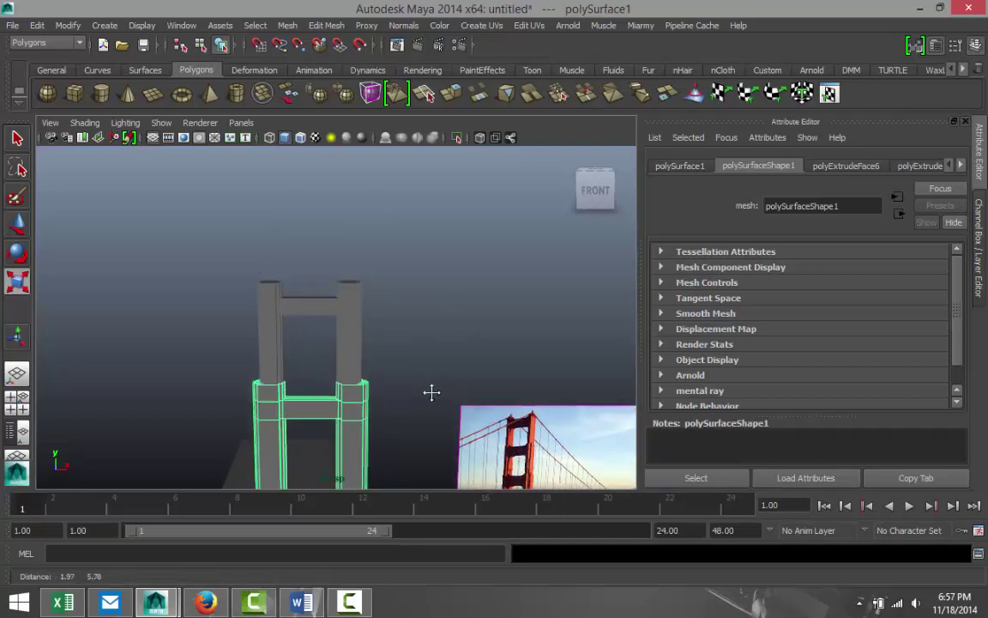
- Duplicate the uppermost tower section and raise the copy to about 16.124 in Y
{"action": "scroll", "coordinate": [434, 353], "scroll_direction": "down", "scroll_amount": 5}
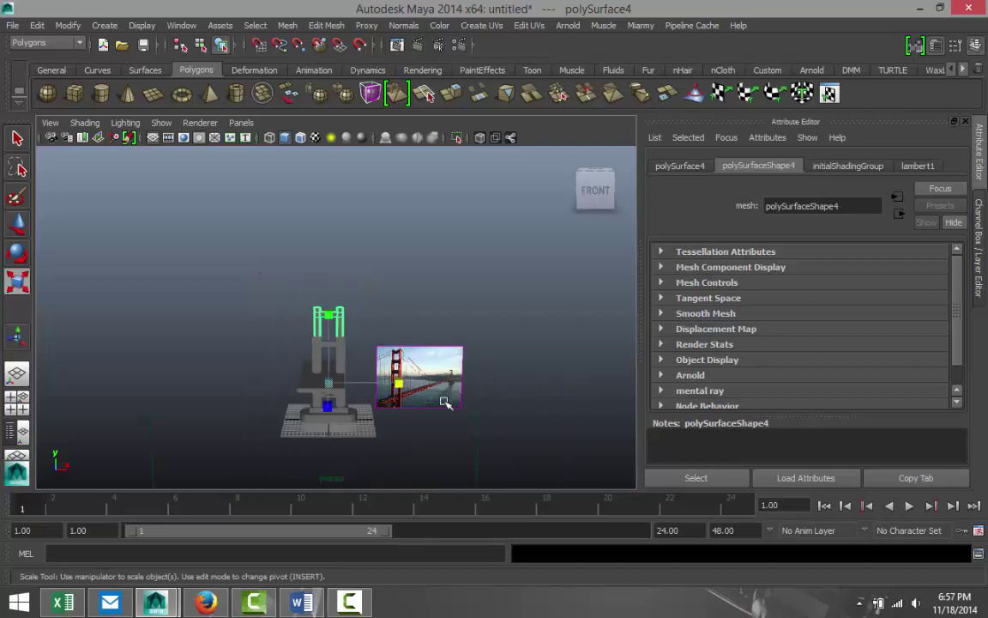
{"action": "left_click_drag", "start_coordinate": [445, 419], "coordinate": [448, 421], "text": "alt"}
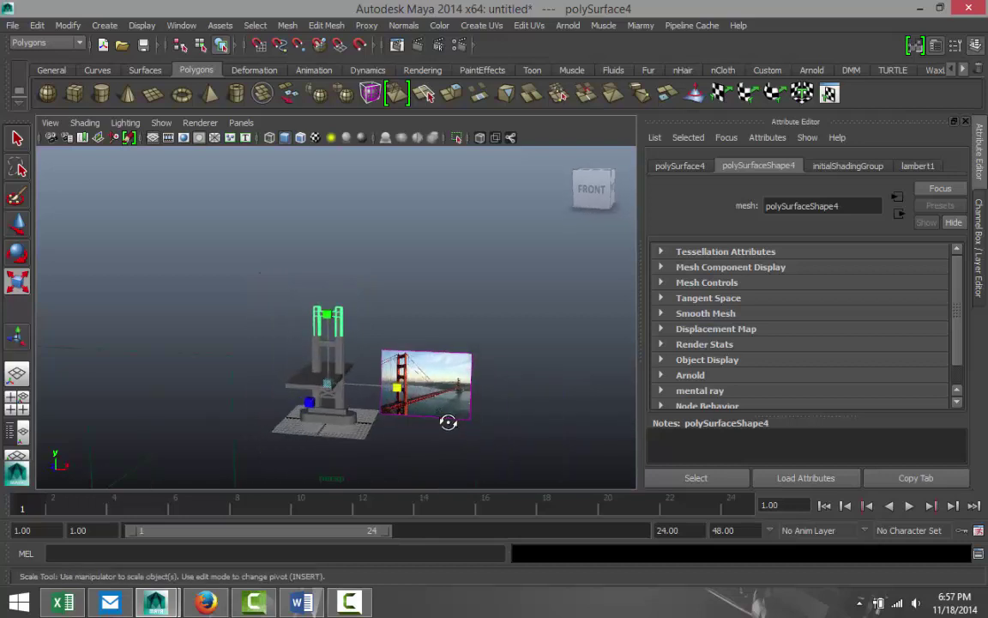
{"action": "key", "text": "ctrl+d"}
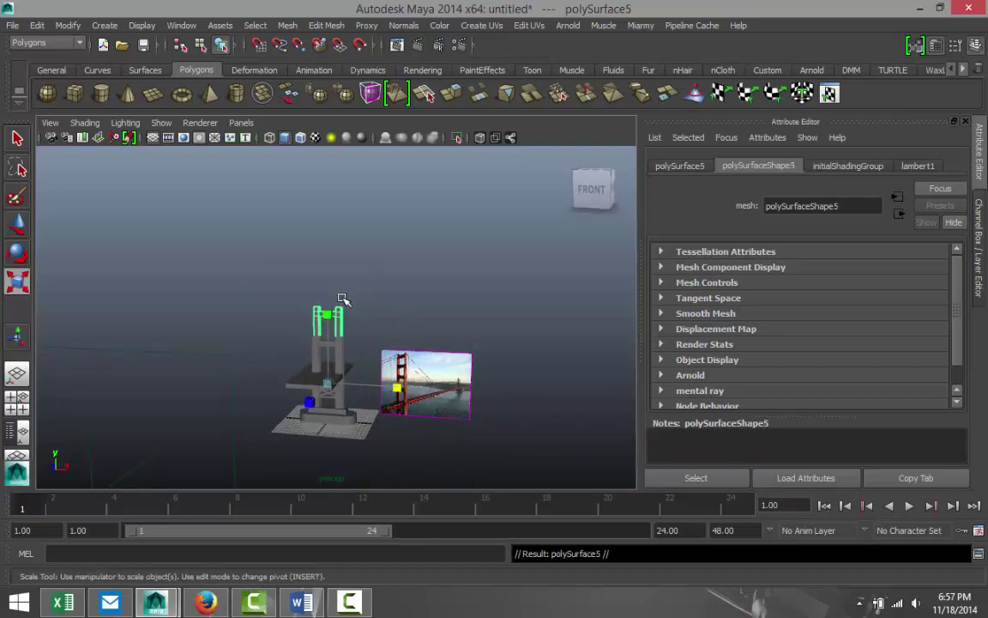
{"action": "key", "text": "w"}
{"action": "left_click_drag", "start_coordinate": [333, 338], "coordinate": [332, 317]}
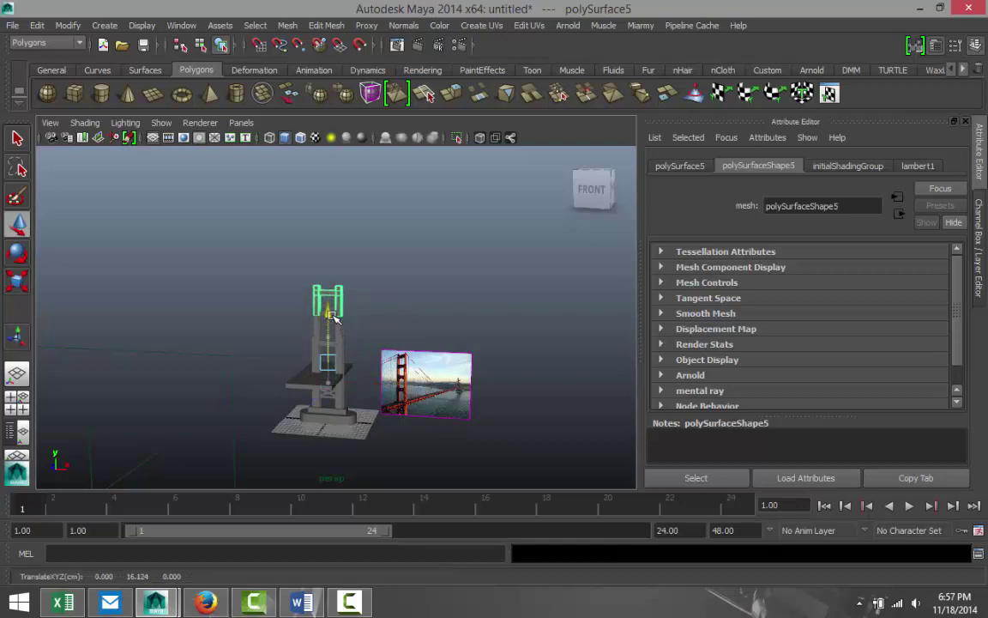
- Center the copied section's pivot and raise the copy to about 34.55 in Y, onto the section below
{"action": "key", "text": "f"}
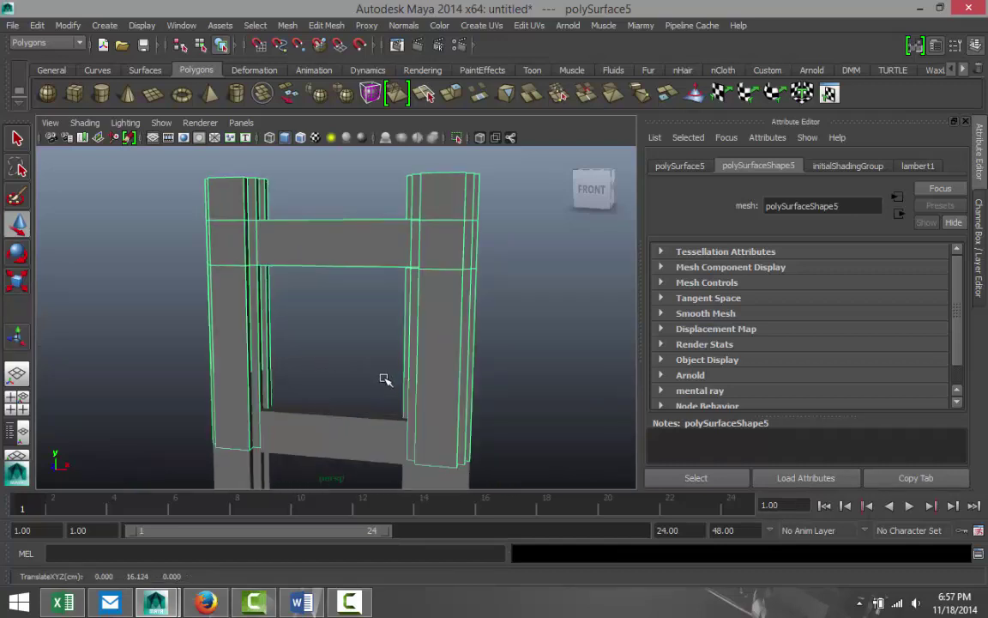
{"action": "scroll", "coordinate": [388, 383], "scroll_direction": "down", "scroll_amount": 3}
{"action": "left_click_drag", "start_coordinate": [426, 355], "coordinate": [472, 389], "text": "alt"}
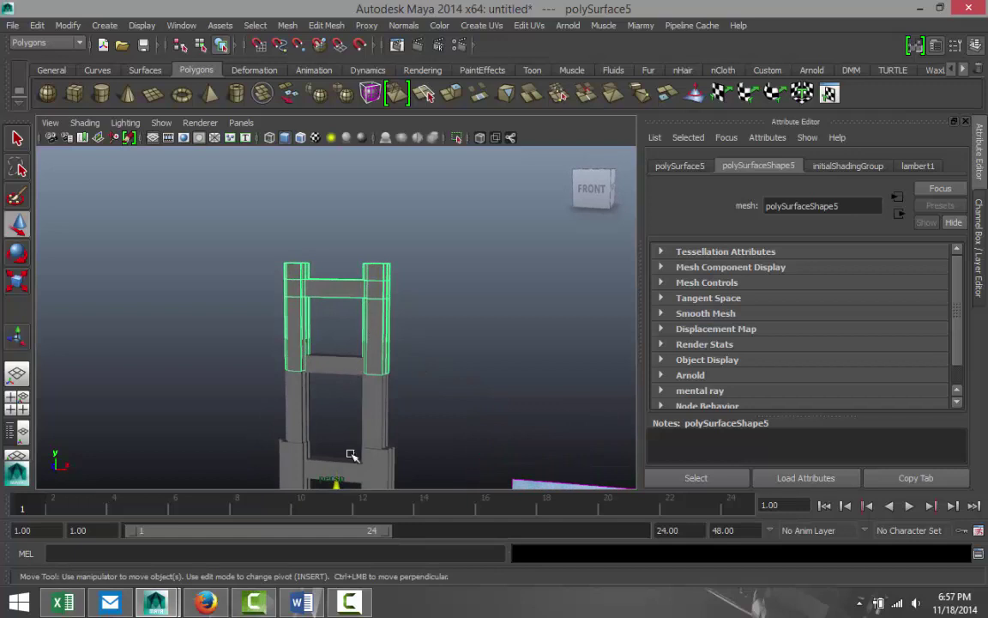
{"action": "left_click", "coordinate": [68, 24]}
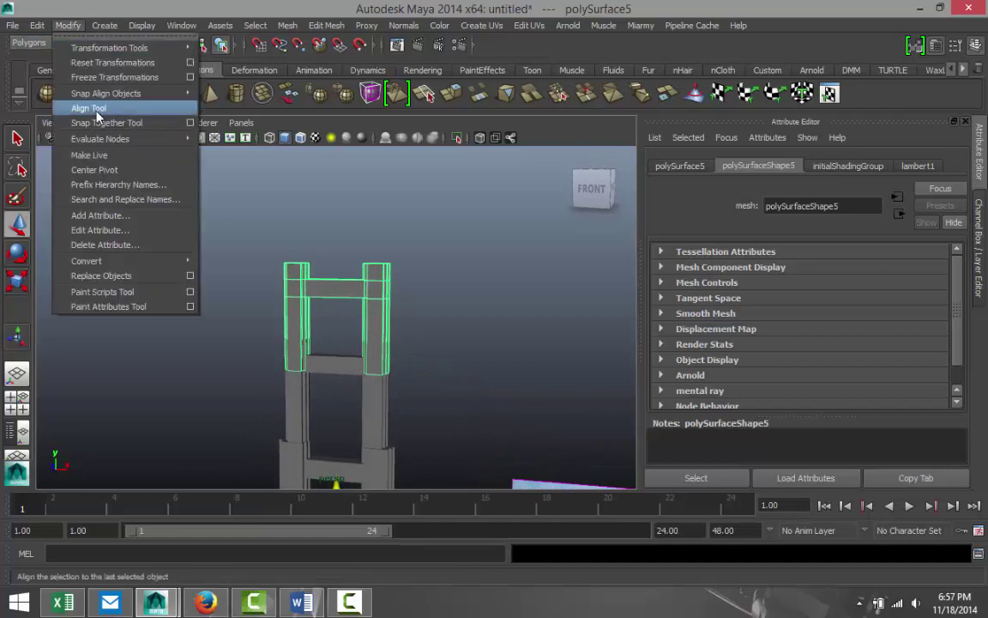
{"action": "left_click", "coordinate": [96, 170]}
{"action": "left_click_drag", "start_coordinate": [339, 267], "coordinate": [339, 242]}
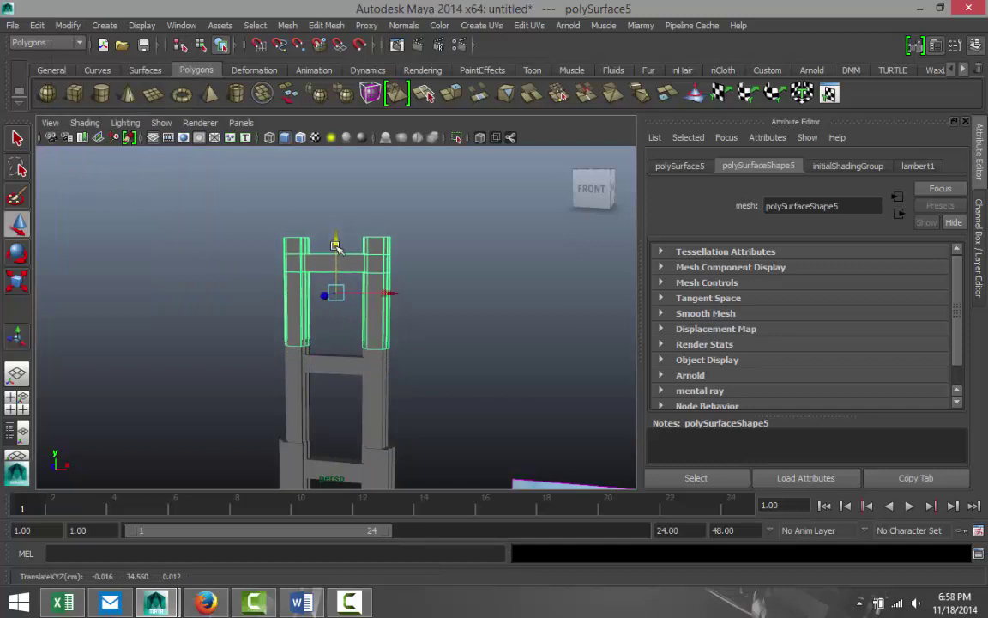
- Scale the new top section uniformly to about 0.81 so it is slightly smaller than the section below
{"action": "left_click_drag", "start_coordinate": [321, 342], "coordinate": [353, 348], "text": "alt"}
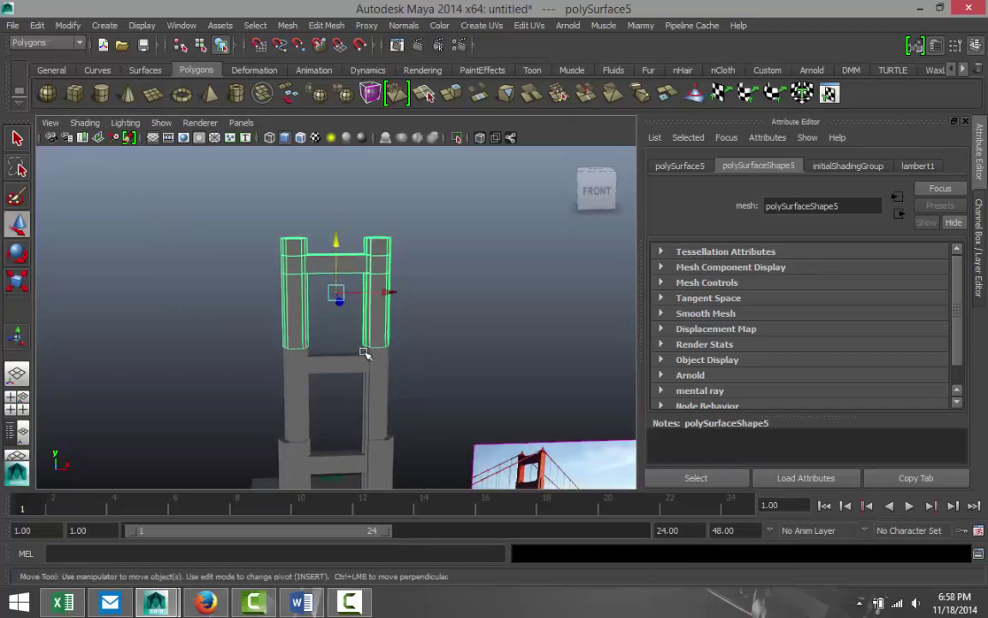
{"action": "key", "text": "r"}
{"action": "left_click_drag", "start_coordinate": [337, 295], "coordinate": [335, 294]}
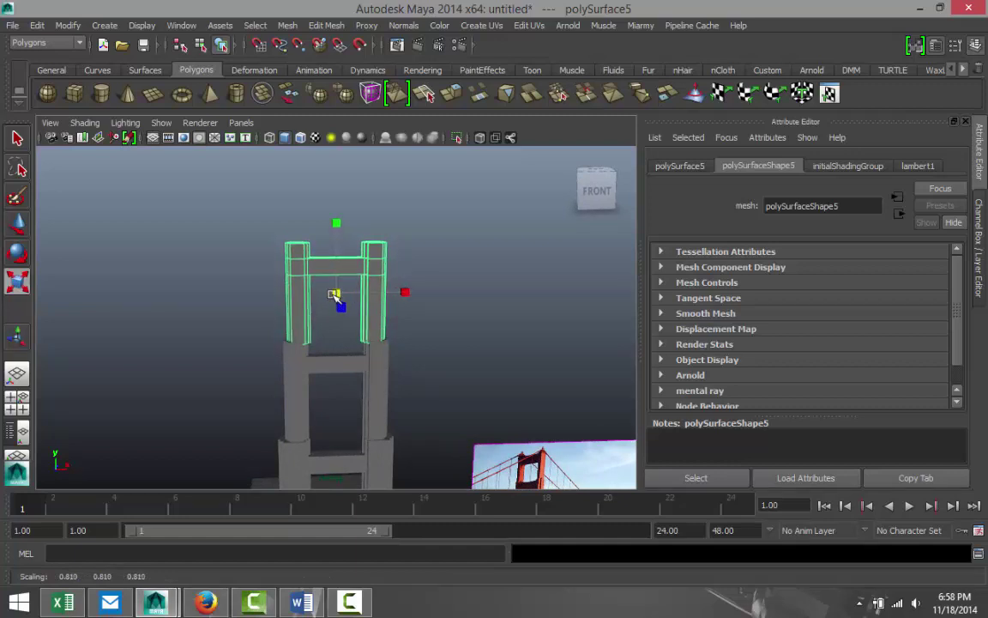
- In the front view, raise the new section's bottom vertices to the top of the legs below, at about 31.033 in Y
{"action": "left_click", "coordinate": [16, 396]}
{"action": "key", "text": "space"}
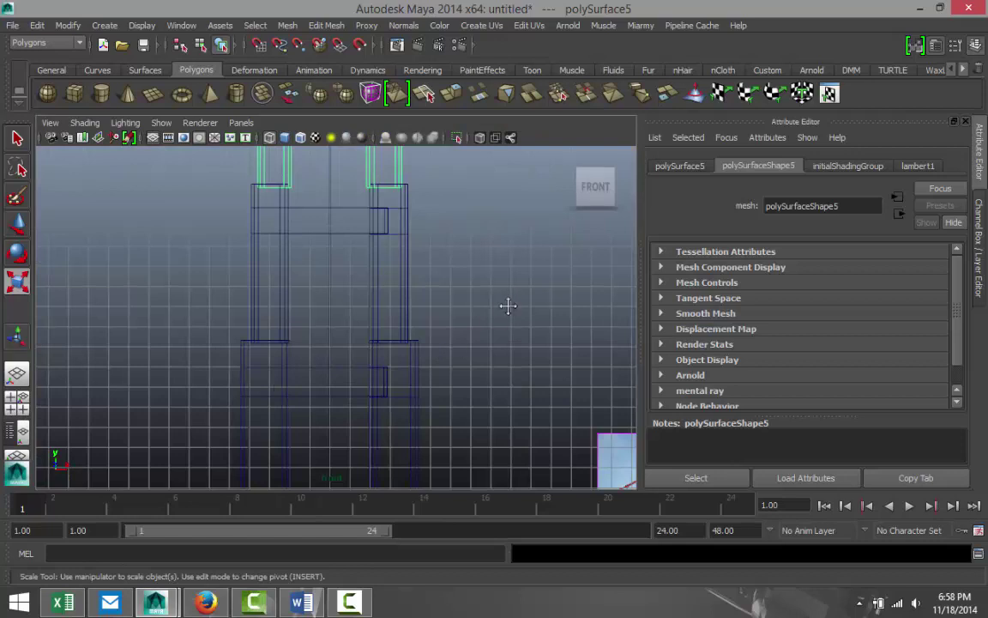
{"action": "middle_click_drag", "start_coordinate": [508, 305], "coordinate": [486, 415], "text": "alt"}
{"action": "scroll", "coordinate": [480, 388], "scroll_direction": "up", "scroll_amount": 3}
{"action": "middle_click_drag", "start_coordinate": [373, 357], "coordinate": [433, 415], "text": "alt"}
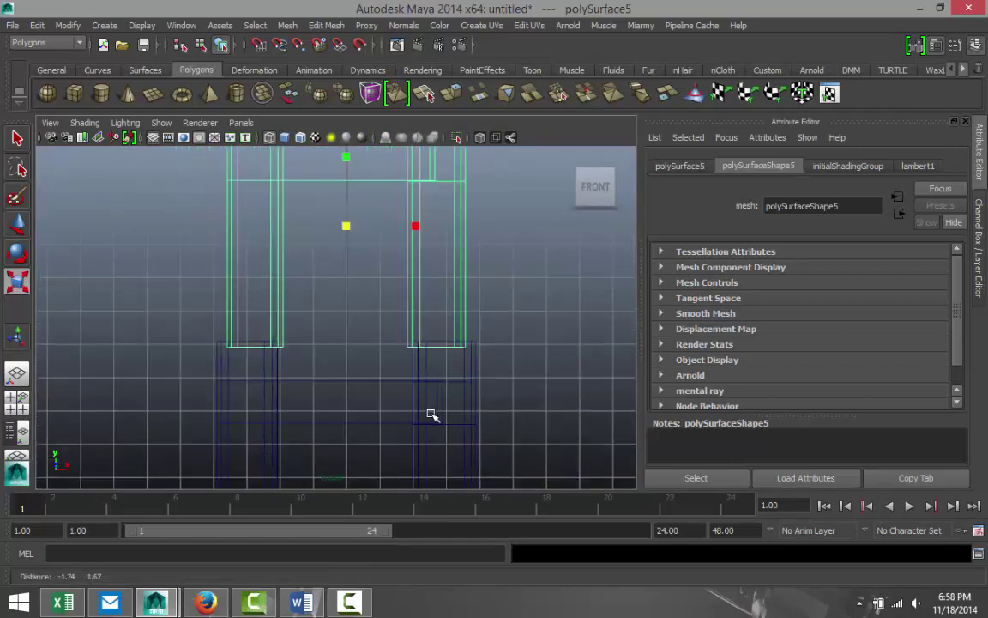
{"action": "right_click_drag", "start_coordinate": [271, 254], "coordinate": [220, 257]}
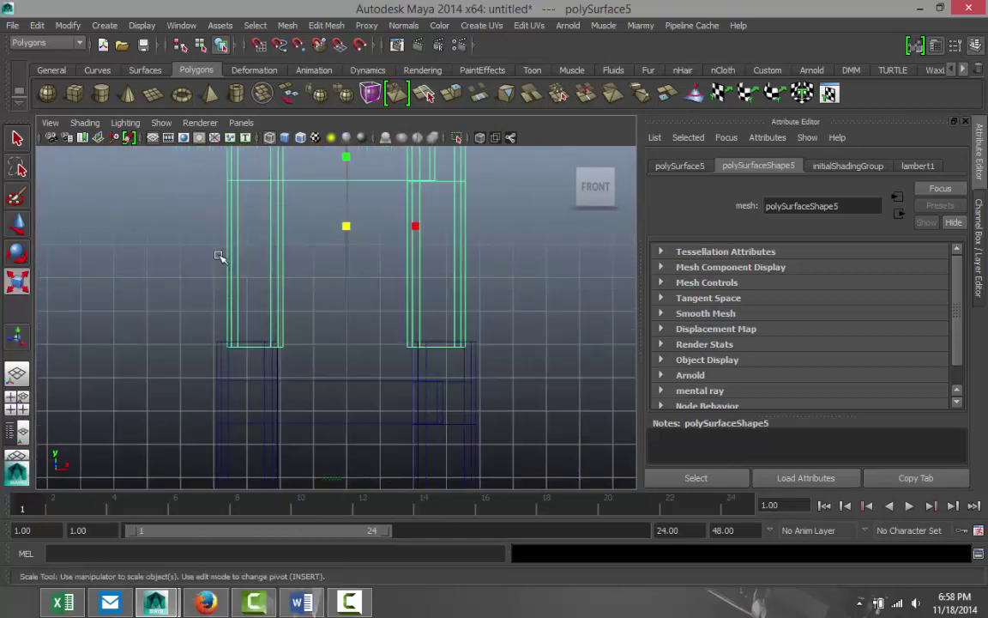
{"action": "left_click_drag", "start_coordinate": [197, 322], "coordinate": [502, 406]}
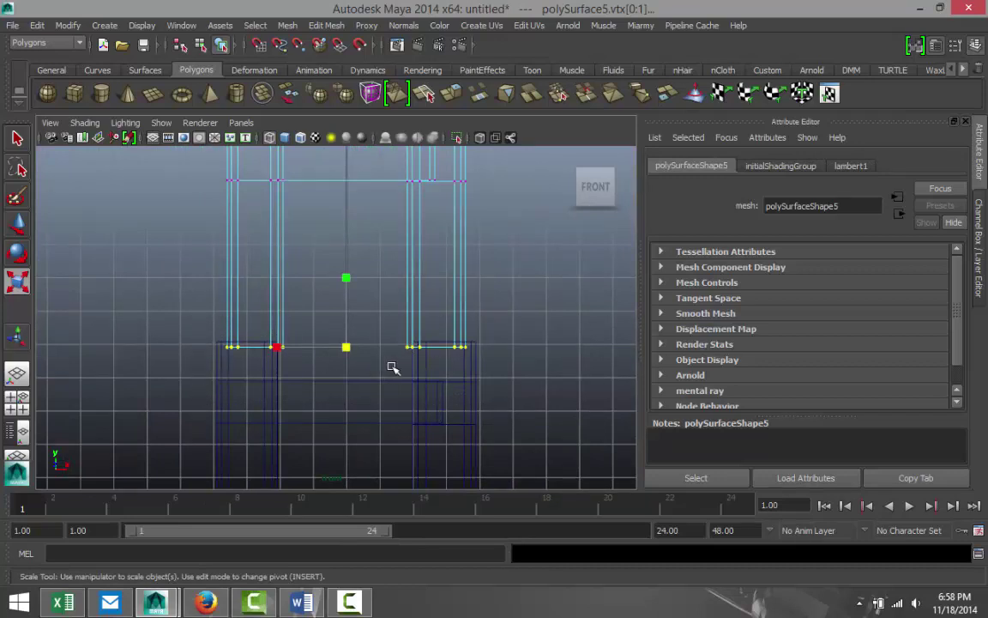
{"action": "key", "text": "w"}
{"action": "left_click_drag", "start_coordinate": [347, 293], "coordinate": [347, 290]}
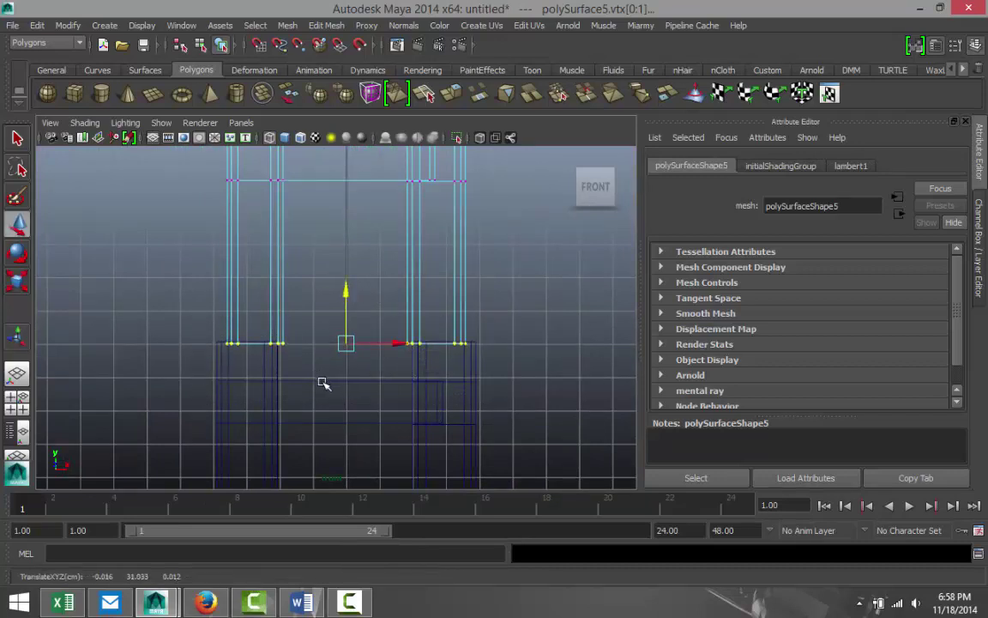
- Select the inner vertices of both legs of the new section and scale them apart in X to match the legs below
{"action": "scroll", "coordinate": [322, 383], "scroll_direction": "down", "scroll_amount": 2}
{"action": "left_click_drag", "start_coordinate": [287, 164], "coordinate": [335, 352]}
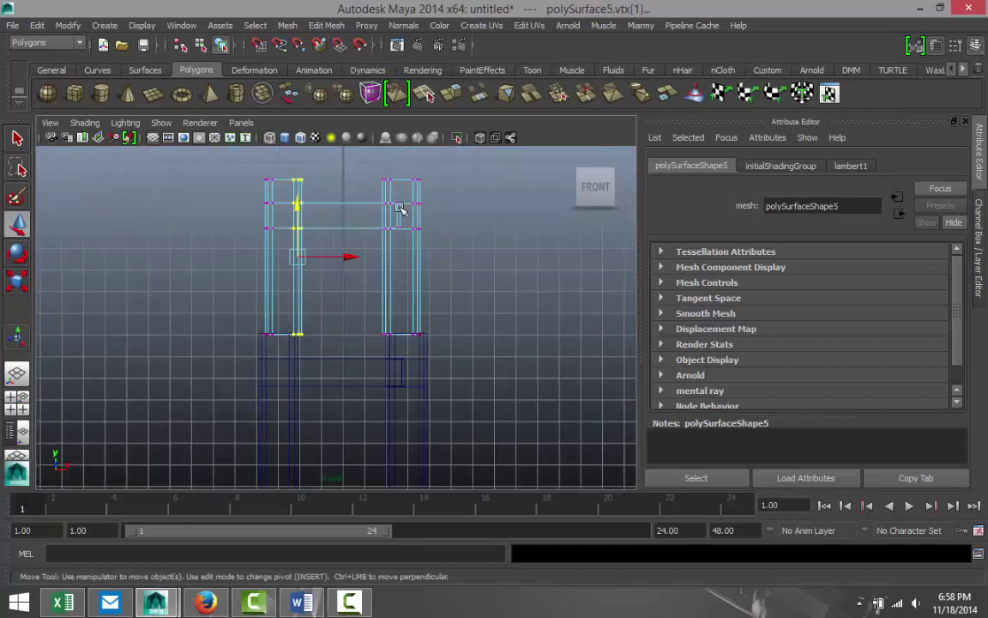
{"action": "left_click_drag", "start_coordinate": [397, 311], "coordinate": [394, 349], "text": "shift"}
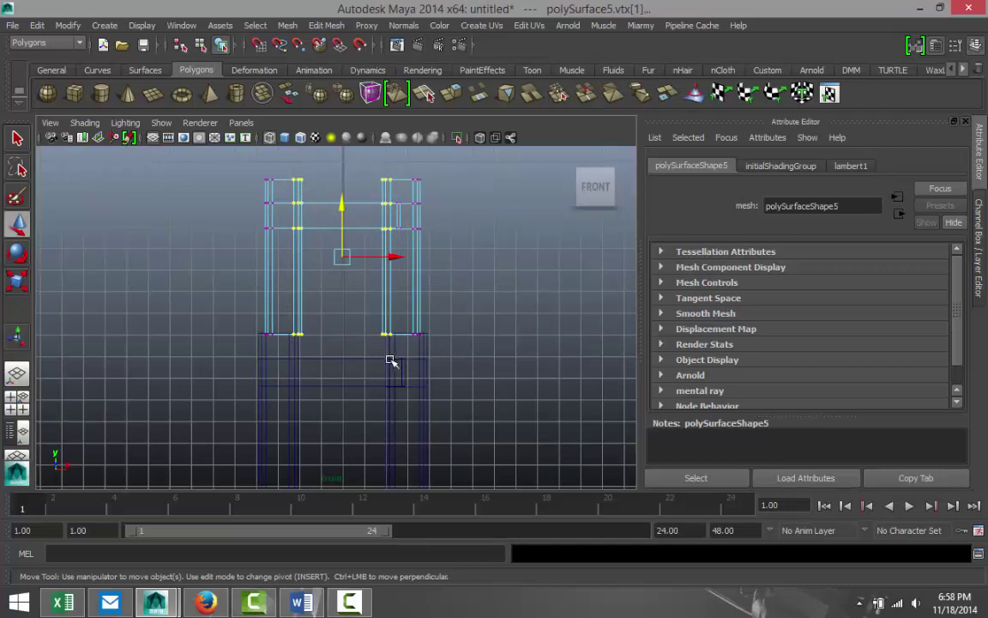
{"action": "key", "text": "r"}
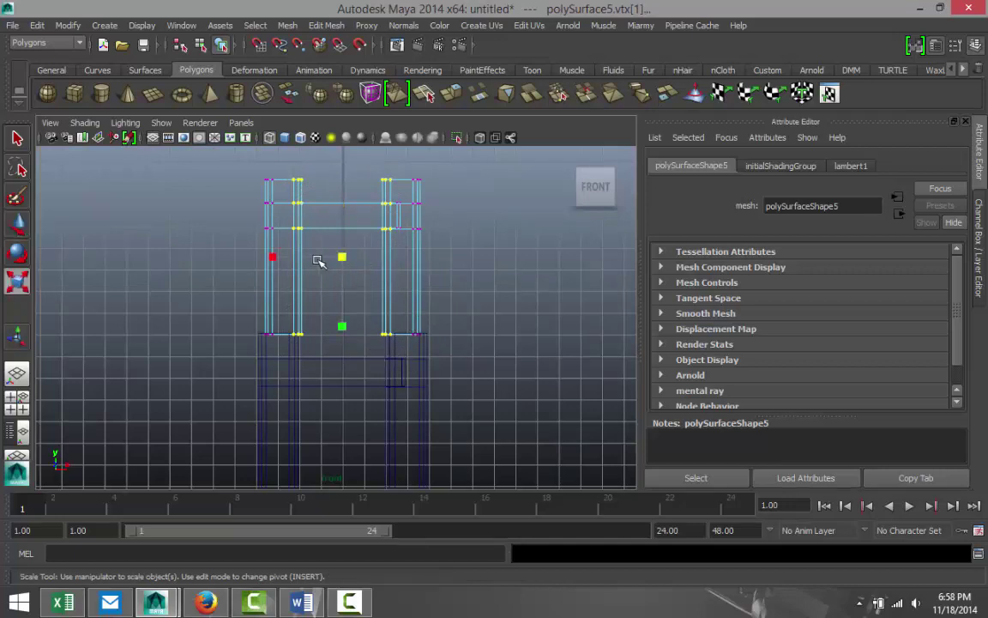
{"action": "left_click_drag", "start_coordinate": [273, 257], "coordinate": [266, 259]}
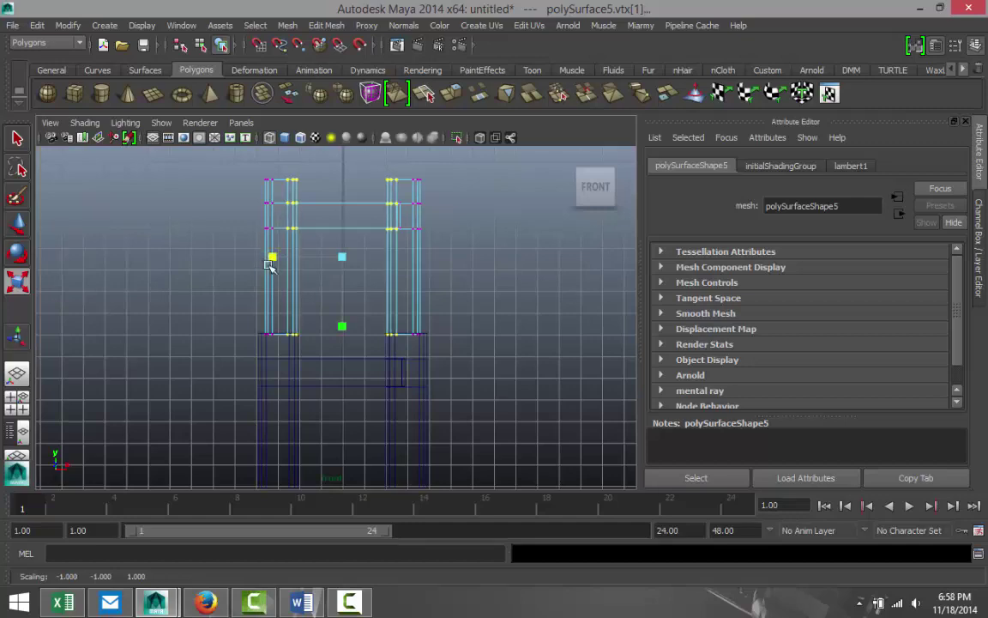
- Return to object selection, duplicate the top tower section and raise the copy to about 41.627 in Y
{"action": "scroll", "coordinate": [498, 335], "scroll_direction": "down", "scroll_amount": 5}
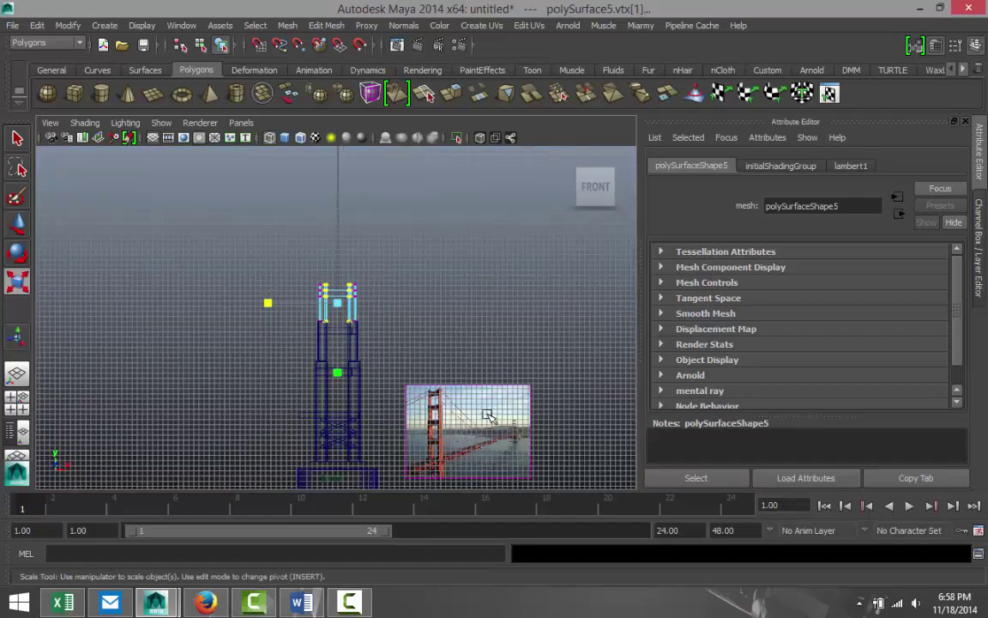
{"action": "scroll", "coordinate": [422, 401], "scroll_direction": "up", "scroll_amount": 3}
{"action": "left_click", "coordinate": [400, 304]}
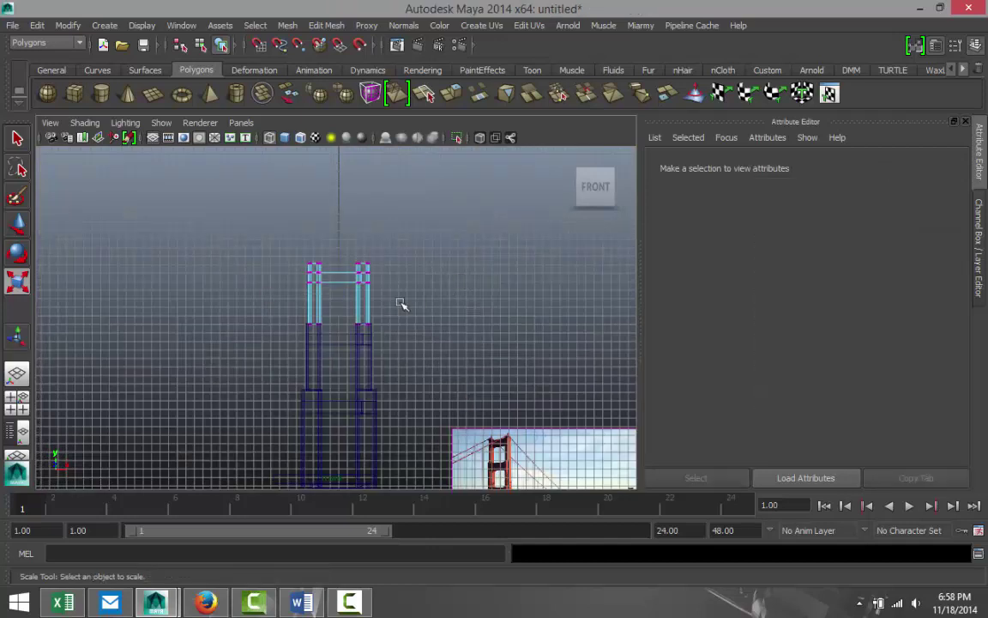
{"action": "right_click_drag", "start_coordinate": [363, 249], "coordinate": [414, 231]}
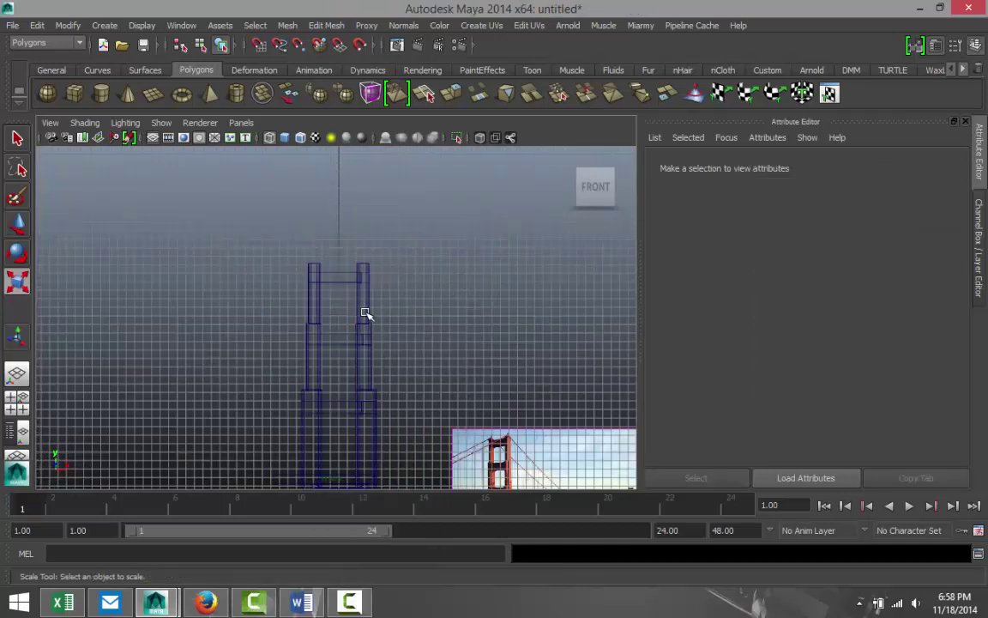
{"action": "left_click", "coordinate": [369, 303]}
{"action": "key", "text": "ctrl+d"}
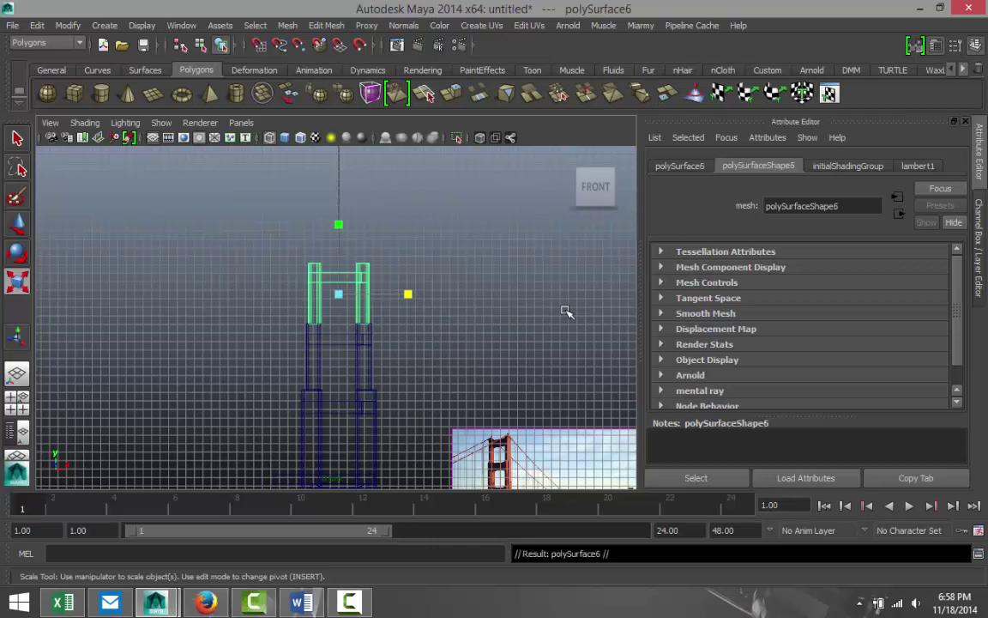
{"action": "key", "text": "w"}
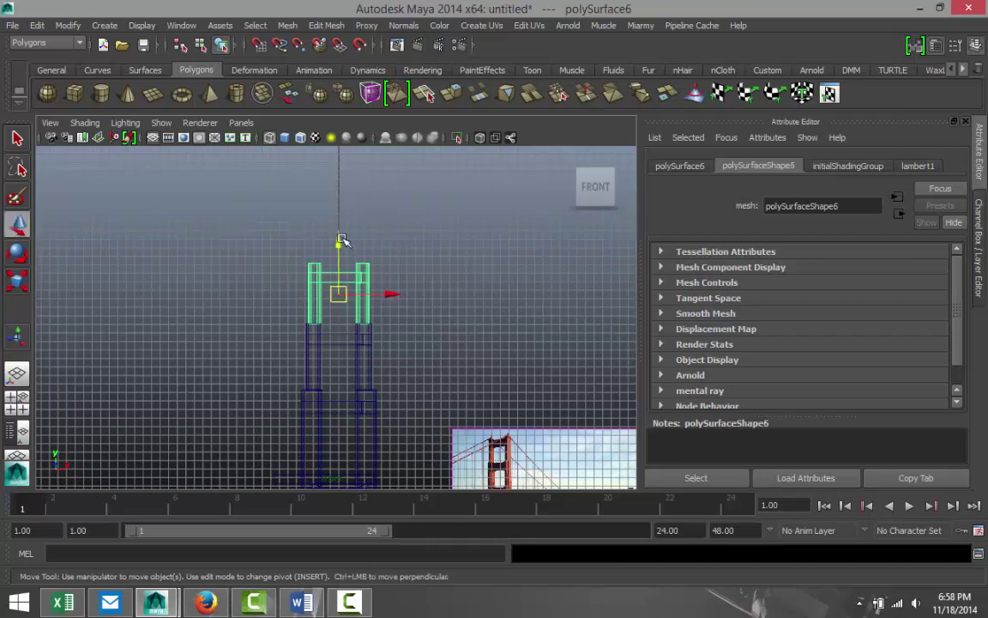
{"action": "left_click_drag", "start_coordinate": [340, 240], "coordinate": [340, 180]}
- Select the inner vertices of both legs on the newest top section and scale them slightly apart in X to make the legs thinner
{"action": "key", "text": "f"}
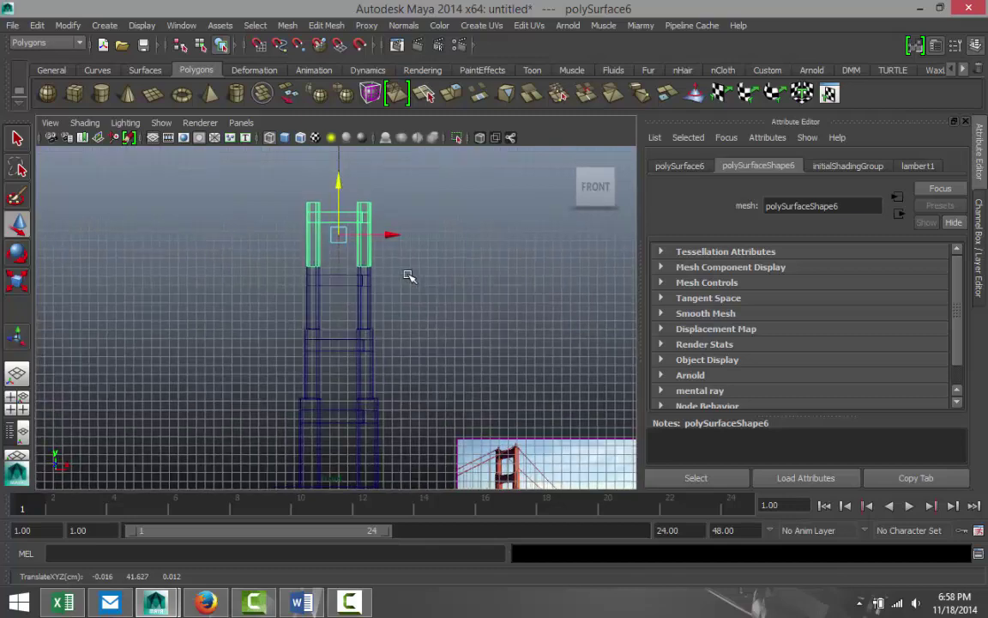
{"action": "scroll", "coordinate": [405, 305], "scroll_direction": "down", "scroll_amount": 2}
{"action": "scroll", "coordinate": [410, 317], "scroll_direction": "down", "scroll_amount": 2}
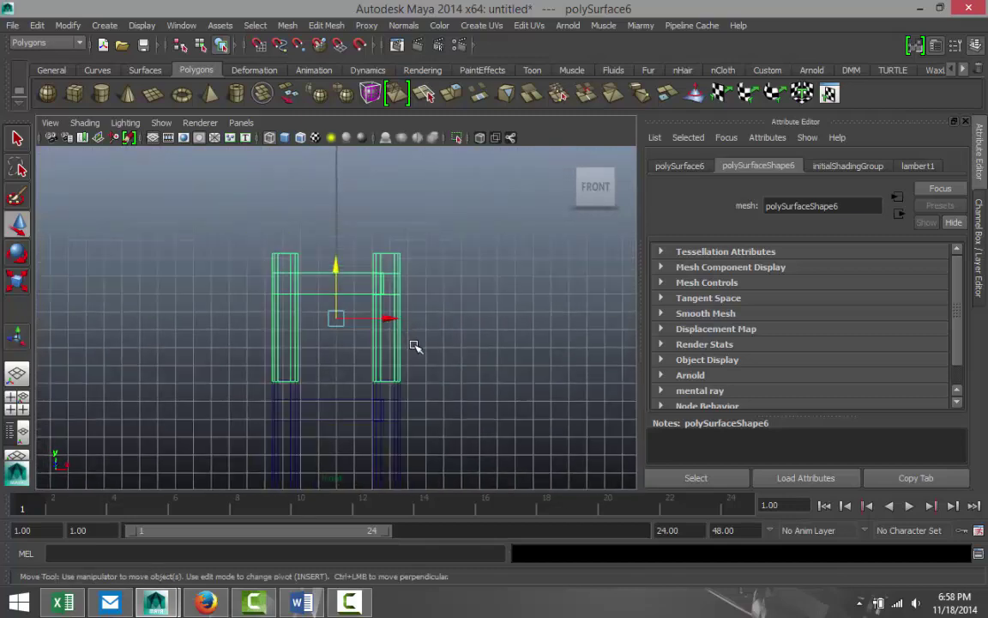
{"action": "scroll", "coordinate": [419, 351], "scroll_direction": "up", "scroll_amount": 2}
{"action": "middle_click_drag", "start_coordinate": [435, 363], "coordinate": [436, 363], "text": "alt"}
{"action": "scroll", "coordinate": [343, 370], "scroll_direction": "up", "scroll_amount": 1}
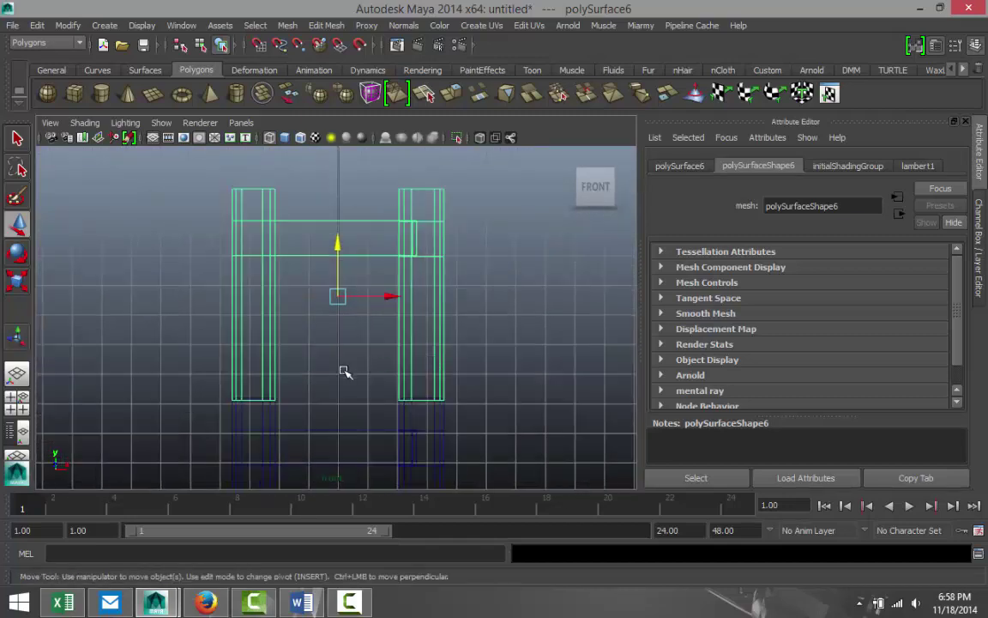
{"action": "right_click_drag", "start_coordinate": [254, 249], "coordinate": [205, 244]}
{"action": "left_click_drag", "start_coordinate": [250, 172], "coordinate": [315, 430]}
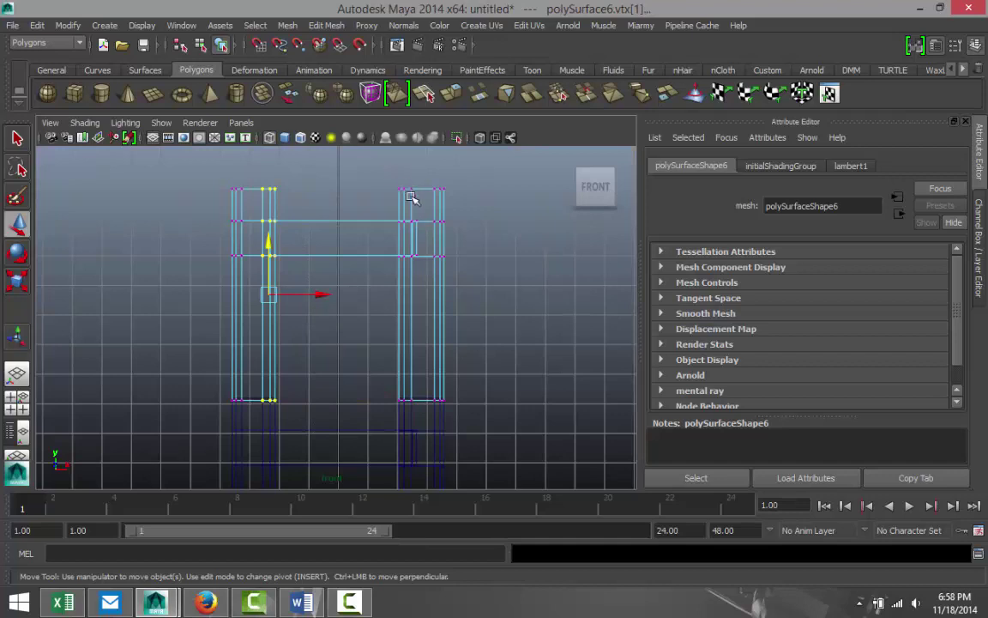
{"action": "left_click_drag", "start_coordinate": [422, 418], "coordinate": [423, 420], "text": "shift"}
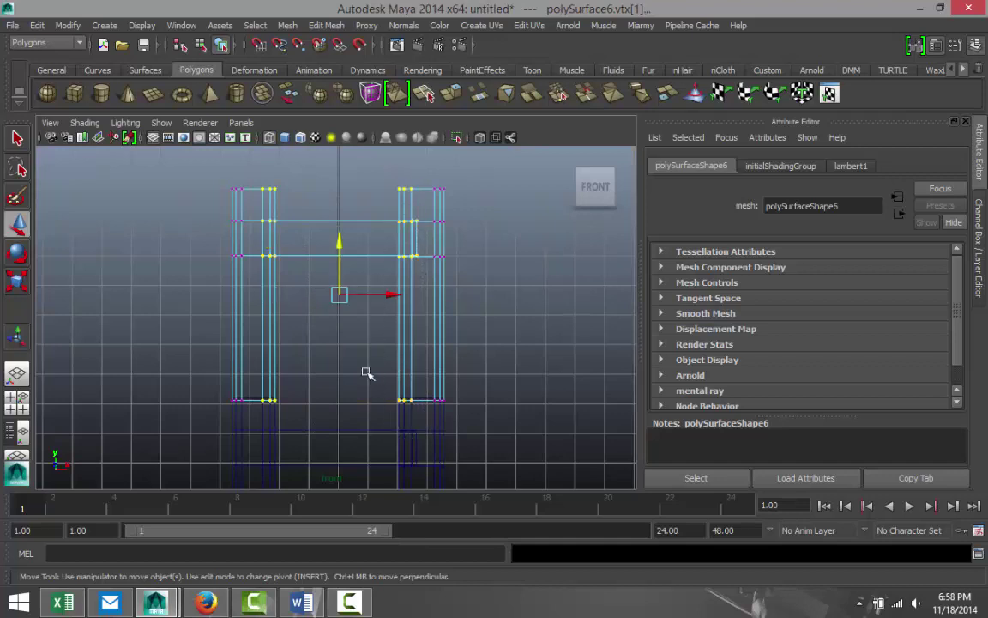
{"action": "key", "text": "r"}
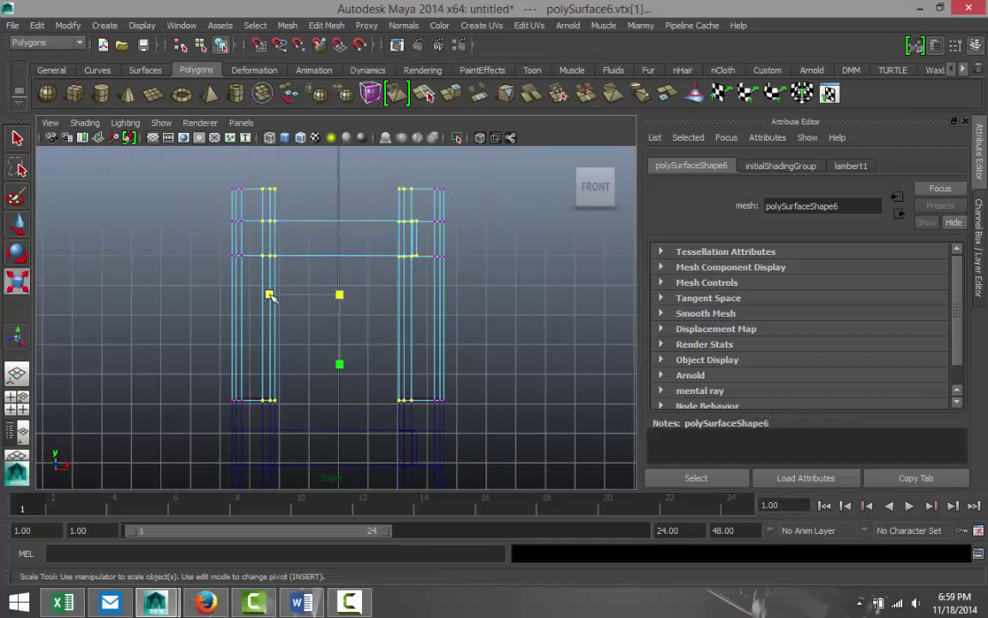
{"action": "left_click_drag", "start_coordinate": [270, 294], "coordinate": [268, 296]}
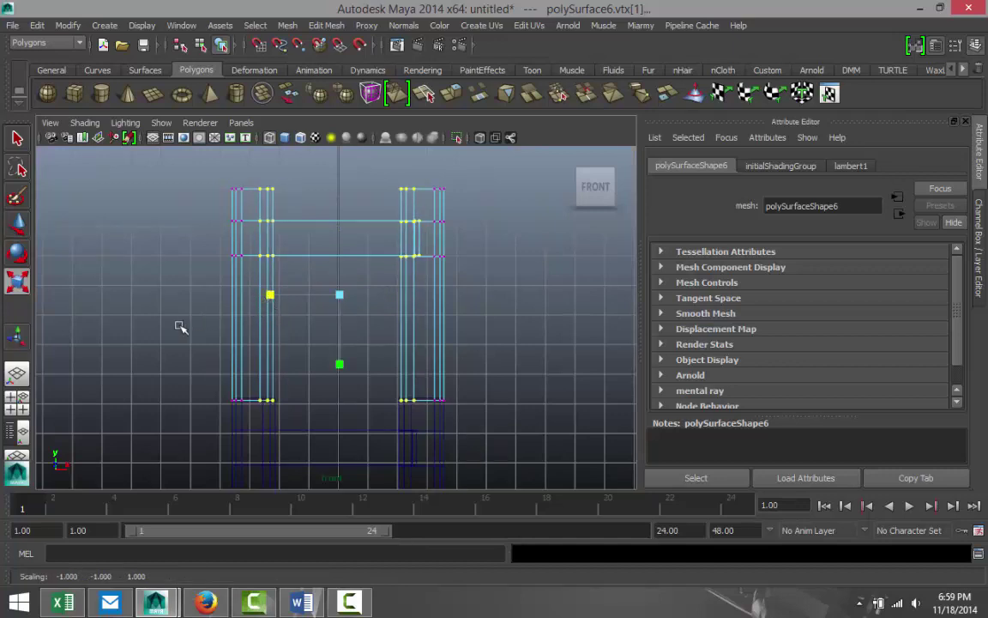
- In the perspective view, compare the stacked tower and its deck with the bridge in the reference photo
{"action": "key", "text": "space"}
{"action": "key", "text": "space"}
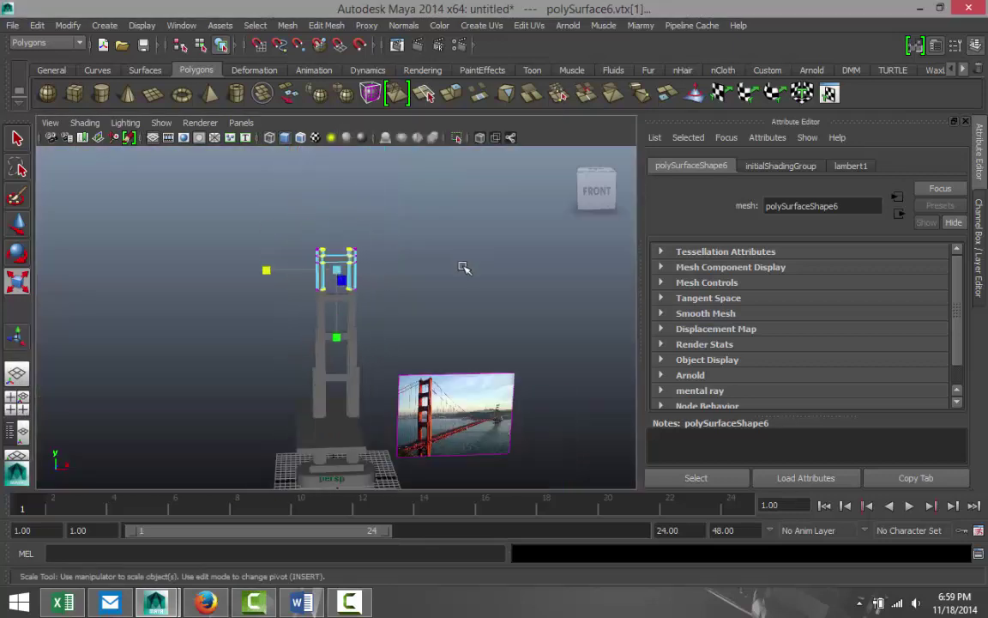
{"action": "scroll", "coordinate": [463, 268], "scroll_direction": "down", "scroll_amount": 2}
{"action": "left_click", "coordinate": [438, 298]}
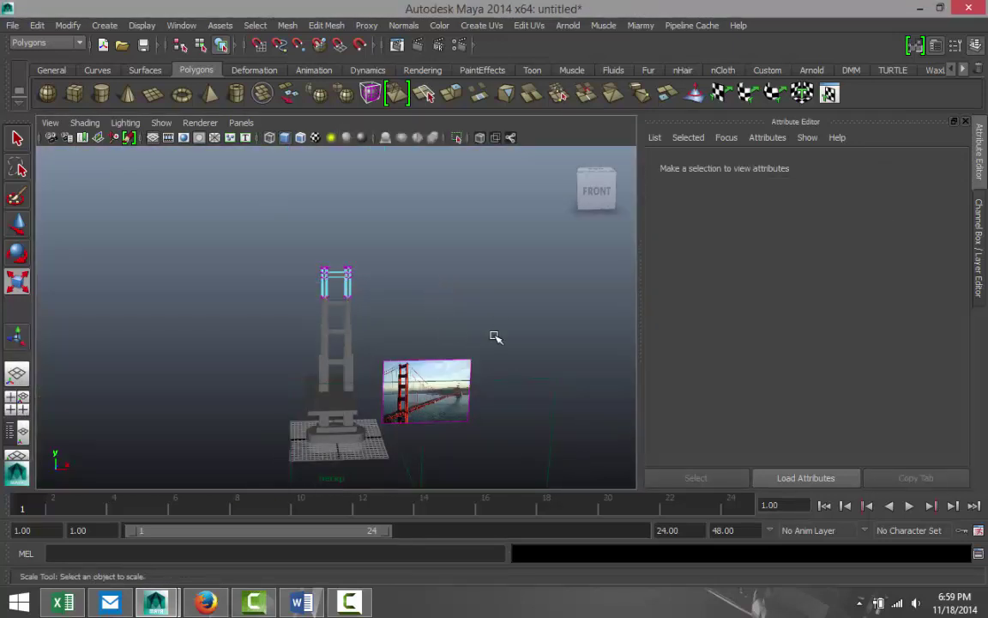
{"action": "left_click_drag", "start_coordinate": [494, 336], "coordinate": [369, 326], "text": "alt"}
{"action": "key", "text": "r"}
{"action": "scroll", "coordinate": [400, 341], "scroll_direction": "up", "scroll_amount": 3}
{"action": "scroll", "coordinate": [400, 341], "scroll_direction": "down", "scroll_amount": 5}
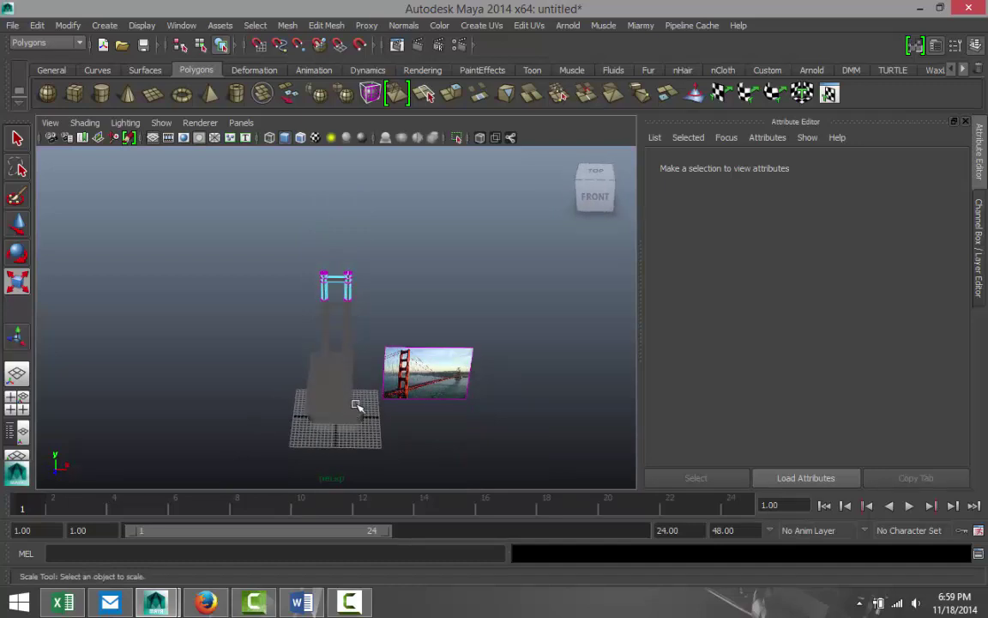
{"action": "scroll", "coordinate": [396, 409], "scroll_direction": "up", "scroll_amount": 3}
{"action": "left_click_drag", "start_coordinate": [409, 381], "coordinate": [347, 273], "text": "alt"}
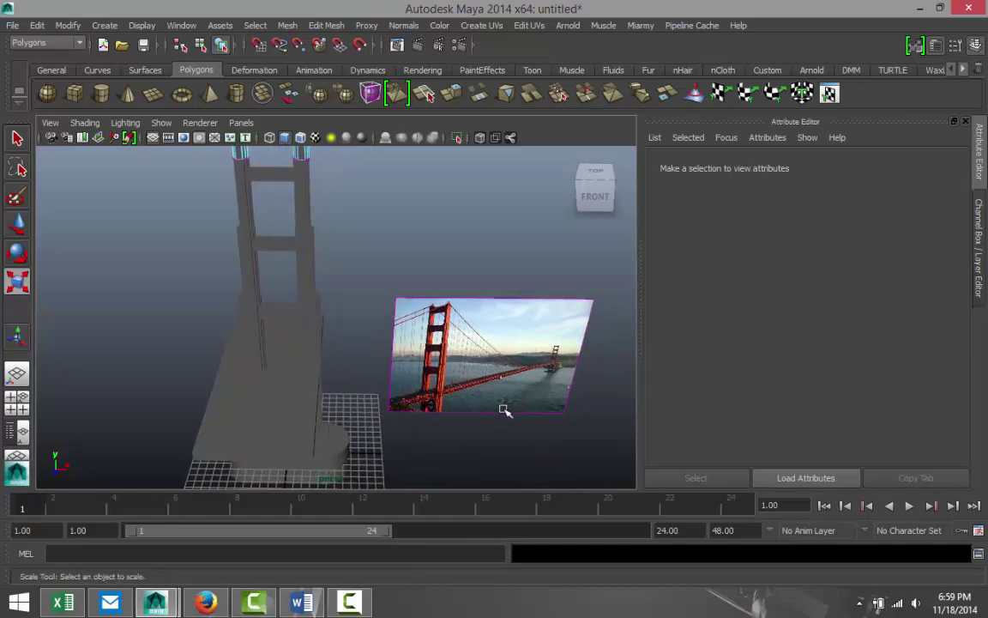
{"action": "scroll", "coordinate": [502, 408], "scroll_direction": "up", "scroll_amount": 3}
{"action": "middle_click_drag", "start_coordinate": [410, 357], "coordinate": [309, 265], "text": "alt"}
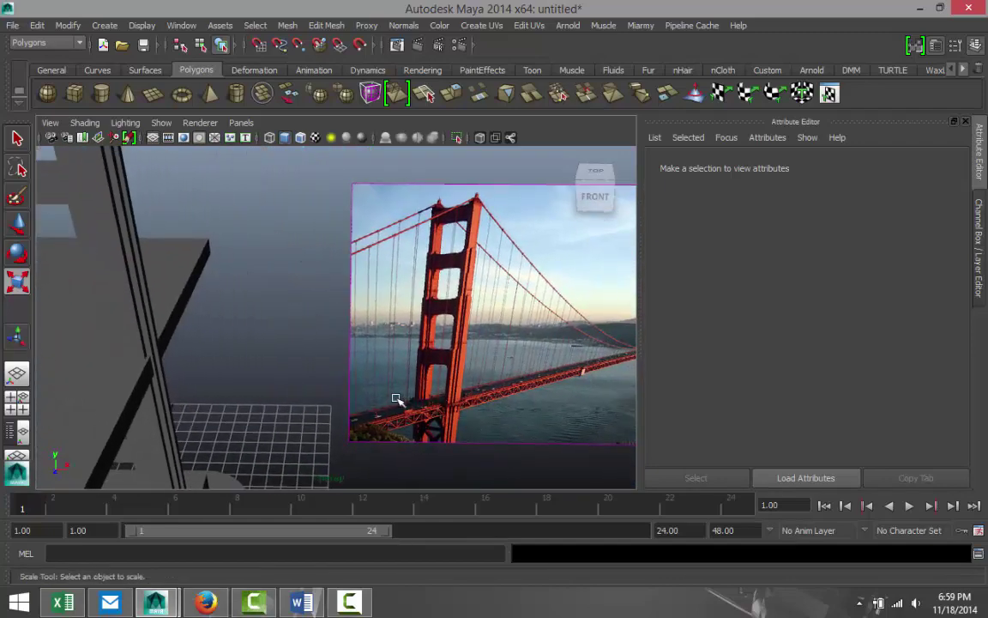
{"action": "scroll", "coordinate": [420, 405], "scroll_direction": "down", "scroll_amount": 4}
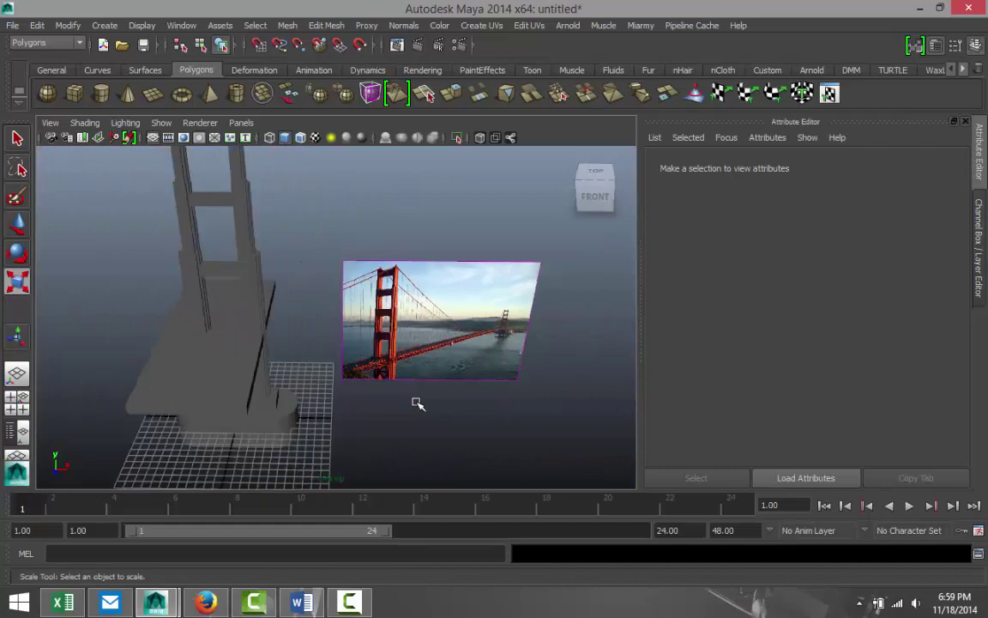
- Select the bridge deck and move it along X in the top view
{"action": "left_click", "coordinate": [200, 395]}
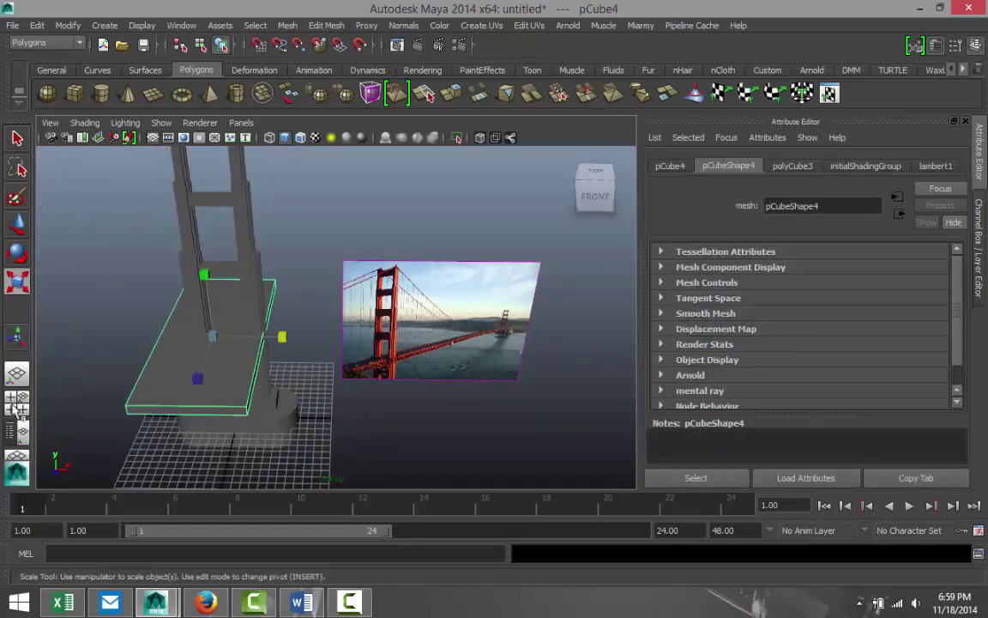
{"action": "left_click", "coordinate": [16, 372]}
{"action": "key", "text": "space"}
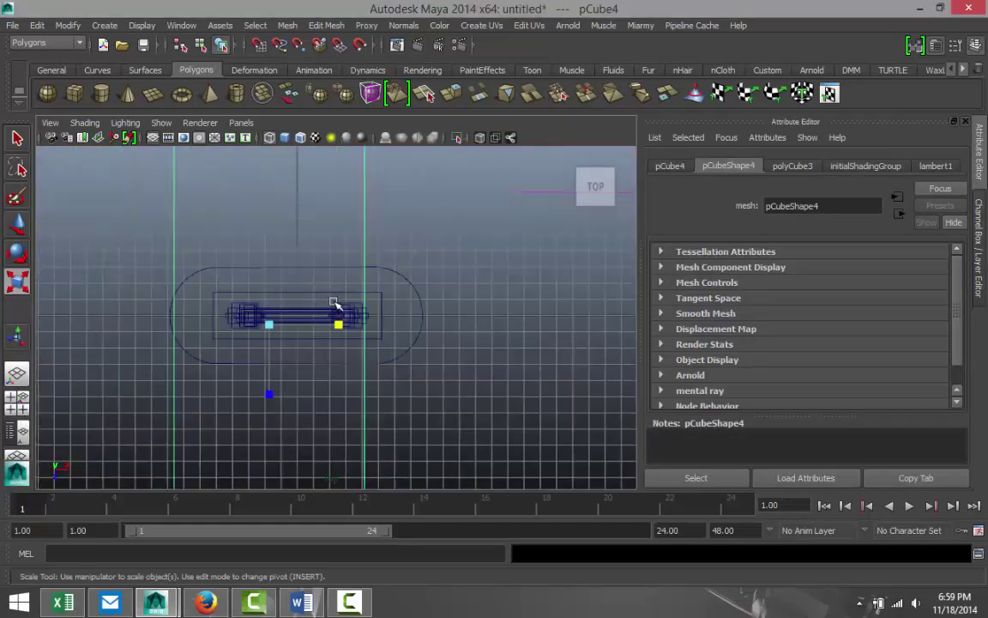
{"action": "key", "text": "w"}
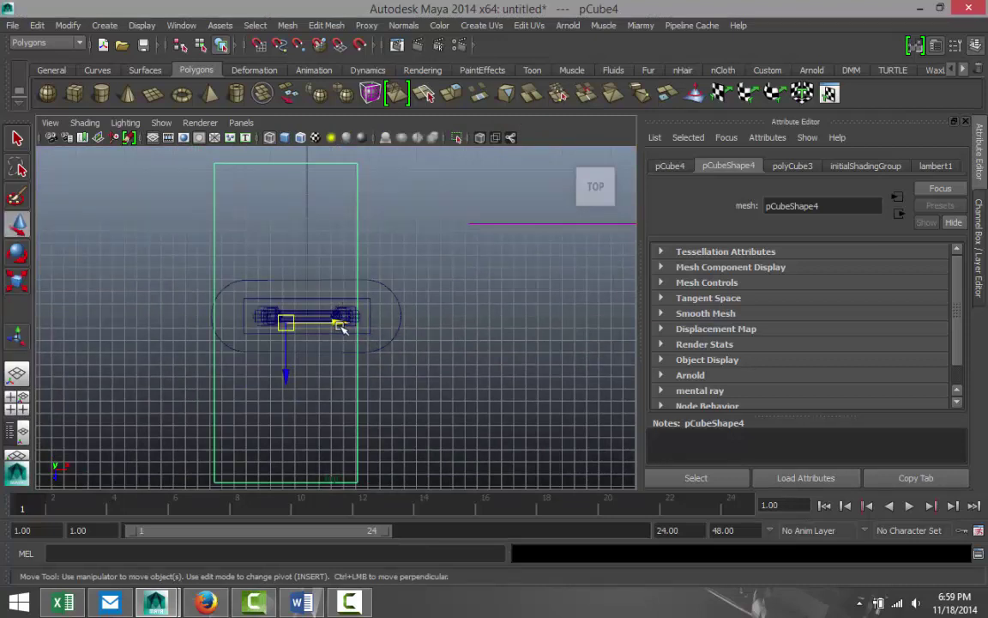
- Centre the road deck slab between the tower legs along X and narrow it to an X scale of about 0.33
{"action": "left_click_drag", "start_coordinate": [341, 325], "coordinate": [364, 324]}
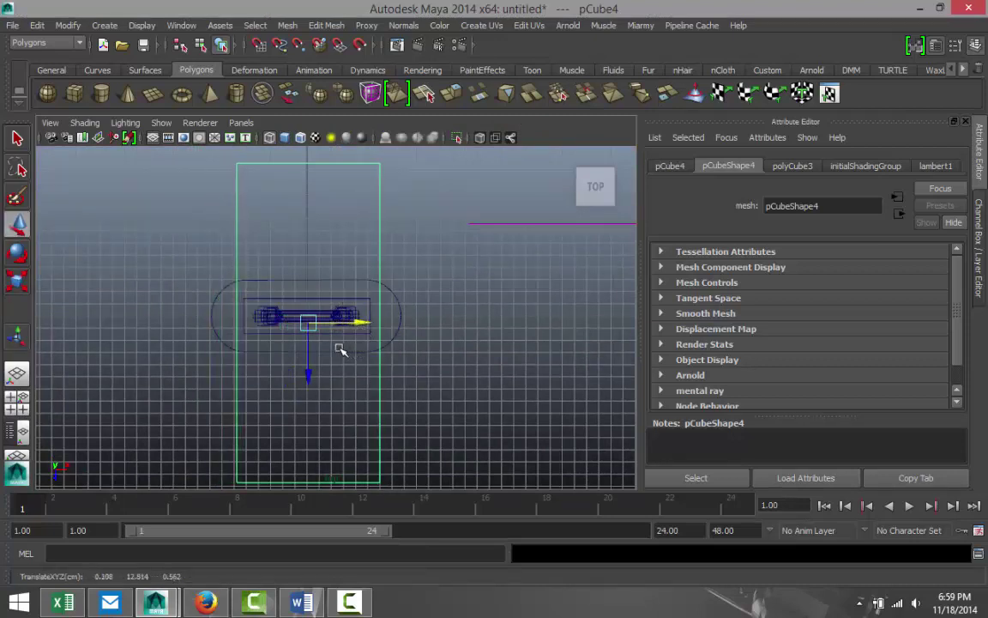
{"action": "key", "text": "r"}
{"action": "left_click_drag", "start_coordinate": [367, 322], "coordinate": [346, 326]}
{"action": "left_click", "coordinate": [16, 400]}
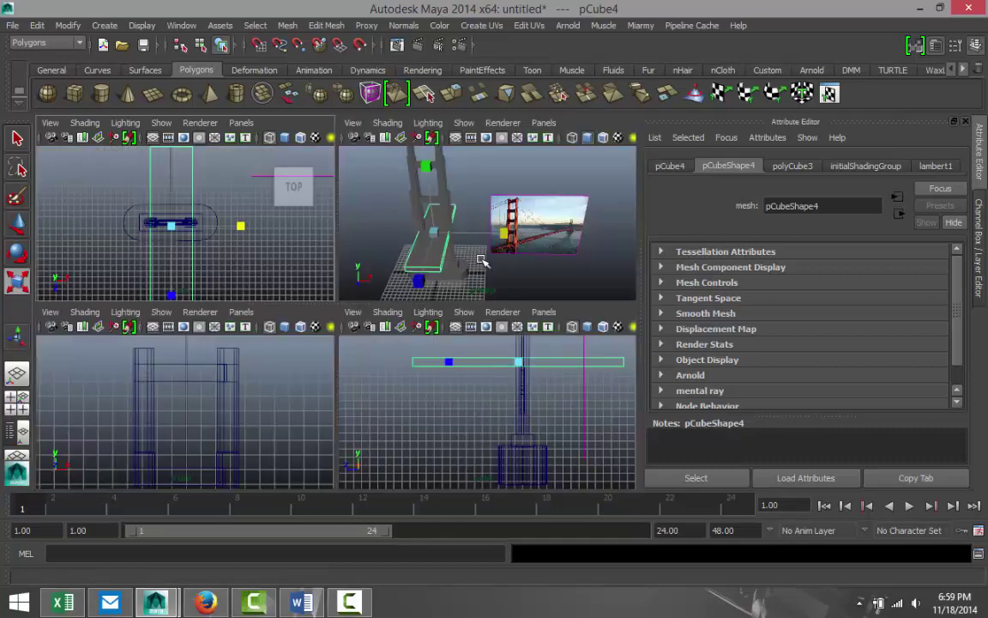
{"action": "key", "text": "space"}
{"action": "scroll", "coordinate": [365, 394], "scroll_direction": "up", "scroll_amount": 3}
{"action": "left_click_drag", "start_coordinate": [359, 397], "coordinate": [368, 352], "text": "alt"}
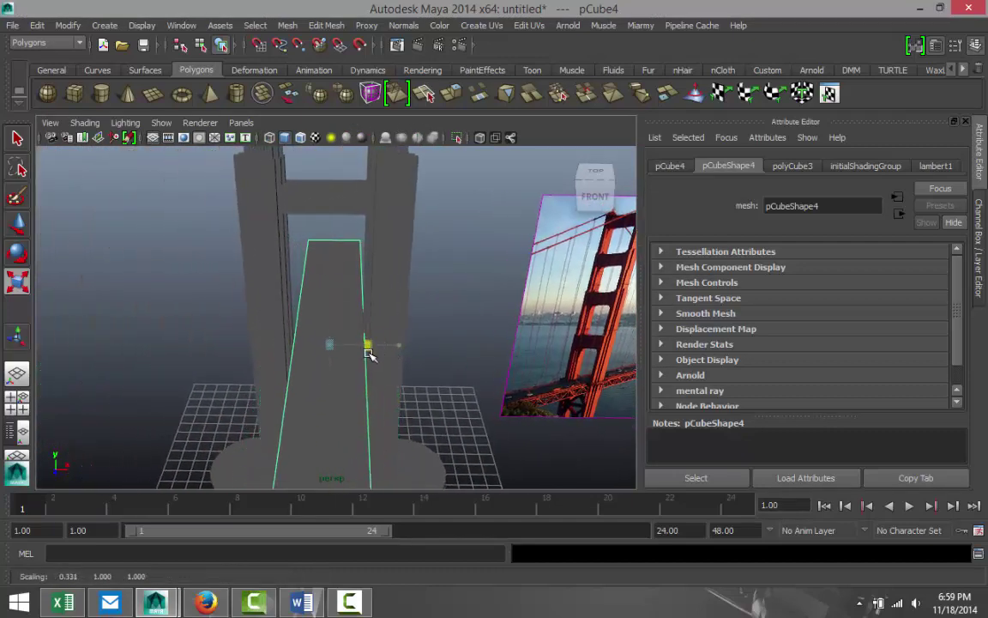
- Nudge the narrowed deck slab along X so it sits centred between the tower legs in the top view
{"action": "key", "text": "space"}
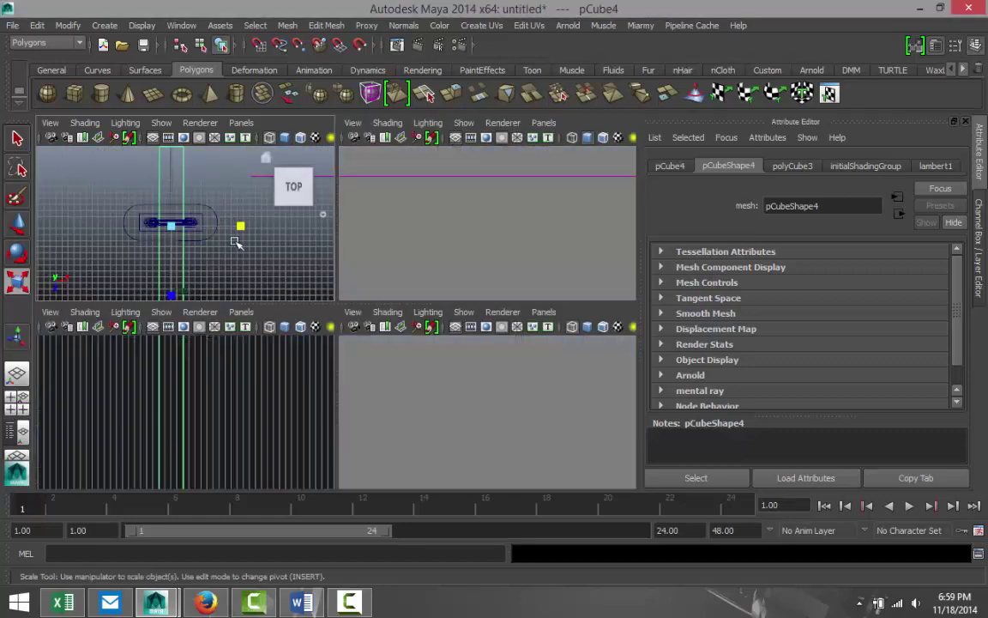
{"action": "key", "text": "space"}
{"action": "scroll", "coordinate": [348, 346], "scroll_direction": "up", "scroll_amount": 5}
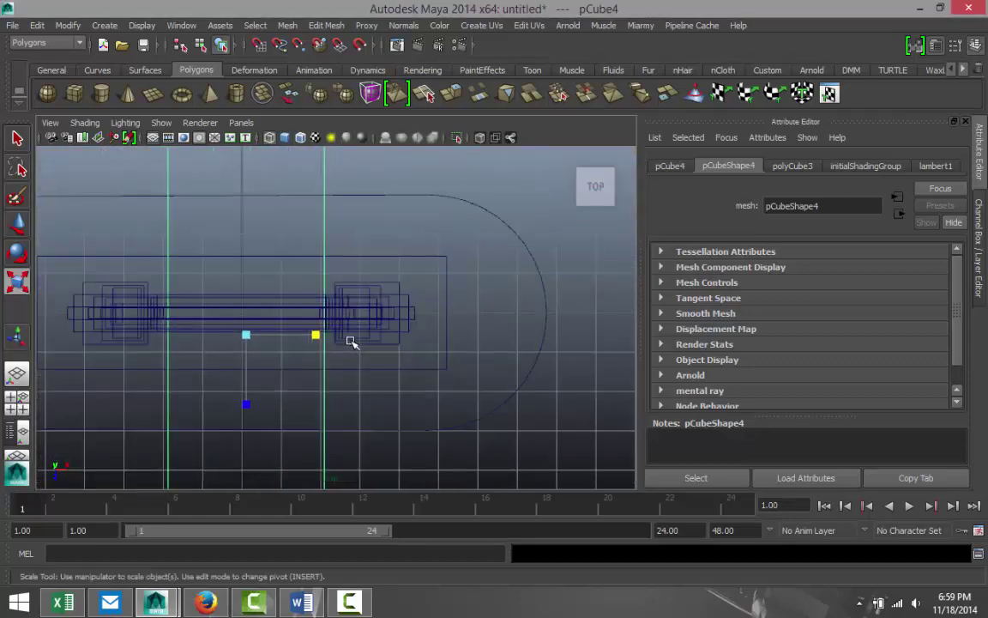
{"action": "key", "text": "w"}
{"action": "left_click", "coordinate": [302, 335]}
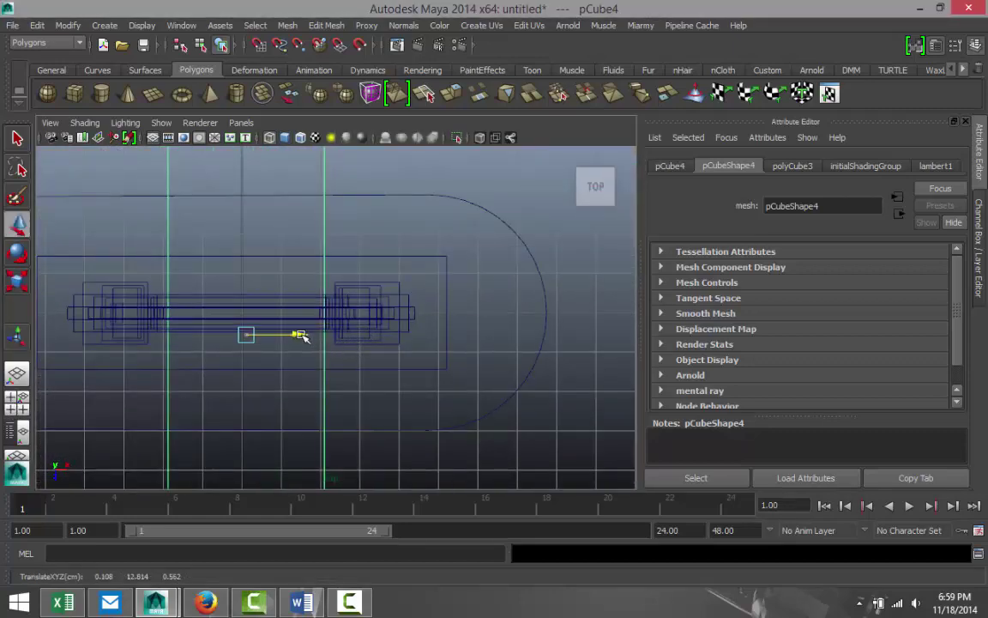
{"action": "left_click_drag", "start_coordinate": [302, 336], "coordinate": [295, 340]}
{"action": "left_click", "coordinate": [24, 404]}
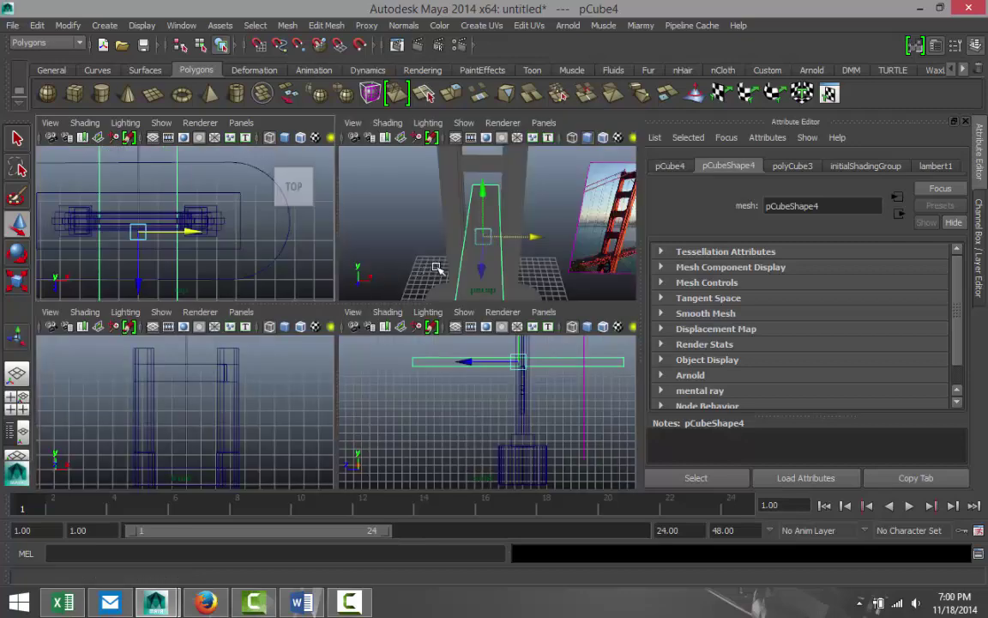
- Try a duplicate of the deck slab at the top of the tower, at a Y position of about 44.38, and delete it
{"action": "key", "text": "space"}
{"action": "scroll", "coordinate": [463, 321], "scroll_direction": "down", "scroll_amount": 3}
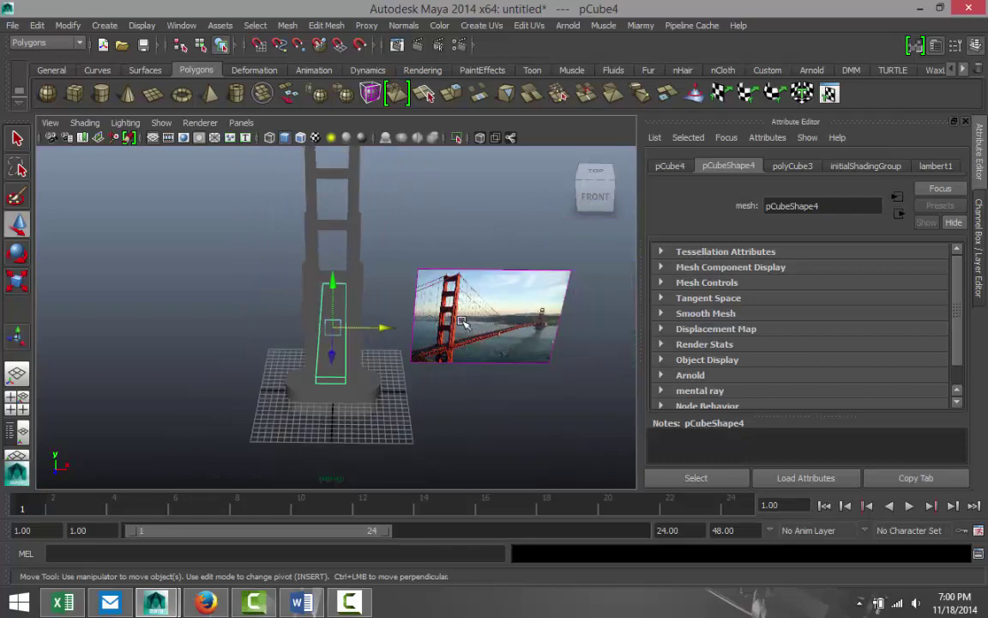
{"action": "scroll", "coordinate": [462, 325], "scroll_direction": "up", "scroll_amount": 3}
{"action": "scroll", "coordinate": [460, 326], "scroll_direction": "down", "scroll_amount": 5}
{"action": "scroll", "coordinate": [457, 327], "scroll_direction": "up", "scroll_amount": 1}
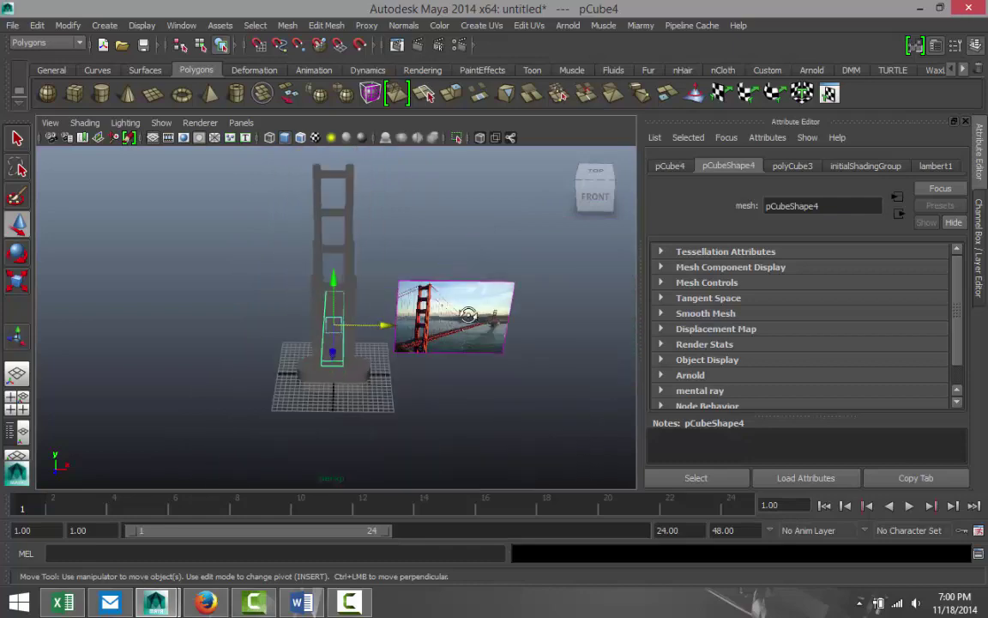
{"action": "left_click_drag", "start_coordinate": [421, 283], "coordinate": [360, 285], "text": "alt"}
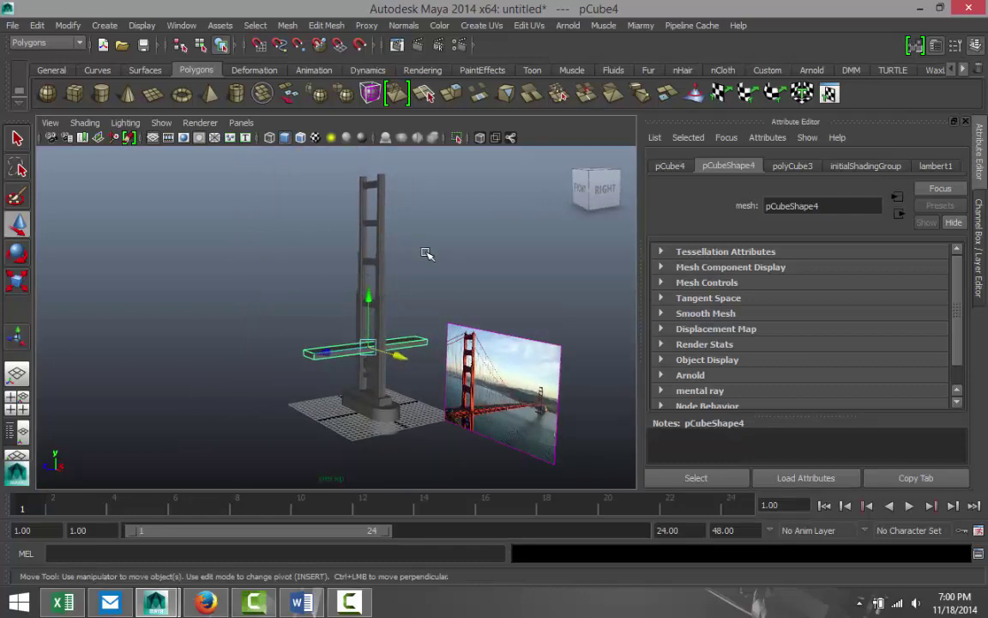
{"action": "middle_click_drag", "start_coordinate": [426, 252], "coordinate": [403, 337], "text": "alt"}
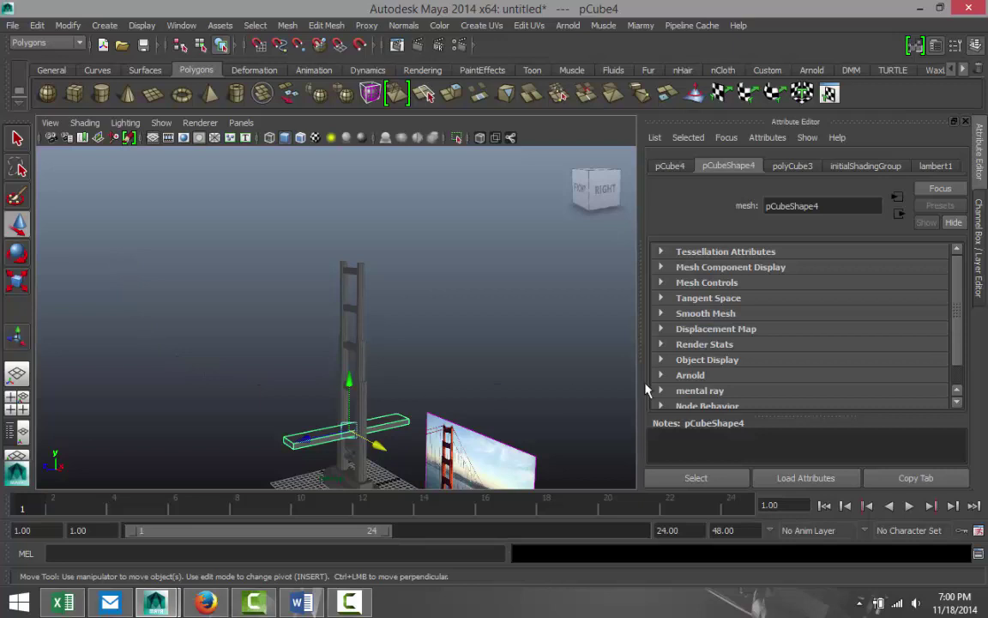
{"action": "key", "text": "ctrl+d"}
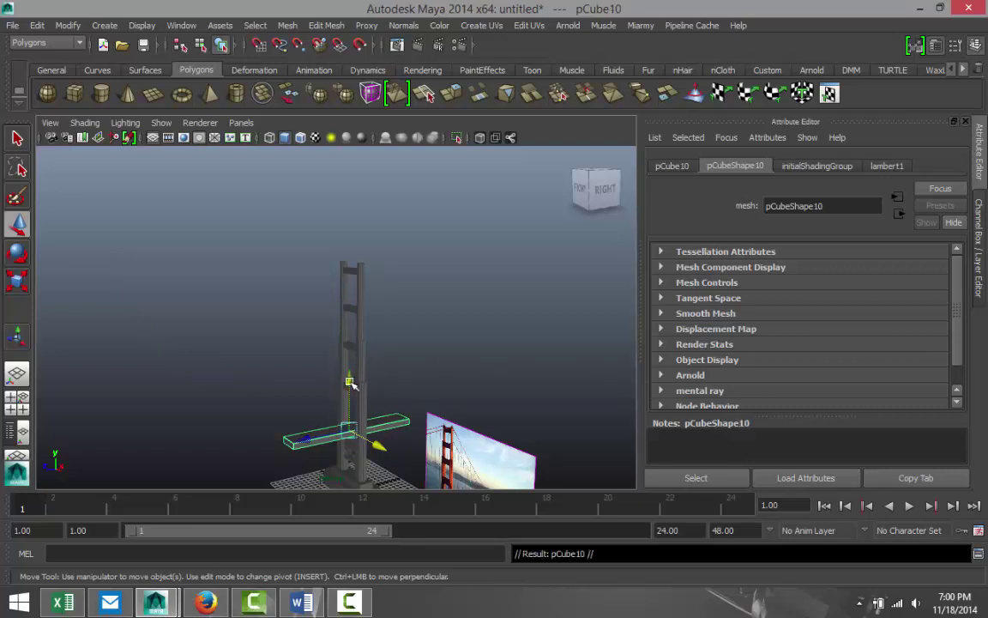
{"action": "left_click_drag", "start_coordinate": [348, 382], "coordinate": [335, 222]}
{"action": "scroll", "coordinate": [463, 331], "scroll_direction": "up", "scroll_amount": 5}
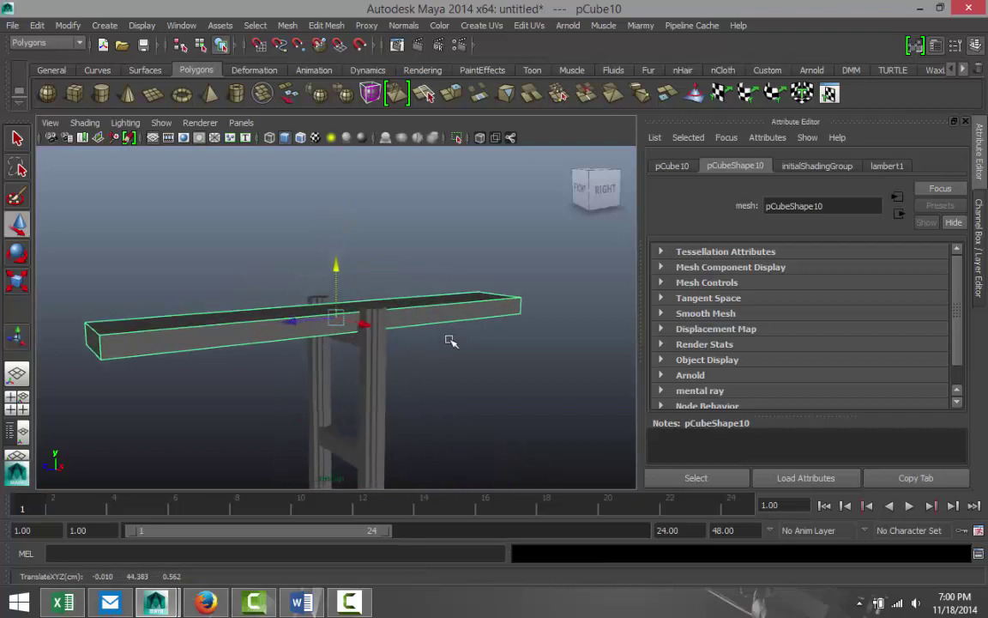
{"action": "left_click_drag", "start_coordinate": [391, 367], "coordinate": [470, 416], "text": "alt"}
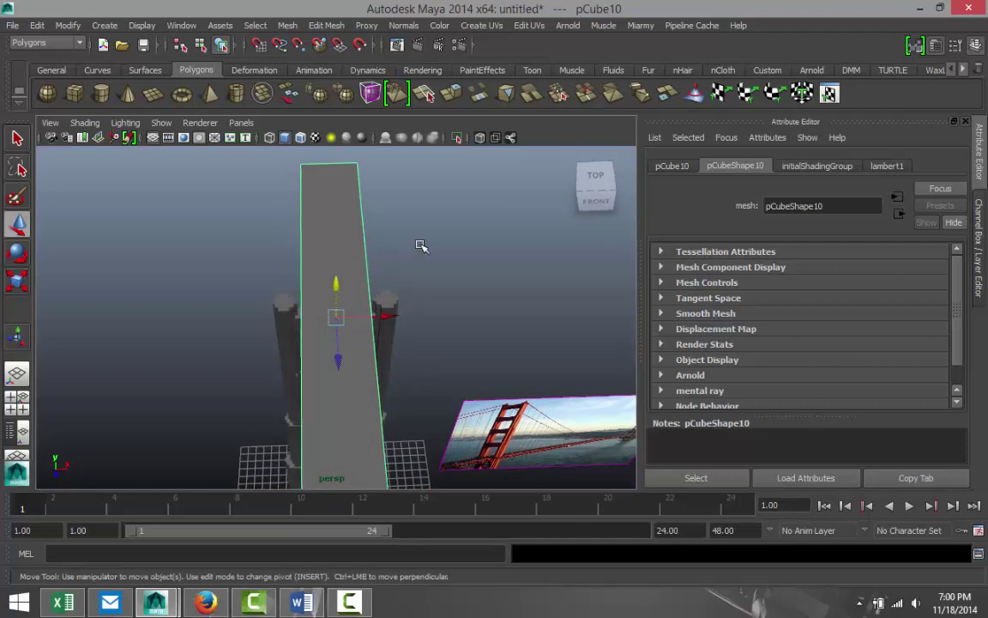
{"action": "key", "text": "Delete"}
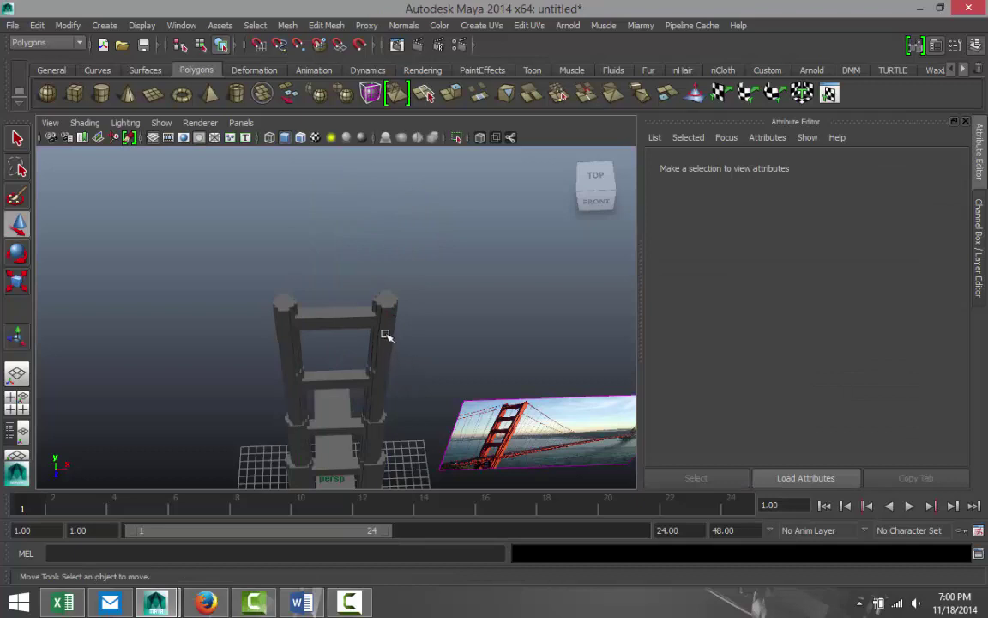
- Scale the tower's top section uniformly to about 0.759 and lower it onto the section below, to about Y 41.43
{"action": "left_click", "coordinate": [386, 335]}
{"action": "left_click_drag", "start_coordinate": [400, 384], "coordinate": [406, 337], "text": "alt"}
{"action": "scroll", "coordinate": [446, 404], "scroll_direction": "up", "scroll_amount": 4}
{"action": "middle_click_drag", "start_coordinate": [474, 401], "coordinate": [467, 287], "text": "alt"}
{"action": "left_click_drag", "start_coordinate": [475, 312], "coordinate": [463, 313], "text": "alt"}
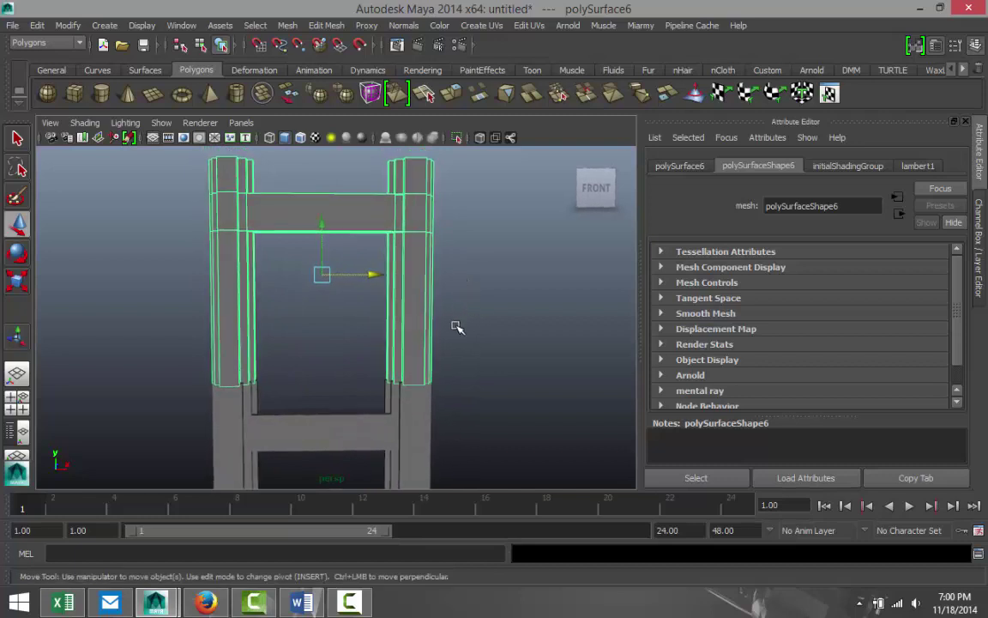
{"action": "key", "text": "r"}
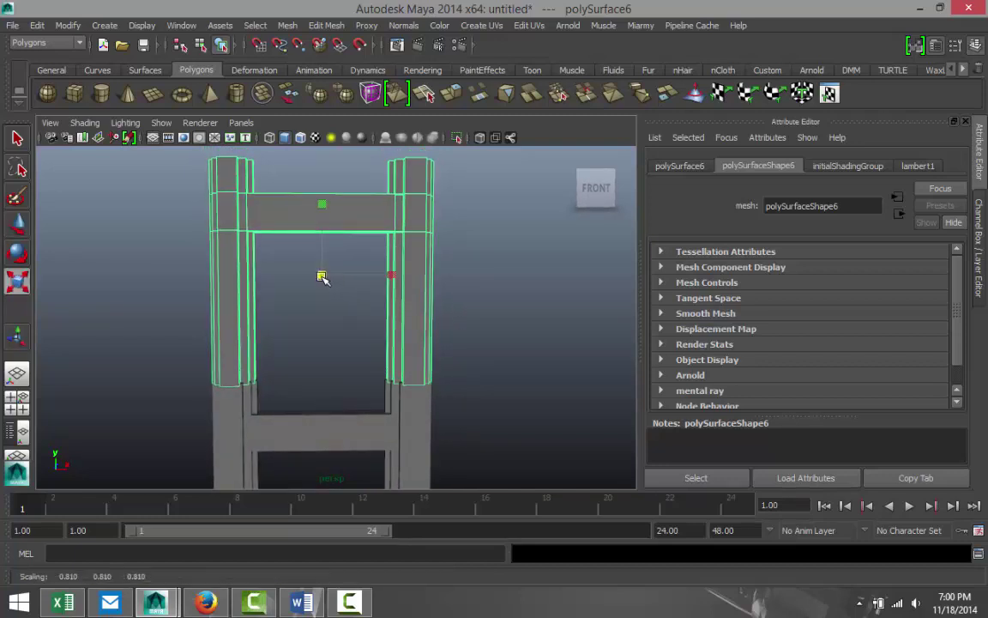
{"action": "left_click_drag", "start_coordinate": [322, 276], "coordinate": [314, 276]}
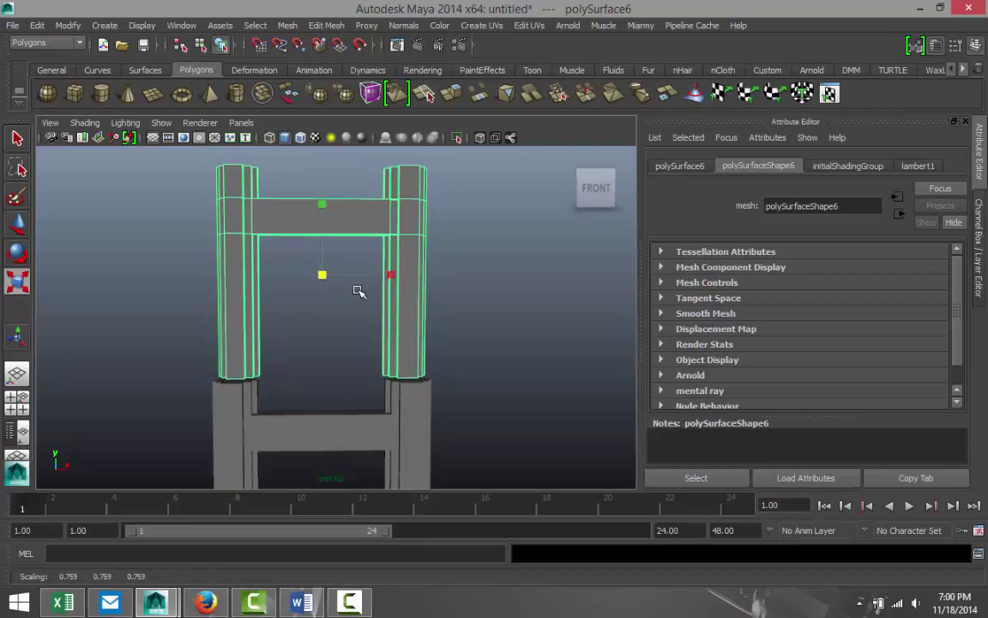
{"action": "key", "text": "w"}
{"action": "left_click_drag", "start_coordinate": [322, 227], "coordinate": [325, 233]}
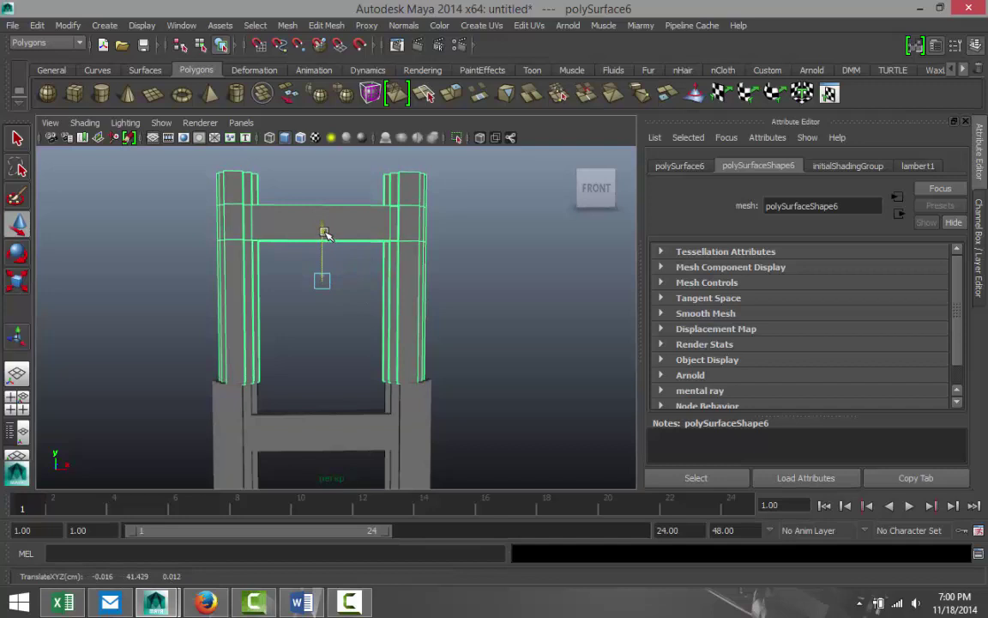
- Select the inner vertices of both legs of the top section and scale them slightly outward along X to slim the legs
{"action": "left_click", "coordinate": [16, 398]}
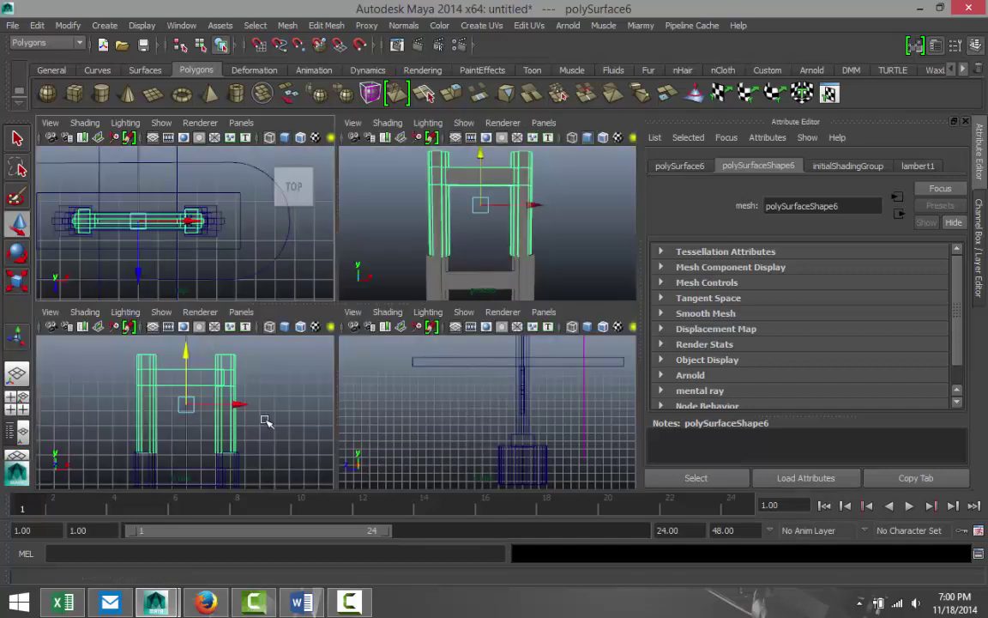
{"action": "key", "text": "space"}
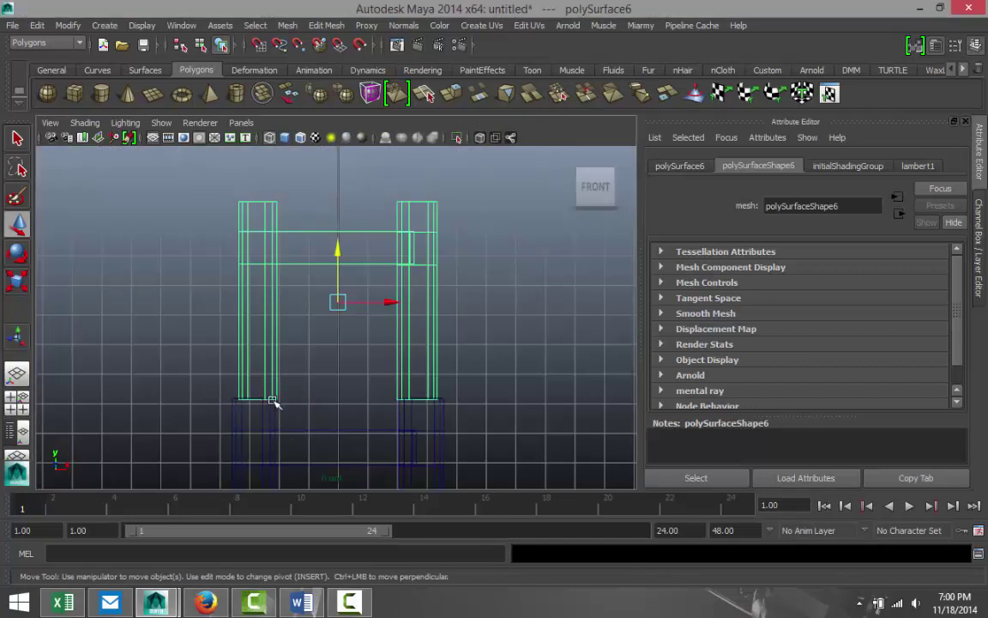
{"action": "right_click_drag", "start_coordinate": [269, 247], "coordinate": [212, 248]}
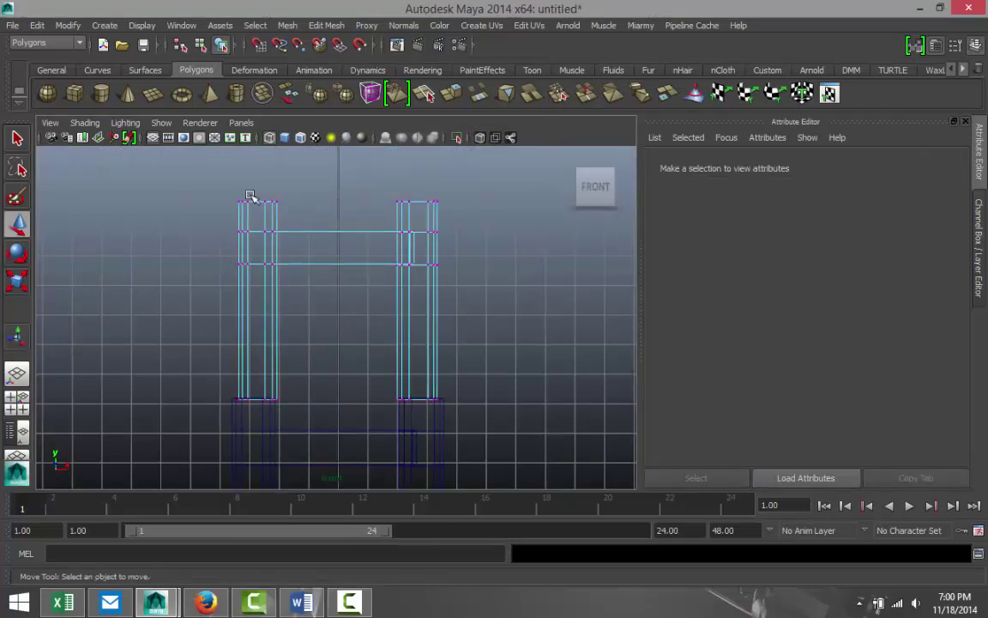
{"action": "left_click_drag", "start_coordinate": [276, 196], "coordinate": [313, 435]}
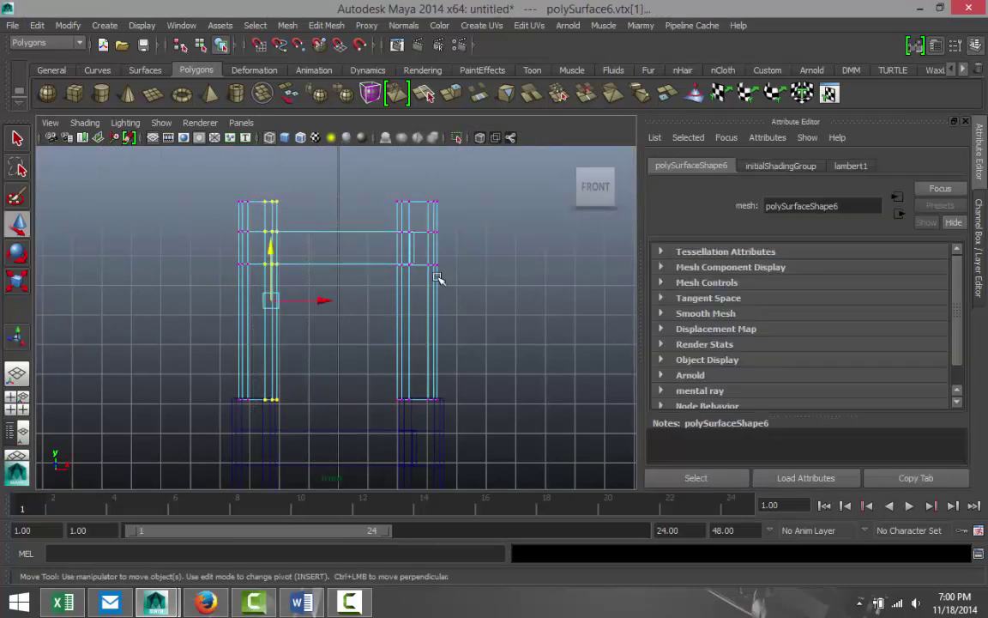
{"action": "left_click_drag", "start_coordinate": [414, 296], "coordinate": [415, 416], "text": "shift"}
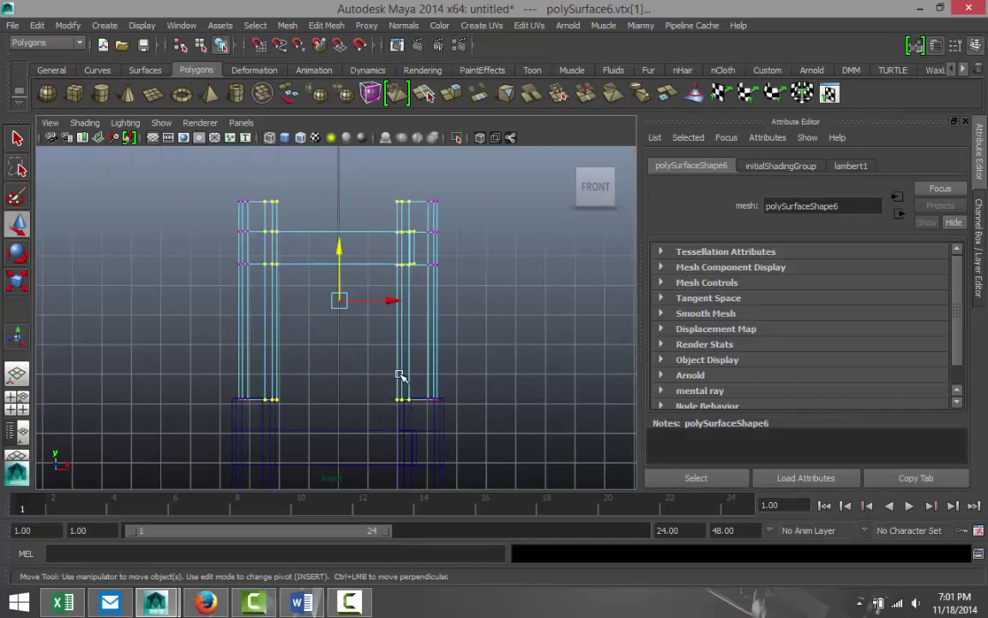
{"action": "key", "text": "r"}
{"action": "left_click_drag", "start_coordinate": [268, 301], "coordinate": [267, 303]}
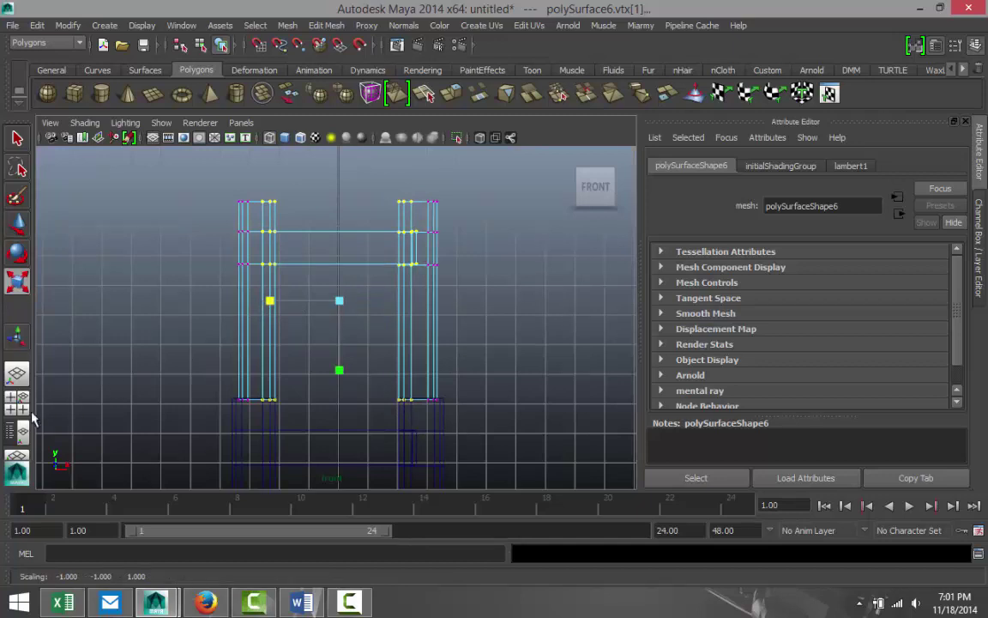
{"action": "left_click", "coordinate": [21, 403]}
{"action": "key", "text": "space"}
{"action": "left_click", "coordinate": [476, 339]}
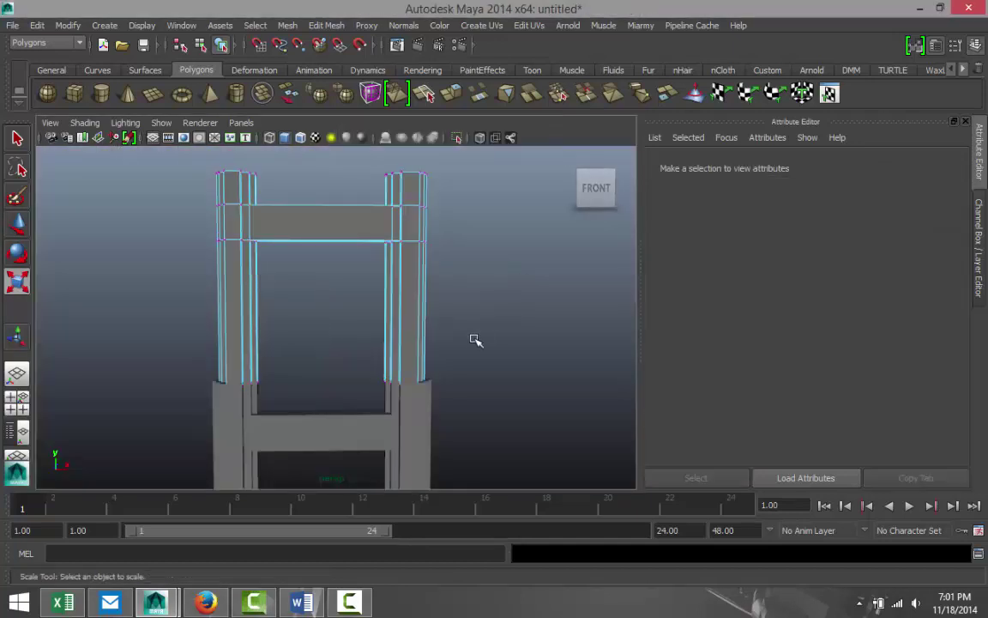
- Examine the modelled tower and compare its top with the bridge tower in the reference photo
{"action": "left_click", "coordinate": [410, 439]}
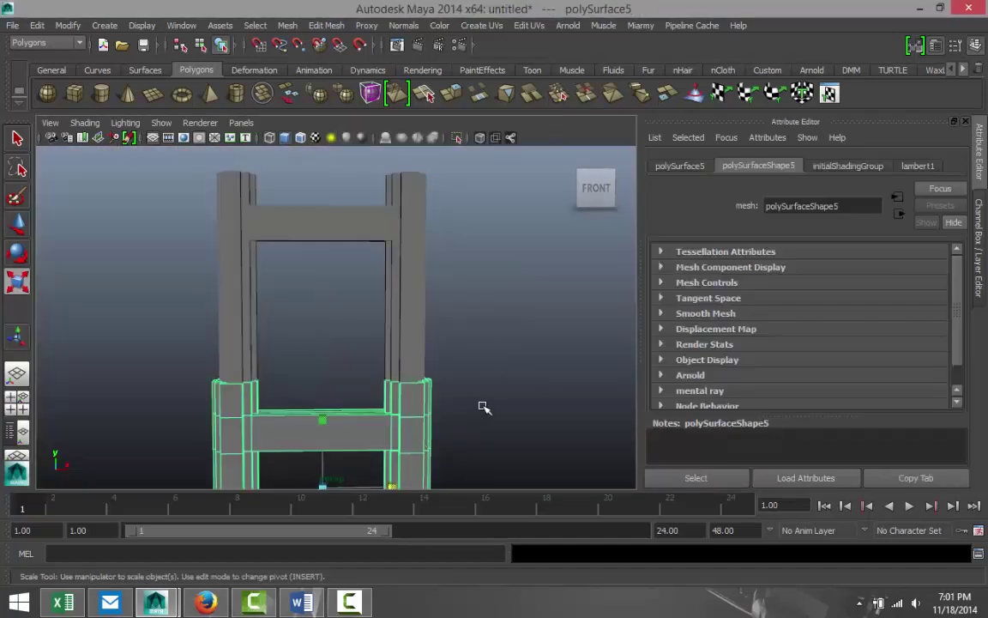
{"action": "left_click", "coordinate": [526, 369]}
{"action": "left_click_drag", "start_coordinate": [529, 321], "coordinate": [449, 360], "text": "alt"}
{"action": "scroll", "coordinate": [455, 366], "scroll_direction": "down", "scroll_amount": 6}
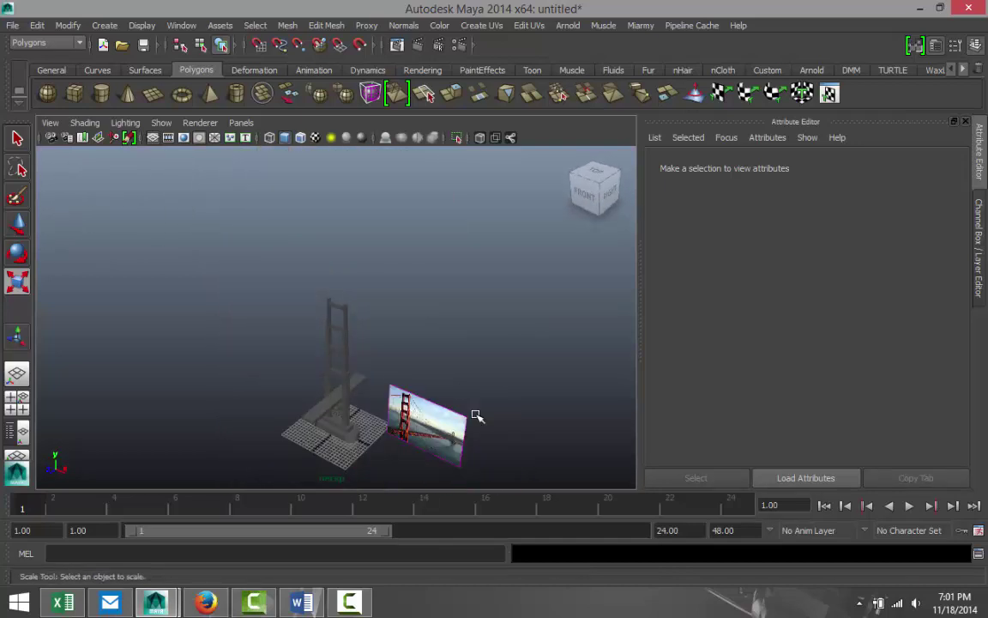
{"action": "left_click_drag", "start_coordinate": [477, 416], "coordinate": [418, 359], "text": "alt"}
{"action": "scroll", "coordinate": [417, 368], "scroll_direction": "up", "scroll_amount": 6}
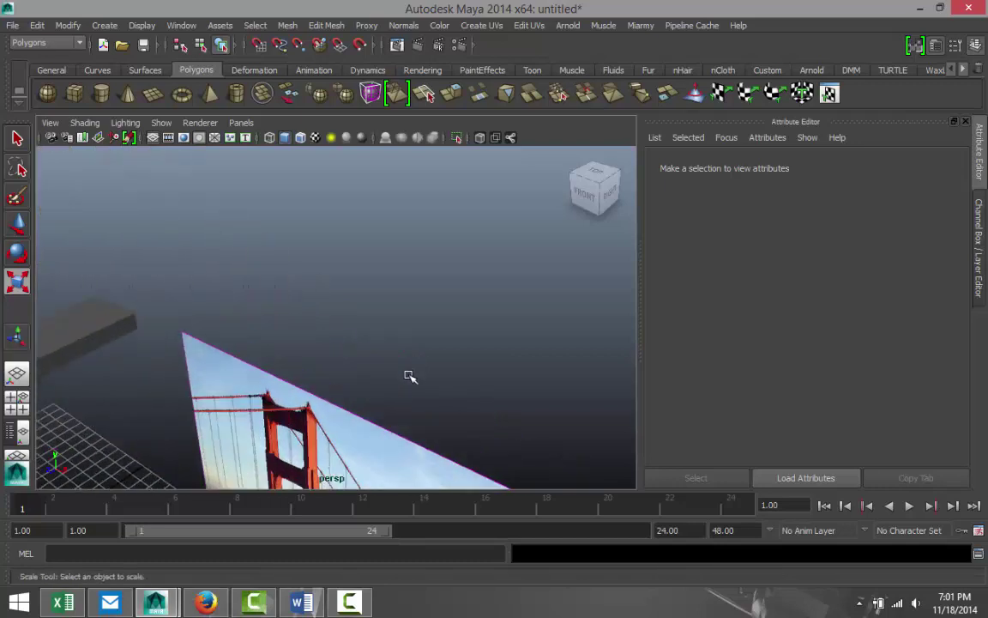
{"action": "left_click_drag", "start_coordinate": [362, 411], "coordinate": [309, 454], "text": "alt"}
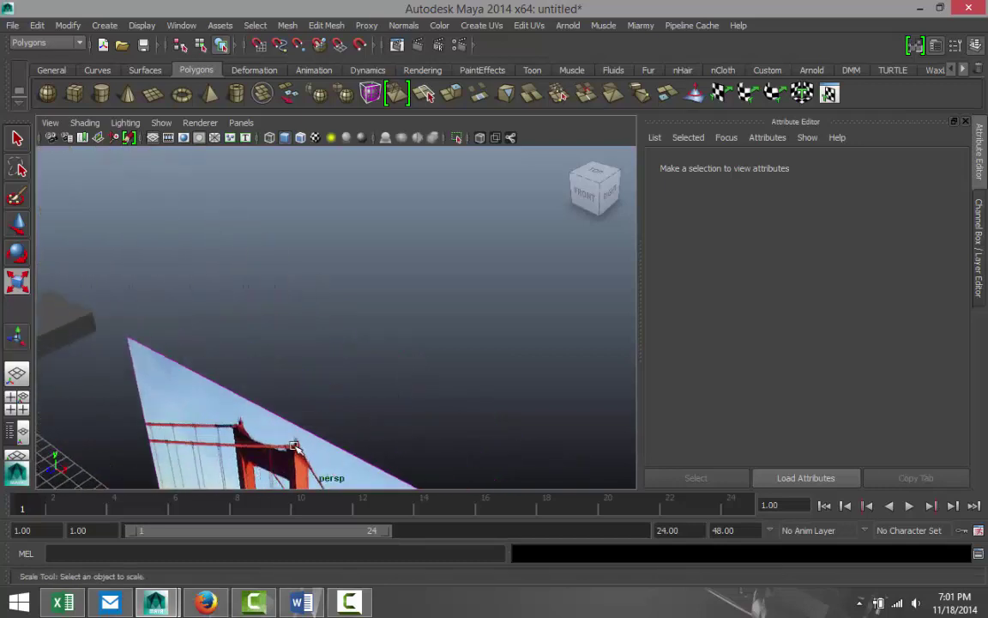
{"action": "scroll", "coordinate": [318, 433], "scroll_direction": "down", "scroll_amount": 6}
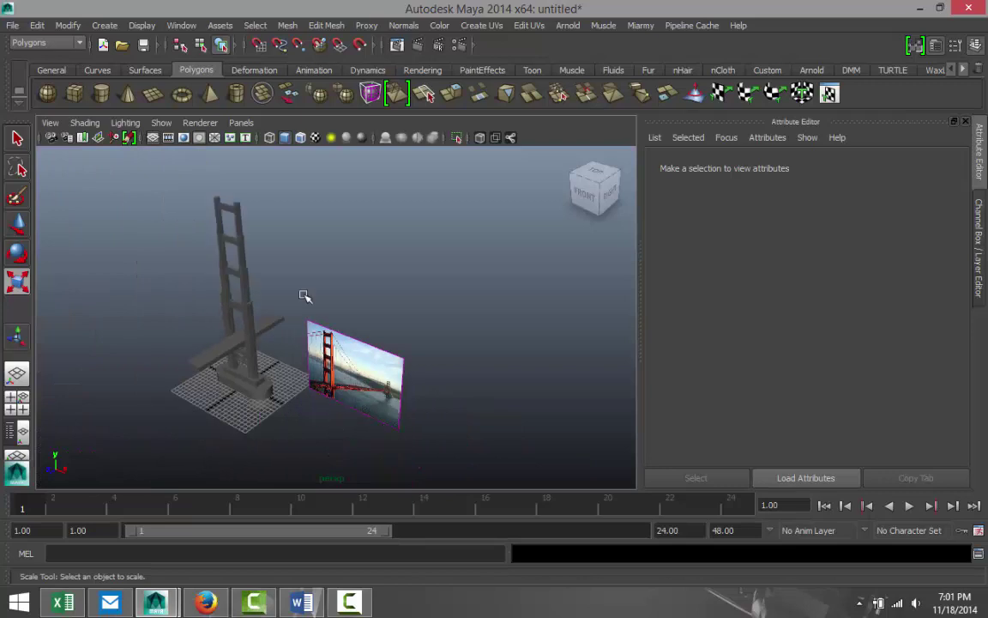
{"action": "left_click_drag", "start_coordinate": [304, 296], "coordinate": [361, 304], "text": "alt"}
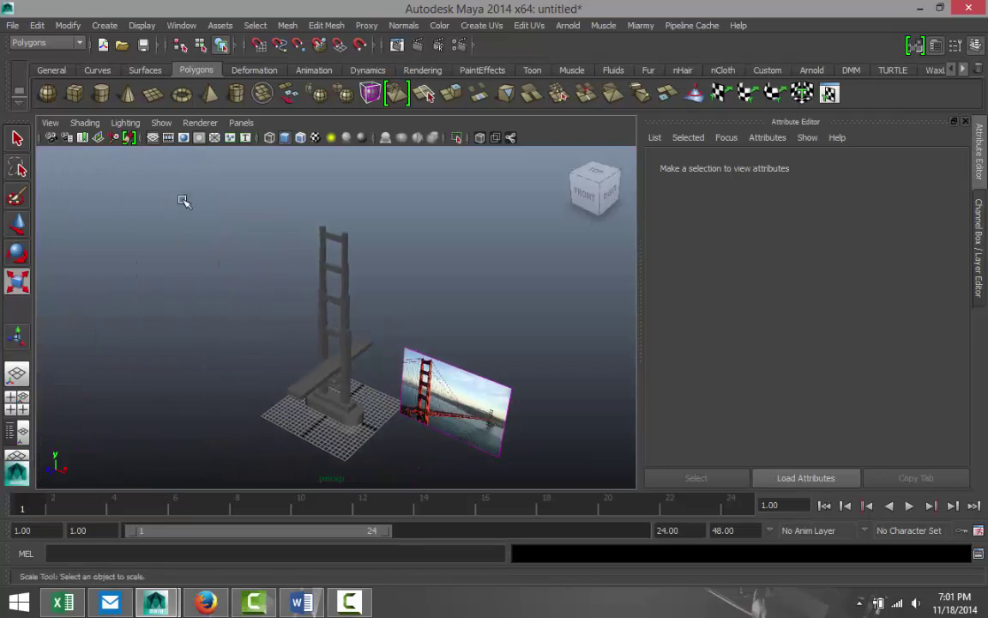
- Draw a polygon cube of about 6.04 by 2.16 by 5.84 beside the tower's base and frame it
{"action": "left_click", "coordinate": [75, 92]}
{"action": "left_click_drag", "start_coordinate": [251, 439], "coordinate": [282, 410]}
{"action": "key", "text": "f"}
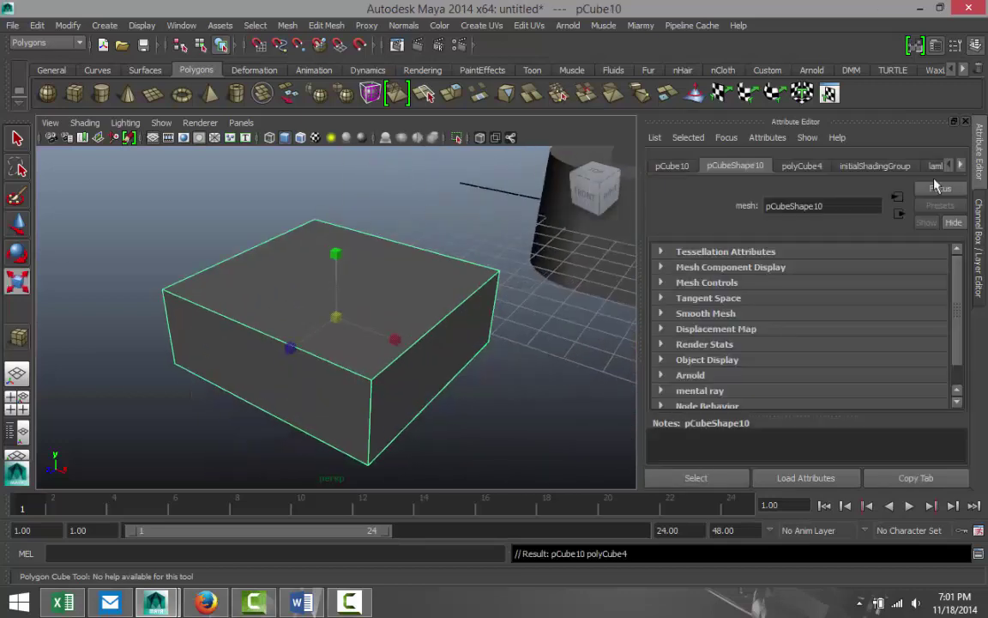
- Set the cube's width, height and depth to 5, and flatten it along Y to a scale of about 0.216
{"action": "left_click", "coordinate": [801, 166]}
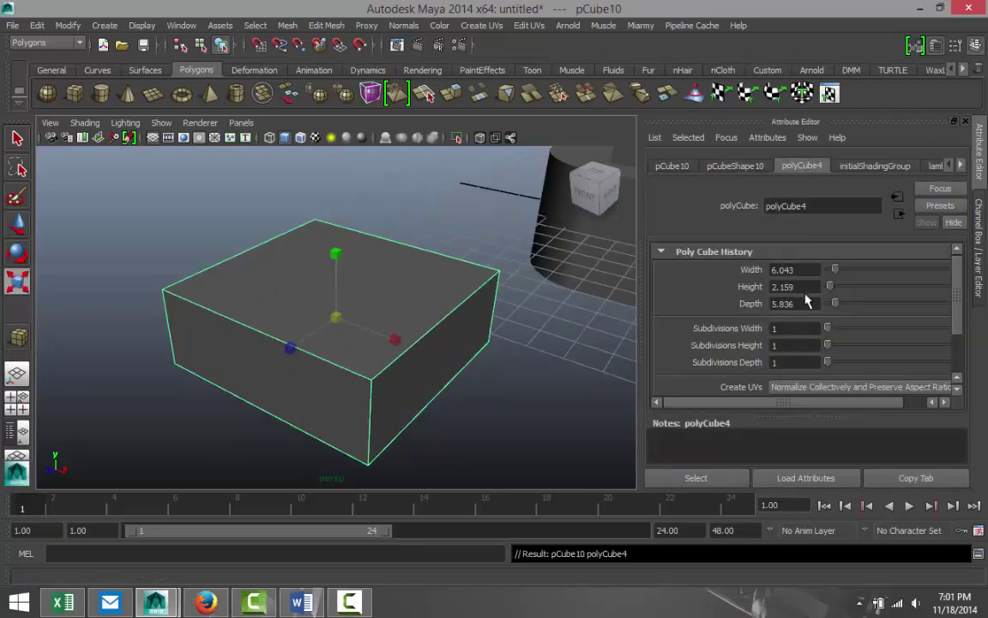
{"action": "left_click", "coordinate": [817, 269]}
{"action": "type", "text": "5"}
{"action": "key", "text": "Tab"}
{"action": "type", "text": "5"}
{"action": "key", "text": "Tab"}
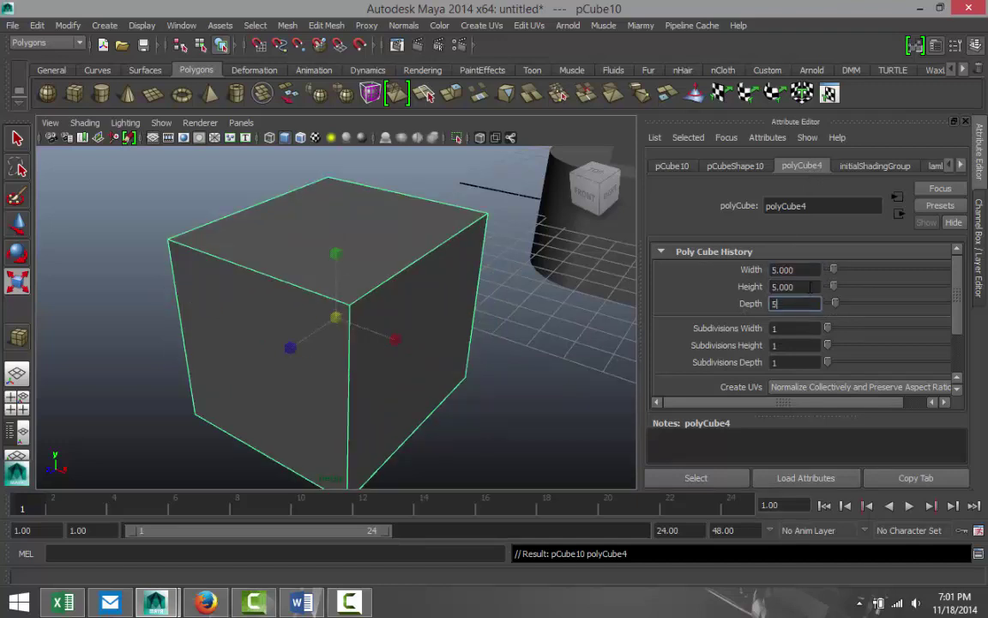
{"action": "type", "text": "5"}
{"action": "key", "text": "Return"}
{"action": "left_click_drag", "start_coordinate": [330, 254], "coordinate": [332, 303]}
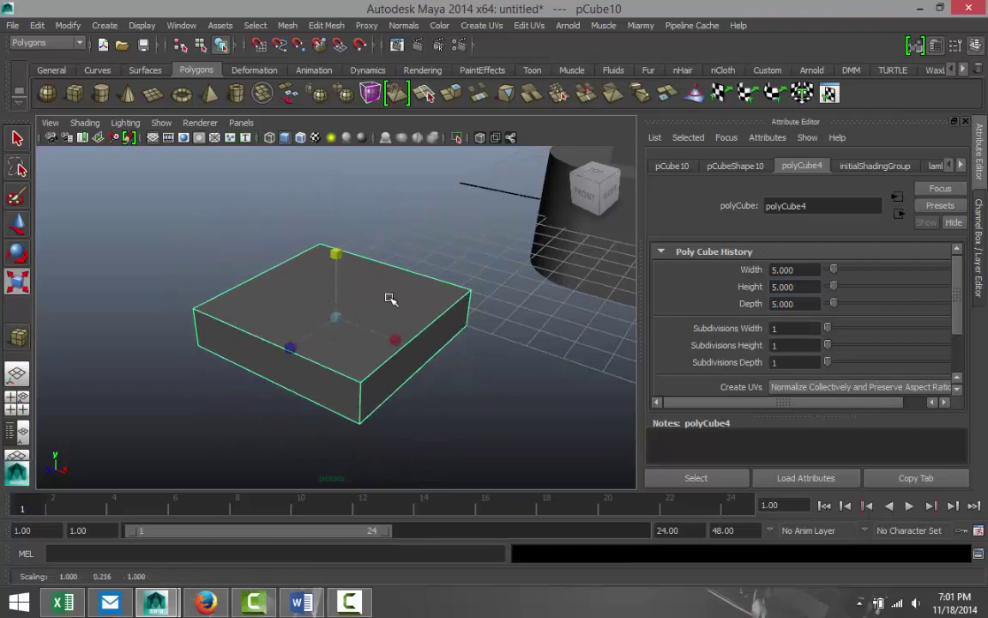
- Extrude the block's top face, scale it inward and raise it to about Y 2.21 to form sloped edges, and reselect the whole block
{"action": "right_click_drag", "start_coordinate": [390, 299], "coordinate": [392, 281]}
{"action": "left_click", "coordinate": [379, 302]}
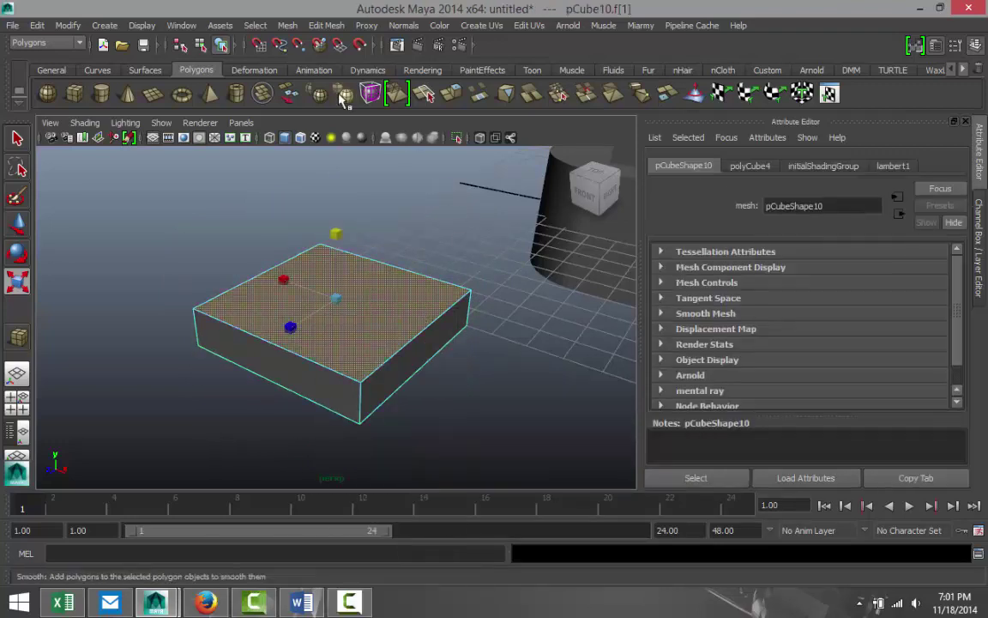
{"action": "left_click", "coordinate": [321, 25]}
{"action": "left_click", "coordinate": [321, 77]}
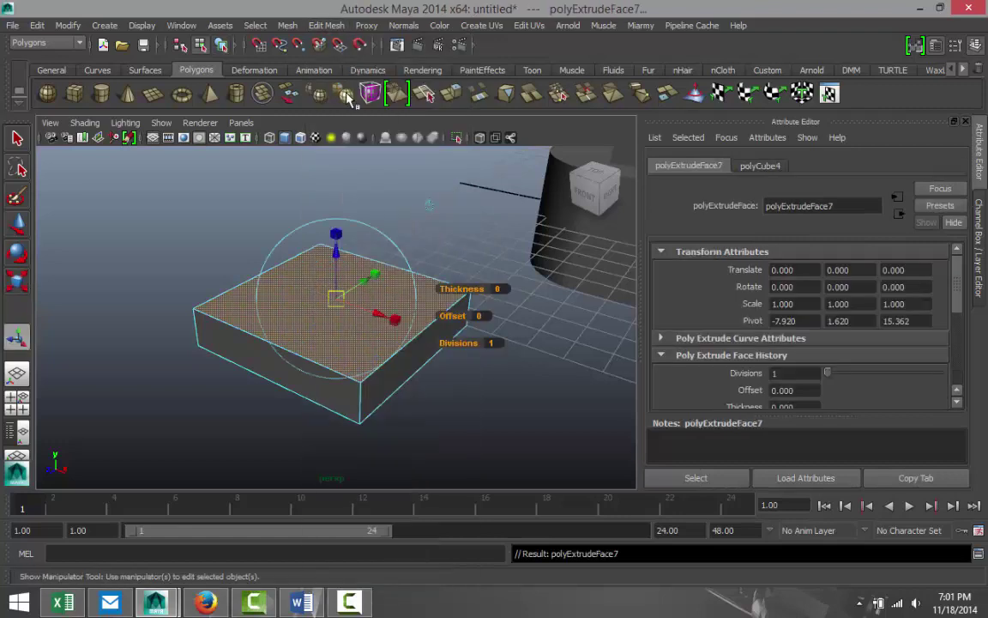
{"action": "mouse_move", "coordinate": [336, 297]}
{"action": "left_mouse_down"}
{"action": "mouse_move", "coordinate": [342, 304]}
{"action": "mouse_move", "coordinate": [336, 297]}
{"action": "mouse_move", "coordinate": [326, 307]}
{"action": "left_mouse_up"}
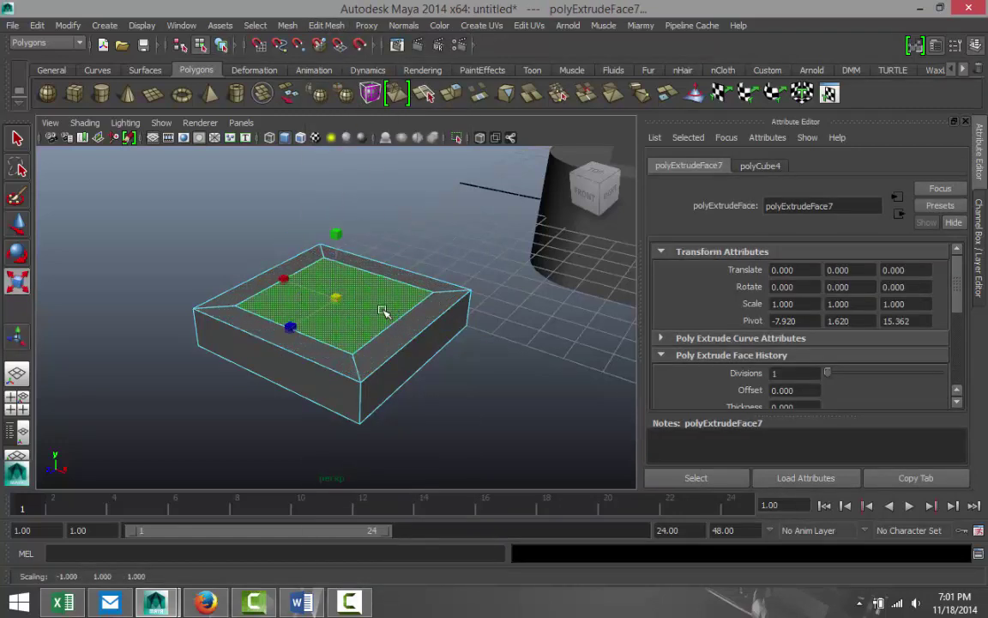
{"action": "key", "text": "w"}
{"action": "left_click_drag", "start_coordinate": [336, 250], "coordinate": [335, 225]}
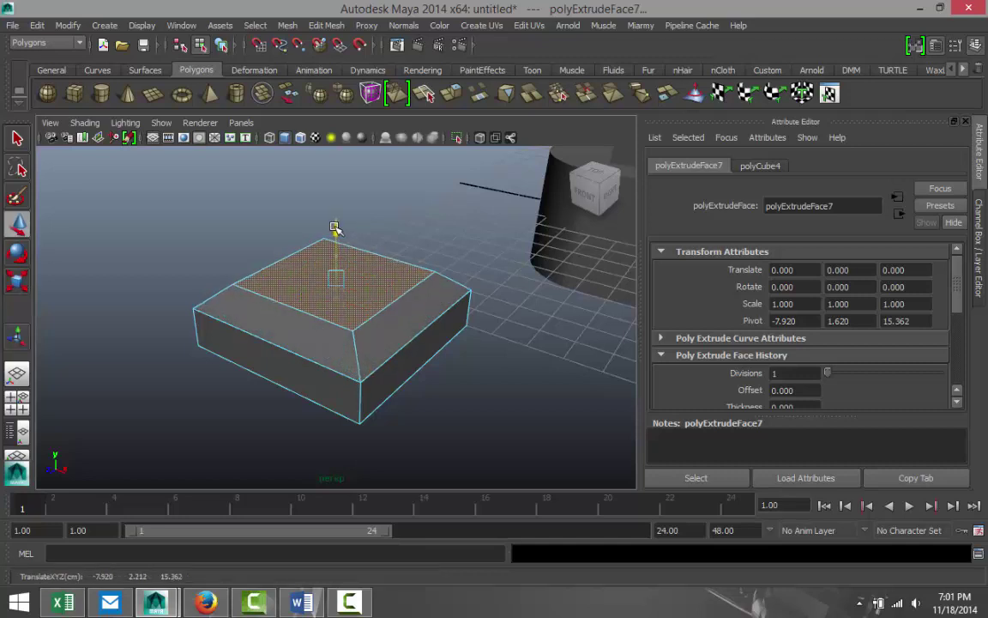
{"action": "left_click", "coordinate": [461, 386]}
{"action": "right_click_drag", "start_coordinate": [382, 337], "coordinate": [441, 239]}
{"action": "left_click", "coordinate": [382, 326]}
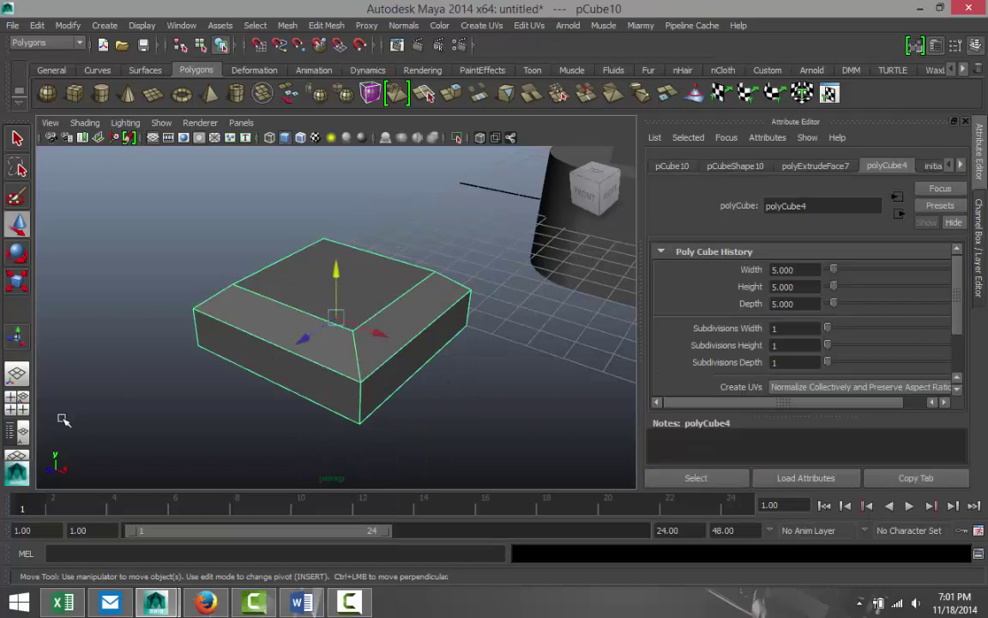
- Centre the block over the tower's leg at about X -2.98, Z -0.04, and scale it uniformly to about 0.16 in X and Z
{"action": "left_click", "coordinate": [16, 399]}
{"action": "key", "text": "space"}
{"action": "scroll", "coordinate": [393, 331], "scroll_direction": "down", "scroll_amount": 5}
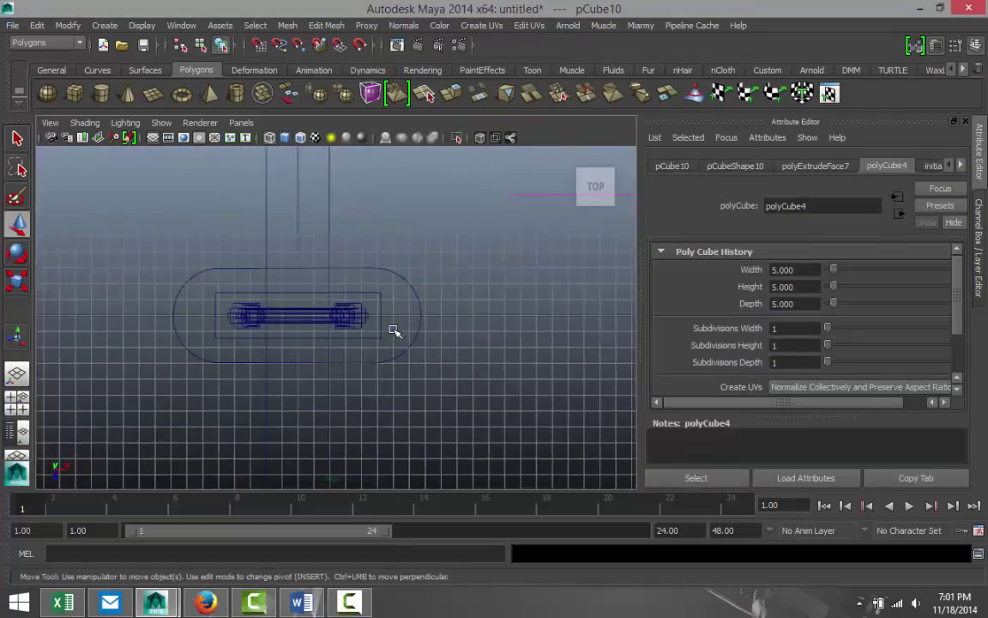
{"action": "left_click_drag", "start_coordinate": [267, 467], "coordinate": [288, 369]}
{"action": "left_click_drag", "start_coordinate": [320, 316], "coordinate": [351, 316]}
{"action": "key", "text": "f"}
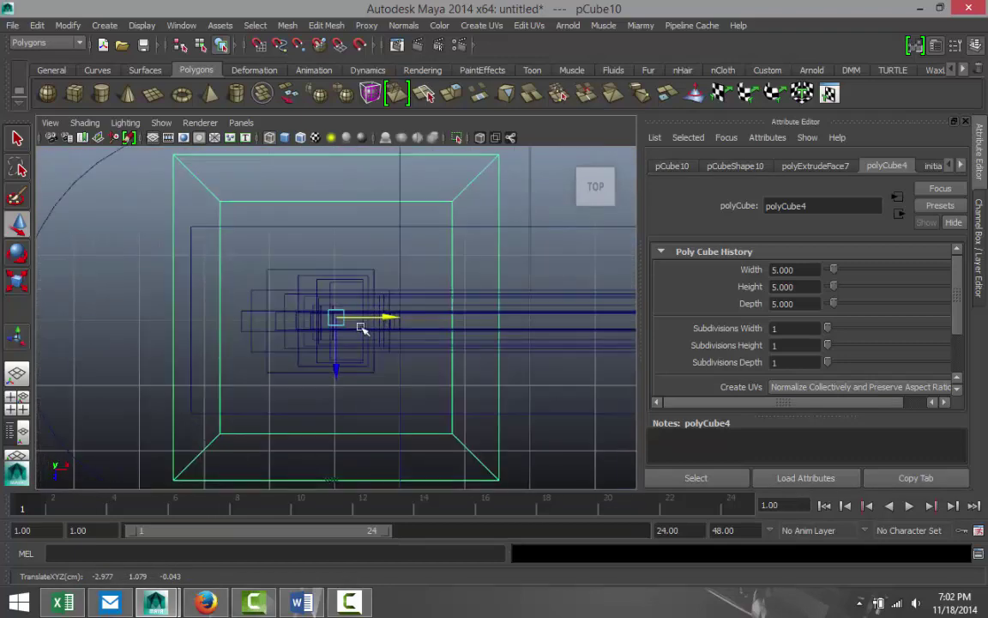
{"action": "key", "text": "r"}
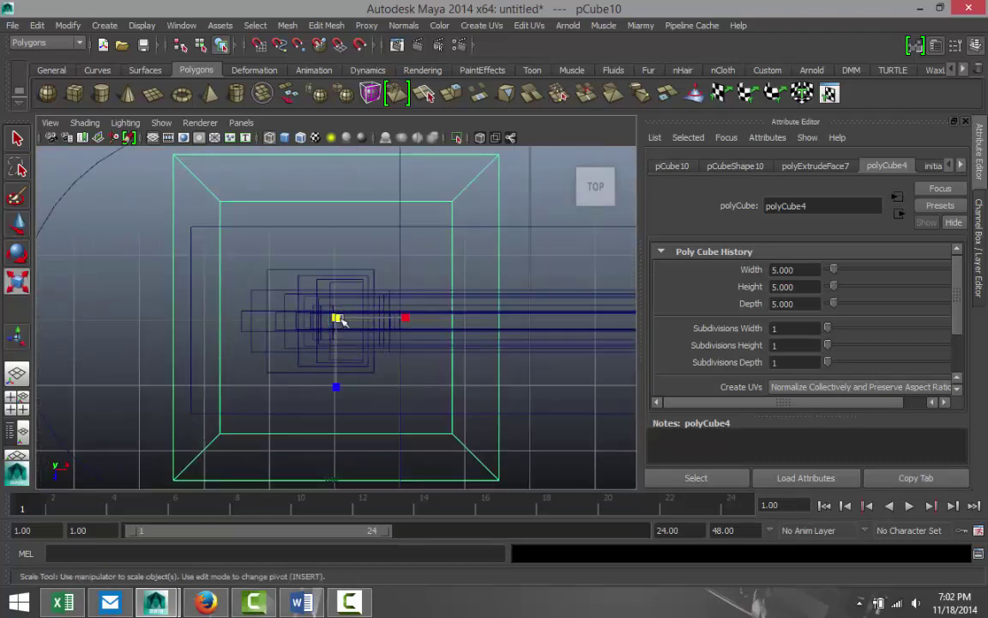
{"action": "left_click_drag", "start_coordinate": [338, 319], "coordinate": [132, 347]}
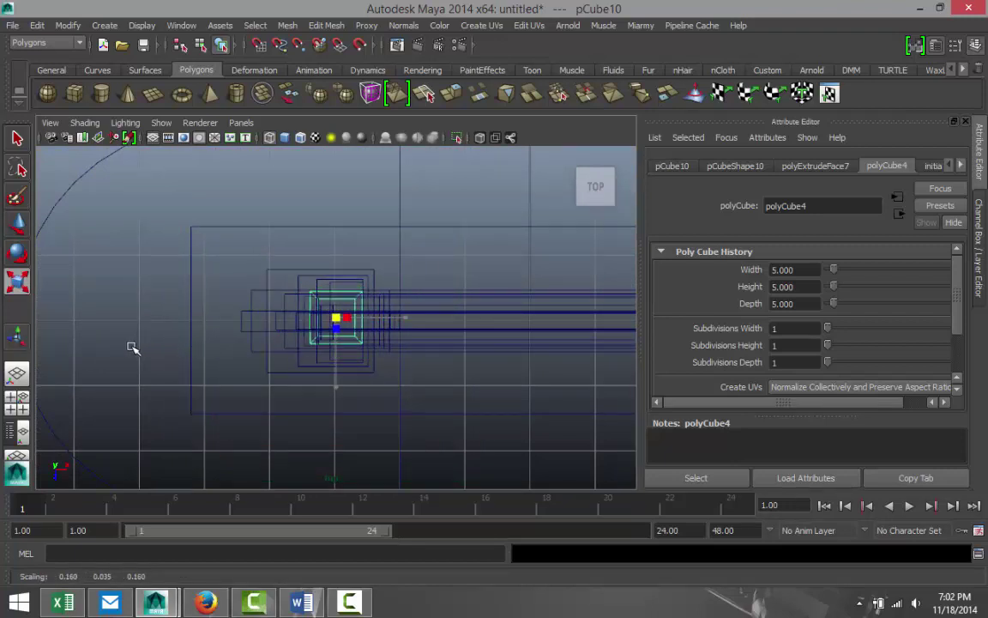
- Raise the block along Y to the top of the tower leg, at about Y 44.94
{"action": "left_click", "coordinate": [13, 403]}
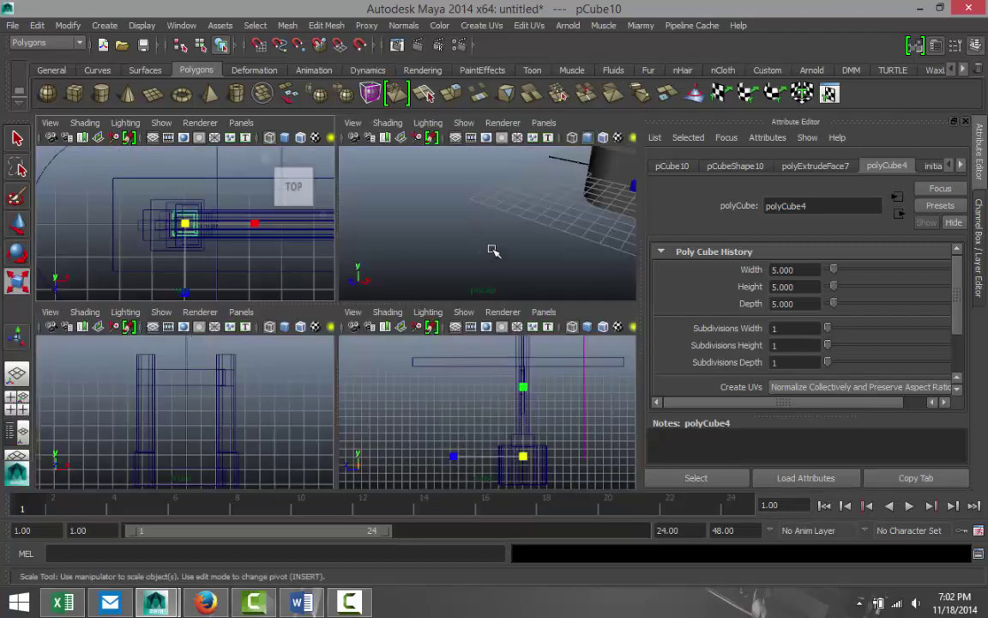
{"action": "key", "text": "space"}
{"action": "key", "text": "f"}
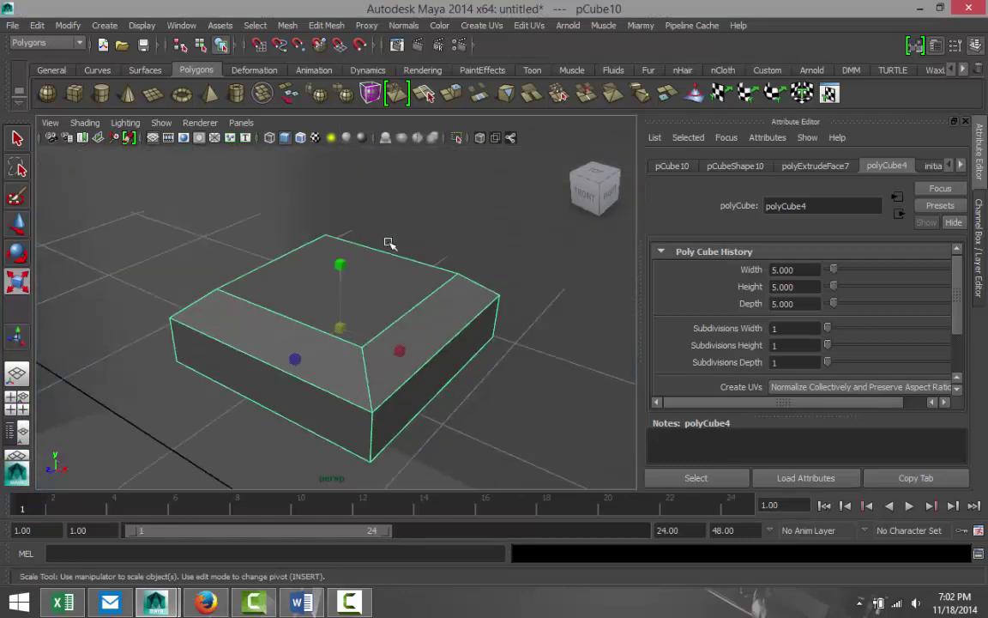
{"action": "scroll", "coordinate": [388, 241], "scroll_direction": "down", "scroll_amount": 10}
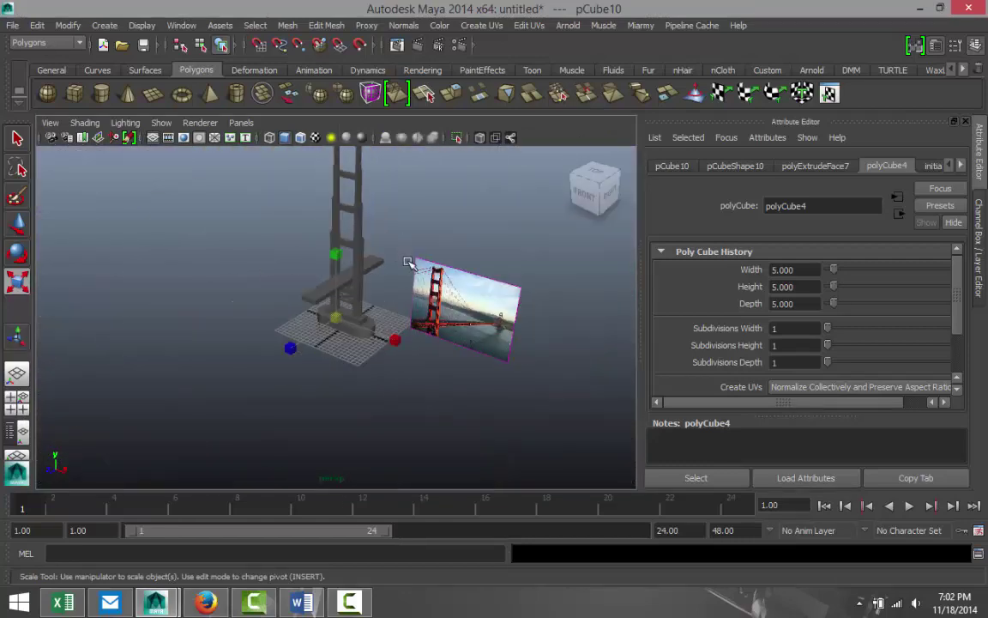
{"action": "key", "text": "w"}
{"action": "left_click_drag", "start_coordinate": [336, 271], "coordinate": [336, 141]}
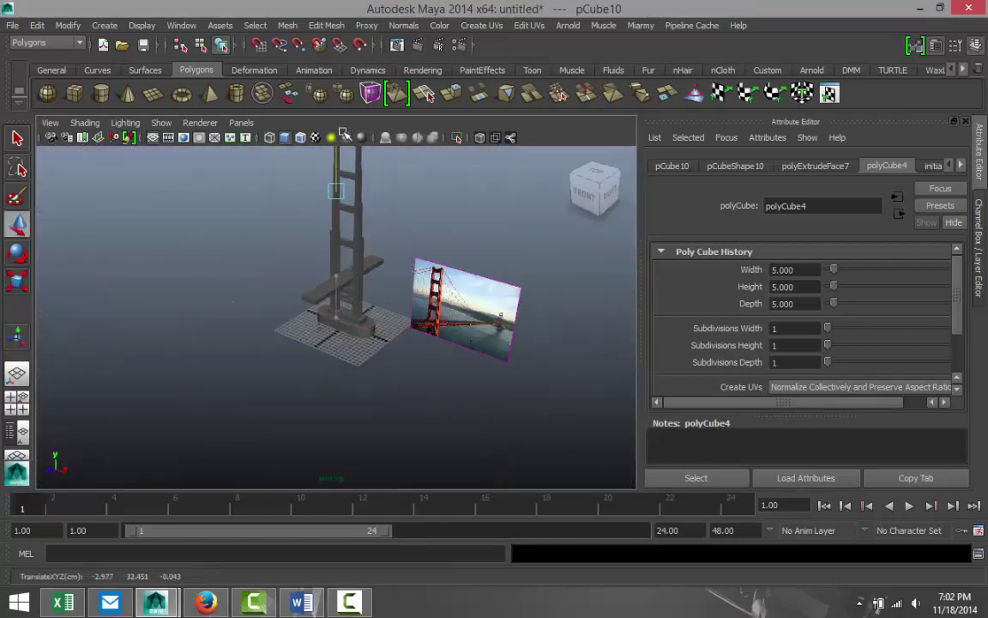
{"action": "middle_click_drag", "start_coordinate": [401, 249], "coordinate": [388, 366], "text": "alt"}
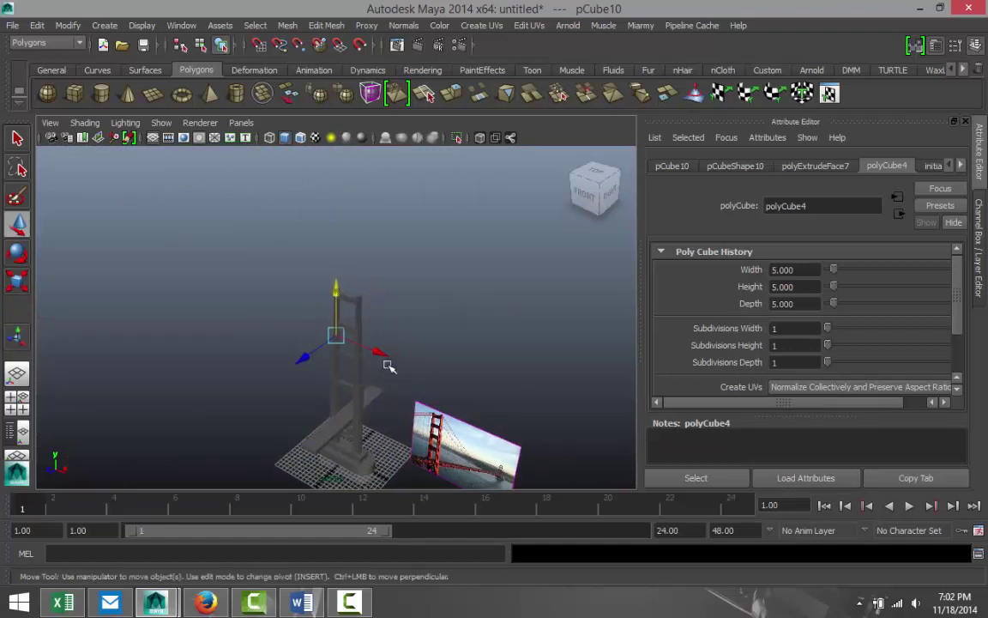
{"action": "left_click_drag", "start_coordinate": [338, 286], "coordinate": [348, 238]}
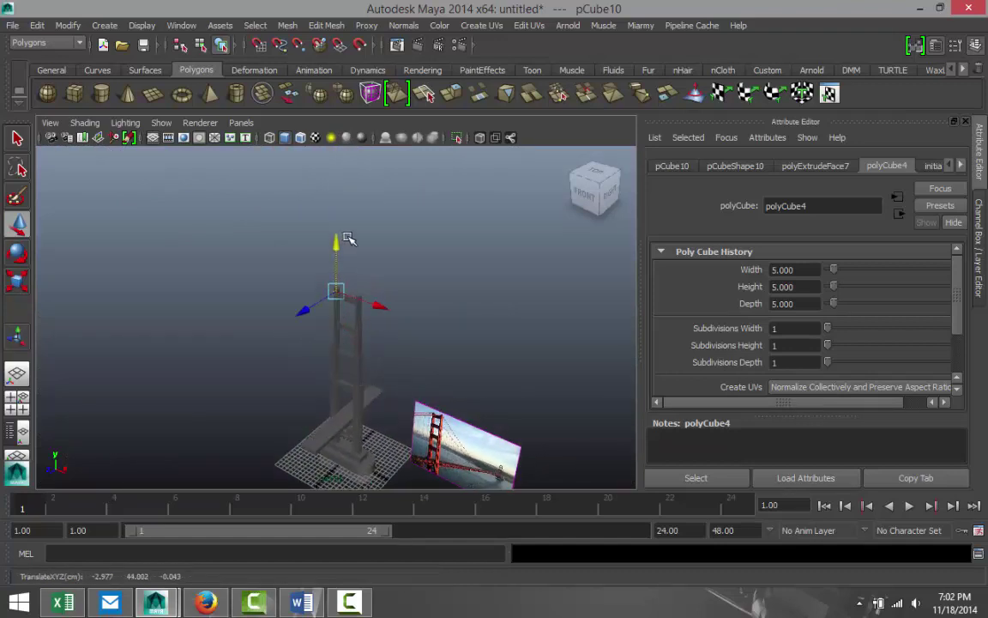
{"action": "key", "text": "f"}
{"action": "scroll", "coordinate": [366, 284], "scroll_direction": "down", "scroll_amount": 5}
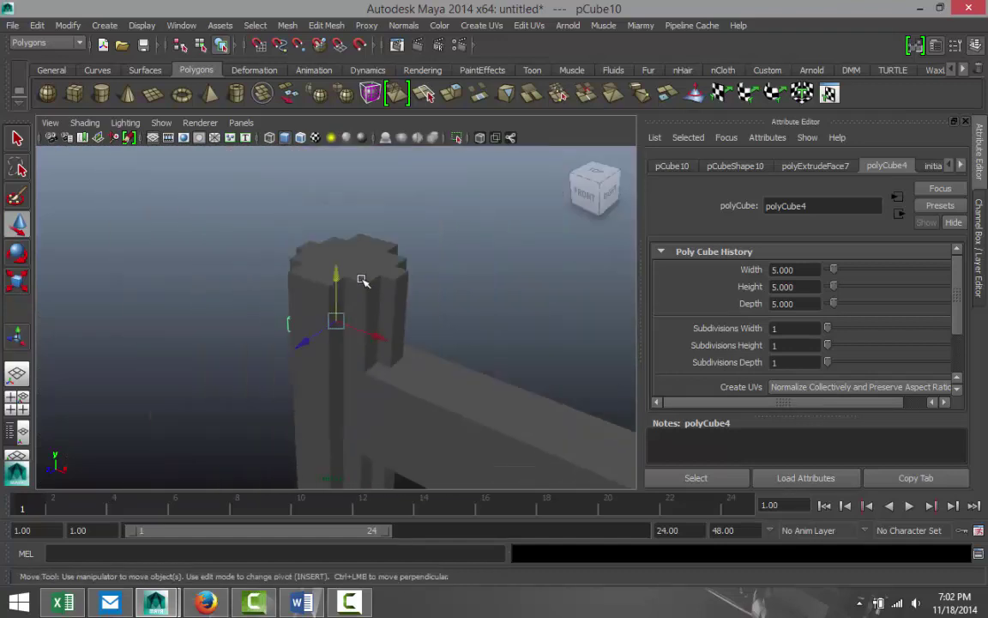
{"action": "left_click_drag", "start_coordinate": [336, 271], "coordinate": [357, 189]}
- Scale the cap block uniformly to about 0.068 in X and Z and shift it along X on the leg's top
{"action": "key", "text": "r"}
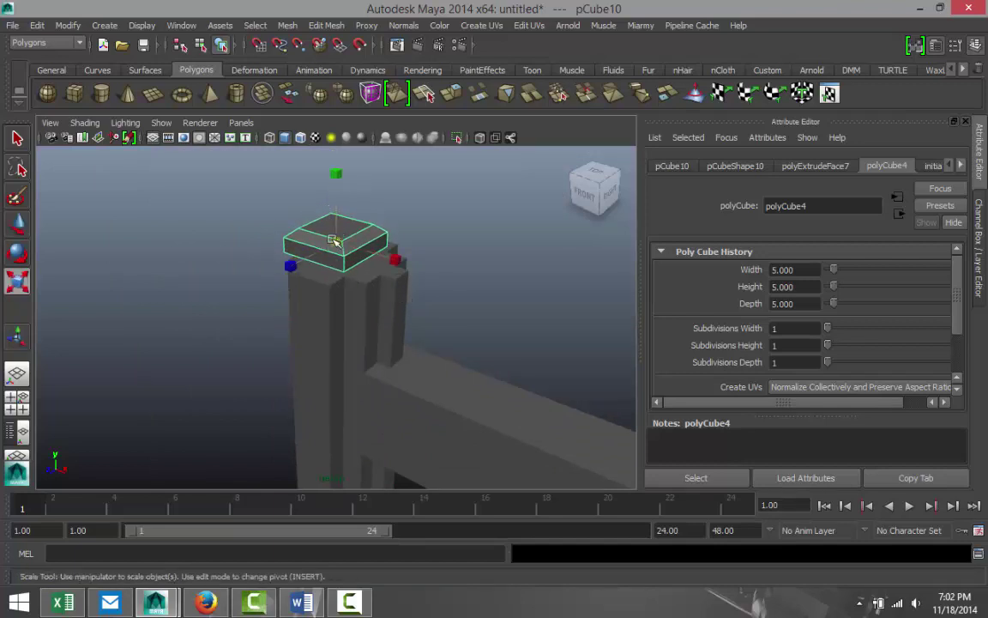
{"action": "left_click_drag", "start_coordinate": [336, 241], "coordinate": [308, 245]}
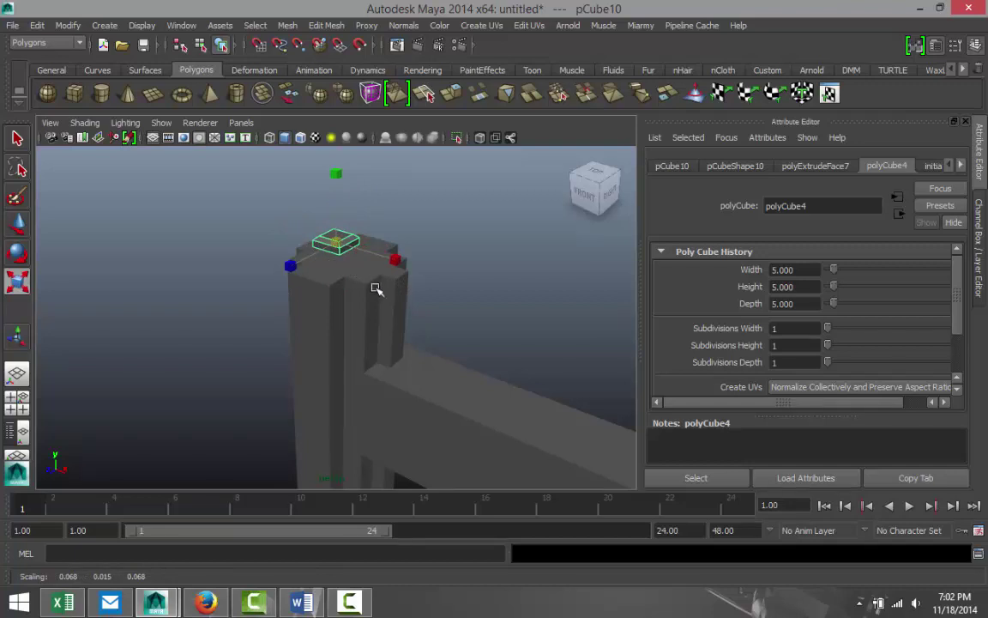
{"action": "key", "text": "w"}
{"action": "left_click_drag", "start_coordinate": [386, 258], "coordinate": [395, 267]}
- Nudge the cap block slightly back along X to line it up with the leg's outline as seen from above
{"action": "left_click", "coordinate": [16, 372]}
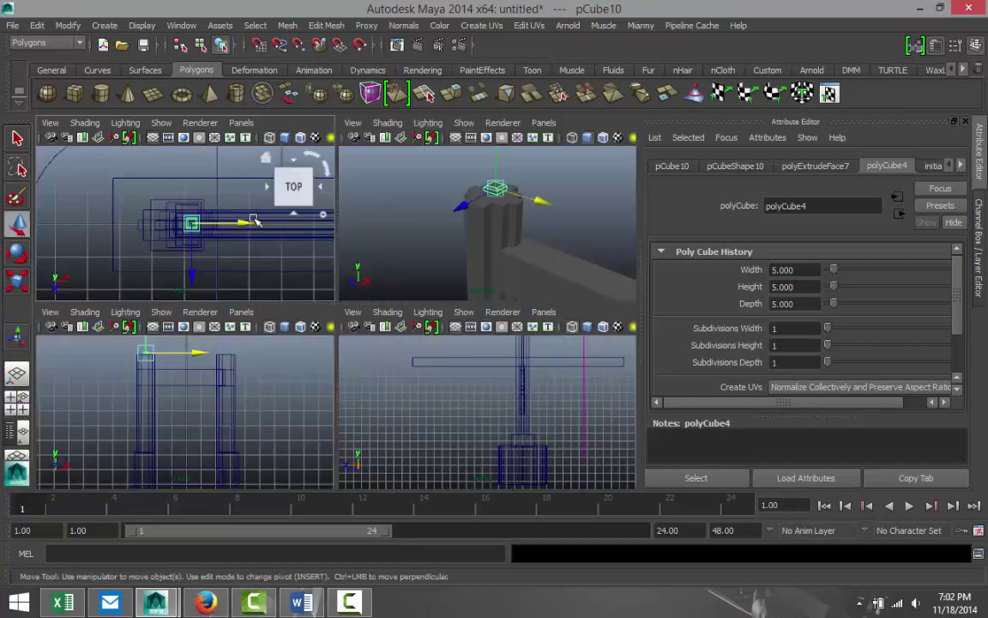
{"action": "key", "text": "space"}
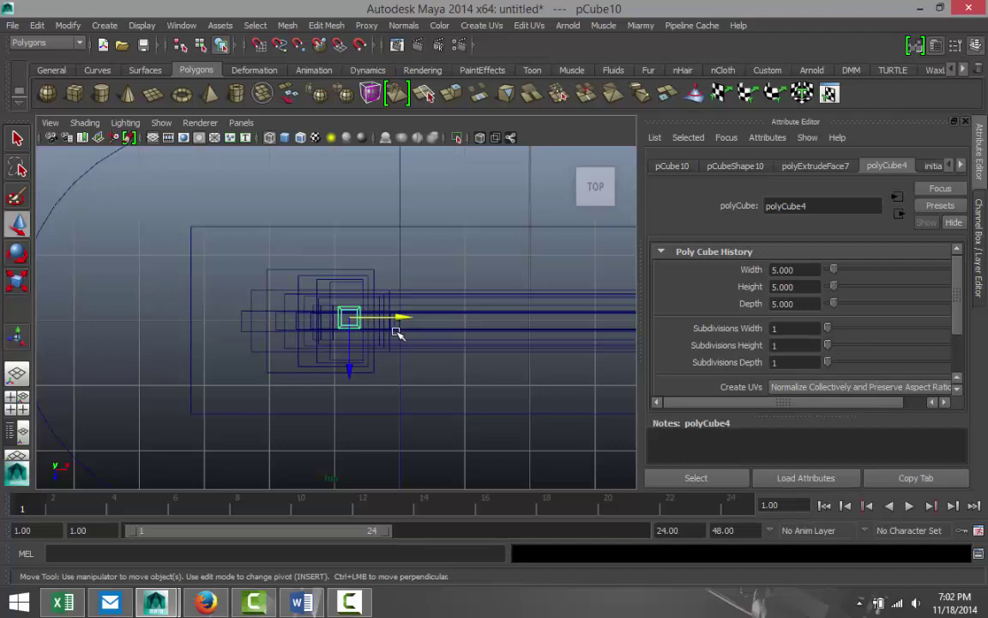
{"action": "key", "text": "5"}
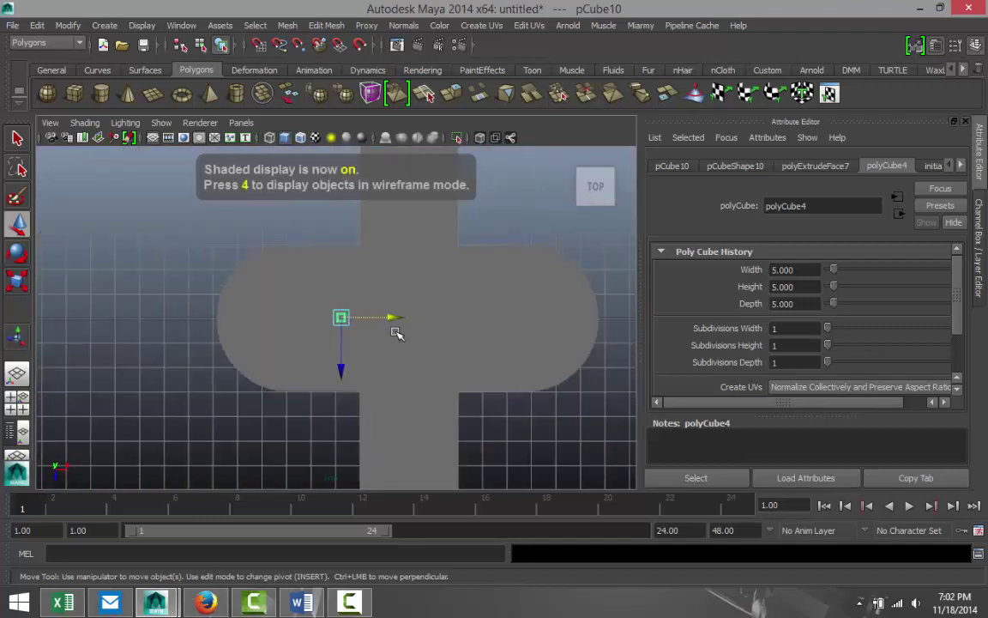
{"action": "key", "text": "4"}
{"action": "scroll", "coordinate": [399, 340], "scroll_direction": "up", "scroll_amount": 4}
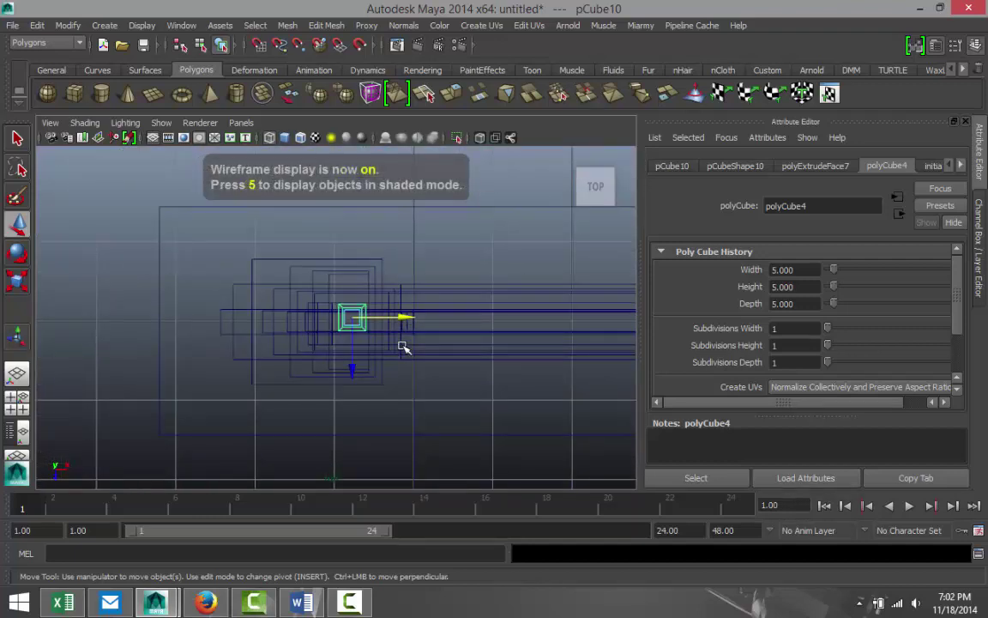
{"action": "scroll", "coordinate": [403, 347], "scroll_direction": "up", "scroll_amount": 3}
{"action": "scroll", "coordinate": [366, 312], "scroll_direction": "up", "scroll_amount": 2}
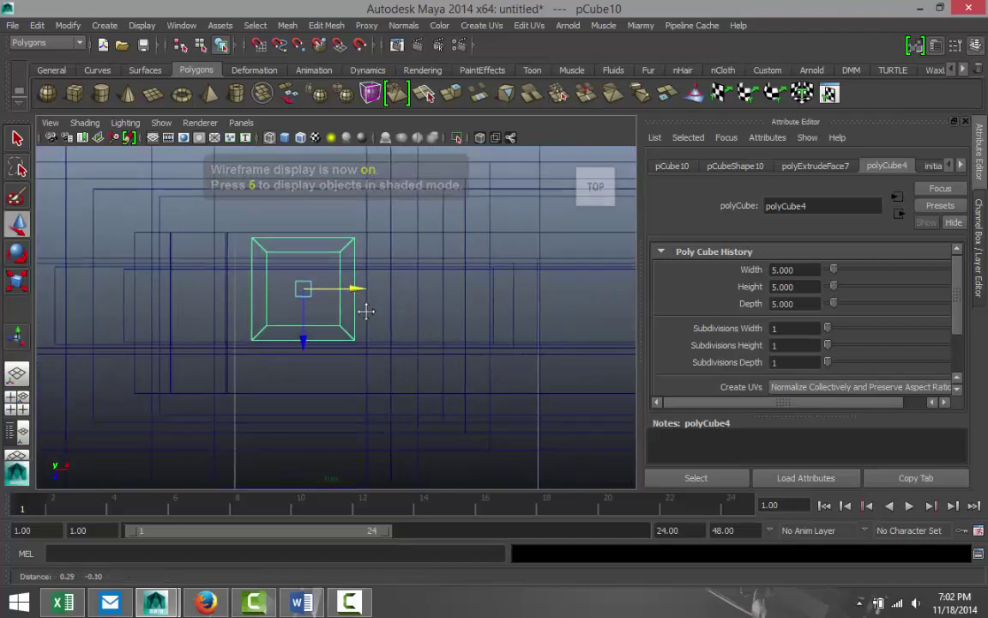
{"action": "middle_click_drag", "start_coordinate": [367, 311], "coordinate": [352, 313], "text": "alt"}
{"action": "mouse_move", "coordinate": [344, 293]}
{"action": "left_mouse_down"}
{"action": "mouse_move", "coordinate": [329, 294]}
{"action": "mouse_move", "coordinate": [336, 296]}
{"action": "left_mouse_up"}
{"action": "scroll", "coordinate": [386, 316], "scroll_direction": "down", "scroll_amount": 3}
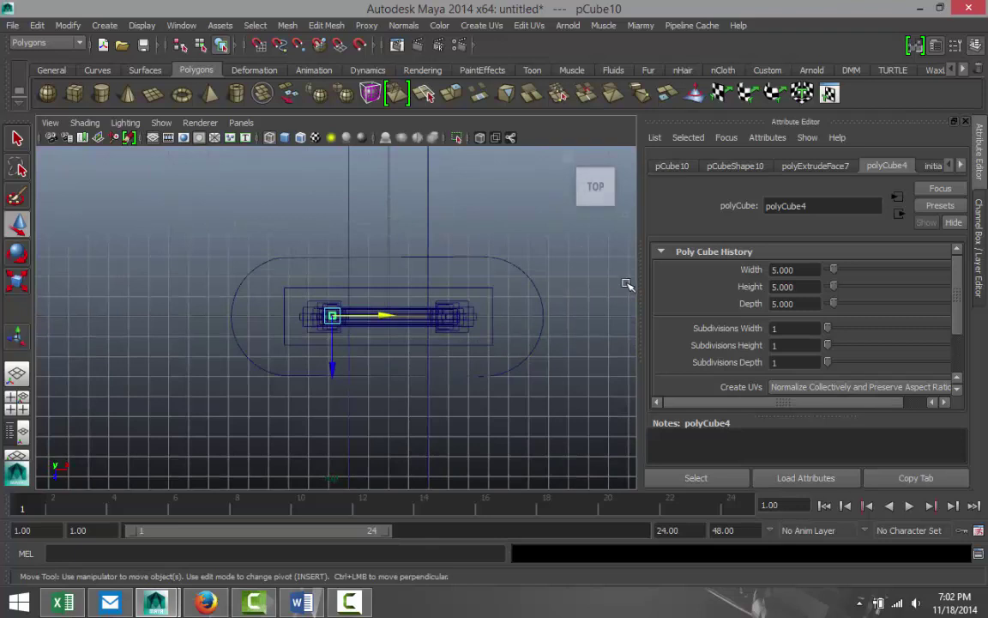
- Duplicate the cap block and move the copy along X onto the opposite leg, to about X 2.67
{"action": "key", "text": "ctrl+d"}
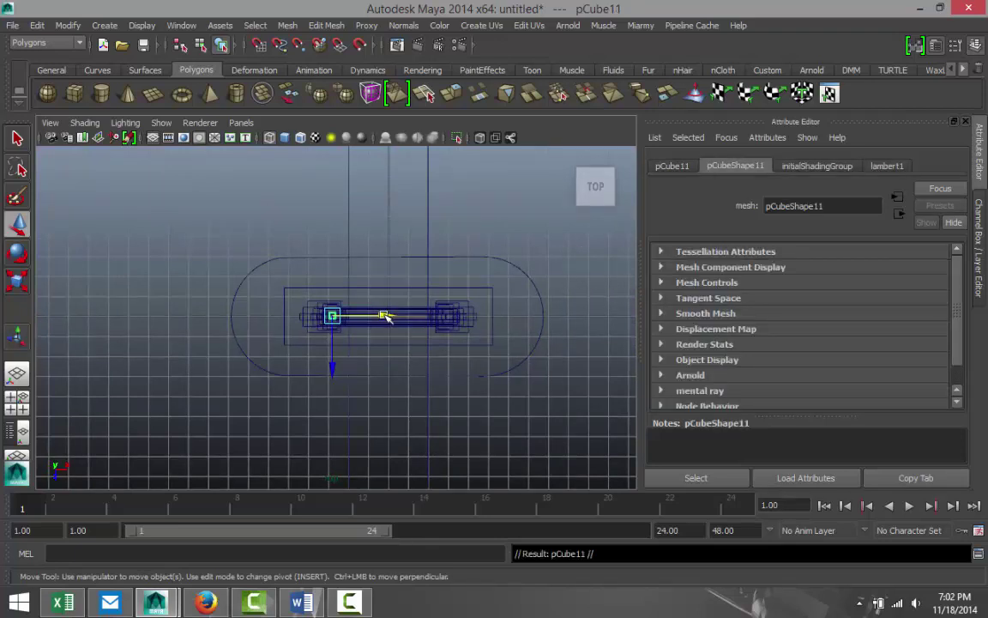
{"action": "left_click_drag", "start_coordinate": [390, 318], "coordinate": [500, 324]}
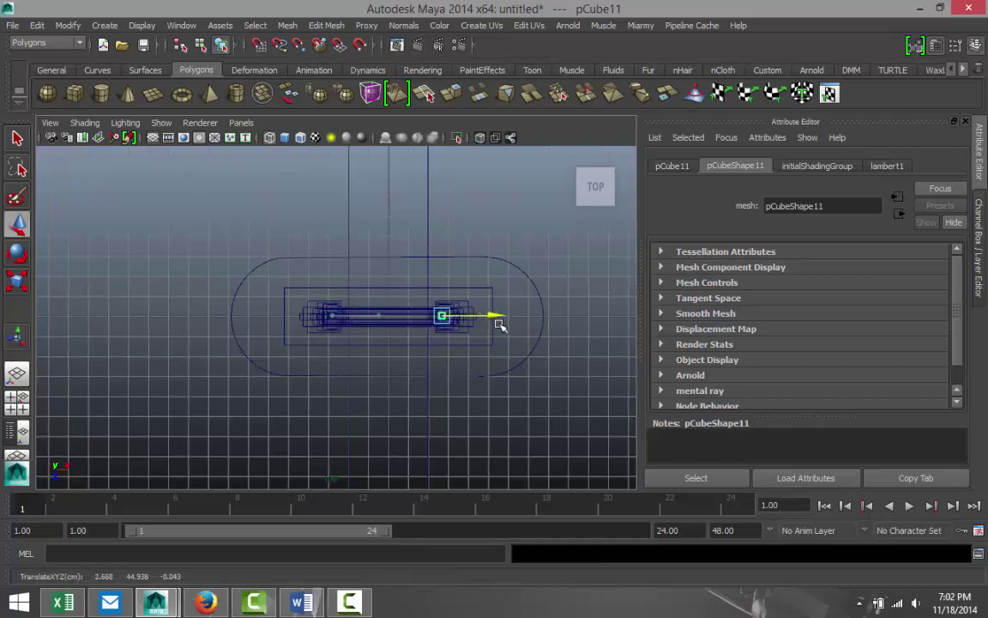
{"action": "left_click", "coordinate": [18, 400]}
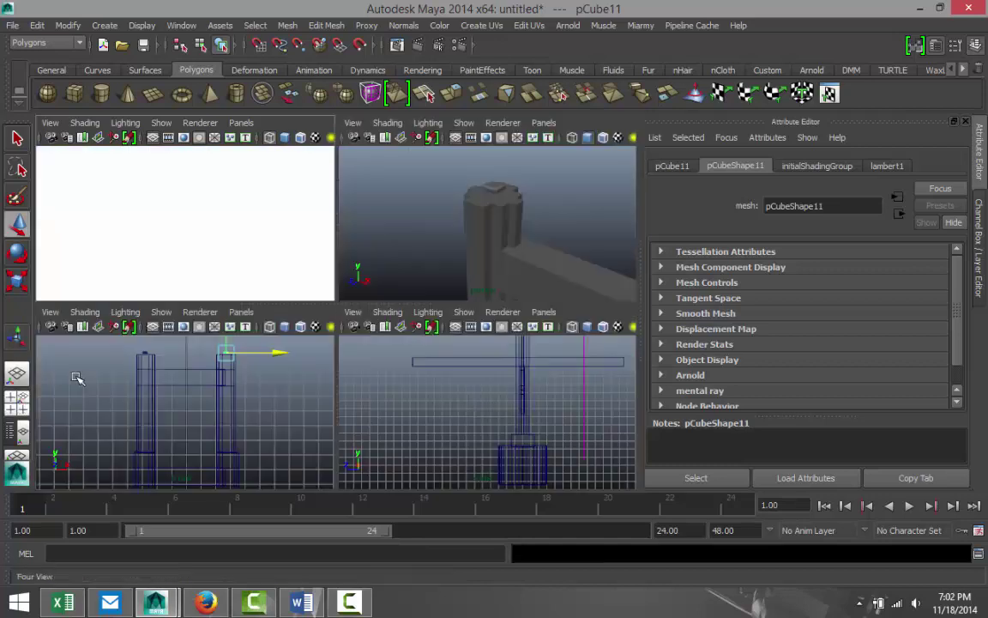
{"action": "left_click", "coordinate": [467, 239]}
{"action": "key", "text": "space"}
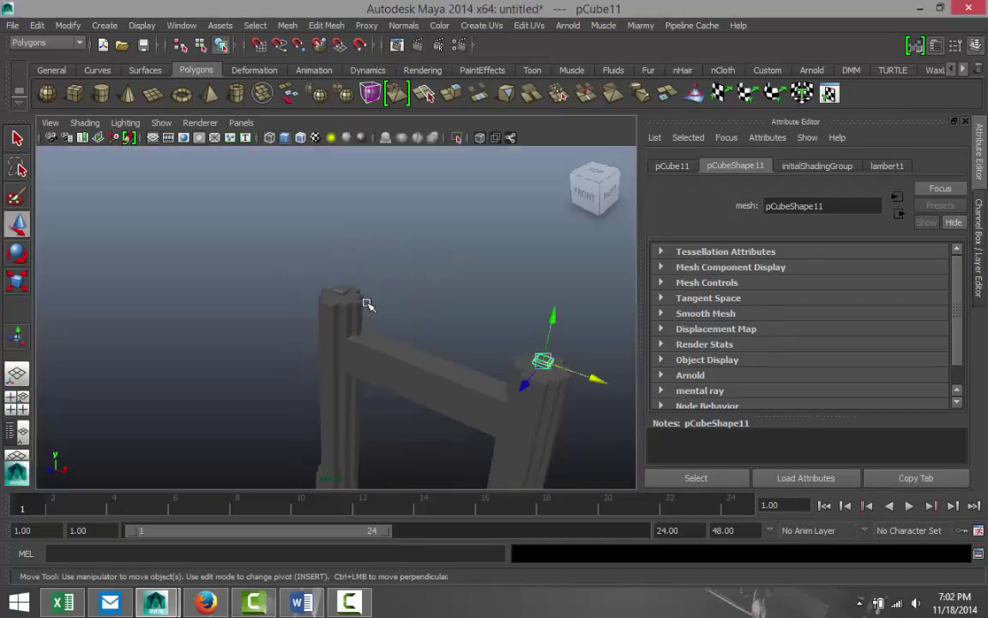
- Shift both cap blocks inward along X toward the crossbeam, placing the original at about X -2.45
{"action": "left_click_drag", "start_coordinate": [324, 331], "coordinate": [399, 334], "text": "alt"}
{"action": "middle_click_drag", "start_coordinate": [398, 334], "coordinate": [352, 362], "text": "alt"}
{"action": "right_click_drag", "start_coordinate": [352, 362], "coordinate": [510, 383], "text": "alt"}
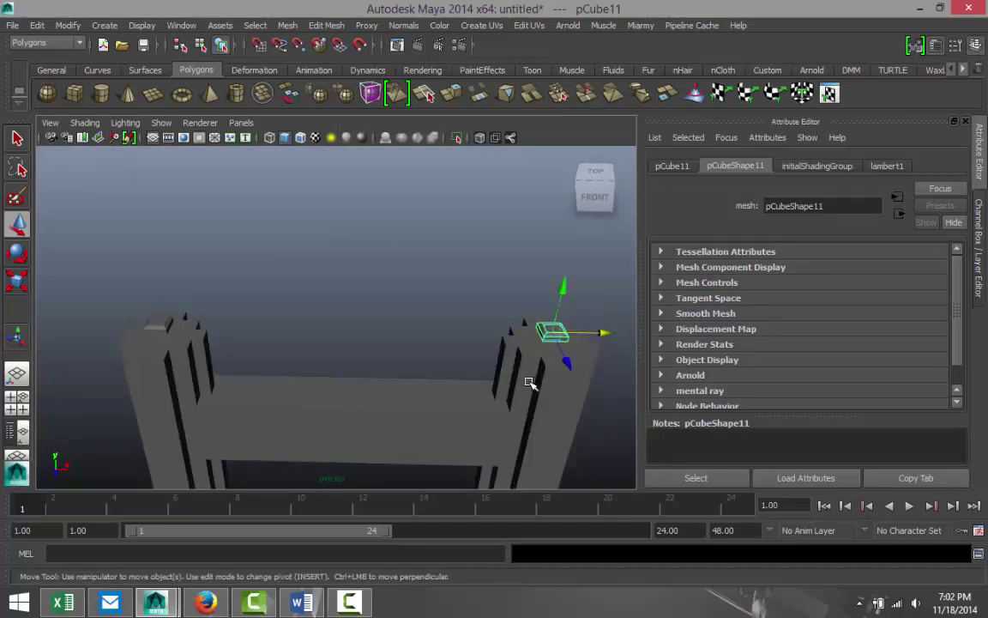
{"action": "left_click_drag", "start_coordinate": [400, 349], "coordinate": [404, 359], "text": "alt"}
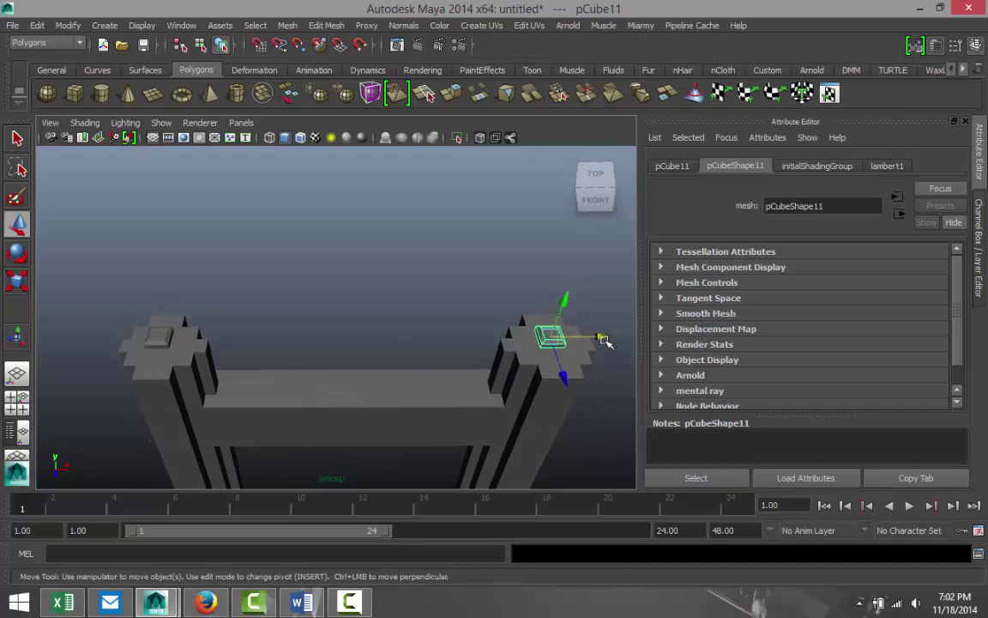
{"action": "left_click_drag", "start_coordinate": [604, 336], "coordinate": [581, 343]}
{"action": "left_click", "coordinate": [163, 335]}
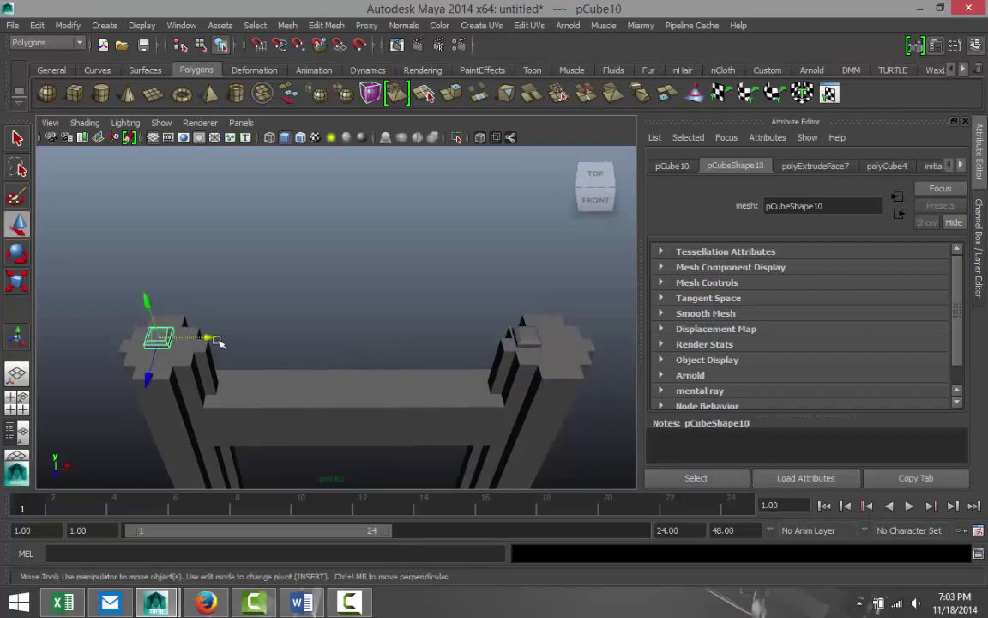
{"action": "left_click_drag", "start_coordinate": [214, 337], "coordinate": [238, 344]}
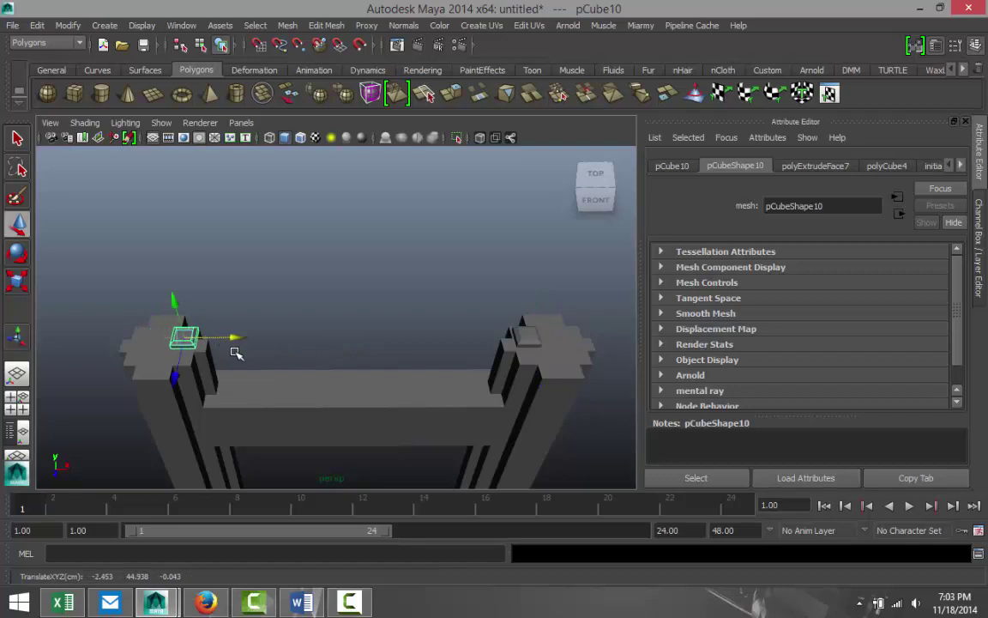
- Select every part of the tower, including its base but not the road deck, and combine them into one mesh
{"action": "scroll", "coordinate": [252, 357], "scroll_direction": "down", "scroll_amount": 5}
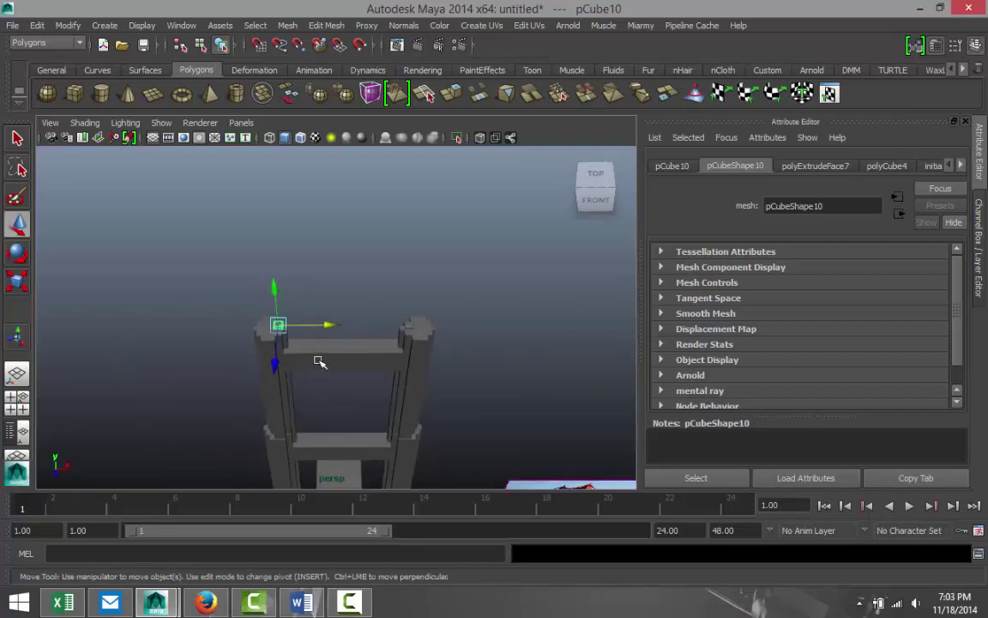
{"action": "left_click_drag", "start_coordinate": [317, 307], "coordinate": [369, 310], "text": "alt"}
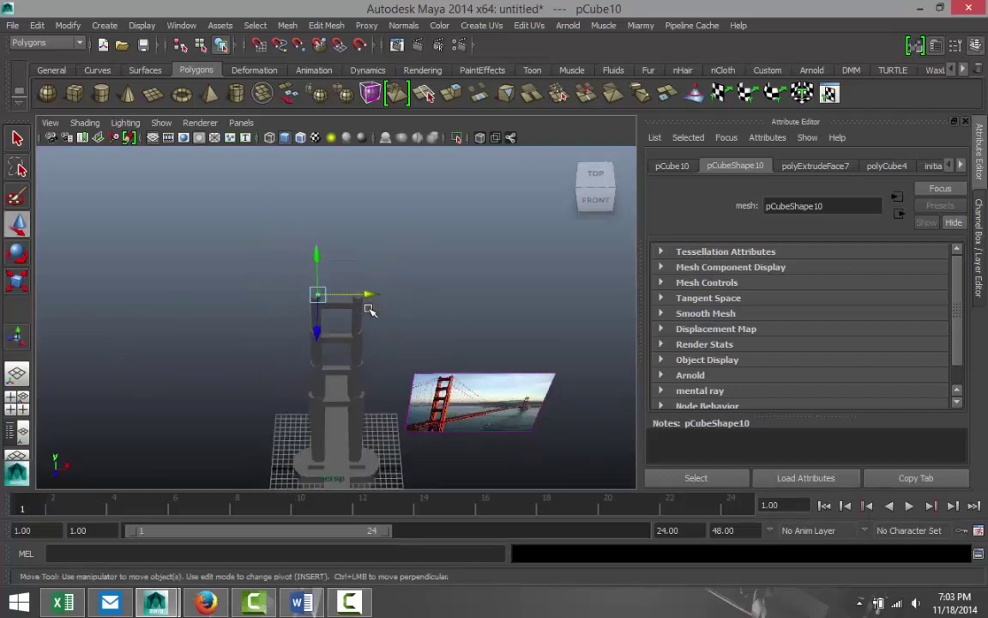
{"action": "left_click_drag", "start_coordinate": [443, 354], "coordinate": [398, 369], "text": "alt"}
{"action": "right_click_drag", "start_coordinate": [399, 369], "coordinate": [373, 377], "text": "alt"}
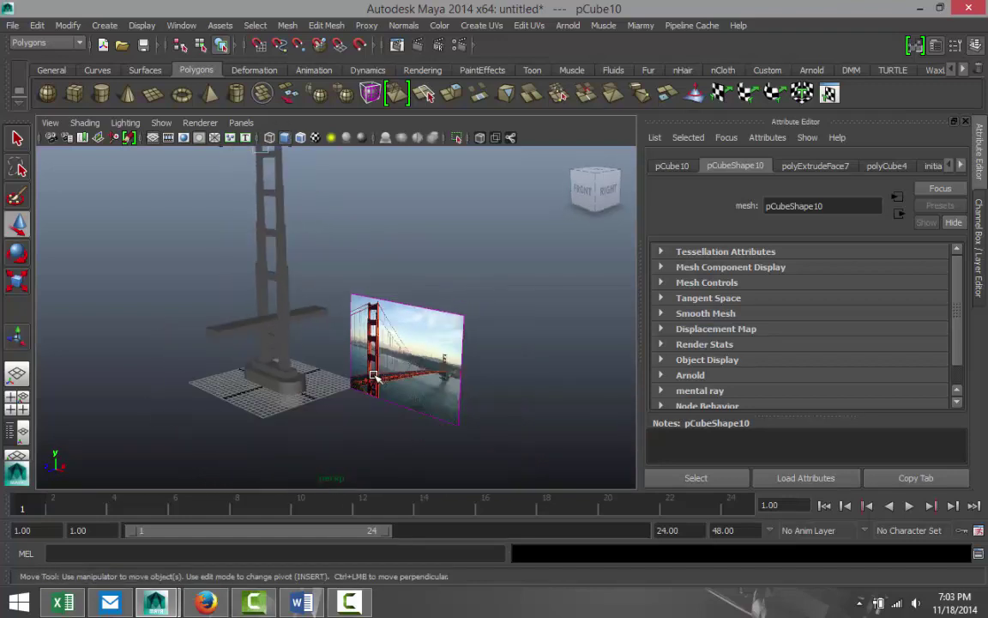
{"action": "left_click", "coordinate": [289, 387]}
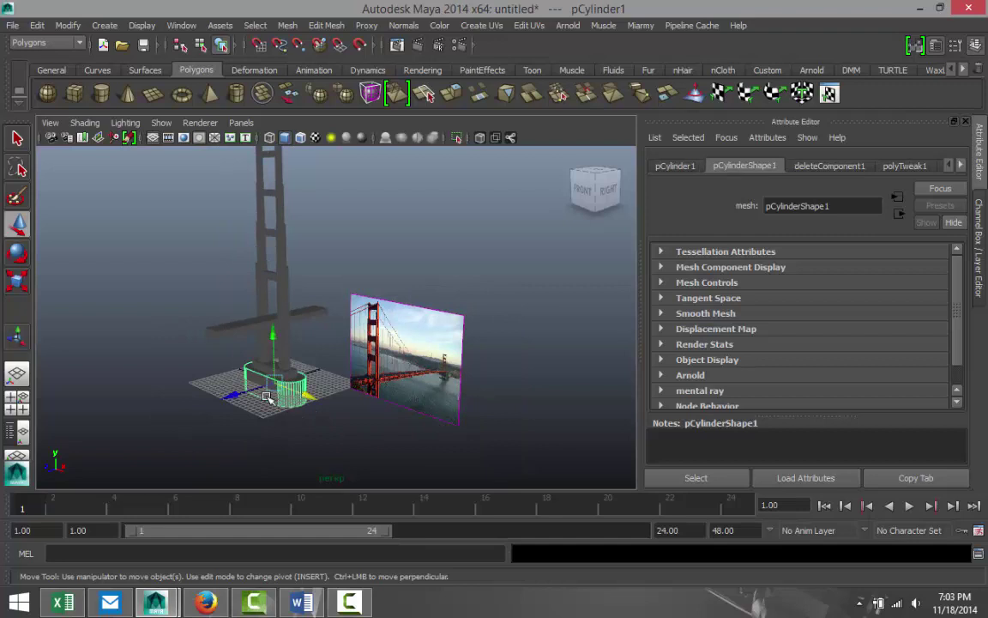
{"action": "left_click_drag", "start_coordinate": [267, 397], "coordinate": [248, 378], "text": "alt"}
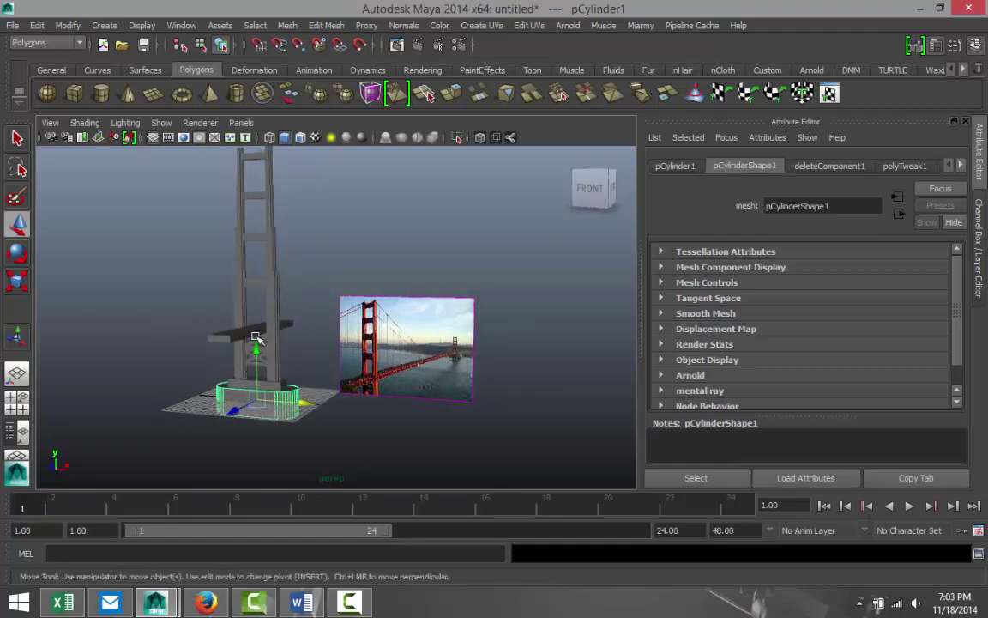
{"action": "scroll", "coordinate": [202, 266], "scroll_direction": "down", "scroll_amount": 5}
{"action": "left_click_drag", "start_coordinate": [225, 249], "coordinate": [359, 432]}
{"action": "scroll", "coordinate": [359, 429], "scroll_direction": "up", "scroll_amount": 5}
{"action": "left_click", "coordinate": [224, 338], "text": "ctrl"}
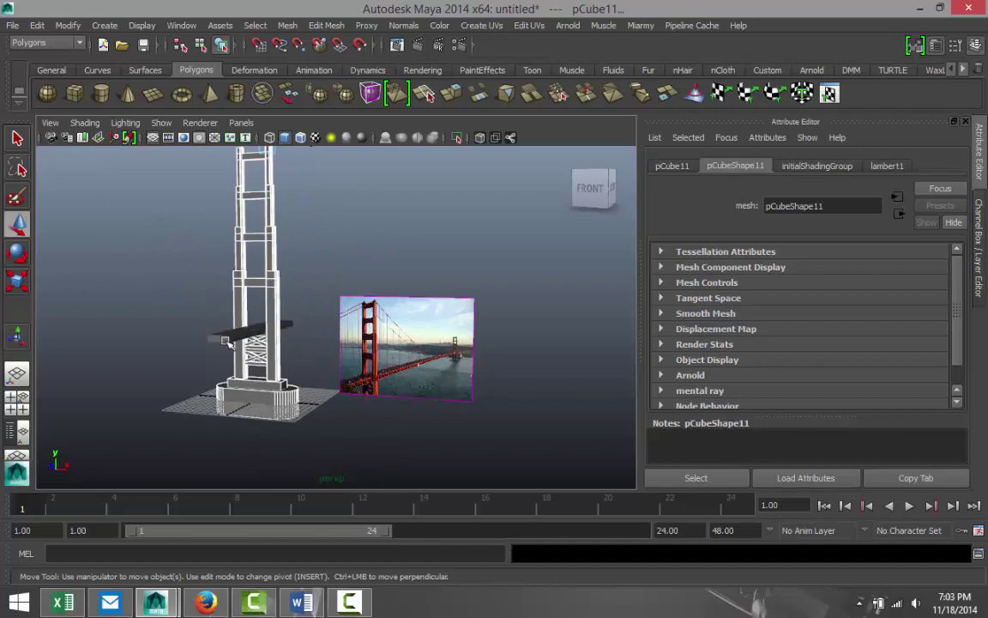
{"action": "left_click", "coordinate": [288, 26]}
{"action": "left_click", "coordinate": [310, 49]}
- Duplicate the combined tower and move the copy along Z to about 178.72
{"action": "scroll", "coordinate": [433, 311], "scroll_direction": "down", "scroll_amount": 5}
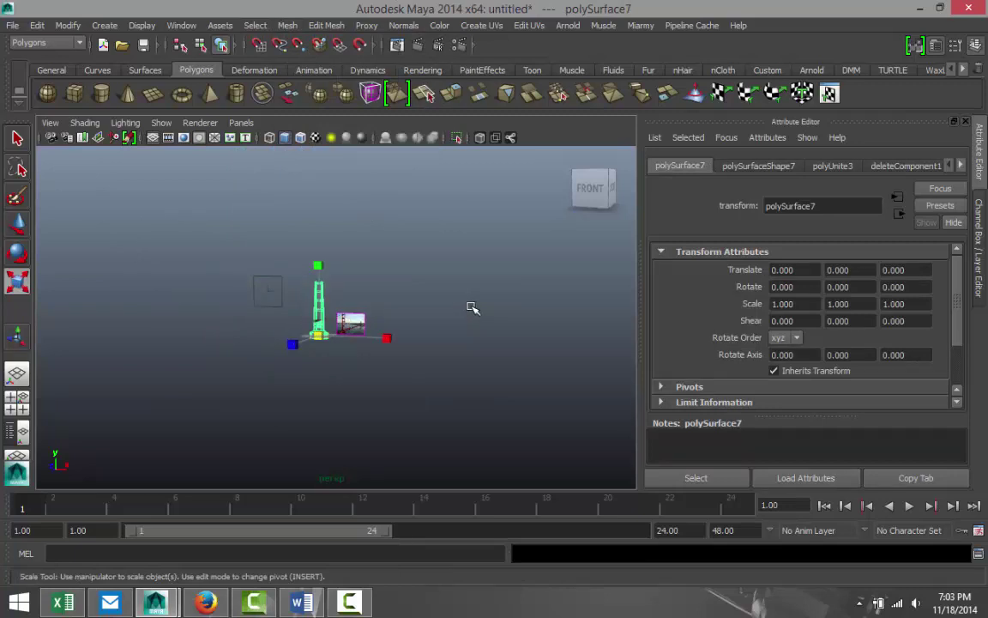
{"action": "key", "text": "ctrl+d"}
{"action": "left_click_drag", "start_coordinate": [484, 274], "coordinate": [397, 367], "text": "alt"}
{"action": "key", "text": "w"}
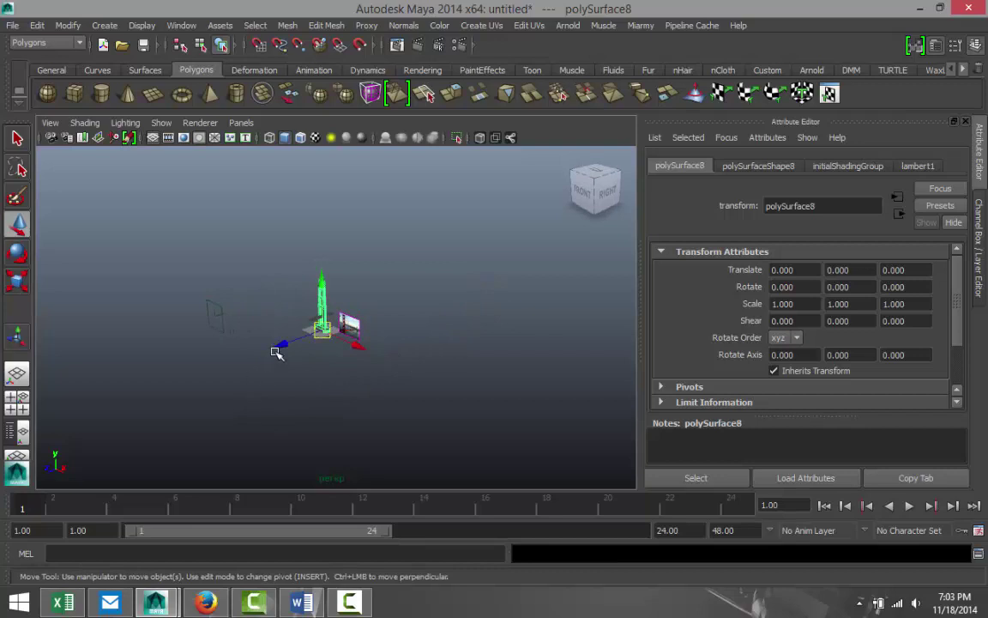
{"action": "left_click_drag", "start_coordinate": [276, 352], "coordinate": [59, 465]}
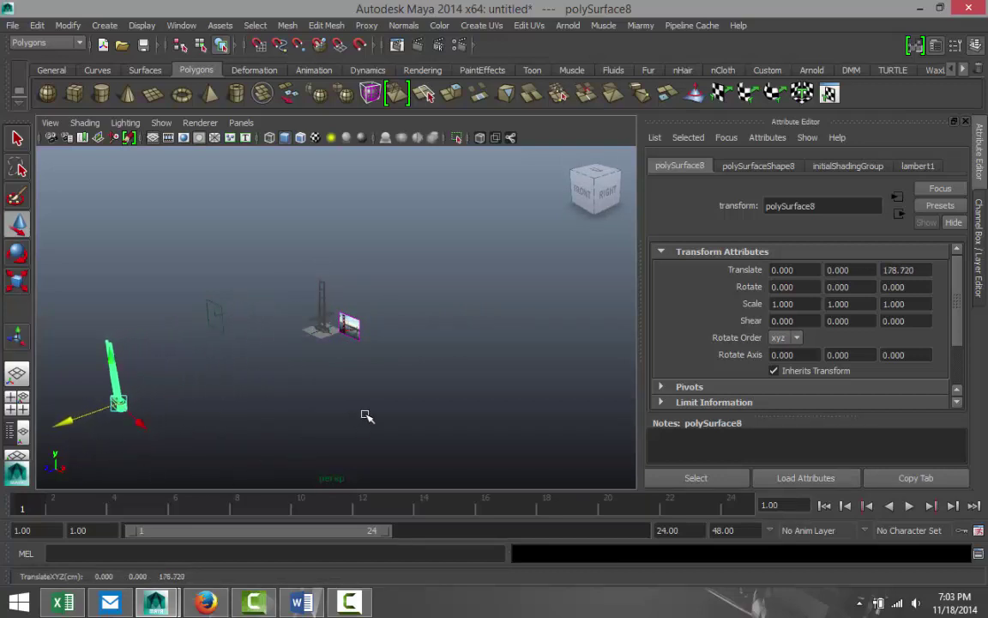
- Examine the truss along the side of the road deck in the reference photo and compare it with the modelled deck
{"action": "scroll", "coordinate": [382, 399], "scroll_direction": "up", "scroll_amount": 10}
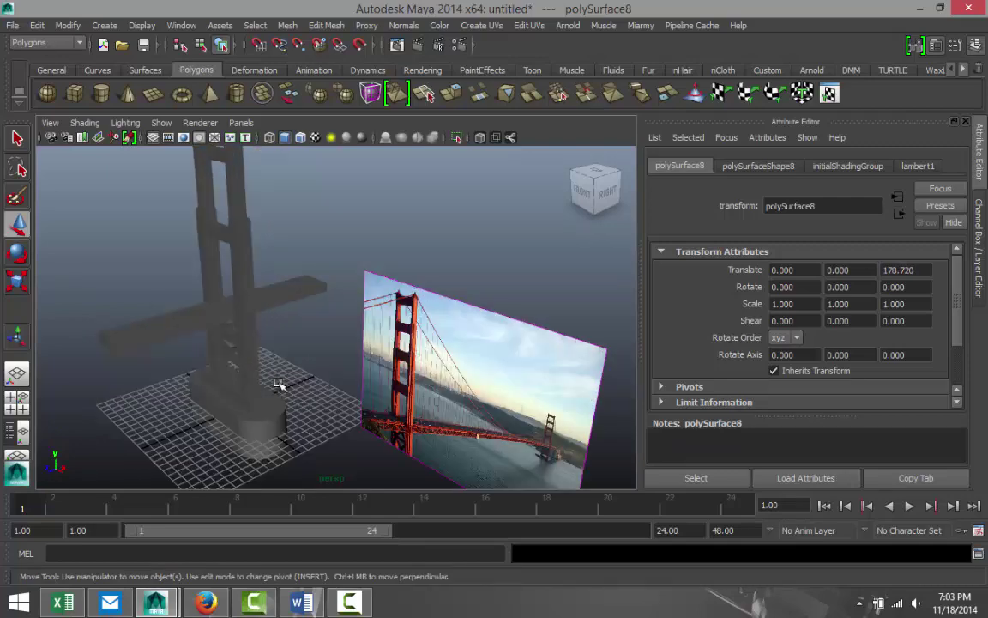
{"action": "scroll", "coordinate": [279, 384], "scroll_direction": "up", "scroll_amount": 3}
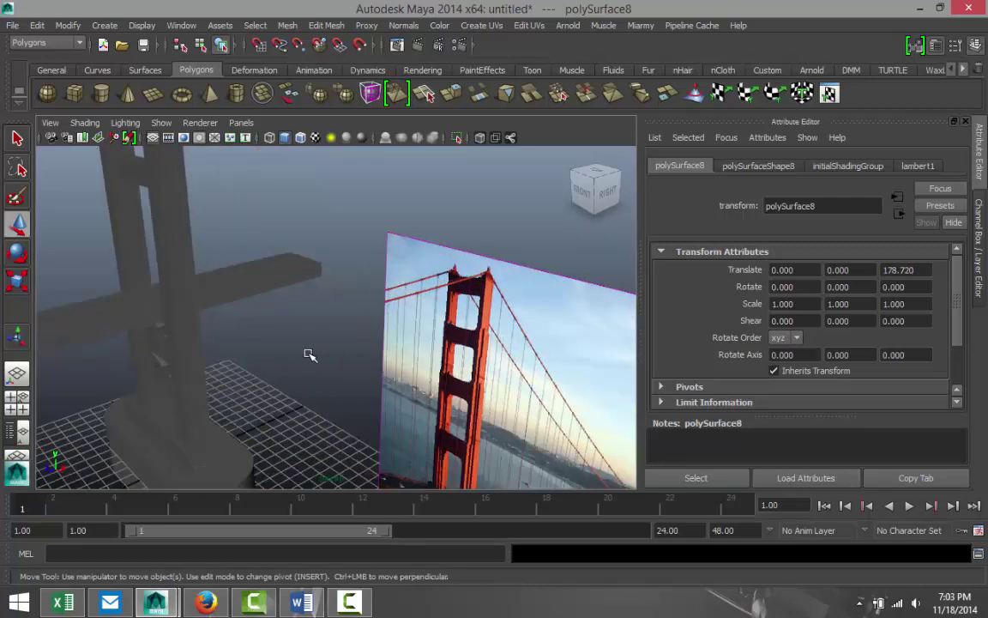
{"action": "left_click_drag", "start_coordinate": [309, 354], "coordinate": [389, 368], "text": "alt"}
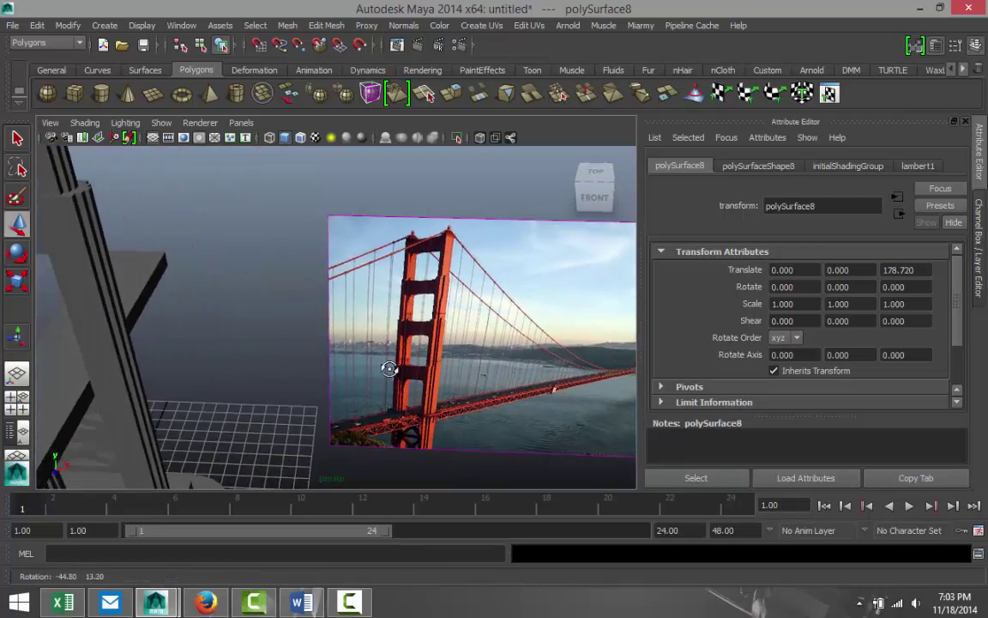
{"action": "middle_click_drag", "start_coordinate": [389, 368], "coordinate": [290, 330], "text": "alt"}
{"action": "scroll", "coordinate": [375, 383], "scroll_direction": "up", "scroll_amount": 4}
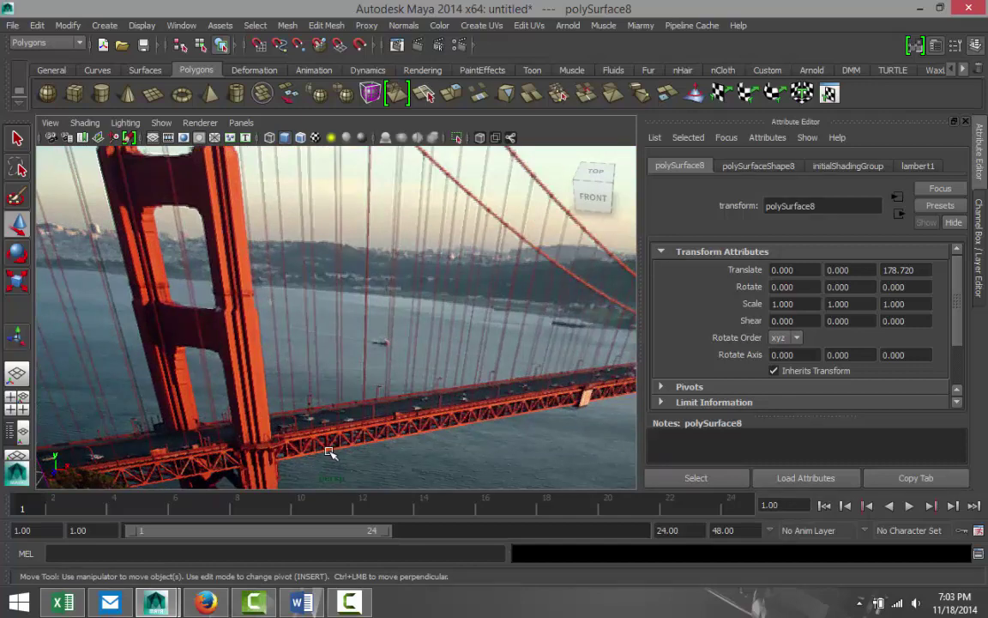
{"action": "scroll", "coordinate": [326, 433], "scroll_direction": "down", "scroll_amount": 5}
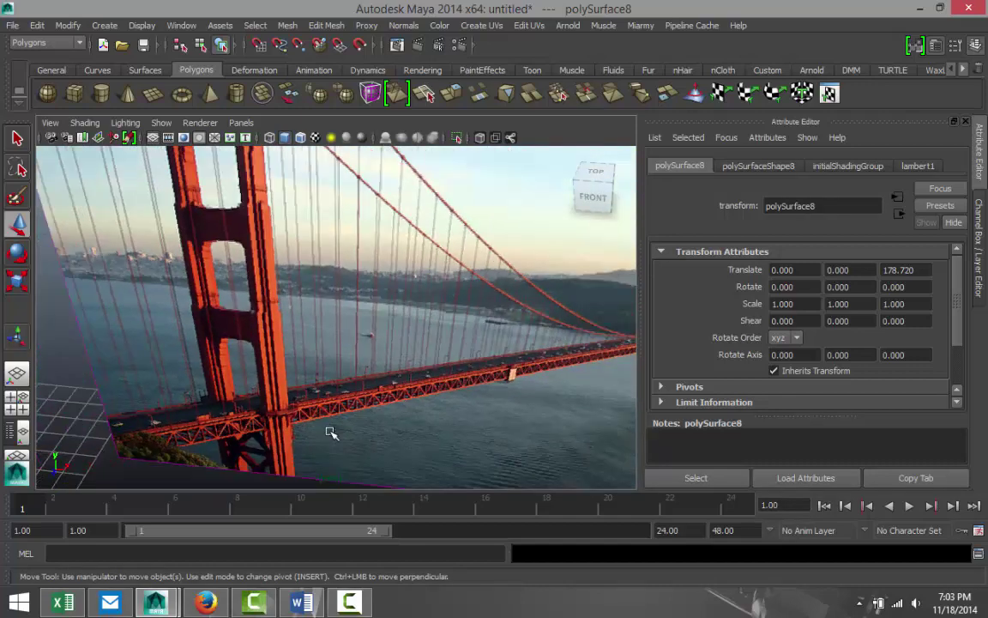
{"action": "scroll", "coordinate": [342, 414], "scroll_direction": "down", "scroll_amount": 3}
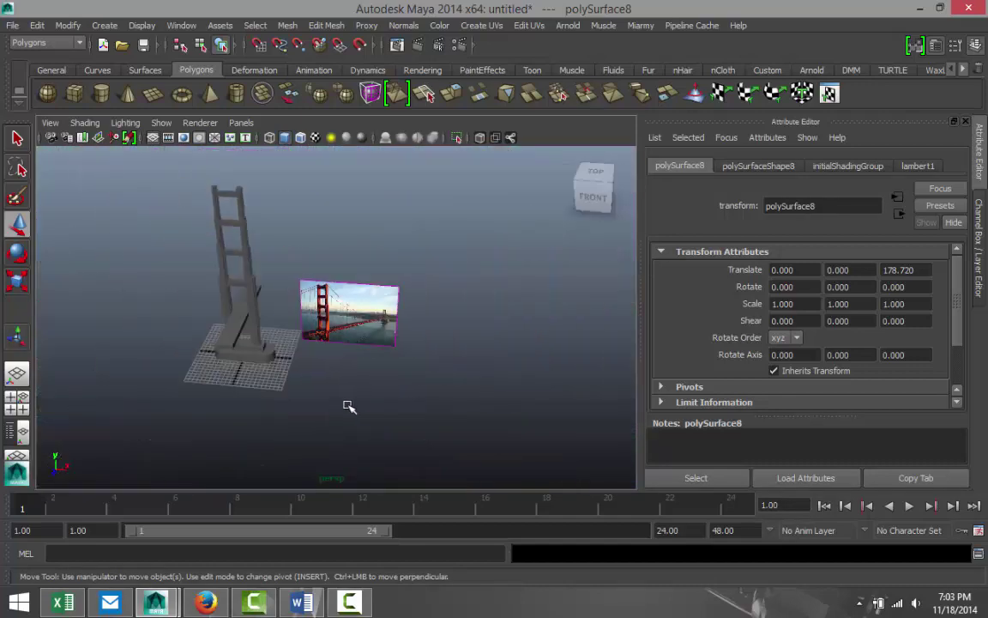
{"action": "scroll", "coordinate": [351, 404], "scroll_direction": "up", "scroll_amount": 2}
{"action": "left_click_drag", "start_coordinate": [397, 377], "coordinate": [393, 335], "text": "alt"}
{"action": "left_click_drag", "start_coordinate": [336, 324], "coordinate": [343, 337], "text": "alt"}
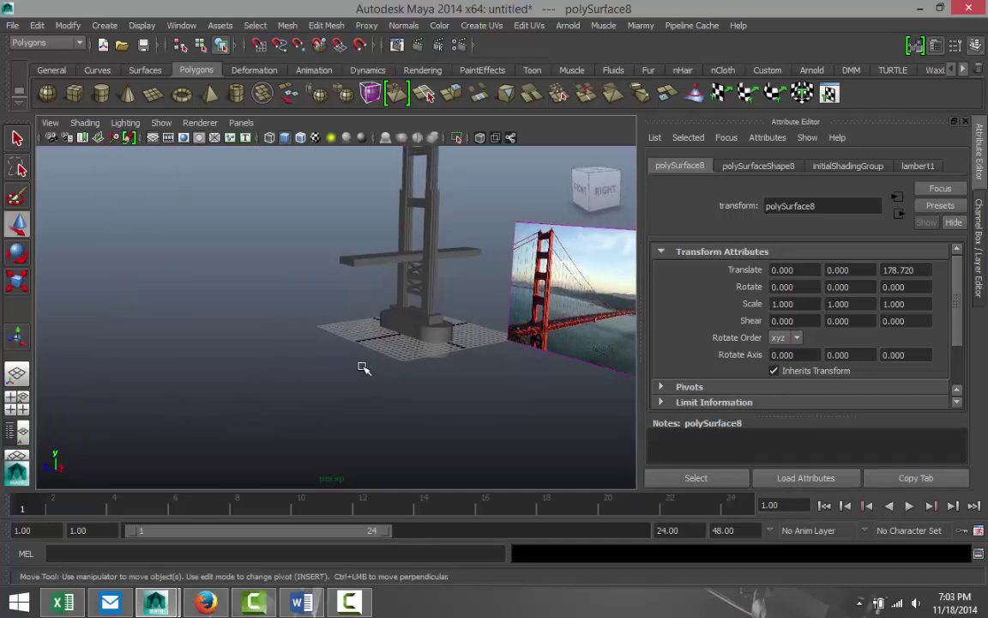
- Create a polygon cube beside the tower and set its width, height and depth to 1
{"action": "left_click", "coordinate": [76, 96]}
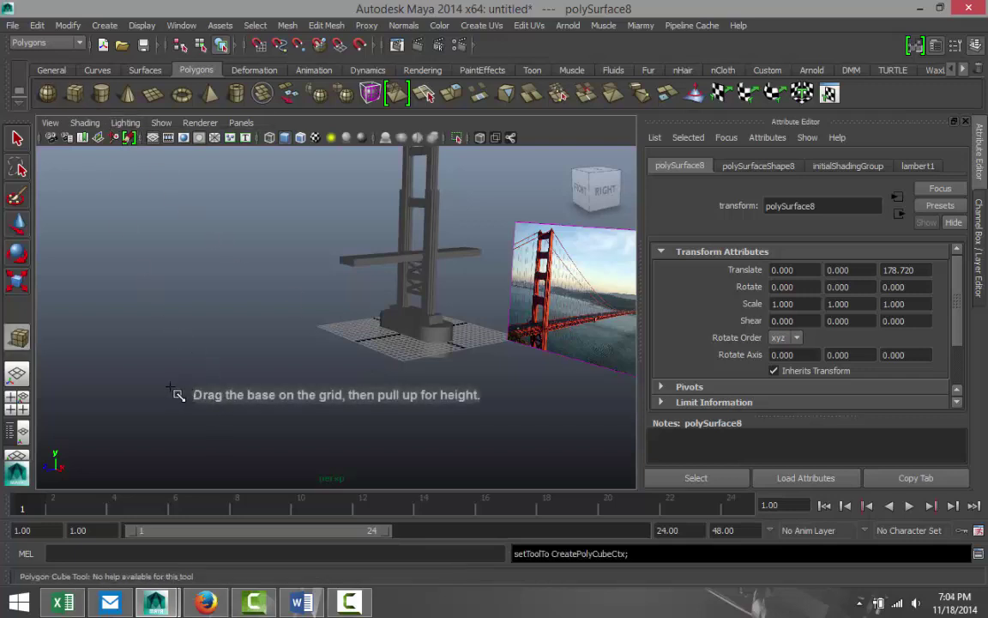
{"action": "left_click_drag", "start_coordinate": [171, 388], "coordinate": [174, 323]}
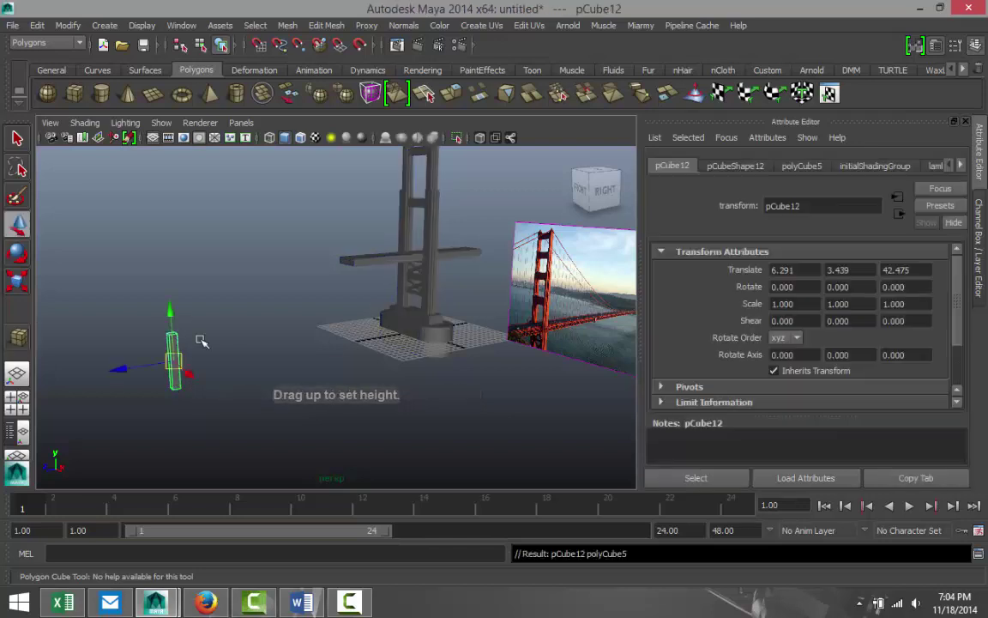
{"action": "left_click", "coordinate": [801, 166]}
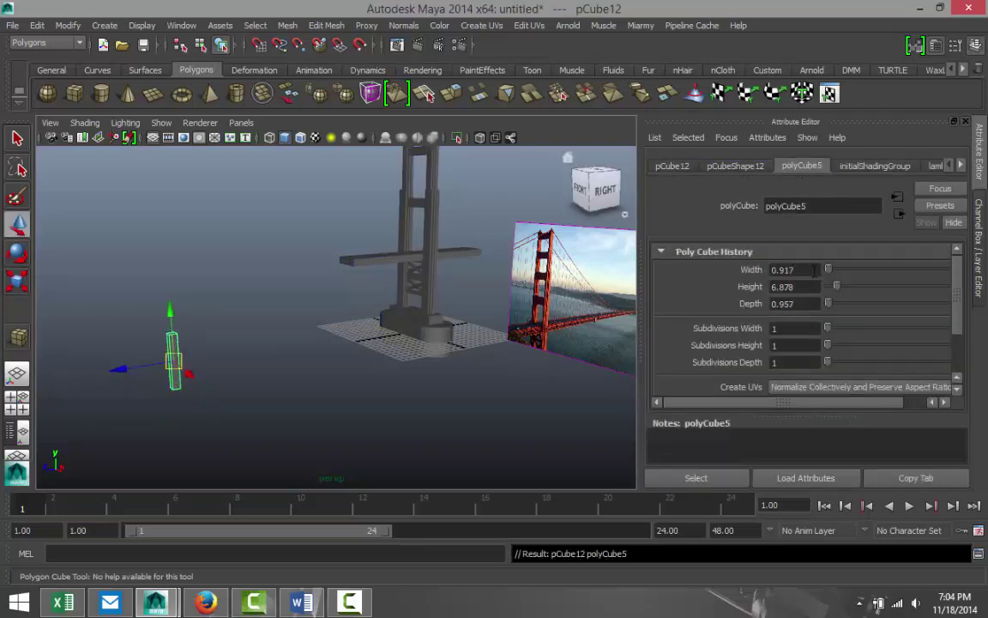
{"action": "left_click", "coordinate": [814, 269]}
{"action": "type", "text": "1"}
{"action": "key", "text": "Tab"}
{"action": "type", "text": "1"}
{"action": "key", "text": "Tab"}
{"action": "type", "text": "1"}
{"action": "key", "text": "Return"}
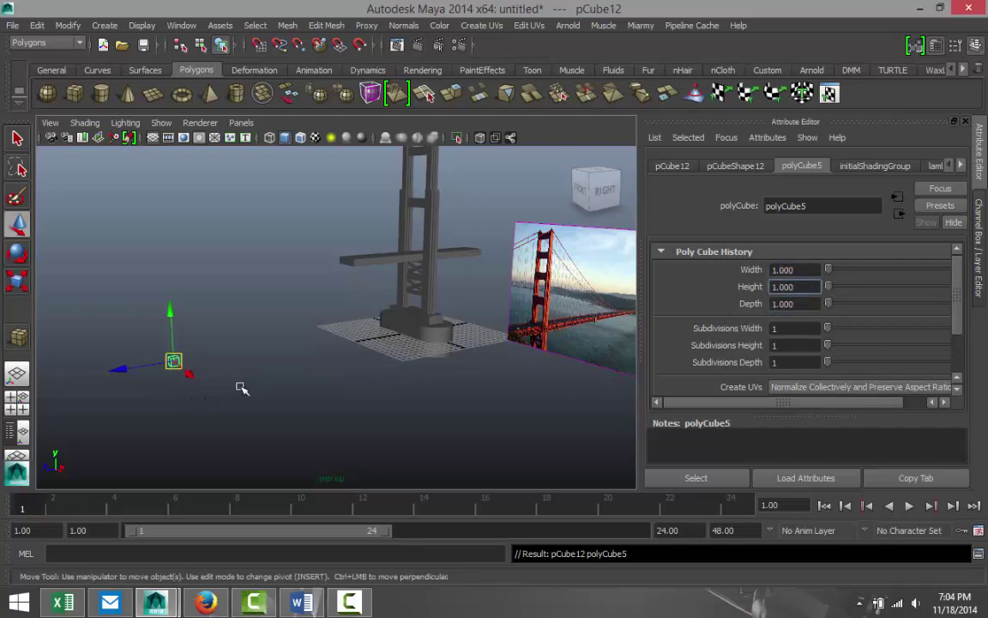
- Scale the new cube along Y to about 8.7 to form a tall vertical post
{"action": "left_click", "coordinate": [121, 302]}
{"action": "left_click_drag", "start_coordinate": [137, 333], "coordinate": [224, 407]}
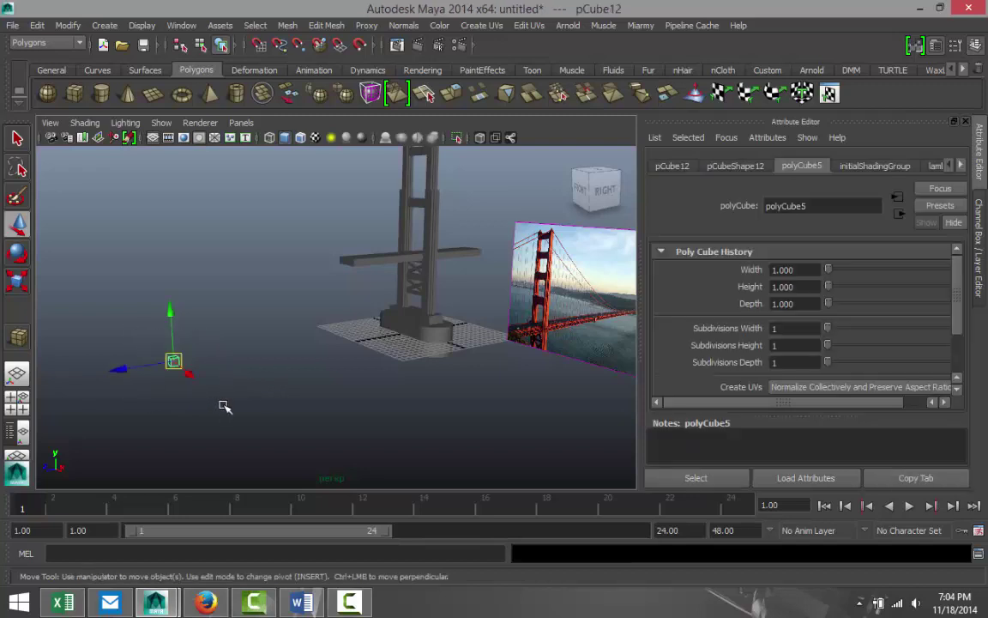
{"action": "key", "text": "r"}
{"action": "mouse_move", "coordinate": [170, 293]}
{"action": "left_mouse_down"}
{"action": "mouse_move", "coordinate": [165, 188]}
{"action": "mouse_move", "coordinate": [172, 290]}
{"action": "left_mouse_up"}
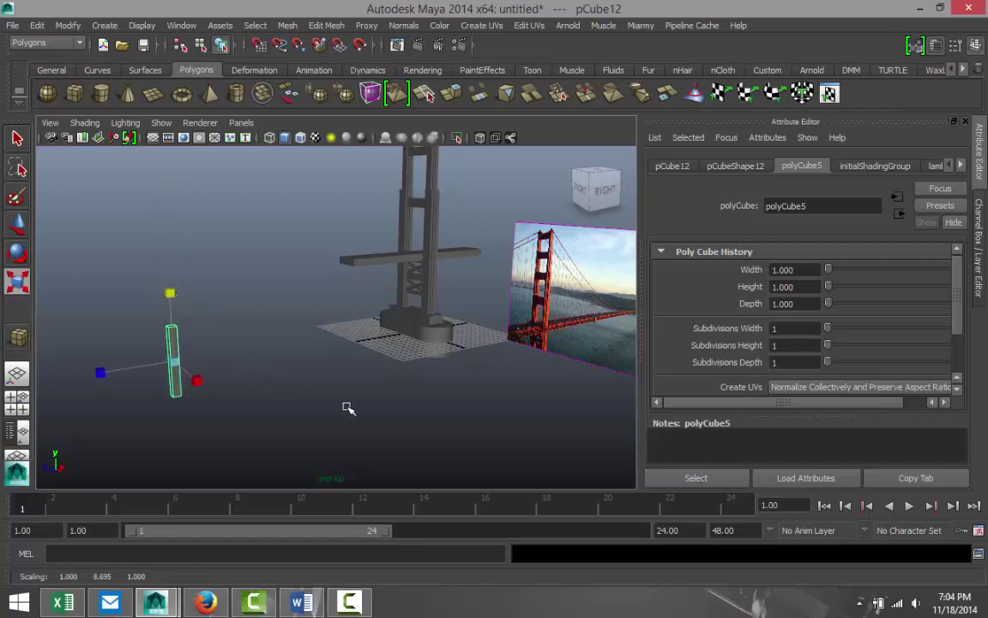
- Duplicate the post and move the copy along Z toward the tower, leaving a gap between the two
{"action": "key", "text": "ctrl+d"}
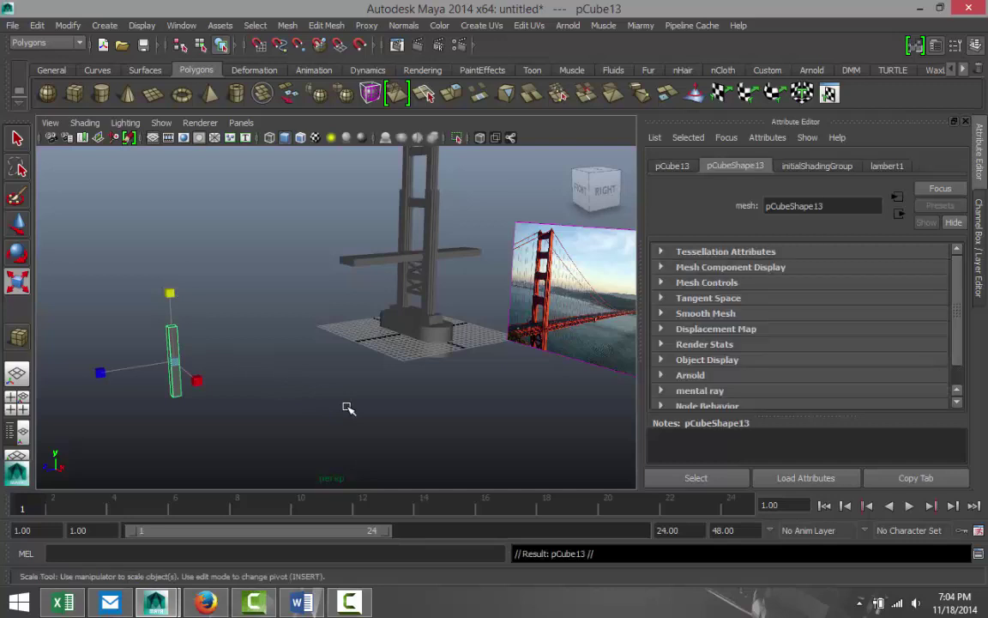
{"action": "key", "text": "w"}
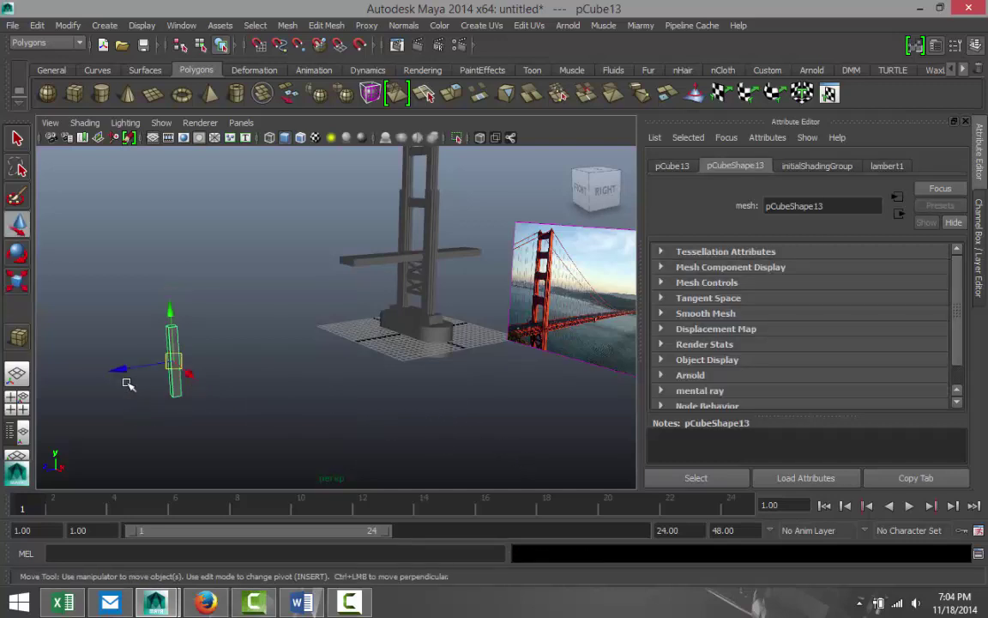
{"action": "left_click_drag", "start_coordinate": [169, 360], "coordinate": [185, 360]}
- In a shaded side view, duplicate the second post and move the copy midway between the two posts, to about Z 38.64
{"action": "left_click", "coordinate": [23, 403]}
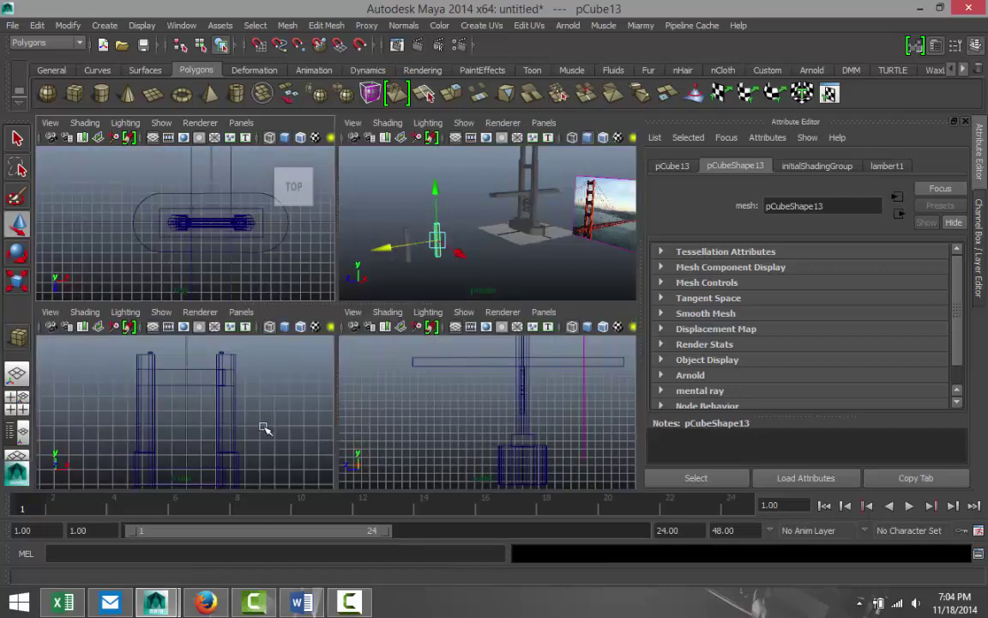
{"action": "scroll", "coordinate": [455, 439], "scroll_direction": "down", "scroll_amount": 4}
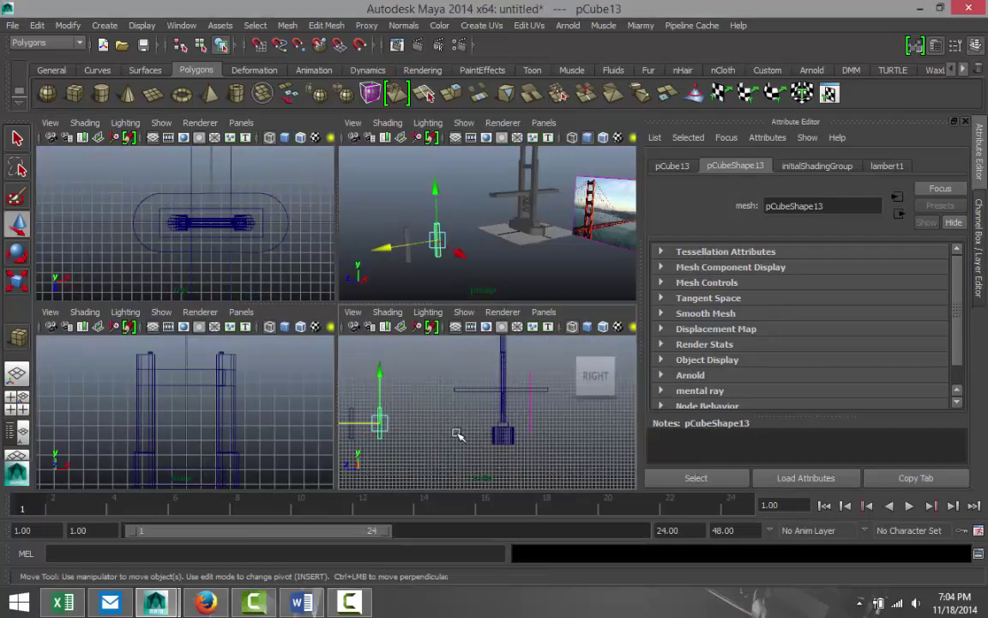
{"action": "key", "text": "space"}
{"action": "middle_click_drag", "start_coordinate": [223, 401], "coordinate": [406, 413], "text": "alt"}
{"action": "scroll", "coordinate": [403, 405], "scroll_direction": "up", "scroll_amount": 3}
{"action": "middle_click_drag", "start_coordinate": [342, 393], "coordinate": [470, 372], "text": "alt"}
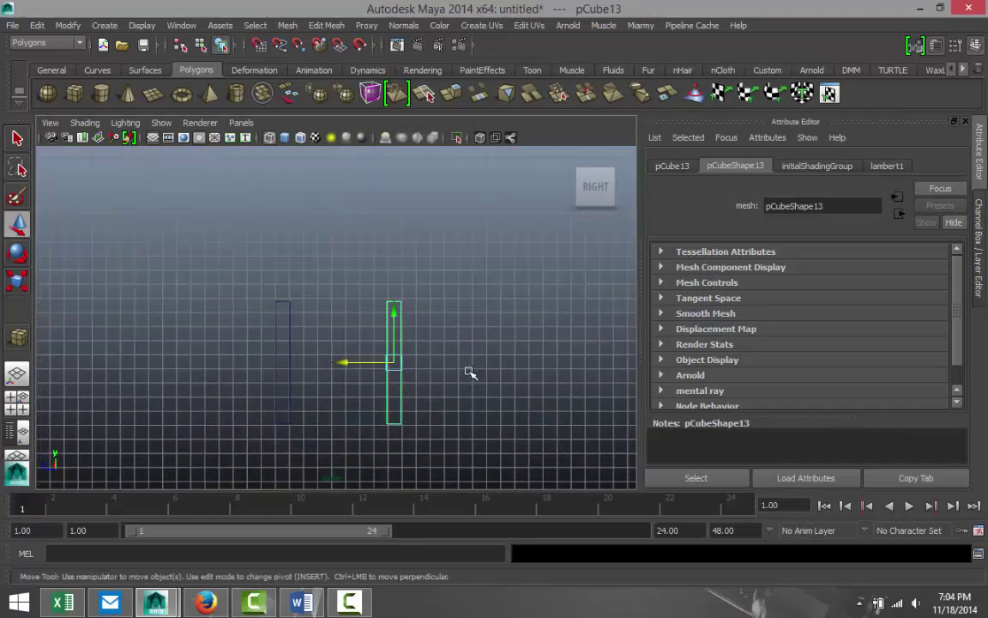
{"action": "key", "text": "5"}
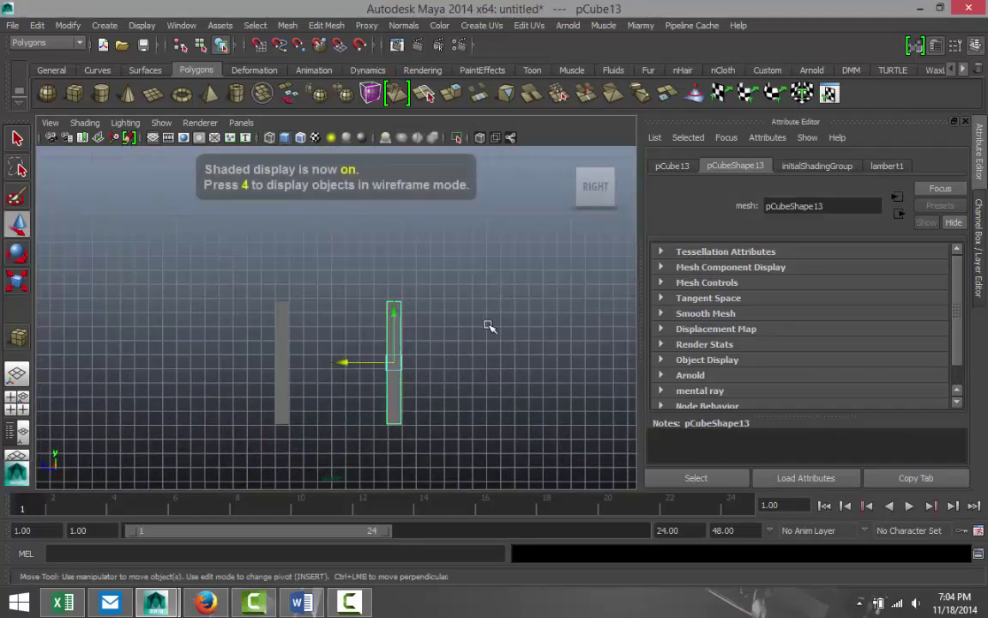
{"action": "left_click", "coordinate": [488, 325]}
{"action": "left_click", "coordinate": [398, 357]}
{"action": "key", "text": "ctrl+d"}
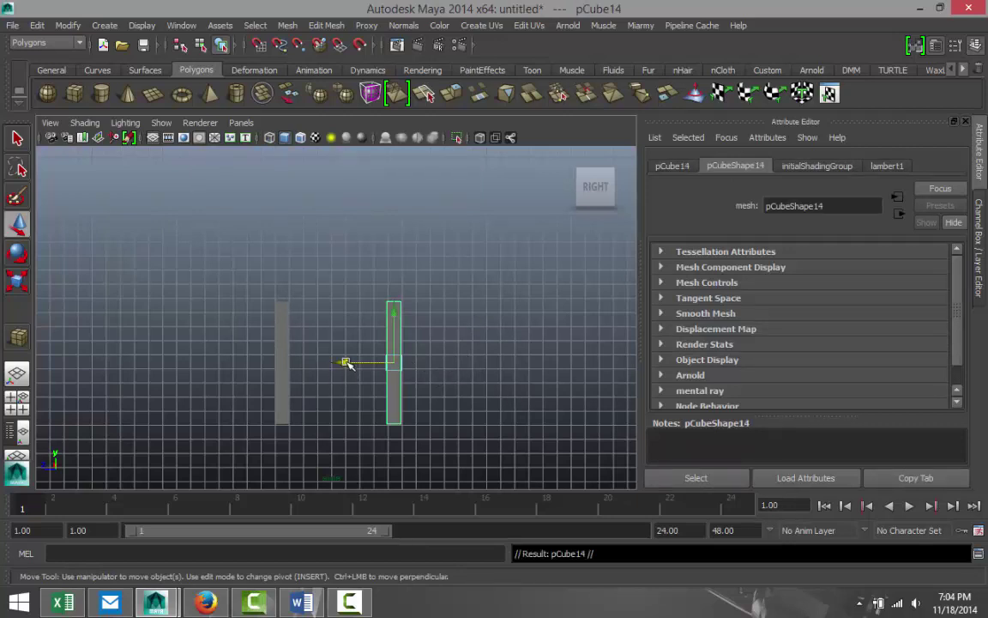
{"action": "left_click_drag", "start_coordinate": [345, 363], "coordinate": [292, 375]}
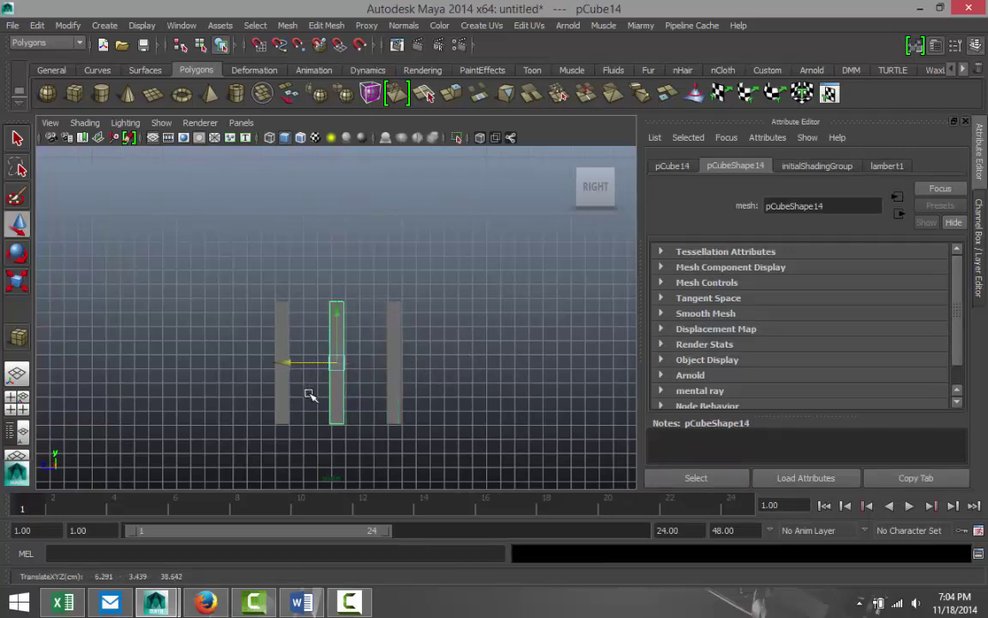
- Rotate the middle bar about 40.5° around X and lengthen it along its own Y axis into a diagonal brace between the posts
{"action": "key", "text": "e"}
{"action": "left_click_drag", "start_coordinate": [386, 422], "coordinate": [411, 387]}
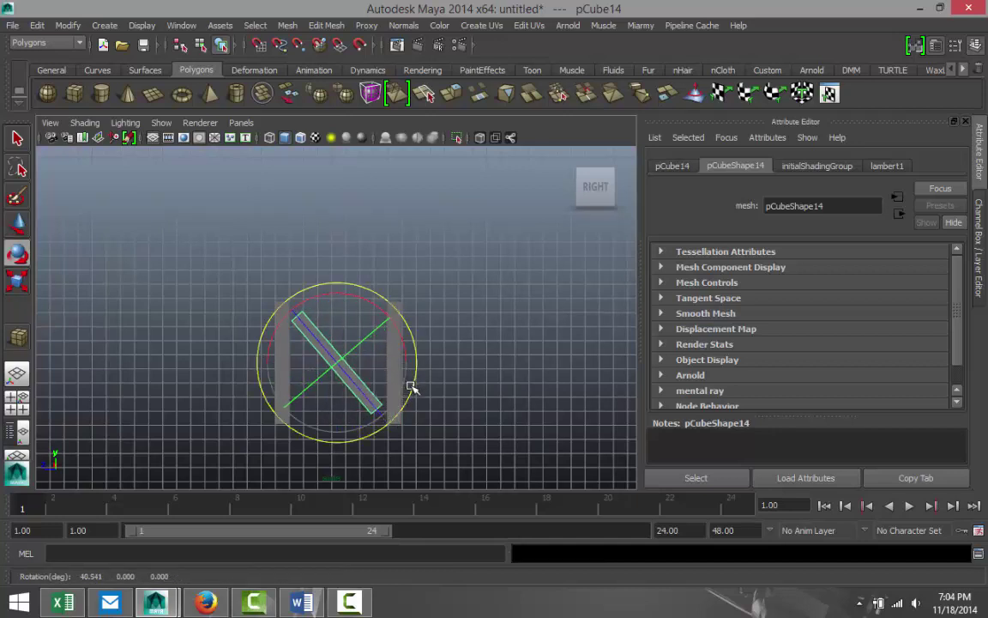
{"action": "key", "text": "r"}
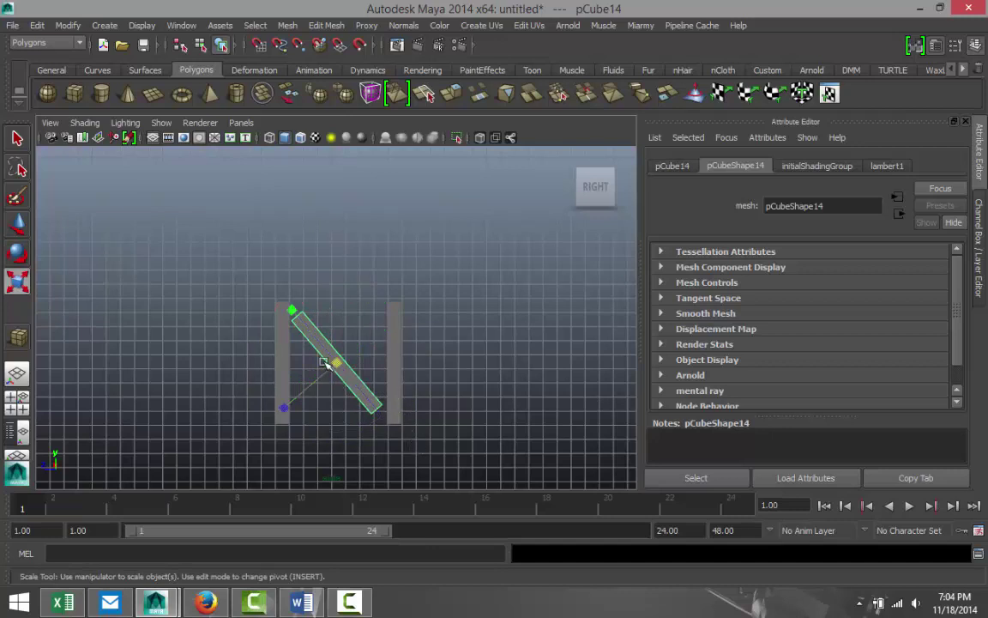
{"action": "left_click_drag", "start_coordinate": [286, 304], "coordinate": [279, 299]}
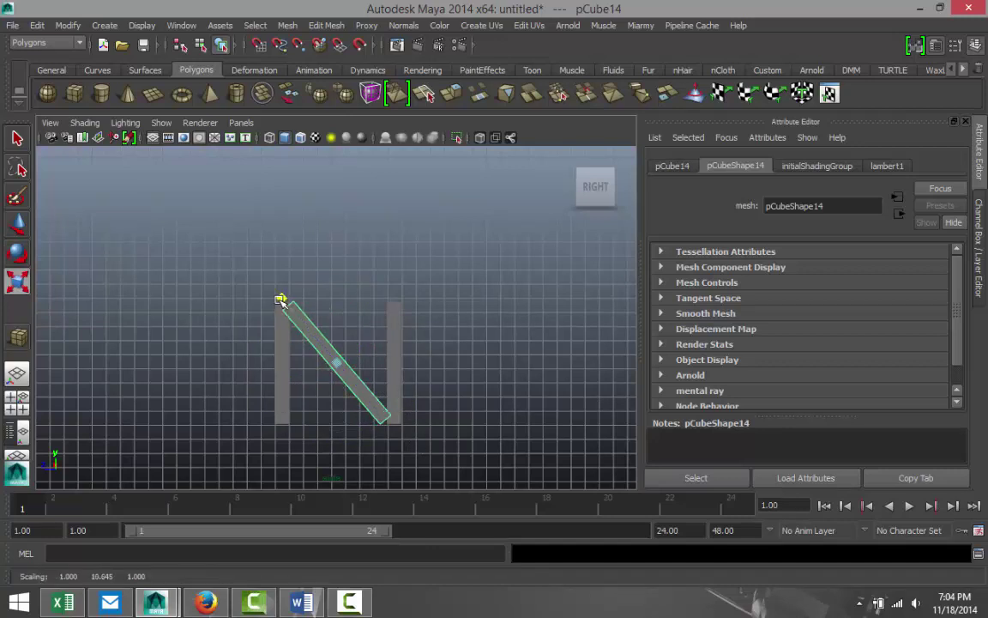
- Move the original post outward along Z to widen the gap between the posts, and reselect the diagonal brace
{"action": "left_click", "coordinate": [292, 371]}
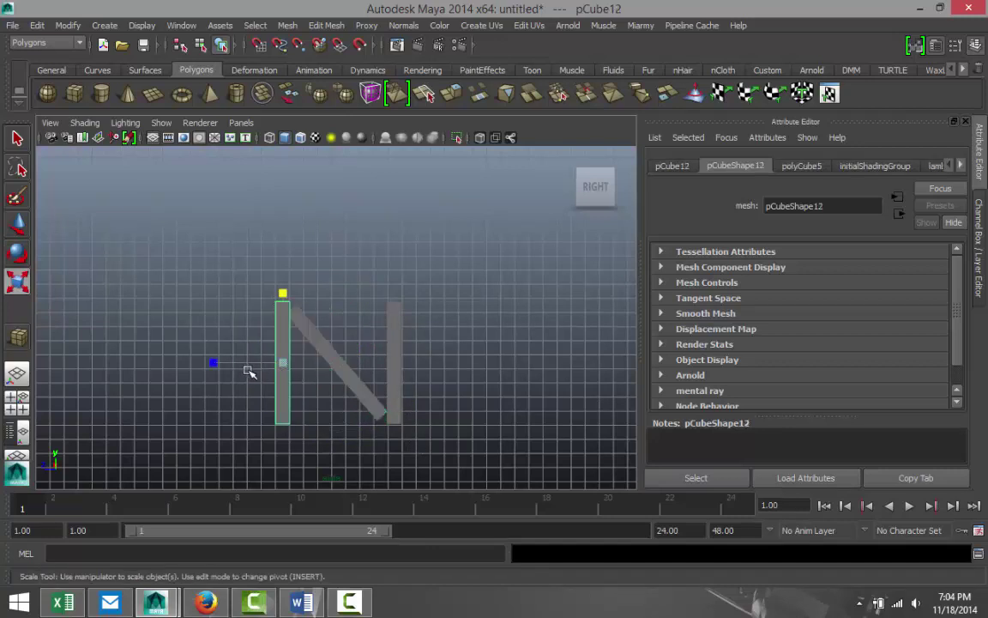
{"action": "key", "text": "w"}
{"action": "left_click_drag", "start_coordinate": [232, 364], "coordinate": [199, 363]}
{"action": "left_click", "coordinate": [333, 364]}
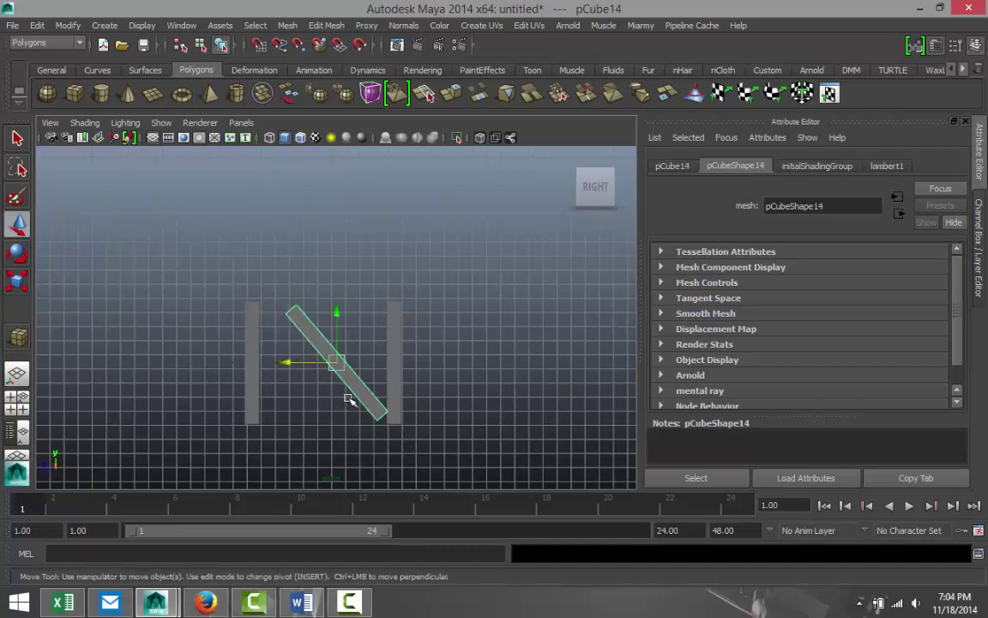
- Rotate the diagonal brace to about 49° around X and move its upper end vertices onto the top of the outer post
{"action": "key", "text": "e"}
{"action": "mouse_move", "coordinate": [412, 396]}
{"action": "left_mouse_down"}
{"action": "mouse_move", "coordinate": [413, 387]}
{"action": "mouse_move", "coordinate": [429, 391]}
{"action": "left_mouse_up"}
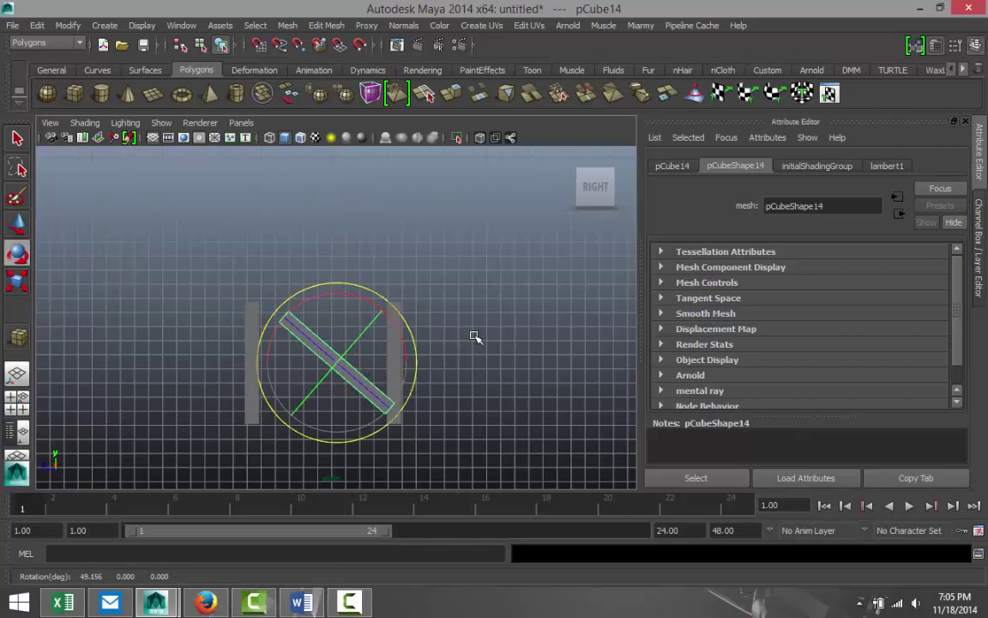
{"action": "scroll", "coordinate": [474, 337], "scroll_direction": "up", "scroll_amount": 4}
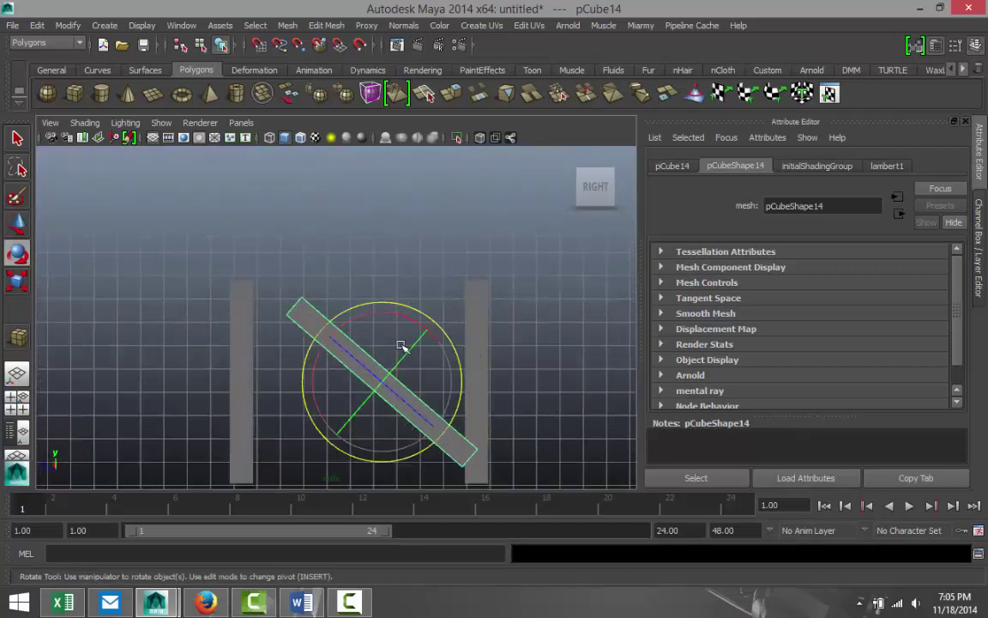
{"action": "key", "text": "4"}
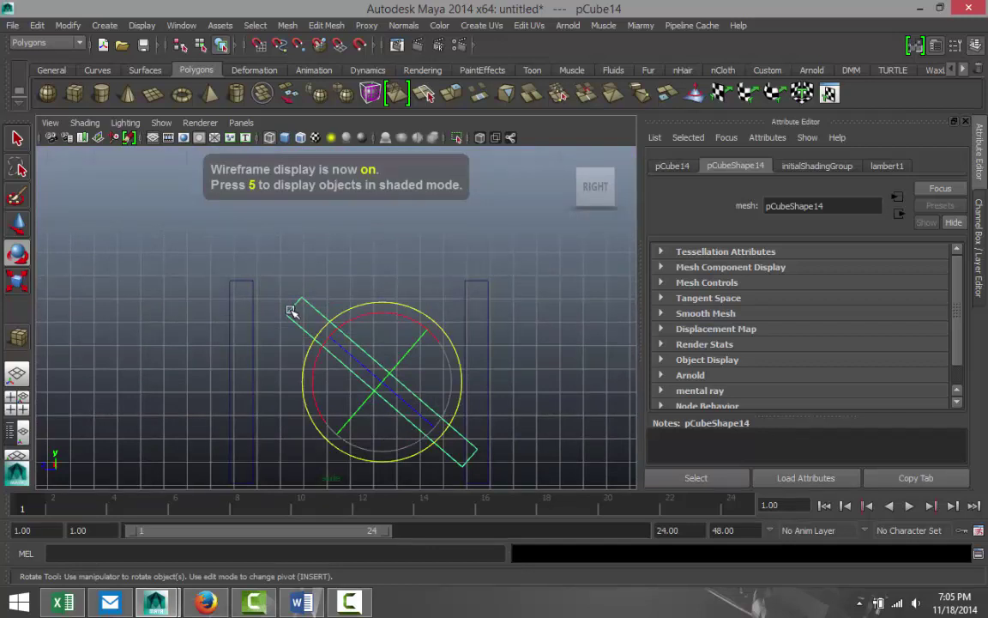
{"action": "right_click_drag", "start_coordinate": [265, 282], "coordinate": [243, 265]}
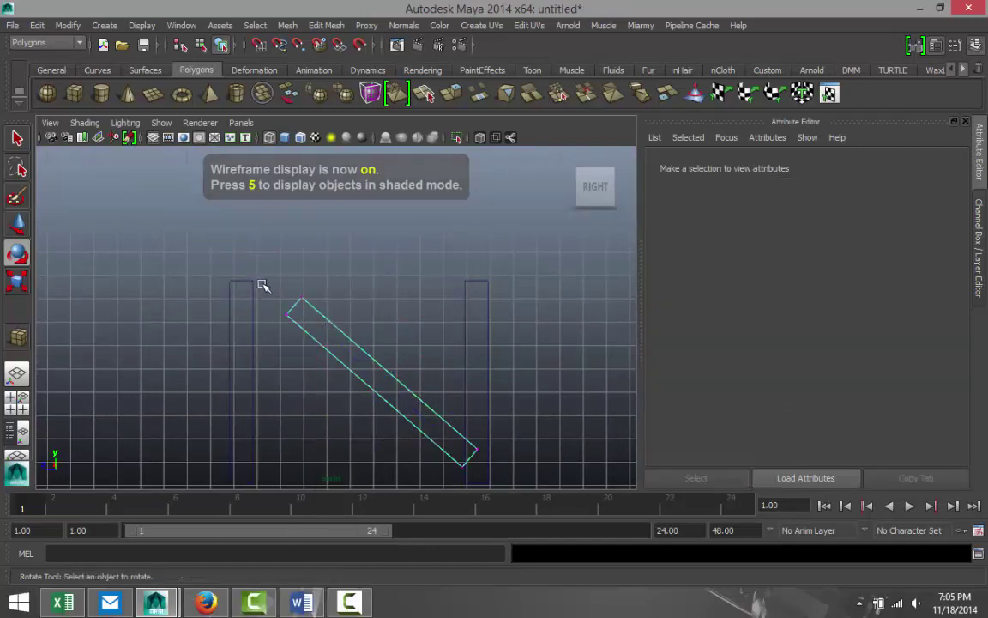
{"action": "left_click_drag", "start_coordinate": [265, 286], "coordinate": [332, 348]}
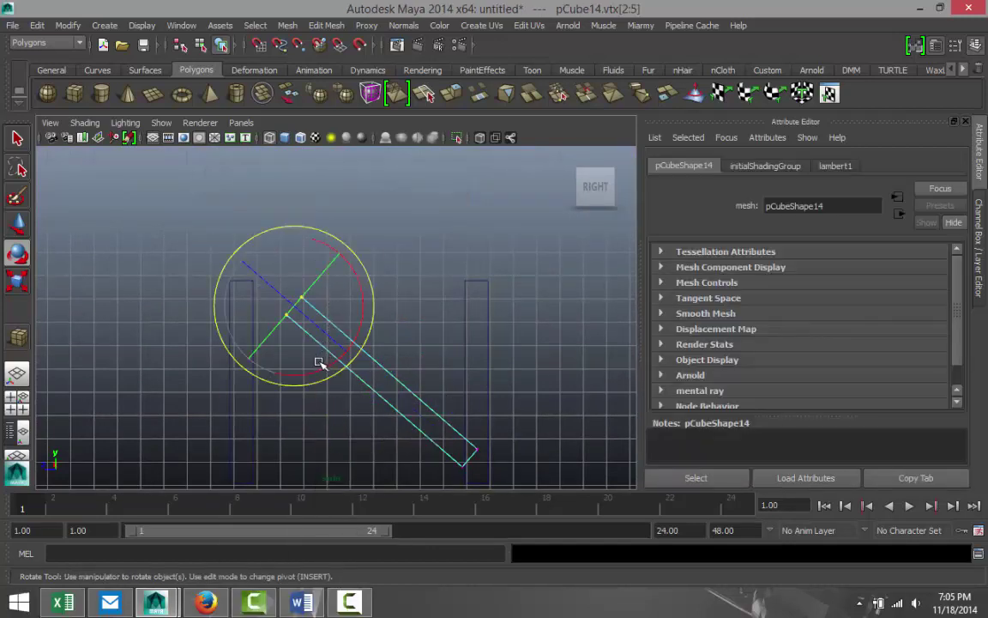
{"action": "key", "text": "w"}
{"action": "left_click_drag", "start_coordinate": [293, 304], "coordinate": [249, 288]}
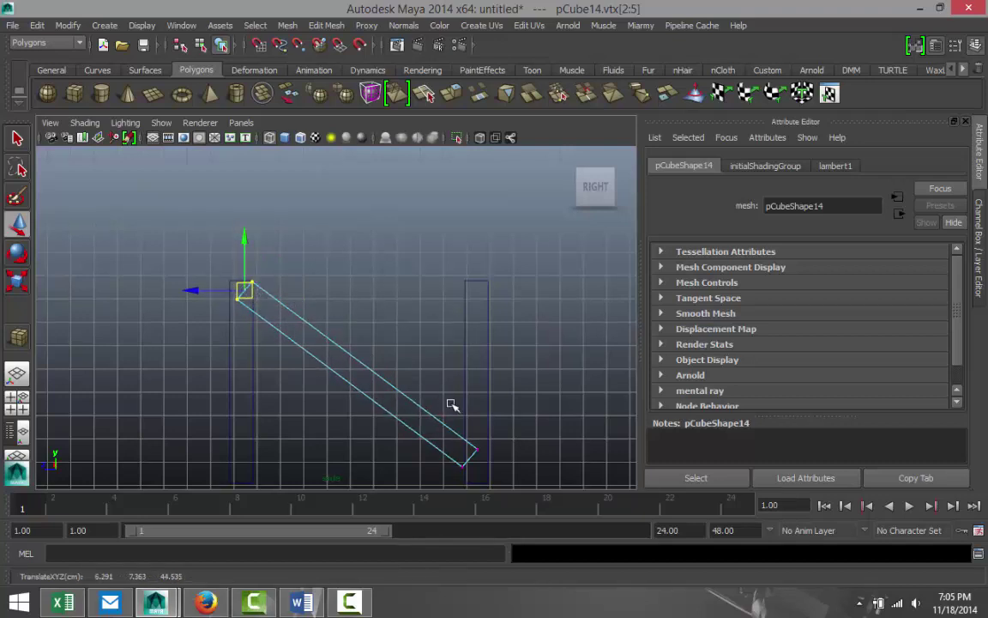
- Move the brace's lower end vertices into the base of the inner post, to about Y -0.45, Z 34.7, and return to object selection
{"action": "middle_click_drag", "start_coordinate": [475, 396], "coordinate": [410, 319], "text": "alt"}
{"action": "left_click_drag", "start_coordinate": [373, 344], "coordinate": [448, 420]}
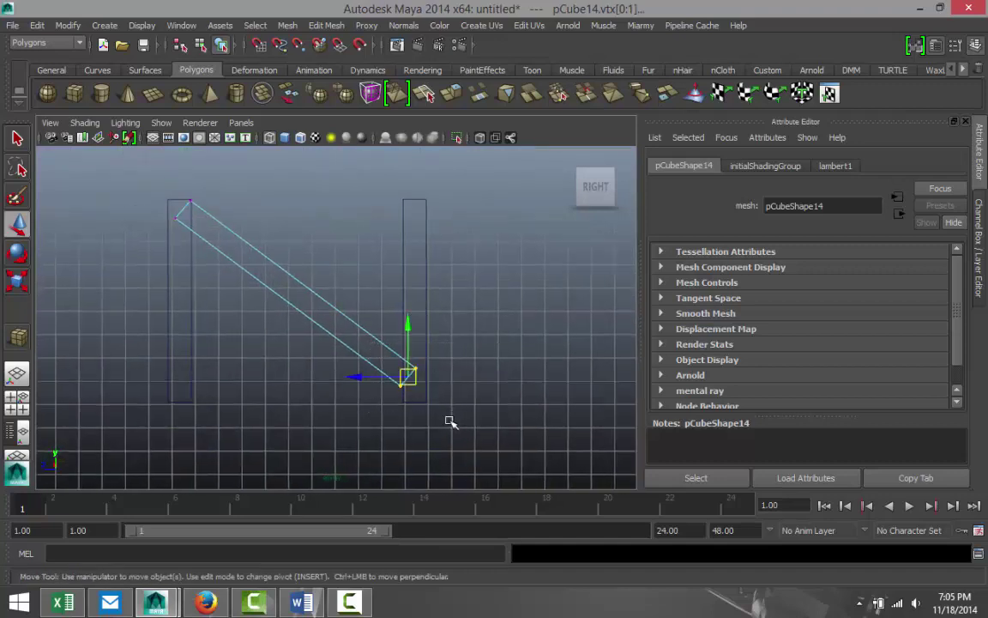
{"action": "left_click_drag", "start_coordinate": [406, 381], "coordinate": [412, 390]}
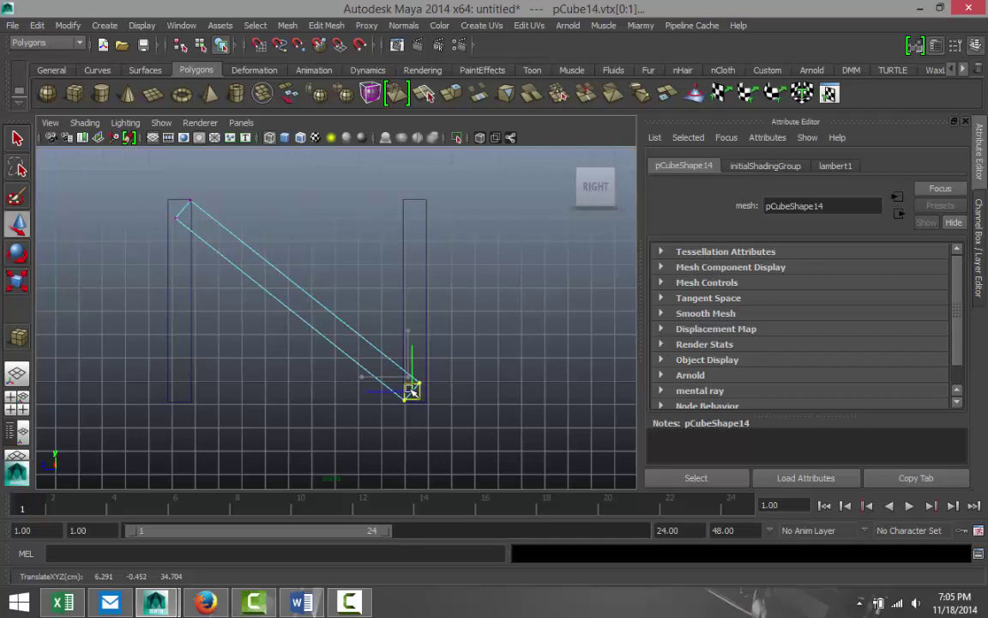
{"action": "left_click", "coordinate": [446, 349]}
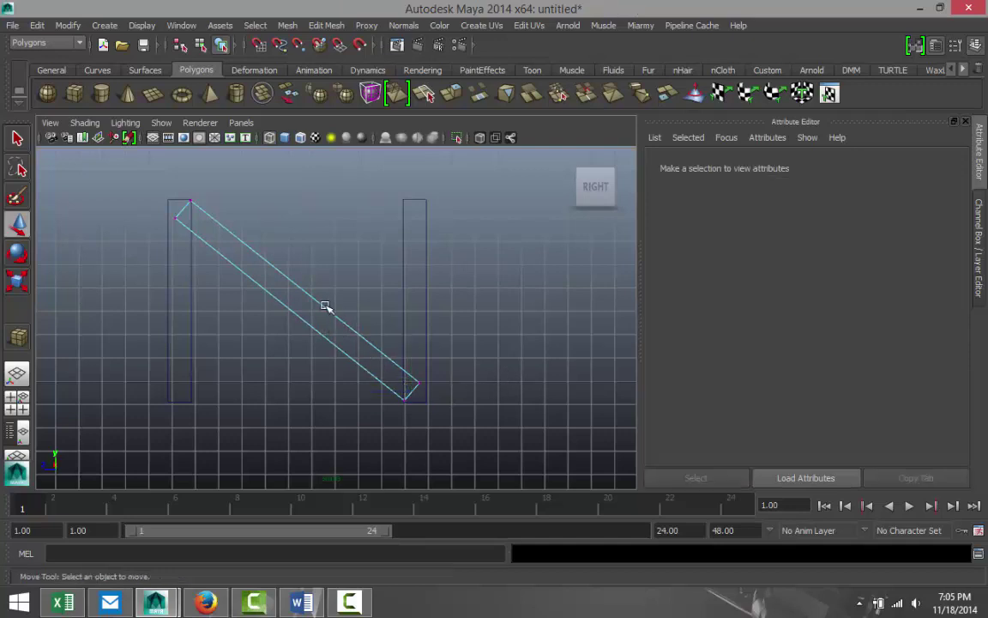
{"action": "right_click_drag", "start_coordinate": [326, 306], "coordinate": [383, 228]}
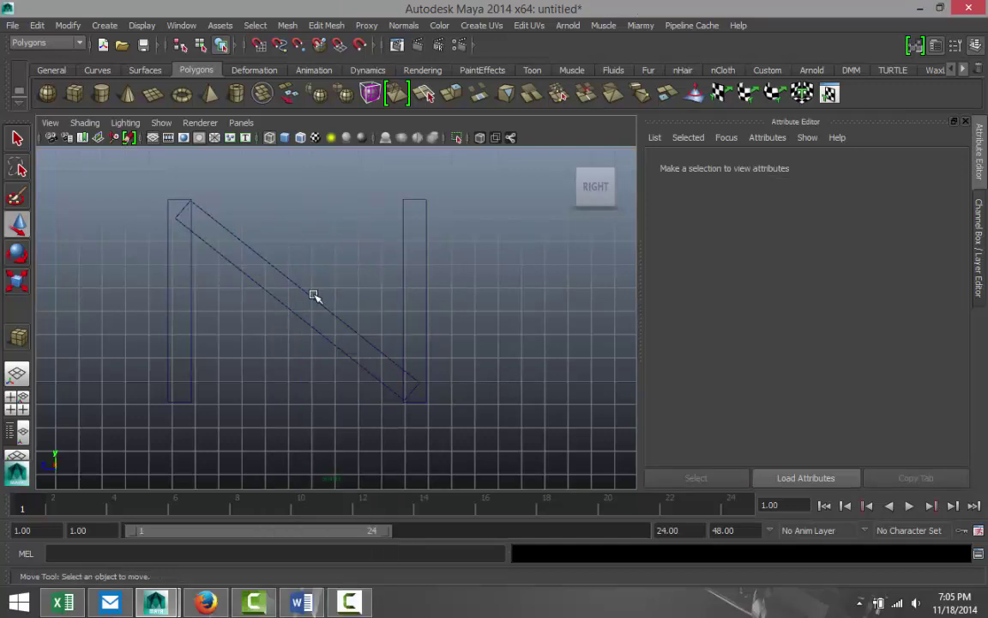
- Duplicate the diagonal brace and rotate the copy around X into the opposite diagonal, crossing the original
{"action": "left_click", "coordinate": [313, 295]}
{"action": "key", "text": "ctrl+d"}
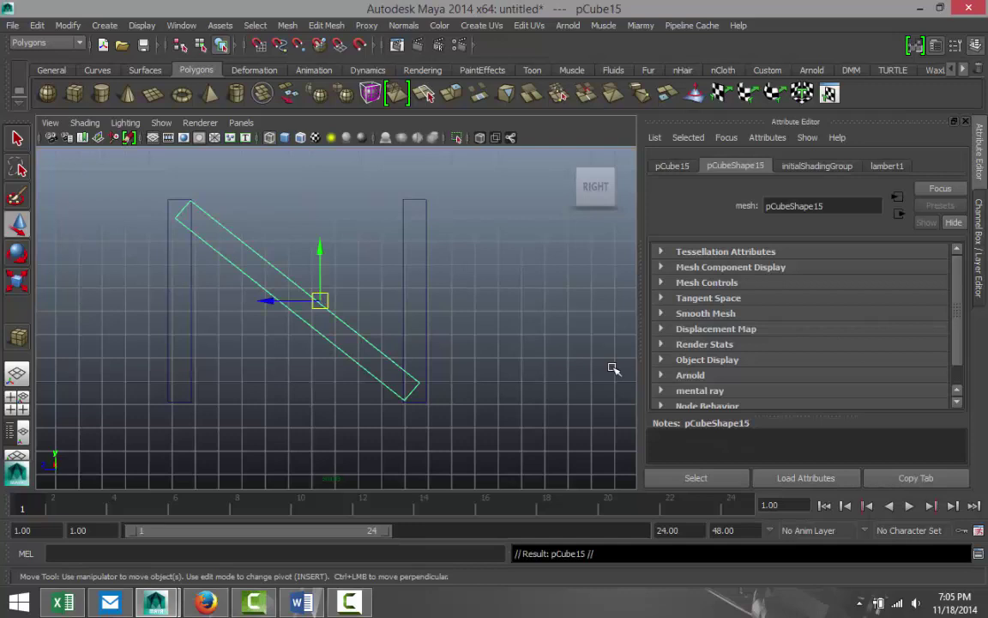
{"action": "key", "text": "e"}
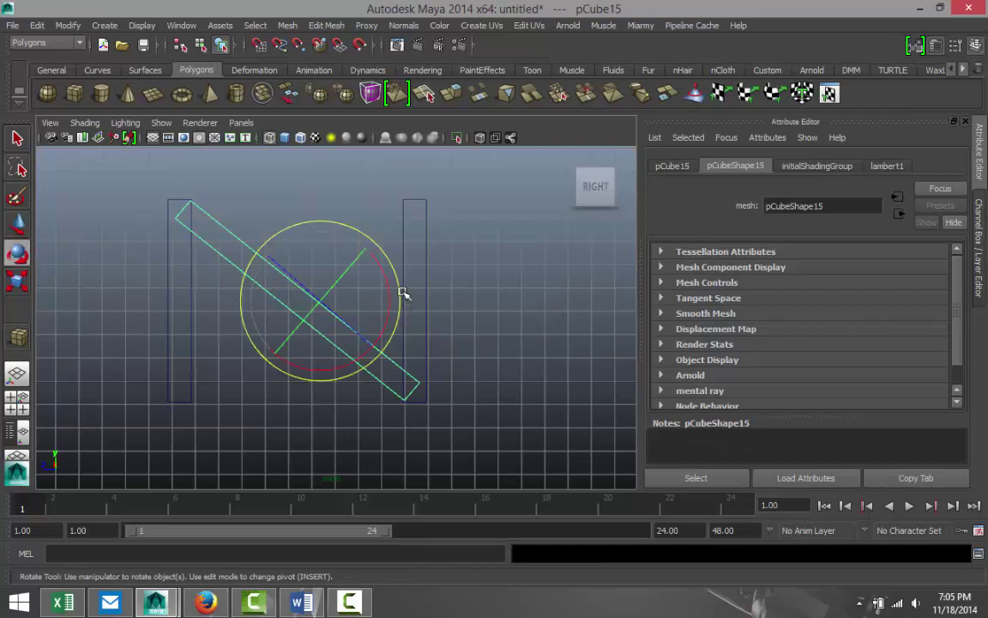
{"action": "left_click_drag", "start_coordinate": [401, 292], "coordinate": [311, 367]}
{"action": "middle_click_drag", "start_coordinate": [495, 298], "coordinate": [498, 348], "text": "alt"}
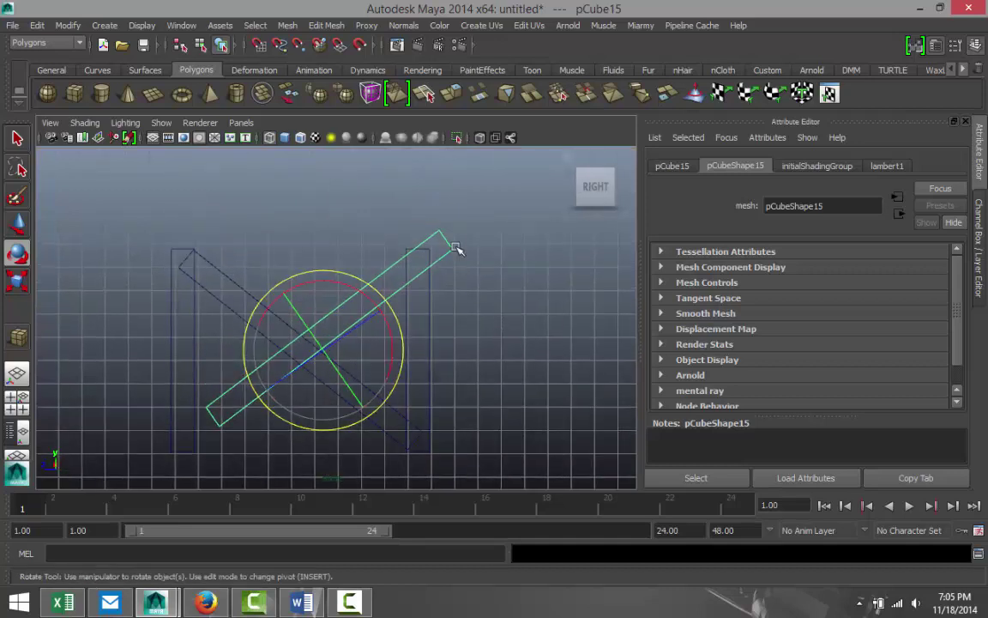
- Move the second brace's upper end vertices onto the top of the inner post, to about Y 7.35, Z 34.74
{"action": "right_click_drag", "start_coordinate": [449, 245], "coordinate": [410, 246]}
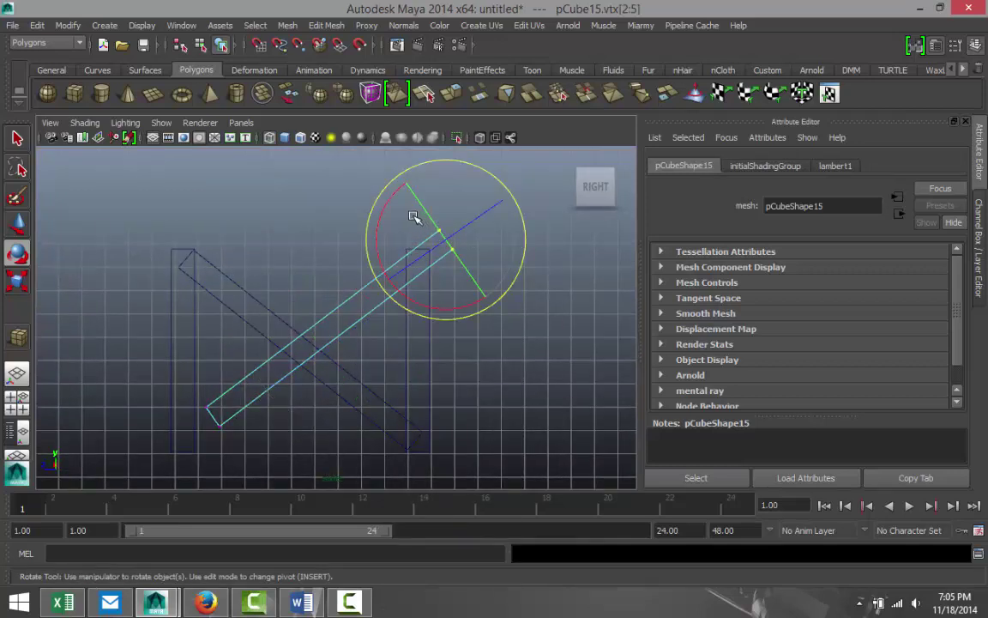
{"action": "key", "text": "w"}
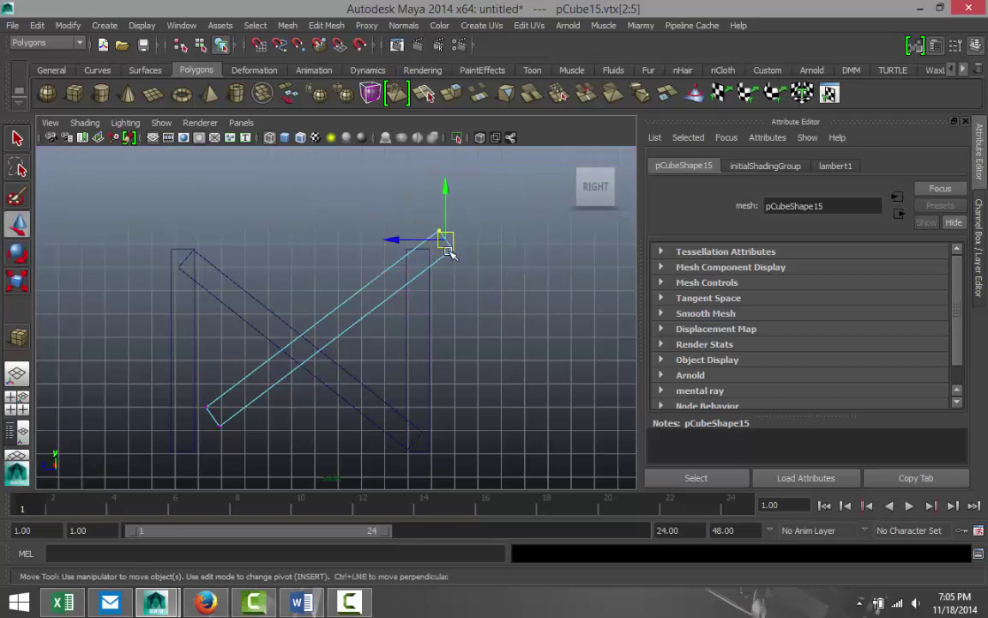
{"action": "left_click_drag", "start_coordinate": [446, 242], "coordinate": [414, 260]}
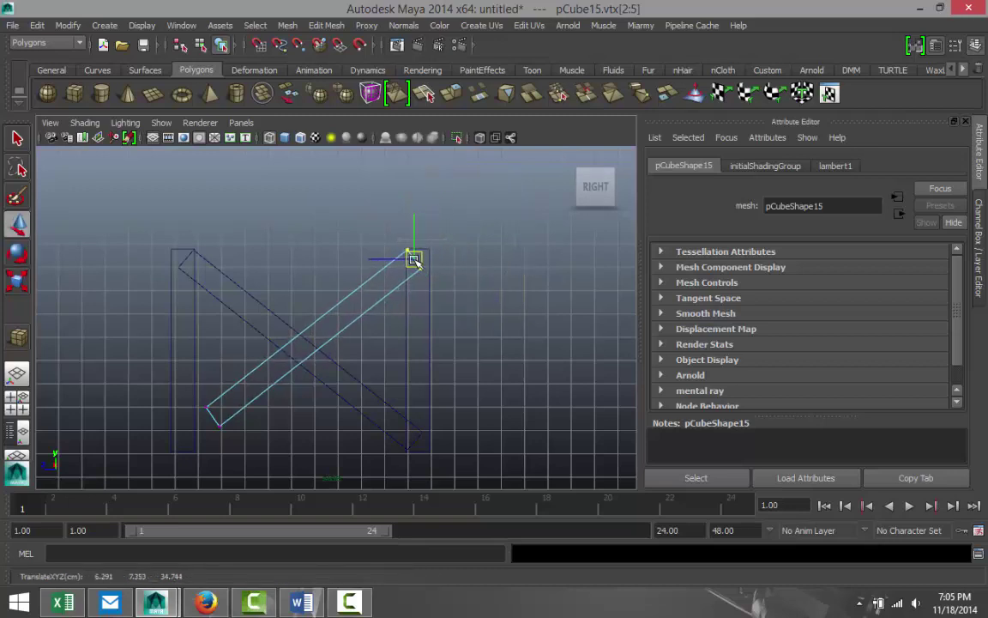
- Move the second brace's lower end vertices into the base of the outer post, to about Y -0.49, Z 44.45
{"action": "left_click_drag", "start_coordinate": [193, 396], "coordinate": [251, 453]}
{"action": "left_click_drag", "start_coordinate": [212, 417], "coordinate": [187, 439]}
{"action": "key", "text": "f"}
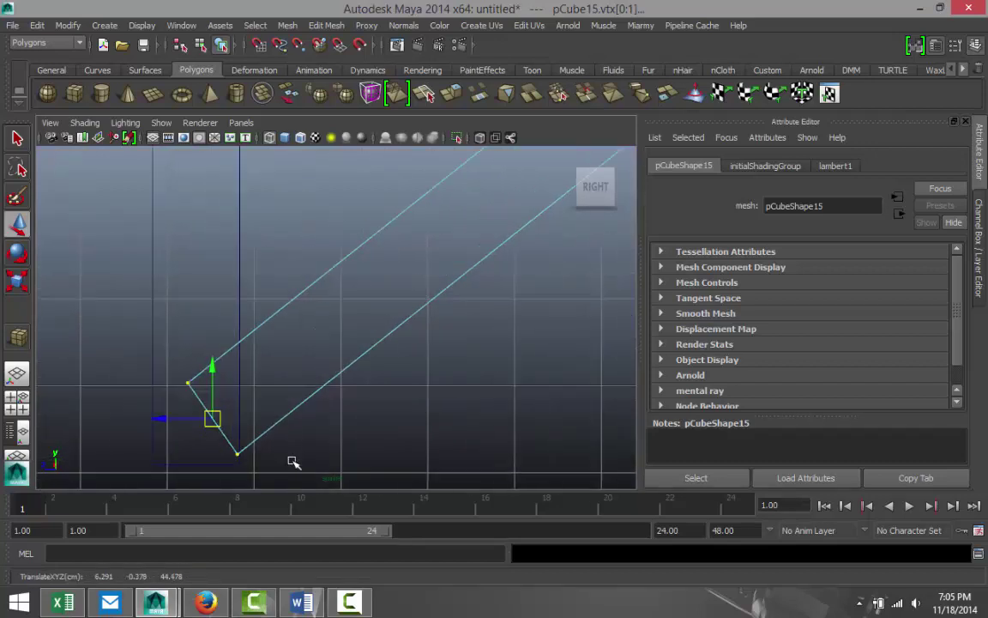
{"action": "scroll", "coordinate": [322, 437], "scroll_direction": "down", "scroll_amount": 3}
{"action": "scroll", "coordinate": [322, 437], "scroll_direction": "up", "scroll_amount": 1}
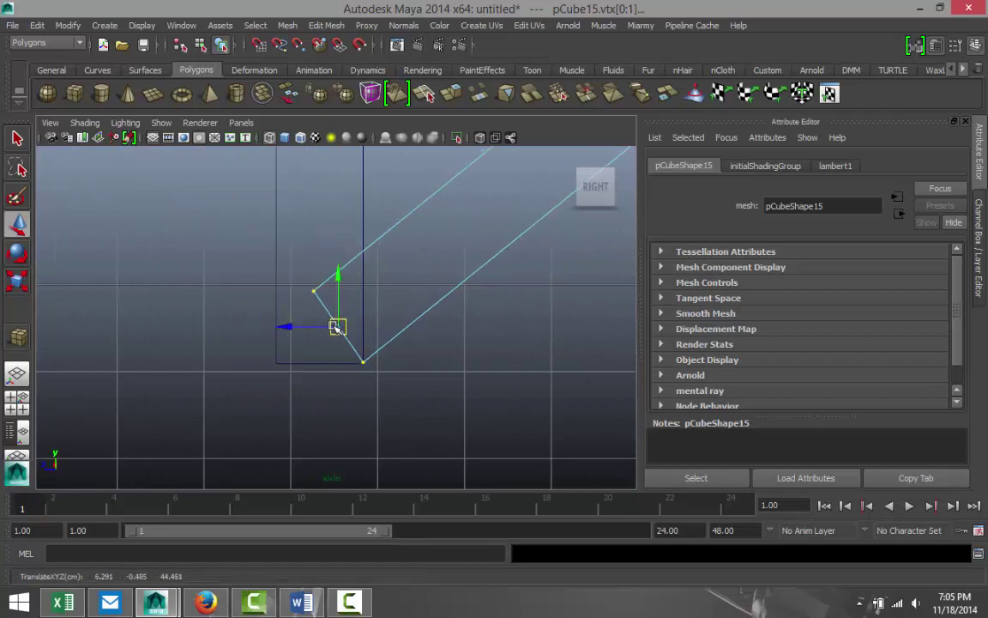
{"action": "scroll", "coordinate": [309, 331], "scroll_direction": "down", "scroll_amount": 3}
{"action": "scroll", "coordinate": [311, 331], "scroll_direction": "down", "scroll_amount": 3}
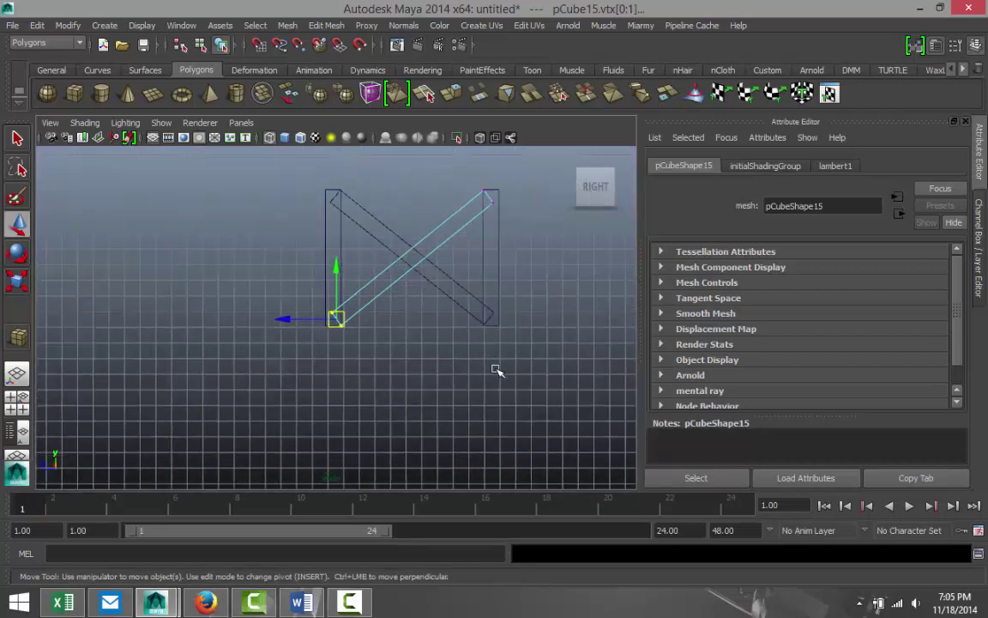
- Examine the road deck truss in the reference photo and compare it with the cross-braced panel in the perspective view
{"action": "middle_click_drag", "start_coordinate": [497, 372], "coordinate": [291, 379], "text": "alt"}
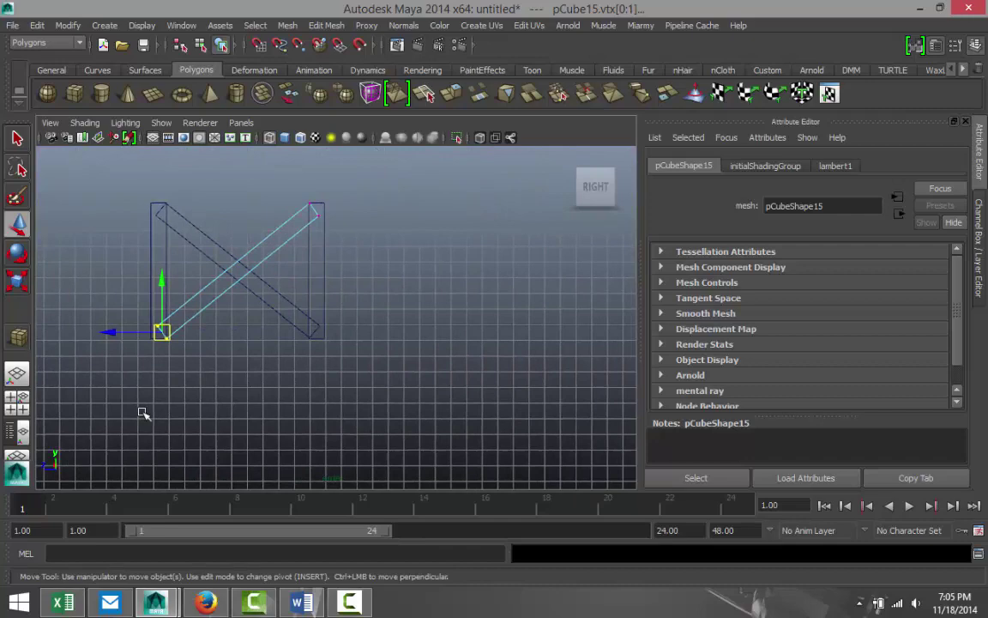
{"action": "left_click", "coordinate": [19, 403]}
{"action": "key", "text": "space"}
{"action": "left_click_drag", "start_coordinate": [479, 282], "coordinate": [538, 309], "text": "alt"}
{"action": "scroll", "coordinate": [538, 309], "scroll_direction": "up", "scroll_amount": 6}
{"action": "middle_click_drag", "start_coordinate": [578, 318], "coordinate": [399, 346], "text": "alt"}
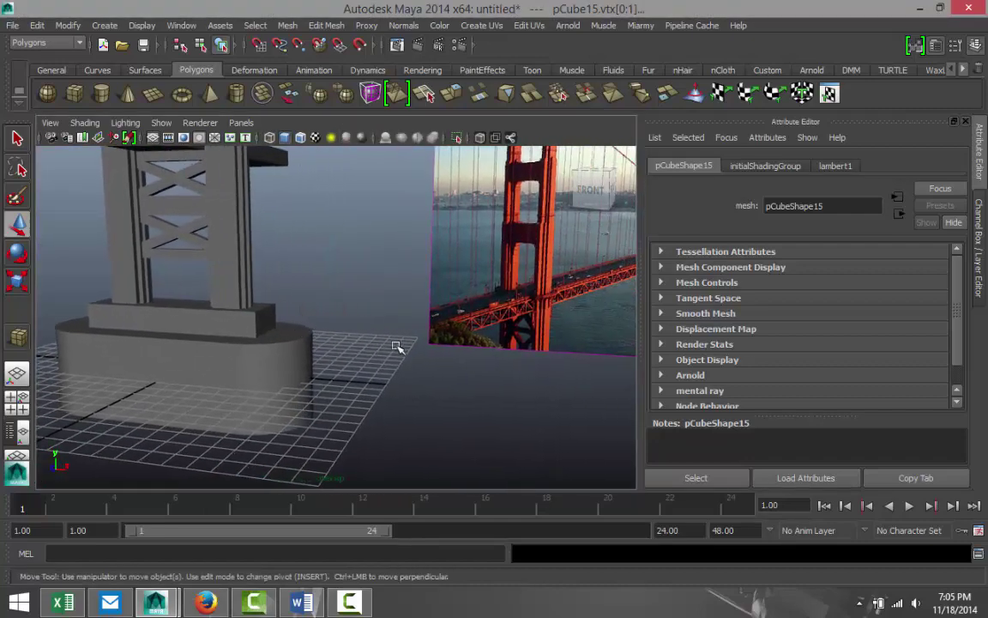
{"action": "scroll", "coordinate": [506, 355], "scroll_direction": "up", "scroll_amount": 1}
{"action": "left_click_drag", "start_coordinate": [509, 352], "coordinate": [513, 351], "text": "alt"}
{"action": "scroll", "coordinate": [513, 351], "scroll_direction": "down", "scroll_amount": 6}
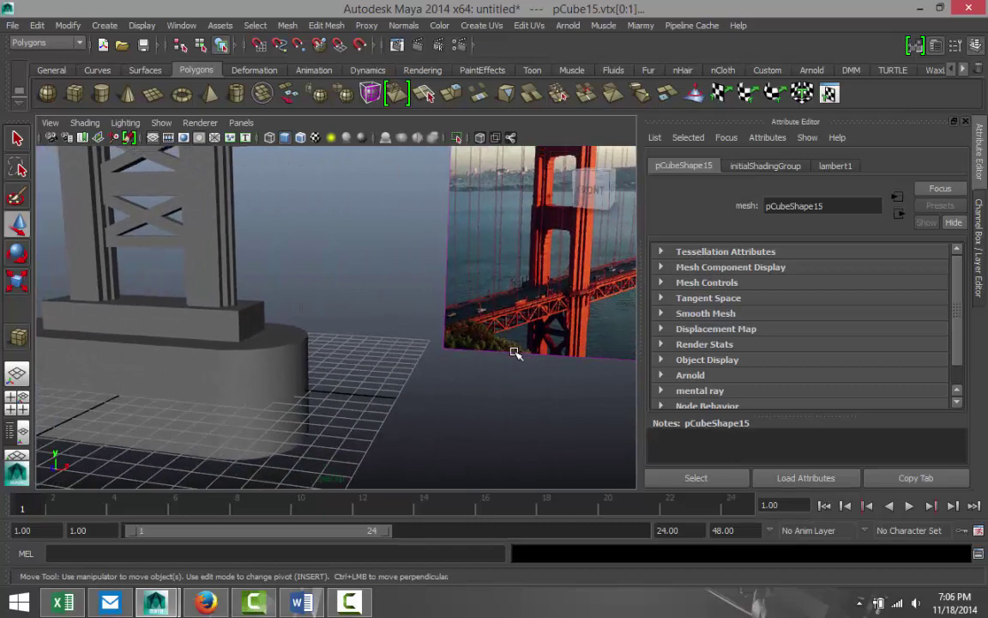
{"action": "left_click_drag", "start_coordinate": [431, 359], "coordinate": [275, 336], "text": "alt"}
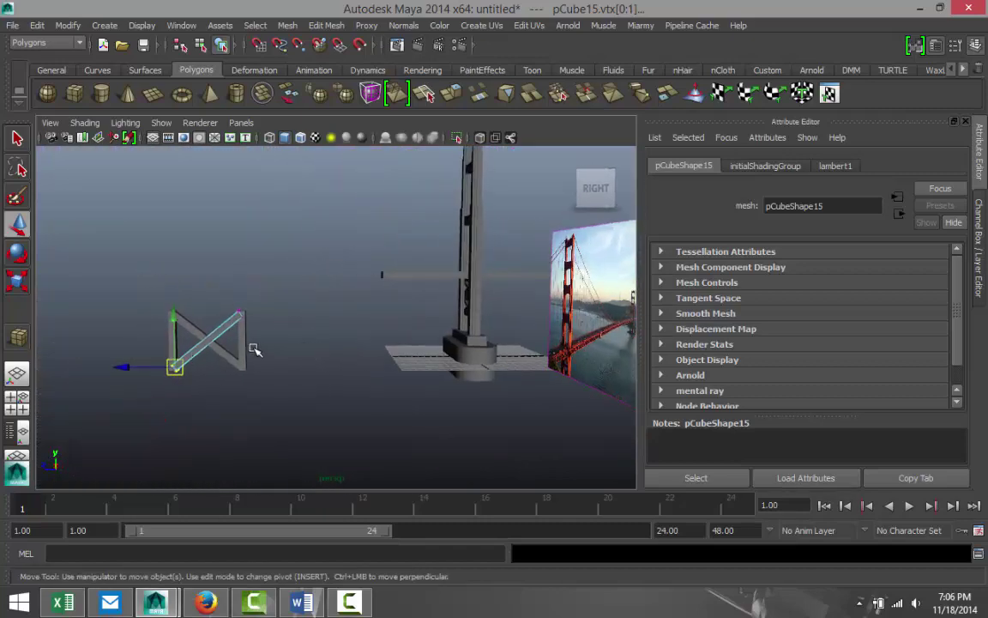
- Duplicate the inner post and lay the copy flat by setting its X rotation to -90
{"action": "left_click", "coordinate": [244, 344]}
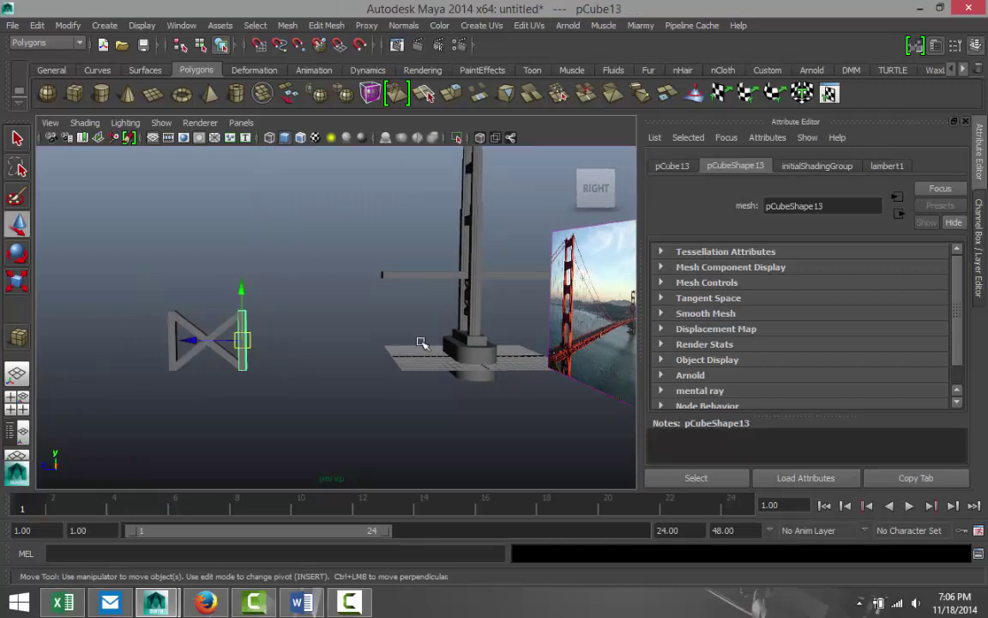
{"action": "key", "text": "ctrl+d"}
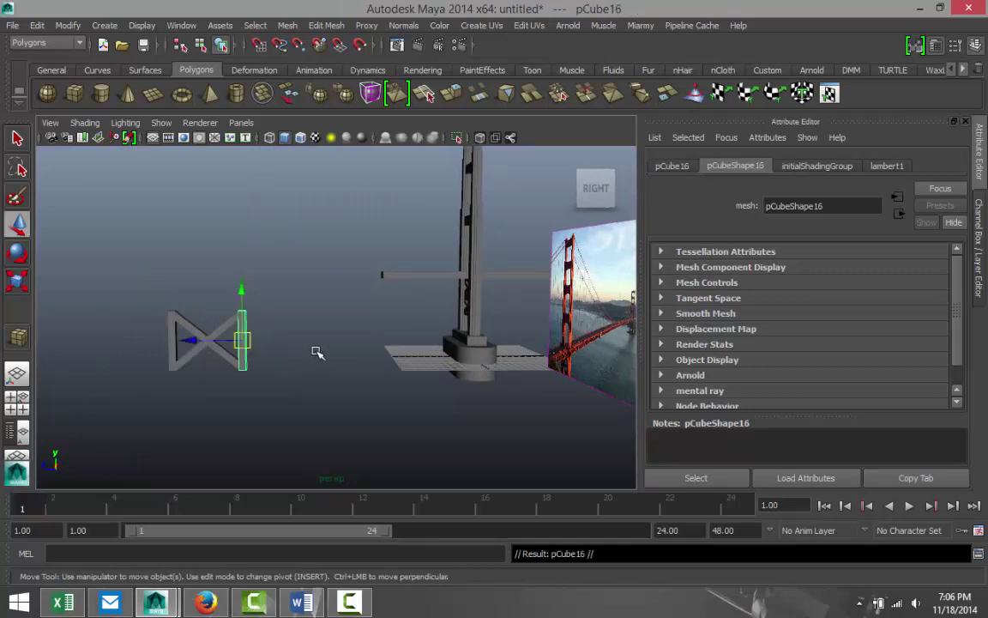
{"action": "key", "text": "e"}
{"action": "left_click_drag", "start_coordinate": [324, 333], "coordinate": [249, 410]}
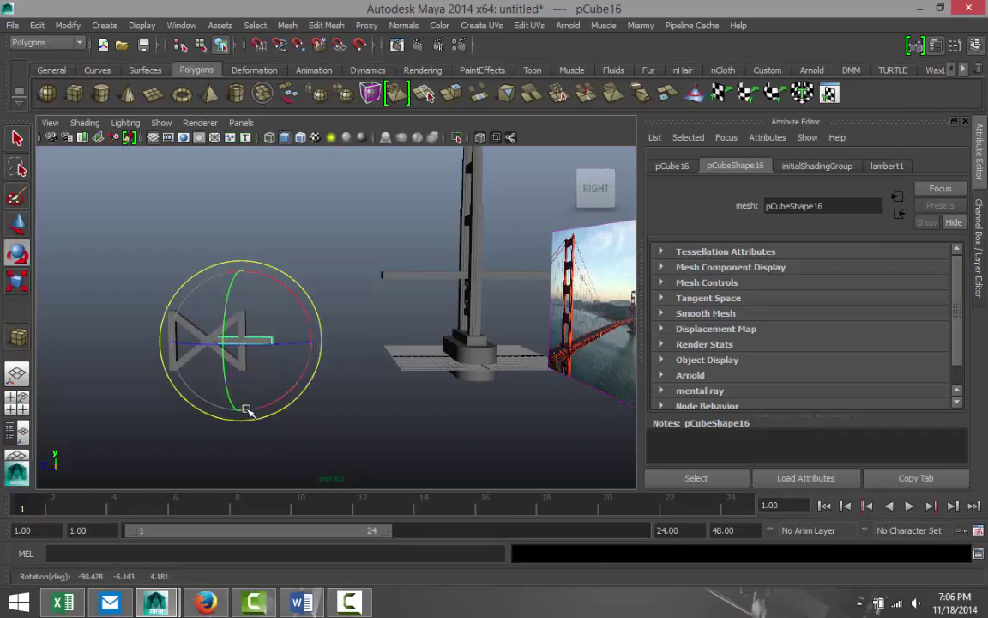
{"action": "left_click", "coordinate": [670, 166]}
{"action": "left_click_drag", "start_coordinate": [810, 292], "coordinate": [684, 287]}
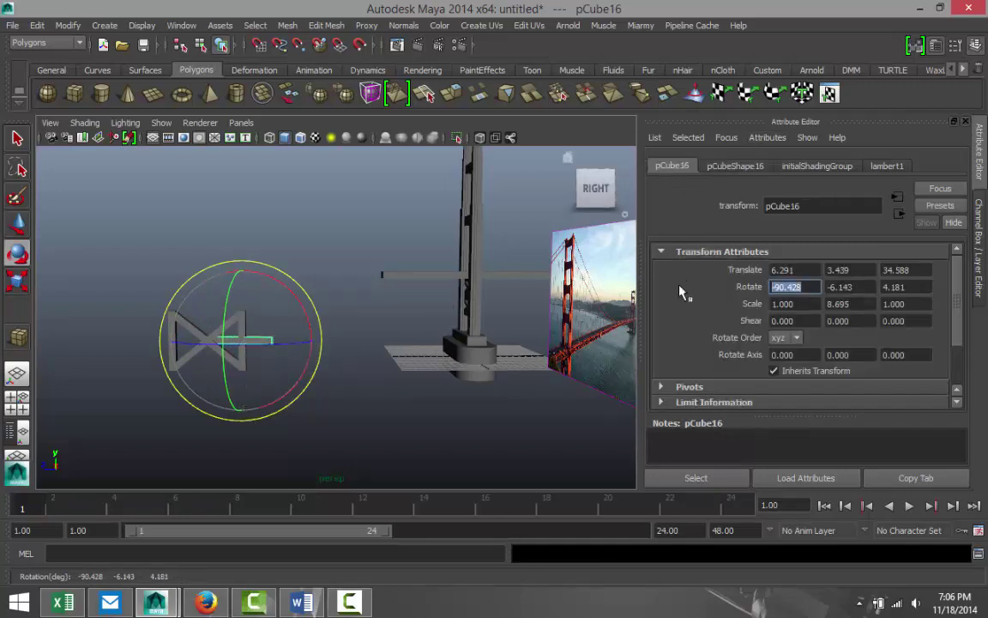
{"action": "type", "text": "-90"}
{"action": "key", "text": "Return"}
- In the side view, move the horizontal bar to the top of the braced panel, flush with the outer post, at about Y 7.29, Z 40.8
{"action": "left_click", "coordinate": [16, 402]}
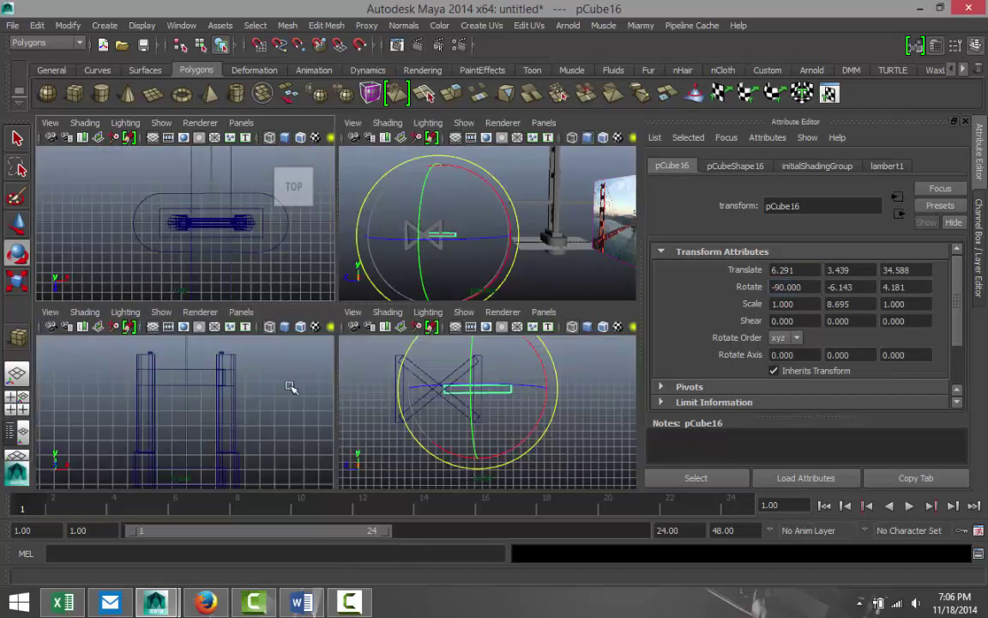
{"action": "key", "text": "space"}
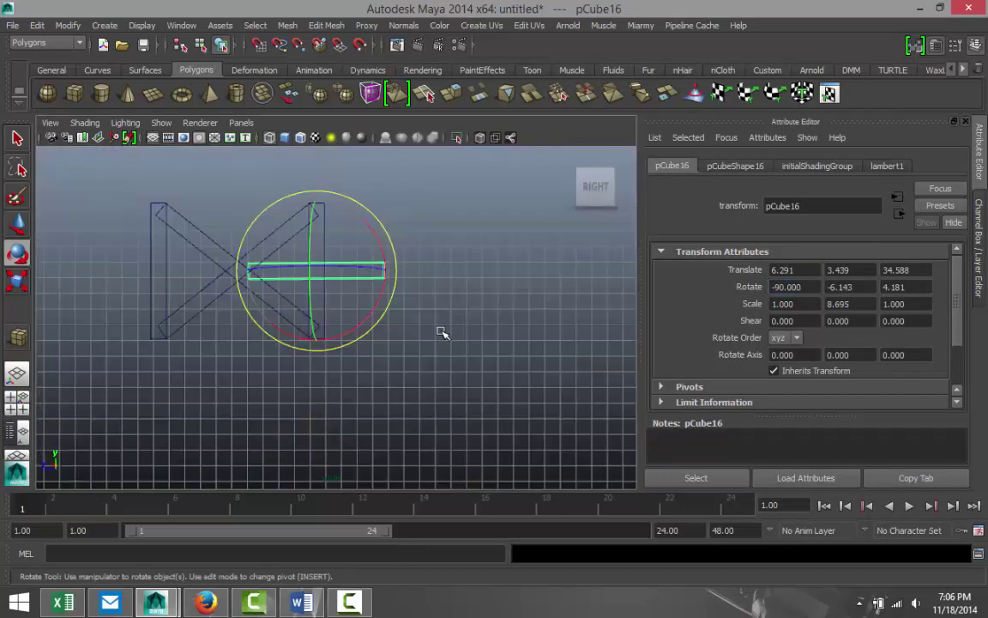
{"action": "key", "text": "w"}
{"action": "left_click_drag", "start_coordinate": [314, 271], "coordinate": [219, 215]}
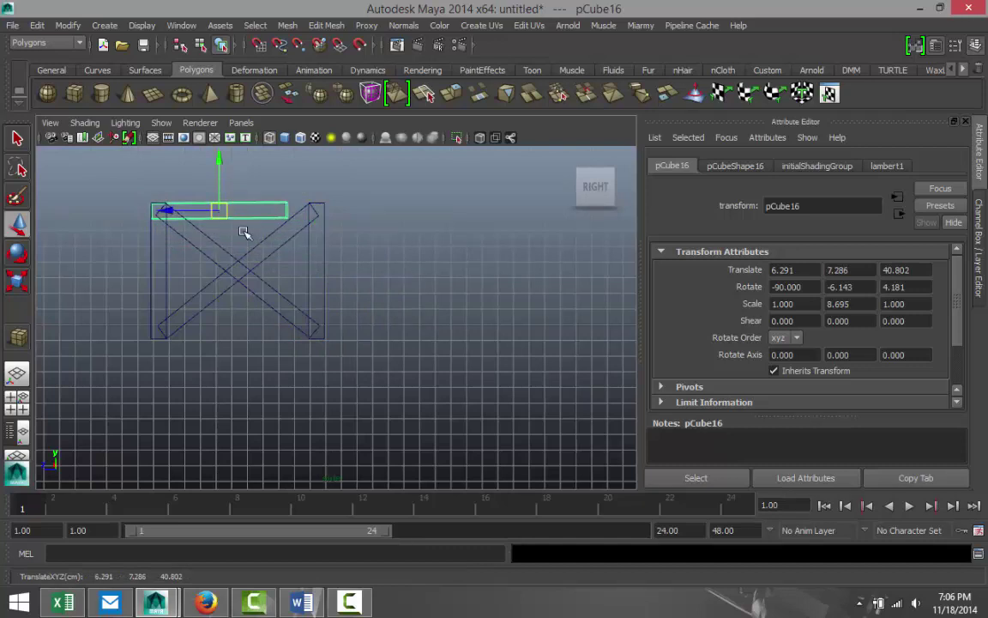
- Set the horizontal bar's Y and Z rotation to 0
{"action": "left_click_drag", "start_coordinate": [870, 286], "coordinate": [768, 294]}
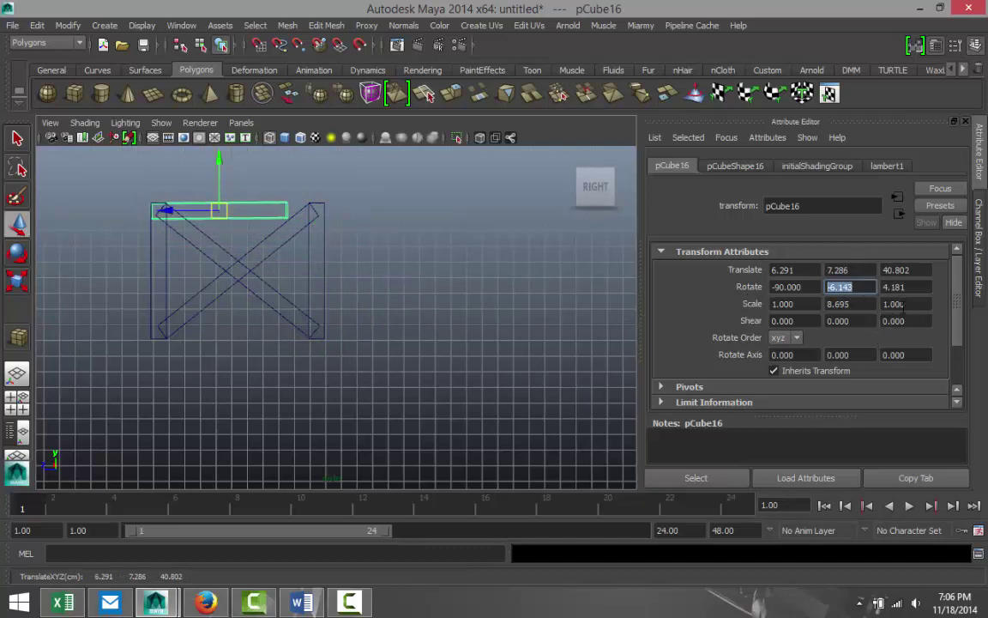
{"action": "type", "text": "0"}
{"action": "key", "text": "Tab"}
{"action": "type", "text": "0"}
{"action": "key", "text": "Return"}
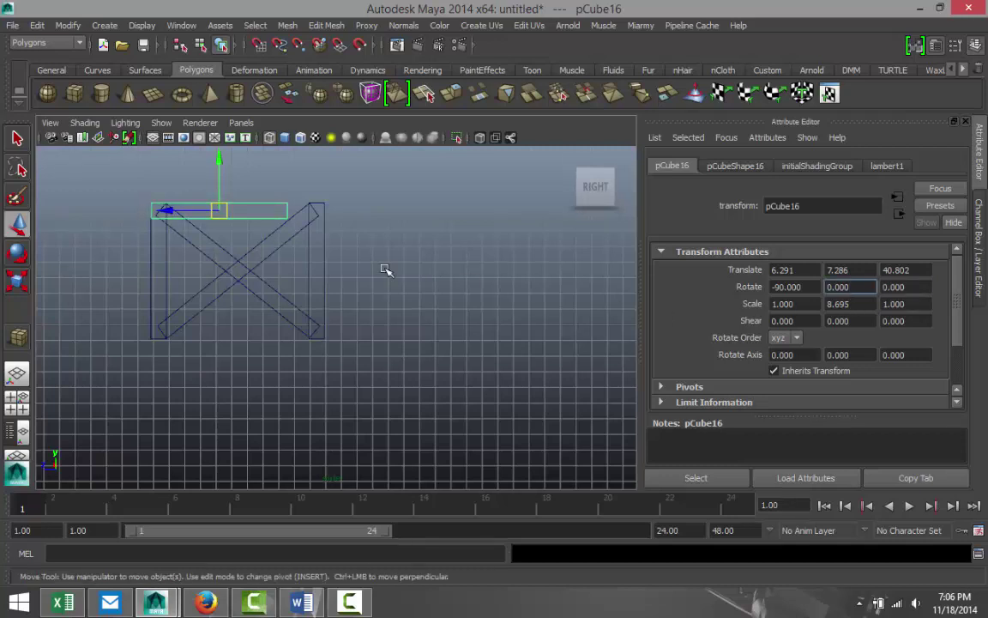
- Extend the top bar along Z by moving its short end's edges to the far side of the inner post
{"action": "middle_click_drag", "start_coordinate": [275, 264], "coordinate": [322, 317], "text": "alt"}
{"action": "scroll", "coordinate": [309, 302], "scroll_direction": "up", "scroll_amount": 5}
{"action": "middle_click_drag", "start_coordinate": [230, 283], "coordinate": [300, 329], "text": "alt"}
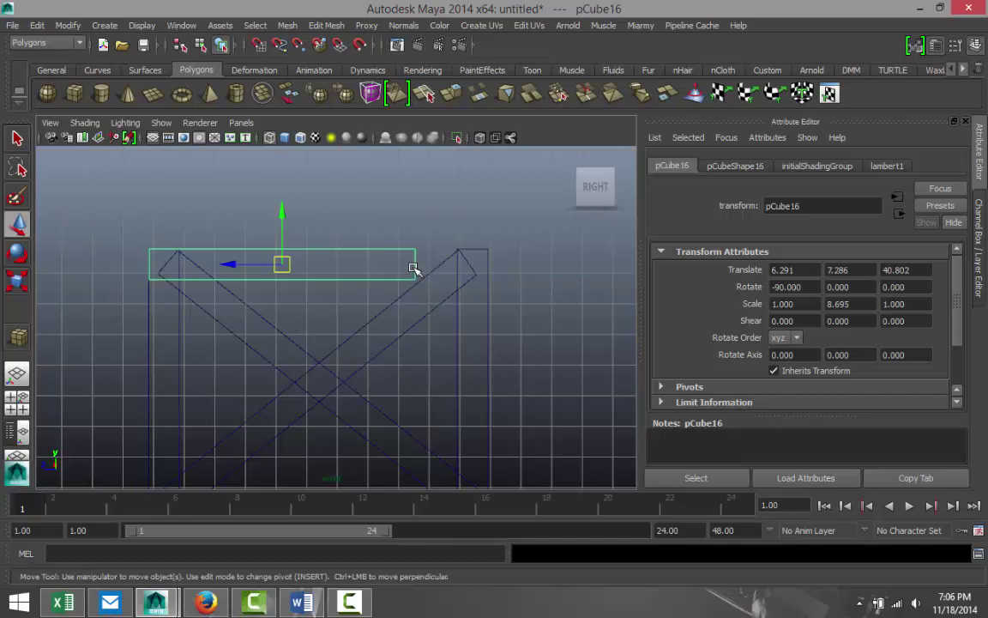
{"action": "right_click_drag", "start_coordinate": [412, 269], "coordinate": [369, 207]}
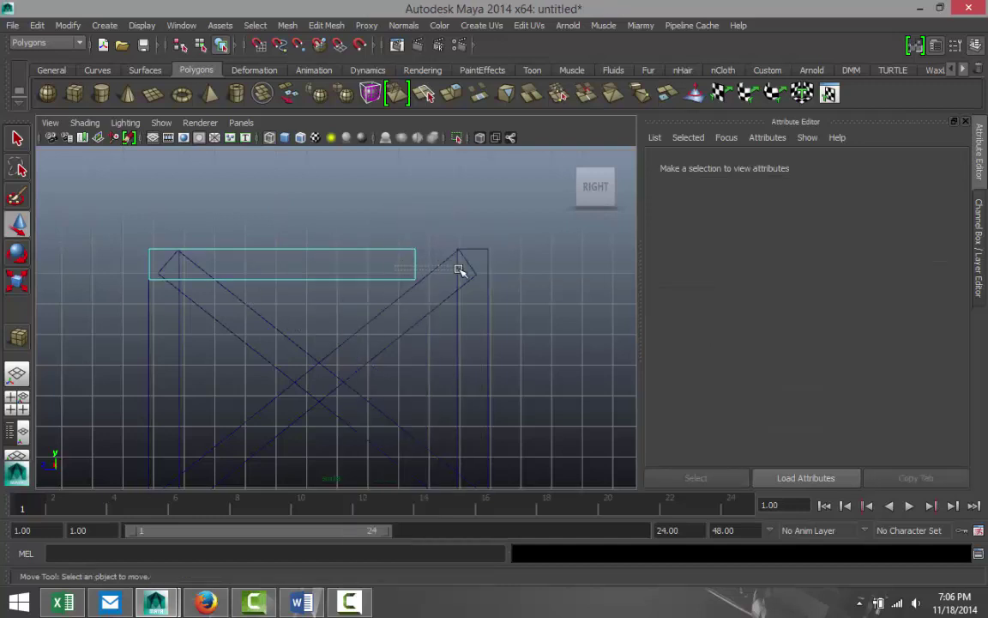
{"action": "left_click_drag", "start_coordinate": [459, 270], "coordinate": [460, 271]}
{"action": "left_click_drag", "start_coordinate": [365, 263], "coordinate": [366, 264]}
{"action": "left_click_drag", "start_coordinate": [421, 266], "coordinate": [438, 270]}
{"action": "scroll", "coordinate": [487, 309], "scroll_direction": "down", "scroll_amount": 3}
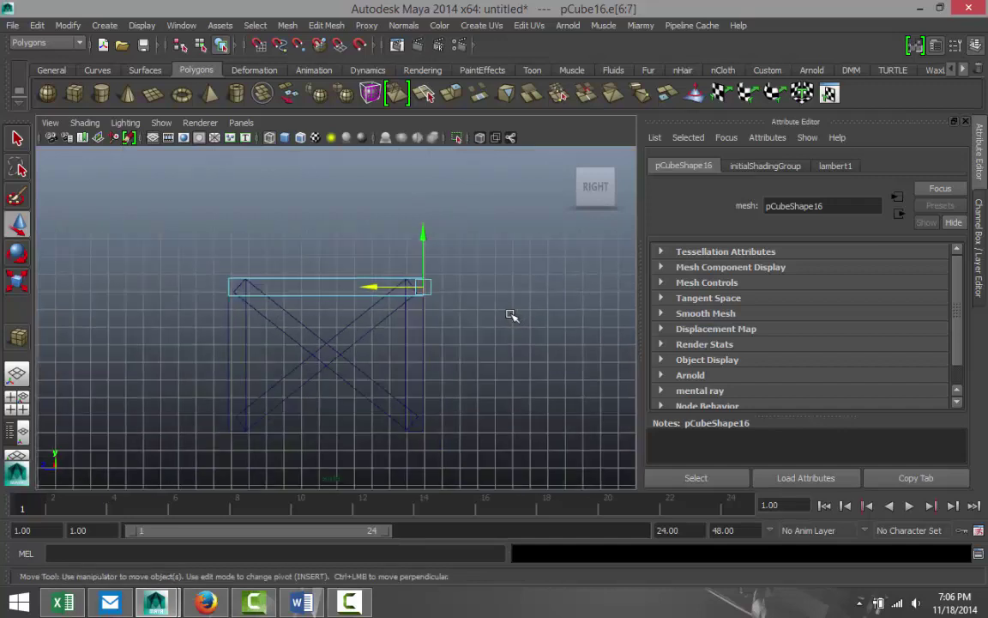
- Duplicate the top horizontal bar and move the copy down to the bottom of the braced panel, at about Y -0.41
{"action": "right_click", "coordinate": [330, 280]}
{"action": "right_click_drag", "start_coordinate": [330, 279], "coordinate": [391, 229]}
{"action": "left_click", "coordinate": [349, 272]}
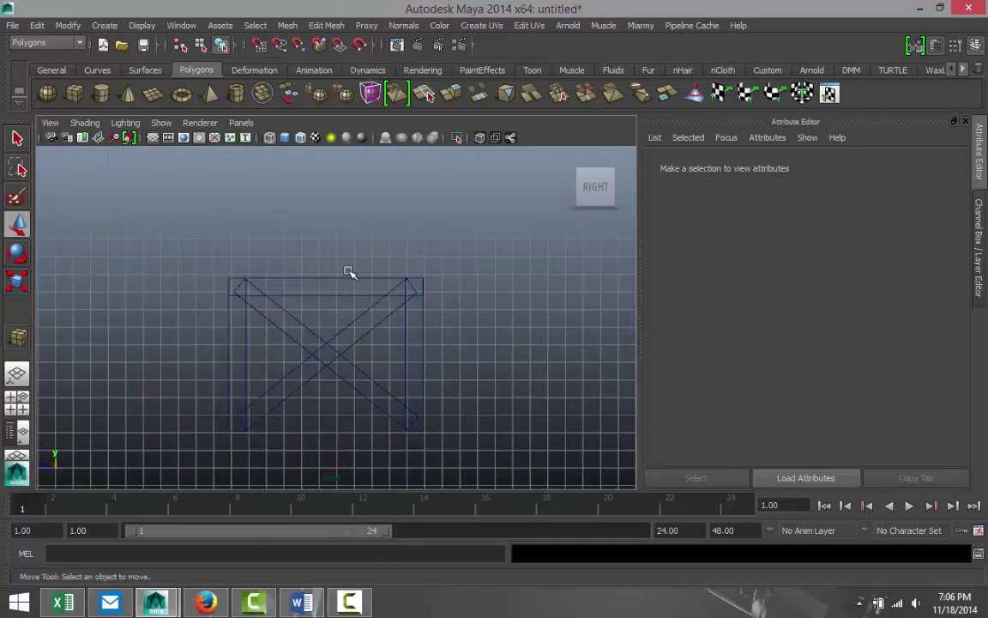
{"action": "left_click", "coordinate": [347, 281]}
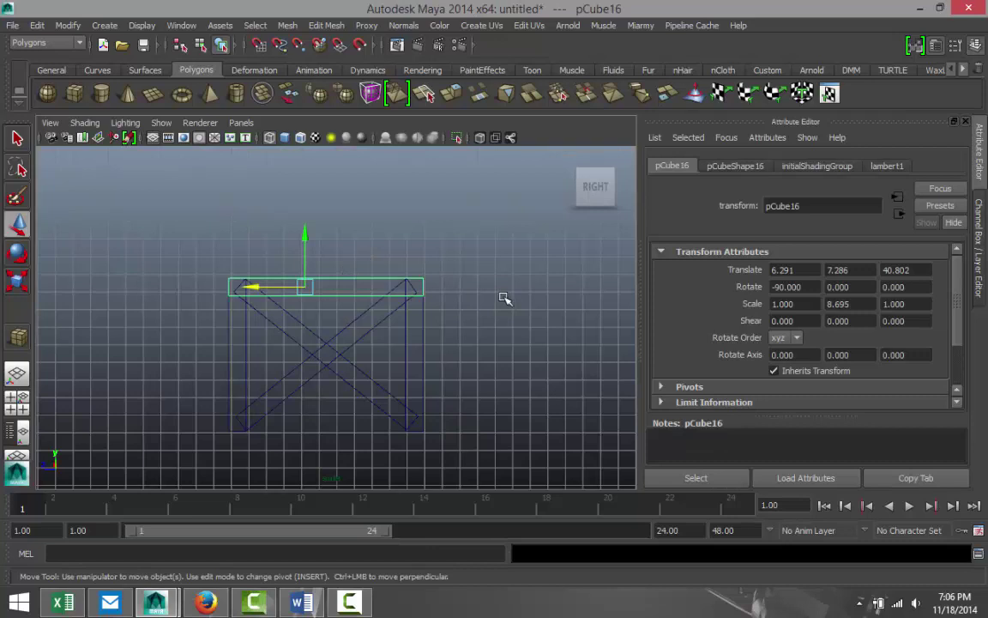
{"action": "key", "text": "ctrl+d"}
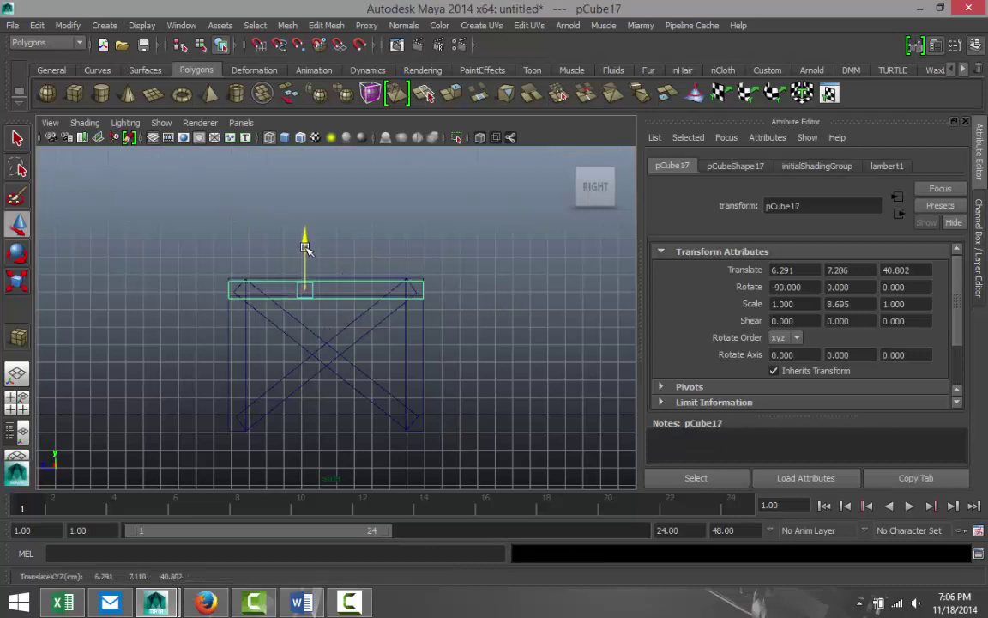
{"action": "left_click_drag", "start_coordinate": [307, 243], "coordinate": [320, 374]}
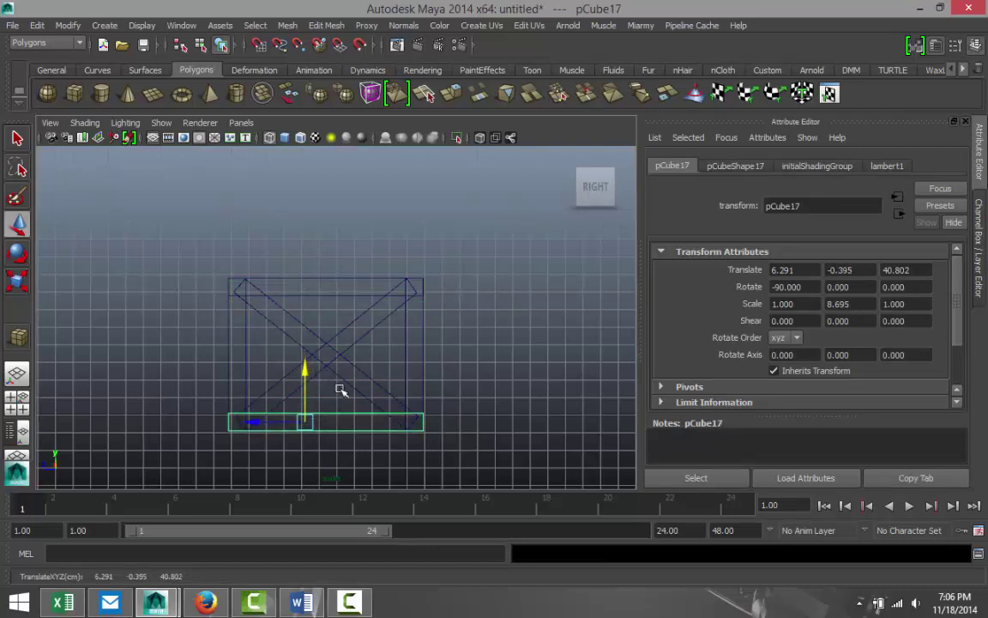
{"action": "key", "text": "f"}
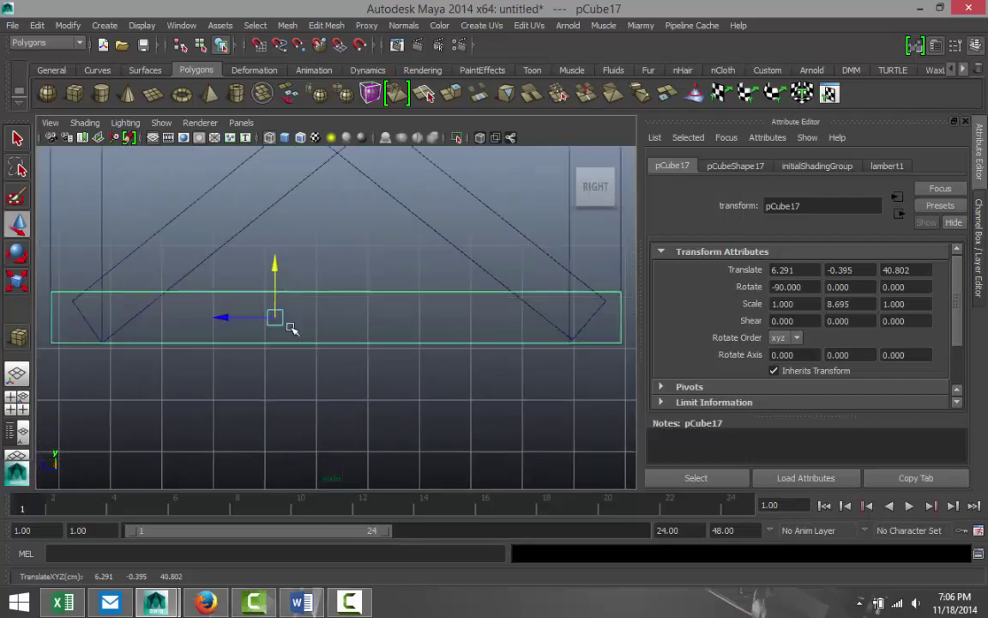
{"action": "left_click_drag", "start_coordinate": [273, 266], "coordinate": [273, 271]}
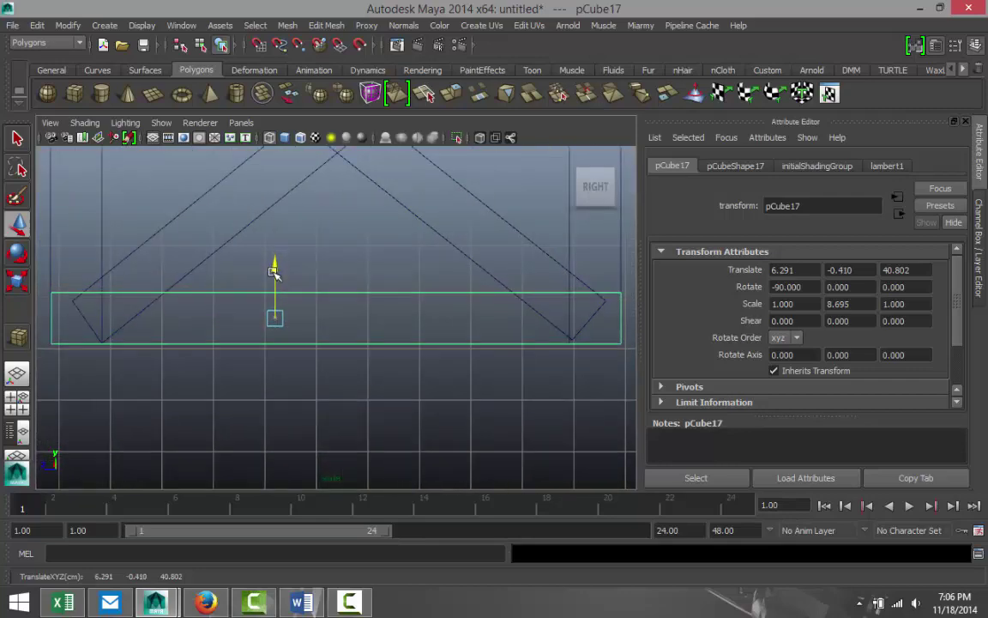
- Combine all the posts, bars and cross braces of the panel into one mesh and center its pivot
{"action": "scroll", "coordinate": [247, 253], "scroll_direction": "down", "scroll_amount": 5}
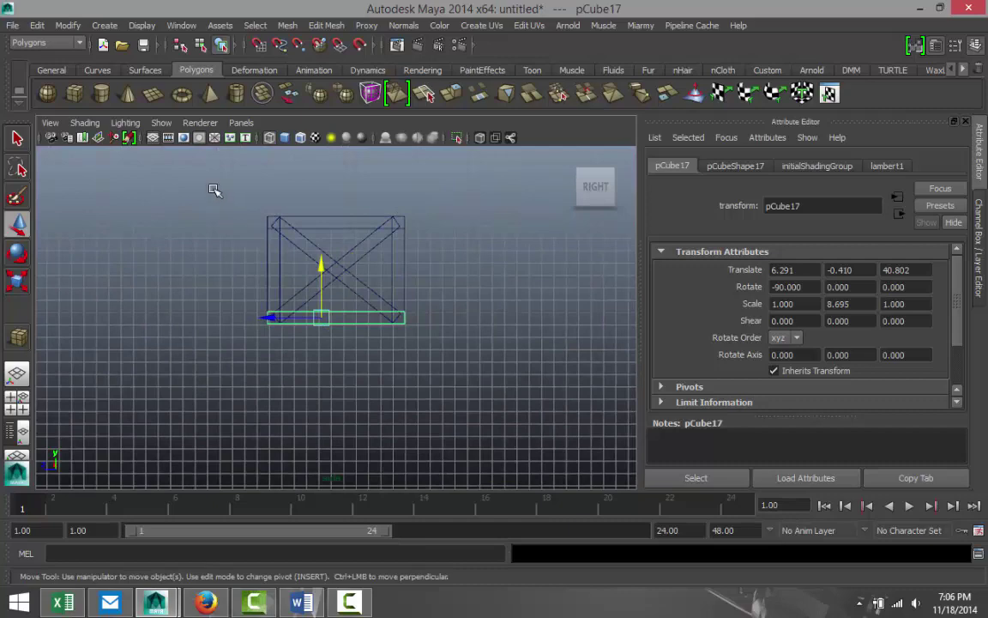
{"action": "left_click_drag", "start_coordinate": [213, 190], "coordinate": [489, 408]}
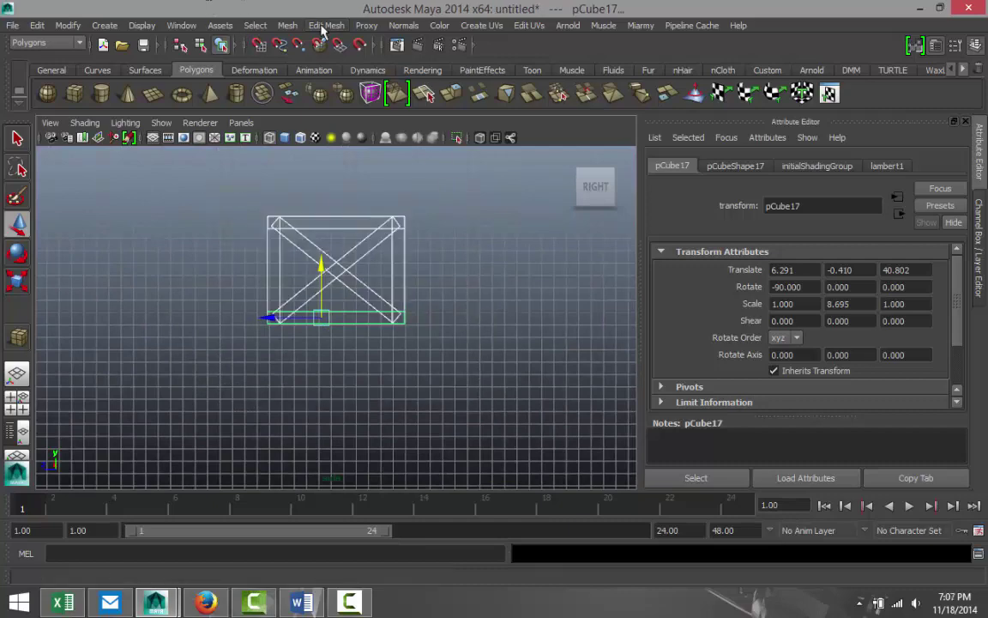
{"action": "left_click", "coordinate": [288, 26]}
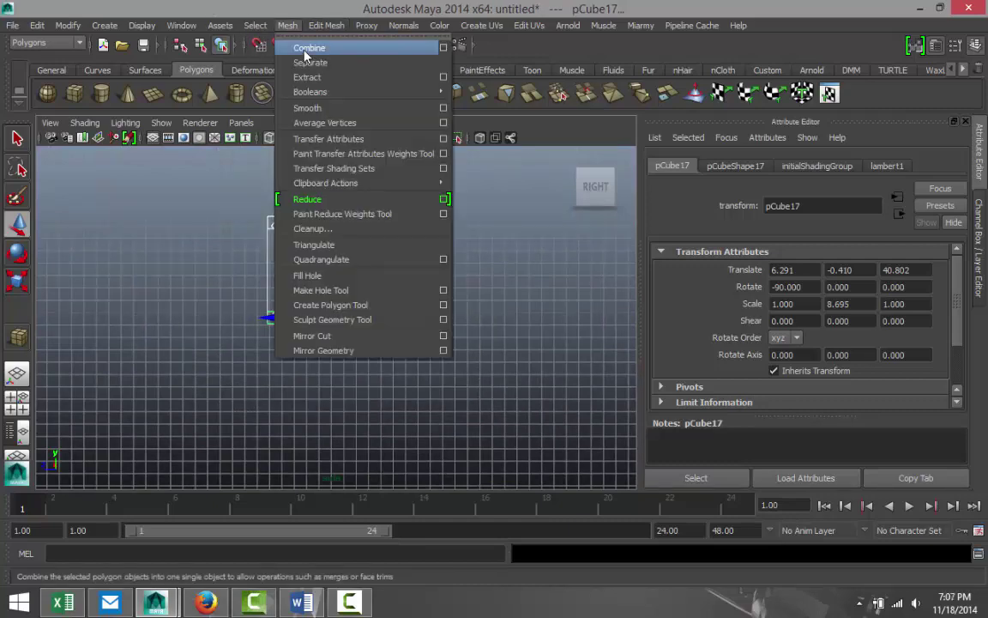
{"action": "left_click", "coordinate": [305, 45]}
{"action": "scroll", "coordinate": [358, 392], "scroll_direction": "down", "scroll_amount": 2}
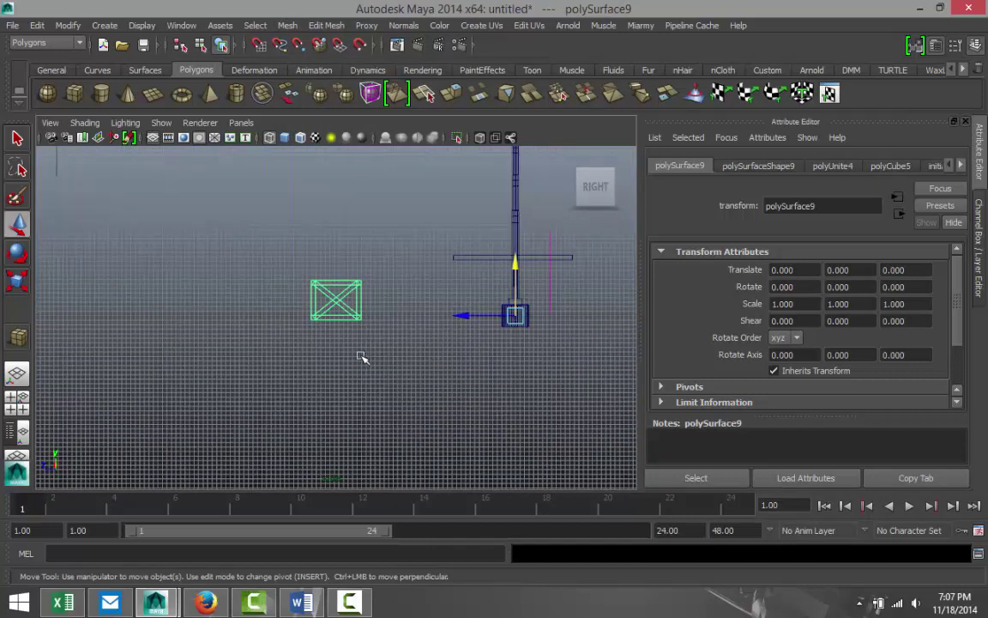
{"action": "key", "text": "Insert"}
{"action": "left_click", "coordinate": [67, 26]}
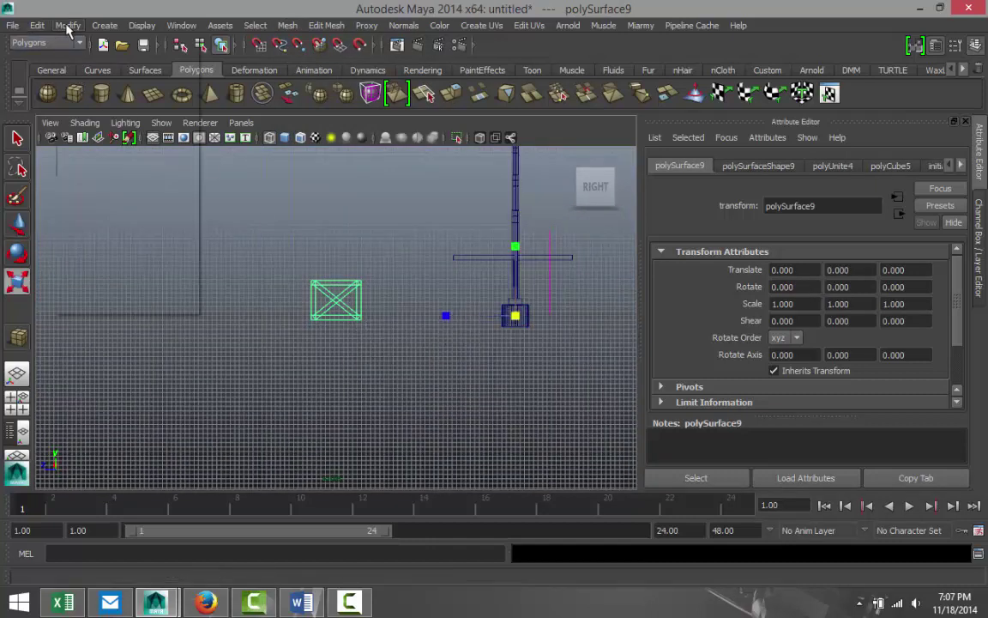
{"action": "left_click", "coordinate": [96, 163]}
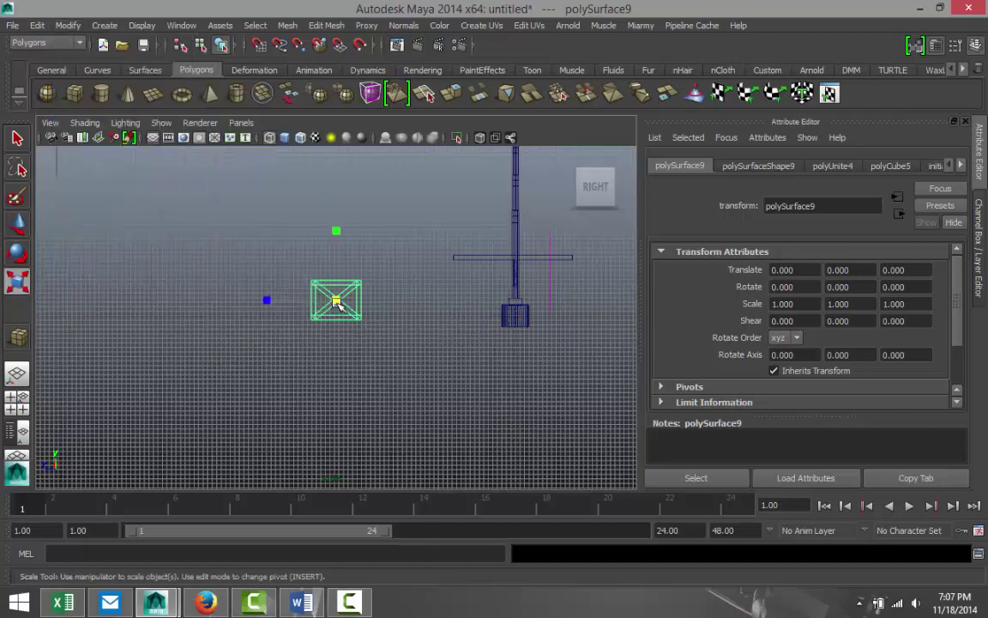
- Scale the combined truss panel down uniformly to about 0.203
{"action": "left_click_drag", "start_coordinate": [338, 303], "coordinate": [317, 304]}
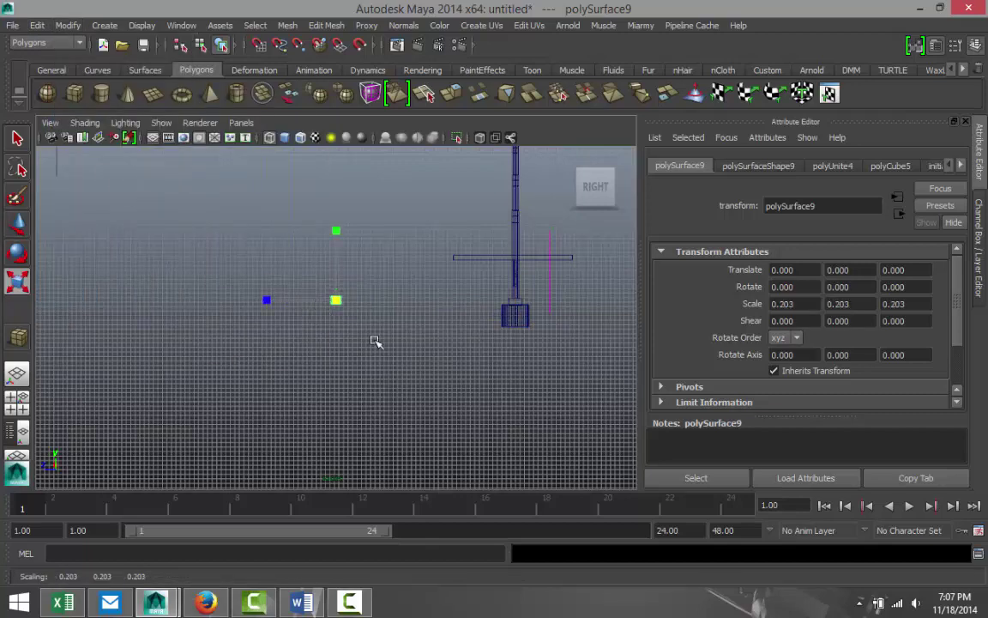
{"action": "key", "text": "f"}
{"action": "scroll", "coordinate": [317, 324], "scroll_direction": "down", "scroll_amount": 10}
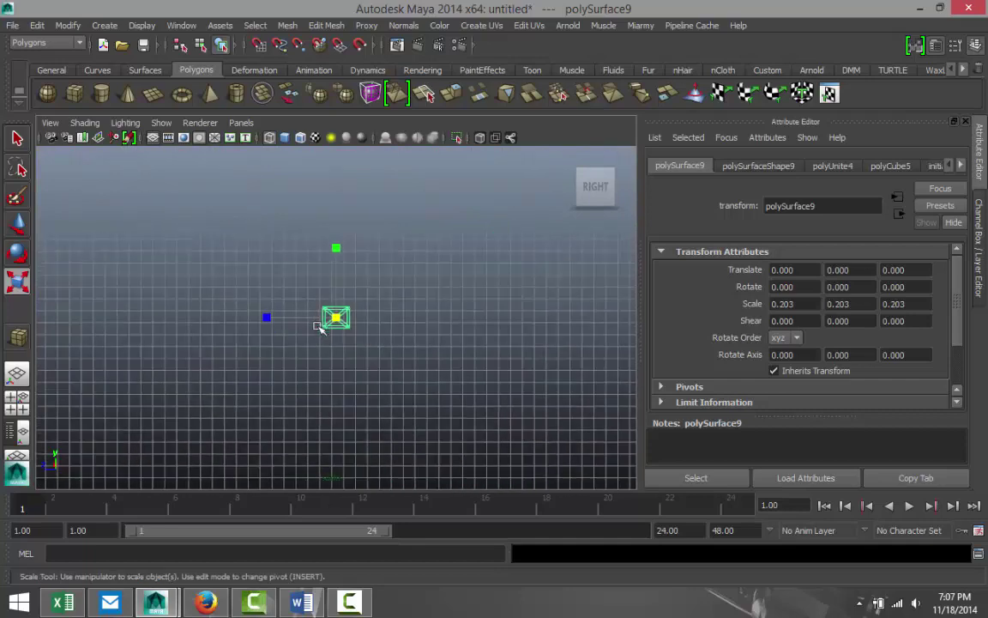
- Move the panel onto the near end of the road deck, at about translate Y 9.29 and Z -26.95
{"action": "key", "text": "w"}
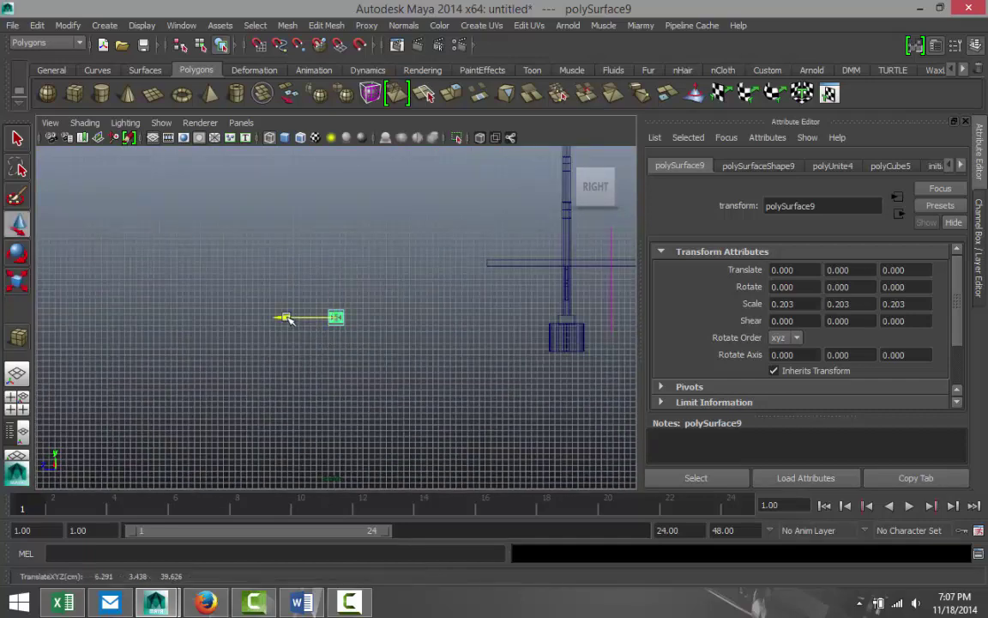
{"action": "left_click_drag", "start_coordinate": [283, 318], "coordinate": [458, 317]}
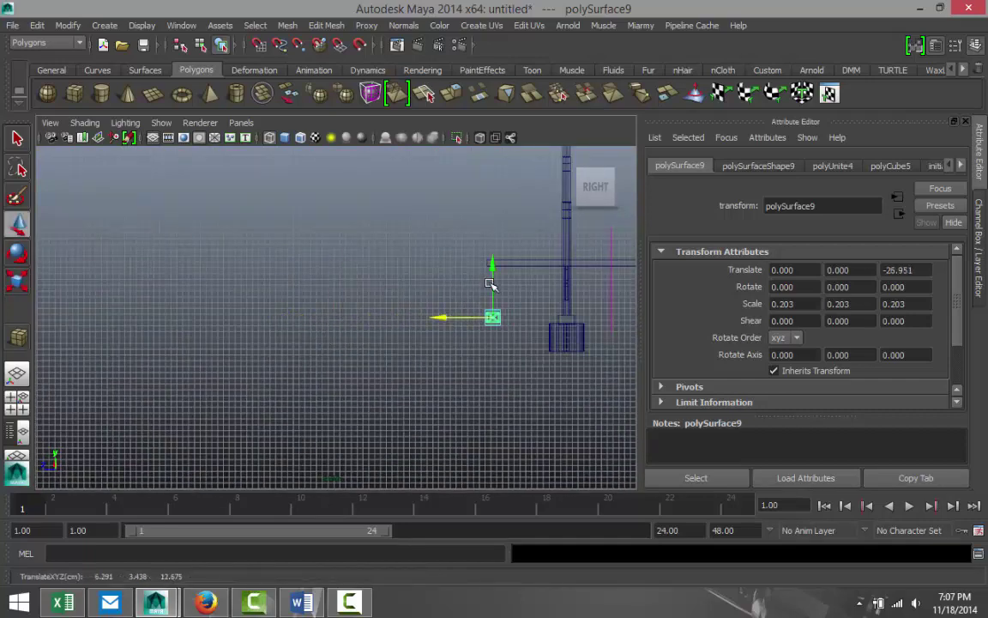
{"action": "left_click_drag", "start_coordinate": [493, 276], "coordinate": [504, 227]}
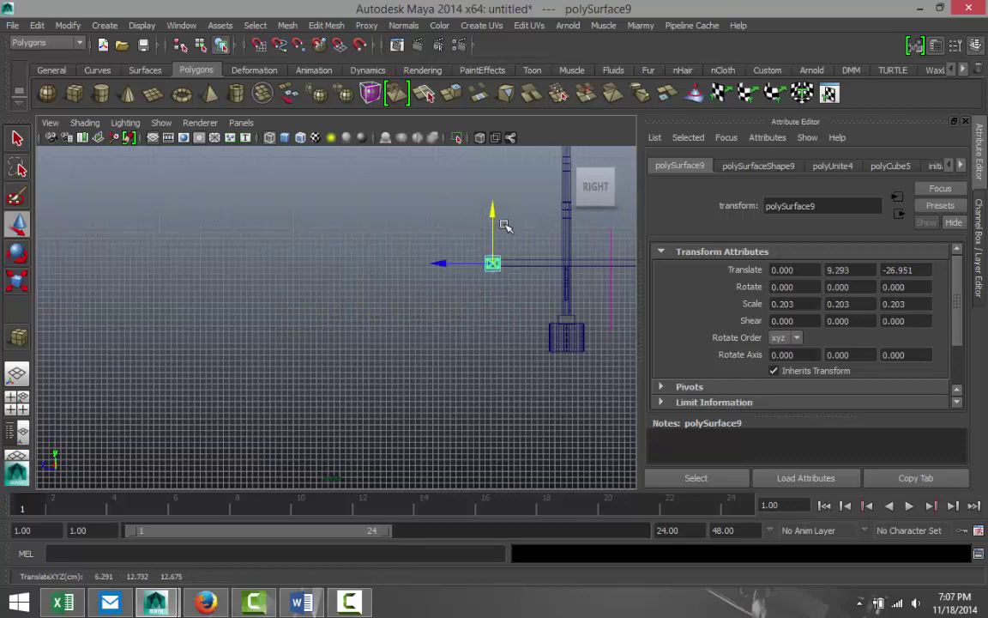
- Scale the panel uniformly to about 0.119 to match the deck's height, and raise it to about translate Y 9.39
{"action": "key", "text": "f"}
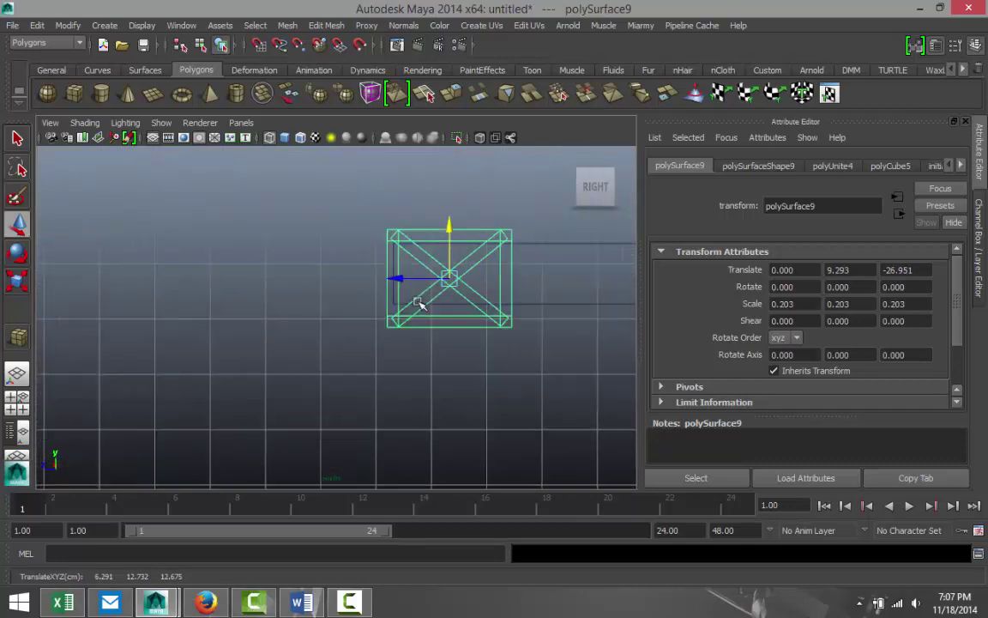
{"action": "scroll", "coordinate": [311, 305], "scroll_direction": "down", "scroll_amount": 8}
{"action": "scroll", "coordinate": [316, 309], "scroll_direction": "up", "scroll_amount": 4}
{"action": "scroll", "coordinate": [315, 309], "scroll_direction": "up", "scroll_amount": 3}
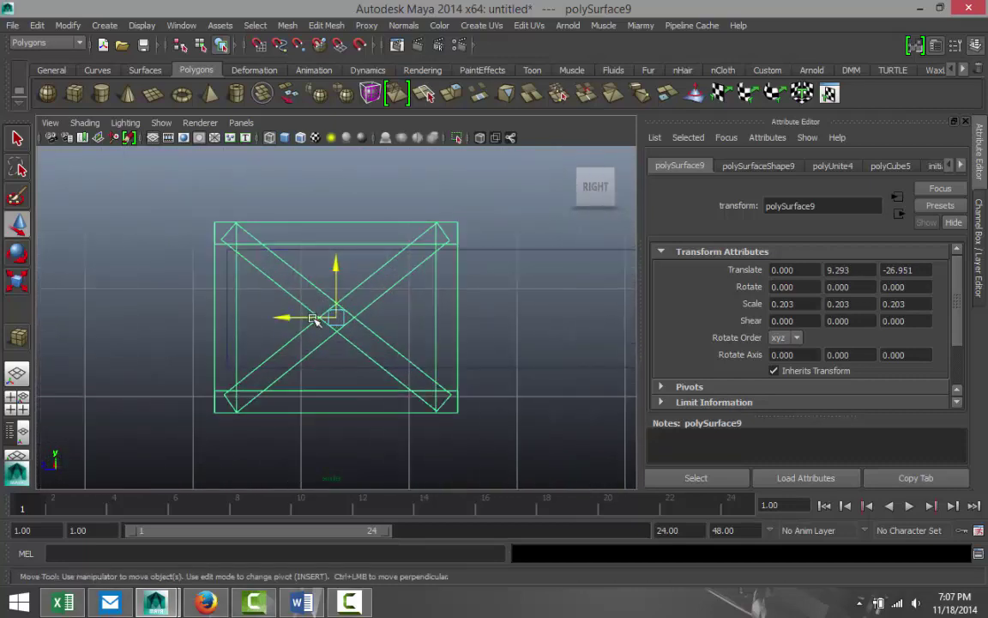
{"action": "key", "text": "r"}
{"action": "left_click_drag", "start_coordinate": [334, 318], "coordinate": [273, 322]}
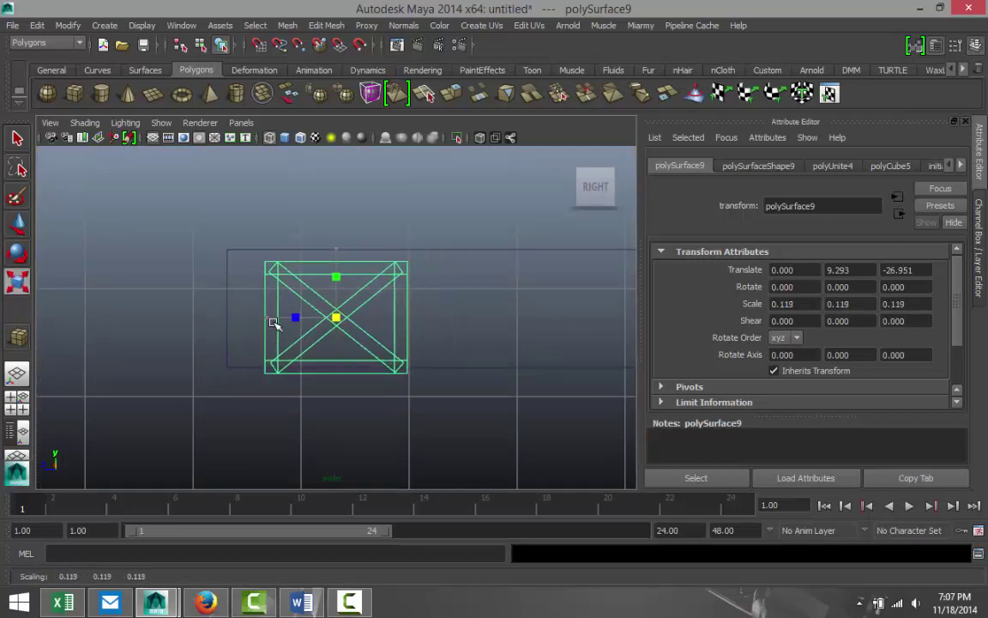
{"action": "key", "text": "w"}
{"action": "left_click_drag", "start_coordinate": [333, 265], "coordinate": [336, 248]}
- Duplicate the panel and shift the copy along the deck to about Z -28.27, so the two panels sit end to end
{"action": "scroll", "coordinate": [335, 318], "scroll_direction": "down", "scroll_amount": 5}
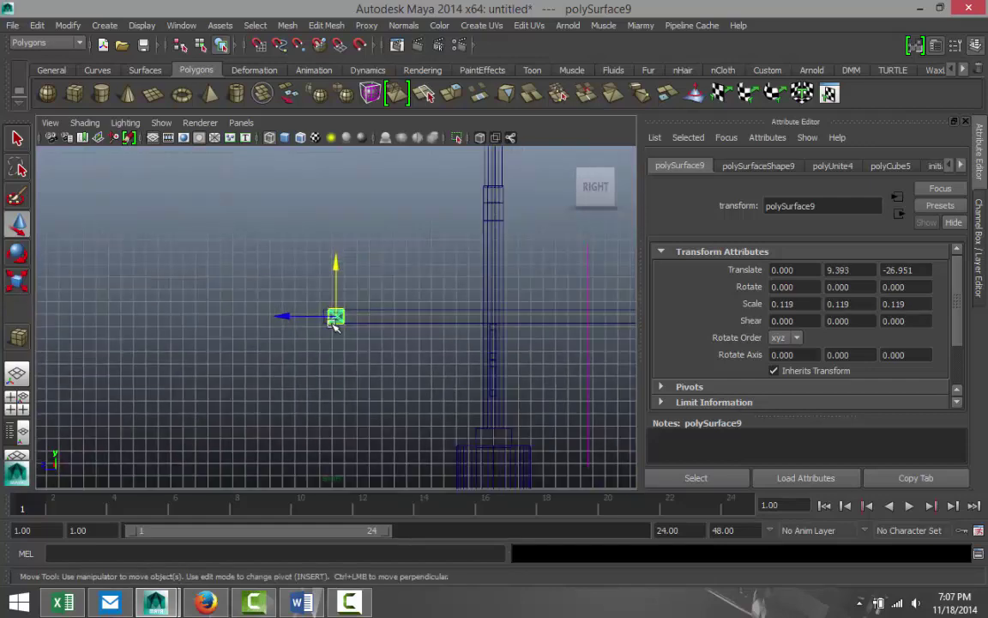
{"action": "scroll", "coordinate": [335, 322], "scroll_direction": "down", "scroll_amount": 4}
{"action": "scroll", "coordinate": [337, 324], "scroll_direction": "up", "scroll_amount": 5}
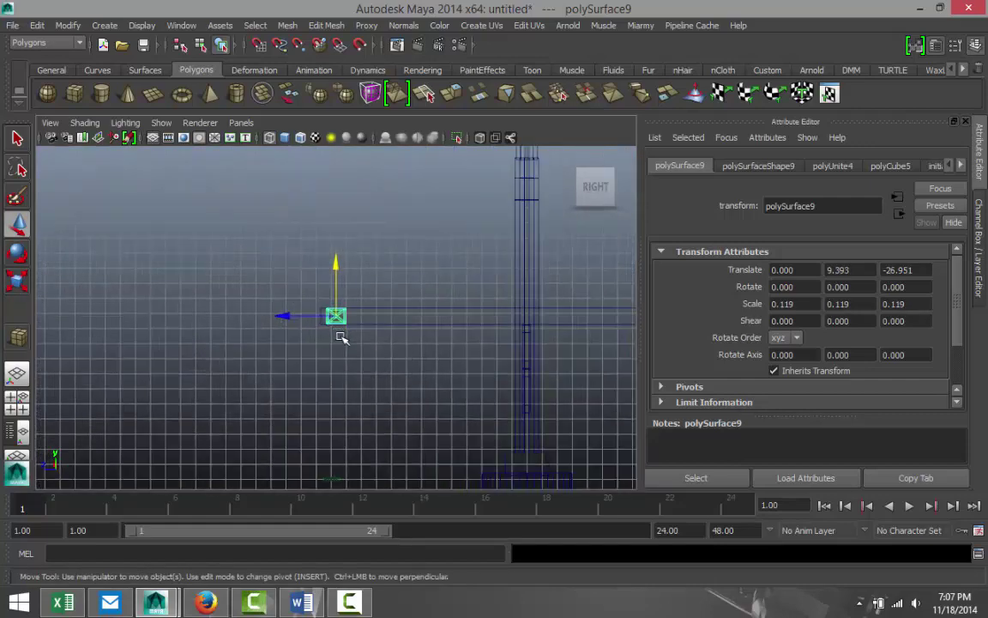
{"action": "scroll", "coordinate": [342, 337], "scroll_direction": "up", "scroll_amount": 2}
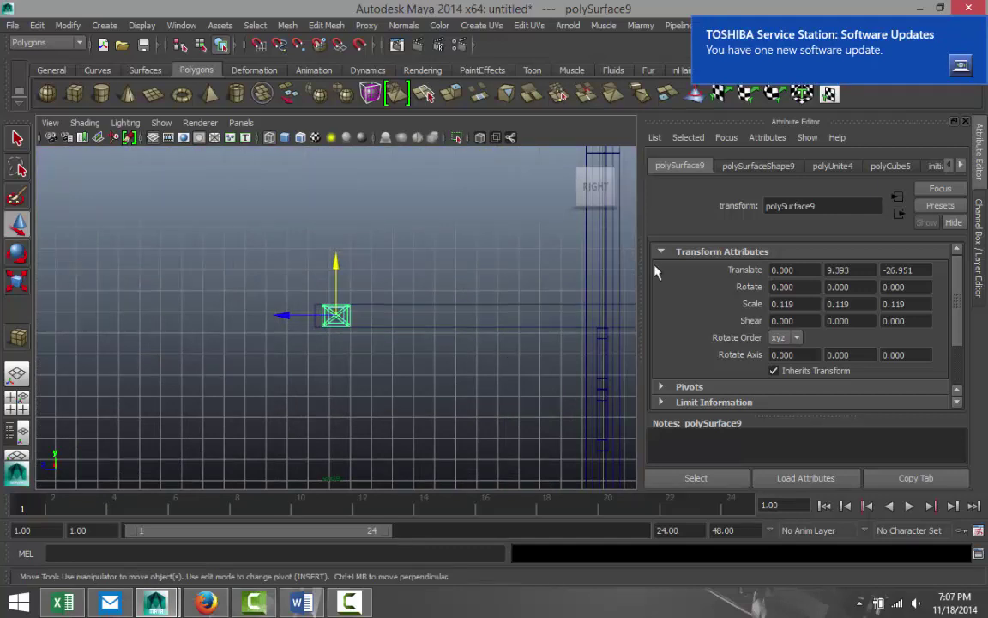
{"action": "left_click", "coordinate": [976, 30]}
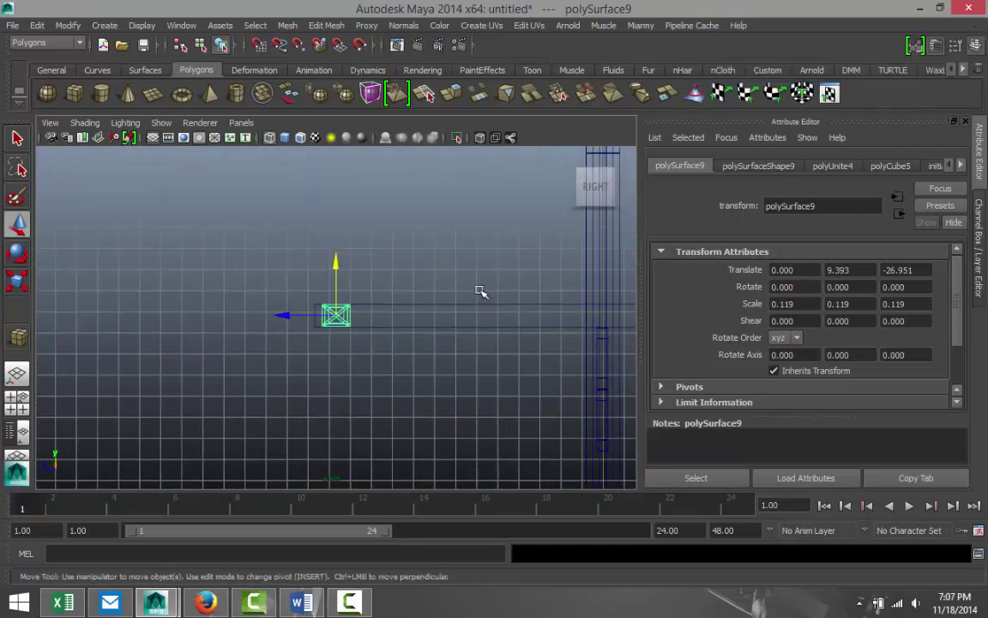
{"action": "key", "text": "ctrl+d"}
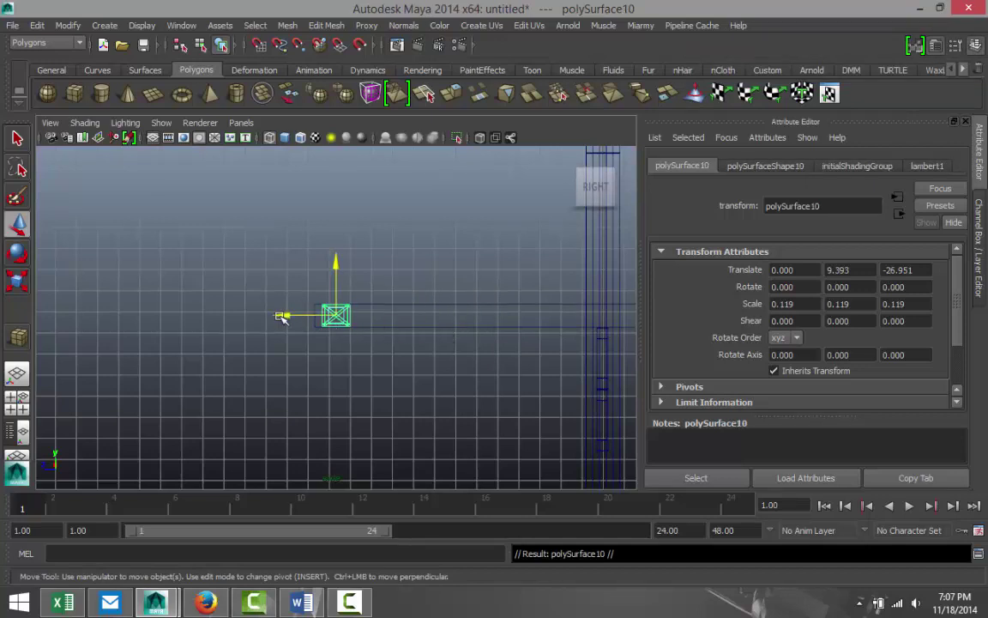
{"action": "left_click_drag", "start_coordinate": [282, 316], "coordinate": [309, 317]}
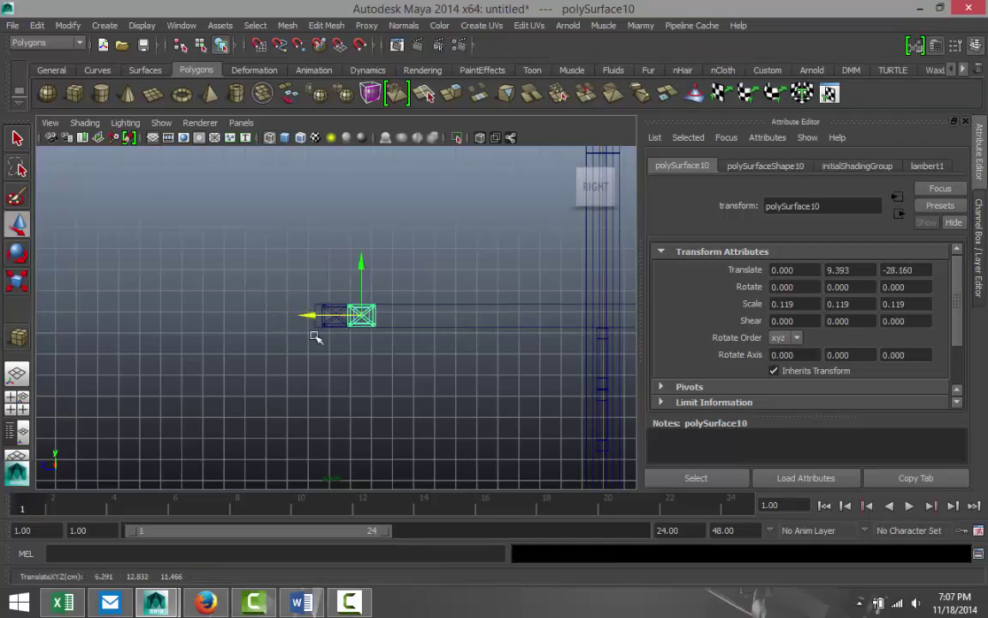
{"action": "key", "text": "f"}
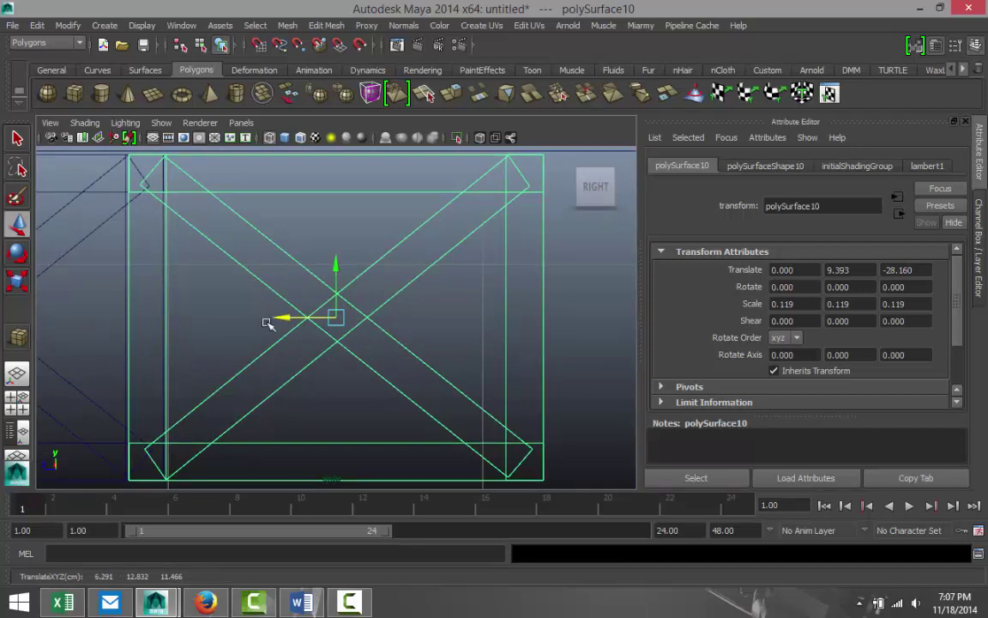
{"action": "left_click_drag", "start_coordinate": [282, 317], "coordinate": [314, 324]}
- Repeat Duplicate with Transform to continue the row of truss panels along the road deck, past the tower to about Z -88.18
{"action": "scroll", "coordinate": [314, 324], "scroll_direction": "down", "scroll_amount": 5}
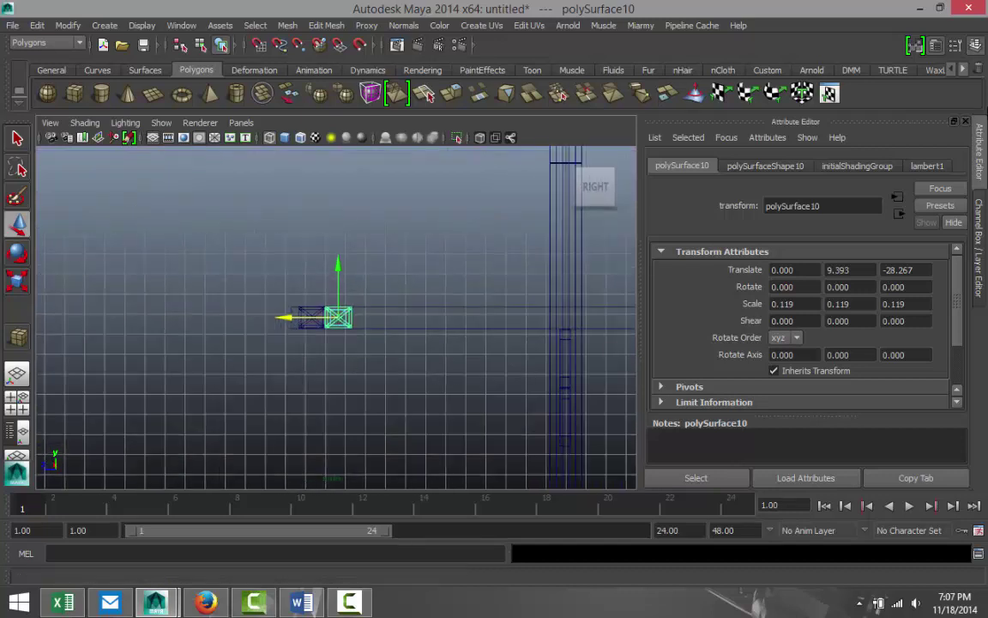
{"action": "key", "text": "shift+d"}
{"action": "key", "text": "shift+d"}
{"action": "key", "text": "shift+d"}
{"action": "key", "text": "shift+d"}
{"action": "key", "text": "shift+d"}
{"action": "key", "text": "shift+d"}
{"action": "key", "text": "shift+d"}
{"action": "key", "text": "shift+d"}
{"action": "key", "text": "shift+d"}
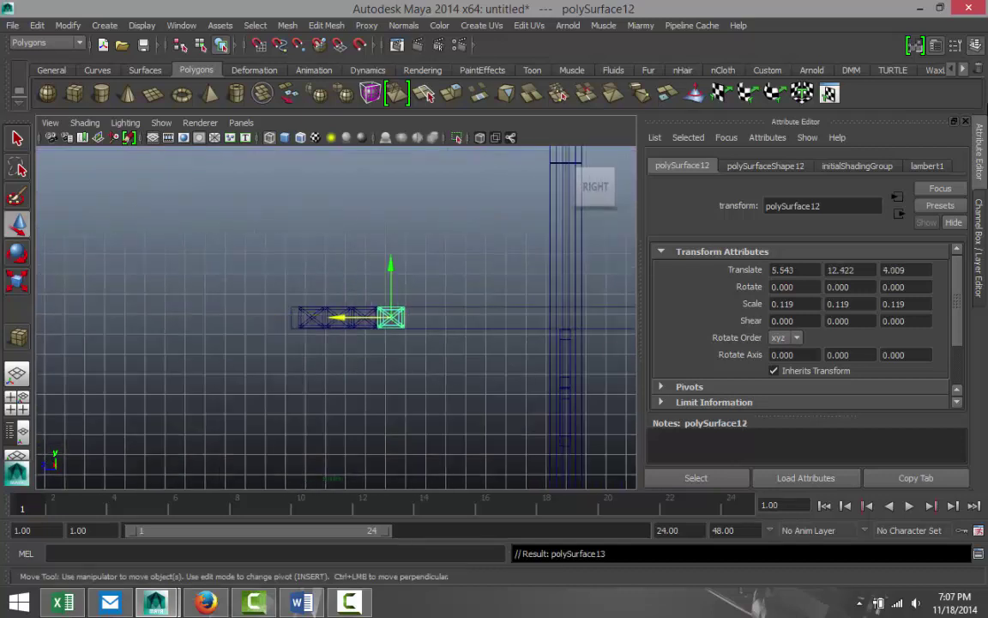
{"action": "key", "text": "shift+d"}
{"action": "key", "text": "shift+d"}
{"action": "key", "text": "shift+d"}
{"action": "key", "text": "shift+d"}
{"action": "key", "text": "shift+d"}
{"action": "key", "text": "shift+d"}
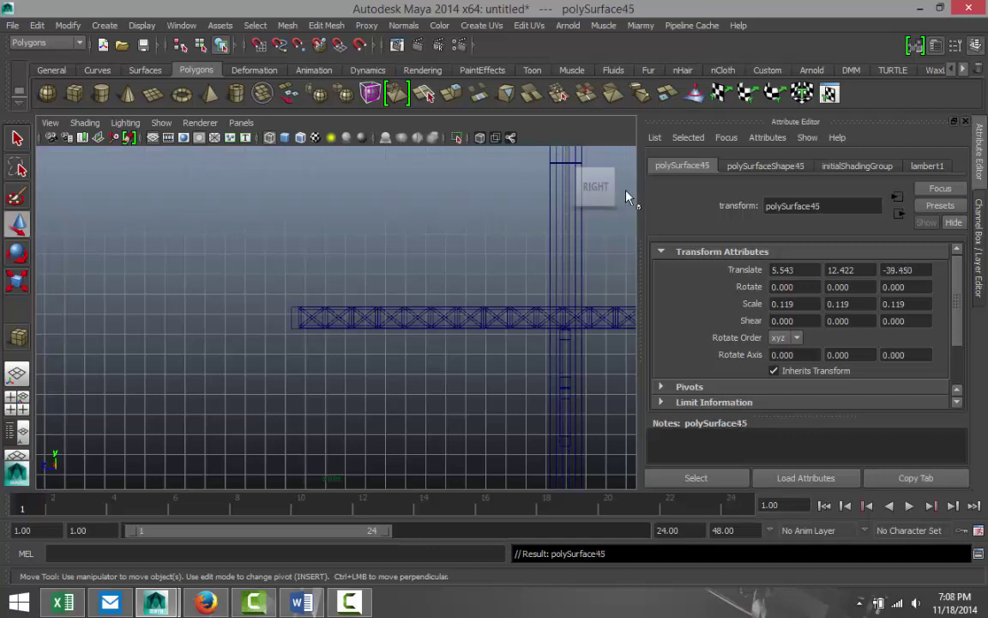
{"action": "scroll", "coordinate": [282, 336], "scroll_direction": "down", "scroll_amount": 6}
{"action": "scroll", "coordinate": [316, 313], "scroll_direction": "down", "scroll_amount": 3}
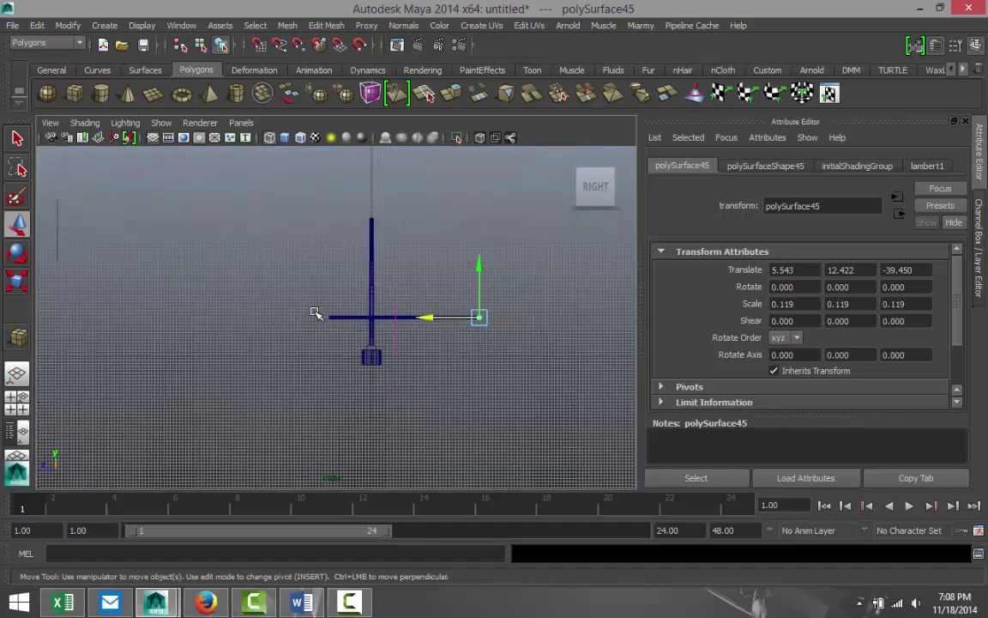
{"action": "key", "text": "shift+d"}
{"action": "key", "text": "shift+d"}
{"action": "key", "text": "shift+d"}
{"action": "key", "text": "shift+d"}
{"action": "key", "text": "shift+d"}
{"action": "key", "text": "shift+d"}
{"action": "key", "text": "shift+d"}
{"action": "key", "text": "shift+d"}
{"action": "key", "text": "shift+d"}
{"action": "key", "text": "shift+d"}
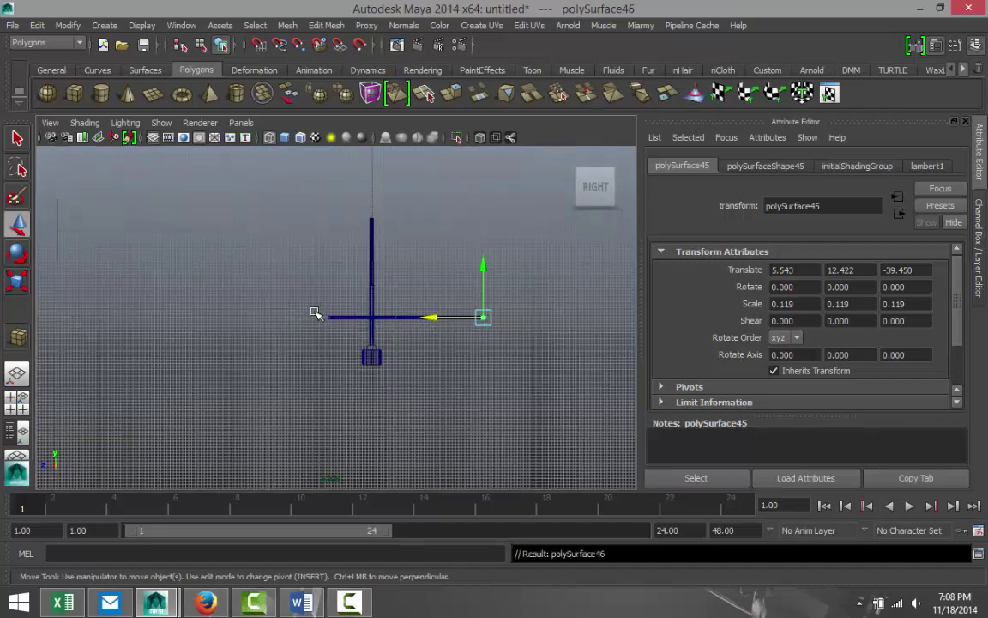
{"action": "key", "text": "shift+d"}
{"action": "key", "text": "shift+d"}
{"action": "key", "text": "shift+d"}
{"action": "key", "text": "shift+d"}
{"action": "key", "text": "shift+d"}
{"action": "key", "text": "shift+d"}
{"action": "key", "text": "shift+d"}
{"action": "key", "text": "shift+d"}
{"action": "key", "text": "shift+d"}
{"action": "key", "text": "shift+d"}
{"action": "key", "text": "shift+d"}
{"action": "key", "text": "shift+d"}
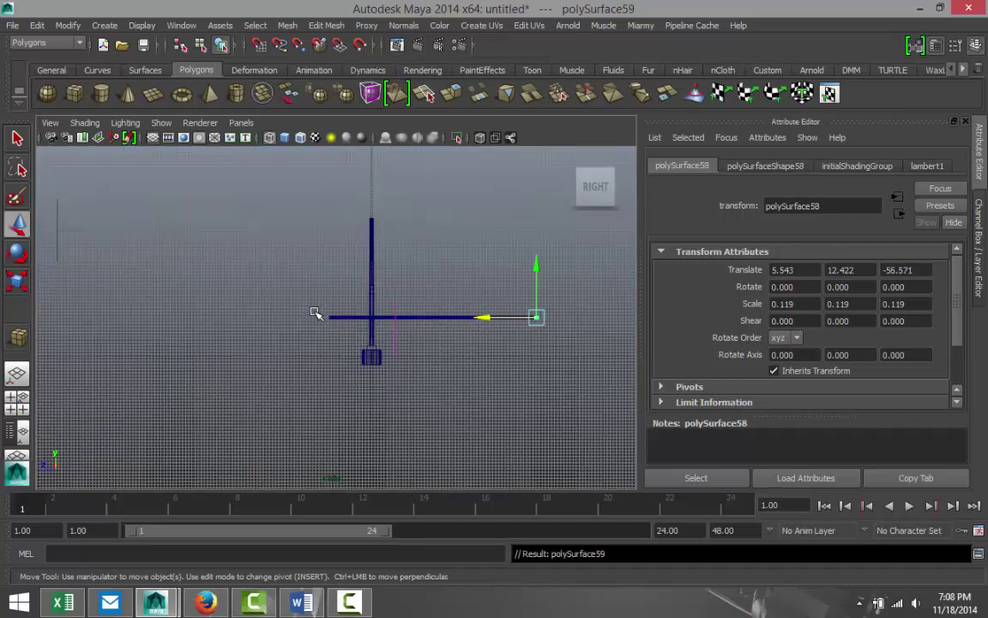
{"action": "key", "text": "shift+d"}
{"action": "key", "text": "shift+d"}
{"action": "key", "text": "shift+d"}
{"action": "key", "text": "shift+d"}
{"action": "key", "text": "shift+d"}
{"action": "key", "text": "shift+d"}
{"action": "key", "text": "shift+d"}
{"action": "key", "text": "shift+d"}
{"action": "key", "text": "shift+d"}
{"action": "key", "text": "shift+d"}
{"action": "key", "text": "shift+d"}
{"action": "key", "text": "shift+d"}
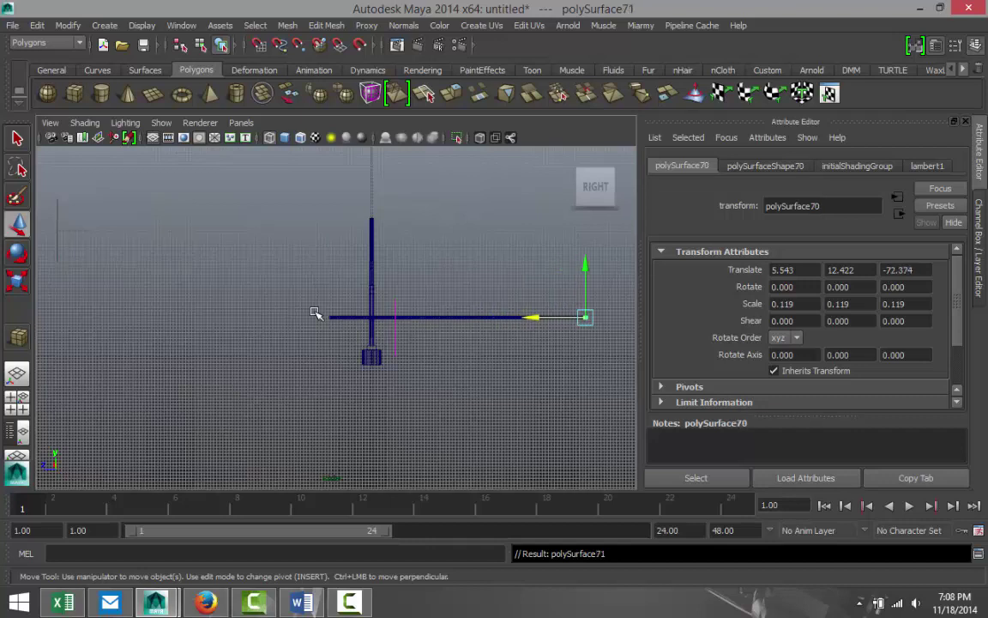
{"action": "key", "text": "shift+d"}
{"action": "key", "text": "shift+d"}
{"action": "key", "text": "shift+d"}
{"action": "key", "text": "shift+d"}
{"action": "key", "text": "shift+d"}
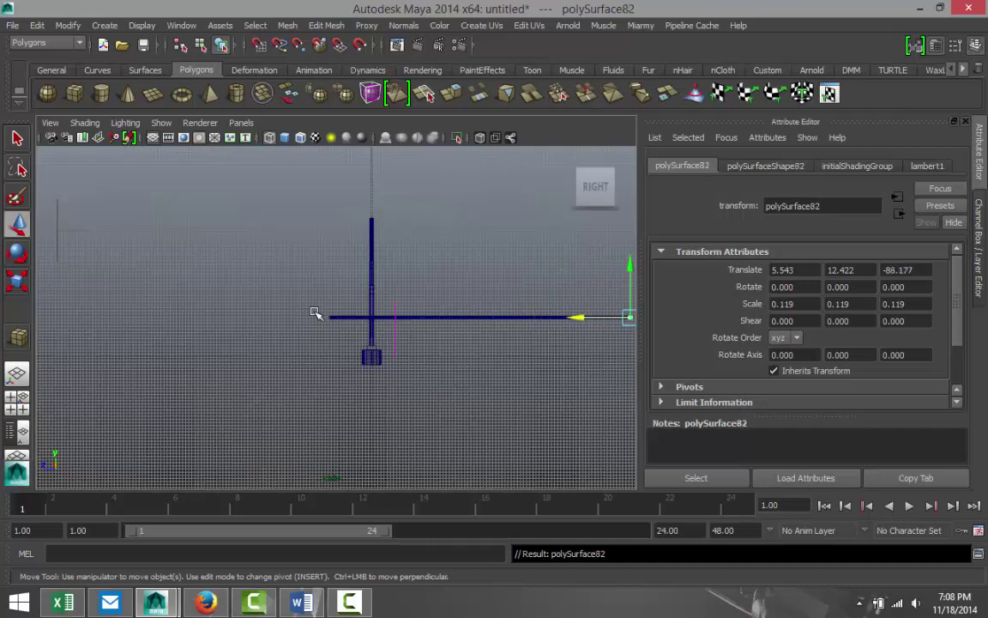
- Select the row of truss panels without the tower and move it along the deck to about translate Z -8.55
{"action": "scroll", "coordinate": [336, 328], "scroll_direction": "down", "scroll_amount": 5}
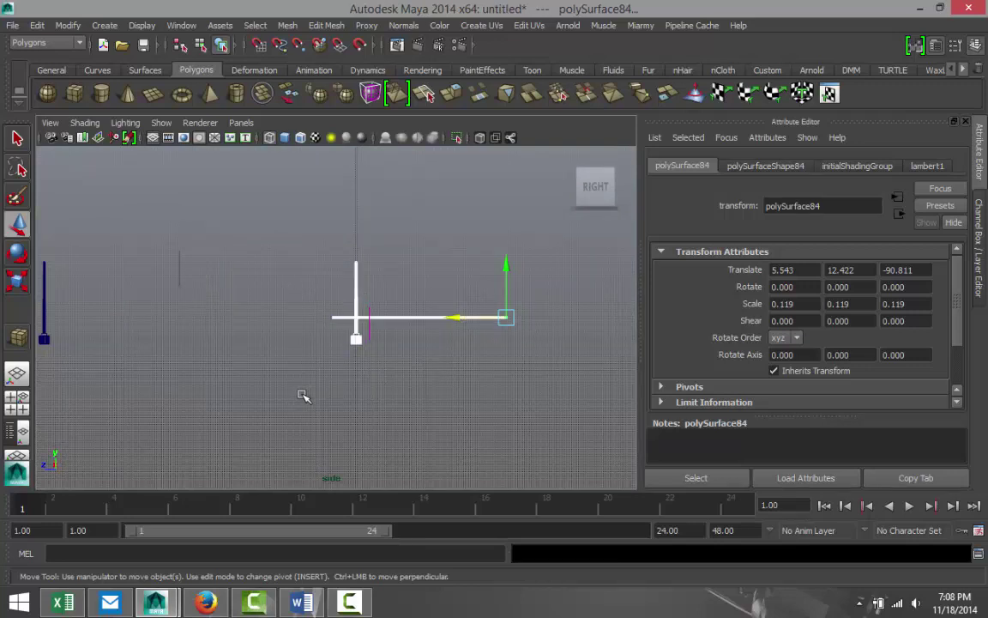
{"action": "left_click", "coordinate": [359, 391]}
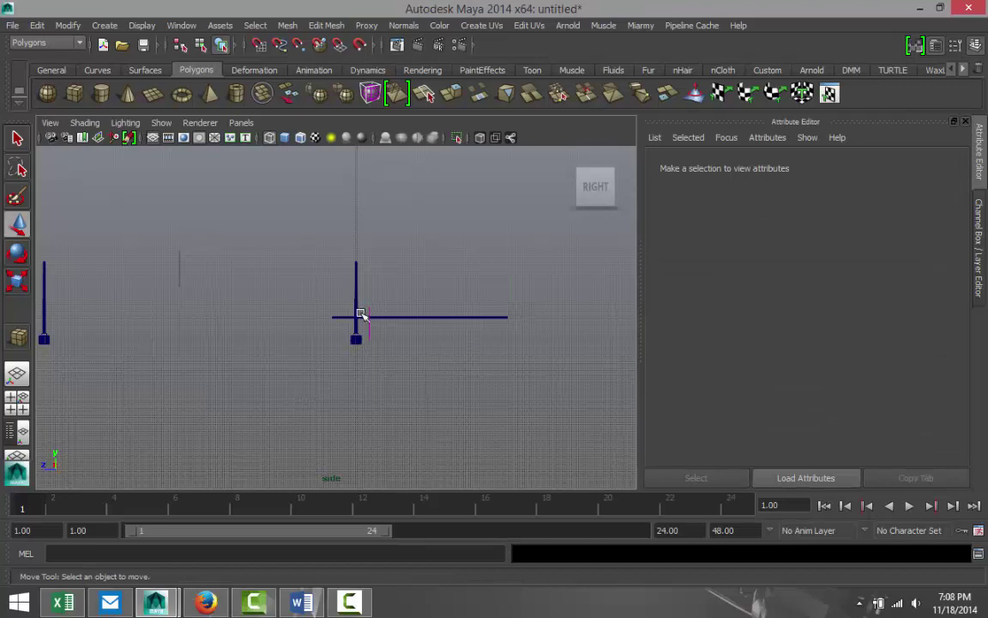
{"action": "left_click", "coordinate": [495, 318]}
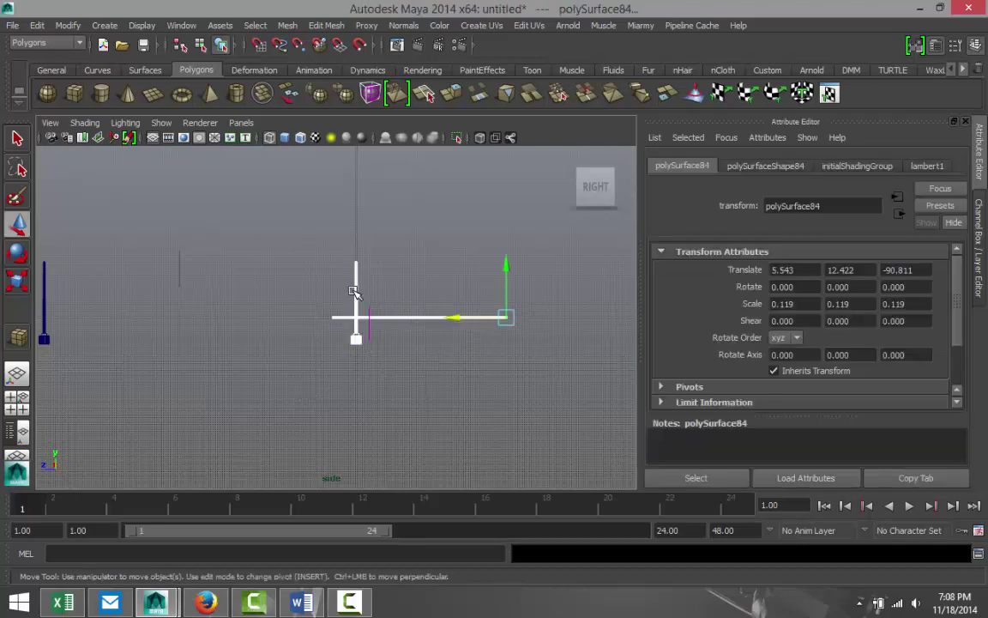
{"action": "middle_click_drag", "start_coordinate": [410, 280], "coordinate": [287, 300]}
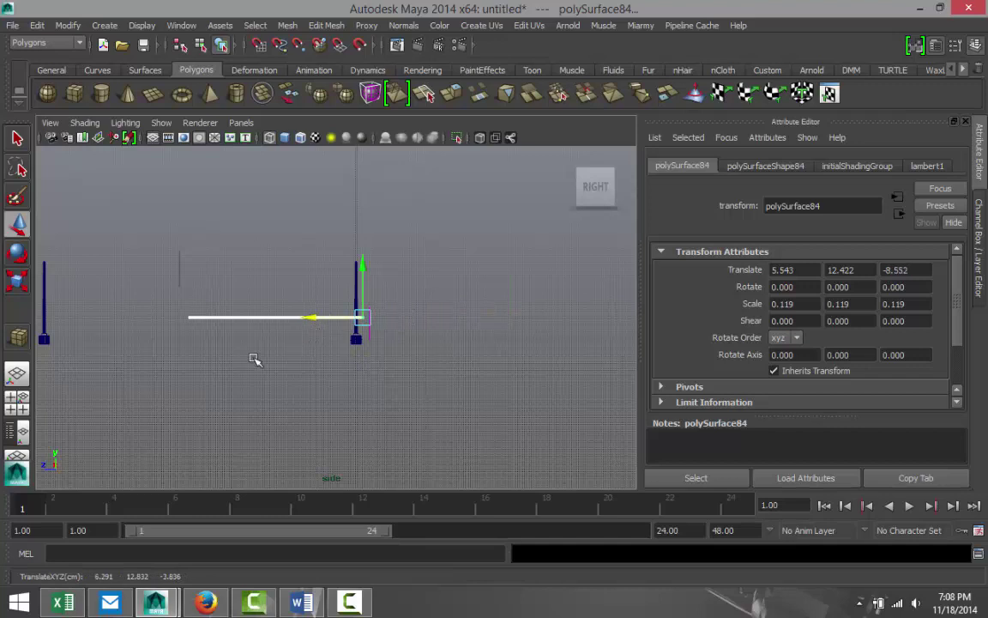
{"action": "scroll", "coordinate": [254, 358], "scroll_direction": "down", "scroll_amount": 2}
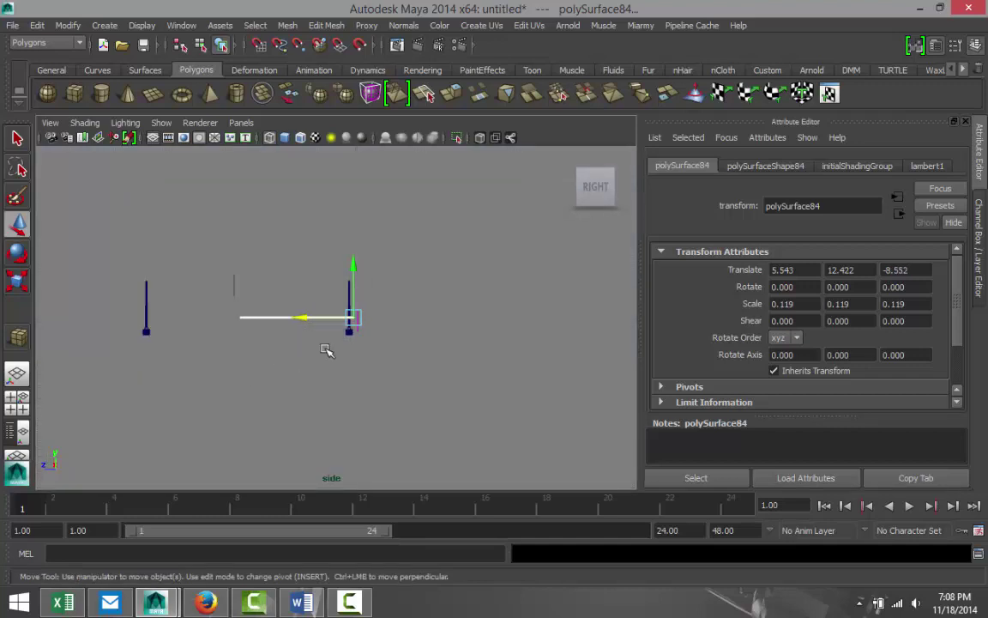
- Duplicate the truss row and combine the selected panels, leaving out the tower, into one mesh
{"action": "key", "text": "ctrl+d"}
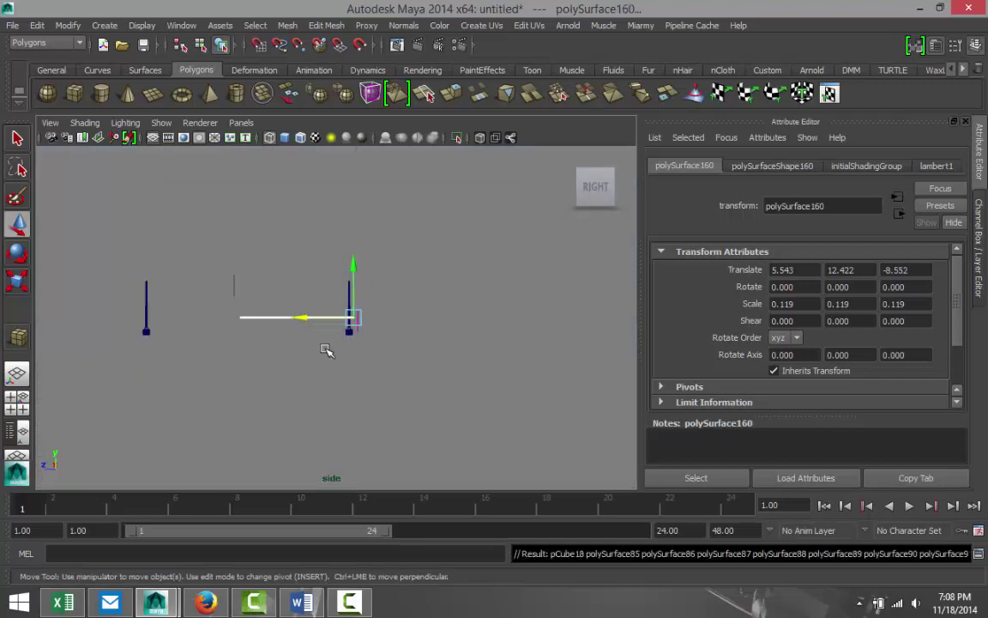
{"action": "scroll", "coordinate": [397, 352], "scroll_direction": "up", "scroll_amount": 4}
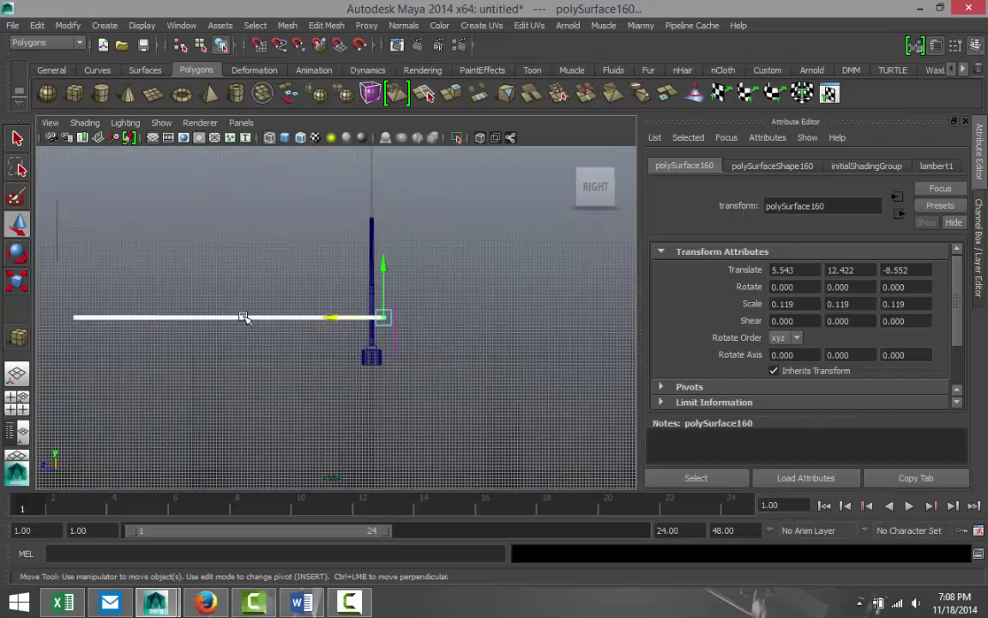
{"action": "right_click_drag", "start_coordinate": [249, 310], "coordinate": [309, 227]}
{"action": "left_click", "coordinate": [286, 319]}
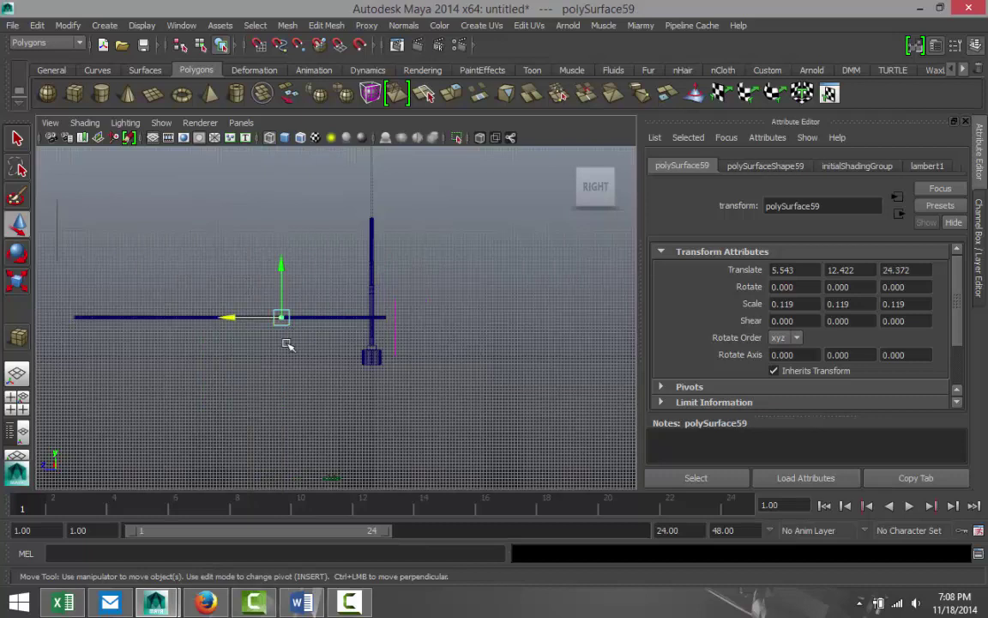
{"action": "key", "text": "ctrl+z"}
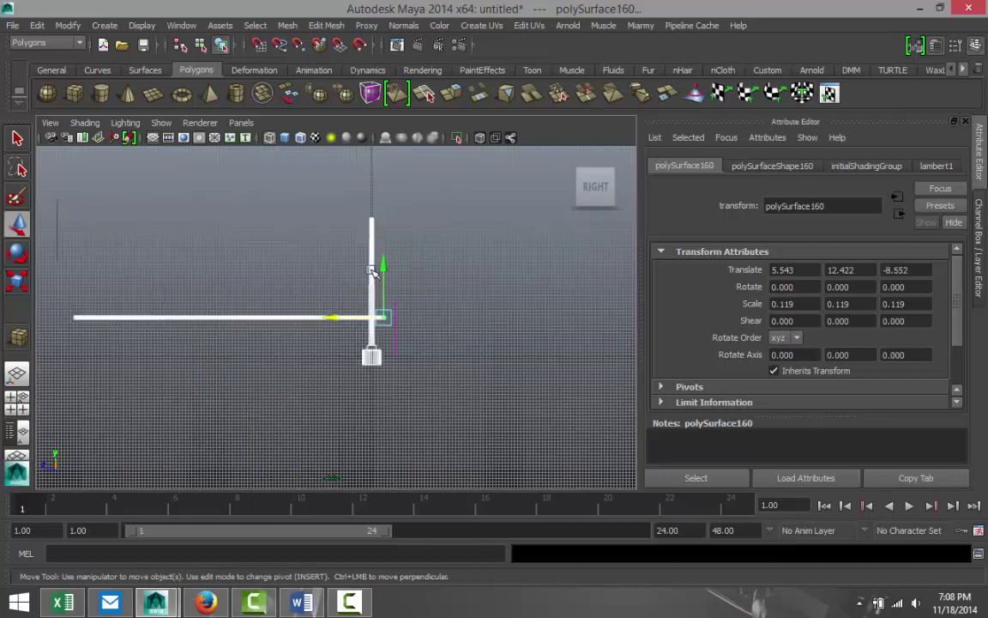
{"action": "left_click", "coordinate": [372, 274], "text": "ctrl"}
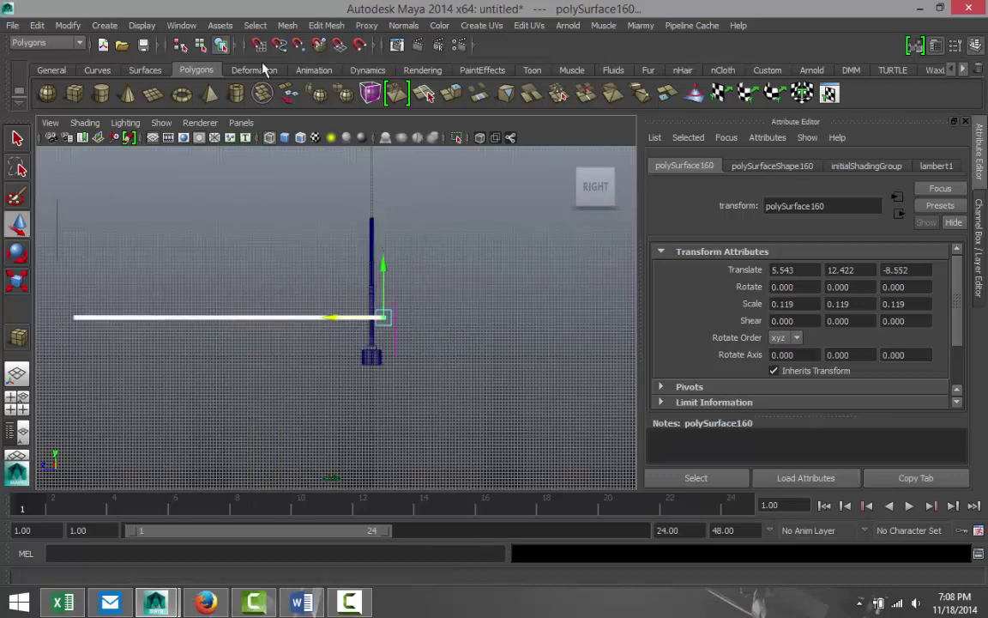
{"action": "left_click", "coordinate": [288, 26]}
{"action": "left_click", "coordinate": [310, 49]}
- Duplicate the combined truss row and move the copy toward the second tower, to about translate Z 101.39
{"action": "key", "text": "ctrl+d"}
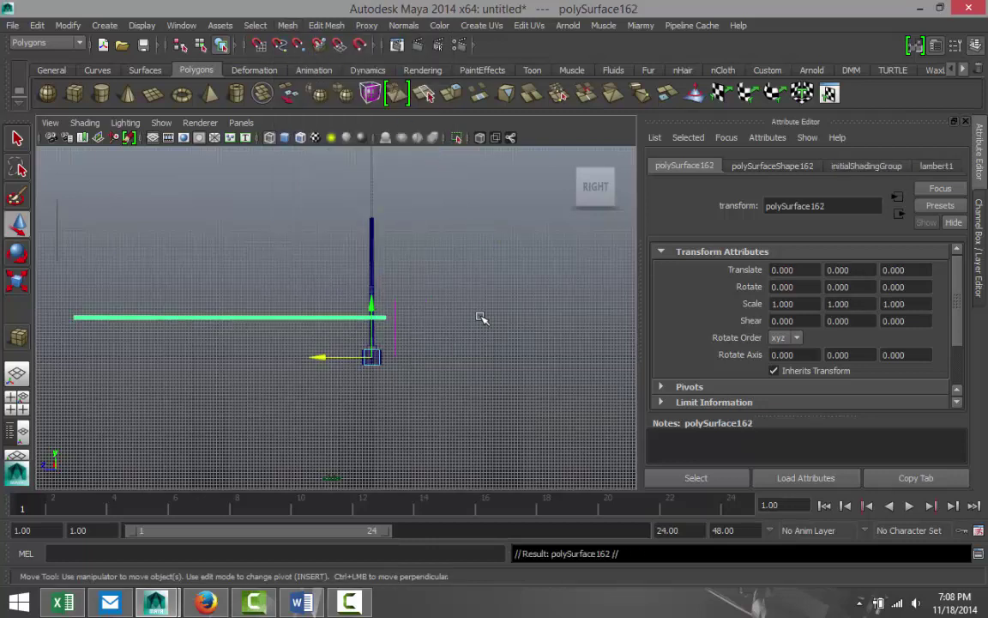
{"action": "scroll", "coordinate": [347, 377], "scroll_direction": "down", "scroll_amount": 4}
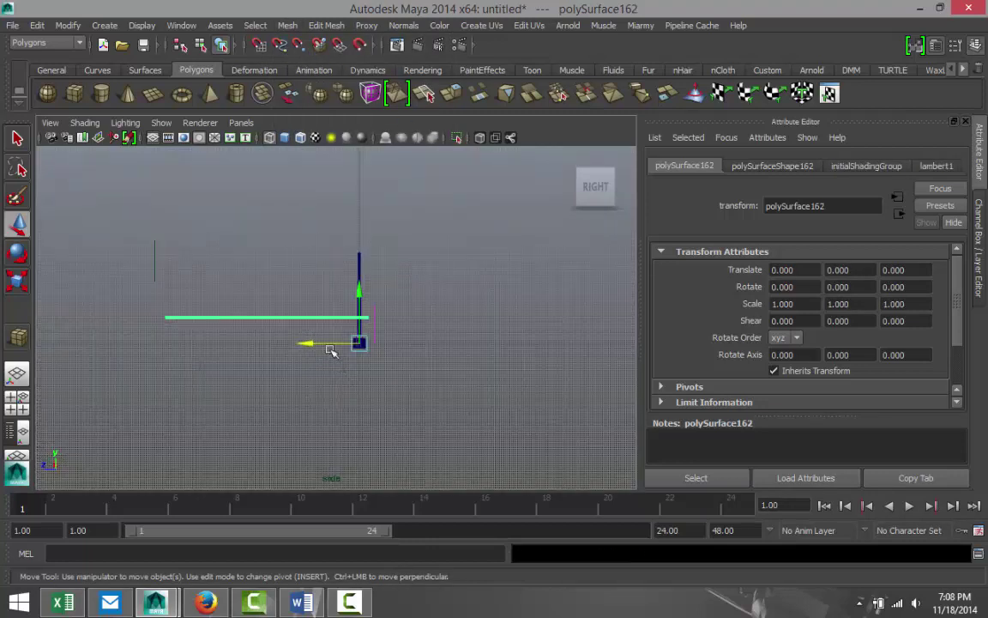
{"action": "left_click_drag", "start_coordinate": [316, 341], "coordinate": [105, 360]}
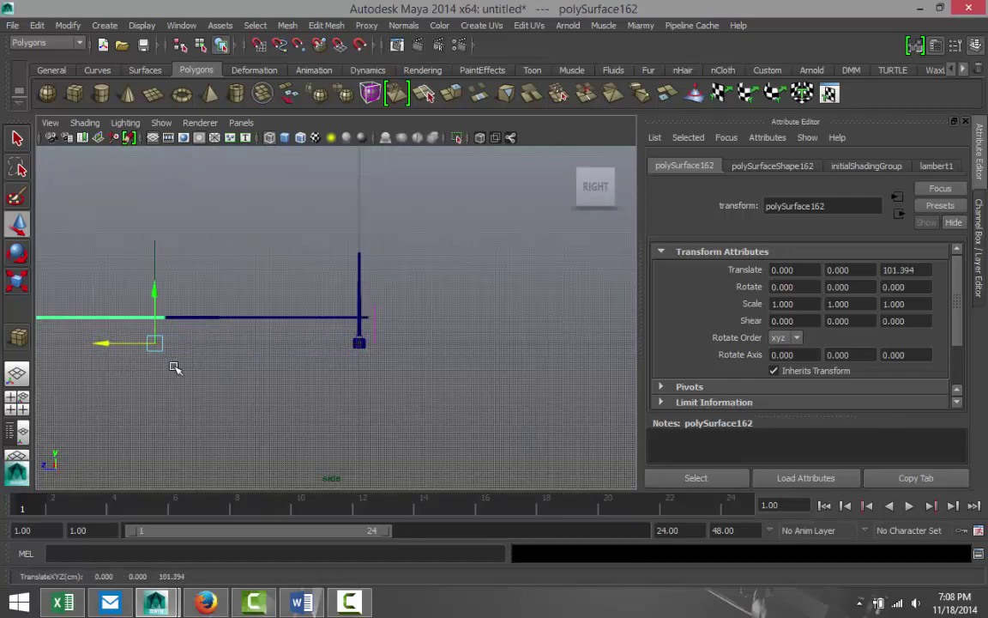
- Move the copied truss row's pivot up to the end of the row that faces the original
{"action": "key", "text": "f"}
{"action": "scroll", "coordinate": [398, 355], "scroll_direction": "down", "scroll_amount": 4}
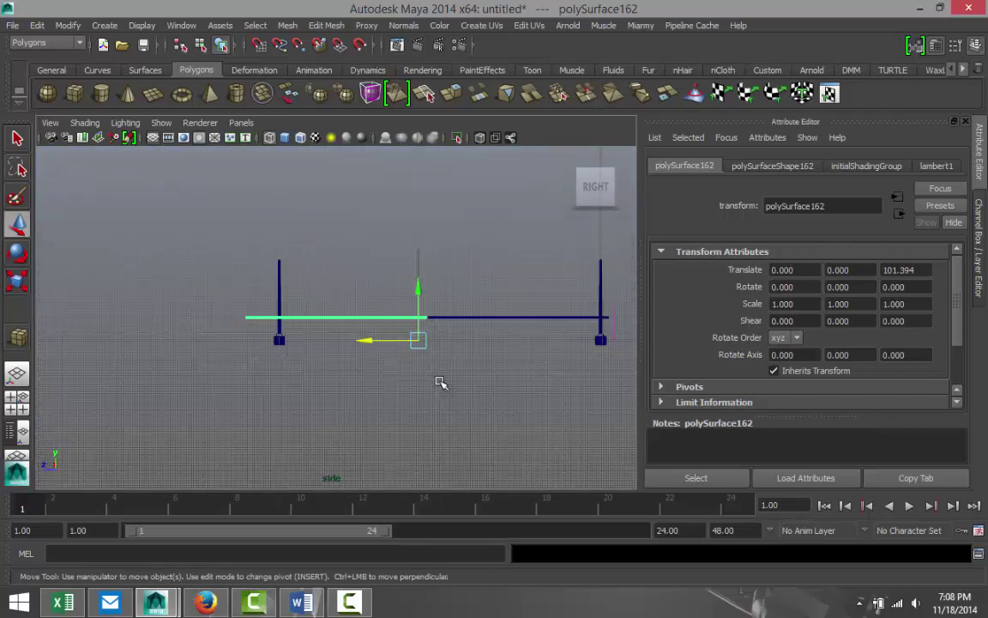
{"action": "middle_click_drag", "start_coordinate": [434, 382], "coordinate": [397, 379], "text": "alt"}
{"action": "scroll", "coordinate": [397, 379], "scroll_direction": "up", "scroll_amount": 4}
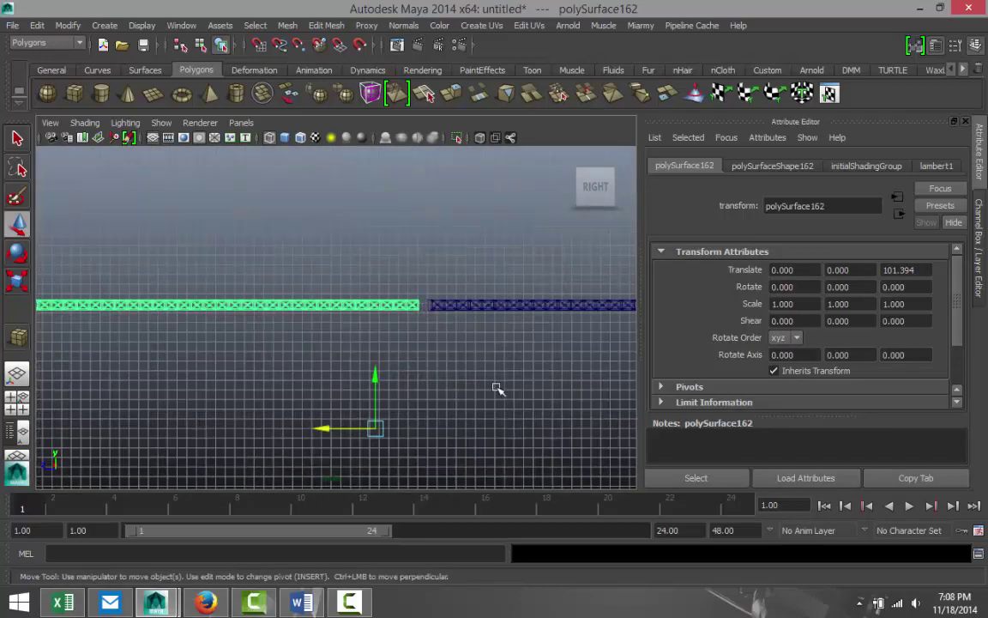
{"action": "scroll", "coordinate": [406, 371], "scroll_direction": "up", "scroll_amount": 5}
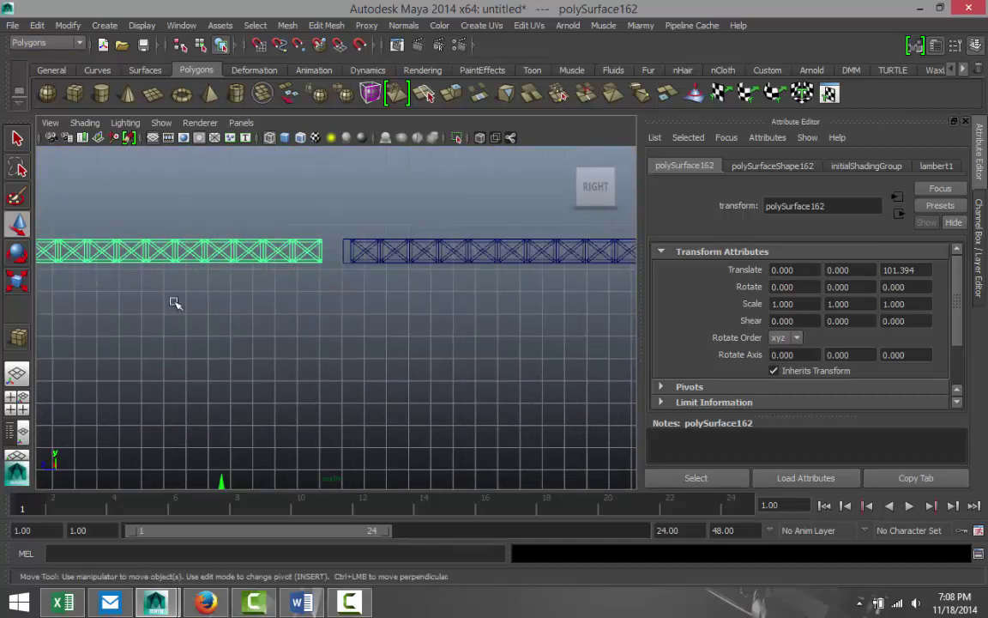
{"action": "key", "text": "Insert"}
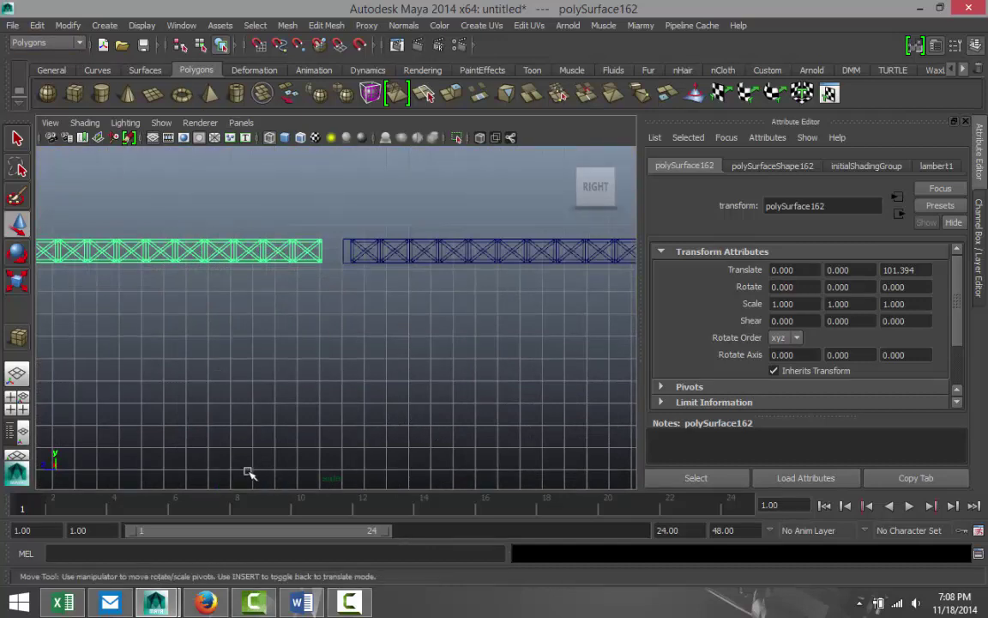
{"action": "scroll", "coordinate": [246, 459], "scroll_direction": "down", "scroll_amount": 3}
{"action": "left_click_drag", "start_coordinate": [264, 448], "coordinate": [262, 249]}
{"action": "left_click_drag", "start_coordinate": [226, 281], "coordinate": [289, 286]}
- Slide the copied truss row back to about translate Z 100.11 so its end meets the original row
{"action": "scroll", "coordinate": [281, 300], "scroll_direction": "down", "scroll_amount": 5}
{"action": "middle_click_drag", "start_coordinate": [281, 301], "coordinate": [123, 354], "text": "alt"}
{"action": "scroll", "coordinate": [312, 369], "scroll_direction": "up", "scroll_amount": 8}
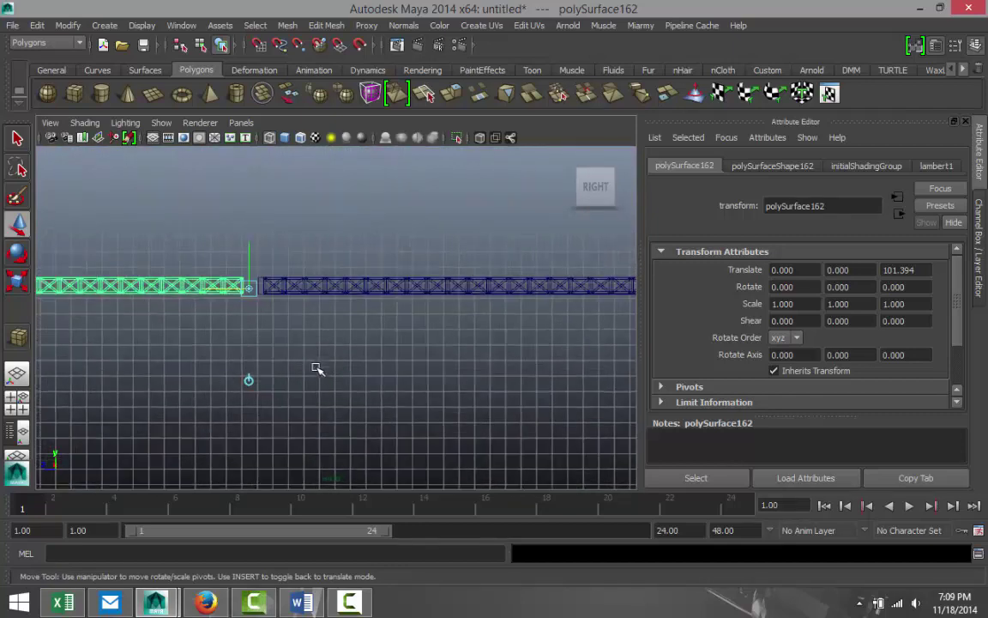
{"action": "scroll", "coordinate": [325, 379], "scroll_direction": "up", "scroll_amount": 5}
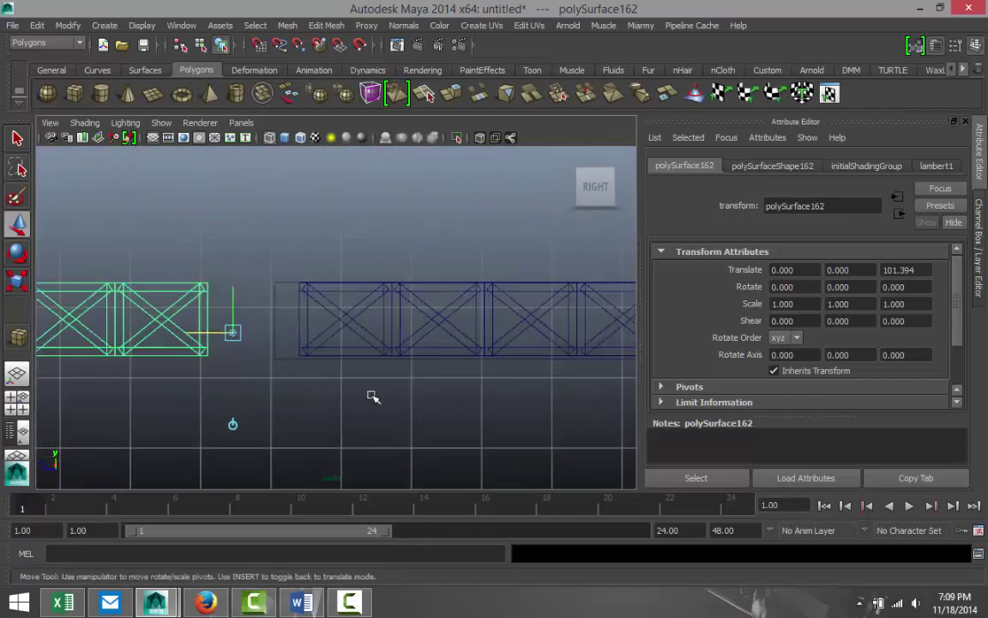
{"action": "middle_click_drag", "start_coordinate": [307, 395], "coordinate": [343, 398], "text": "alt"}
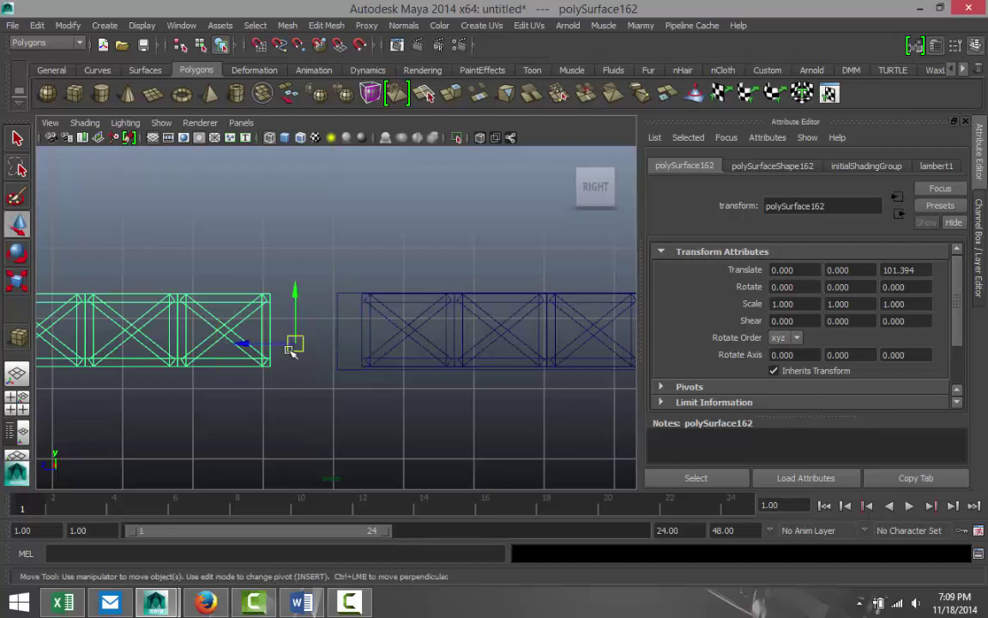
{"action": "left_click_drag", "start_coordinate": [249, 344], "coordinate": [344, 347]}
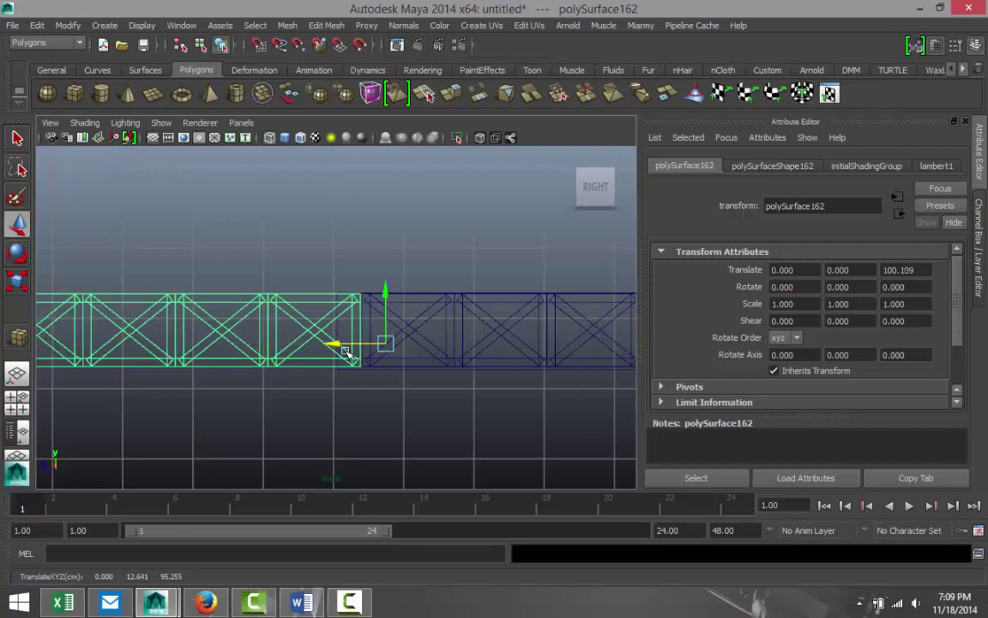
- In the perspective view, select the combined truss row at the first tower and separate it into individual pieces
{"action": "key", "text": "space"}
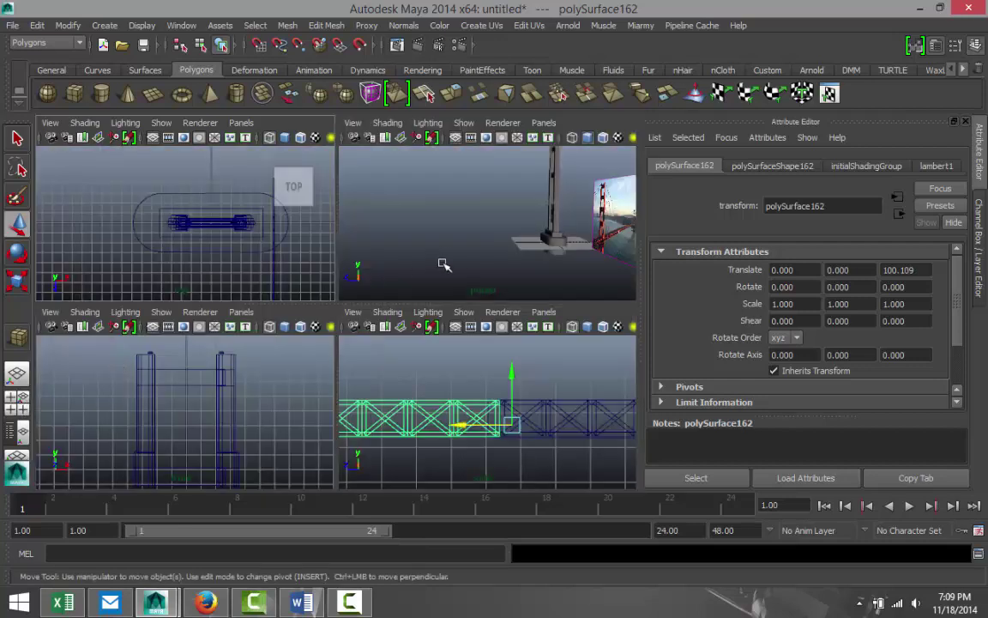
{"action": "key", "text": "space"}
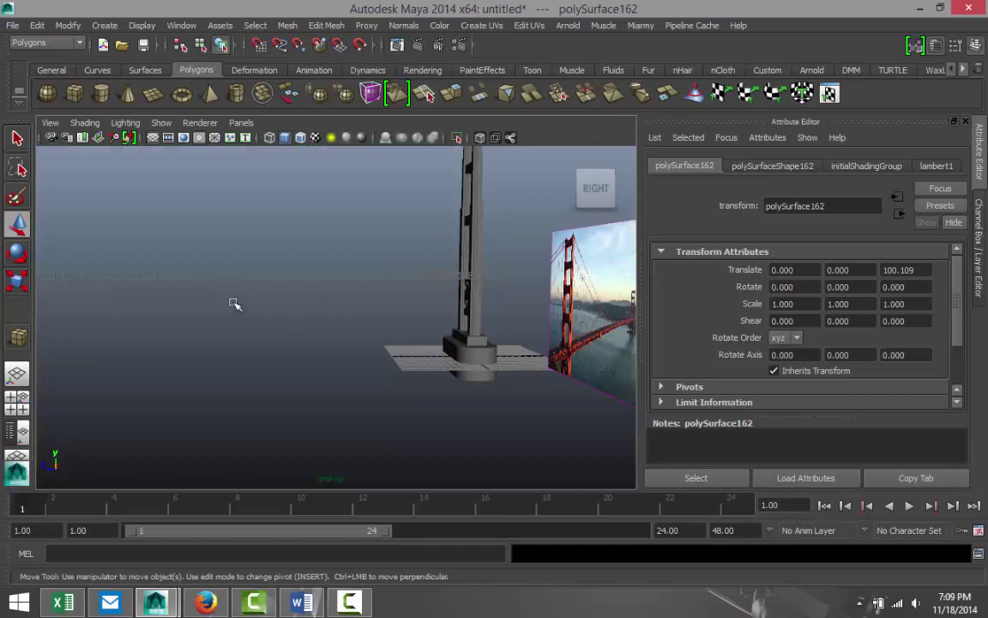
{"action": "left_click_drag", "start_coordinate": [213, 281], "coordinate": [326, 316], "text": "alt"}
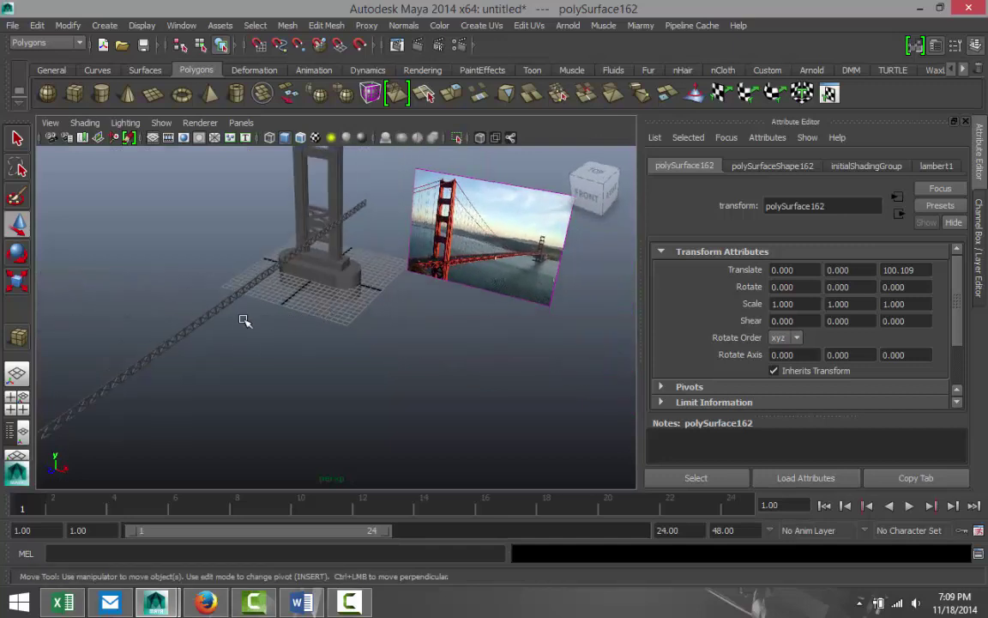
{"action": "left_click", "coordinate": [206, 315]}
{"action": "scroll", "coordinate": [287, 338], "scroll_direction": "down", "scroll_amount": 3}
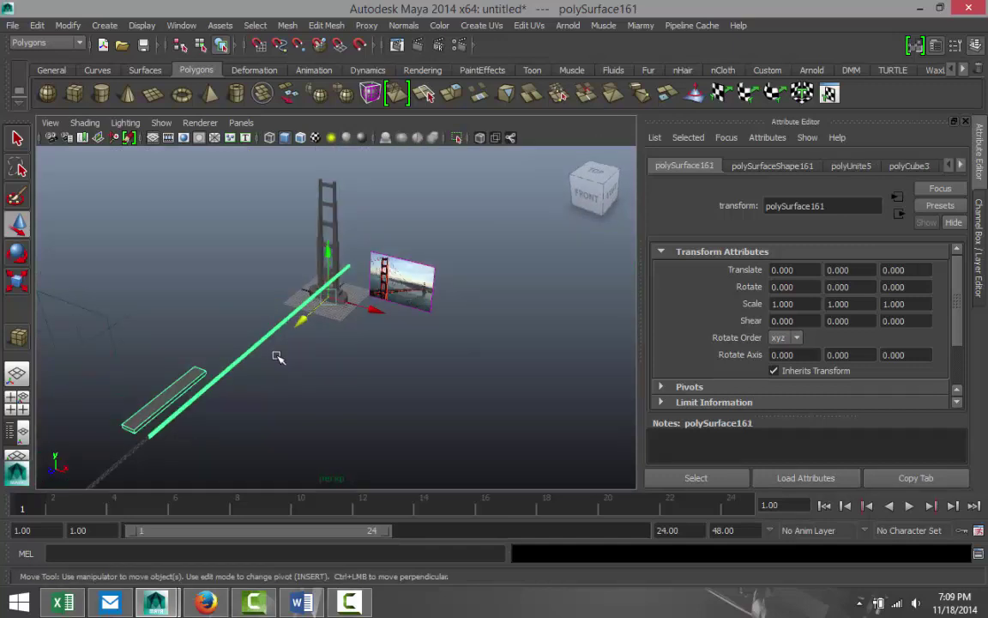
{"action": "middle_click_drag", "start_coordinate": [276, 356], "coordinate": [425, 304], "text": "alt"}
{"action": "scroll", "coordinate": [454, 319], "scroll_direction": "down", "scroll_amount": 3}
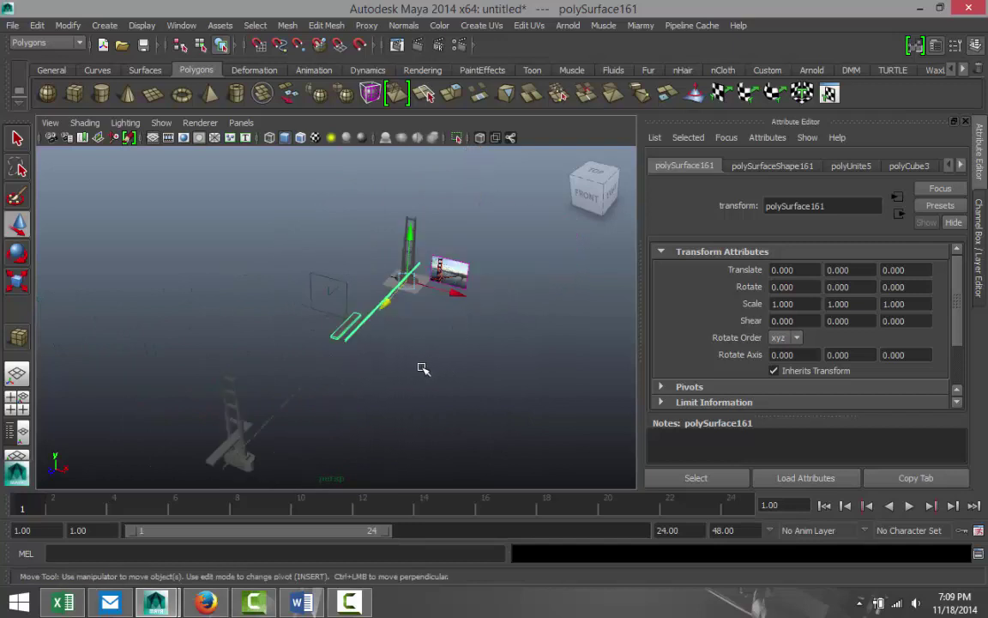
{"action": "left_click", "coordinate": [373, 365]}
{"action": "left_click", "coordinate": [339, 334]}
{"action": "left_click", "coordinate": [288, 25]}
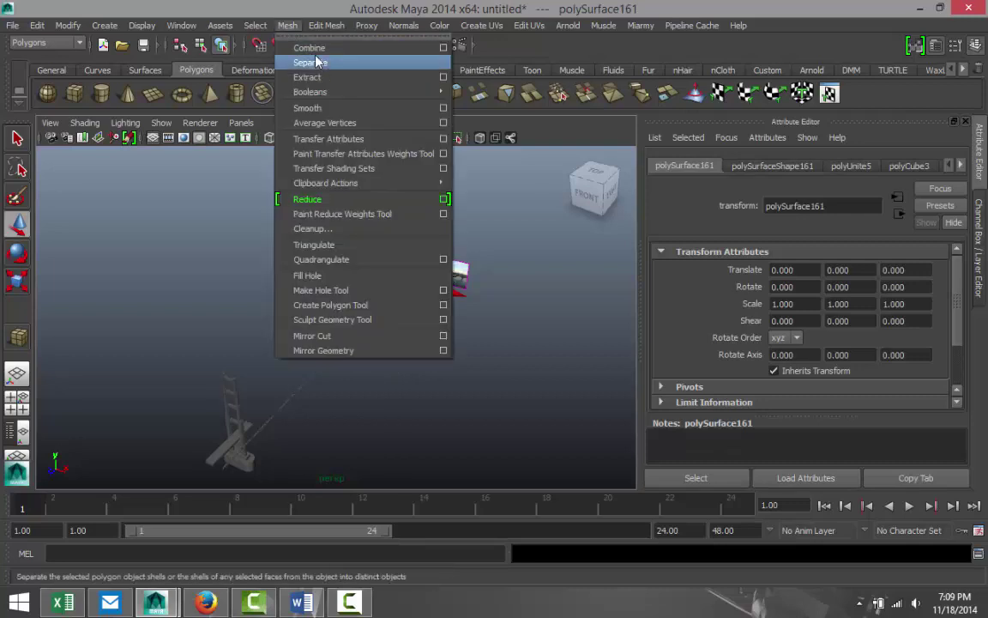
{"action": "left_click", "coordinate": [315, 68]}
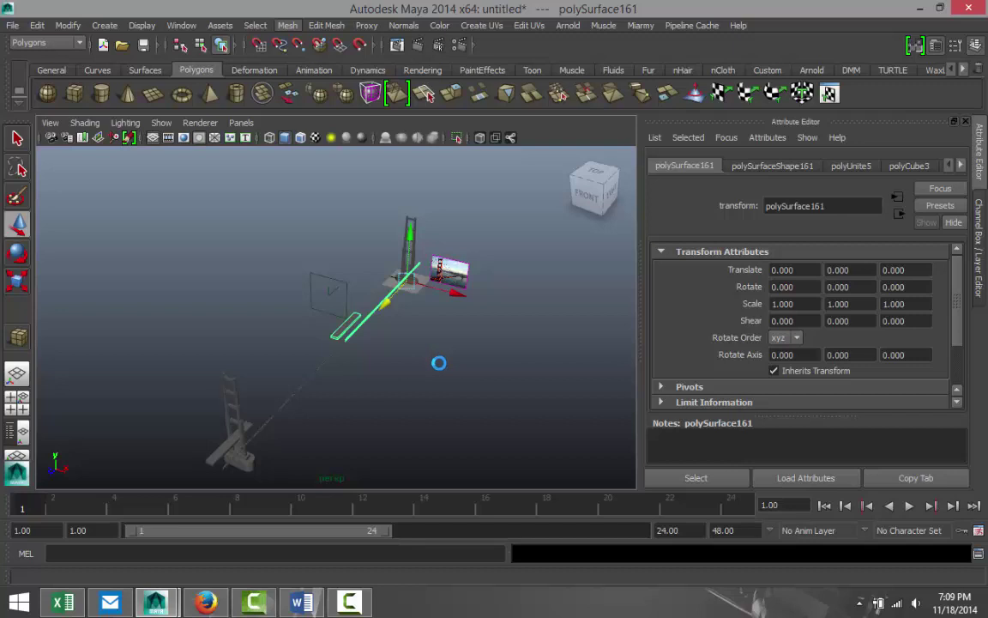
- Delete the separated deck slab beside the truss row, midway between the two towers
{"action": "left_click", "coordinate": [396, 374]}
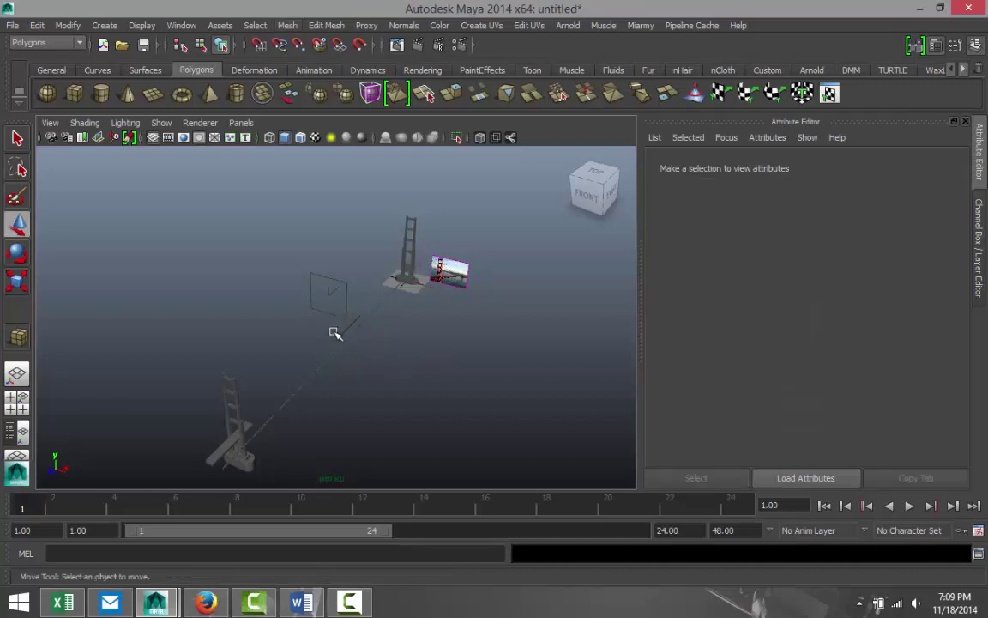
{"action": "left_click", "coordinate": [336, 333]}
{"action": "left_click", "coordinate": [429, 375]}
{"action": "left_click", "coordinate": [341, 329]}
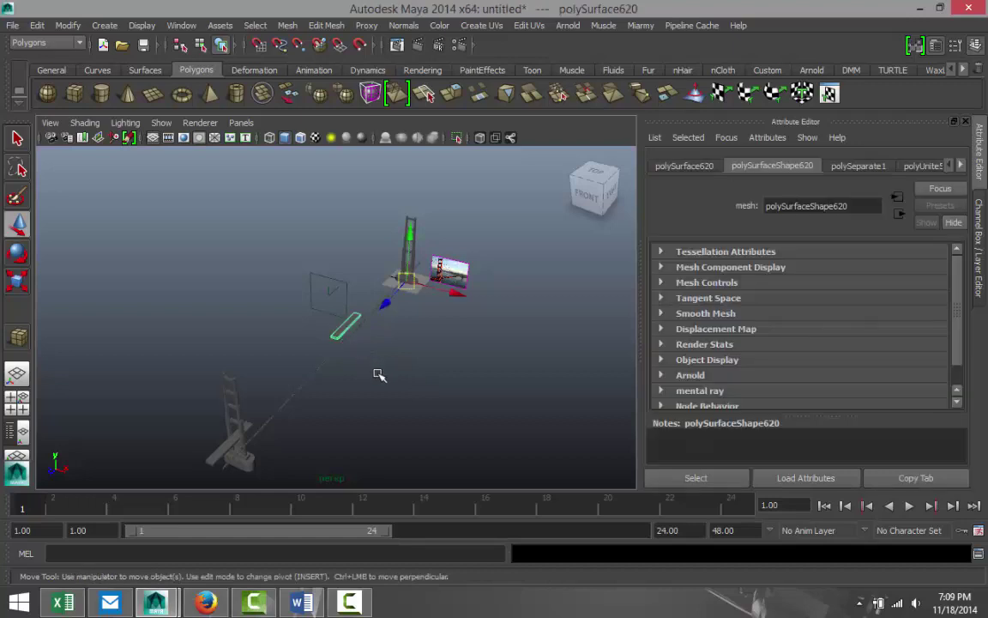
{"action": "left_click", "coordinate": [396, 379]}
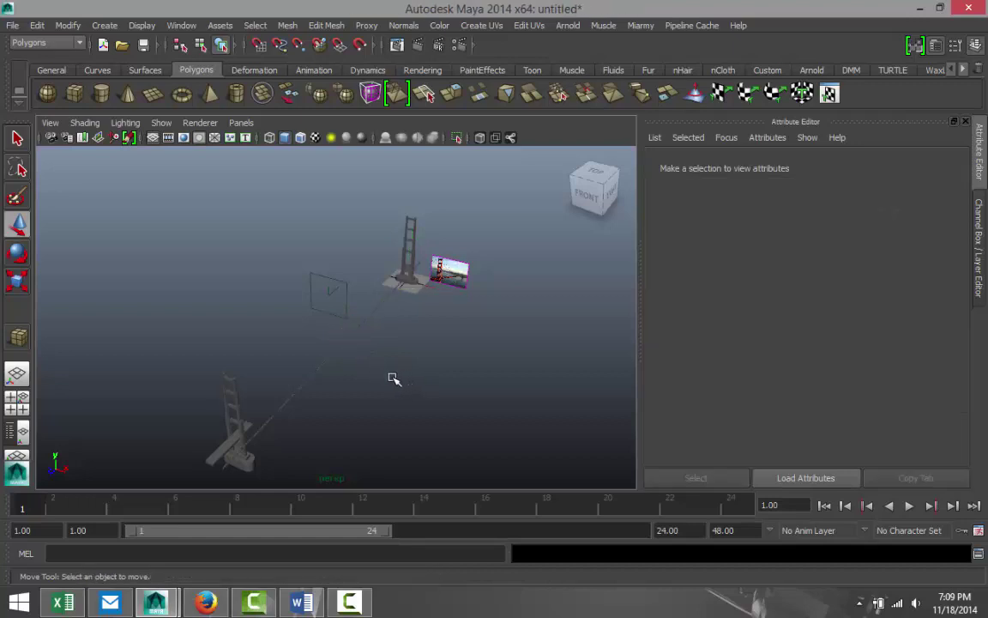
- Separate the copied truss row at the second tower into individual pieces
{"action": "left_click", "coordinate": [211, 461]}
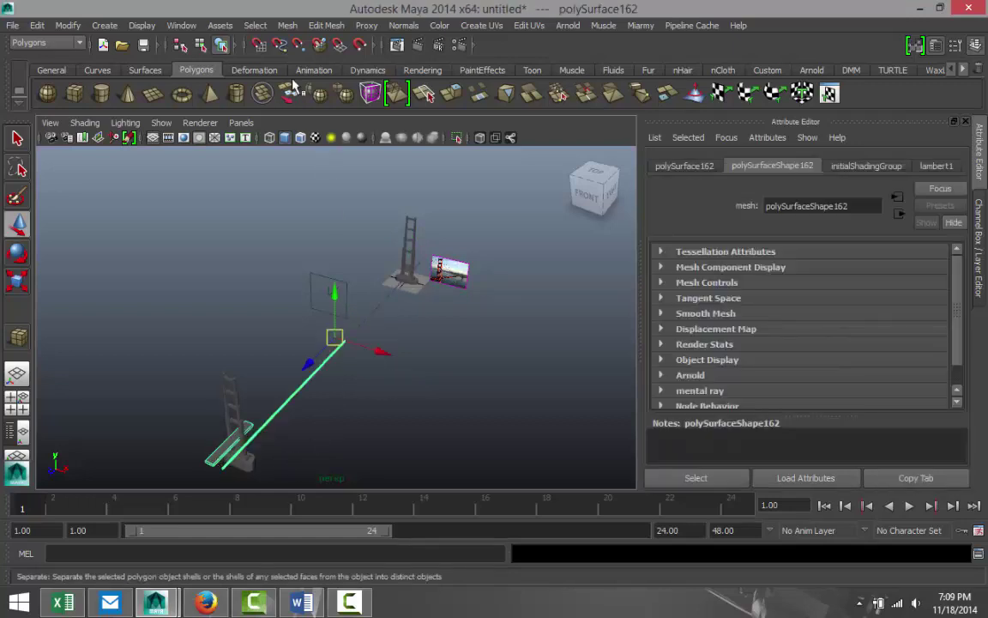
{"action": "left_click", "coordinate": [287, 25]}
{"action": "left_click", "coordinate": [313, 65]}
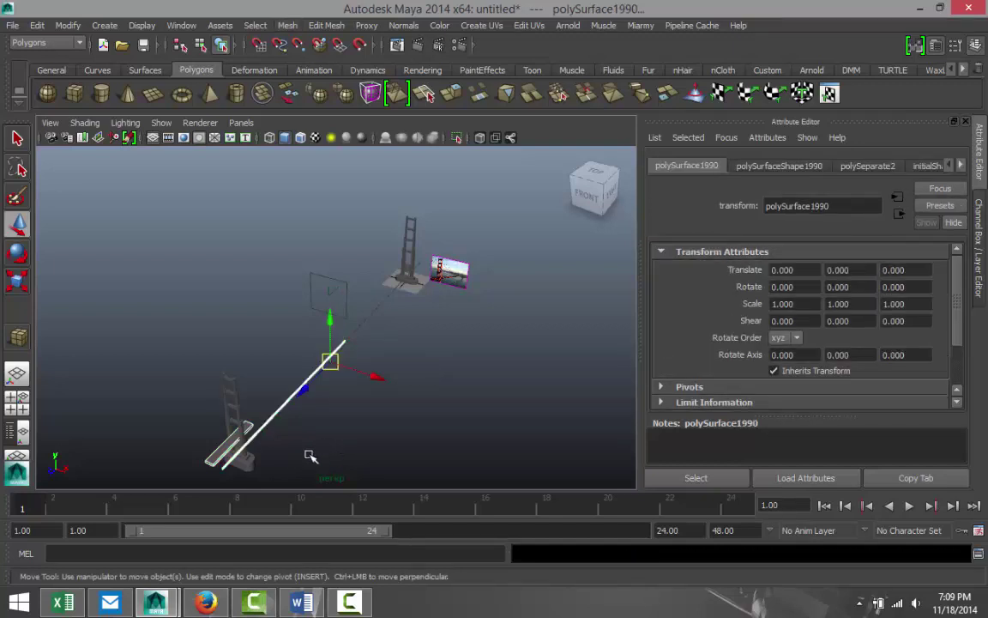
- Delete the separated deck slab copy at the second tower and select a single piece of the copied truss row
{"action": "left_click", "coordinate": [213, 453]}
{"action": "left_click", "coordinate": [212, 451]}
{"action": "left_click", "coordinate": [296, 472]}
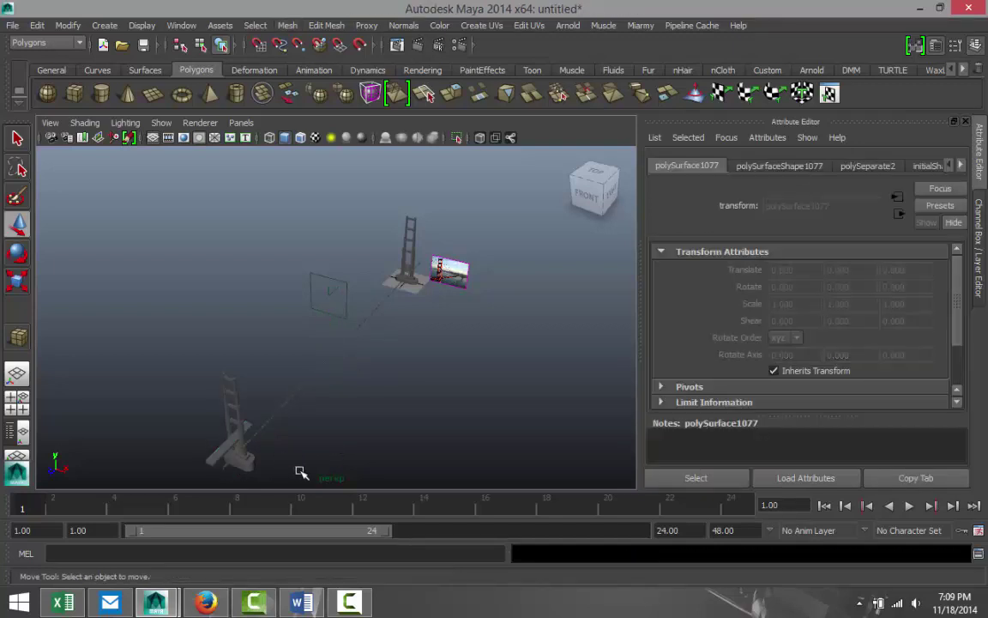
{"action": "left_click", "coordinate": [282, 413]}
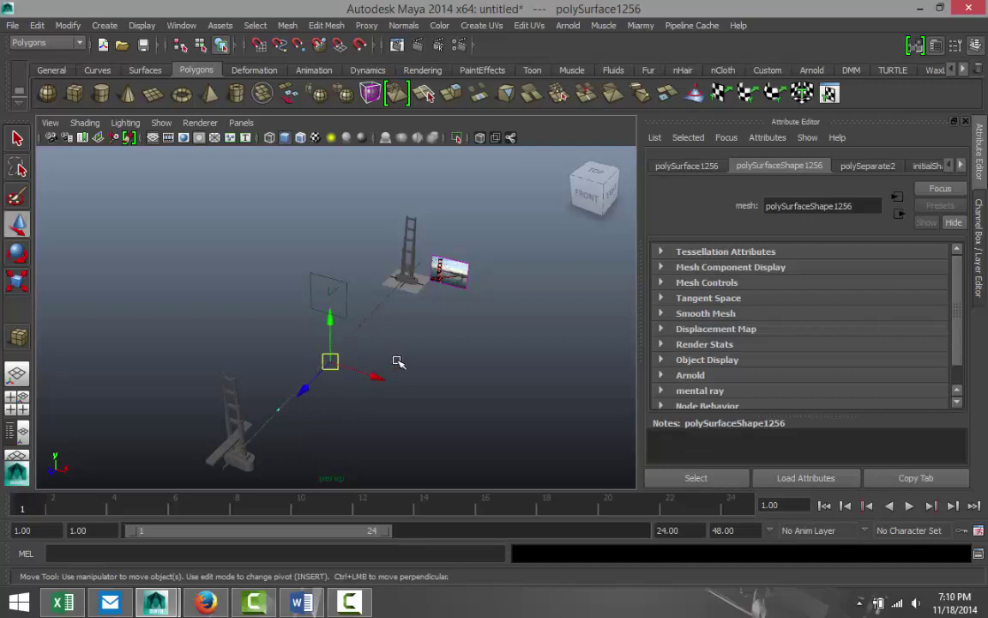
- Select all the truss pieces spanning the two towers, leave the towers out of the selection, and combine the pieces into one mesh
{"action": "left_click_drag", "start_coordinate": [398, 361], "coordinate": [361, 352], "text": "alt"}
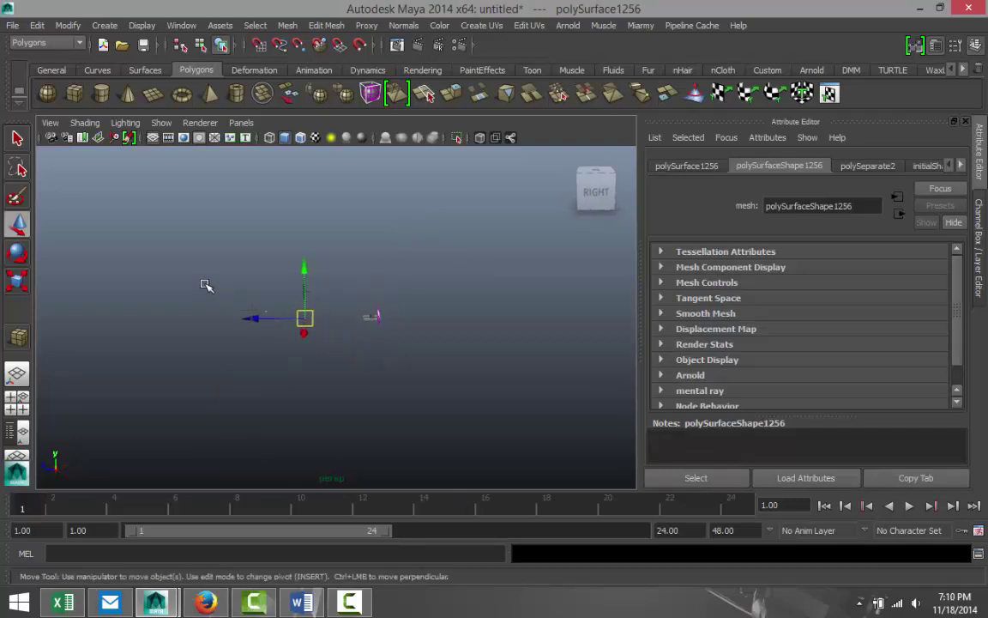
{"action": "left_click_drag", "start_coordinate": [205, 284], "coordinate": [499, 370]}
{"action": "scroll", "coordinate": [396, 404], "scroll_direction": "up", "scroll_amount": 5}
{"action": "scroll", "coordinate": [399, 405], "scroll_direction": "up", "scroll_amount": 2}
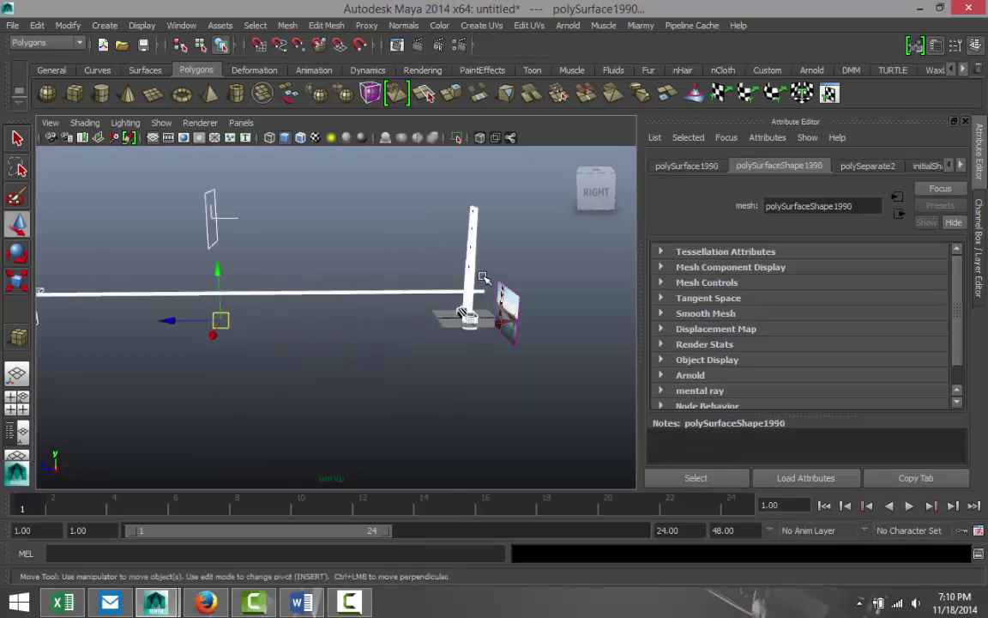
{"action": "left_click", "coordinate": [464, 286], "text": "shift"}
{"action": "scroll", "coordinate": [205, 361], "scroll_direction": "down", "scroll_amount": 3}
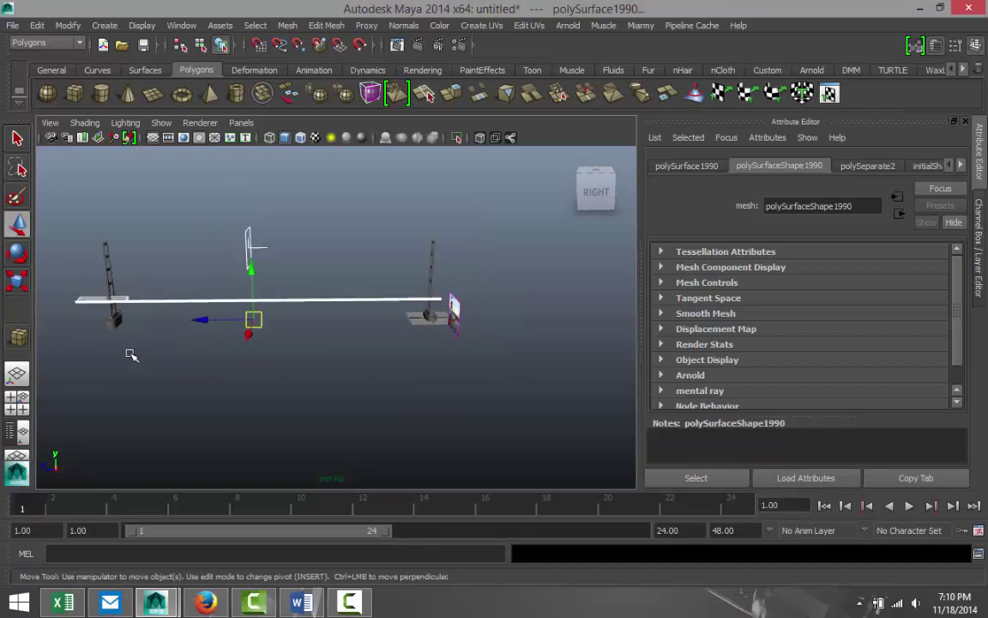
{"action": "middle_click_drag", "start_coordinate": [132, 354], "coordinate": [337, 375], "text": "alt"}
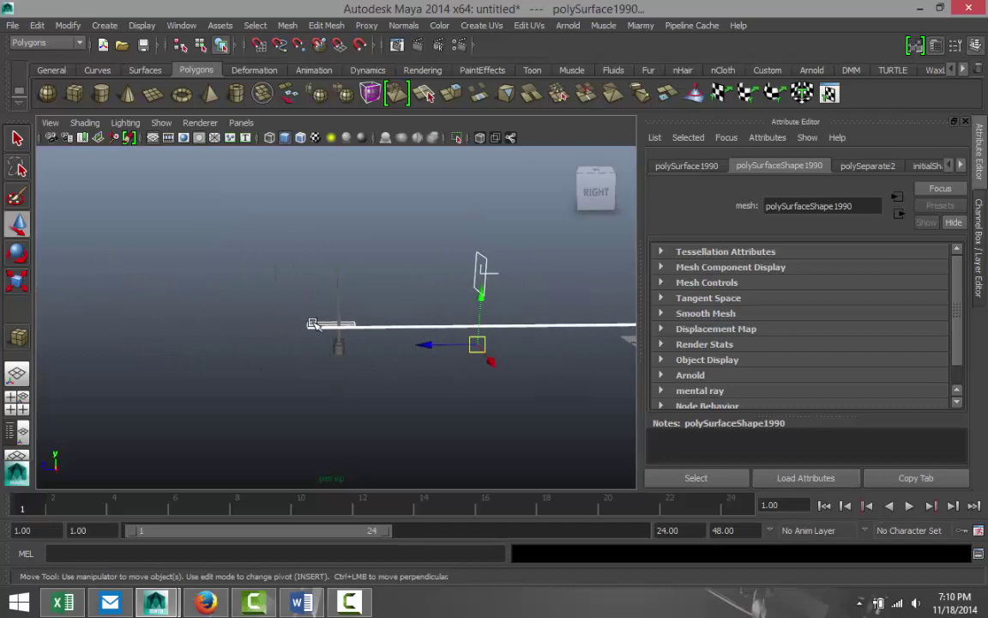
{"action": "scroll", "coordinate": [386, 372], "scroll_direction": "down", "scroll_amount": 5}
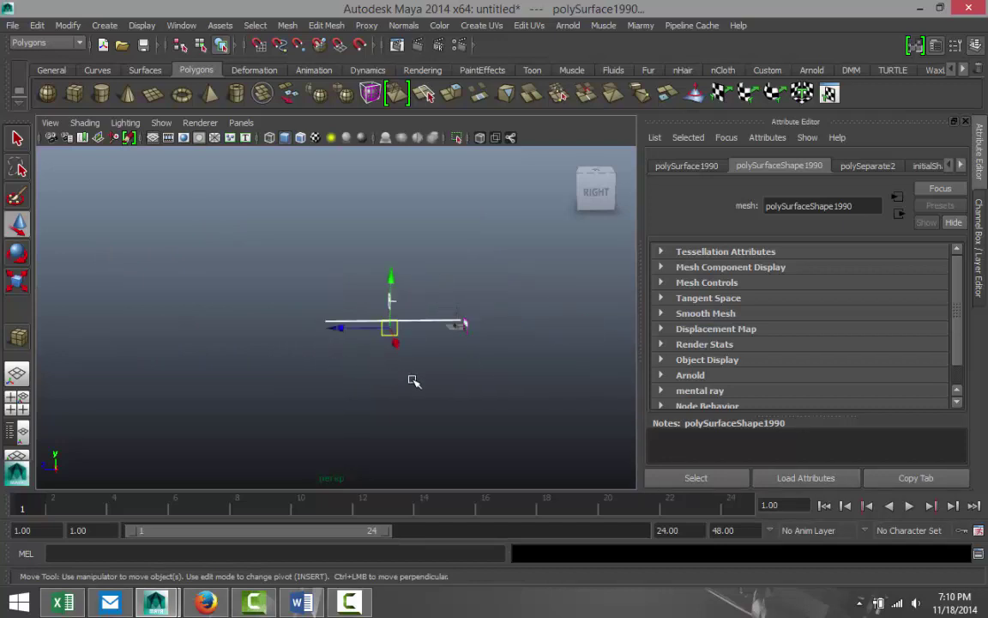
{"action": "scroll", "coordinate": [412, 381], "scroll_direction": "up", "scroll_amount": 3}
{"action": "left_click", "coordinate": [289, 27]}
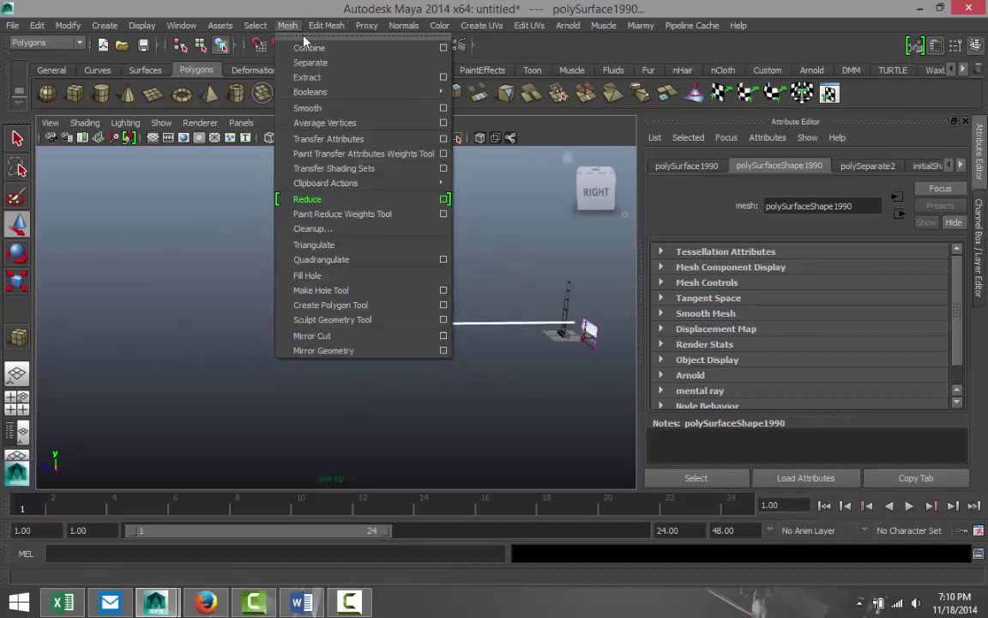
{"action": "left_click", "coordinate": [305, 45]}
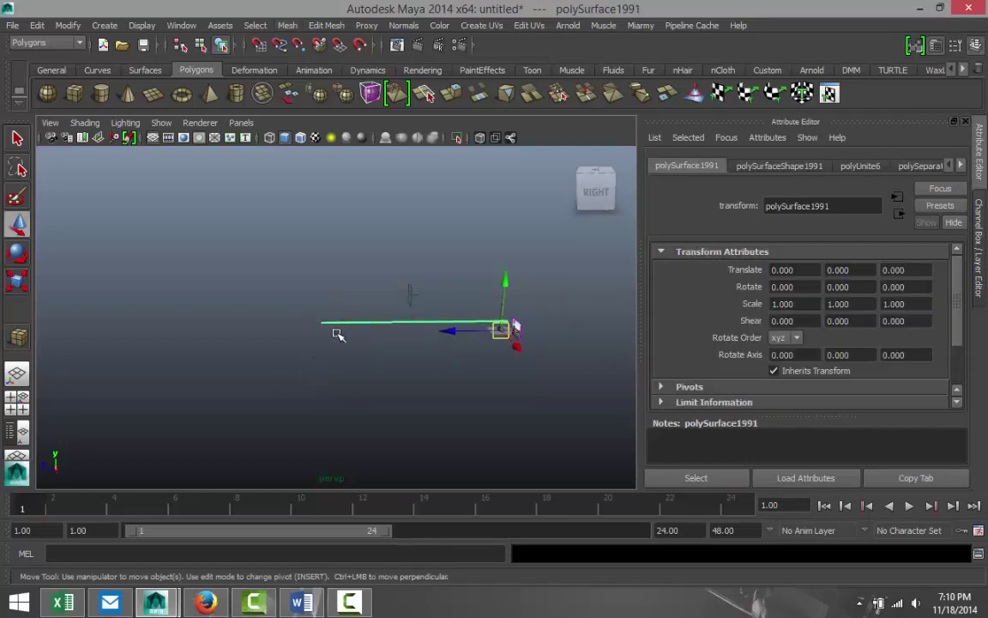
- Delete the leftover deck slab above the truss row at the second tower
{"action": "scroll", "coordinate": [338, 334], "scroll_direction": "up", "scroll_amount": 5}
{"action": "left_click", "coordinate": [289, 339]}
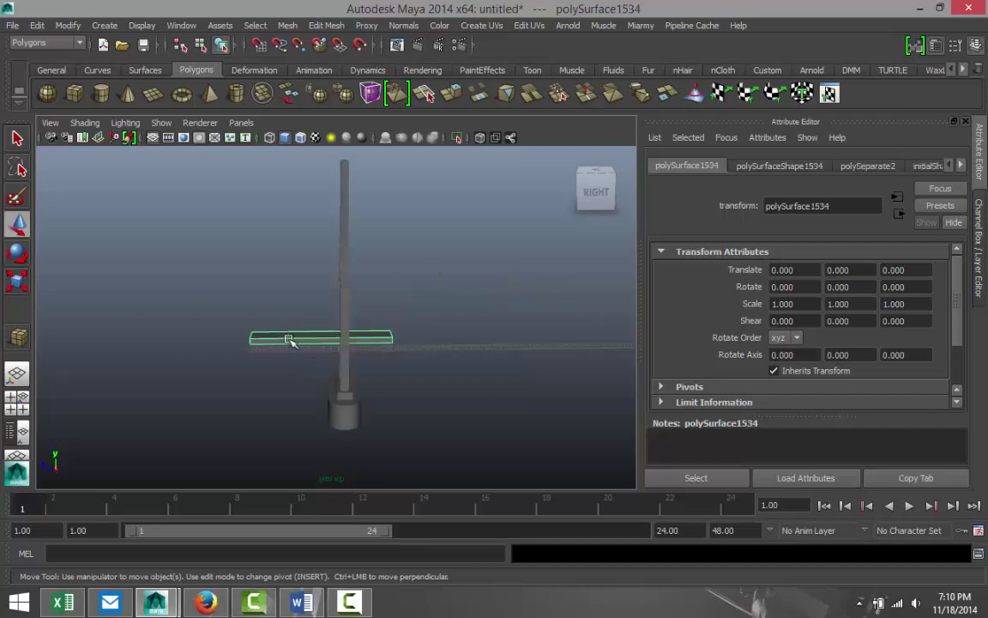
{"action": "key", "text": "Delete"}
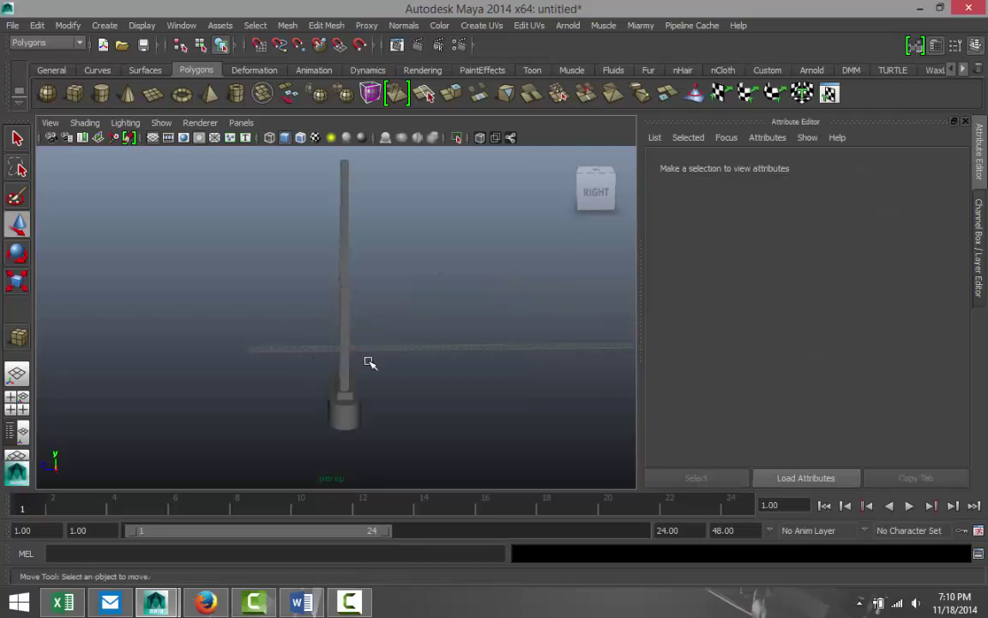
- Select the combined truss row and, in the top view, move it about -4.09 cm along X to one tower leg
{"action": "left_click", "coordinate": [448, 349]}
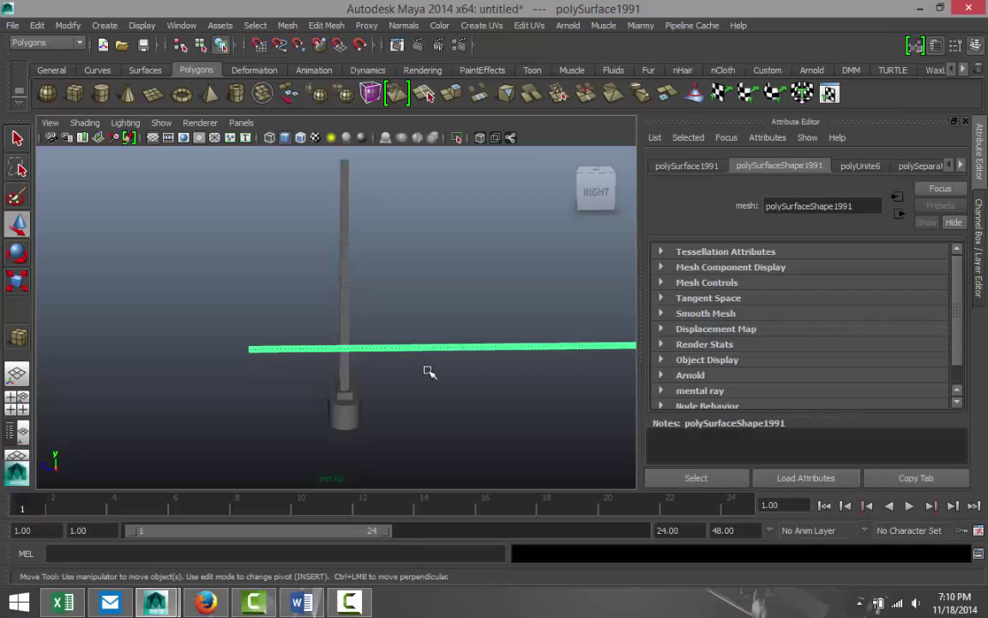
{"action": "left_click", "coordinate": [20, 411]}
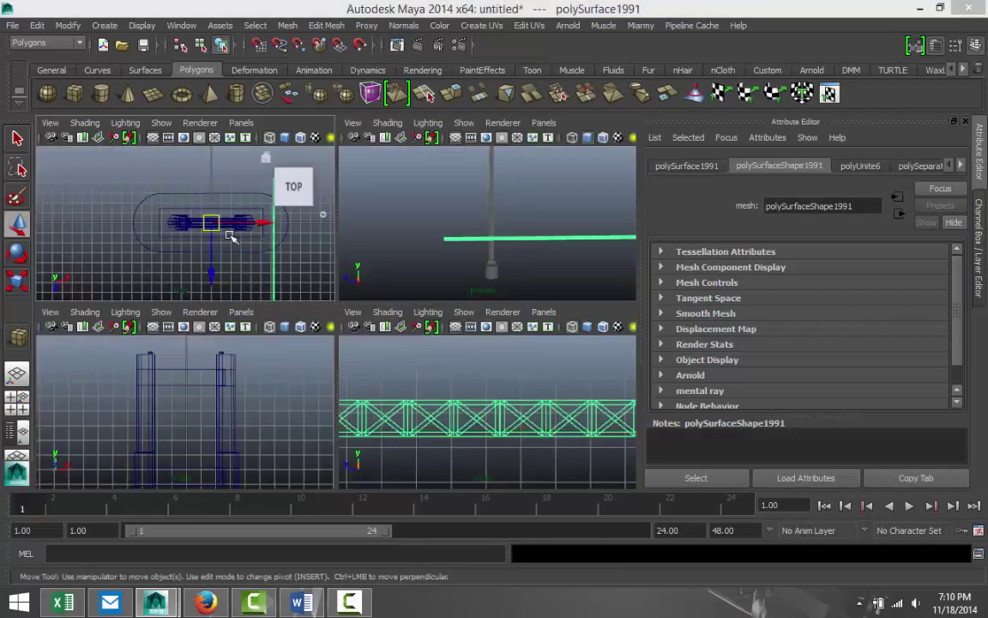
{"action": "key", "text": "space"}
{"action": "left_click_drag", "start_coordinate": [439, 329], "coordinate": [363, 334]}
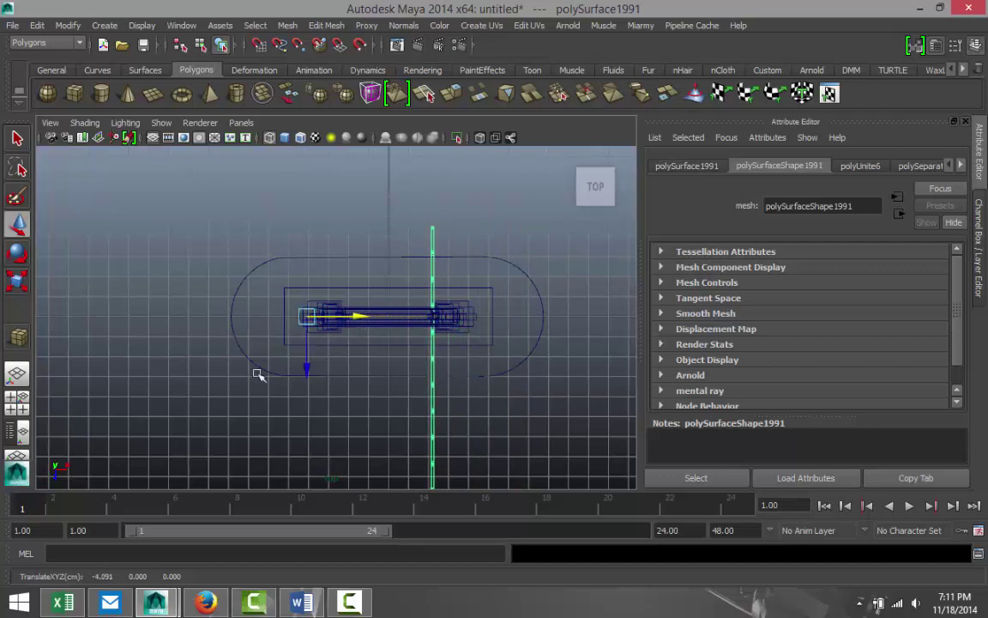
- Examine in the perspective view how the combined truss row sits against the tower legs and compare it with the reference photo
{"action": "left_click", "coordinate": [21, 404]}
{"action": "key", "text": "space"}
{"action": "scroll", "coordinate": [403, 370], "scroll_direction": "up", "scroll_amount": 5}
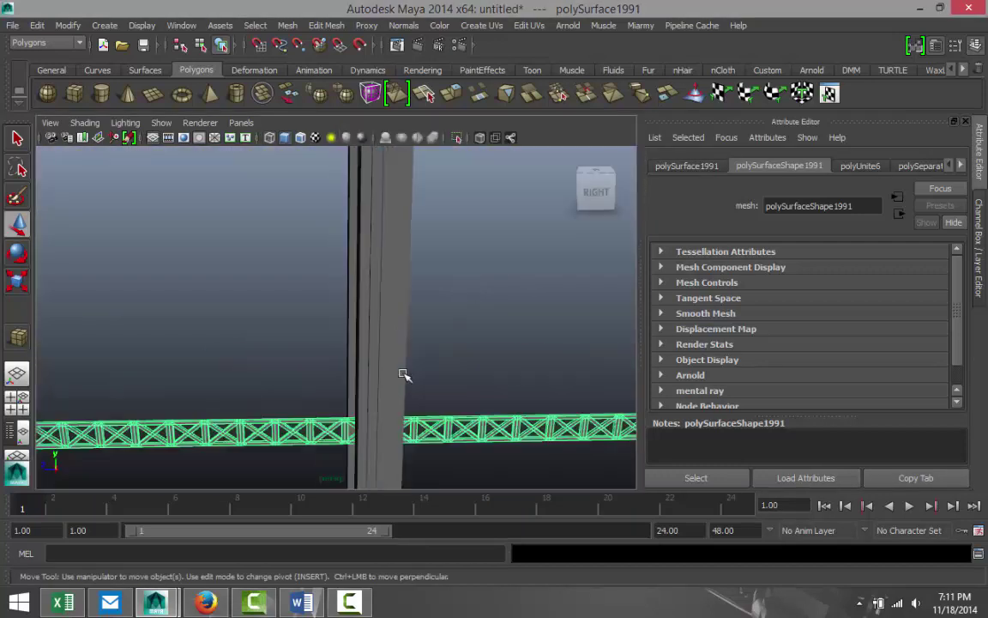
{"action": "left_click_drag", "start_coordinate": [306, 380], "coordinate": [383, 380], "text": "alt"}
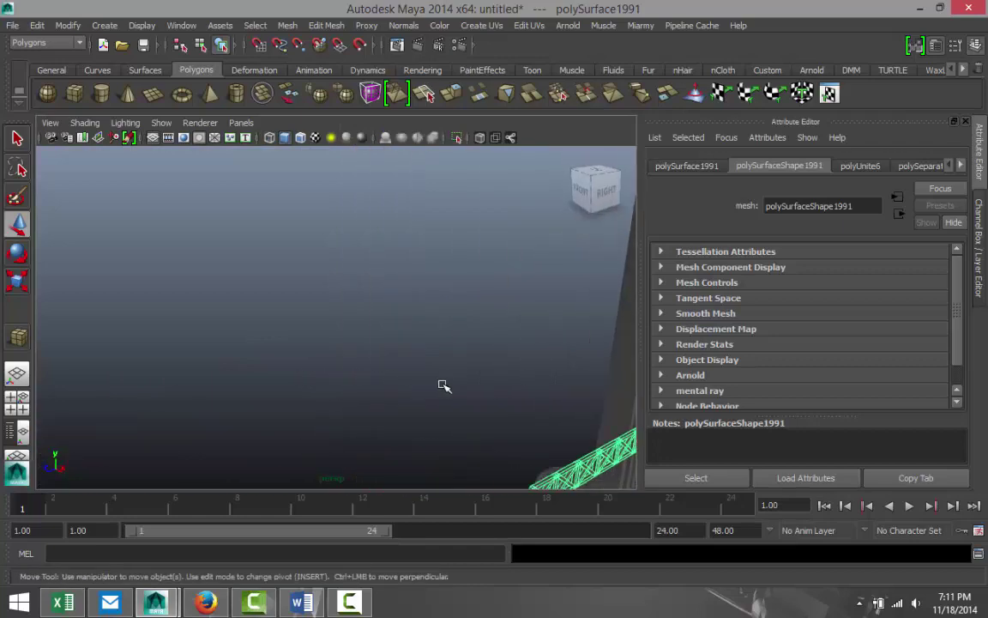
{"action": "middle_click_drag", "start_coordinate": [411, 377], "coordinate": [274, 345], "text": "alt"}
{"action": "scroll", "coordinate": [274, 346], "scroll_direction": "up", "scroll_amount": 2}
{"action": "scroll", "coordinate": [258, 339], "scroll_direction": "down", "scroll_amount": 1}
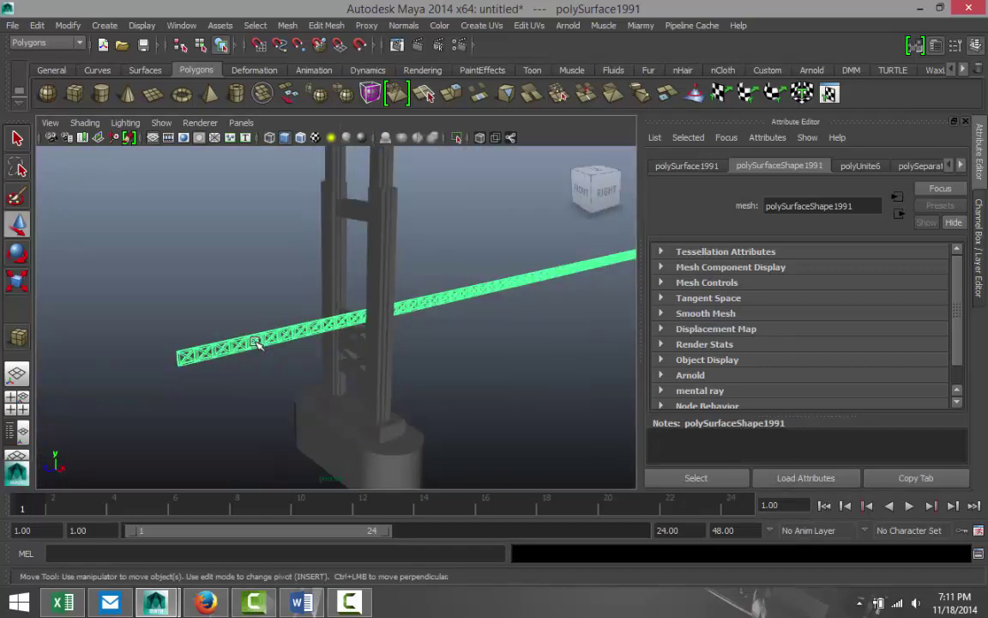
{"action": "scroll", "coordinate": [265, 342], "scroll_direction": "up", "scroll_amount": 2}
{"action": "left_click_drag", "start_coordinate": [255, 335], "coordinate": [172, 335], "text": "alt"}
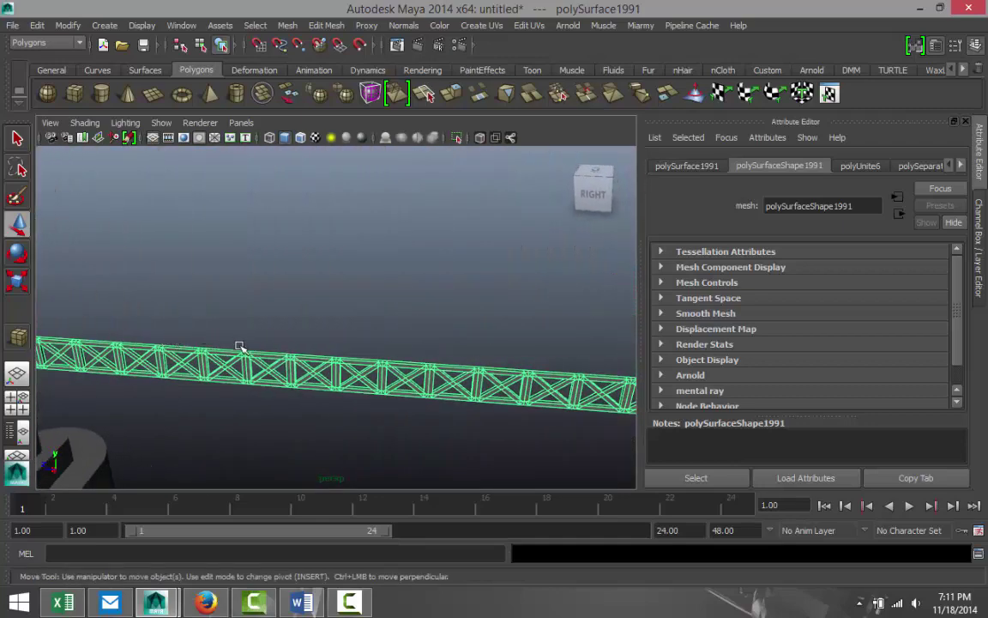
{"action": "scroll", "coordinate": [249, 347], "scroll_direction": "down", "scroll_amount": 4}
{"action": "left_click_drag", "start_coordinate": [466, 386], "coordinate": [322, 362], "text": "alt"}
{"action": "scroll", "coordinate": [320, 363], "scroll_direction": "down", "scroll_amount": 5}
{"action": "scroll", "coordinate": [322, 363], "scroll_direction": "down", "scroll_amount": 1}
{"action": "scroll", "coordinate": [324, 364], "scroll_direction": "up", "scroll_amount": 6}
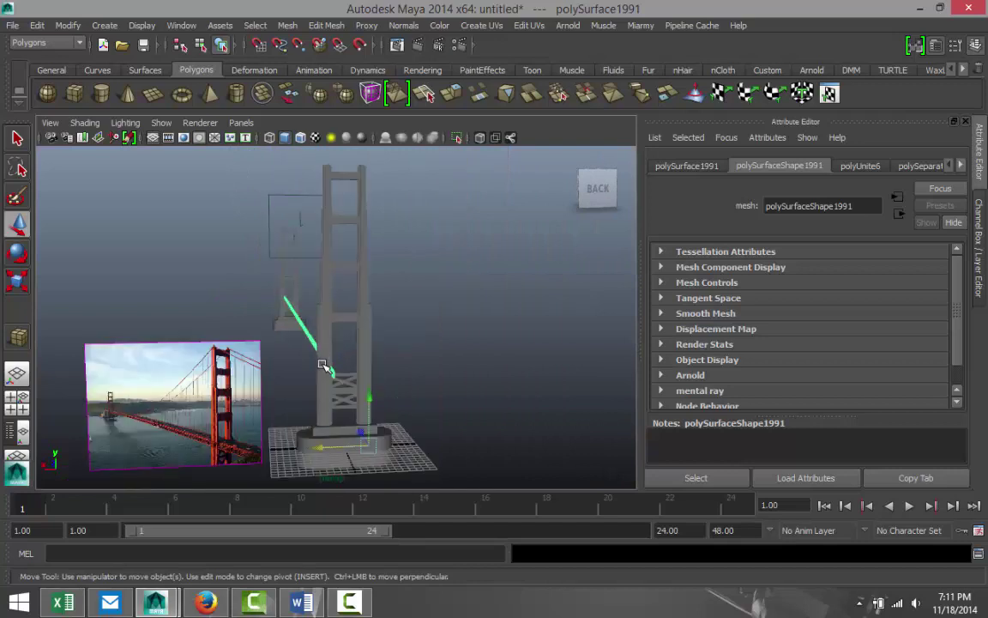
- Nudge the truss row slightly along X toward the inner side of the tower leg, checking its fit above the cross braces
{"action": "scroll", "coordinate": [324, 367], "scroll_direction": "down", "scroll_amount": 5}
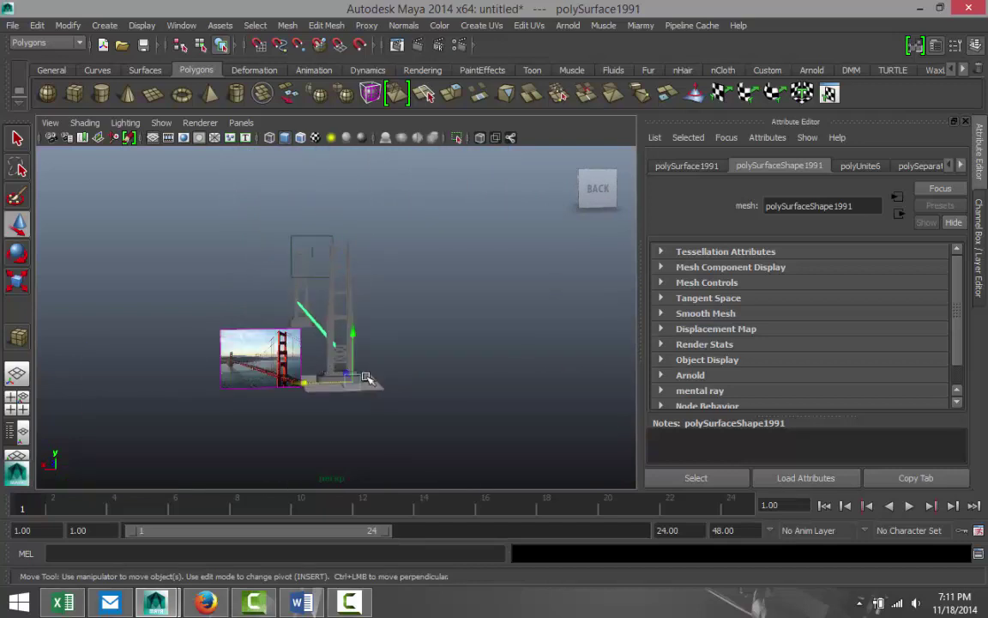
{"action": "scroll", "coordinate": [366, 378], "scroll_direction": "up", "scroll_amount": 3}
{"action": "scroll", "coordinate": [344, 348], "scroll_direction": "up", "scroll_amount": 3}
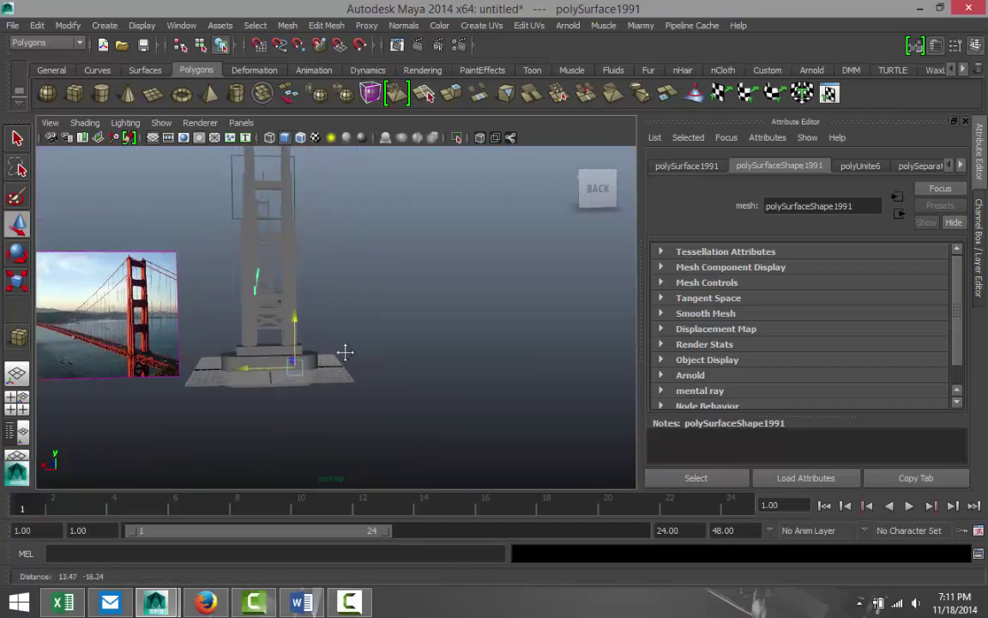
{"action": "scroll", "coordinate": [228, 332], "scroll_direction": "up", "scroll_amount": 3}
{"action": "middle_click_drag", "start_coordinate": [227, 332], "coordinate": [257, 337], "text": "alt"}
{"action": "scroll", "coordinate": [257, 337], "scroll_direction": "down", "scroll_amount": 6}
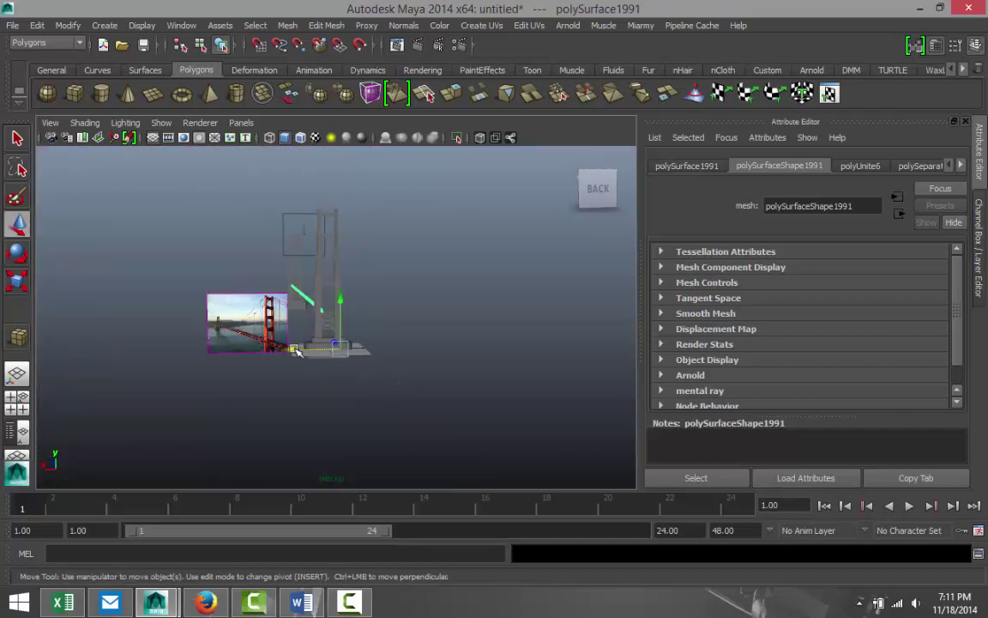
{"action": "left_click", "coordinate": [295, 350]}
{"action": "scroll", "coordinate": [344, 359], "scroll_direction": "up", "scroll_amount": 5}
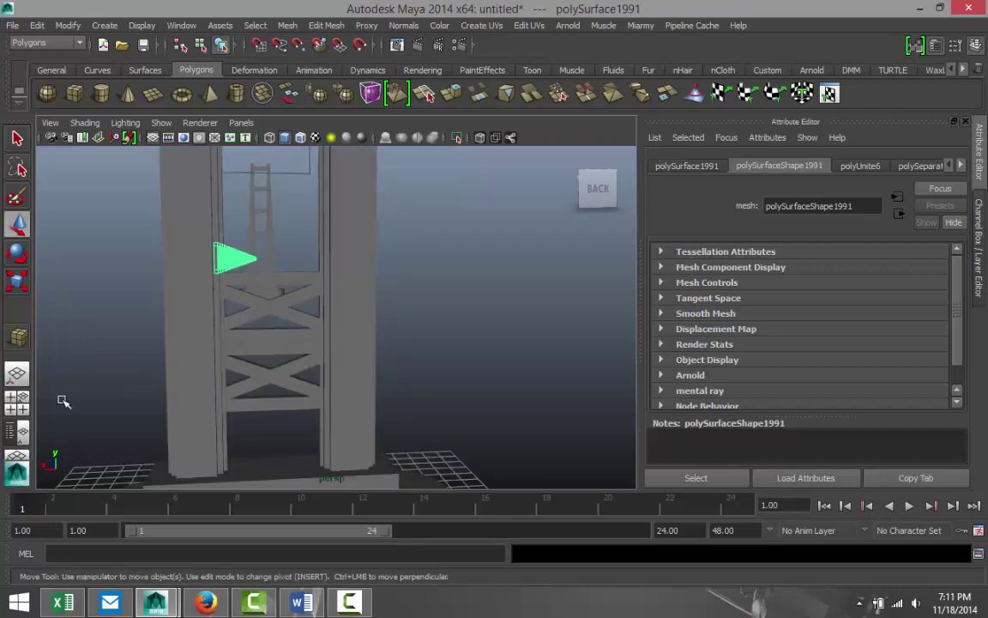
- Duplicate the truss row in the top view and move the copy to about -8.47 cm in X at the opposite tower leg
{"action": "key", "text": "space"}
{"action": "key", "text": "space"}
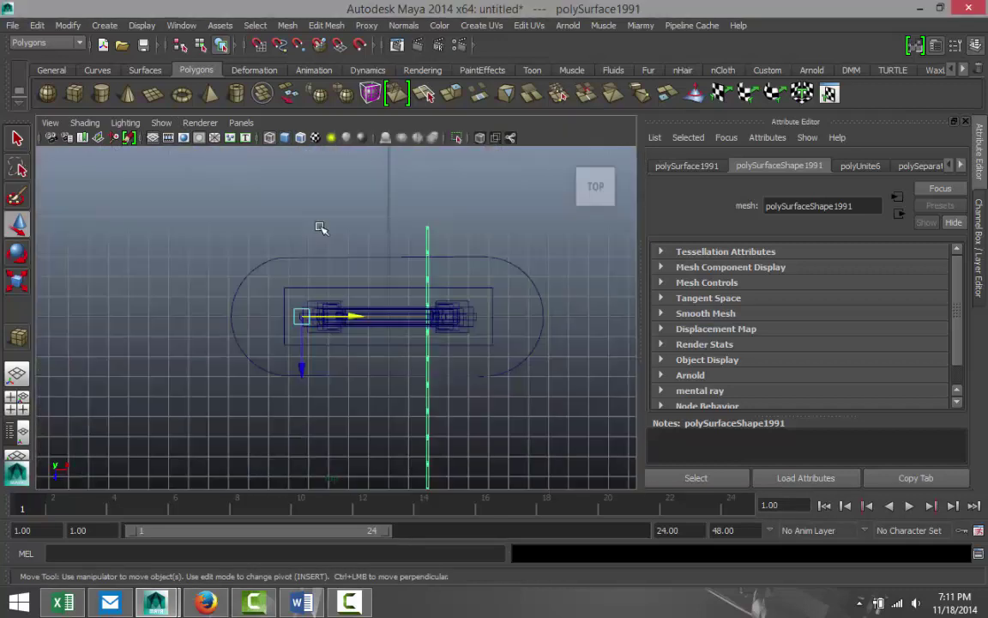
{"action": "key", "text": "ctrl+d"}
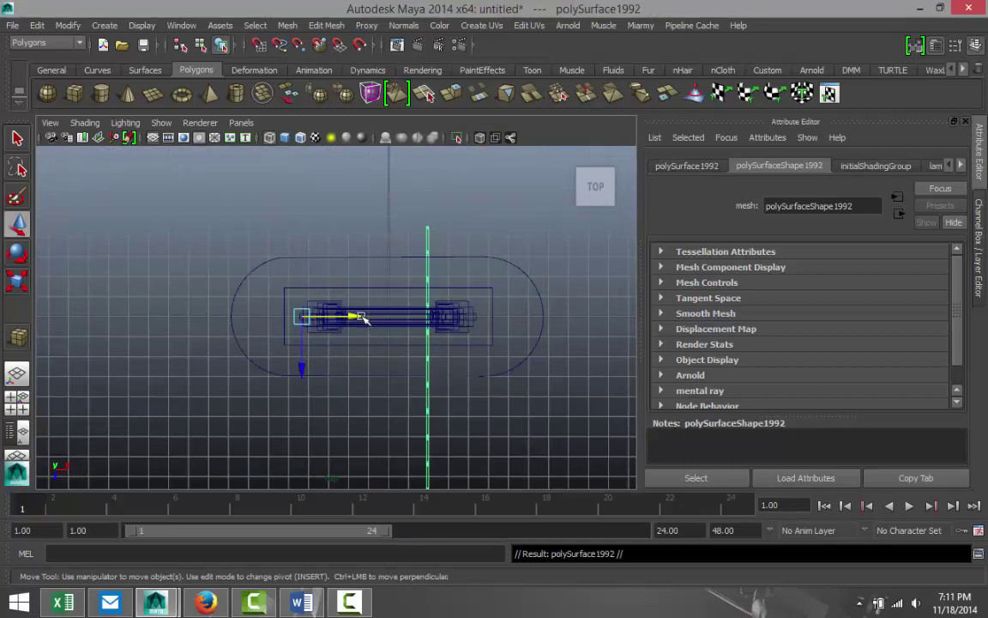
{"action": "left_click_drag", "start_coordinate": [363, 318], "coordinate": [281, 327]}
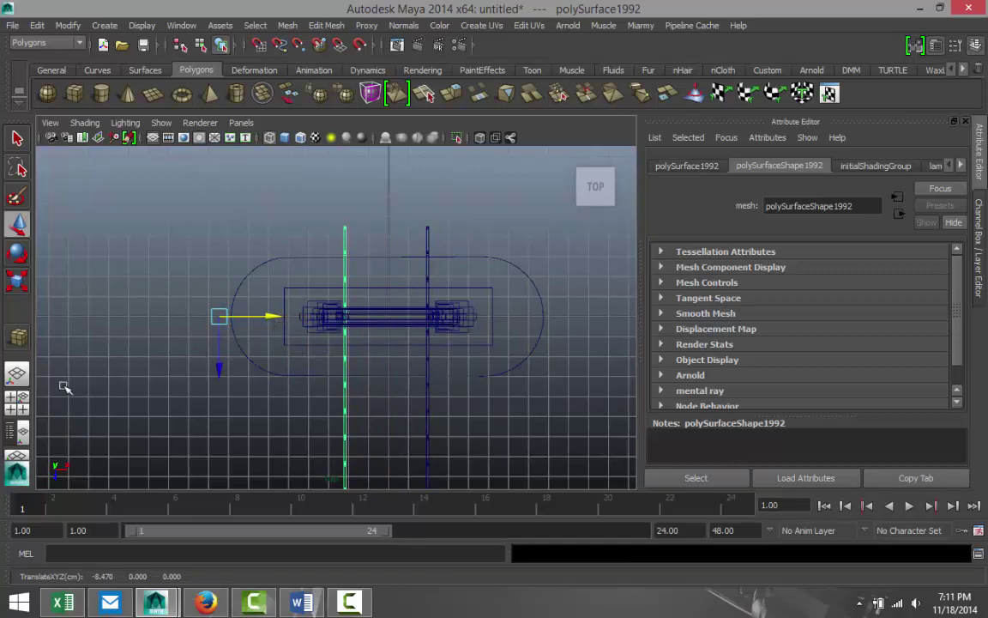
{"action": "key", "text": "space"}
{"action": "key", "text": "space"}
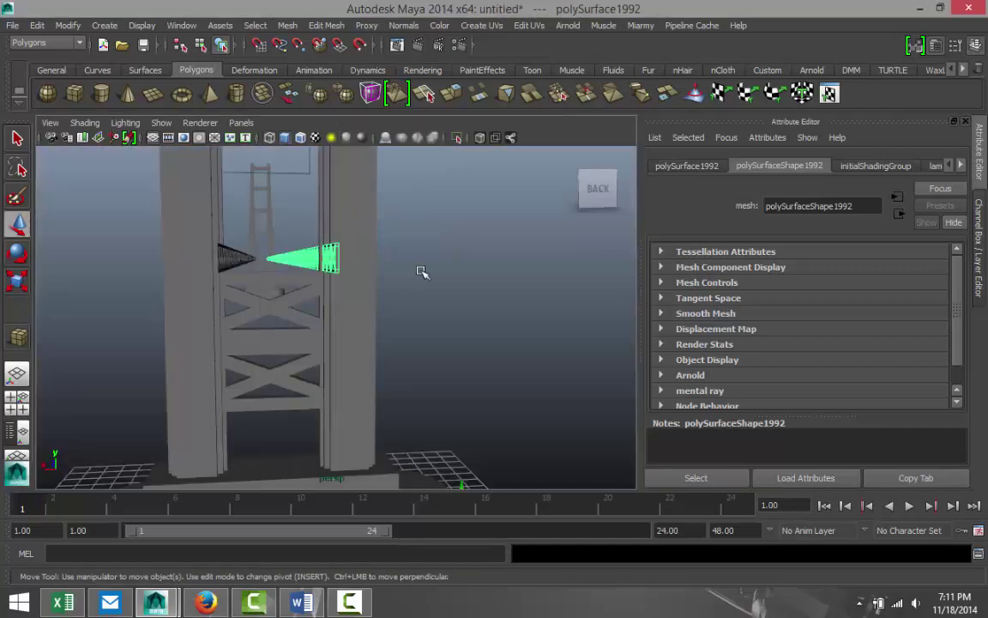
{"action": "left_click_drag", "start_coordinate": [364, 300], "coordinate": [357, 288], "text": "alt"}
{"action": "key", "text": "a"}
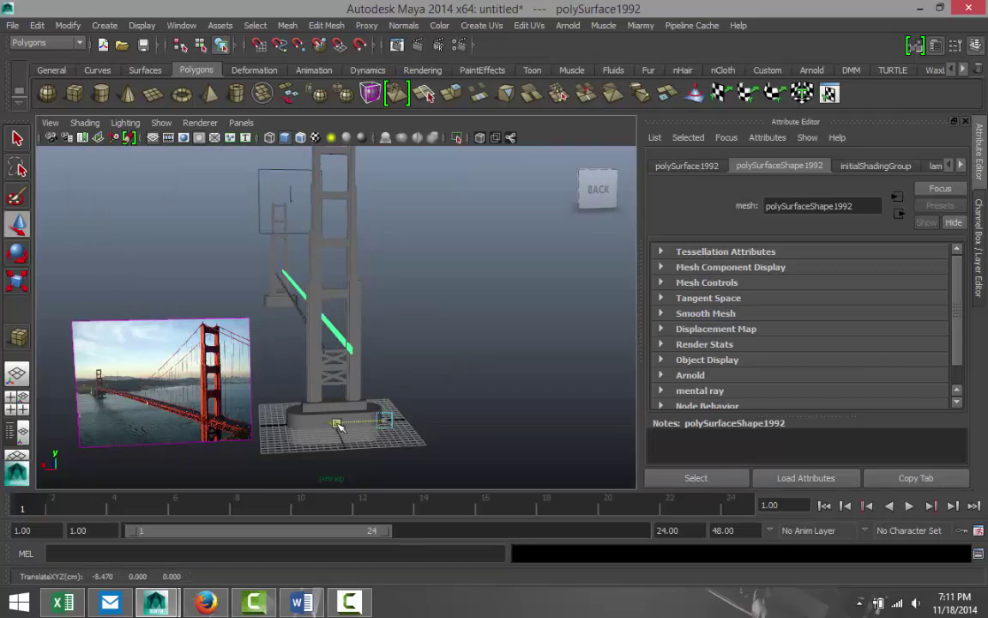
{"action": "left_click", "coordinate": [463, 322]}
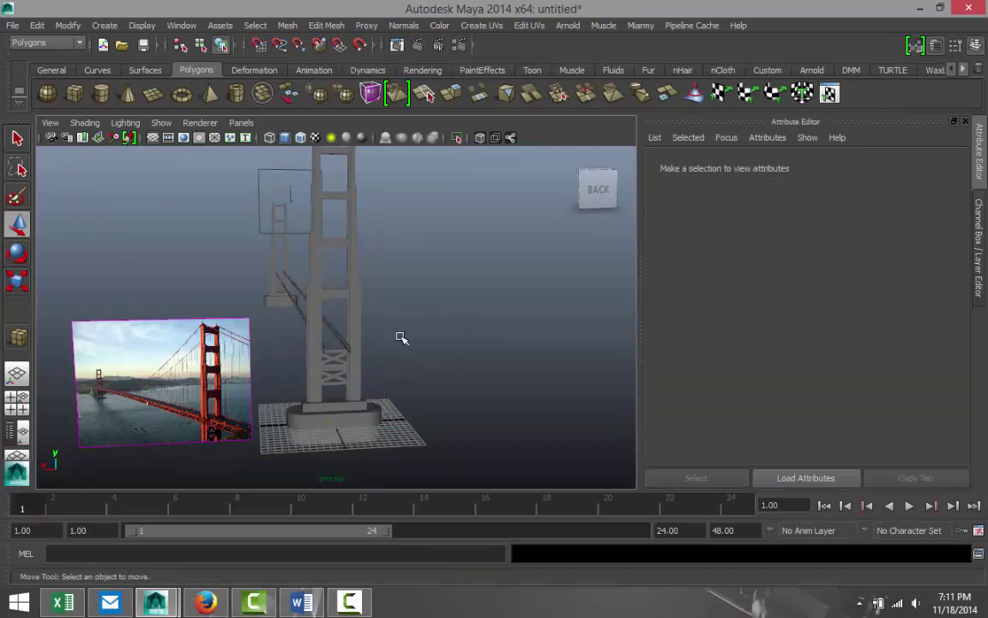
- Inspect the two truss rows between the towers and study the roadway and side trusses in the reference photo
{"action": "left_click_drag", "start_coordinate": [169, 311], "coordinate": [305, 317], "text": "alt"}
{"action": "scroll", "coordinate": [307, 327], "scroll_direction": "down", "scroll_amount": 3}
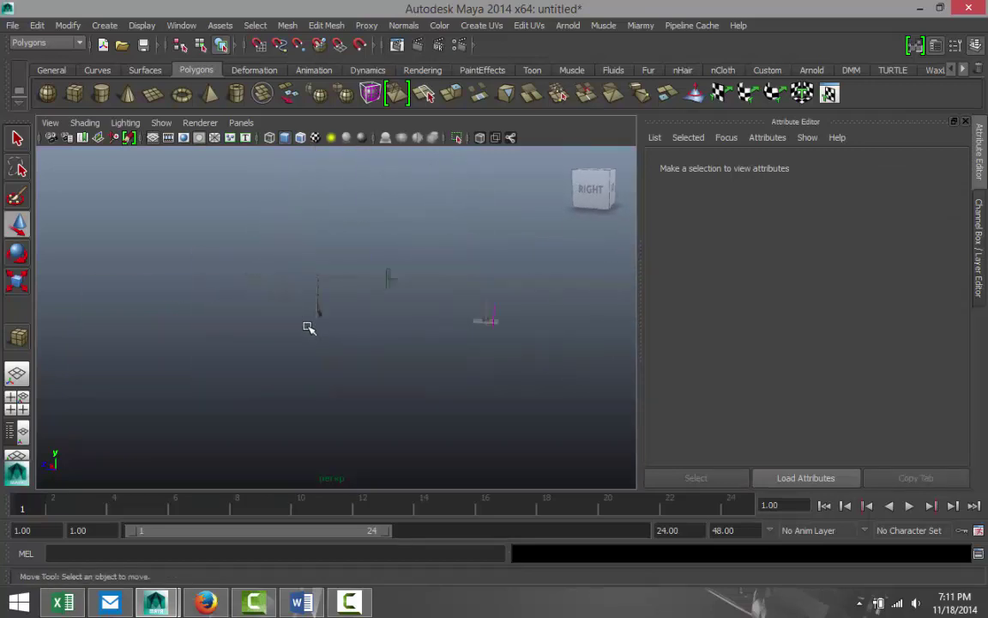
{"action": "middle_click_drag", "start_coordinate": [401, 312], "coordinate": [304, 331], "text": "alt"}
{"action": "scroll", "coordinate": [364, 349], "scroll_direction": "up", "scroll_amount": 5}
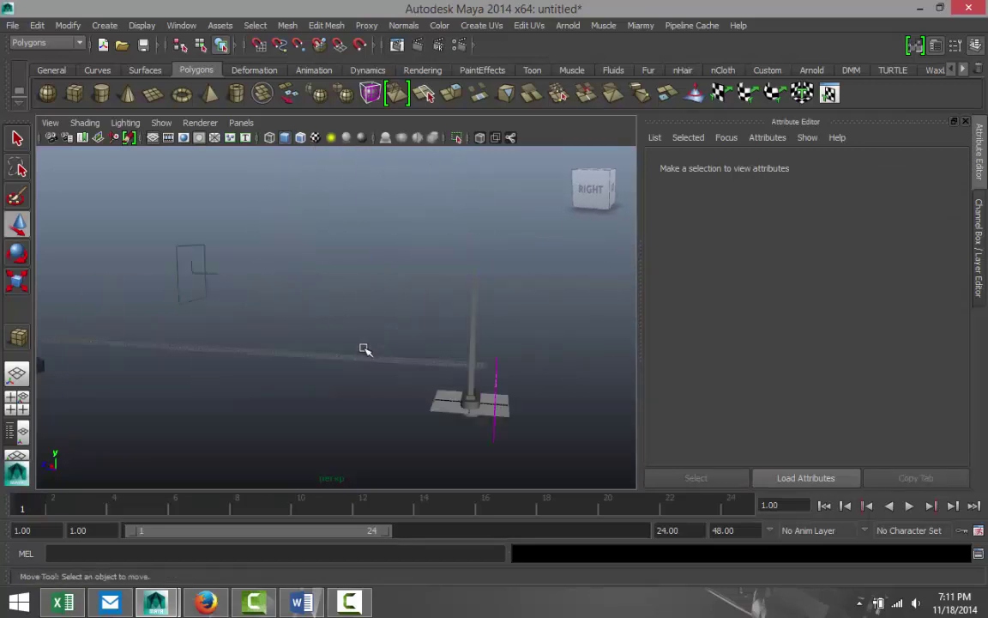
{"action": "left_click_drag", "start_coordinate": [363, 348], "coordinate": [425, 371], "text": "alt"}
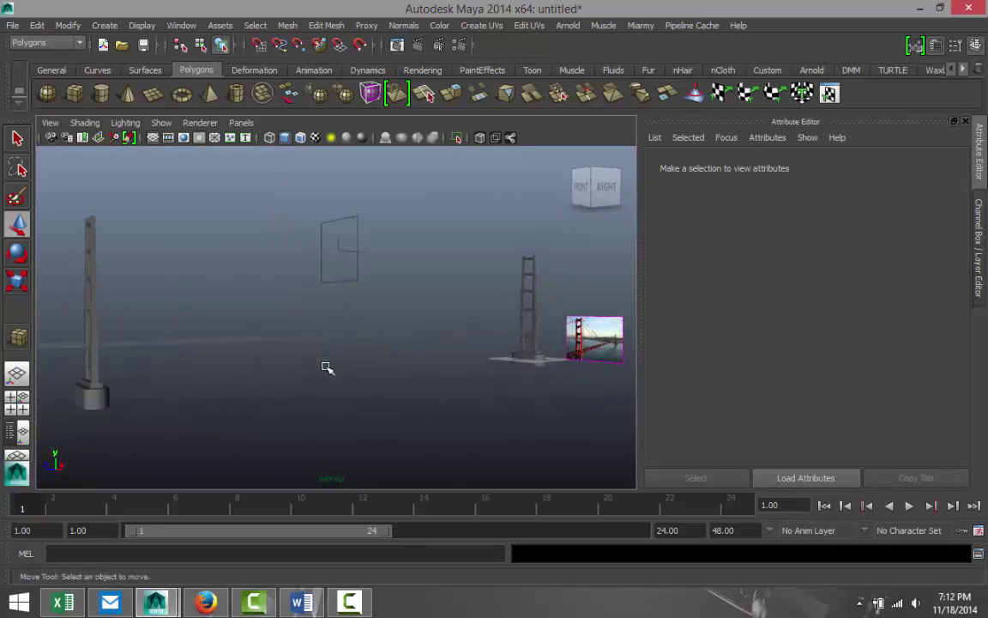
{"action": "middle_click_drag", "start_coordinate": [542, 397], "coordinate": [309, 362], "text": "alt"}
{"action": "scroll", "coordinate": [386, 364], "scroll_direction": "up", "scroll_amount": 8}
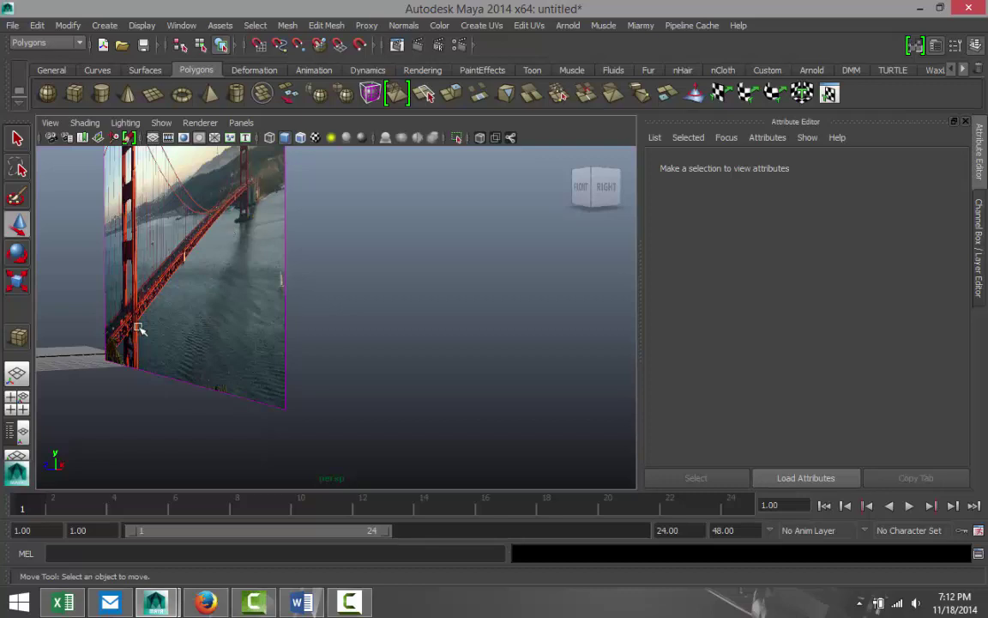
{"action": "scroll", "coordinate": [180, 339], "scroll_direction": "up", "scroll_amount": 3}
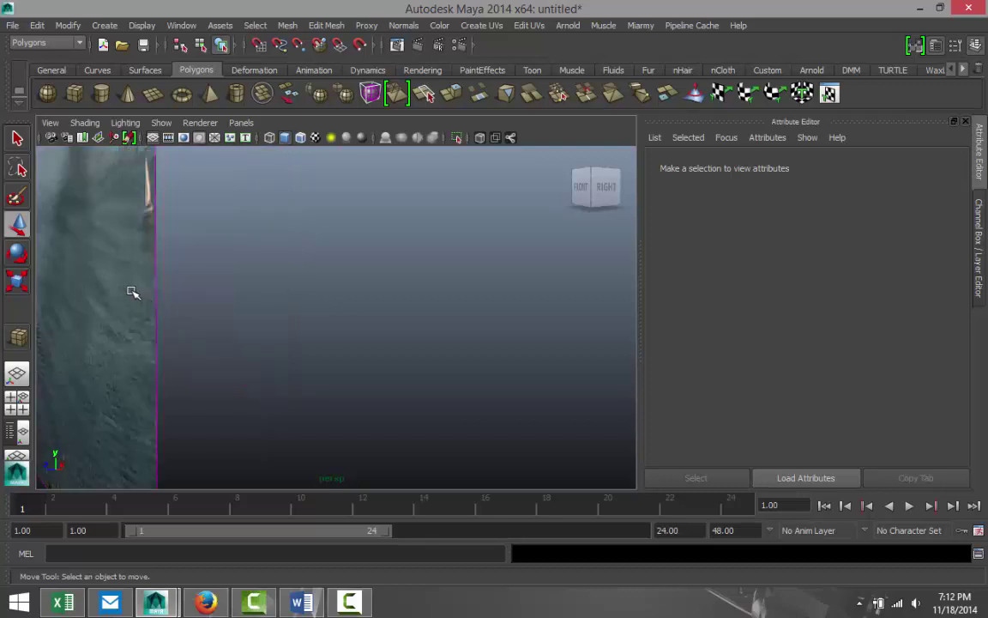
{"action": "scroll", "coordinate": [133, 293], "scroll_direction": "down", "scroll_amount": 3}
{"action": "scroll", "coordinate": [166, 289], "scroll_direction": "down", "scroll_amount": 4}
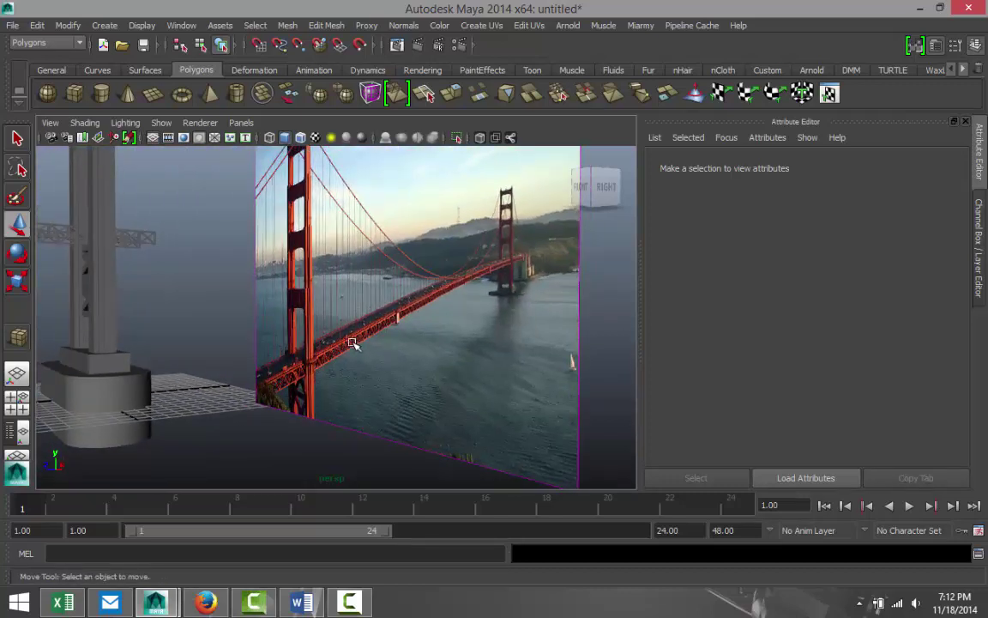
{"action": "scroll", "coordinate": [351, 343], "scroll_direction": "up", "scroll_amount": 2}
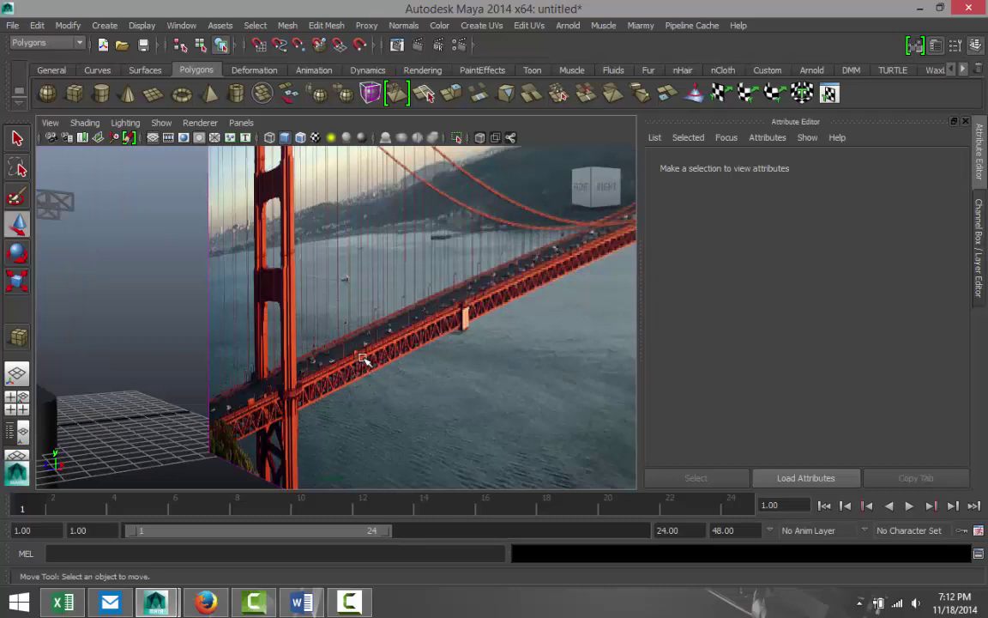
{"action": "scroll", "coordinate": [377, 362], "scroll_direction": "down", "scroll_amount": 2}
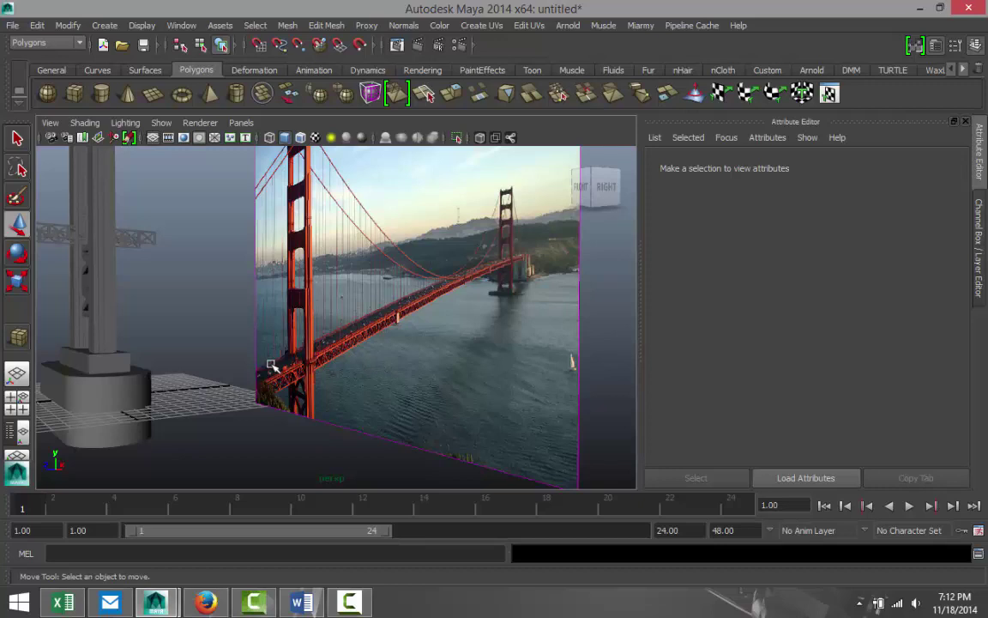
- Create a long thin polygon cube beside the tower for the roadway, about 6.25 wide, 0.85 high and 261.7 deep
{"action": "scroll", "coordinate": [275, 369], "scroll_direction": "down", "scroll_amount": 3}
{"action": "scroll", "coordinate": [278, 367], "scroll_direction": "down", "scroll_amount": 2}
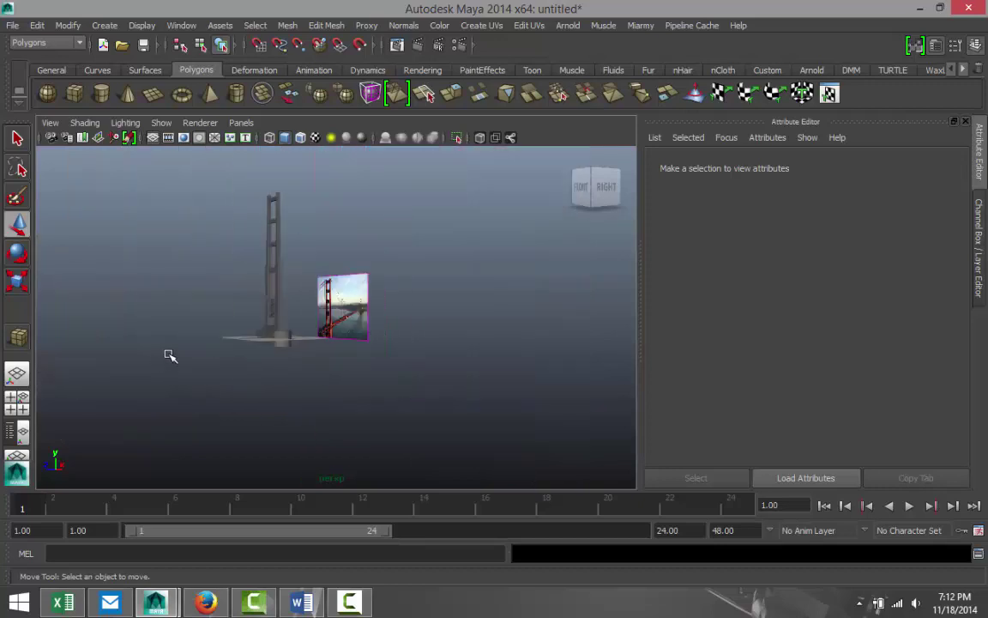
{"action": "scroll", "coordinate": [176, 351], "scroll_direction": "down", "scroll_amount": 1}
{"action": "scroll", "coordinate": [181, 351], "scroll_direction": "up", "scroll_amount": 1}
{"action": "scroll", "coordinate": [185, 351], "scroll_direction": "down", "scroll_amount": 2}
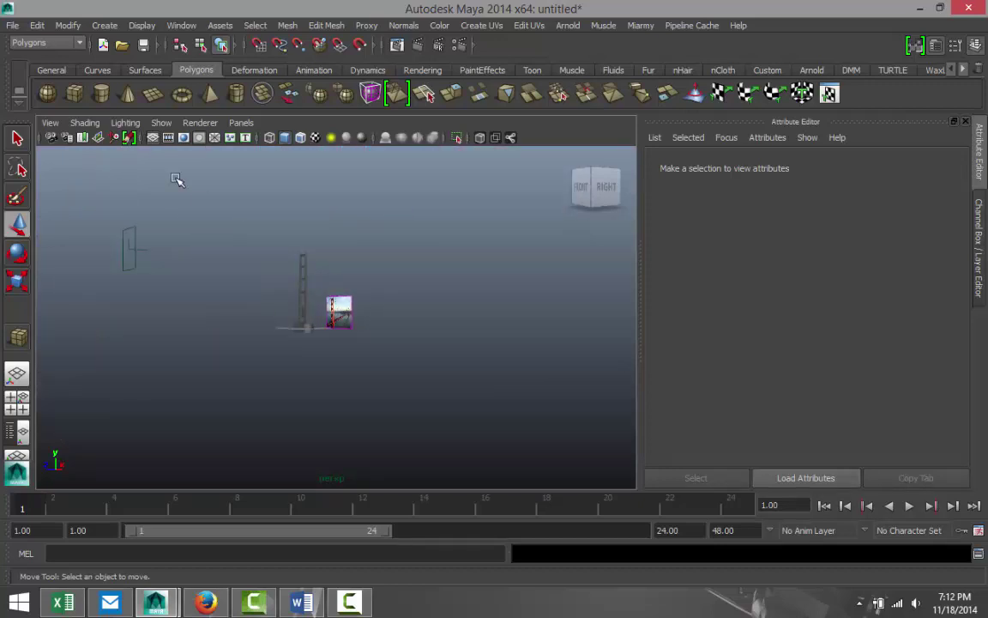
{"action": "left_click", "coordinate": [74, 94]}
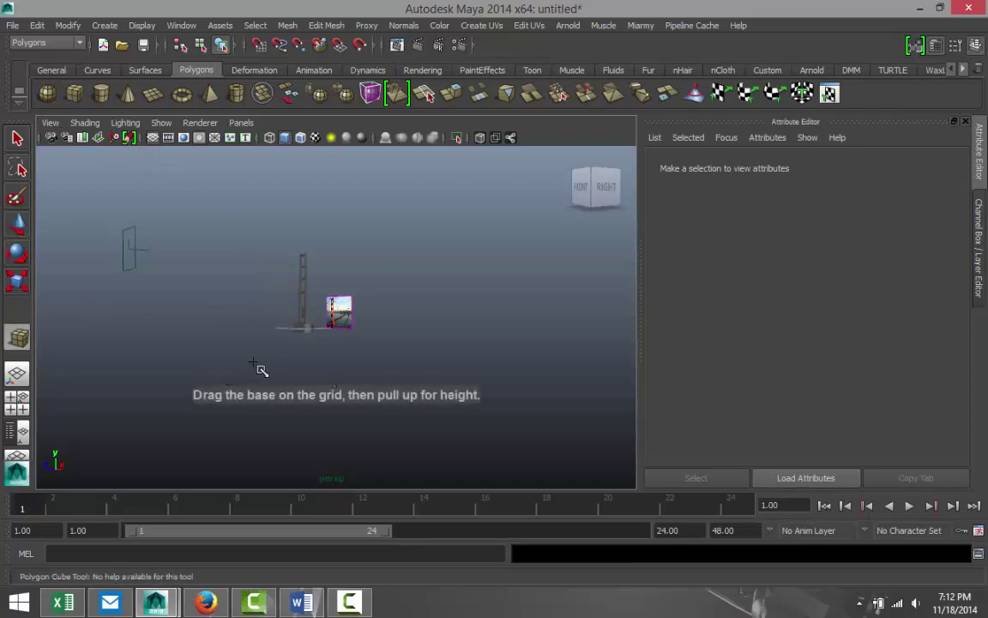
{"action": "left_click_drag", "start_coordinate": [342, 347], "coordinate": [568, 244], "text": "alt"}
{"action": "left_click_drag", "start_coordinate": [446, 295], "coordinate": [450, 286]}
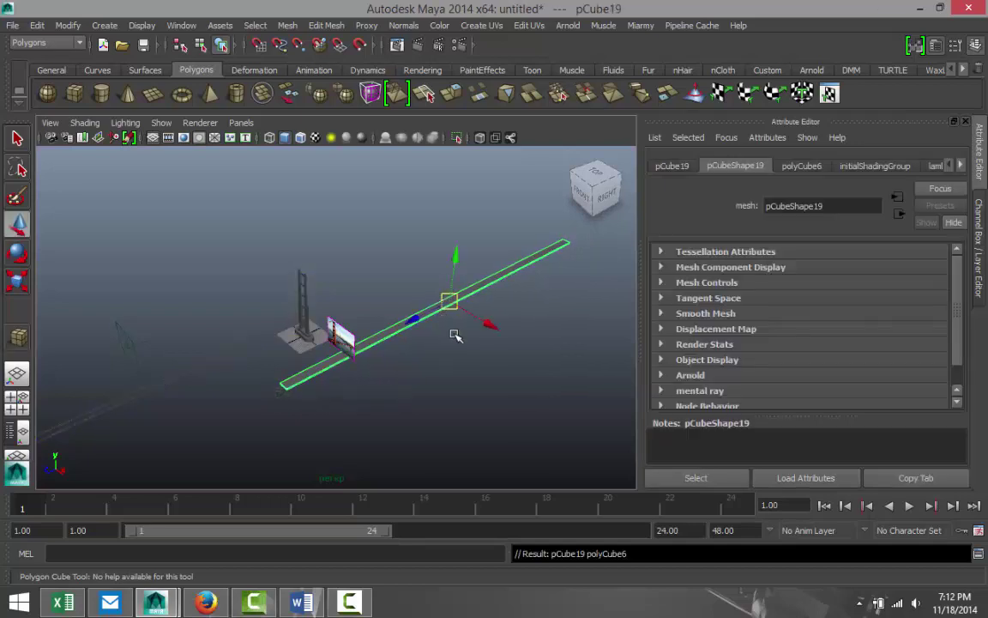
- Flatten the roadway slab by scaling its height to about 0.303 in Y
{"action": "key", "text": "f"}
{"action": "scroll", "coordinate": [378, 386], "scroll_direction": "up", "scroll_amount": 5}
{"action": "left_click_drag", "start_coordinate": [401, 400], "coordinate": [347, 358], "text": "alt"}
{"action": "key", "text": "r"}
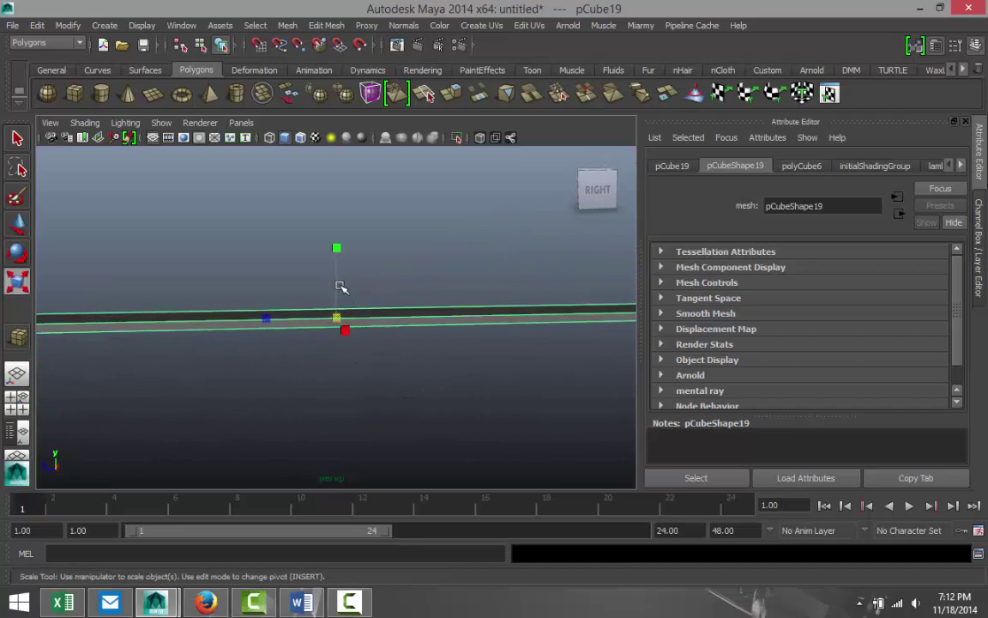
{"action": "left_click_drag", "start_coordinate": [338, 248], "coordinate": [345, 298]}
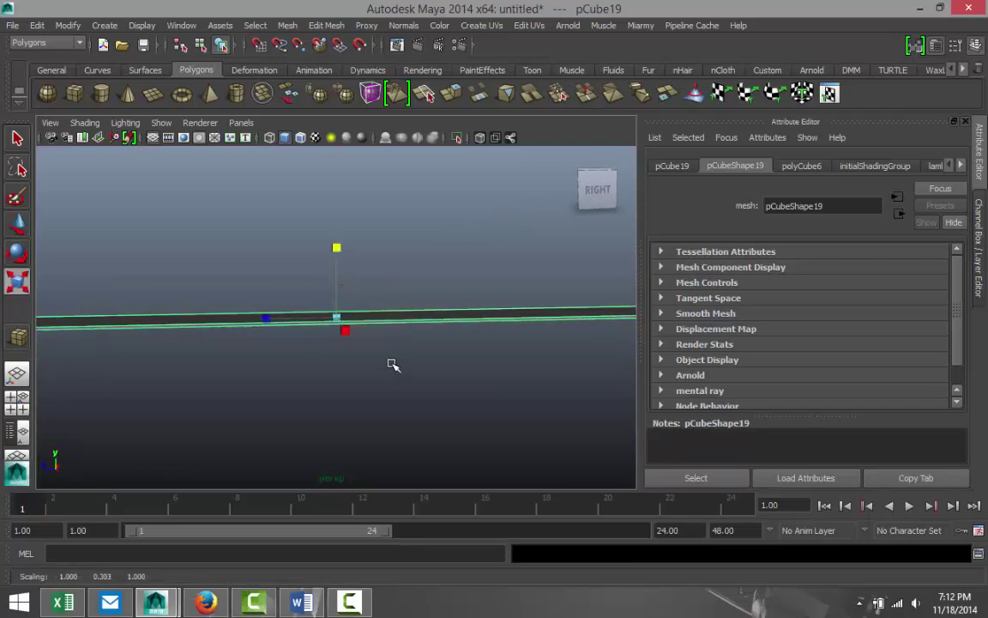
{"action": "left_click_drag", "start_coordinate": [403, 289], "coordinate": [285, 361], "text": "alt"}
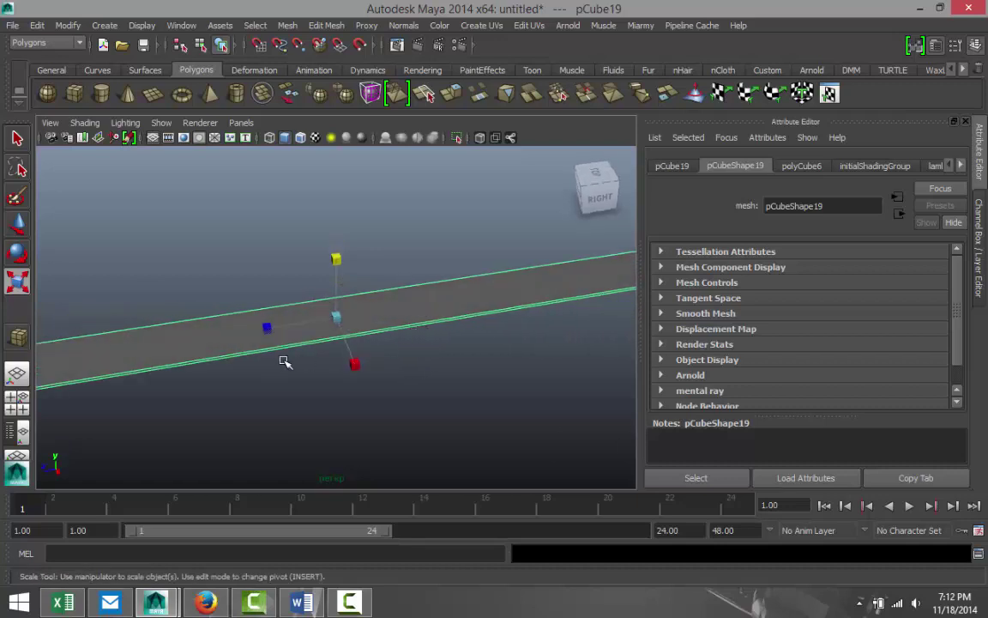
- Set the roadway slab's depth subdivisions to 60
{"action": "left_click", "coordinate": [810, 168]}
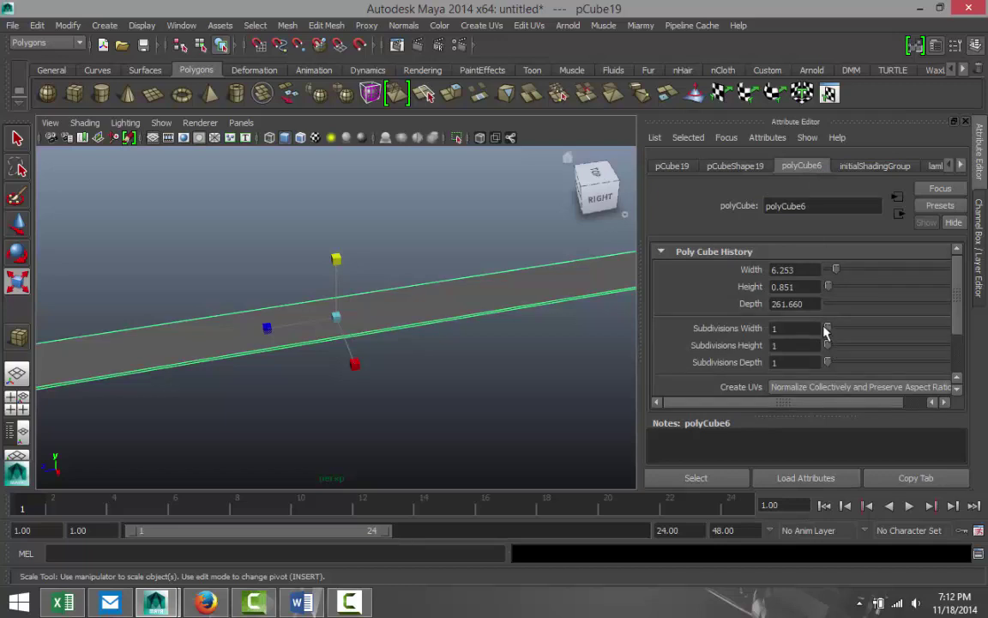
{"action": "left_click_drag", "start_coordinate": [825, 327], "coordinate": [912, 361]}
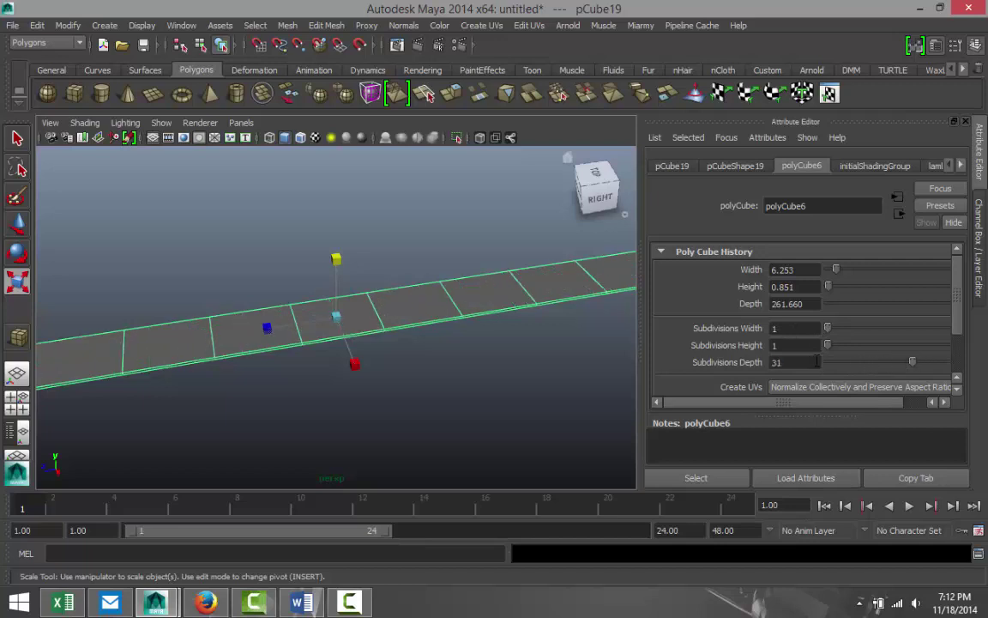
{"action": "double_click", "coordinate": [816, 362]}
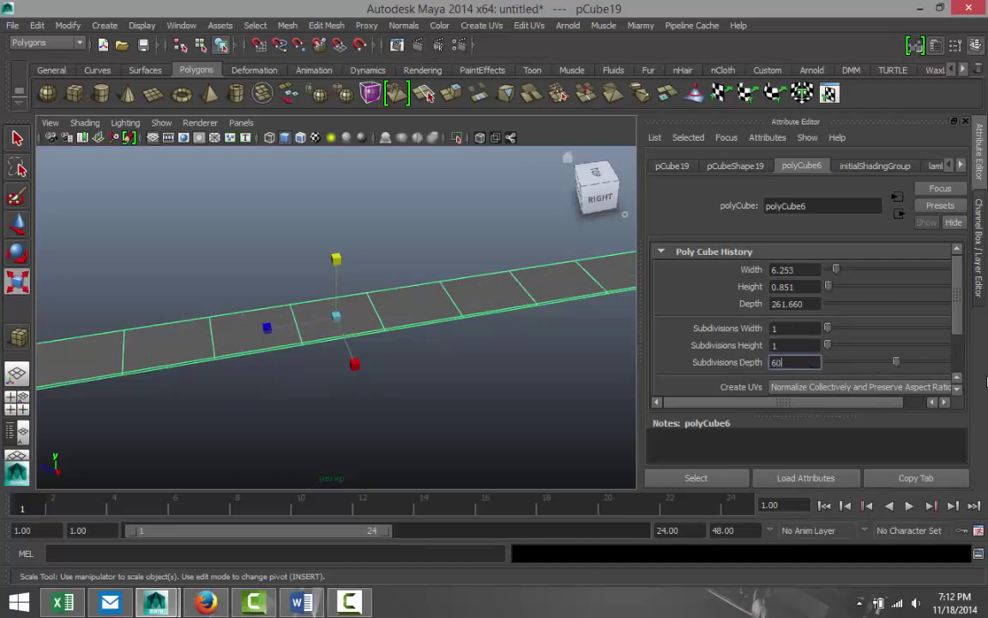
{"action": "type", "text": "60"}
{"action": "key", "text": "Return"}
{"action": "scroll", "coordinate": [519, 324], "scroll_direction": "down", "scroll_amount": 4}
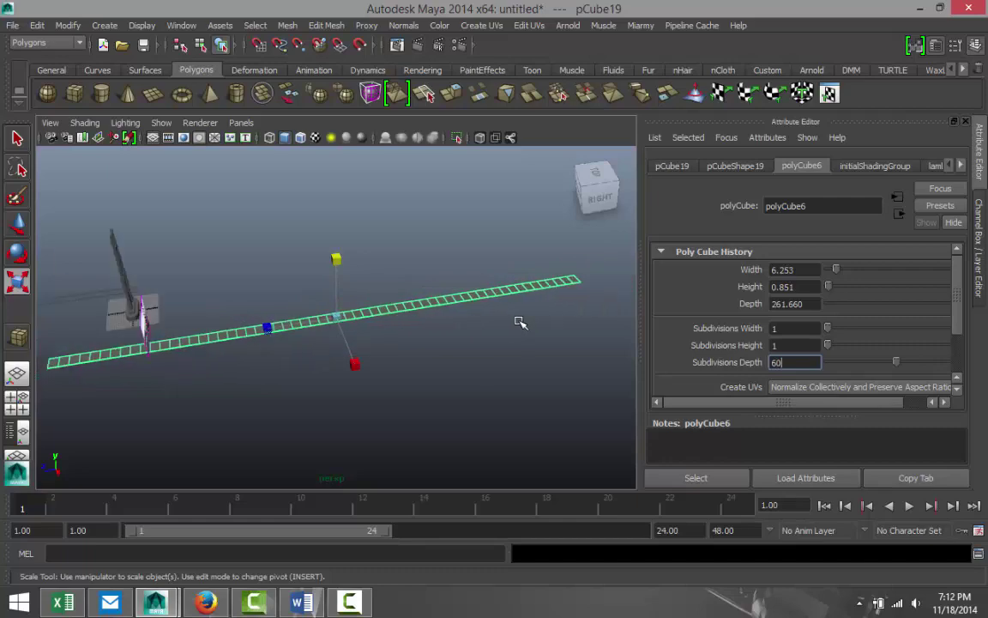
{"action": "scroll", "coordinate": [519, 322], "scroll_direction": "down", "scroll_amount": 5}
{"action": "scroll", "coordinate": [520, 321], "scroll_direction": "up", "scroll_amount": 3}
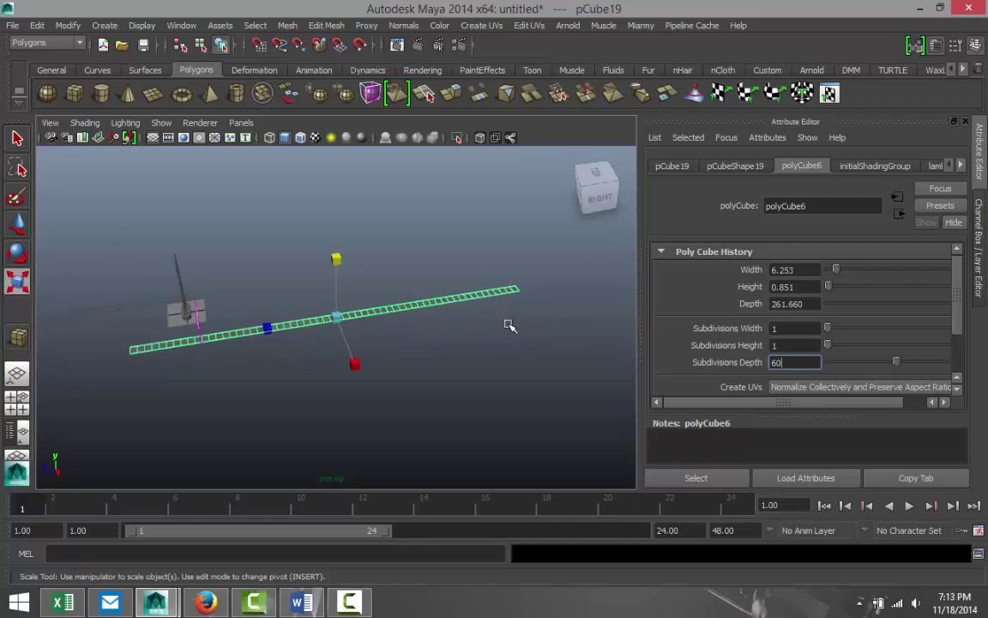
- In the top view, move the roadway slab along Z to about 103.3 cm, alongside the span between the two towers
{"action": "left_click", "coordinate": [19, 402]}
{"action": "key", "text": "space"}
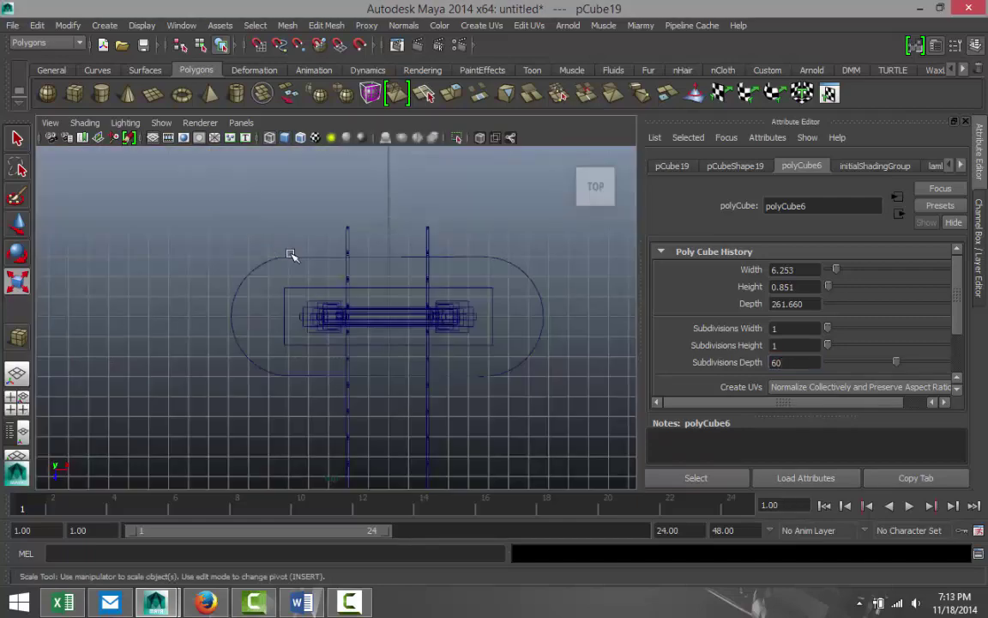
{"action": "scroll", "coordinate": [375, 293], "scroll_direction": "down", "scroll_amount": 4}
{"action": "scroll", "coordinate": [399, 310], "scroll_direction": "down", "scroll_amount": 5}
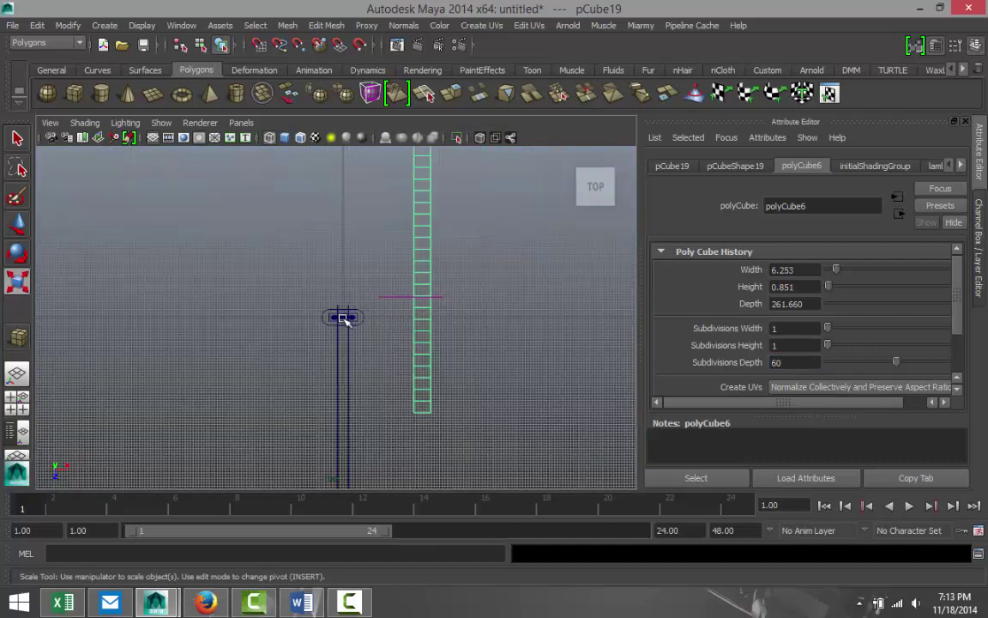
{"action": "scroll", "coordinate": [395, 304], "scroll_direction": "down", "scroll_amount": 3}
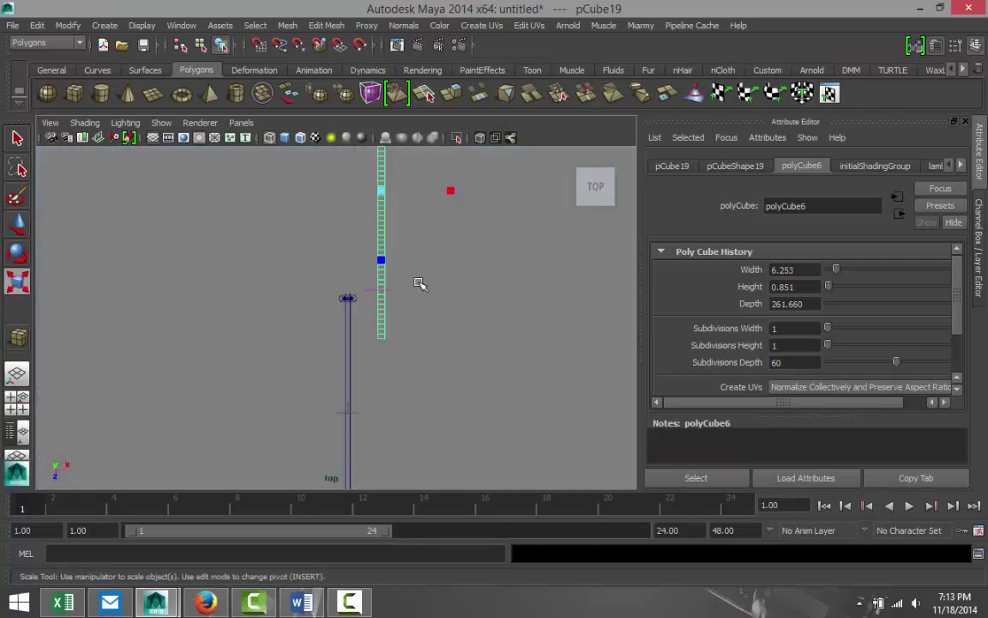
{"action": "key", "text": "w"}
{"action": "left_click_drag", "start_coordinate": [382, 245], "coordinate": [375, 432]}
{"action": "scroll", "coordinate": [470, 395], "scroll_direction": "down", "scroll_amount": 2}
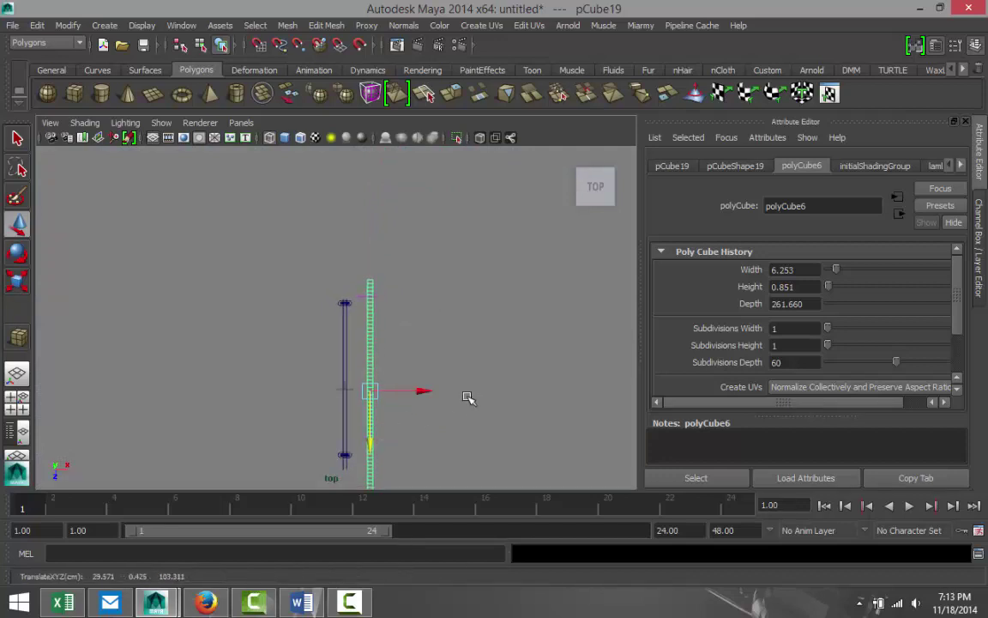
{"action": "middle_click_drag", "start_coordinate": [468, 400], "coordinate": [465, 318], "text": "alt"}
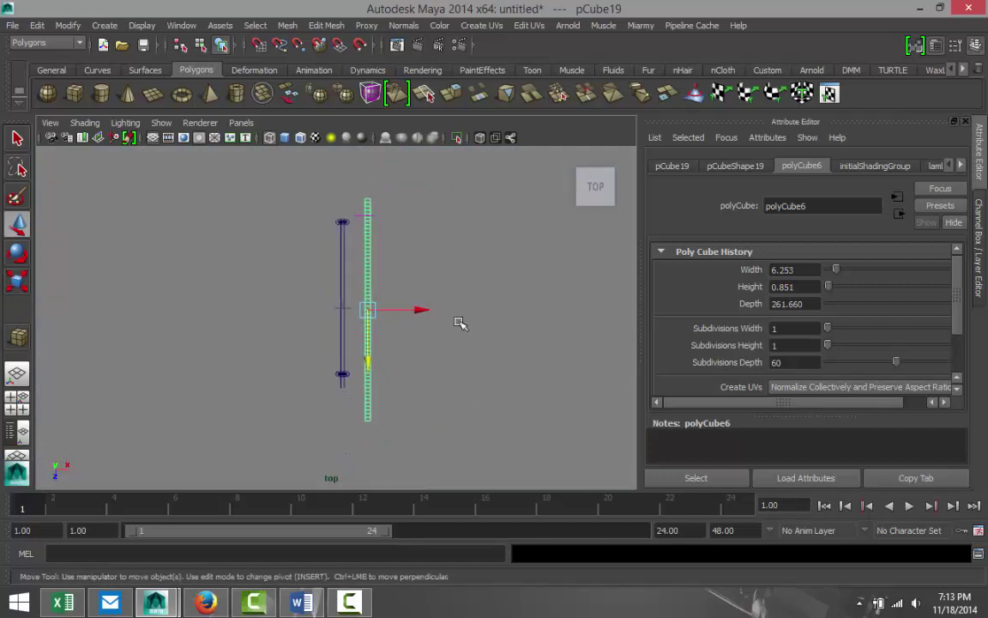
- Shorten the roadway slab to about 0.765 in Z and shift it to about 96.9 cm in Z to match the truss rows
{"action": "key", "text": "r"}
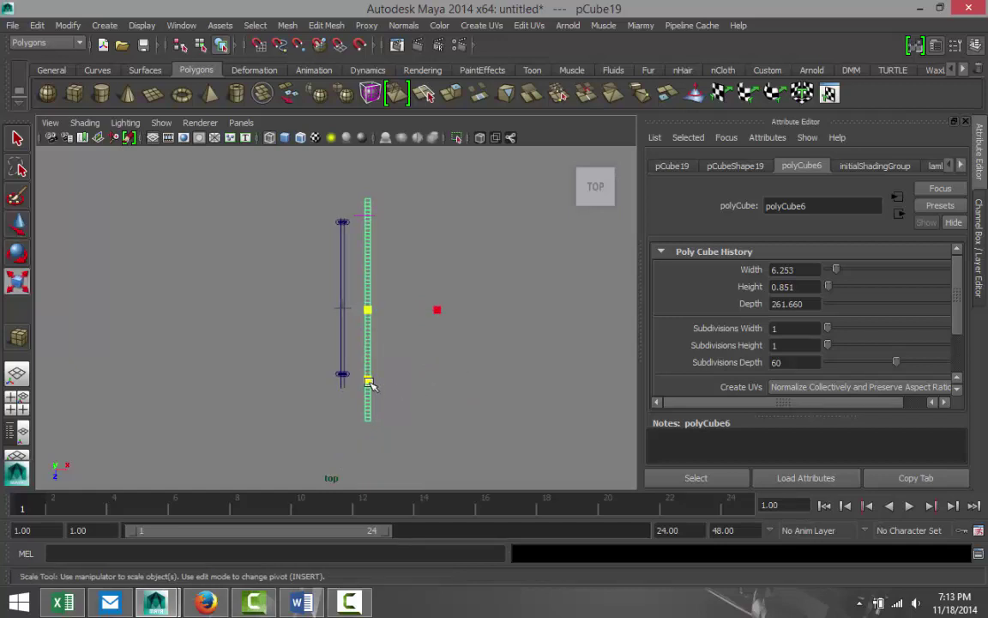
{"action": "left_click_drag", "start_coordinate": [369, 382], "coordinate": [371, 362]}
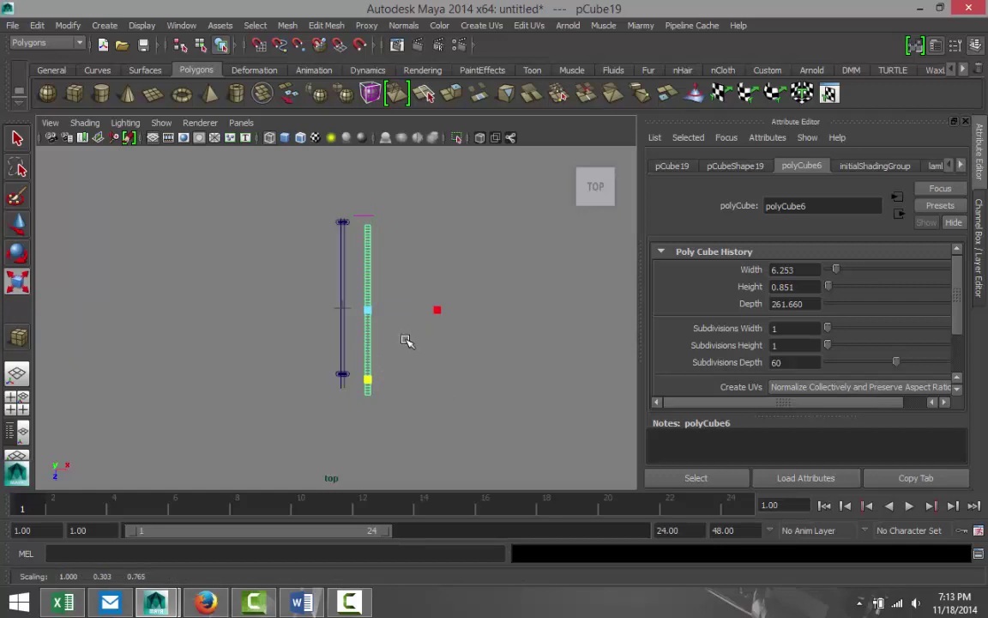
{"action": "key", "text": "w"}
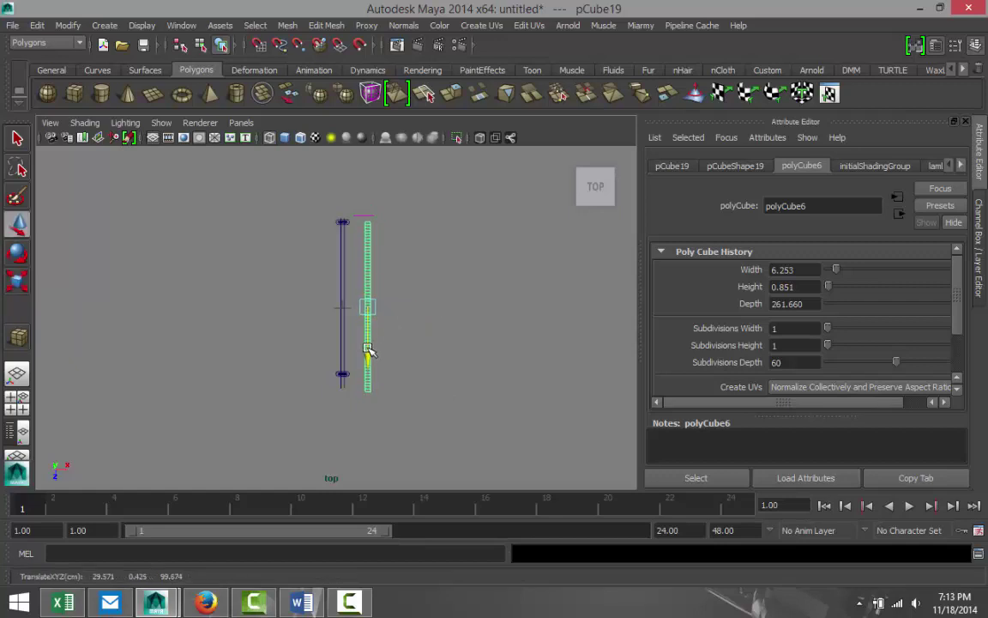
{"action": "left_click_drag", "start_coordinate": [367, 348], "coordinate": [367, 346]}
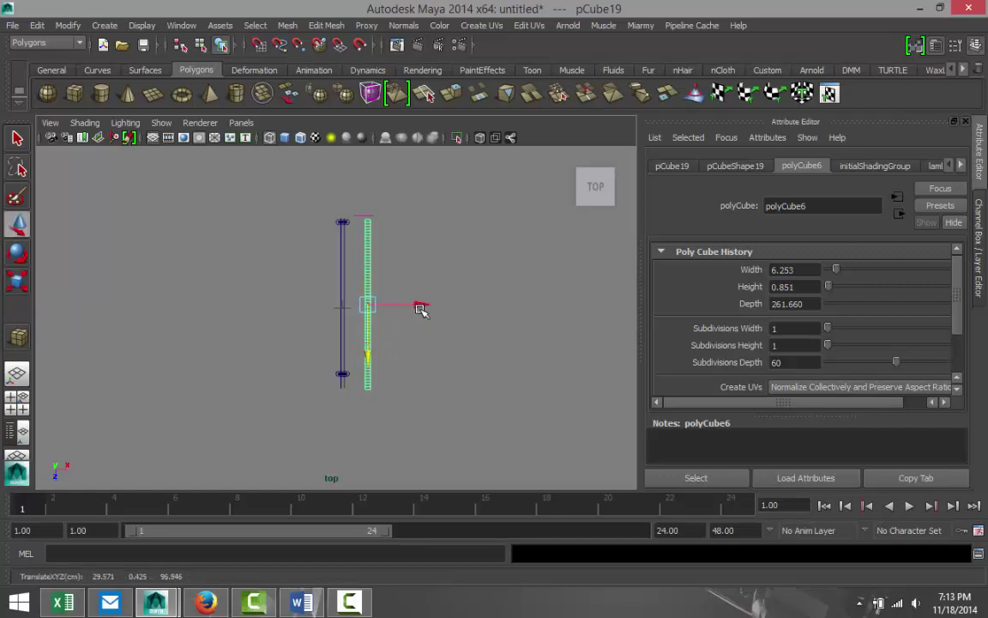
- Move the roadway slab along X to about 0.15 cm so it overlaps both truss rows
{"action": "left_click_drag", "start_coordinate": [421, 307], "coordinate": [400, 309]}
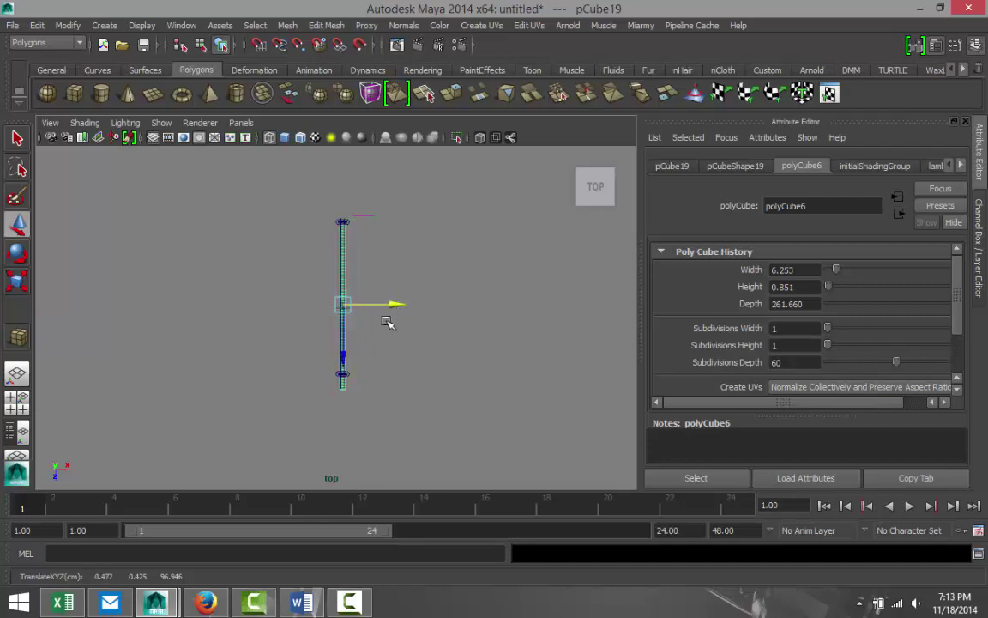
{"action": "scroll", "coordinate": [384, 326], "scroll_direction": "up", "scroll_amount": 4}
{"action": "scroll", "coordinate": [381, 331], "scroll_direction": "up", "scroll_amount": 6}
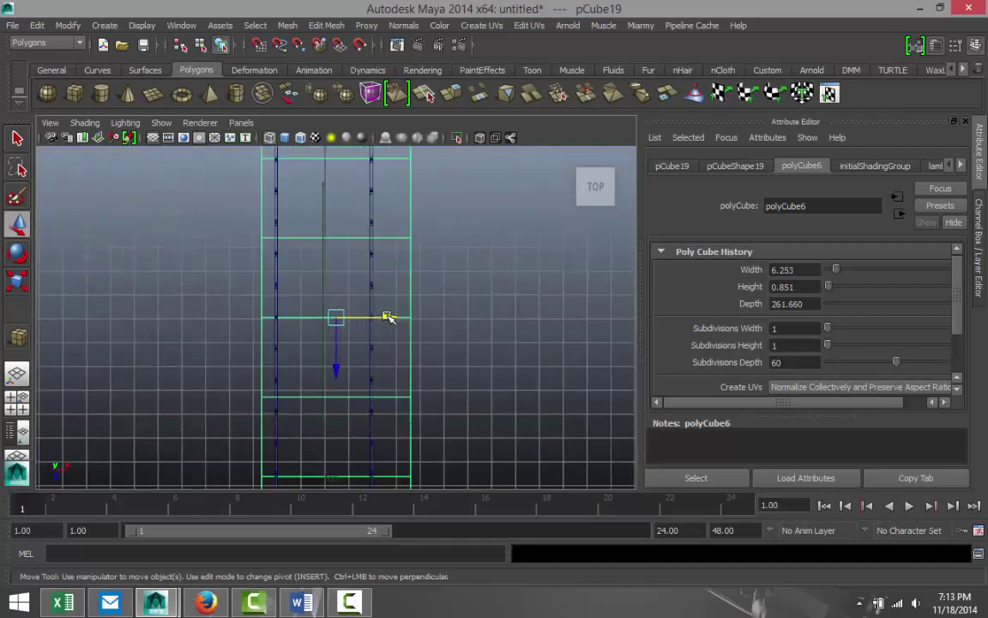
{"action": "left_click_drag", "start_coordinate": [387, 318], "coordinate": [381, 318]}
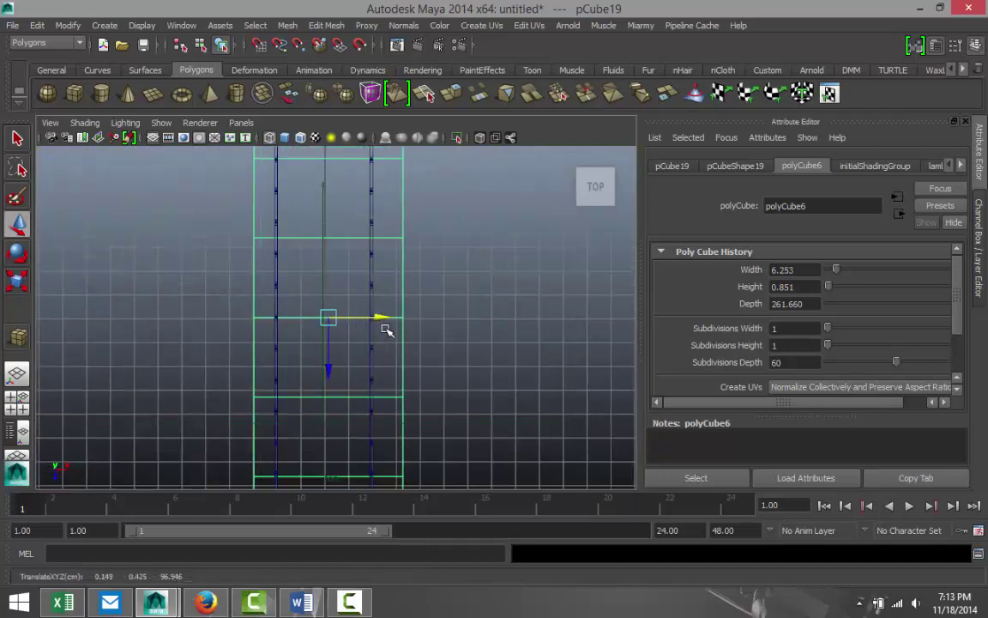
- Narrow the roadway slab to about 0.628 in X and center it between the truss rows at about -0.05 cm in X
{"action": "key", "text": "r"}
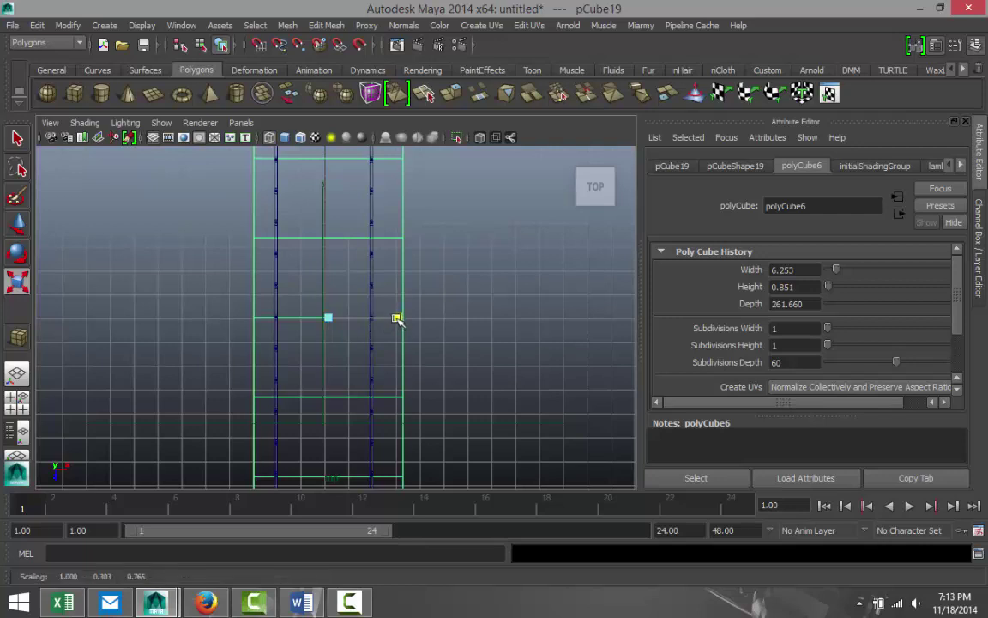
{"action": "left_click_drag", "start_coordinate": [397, 321], "coordinate": [374, 324]}
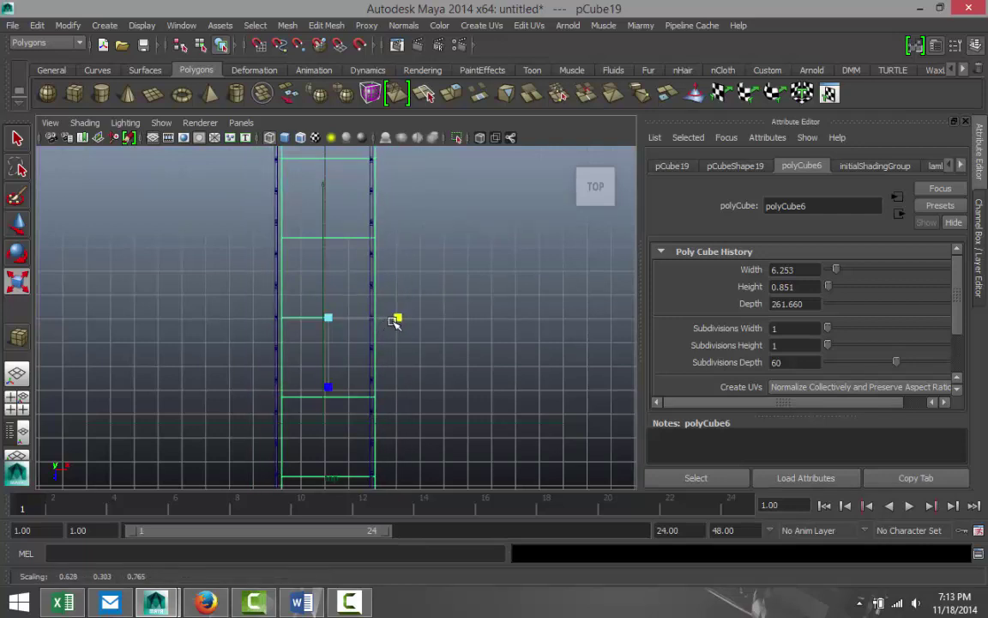
{"action": "key", "text": "w"}
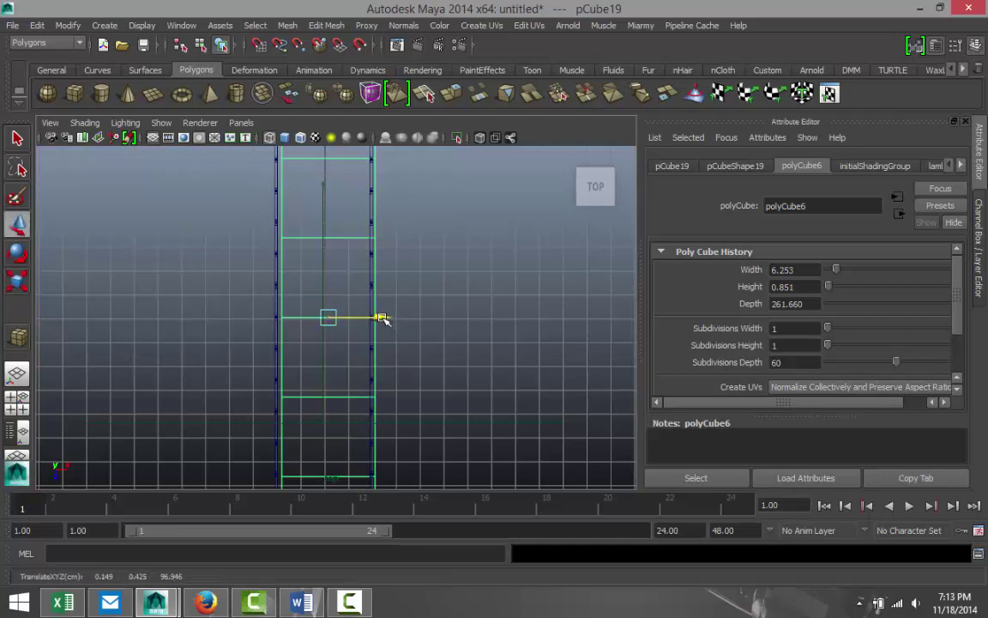
{"action": "left_click_drag", "start_coordinate": [382, 320], "coordinate": [380, 318]}
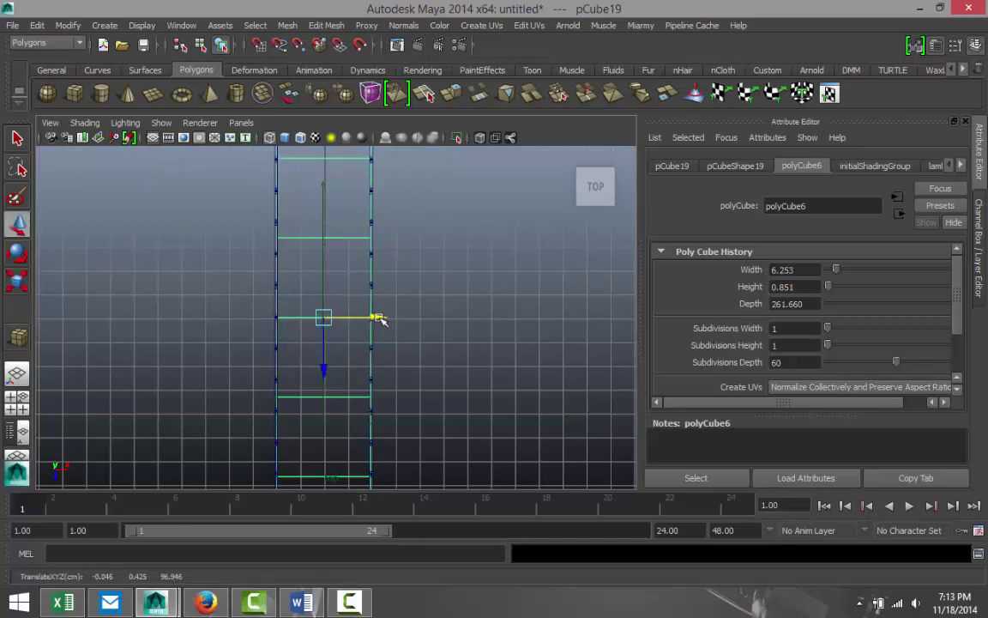
- In the side view, raise the roadway slab to about 12.96 cm in Y, within the upper half of the trusses
{"action": "key", "text": "r"}
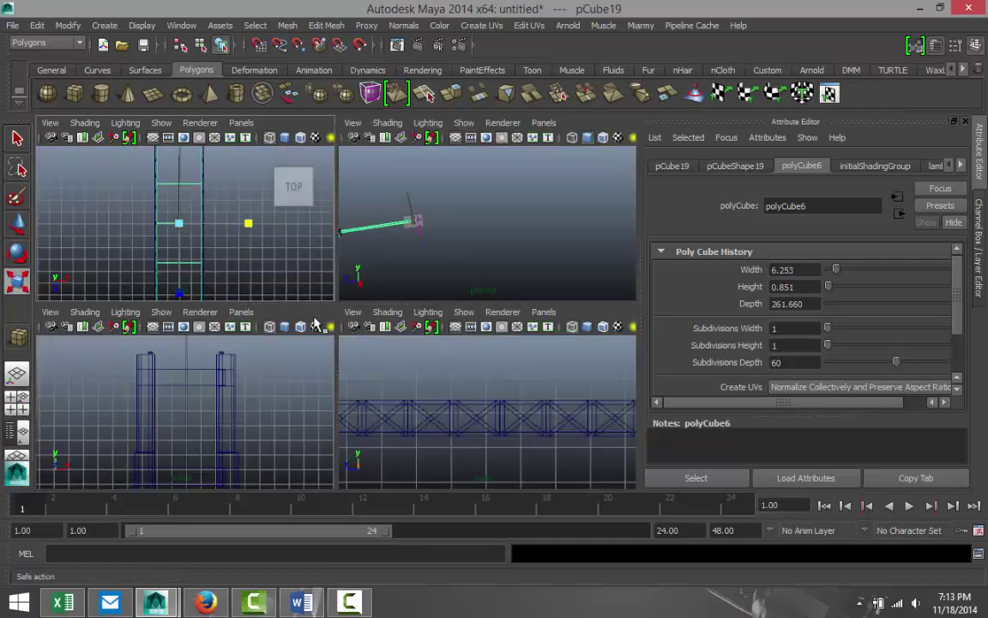
{"action": "left_click", "coordinate": [17, 370]}
{"action": "key", "text": "space"}
{"action": "scroll", "coordinate": [445, 413], "scroll_direction": "down", "scroll_amount": 6}
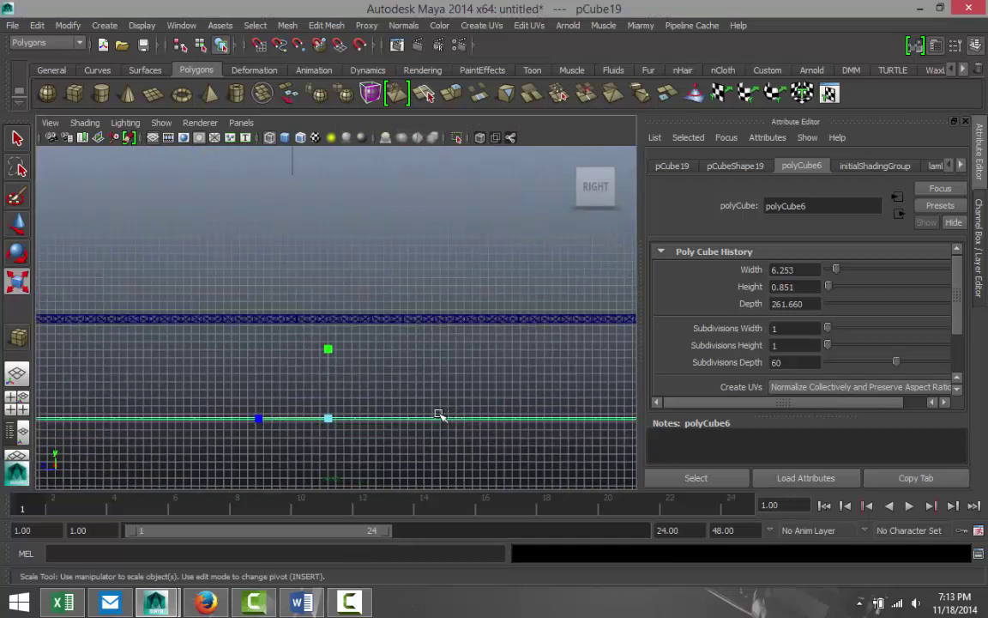
{"action": "key", "text": "w"}
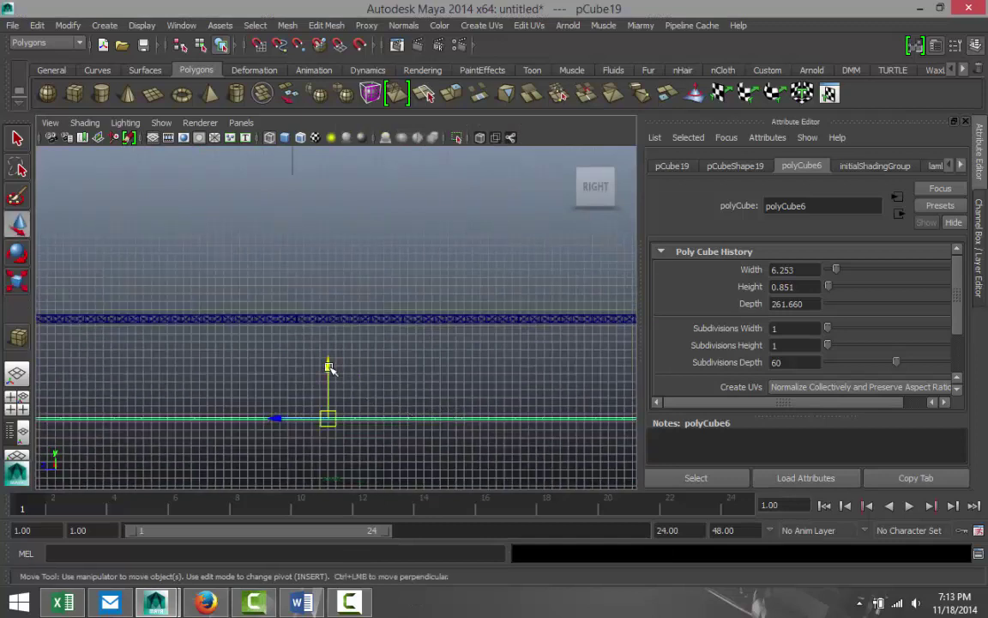
{"action": "left_click_drag", "start_coordinate": [332, 364], "coordinate": [326, 269]}
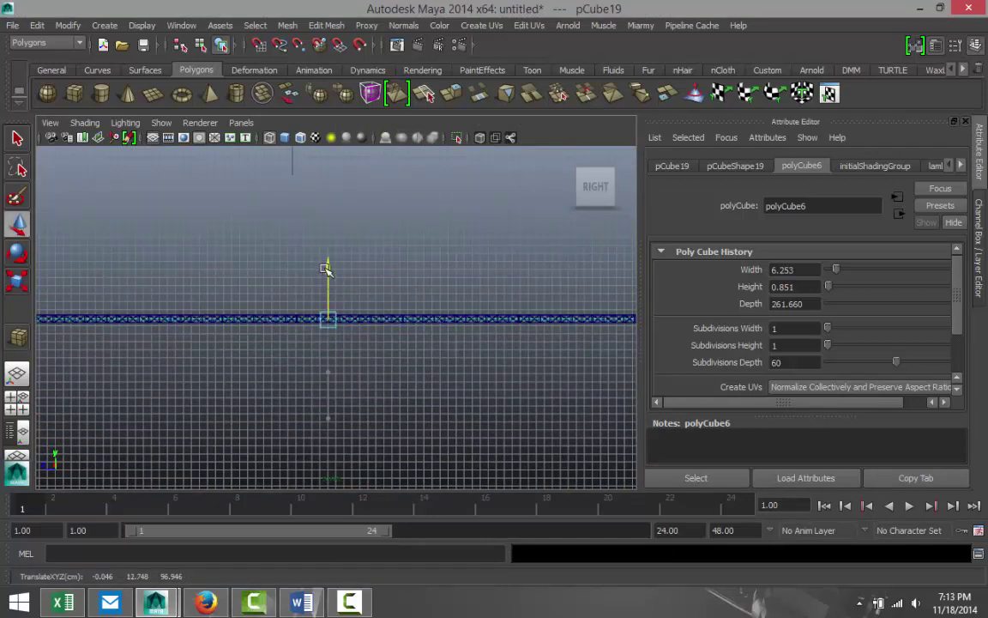
{"action": "scroll", "coordinate": [369, 354], "scroll_direction": "down", "scroll_amount": 8}
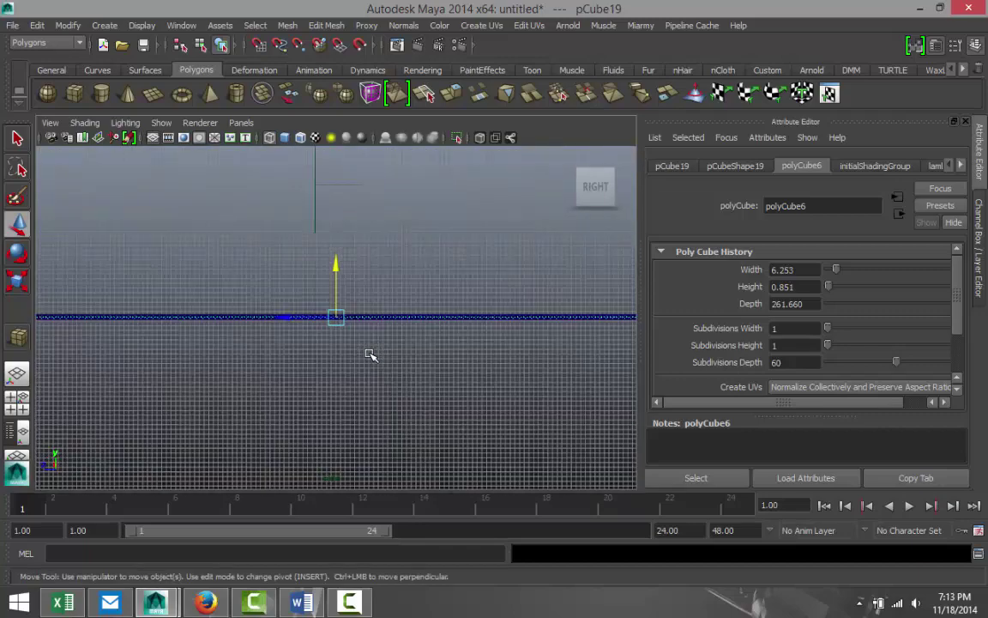
{"action": "scroll", "coordinate": [369, 354], "scroll_direction": "up", "scroll_amount": 5}
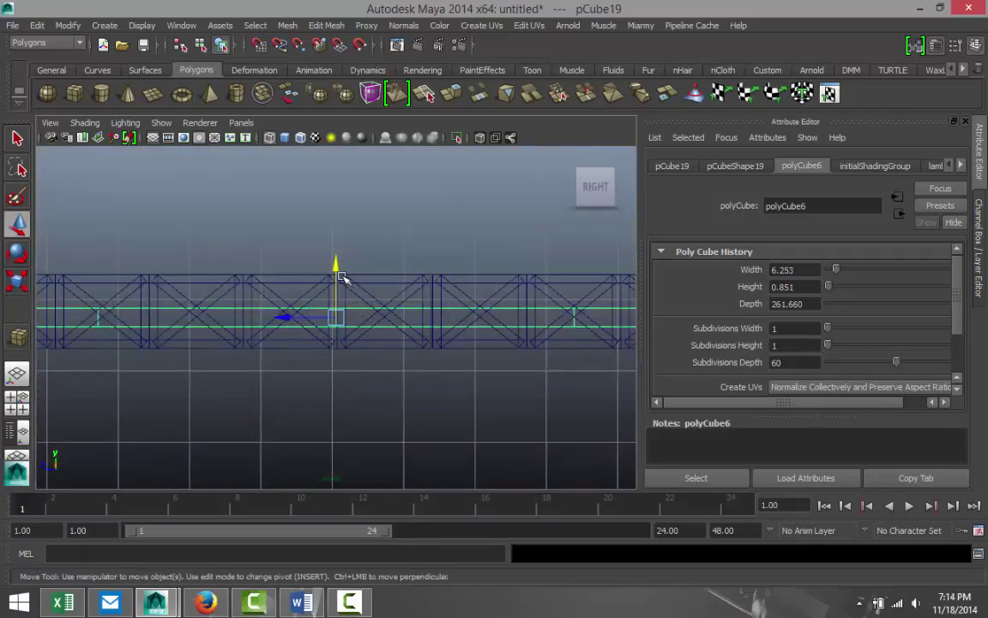
{"action": "left_click_drag", "start_coordinate": [335, 264], "coordinate": [356, 250]}
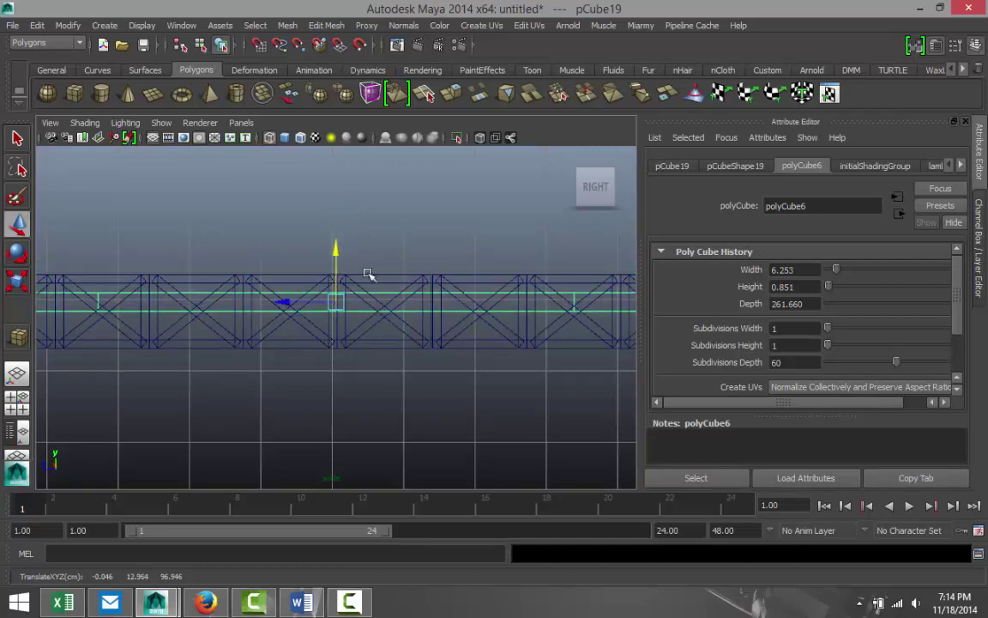
- Thin the roadway slab to about 0.135 in Y and combine it with the truss rows into one mesh
{"action": "key", "text": "r"}
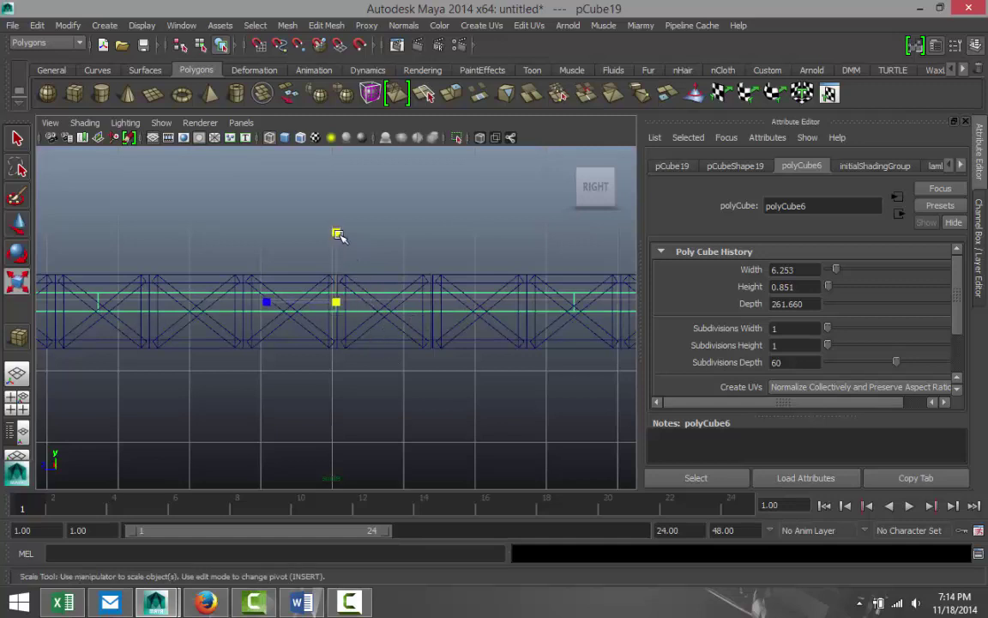
{"action": "left_click_drag", "start_coordinate": [339, 235], "coordinate": [346, 270]}
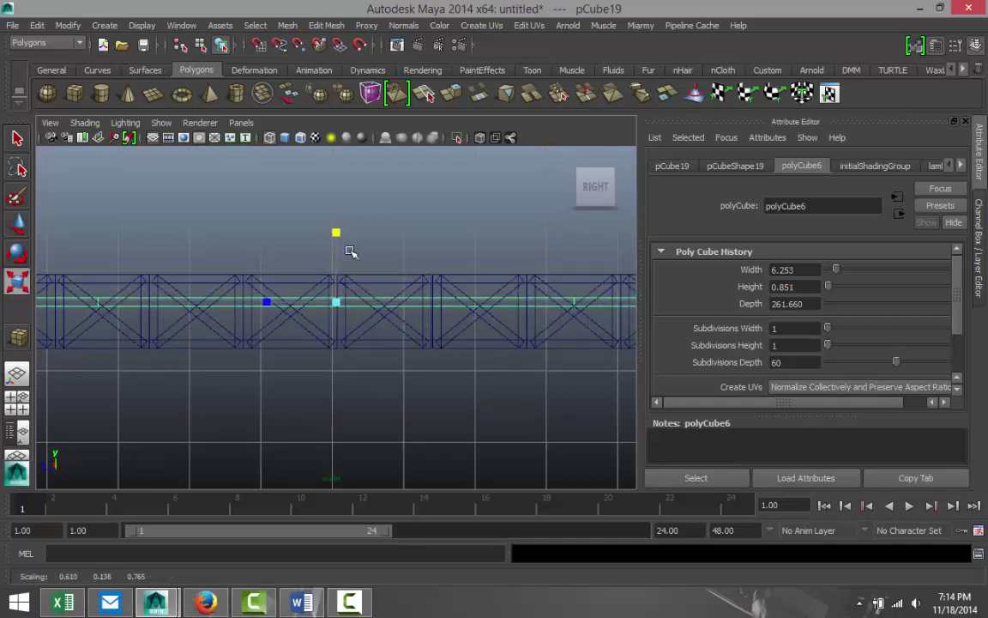
{"action": "key", "text": "space"}
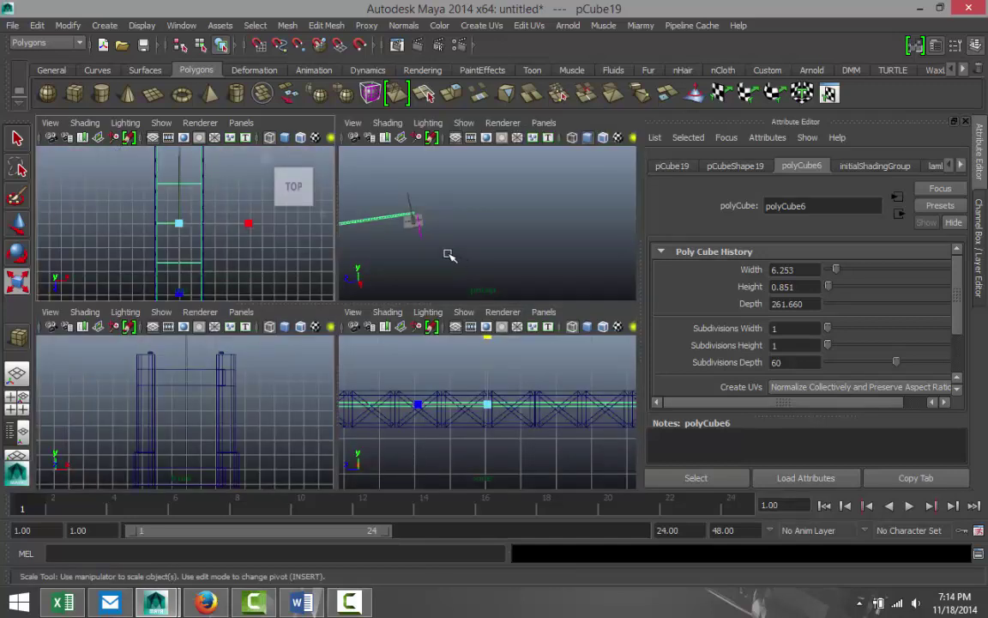
{"action": "key", "text": "space"}
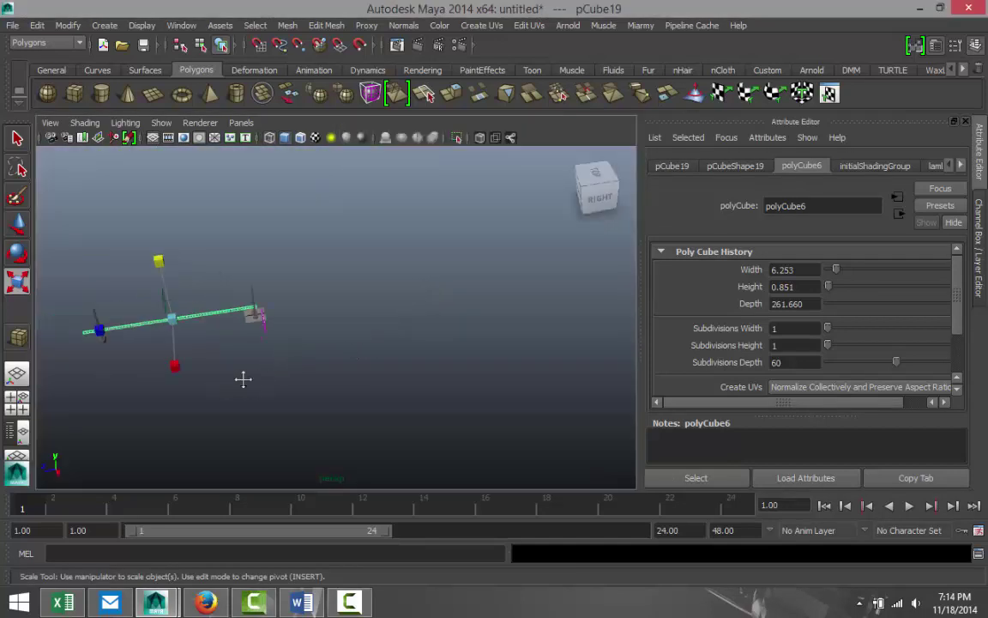
{"action": "middle_click_drag", "start_coordinate": [243, 379], "coordinate": [357, 363], "text": "alt"}
{"action": "scroll", "coordinate": [356, 400], "scroll_direction": "up", "scroll_amount": 3}
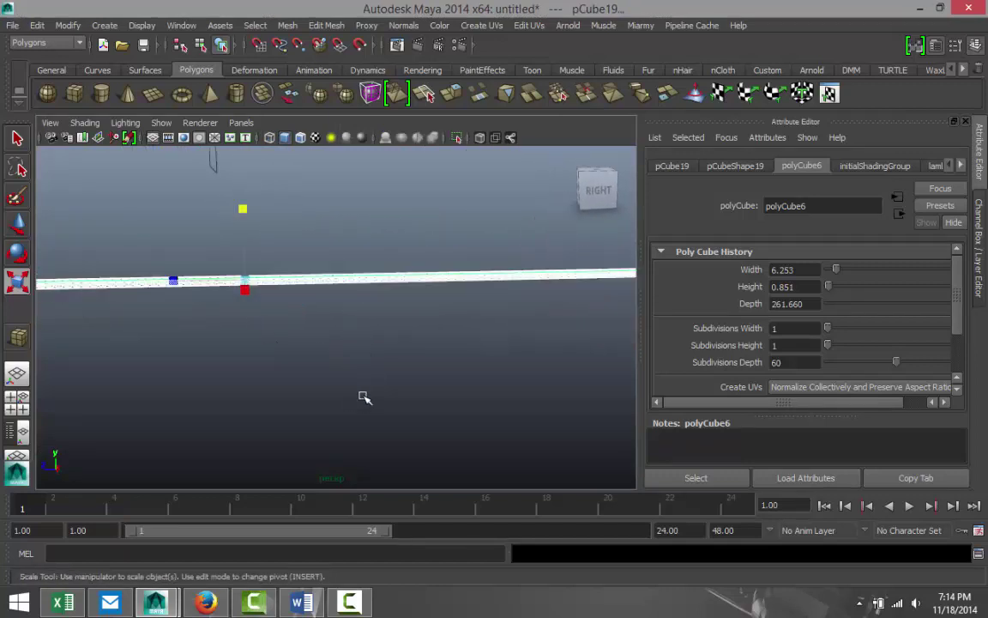
{"action": "left_click", "coordinate": [289, 26]}
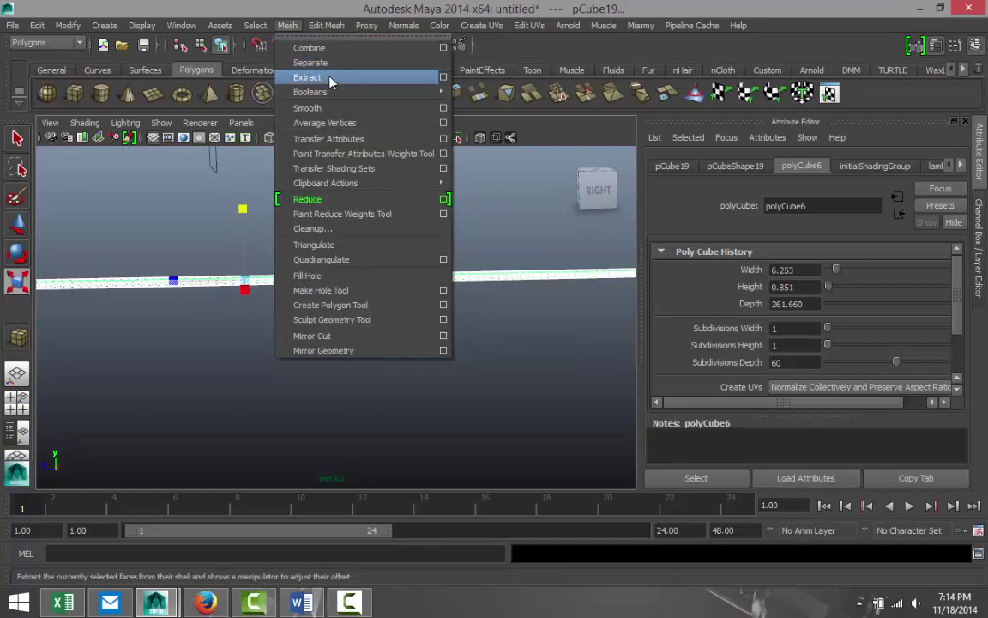
{"action": "left_click", "coordinate": [309, 48]}
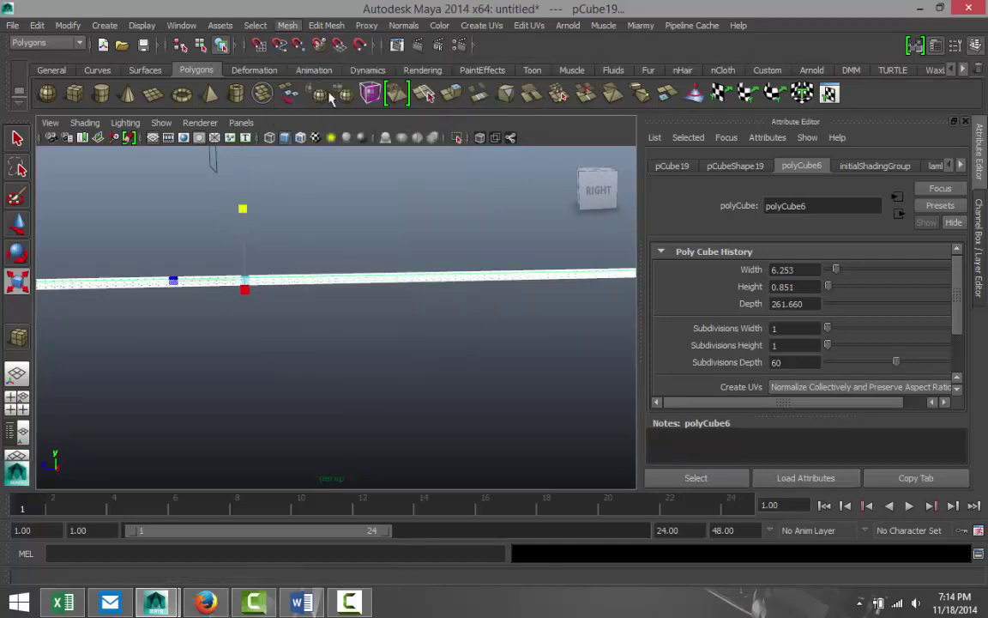
- In the side view, move the combined deck along Z to about -5.83 so it sits evenly between the two towers
{"action": "scroll", "coordinate": [382, 338], "scroll_direction": "down", "scroll_amount": 2}
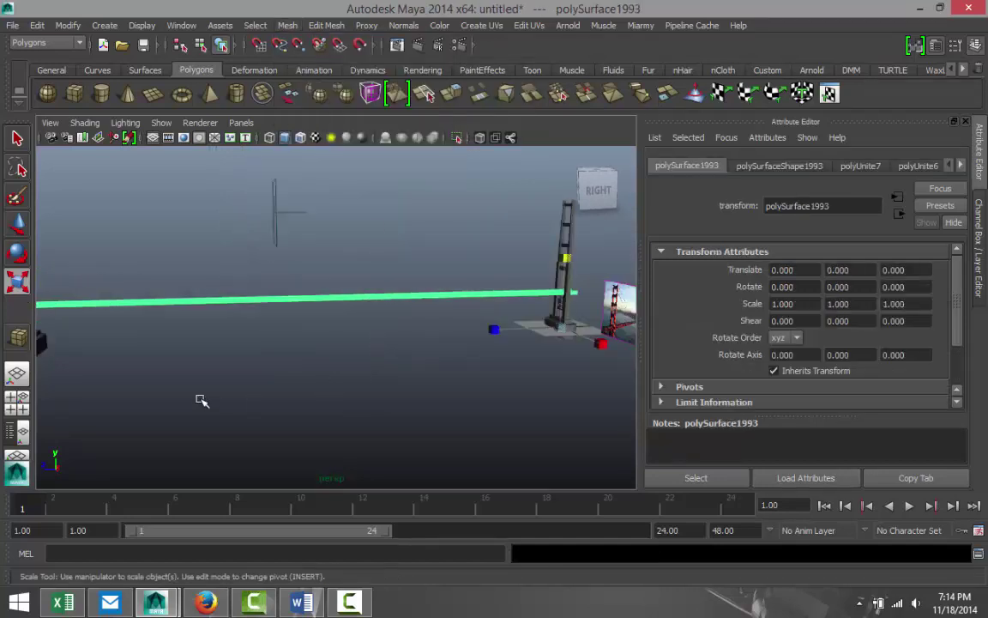
{"action": "left_click", "coordinate": [18, 403]}
{"action": "scroll", "coordinate": [497, 414], "scroll_direction": "down", "scroll_amount": 5}
{"action": "key", "text": "space"}
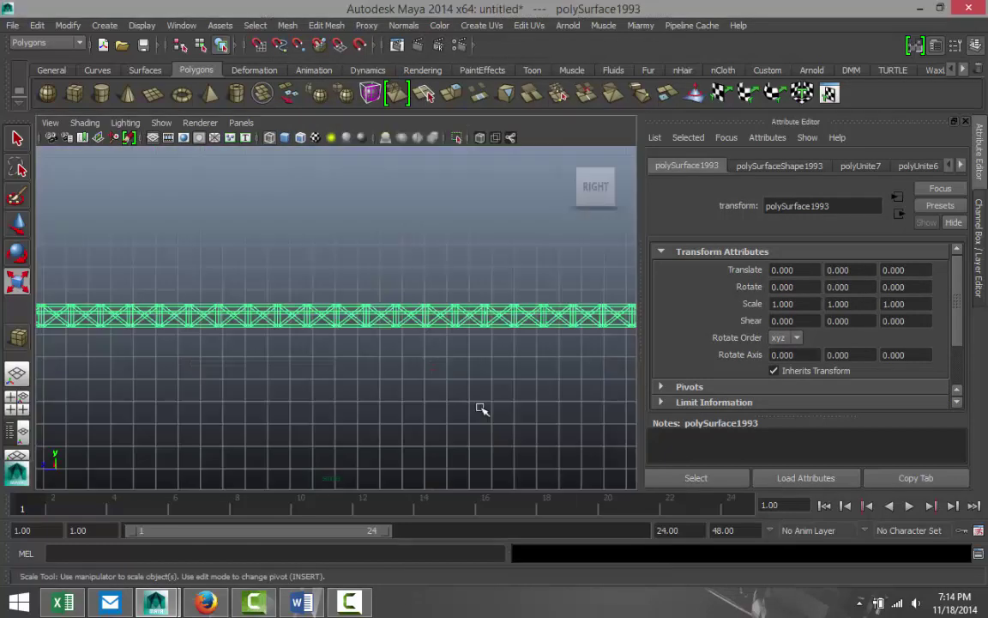
{"action": "scroll", "coordinate": [432, 388], "scroll_direction": "down", "scroll_amount": 5}
{"action": "scroll", "coordinate": [428, 391], "scroll_direction": "down", "scroll_amount": 3}
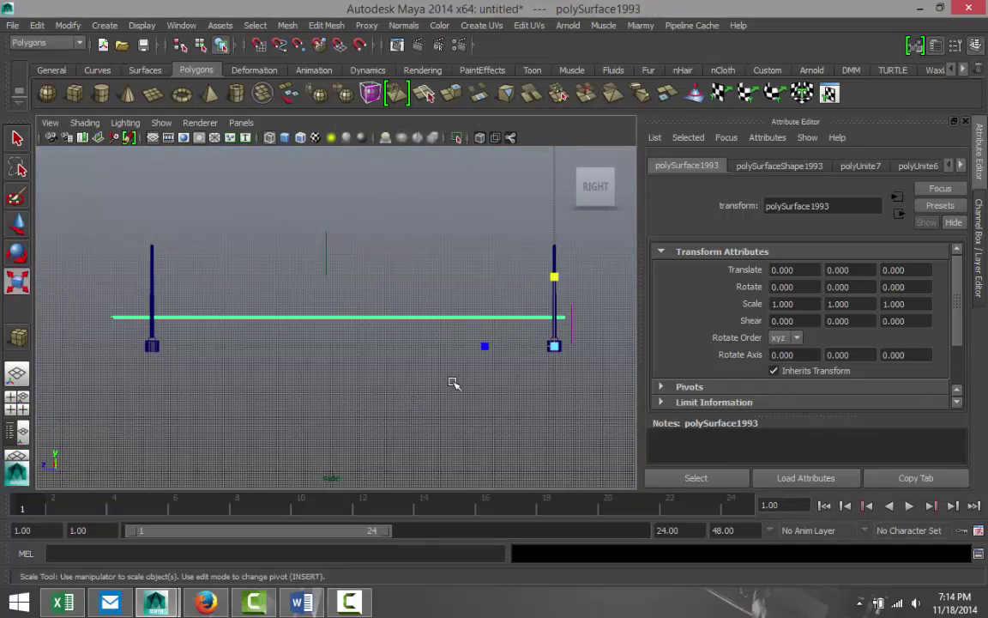
{"action": "key", "text": "w"}
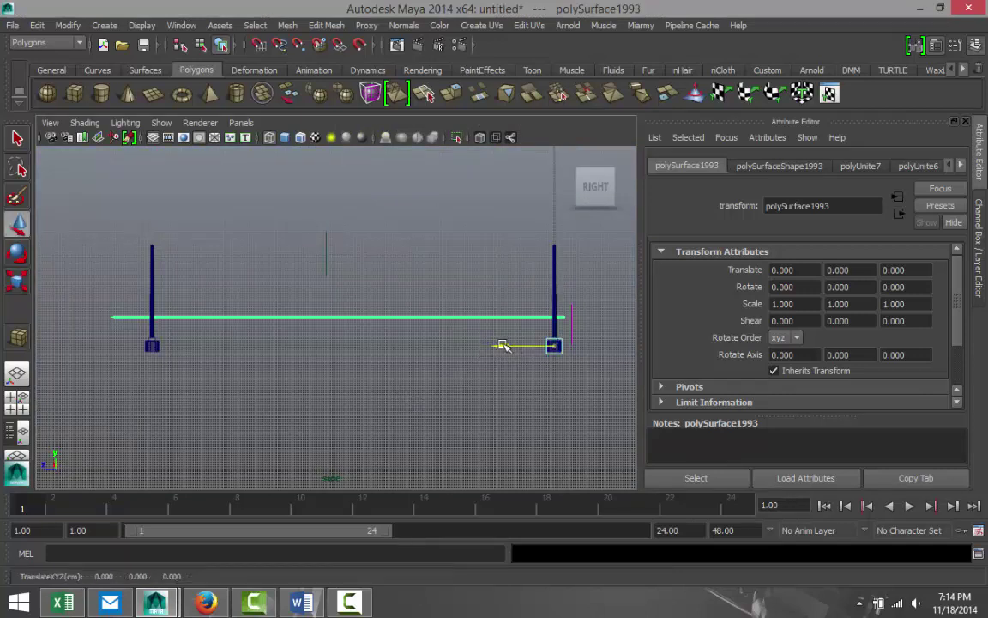
{"action": "left_click_drag", "start_coordinate": [503, 344], "coordinate": [515, 347]}
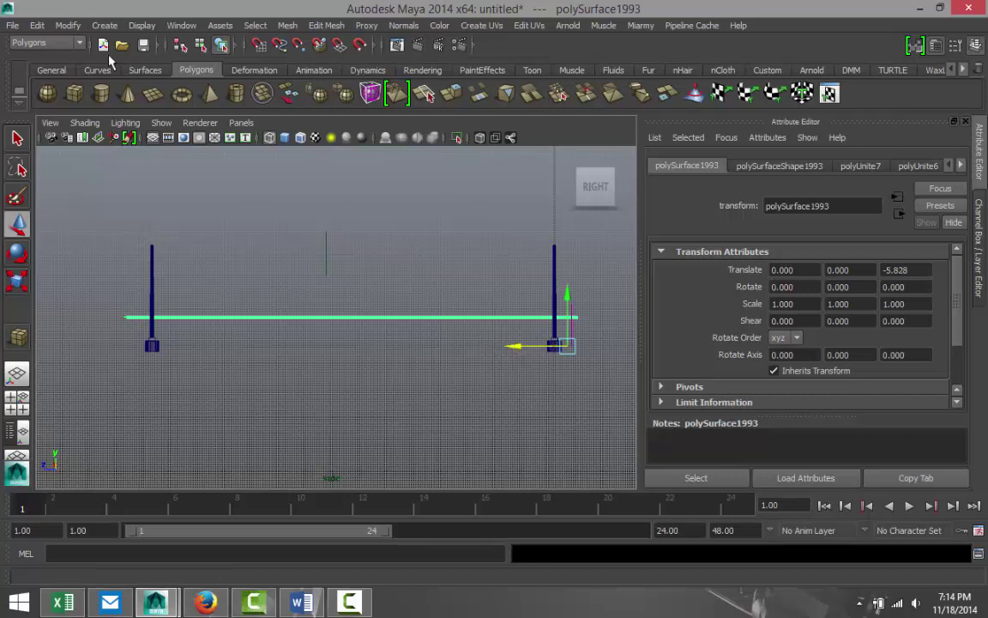
- Add a nonlinear Bend deformer to the combined deck
{"action": "left_click", "coordinate": [83, 45]}
{"action": "left_click", "coordinate": [69, 51]}
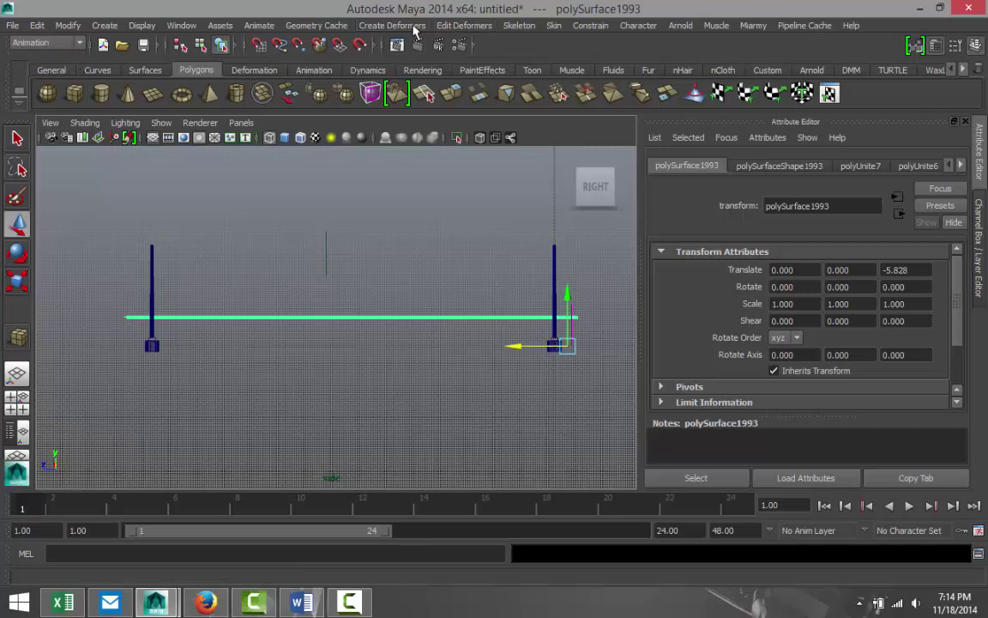
{"action": "left_click", "coordinate": [392, 25]}
{"action": "mouse_move", "coordinate": [410, 125]}
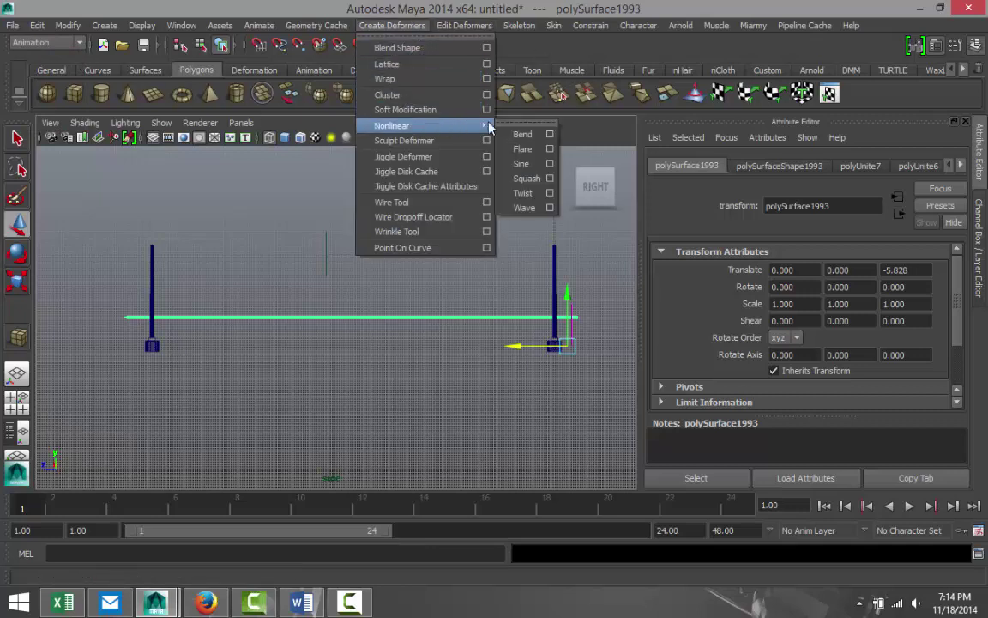
{"action": "left_click", "coordinate": [515, 128]}
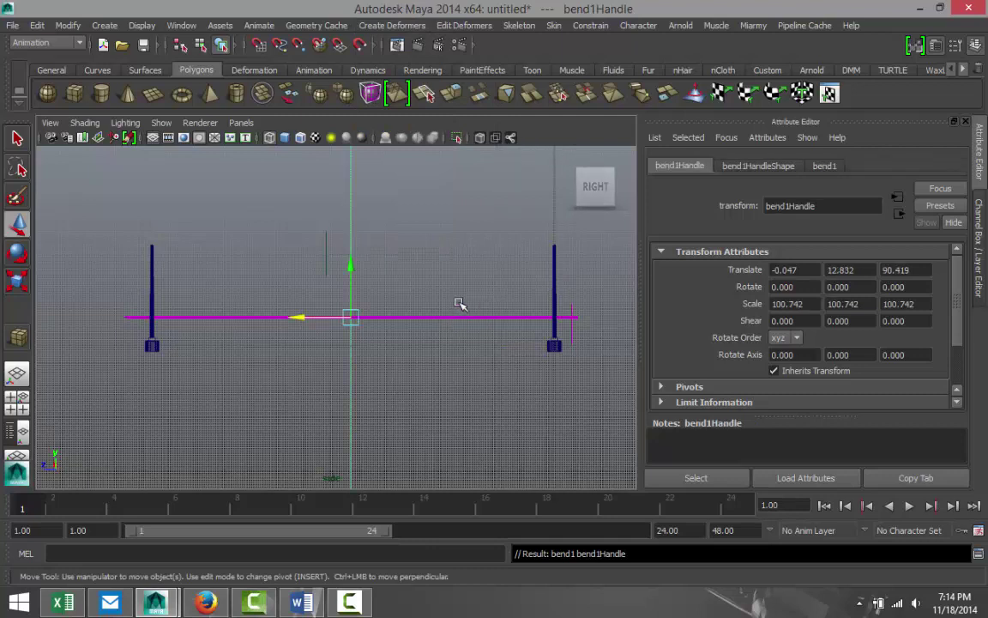
- Rotate the bend handle to -90 degrees in X so it lies along the deck
{"action": "scroll", "coordinate": [401, 287], "scroll_direction": "down", "scroll_amount": 2}
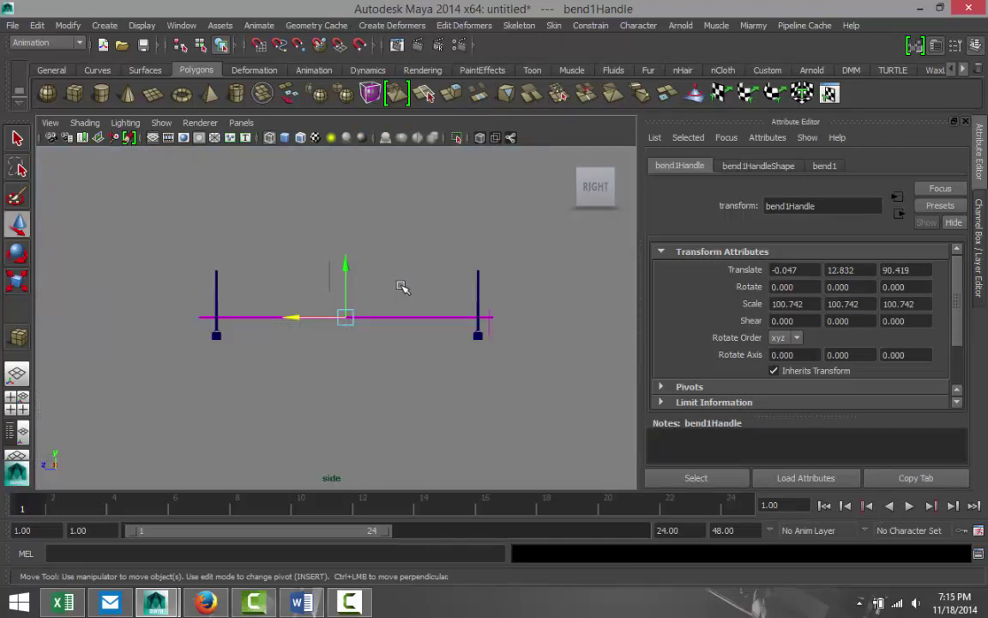
{"action": "scroll", "coordinate": [401, 286], "scroll_direction": "up", "scroll_amount": 2}
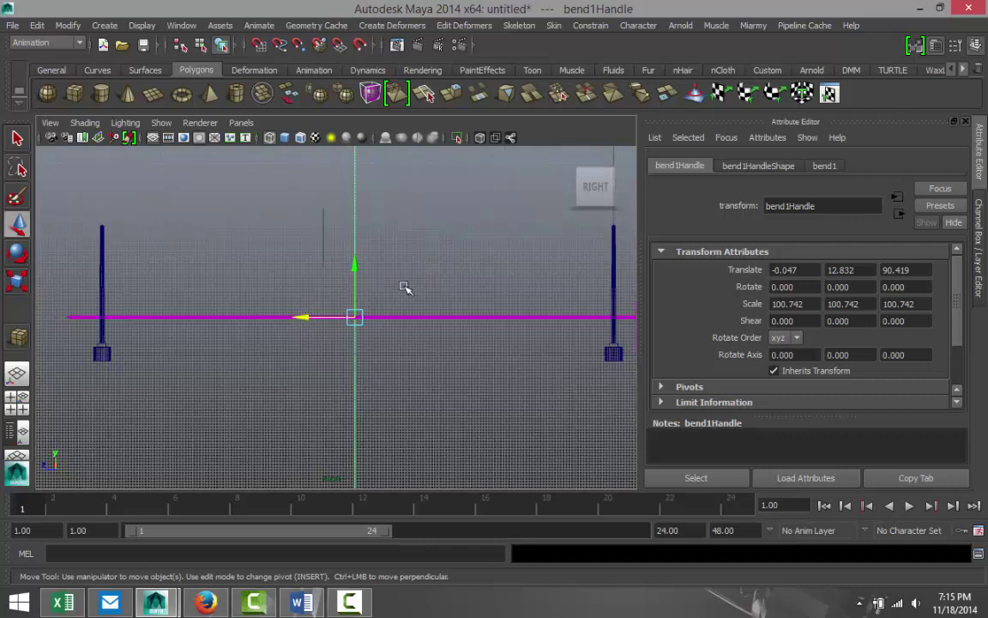
{"action": "key", "text": "F6"}
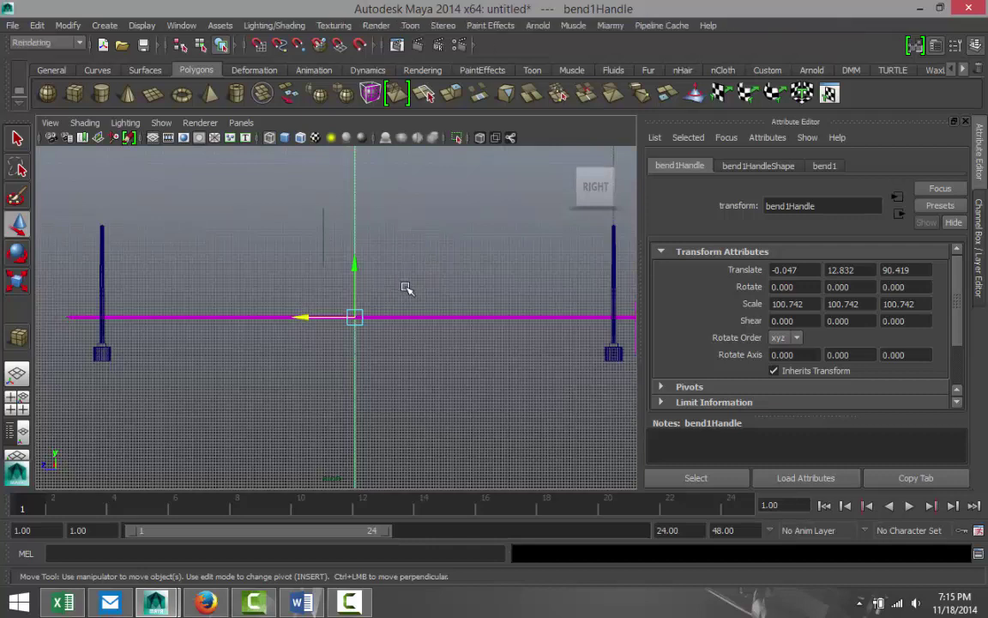
{"action": "left_click", "coordinate": [410, 236]}
{"action": "left_click_drag", "start_coordinate": [319, 208], "coordinate": [413, 386]}
{"action": "key", "text": "e"}
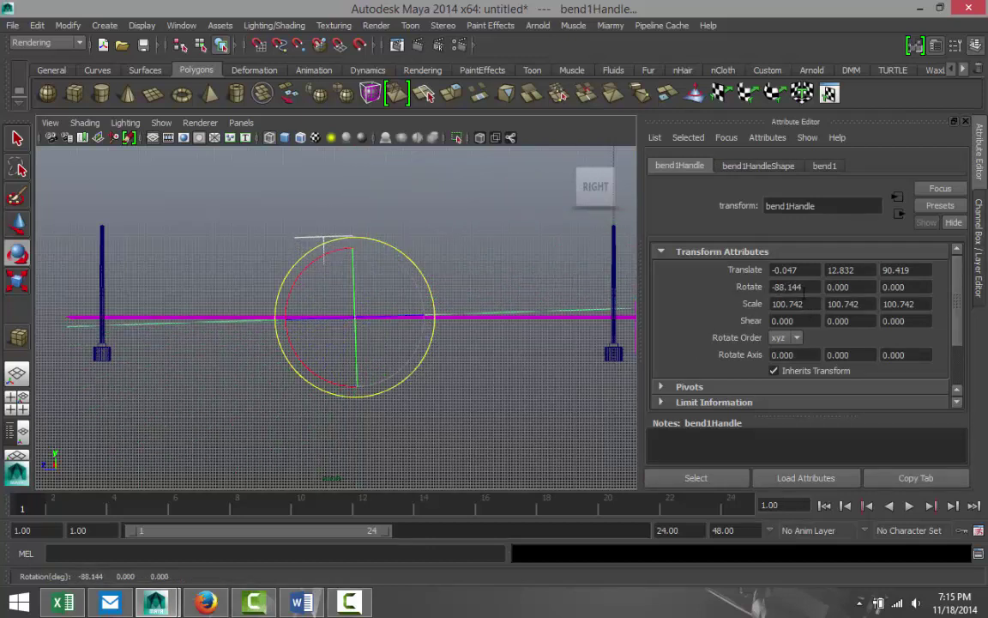
{"action": "left_click", "coordinate": [801, 285]}
{"action": "type", "text": "-90"}
{"action": "key", "text": "Return"}
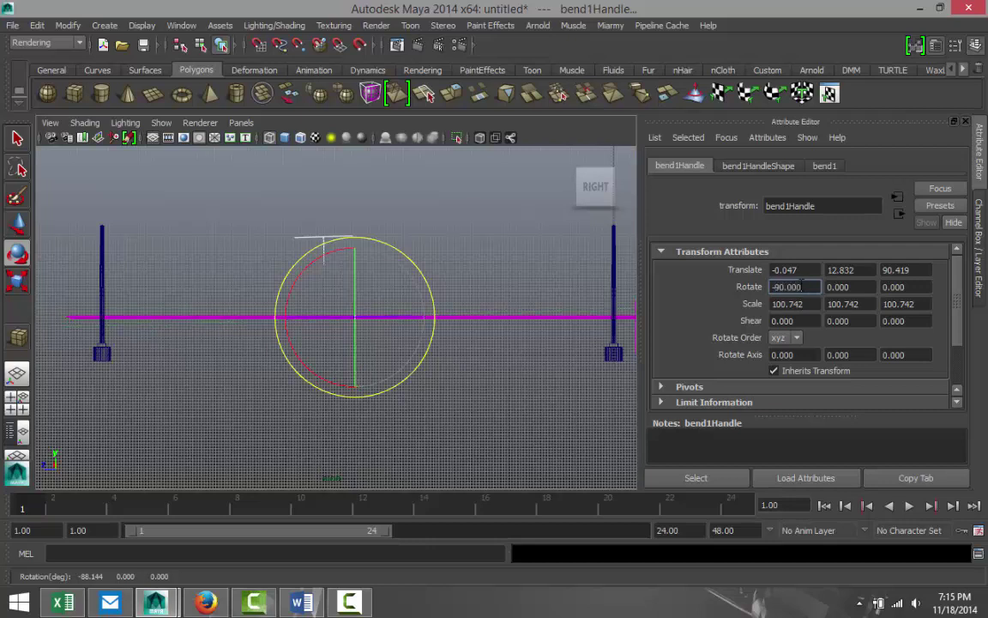
- Try a bend curvature of about 10.06 and a further handle rotation of about 41 degrees, and undo both changes
{"action": "left_click", "coordinate": [825, 166]}
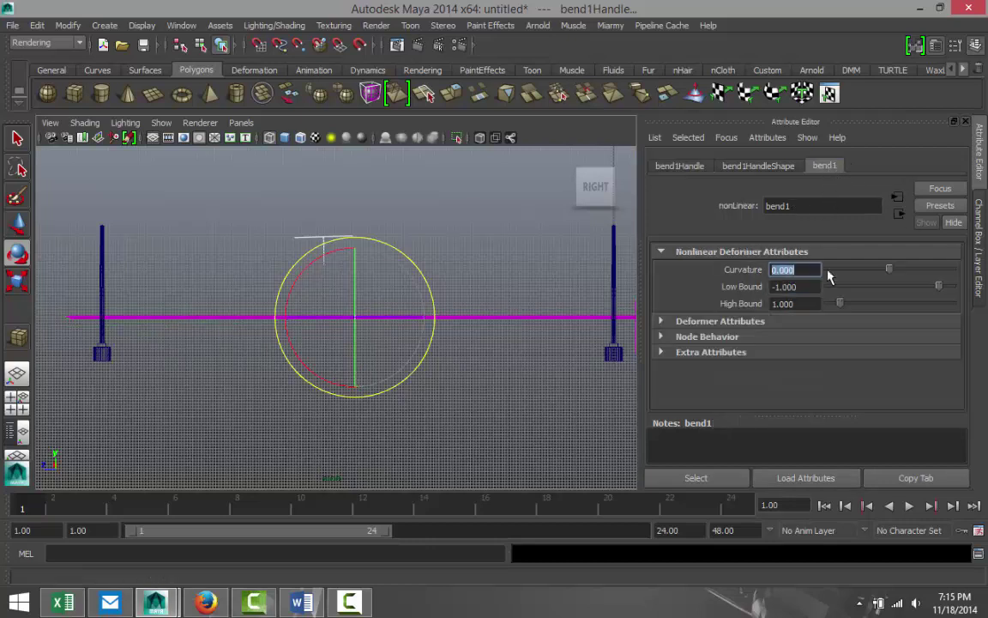
{"action": "left_click_drag", "start_coordinate": [886, 273], "coordinate": [893, 270]}
{"action": "left_click", "coordinate": [479, 349]}
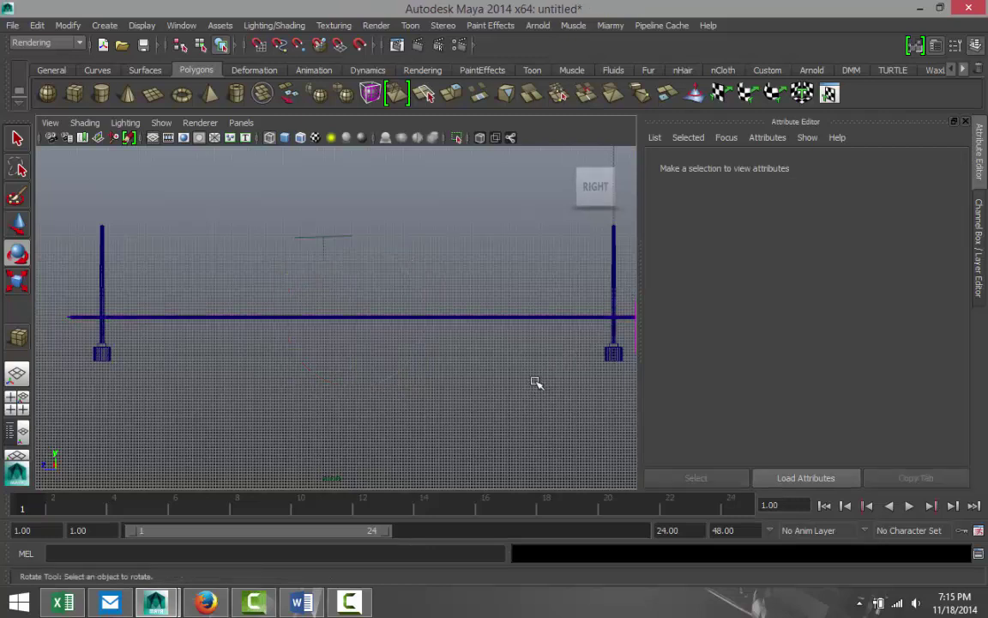
{"action": "key", "text": "ctrl+z"}
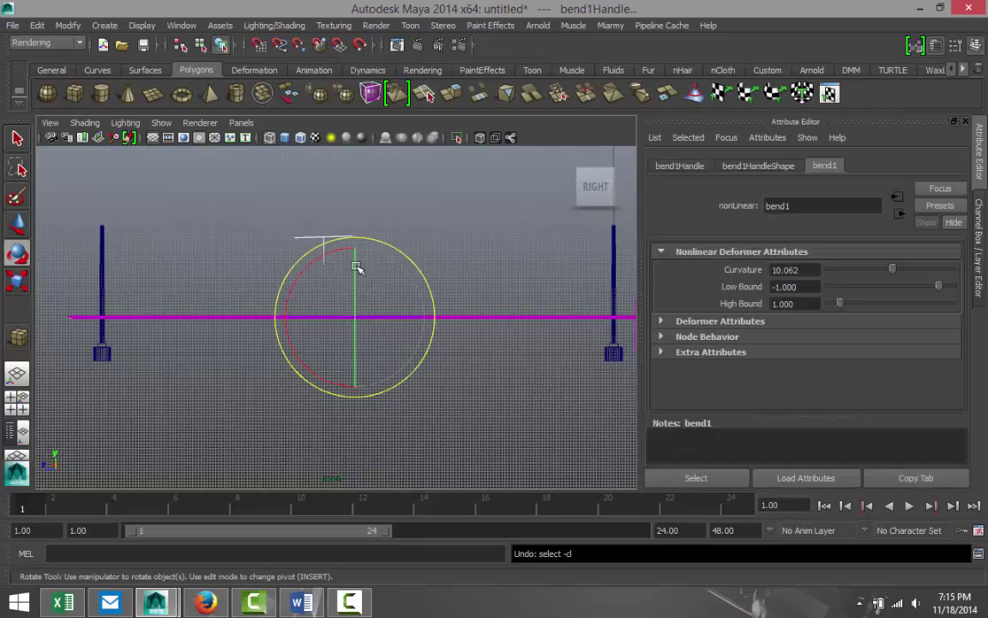
{"action": "left_click_drag", "start_coordinate": [356, 259], "coordinate": [363, 317]}
{"action": "key", "text": "ctrl+z"}
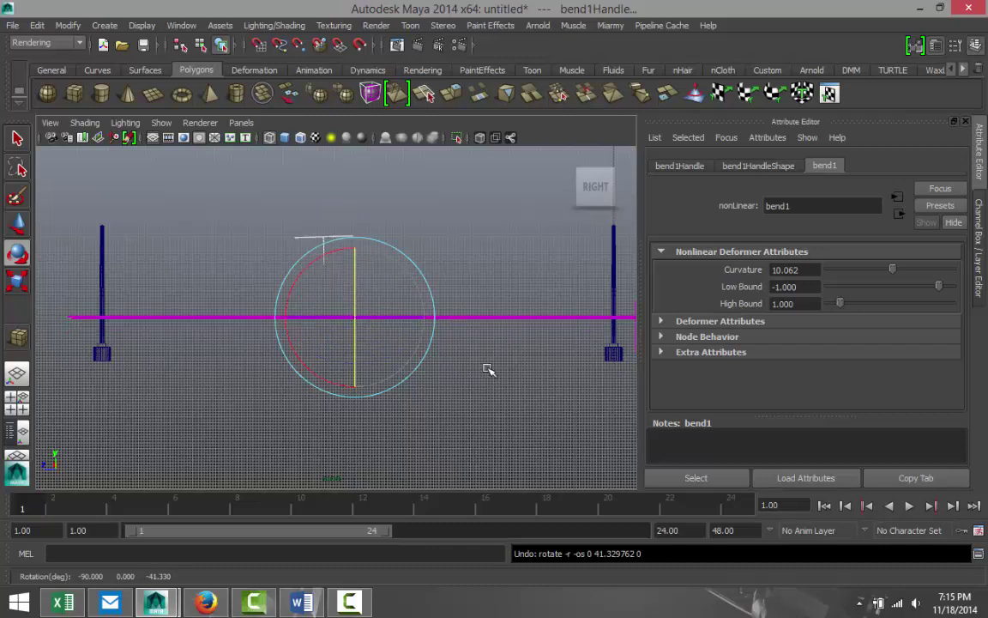
{"action": "key", "text": "ctrl+z"}
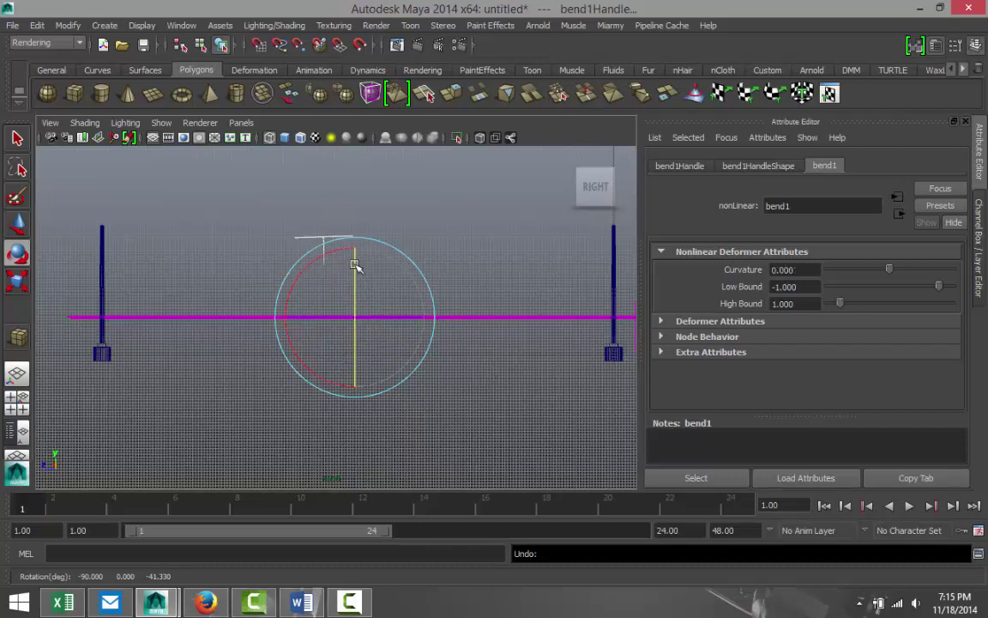
- Rotate the bend handle to -90 degrees in Z so the deck bends vertically
{"action": "left_click_drag", "start_coordinate": [355, 260], "coordinate": [364, 374]}
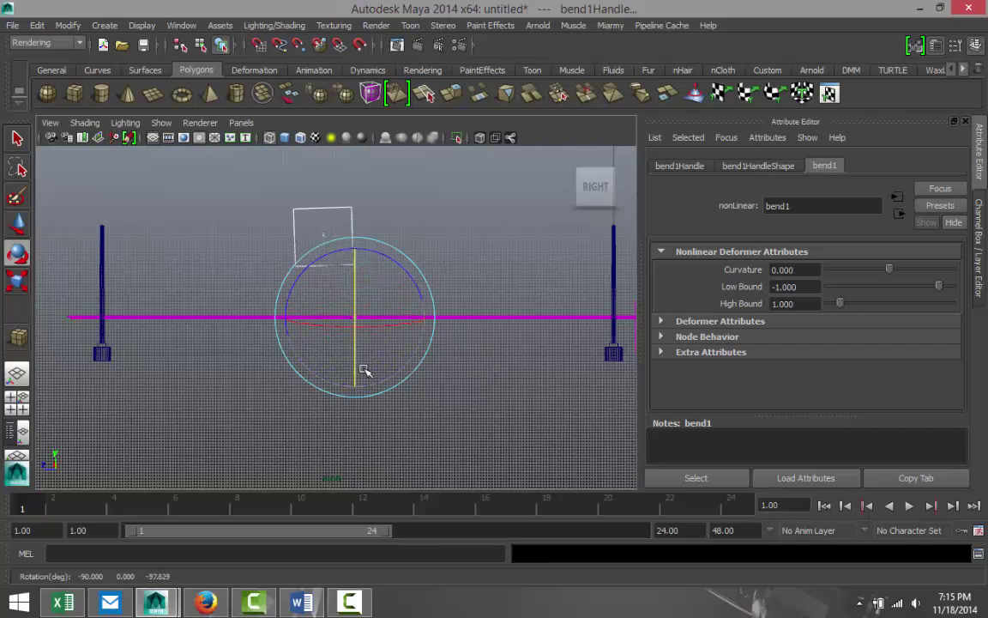
{"action": "left_click", "coordinate": [748, 165]}
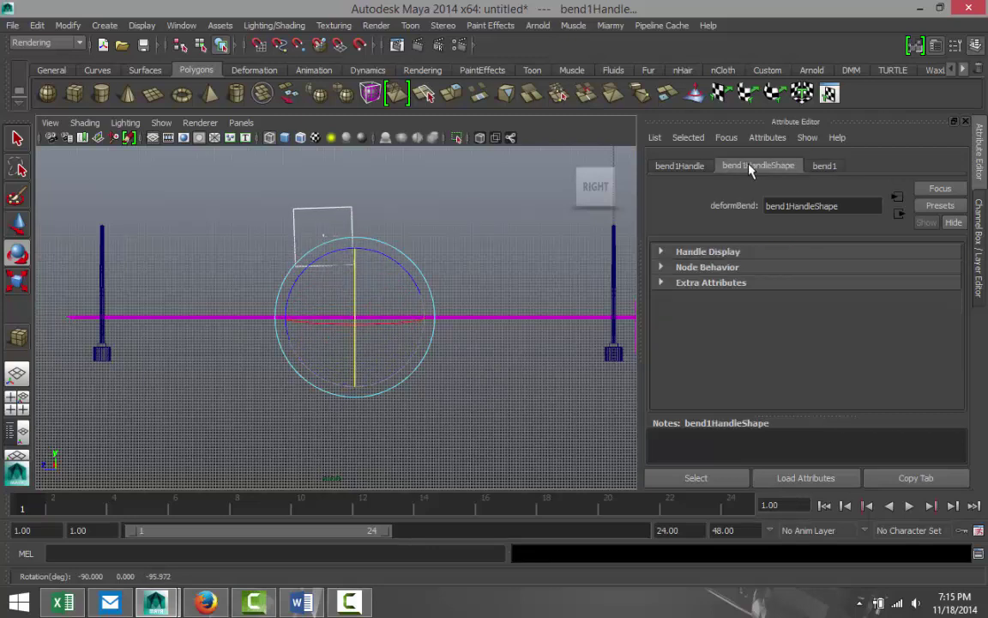
{"action": "left_click", "coordinate": [684, 165]}
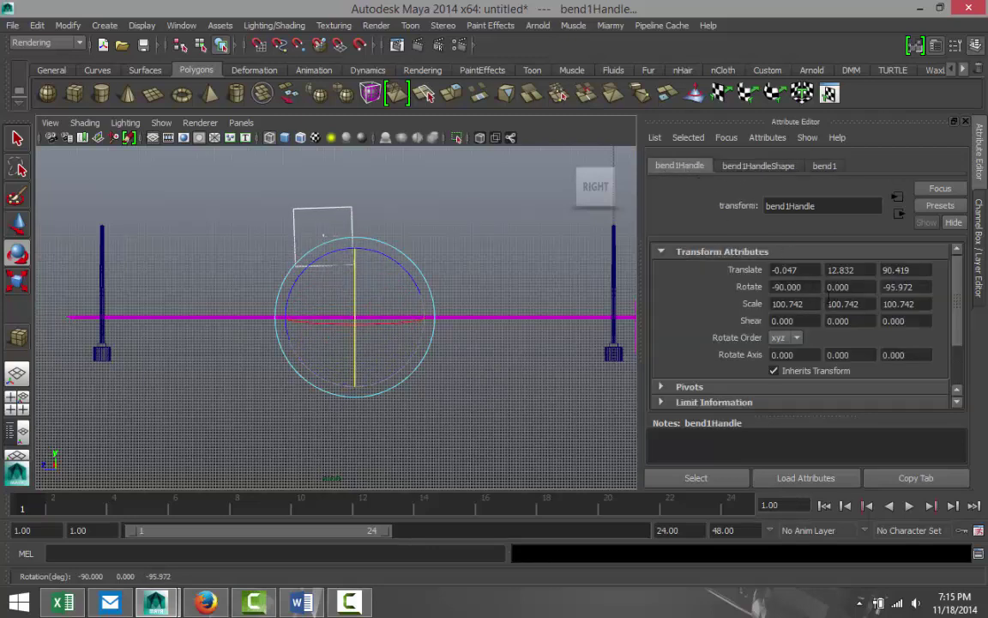
{"action": "left_click_drag", "start_coordinate": [928, 286], "coordinate": [828, 290]}
{"action": "type", "text": "-"}
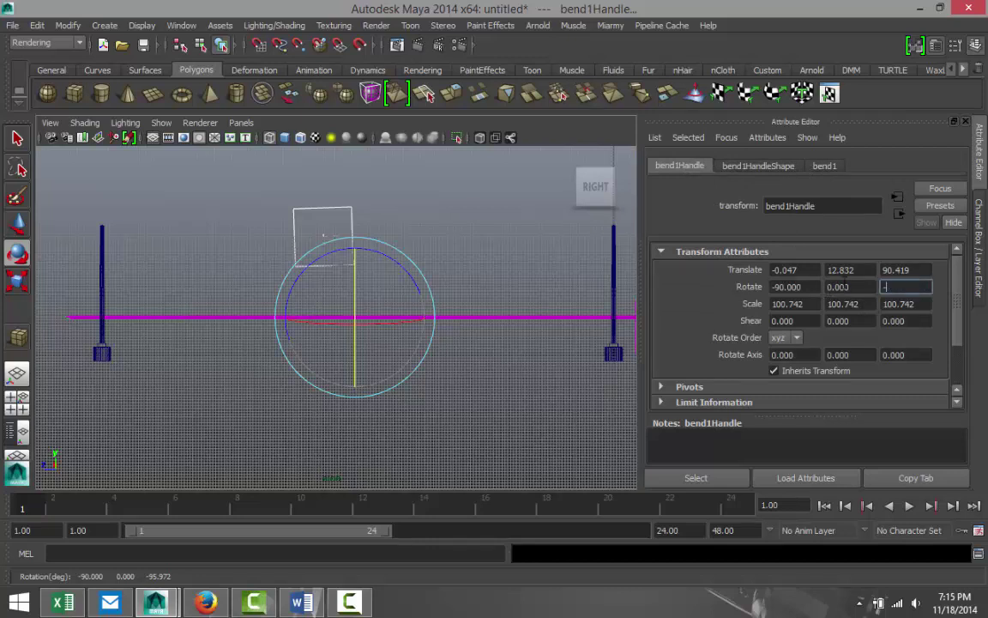
{"action": "type", "text": "90"}
{"action": "key", "text": "Return"}
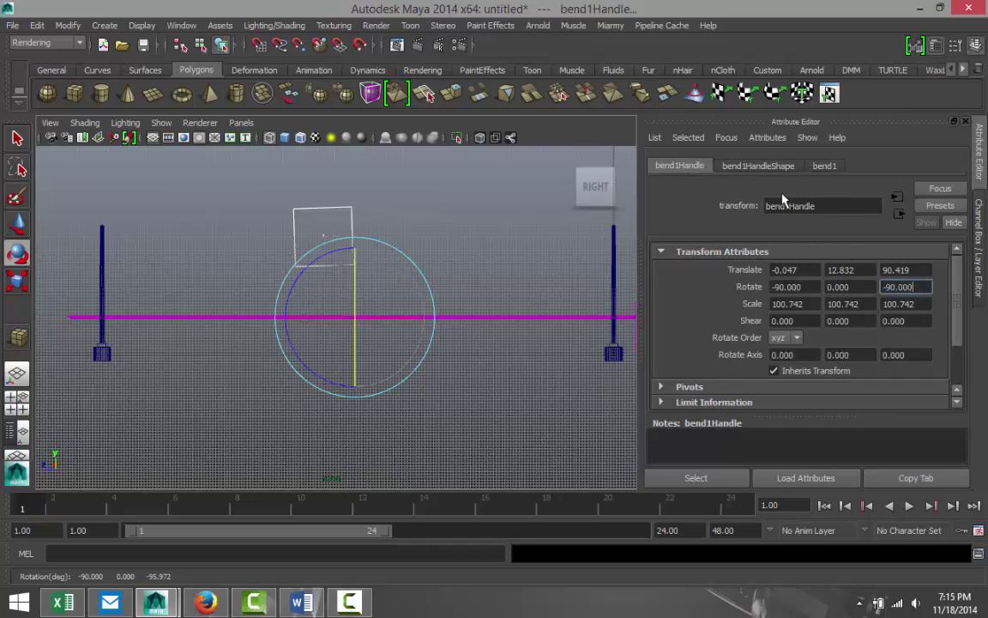
- Set the bend deformer's curvature to 1.5 to arch the deck slightly between the towers
{"action": "left_click", "coordinate": [824, 166]}
{"action": "mouse_move", "coordinate": [889, 273]}
{"action": "left_mouse_down"}
{"action": "mouse_move", "coordinate": [903, 279]}
{"action": "mouse_move", "coordinate": [892, 279]}
{"action": "left_mouse_up"}
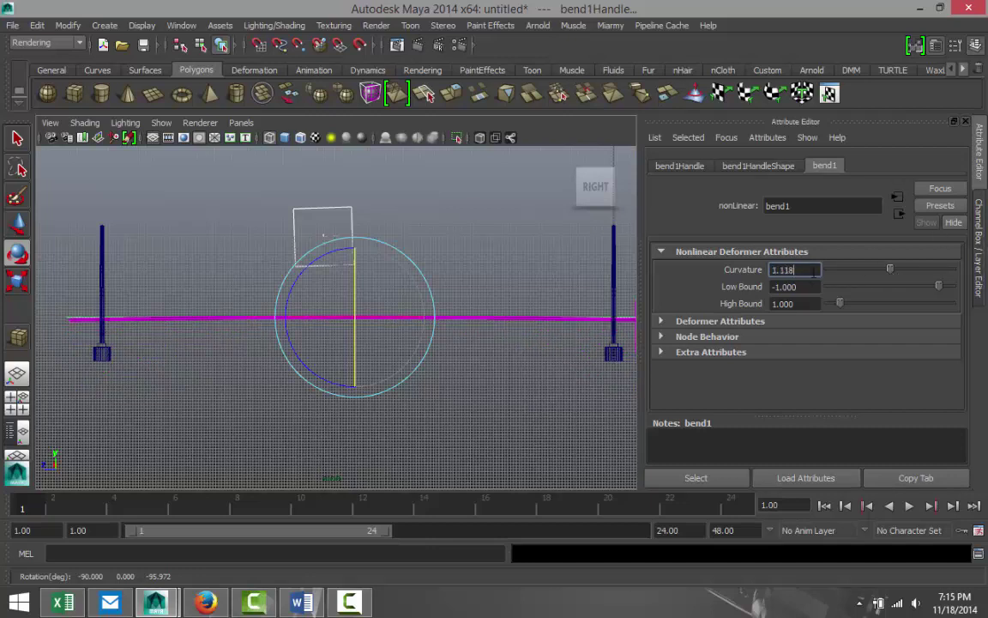
{"action": "key", "text": "Return"}
{"action": "type", "text": "1.5"}
{"action": "key", "text": "Return"}
{"action": "left_click", "coordinate": [528, 397]}
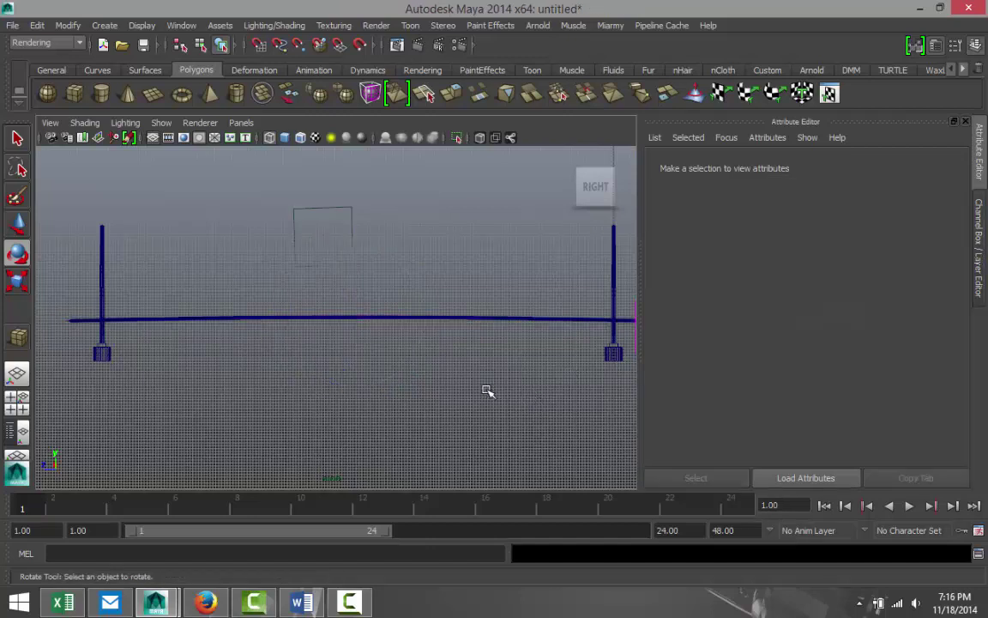
- Select the deck's bend handle from the scene's object list and set the bend curvature to 2
{"action": "left_click", "coordinate": [409, 319]}
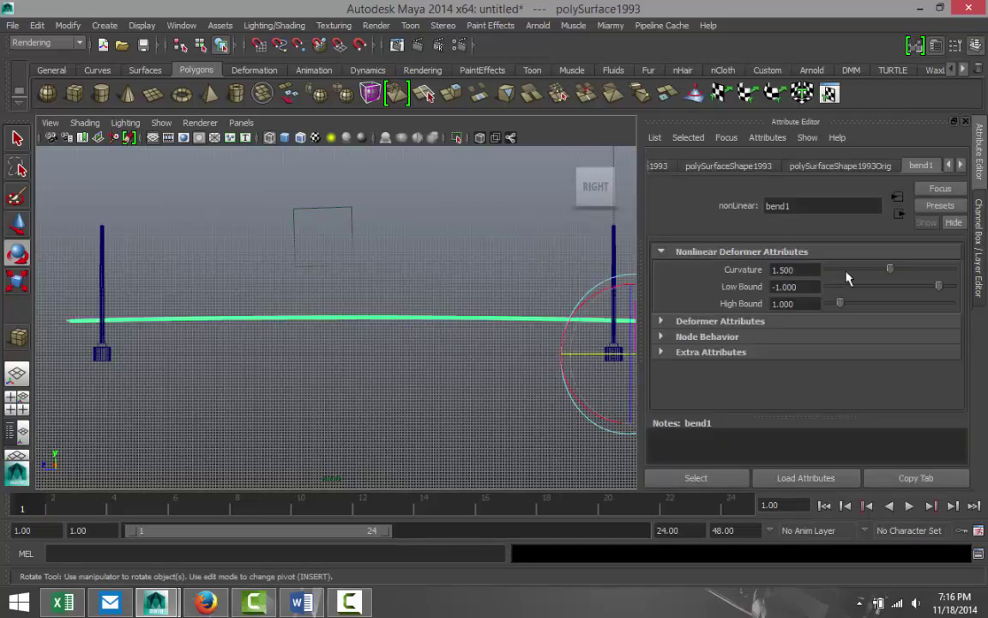
{"action": "left_click", "coordinate": [181, 25]}
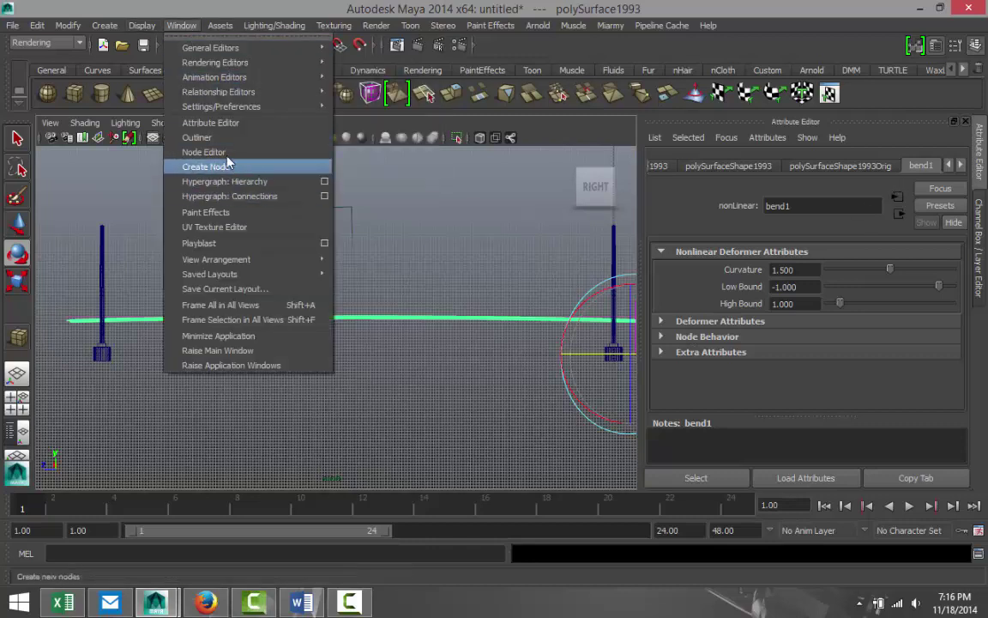
{"action": "left_click", "coordinate": [206, 138]}
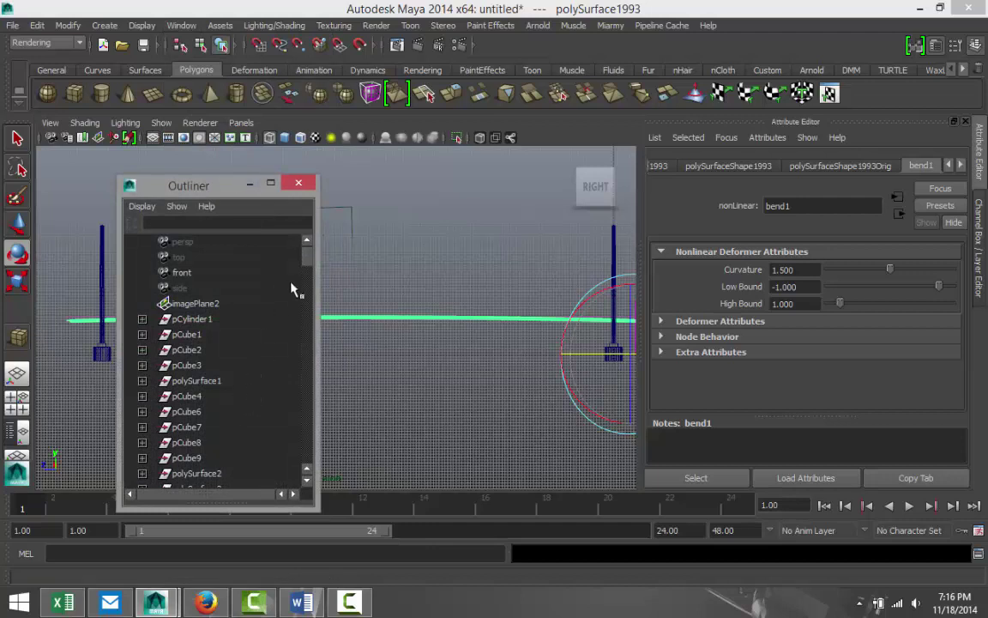
{"action": "left_click_drag", "start_coordinate": [305, 261], "coordinate": [308, 469]}
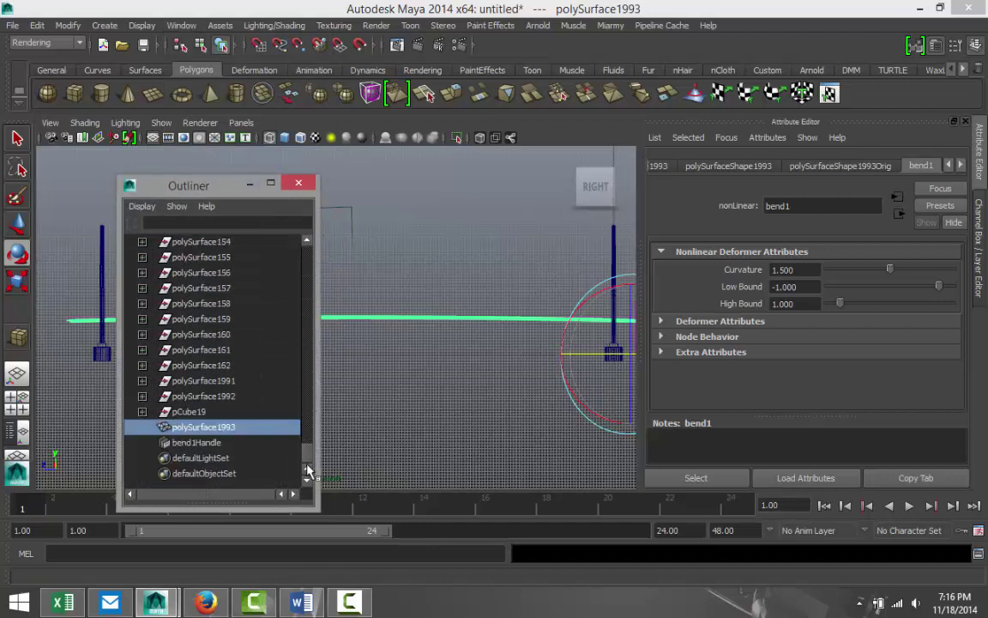
{"action": "left_click", "coordinate": [205, 443]}
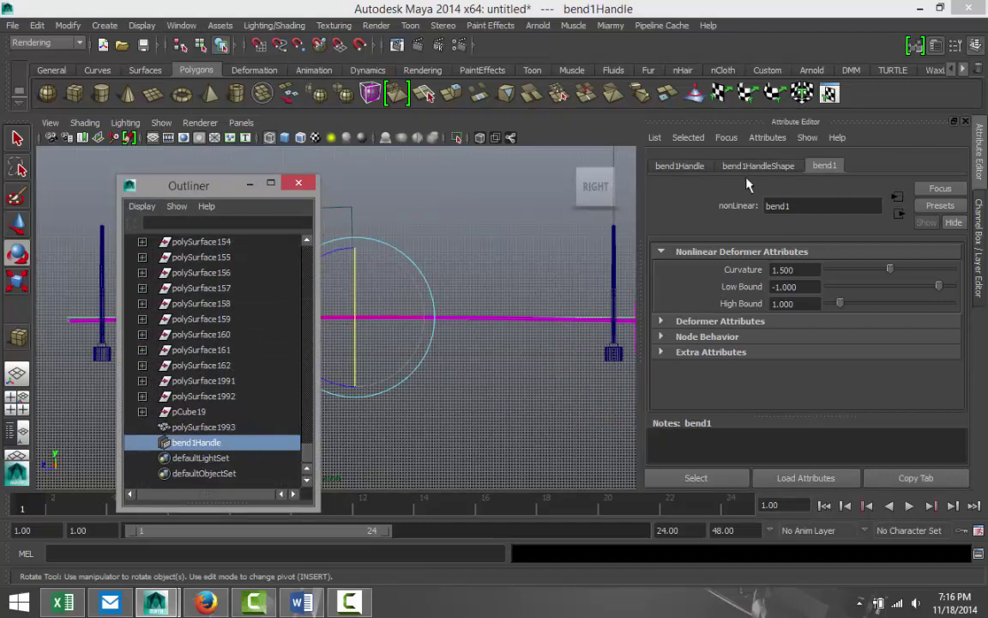
{"action": "left_click", "coordinate": [682, 166]}
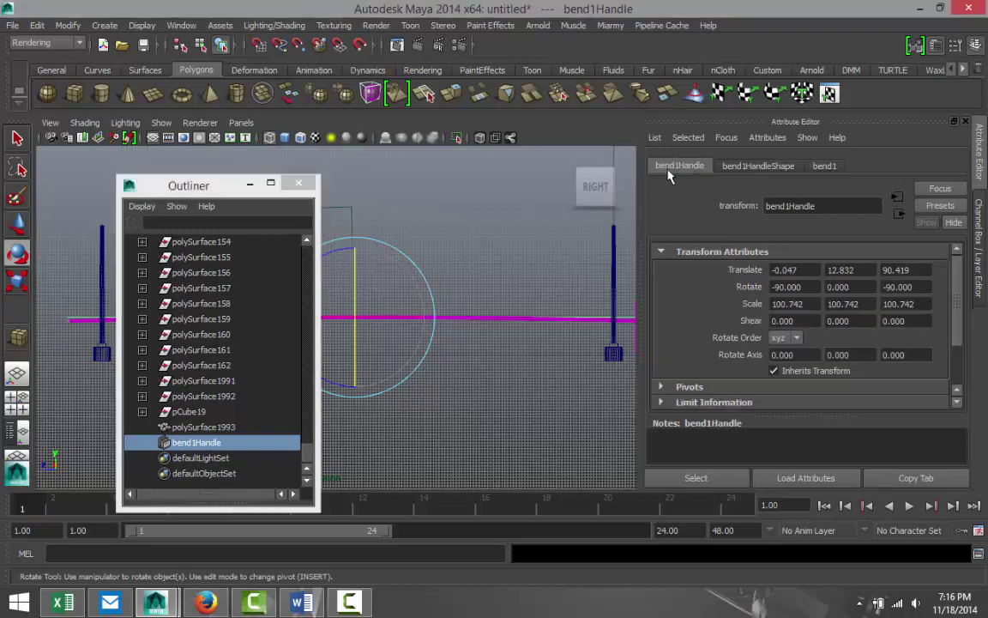
{"action": "left_click", "coordinate": [823, 167]}
{"action": "left_click_drag", "start_coordinate": [210, 184], "coordinate": [9, 296]}
{"action": "left_click", "coordinate": [811, 269]}
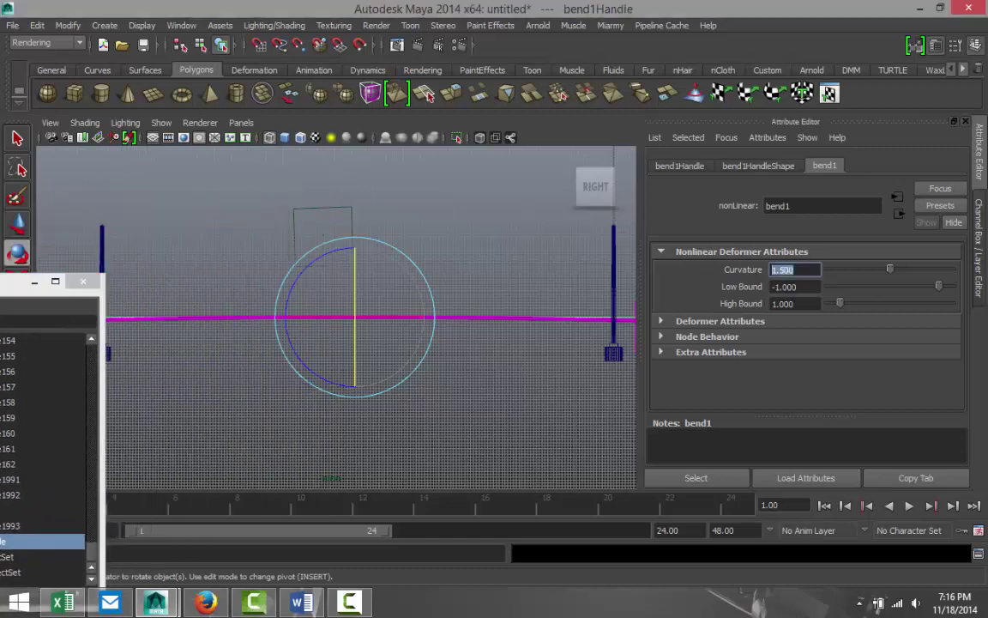
{"action": "type", "text": "2"}
{"action": "key", "text": "Return"}
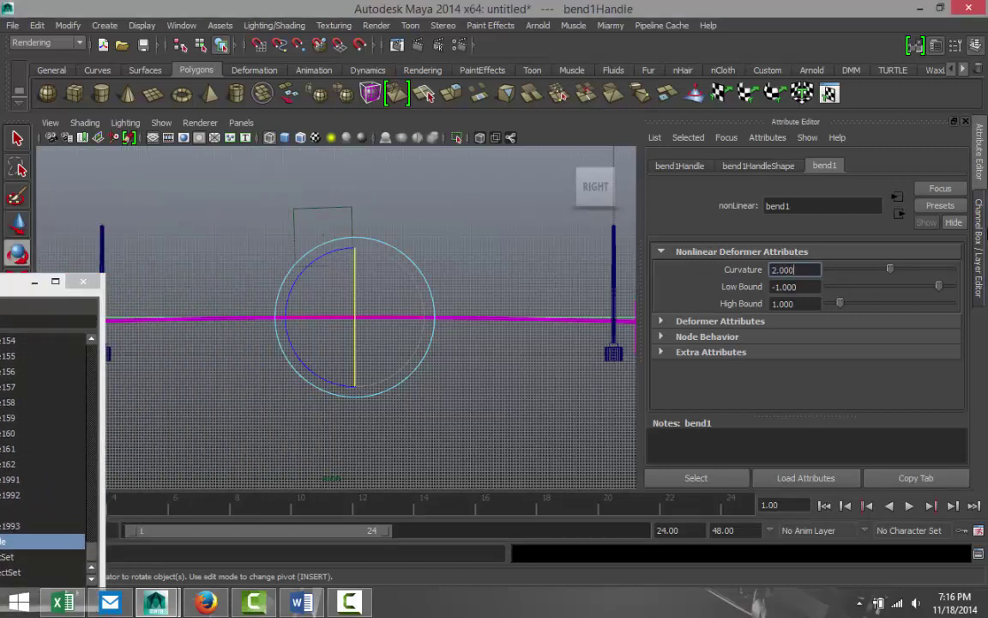
- Delete the construction history of the deck together with its bend handle to bake in the arch, and close the object list
{"action": "left_click", "coordinate": [513, 404]}
{"action": "left_click", "coordinate": [322, 324]}
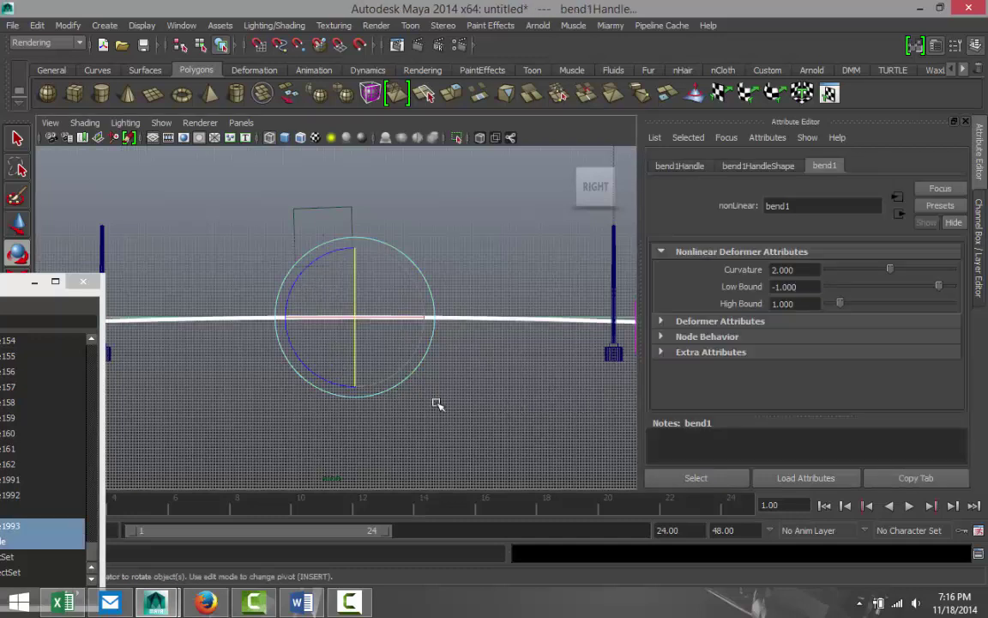
{"action": "left_click", "coordinate": [38, 26]}
{"action": "mouse_move", "coordinate": [112, 189]}
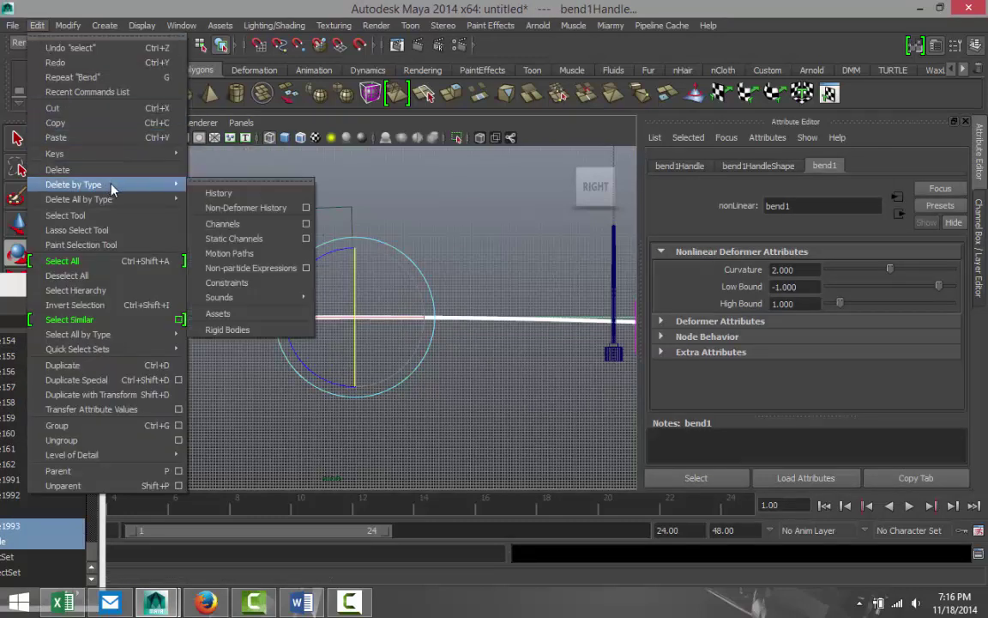
{"action": "left_click", "coordinate": [216, 193]}
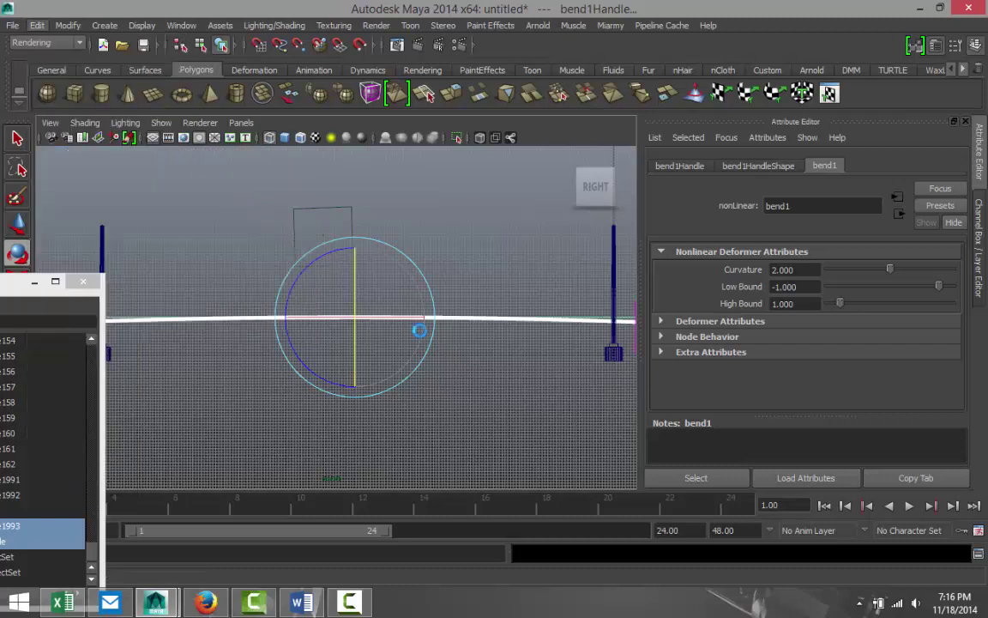
{"action": "left_click", "coordinate": [281, 384]}
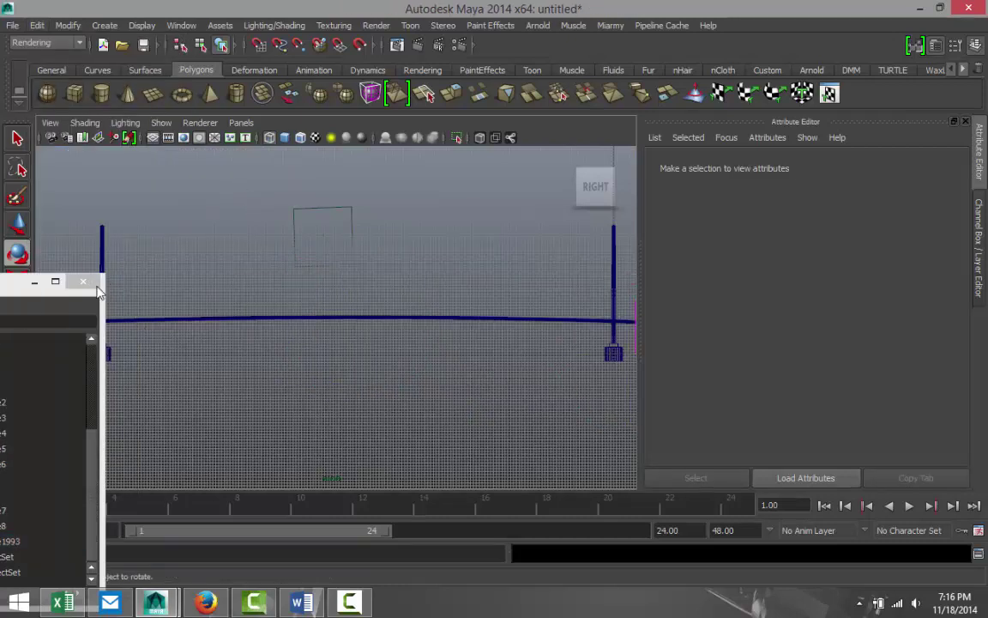
{"action": "left_click", "coordinate": [83, 281]}
- Inspect the arched deck and its trusses from the side and in the perspective view
{"action": "scroll", "coordinate": [335, 371], "scroll_direction": "down", "scroll_amount": 2}
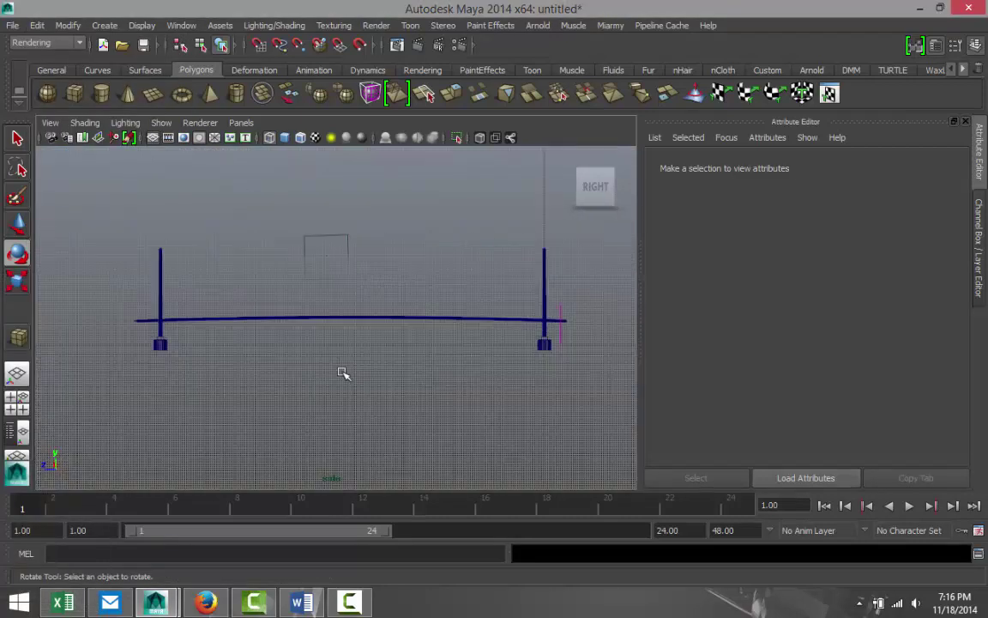
{"action": "scroll", "coordinate": [341, 372], "scroll_direction": "up", "scroll_amount": 2}
{"action": "scroll", "coordinate": [341, 372], "scroll_direction": "down", "scroll_amount": 2}
{"action": "scroll", "coordinate": [341, 372], "scroll_direction": "up", "scroll_amount": 3}
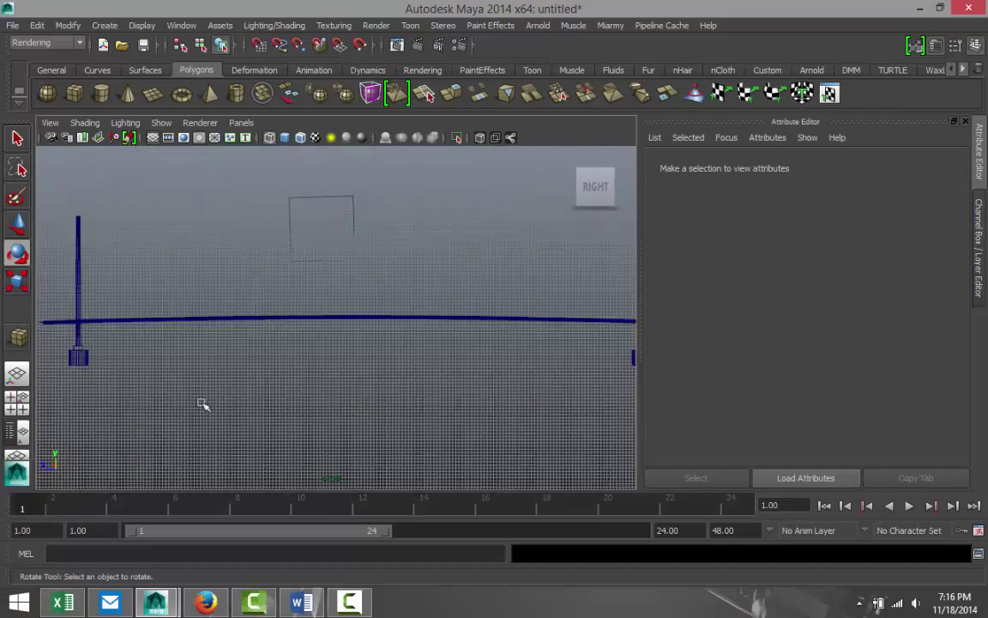
{"action": "left_click", "coordinate": [17, 374]}
{"action": "key", "text": "space"}
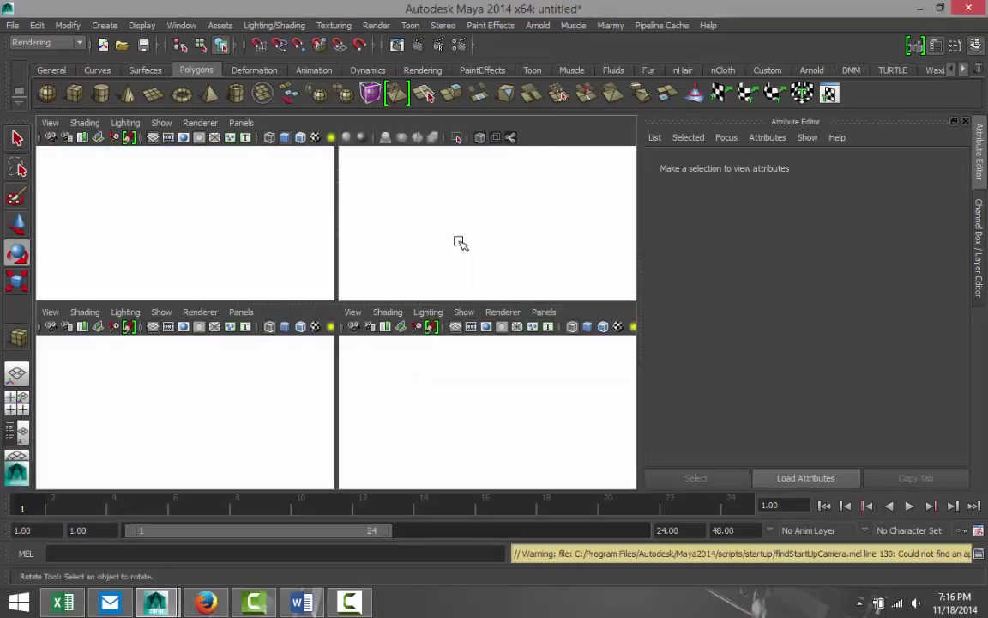
{"action": "scroll", "coordinate": [410, 307], "scroll_direction": "down", "scroll_amount": 2}
{"action": "scroll", "coordinate": [410, 307], "scroll_direction": "up", "scroll_amount": 2}
{"action": "mouse_move", "coordinate": [410, 307]}
{"action": "left_mouse_down", "text": "alt"}
{"action": "mouse_move", "coordinate": [338, 320]}
{"action": "mouse_move", "coordinate": [403, 326]}
{"action": "left_mouse_up", "text": "alt"}
{"action": "scroll", "coordinate": [403, 326], "scroll_direction": "up", "scroll_amount": 3}
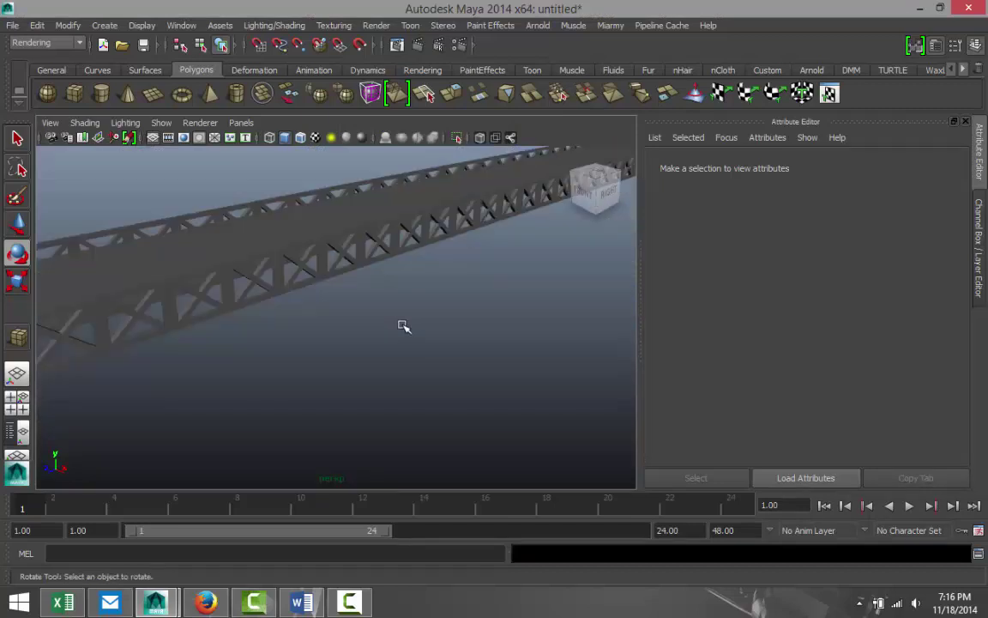
{"action": "scroll", "coordinate": [403, 326], "scroll_direction": "down", "scroll_amount": 5}
{"action": "scroll", "coordinate": [415, 315], "scroll_direction": "up", "scroll_amount": 1}
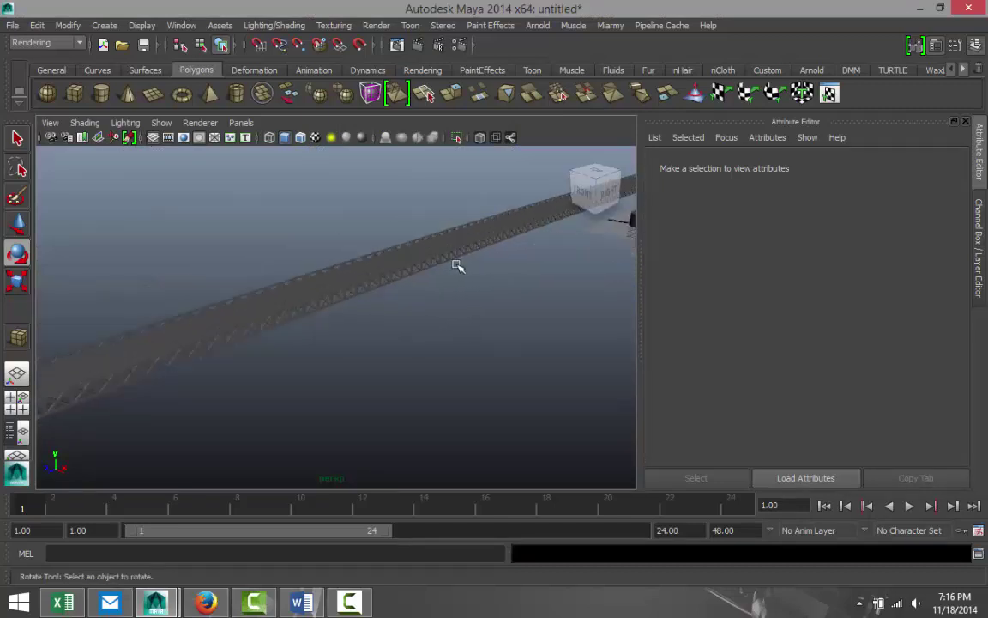
{"action": "middle_click_drag", "start_coordinate": [456, 265], "coordinate": [159, 355], "text": "alt"}
{"action": "scroll", "coordinate": [307, 341], "scroll_direction": "down", "scroll_amount": 4}
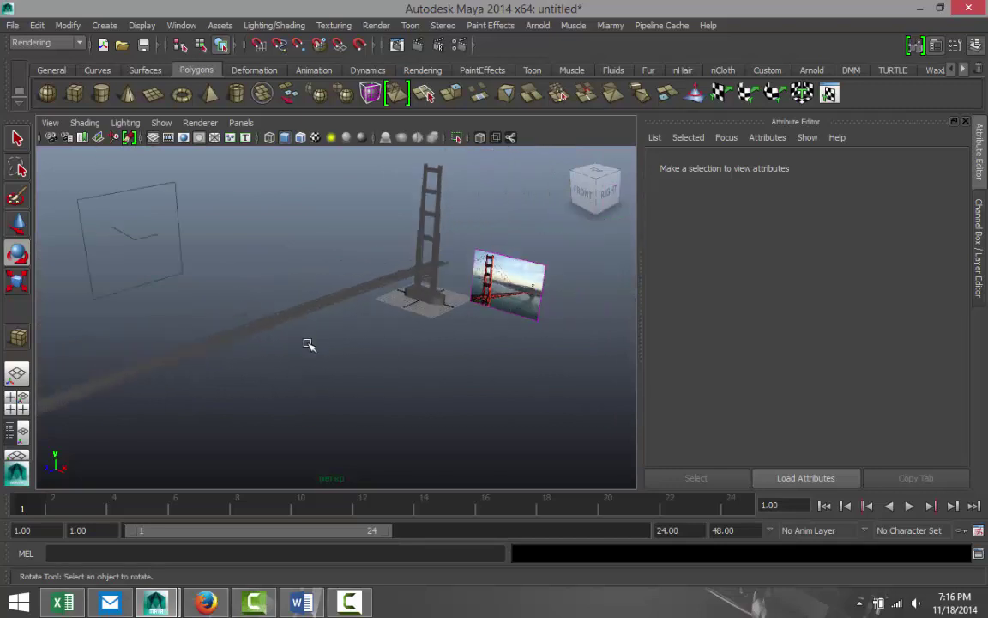
- Examine the suspension cables in the reference photo and compare them with the modelled towers and deck
{"action": "middle_click_drag", "start_coordinate": [471, 345], "coordinate": [418, 332], "text": "alt"}
{"action": "scroll", "coordinate": [450, 352], "scroll_direction": "up", "scroll_amount": 8}
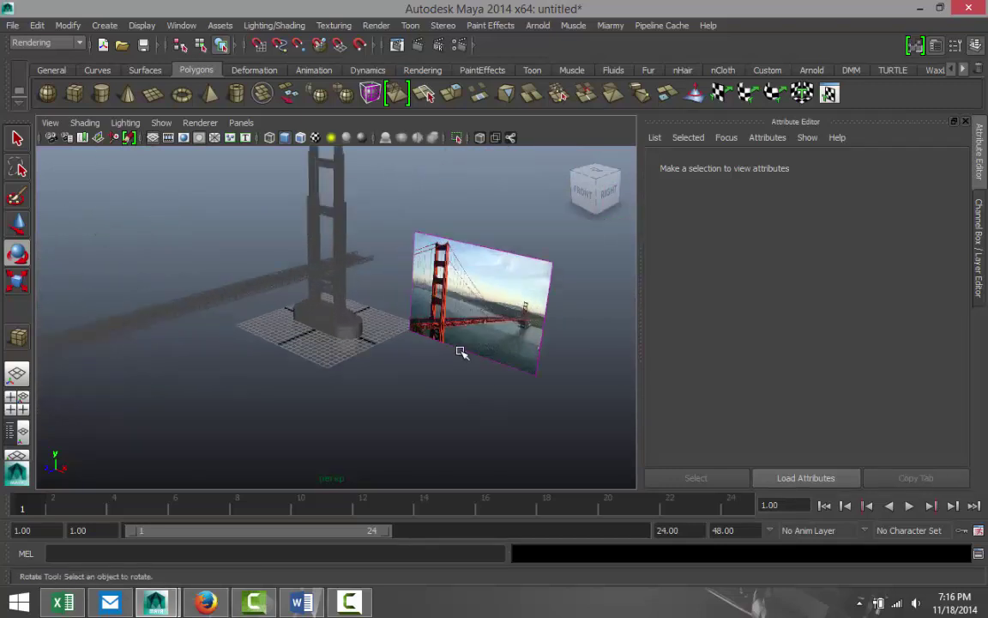
{"action": "middle_click_drag", "start_coordinate": [377, 342], "coordinate": [278, 358], "text": "alt"}
{"action": "key", "text": "e"}
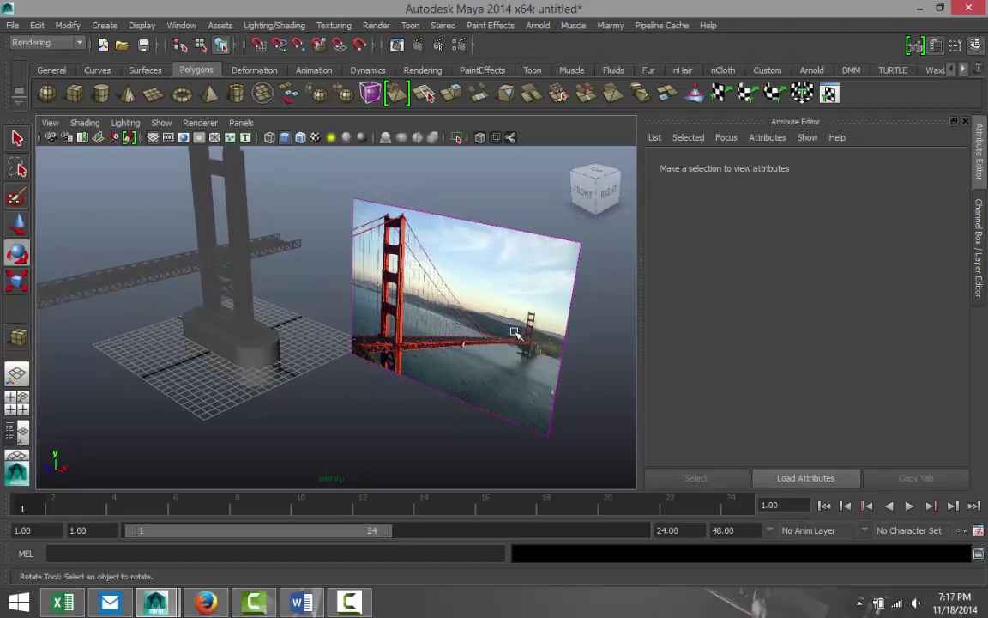
{"action": "scroll", "coordinate": [427, 324], "scroll_direction": "down", "scroll_amount": 2}
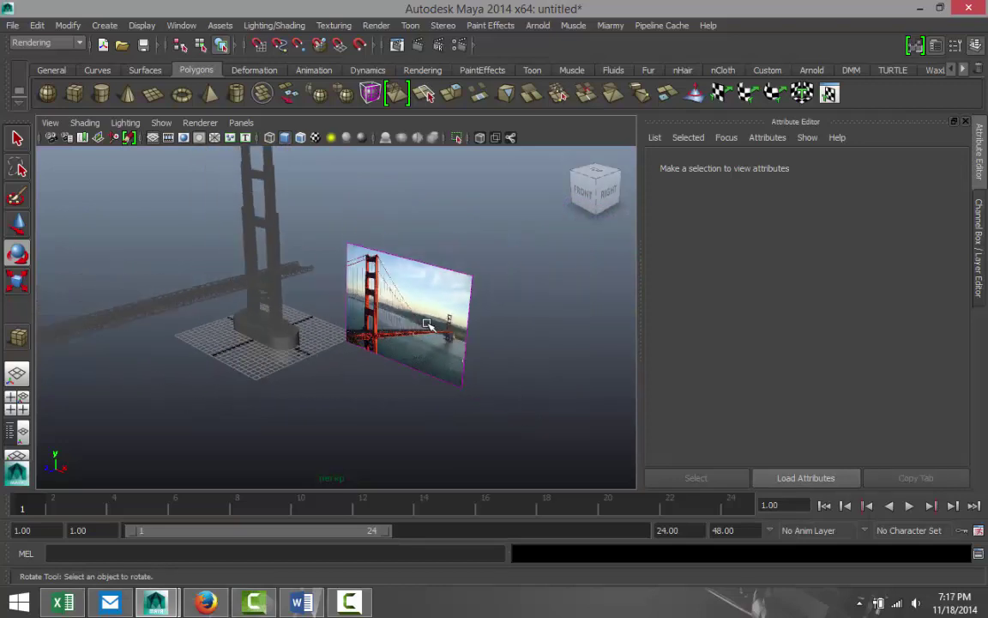
{"action": "scroll", "coordinate": [427, 324], "scroll_direction": "down", "scroll_amount": 2}
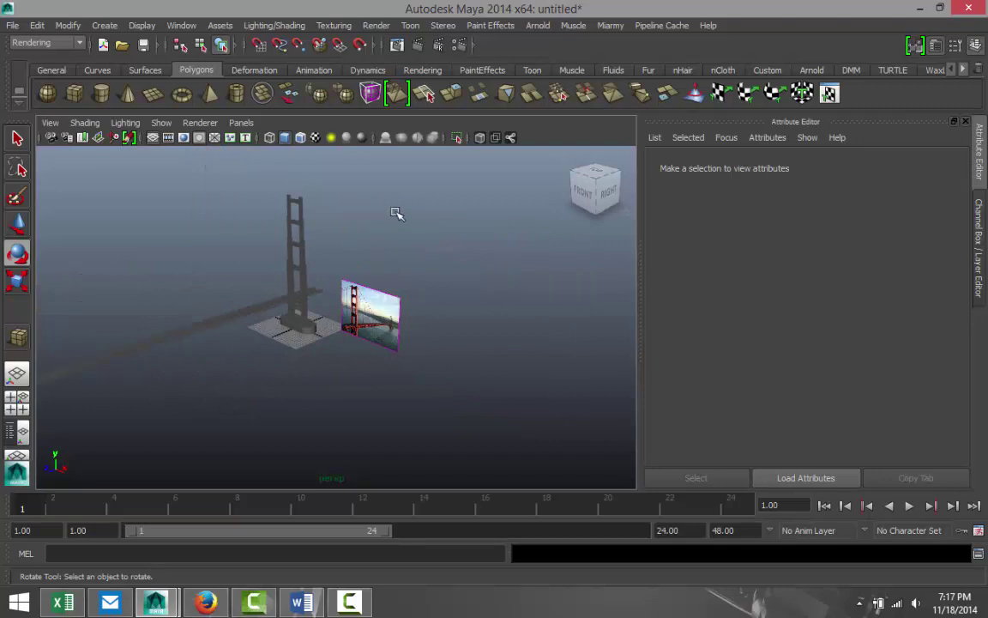
{"action": "left_click_drag", "start_coordinate": [396, 213], "coordinate": [306, 304], "text": "alt"}
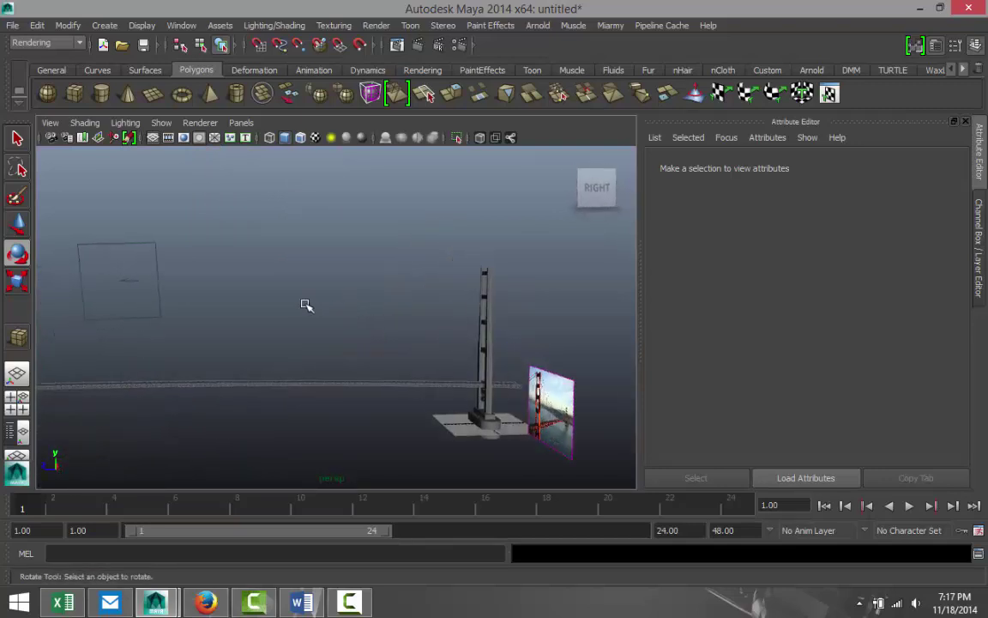
{"action": "middle_click_drag", "start_coordinate": [306, 305], "coordinate": [451, 291], "text": "alt"}
{"action": "scroll", "coordinate": [312, 277], "scroll_direction": "down", "scroll_amount": 5}
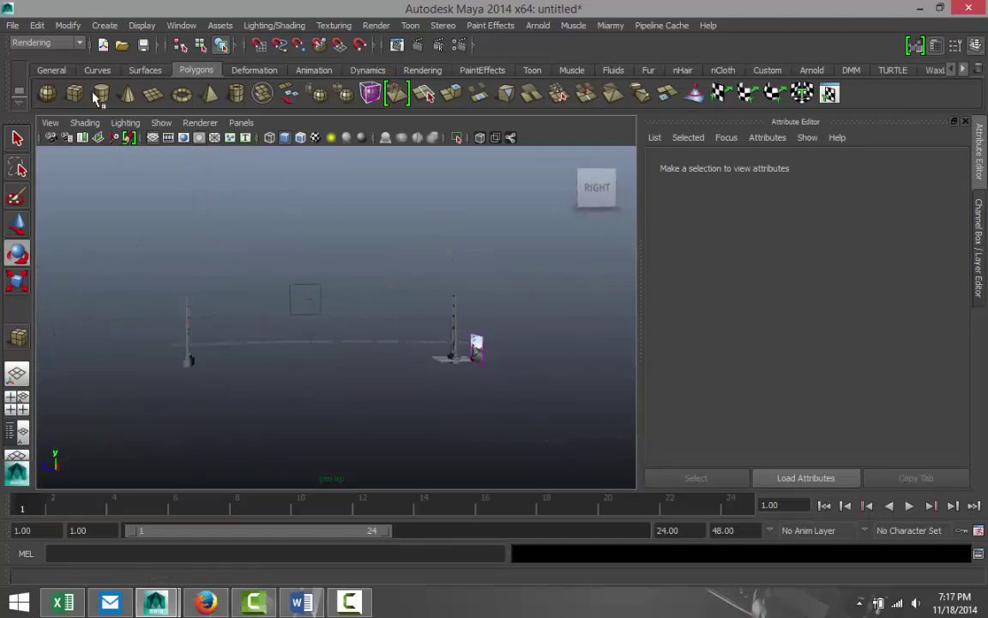
- Create a tall upright polygon cylinder beside the bridge, about 2.7 in radius and 103 high
{"action": "left_click", "coordinate": [99, 96]}
{"action": "left_click_drag", "start_coordinate": [274, 366], "coordinate": [329, 395], "text": "alt"}
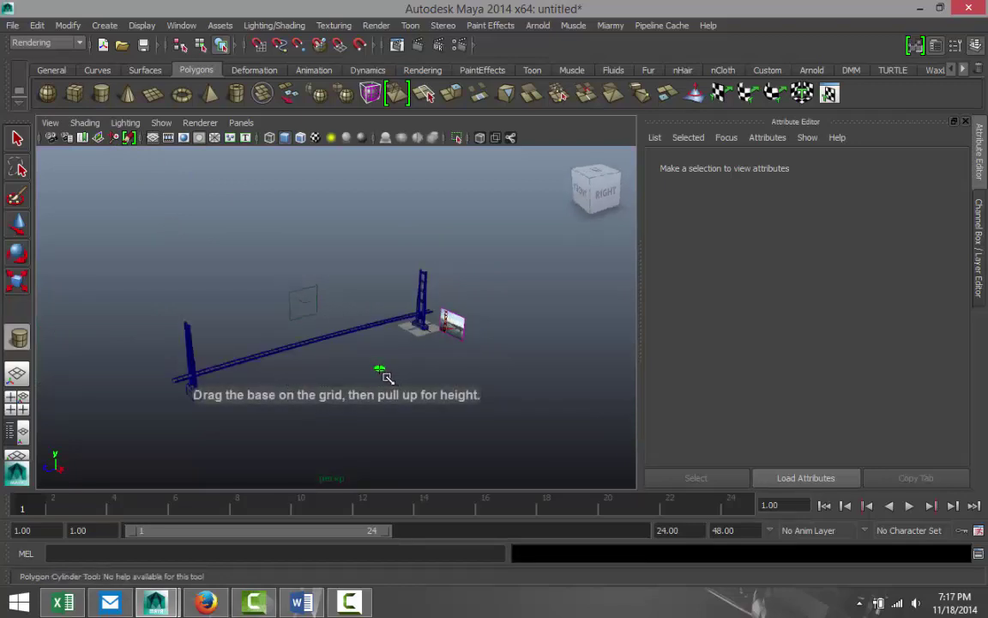
{"action": "left_click_drag", "start_coordinate": [379, 371], "coordinate": [401, 203]}
{"action": "key", "text": "e"}
{"action": "scroll", "coordinate": [416, 287], "scroll_direction": "down", "scroll_amount": 3}
{"action": "scroll", "coordinate": [418, 295], "scroll_direction": "up", "scroll_amount": 3}
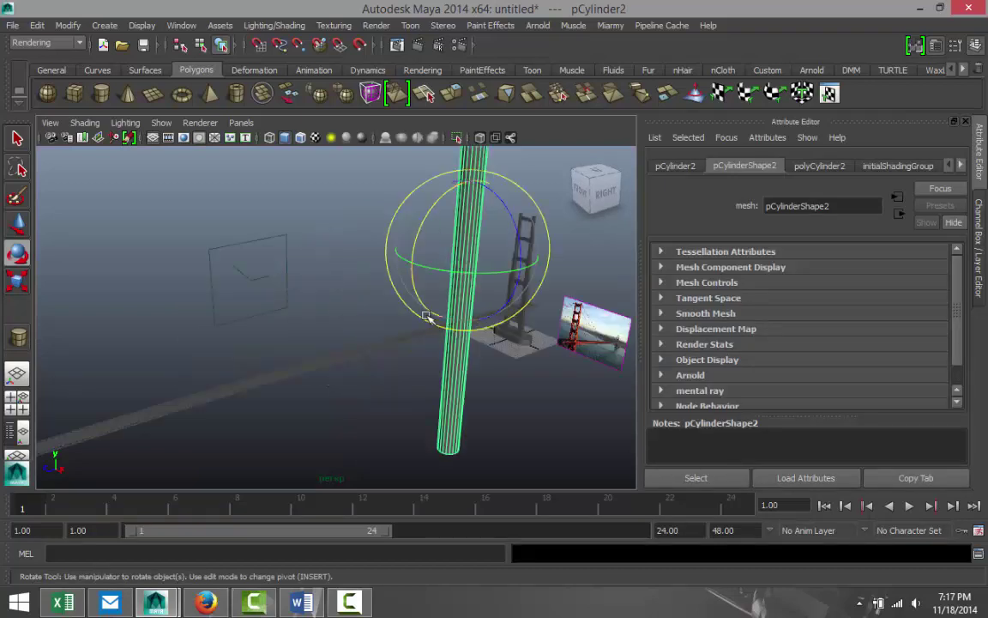
- Scale the cylinder down uniformly to about 0.045, then stretch its length to about 0.148 in Y to make a thin rod
{"action": "key", "text": "r"}
{"action": "left_click_drag", "start_coordinate": [459, 255], "coordinate": [252, 273]}
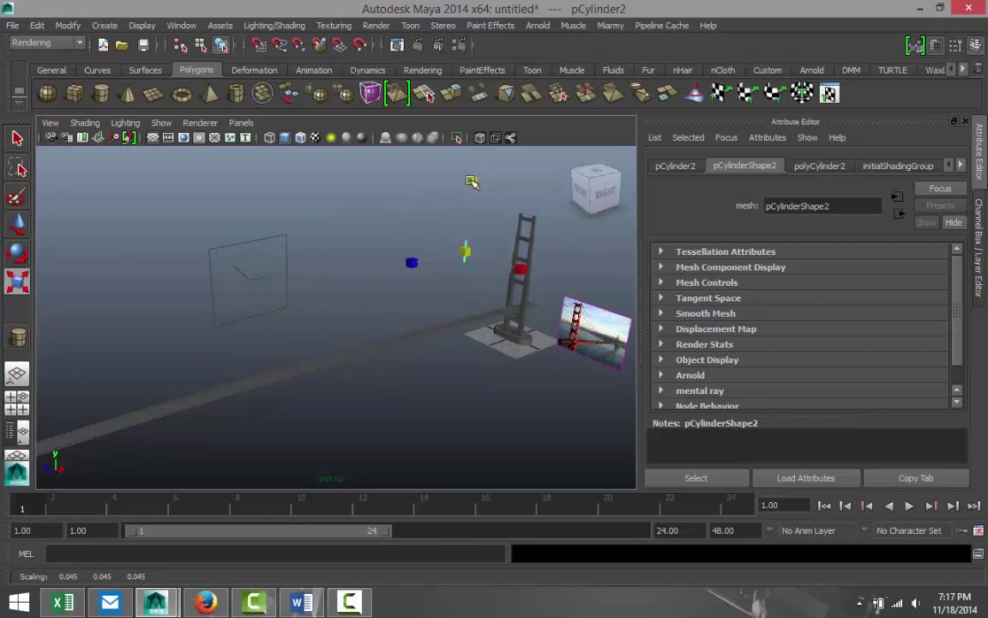
{"action": "left_click_drag", "start_coordinate": [472, 180], "coordinate": [485, 113]}
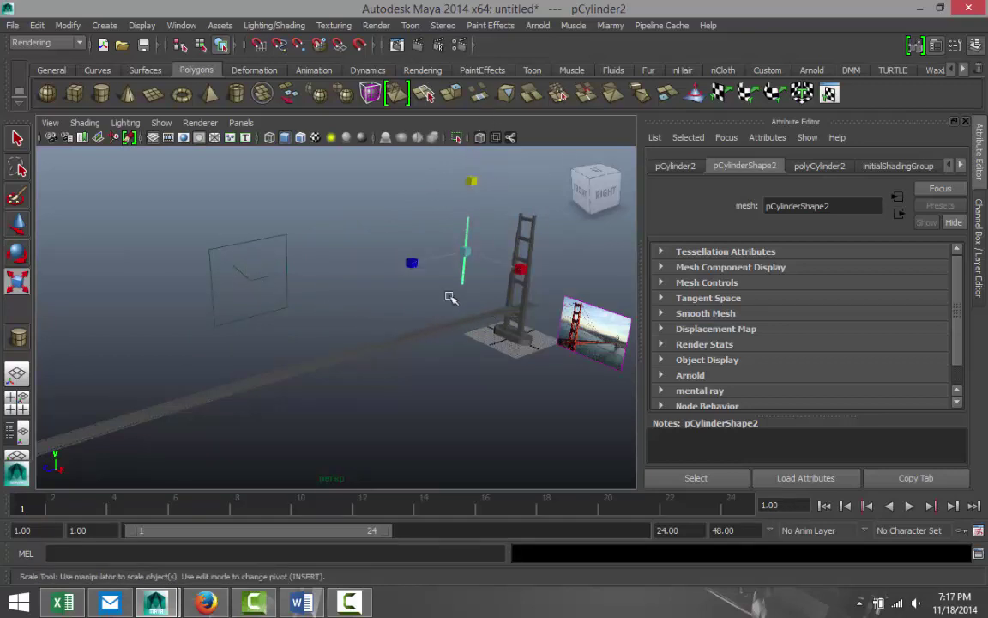
{"action": "scroll", "coordinate": [449, 300], "scroll_direction": "down", "scroll_amount": 5}
{"action": "scroll", "coordinate": [452, 322], "scroll_direction": "up", "scroll_amount": 2}
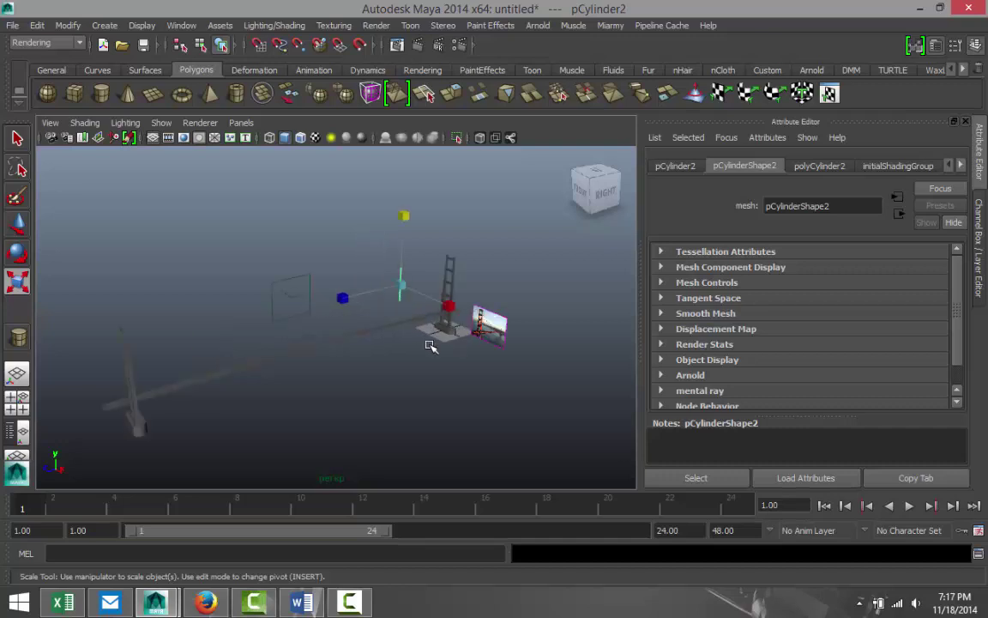
- Rotate the thin cylinder to 90 degrees in X so it lies along the bridge
{"action": "key", "text": "e"}
{"action": "left_click_drag", "start_coordinate": [361, 245], "coordinate": [436, 342]}
{"action": "left_click", "coordinate": [815, 168]}
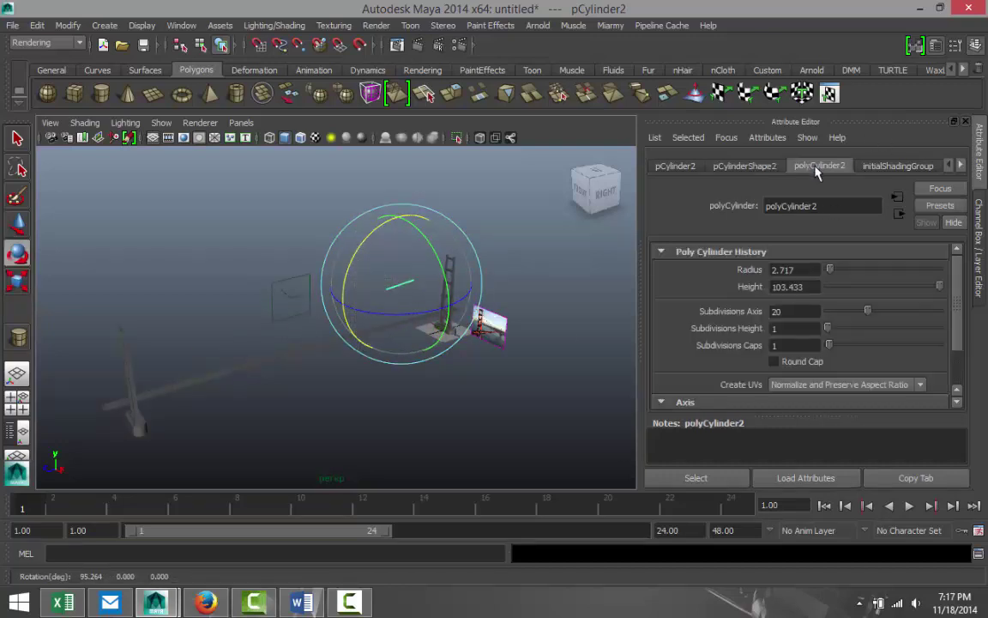
{"action": "left_click", "coordinate": [676, 168]}
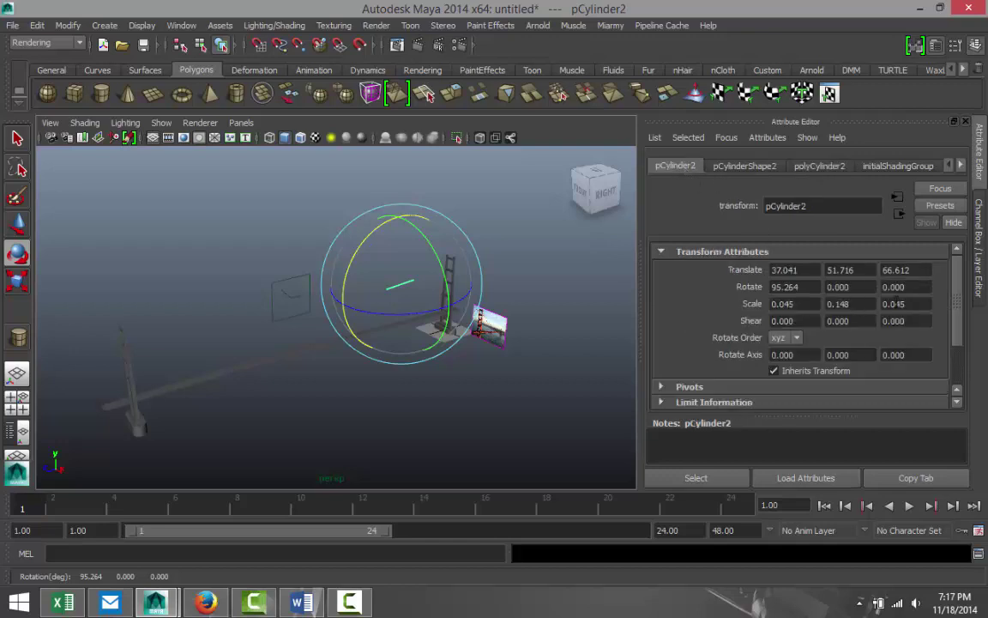
{"action": "left_click", "coordinate": [813, 286]}
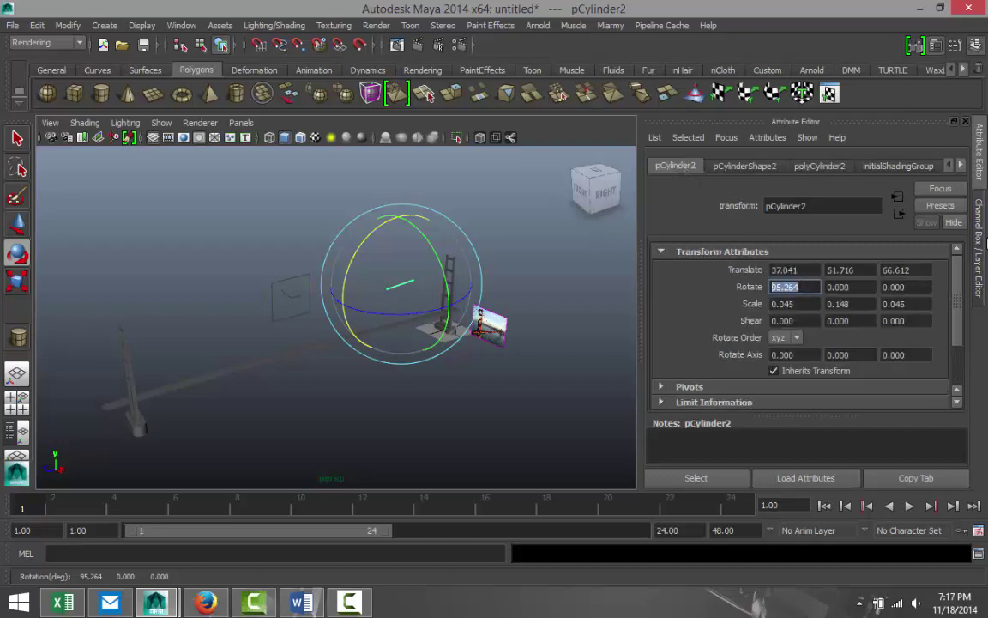
{"action": "type", "text": "90"}
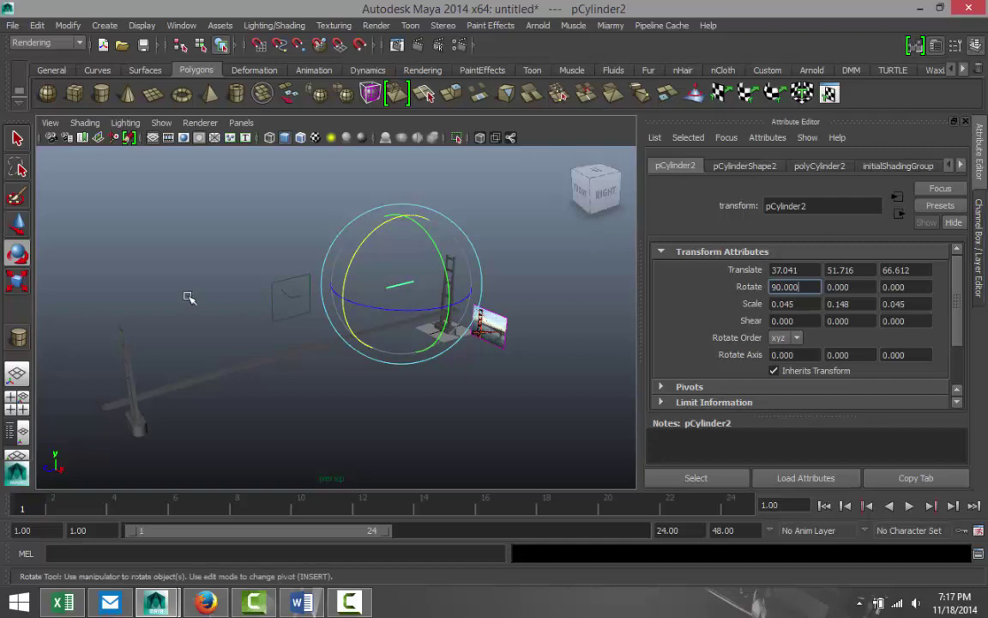
- Stretch the thin cylinder to about 1.524 in Y scale in the side view so it nearly spans the towers
{"action": "left_click", "coordinate": [17, 398]}
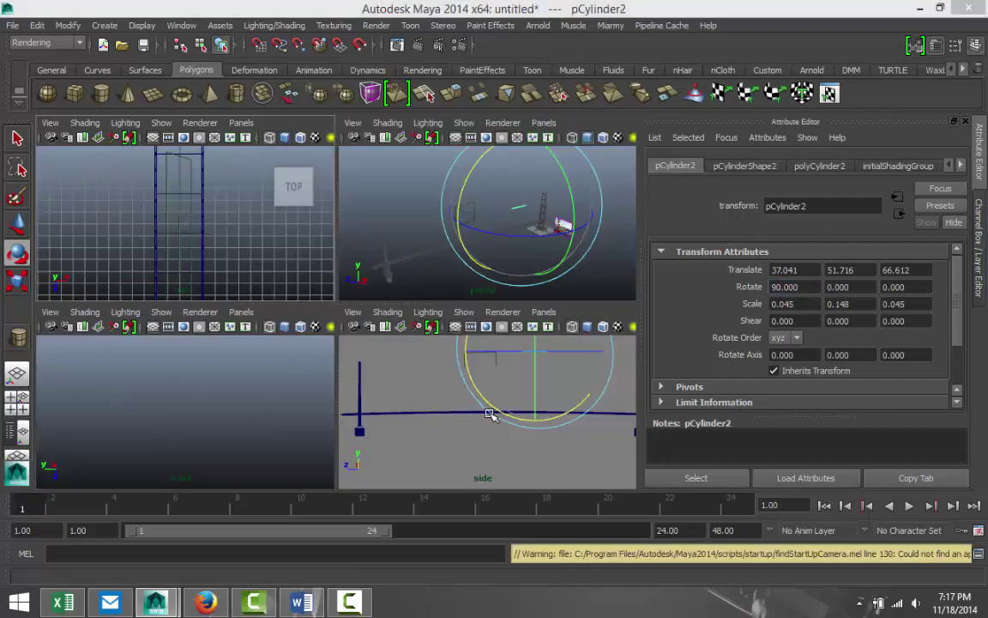
{"action": "key", "text": "space"}
{"action": "key", "text": "f"}
{"action": "scroll", "coordinate": [445, 388], "scroll_direction": "up", "scroll_amount": 3}
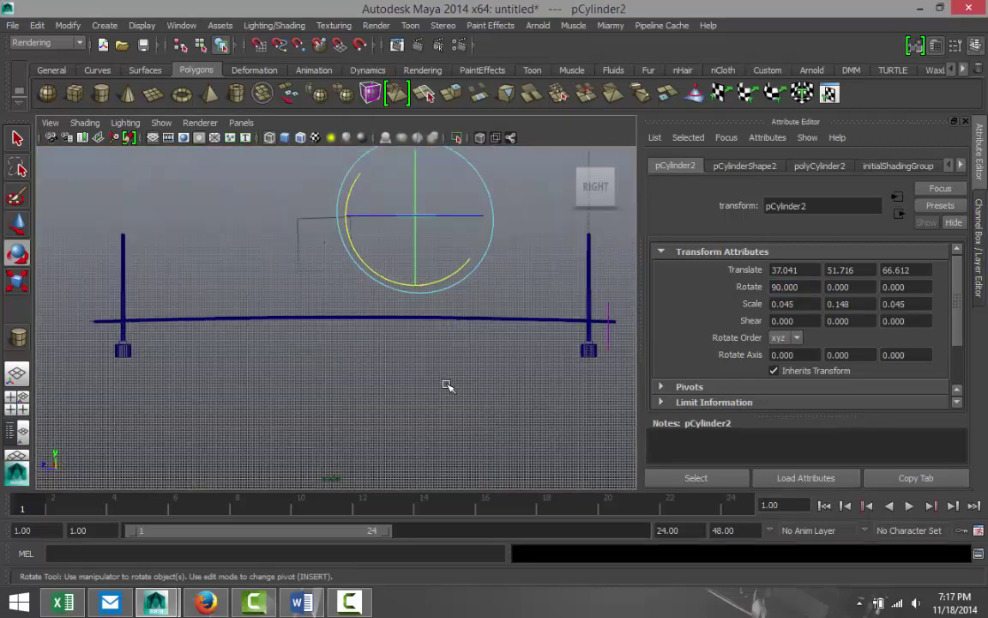
{"action": "key", "text": "r"}
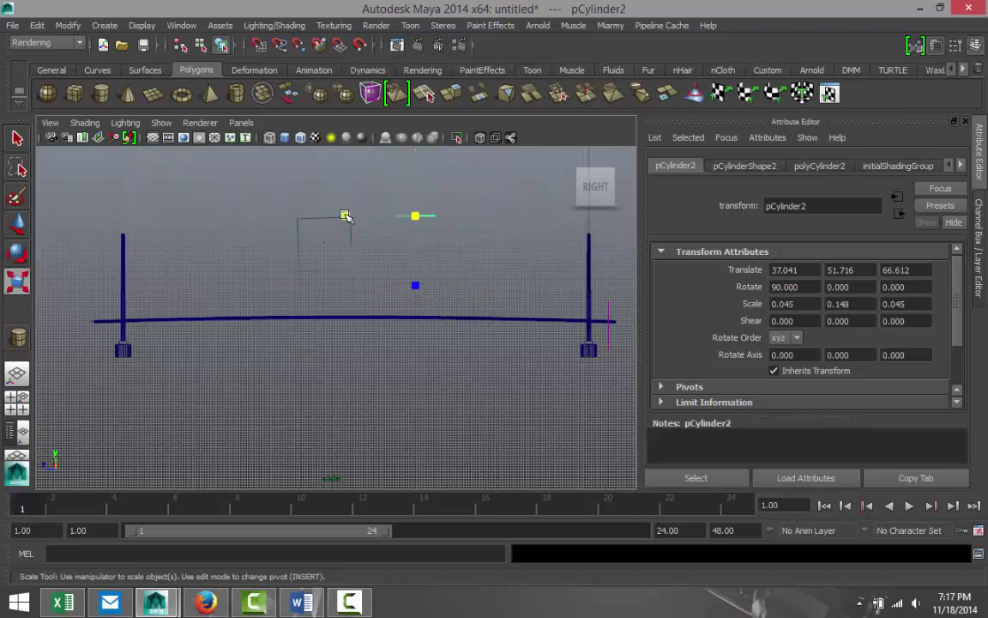
{"action": "left_click_drag", "start_coordinate": [344, 214], "coordinate": [133, 214]}
{"action": "left_click_drag", "start_coordinate": [345, 216], "coordinate": [251, 235]}
- Move the cylinder to tower-top height at about Y 44.9, Z 90.0, and lengthen it to about 2.368 in Y, past both towers
{"action": "key", "text": "w"}
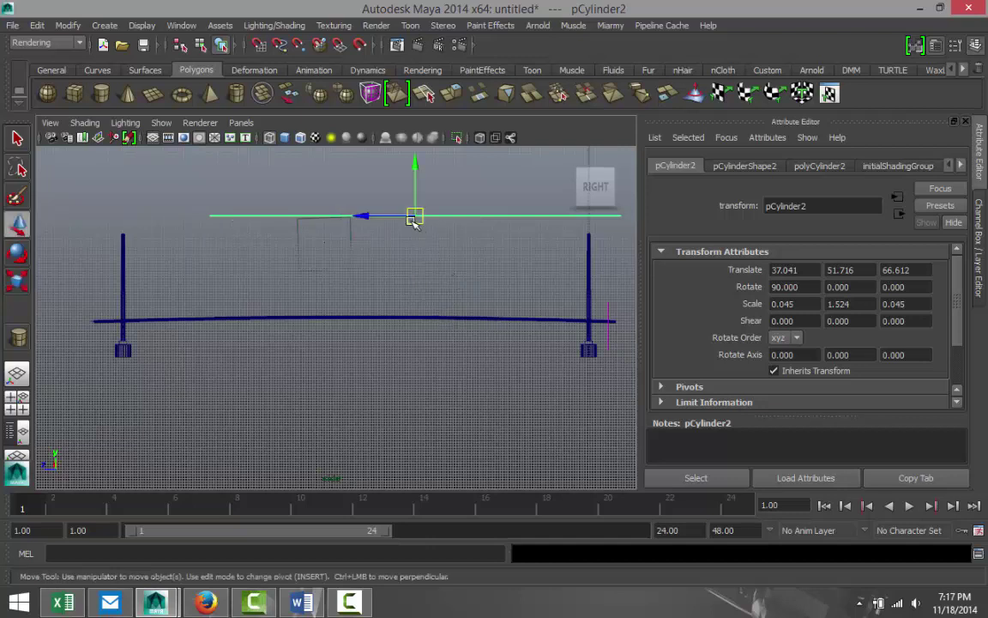
{"action": "left_click_drag", "start_coordinate": [413, 215], "coordinate": [355, 237]}
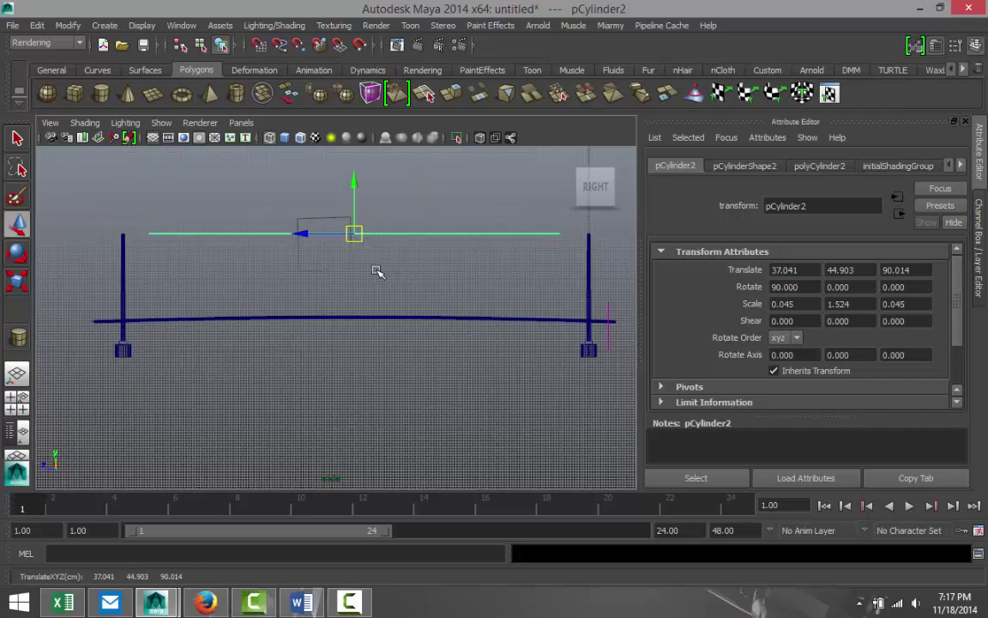
{"action": "key", "text": "r"}
{"action": "left_click_drag", "start_coordinate": [286, 232], "coordinate": [246, 242]}
{"action": "scroll", "coordinate": [304, 281], "scroll_direction": "down", "scroll_amount": 3}
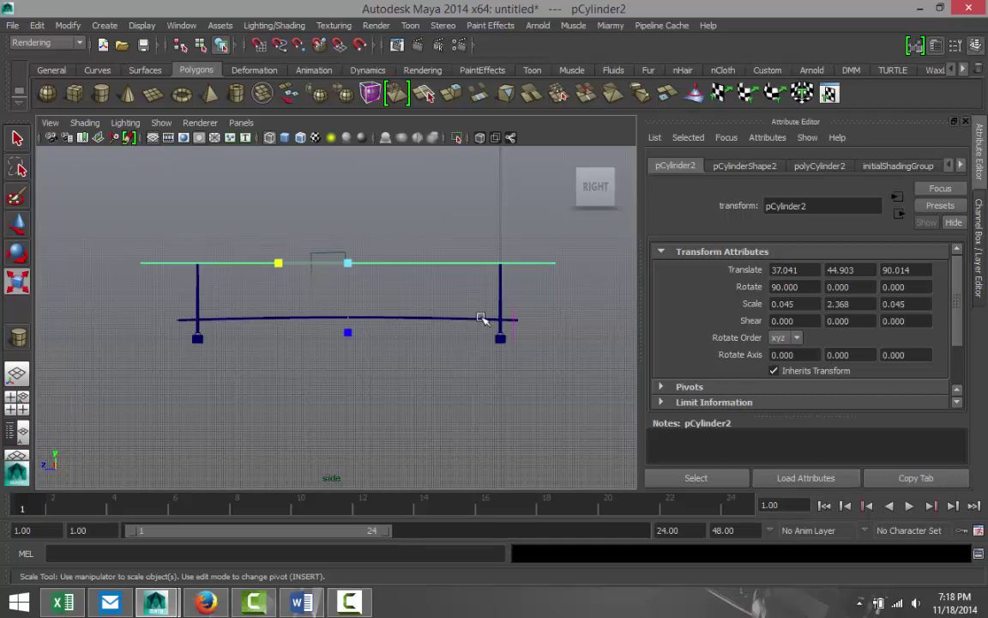
{"action": "scroll", "coordinate": [482, 319], "scroll_direction": "up", "scroll_amount": 1}
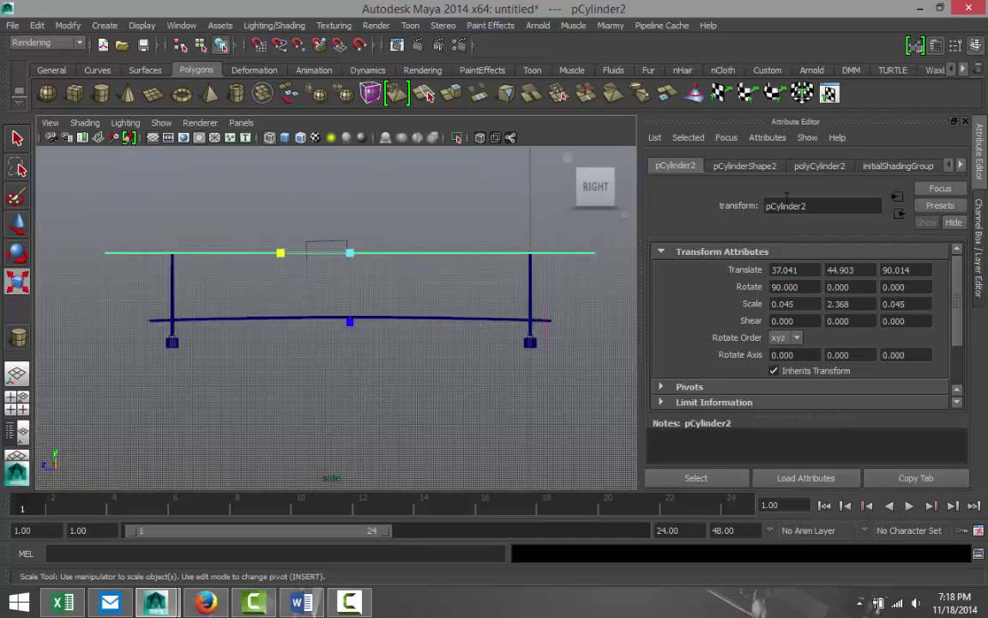
- Set the cylinder's height subdivisions to 100
{"action": "left_click", "coordinate": [826, 166]}
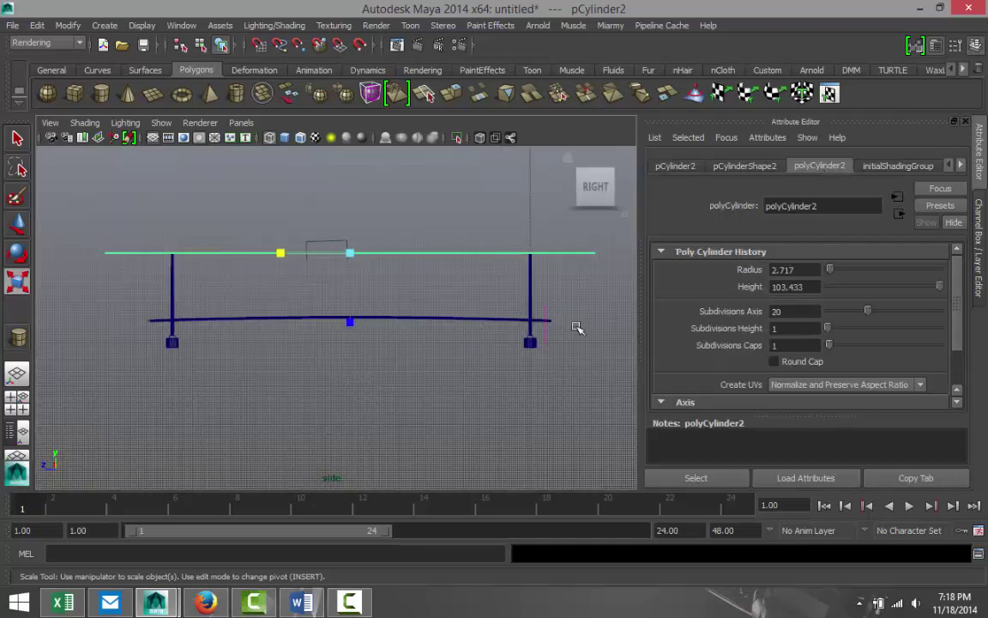
{"action": "scroll", "coordinate": [518, 316], "scroll_direction": "up", "scroll_amount": 2}
{"action": "scroll", "coordinate": [471, 272], "scroll_direction": "up", "scroll_amount": 3}
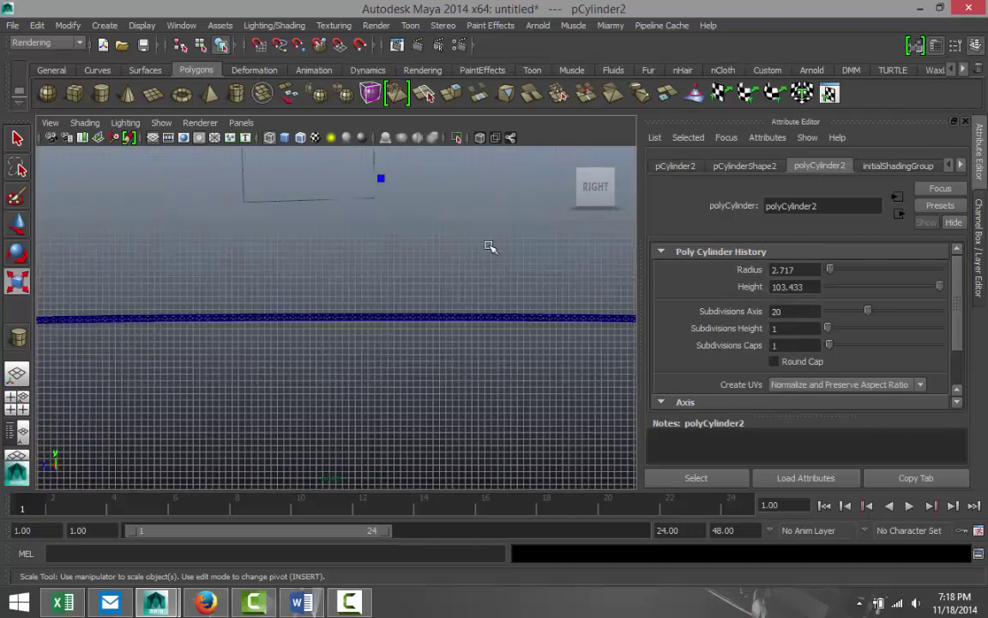
{"action": "scroll", "coordinate": [405, 369], "scroll_direction": "up", "scroll_amount": 4}
{"action": "middle_click_drag", "start_coordinate": [405, 295], "coordinate": [368, 373], "text": "alt"}
{"action": "scroll", "coordinate": [369, 371], "scroll_direction": "up", "scroll_amount": 4}
{"action": "scroll", "coordinate": [376, 367], "scroll_direction": "up", "scroll_amount": 2}
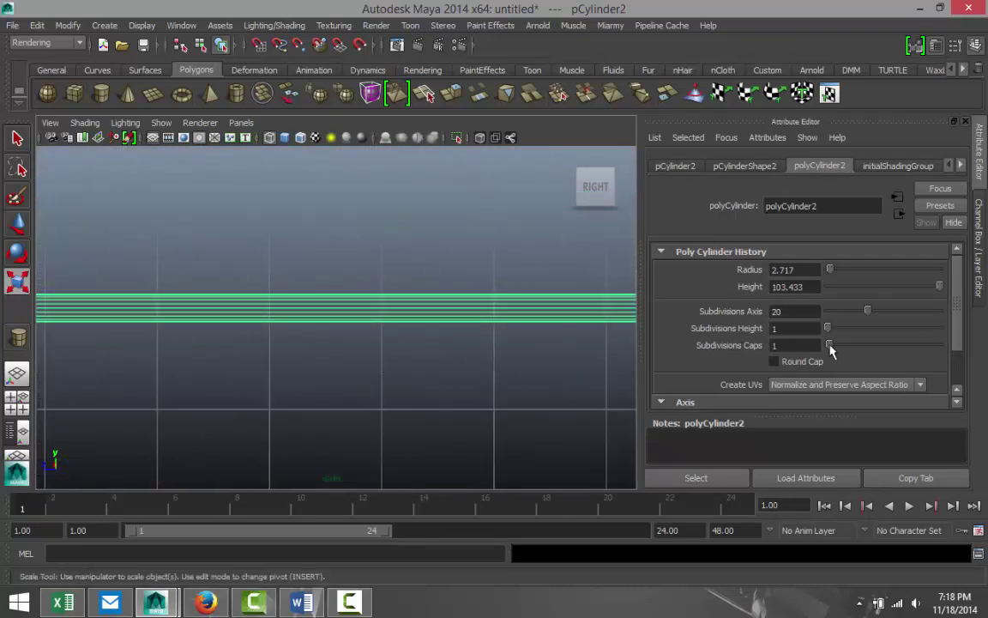
{"action": "left_click_drag", "start_coordinate": [831, 333], "coordinate": [915, 332]}
{"action": "double_click", "coordinate": [809, 330]}
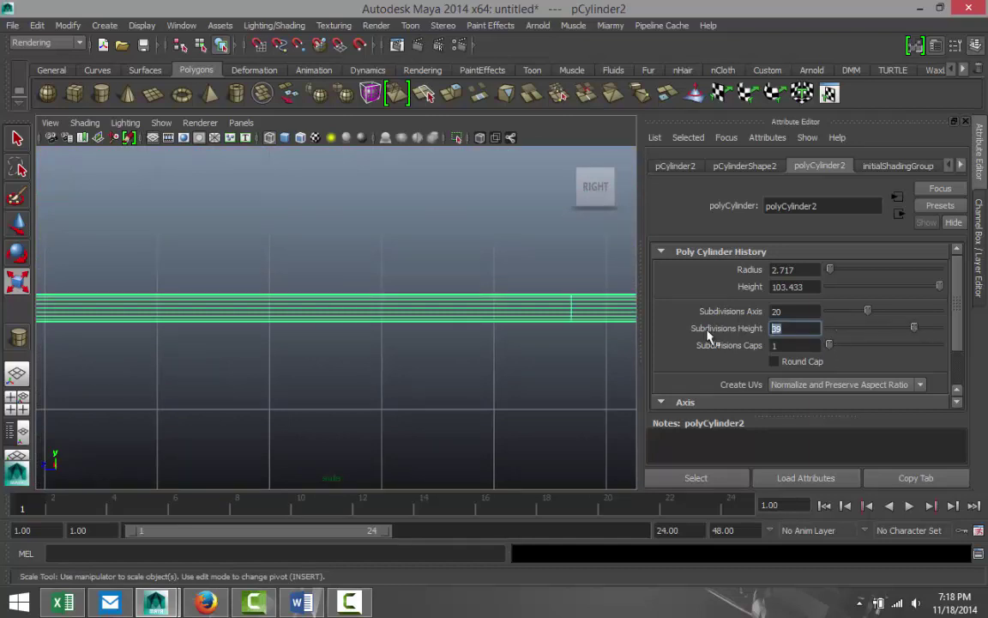
{"action": "key", "text": "Return"}
- Apply a nonlinear Bend deformer to the subdivided cylinder
{"action": "scroll", "coordinate": [397, 364], "scroll_direction": "down", "scroll_amount": 5}
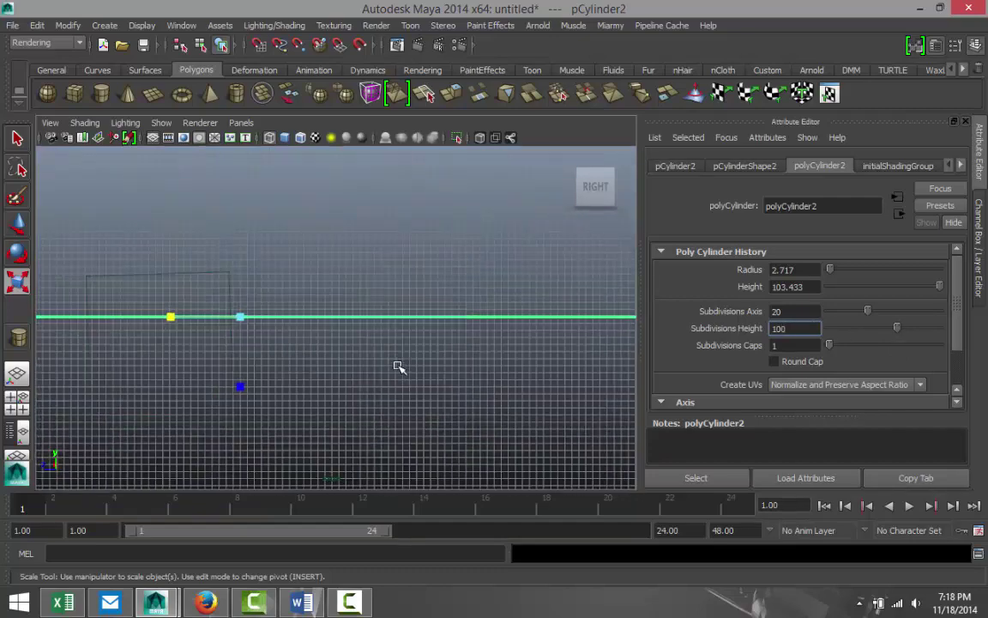
{"action": "scroll", "coordinate": [397, 365], "scroll_direction": "down", "scroll_amount": 3}
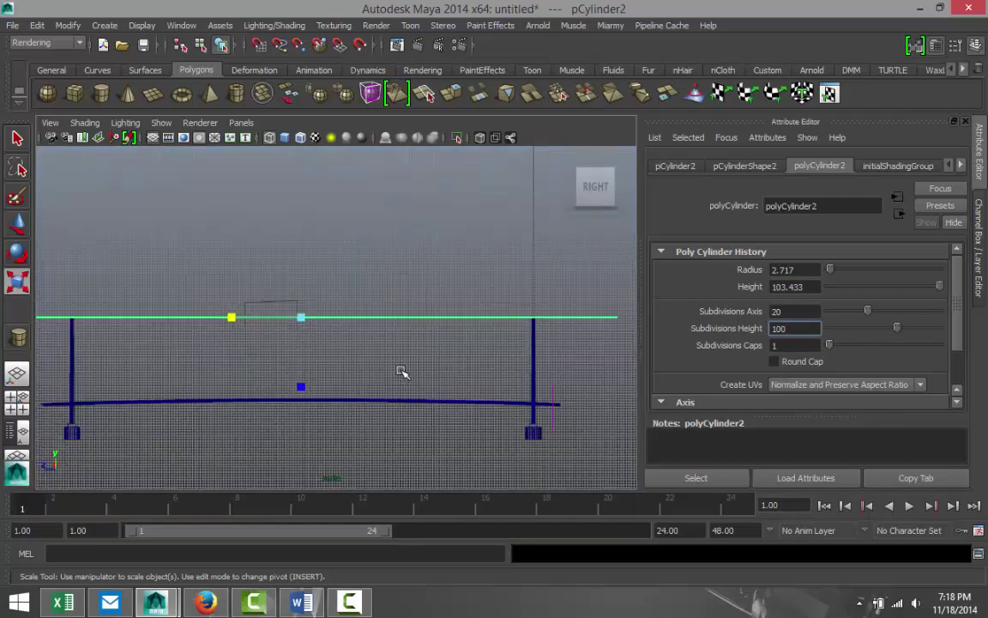
{"action": "scroll", "coordinate": [402, 372], "scroll_direction": "down", "scroll_amount": 2}
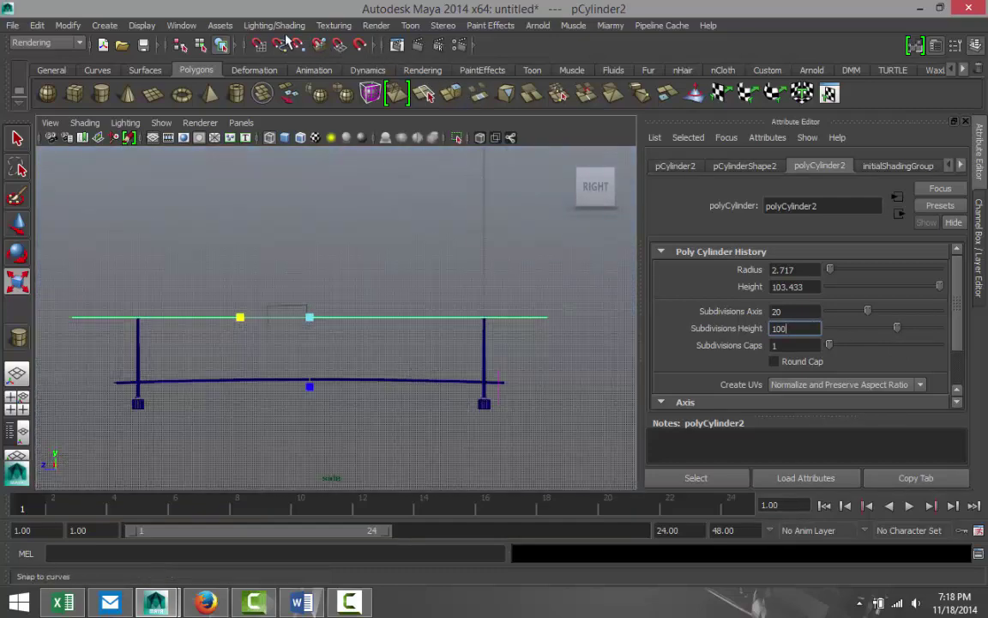
{"action": "left_click", "coordinate": [76, 42]}
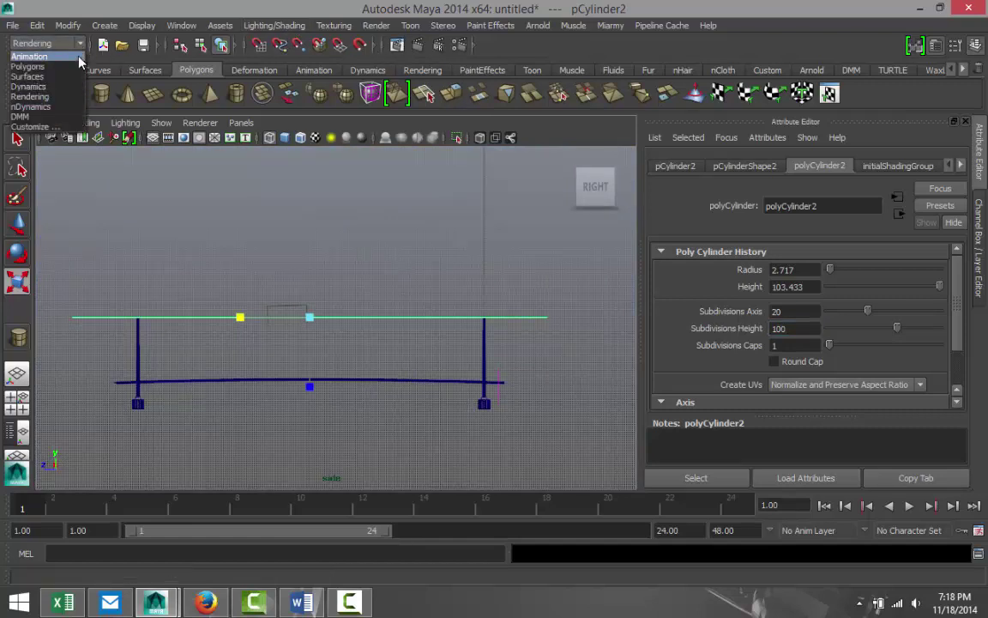
{"action": "left_click", "coordinate": [78, 58]}
{"action": "left_click", "coordinate": [416, 27]}
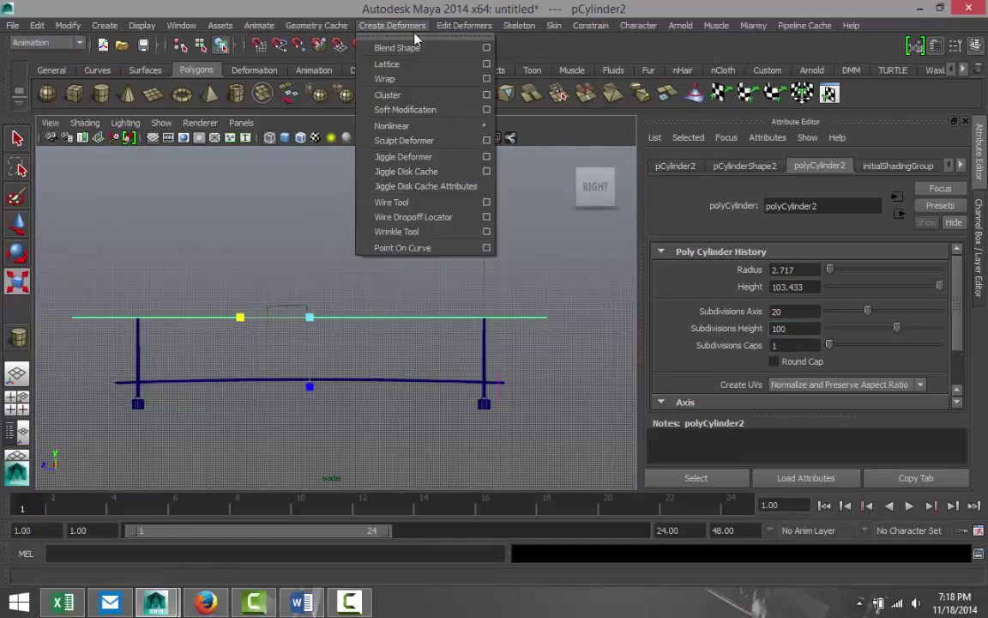
{"action": "mouse_move", "coordinate": [446, 125]}
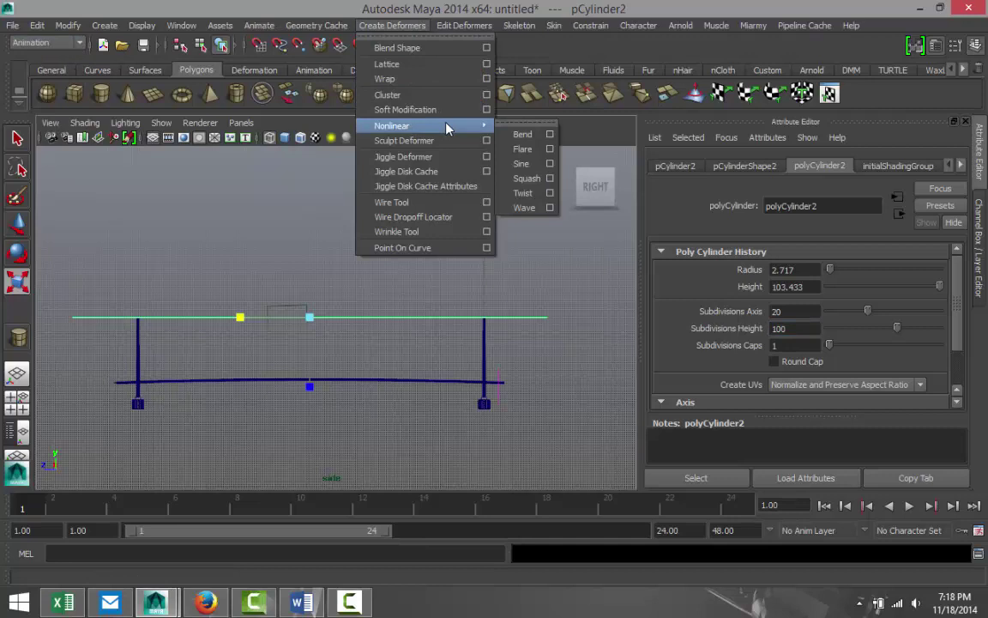
{"action": "left_click", "coordinate": [522, 134]}
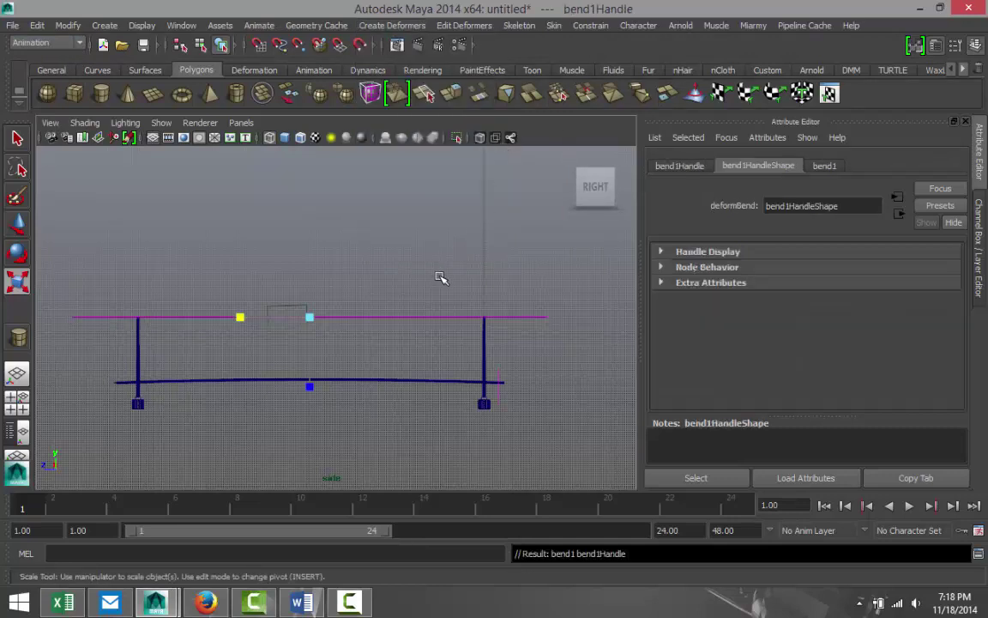
- Set the bend deformer's curvature to about -27.95 and keep the bend handle selected
{"action": "left_click", "coordinate": [825, 166]}
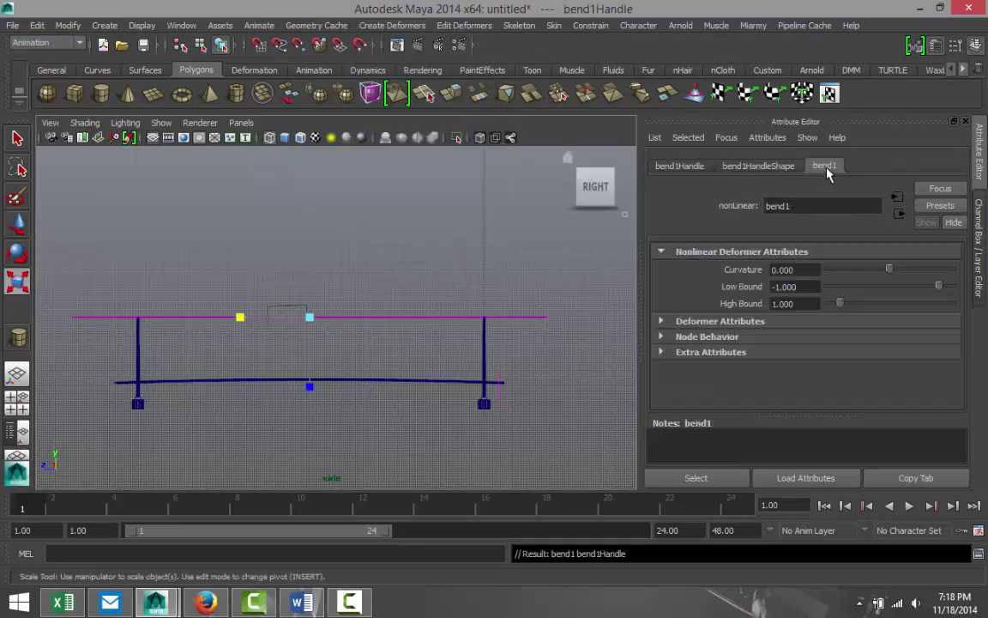
{"action": "mouse_move", "coordinate": [887, 272]}
{"action": "left_mouse_down"}
{"action": "mouse_move", "coordinate": [862, 274]}
{"action": "mouse_move", "coordinate": [907, 272]}
{"action": "mouse_move", "coordinate": [860, 274]}
{"action": "mouse_move", "coordinate": [881, 273]}
{"action": "left_mouse_up"}
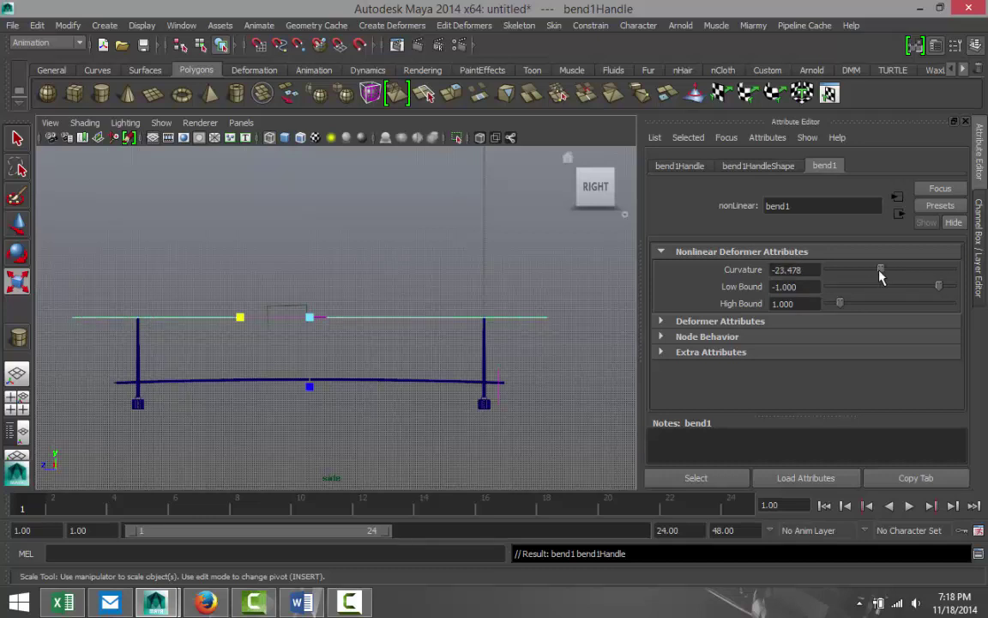
{"action": "left_click", "coordinate": [484, 255]}
{"action": "key", "text": "ctrl+z"}
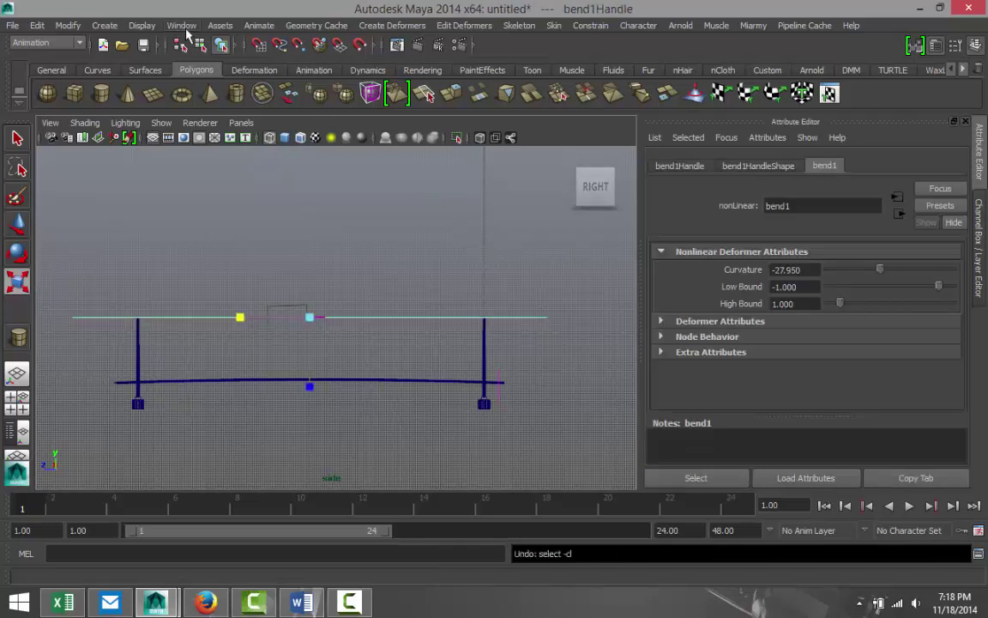
- Rotate the bend handle to -90 degrees in Z so the cable sags vertically between the towers
{"action": "left_click", "coordinate": [183, 27]}
{"action": "left_click", "coordinate": [194, 133]}
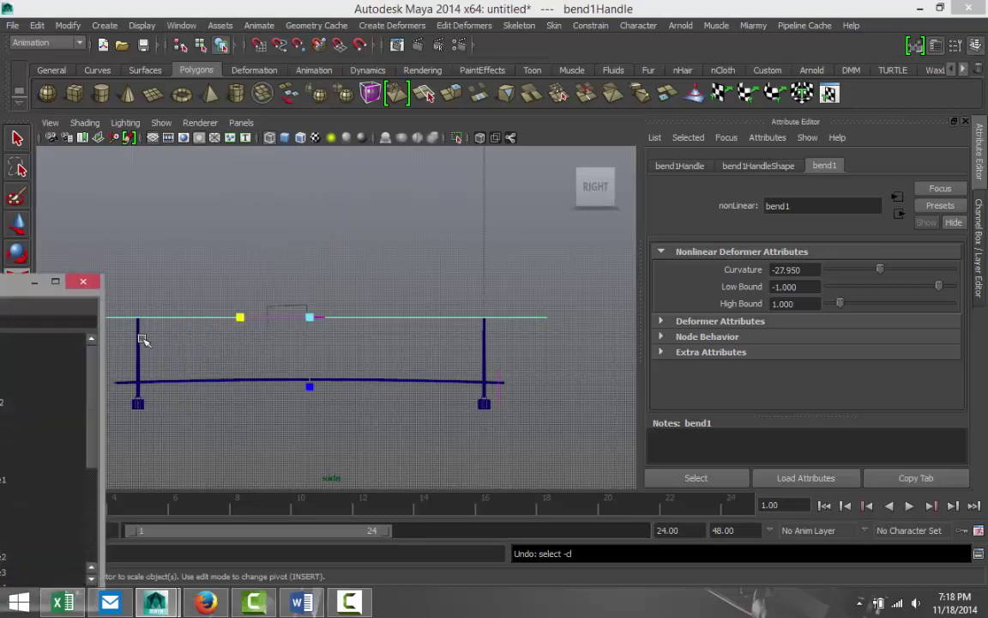
{"action": "left_click_drag", "start_coordinate": [22, 280], "coordinate": [203, 169]}
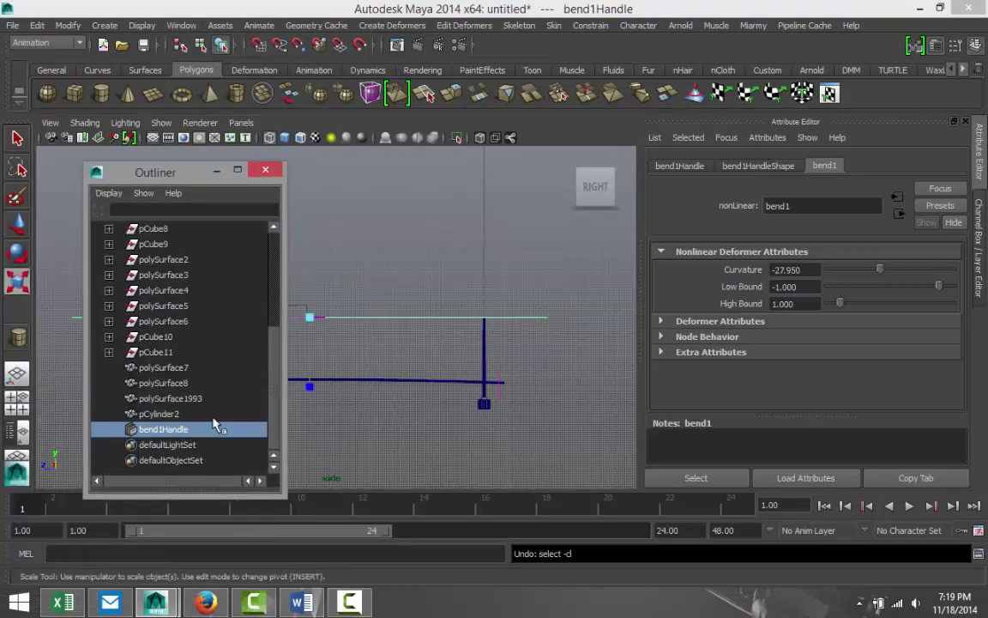
{"action": "left_click", "coordinate": [217, 170]}
{"action": "left_click", "coordinate": [695, 168]}
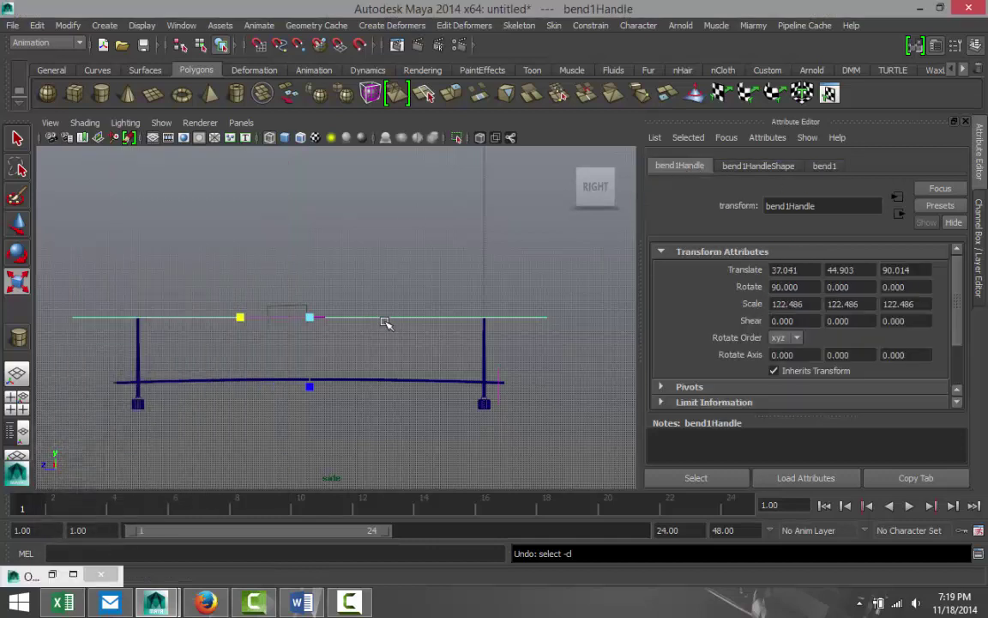
{"action": "key", "text": "e"}
{"action": "left_click_drag", "start_coordinate": [313, 270], "coordinate": [319, 361]}
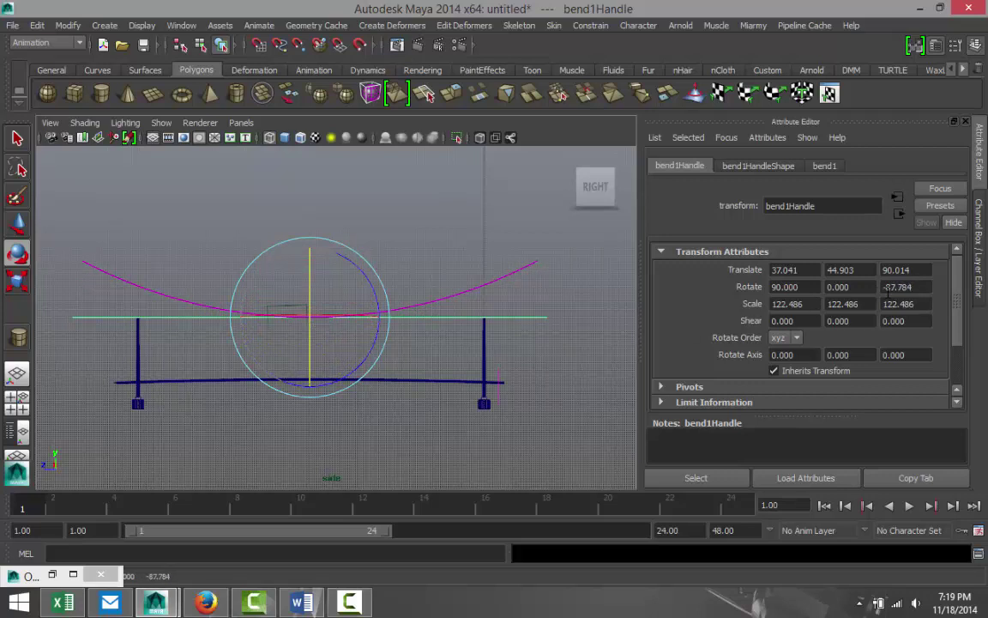
{"action": "left_click_drag", "start_coordinate": [912, 288], "coordinate": [821, 281]}
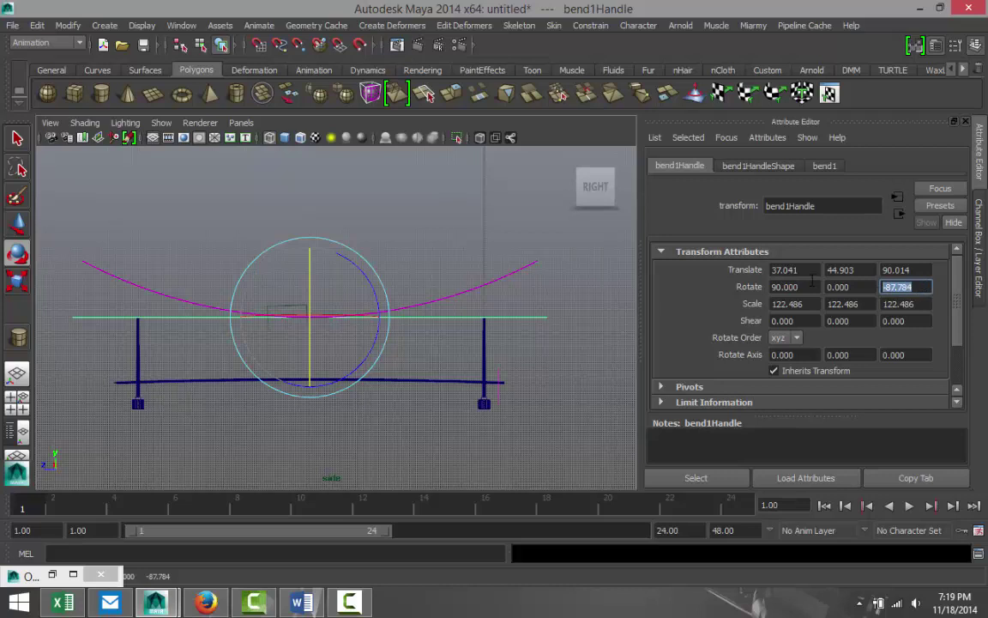
{"action": "type", "text": "-90"}
{"action": "key", "text": "Return"}
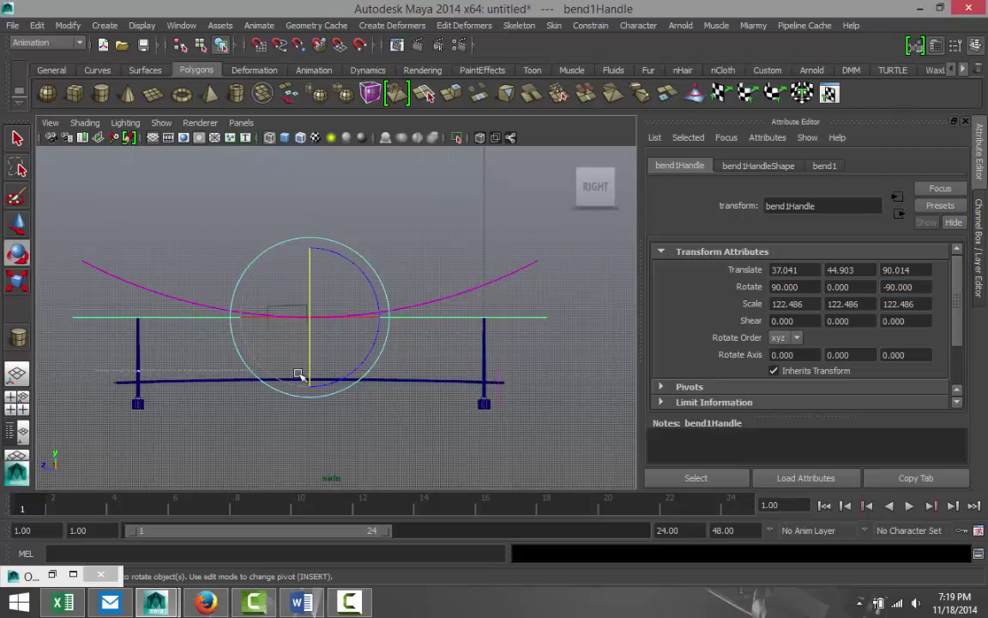
- Select both towers and the deck and raise them together to about 31.08 in Y, bringing the deck up to the cable's low point
{"action": "left_click", "coordinate": [487, 362]}
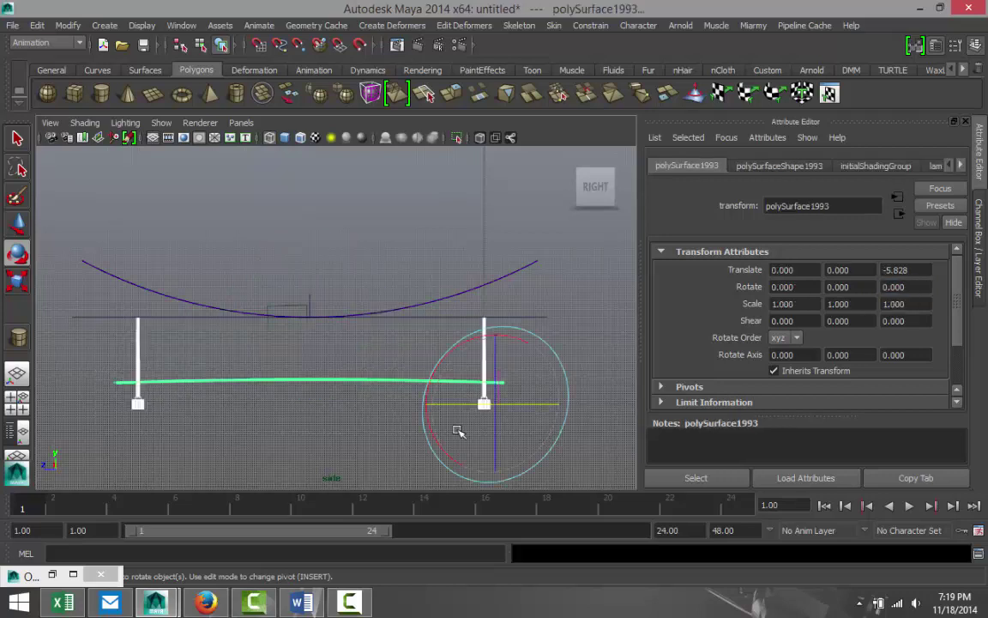
{"action": "key", "text": "w"}
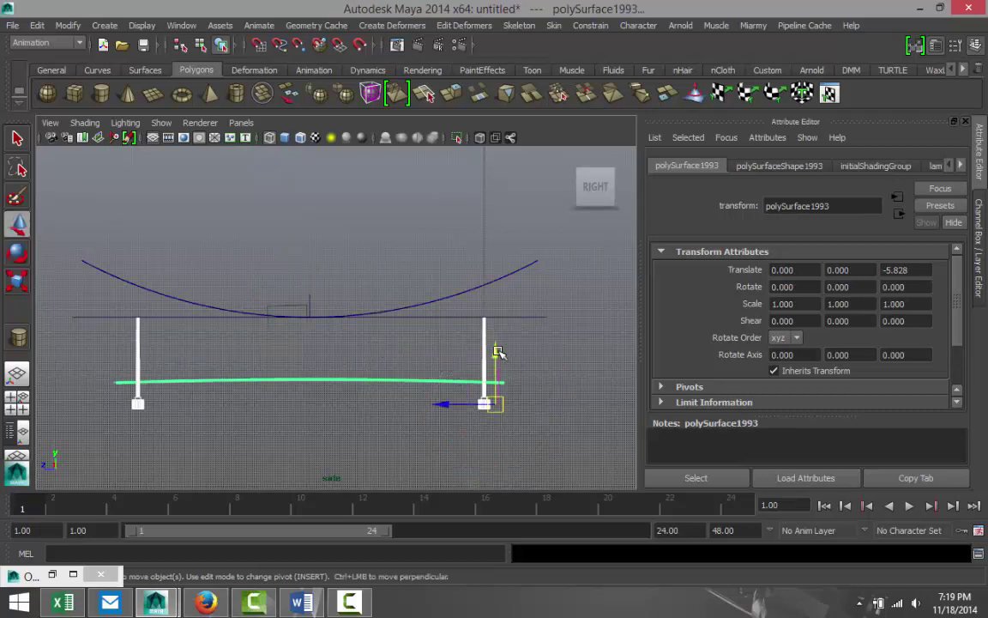
{"action": "left_click_drag", "start_coordinate": [495, 350], "coordinate": [496, 293]}
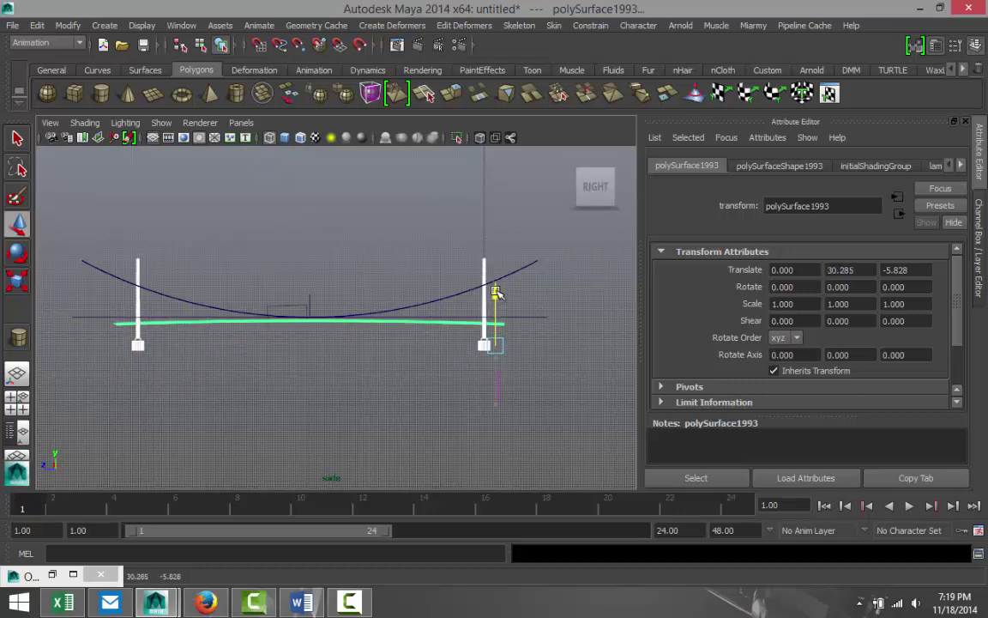
{"action": "left_click_drag", "start_coordinate": [495, 293], "coordinate": [497, 287]}
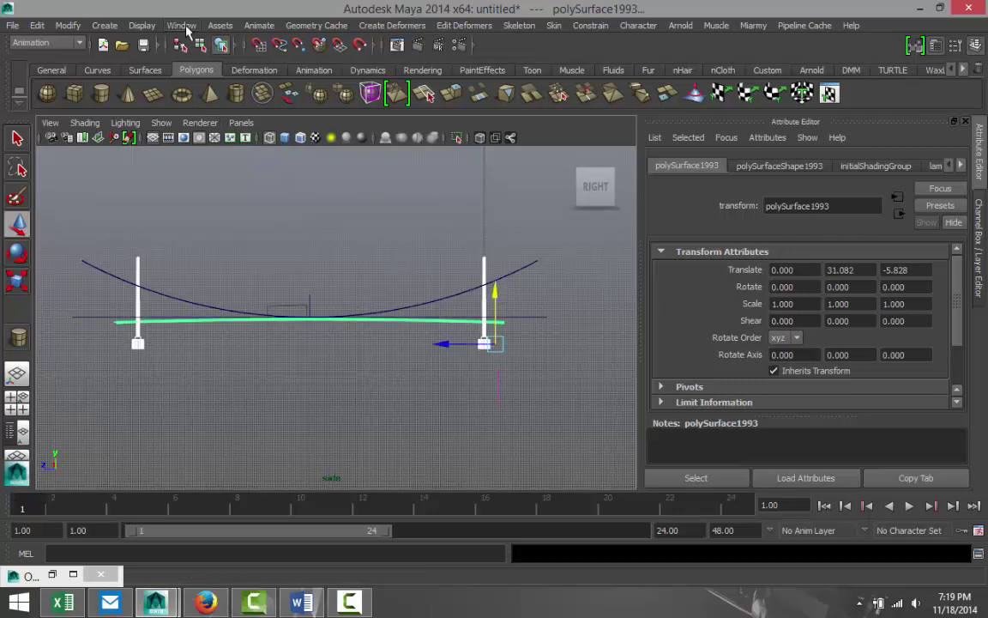
- Open the Outliner to list the scene's objects
{"action": "left_click", "coordinate": [182, 24]}
{"action": "left_click", "coordinate": [196, 137]}
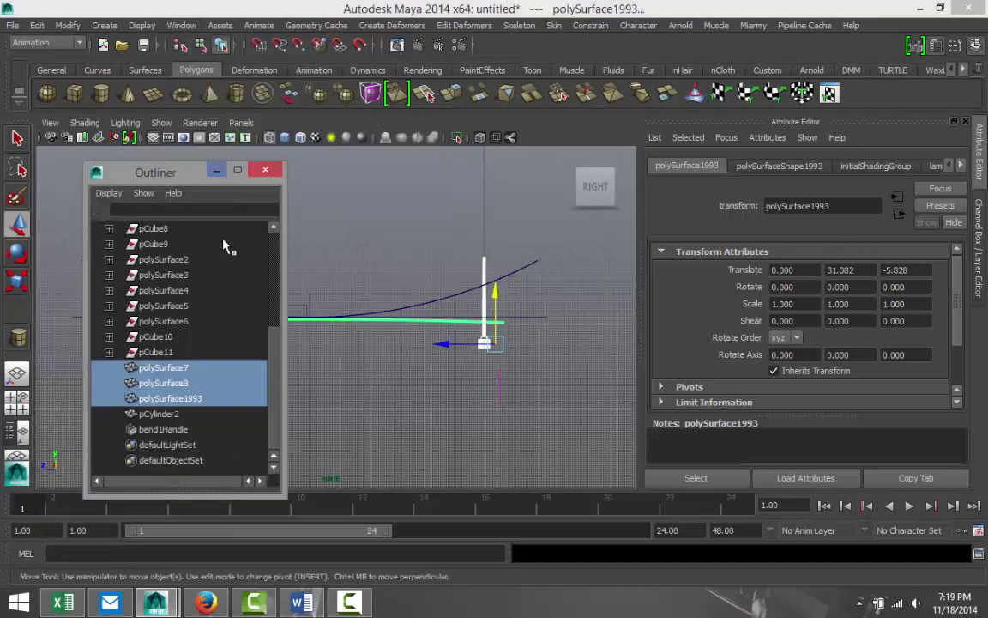
- Select the cable's bend deformer and set its Curvature to about -50.3 for a deeper arc
{"action": "left_click", "coordinate": [163, 429]}
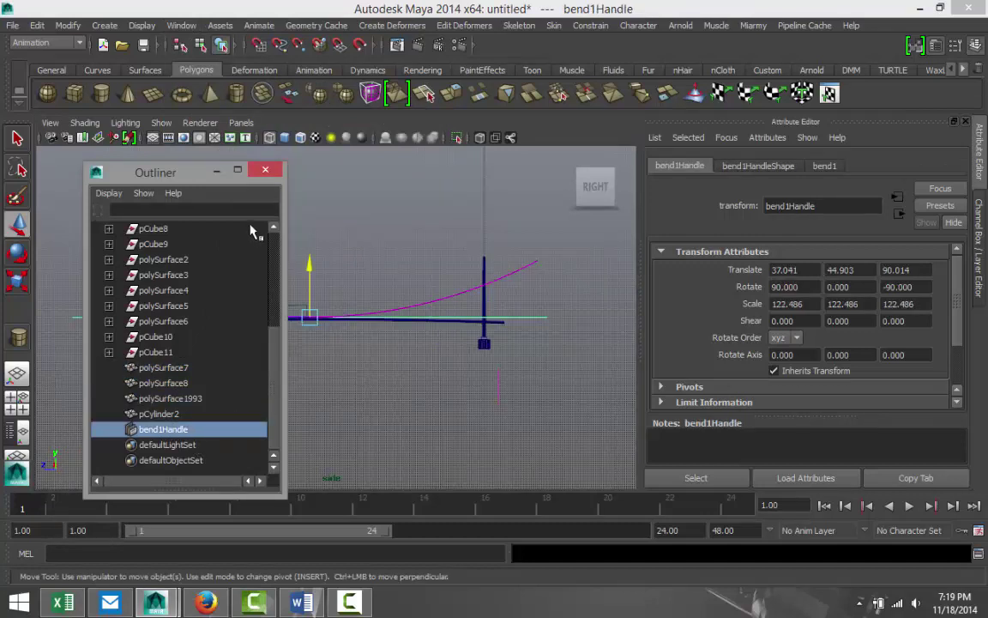
{"action": "left_click", "coordinate": [265, 168]}
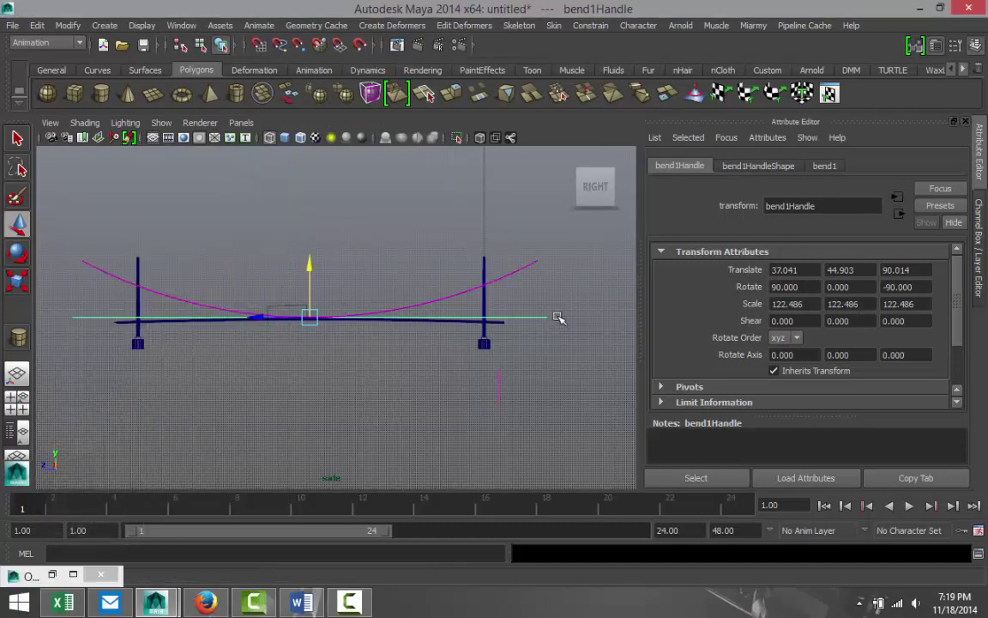
{"action": "left_click", "coordinate": [821, 168]}
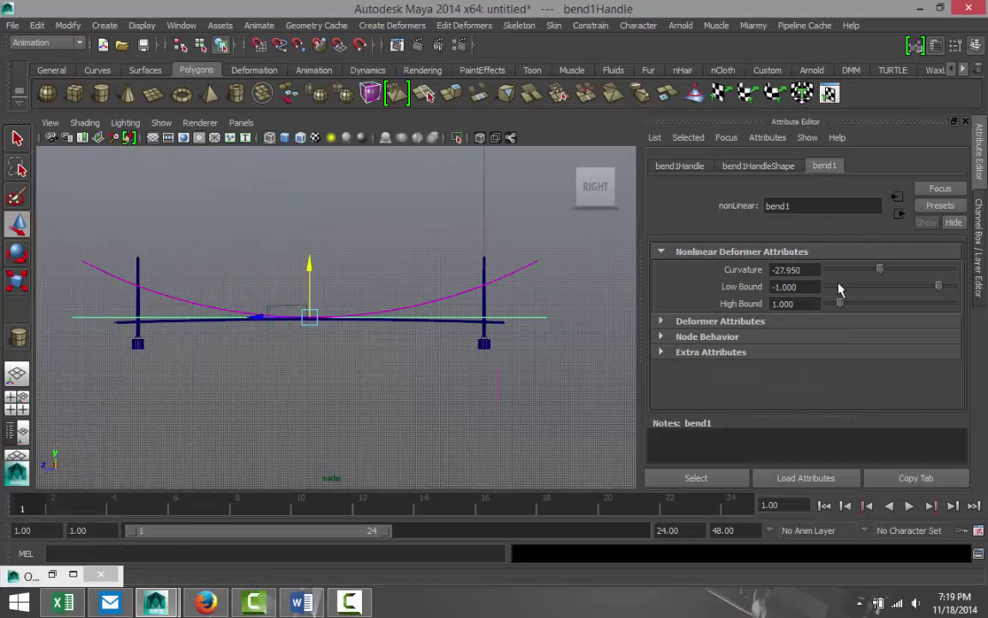
{"action": "left_click_drag", "start_coordinate": [879, 269], "coordinate": [873, 270]}
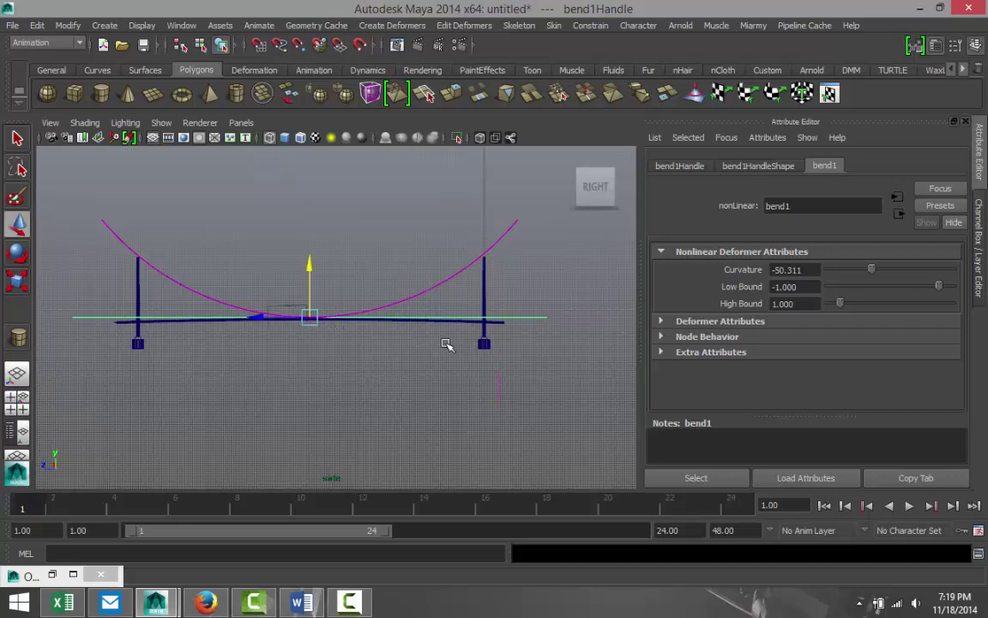
- Select the deck together with both towers and lower them slightly beneath the curved cable
{"action": "left_click", "coordinate": [103, 320]}
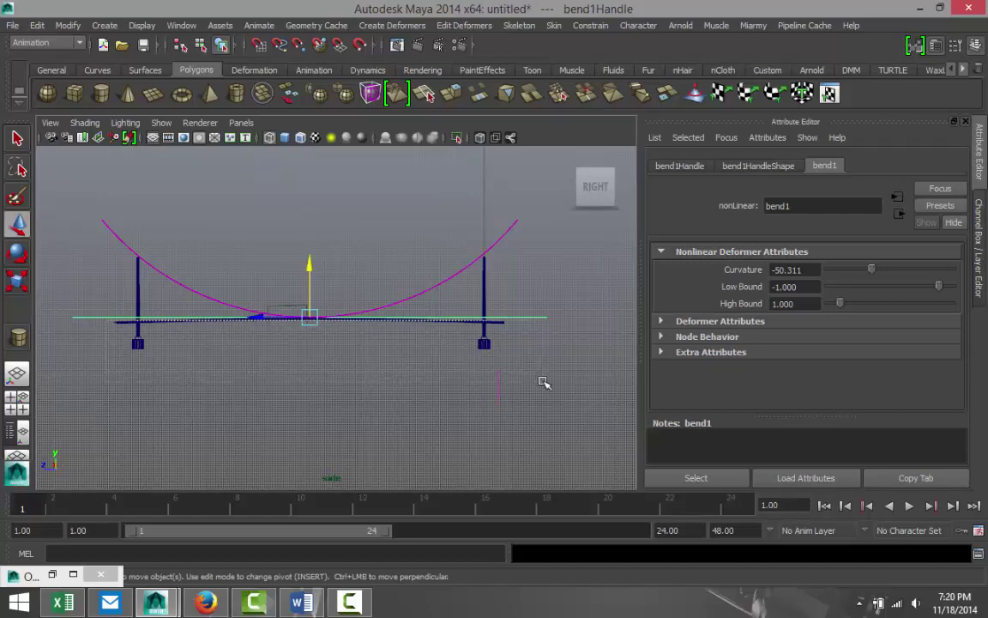
{"action": "left_click", "coordinate": [500, 387]}
{"action": "scroll", "coordinate": [415, 375], "scroll_direction": "up", "scroll_amount": 5}
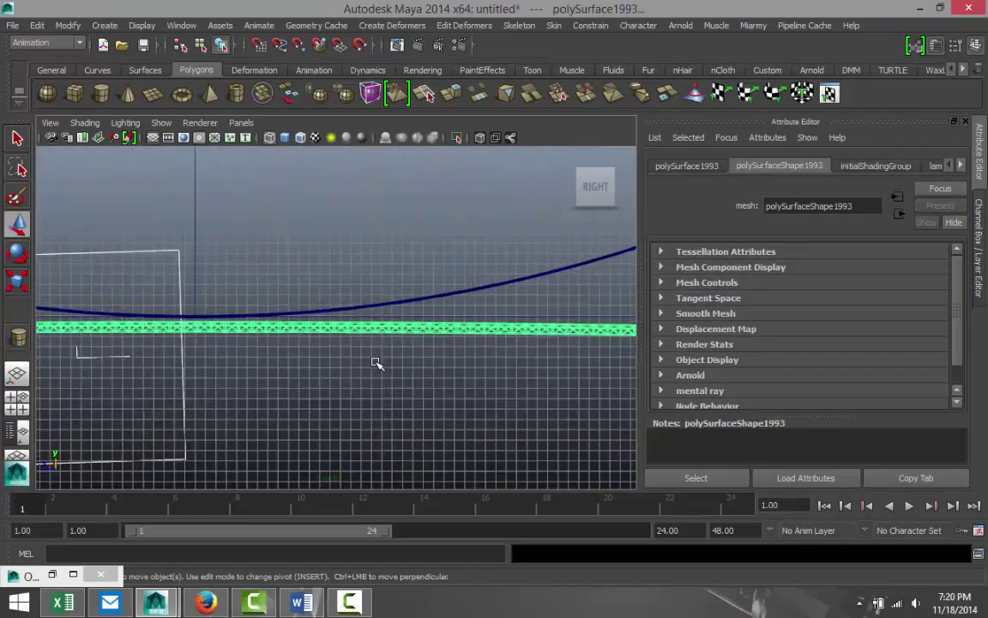
{"action": "scroll", "coordinate": [377, 364], "scroll_direction": "down", "scroll_amount": 5}
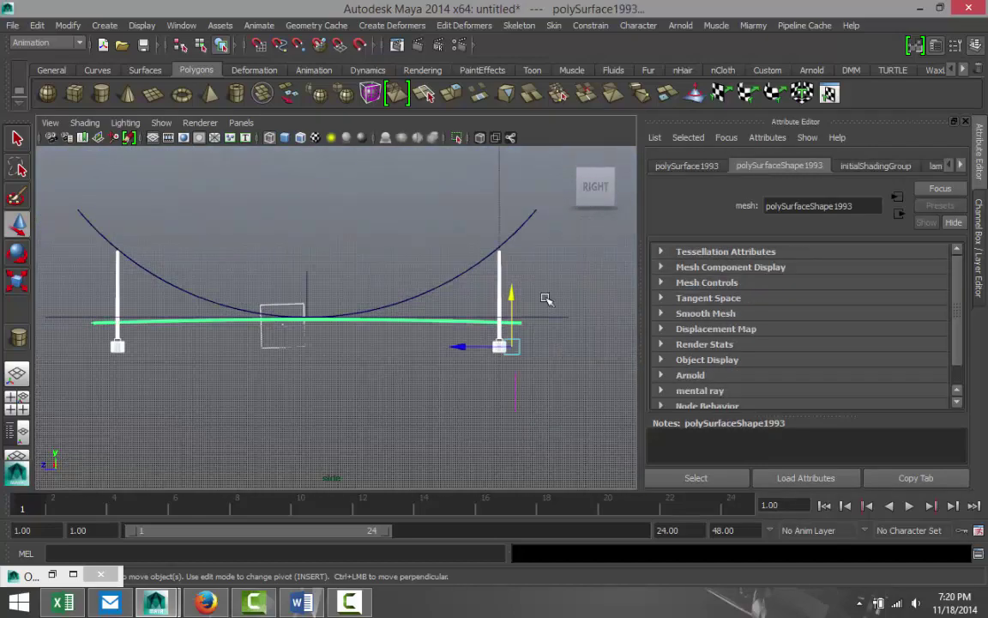
{"action": "left_click_drag", "start_coordinate": [512, 294], "coordinate": [513, 299]}
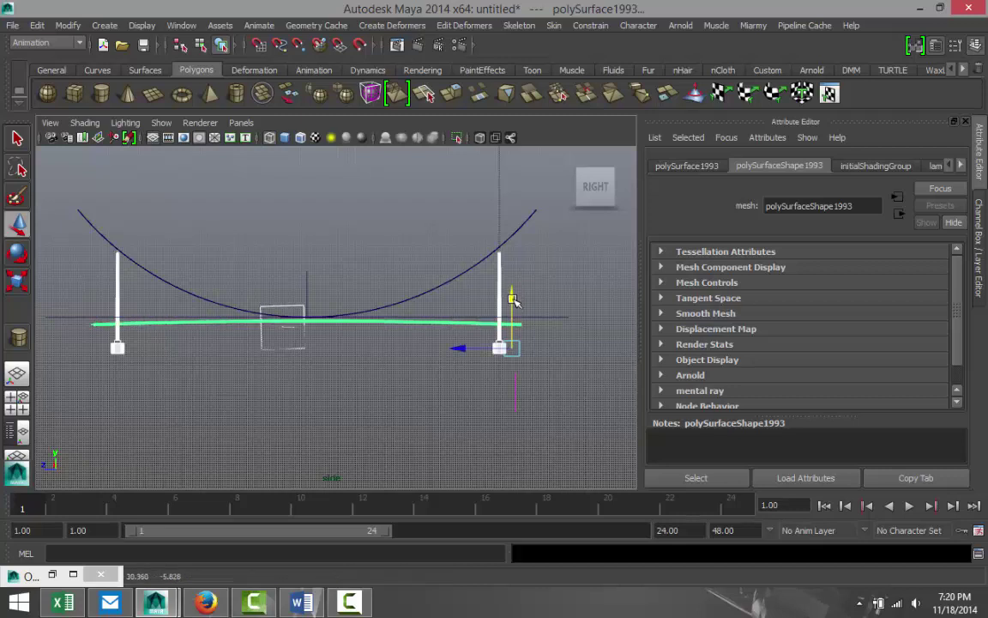
{"action": "scroll", "coordinate": [519, 288], "scroll_direction": "up", "scroll_amount": 3}
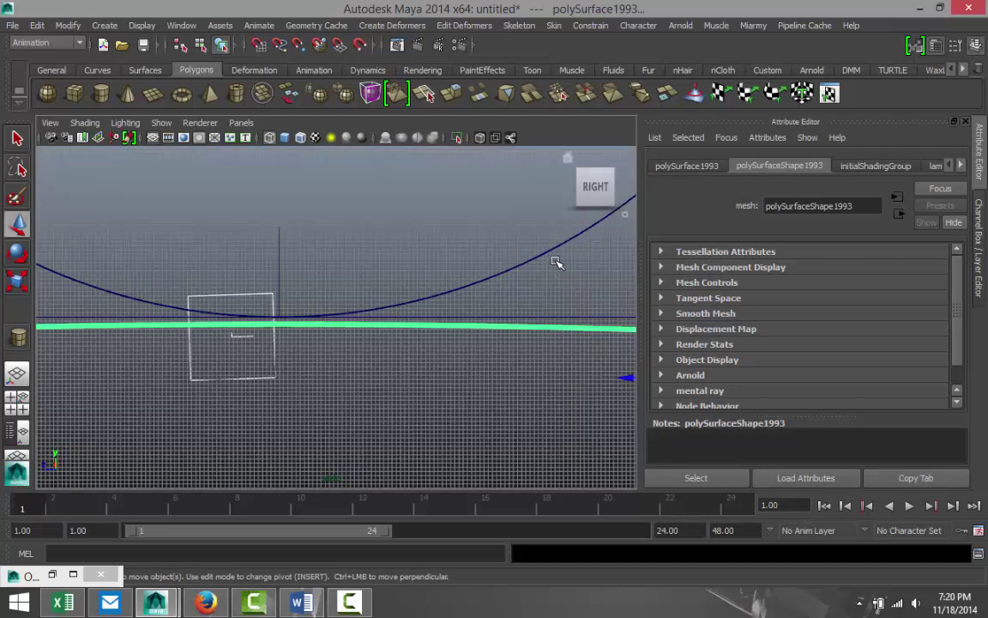
{"action": "scroll", "coordinate": [553, 262], "scroll_direction": "down", "scroll_amount": 2}
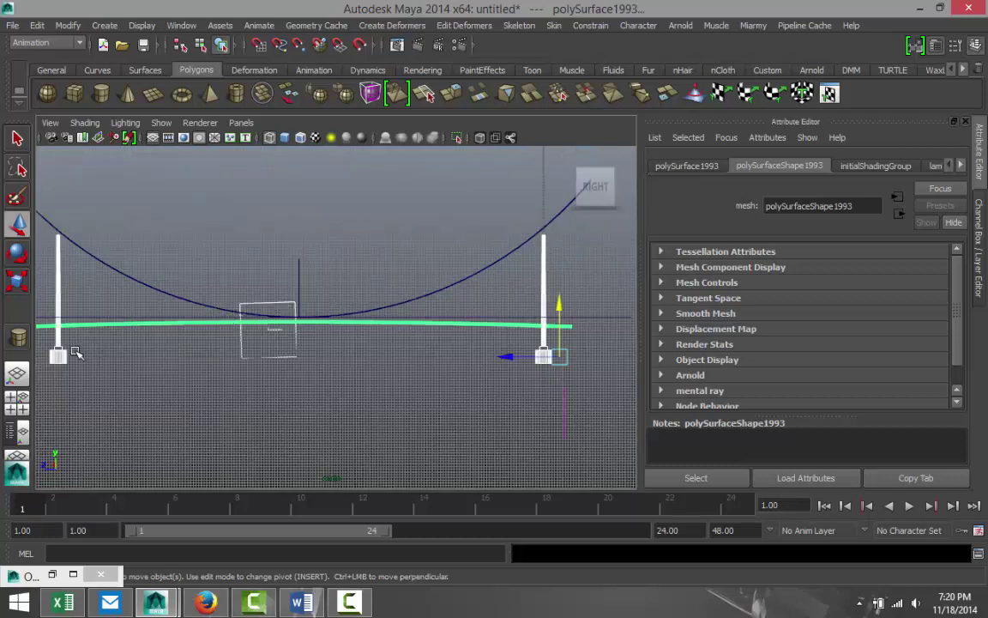
- Select the cable with its bend handle, delete their history to bake in the curve, and clear the selection
{"action": "key", "text": "ctrl+z"}
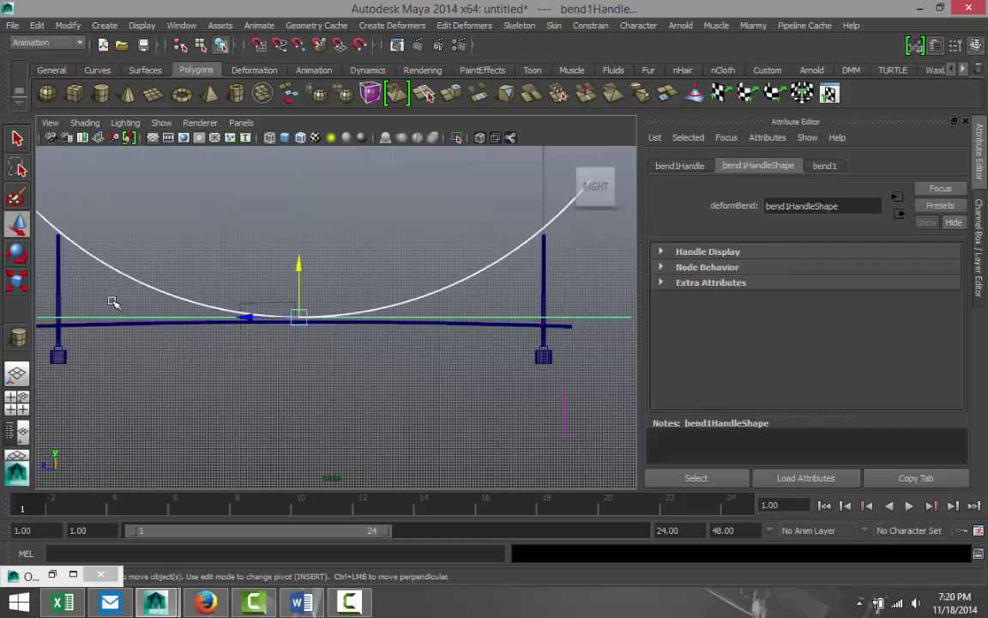
{"action": "left_click", "coordinate": [37, 25]}
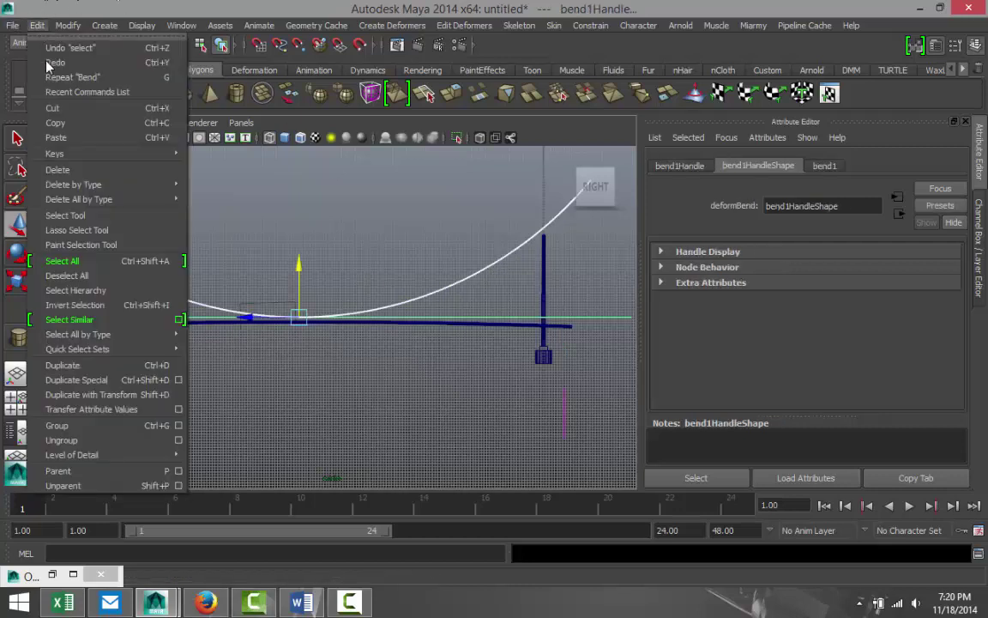
{"action": "mouse_move", "coordinate": [105, 199]}
{"action": "left_click", "coordinate": [233, 193]}
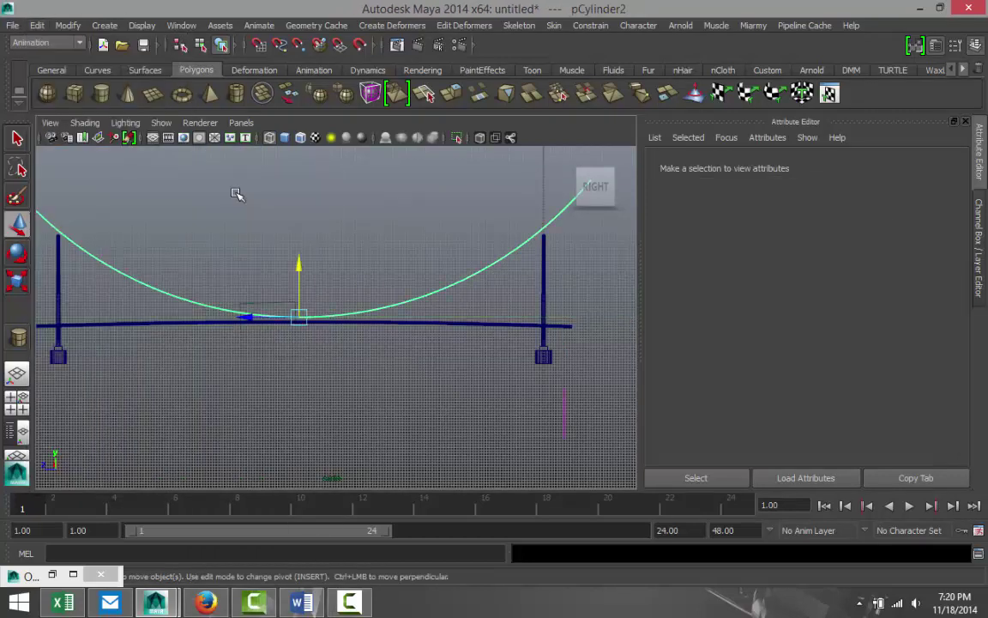
{"action": "left_click", "coordinate": [307, 353]}
{"action": "left_click", "coordinate": [326, 398]}
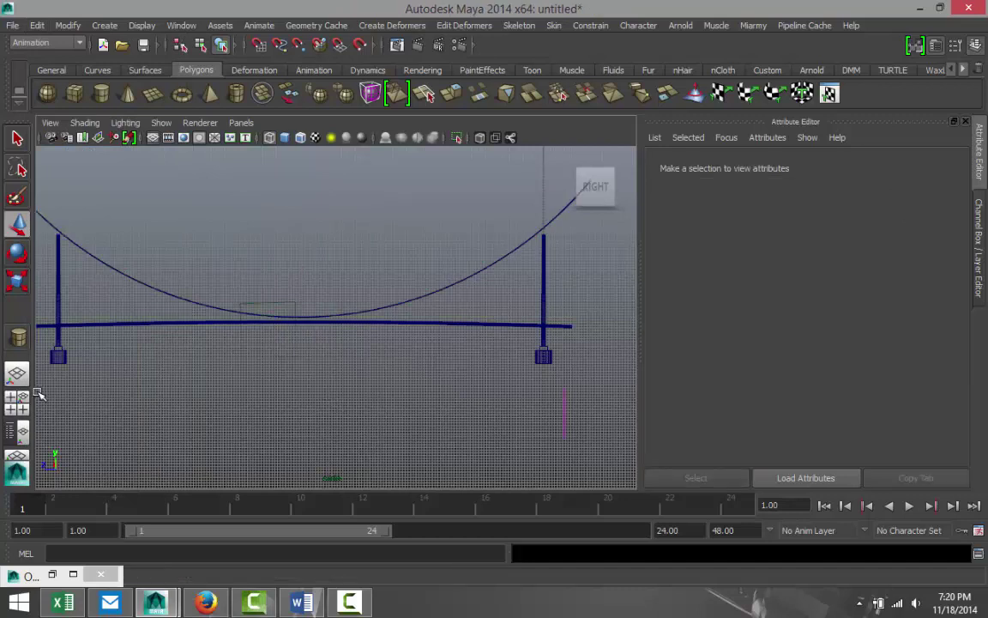
- In the perspective view, select the curved cable and move it along X over to the bridge deck
{"action": "left_click", "coordinate": [21, 408]}
{"action": "key", "text": "space"}
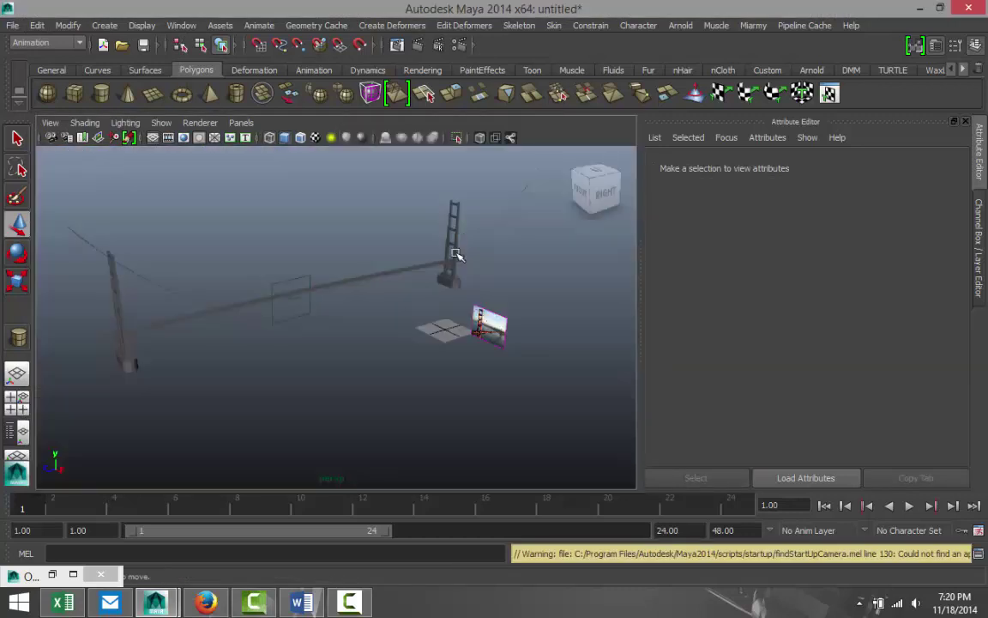
{"action": "left_click_drag", "start_coordinate": [396, 381], "coordinate": [344, 386], "text": "alt"}
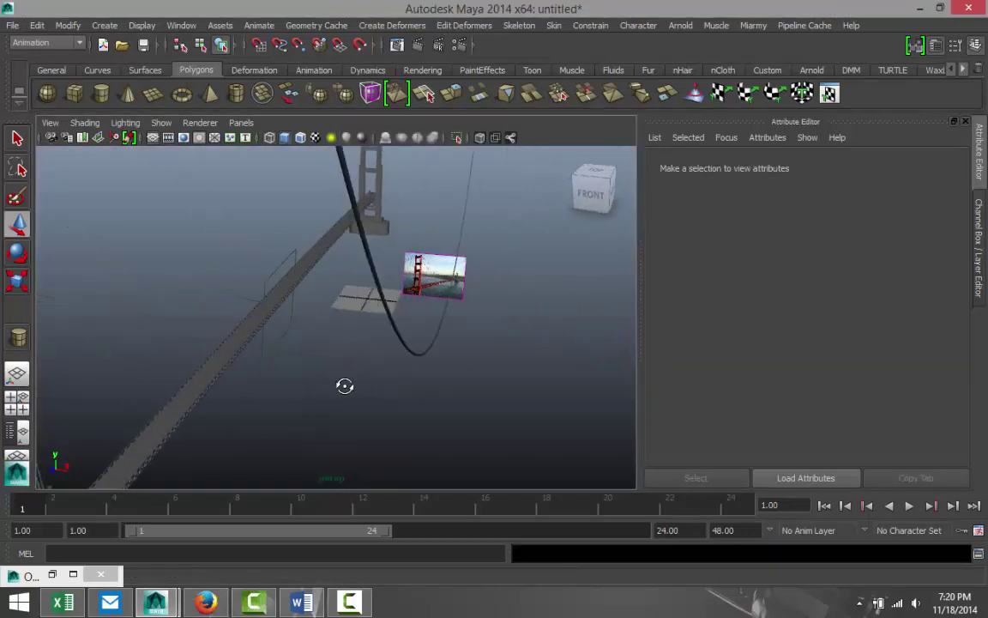
{"action": "left_click", "coordinate": [400, 346]}
{"action": "scroll", "coordinate": [397, 409], "scroll_direction": "down", "scroll_amount": 3}
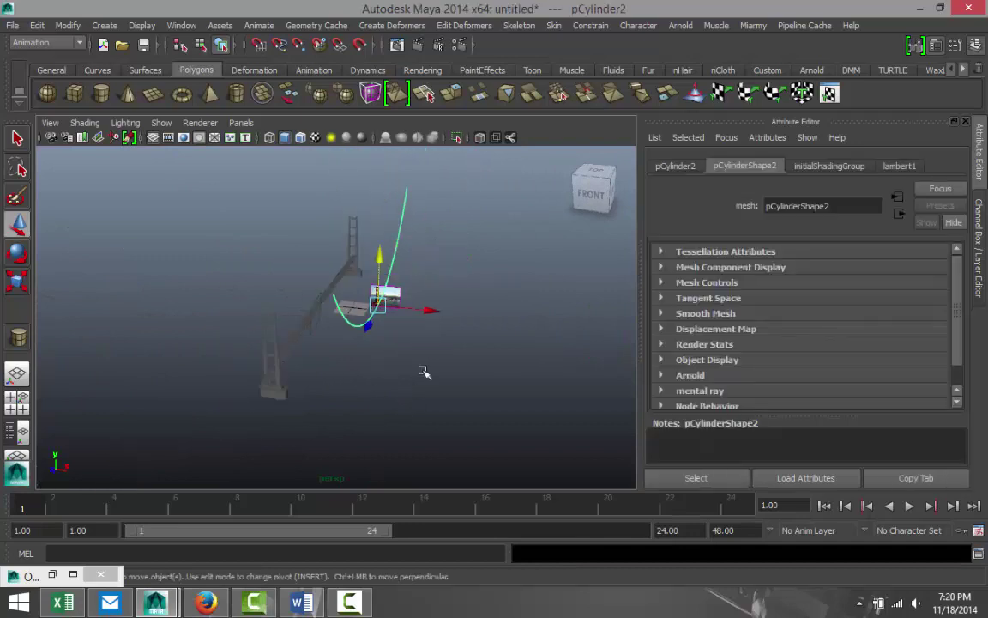
{"action": "left_click_drag", "start_coordinate": [403, 310], "coordinate": [372, 311]}
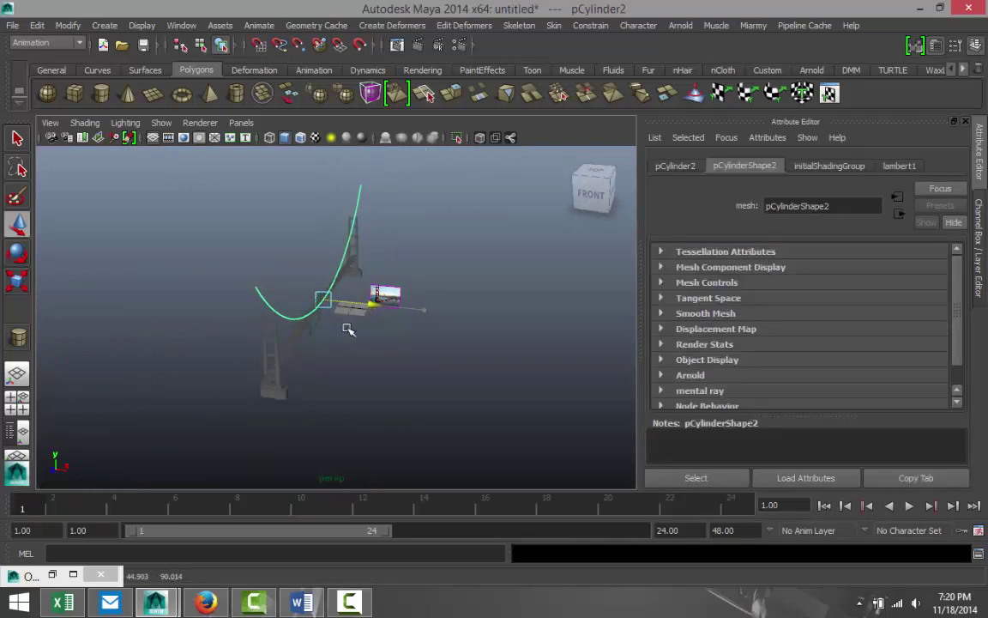
- In the top view, duplicate the cable onto the deck's opposite edge and fine-tune the original cable's sideways alignment
{"action": "left_click", "coordinate": [16, 400]}
{"action": "key", "text": "space"}
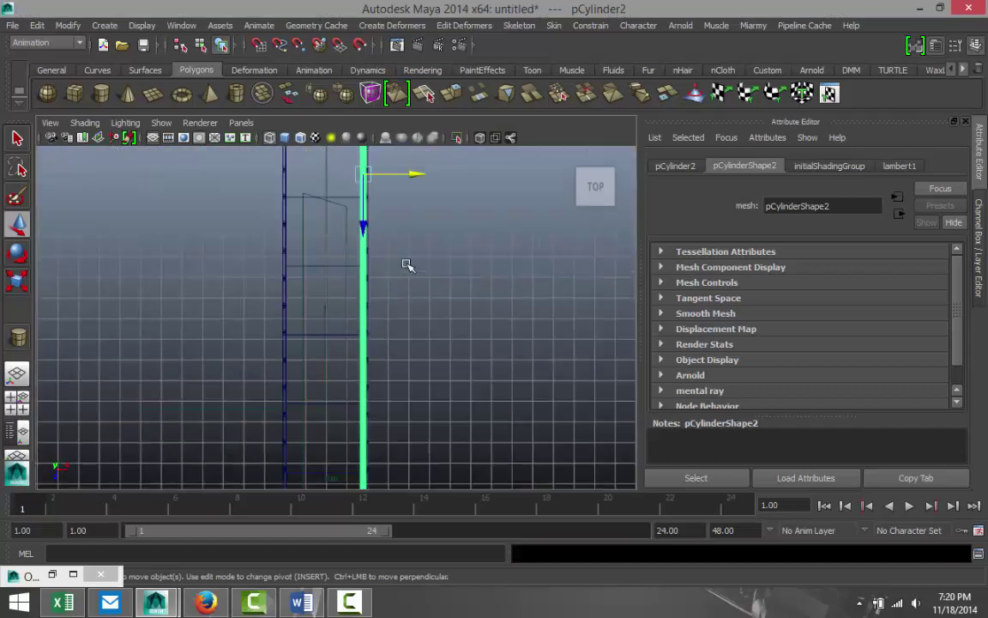
{"action": "scroll", "coordinate": [408, 269], "scroll_direction": "down", "scroll_amount": 5}
{"action": "scroll", "coordinate": [405, 274], "scroll_direction": "up", "scroll_amount": 5}
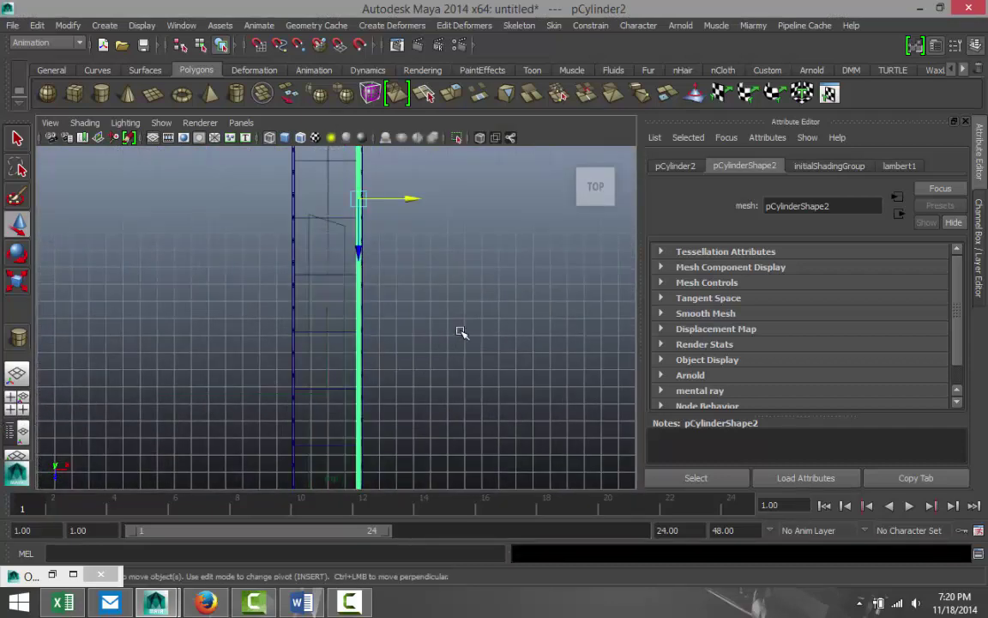
{"action": "key", "text": "ctrl+d"}
{"action": "left_click_drag", "start_coordinate": [411, 198], "coordinate": [350, 209]}
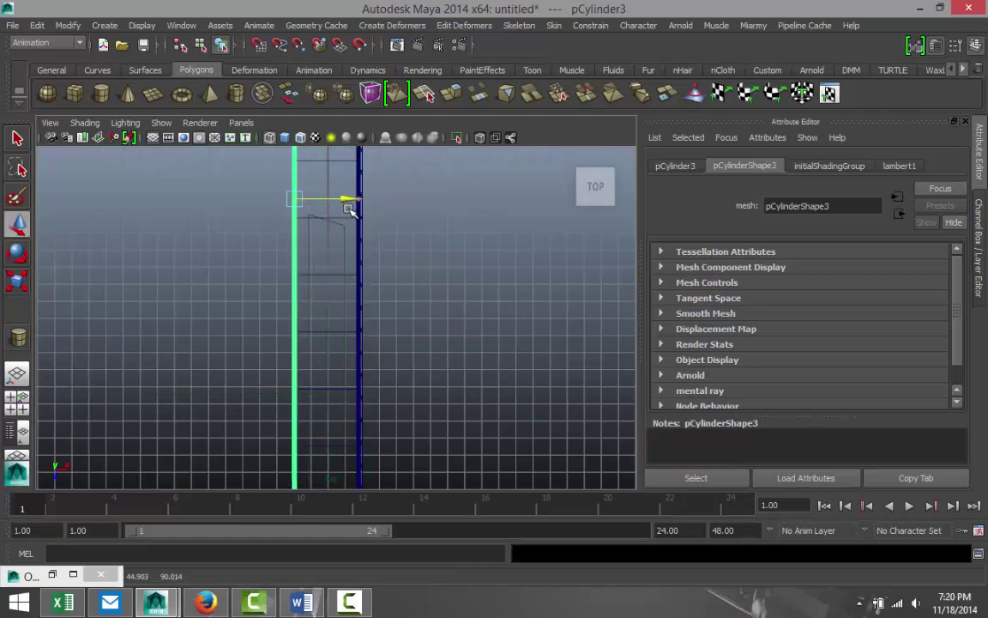
{"action": "left_click", "coordinate": [359, 279]}
{"action": "left_click_drag", "start_coordinate": [412, 198], "coordinate": [414, 200]}
- Examine in the perspective view how both cables run along the deck and pass the tower tops
{"action": "left_click", "coordinate": [16, 398]}
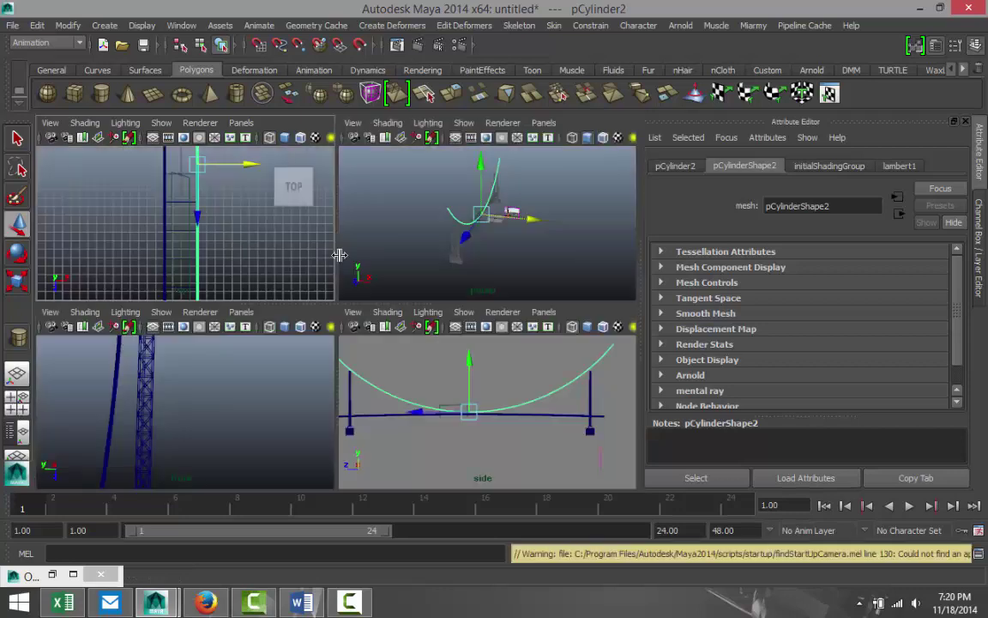
{"action": "key", "text": "space"}
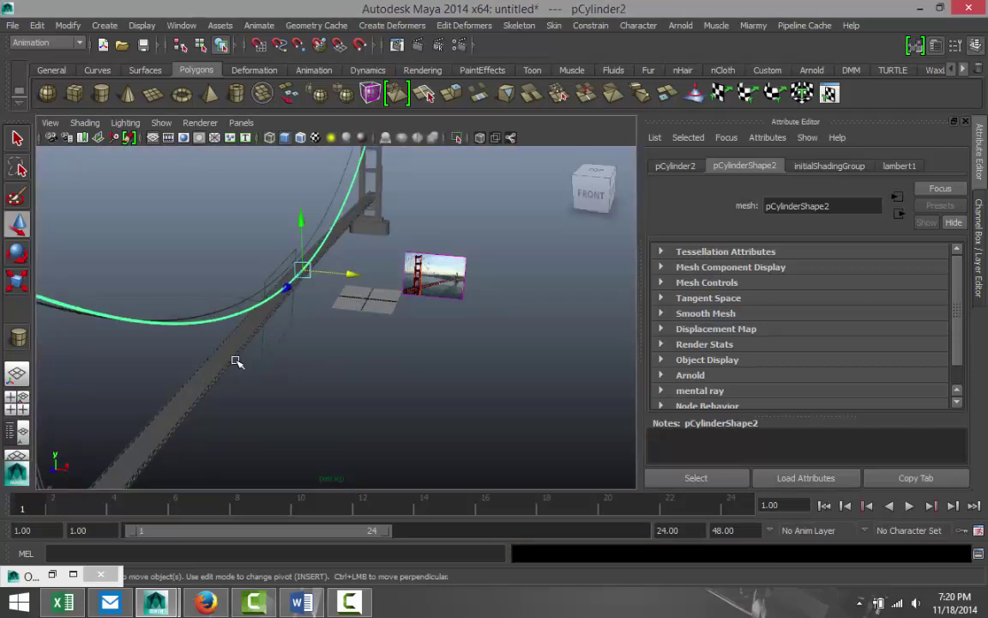
{"action": "left_click_drag", "start_coordinate": [214, 355], "coordinate": [464, 311], "text": "alt"}
{"action": "key", "text": "f"}
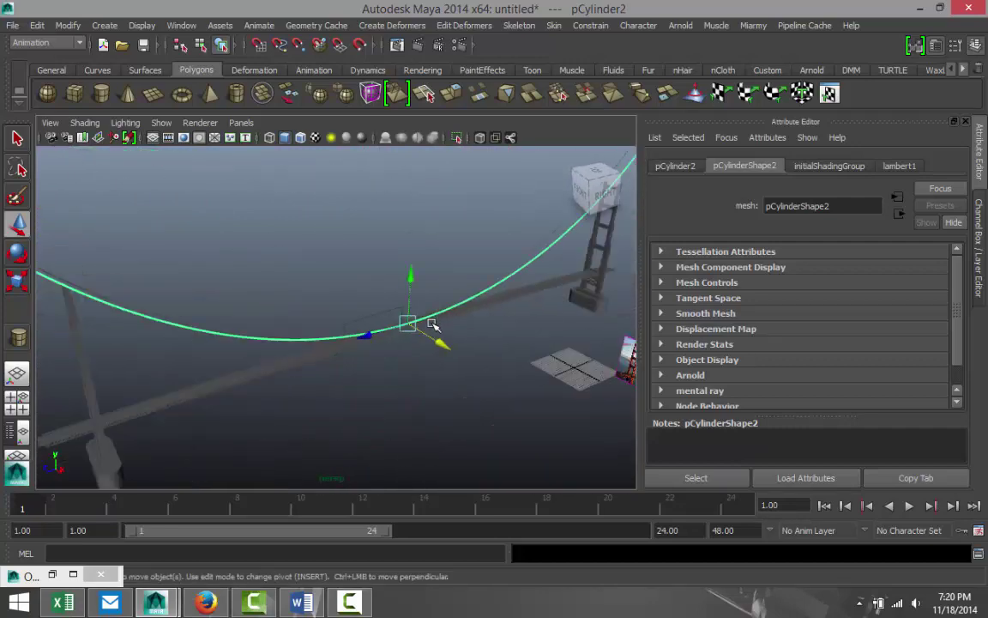
{"action": "middle_click_drag", "start_coordinate": [294, 335], "coordinate": [358, 343], "text": "alt"}
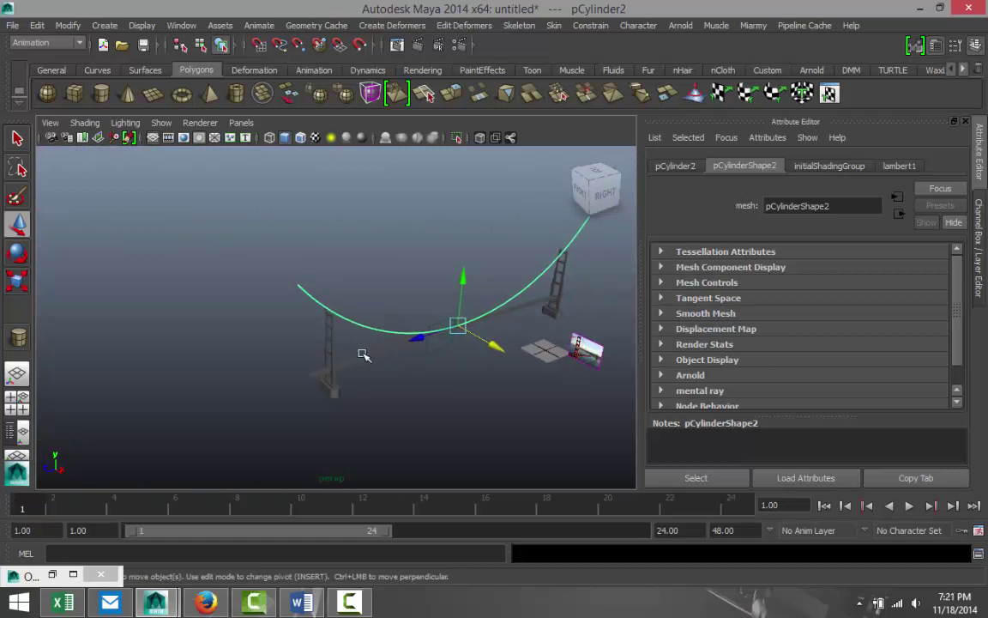
{"action": "scroll", "coordinate": [364, 354], "scroll_direction": "up", "scroll_amount": 5}
{"action": "left_click_drag", "start_coordinate": [378, 353], "coordinate": [285, 336], "text": "alt"}
{"action": "scroll", "coordinate": [285, 335], "scroll_direction": "up", "scroll_amount": 5}
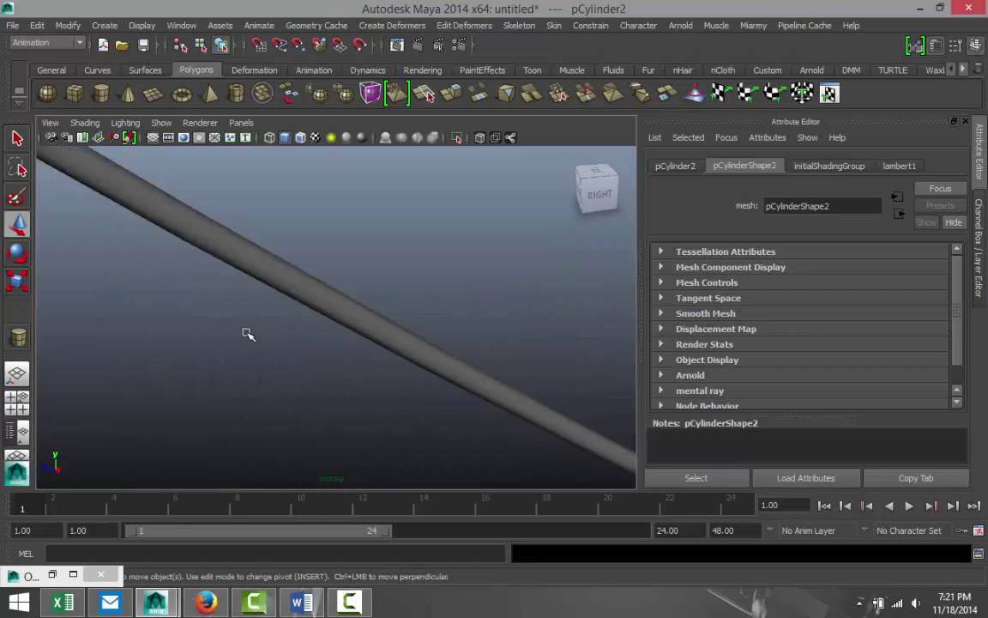
{"action": "scroll", "coordinate": [253, 337], "scroll_direction": "down", "scroll_amount": 5}
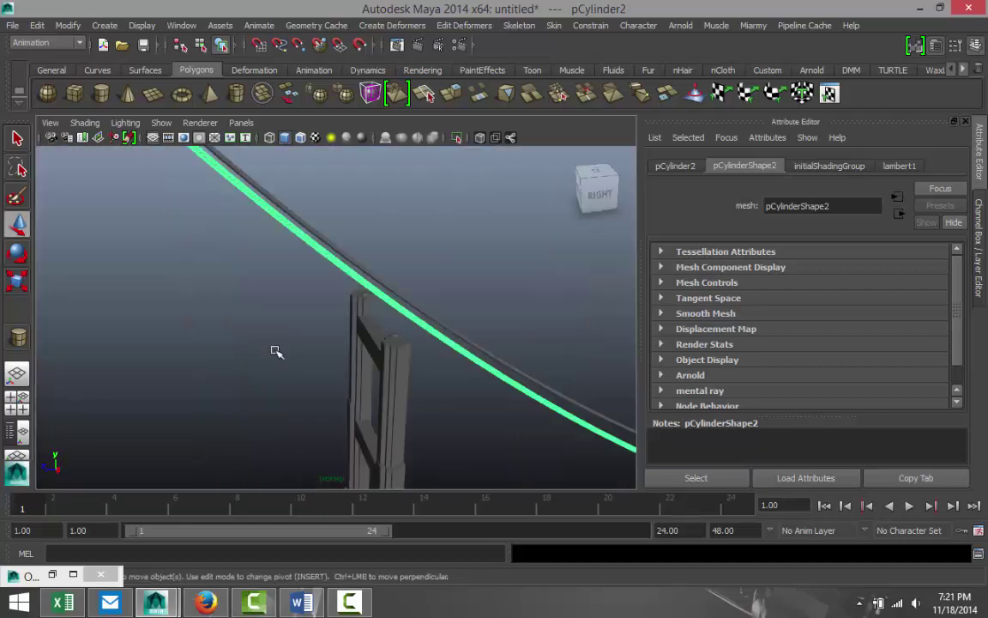
- Select the small inner corner face on top of each of the two posts of the near tower
{"action": "left_click", "coordinate": [399, 337]}
{"action": "scroll", "coordinate": [414, 368], "scroll_direction": "up", "scroll_amount": 4}
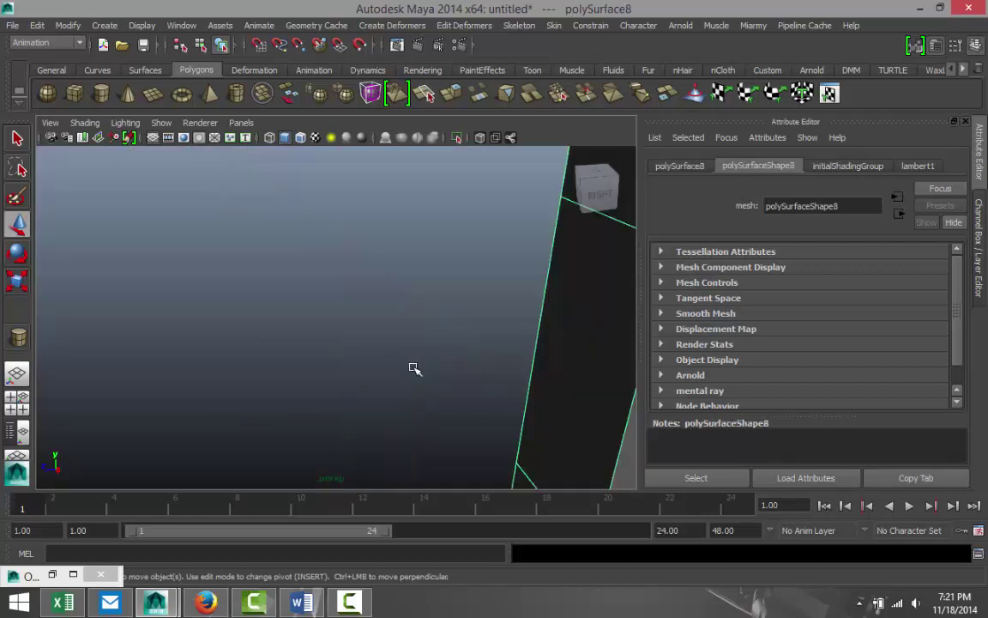
{"action": "scroll", "coordinate": [412, 368], "scroll_direction": "down", "scroll_amount": 5}
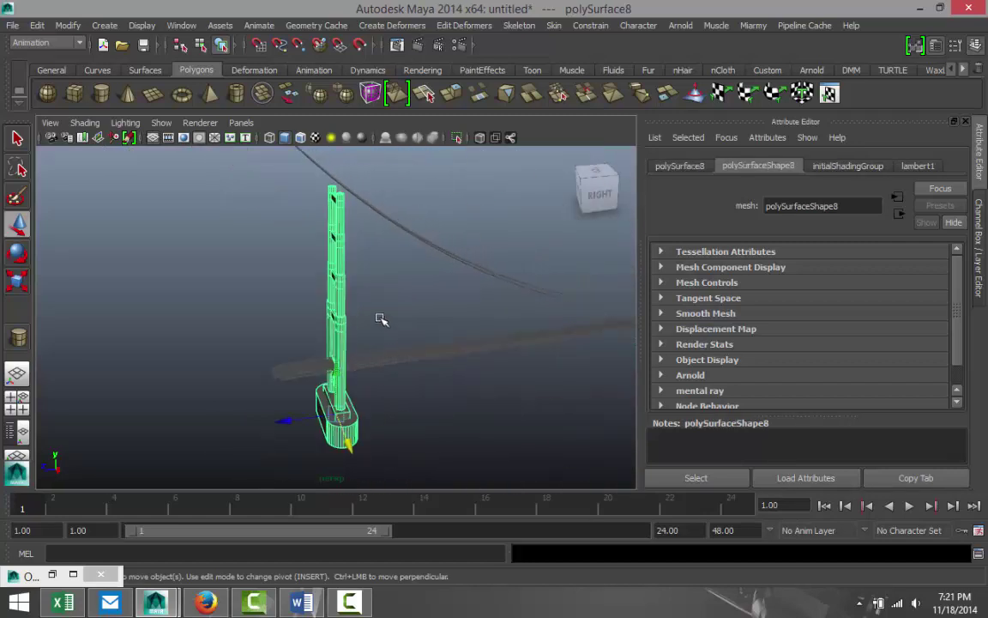
{"action": "left_click_drag", "start_coordinate": [271, 313], "coordinate": [412, 292], "text": "alt"}
{"action": "left_click_drag", "start_coordinate": [432, 195], "coordinate": [452, 291], "text": "alt"}
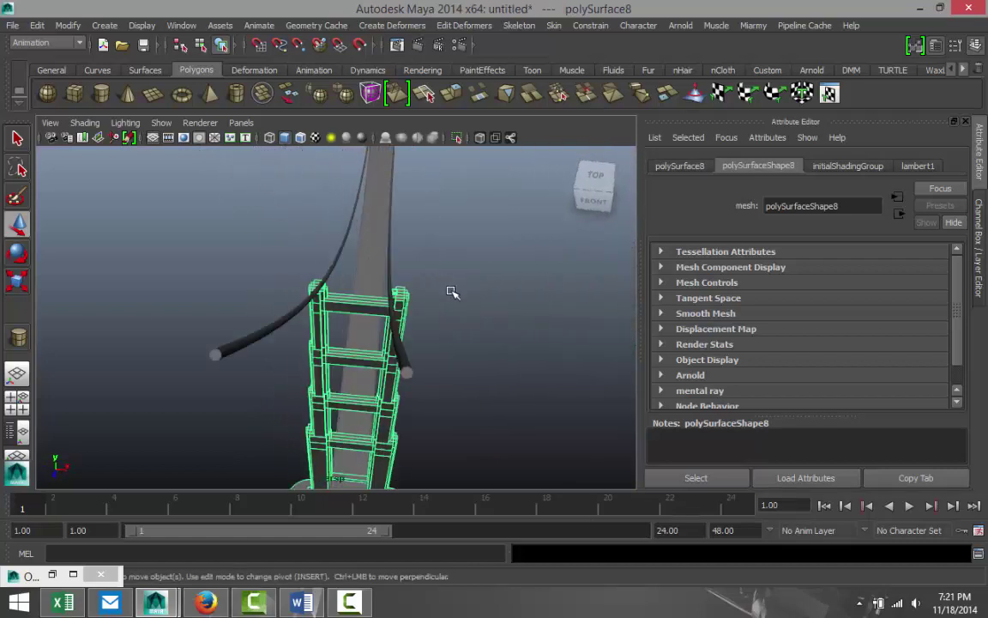
{"action": "scroll", "coordinate": [452, 293], "scroll_direction": "up", "scroll_amount": 3}
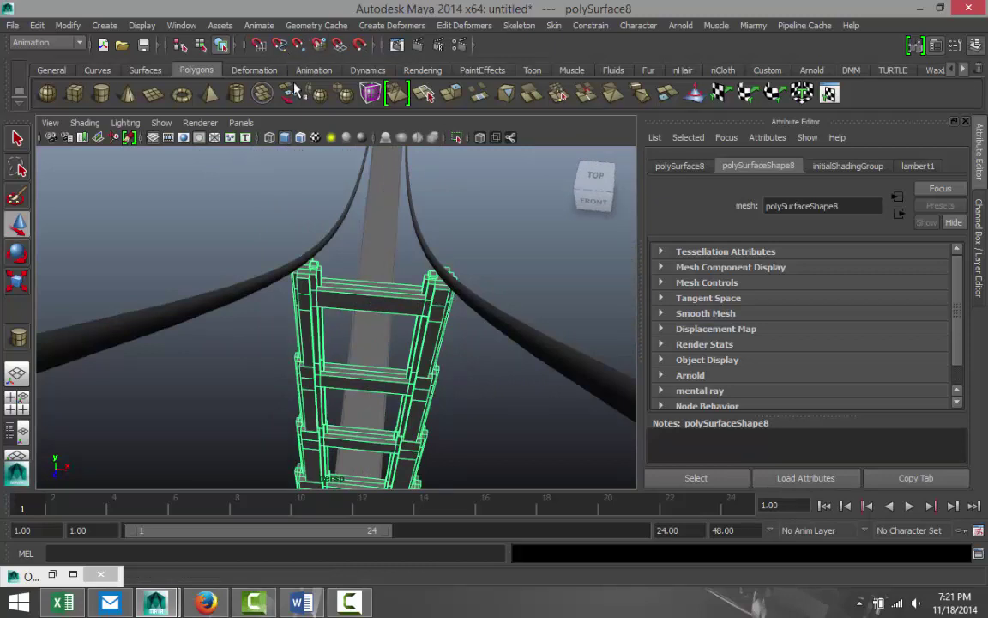
{"action": "scroll", "coordinate": [433, 297], "scroll_direction": "up", "scroll_amount": 3}
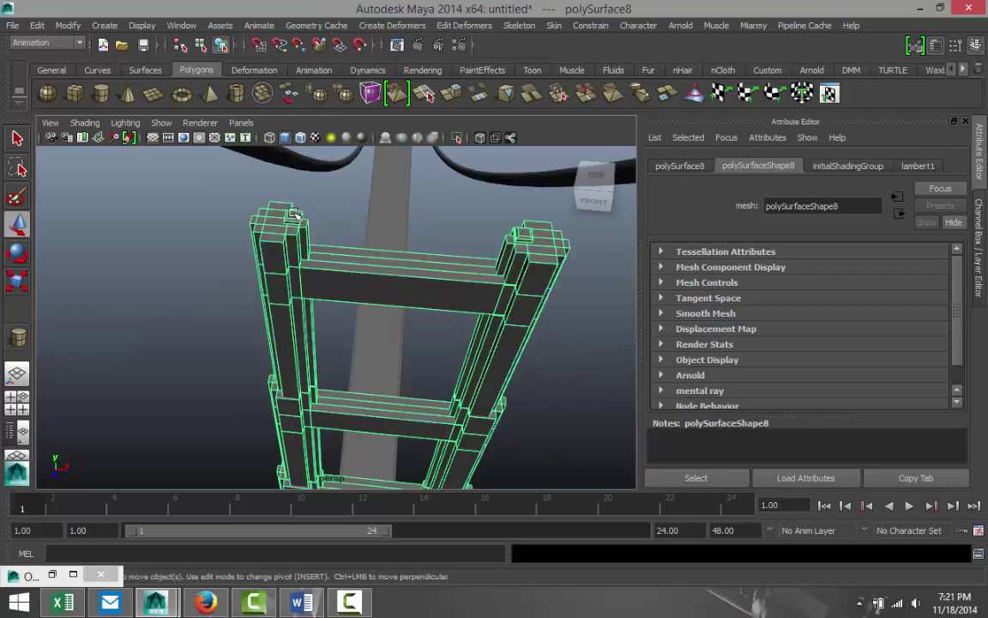
{"action": "right_click_drag", "start_coordinate": [293, 213], "coordinate": [293, 247]}
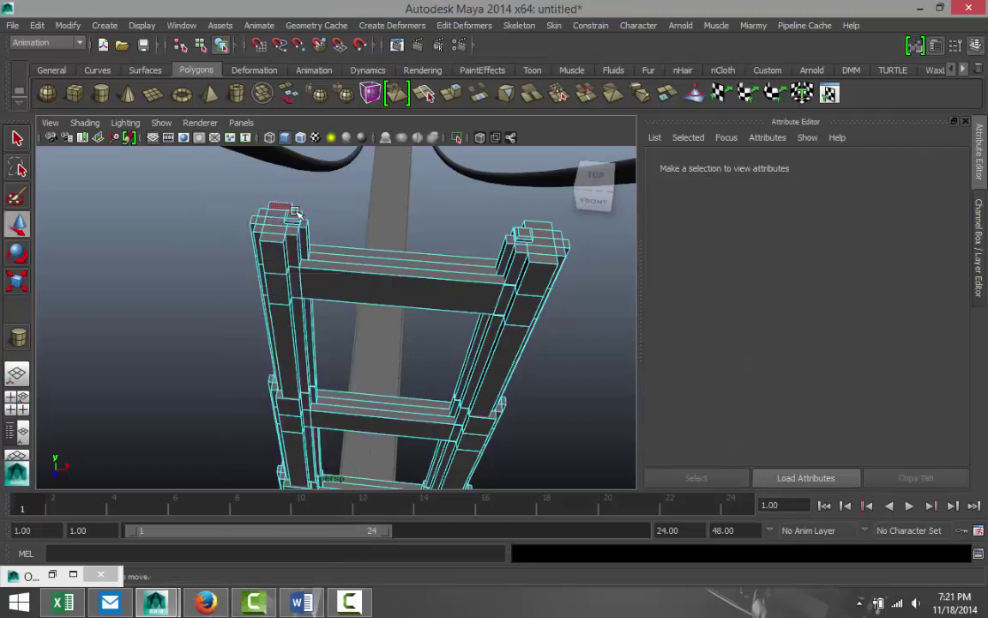
{"action": "left_click", "coordinate": [294, 214]}
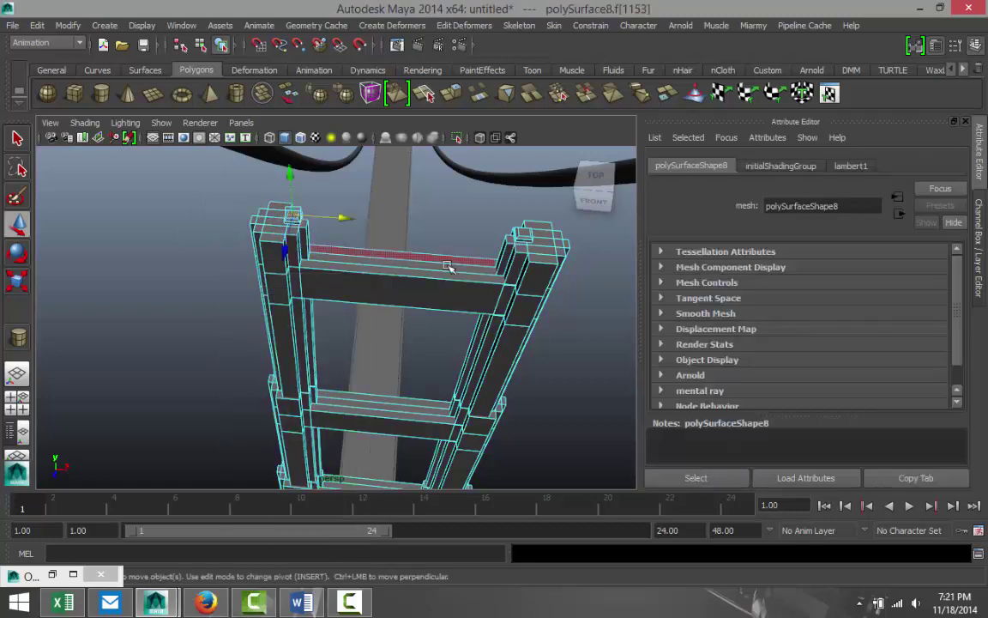
{"action": "left_click", "coordinate": [526, 234], "text": "shift"}
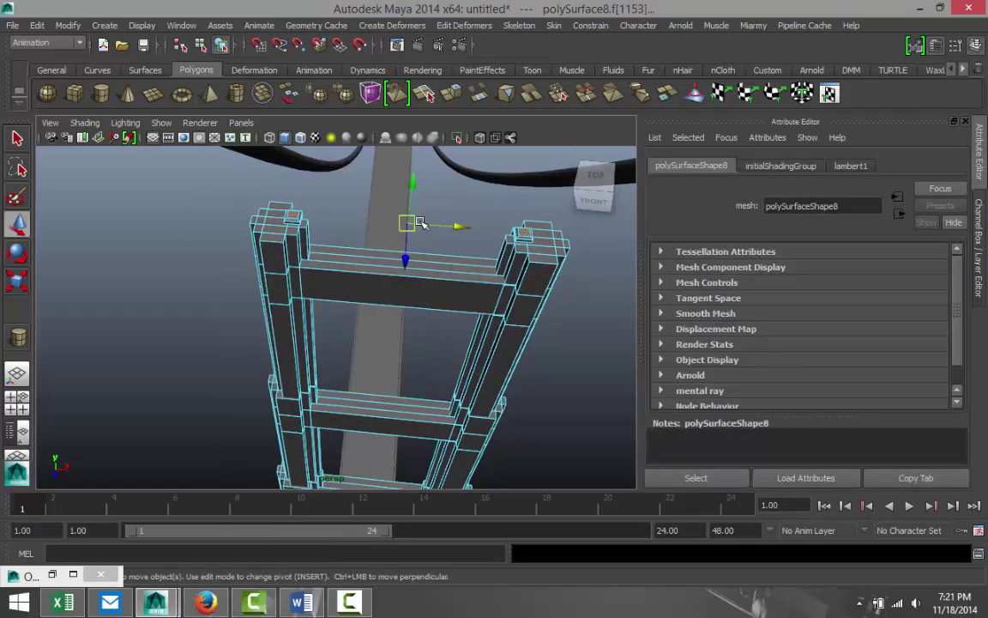
- Extrude the two selected post-top faces straight up to the height of the main cables
{"action": "left_click", "coordinate": [74, 43]}
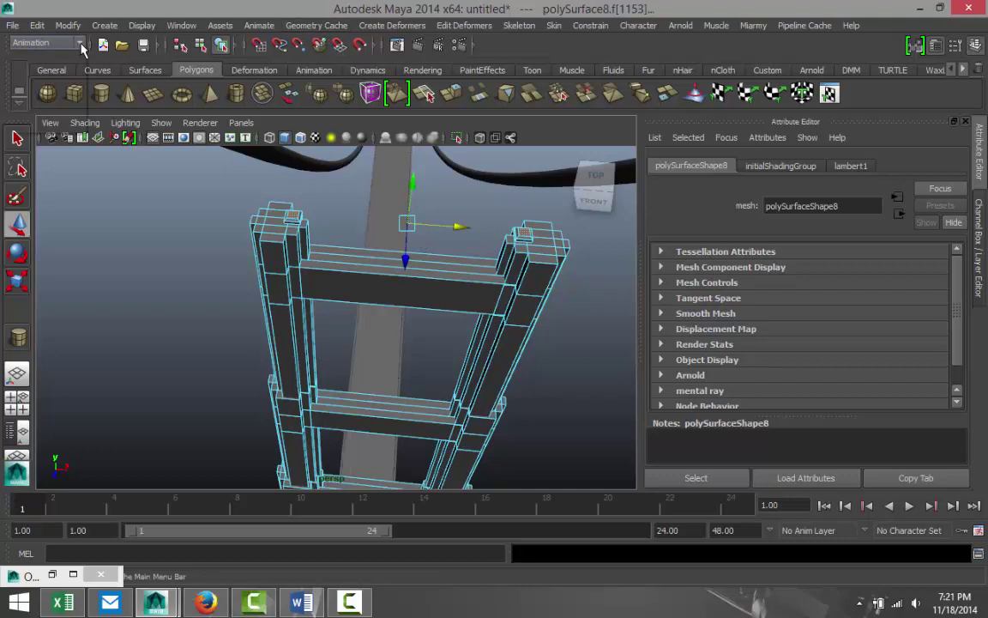
{"action": "left_click", "coordinate": [76, 67]}
{"action": "left_click", "coordinate": [325, 25]}
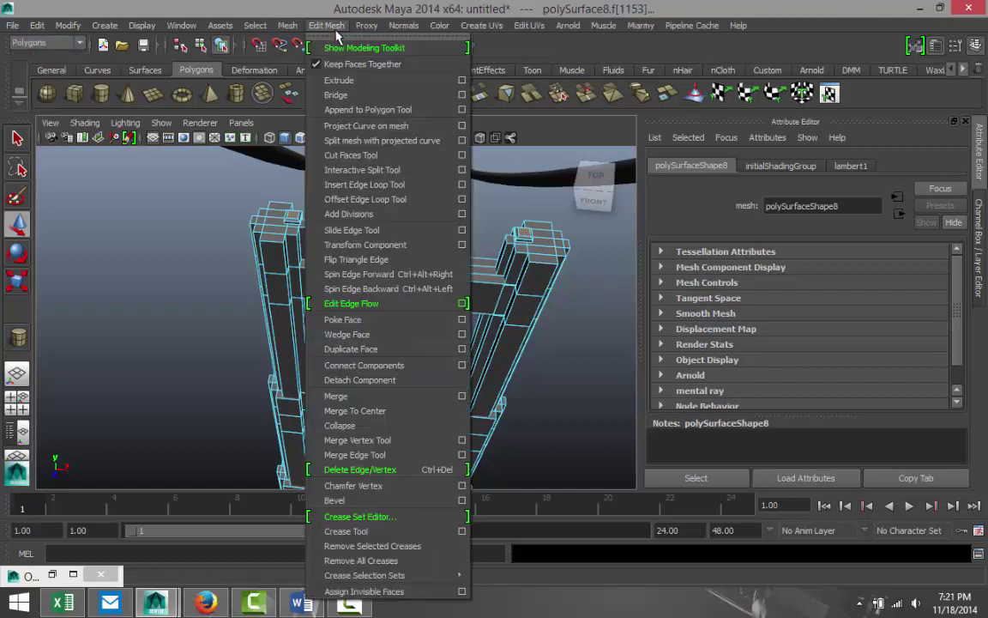
{"action": "left_click", "coordinate": [353, 80]}
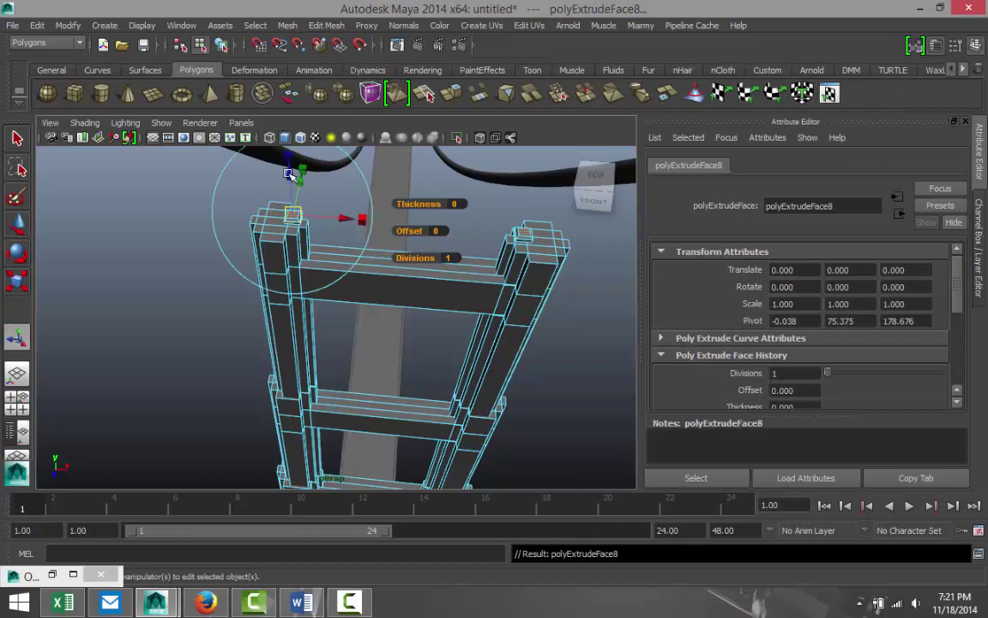
{"action": "left_click_drag", "start_coordinate": [292, 174], "coordinate": [286, 105]}
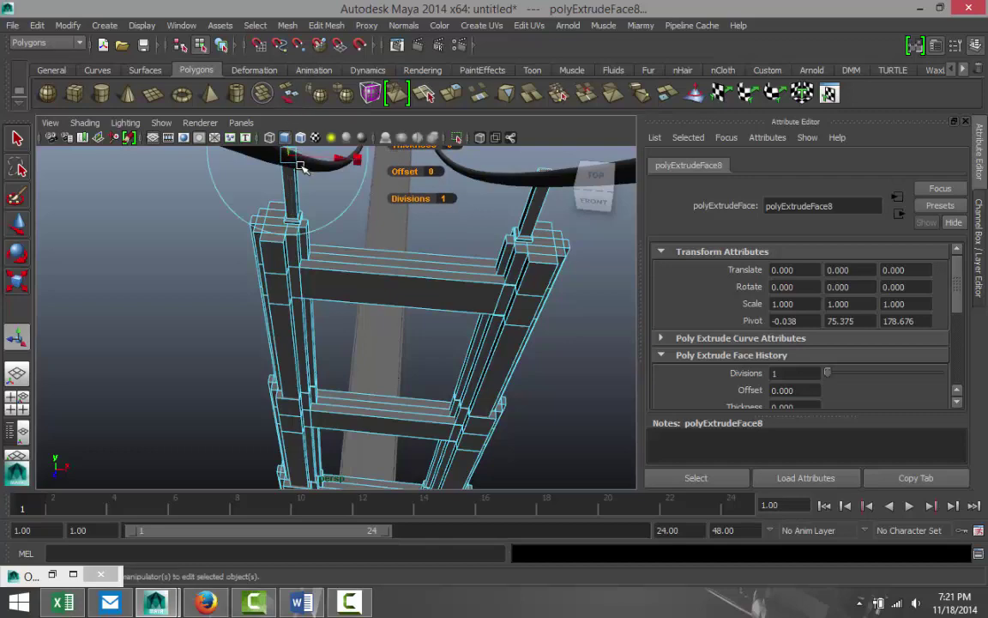
{"action": "scroll", "coordinate": [302, 168], "scroll_direction": "down", "scroll_amount": 4}
{"action": "mouse_move", "coordinate": [225, 221]}
{"action": "left_mouse_down", "text": "alt"}
{"action": "mouse_move", "coordinate": [265, 214]}
{"action": "mouse_move", "coordinate": [227, 210]}
{"action": "mouse_move", "coordinate": [228, 224]}
{"action": "left_mouse_up", "text": "alt"}
- Highlight the main cable running past the tower's left post and apply Center Pivot
{"action": "left_click", "coordinate": [319, 336]}
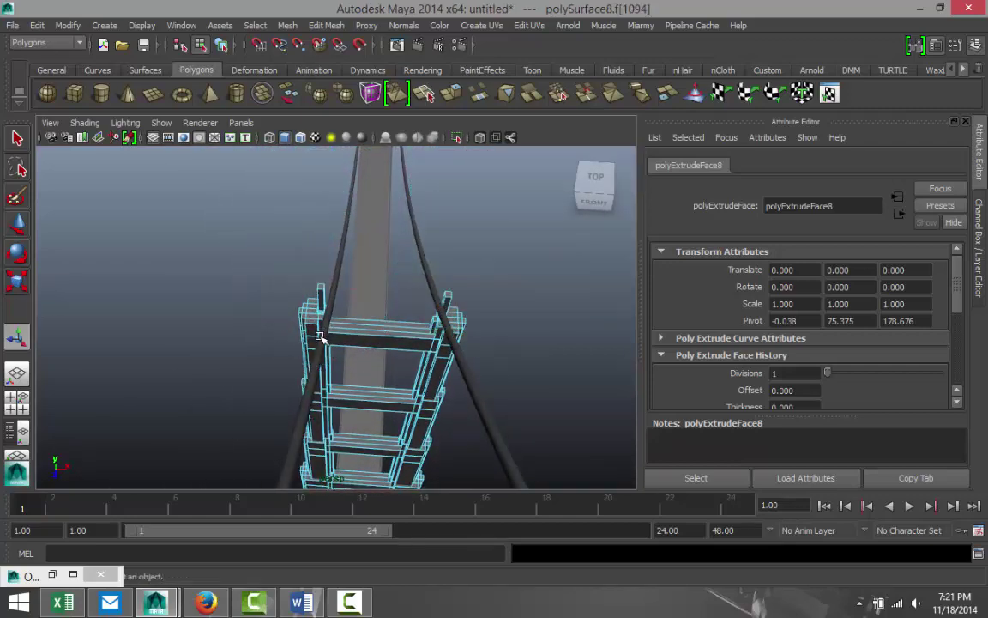
{"action": "left_click", "coordinate": [328, 340]}
{"action": "left_click", "coordinate": [341, 282]}
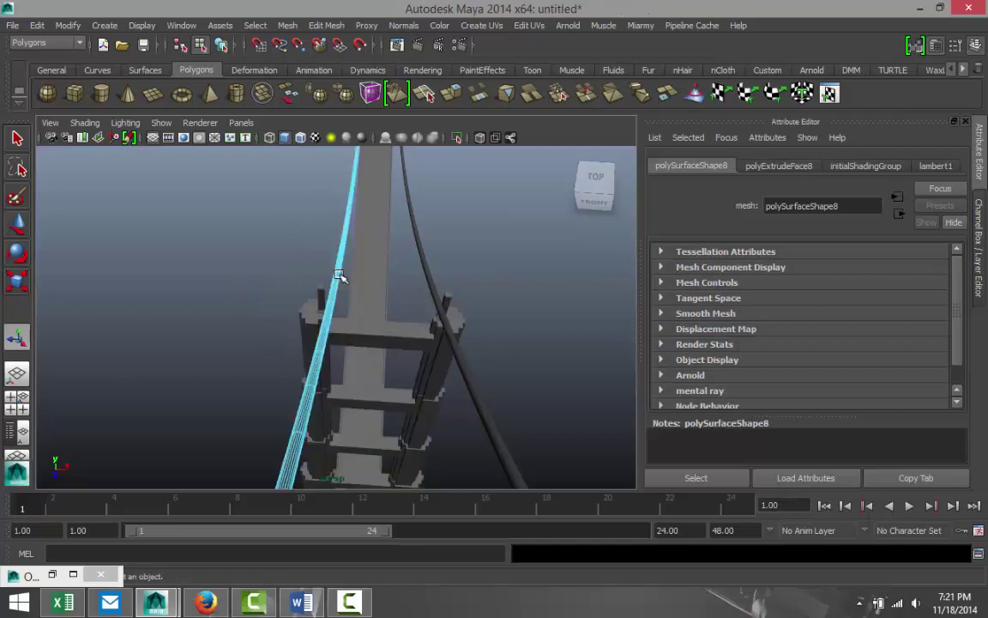
{"action": "key", "text": "w"}
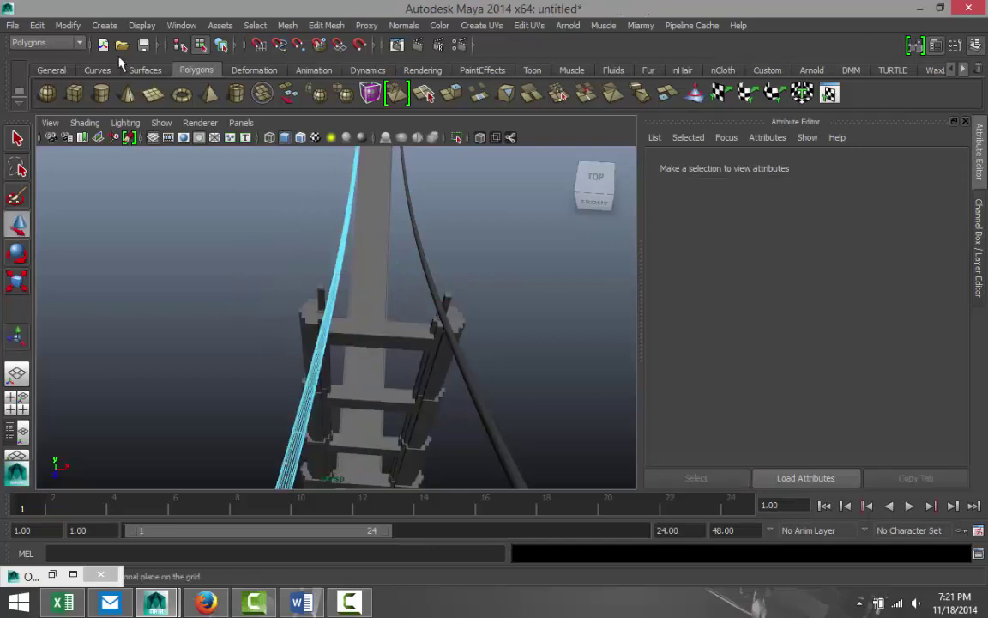
{"action": "left_click", "coordinate": [68, 25]}
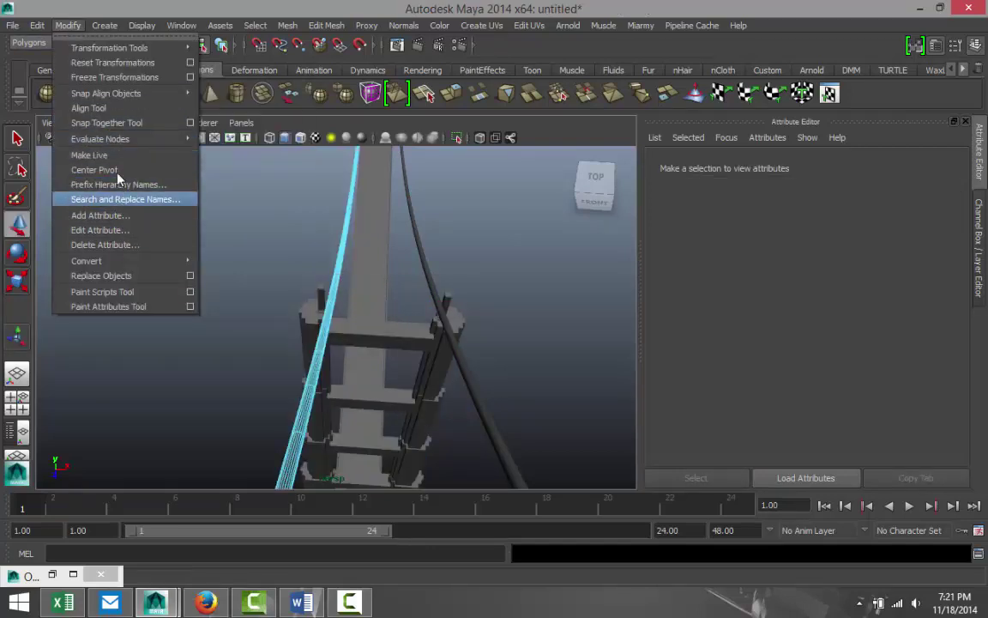
{"action": "left_click", "coordinate": [117, 172]}
- In the top view, return to object selection and pick the cable along the deck's left edge
{"action": "scroll", "coordinate": [305, 283], "scroll_direction": "down", "scroll_amount": 5}
{"action": "scroll", "coordinate": [338, 304], "scroll_direction": "down", "scroll_amount": 3}
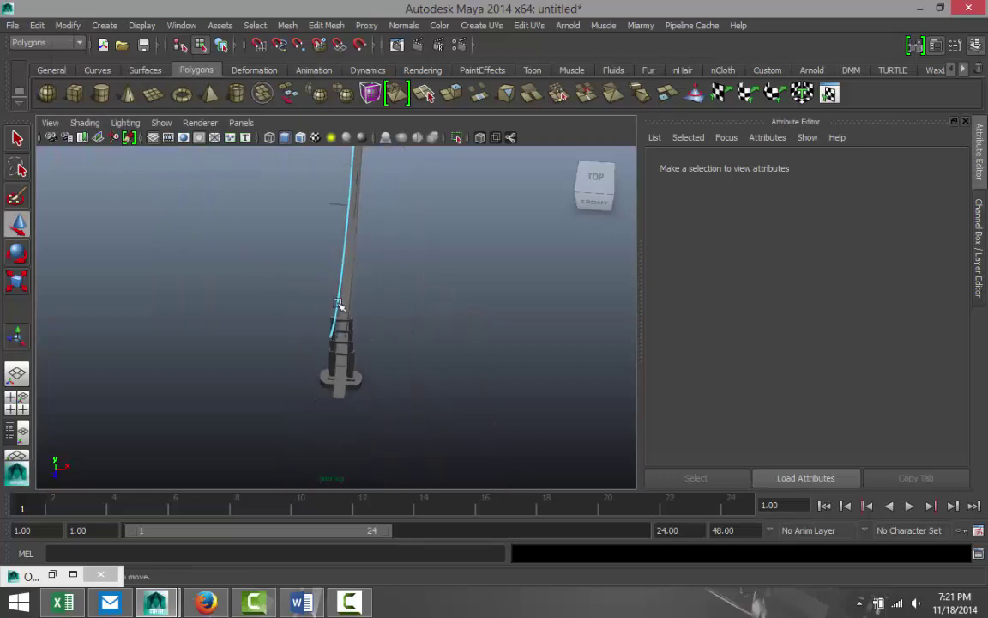
{"action": "left_click", "coordinate": [18, 403]}
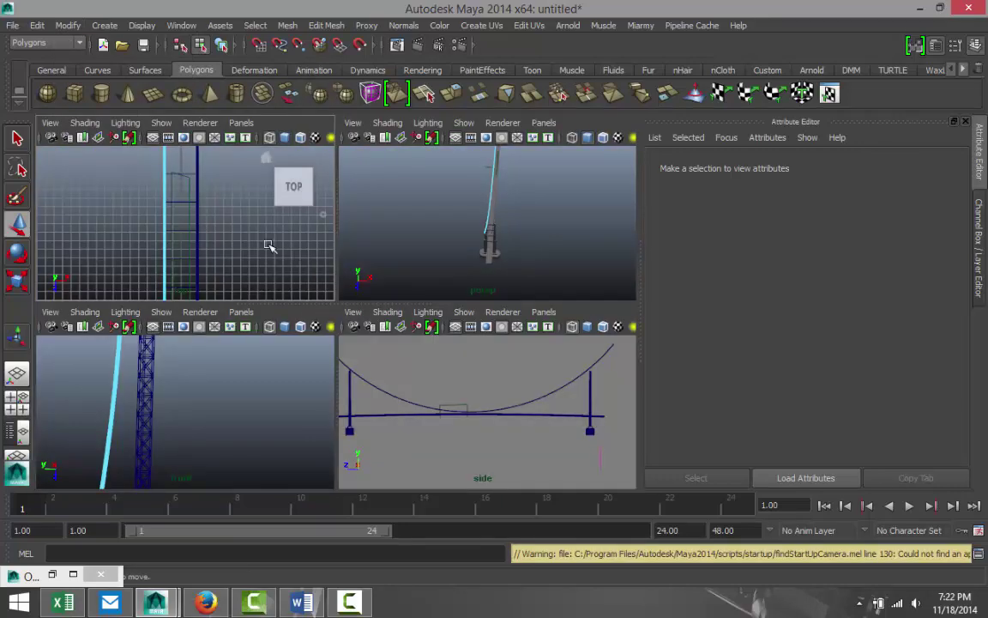
{"action": "key", "text": "space"}
{"action": "scroll", "coordinate": [359, 285], "scroll_direction": "down", "scroll_amount": 4}
{"action": "scroll", "coordinate": [376, 299], "scroll_direction": "down", "scroll_amount": 6}
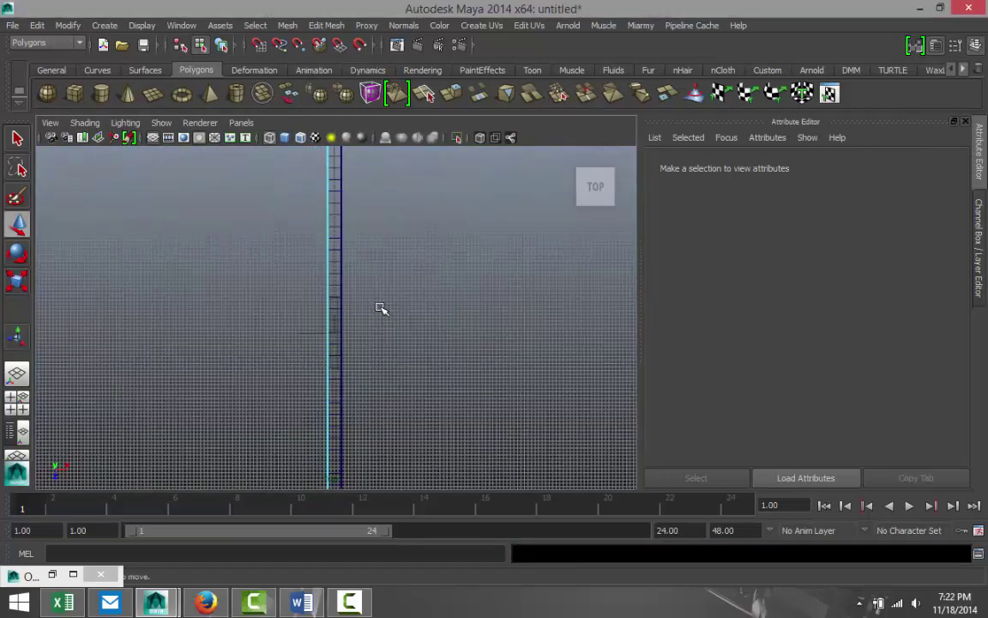
{"action": "scroll", "coordinate": [386, 351], "scroll_direction": "up", "scroll_amount": 3}
{"action": "scroll", "coordinate": [388, 351], "scroll_direction": "up", "scroll_amount": 4}
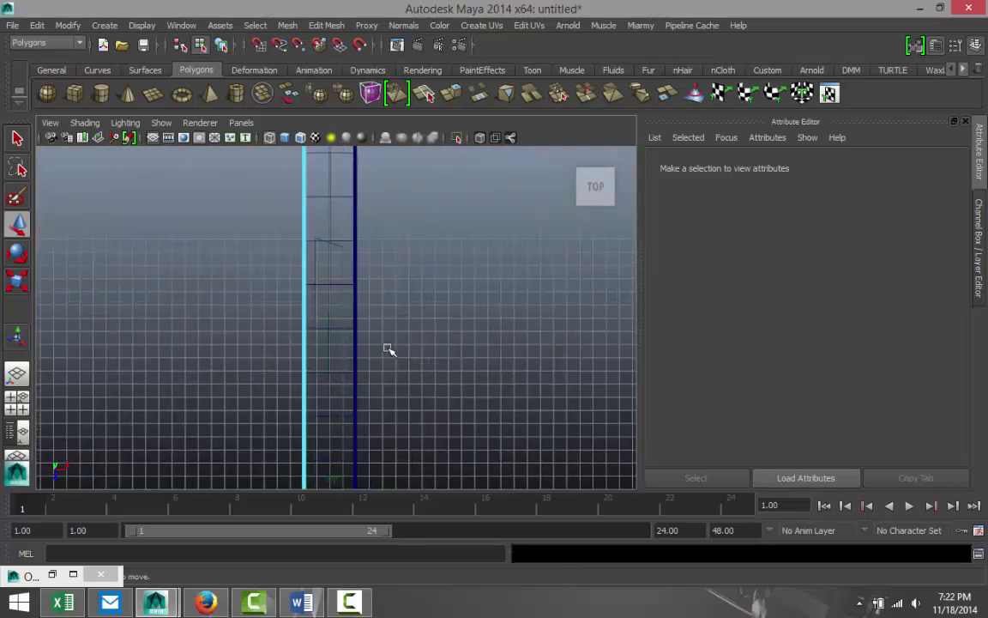
{"action": "scroll", "coordinate": [364, 333], "scroll_direction": "down", "scroll_amount": 4}
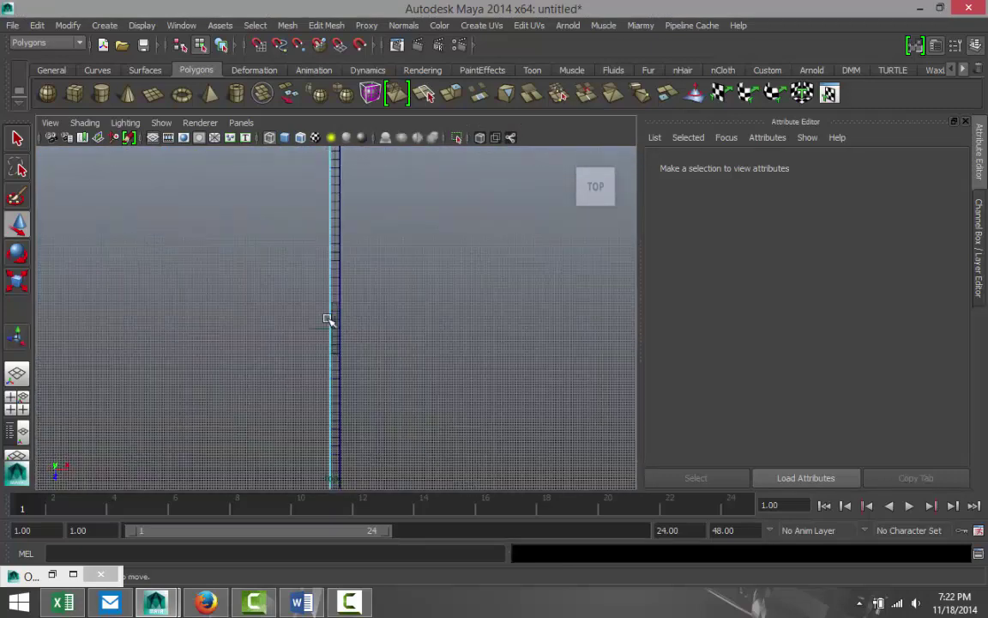
{"action": "right_click_drag", "start_coordinate": [327, 257], "coordinate": [318, 274]}
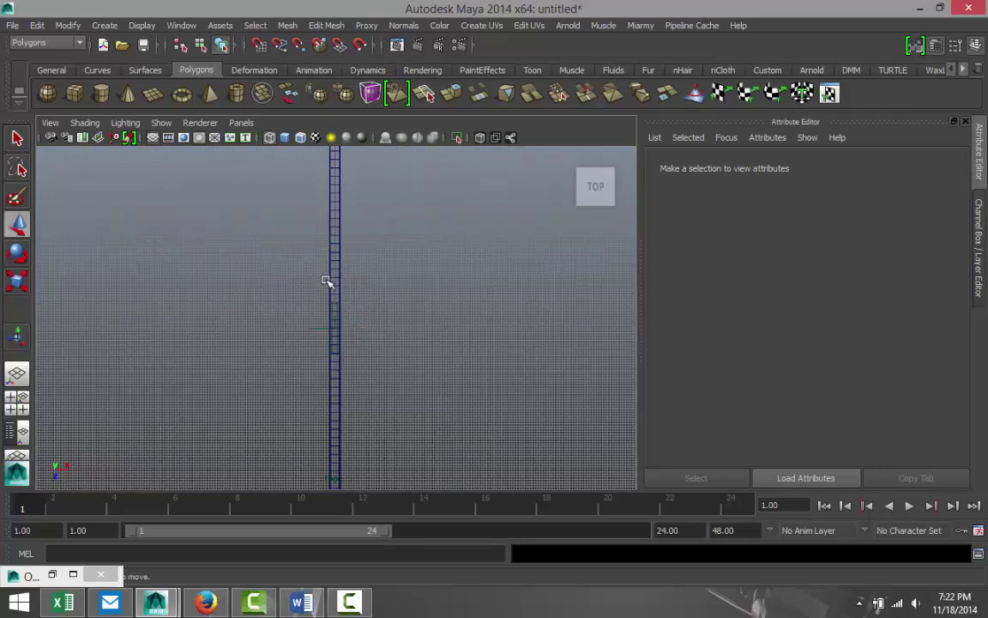
{"action": "left_click", "coordinate": [330, 292]}
{"action": "scroll", "coordinate": [385, 342], "scroll_direction": "up", "scroll_amount": 3}
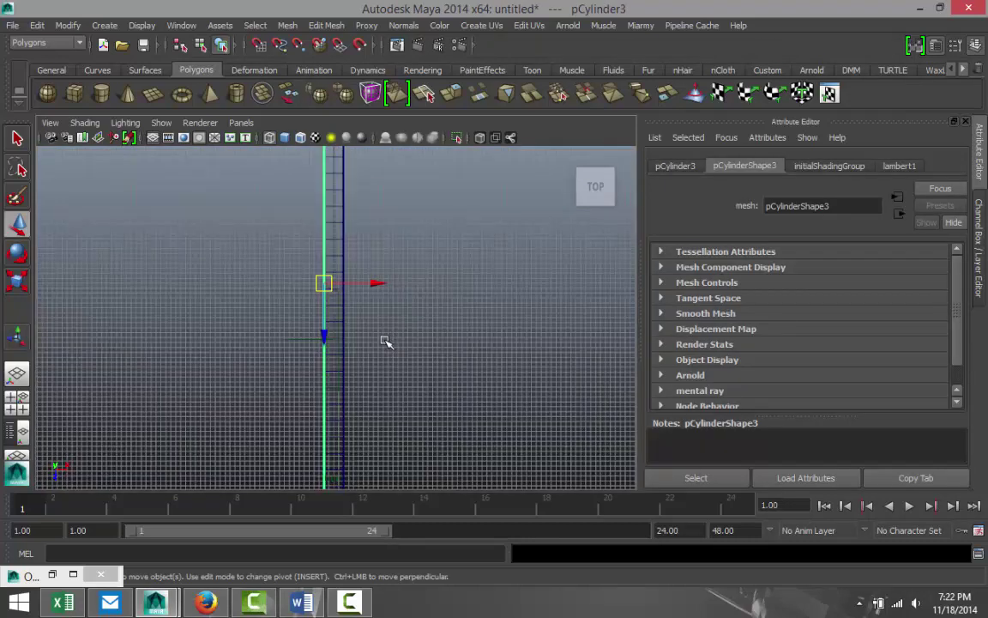
- In the perspective view, shift each of the two cables slightly outward along X, away from the deck
{"action": "key", "text": "space"}
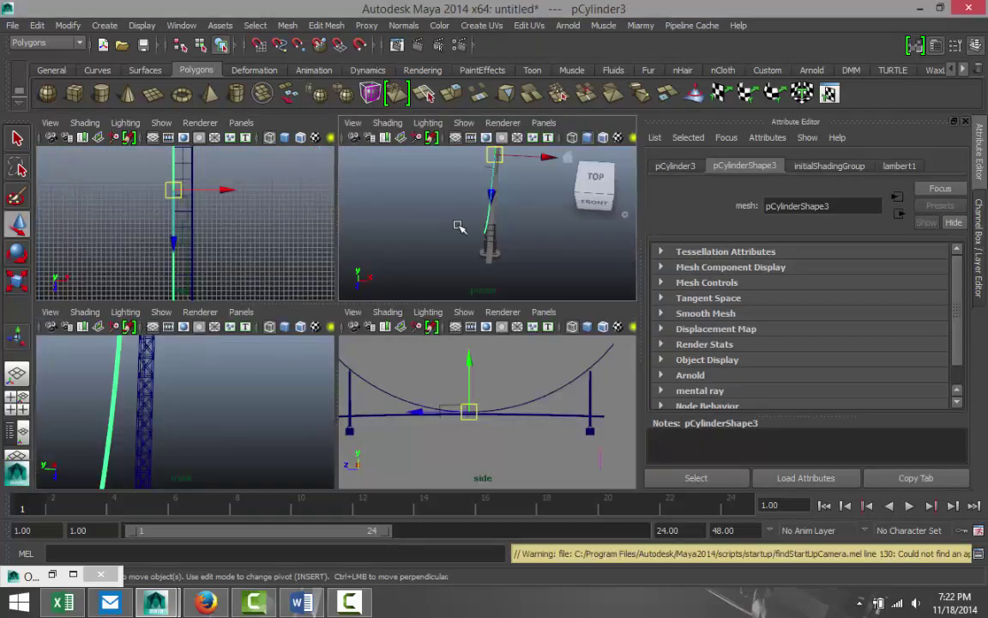
{"action": "key", "text": "space"}
{"action": "scroll", "coordinate": [430, 252], "scroll_direction": "up", "scroll_amount": 4}
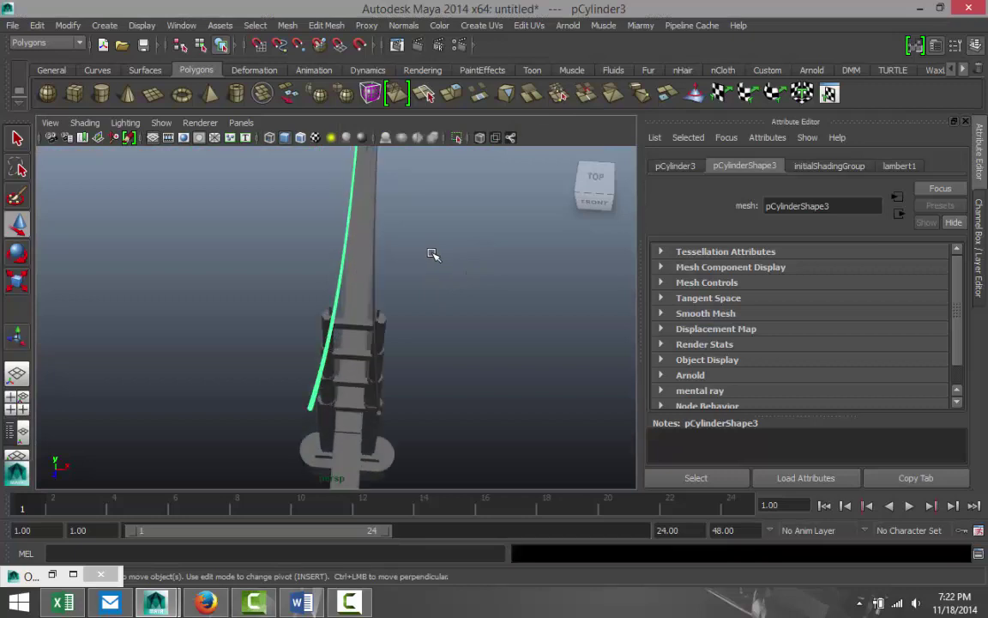
{"action": "left_click_drag", "start_coordinate": [442, 291], "coordinate": [449, 257], "text": "alt"}
{"action": "middle_click_drag", "start_coordinate": [450, 257], "coordinate": [449, 329], "text": "alt"}
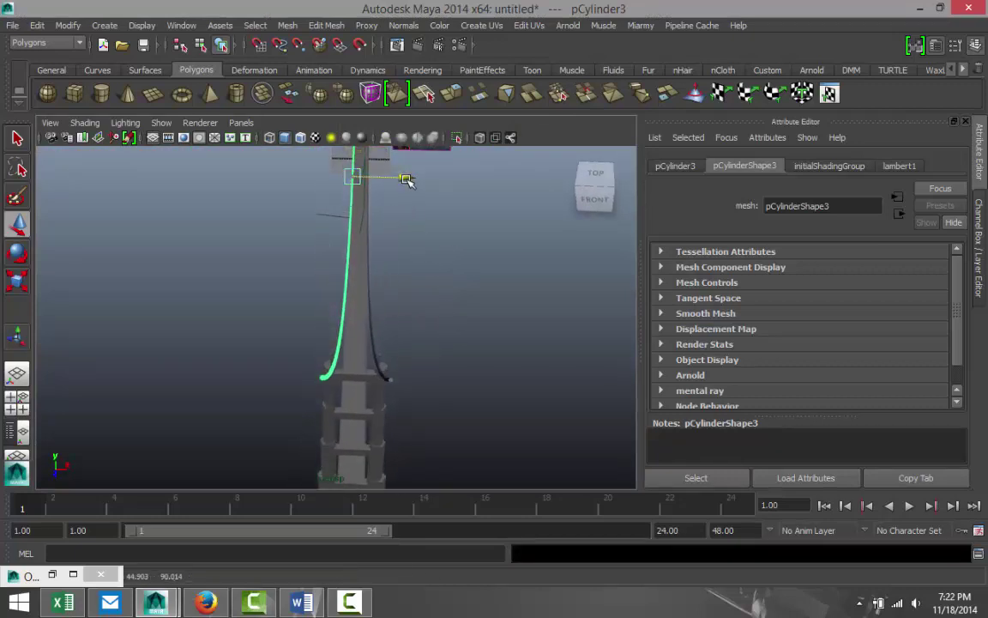
{"action": "left_click_drag", "start_coordinate": [407, 180], "coordinate": [405, 180]}
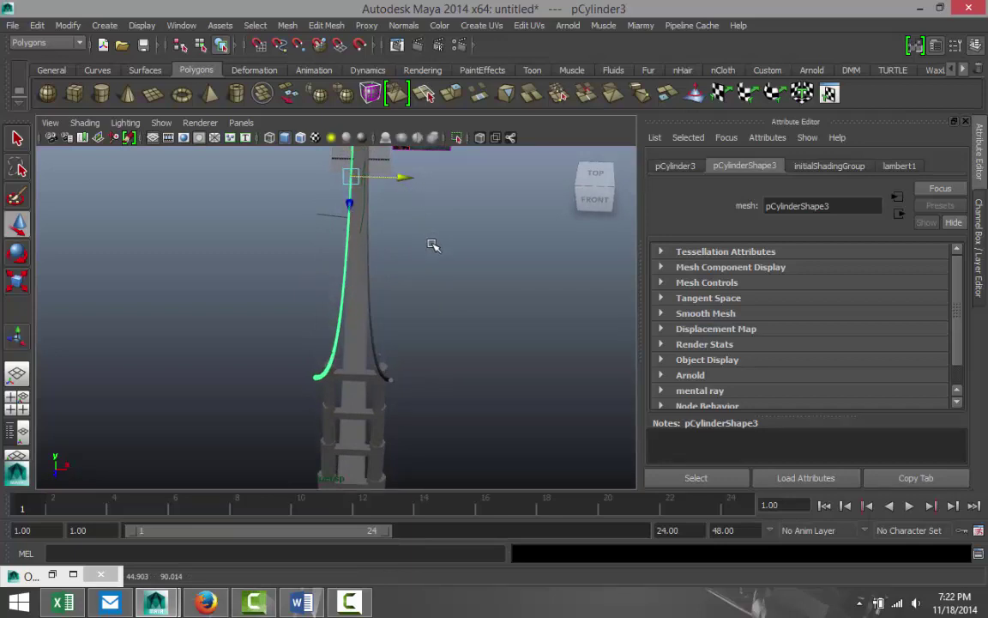
{"action": "left_click", "coordinate": [378, 346]}
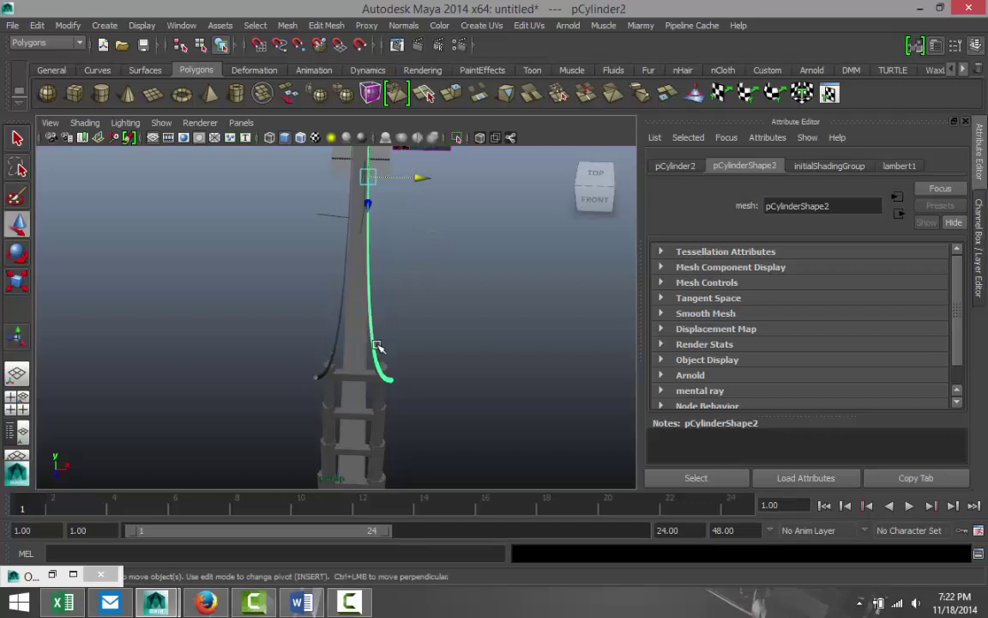
{"action": "left_click_drag", "start_coordinate": [420, 180], "coordinate": [423, 183]}
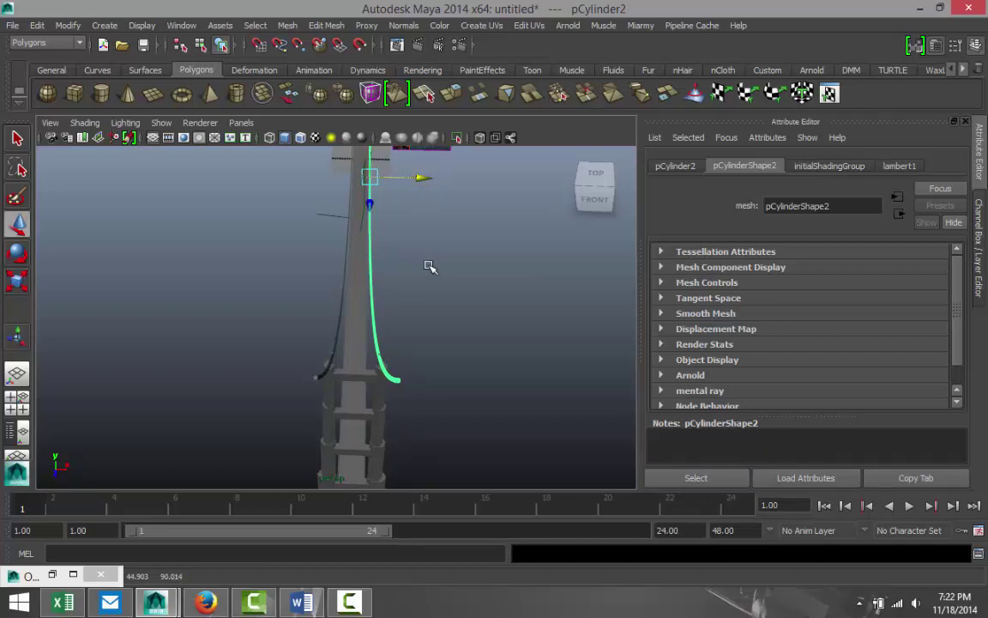
- Extrude the small top faces on both posts of the opposite tower straight up to the height of the main cables
{"action": "scroll", "coordinate": [433, 270], "scroll_direction": "down", "scroll_amount": 3}
{"action": "middle_click_drag", "start_coordinate": [396, 316], "coordinate": [230, 429], "text": "alt"}
{"action": "left_click_drag", "start_coordinate": [419, 174], "coordinate": [179, 309], "text": "alt"}
{"action": "middle_click_drag", "start_coordinate": [501, 403], "coordinate": [336, 404], "text": "alt"}
{"action": "scroll", "coordinate": [386, 359], "scroll_direction": "up", "scroll_amount": 5}
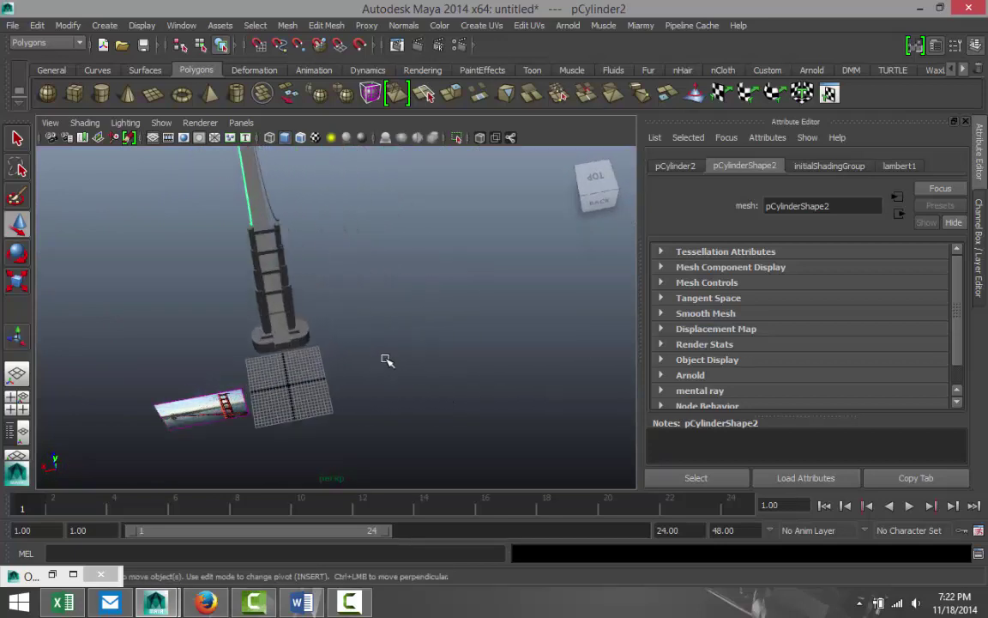
{"action": "middle_click_drag", "start_coordinate": [347, 232], "coordinate": [486, 399], "text": "alt"}
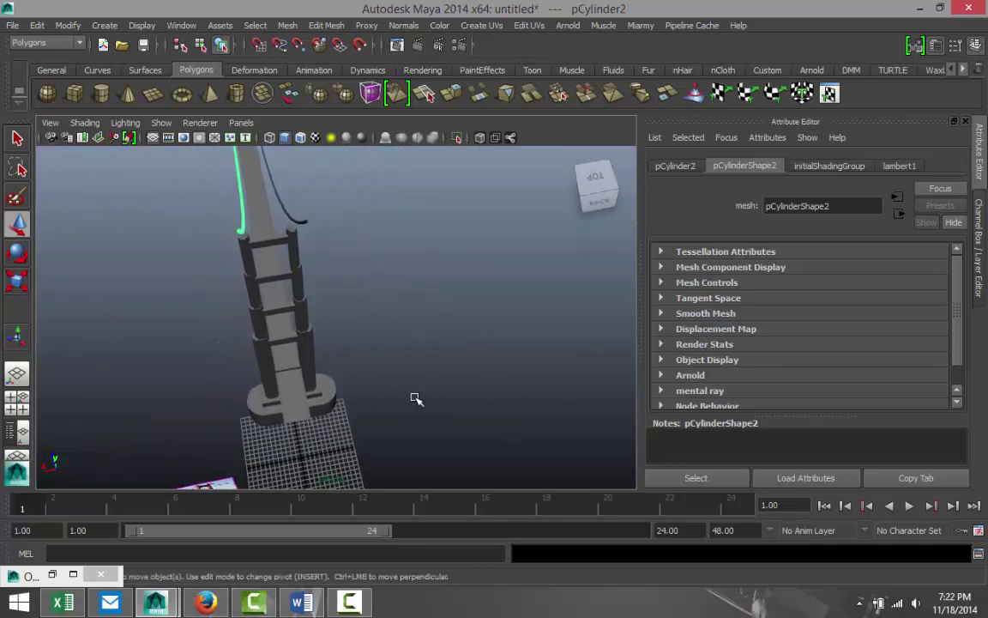
{"action": "scroll", "coordinate": [355, 350], "scroll_direction": "up", "scroll_amount": 1}
{"action": "middle_click_drag", "start_coordinate": [301, 246], "coordinate": [357, 283], "text": "alt"}
{"action": "scroll", "coordinate": [270, 252], "scroll_direction": "up", "scroll_amount": 6}
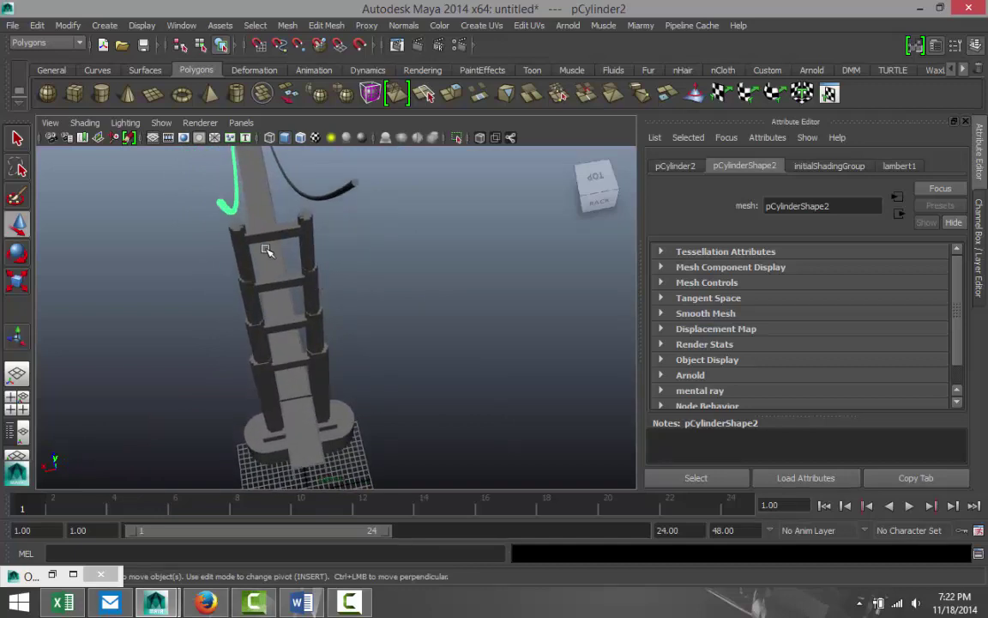
{"action": "scroll", "coordinate": [309, 324], "scroll_direction": "down", "scroll_amount": 5}
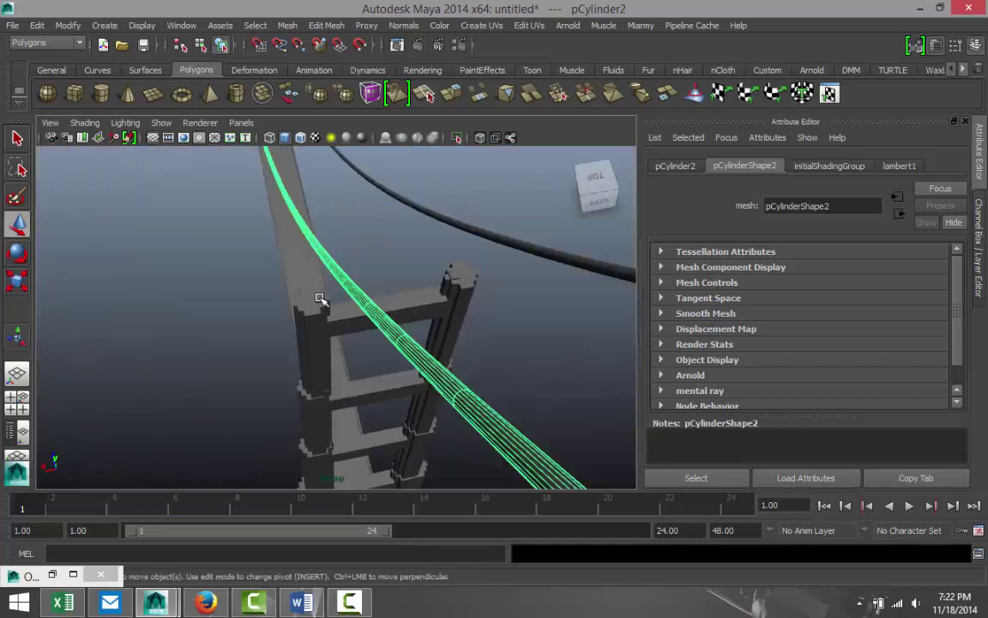
{"action": "left_click", "coordinate": [320, 298]}
{"action": "mouse_move", "coordinate": [319, 297]}
{"action": "right_mouse_down"}
{"action": "mouse_move", "coordinate": [258, 249]}
{"action": "mouse_move", "coordinate": [319, 283]}
{"action": "mouse_move", "coordinate": [326, 301]}
{"action": "right_mouse_up"}
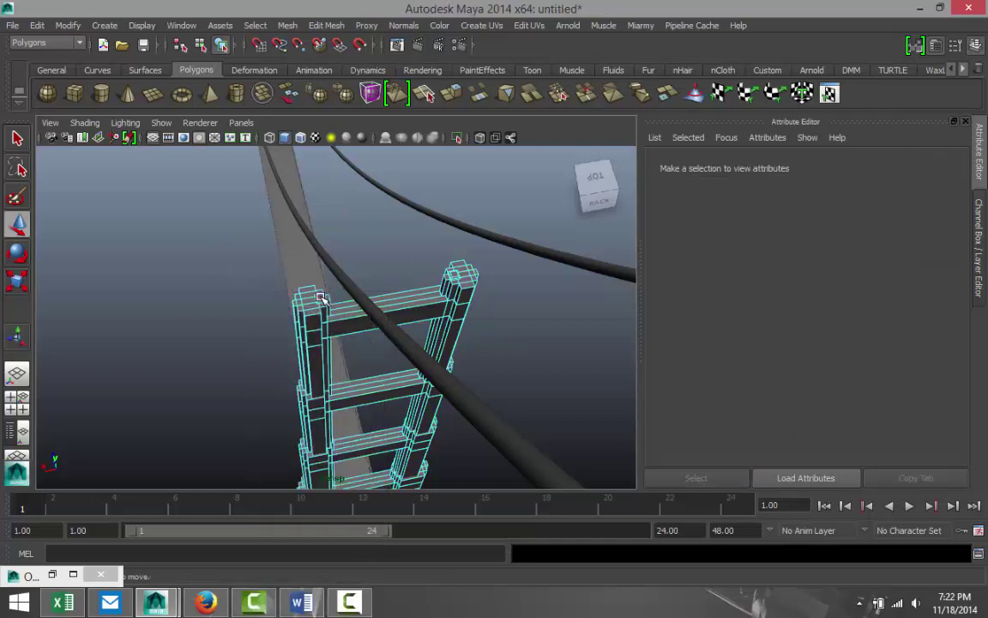
{"action": "left_click", "coordinate": [320, 296]}
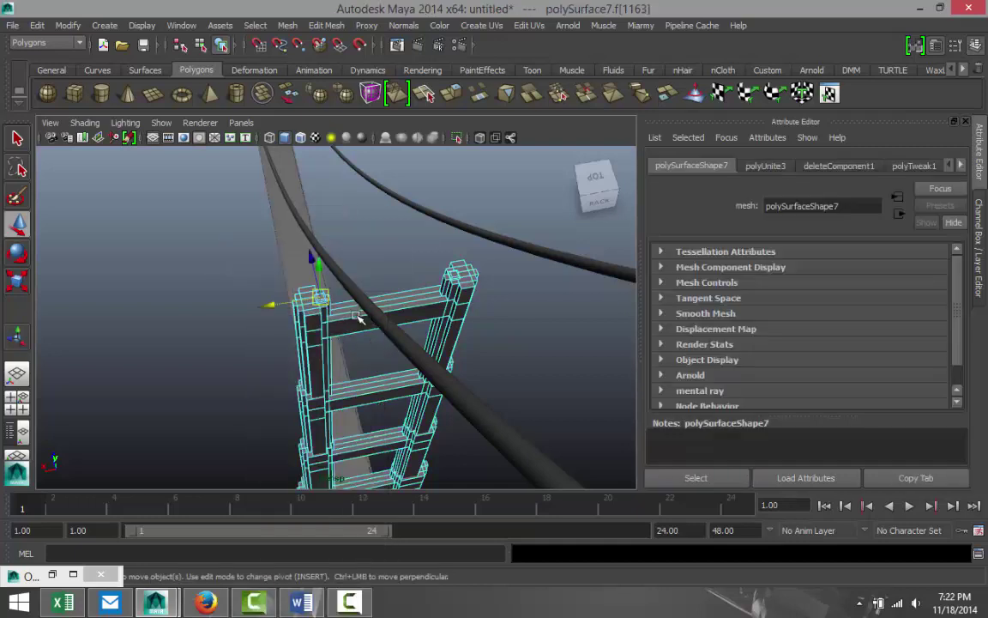
{"action": "left_click", "coordinate": [455, 274]}
{"action": "left_click", "coordinate": [326, 25]}
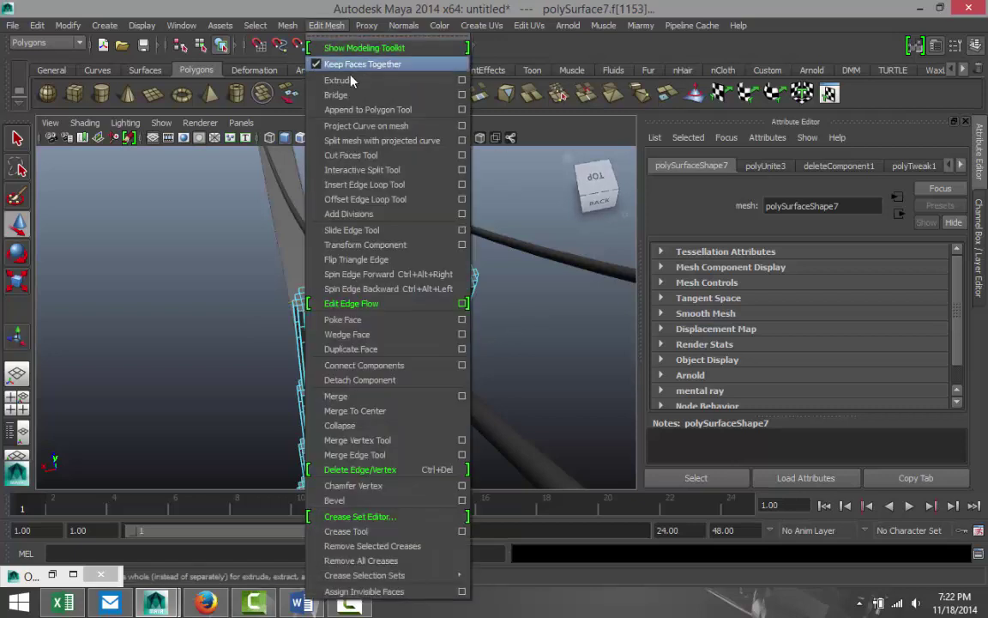
{"action": "left_click", "coordinate": [343, 80]}
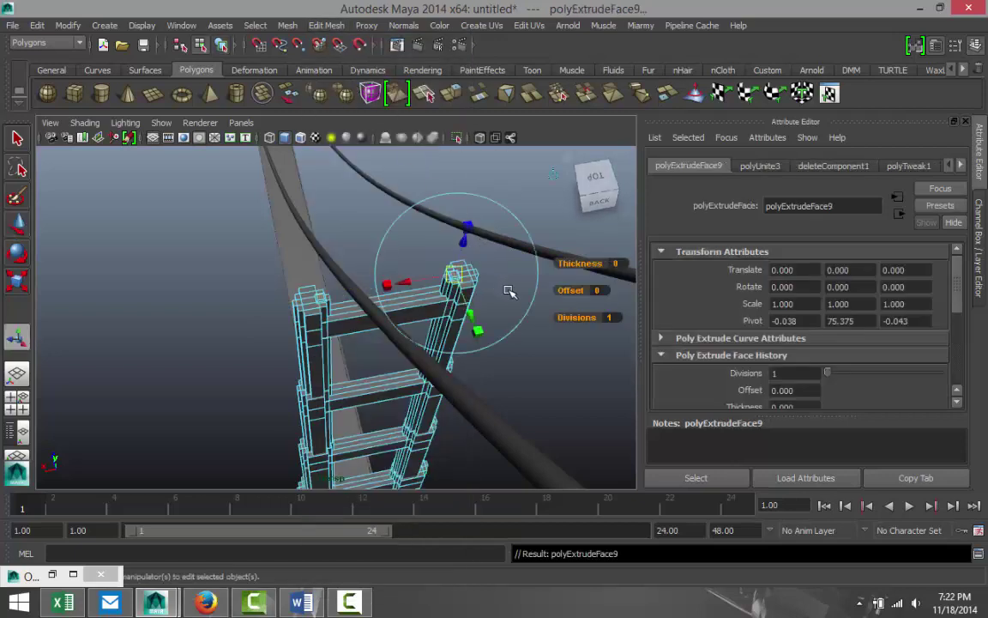
{"action": "key", "text": "w"}
{"action": "left_click_drag", "start_coordinate": [388, 258], "coordinate": [399, 201]}
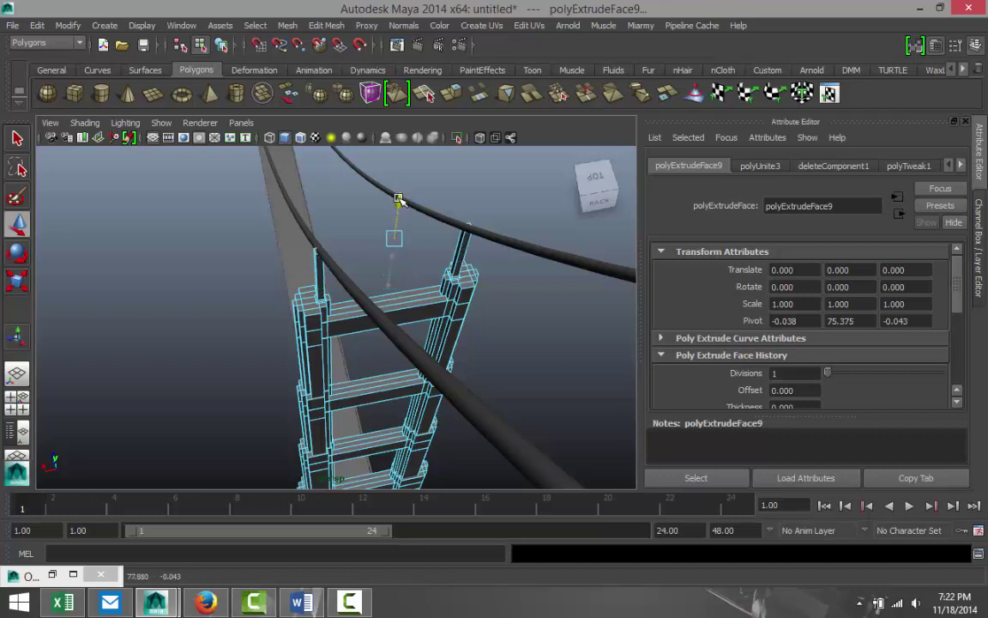
- Pick the main cable running past the tower's extended post and switch it to face selection
{"action": "scroll", "coordinate": [205, 316], "scroll_direction": "down", "scroll_amount": 6}
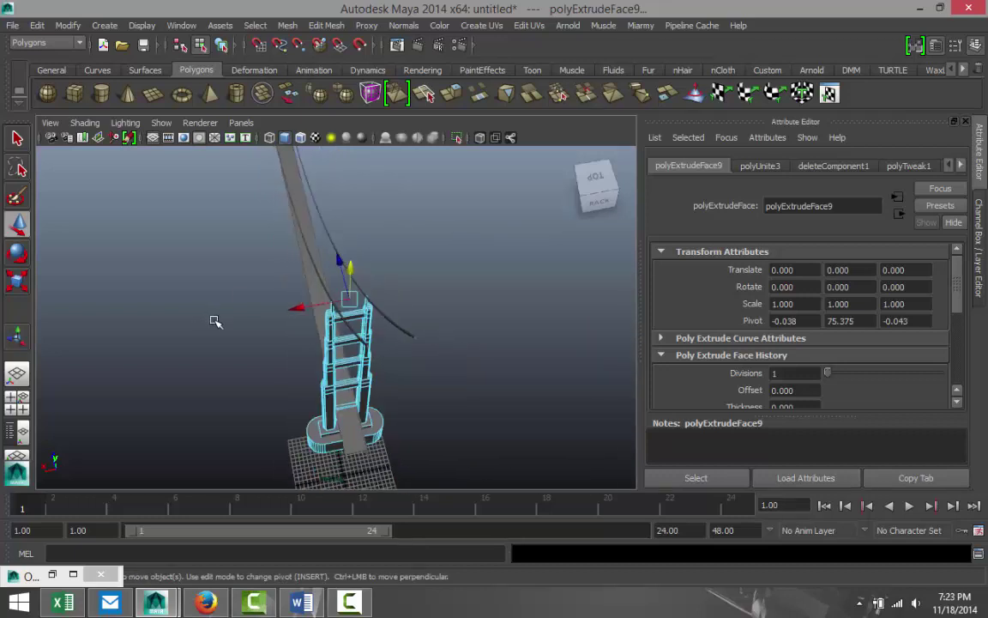
{"action": "left_click_drag", "start_coordinate": [134, 306], "coordinate": [234, 280], "text": "alt"}
{"action": "middle_click_drag", "start_coordinate": [146, 308], "coordinate": [382, 279], "text": "alt"}
{"action": "scroll", "coordinate": [369, 291], "scroll_direction": "down", "scroll_amount": 3}
{"action": "scroll", "coordinate": [555, 367], "scroll_direction": "up", "scroll_amount": 5}
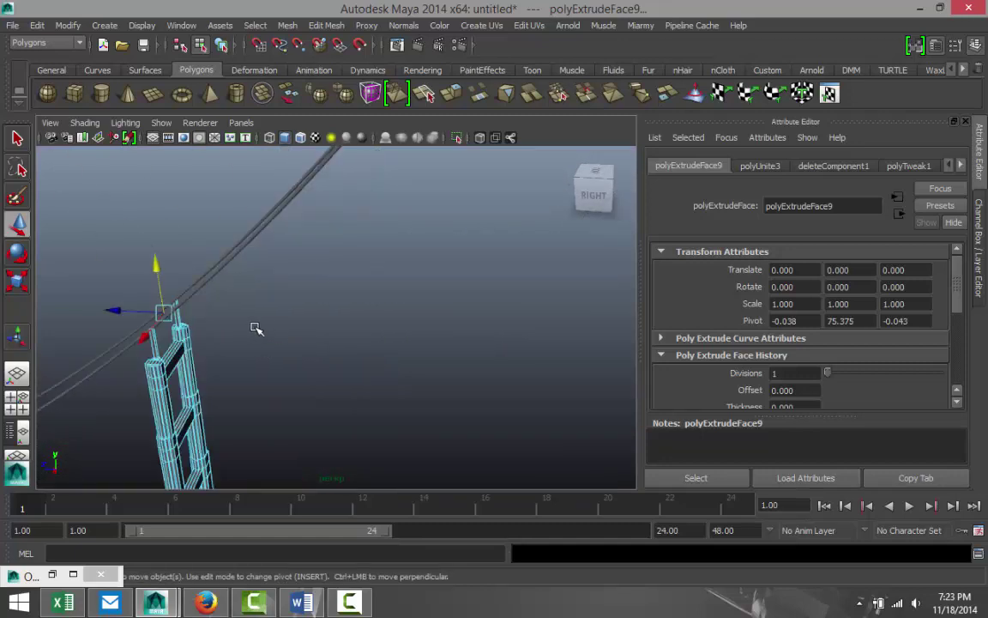
{"action": "left_click_drag", "start_coordinate": [256, 328], "coordinate": [349, 353], "text": "alt"}
{"action": "left_click", "coordinate": [348, 347]}
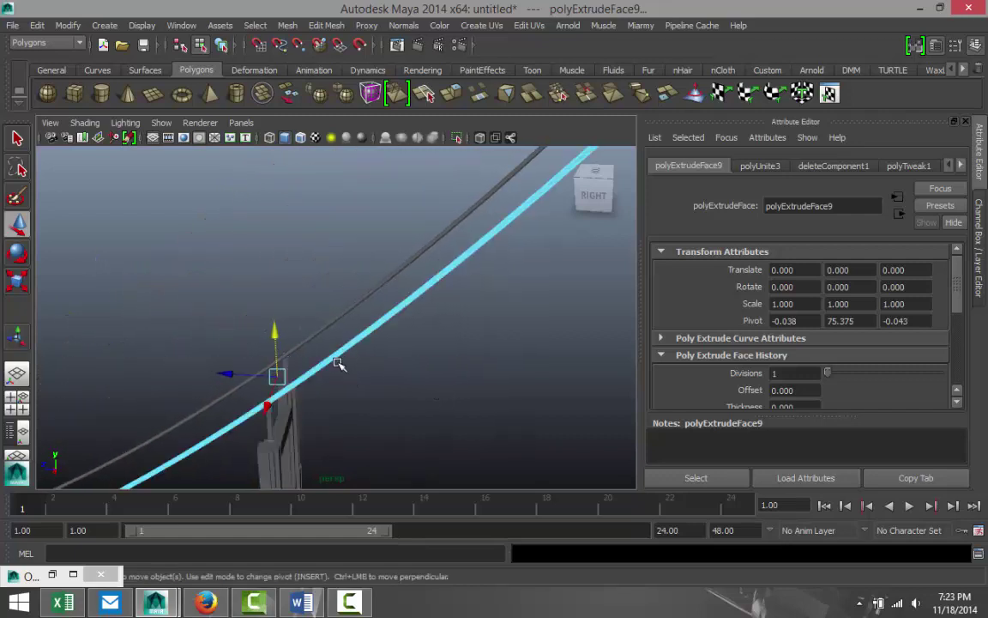
{"action": "mouse_move", "coordinate": [344, 270]}
{"action": "right_mouse_down"}
{"action": "mouse_move", "coordinate": [344, 320]}
{"action": "mouse_move", "coordinate": [355, 325]}
{"action": "mouse_move", "coordinate": [351, 286]}
{"action": "right_mouse_up"}
- In the side view, delete all faces of the highlighted cable that overhang beyond the tower top
{"action": "left_click", "coordinate": [17, 404]}
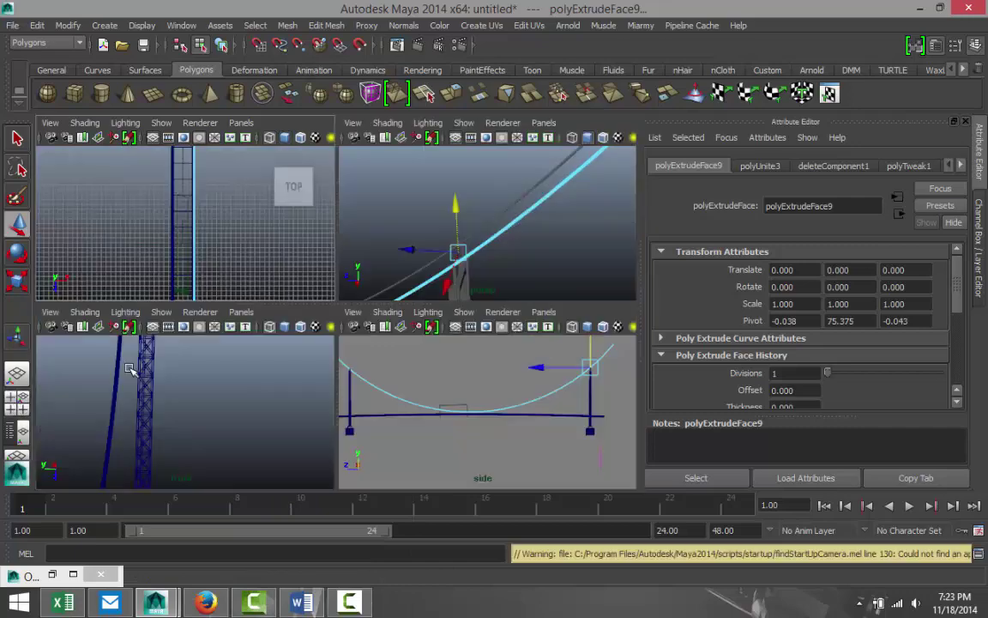
{"action": "key", "text": "space"}
{"action": "scroll", "coordinate": [379, 283], "scroll_direction": "down", "scroll_amount": 6}
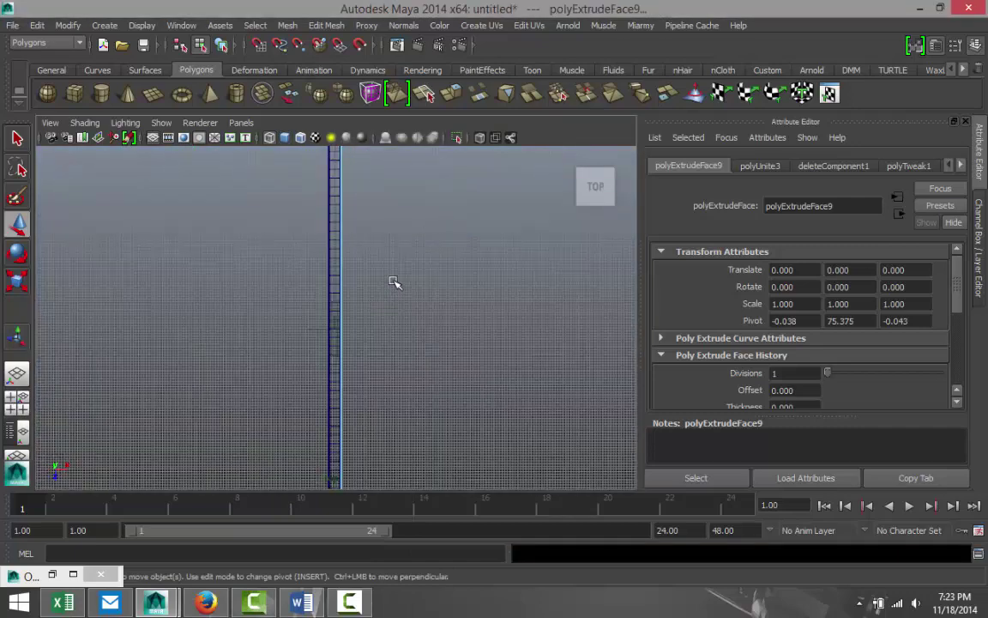
{"action": "left_click", "coordinate": [16, 373]}
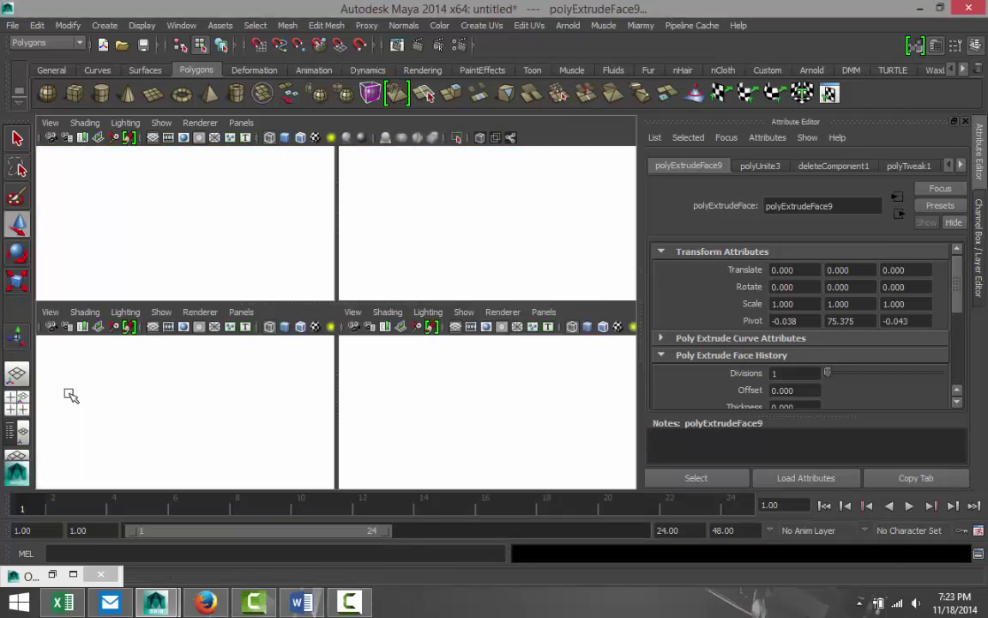
{"action": "key", "text": "space"}
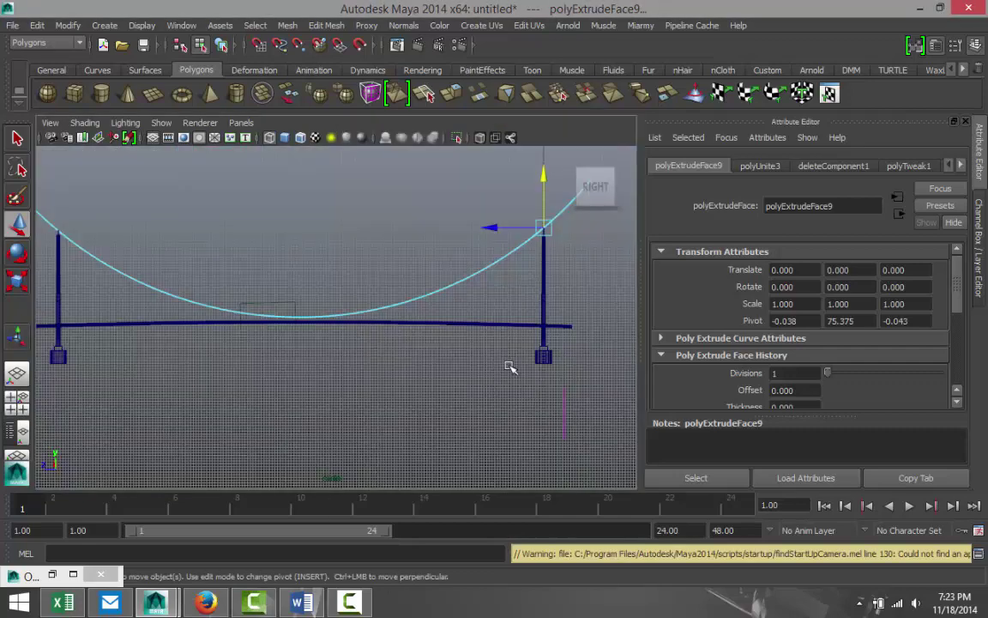
{"action": "middle_click_drag", "start_coordinate": [508, 366], "coordinate": [309, 442], "text": "alt"}
{"action": "scroll", "coordinate": [426, 377], "scroll_direction": "up", "scroll_amount": 7}
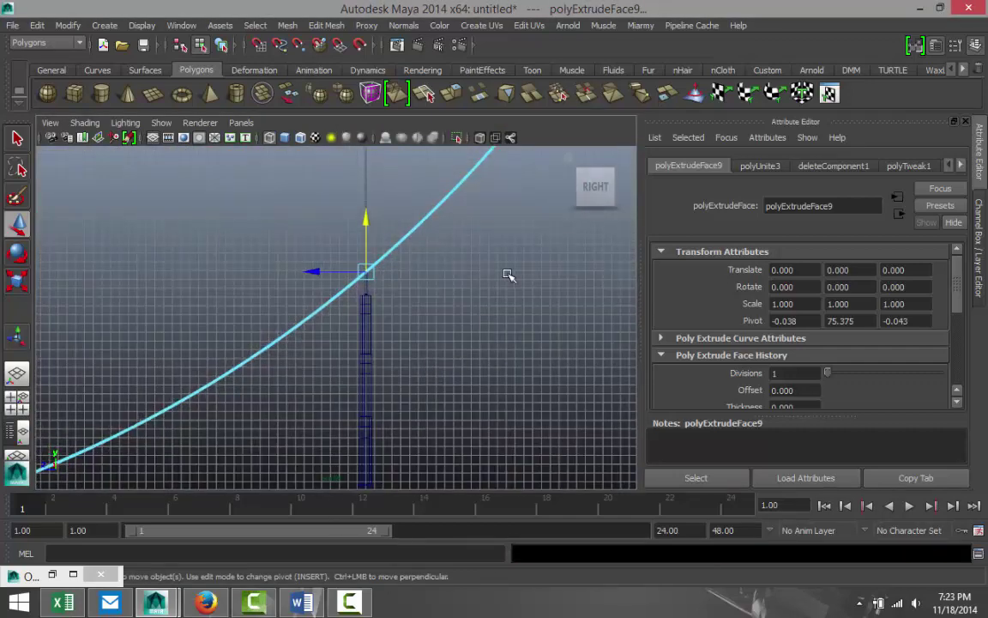
{"action": "middle_click_drag", "start_coordinate": [507, 275], "coordinate": [391, 380], "text": "alt"}
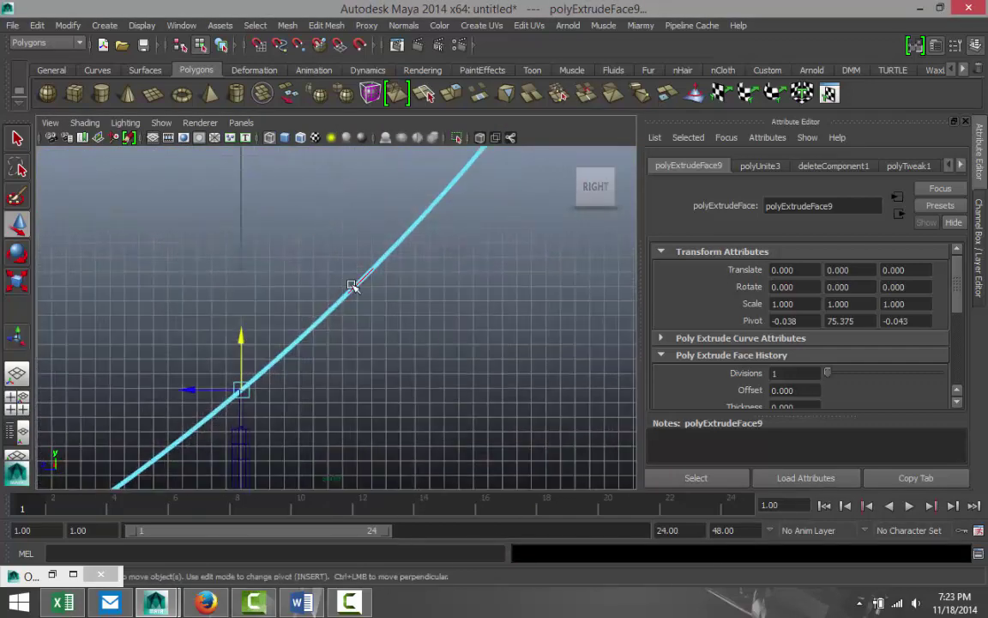
{"action": "right_click_drag", "start_coordinate": [350, 249], "coordinate": [372, 289]}
{"action": "scroll", "coordinate": [399, 281], "scroll_direction": "down", "scroll_amount": 4}
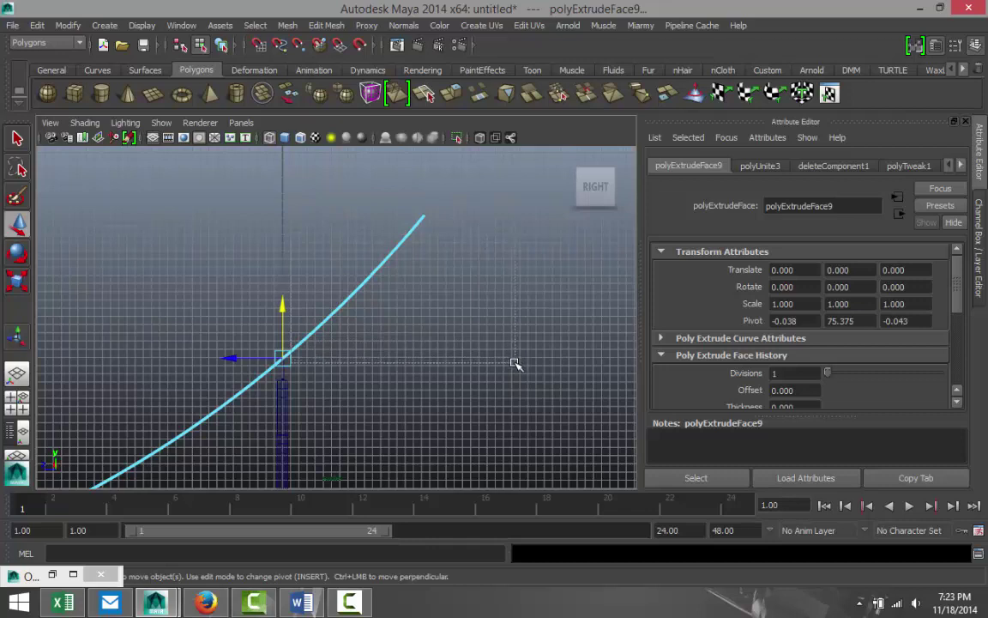
{"action": "left_click_drag", "start_coordinate": [513, 363], "coordinate": [515, 367]}
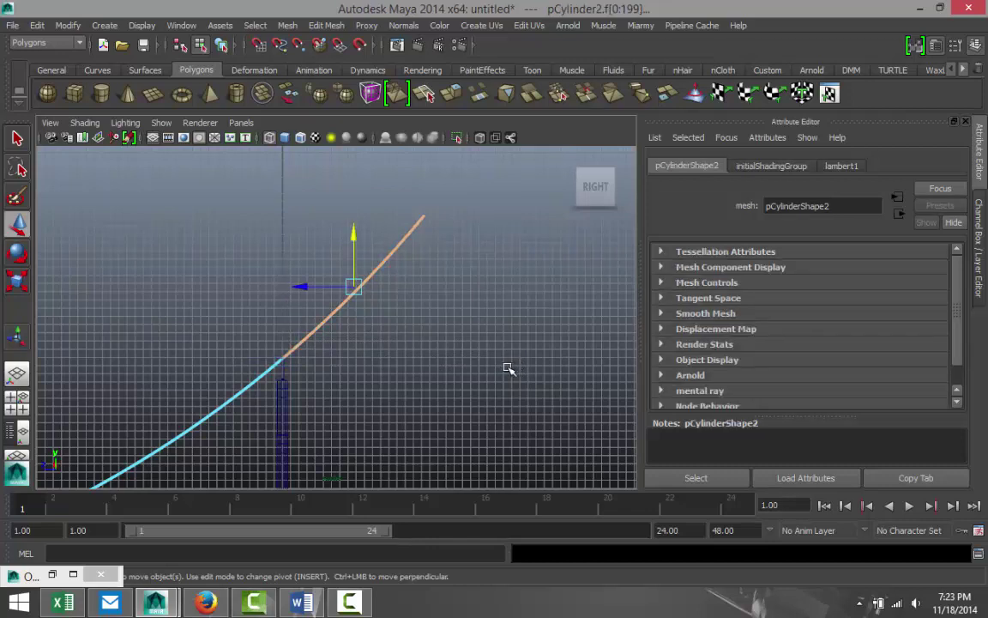
{"action": "scroll", "coordinate": [433, 387], "scroll_direction": "up", "scroll_amount": 3}
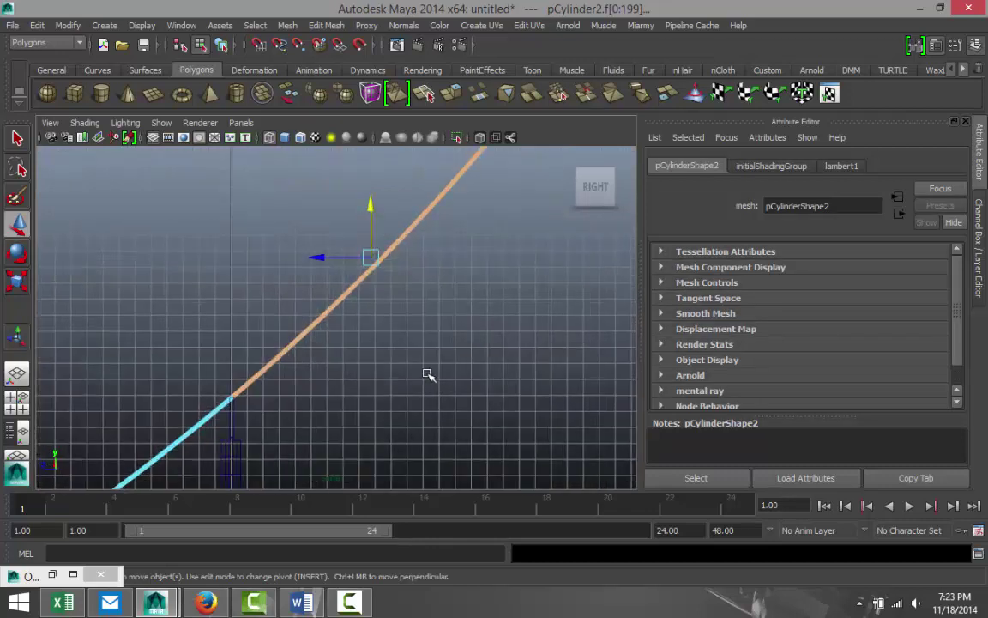
{"action": "left_click", "coordinate": [427, 375]}
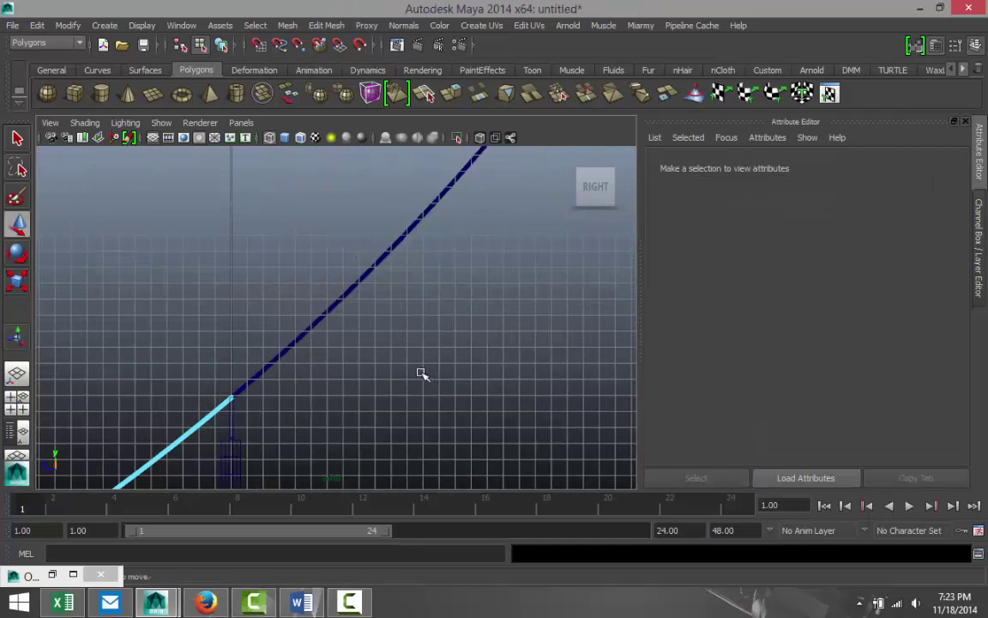
- Switch the second main cable to face selection and delete its faces overhanging beyond the same tower
{"action": "scroll", "coordinate": [371, 353], "scroll_direction": "down", "scroll_amount": 3}
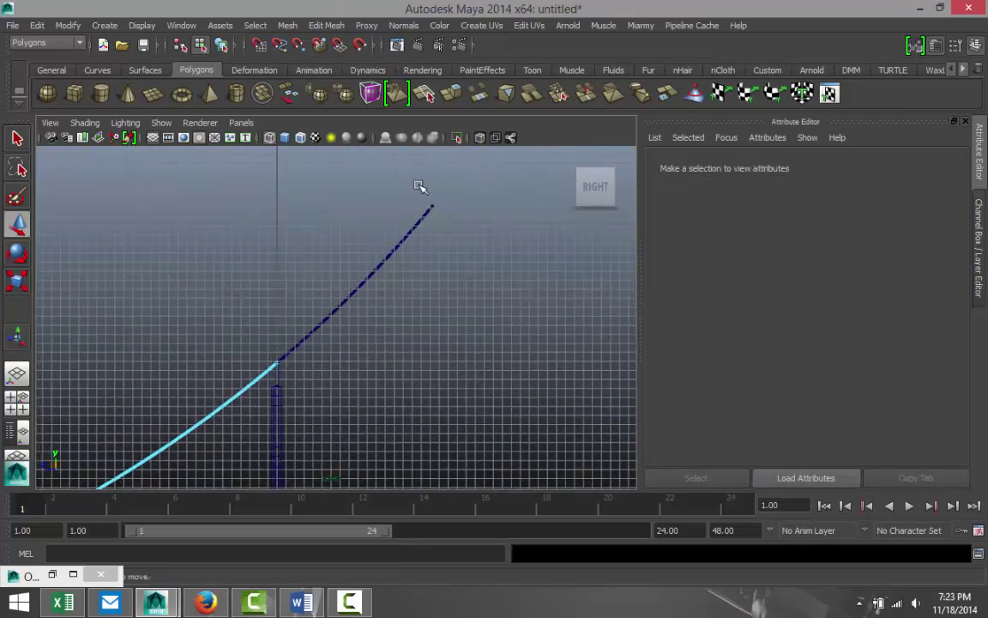
{"action": "left_click_drag", "start_coordinate": [394, 197], "coordinate": [494, 403]}
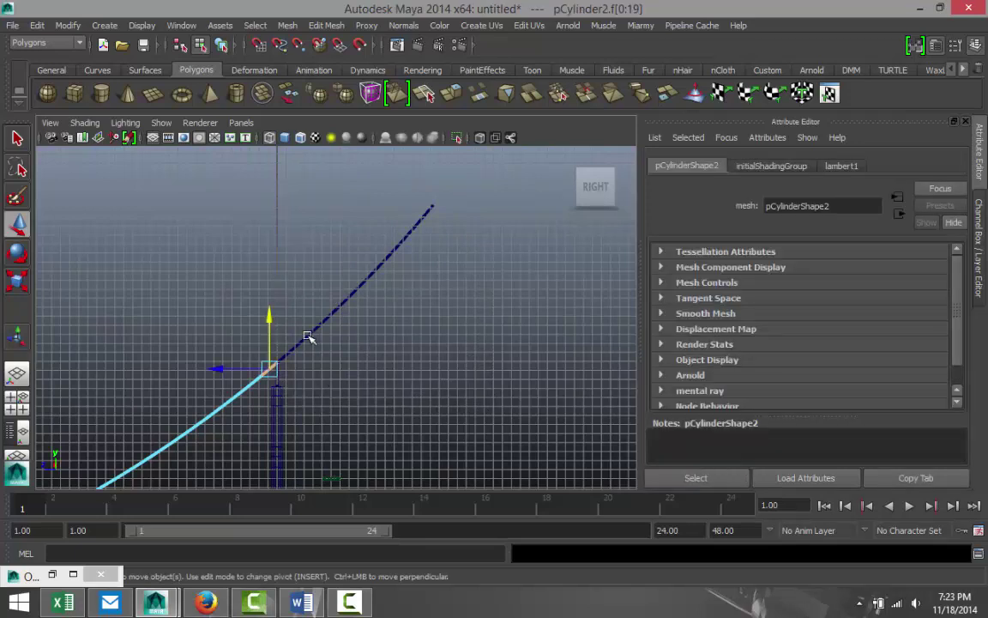
{"action": "left_click", "coordinate": [314, 331]}
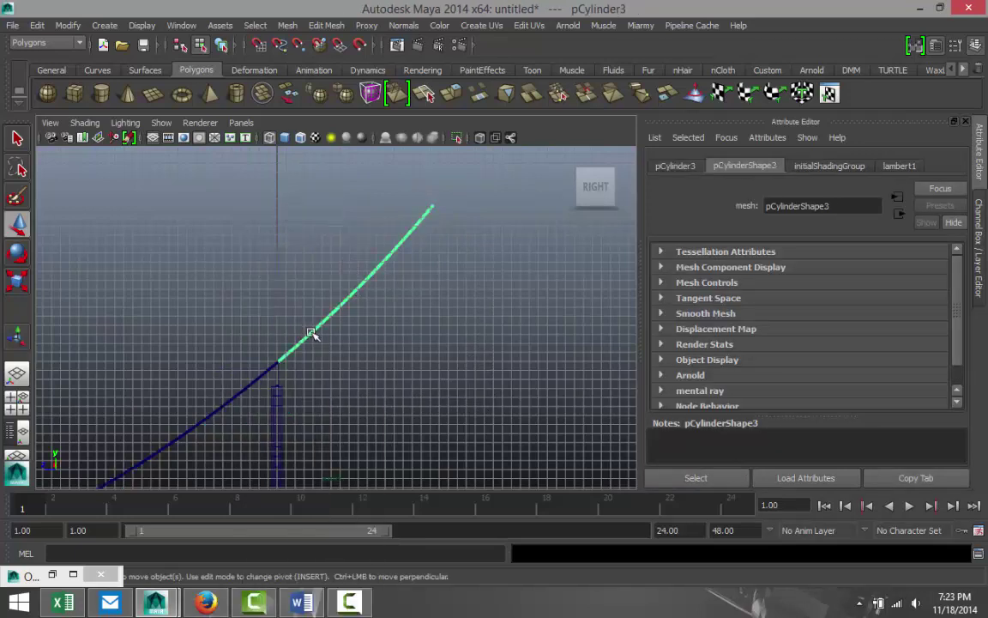
{"action": "right_click_drag", "start_coordinate": [312, 333], "coordinate": [322, 290]}
{"action": "scroll", "coordinate": [351, 353], "scroll_direction": "up", "scroll_amount": 5}
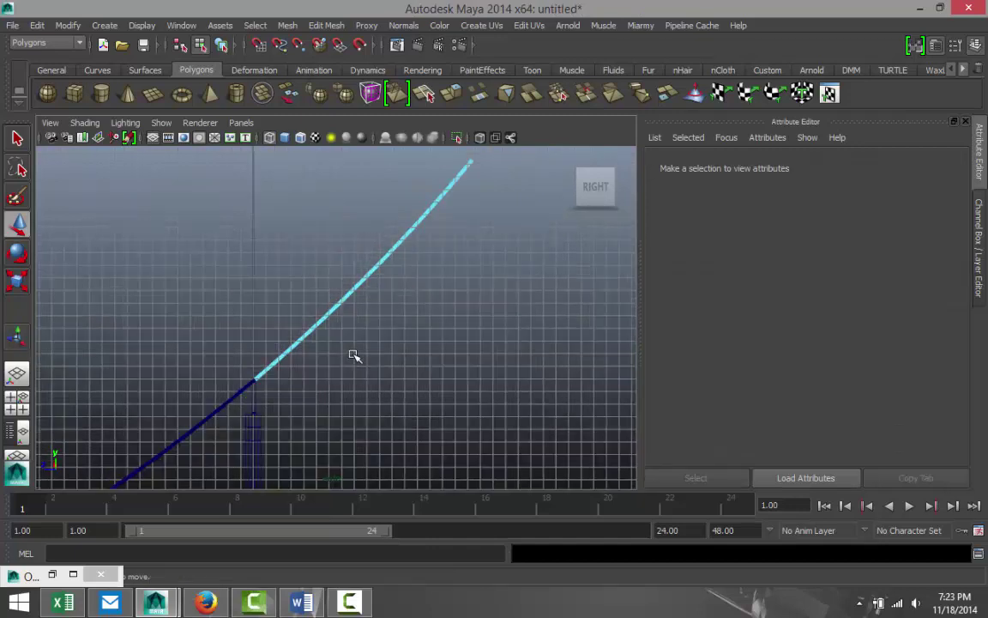
{"action": "scroll", "coordinate": [378, 227], "scroll_direction": "down", "scroll_amount": 2}
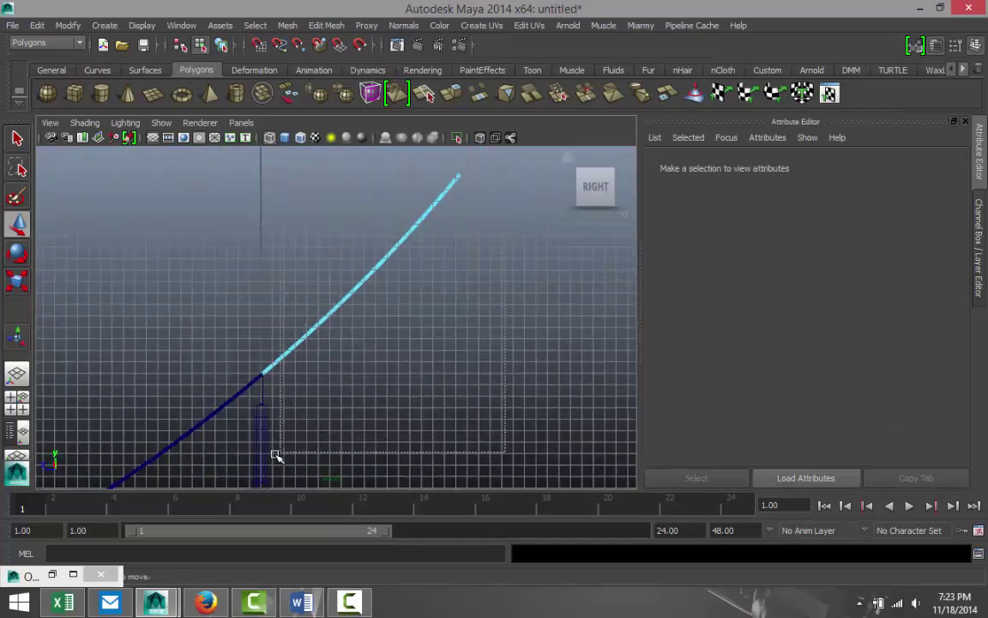
{"action": "left_click_drag", "start_coordinate": [273, 459], "coordinate": [256, 414]}
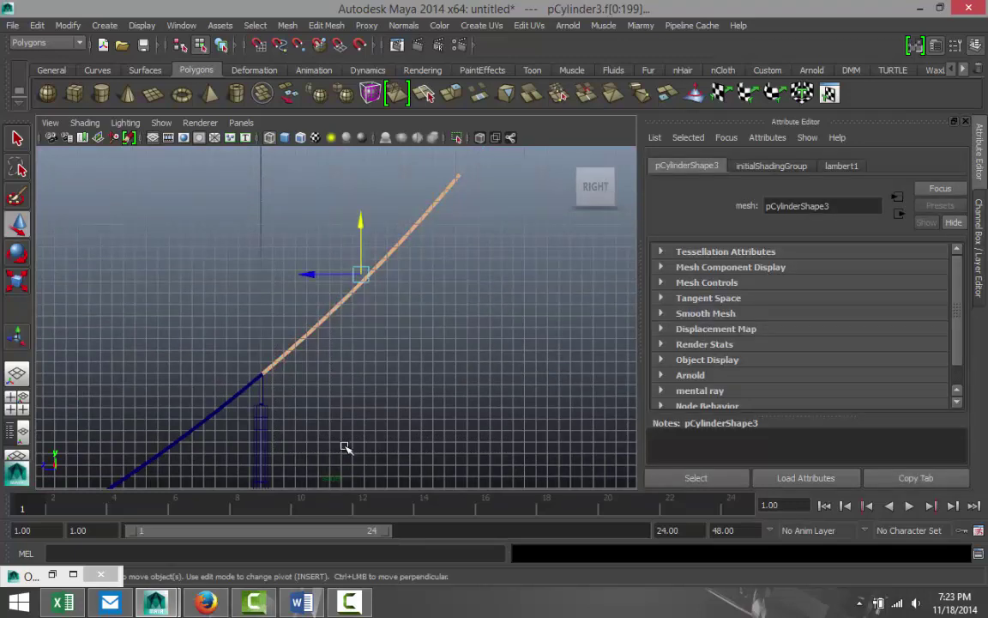
{"action": "left_click", "coordinate": [343, 447]}
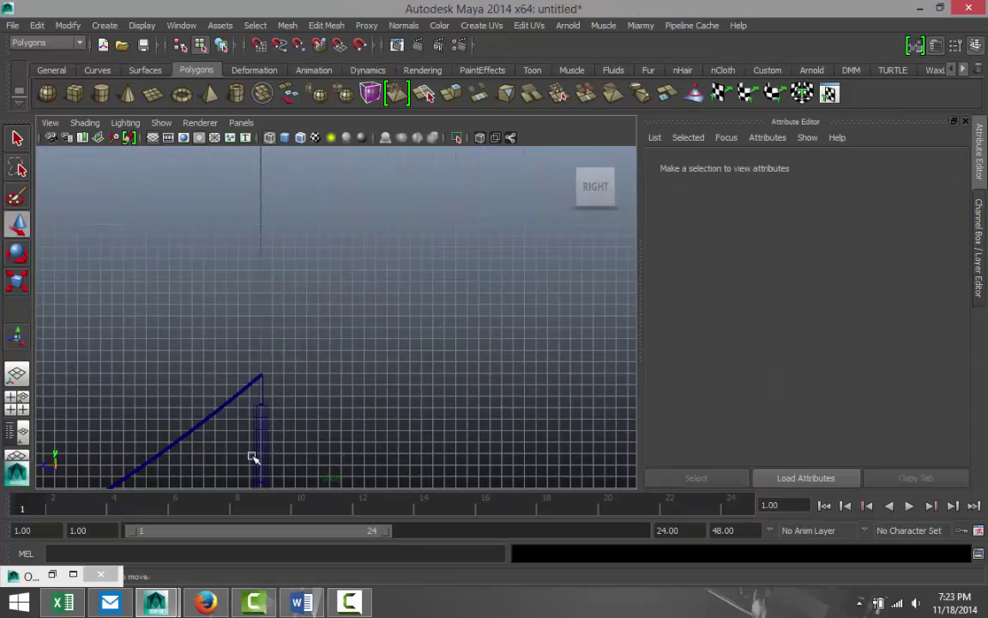
- Examine the main cable ends at the opposite tower and frame their overhang in the side view
{"action": "left_click", "coordinate": [16, 403]}
{"action": "key", "text": "space"}
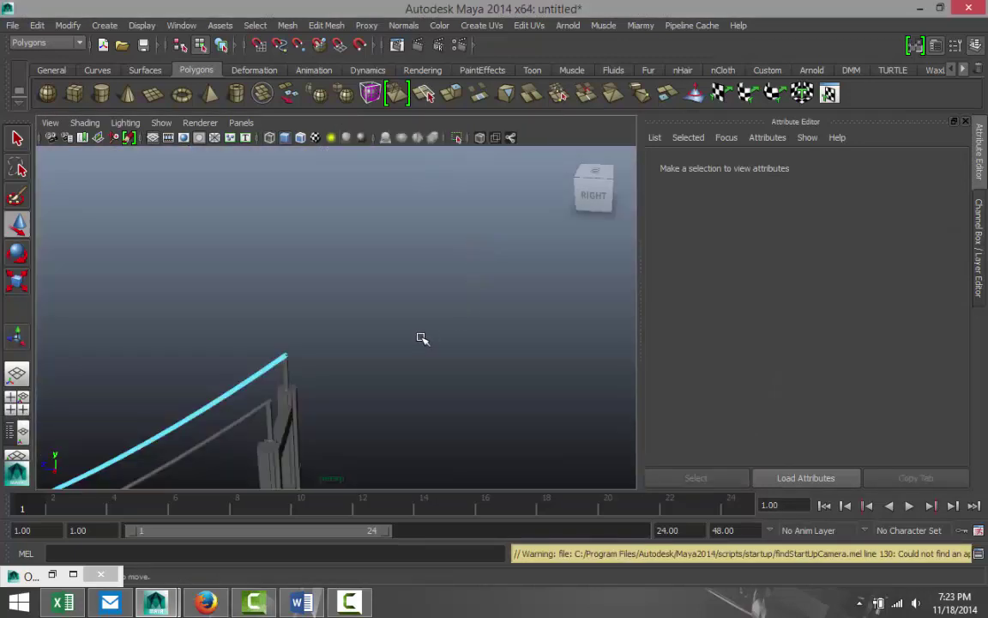
{"action": "scroll", "coordinate": [421, 338], "scroll_direction": "down", "scroll_amount": 6}
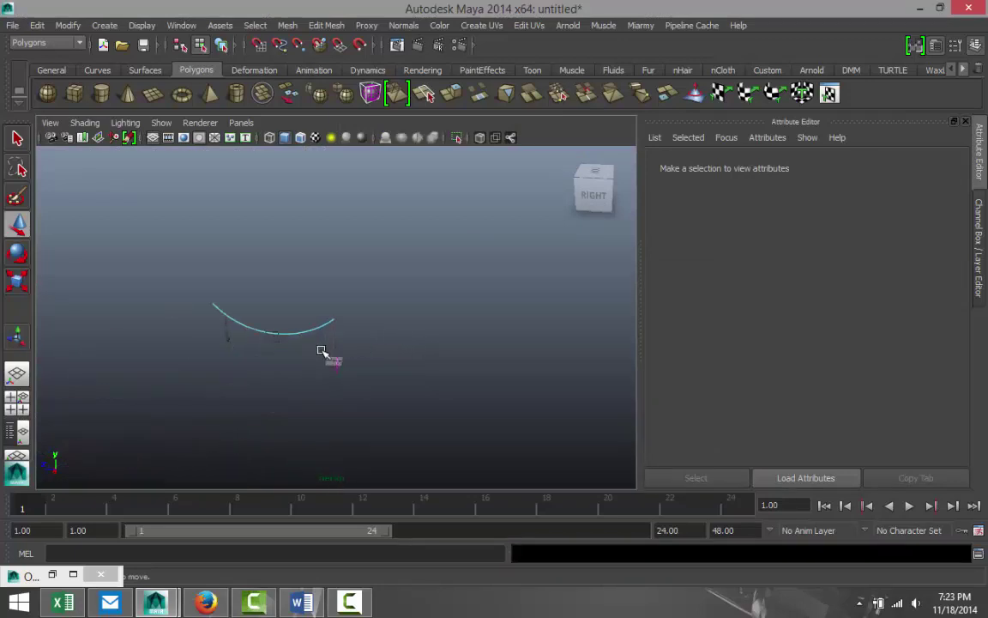
{"action": "scroll", "coordinate": [222, 352], "scroll_direction": "up", "scroll_amount": 8}
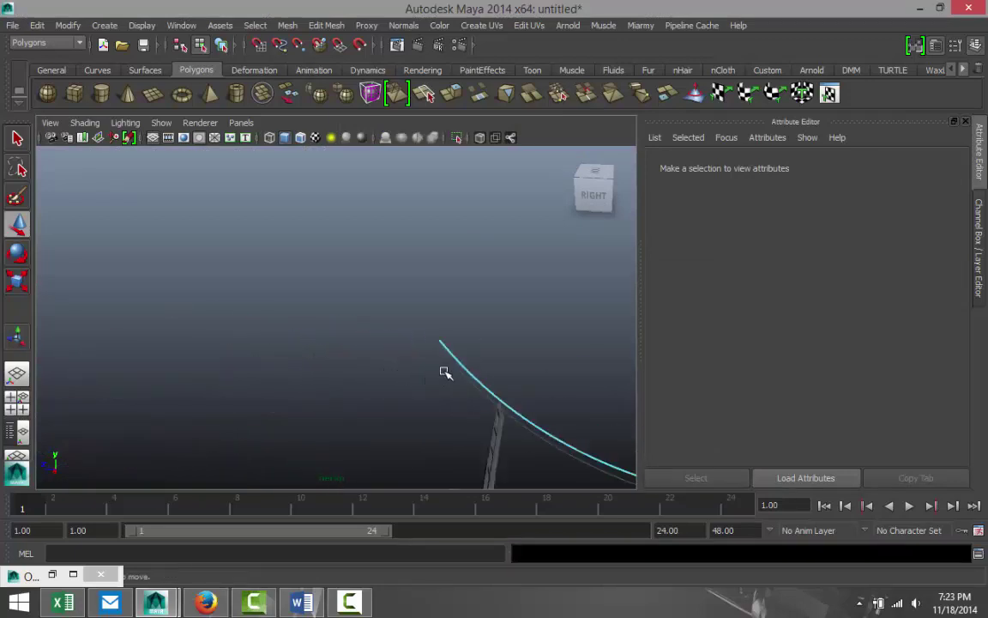
{"action": "middle_click_drag", "start_coordinate": [444, 371], "coordinate": [231, 320], "text": "alt"}
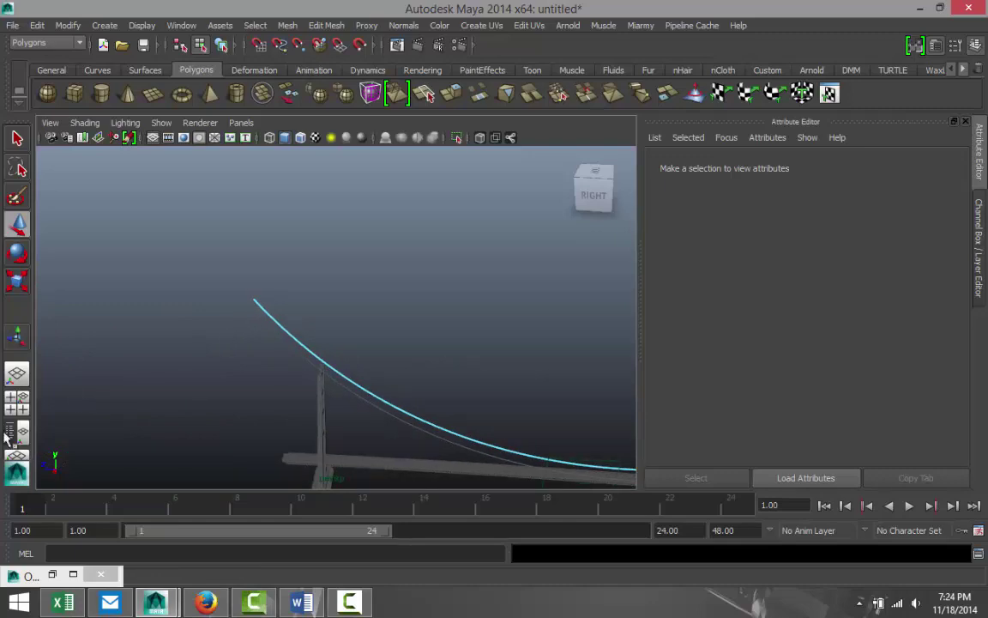
{"action": "left_click", "coordinate": [23, 410]}
{"action": "key", "text": "space"}
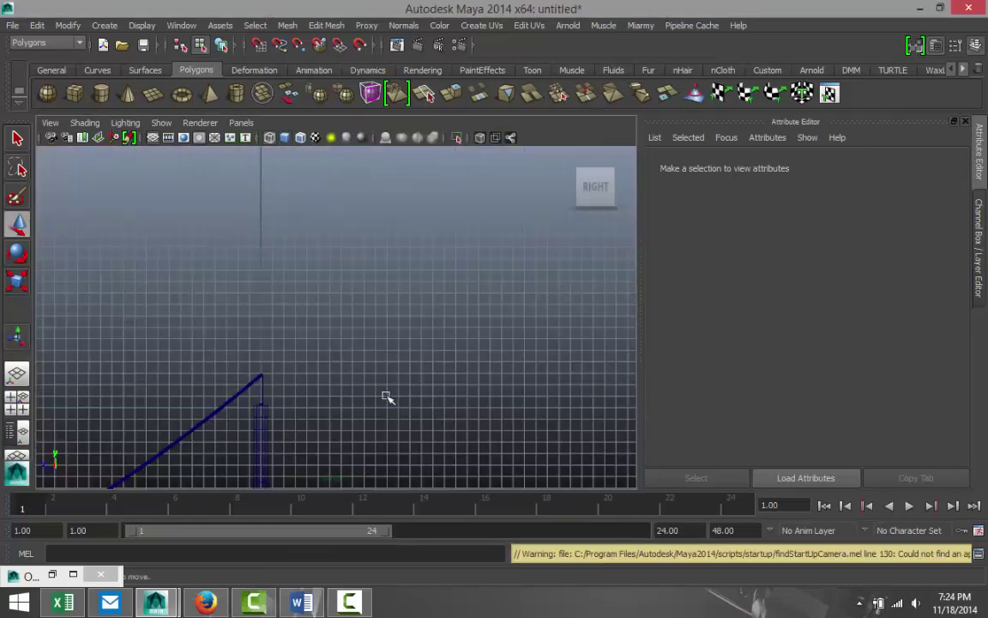
{"action": "scroll", "coordinate": [364, 390], "scroll_direction": "down", "scroll_amount": 5}
{"action": "middle_click_drag", "start_coordinate": [141, 364], "coordinate": [521, 368], "text": "alt"}
{"action": "scroll", "coordinate": [421, 368], "scroll_direction": "up", "scroll_amount": 7}
{"action": "middle_click_drag", "start_coordinate": [148, 356], "coordinate": [371, 362], "text": "alt"}
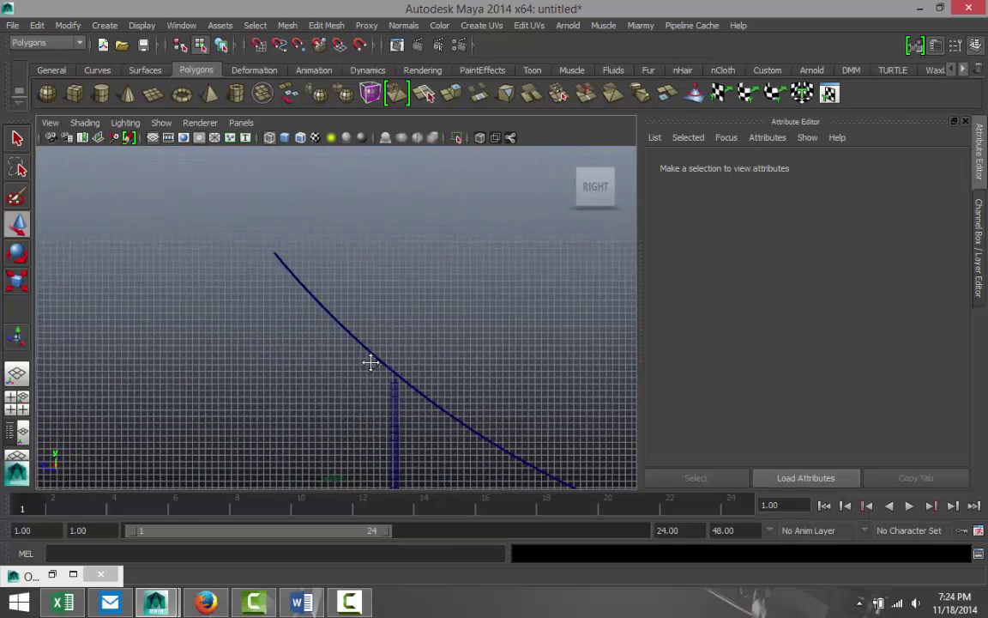
{"action": "right_click_drag", "start_coordinate": [301, 285], "coordinate": [296, 287]}
{"action": "left_click_drag", "start_coordinate": [234, 340], "coordinate": [385, 457]}
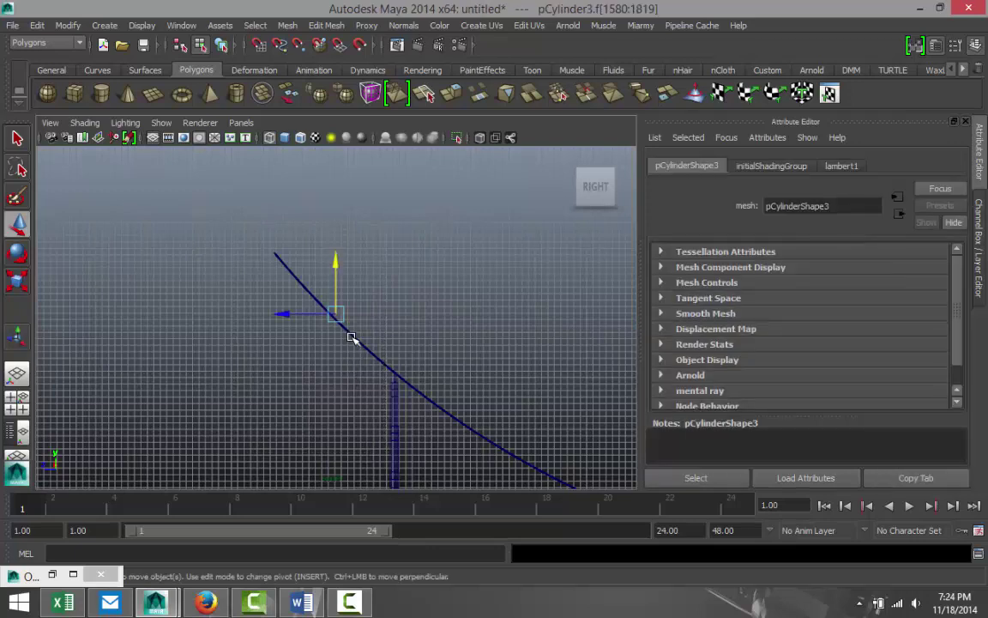
{"action": "right_click_drag", "start_coordinate": [351, 337], "coordinate": [416, 233]}
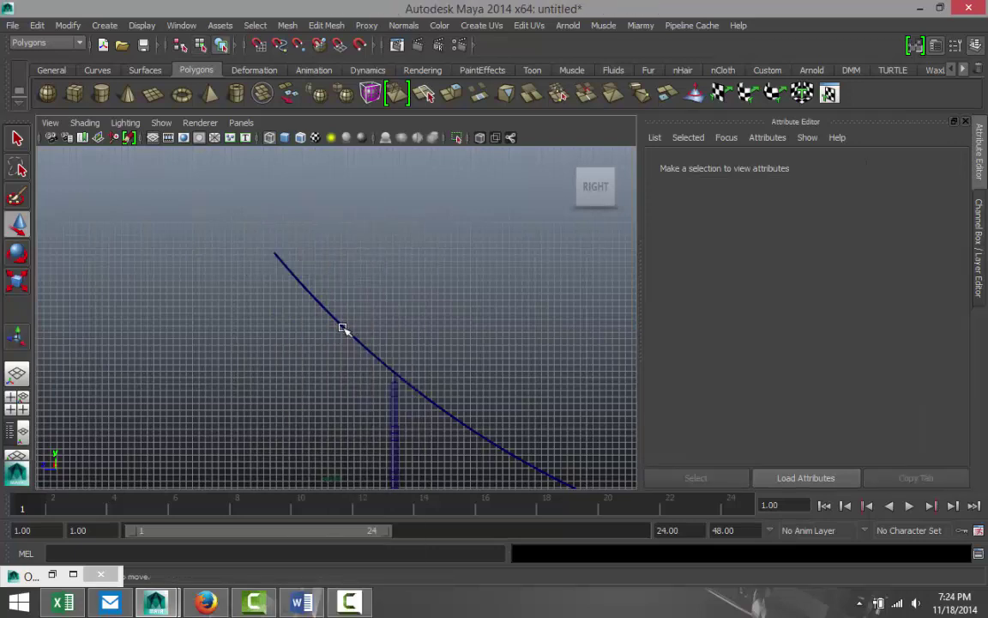
- Delete one main cable's faces overhanging beyond this tower, keeping the segment that crosses the tower top
{"action": "left_click", "coordinate": [341, 326]}
{"action": "right_click_drag", "start_coordinate": [317, 304], "coordinate": [316, 283]}
{"action": "left_click_drag", "start_coordinate": [228, 220], "coordinate": [392, 382]}
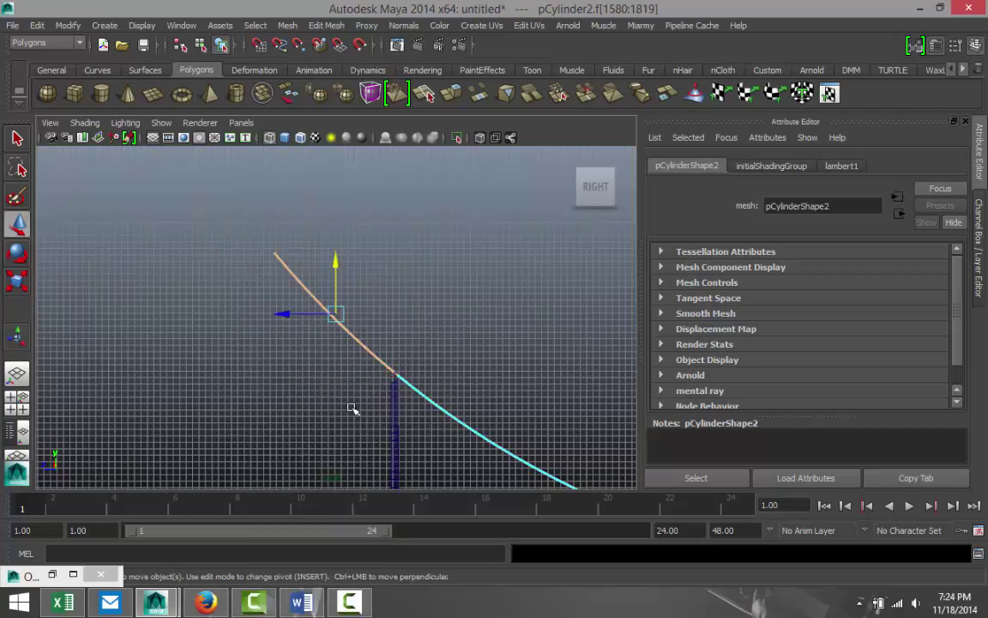
{"action": "key", "text": "f"}
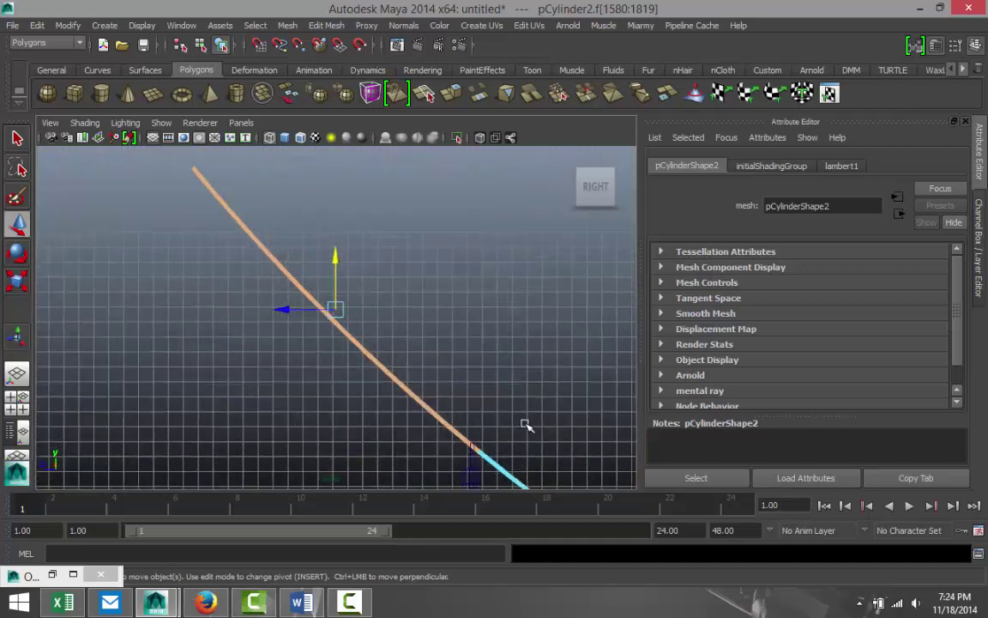
{"action": "scroll", "coordinate": [357, 358], "scroll_direction": "up", "scroll_amount": 5}
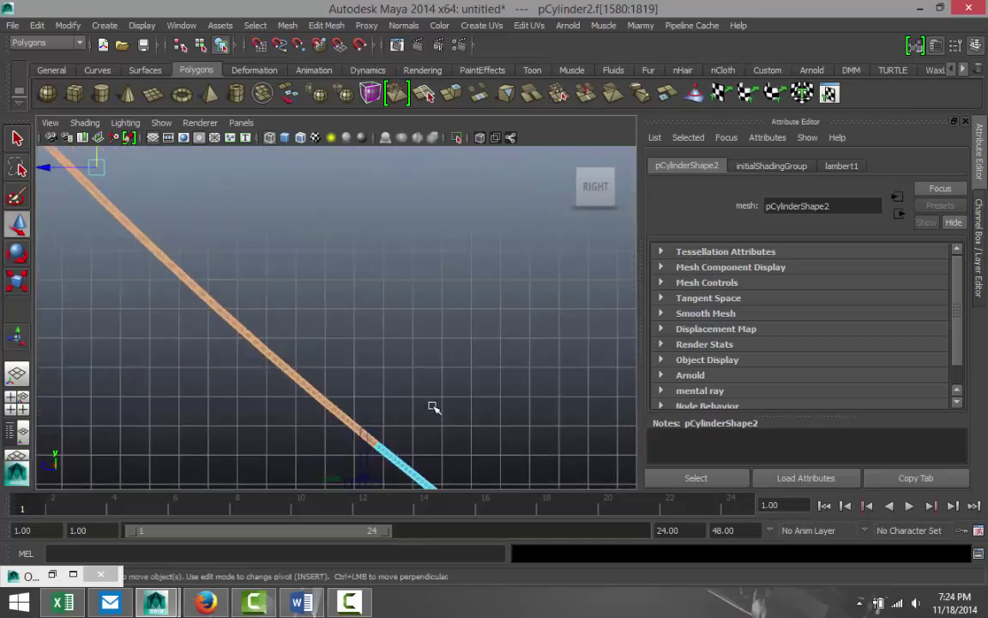
{"action": "scroll", "coordinate": [434, 305], "scroll_direction": "up", "scroll_amount": 4}
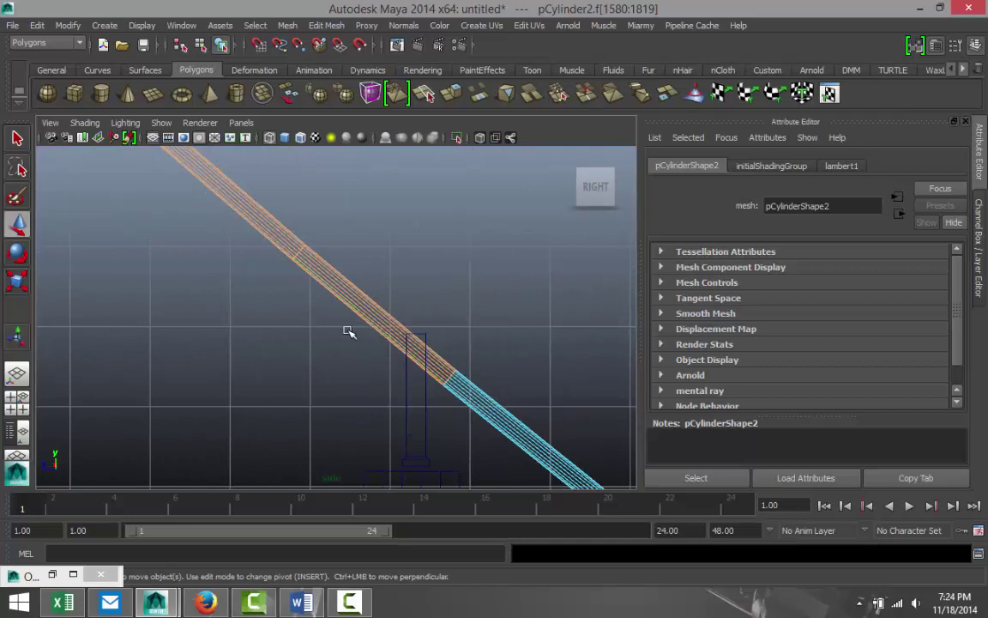
{"action": "scroll", "coordinate": [324, 379], "scroll_direction": "down", "scroll_amount": 5}
{"action": "left_click", "coordinate": [320, 379]}
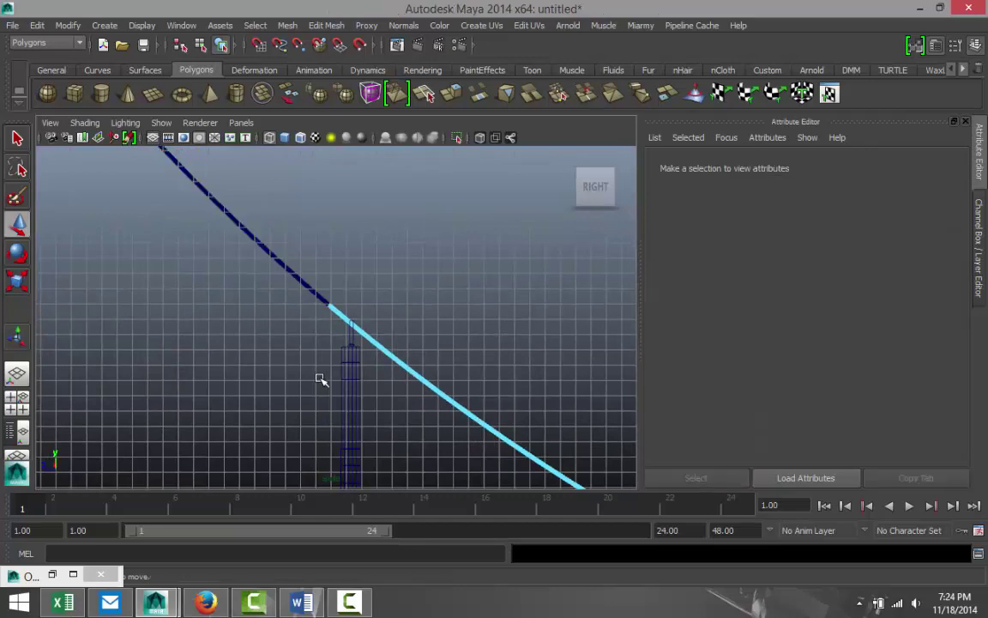
{"action": "scroll", "coordinate": [220, 395], "scroll_direction": "down", "scroll_amount": 2}
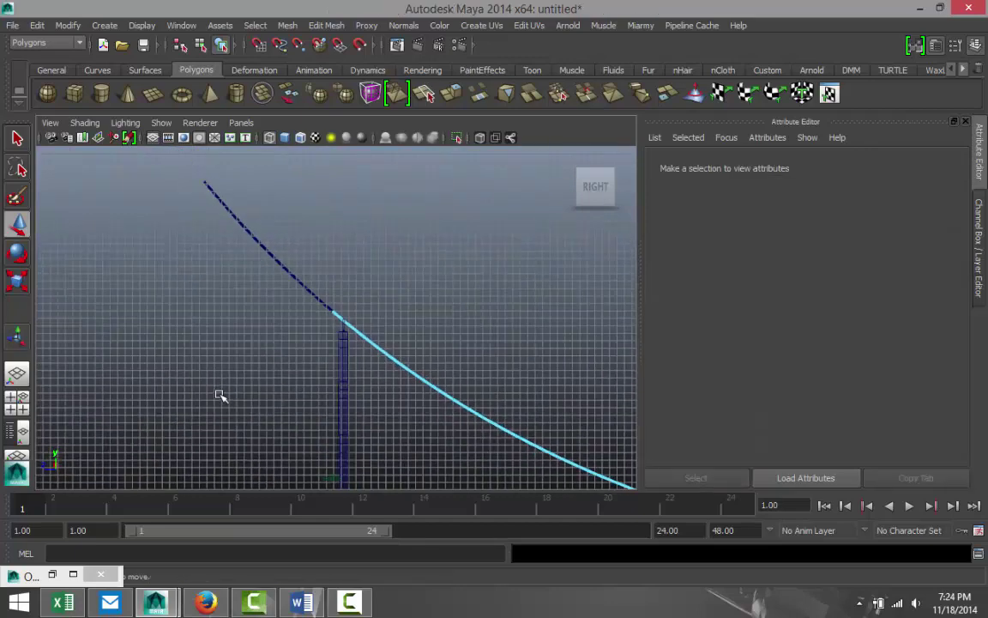
- Switch the remaining overhanging main cable to face selection and delete its faces beyond the same tower
{"action": "left_click", "coordinate": [228, 207]}
{"action": "right_click_drag", "start_coordinate": [221, 206], "coordinate": [220, 233]}
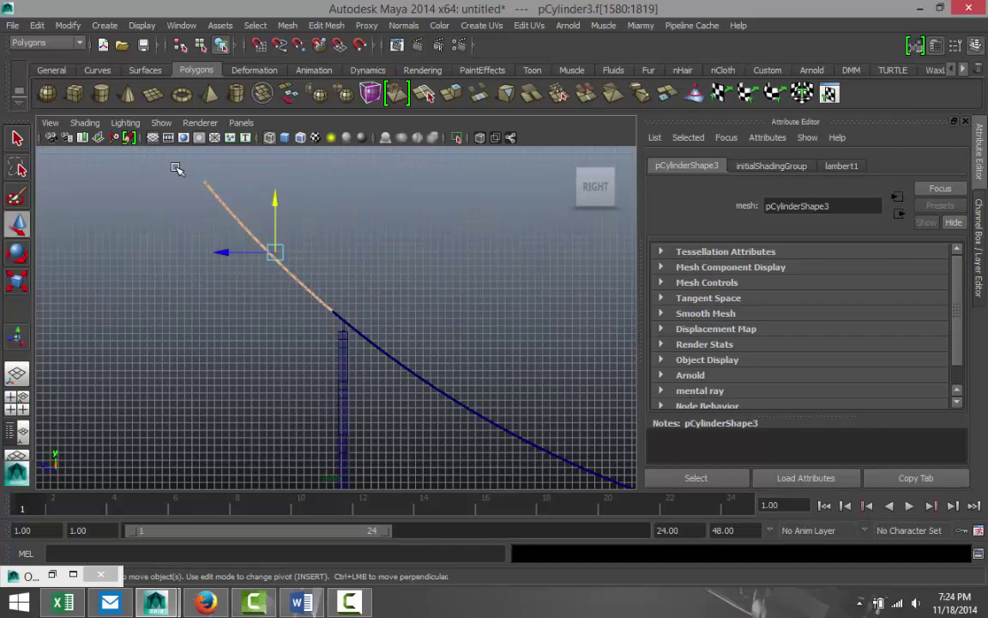
{"action": "key", "text": "Delete"}
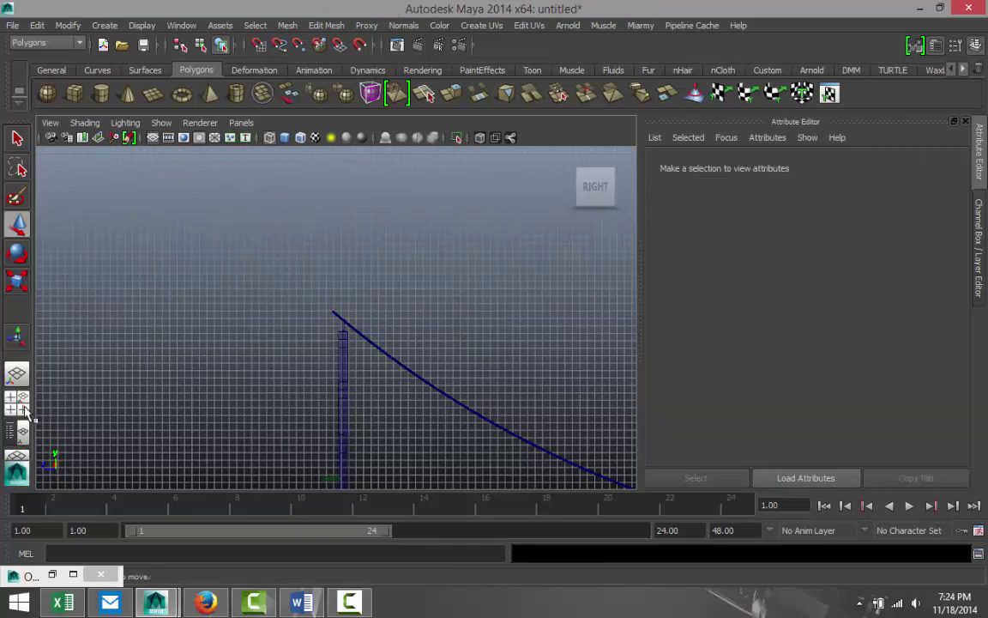
- In the perspective view, select the edge loop at one trimmed cable's end and move it sideways in line with the tower post
{"action": "left_click", "coordinate": [16, 396]}
{"action": "key", "text": "space"}
{"action": "left_click_drag", "start_coordinate": [380, 413], "coordinate": [382, 380], "text": "alt"}
{"action": "scroll", "coordinate": [382, 380], "scroll_direction": "up", "scroll_amount": 3}
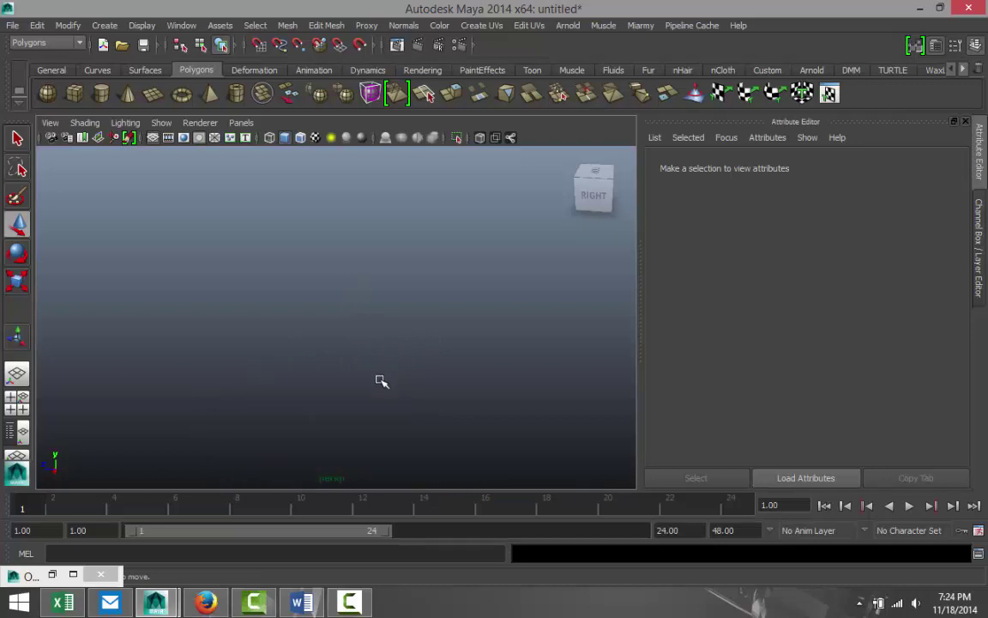
{"action": "scroll", "coordinate": [381, 381], "scroll_direction": "down", "scroll_amount": 3}
{"action": "left_click_drag", "start_coordinate": [326, 398], "coordinate": [498, 393], "text": "alt"}
{"action": "middle_click_drag", "start_coordinate": [498, 393], "coordinate": [386, 394], "text": "alt"}
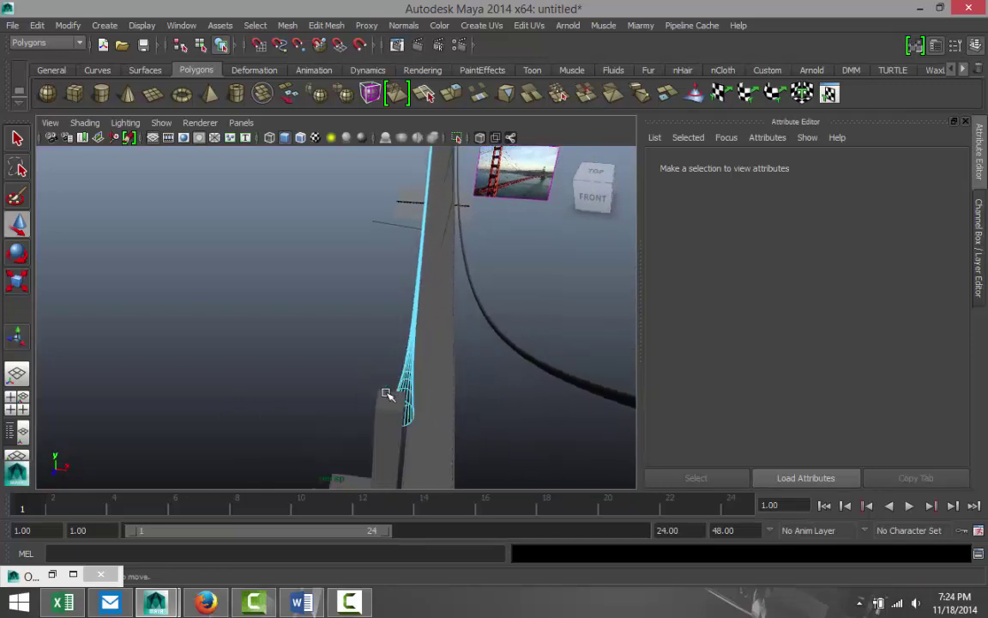
{"action": "middle_click_drag", "start_coordinate": [452, 412], "coordinate": [397, 384], "text": "alt"}
{"action": "right_click_drag", "start_coordinate": [389, 376], "coordinate": [391, 212]}
{"action": "double_click", "coordinate": [388, 371]}
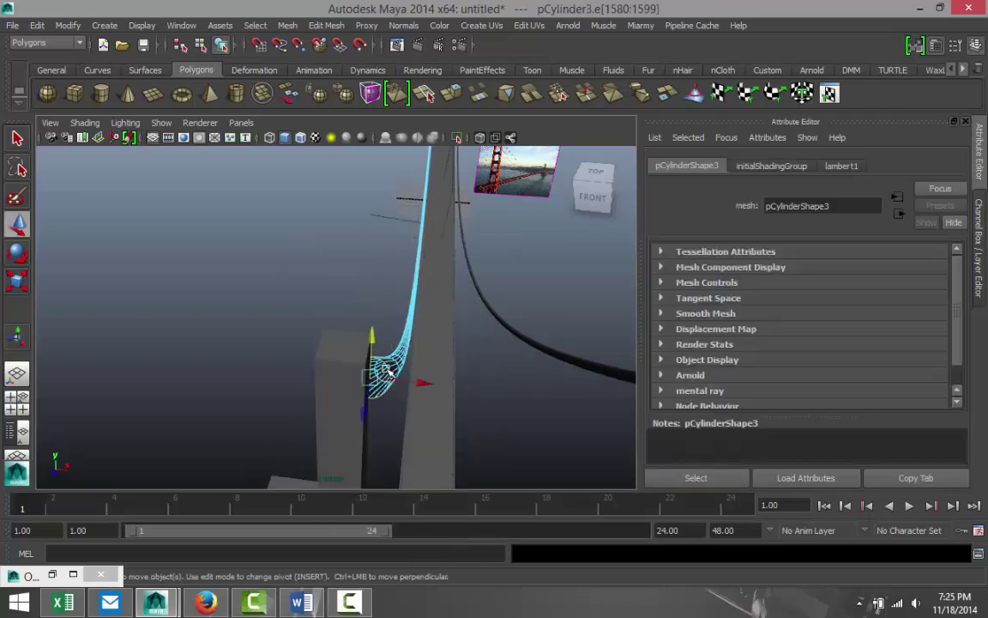
{"action": "left_click_drag", "start_coordinate": [392, 421], "coordinate": [293, 395], "text": "alt"}
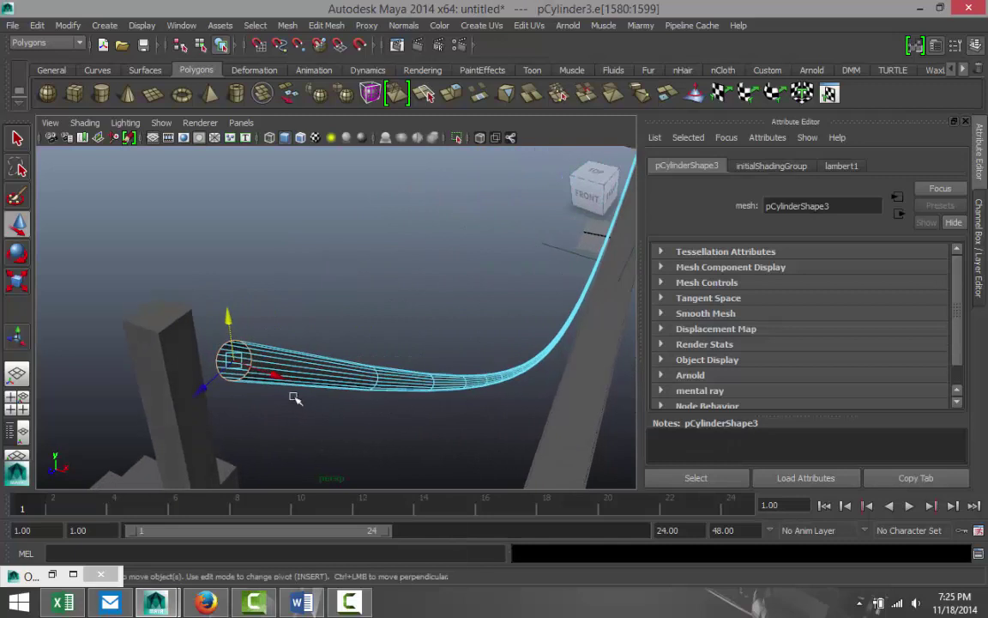
{"action": "left_click_drag", "start_coordinate": [233, 360], "coordinate": [189, 360]}
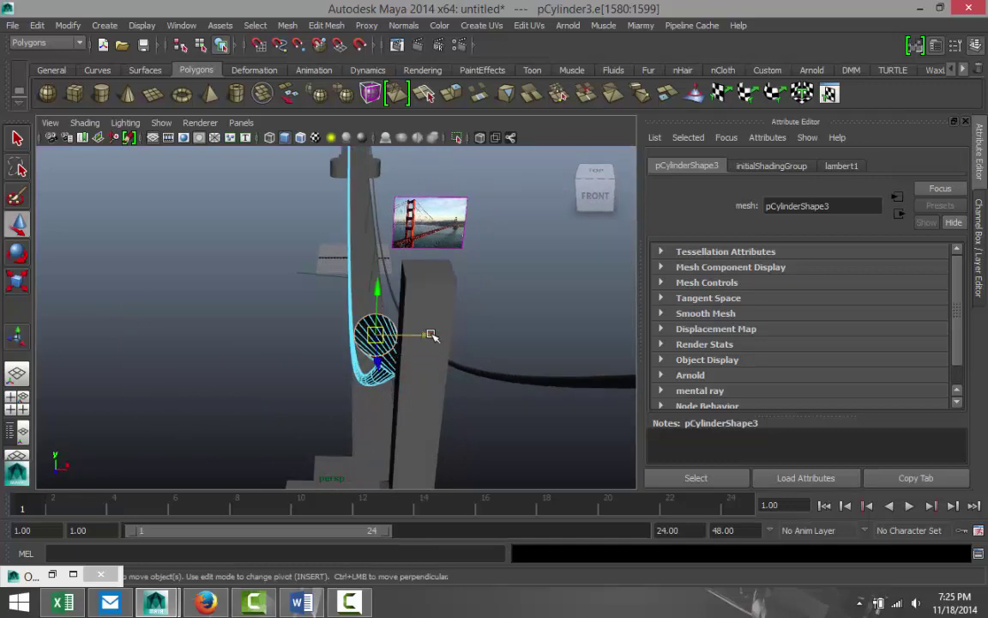
{"action": "left_click_drag", "start_coordinate": [432, 335], "coordinate": [474, 335]}
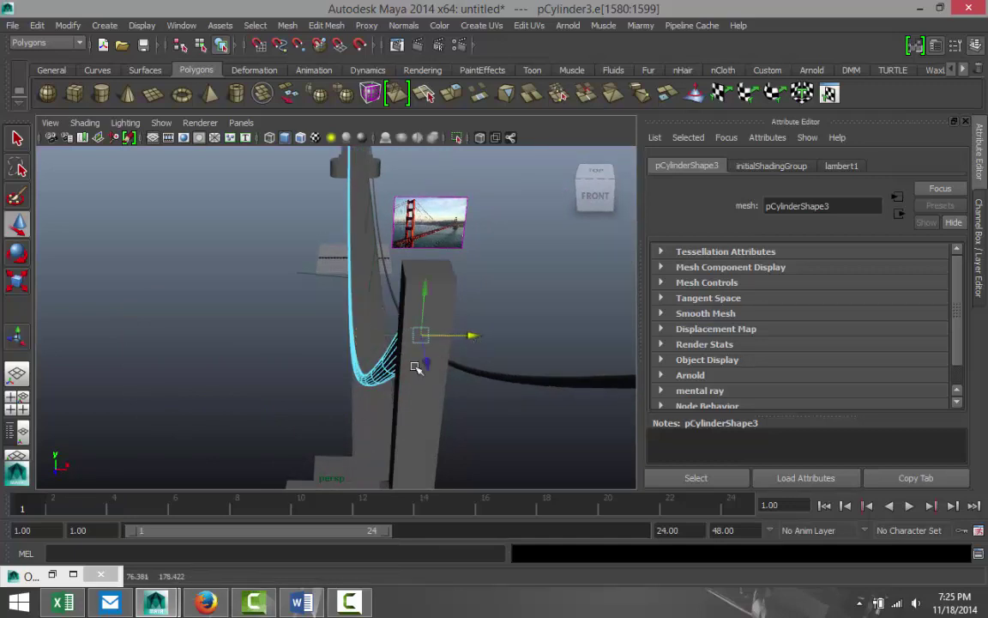
- Raise the cable's end edge loop slightly beside the tower post
{"action": "left_click_drag", "start_coordinate": [416, 367], "coordinate": [463, 367], "text": "alt"}
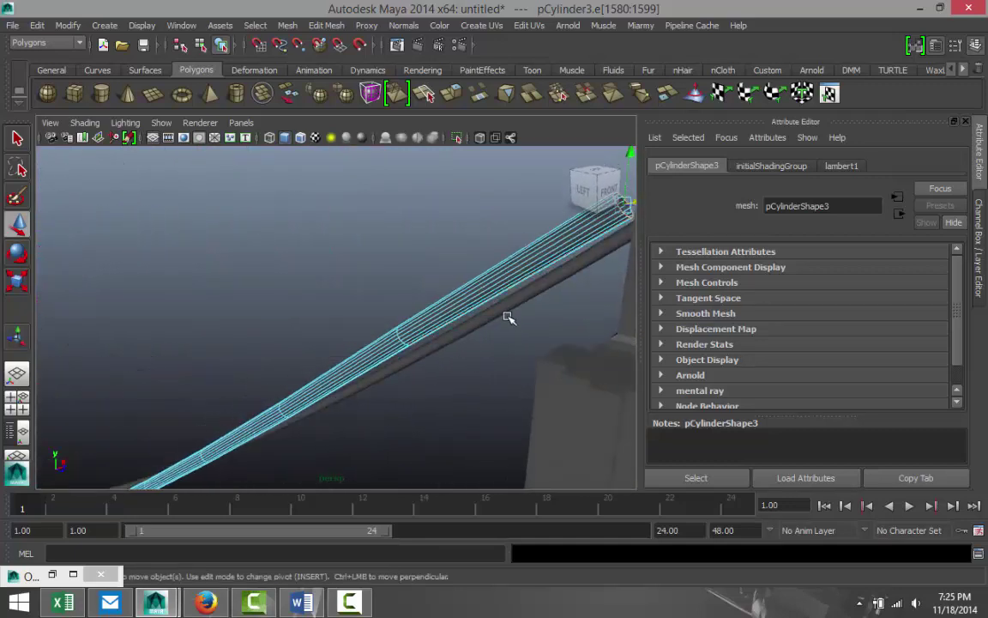
{"action": "middle_click_drag", "start_coordinate": [509, 317], "coordinate": [463, 379], "text": "alt"}
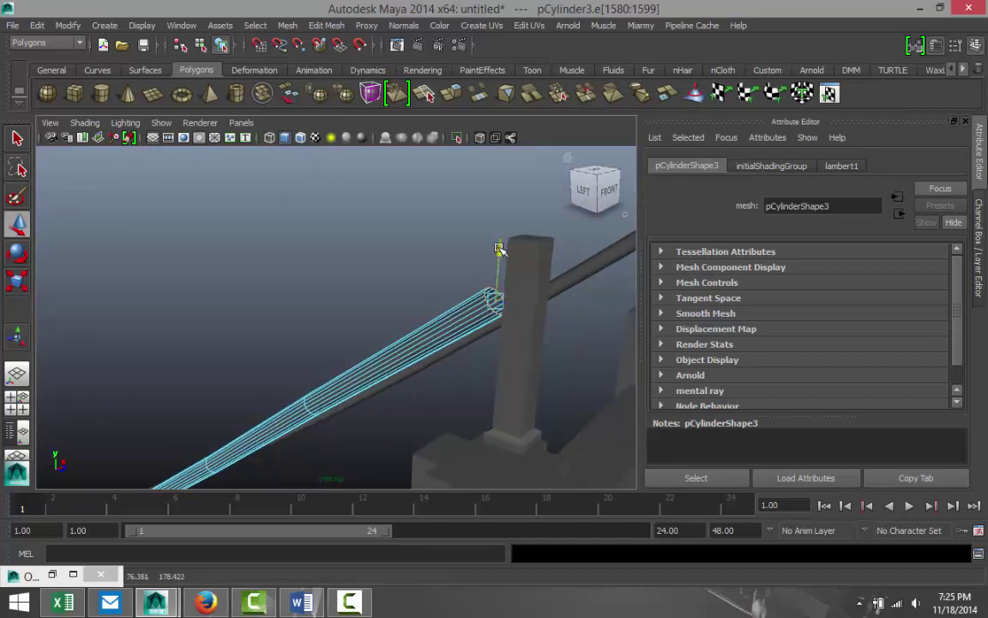
{"action": "left_click_drag", "start_coordinate": [499, 248], "coordinate": [501, 245]}
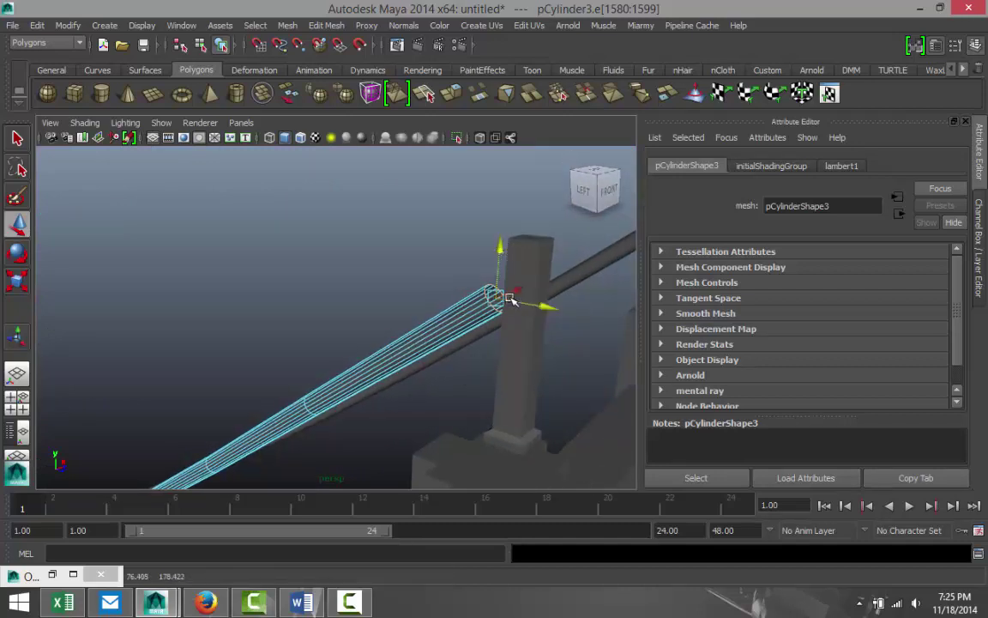
- Set the Move tool's axis to Object and move the cable's end edge loop into the middle of the tower post
{"action": "double_click", "coordinate": [19, 225]}
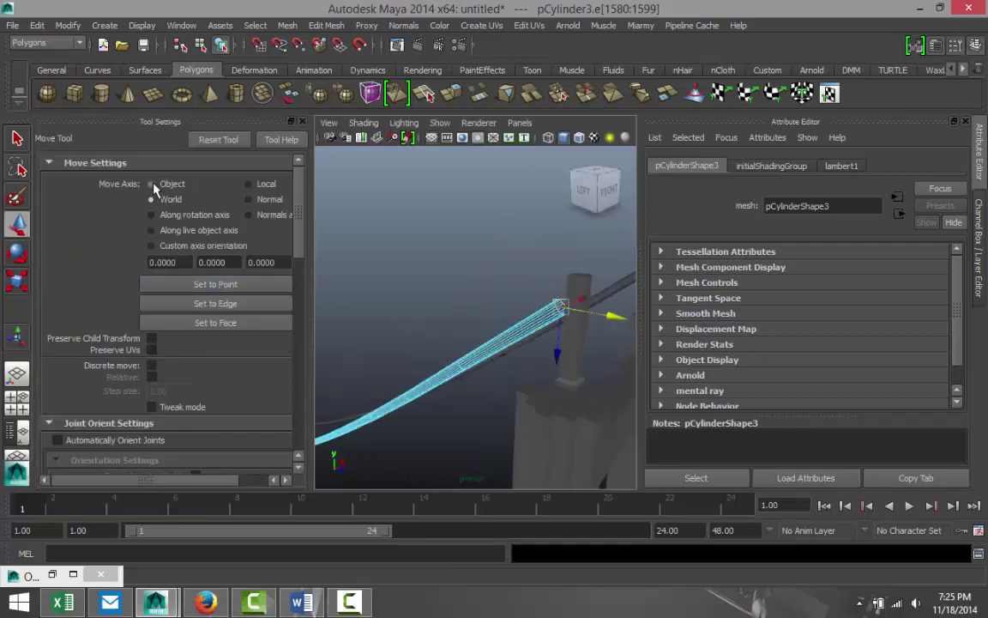
{"action": "left_click", "coordinate": [302, 121]}
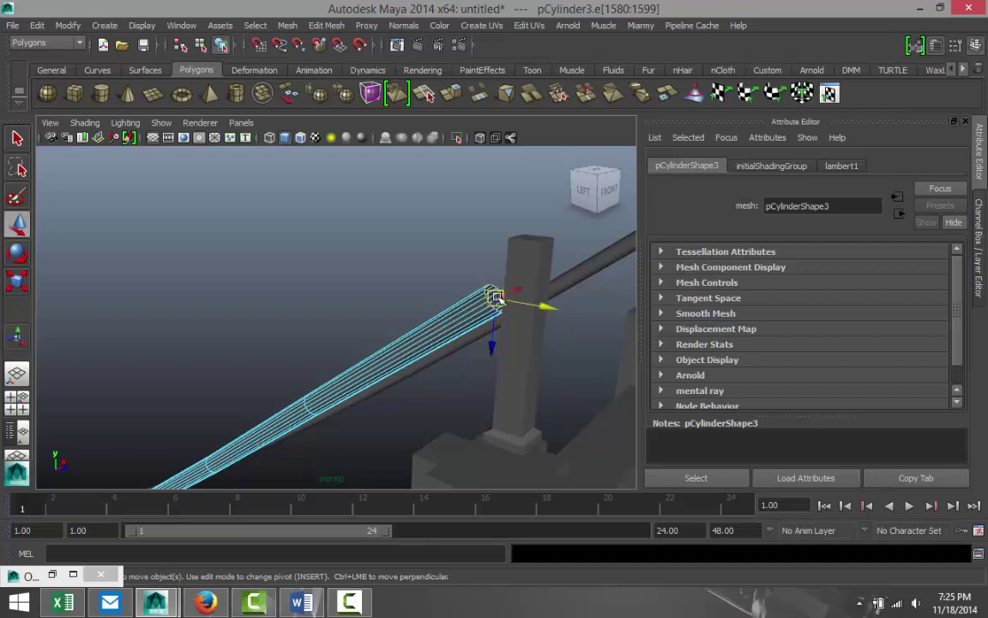
{"action": "left_click_drag", "start_coordinate": [496, 297], "coordinate": [519, 283]}
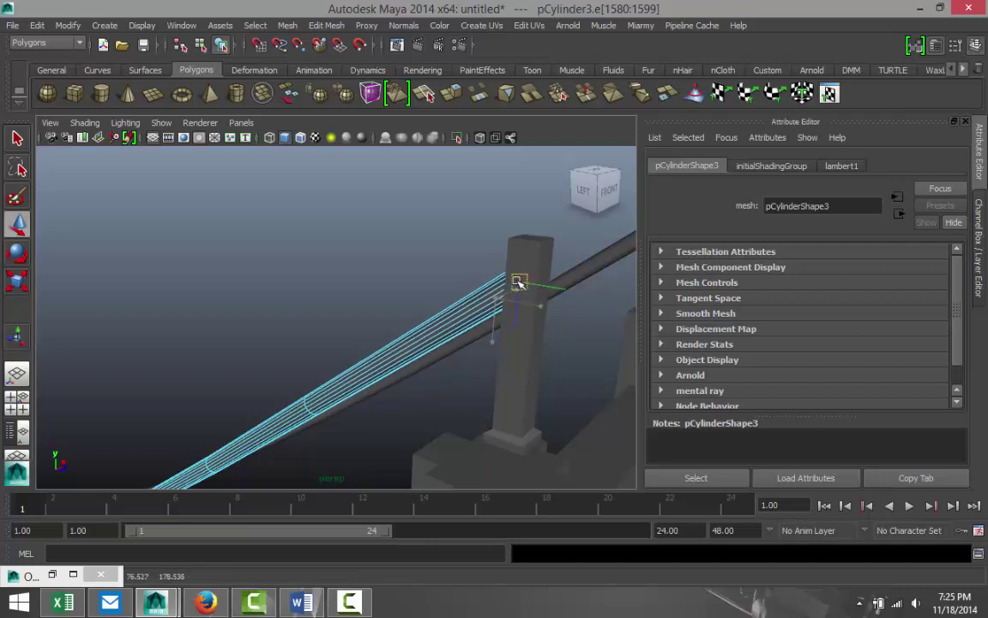
{"action": "left_click_drag", "start_coordinate": [536, 324], "coordinate": [453, 343], "text": "alt"}
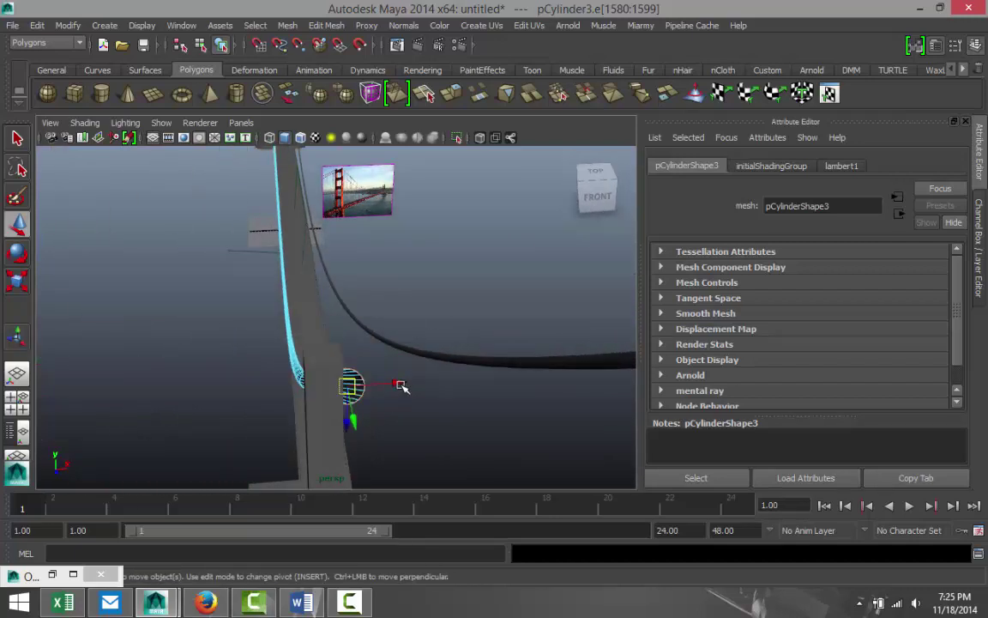
{"action": "left_click_drag", "start_coordinate": [401, 387], "coordinate": [380, 392]}
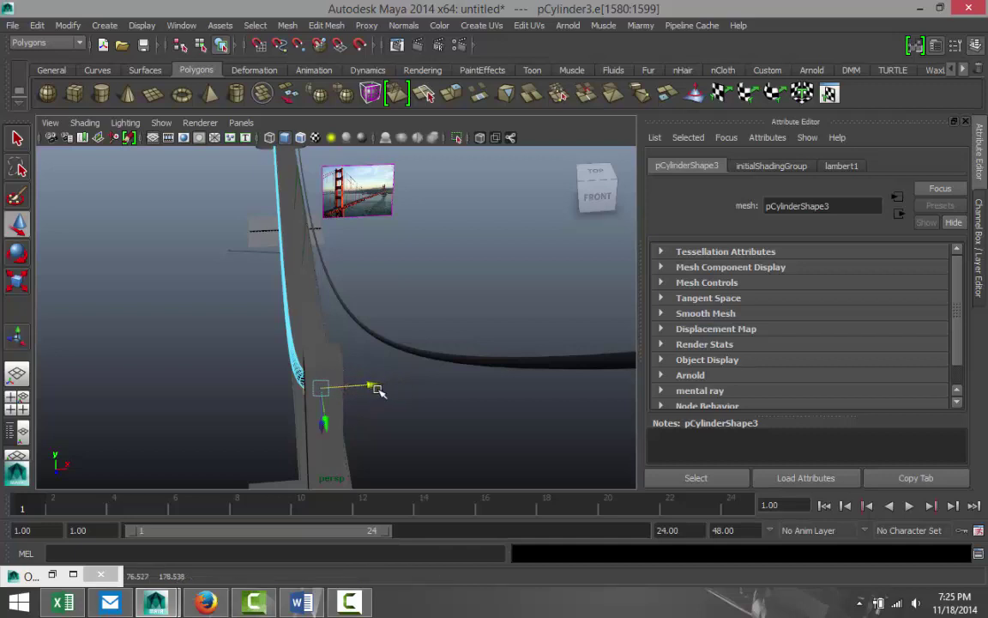
{"action": "left_click_drag", "start_coordinate": [275, 412], "coordinate": [379, 375], "text": "alt"}
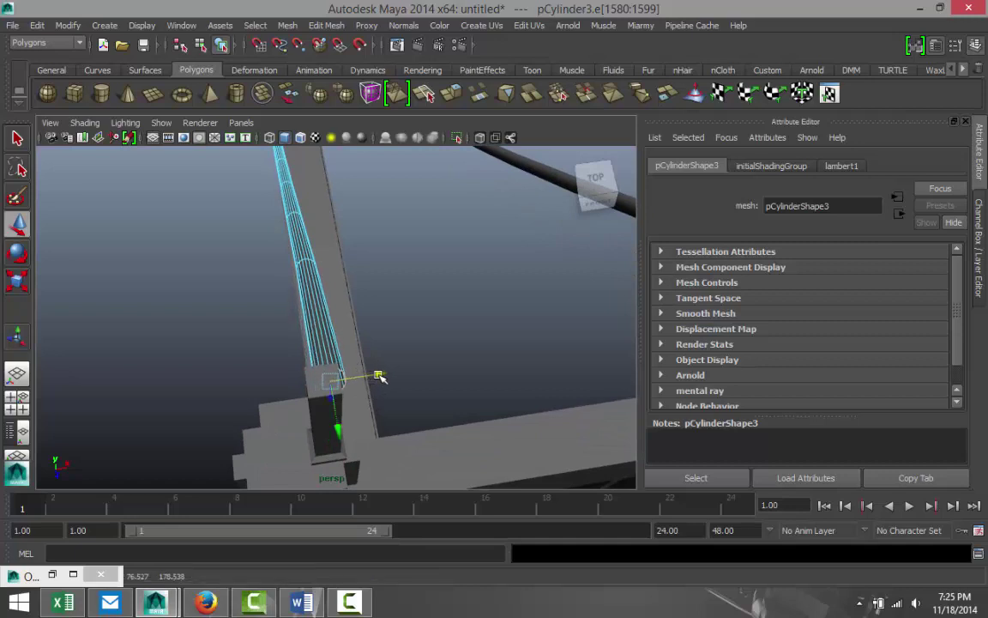
- Delete the end segment of faces on the other main cable that passes its tower post
{"action": "left_click_drag", "start_coordinate": [440, 293], "coordinate": [155, 320], "text": "alt"}
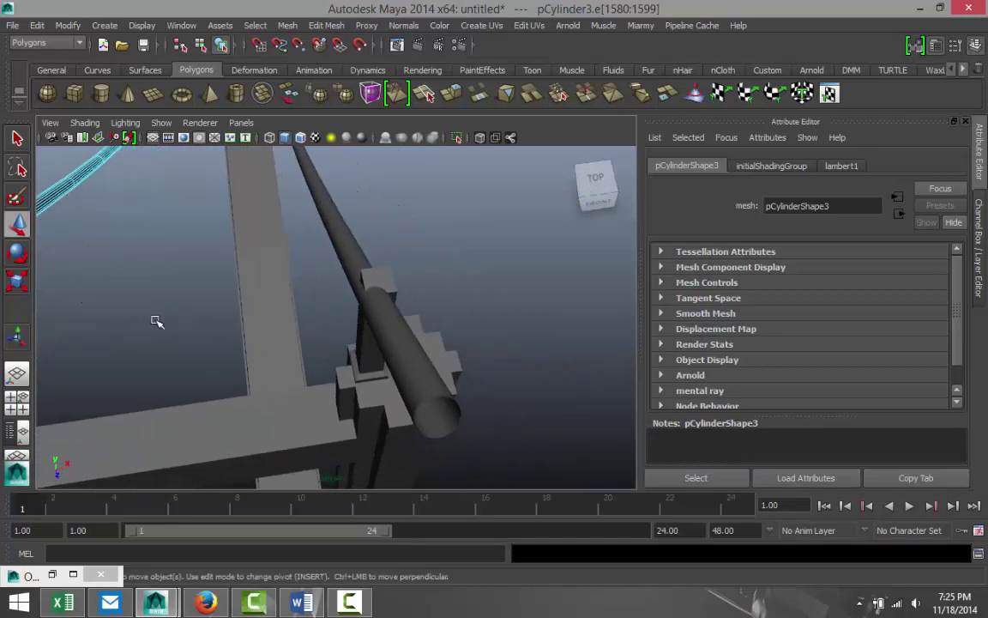
{"action": "left_click", "coordinate": [429, 396]}
{"action": "left_click_drag", "start_coordinate": [429, 396], "coordinate": [498, 267], "text": "alt"}
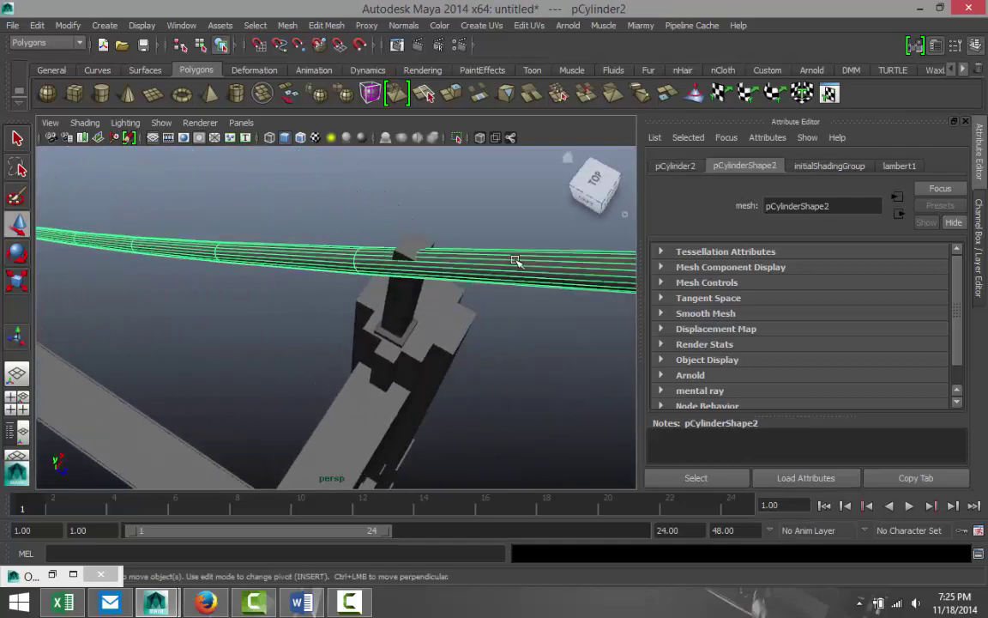
{"action": "right_click_drag", "start_coordinate": [516, 251], "coordinate": [520, 284]}
{"action": "left_click_drag", "start_coordinate": [525, 226], "coordinate": [556, 359]}
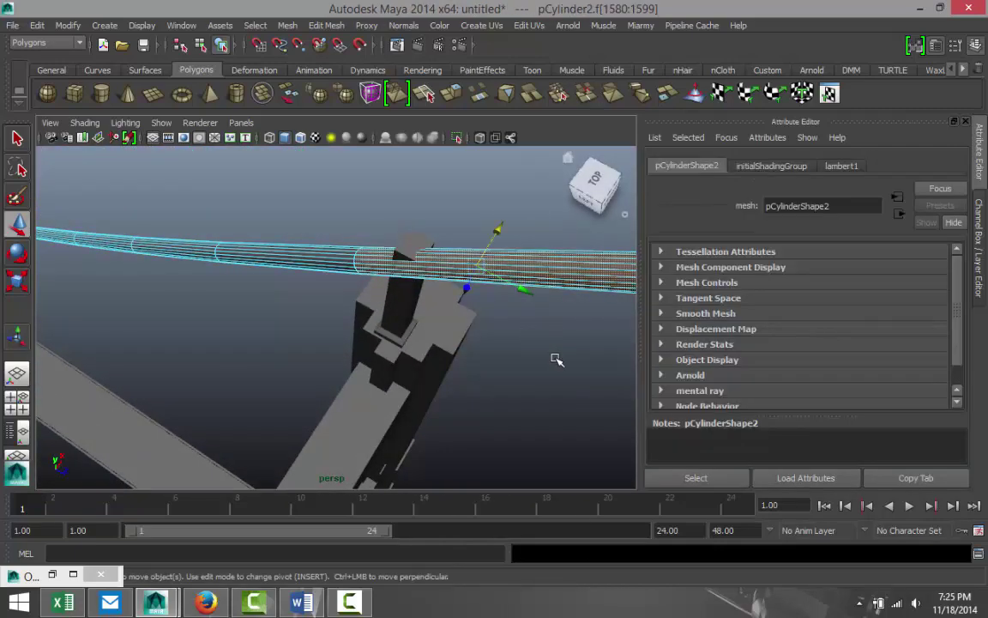
{"action": "key", "text": "Delete"}
{"action": "scroll", "coordinate": [333, 318], "scroll_direction": "up", "scroll_amount": 3}
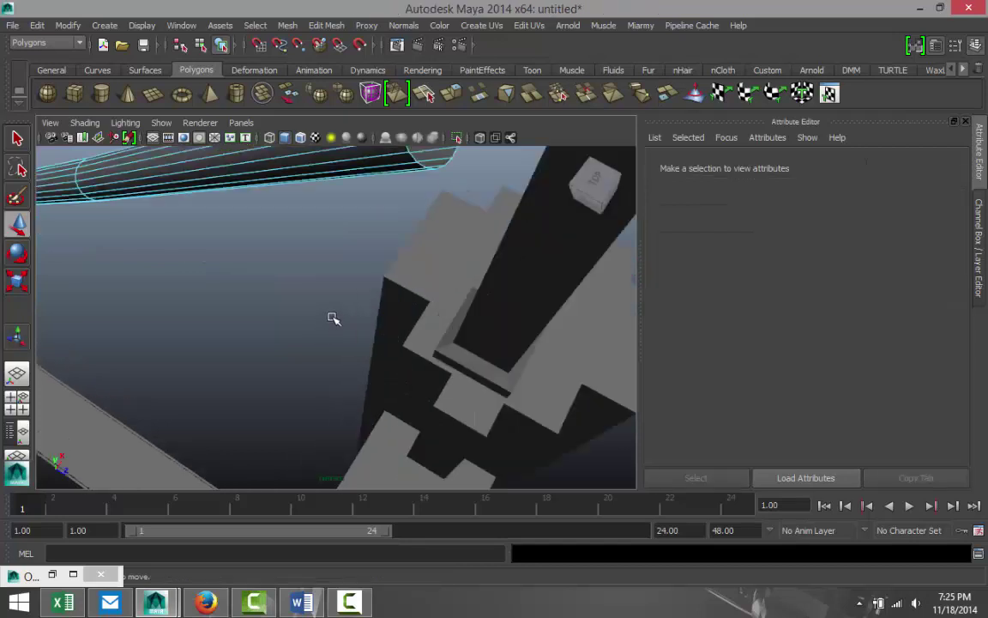
- Select the edge loop at the second main cable's trimmed end and raise it slightly within the tower post
{"action": "right_click_drag", "start_coordinate": [417, 196], "coordinate": [418, 160]}
{"action": "double_click", "coordinate": [416, 161]}
{"action": "left_click_drag", "start_coordinate": [440, 259], "coordinate": [414, 252], "text": "alt"}
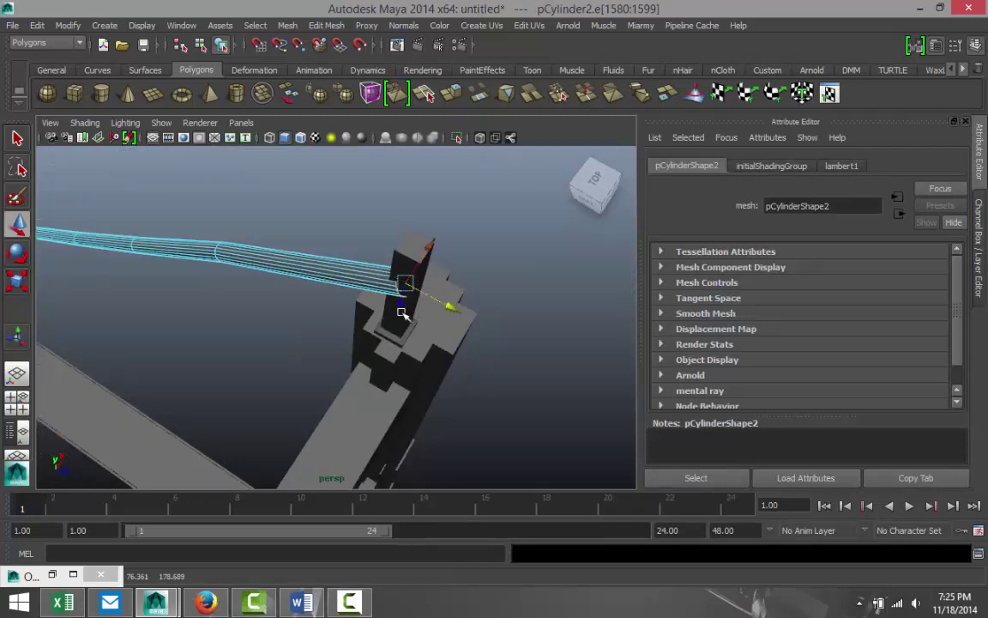
{"action": "left_click_drag", "start_coordinate": [403, 310], "coordinate": [406, 294]}
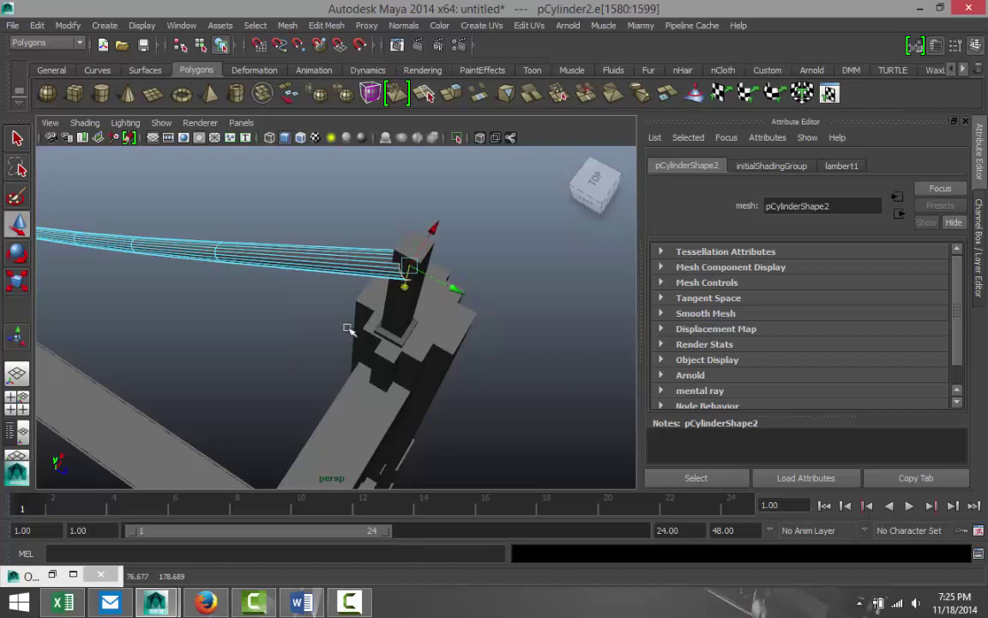
- Raise the Golden Gate reference image plane to the height of the nearby tower's upper part
{"action": "left_click_drag", "start_coordinate": [301, 324], "coordinate": [470, 344], "text": "alt"}
{"action": "scroll", "coordinate": [330, 364], "scroll_direction": "up", "scroll_amount": 5}
{"action": "middle_click_drag", "start_coordinate": [313, 381], "coordinate": [357, 288], "text": "alt"}
{"action": "left_click_drag", "start_coordinate": [276, 320], "coordinate": [62, 309], "text": "alt"}
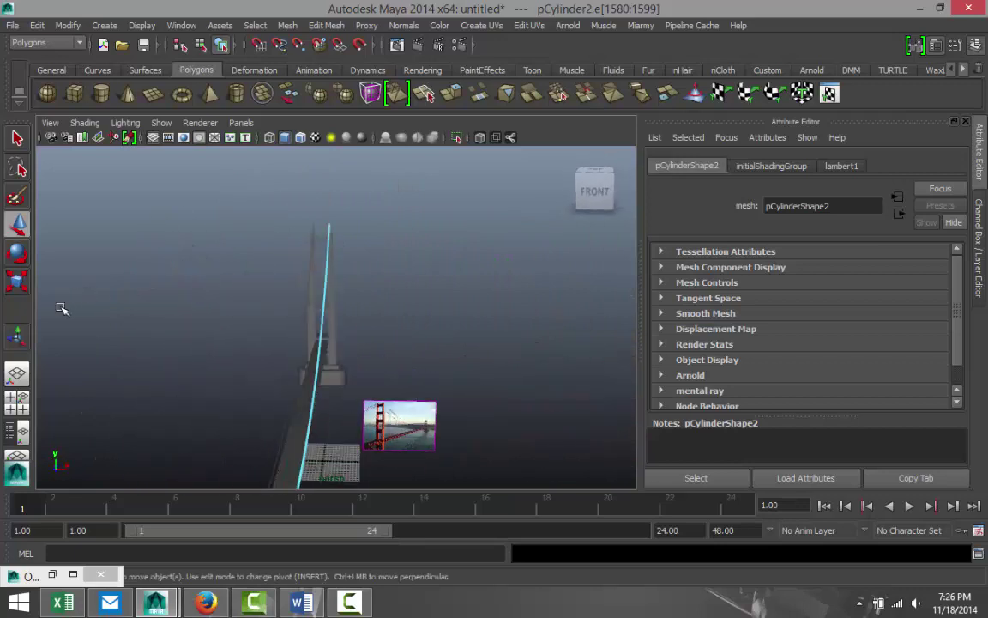
{"action": "left_click", "coordinate": [414, 405]}
{"action": "left_click_drag", "start_coordinate": [400, 377], "coordinate": [408, 219]}
- Examine the reference photo's cables and towers up close and compare them with the modelled bridge
{"action": "scroll", "coordinate": [452, 327], "scroll_direction": "up", "scroll_amount": 4}
{"action": "left_click_drag", "start_coordinate": [553, 281], "coordinate": [388, 279], "text": "alt"}
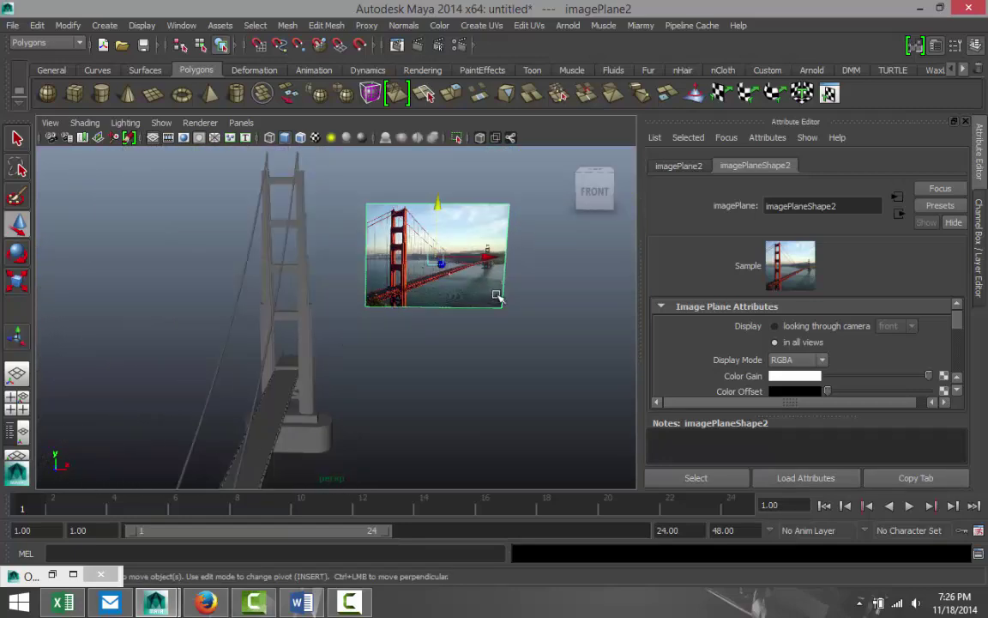
{"action": "left_click_drag", "start_coordinate": [497, 296], "coordinate": [335, 242], "text": "alt"}
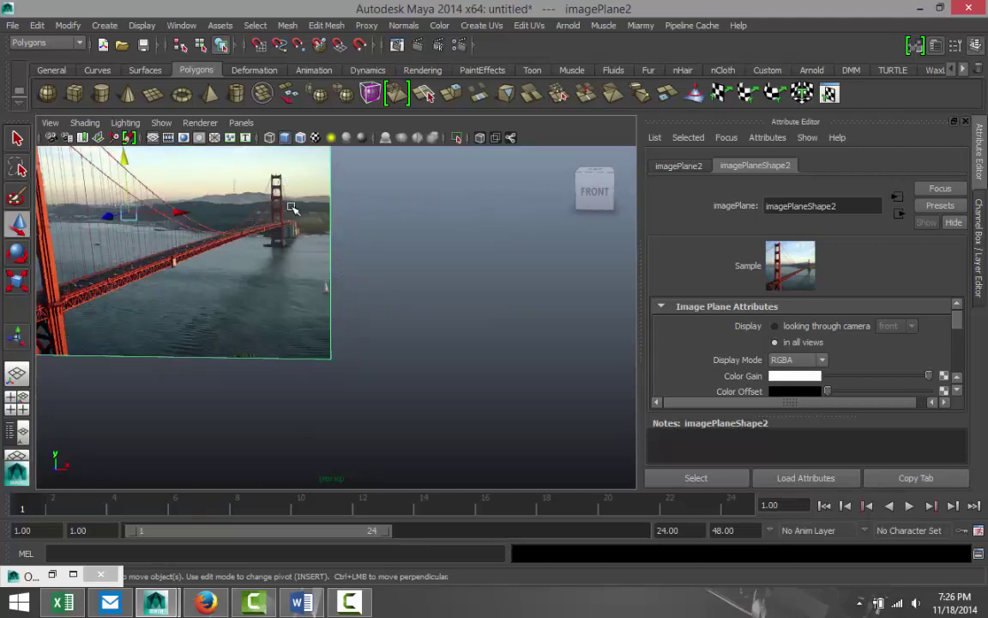
{"action": "left_click_drag", "start_coordinate": [311, 289], "coordinate": [335, 343], "text": "alt"}
{"action": "middle_click_drag", "start_coordinate": [298, 358], "coordinate": [406, 245], "text": "alt"}
{"action": "scroll", "coordinate": [400, 263], "scroll_direction": "down", "scroll_amount": 3}
{"action": "left_click_drag", "start_coordinate": [406, 276], "coordinate": [322, 334], "text": "alt"}
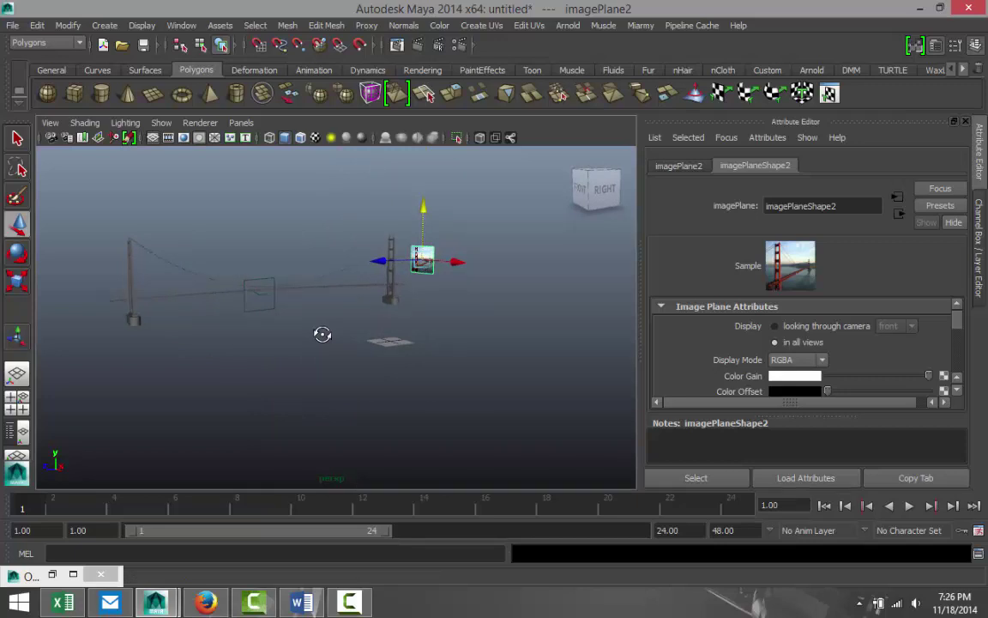
{"action": "scroll", "coordinate": [192, 379], "scroll_direction": "up", "scroll_amount": 3}
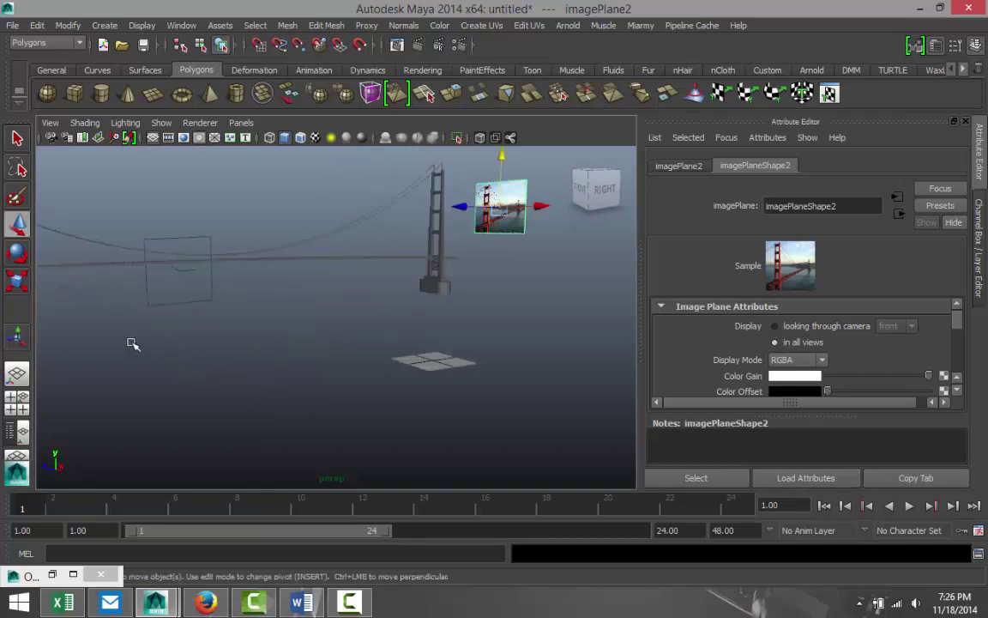
- Select both main-span cables and combine them into a single mesh
{"action": "left_click_drag", "start_coordinate": [133, 343], "coordinate": [311, 344], "text": "alt"}
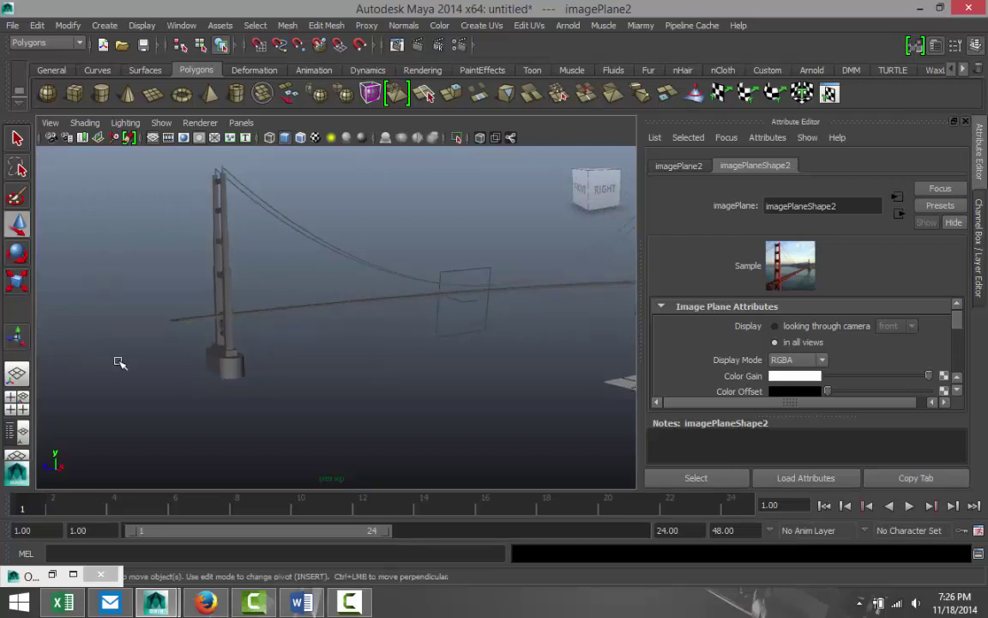
{"action": "mouse_move", "coordinate": [297, 402]}
{"action": "left_mouse_down", "text": "alt"}
{"action": "mouse_move", "coordinate": [324, 403]}
{"action": "mouse_move", "coordinate": [305, 417]}
{"action": "mouse_move", "coordinate": [297, 400]}
{"action": "left_mouse_up", "text": "alt"}
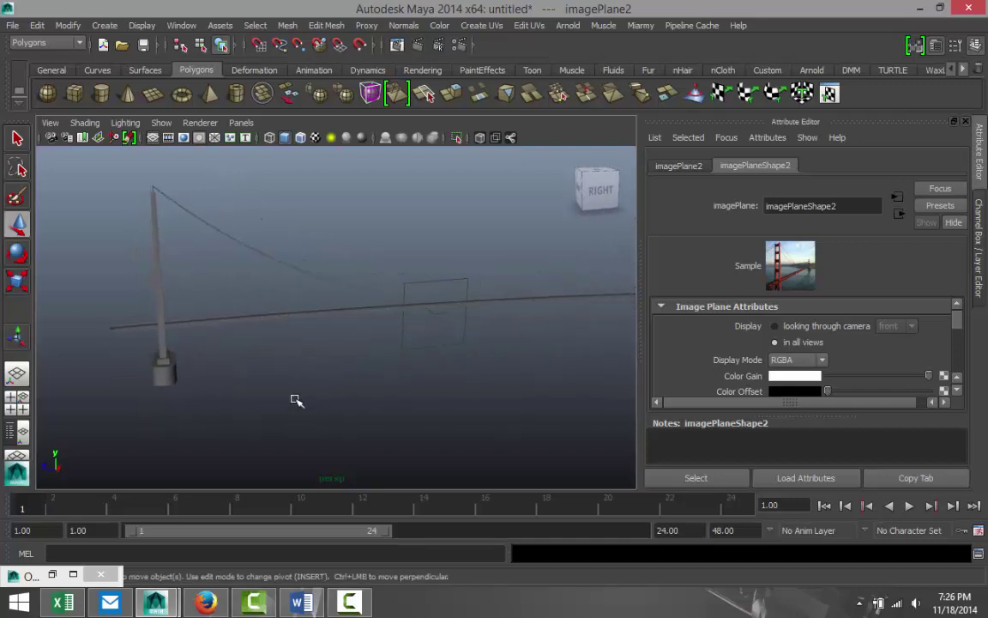
{"action": "left_click", "coordinate": [285, 267]}
{"action": "left_click_drag", "start_coordinate": [278, 295], "coordinate": [268, 323], "text": "alt"}
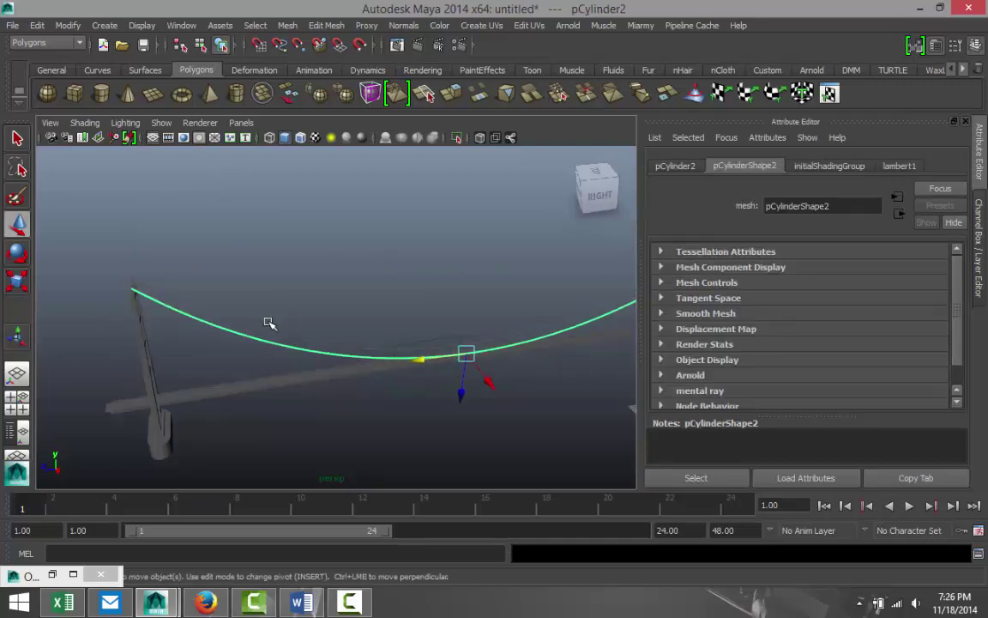
{"action": "key", "text": "ctrl+d"}
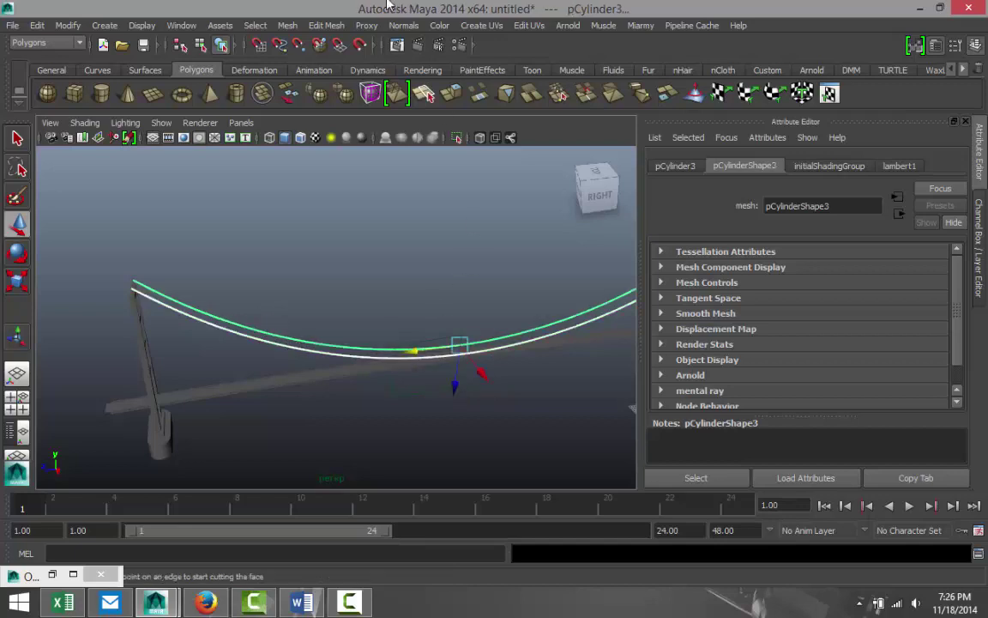
{"action": "left_click", "coordinate": [288, 25]}
{"action": "left_click", "coordinate": [310, 49]}
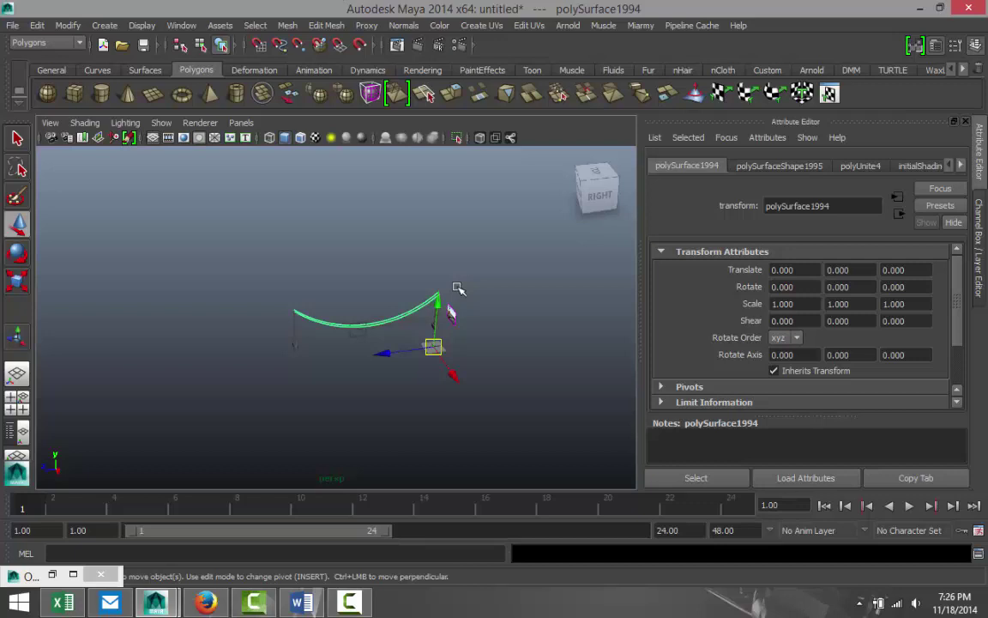
- Duplicate the combined cables and move the copy about 179.9 units along Z, past the far tower
{"action": "key", "text": "ctrl+d"}
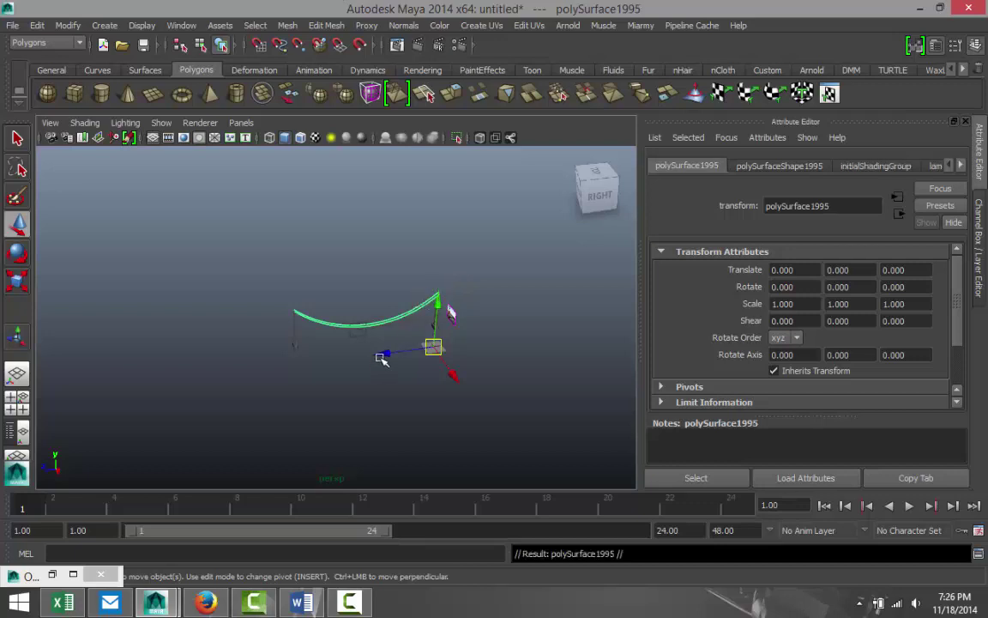
{"action": "left_click_drag", "start_coordinate": [378, 354], "coordinate": [245, 398]}
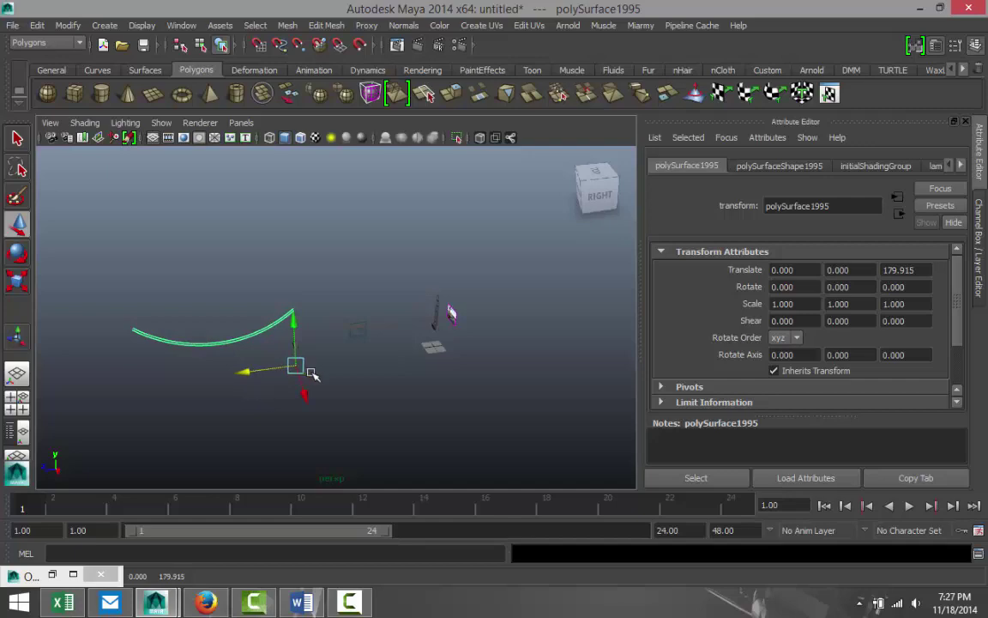
{"action": "key", "text": "f"}
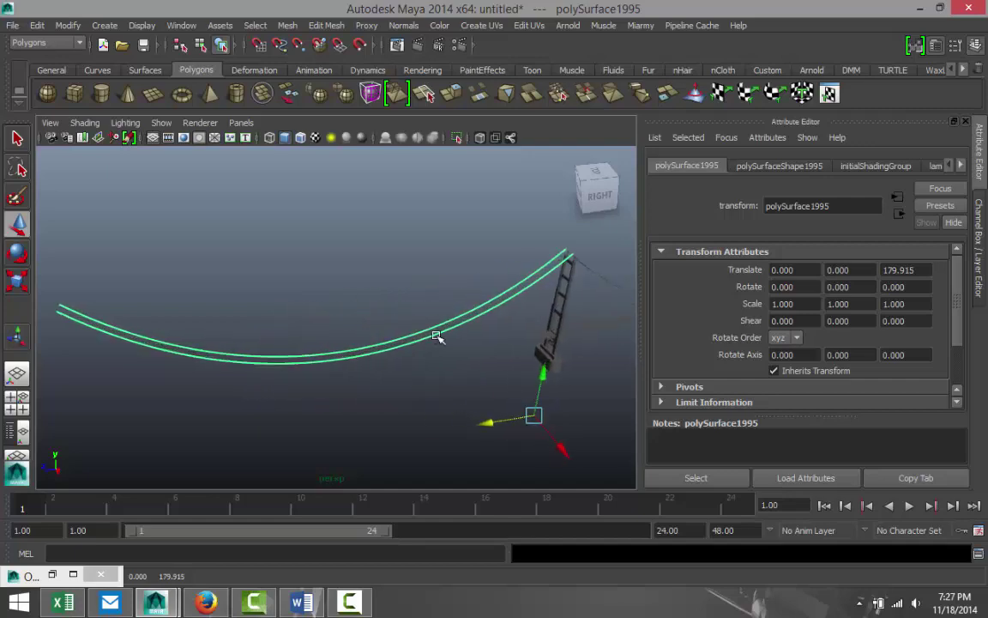
- In the side view, move the cable copy's pivot up from ground level to just above the tower top
{"action": "left_click", "coordinate": [17, 399]}
{"action": "key", "text": "space"}
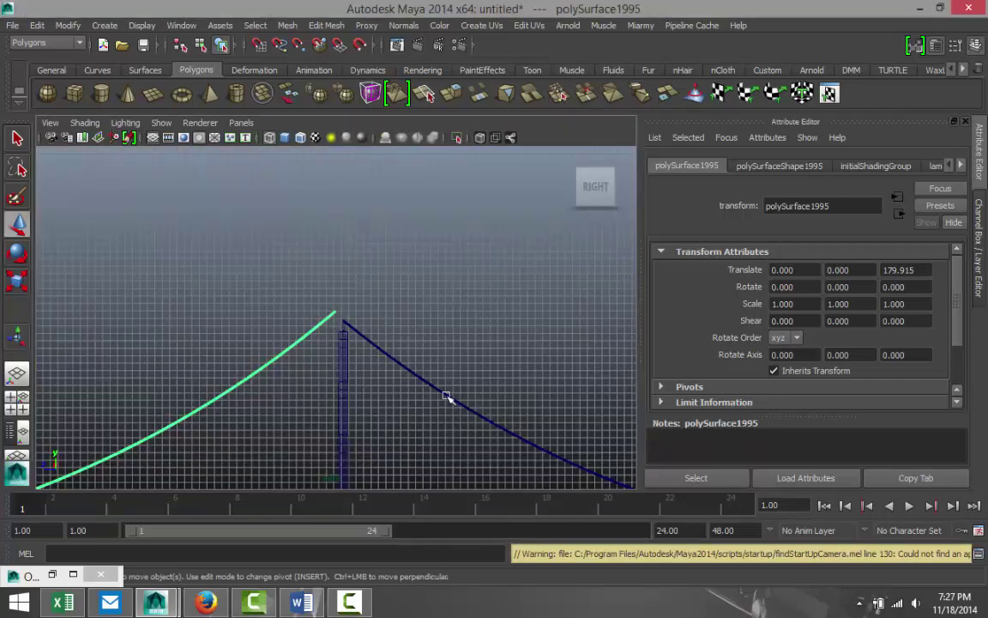
{"action": "scroll", "coordinate": [447, 396], "scroll_direction": "down", "scroll_amount": 5}
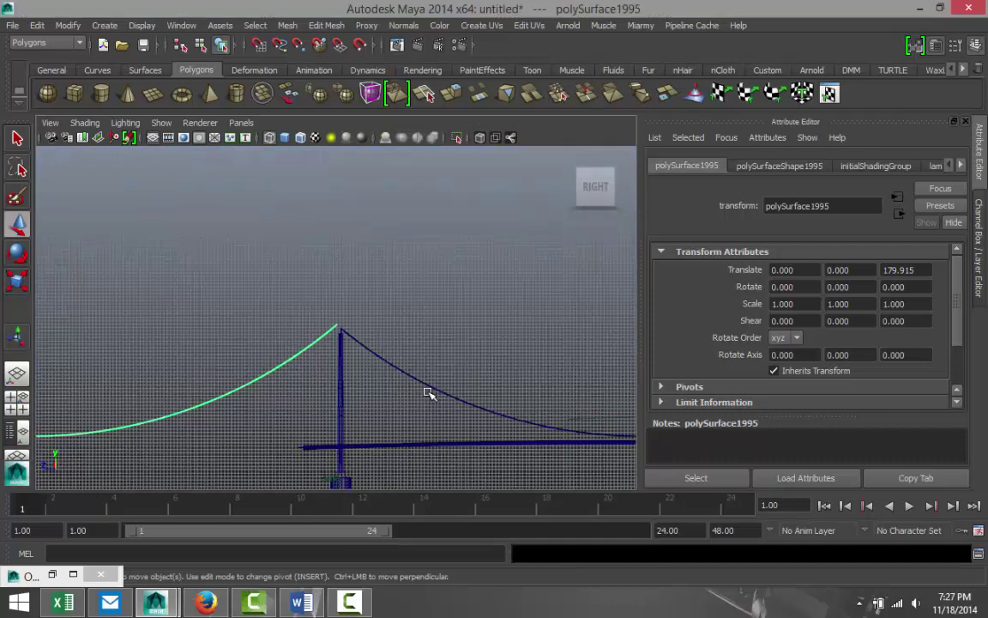
{"action": "scroll", "coordinate": [429, 393], "scroll_direction": "down", "scroll_amount": 3}
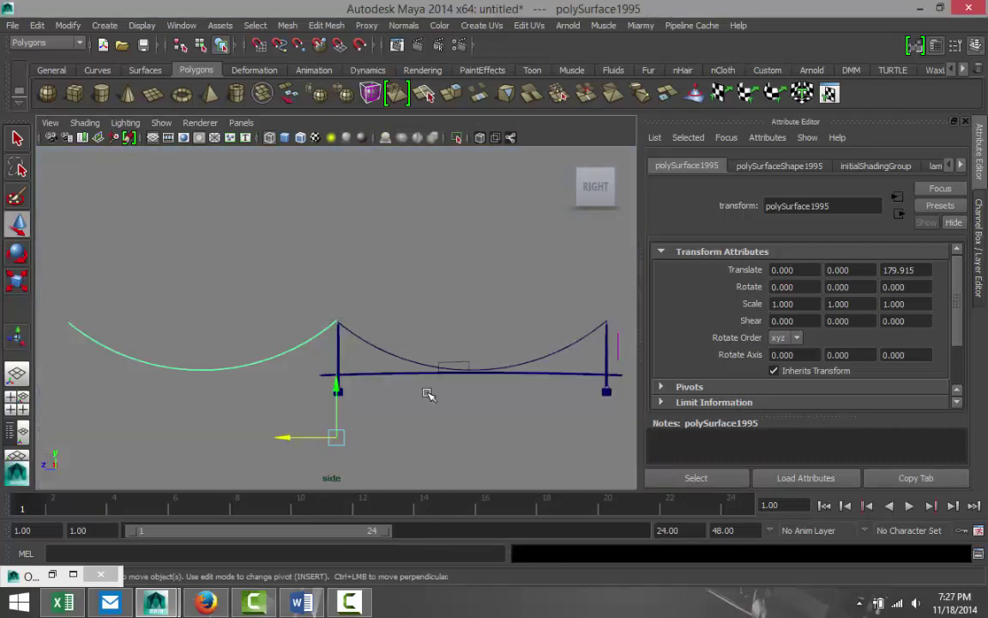
{"action": "key", "text": "Insert"}
{"action": "left_click_drag", "start_coordinate": [339, 411], "coordinate": [346, 317]}
{"action": "scroll", "coordinate": [368, 331], "scroll_direction": "up", "scroll_amount": 3}
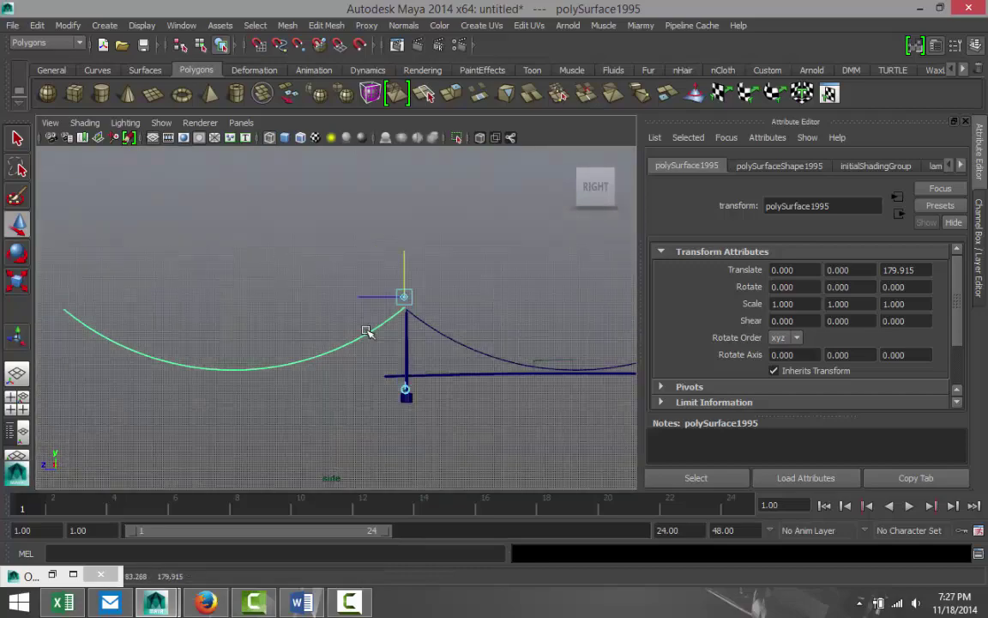
{"action": "middle_click_drag", "start_coordinate": [501, 380], "coordinate": [190, 401], "text": "alt"}
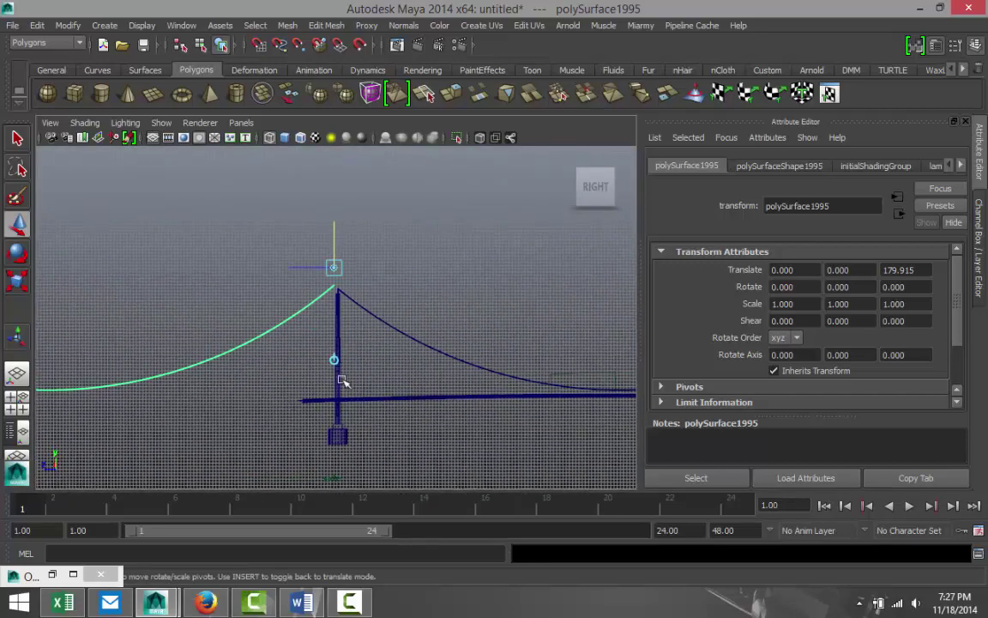
{"action": "scroll", "coordinate": [342, 379], "scroll_direction": "up", "scroll_amount": 5}
{"action": "middle_click_drag", "start_coordinate": [365, 209], "coordinate": [366, 335], "text": "alt"}
{"action": "scroll", "coordinate": [375, 315], "scroll_direction": "up", "scroll_amount": 2}
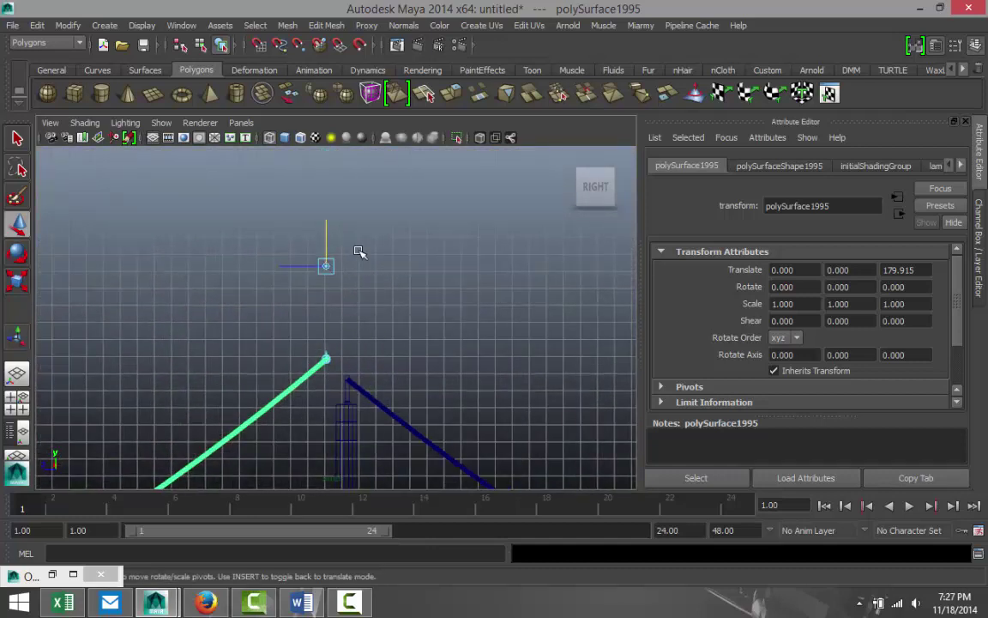
- Move the cable copy to about -1.13 in Y and 178.83 in Z so its end meets the main cable's end
{"action": "key", "text": "q"}
{"action": "key", "text": "w"}
{"action": "left_click_drag", "start_coordinate": [326, 240], "coordinate": [331, 259]}
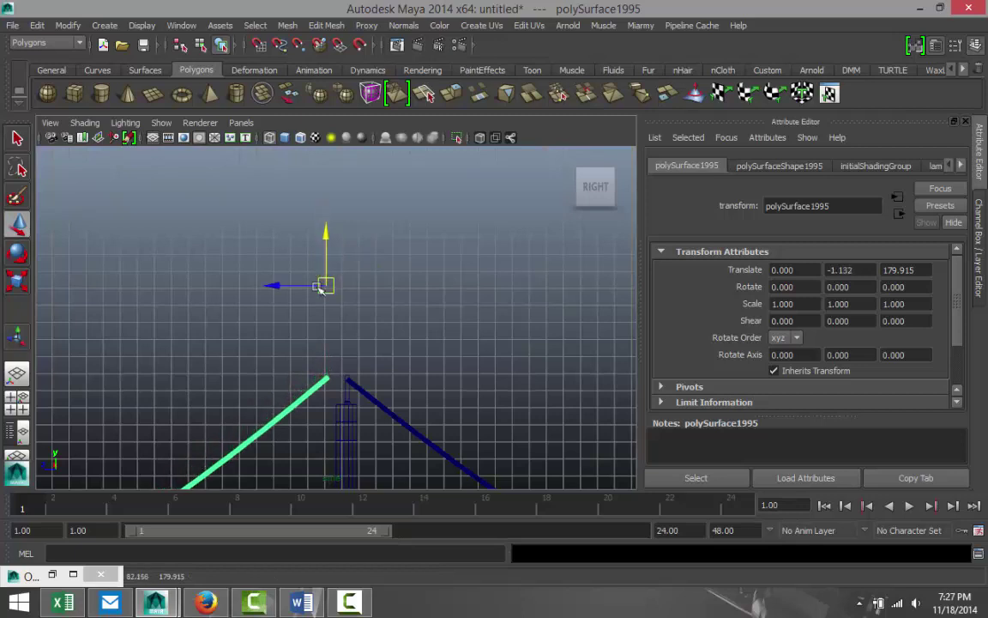
{"action": "left_click_drag", "start_coordinate": [281, 286], "coordinate": [298, 288]}
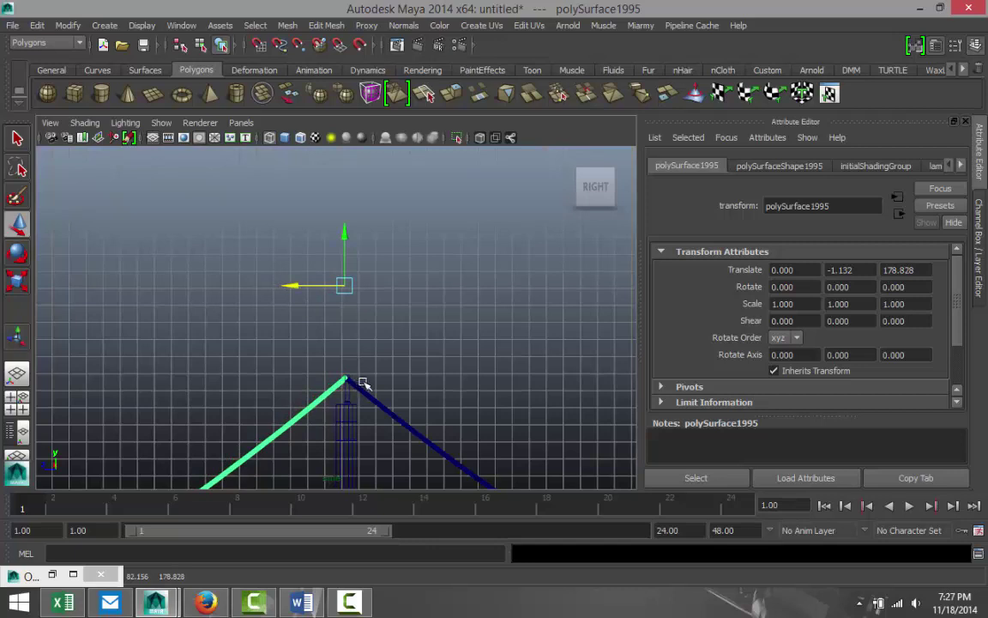
- Lower the cable copy's pivot onto its tower-top end and rotate the copy about 9.2° around X
{"action": "key", "text": "Insert"}
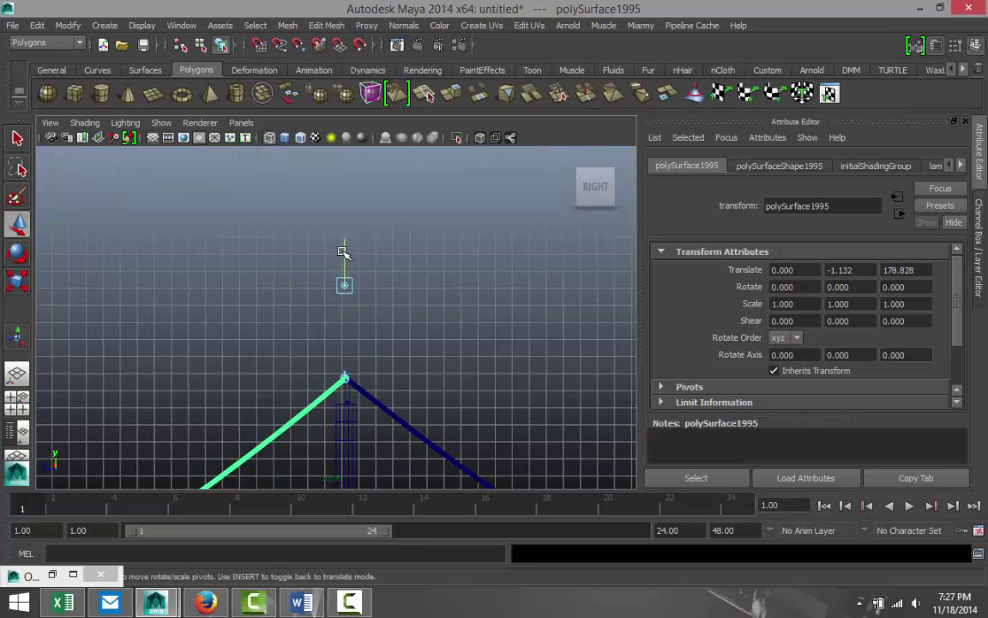
{"action": "left_click_drag", "start_coordinate": [342, 249], "coordinate": [364, 345]}
{"action": "scroll", "coordinate": [283, 343], "scroll_direction": "down", "scroll_amount": 10}
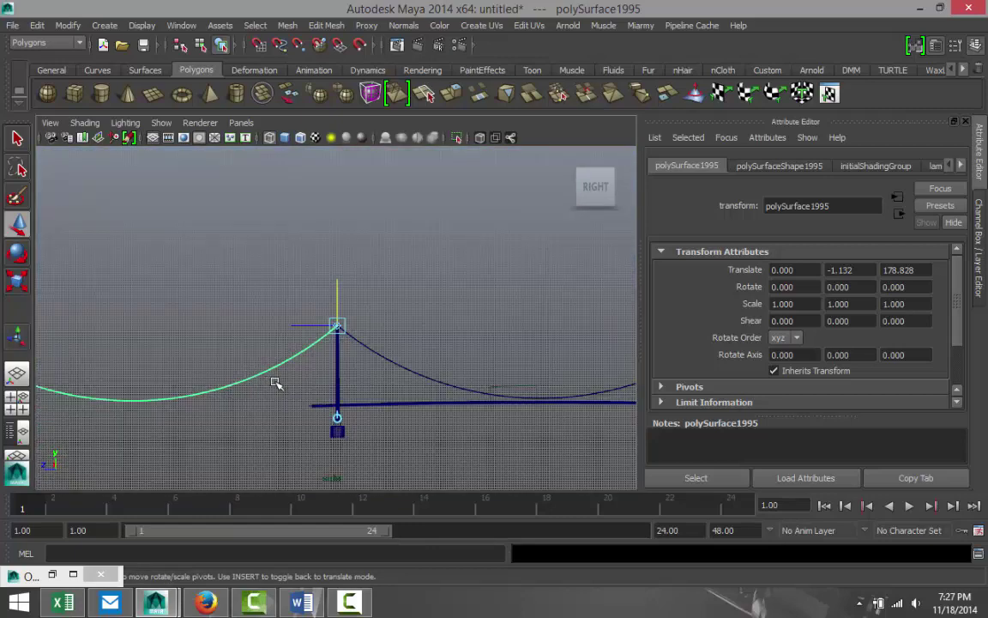
{"action": "key", "text": "e"}
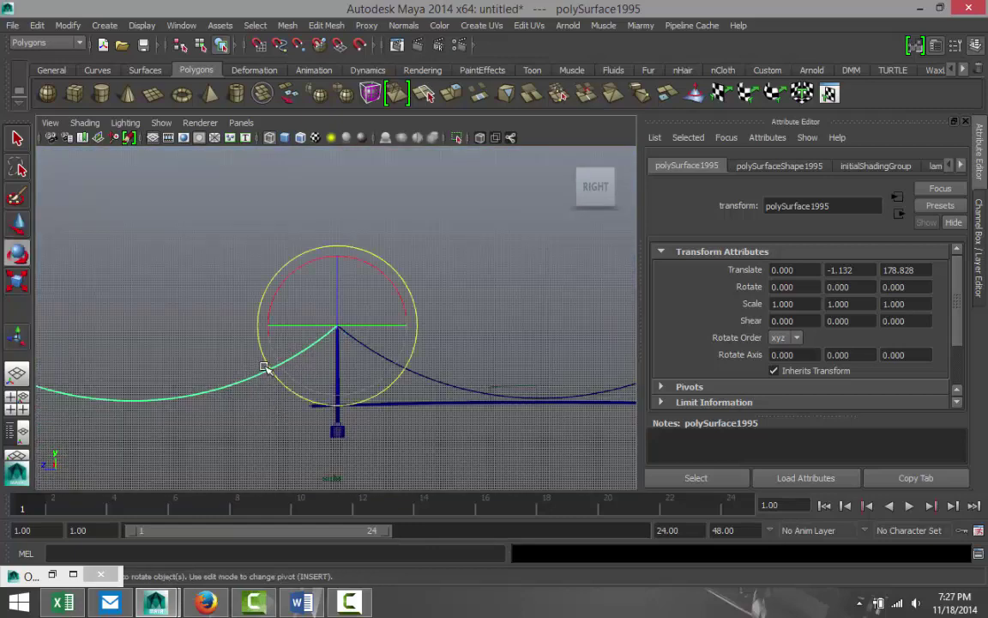
{"action": "left_click_drag", "start_coordinate": [265, 367], "coordinate": [276, 376]}
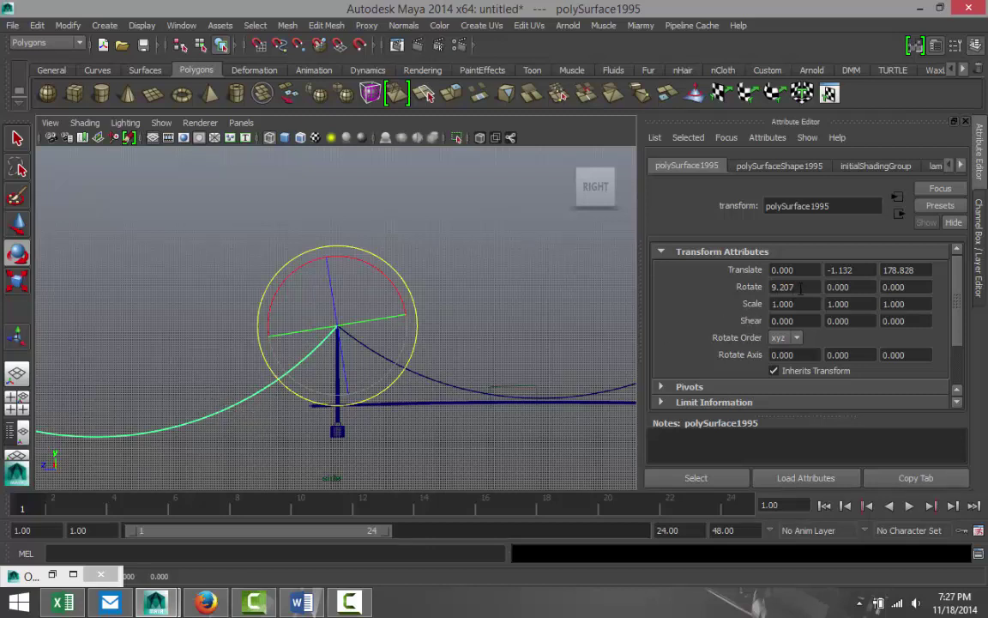
- Delete the outer faces of the rotated cable copy, keeping only the short sloping section next to the tower
{"action": "left_click", "coordinate": [242, 433]}
{"action": "scroll", "coordinate": [235, 427], "scroll_direction": "down", "scroll_amount": 2}
{"action": "right_click_drag", "start_coordinate": [208, 400], "coordinate": [202, 287]}
{"action": "scroll", "coordinate": [196, 365], "scroll_direction": "down", "scroll_amount": 4}
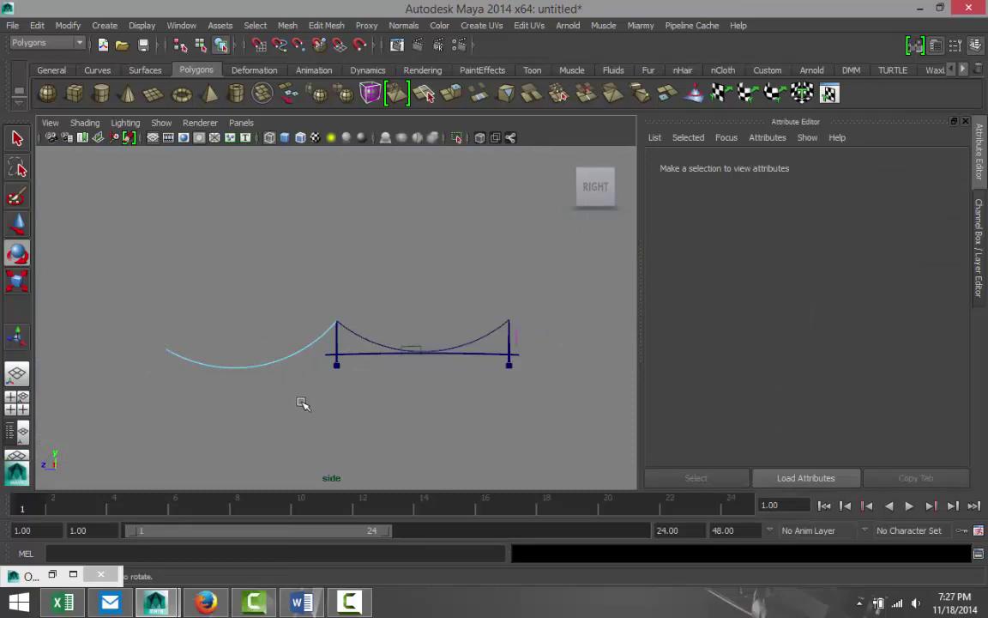
{"action": "key", "text": "e"}
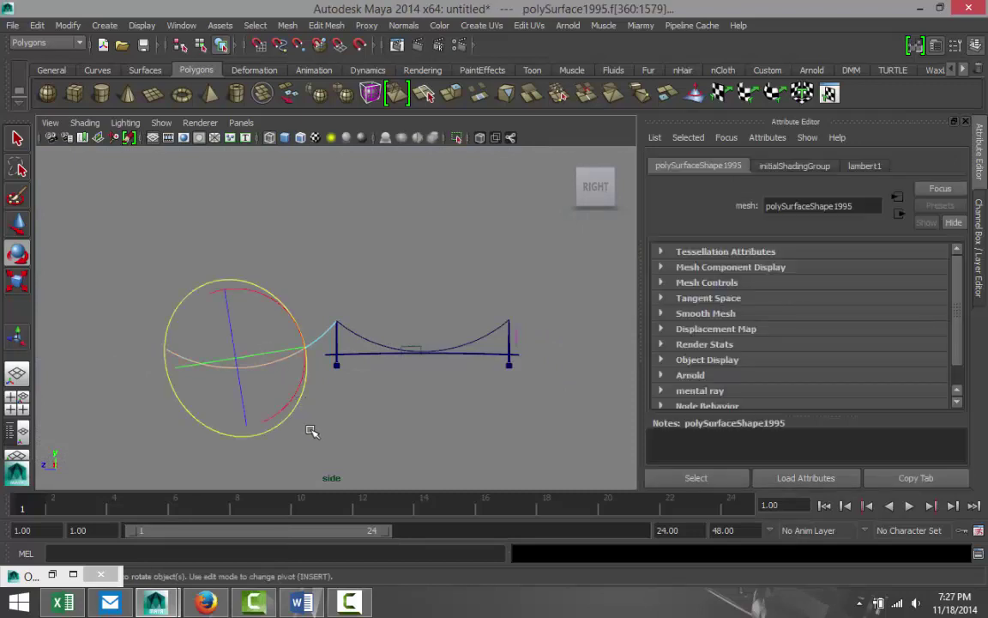
{"action": "left_click", "coordinate": [311, 430]}
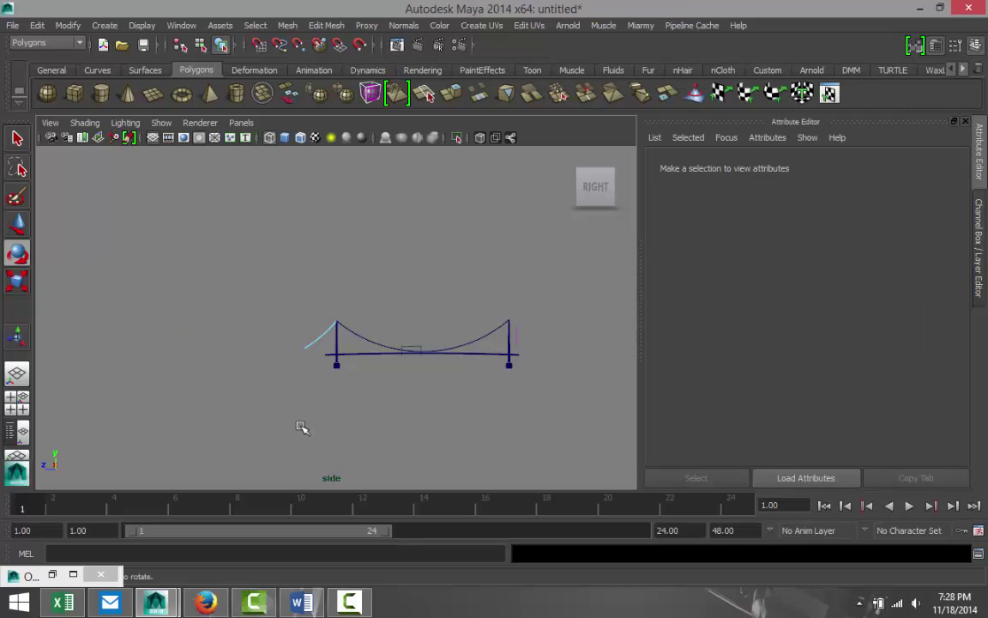
- Return to the perspective view and duplicate the combined main-span cables again
{"action": "left_click", "coordinate": [16, 371]}
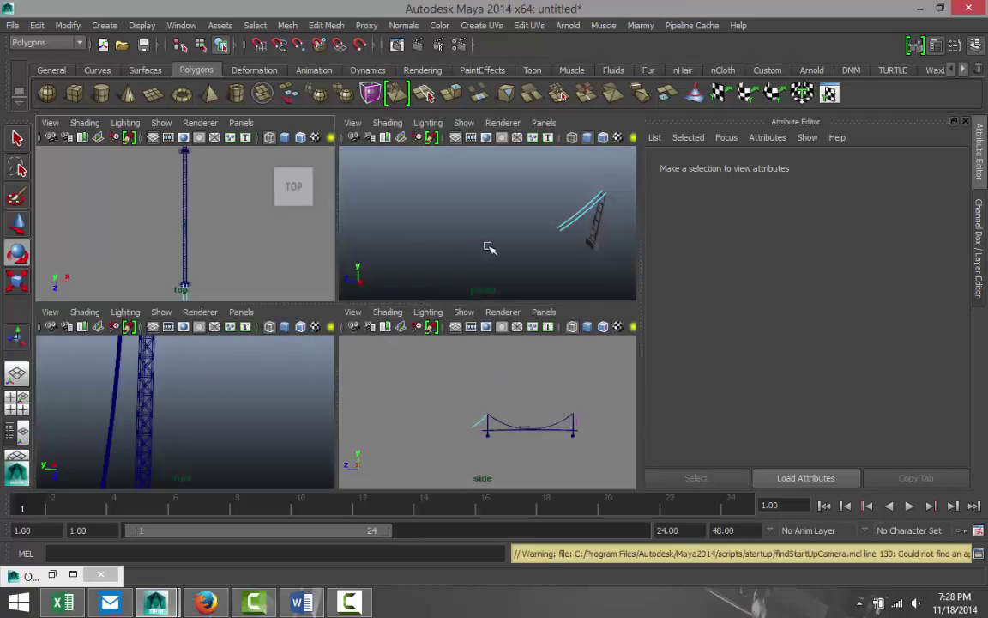
{"action": "key", "text": "space"}
{"action": "left_click_drag", "start_coordinate": [336, 357], "coordinate": [364, 396], "text": "alt"}
{"action": "middle_click_drag", "start_coordinate": [365, 396], "coordinate": [217, 449], "text": "alt"}
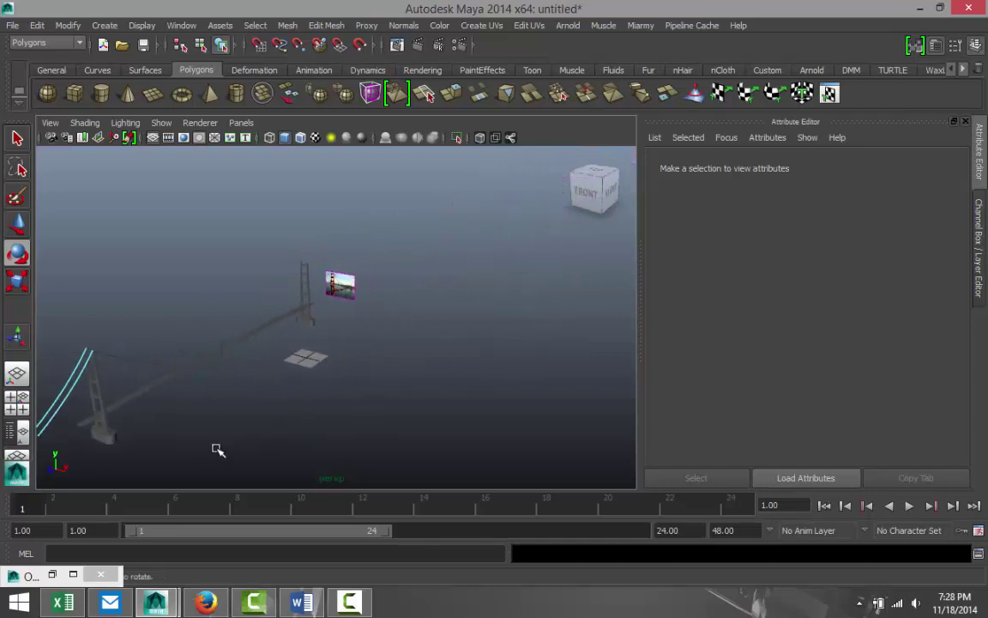
{"action": "left_click_drag", "start_coordinate": [328, 318], "coordinate": [370, 339], "text": "alt"}
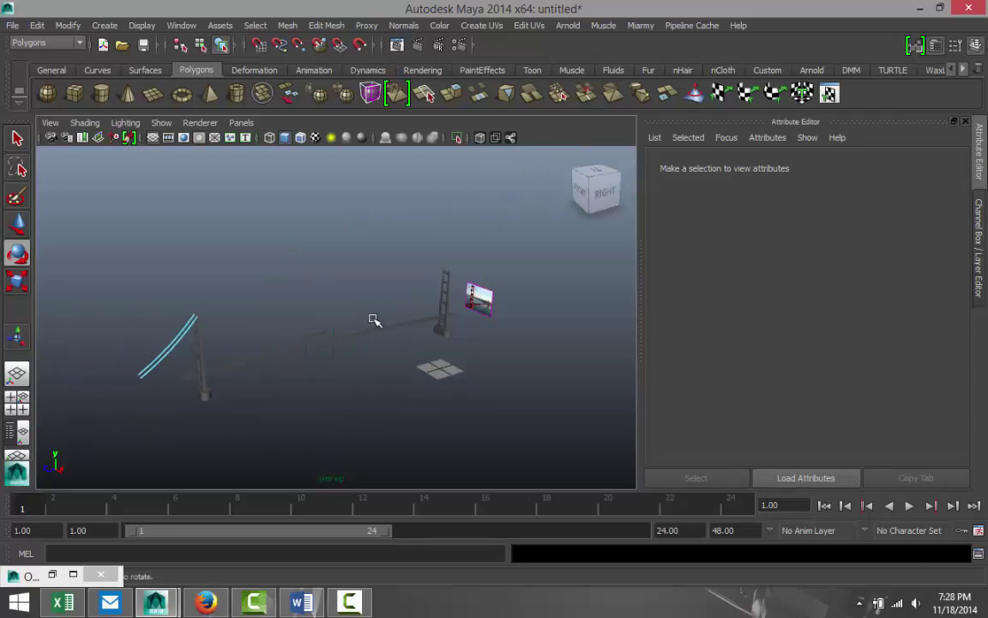
{"action": "left_click", "coordinate": [377, 316]}
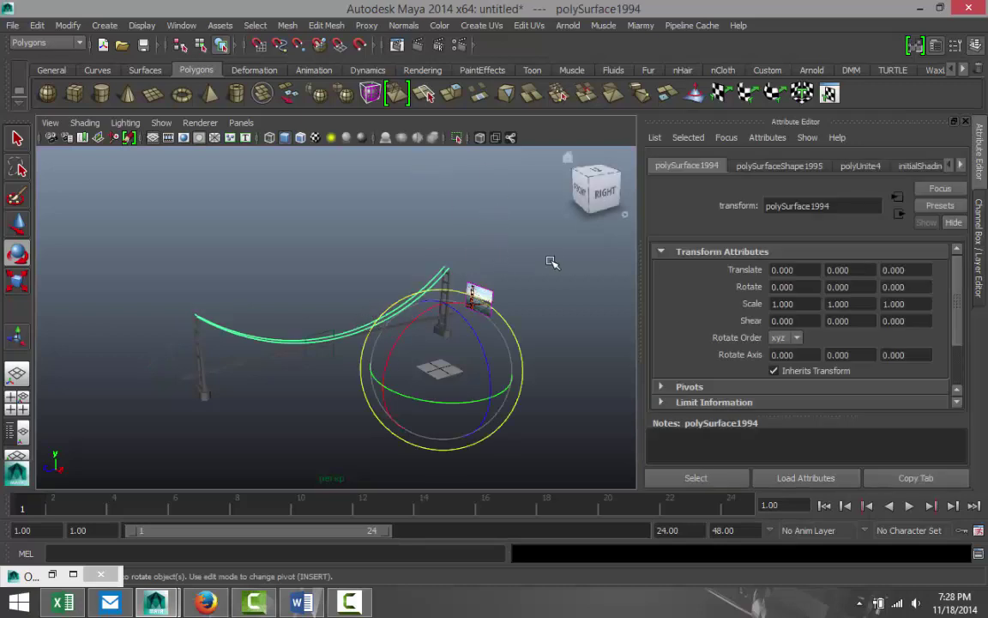
{"action": "key", "text": "ctrl+d"}
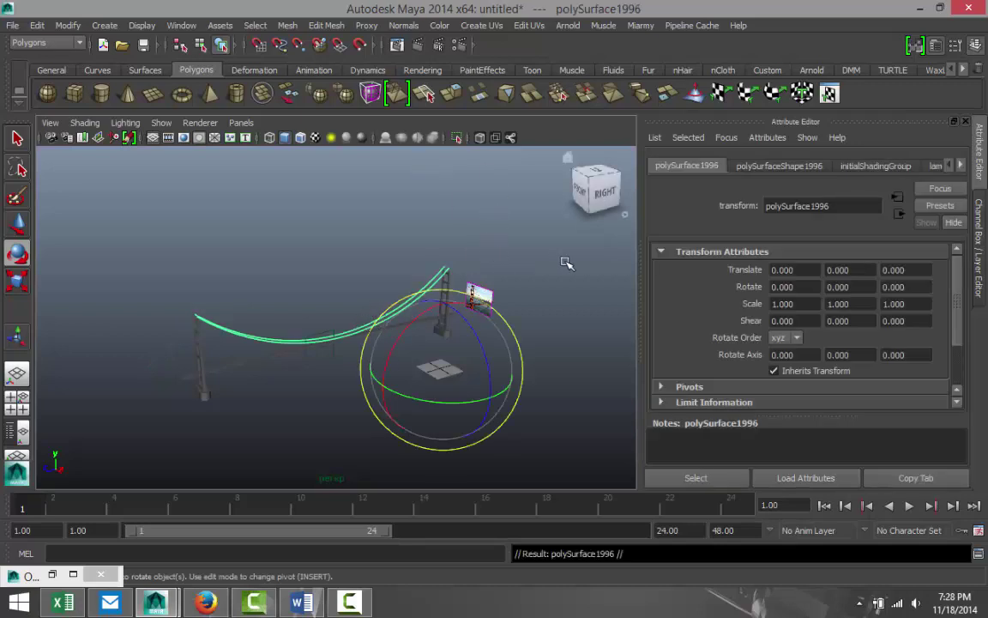
- Move the duplicated cables along Z to about -179.89, beyond the tower that still lacks a side-span cable
{"action": "key", "text": "w"}
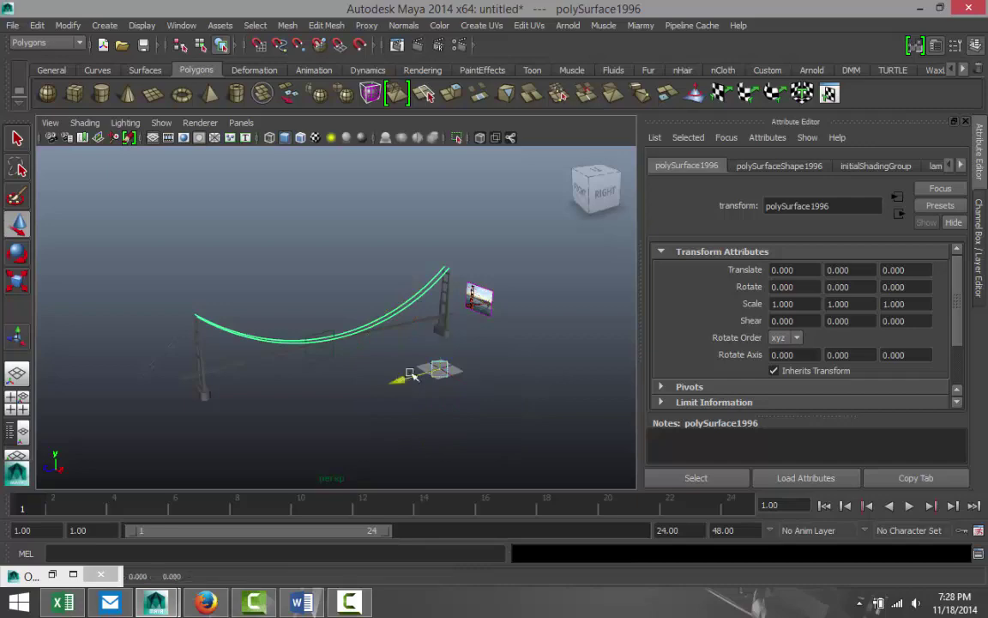
{"action": "left_click_drag", "start_coordinate": [411, 376], "coordinate": [568, 329]}
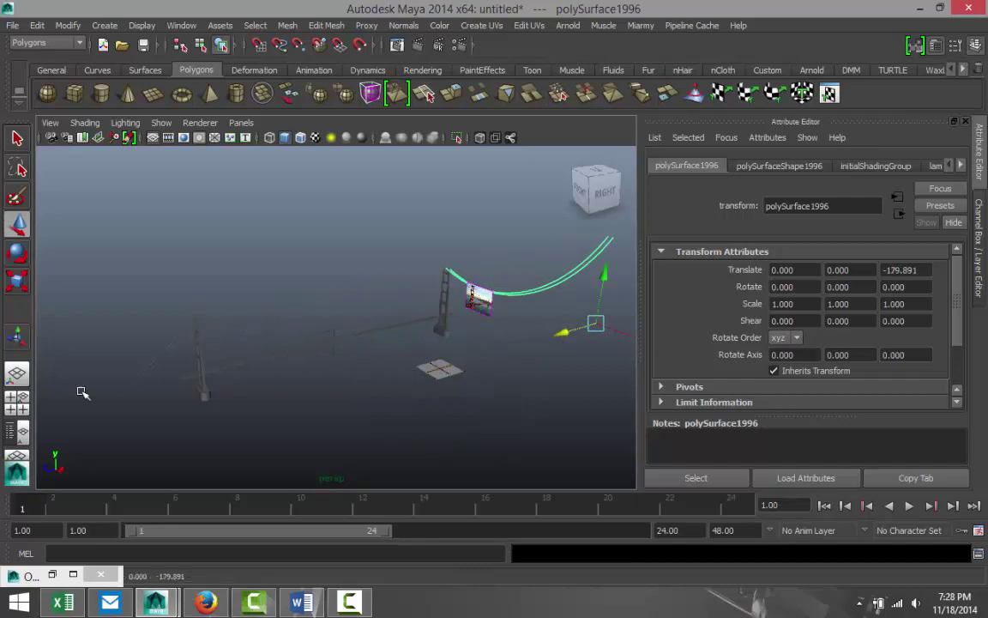
{"action": "left_click", "coordinate": [26, 410]}
{"action": "key", "text": "space"}
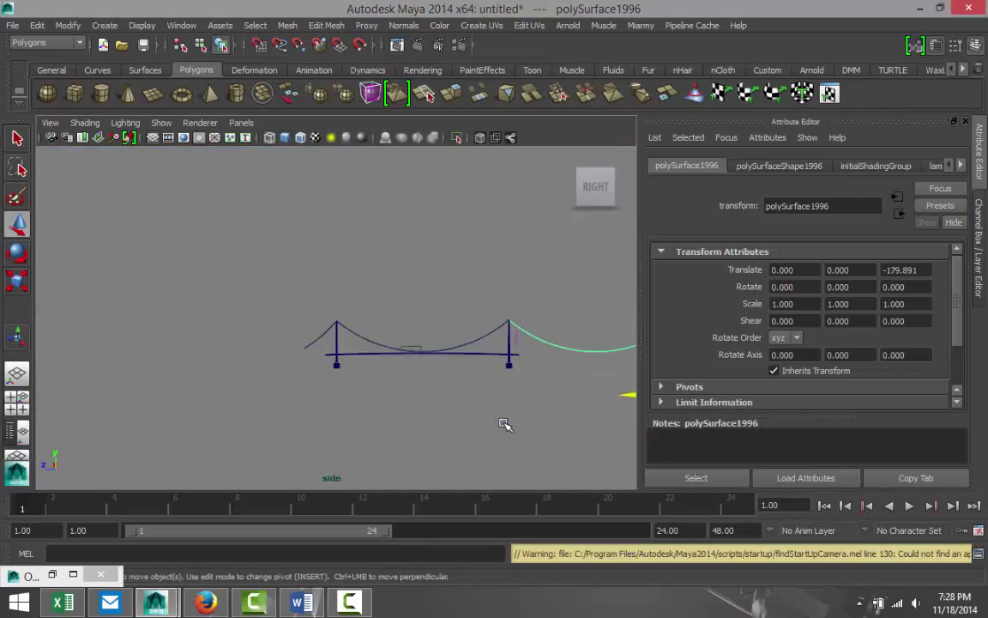
{"action": "key", "text": "f"}
{"action": "middle_click_drag", "start_coordinate": [147, 414], "coordinate": [242, 404], "text": "alt"}
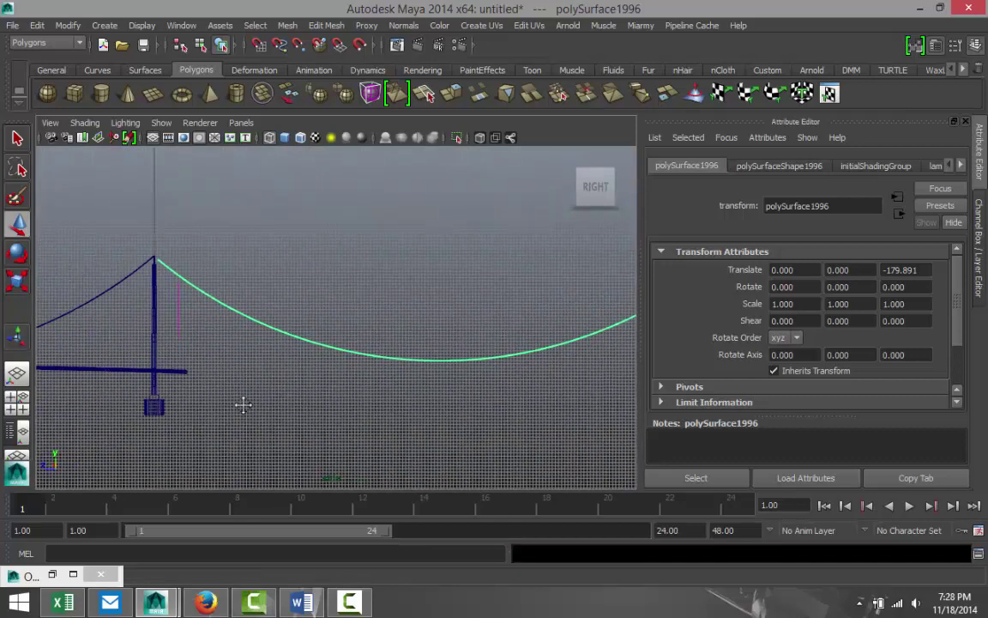
{"action": "scroll", "coordinate": [301, 420], "scroll_direction": "down", "scroll_amount": 4}
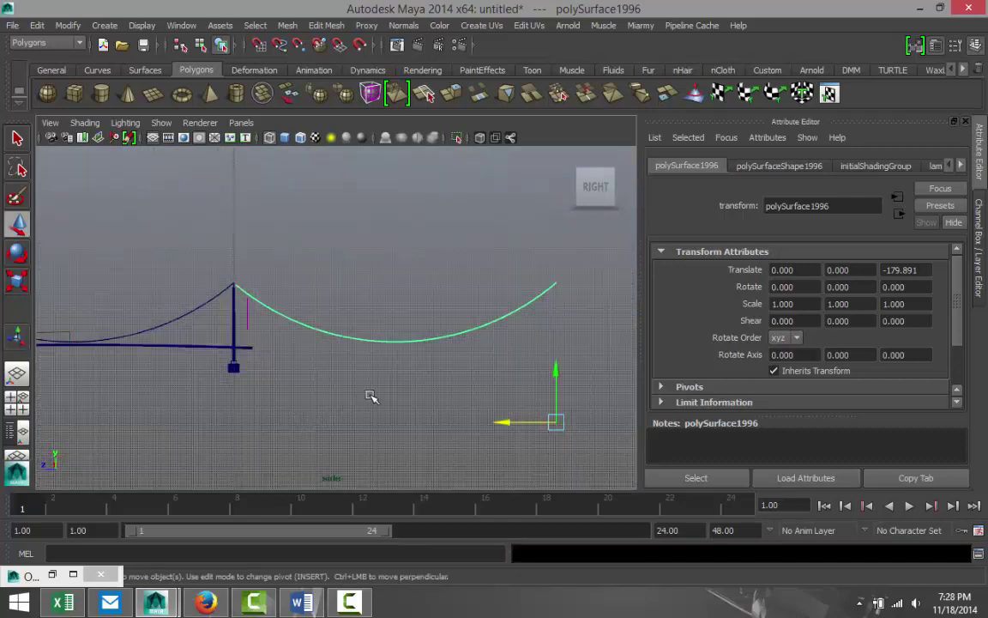
- Bring the copy's pivot near that tower and move the copy to about 1.20 in Y and -178.69 in Z, meeting the main cable's end
{"action": "key", "text": "Insert"}
{"action": "left_click_drag", "start_coordinate": [519, 421], "coordinate": [234, 280]}
{"action": "scroll", "coordinate": [246, 387], "scroll_direction": "up", "scroll_amount": 5}
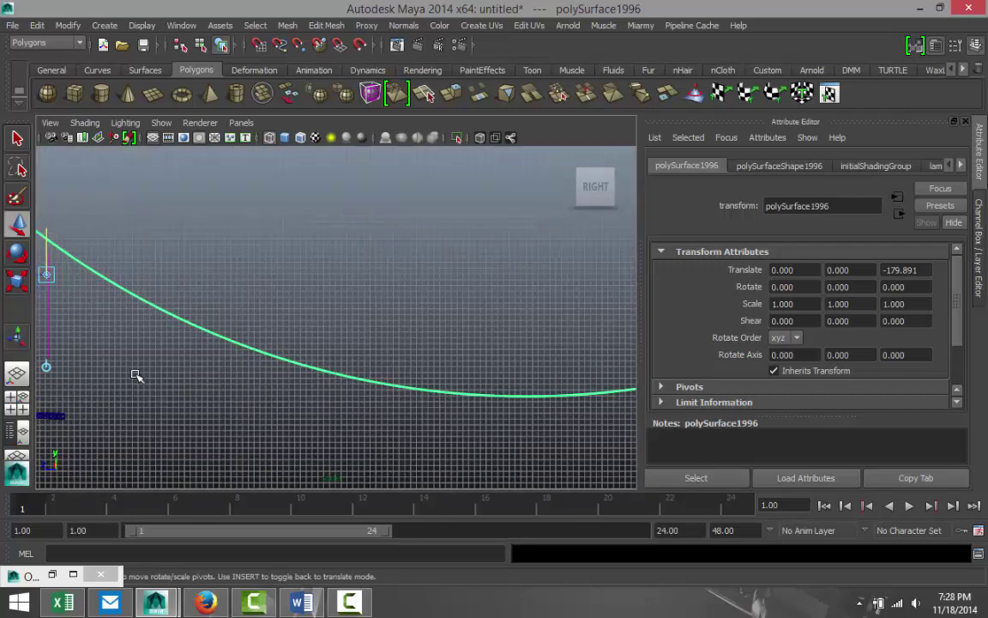
{"action": "middle_click_drag", "start_coordinate": [112, 370], "coordinate": [366, 420], "text": "alt"}
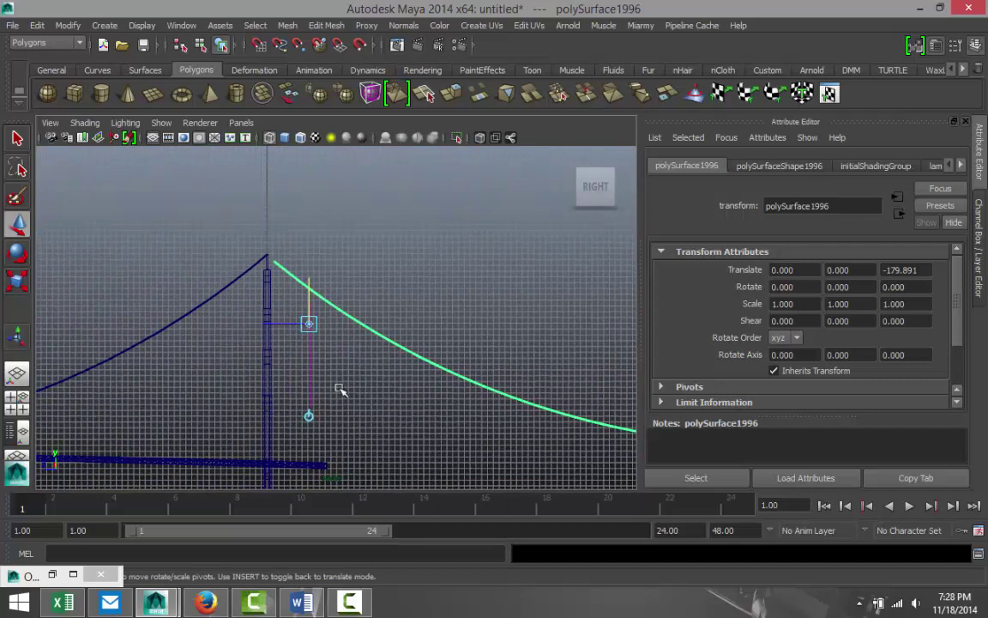
{"action": "key", "text": "e"}
{"action": "key", "text": "w"}
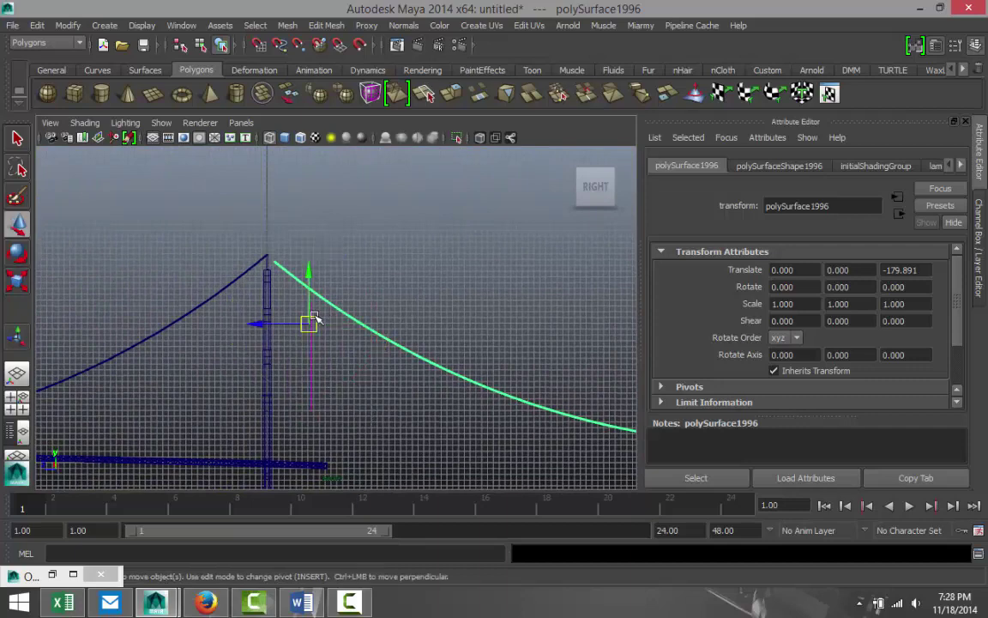
{"action": "left_click_drag", "start_coordinate": [306, 297], "coordinate": [271, 316]}
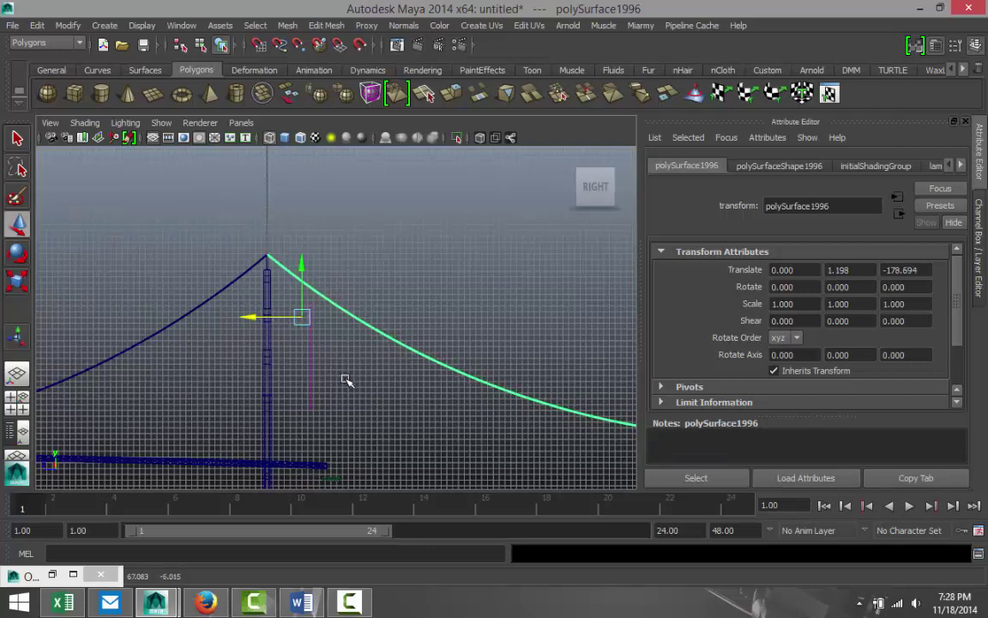
- Place the copy's pivot on its tower-top end and set its X rotation to -9.207°
{"action": "key", "text": "Insert"}
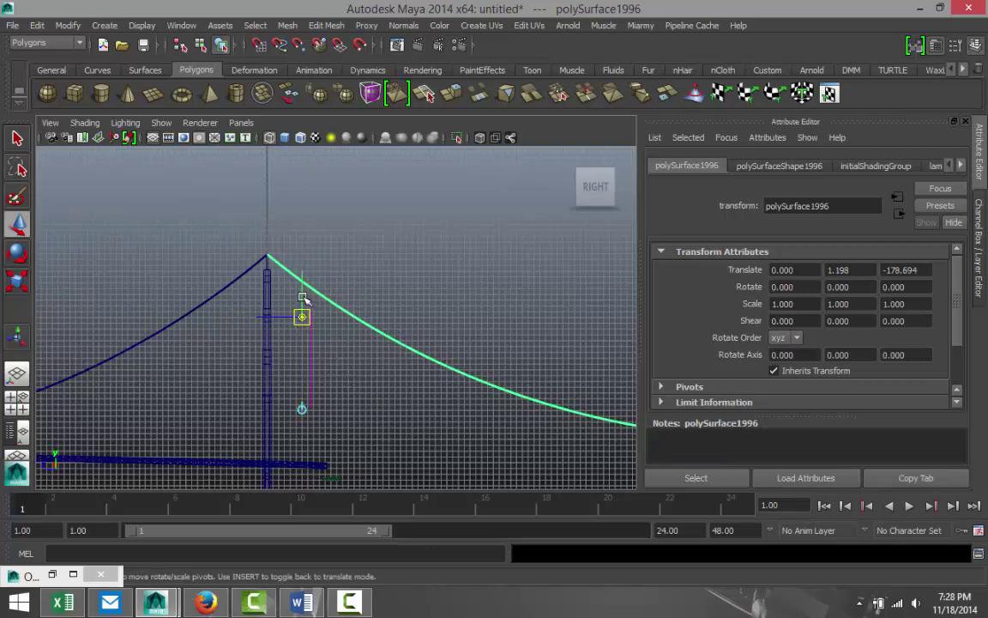
{"action": "mouse_move", "coordinate": [302, 298]}
{"action": "left_mouse_down"}
{"action": "mouse_move", "coordinate": [302, 237]}
{"action": "mouse_move", "coordinate": [267, 256]}
{"action": "left_mouse_up"}
{"action": "scroll", "coordinate": [293, 334], "scroll_direction": "down", "scroll_amount": 2}
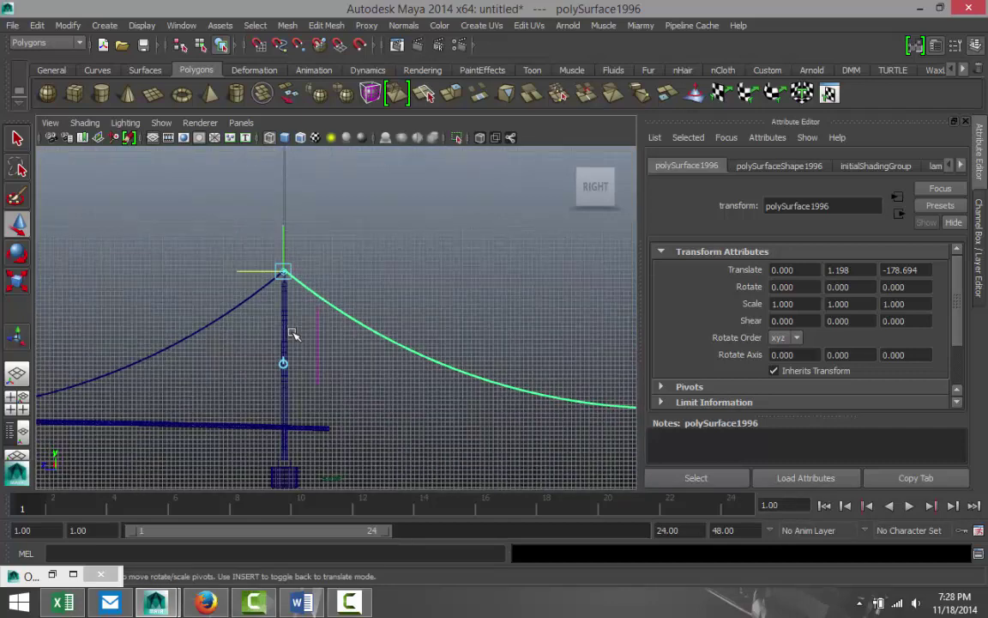
{"action": "scroll", "coordinate": [292, 334], "scroll_direction": "down", "scroll_amount": 1}
{"action": "key", "text": "e"}
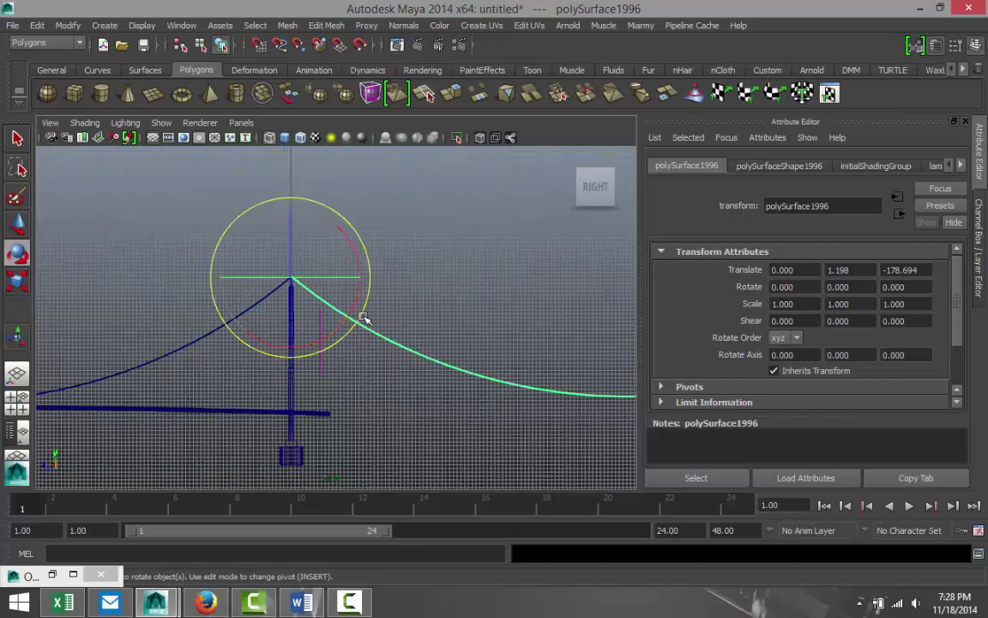
{"action": "left_click_drag", "start_coordinate": [361, 316], "coordinate": [355, 327]}
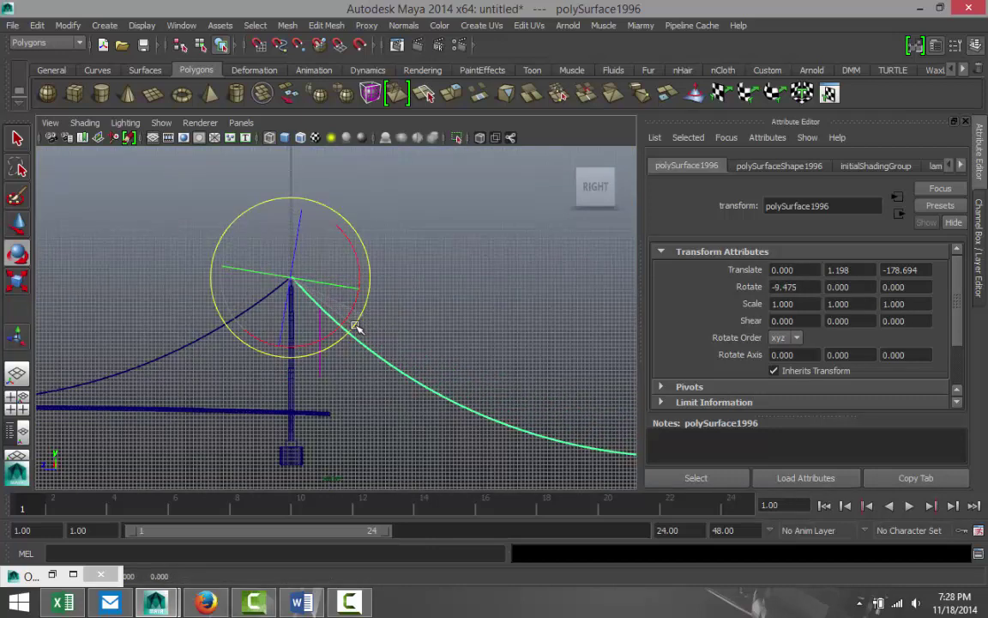
{"action": "left_click", "coordinate": [809, 286]}
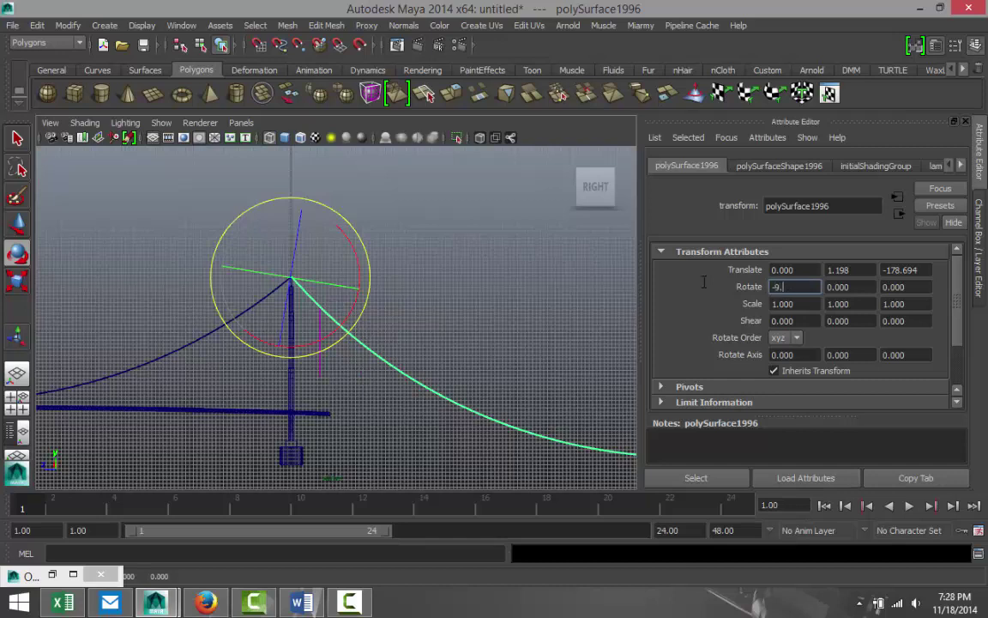
{"action": "key", "text": "Return"}
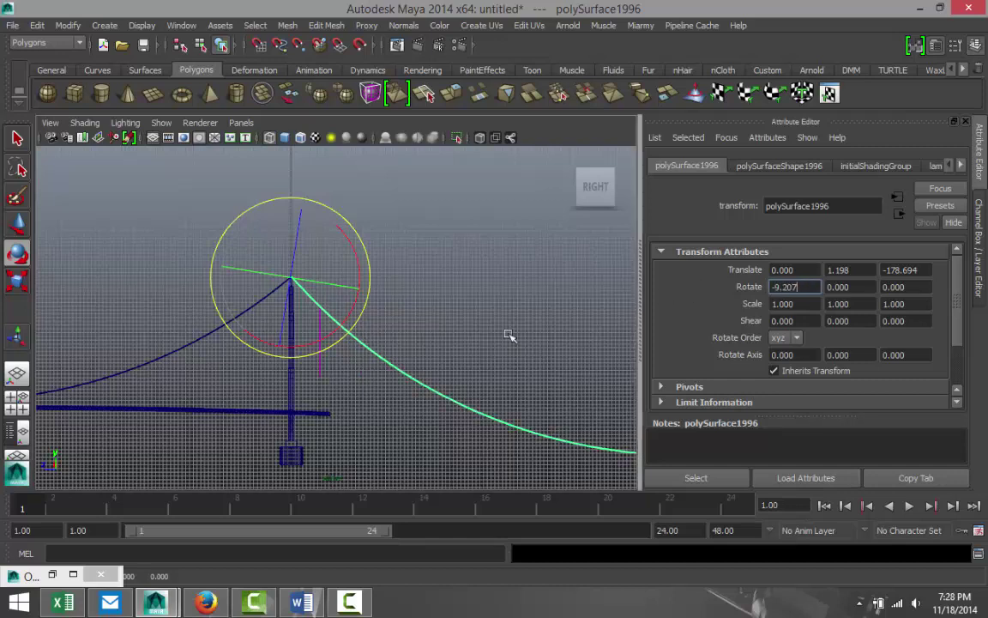
- Select the finished side-span cable at the opposite tower and compare its transform values with those of the new copy
{"action": "left_click", "coordinate": [396, 449]}
{"action": "scroll", "coordinate": [234, 418], "scroll_direction": "down", "scroll_amount": 4}
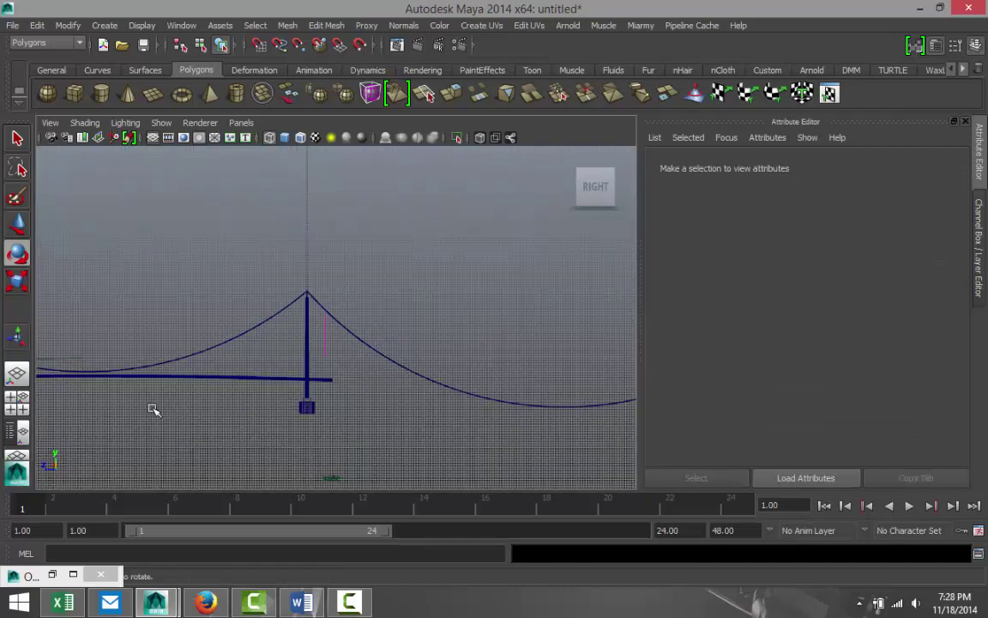
{"action": "middle_click_drag", "start_coordinate": [245, 410], "coordinate": [347, 429], "text": "alt"}
{"action": "middle_click_drag", "start_coordinate": [49, 378], "coordinate": [326, 378], "text": "alt"}
{"action": "left_click", "coordinate": [209, 348]}
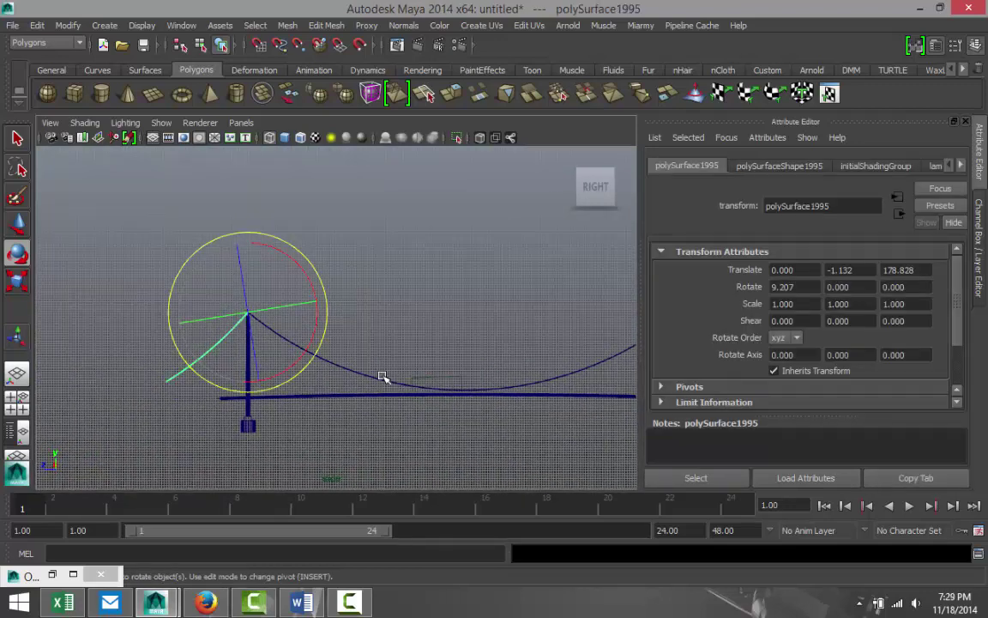
{"action": "middle_click_drag", "start_coordinate": [463, 429], "coordinate": [140, 423], "text": "alt"}
- Delete the outer faces of the new rotated cable copy, trimming it to the same short length as the opposite side-span cable
{"action": "left_click", "coordinate": [425, 355]}
{"action": "scroll", "coordinate": [439, 403], "scroll_direction": "down", "scroll_amount": 5}
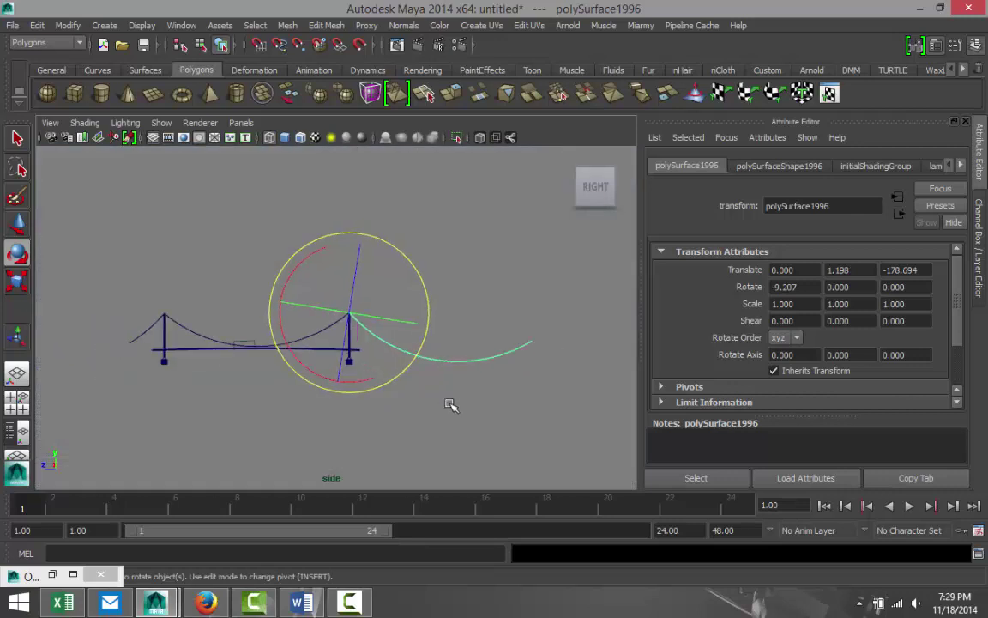
{"action": "right_click_drag", "start_coordinate": [478, 248], "coordinate": [477, 283]}
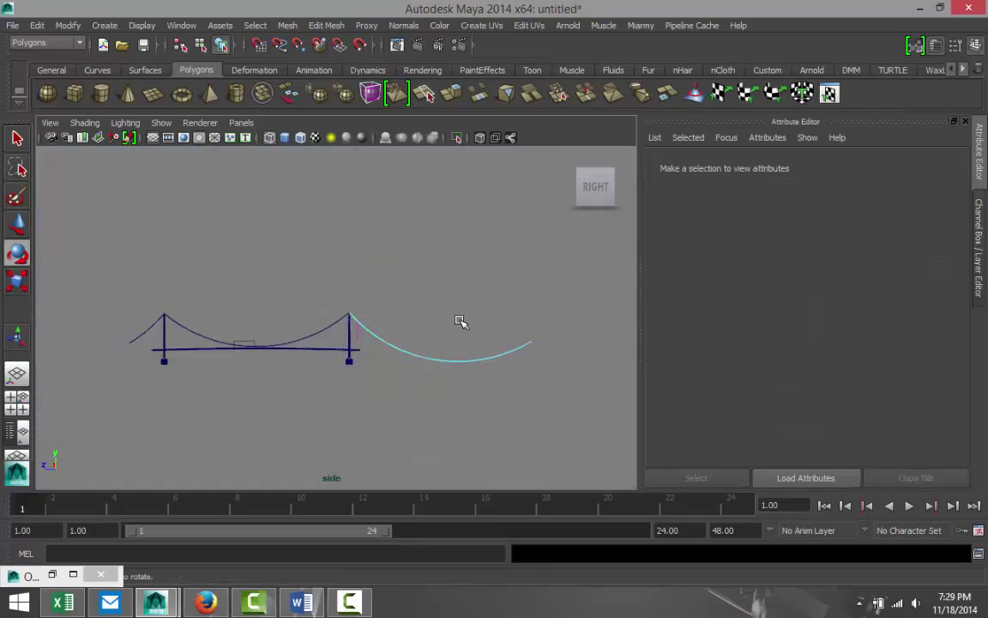
{"action": "left_click_drag", "start_coordinate": [421, 430], "coordinate": [421, 430]}
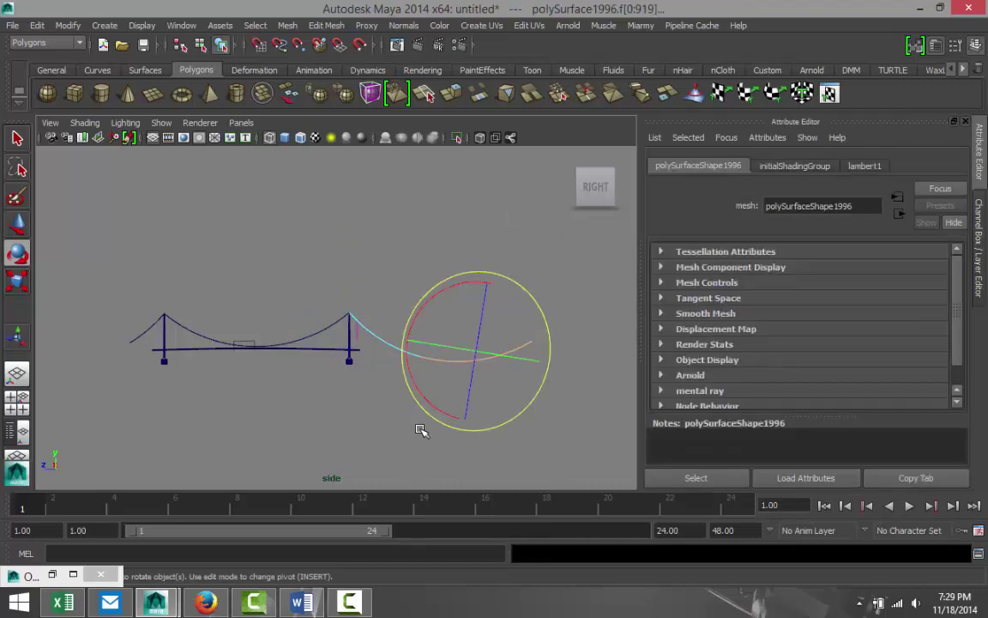
{"action": "left_click", "coordinate": [371, 368]}
{"action": "left_click_drag", "start_coordinate": [429, 359], "coordinate": [568, 407]}
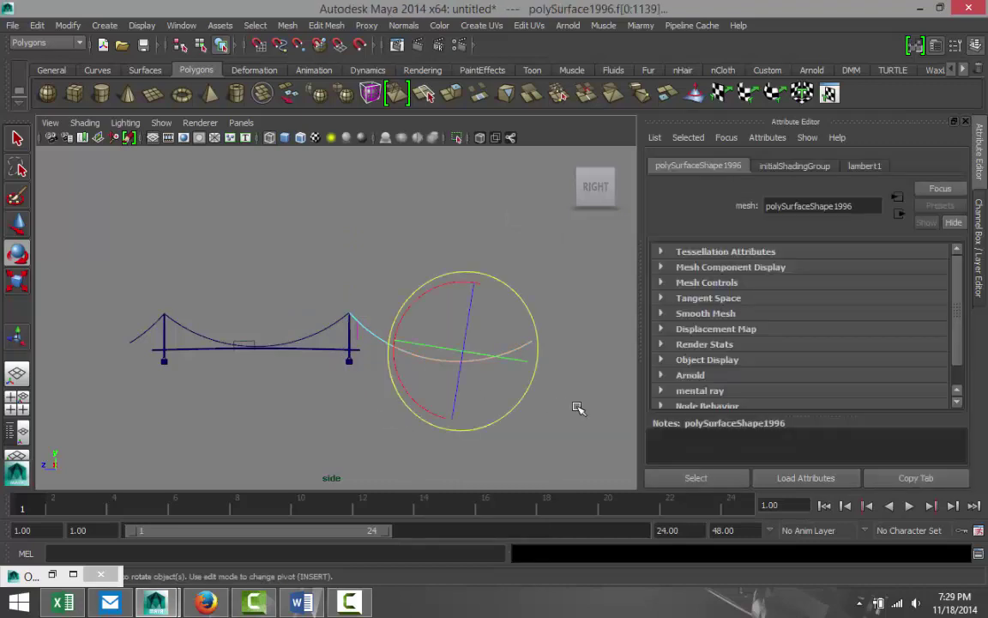
{"action": "key", "text": "Delete"}
{"action": "scroll", "coordinate": [409, 430], "scroll_direction": "up", "scroll_amount": 3}
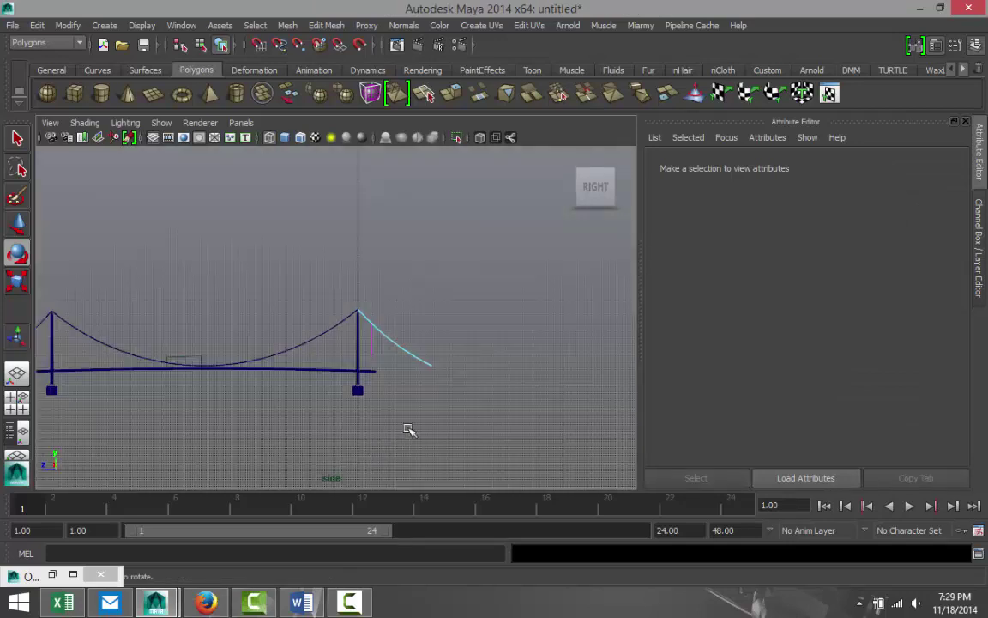
{"action": "left_click_drag", "start_coordinate": [420, 334], "coordinate": [476, 410]}
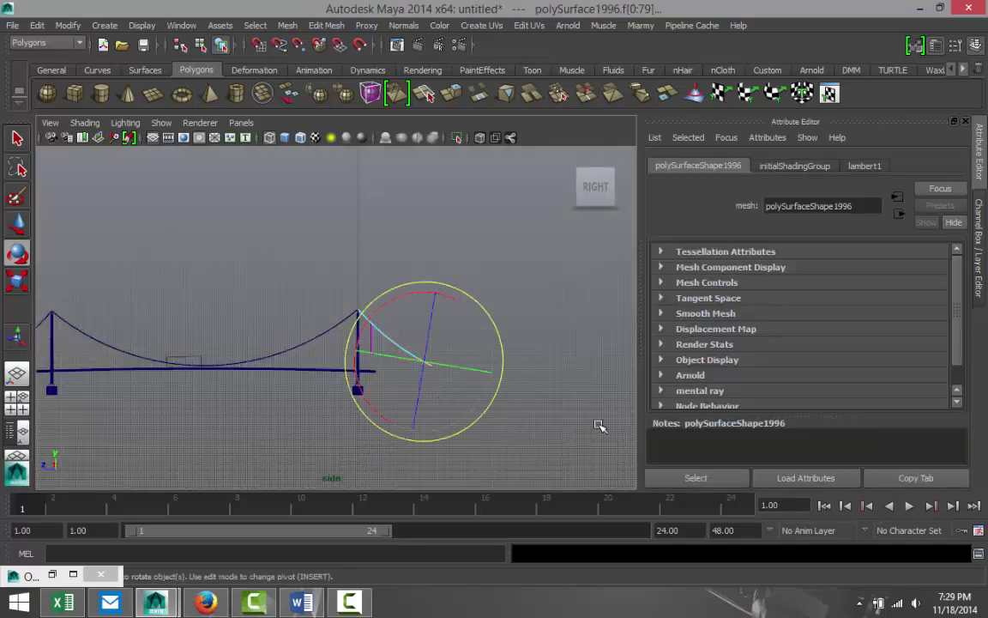
{"action": "left_click", "coordinate": [603, 424]}
{"action": "scroll", "coordinate": [426, 431], "scroll_direction": "down", "scroll_amount": 3}
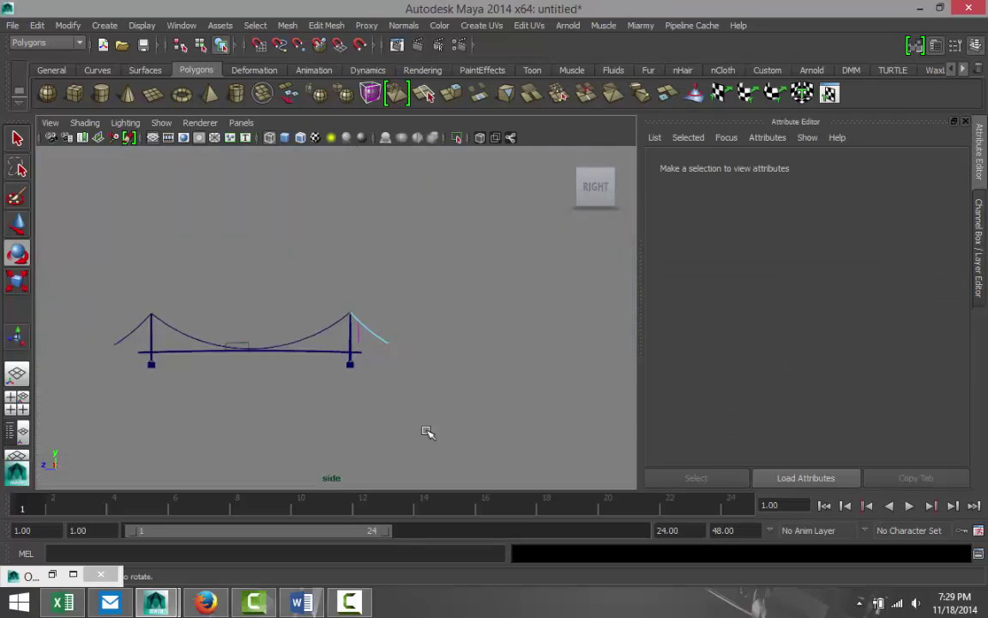
- Return to the perspective view and examine the bridge beside the reference photo's vertical suspender cables
{"action": "left_click", "coordinate": [16, 397]}
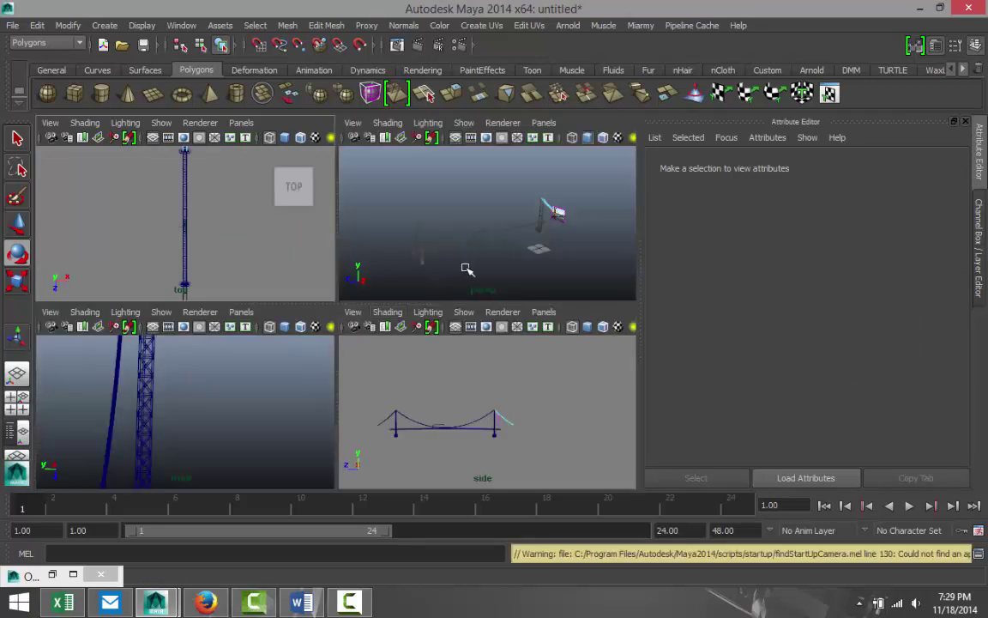
{"action": "key", "text": "space"}
{"action": "left_click_drag", "start_coordinate": [331, 323], "coordinate": [137, 391], "text": "alt"}
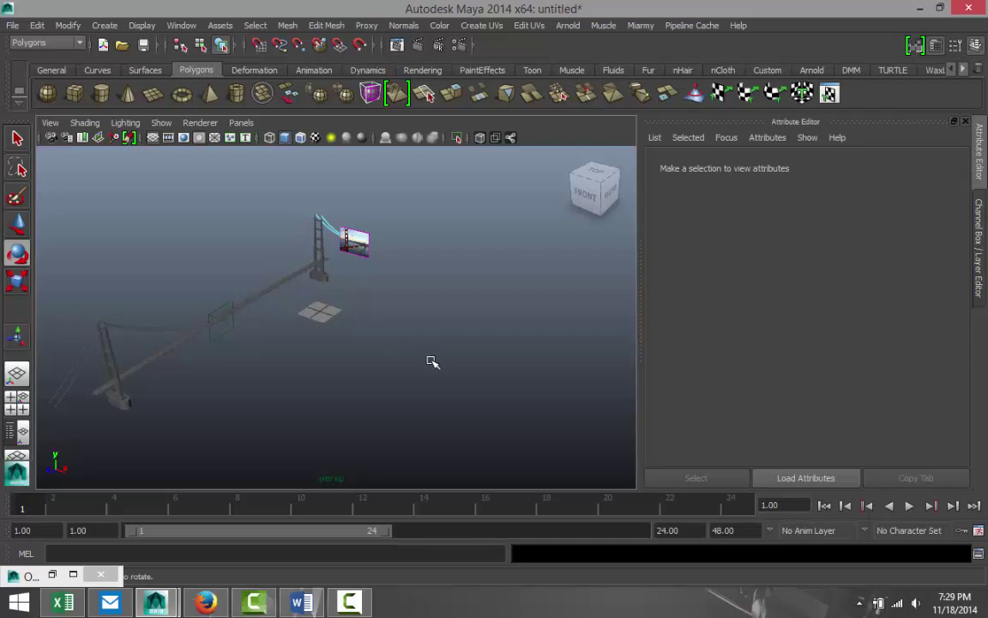
{"action": "left_click_drag", "start_coordinate": [433, 362], "coordinate": [364, 337], "text": "alt"}
{"action": "left_click_drag", "start_coordinate": [326, 399], "coordinate": [308, 328], "text": "alt"}
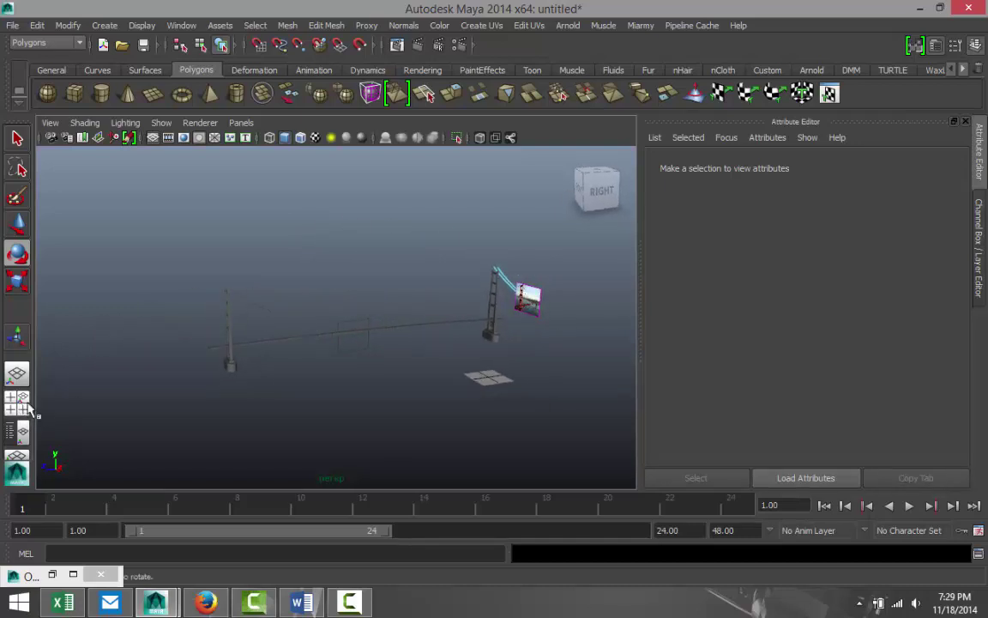
{"action": "middle_click_drag", "start_coordinate": [551, 367], "coordinate": [243, 388], "text": "alt"}
{"action": "right_click_drag", "start_coordinate": [243, 388], "coordinate": [448, 359], "text": "alt"}
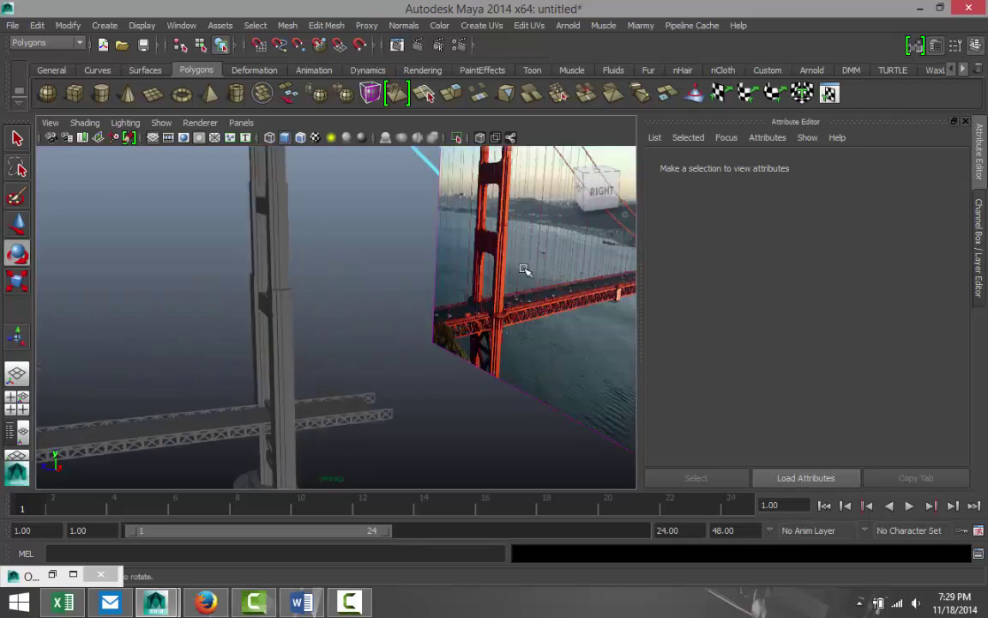
{"action": "right_click_drag", "start_coordinate": [536, 317], "coordinate": [440, 361], "text": "alt"}
{"action": "middle_click_drag", "start_coordinate": [378, 386], "coordinate": [536, 370], "text": "alt"}
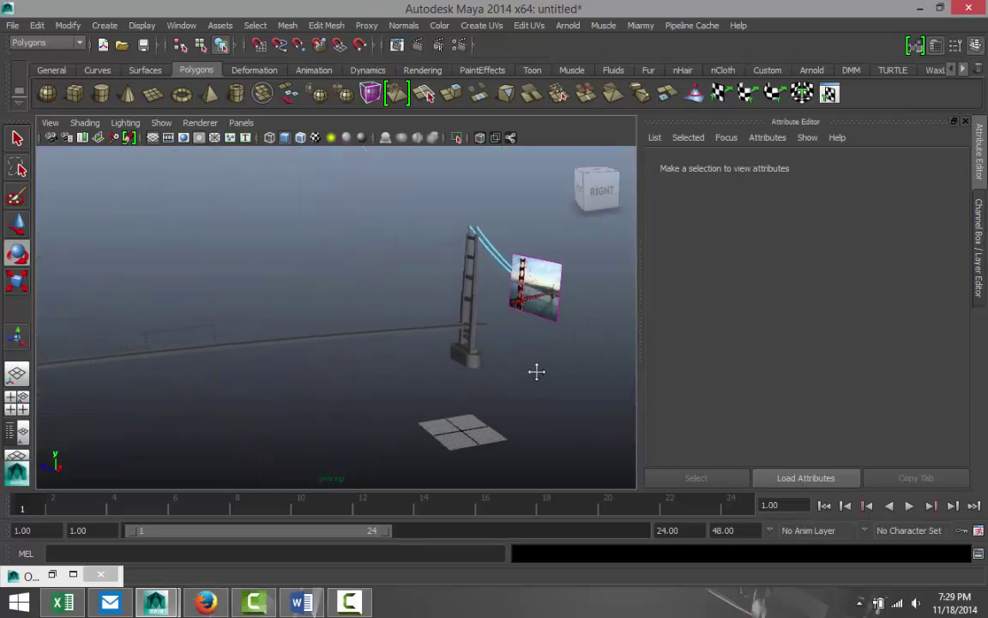
- Create a tall polygon cylinder near the tower and scale it to about 0.079 in X and Z and 0.427 in Y
{"action": "left_click", "coordinate": [102, 92]}
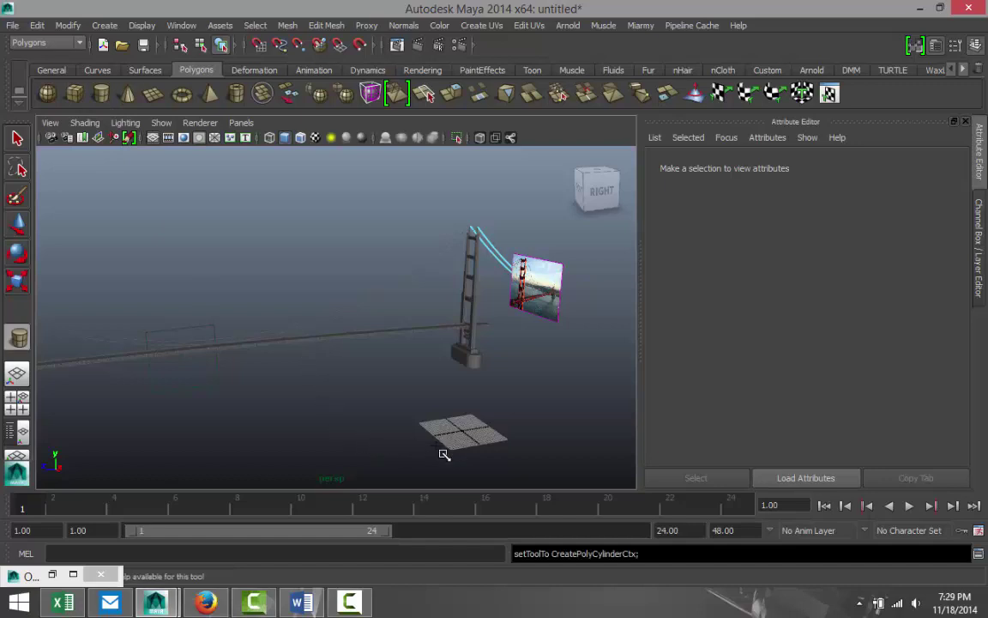
{"action": "left_click_drag", "start_coordinate": [441, 451], "coordinate": [453, 260]}
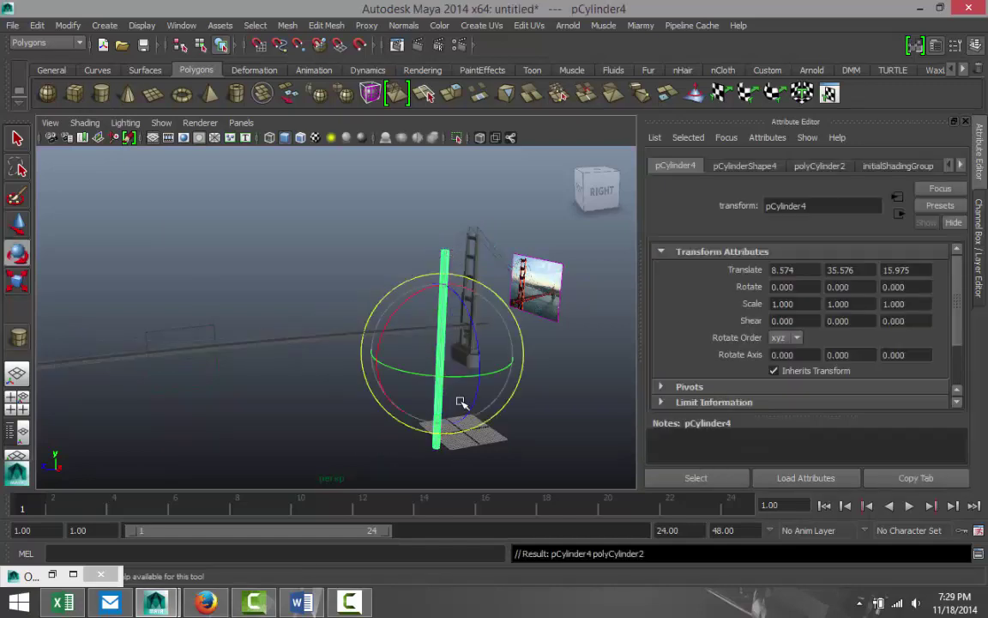
{"action": "key", "text": "r"}
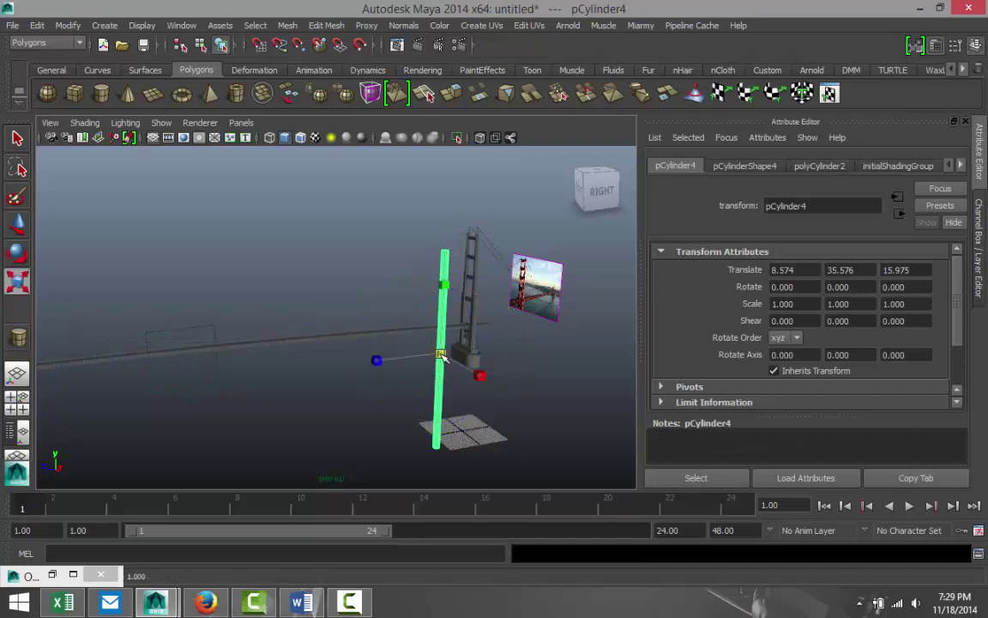
{"action": "left_click_drag", "start_coordinate": [440, 355], "coordinate": [348, 358]}
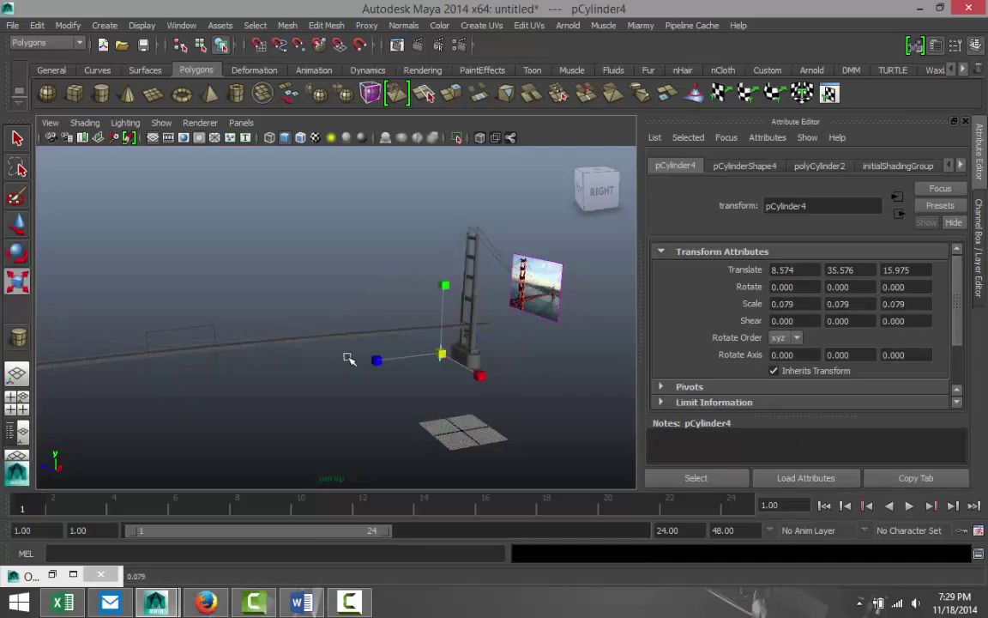
{"action": "left_click_drag", "start_coordinate": [445, 285], "coordinate": [436, 225]}
{"action": "left_click_drag", "start_coordinate": [446, 285], "coordinate": [453, 207]}
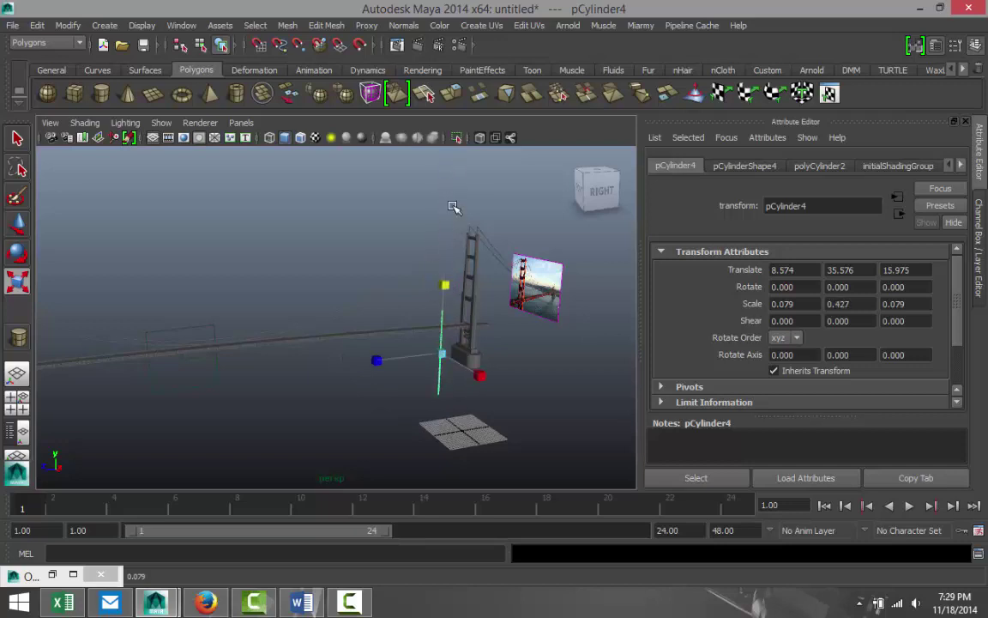
{"action": "left_click_drag", "start_coordinate": [332, 375], "coordinate": [364, 390], "text": "alt"}
{"action": "key", "text": "w"}
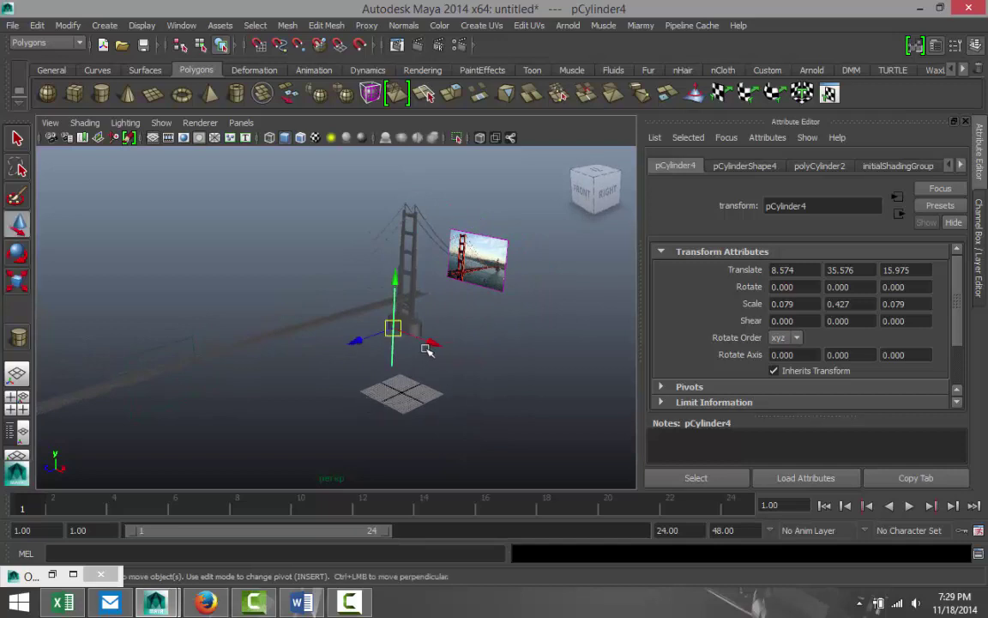
- Move the cylinder away from the tower to the main span cable, at about X 2.038 and Z 85.545
{"action": "left_click_drag", "start_coordinate": [429, 354], "coordinate": [370, 355]}
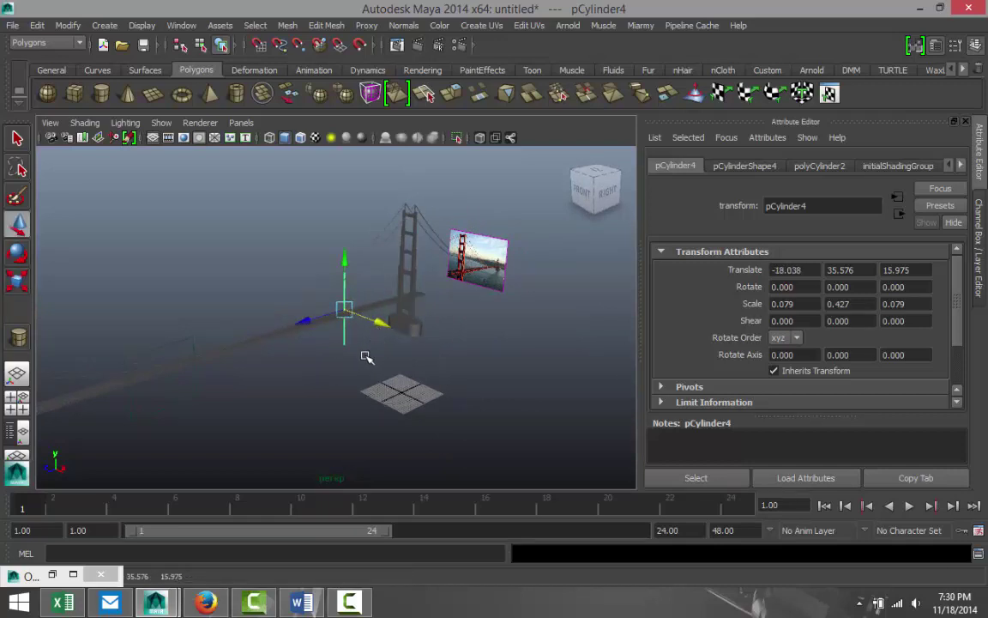
{"action": "left_click_drag", "start_coordinate": [306, 330], "coordinate": [144, 421]}
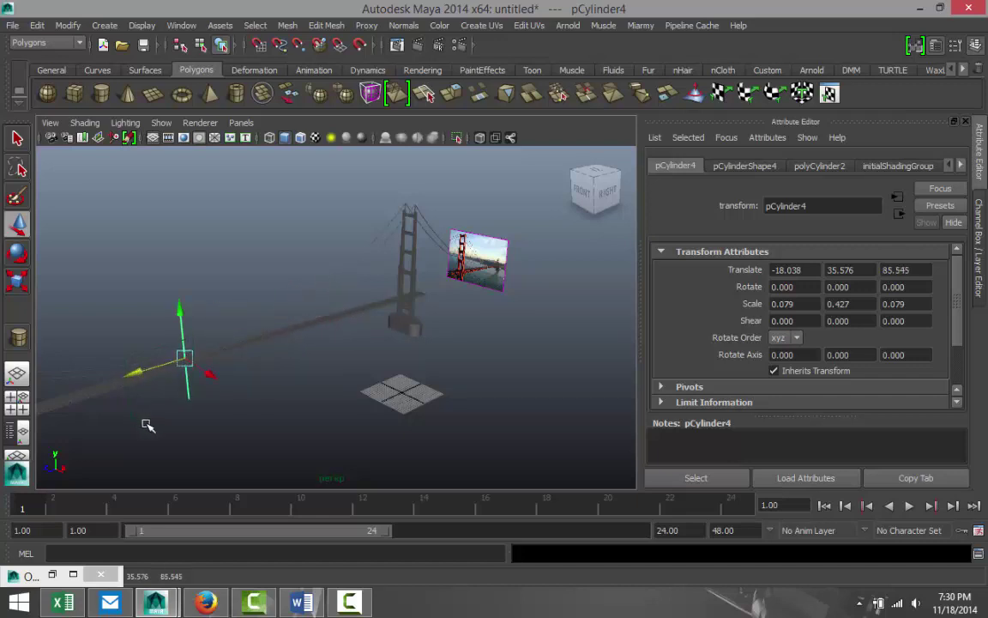
{"action": "key", "text": "f"}
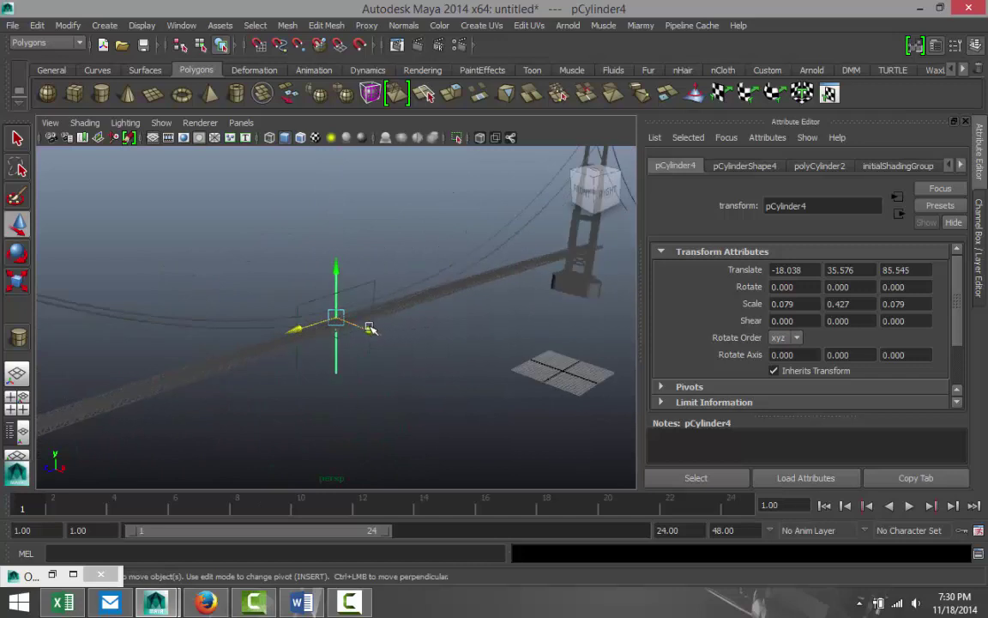
{"action": "mouse_move", "coordinate": [369, 329]}
{"action": "left_mouse_down"}
{"action": "mouse_move", "coordinate": [393, 358]}
{"action": "mouse_move", "coordinate": [284, 371]}
{"action": "mouse_move", "coordinate": [327, 368]}
{"action": "mouse_move", "coordinate": [386, 331]}
{"action": "left_mouse_up"}
{"action": "scroll", "coordinate": [393, 362], "scroll_direction": "up", "scroll_amount": 5}
{"action": "left_click_drag", "start_coordinate": [438, 348], "coordinate": [386, 375]}
{"action": "left_click_drag", "start_coordinate": [327, 348], "coordinate": [395, 354], "text": "alt"}
{"action": "left_click_drag", "start_coordinate": [483, 382], "coordinate": [448, 392]}
- Shrink the cylinder to about 0.018 in X and Z and 0.097 in Y, and raise it to about Y 46.143
{"action": "key", "text": "r"}
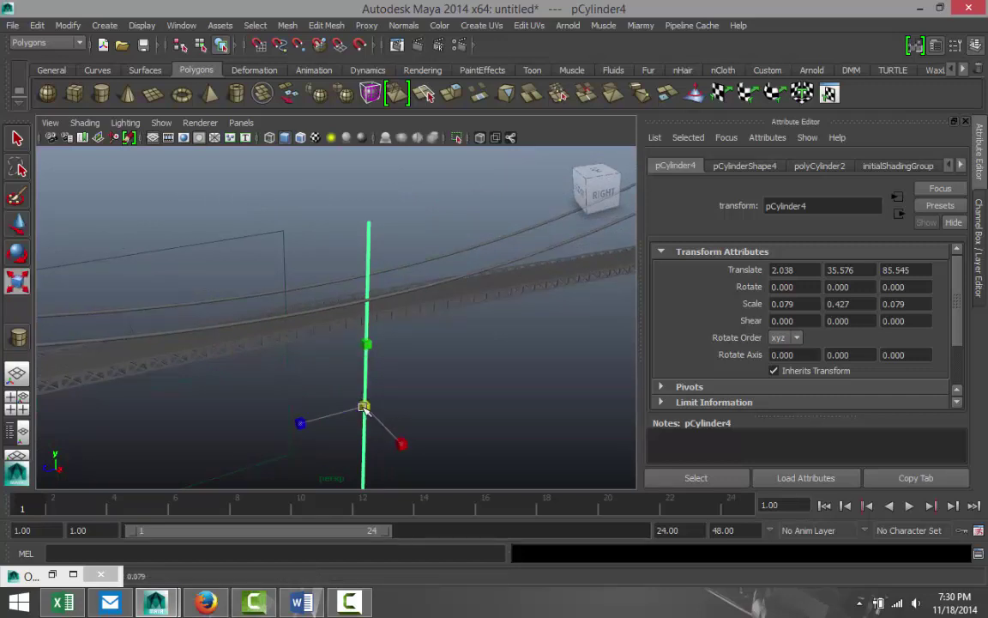
{"action": "left_click_drag", "start_coordinate": [364, 406], "coordinate": [219, 413]}
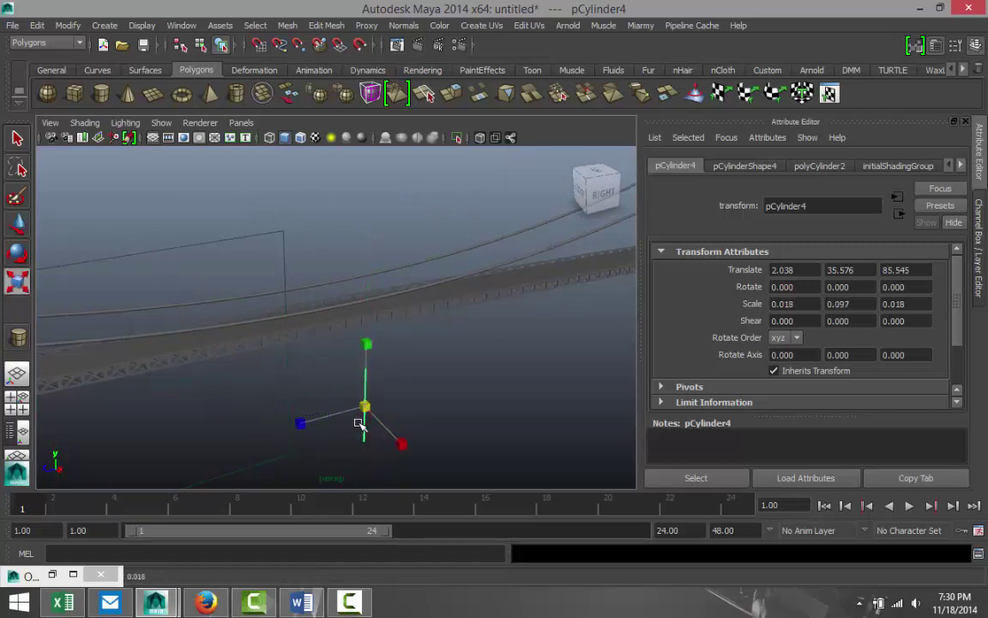
{"action": "key", "text": "w"}
{"action": "left_click_drag", "start_coordinate": [366, 359], "coordinate": [363, 228]}
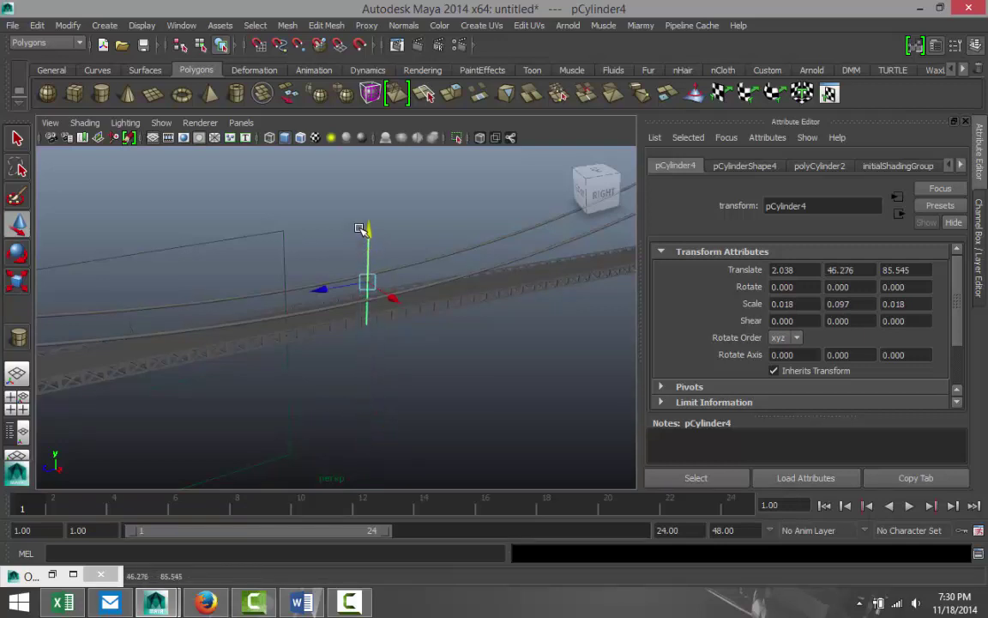
{"action": "key", "text": "f"}
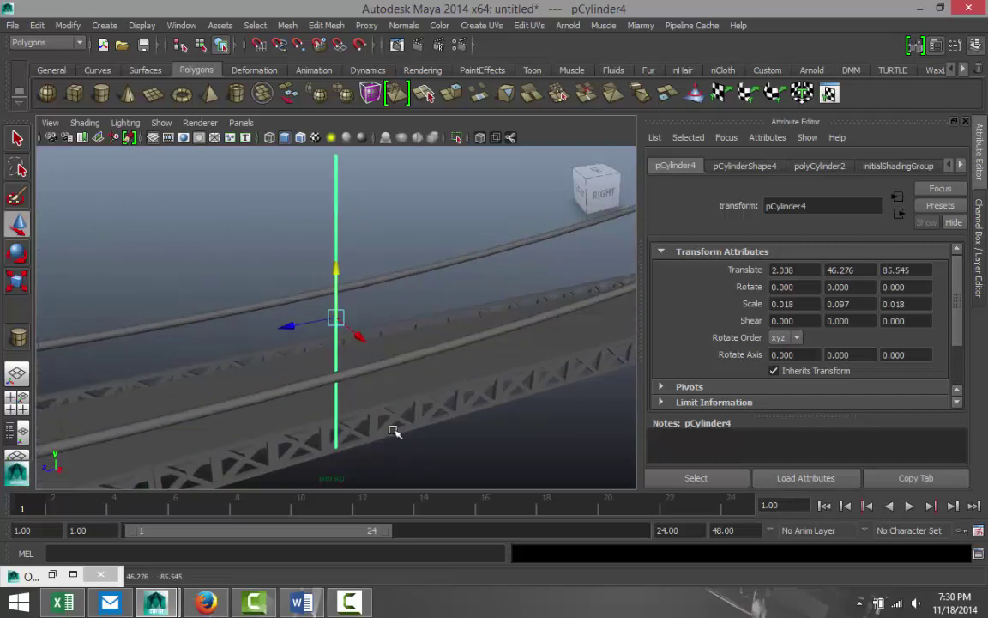
{"action": "left_click_drag", "start_coordinate": [360, 434], "coordinate": [388, 425], "text": "alt"}
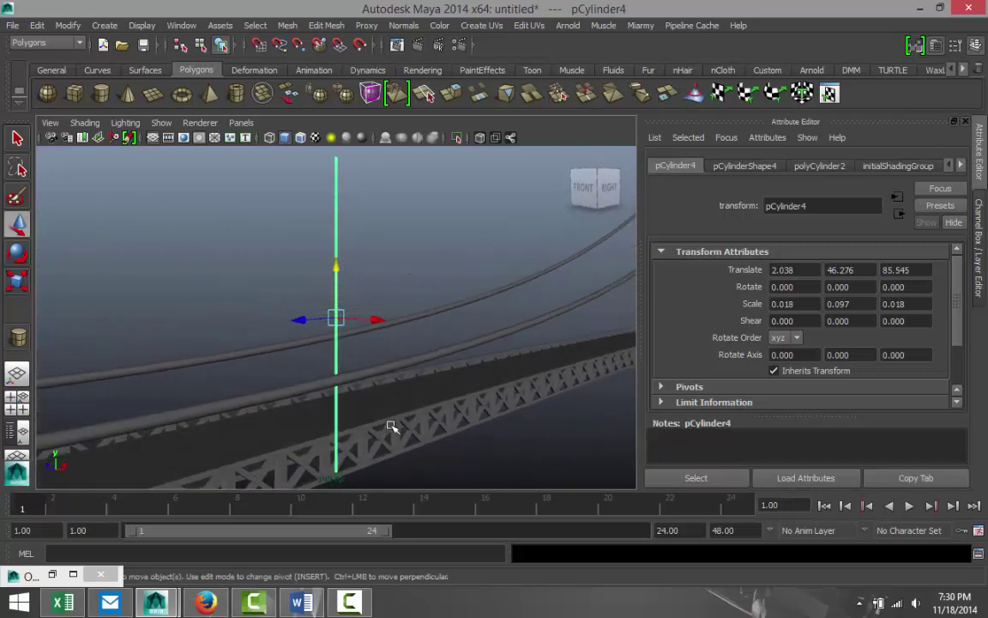
{"action": "middle_click_drag", "start_coordinate": [388, 425], "coordinate": [438, 388], "text": "alt"}
{"action": "left_click_drag", "start_coordinate": [389, 218], "coordinate": [392, 229]}
- Move the thin cylinder to the deck's end beyond the far tower, at about Z 188.916, and lower it to about Y 44.483
{"action": "left_click_drag", "start_coordinate": [463, 354], "coordinate": [343, 406], "text": "alt"}
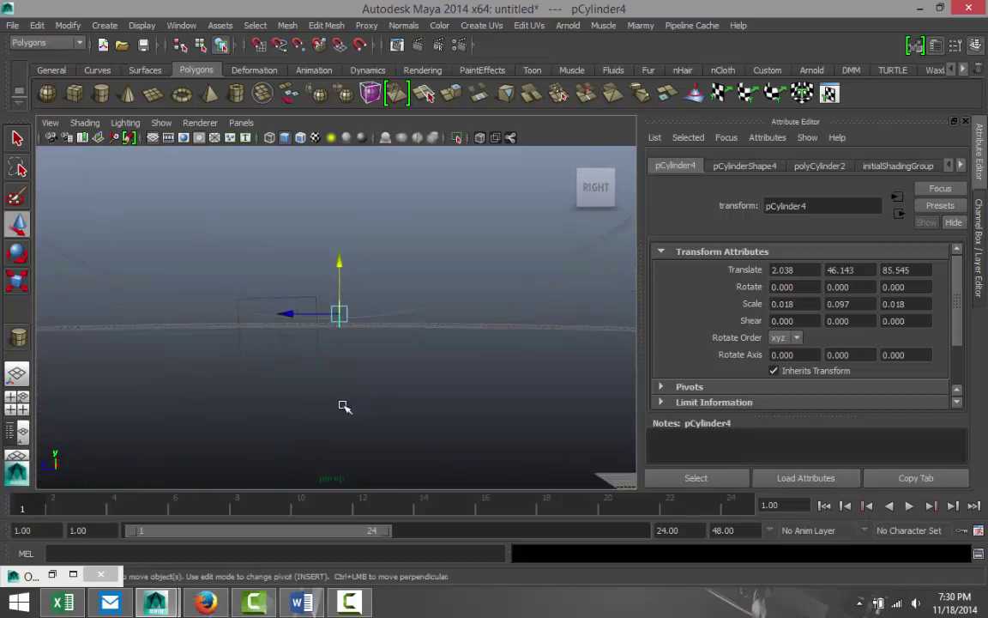
{"action": "left_click_drag", "start_coordinate": [147, 411], "coordinate": [491, 407], "text": "alt"}
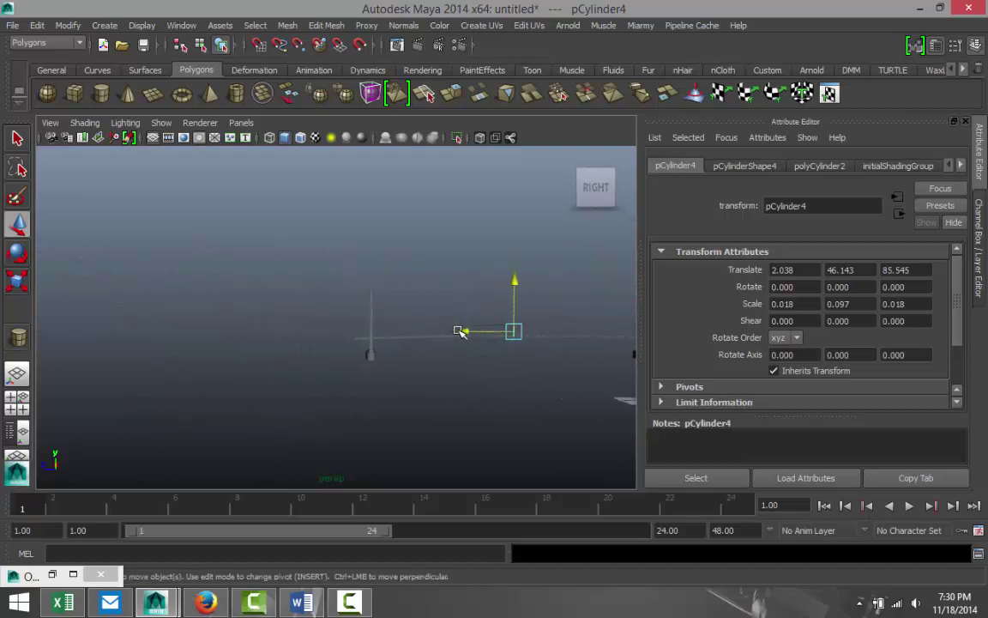
{"action": "left_click_drag", "start_coordinate": [460, 331], "coordinate": [302, 332]}
{"action": "right_click_drag", "start_coordinate": [302, 332], "coordinate": [455, 444], "text": "alt"}
{"action": "middle_click_drag", "start_coordinate": [455, 444], "coordinate": [405, 317], "text": "alt"}
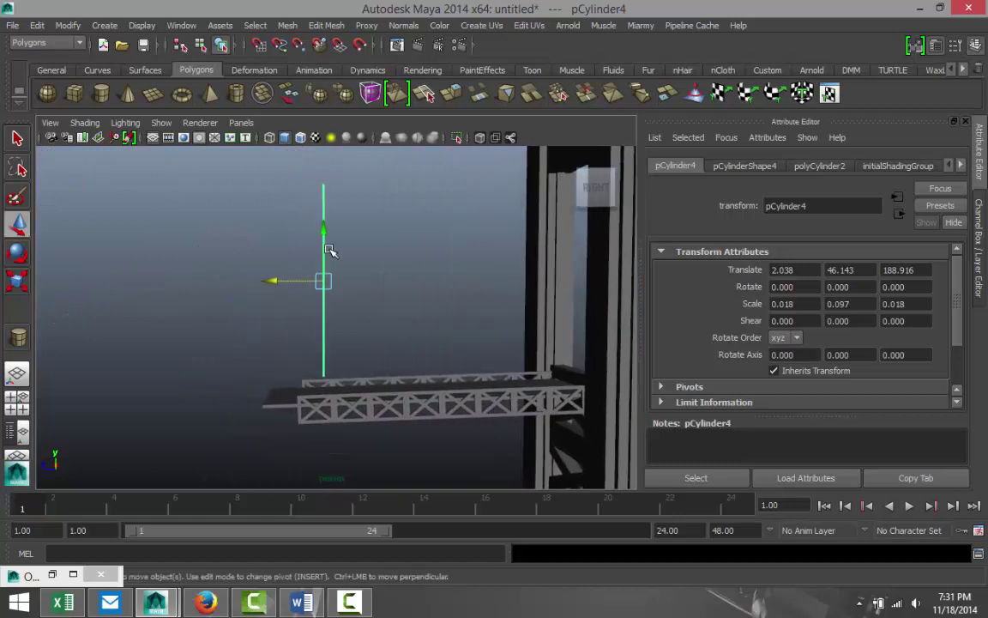
{"action": "left_click_drag", "start_coordinate": [324, 231], "coordinate": [327, 277]}
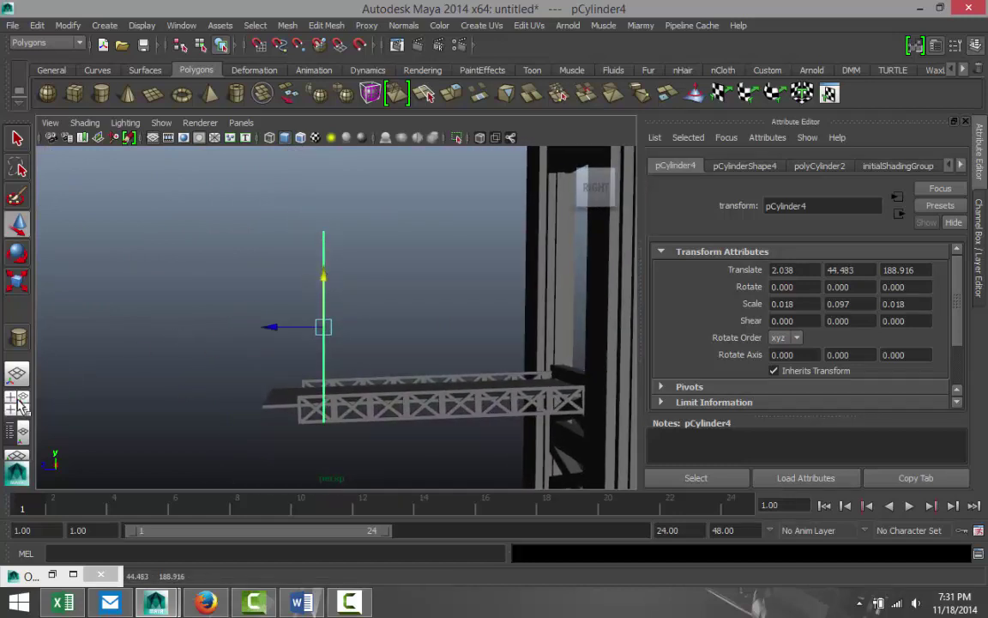
- In the side view, duplicate the suspender and move the copy along the deck toward the tower to about Z 185.737
{"action": "left_click", "coordinate": [17, 369]}
{"action": "key", "text": "space"}
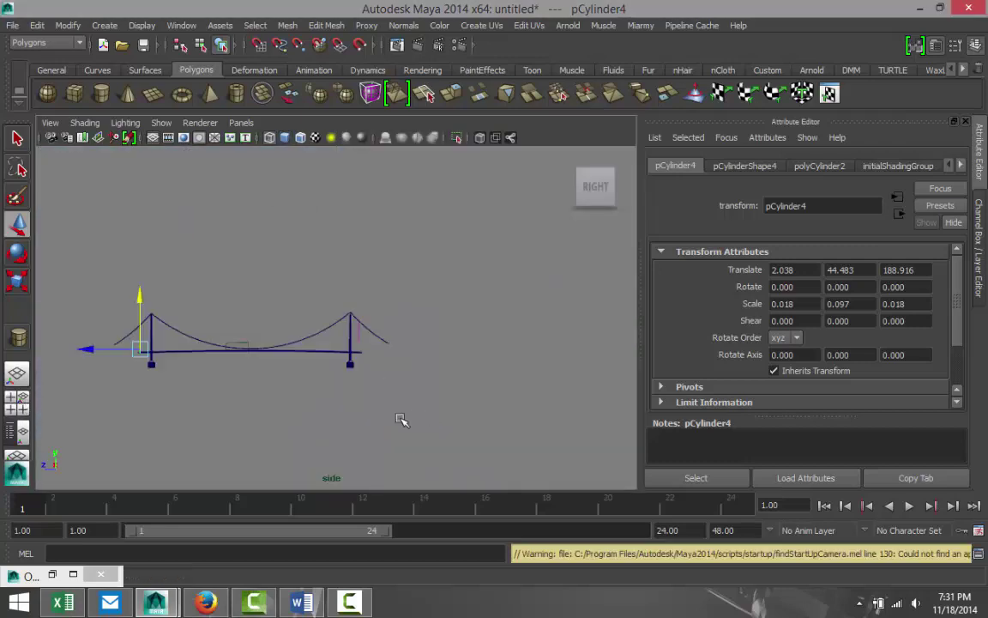
{"action": "key", "text": "f"}
{"action": "scroll", "coordinate": [320, 402], "scroll_direction": "down", "scroll_amount": 2}
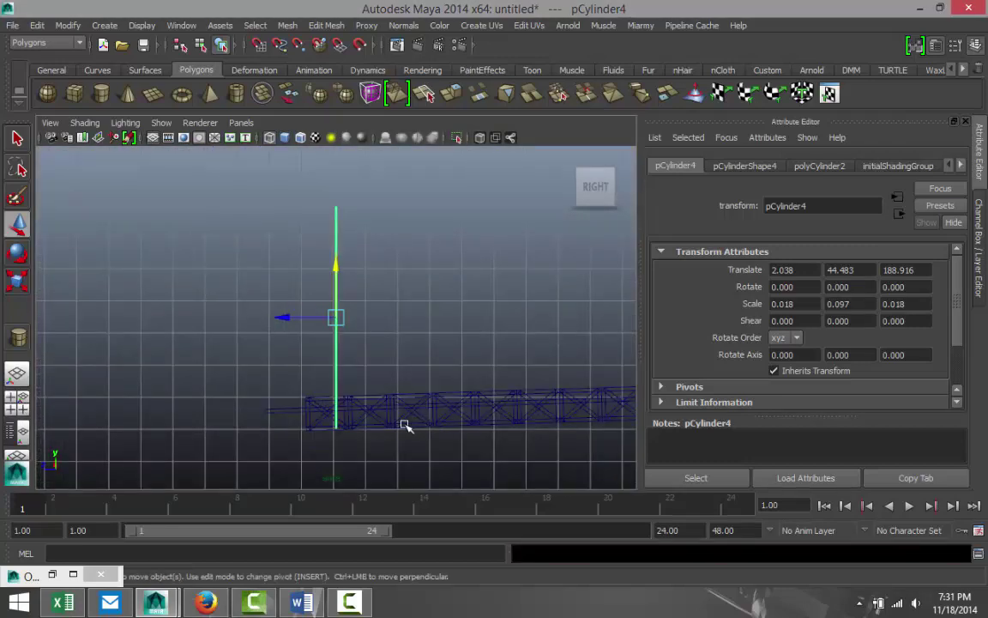
{"action": "scroll", "coordinate": [410, 423], "scroll_direction": "down", "scroll_amount": 2}
{"action": "scroll", "coordinate": [414, 430], "scroll_direction": "up", "scroll_amount": 2}
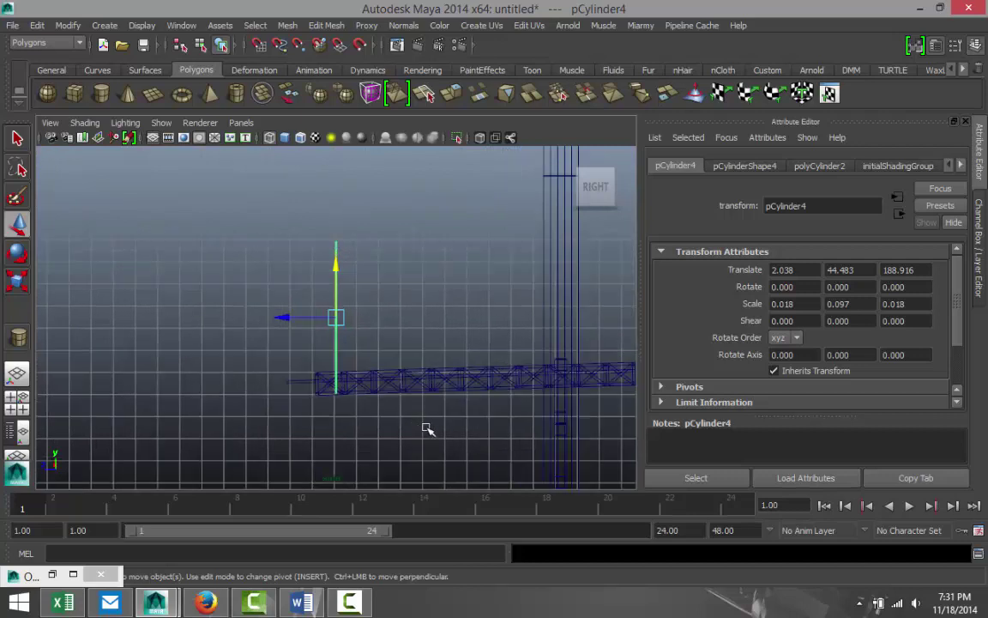
{"action": "key", "text": "ctrl+d"}
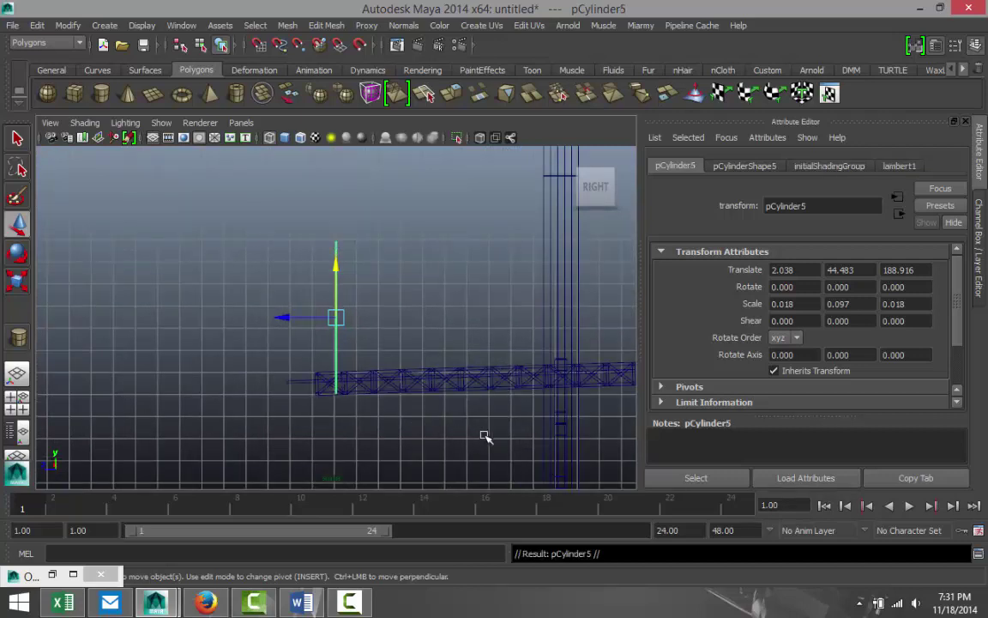
{"action": "left_click_drag", "start_coordinate": [284, 319], "coordinate": [356, 334]}
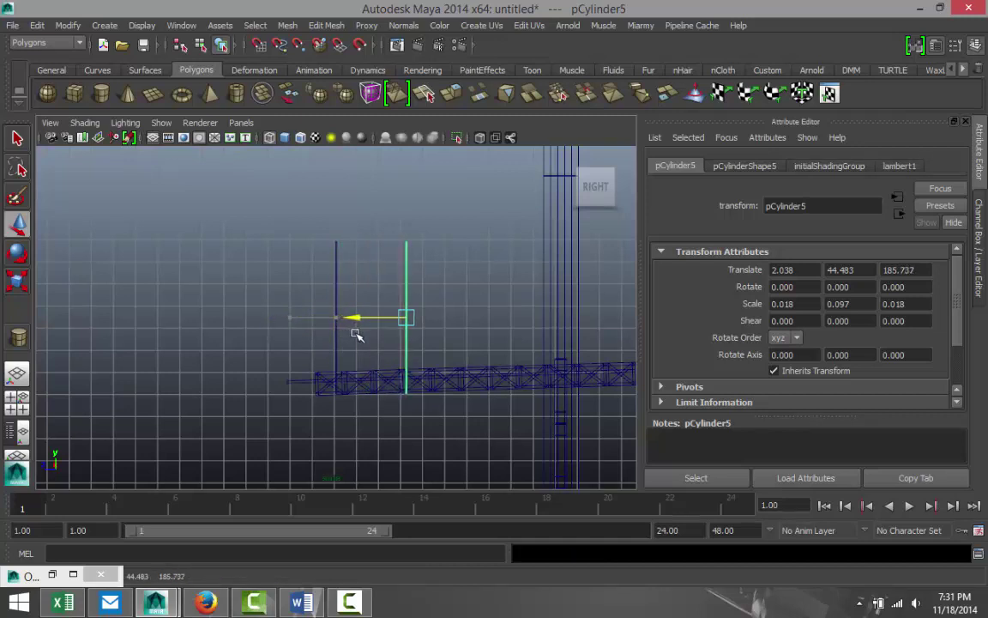
- Repeat the duplication at the same spacing along the entire deck, continuing past the opposite tower to about Z -27.308
{"action": "scroll", "coordinate": [223, 403], "scroll_direction": "down", "scroll_amount": 6}
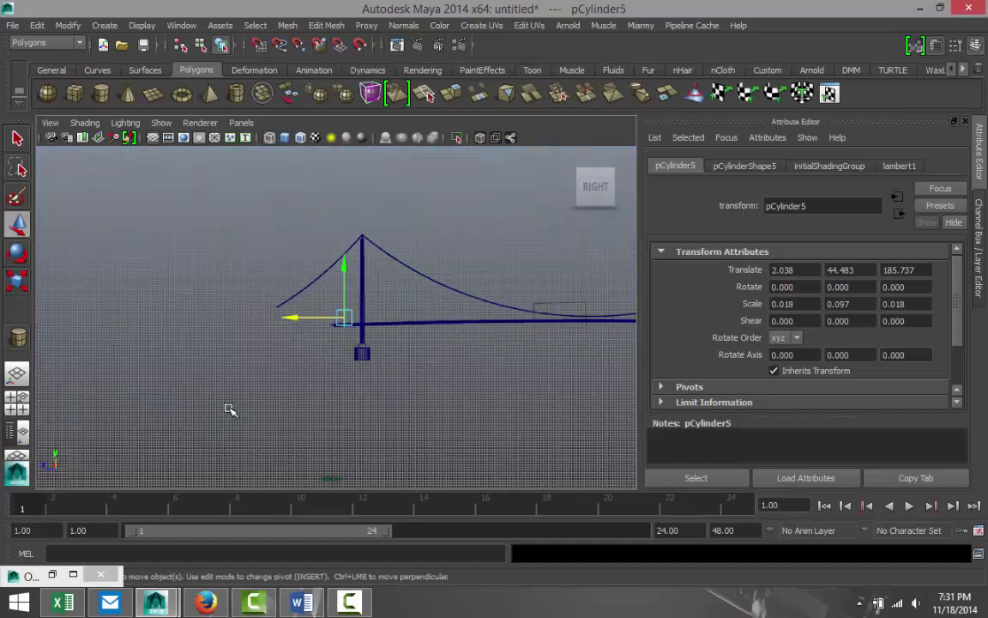
{"action": "scroll", "coordinate": [229, 412], "scroll_direction": "down", "scroll_amount": 4}
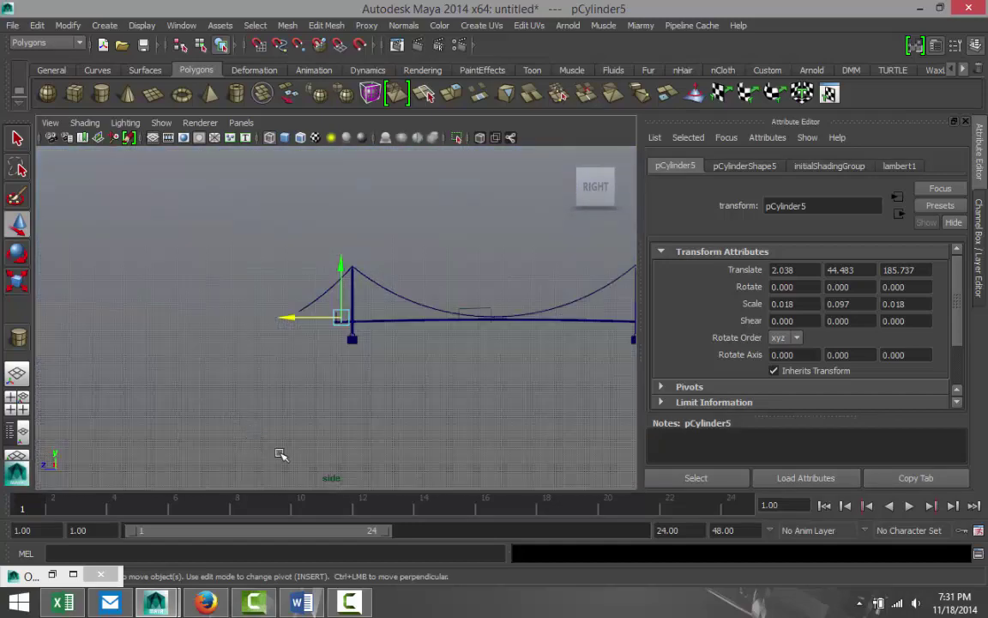
{"action": "key", "text": "shift+d"}
{"action": "key", "text": "shift+d"}
{"action": "key", "text": "shift+d"}
{"action": "key", "text": "shift+d"}
{"action": "key", "text": "shift+d"}
{"action": "key", "text": "shift+d"}
{"action": "key", "text": "shift+d"}
{"action": "key", "text": "shift+d"}
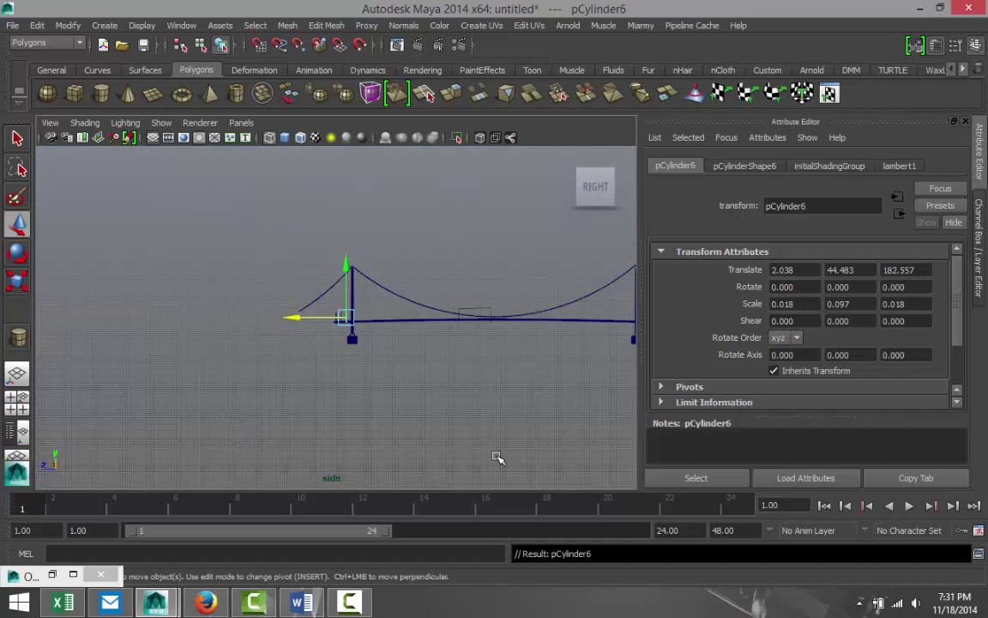
{"action": "key", "text": "shift+d"}
{"action": "key", "text": "shift+d"}
{"action": "key", "text": "shift+d"}
{"action": "key", "text": "shift+d"}
{"action": "key", "text": "shift+d"}
{"action": "key", "text": "shift+d"}
{"action": "key", "text": "shift+d"}
{"action": "key", "text": "shift+d"}
{"action": "key", "text": "shift+d"}
{"action": "key", "text": "shift+d"}
{"action": "key", "text": "shift+d"}
{"action": "key", "text": "shift+d"}
{"action": "key", "text": "shift+d"}
{"action": "key", "text": "shift+d"}
{"action": "key", "text": "shift+d"}
{"action": "key", "text": "shift+d"}
{"action": "key", "text": "shift+d"}
{"action": "key", "text": "shift+d"}
{"action": "key", "text": "shift+d"}
{"action": "key", "text": "shift+d"}
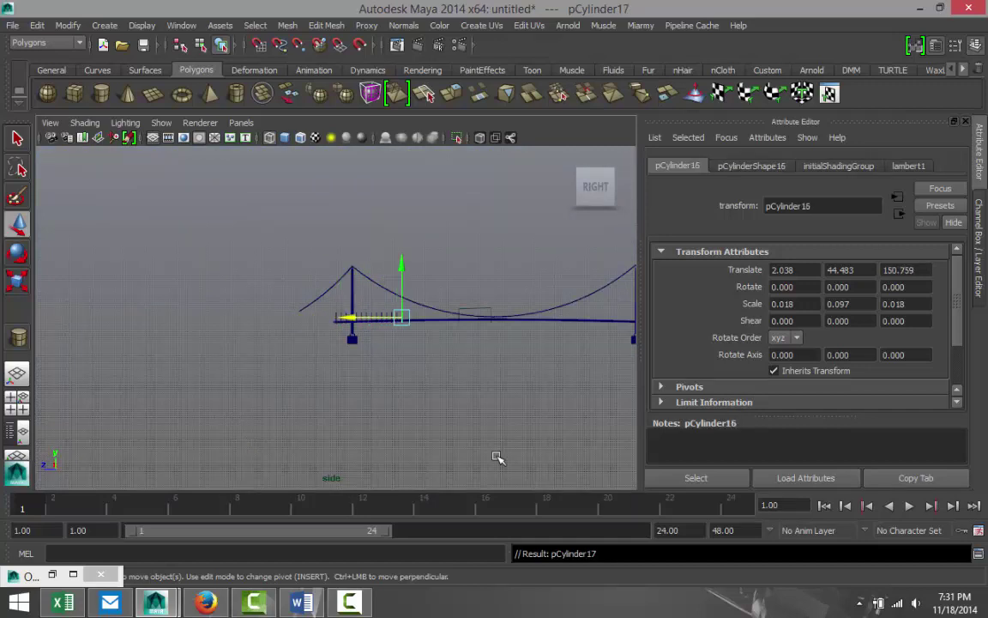
{"action": "key", "text": "shift+d"}
{"action": "key", "text": "shift+d"}
{"action": "key", "text": "shift+d"}
{"action": "key", "text": "shift+d"}
{"action": "key", "text": "shift+d"}
{"action": "key", "text": "shift+d"}
{"action": "key", "text": "shift+d"}
{"action": "key", "text": "shift+d"}
{"action": "key", "text": "shift+d"}
{"action": "key", "text": "shift+d"}
{"action": "key", "text": "shift+d"}
{"action": "key", "text": "shift+d"}
{"action": "key", "text": "shift+d"}
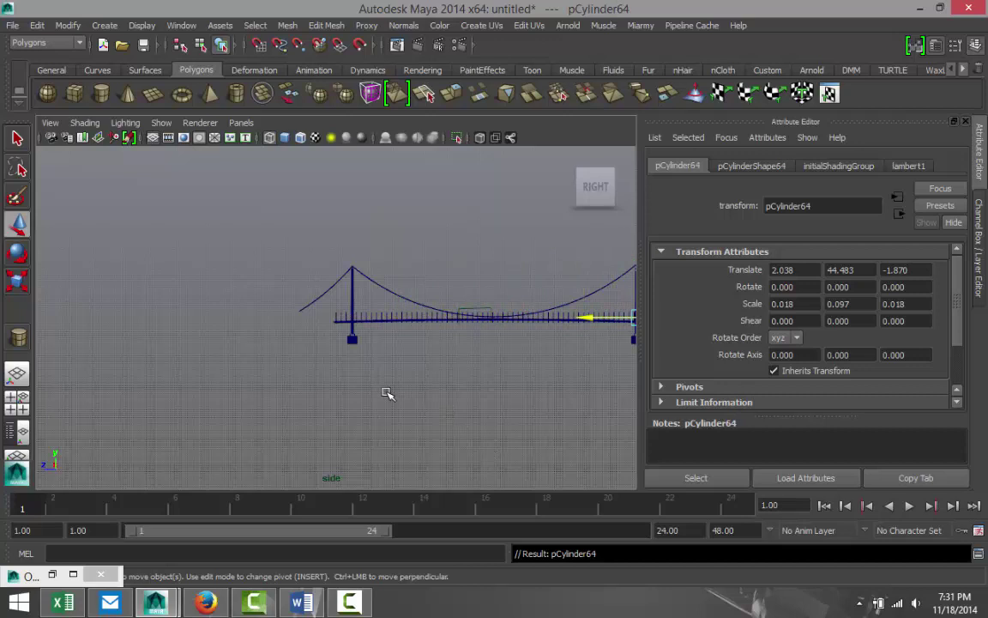
{"action": "scroll", "coordinate": [380, 397], "scroll_direction": "down", "scroll_amount": 3}
{"action": "key", "text": "shift+d"}
{"action": "key", "text": "shift+d"}
{"action": "key", "text": "shift+d"}
{"action": "key", "text": "shift+d"}
{"action": "key", "text": "shift+d"}
{"action": "key", "text": "shift+d"}
{"action": "key", "text": "shift+d"}
{"action": "key", "text": "shift+d"}
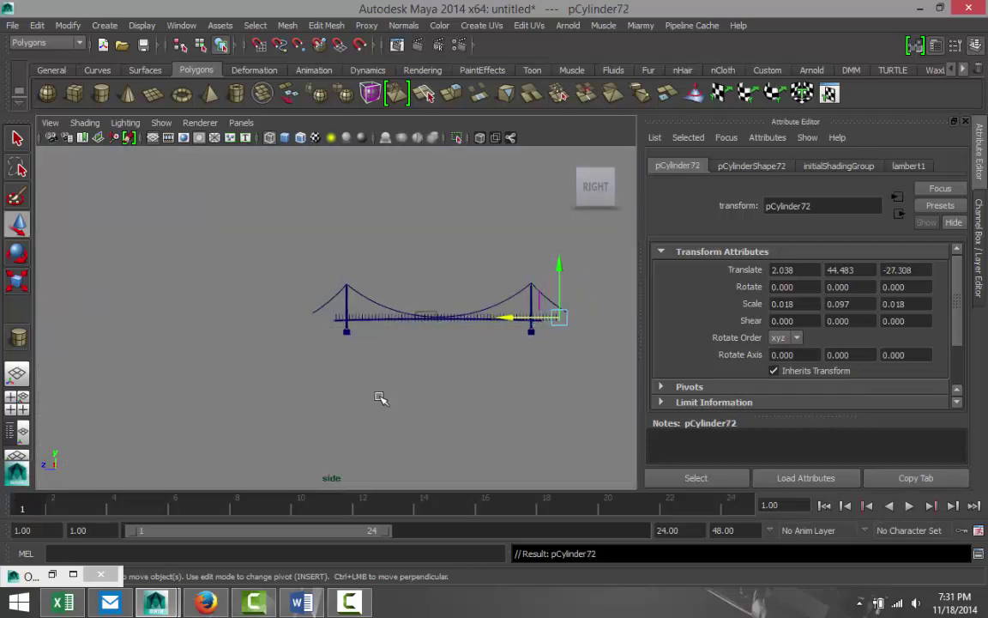
- Delete the surplus suspender copies that extend beyond the deck's end past the opposite tower
{"action": "middle_click_drag", "start_coordinate": [461, 419], "coordinate": [336, 428], "text": "alt"}
{"action": "left_click", "coordinate": [423, 404]}
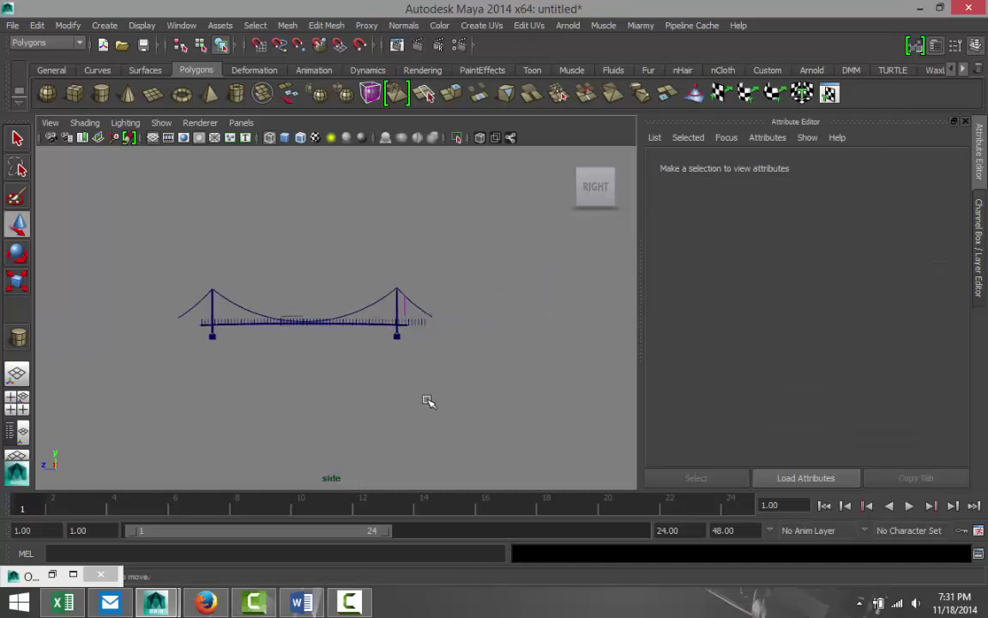
{"action": "scroll", "coordinate": [426, 400], "scroll_direction": "up", "scroll_amount": 5}
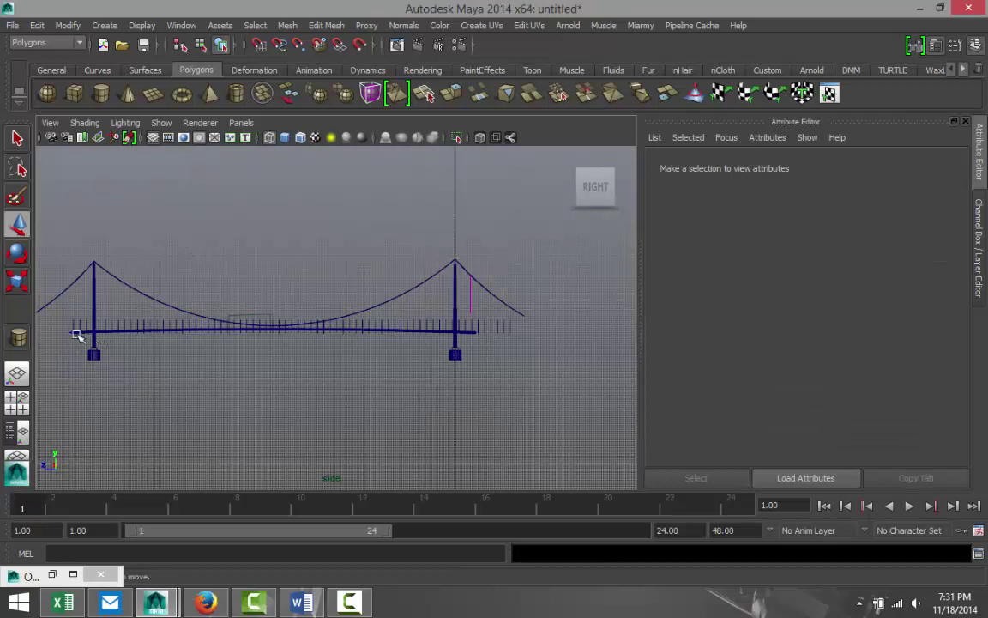
{"action": "left_click", "coordinate": [491, 329]}
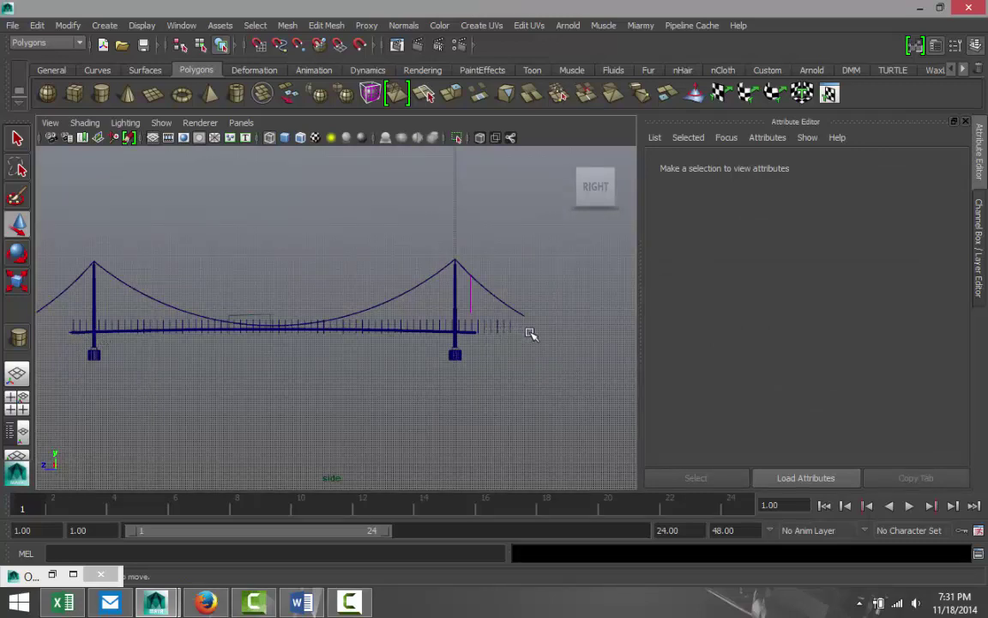
{"action": "key", "text": "Delete"}
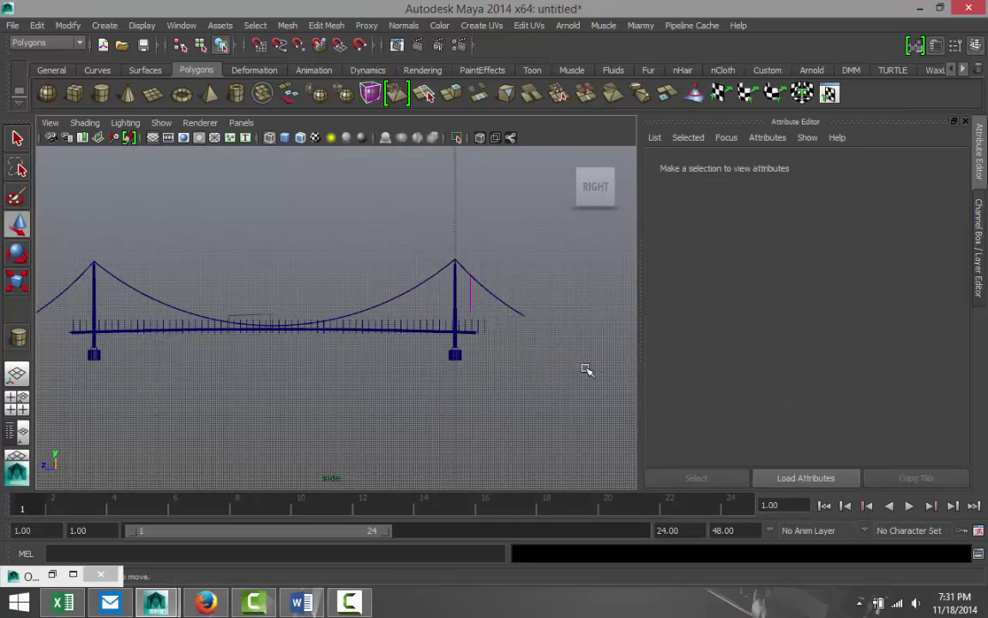
{"action": "left_click", "coordinate": [485, 328]}
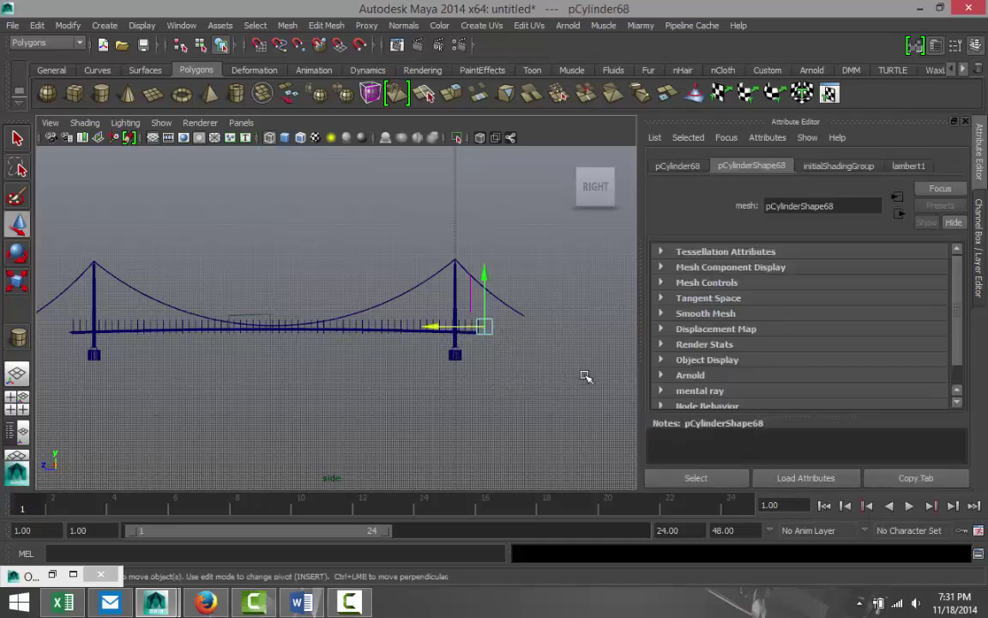
{"action": "key", "text": "Delete"}
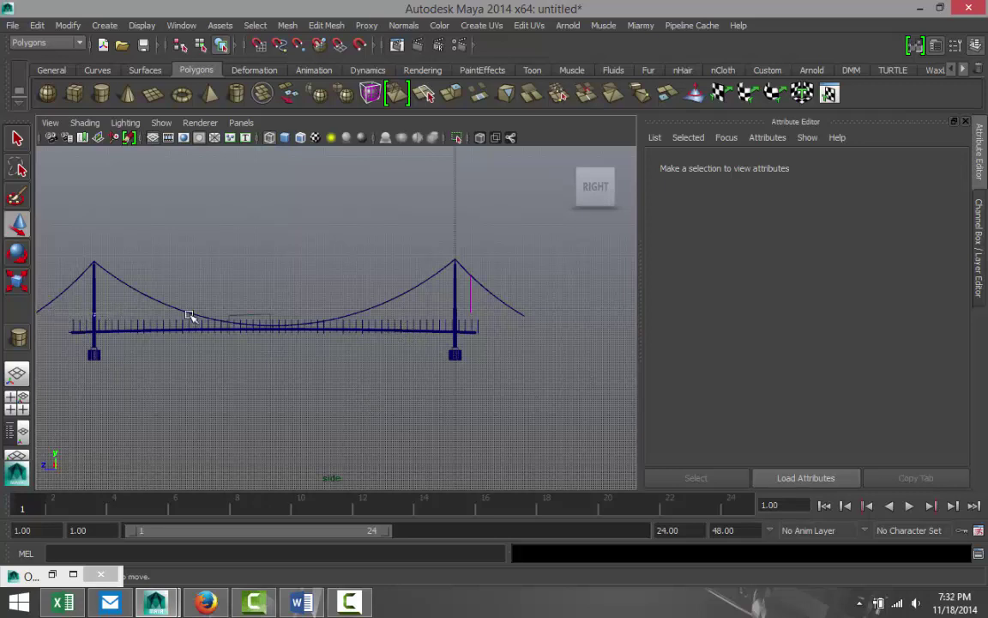
{"action": "left_click", "coordinate": [499, 328]}
{"action": "left_click", "coordinate": [369, 410]}
- In the side view, raise one suspender's top vertices to the main cable and its bottom vertices to the deck at about Y 42.247
{"action": "scroll", "coordinate": [325, 439], "scroll_direction": "up", "scroll_amount": 3}
{"action": "scroll", "coordinate": [327, 441], "scroll_direction": "down", "scroll_amount": 1}
{"action": "scroll", "coordinate": [327, 441], "scroll_direction": "up", "scroll_amount": 2}
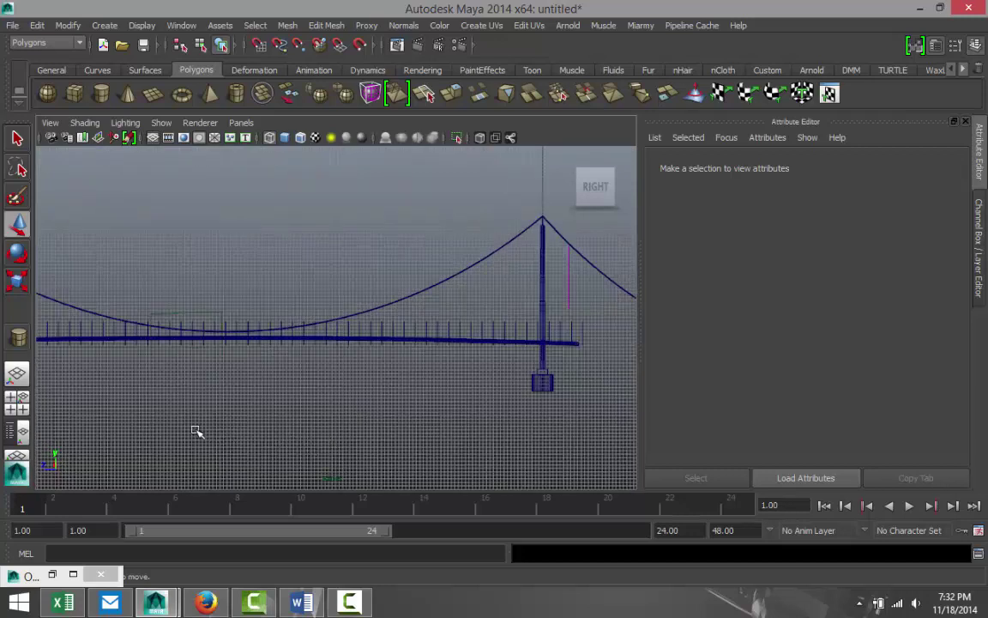
{"action": "left_click", "coordinate": [17, 402]}
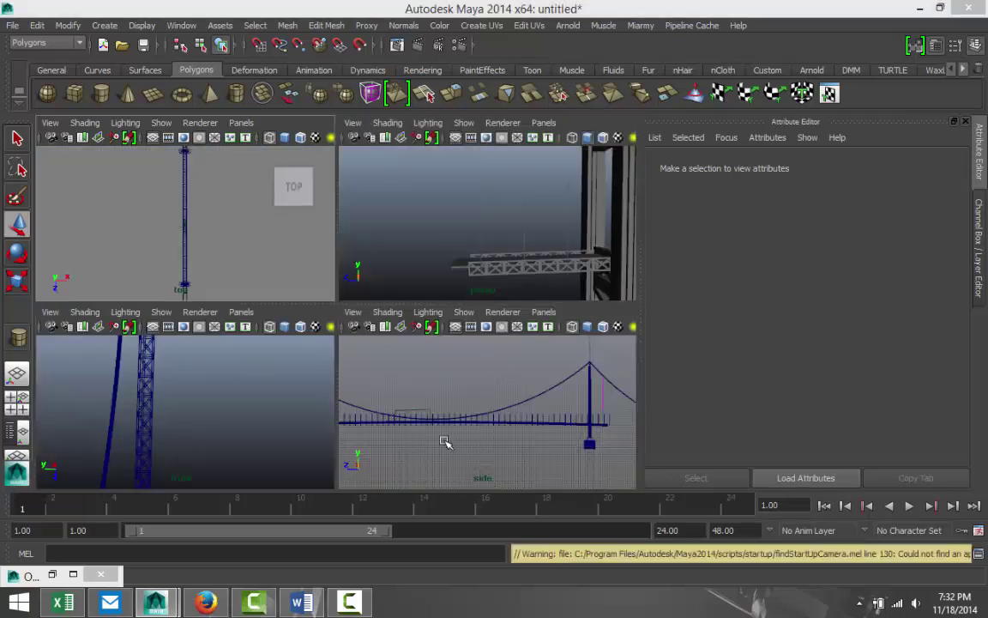
{"action": "key", "text": "space"}
{"action": "scroll", "coordinate": [262, 421], "scroll_direction": "up", "scroll_amount": 3}
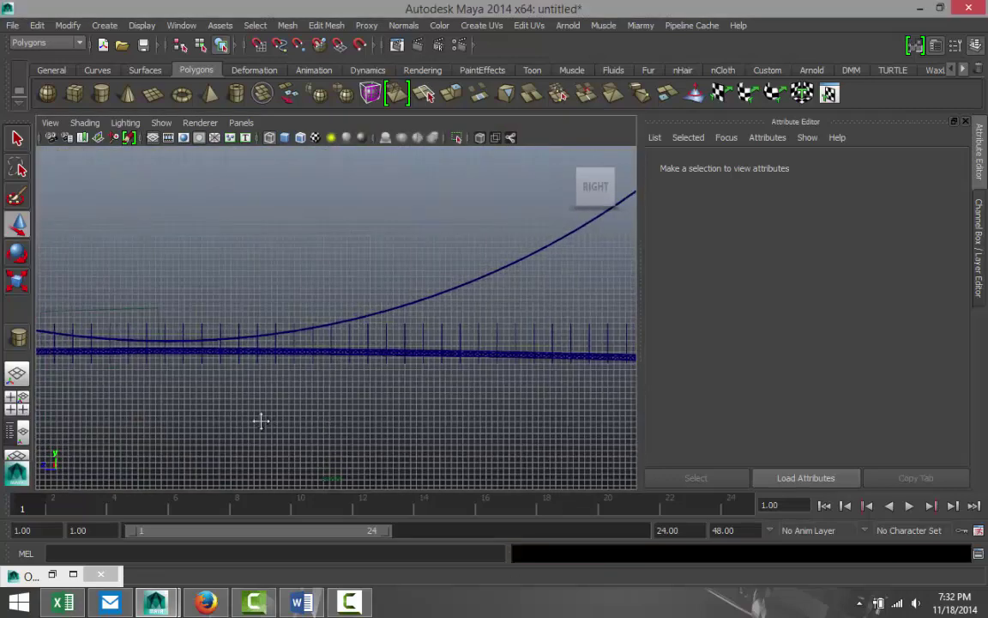
{"action": "middle_click_drag", "start_coordinate": [260, 419], "coordinate": [601, 422], "text": "alt"}
{"action": "middle_click_drag", "start_coordinate": [350, 422], "coordinate": [485, 424], "text": "alt"}
{"action": "scroll", "coordinate": [455, 426], "scroll_direction": "up", "scroll_amount": 4}
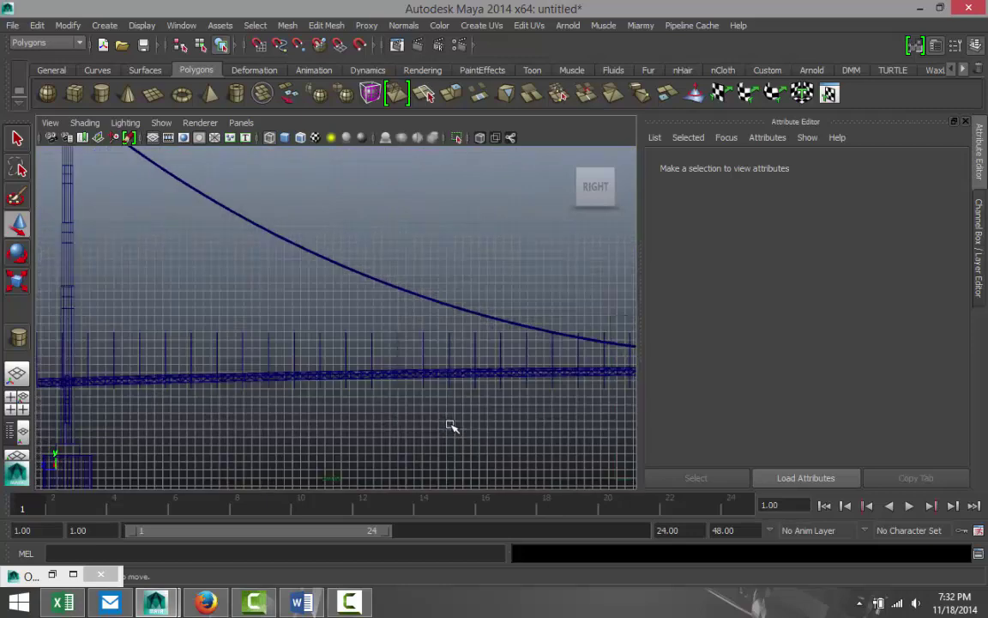
{"action": "right_click_drag", "start_coordinate": [409, 249], "coordinate": [361, 251]}
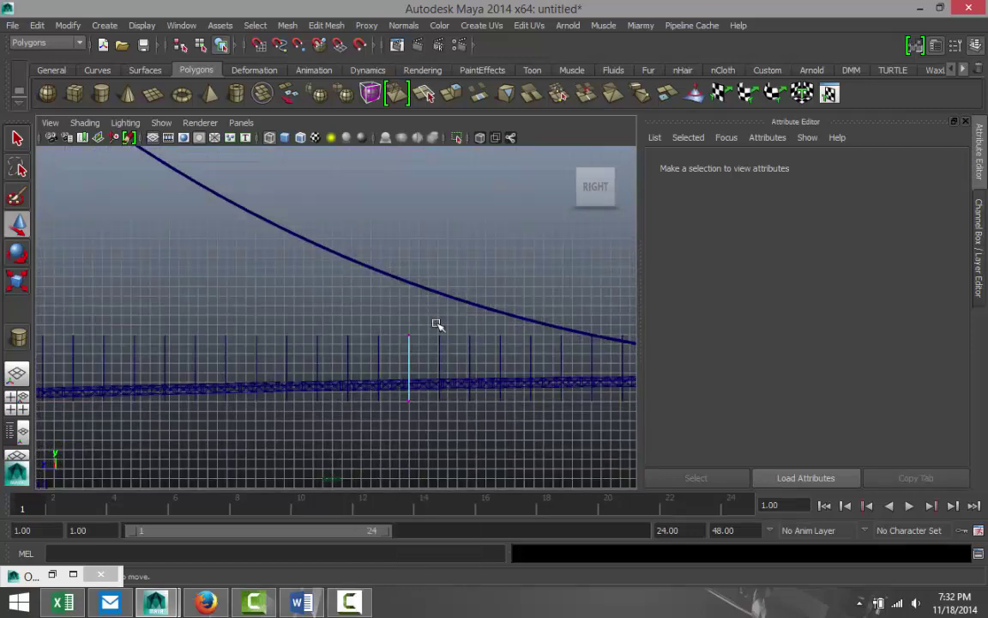
{"action": "left_click", "coordinate": [416, 348]}
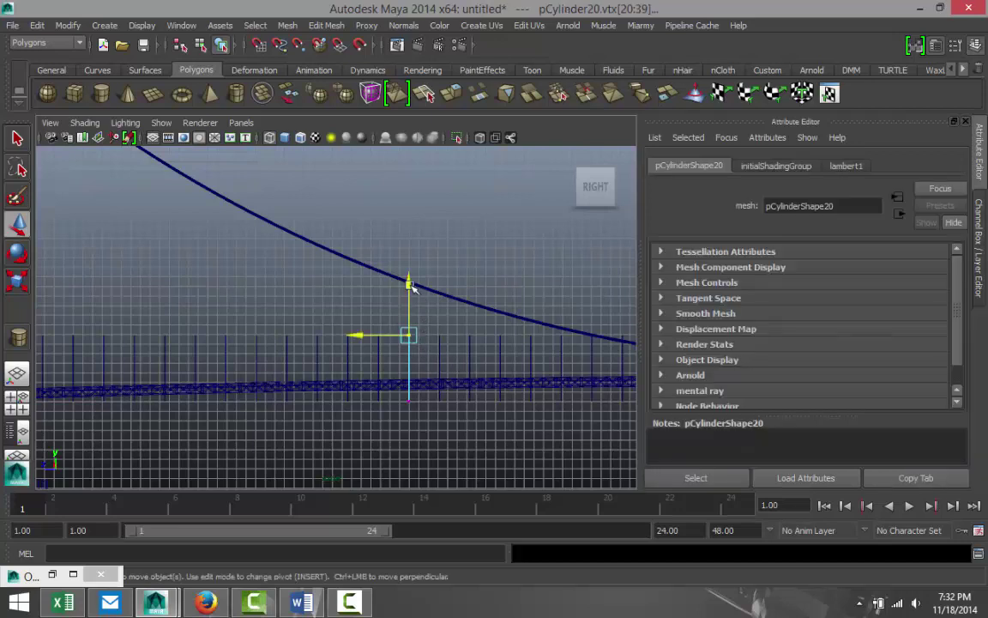
{"action": "left_click_drag", "start_coordinate": [408, 282], "coordinate": [405, 231]}
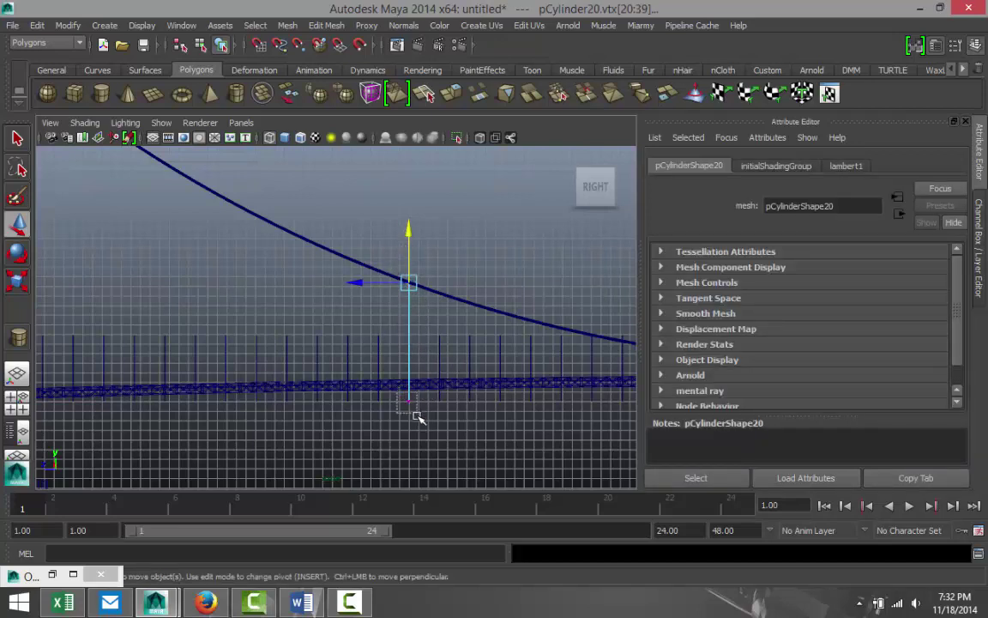
{"action": "left_click", "coordinate": [410, 392]}
{"action": "left_click_drag", "start_coordinate": [408, 342], "coordinate": [408, 337]}
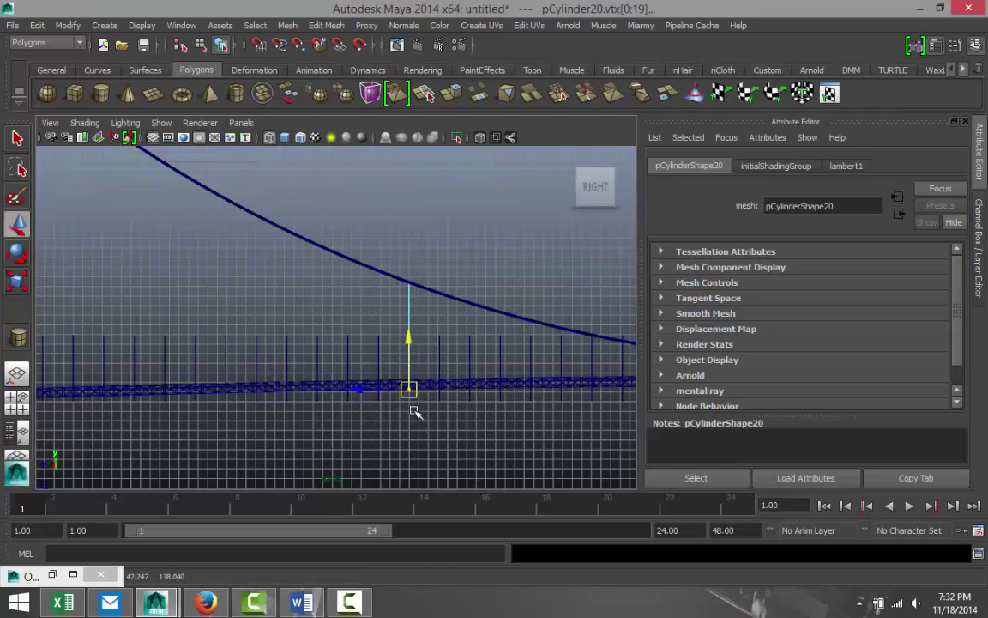
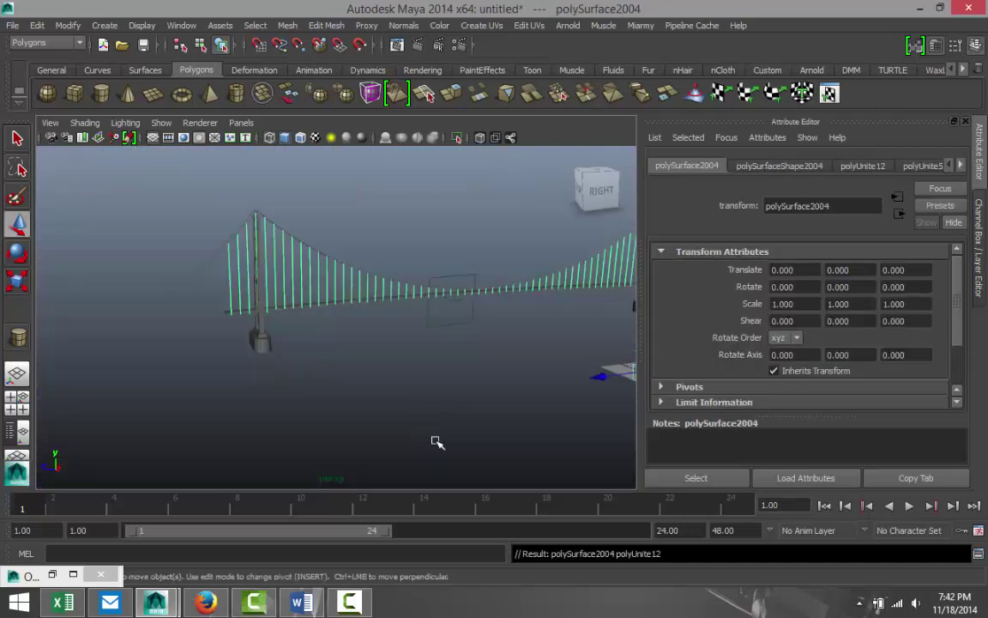
- Duplicate the combined suspender row and move the copy across to the deck's opposite edge at about X -5.163
{"action": "scroll", "coordinate": [435, 437], "scroll_direction": "up", "scroll_amount": 4}
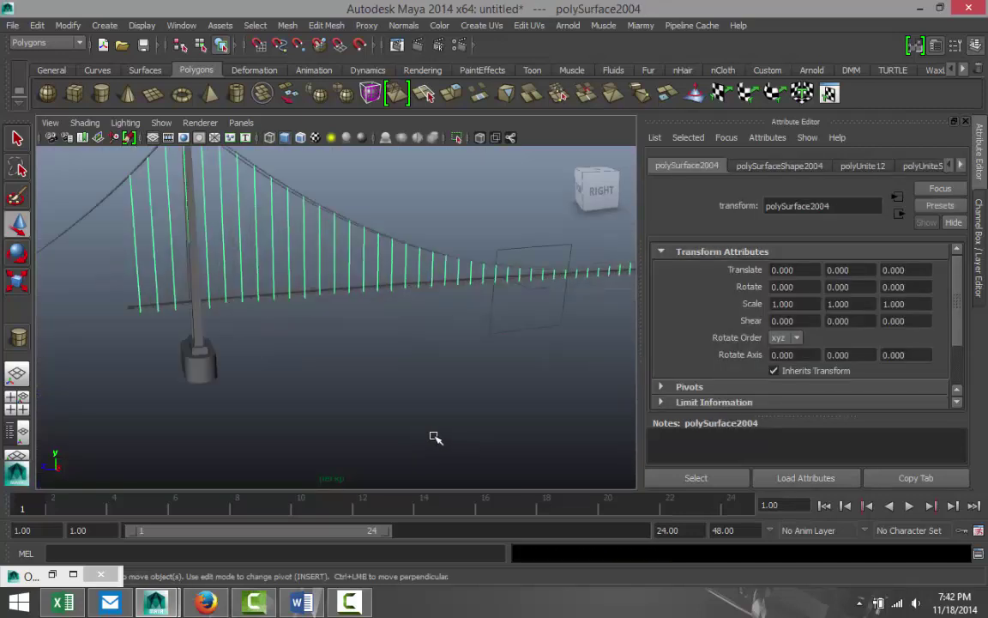
{"action": "scroll", "coordinate": [454, 421], "scroll_direction": "down", "scroll_amount": 2}
{"action": "left_click_drag", "start_coordinate": [489, 418], "coordinate": [405, 419], "text": "alt"}
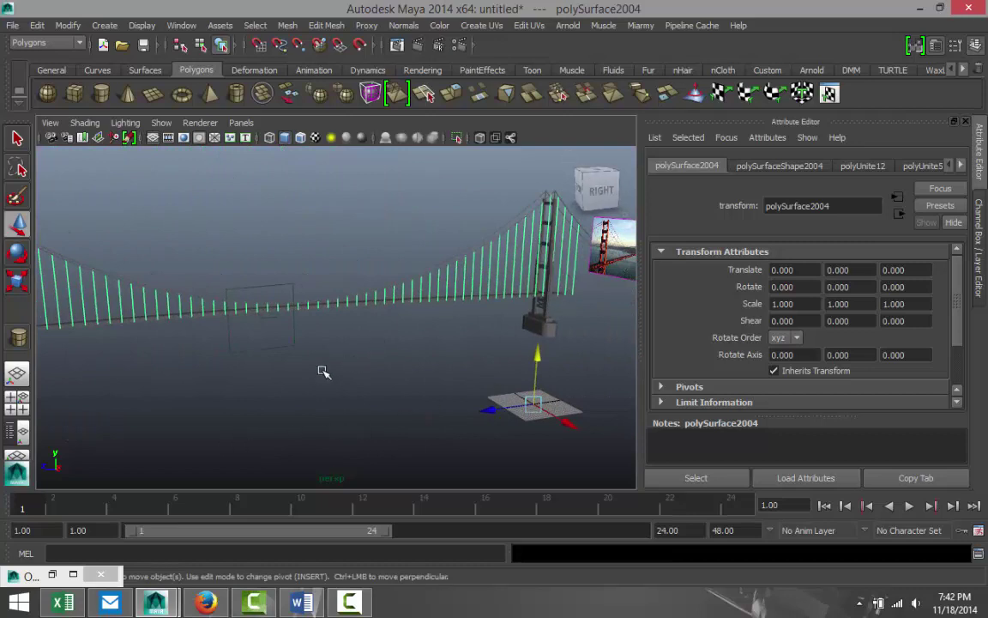
{"action": "scroll", "coordinate": [322, 371], "scroll_direction": "down", "scroll_amount": 3}
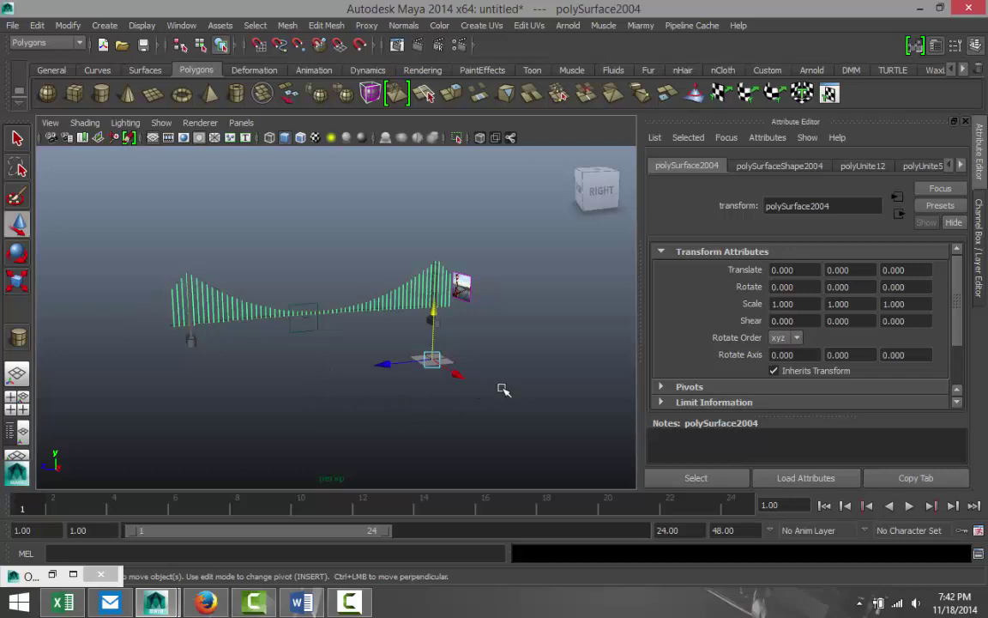
{"action": "key", "text": "ctrl+d"}
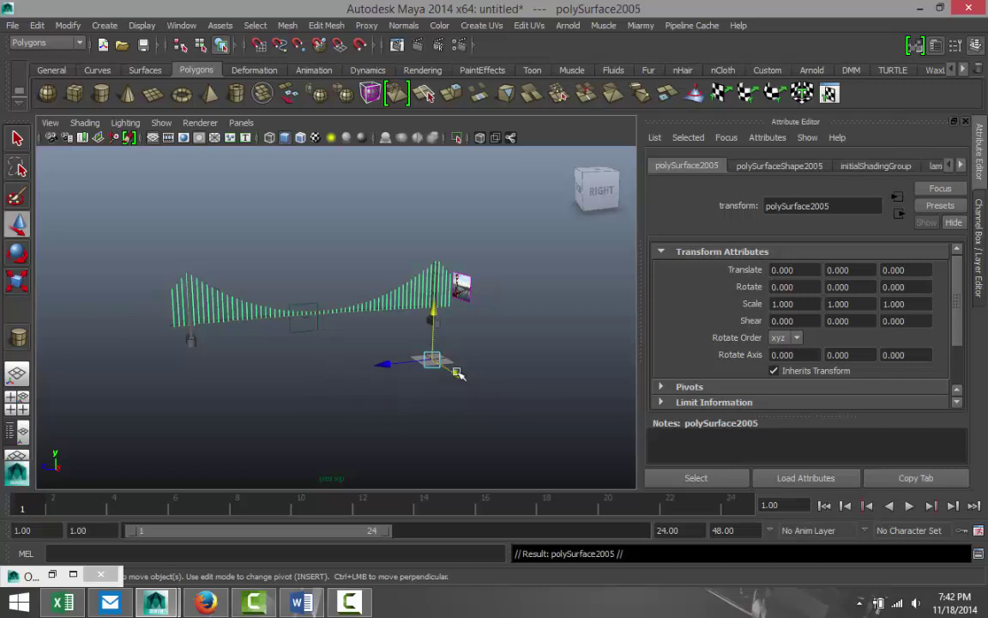
{"action": "left_click_drag", "start_coordinate": [432, 360], "coordinate": [435, 368]}
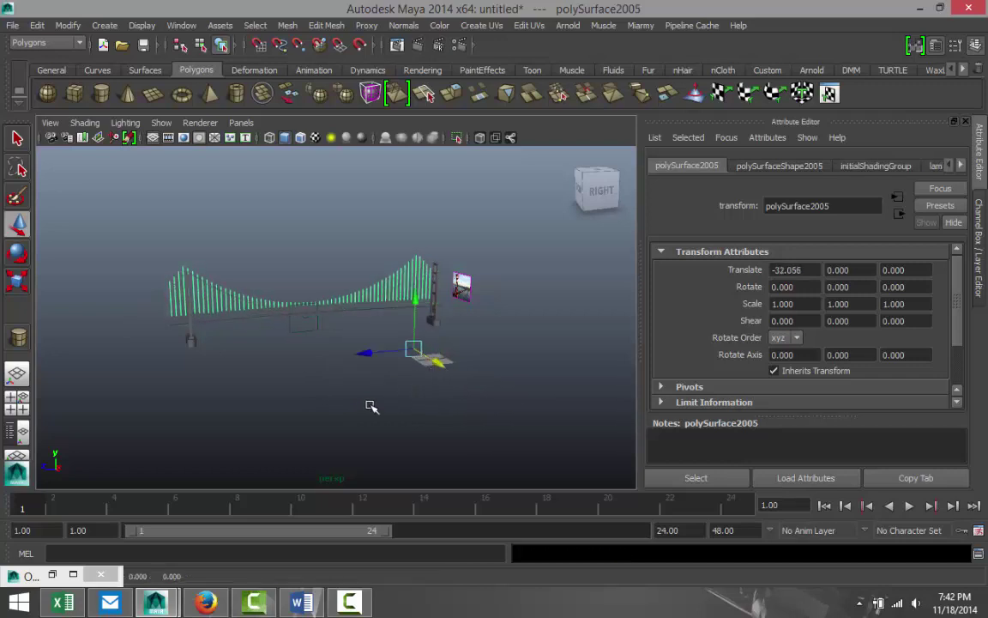
{"action": "left_click_drag", "start_coordinate": [273, 429], "coordinate": [390, 432], "text": "alt"}
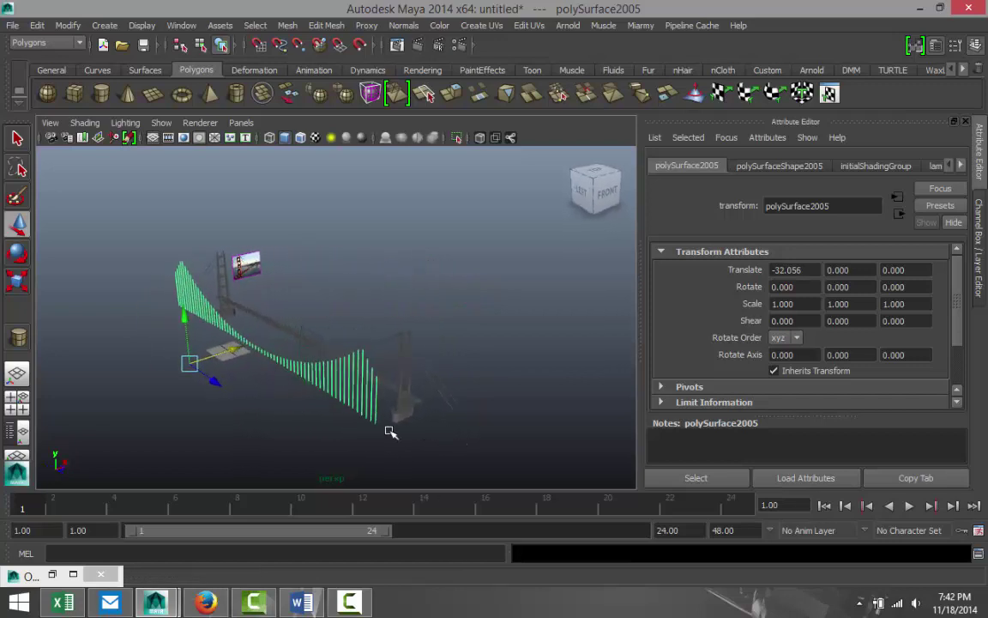
{"action": "left_click_drag", "start_coordinate": [214, 358], "coordinate": [249, 347]}
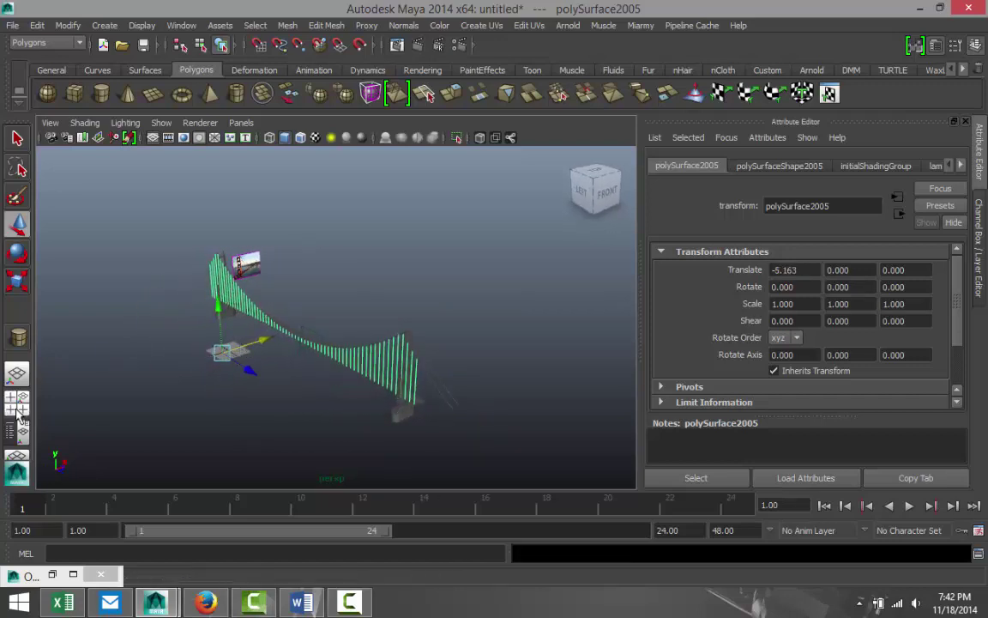
- In the top view, align the duplicated suspender row with the opposite main cable at about X -4.324
{"action": "left_click", "coordinate": [17, 405]}
{"action": "key", "text": "space"}
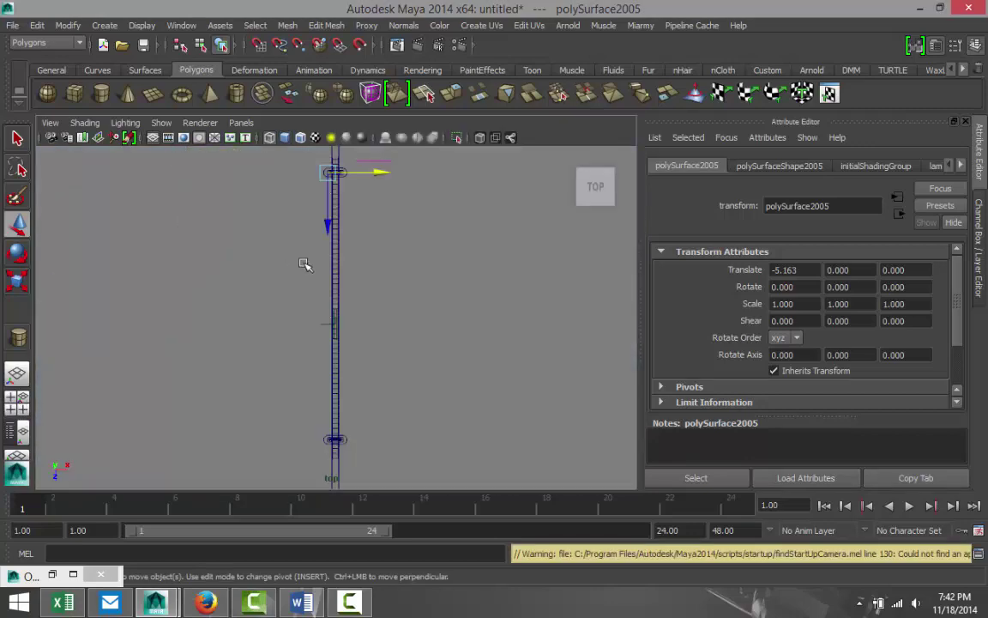
{"action": "scroll", "coordinate": [399, 308], "scroll_direction": "up", "scroll_amount": 4}
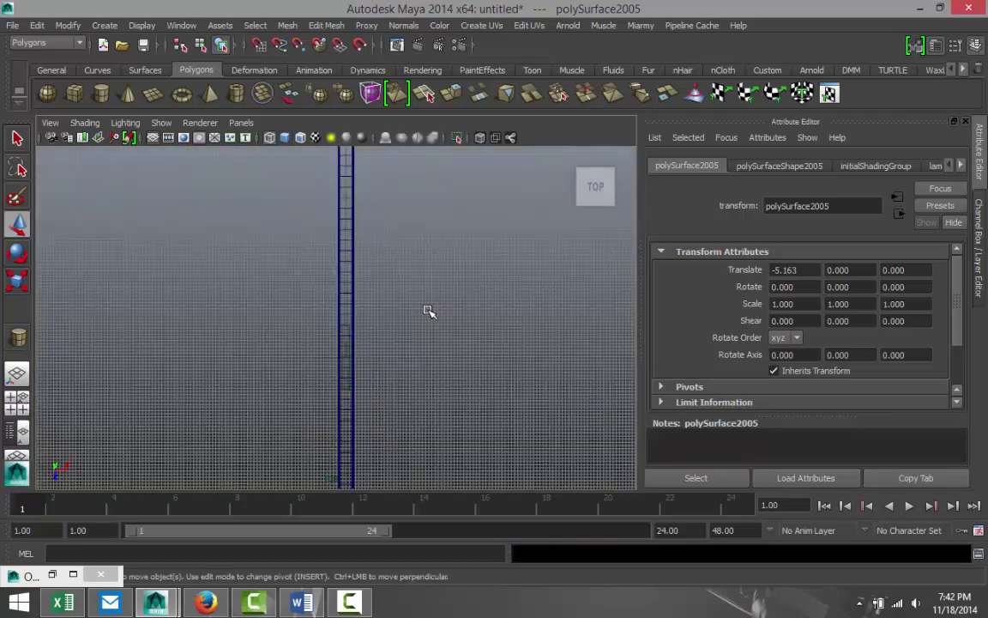
{"action": "middle_click_drag", "start_coordinate": [479, 276], "coordinate": [475, 304], "text": "alt"}
{"action": "middle_click_drag", "start_coordinate": [487, 232], "coordinate": [408, 317], "text": "alt"}
{"action": "left_click_drag", "start_coordinate": [360, 266], "coordinate": [364, 268]}
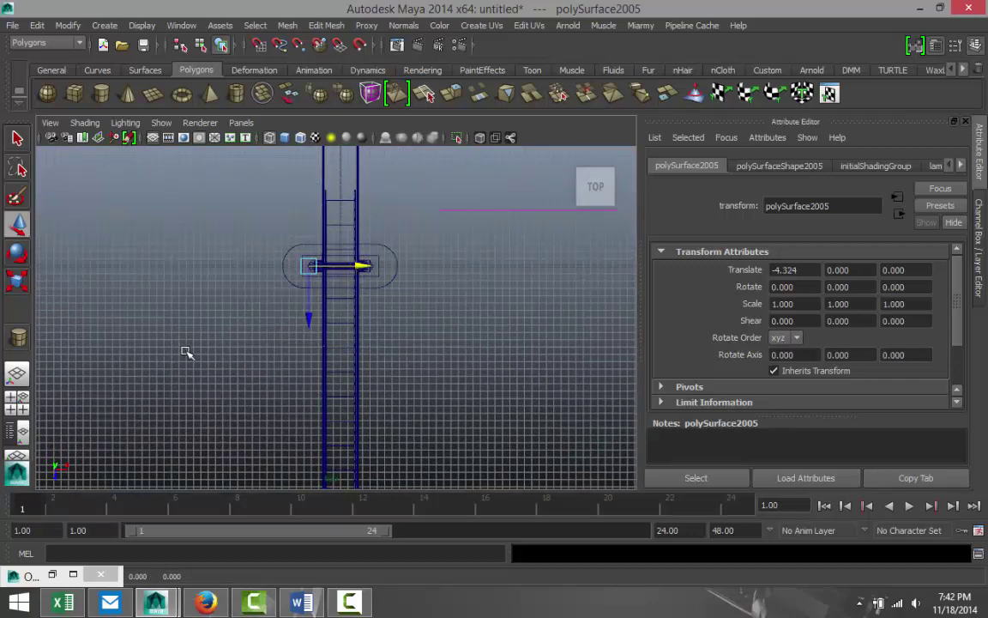
- In the perspective view, examine how both suspender rows fit the main cables, towers and deck
{"action": "left_click", "coordinate": [19, 401]}
{"action": "key", "text": "space"}
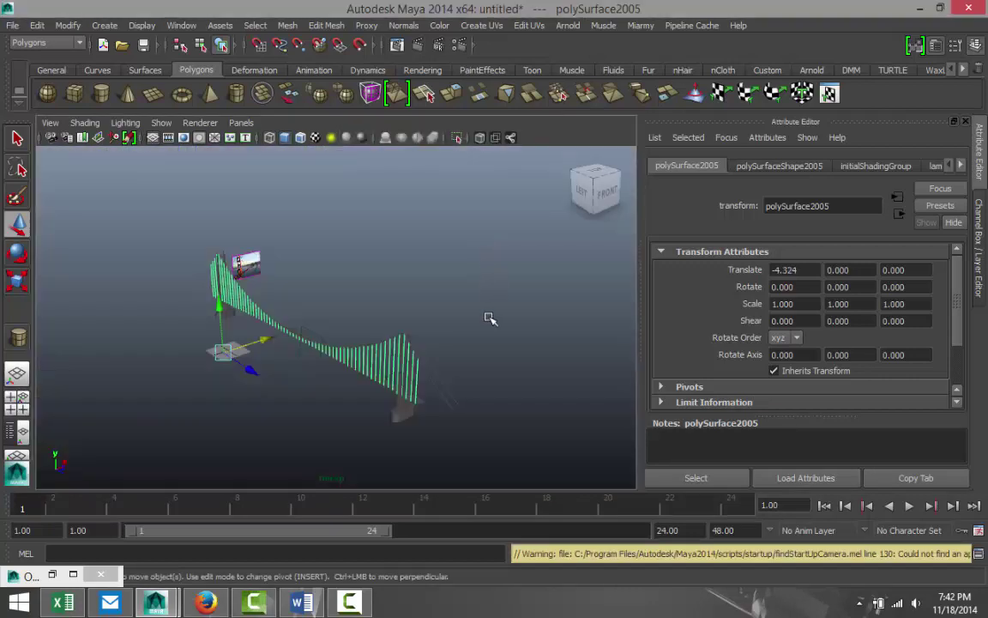
{"action": "left_click", "coordinate": [481, 316]}
{"action": "scroll", "coordinate": [368, 414], "scroll_direction": "up", "scroll_amount": 5}
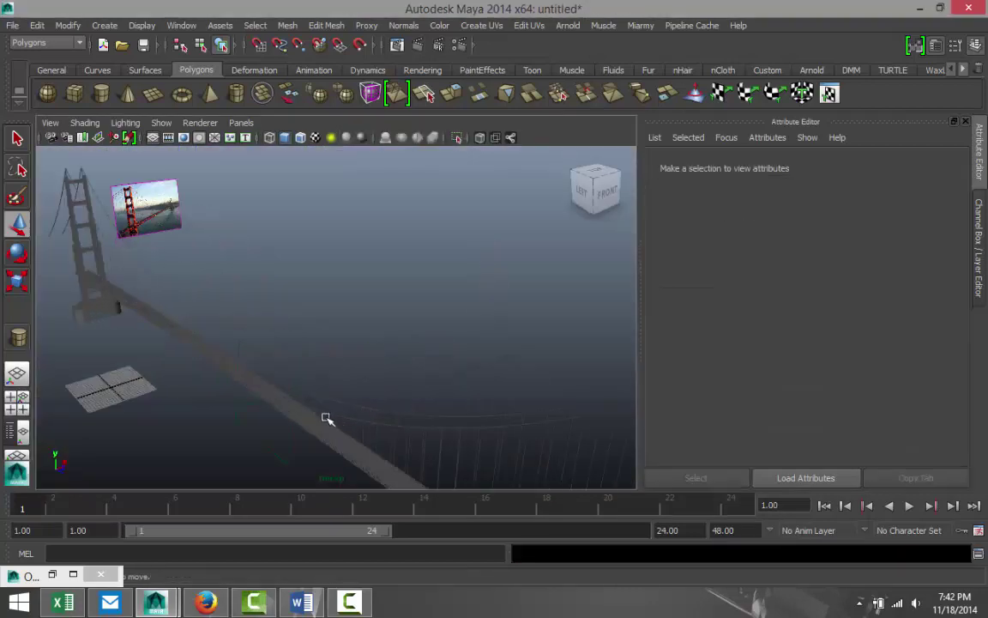
{"action": "scroll", "coordinate": [326, 418], "scroll_direction": "up", "scroll_amount": 2}
{"action": "left_click_drag", "start_coordinate": [356, 363], "coordinate": [310, 329], "text": "alt"}
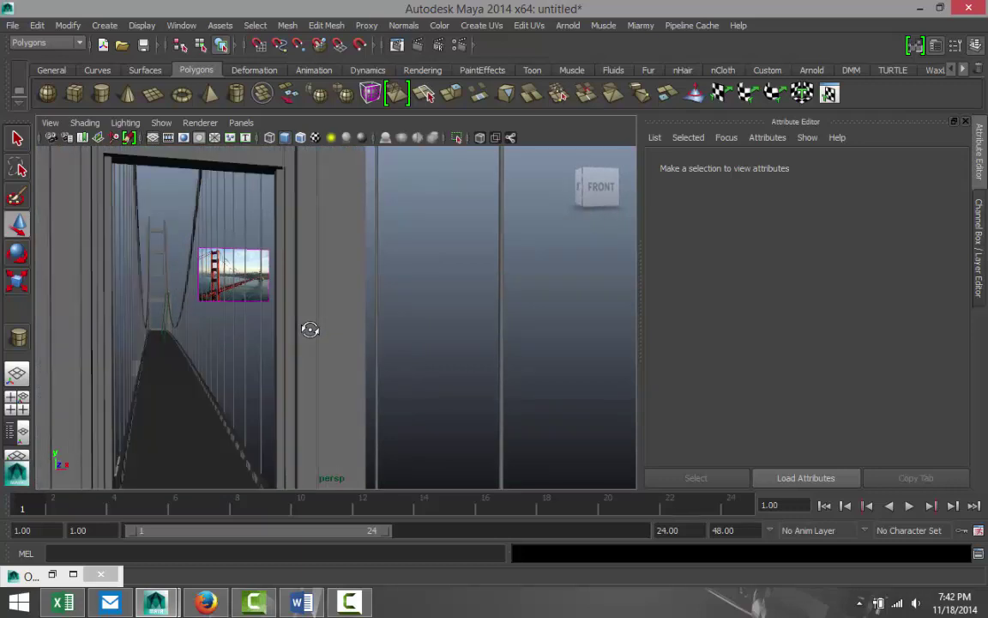
{"action": "scroll", "coordinate": [340, 346], "scroll_direction": "down", "scroll_amount": 3}
{"action": "scroll", "coordinate": [342, 348], "scroll_direction": "up", "scroll_amount": 3}
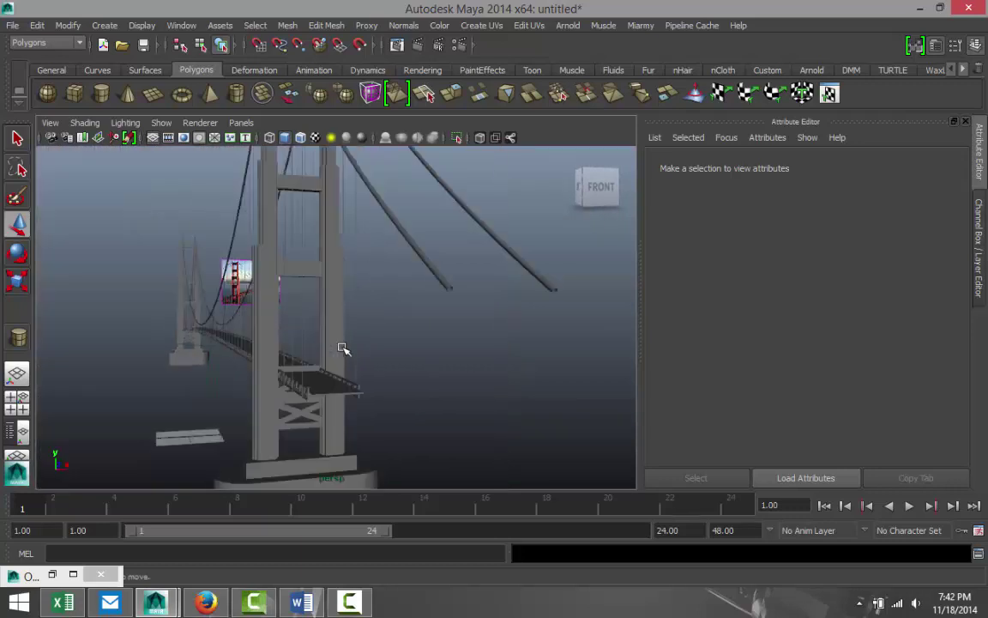
{"action": "left_click_drag", "start_coordinate": [359, 344], "coordinate": [436, 349], "text": "alt"}
{"action": "middle_click_drag", "start_coordinate": [435, 348], "coordinate": [385, 403], "text": "alt"}
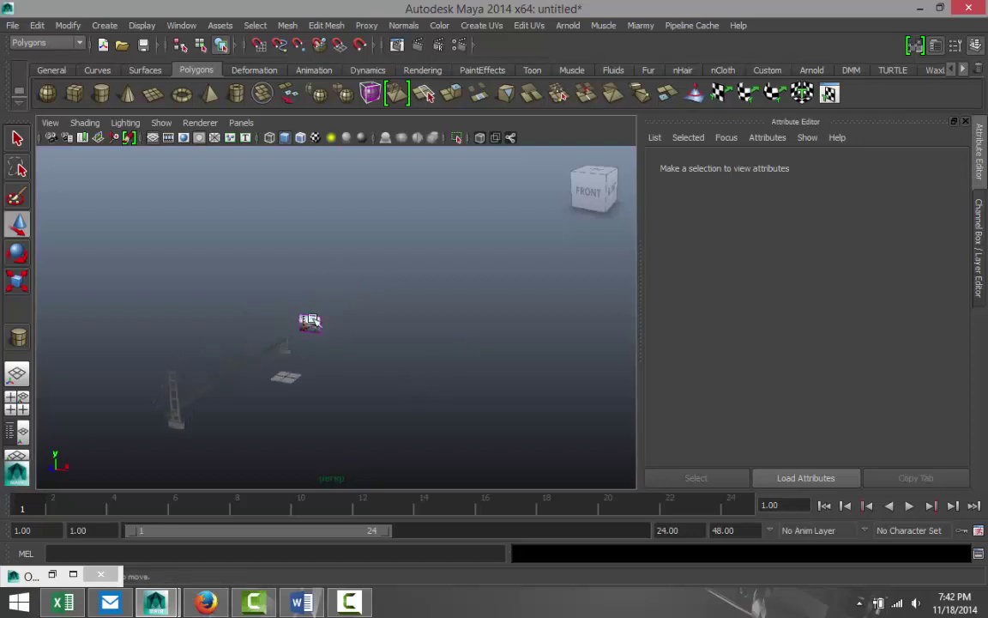
- Delete the reference image plane beside the tower and combine all bridge parts into a single mesh
{"action": "left_click", "coordinate": [311, 321]}
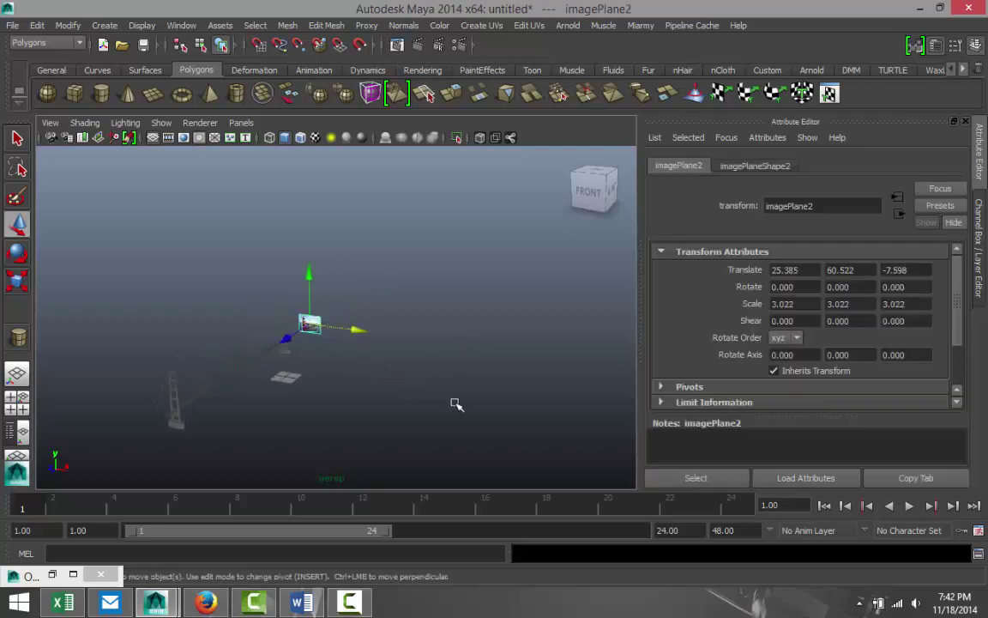
{"action": "key", "text": "Delete"}
{"action": "mouse_move", "coordinate": [511, 438]}
{"action": "left_mouse_down", "text": "alt"}
{"action": "mouse_move", "coordinate": [375, 399]}
{"action": "mouse_move", "coordinate": [234, 311]}
{"action": "mouse_move", "coordinate": [486, 369]}
{"action": "mouse_move", "coordinate": [513, 447]}
{"action": "left_mouse_up", "text": "alt"}
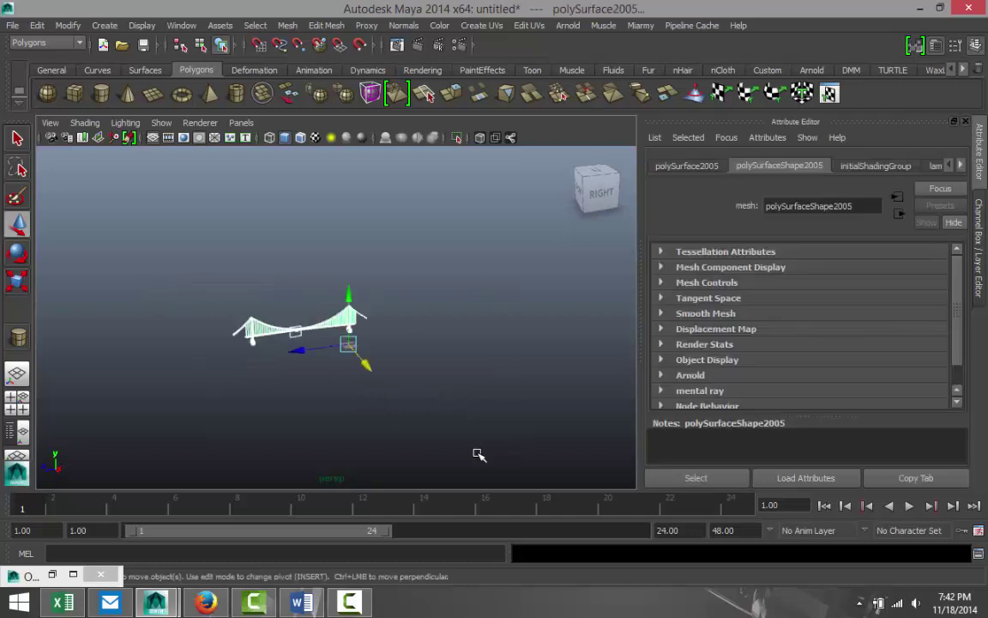
{"action": "left_click", "coordinate": [288, 25]}
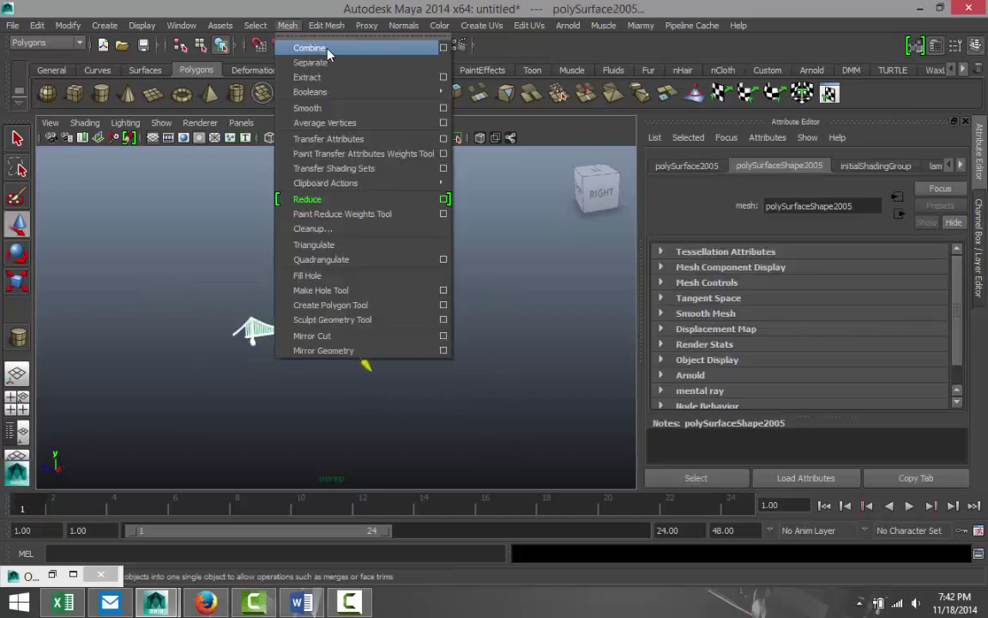
{"action": "left_click", "coordinate": [327, 49]}
- Examine the combined bridge mesh from several angles and distances
{"action": "scroll", "coordinate": [452, 394], "scroll_direction": "up", "scroll_amount": 5}
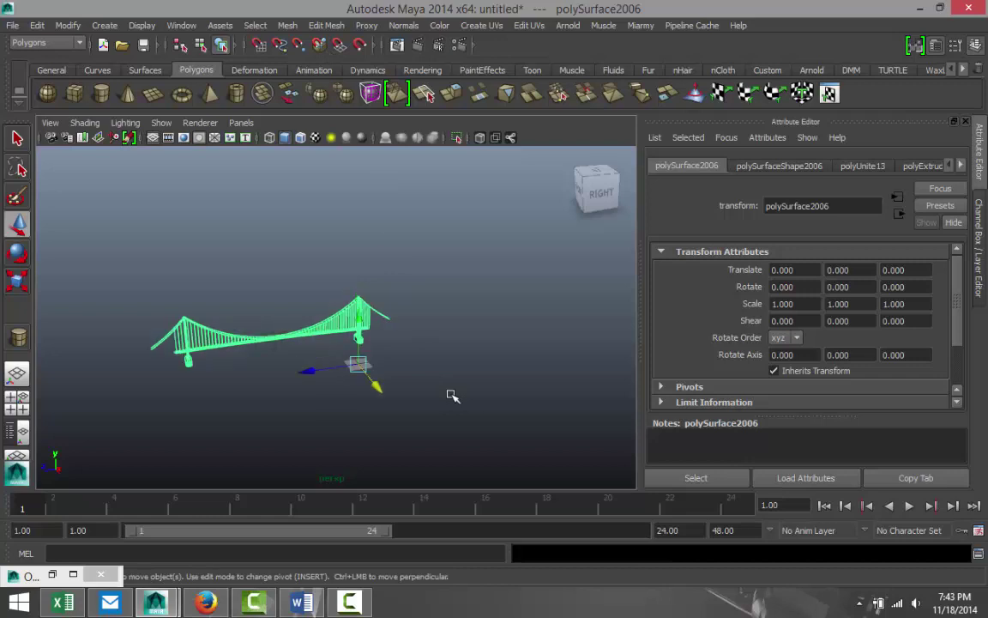
{"action": "left_click_drag", "start_coordinate": [266, 413], "coordinate": [330, 410], "text": "alt"}
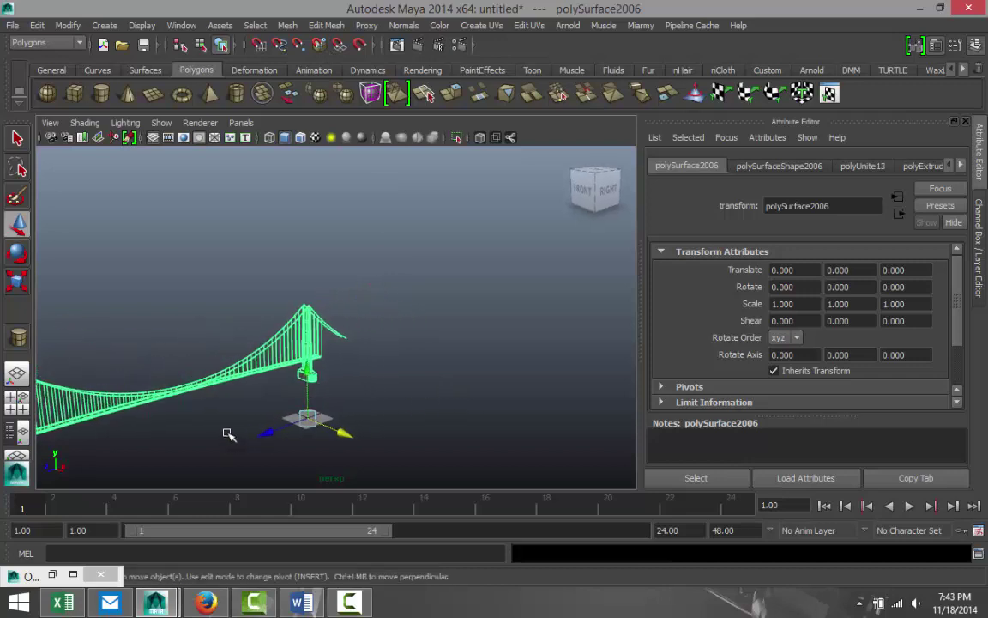
{"action": "mouse_move", "coordinate": [229, 408]}
{"action": "left_mouse_down", "text": "alt"}
{"action": "mouse_move", "coordinate": [259, 426]}
{"action": "mouse_move", "coordinate": [231, 422]}
{"action": "left_mouse_up", "text": "alt"}
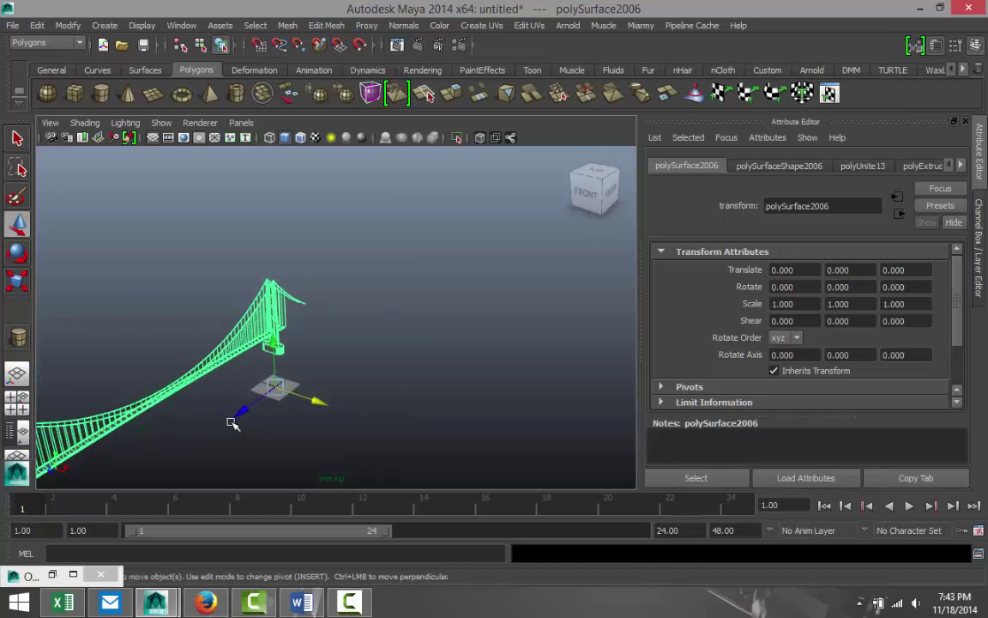
{"action": "middle_click_drag", "start_coordinate": [272, 414], "coordinate": [444, 321], "text": "alt"}
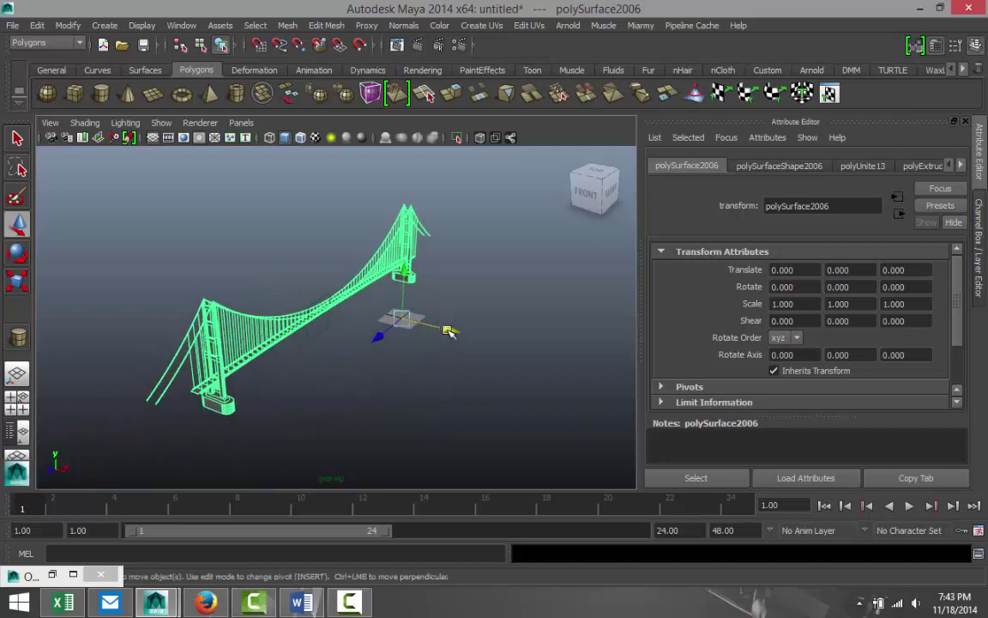
{"action": "scroll", "coordinate": [447, 331], "scroll_direction": "down", "scroll_amount": 2}
{"action": "scroll", "coordinate": [447, 332], "scroll_direction": "up", "scroll_amount": 4}
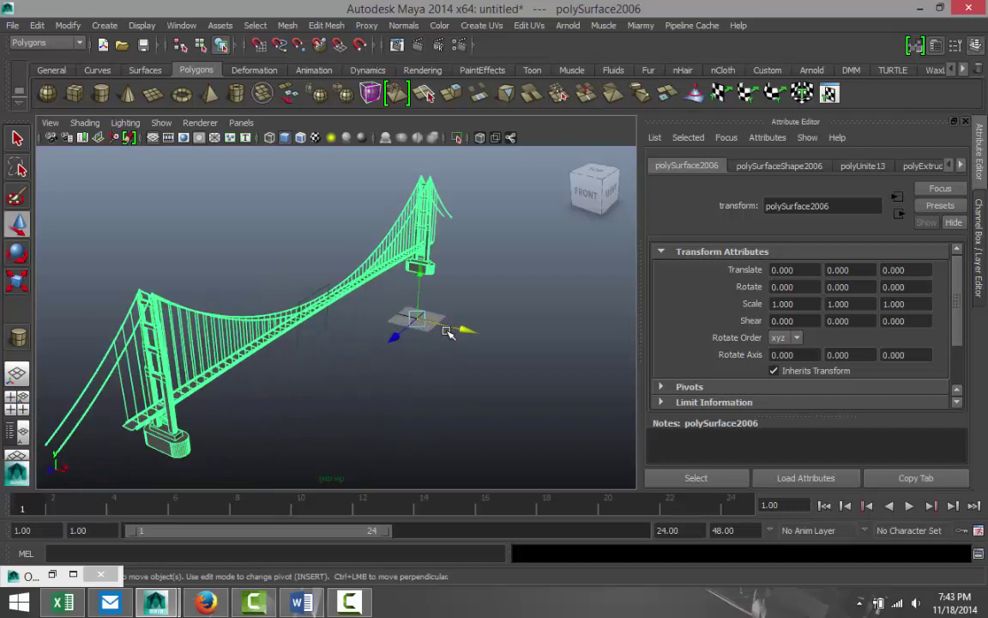
{"action": "scroll", "coordinate": [447, 332], "scroll_direction": "down", "scroll_amount": 3}
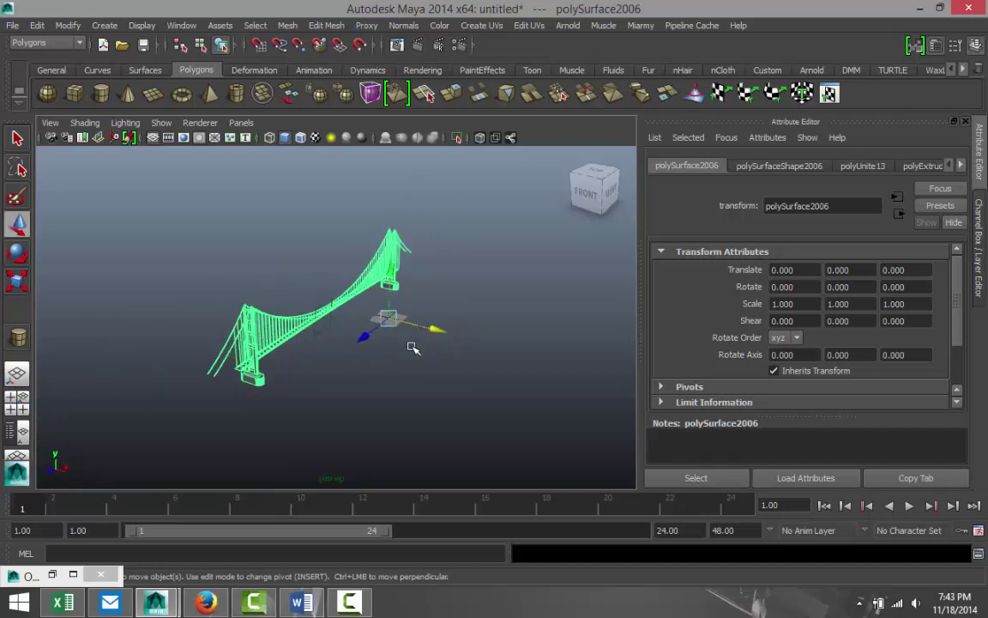
- Save the scene to the Desktop as a Maya Binary file named GoldenGate
{"action": "left_click", "coordinate": [13, 25]}
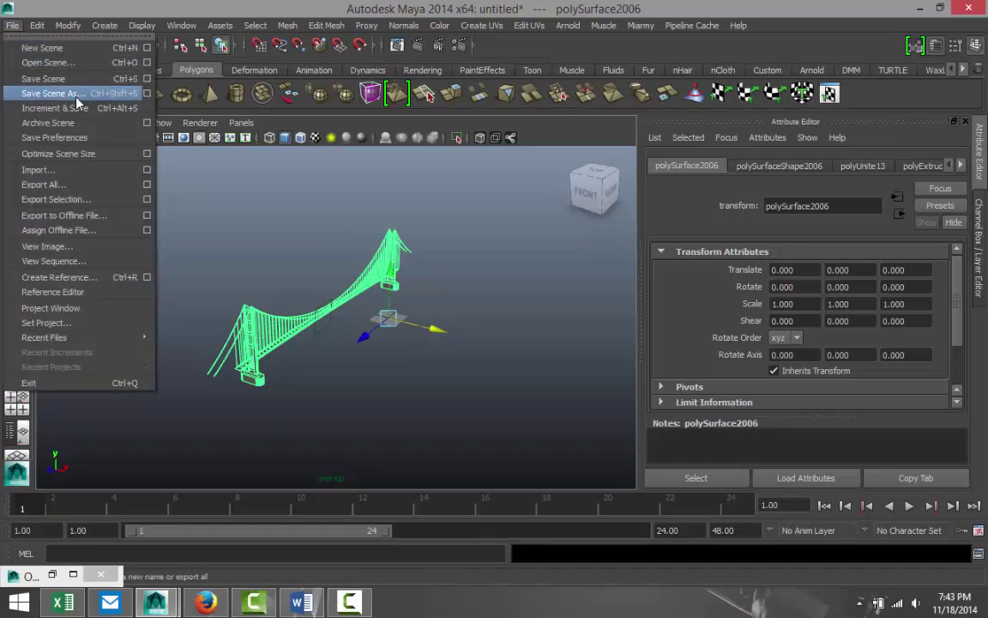
{"action": "left_click", "coordinate": [51, 92]}
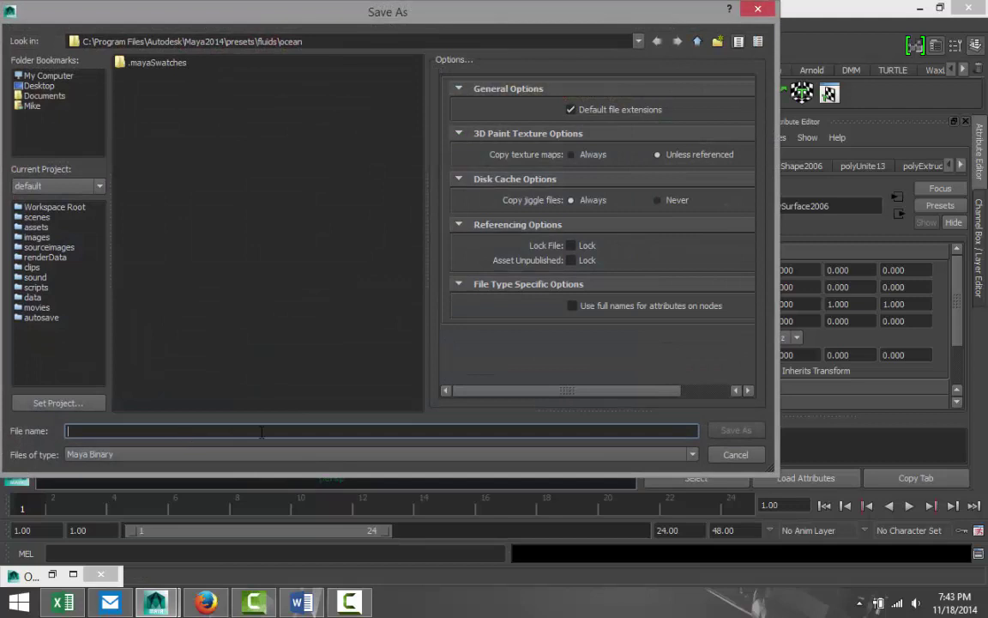
{"action": "type", "text": "GoldenGate"}
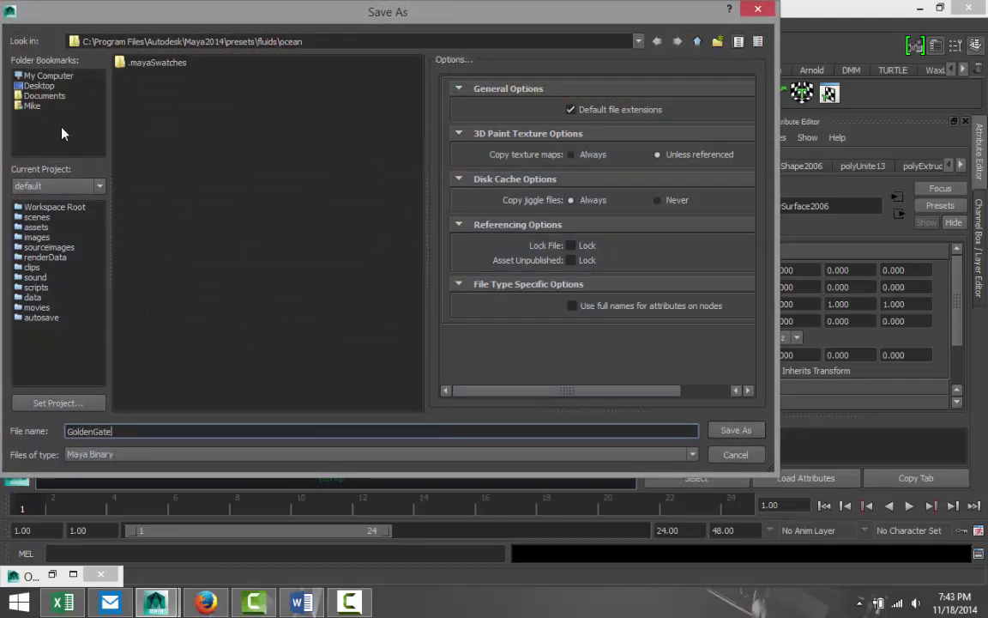
{"action": "left_click", "coordinate": [50, 86]}
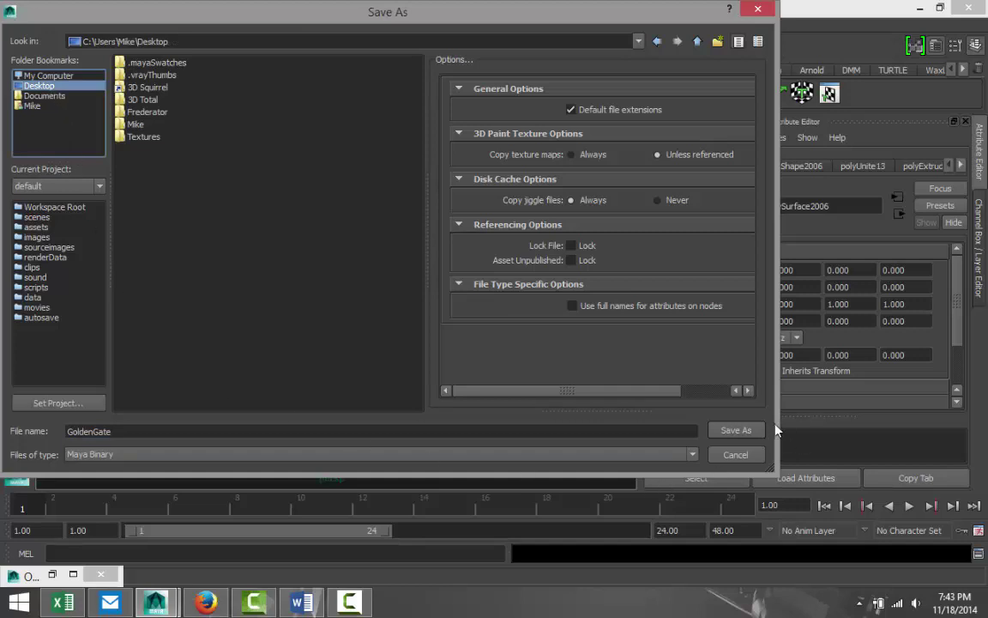
{"action": "left_click", "coordinate": [745, 436]}
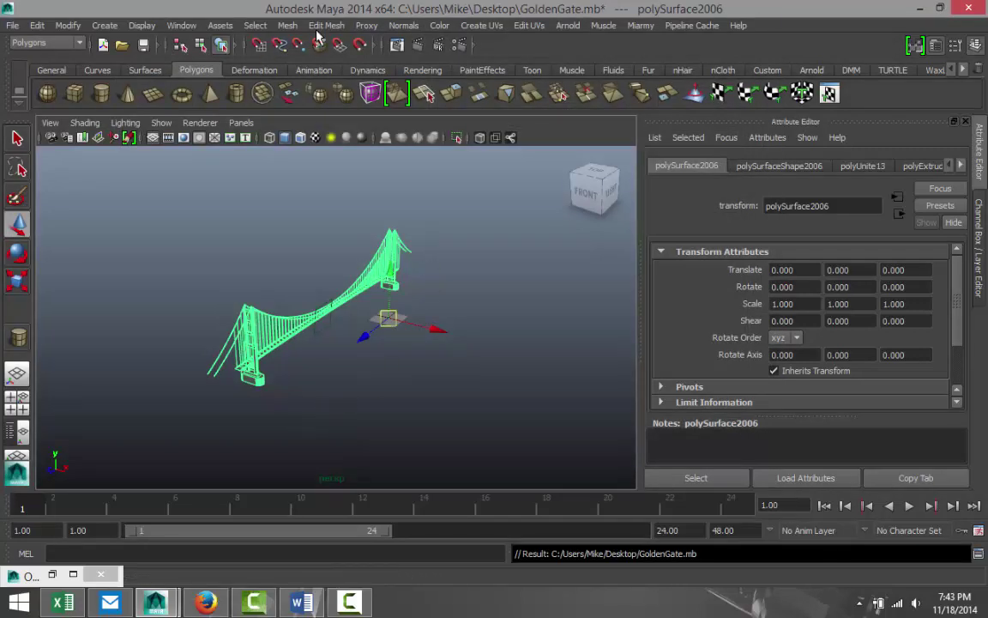
- Import the NormalSea ocean example from the Visor into the bridge scene and check its extent around the bridge
{"action": "left_click", "coordinate": [182, 27]}
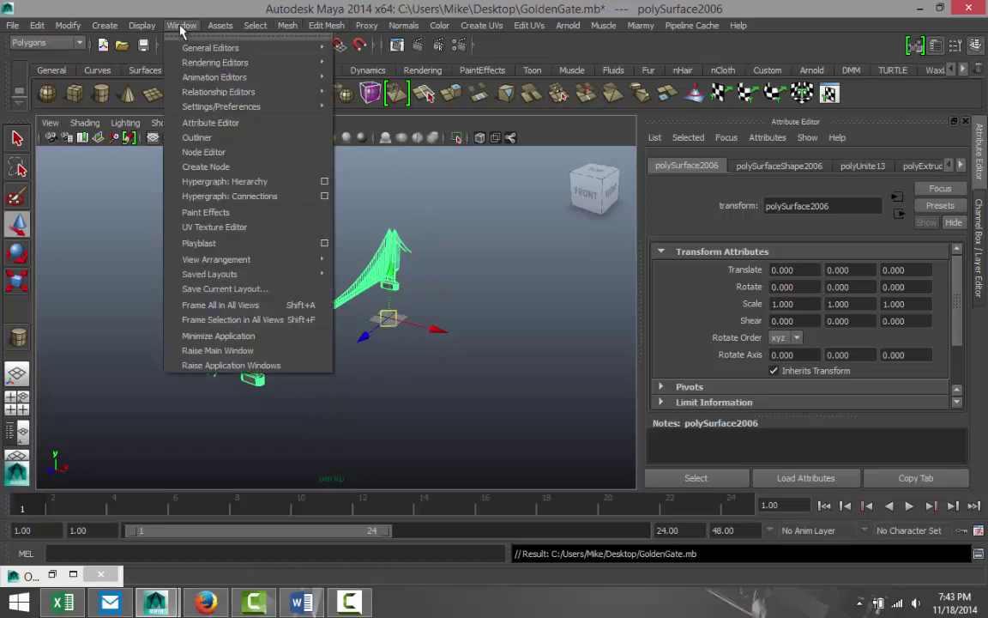
{"action": "mouse_move", "coordinate": [202, 52]}
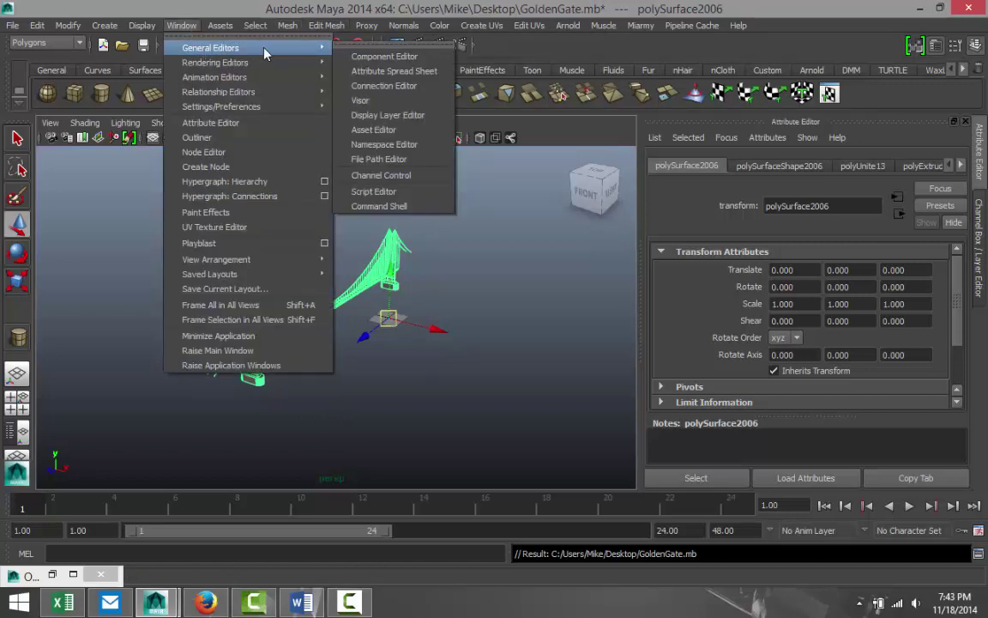
{"action": "left_click", "coordinate": [360, 100]}
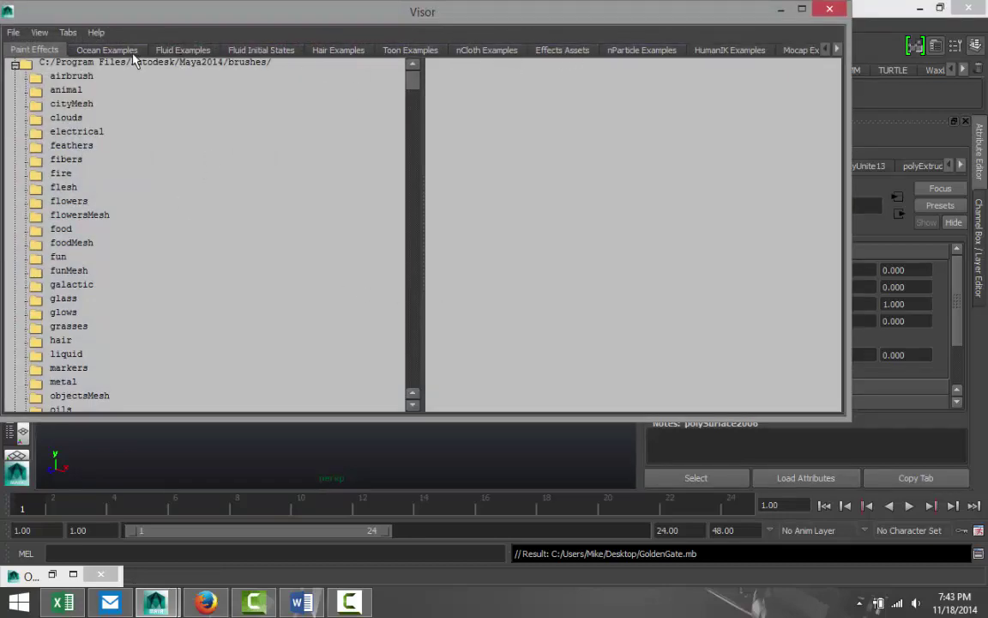
{"action": "left_click", "coordinate": [107, 50]}
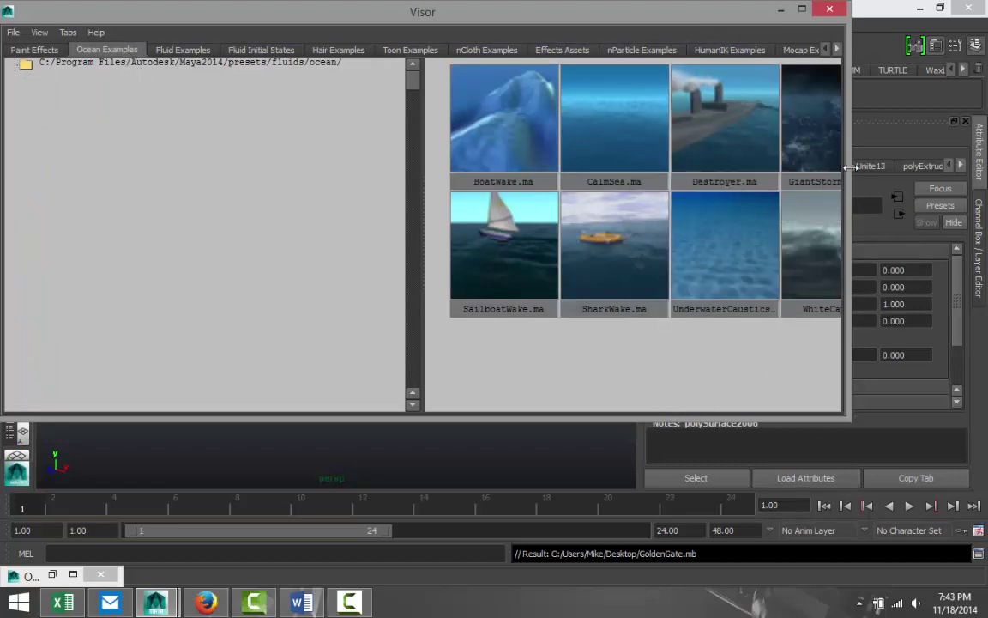
{"action": "left_click_drag", "start_coordinate": [849, 169], "coordinate": [972, 189]}
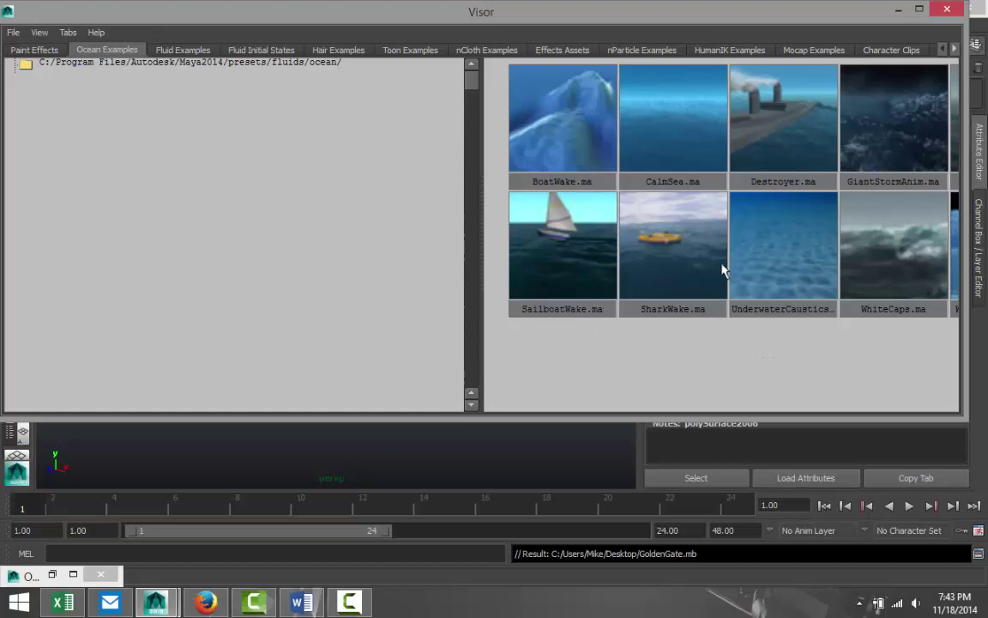
{"action": "scroll", "coordinate": [695, 262], "scroll_direction": "down", "scroll_amount": 3}
{"action": "scroll", "coordinate": [802, 310], "scroll_direction": "down", "scroll_amount": 2}
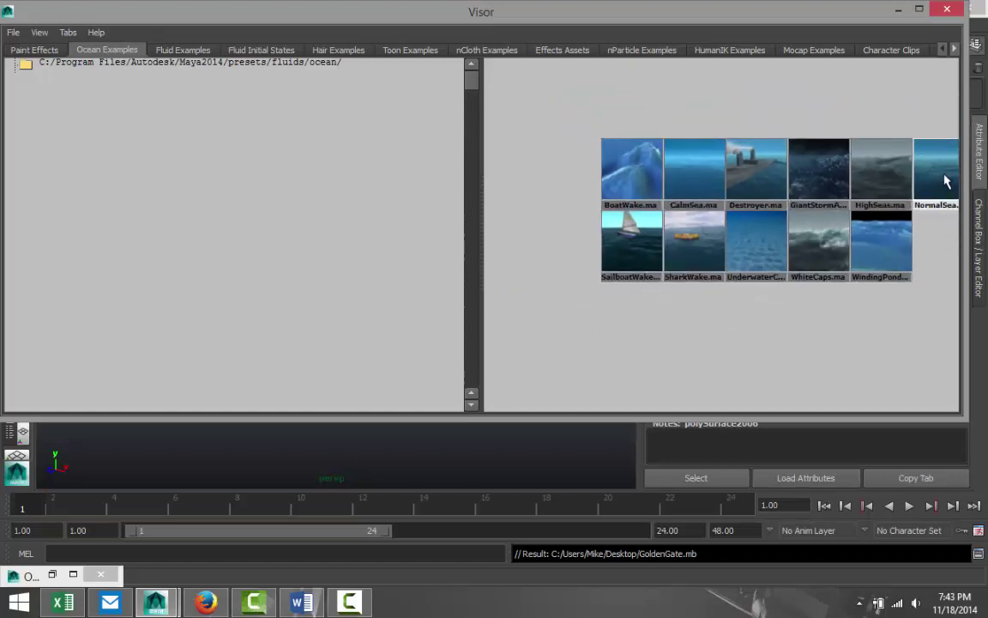
{"action": "left_click_drag", "start_coordinate": [947, 181], "coordinate": [543, 452]}
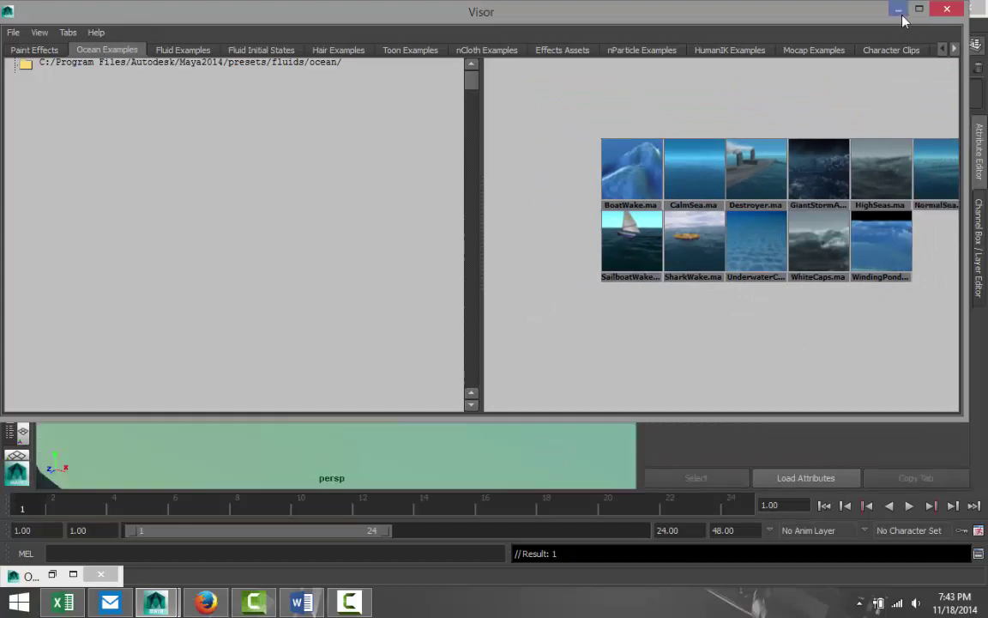
{"action": "left_click", "coordinate": [897, 10]}
{"action": "scroll", "coordinate": [411, 337], "scroll_direction": "down", "scroll_amount": 5}
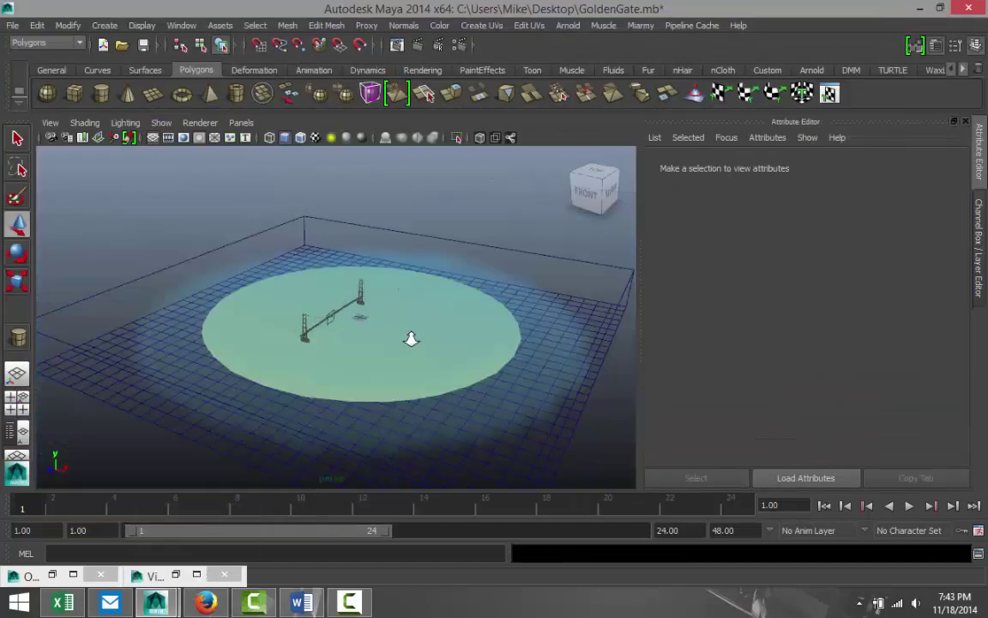
{"action": "scroll", "coordinate": [413, 348], "scroll_direction": "up", "scroll_amount": 4}
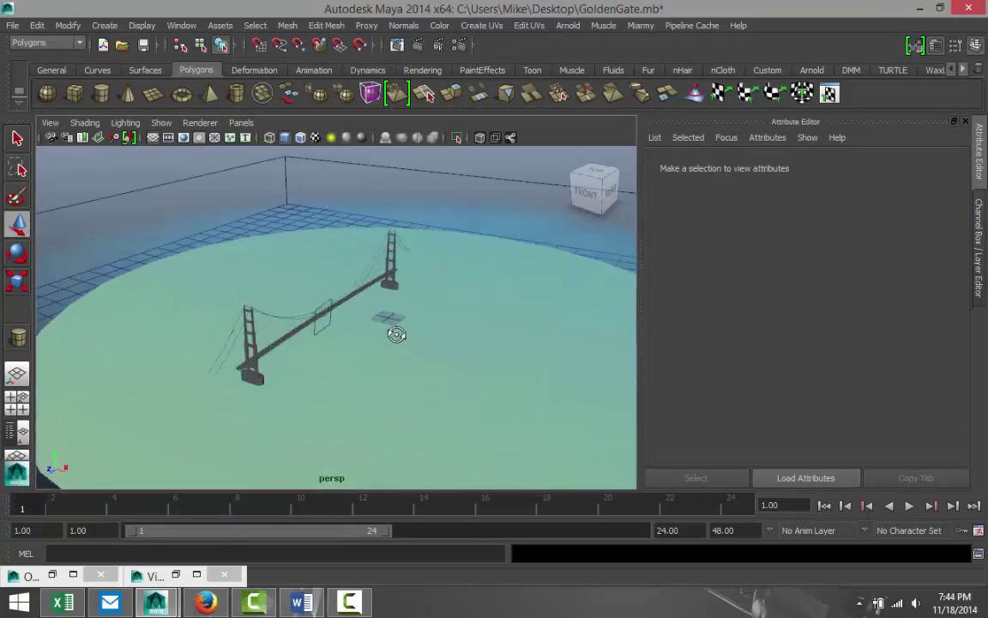
{"action": "left_click_drag", "start_coordinate": [397, 333], "coordinate": [417, 351], "text": "alt"}
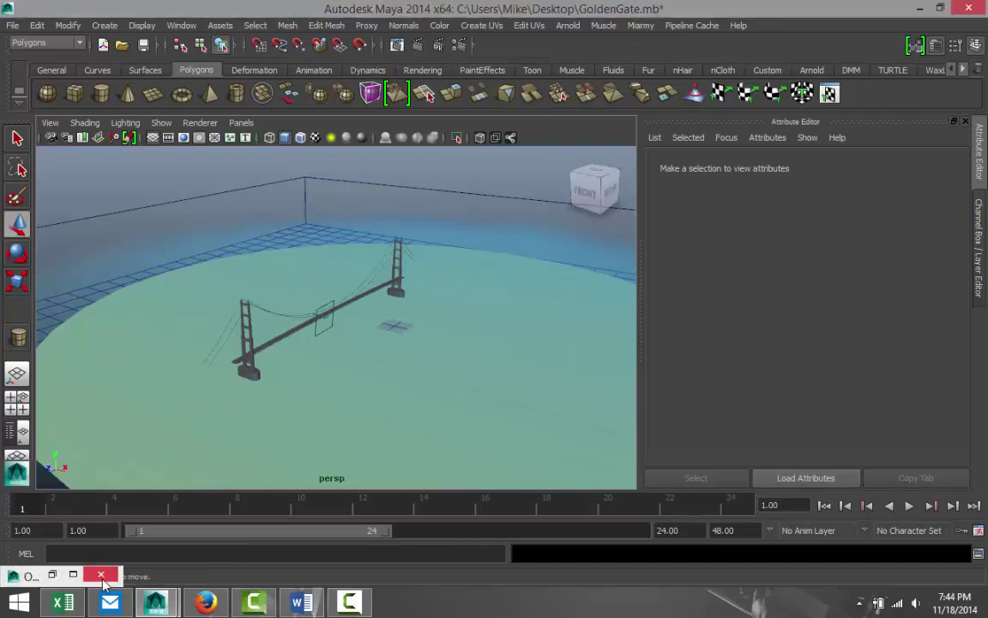
- Set the renderer to mental ray in the render settings and review the common output options
{"action": "left_click", "coordinate": [461, 46]}
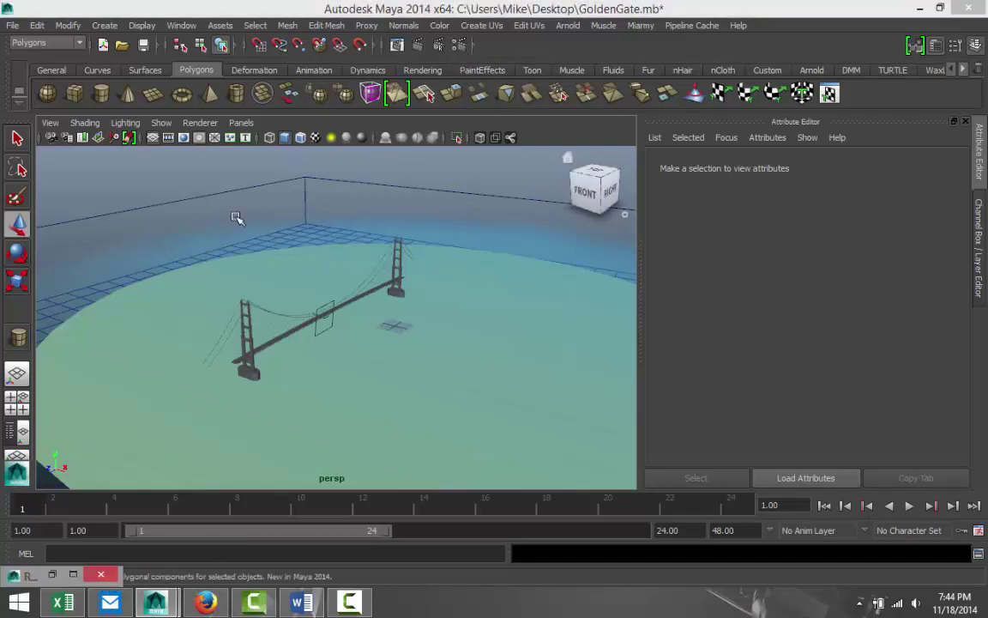
{"action": "left_click", "coordinate": [70, 573]}
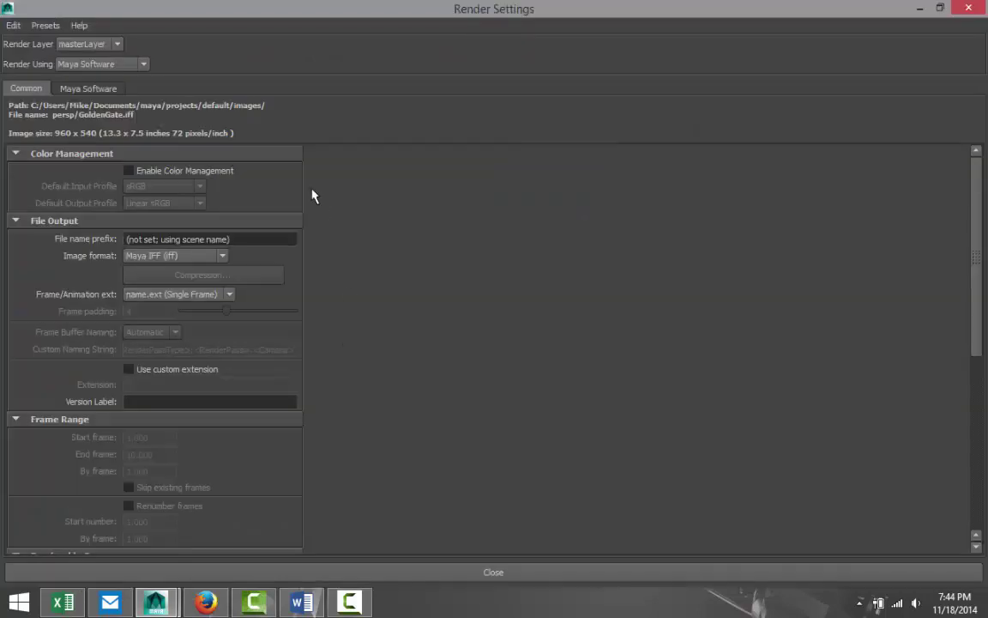
{"action": "left_click", "coordinate": [144, 65]}
{"action": "left_click", "coordinate": [119, 124]}
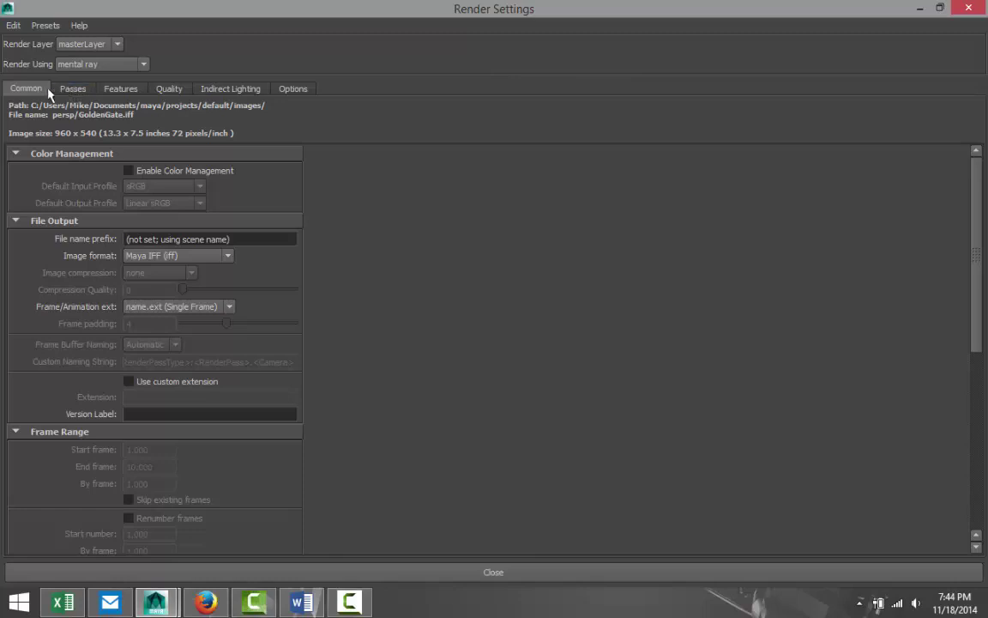
{"action": "scroll", "coordinate": [154, 254], "scroll_direction": "down", "scroll_amount": 5}
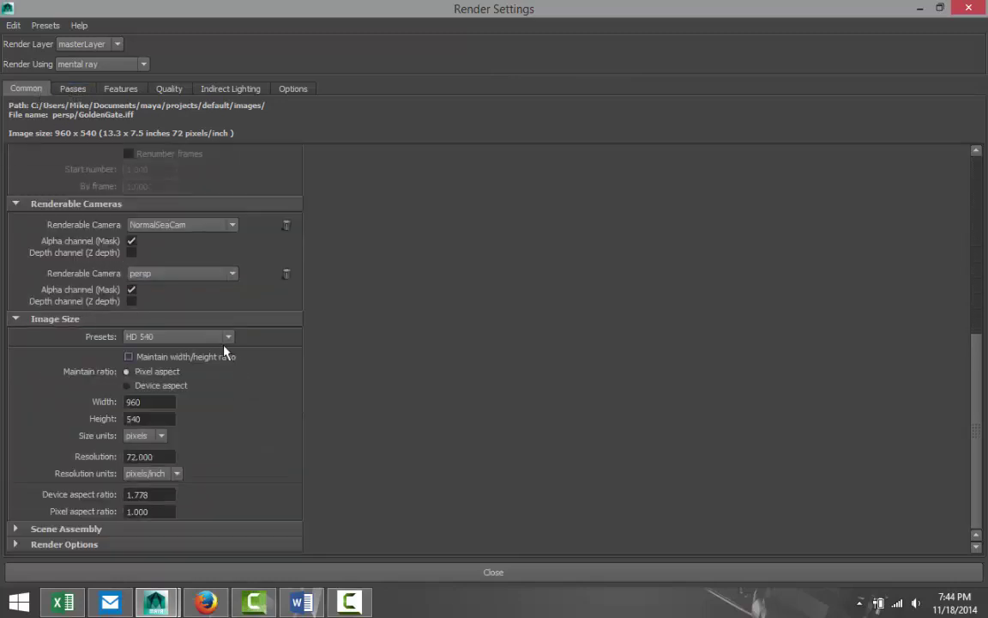
{"action": "scroll", "coordinate": [408, 353], "scroll_direction": "up", "scroll_amount": 6}
{"action": "left_click", "coordinate": [919, 8]}
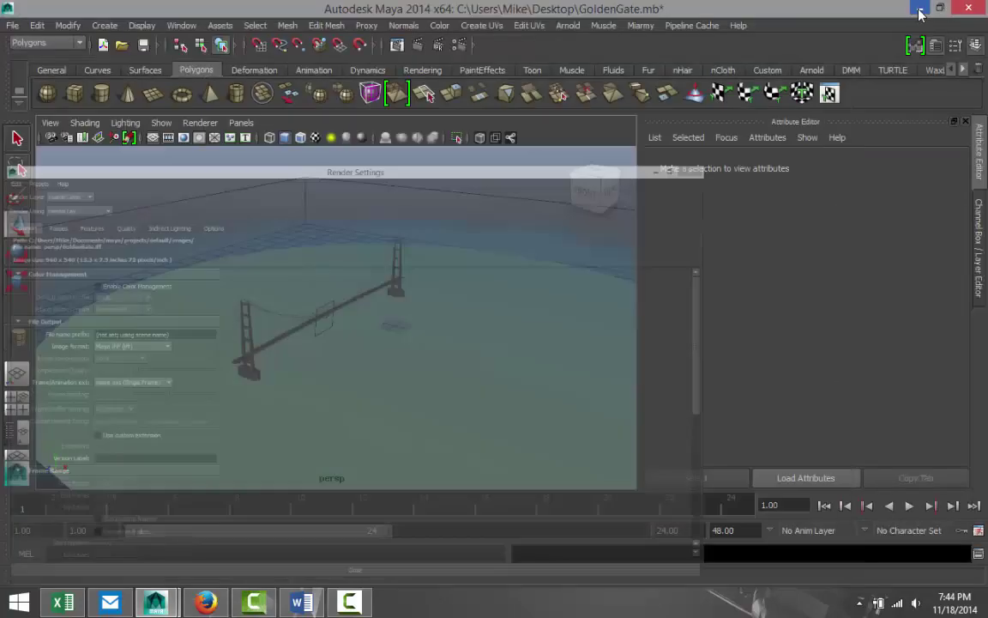
- Render a closer perspective view of the bridge over the ocean and close the finished render
{"action": "scroll", "coordinate": [486, 300], "scroll_direction": "up", "scroll_amount": 3}
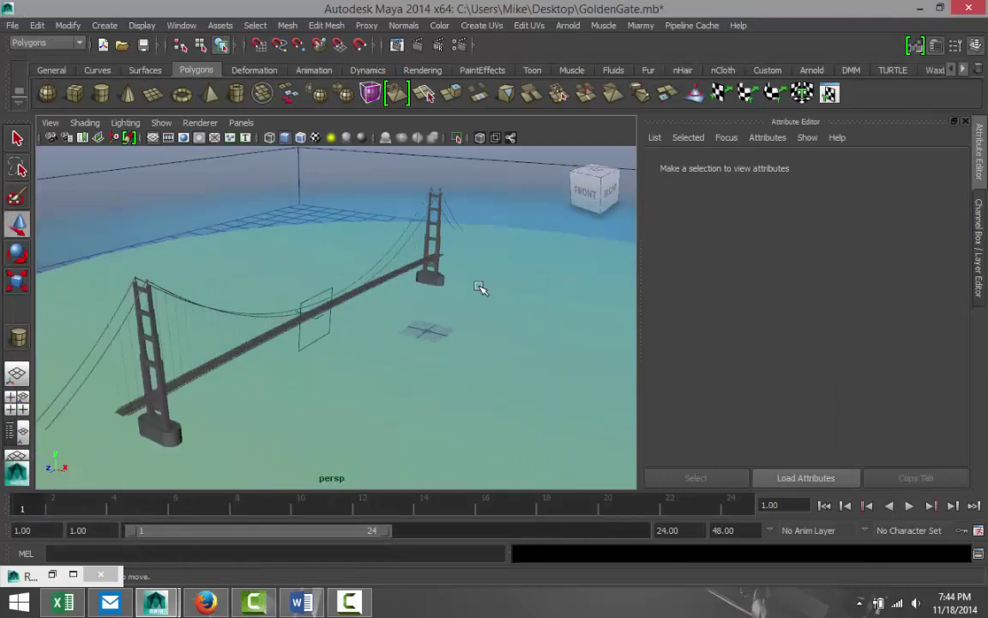
{"action": "left_click", "coordinate": [418, 45]}
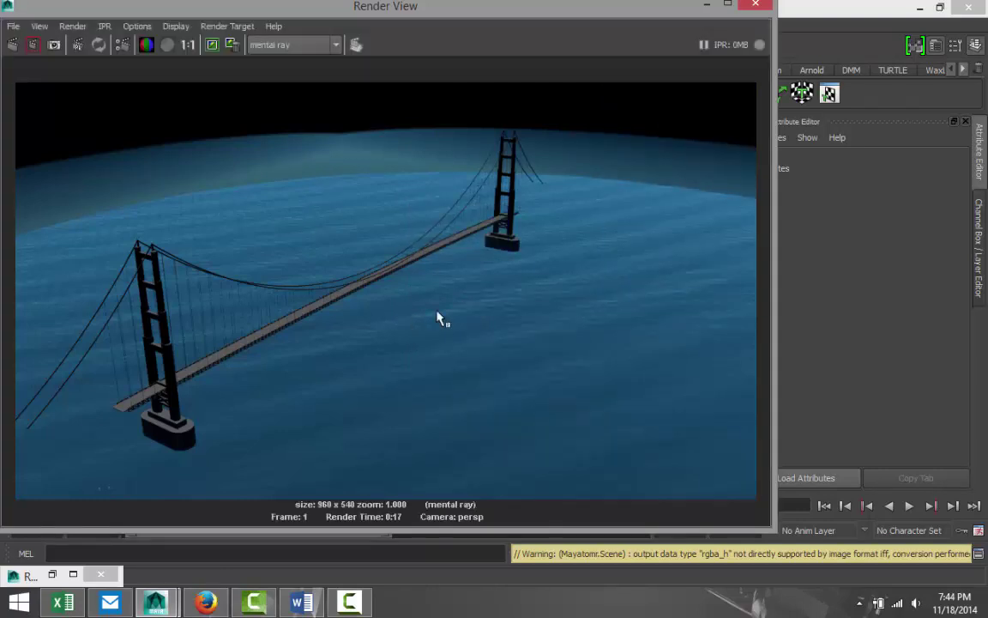
{"action": "left_click", "coordinate": [756, 10]}
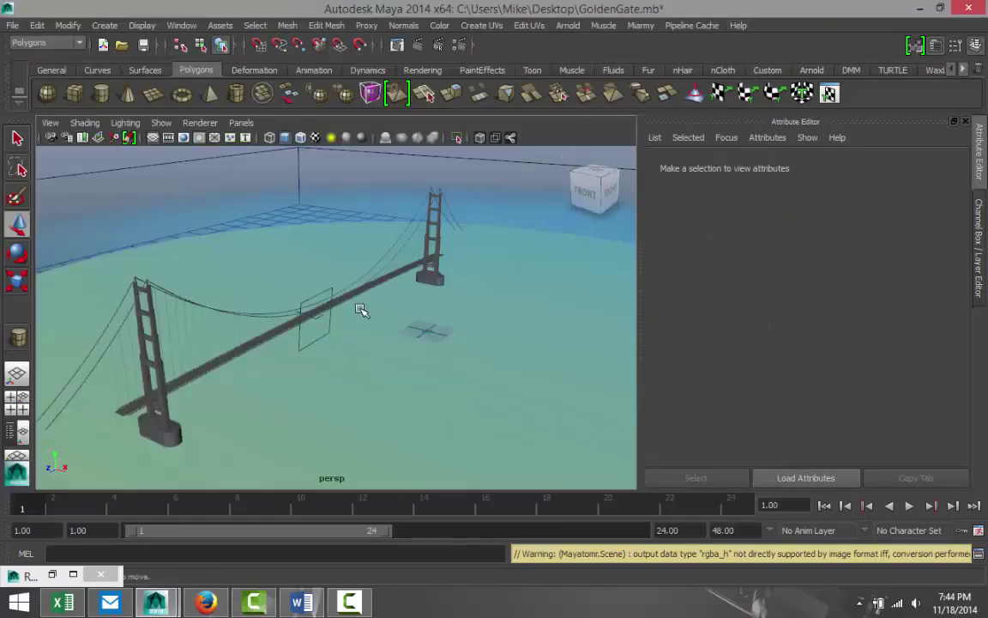
- Frame both towers in a low camera view near the water with the resolution gate shown, and render it
{"action": "left_click_drag", "start_coordinate": [300, 334], "coordinate": [313, 351], "text": "alt"}
{"action": "scroll", "coordinate": [313, 361], "scroll_direction": "up", "scroll_amount": 3}
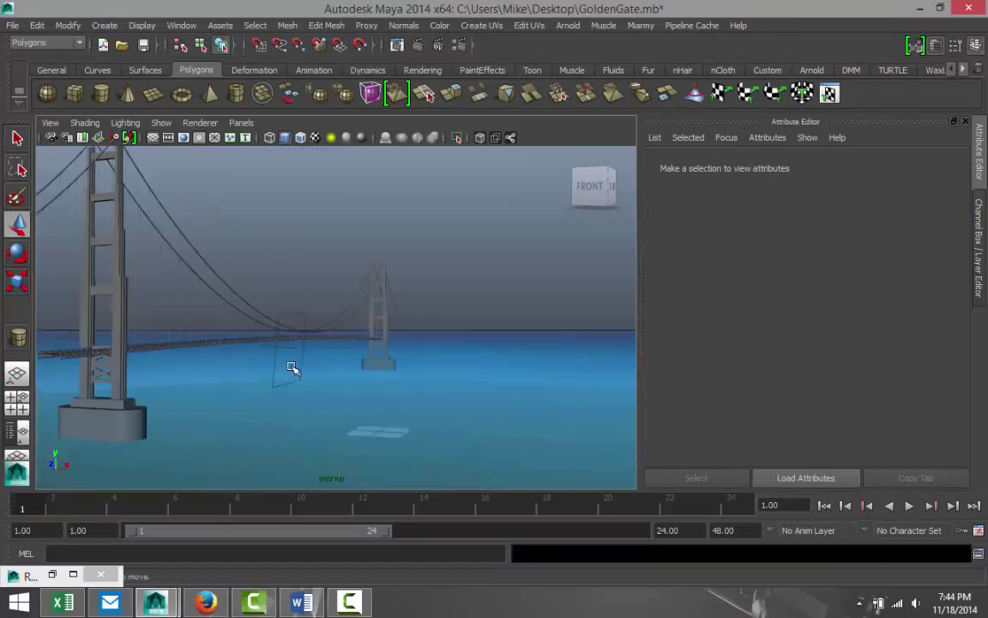
{"action": "middle_click_drag", "start_coordinate": [302, 374], "coordinate": [351, 382], "text": "alt"}
{"action": "left_click_drag", "start_coordinate": [351, 382], "coordinate": [371, 398], "text": "alt"}
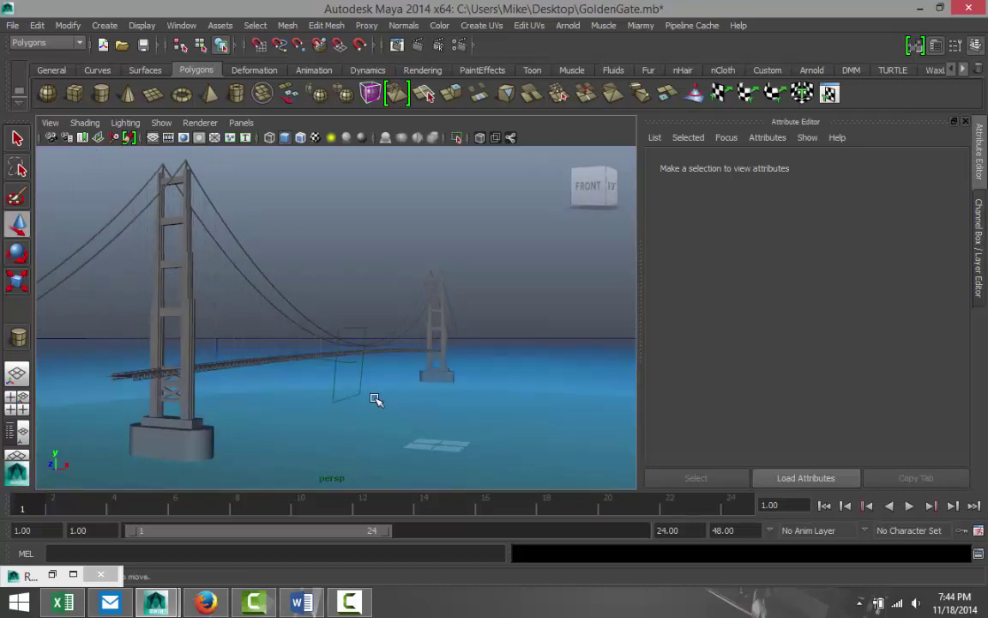
{"action": "scroll", "coordinate": [375, 401], "scroll_direction": "up", "scroll_amount": 3}
{"action": "scroll", "coordinate": [289, 423], "scroll_direction": "down", "scroll_amount": 2}
{"action": "middle_click_drag", "start_coordinate": [290, 422], "coordinate": [236, 433], "text": "alt"}
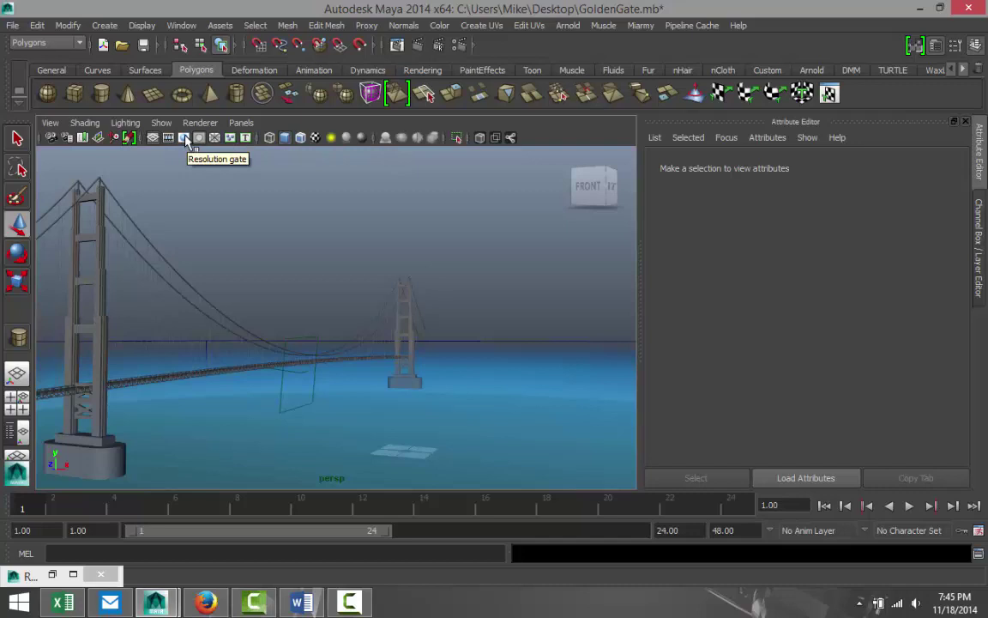
{"action": "left_click", "coordinate": [185, 138]}
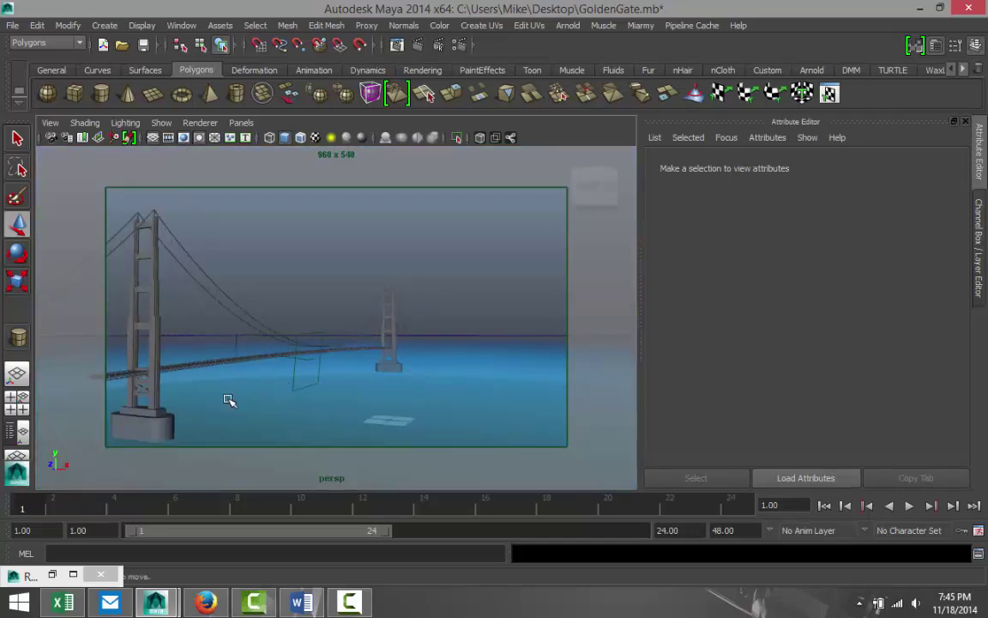
{"action": "mouse_move", "coordinate": [229, 380]}
{"action": "middle_mouse_down", "text": "alt"}
{"action": "mouse_move", "coordinate": [238, 380]}
{"action": "mouse_move", "coordinate": [232, 384]}
{"action": "middle_mouse_up", "text": "alt"}
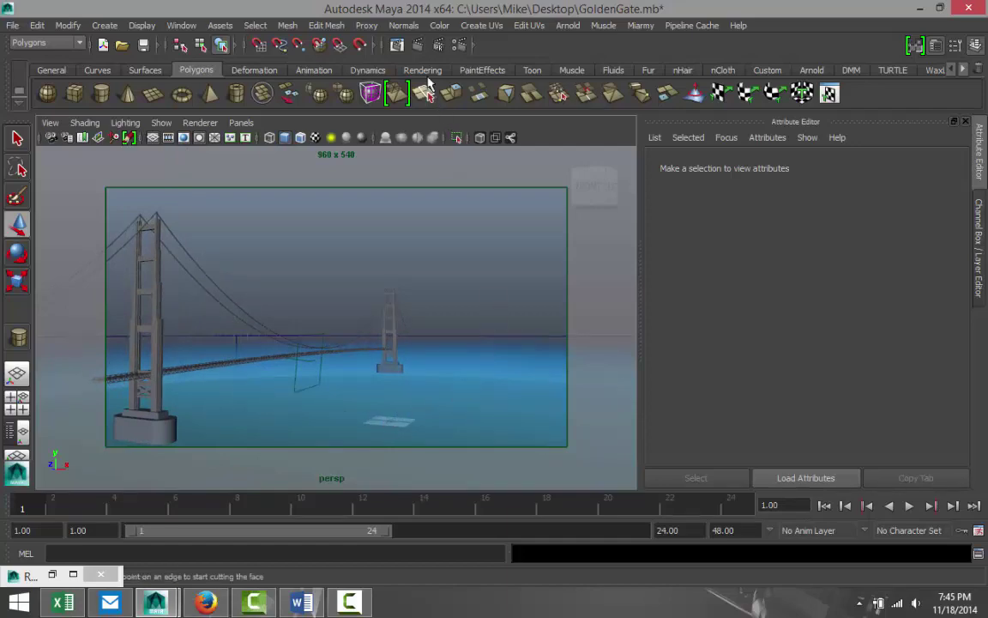
{"action": "left_click", "coordinate": [397, 45]}
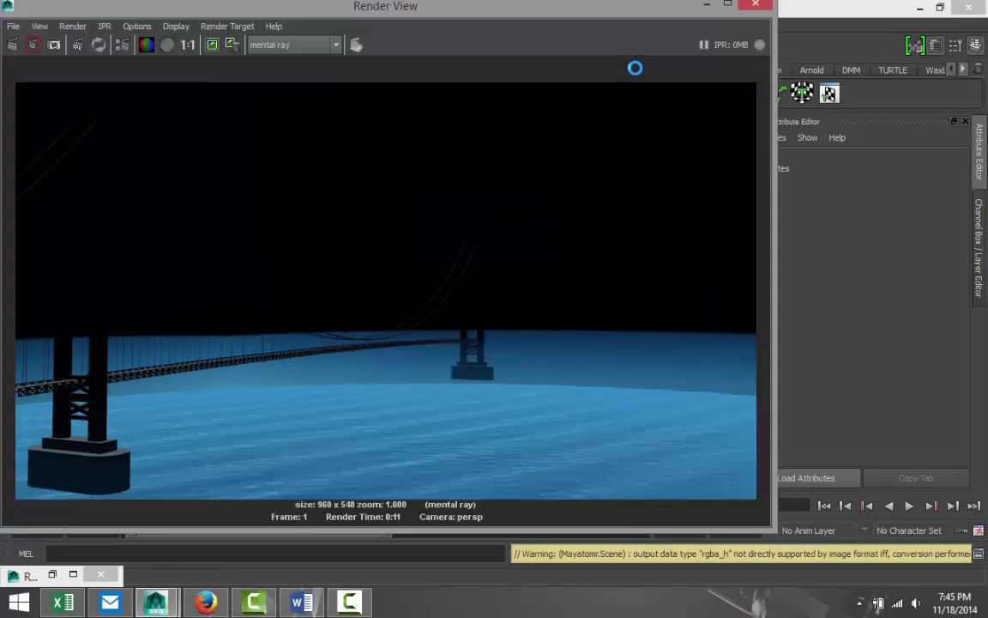
{"action": "left_click", "coordinate": [752, 7]}
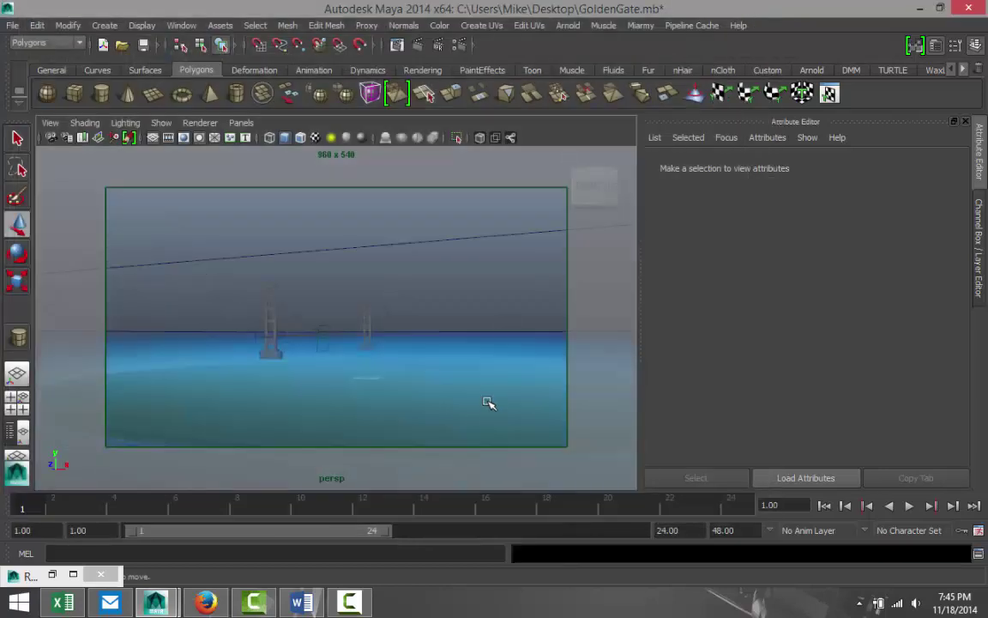
- Find the NormalSea ocean's fluid1 container in the Outliner and delete it from the scene
{"action": "left_click", "coordinate": [488, 397]}
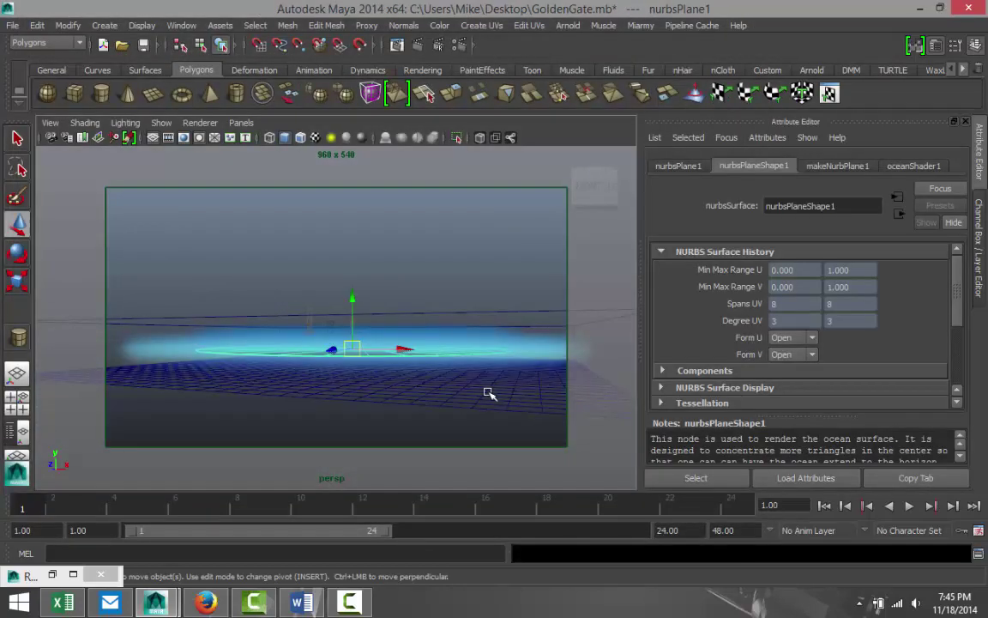
{"action": "left_click", "coordinate": [487, 368]}
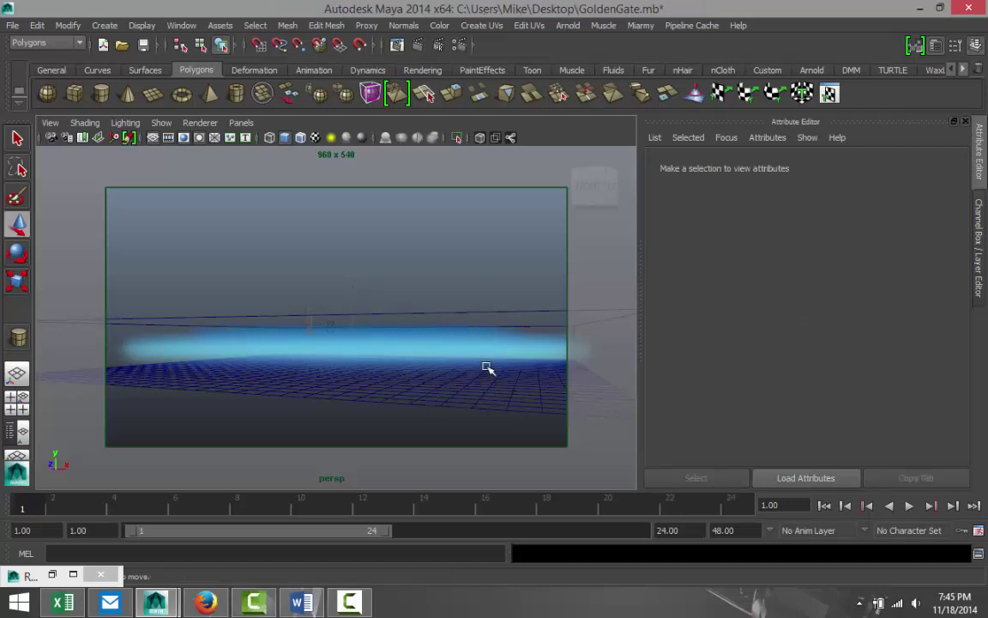
{"action": "left_click", "coordinate": [450, 403]}
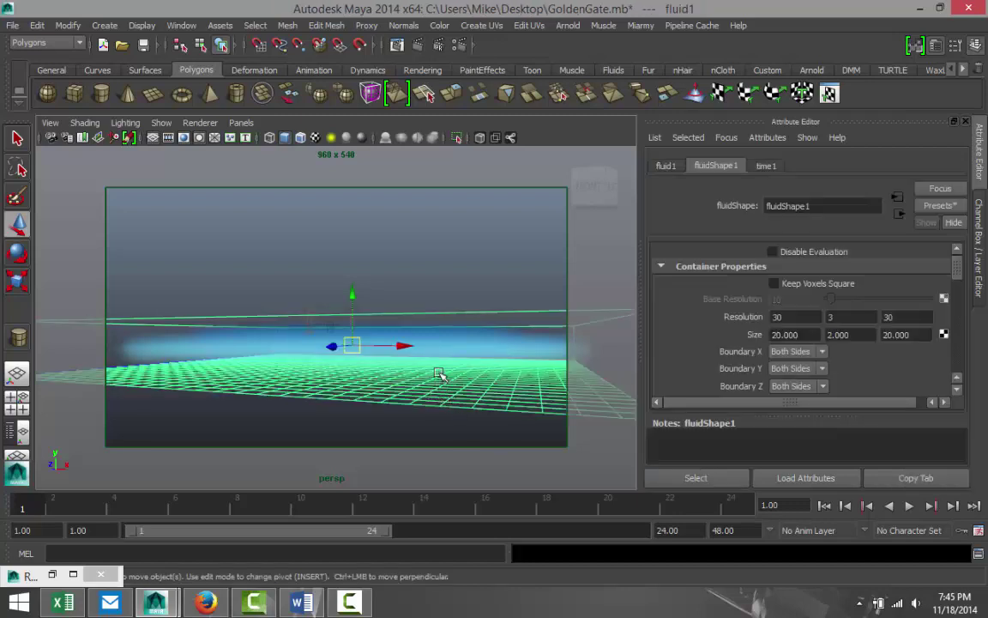
{"action": "left_click", "coordinate": [178, 26]}
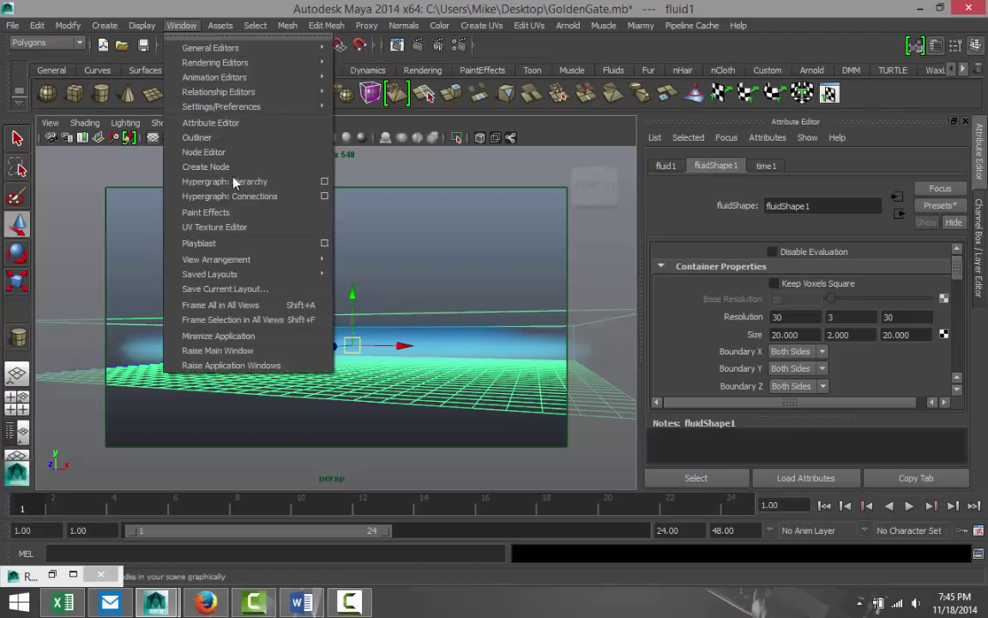
{"action": "left_click", "coordinate": [205, 137]}
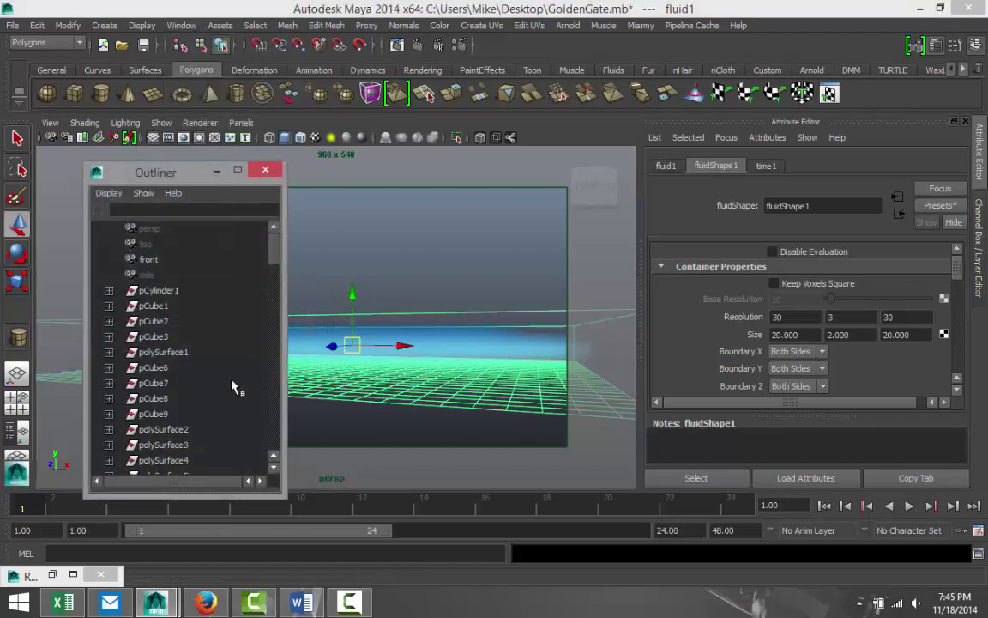
{"action": "scroll", "coordinate": [236, 388], "scroll_direction": "down", "scroll_amount": 20}
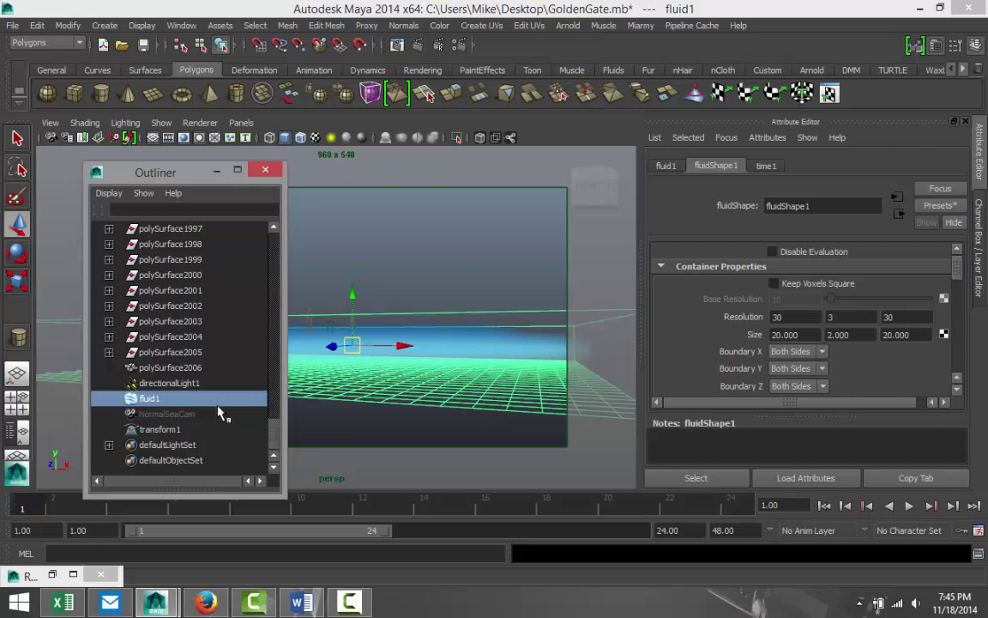
{"action": "key", "text": "Delete"}
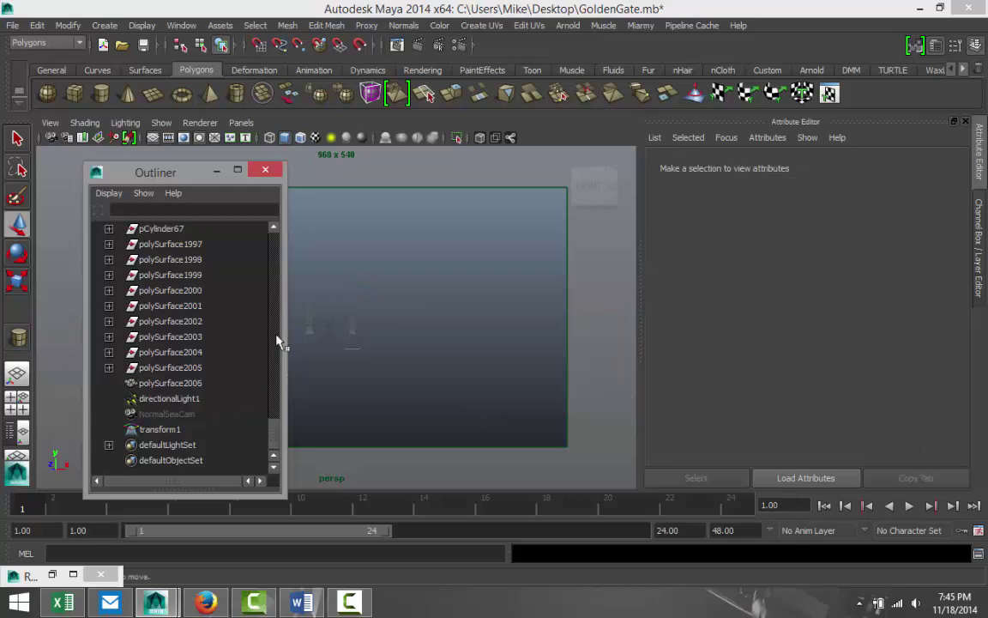
{"action": "left_click", "coordinate": [265, 169]}
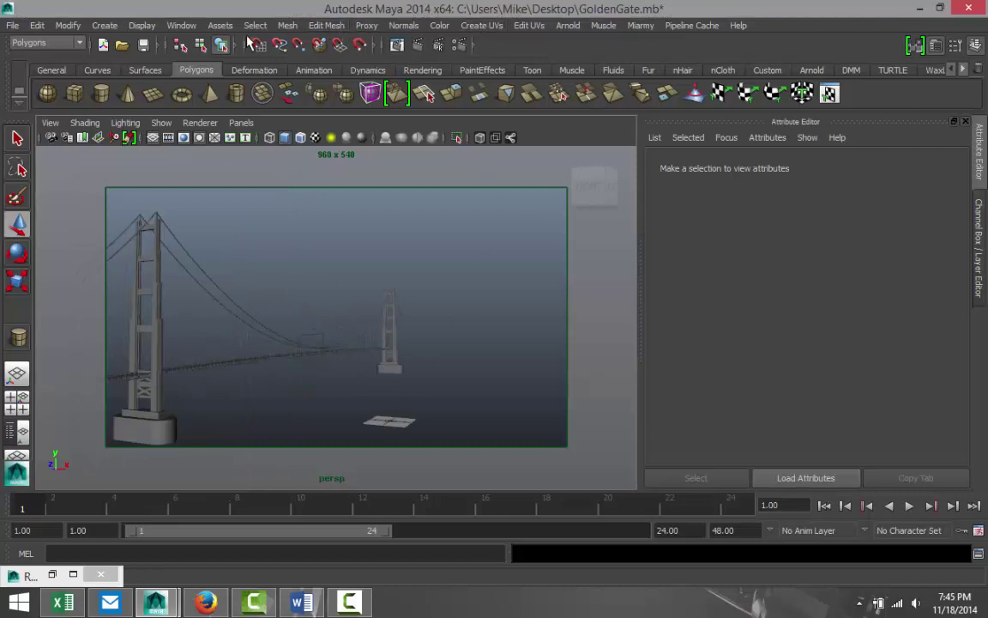
- Import the GiantStormAnim ocean example from the Visor into the bridge scene and put the Visor away
{"action": "left_click", "coordinate": [181, 28]}
{"action": "mouse_move", "coordinate": [264, 51]}
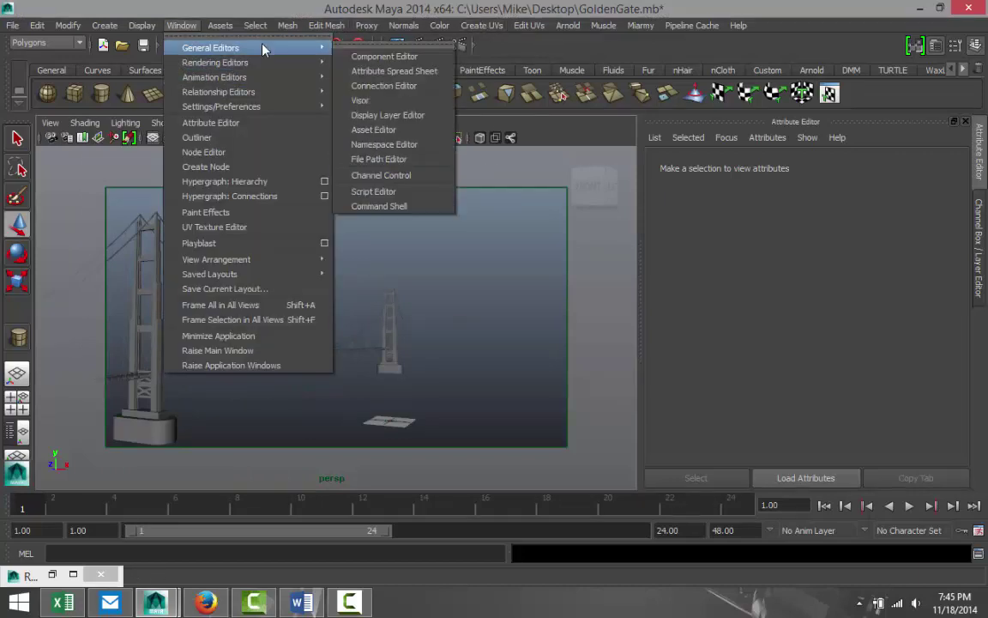
{"action": "left_click", "coordinate": [374, 103]}
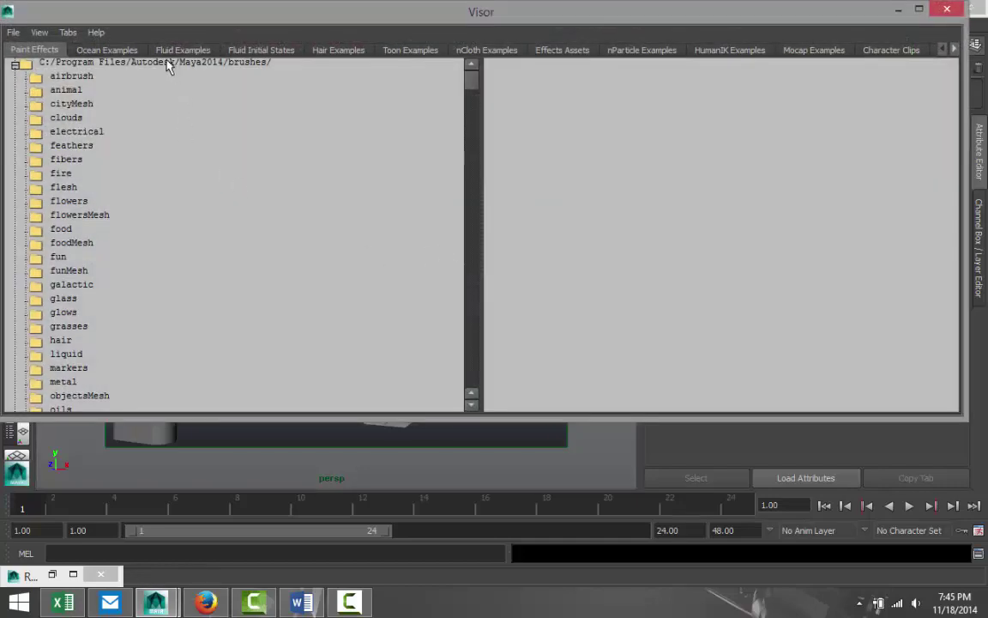
{"action": "left_click", "coordinate": [103, 51]}
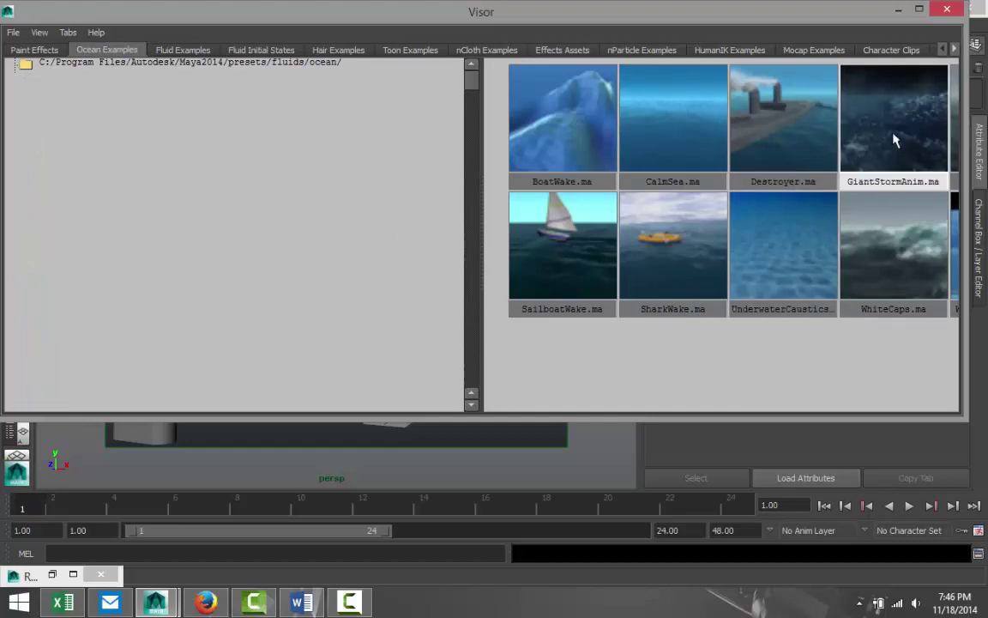
{"action": "middle_click_drag", "start_coordinate": [895, 137], "coordinate": [505, 441]}
{"action": "left_click", "coordinate": [898, 11]}
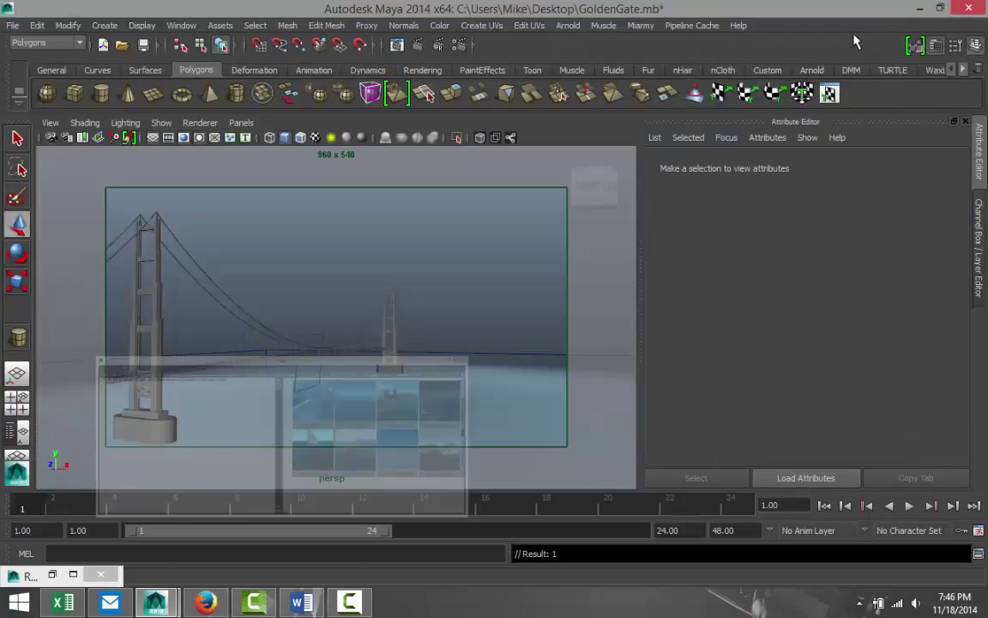
- Lower the bridge mesh slightly along the vertical axis so the tower bases sit deeper in the ocean
{"action": "scroll", "coordinate": [476, 337], "scroll_direction": "down", "scroll_amount": 4}
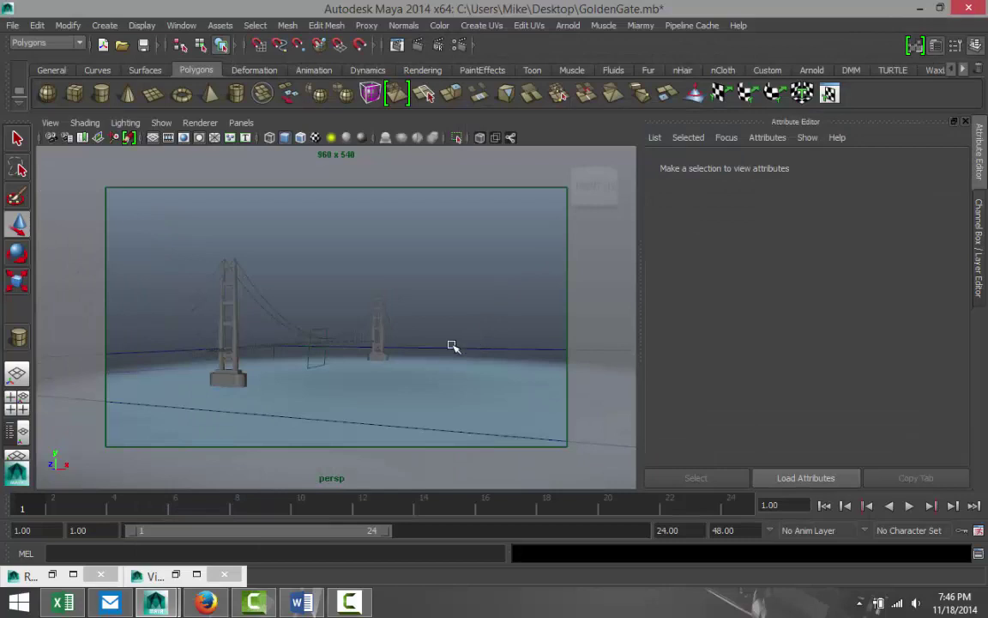
{"action": "left_click", "coordinate": [238, 306]}
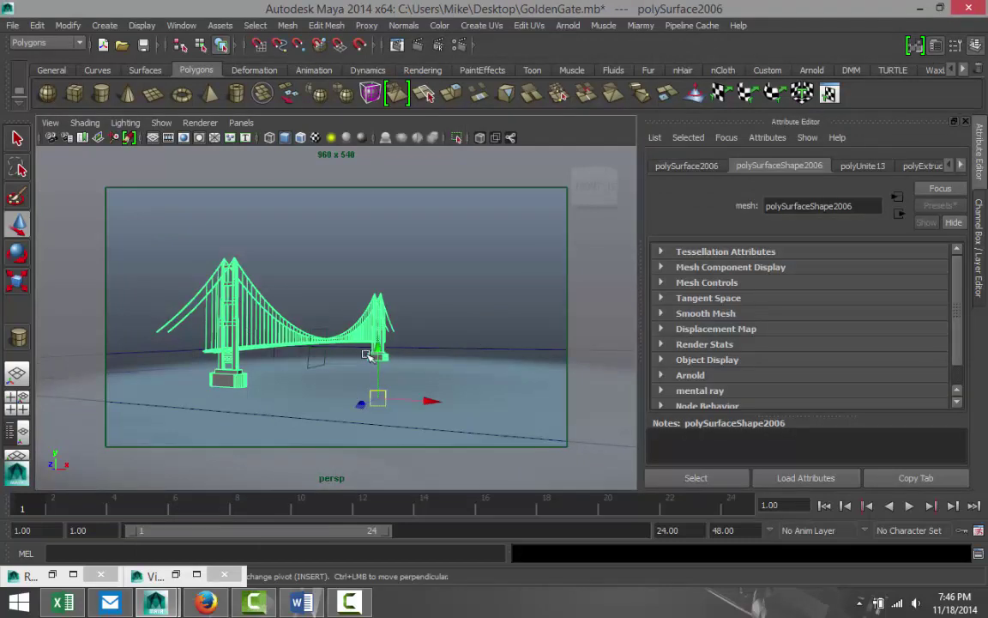
{"action": "left_click_drag", "start_coordinate": [376, 350], "coordinate": [376, 352]}
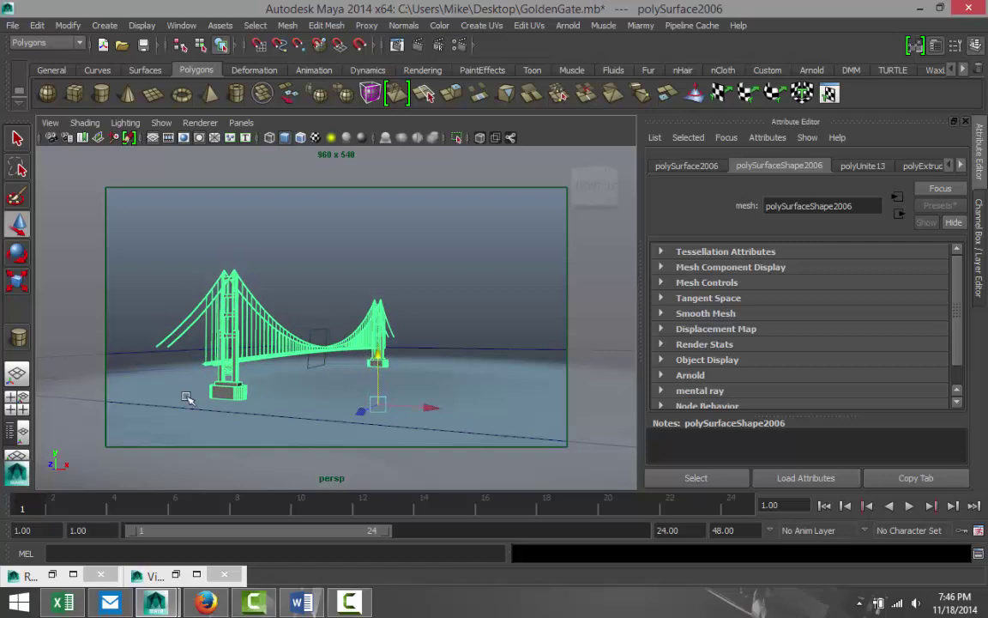
- Frame the near tower with the far tower behind it, render the stormy ocean view and close the finished render
{"action": "scroll", "coordinate": [169, 393], "scroll_direction": "up", "scroll_amount": 3}
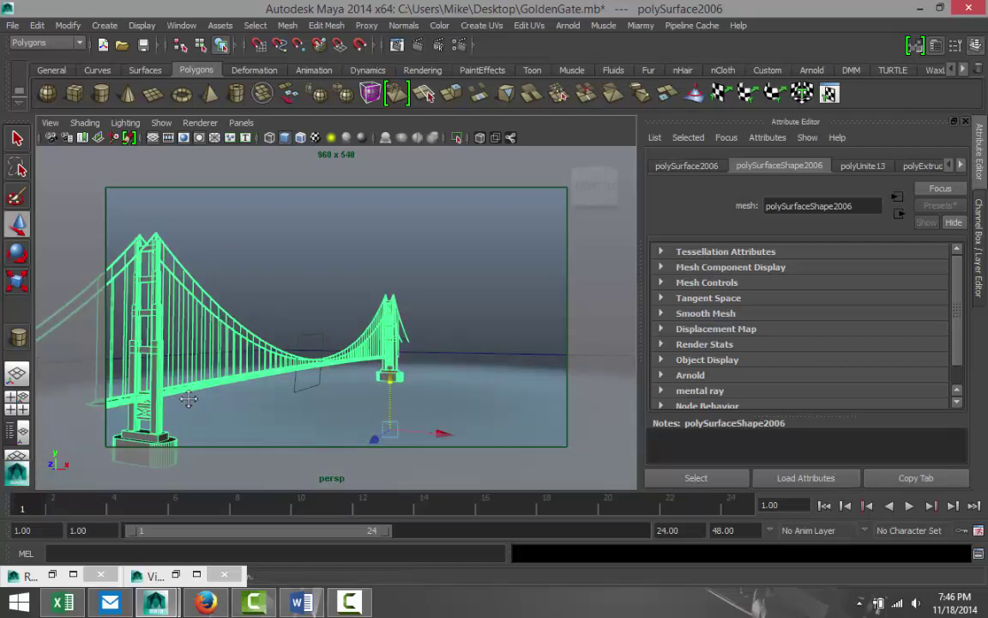
{"action": "mouse_move", "coordinate": [188, 399]}
{"action": "middle_mouse_down", "text": "alt"}
{"action": "mouse_move", "coordinate": [225, 391]}
{"action": "mouse_move", "coordinate": [191, 385]}
{"action": "middle_mouse_up", "text": "alt"}
{"action": "left_click_drag", "start_coordinate": [187, 385], "coordinate": [258, 399], "text": "alt"}
{"action": "middle_click_drag", "start_coordinate": [302, 389], "coordinate": [281, 392], "text": "alt"}
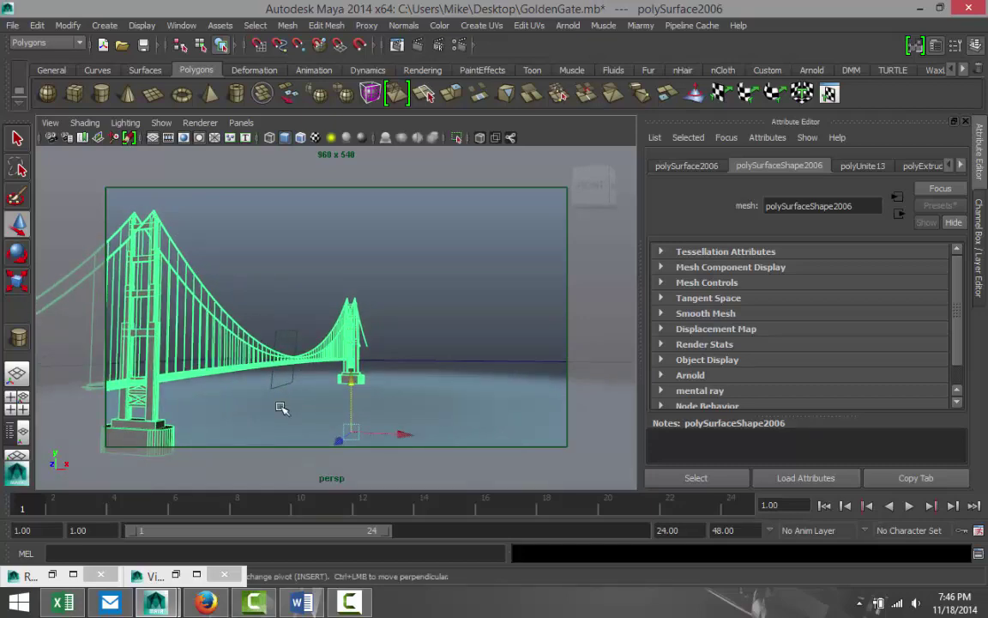
{"action": "left_click", "coordinate": [418, 45]}
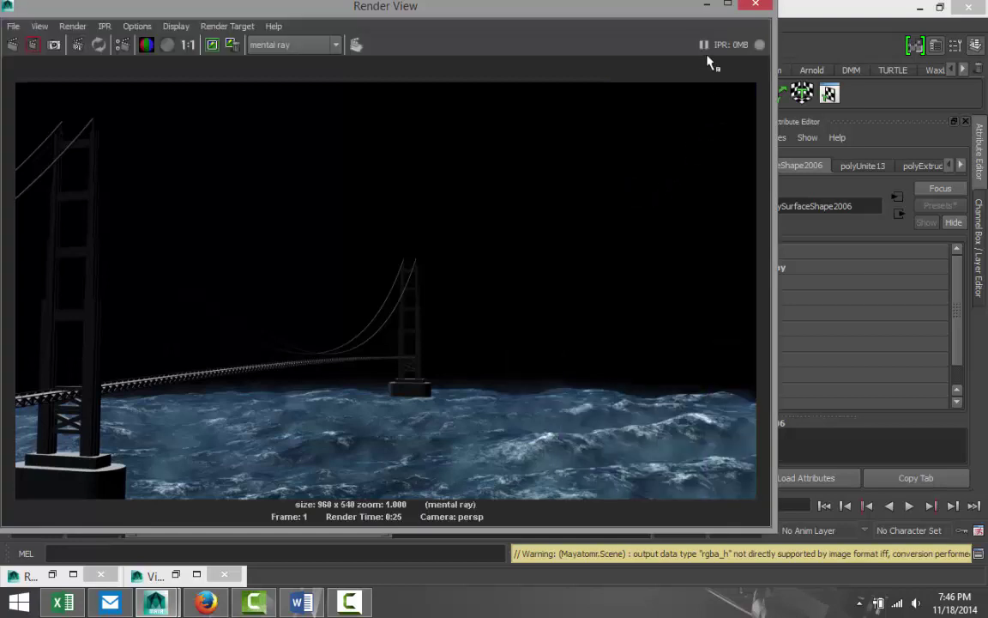
{"action": "left_click", "coordinate": [757, 7]}
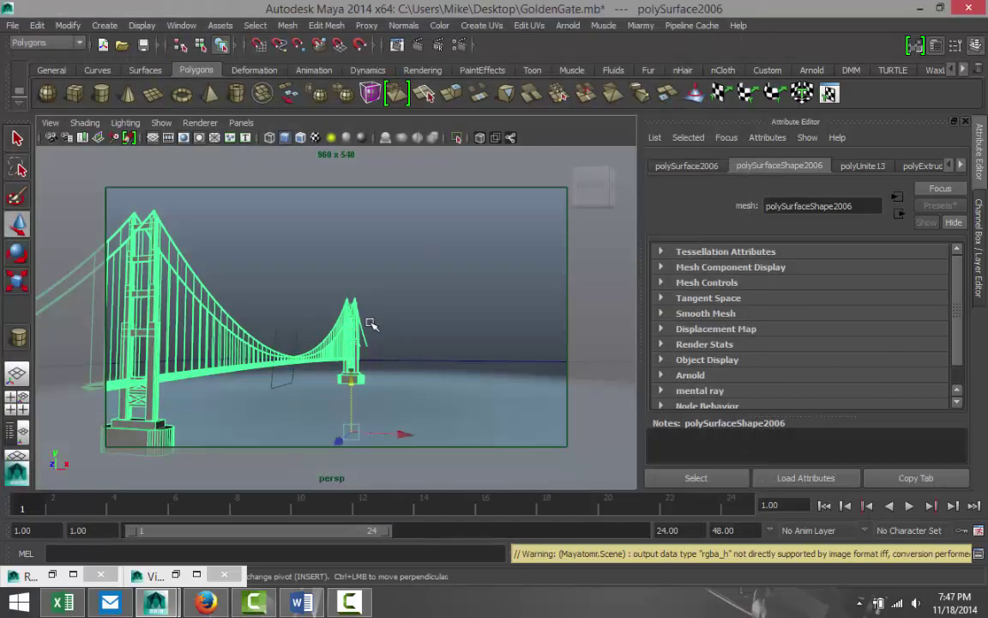
- Name a camera bookmark for the current perspective view of the bridge in the Bookmark Editor and apply it
{"action": "left_click", "coordinate": [50, 123]}
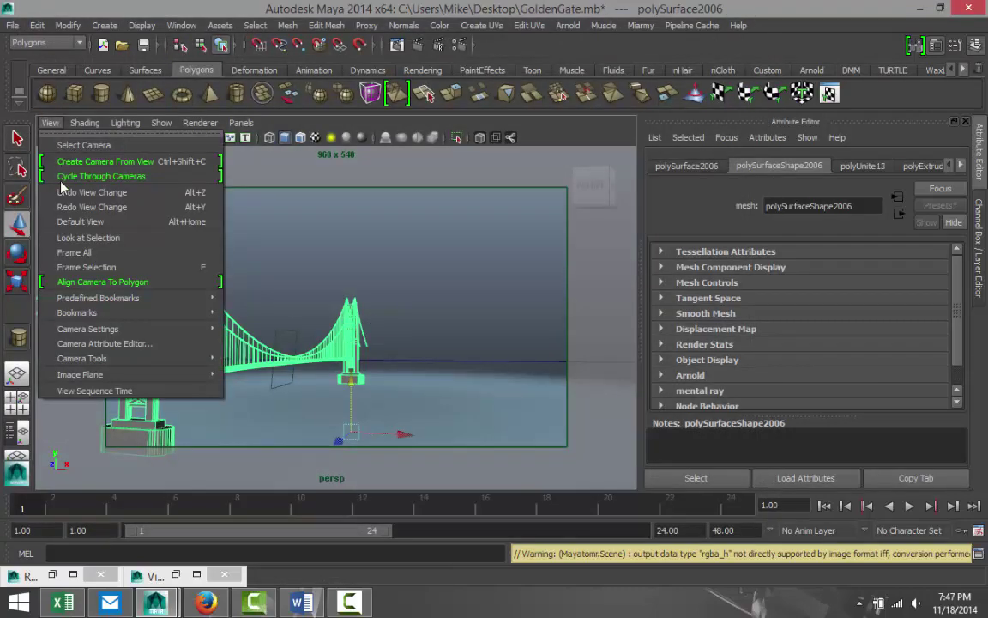
{"action": "mouse_move", "coordinate": [94, 313]}
{"action": "left_click", "coordinate": [258, 315]}
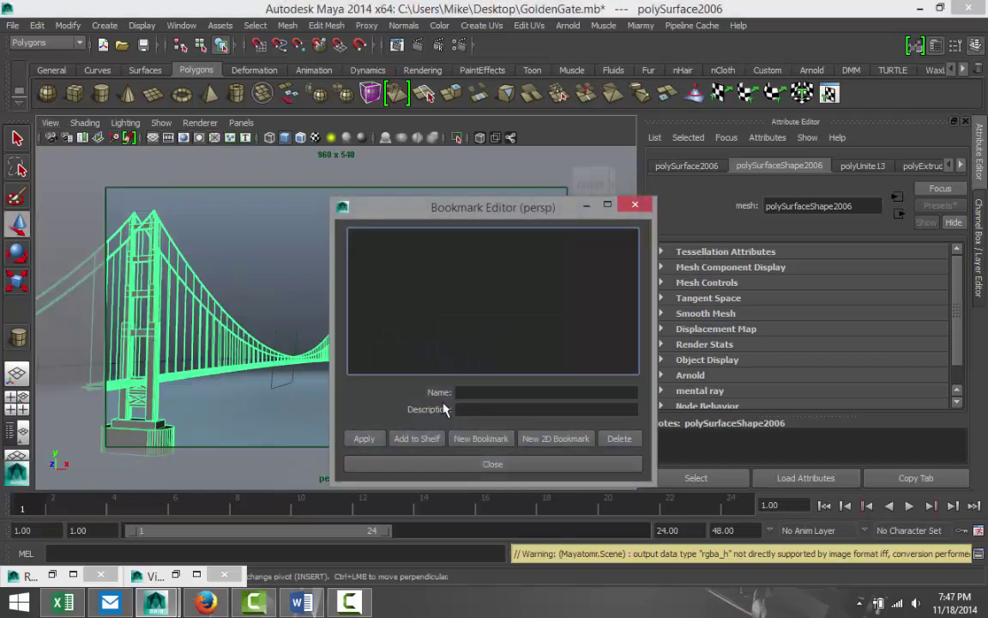
{"action": "left_click", "coordinate": [487, 393]}
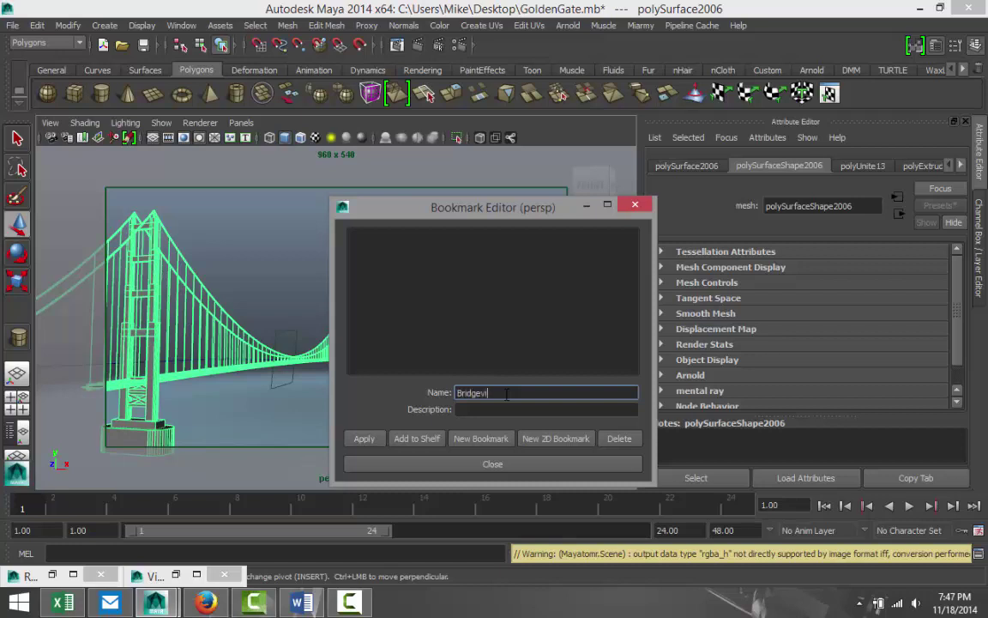
{"action": "left_click", "coordinate": [366, 440]}
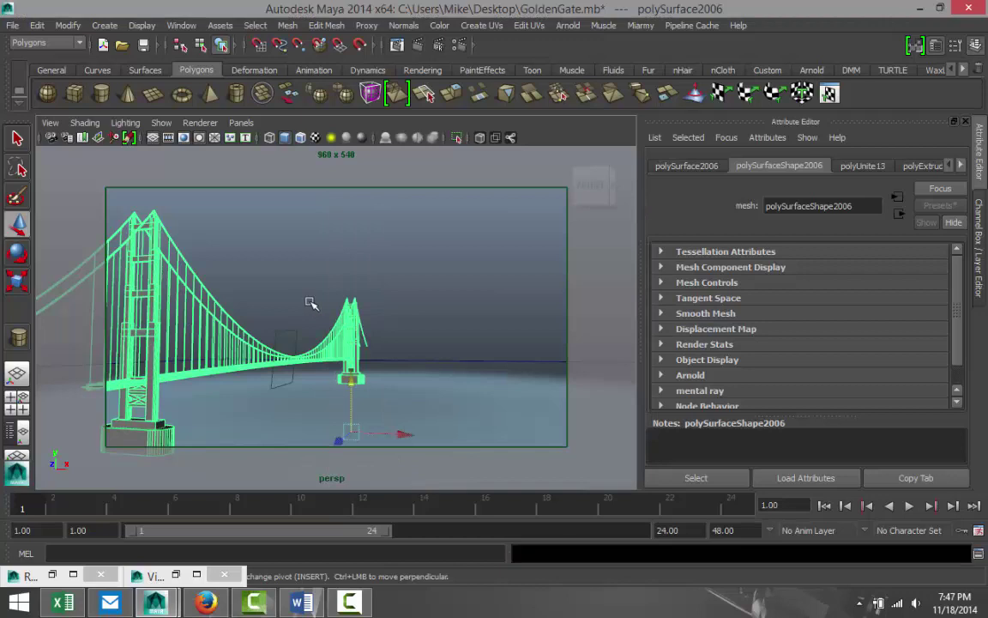
- Assign a new Lambert material to the bridge mesh and set its color to a dark red
{"action": "scroll", "coordinate": [309, 302], "scroll_direction": "down", "scroll_amount": 4}
{"action": "left_click_drag", "start_coordinate": [380, 315], "coordinate": [300, 307], "text": "alt"}
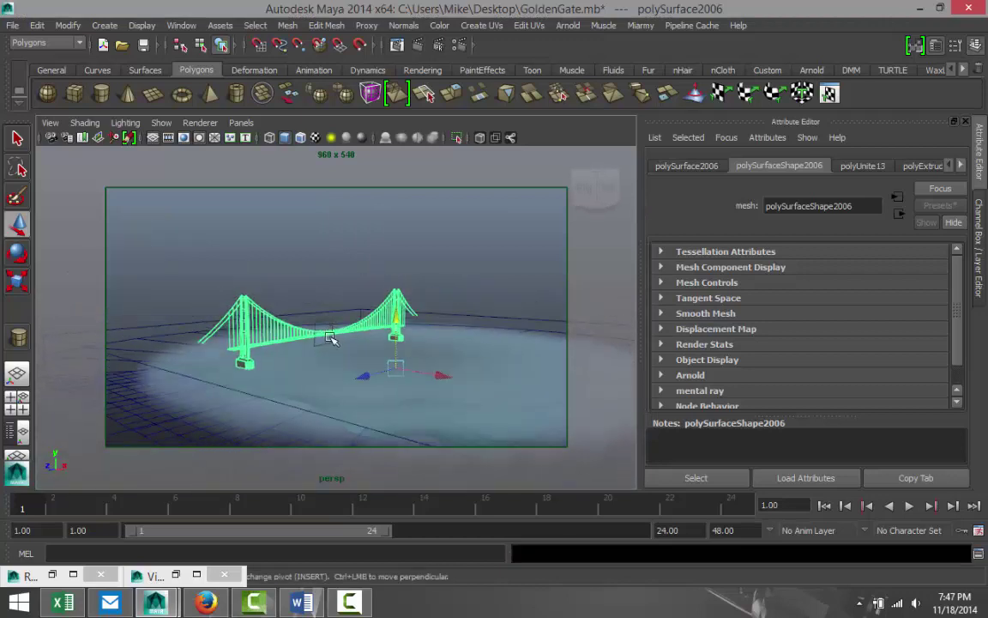
{"action": "right_click", "coordinate": [273, 341]}
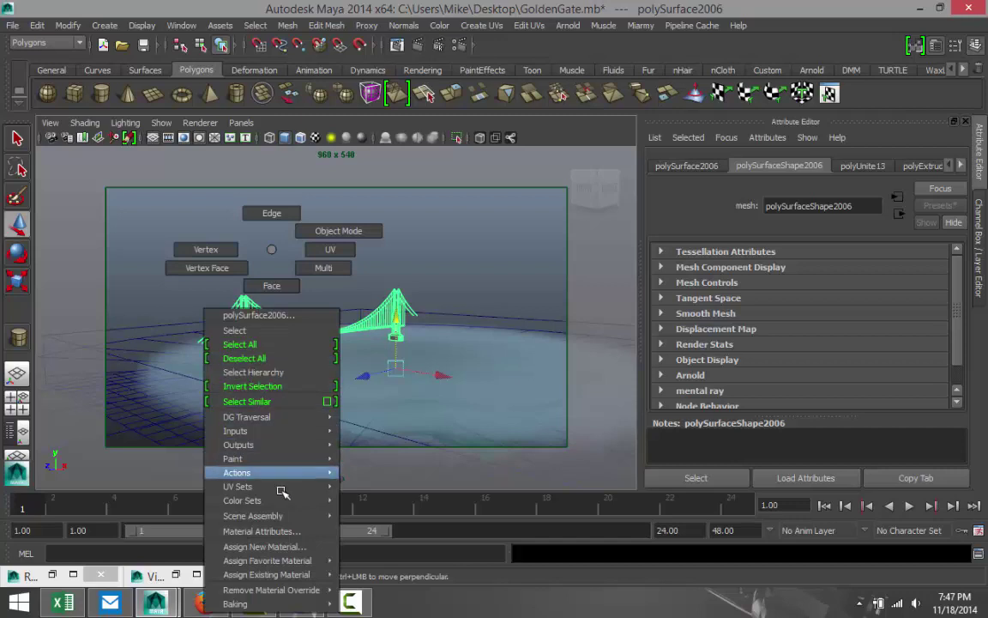
{"action": "left_click", "coordinate": [321, 546]}
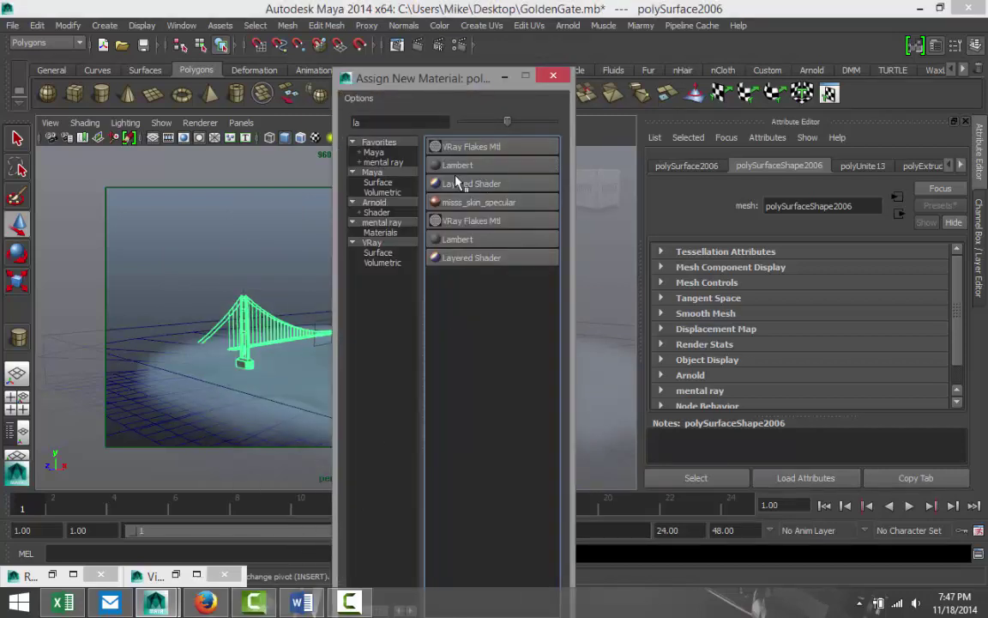
{"action": "left_click", "coordinate": [456, 165]}
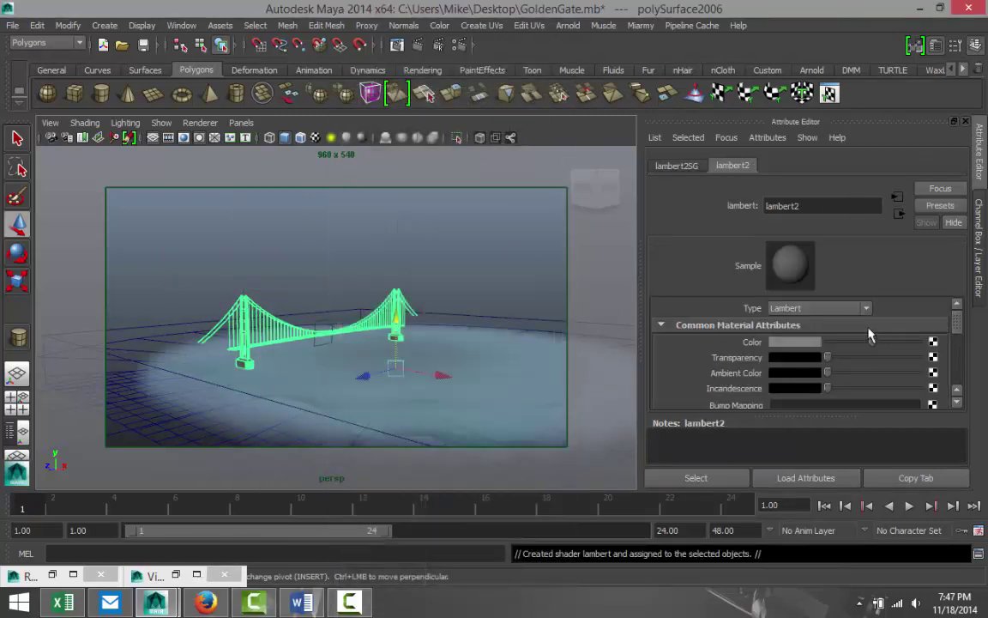
{"action": "left_click", "coordinate": [806, 345]}
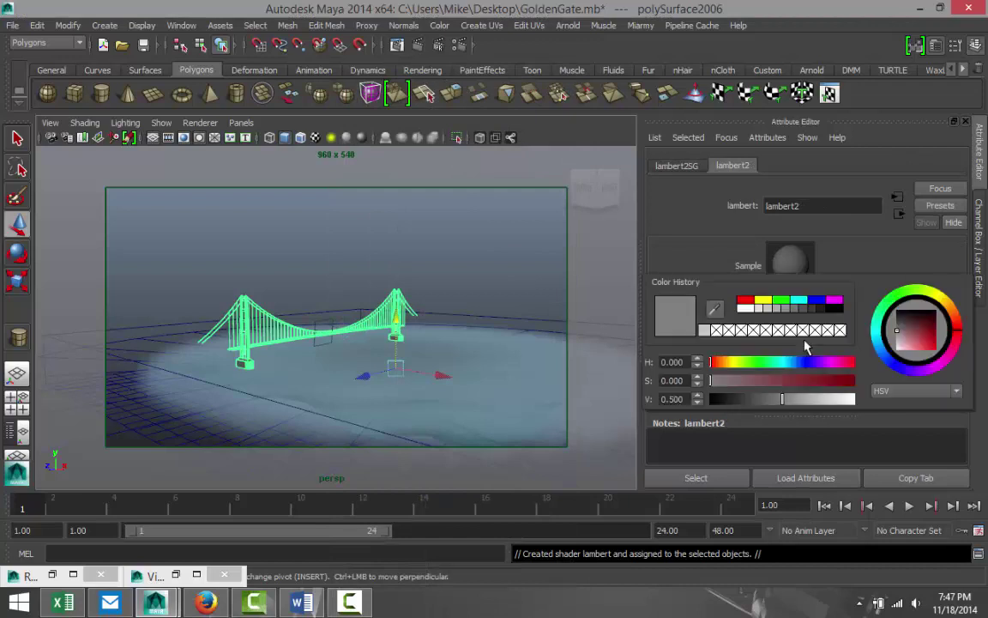
{"action": "left_click", "coordinate": [747, 302]}
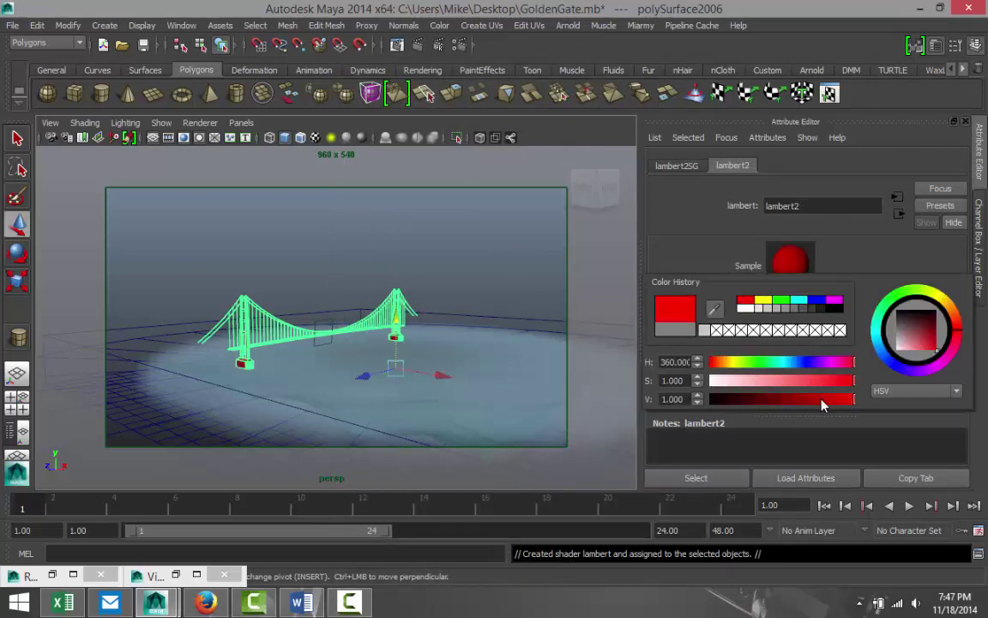
{"action": "left_click_drag", "start_coordinate": [854, 403], "coordinate": [795, 403]}
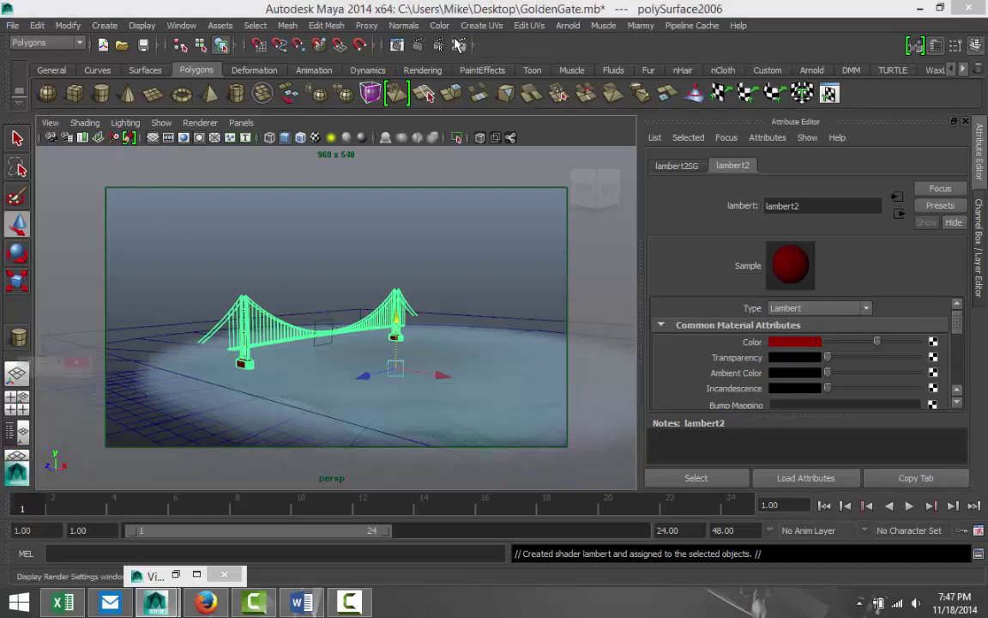
- Create a Physical Sun and Sky environment in the mental ray indirect lighting settings
{"action": "left_click", "coordinate": [198, 573]}
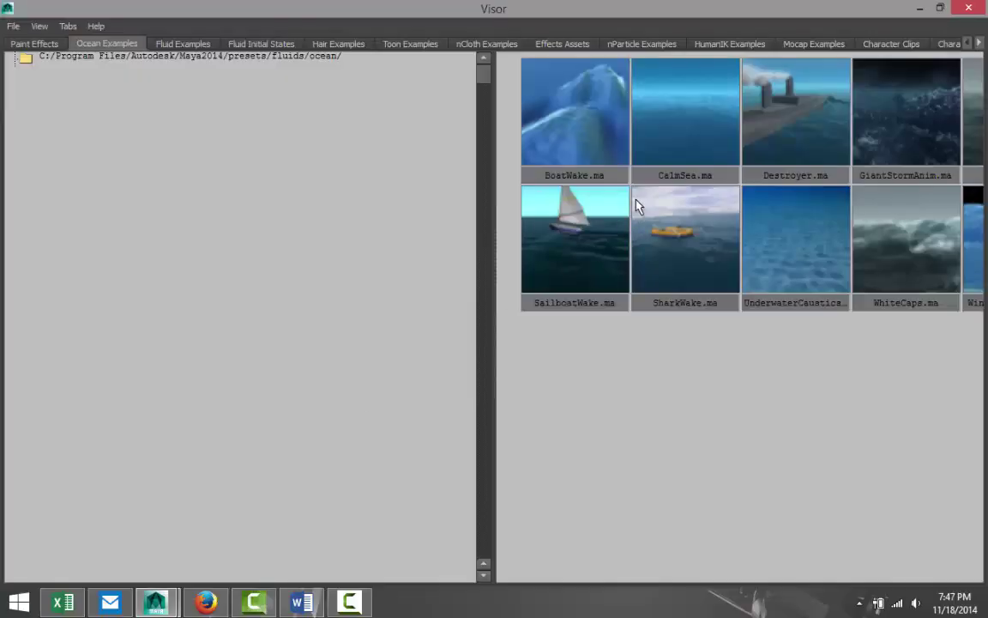
{"action": "left_click", "coordinate": [919, 7]}
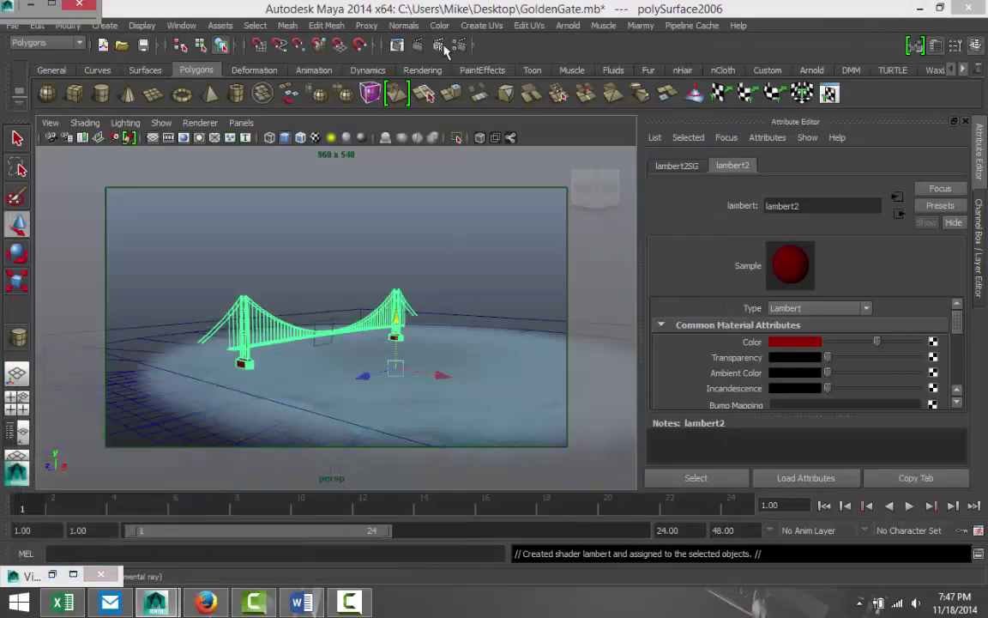
{"action": "left_click", "coordinate": [52, 5]}
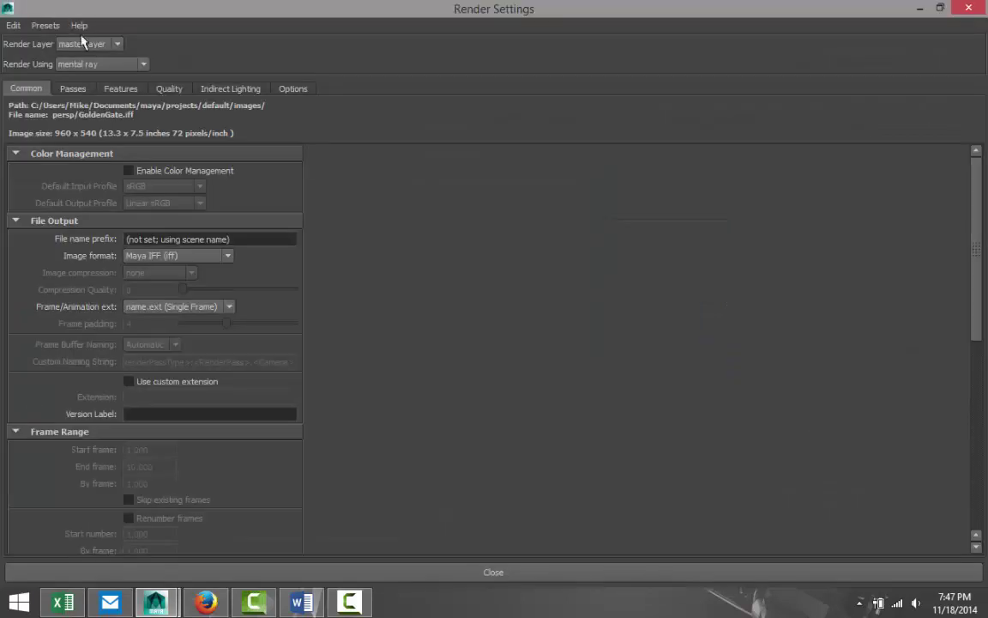
{"action": "left_click", "coordinate": [236, 93]}
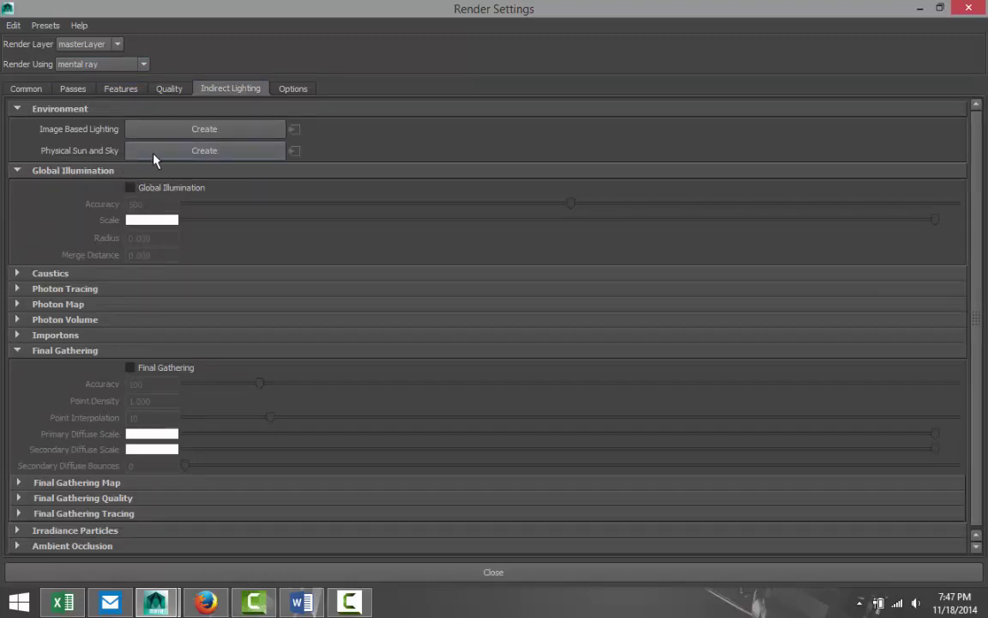
{"action": "left_click", "coordinate": [176, 155]}
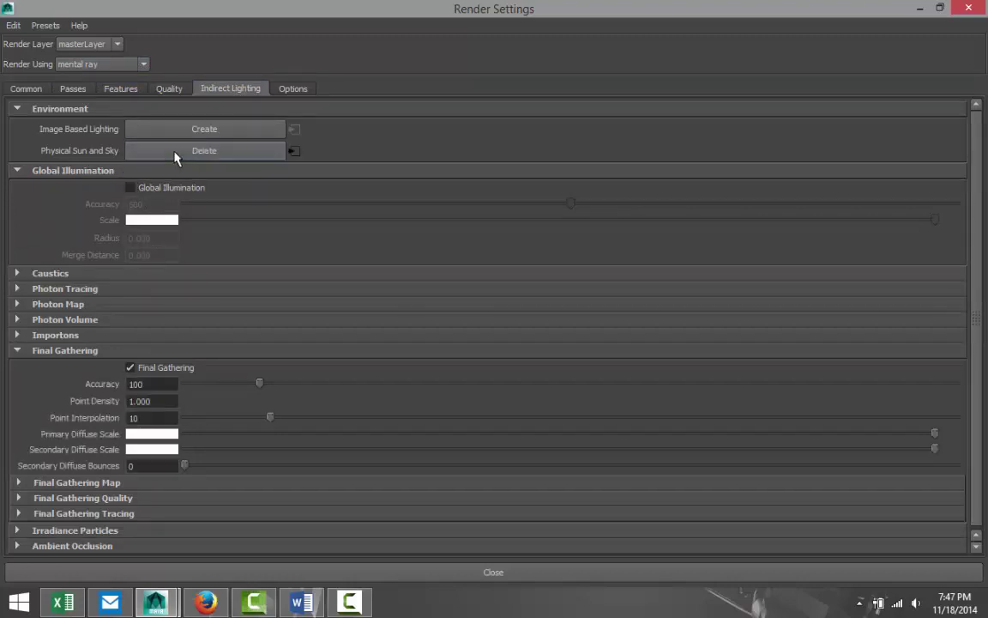
- Enable Global Illumination and raise the Unified Sampling quality for the mental ray render
{"action": "left_click", "coordinate": [131, 188]}
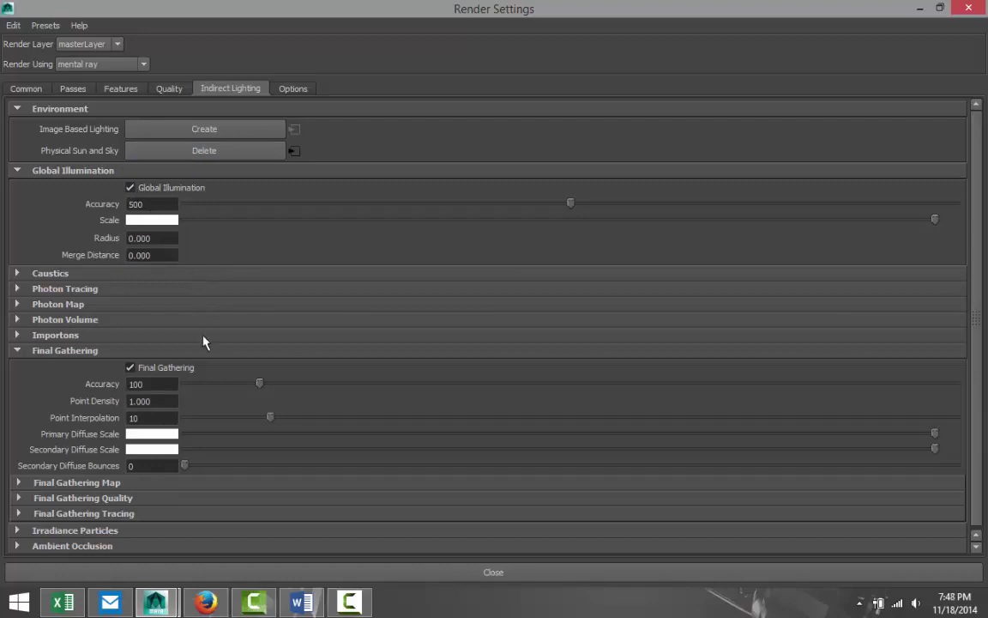
{"action": "left_click", "coordinate": [172, 89]}
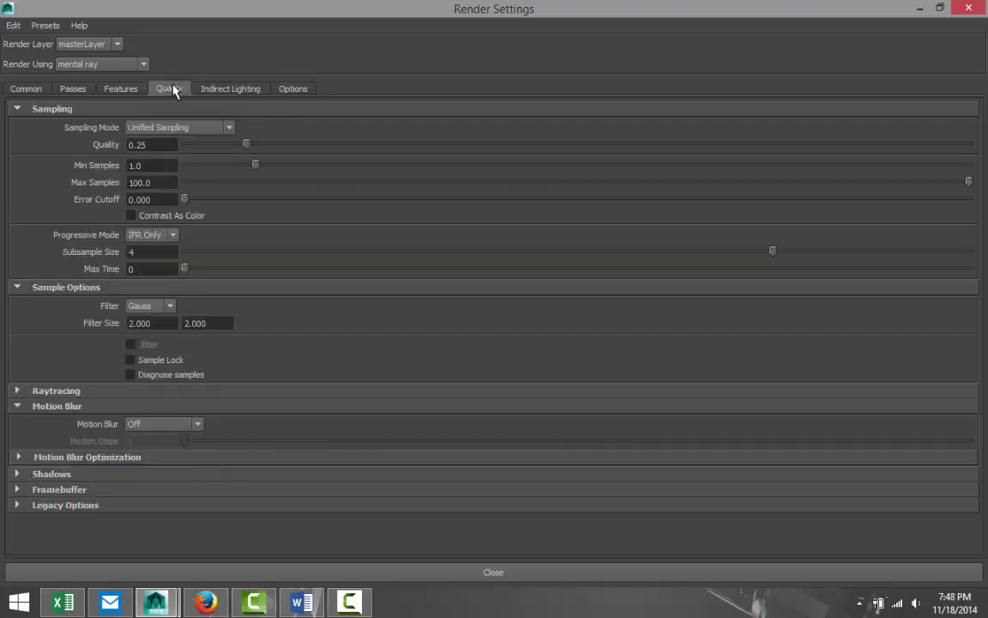
{"action": "left_click_drag", "start_coordinate": [250, 145], "coordinate": [688, 155]}
- Set the render image size to the HD 1080 preset and put the render settings away
{"action": "left_click", "coordinate": [26, 88]}
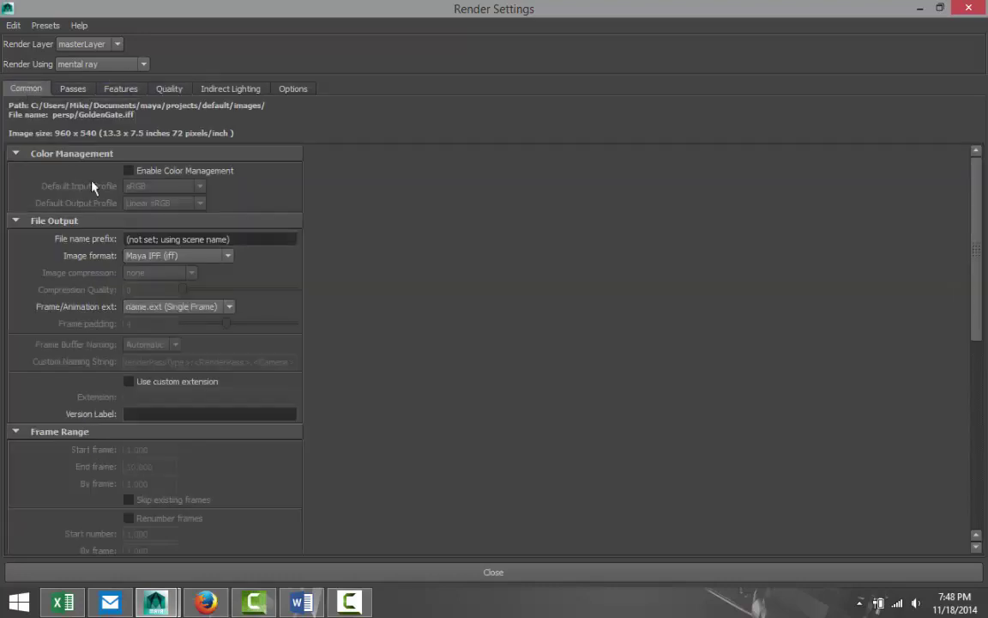
{"action": "scroll", "coordinate": [251, 401], "scroll_direction": "down", "scroll_amount": 5}
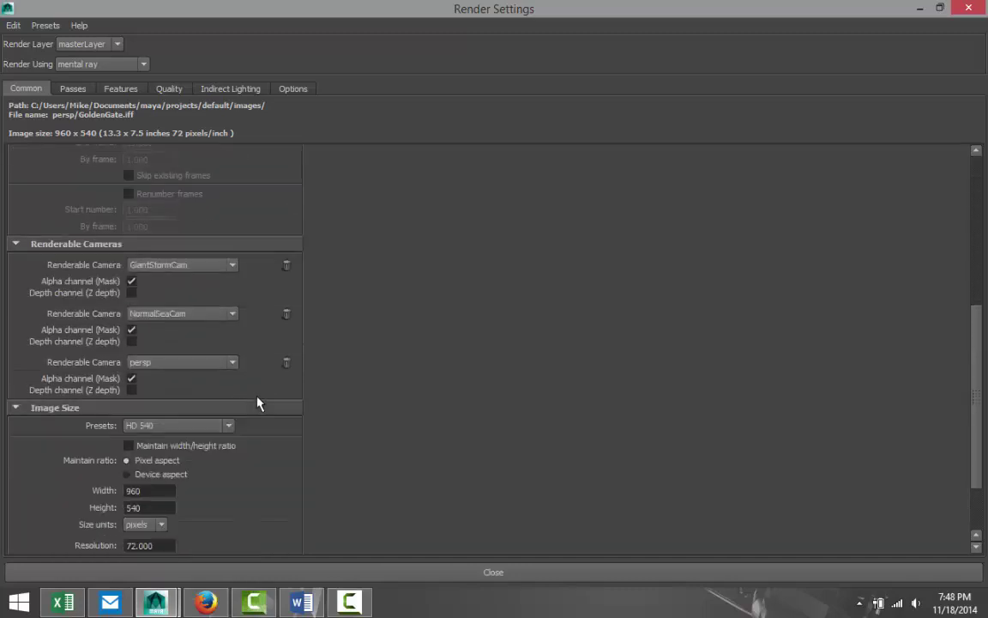
{"action": "left_click", "coordinate": [230, 427]}
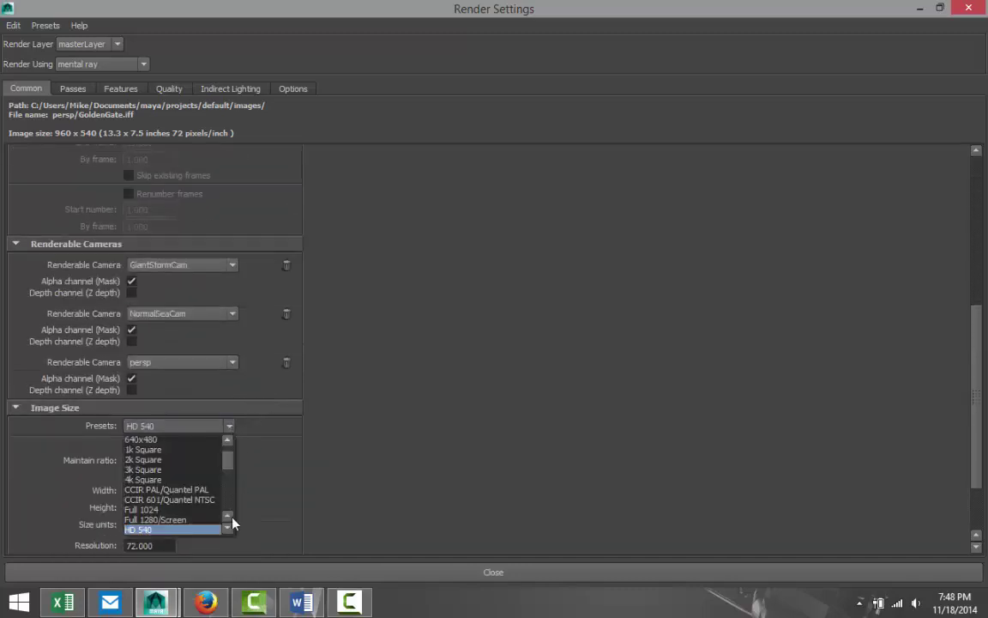
{"action": "left_click", "coordinate": [226, 526]}
{"action": "left_click", "coordinate": [225, 528]}
{"action": "left_click", "coordinate": [209, 529]}
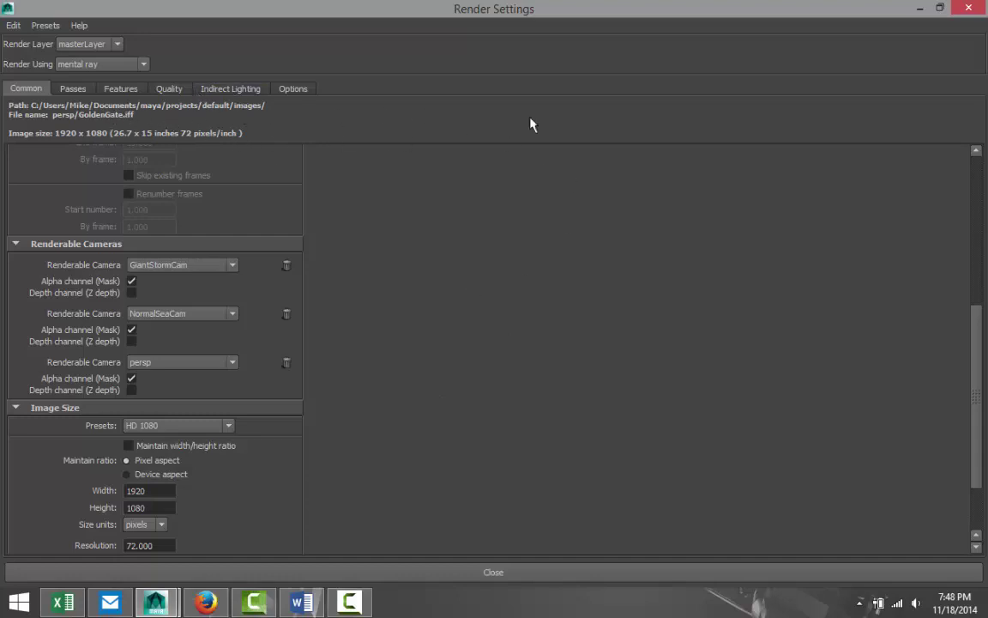
{"action": "left_click", "coordinate": [919, 10]}
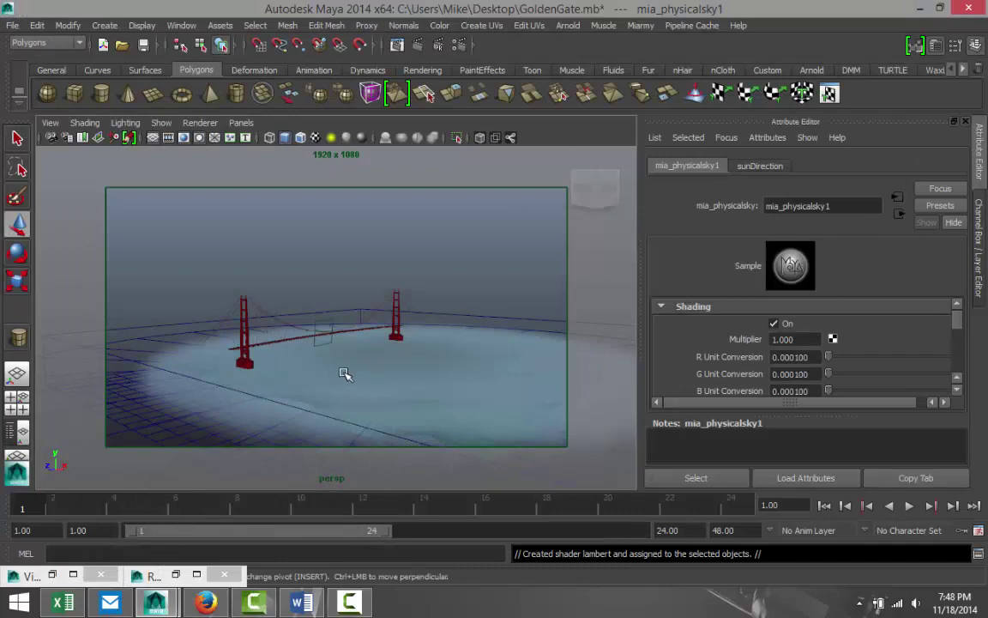
- Select the sunDirection light in the Outliner and raise it to about the top of the far tower
{"action": "left_click", "coordinate": [181, 25]}
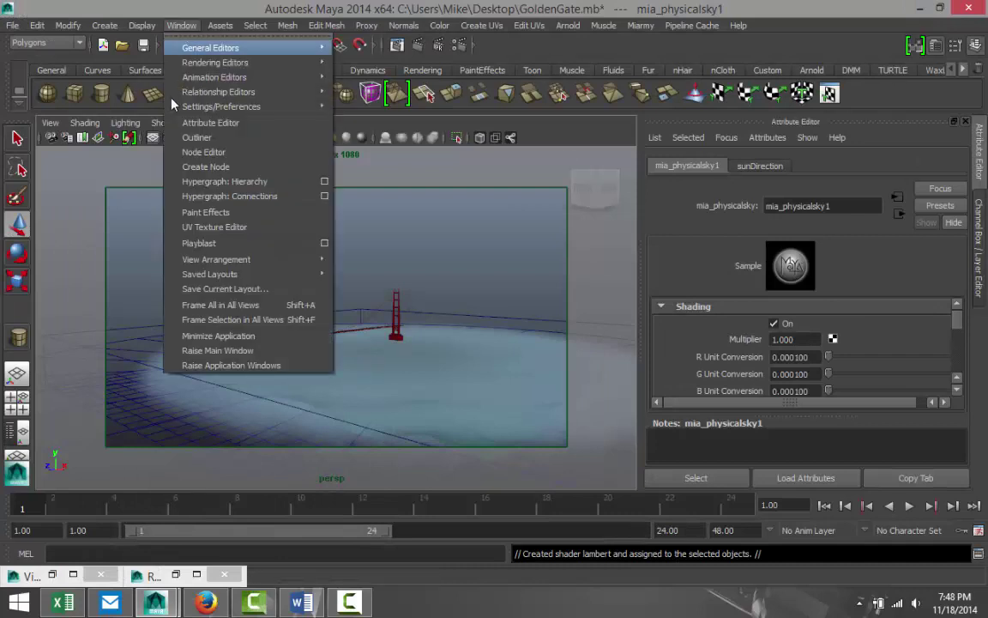
{"action": "mouse_move", "coordinate": [227, 264]}
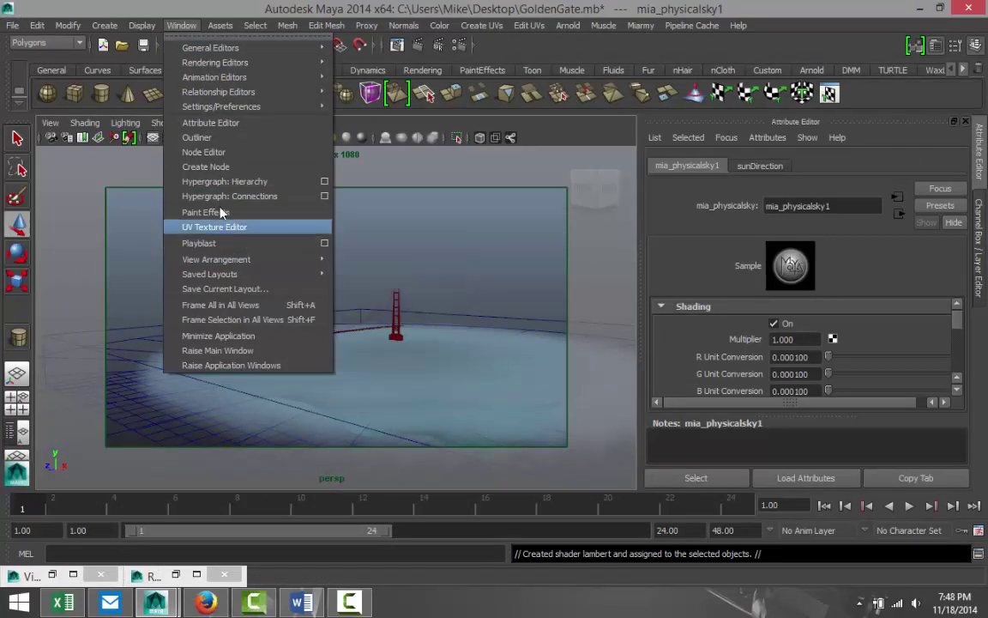
{"action": "left_click", "coordinate": [210, 141]}
{"action": "scroll", "coordinate": [214, 375], "scroll_direction": "down", "scroll_amount": 10}
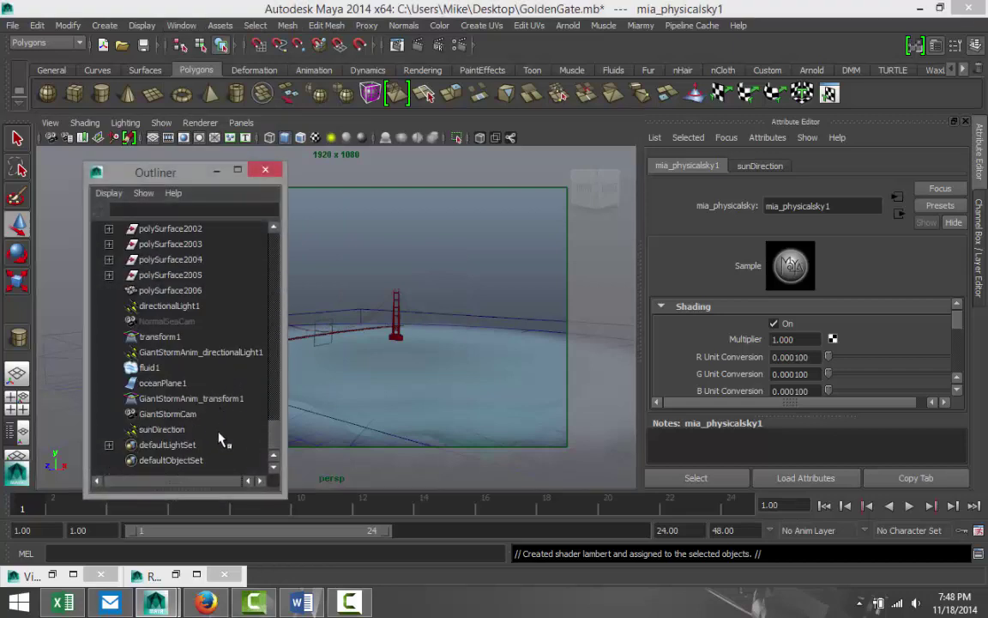
{"action": "left_click", "coordinate": [161, 429]}
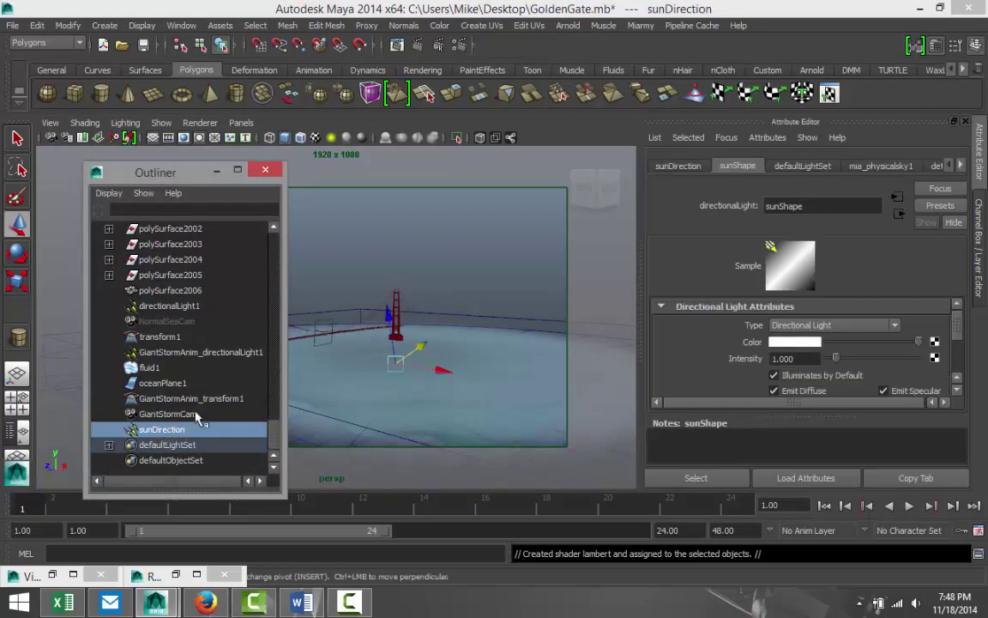
{"action": "left_click", "coordinate": [218, 172]}
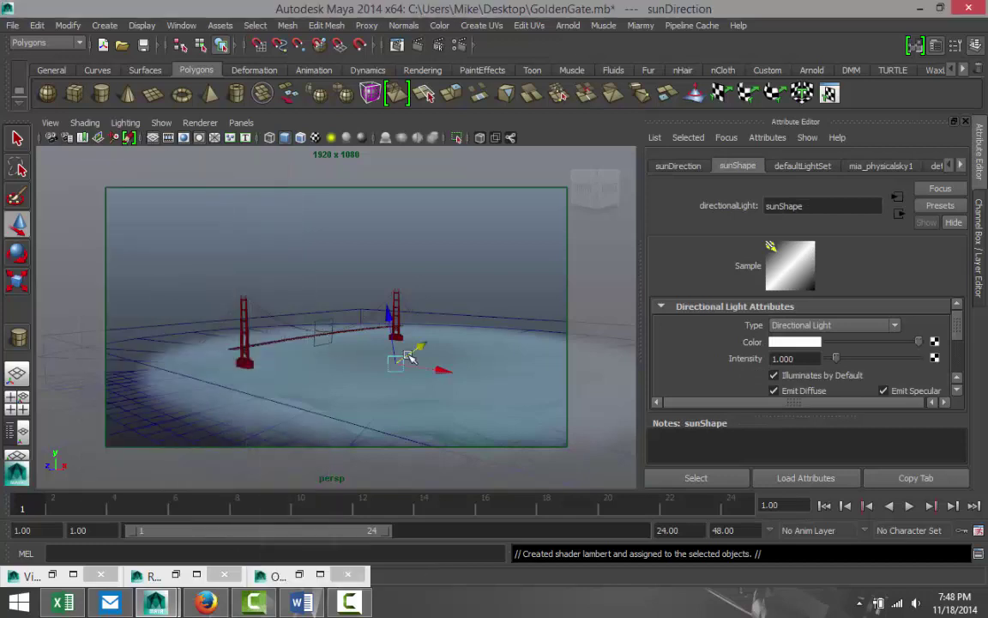
{"action": "left_click_drag", "start_coordinate": [388, 314], "coordinate": [377, 247]}
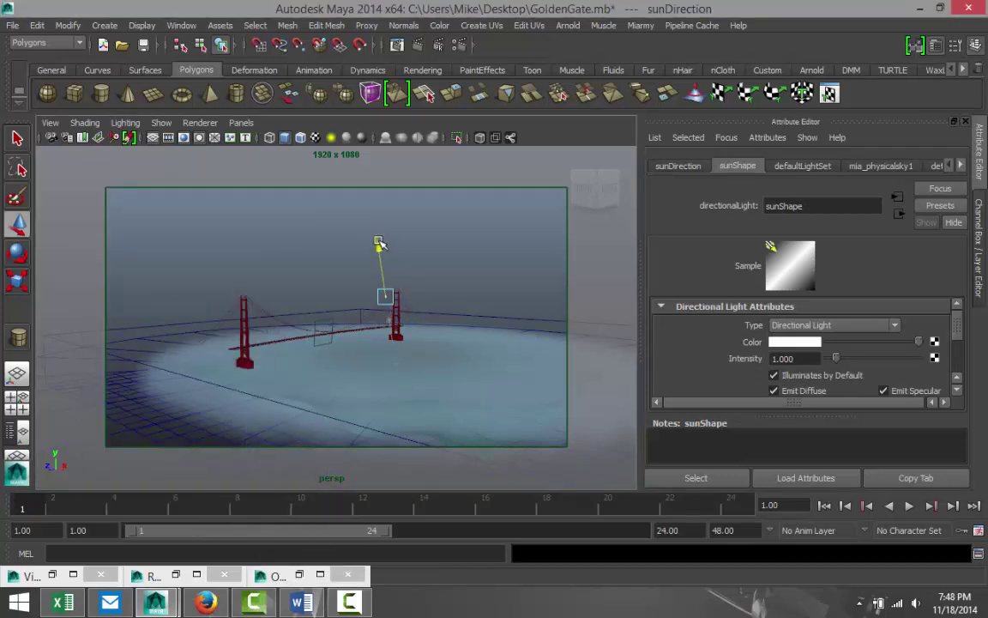
- Frame the sunDirection light and rotate it about several axes to change the angle of the sunlight
{"action": "key", "text": "f"}
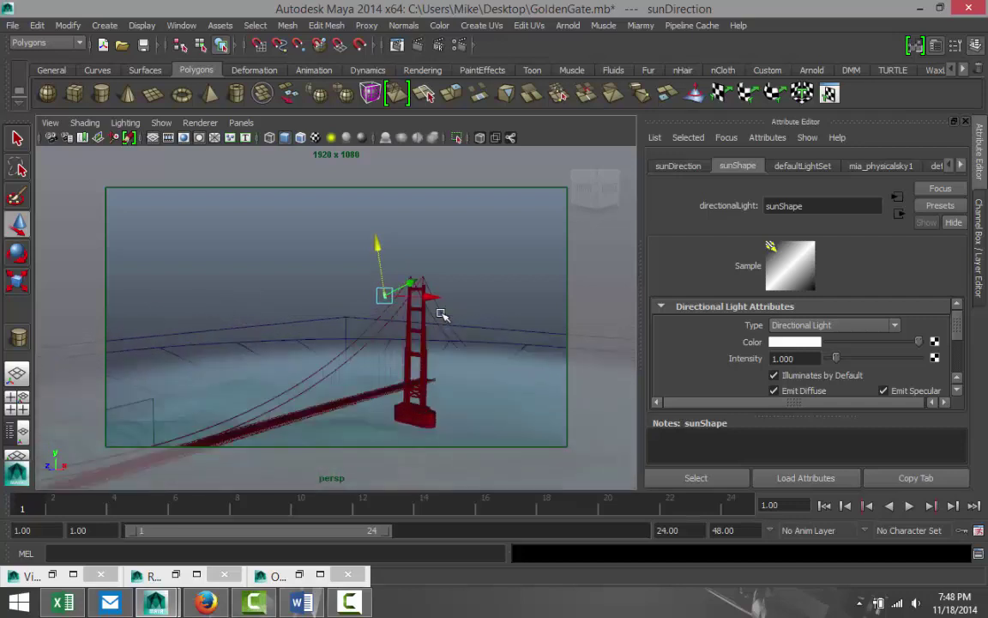
{"action": "scroll", "coordinate": [440, 315], "scroll_direction": "down", "scroll_amount": 5}
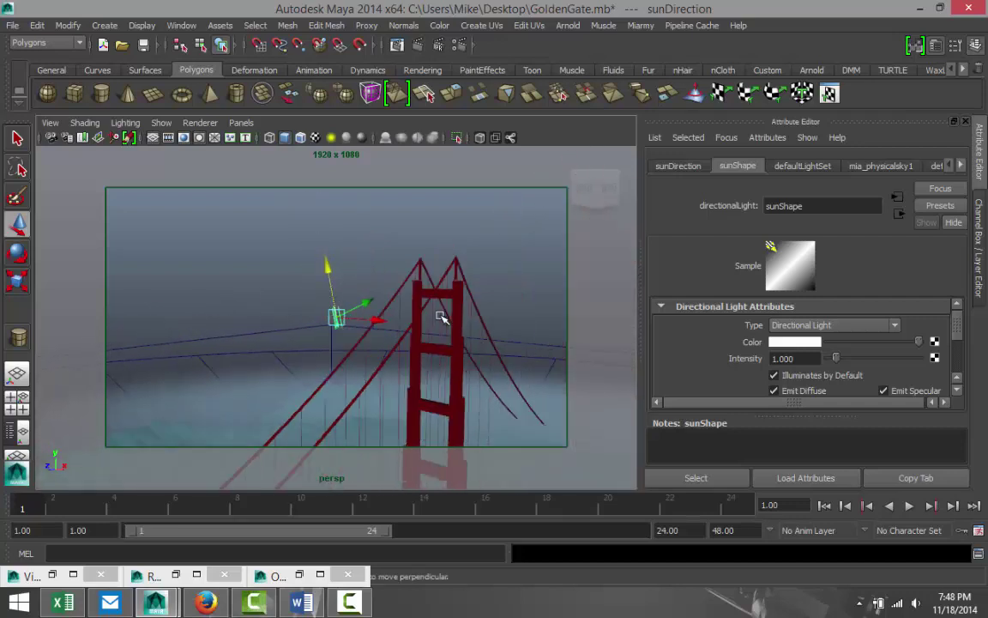
{"action": "scroll", "coordinate": [440, 317], "scroll_direction": "up", "scroll_amount": 3}
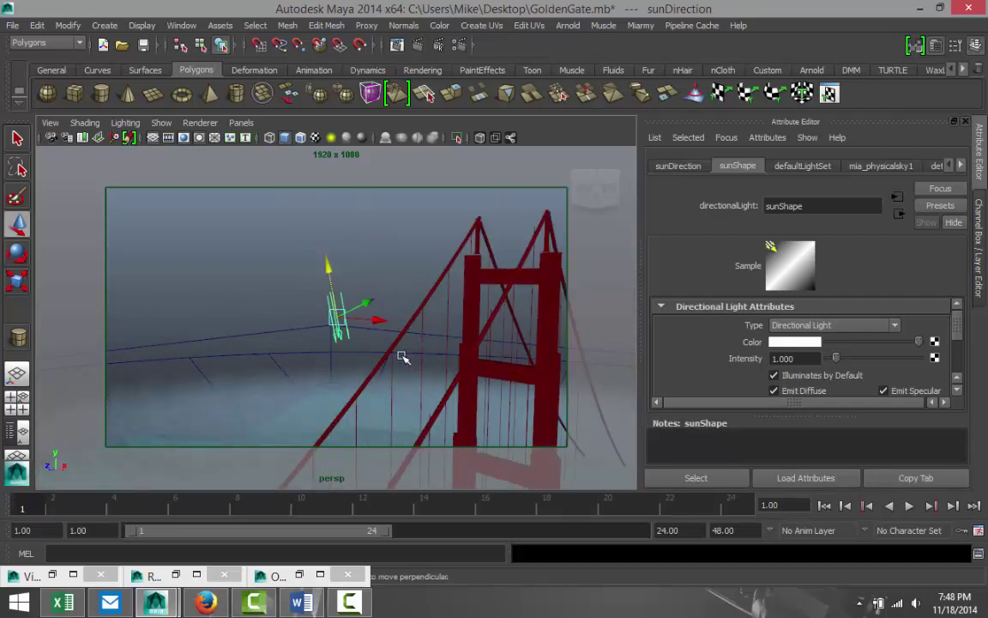
{"action": "key", "text": "e"}
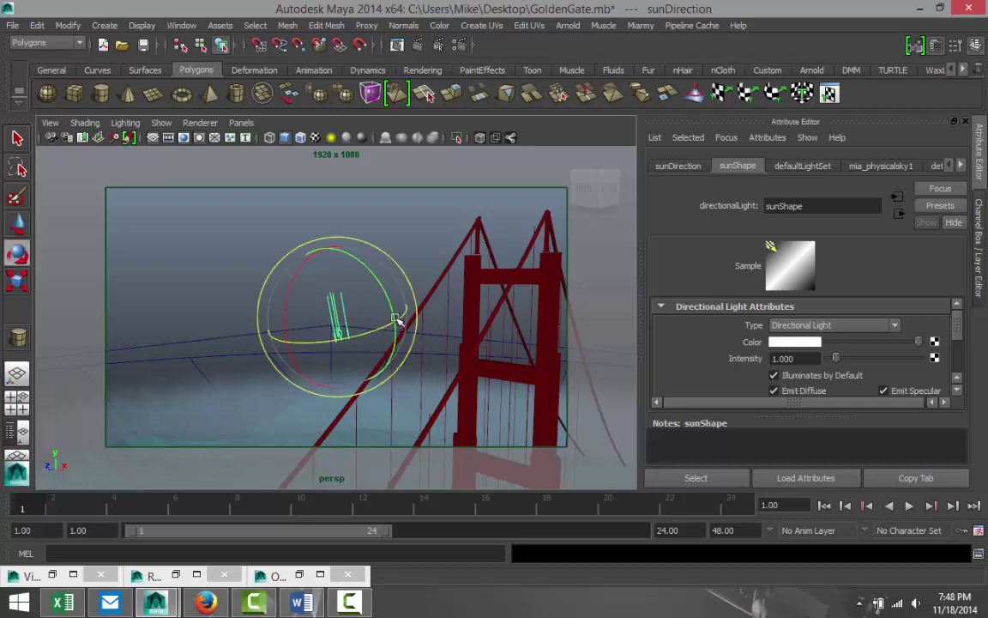
{"action": "left_click_drag", "start_coordinate": [391, 307], "coordinate": [317, 236]}
{"action": "left_click_drag", "start_coordinate": [283, 331], "coordinate": [262, 284]}
{"action": "scroll", "coordinate": [267, 313], "scroll_direction": "down", "scroll_amount": 5}
{"action": "scroll", "coordinate": [266, 315], "scroll_direction": "down", "scroll_amount": 5}
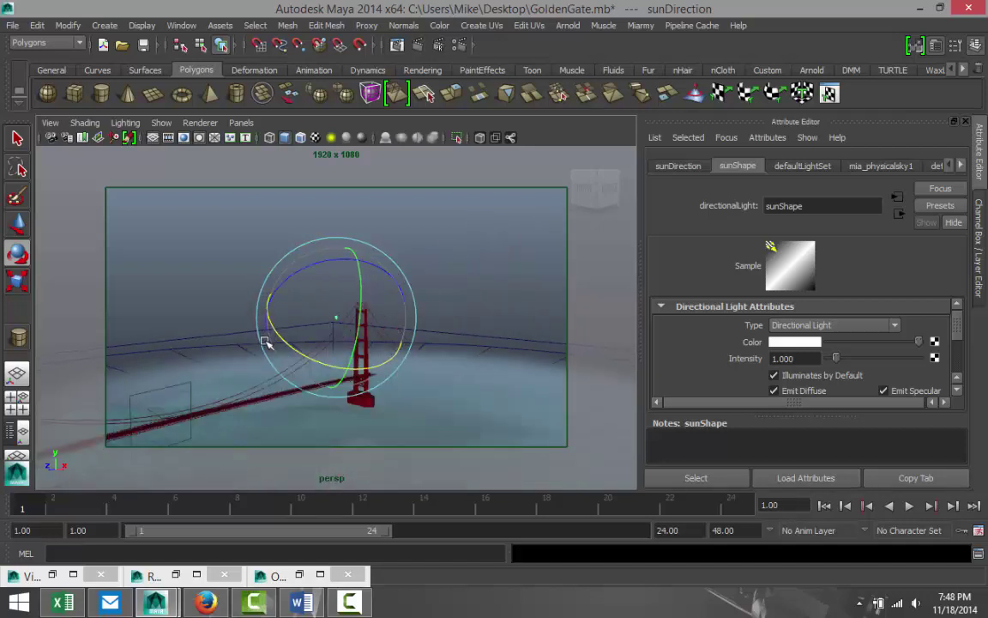
{"action": "left_click_drag", "start_coordinate": [267, 342], "coordinate": [260, 313]}
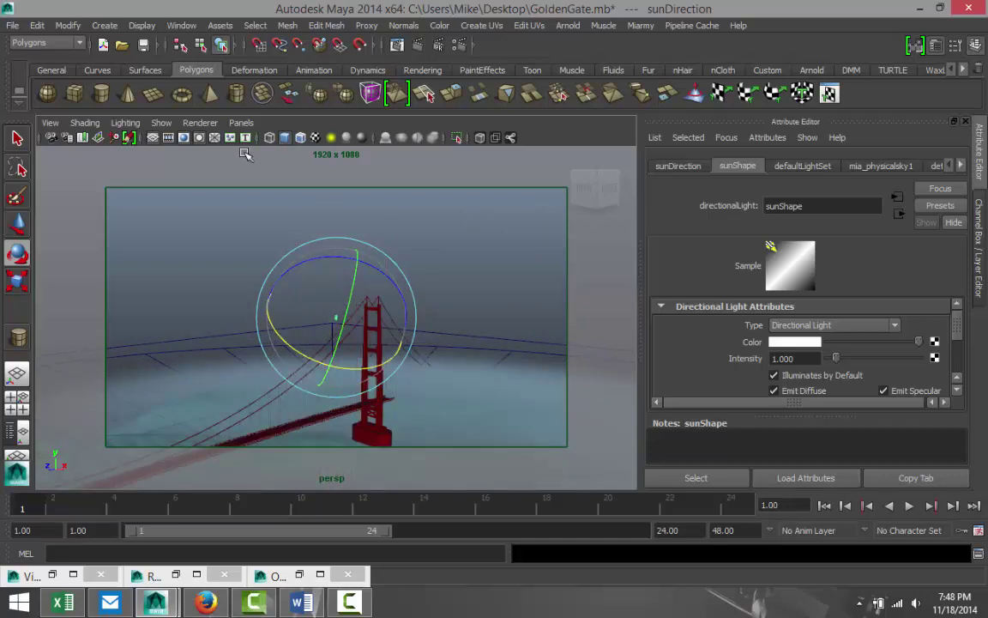
- Restore the Bridgeview camera bookmark and render the current frame
{"action": "left_click", "coordinate": [50, 123]}
{"action": "mouse_move", "coordinate": [86, 358]}
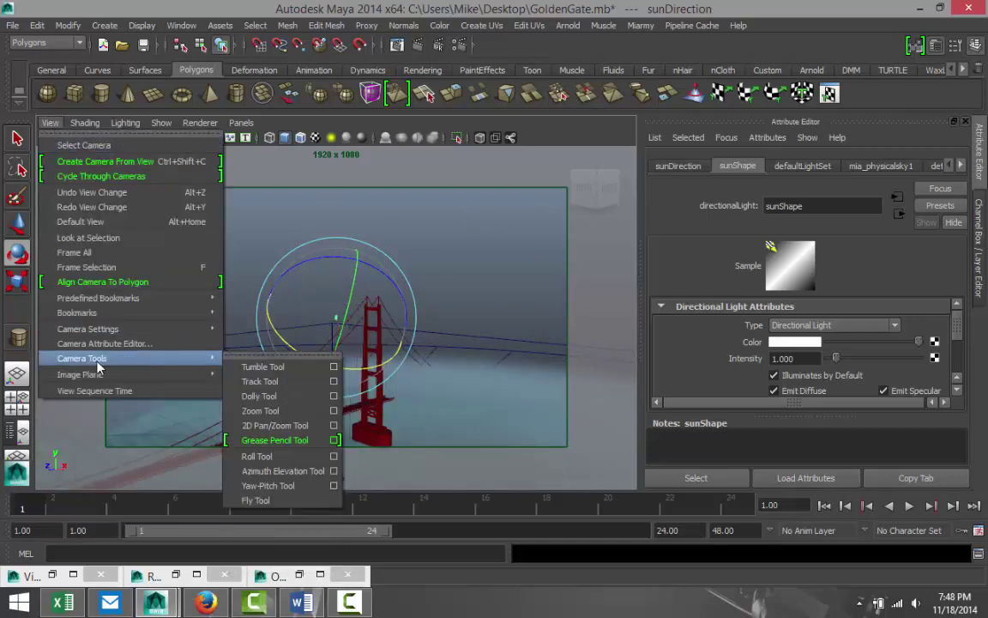
{"action": "mouse_move", "coordinate": [98, 377]}
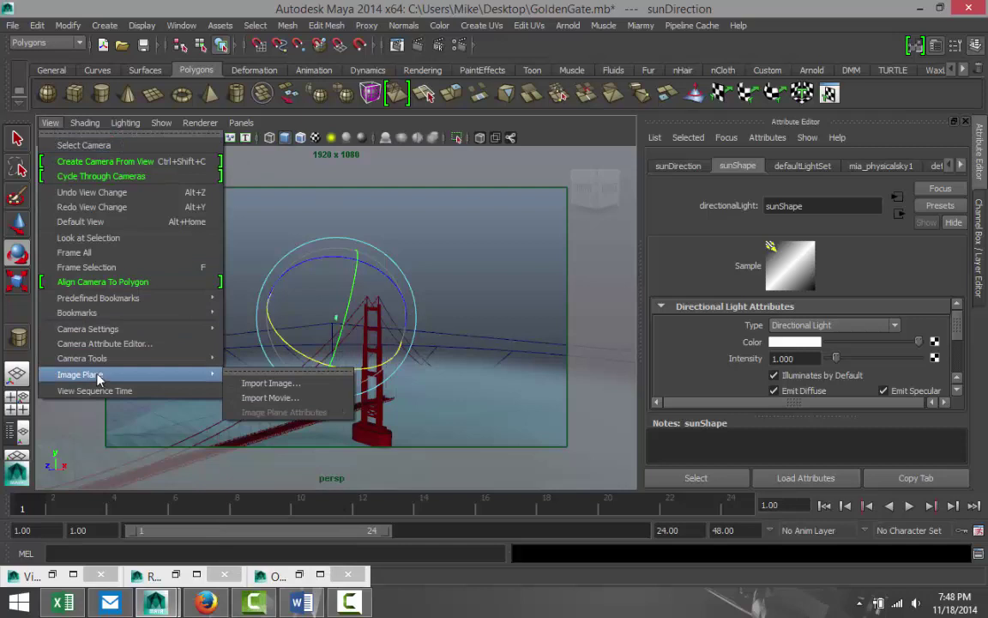
{"action": "mouse_move", "coordinate": [86, 312]}
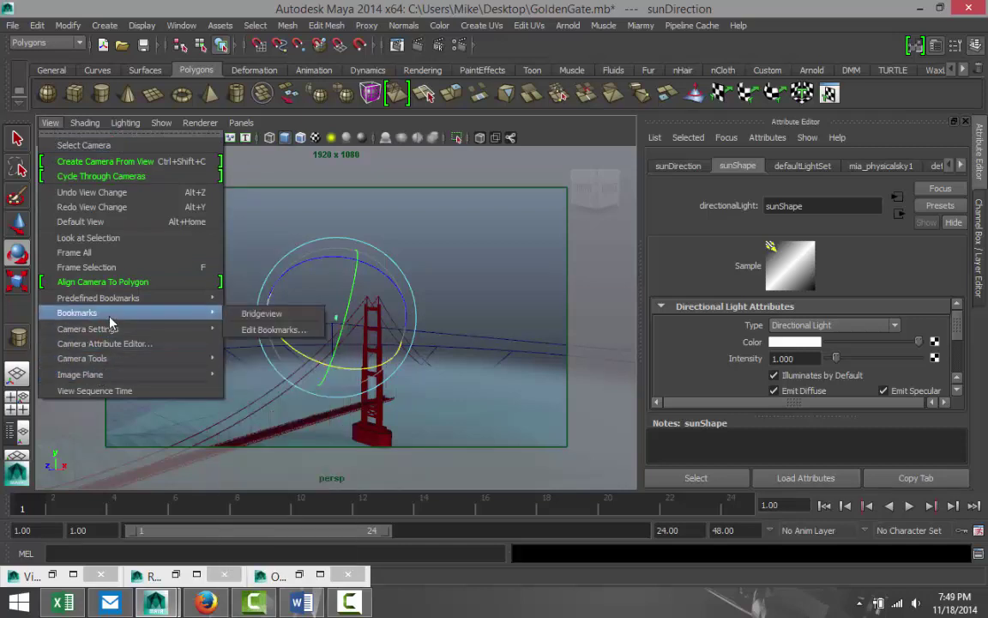
{"action": "left_click", "coordinate": [261, 314]}
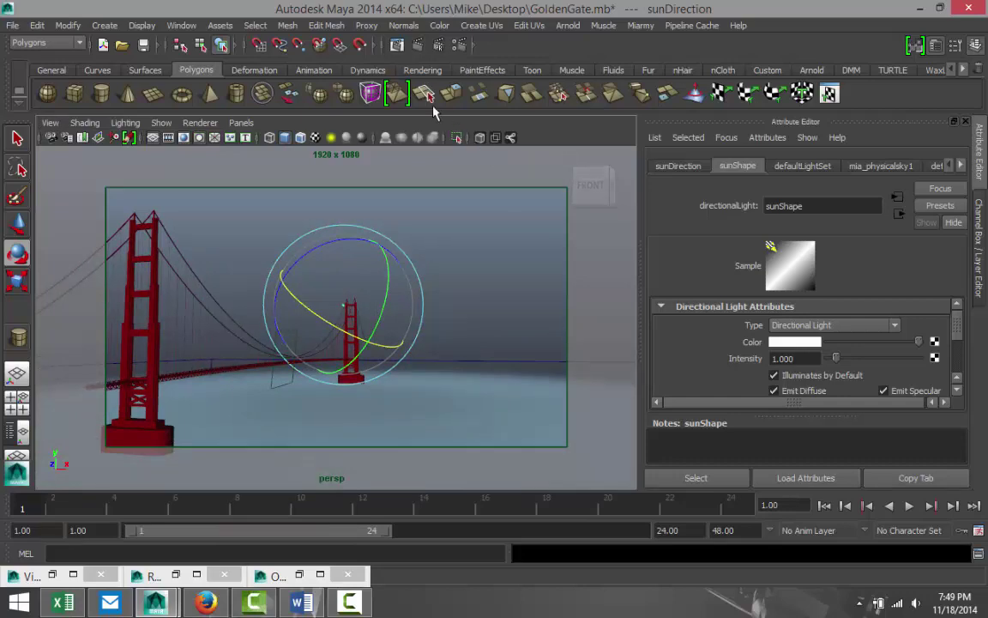
{"action": "left_click", "coordinate": [418, 46]}
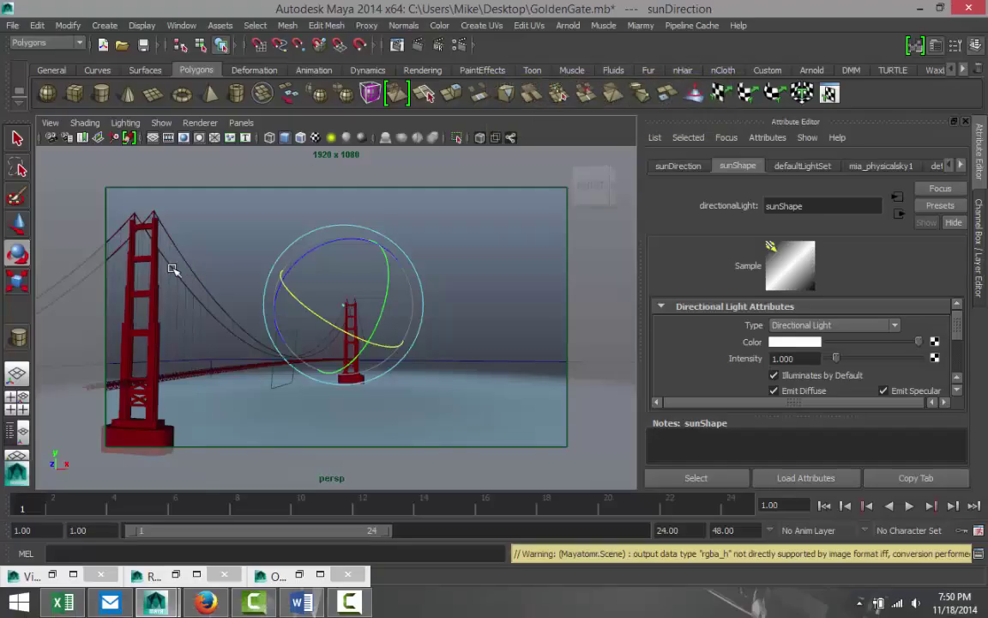
- Close the minimized Outliner, Render Settings and Visor windows
{"action": "left_click", "coordinate": [347, 574]}
{"action": "left_click", "coordinate": [224, 574]}
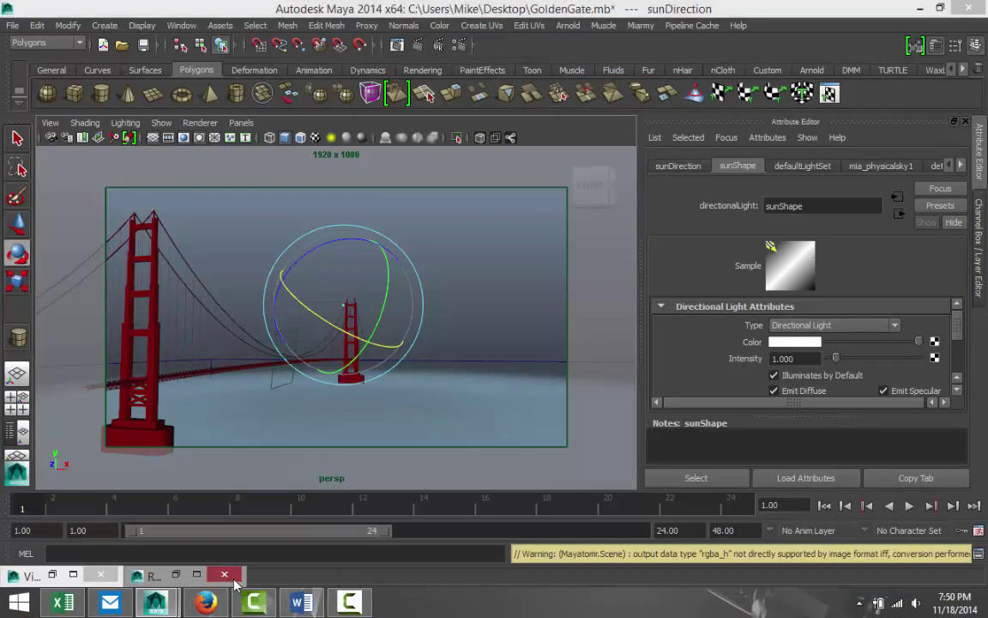
{"action": "left_click", "coordinate": [106, 573]}
- Select the combined bridge mesh and separate it into individual pieces
{"action": "middle_click_drag", "start_coordinate": [282, 383], "coordinate": [290, 383], "text": "alt"}
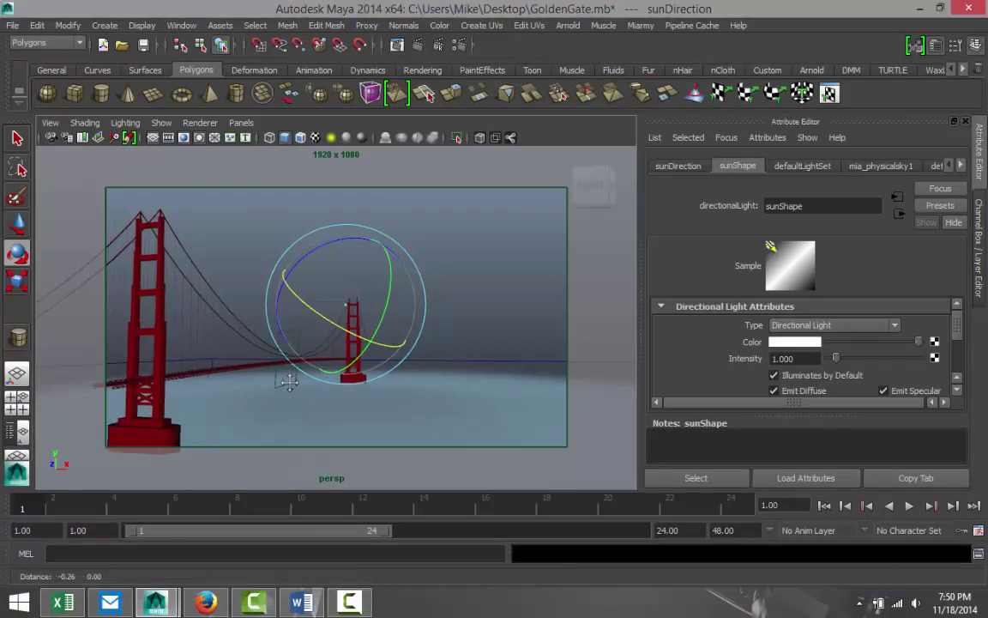
{"action": "left_click_drag", "start_coordinate": [288, 383], "coordinate": [320, 367], "text": "alt"}
{"action": "key", "text": "e"}
{"action": "left_click", "coordinate": [320, 369]}
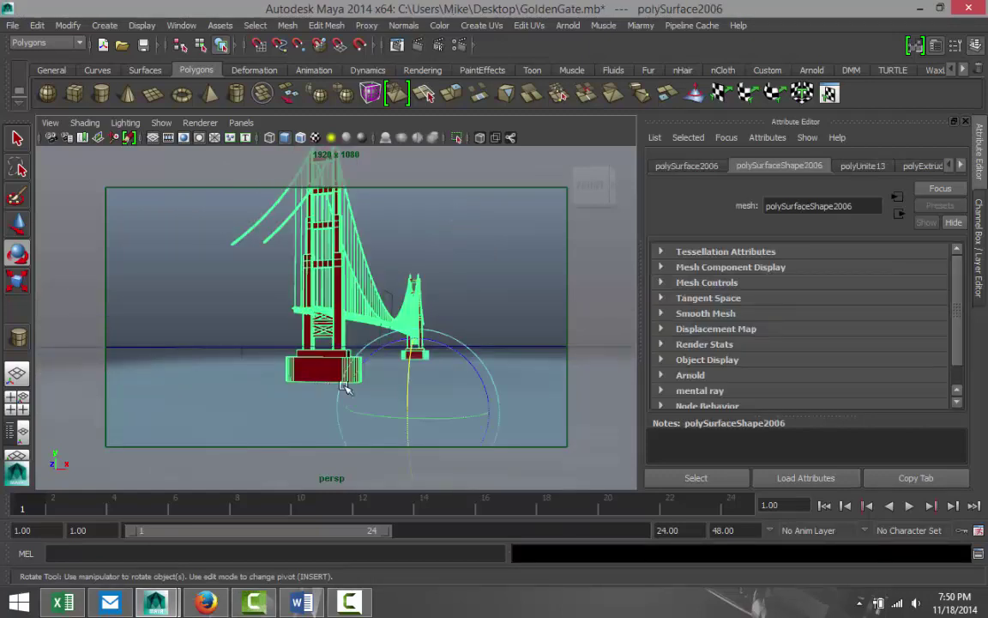
{"action": "left_click", "coordinate": [299, 29]}
{"action": "left_click", "coordinate": [304, 42]}
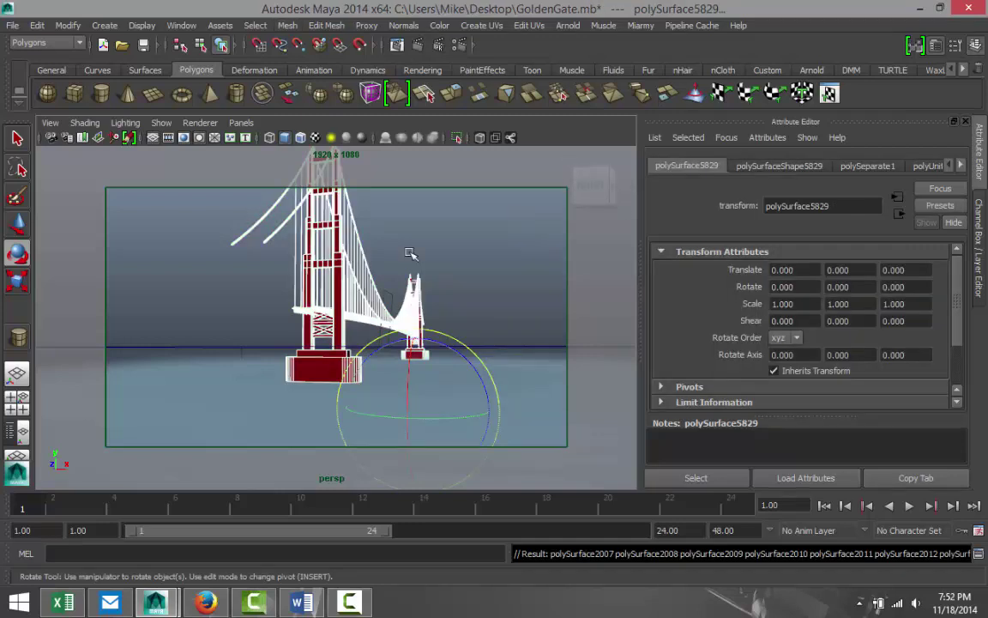
- Select the lower and upper base blocks beneath both bridge towers
{"action": "scroll", "coordinate": [326, 396], "scroll_direction": "up", "scroll_amount": 4}
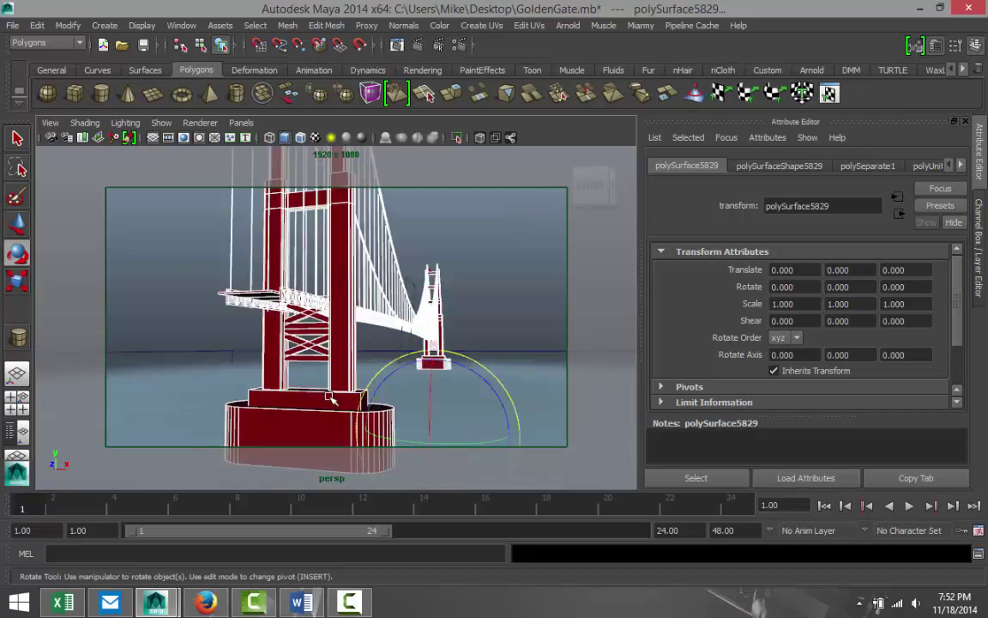
{"action": "right_click_drag", "start_coordinate": [295, 424], "coordinate": [325, 336]}
{"action": "left_click", "coordinate": [294, 422]}
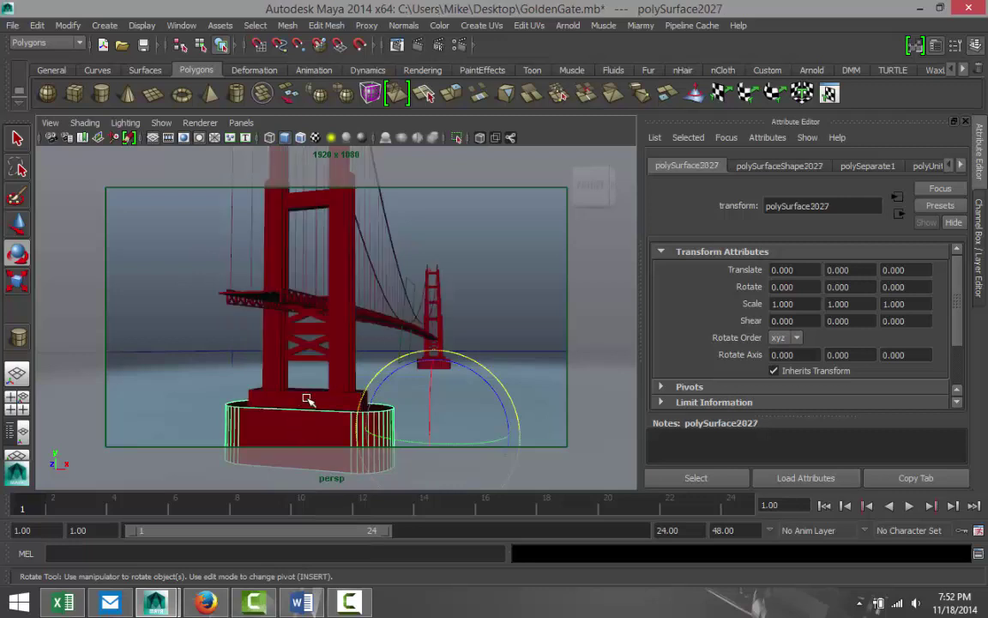
{"action": "left_click", "coordinate": [310, 399]}
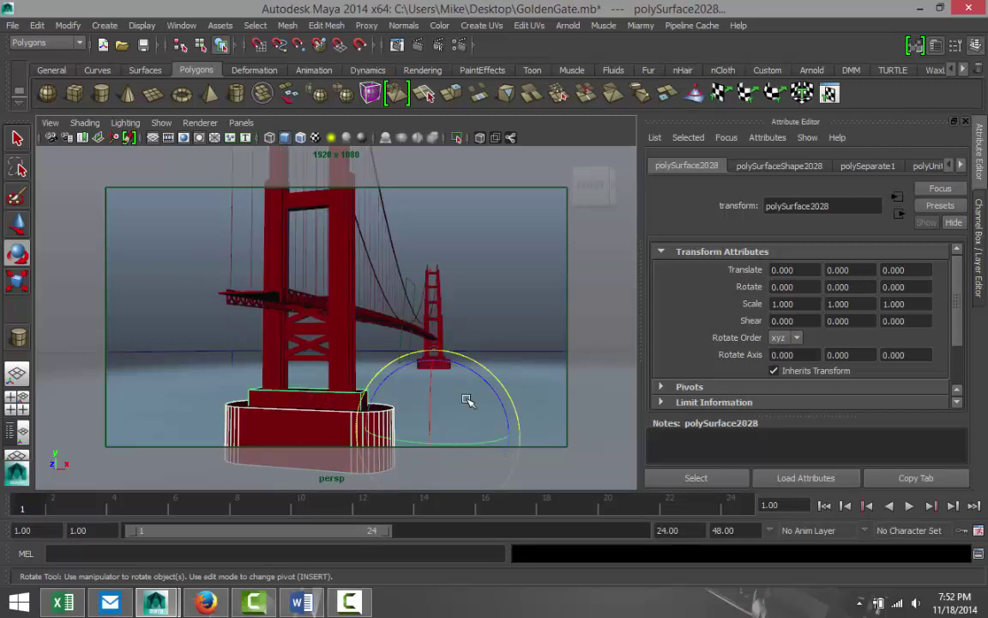
{"action": "scroll", "coordinate": [468, 398], "scroll_direction": "up", "scroll_amount": 2}
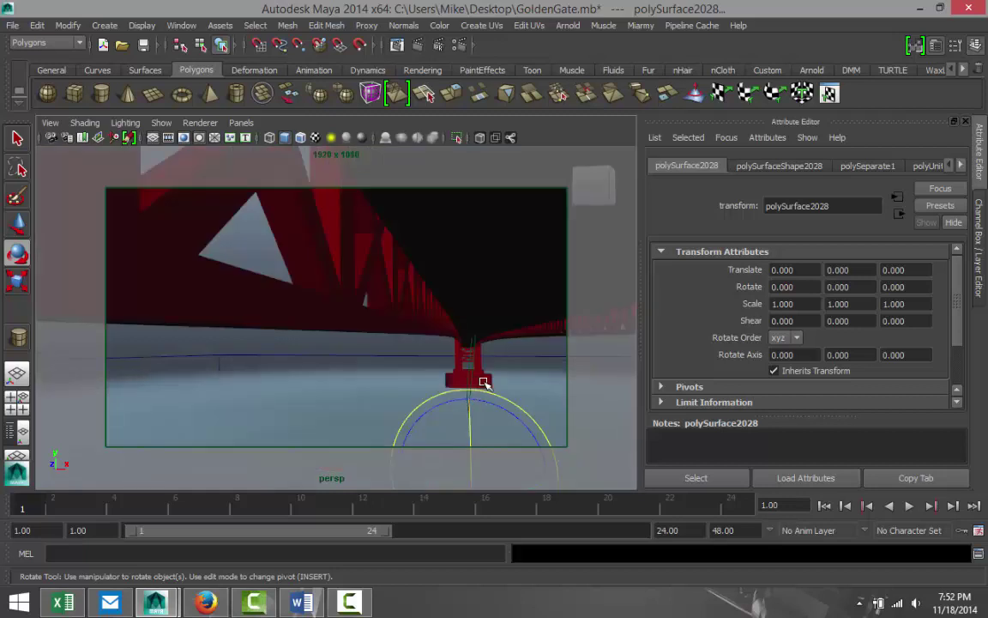
{"action": "scroll", "coordinate": [483, 382], "scroll_direction": "up", "scroll_amount": 1}
{"action": "left_click_drag", "start_coordinate": [490, 386], "coordinate": [499, 390], "text": "alt"}
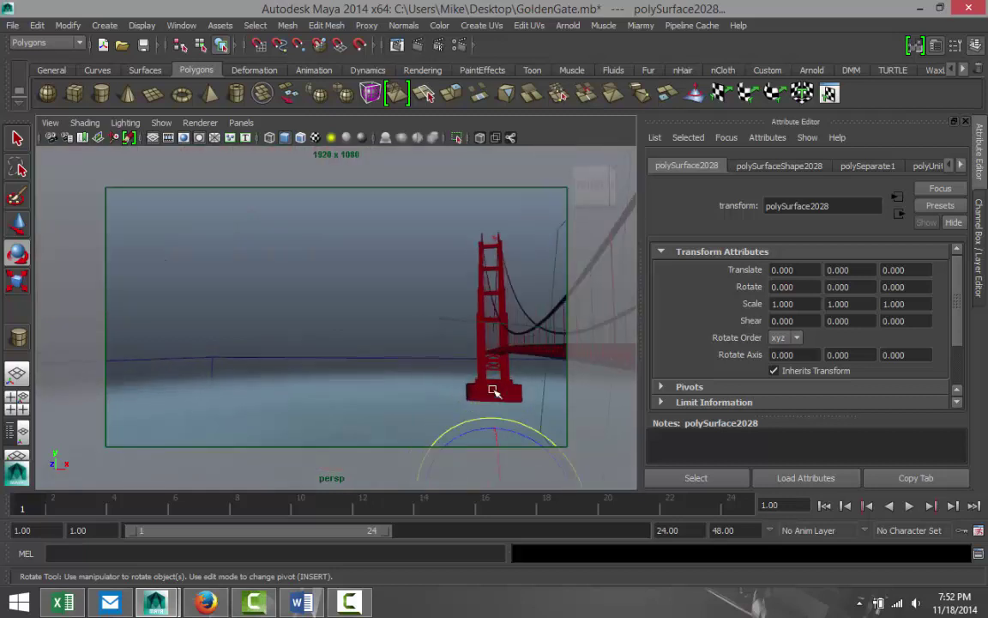
{"action": "left_click", "coordinate": [486, 394]}
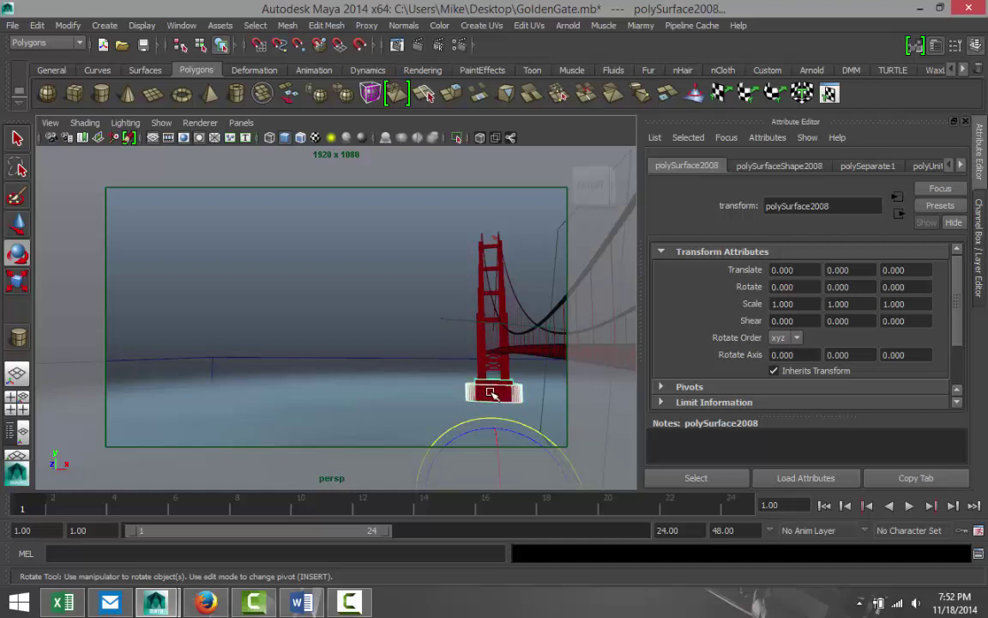
- Assign a new Lambert material to the selected tower bases and set its color to dark gray with value 0.122
{"action": "right_click_drag", "start_coordinate": [490, 393], "coordinate": [489, 553]}
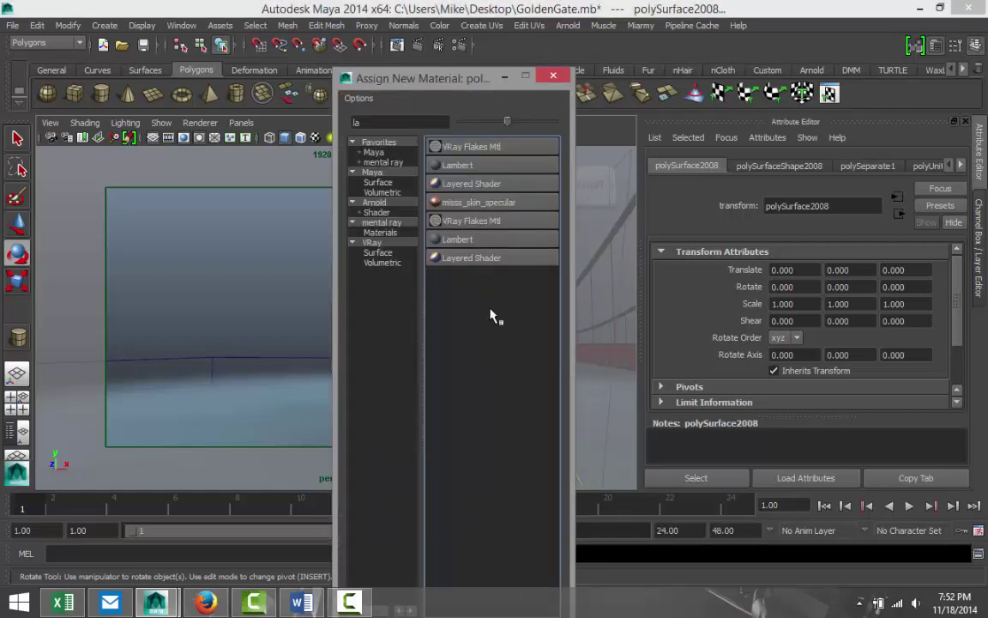
{"action": "left_click", "coordinate": [471, 166]}
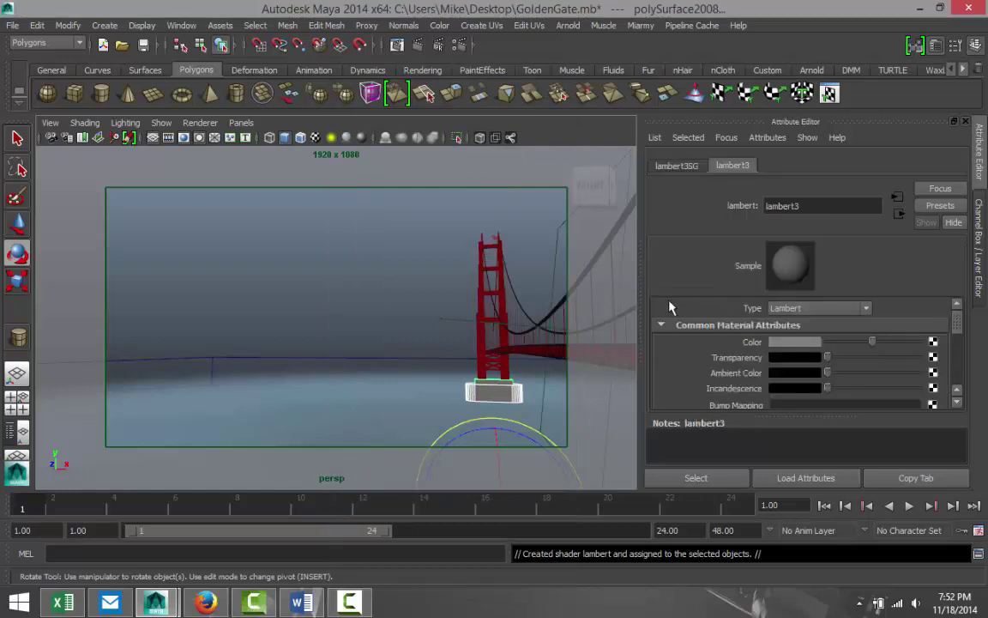
{"action": "left_click", "coordinate": [799, 342]}
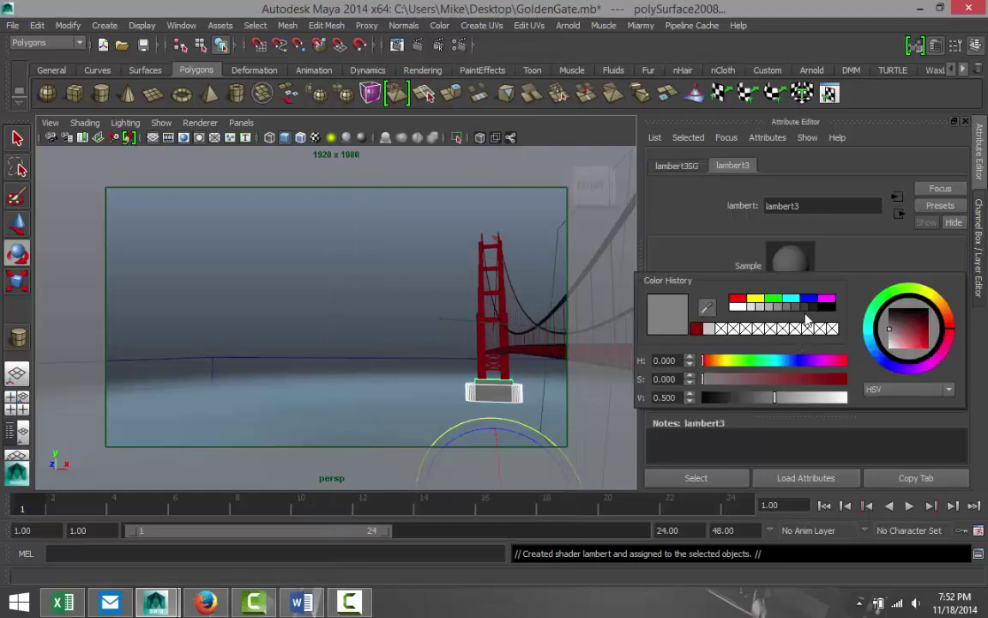
{"action": "left_click", "coordinate": [807, 307]}
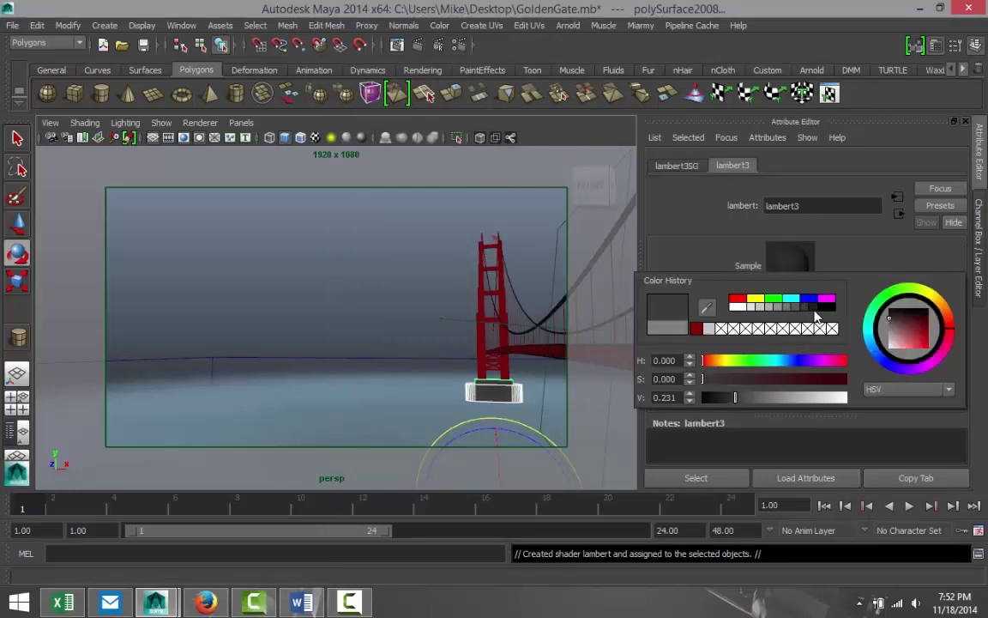
{"action": "left_click", "coordinate": [817, 308]}
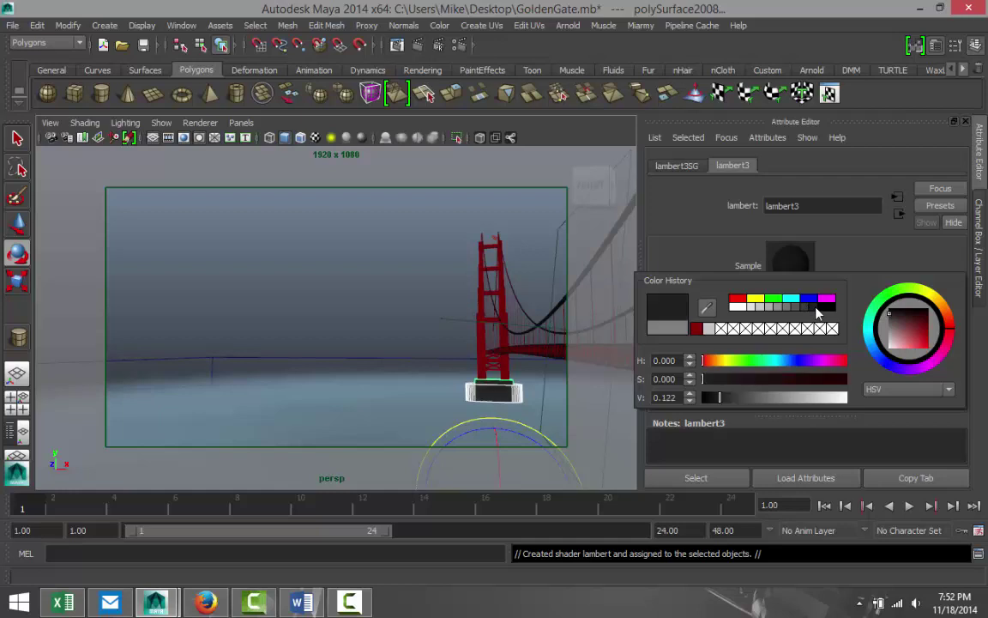
- Delete the fluid1 sky container surrounding the bridge
{"action": "scroll", "coordinate": [390, 341], "scroll_direction": "down", "scroll_amount": 1}
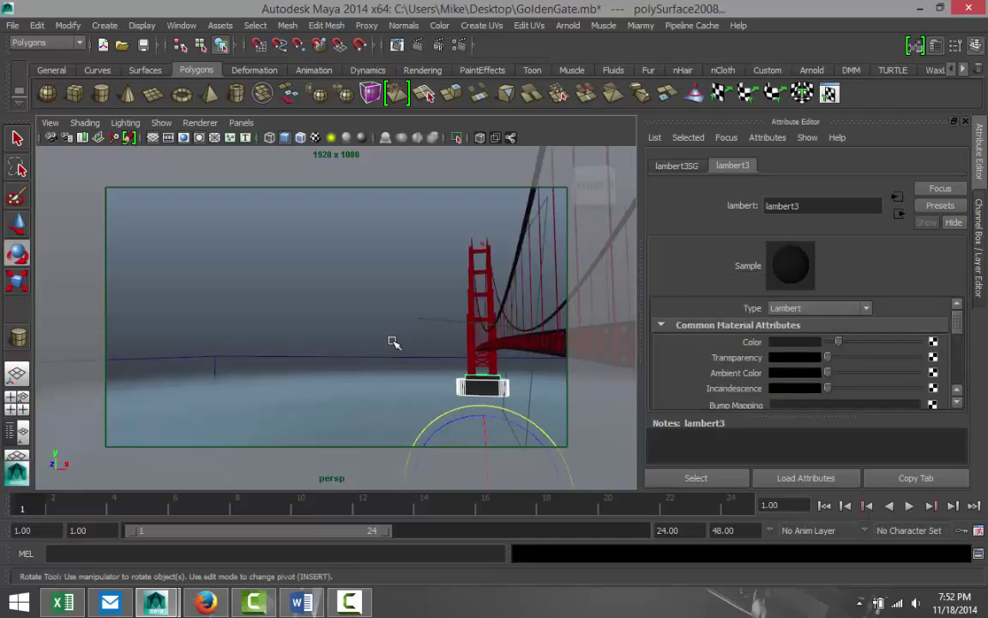
{"action": "scroll", "coordinate": [391, 339], "scroll_direction": "down", "scroll_amount": 1}
{"action": "scroll", "coordinate": [375, 335], "scroll_direction": "down", "scroll_amount": 3}
{"action": "left_click_drag", "start_coordinate": [393, 337], "coordinate": [342, 342], "text": "alt"}
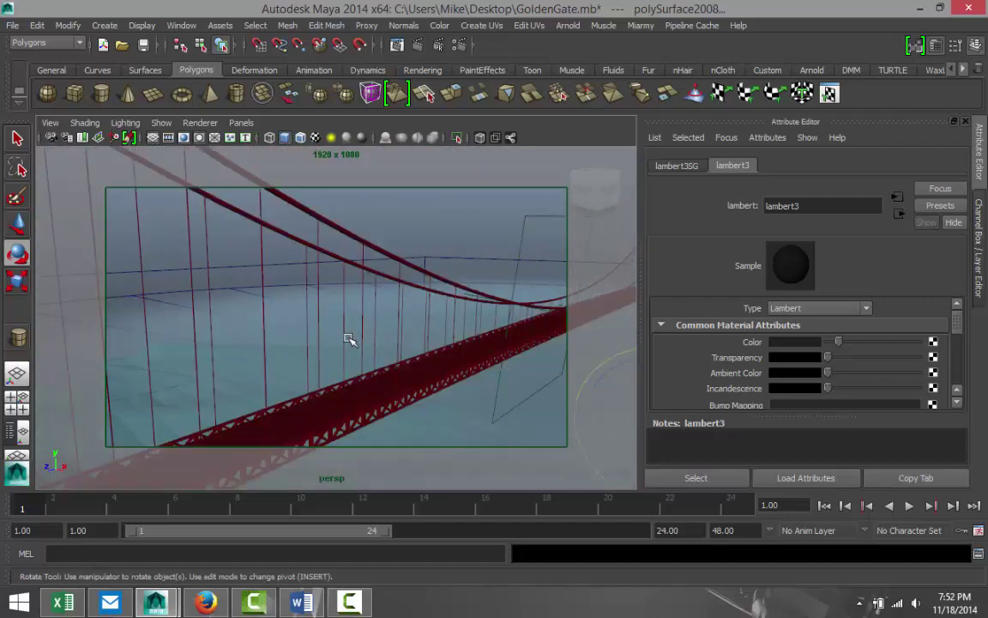
{"action": "scroll", "coordinate": [349, 340], "scroll_direction": "down", "scroll_amount": 3}
{"action": "left_click_drag", "start_coordinate": [436, 400], "coordinate": [389, 399], "text": "alt"}
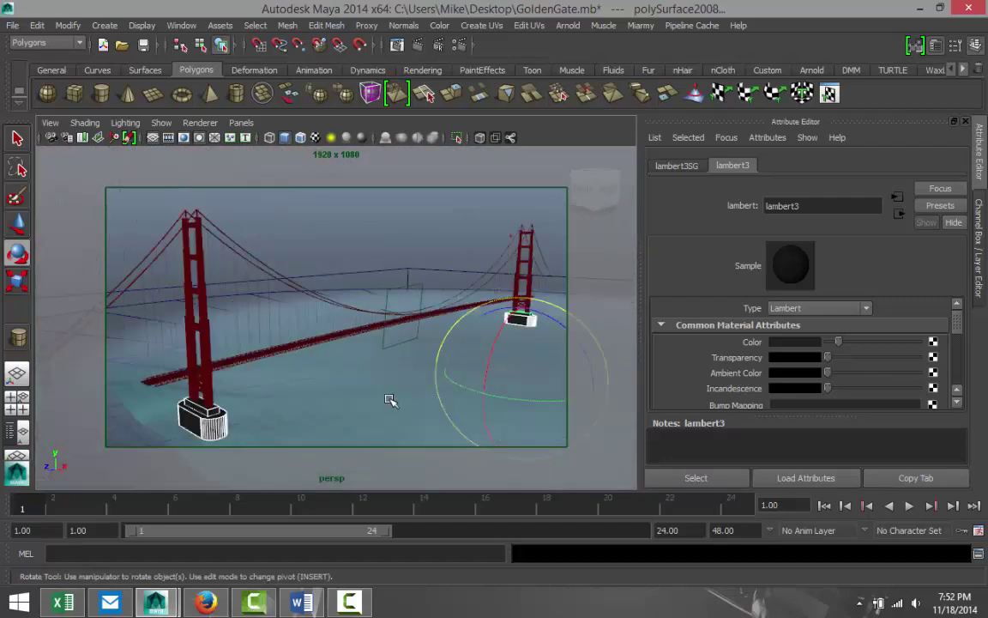
{"action": "left_click", "coordinate": [383, 399]}
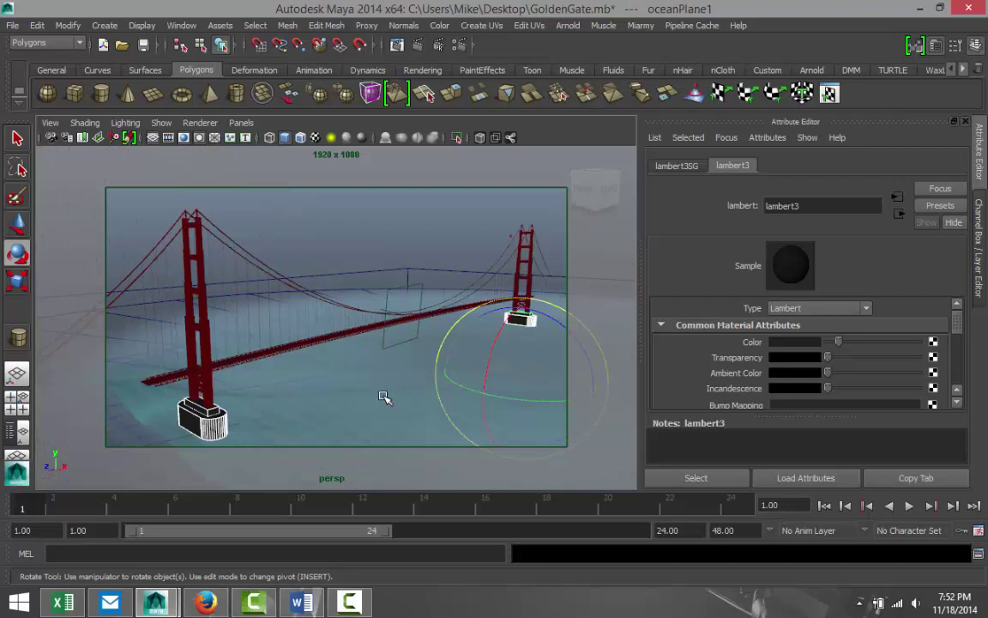
{"action": "left_click", "coordinate": [392, 274]}
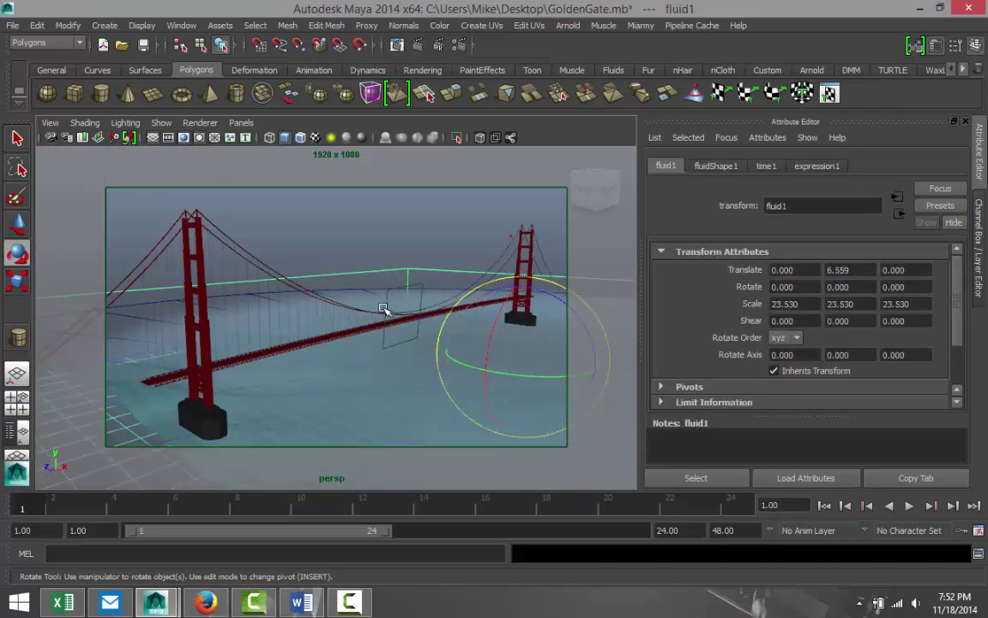
{"action": "left_click", "coordinate": [383, 309]}
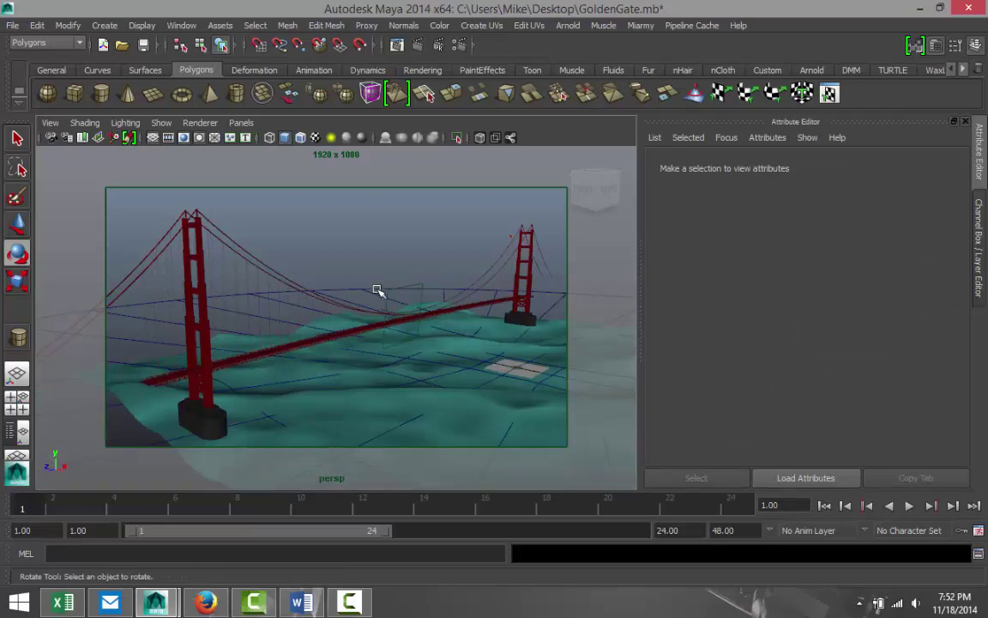
- Delete the ocean plane and the GiantStormAnim wave surface beneath the bridge
{"action": "left_click", "coordinate": [371, 288]}
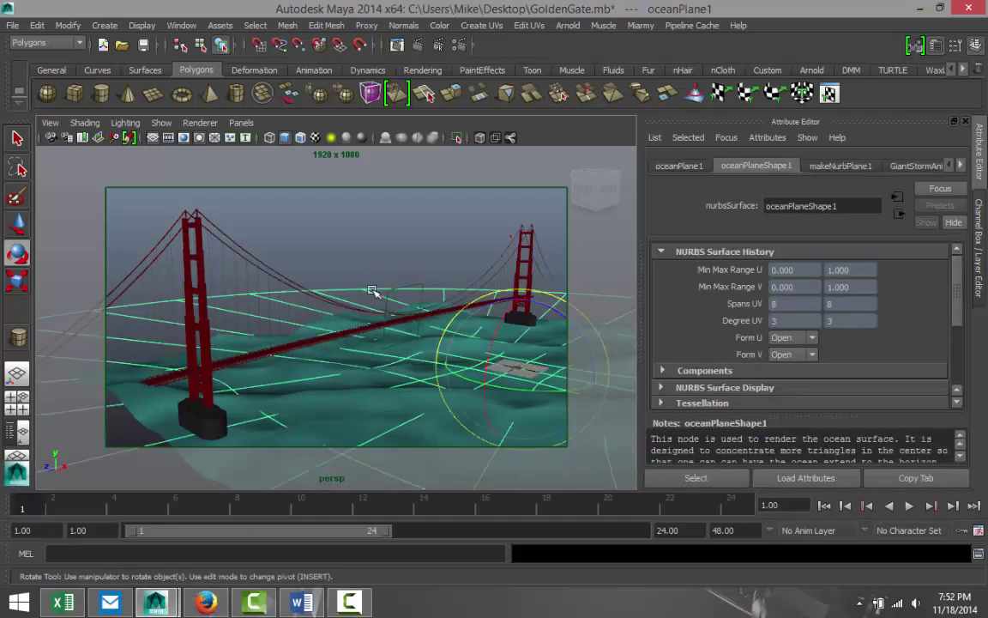
{"action": "left_click", "coordinate": [374, 290]}
{"action": "left_click", "coordinate": [427, 427]}
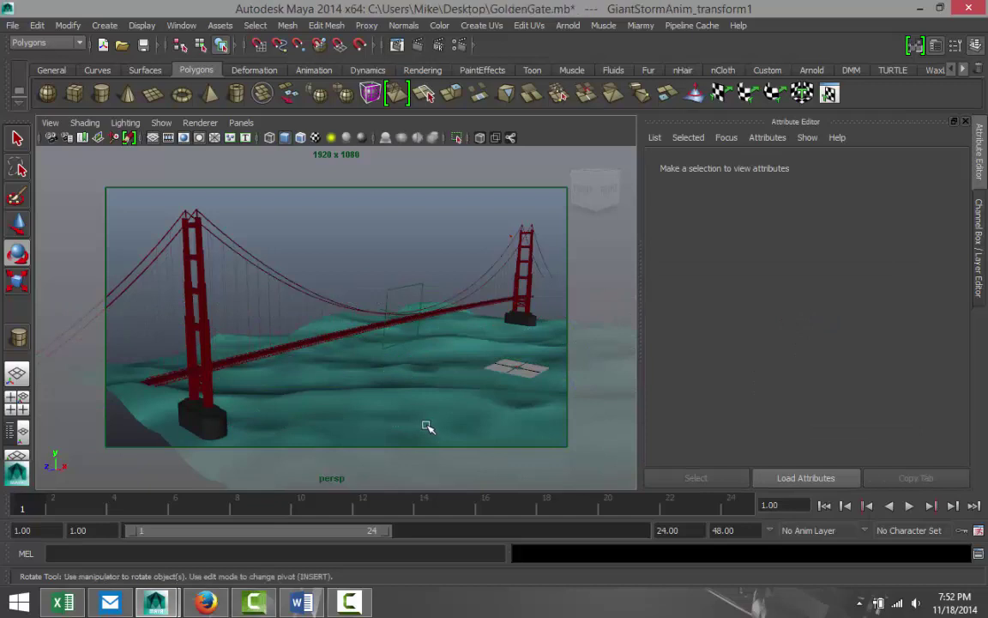
{"action": "key", "text": "Delete"}
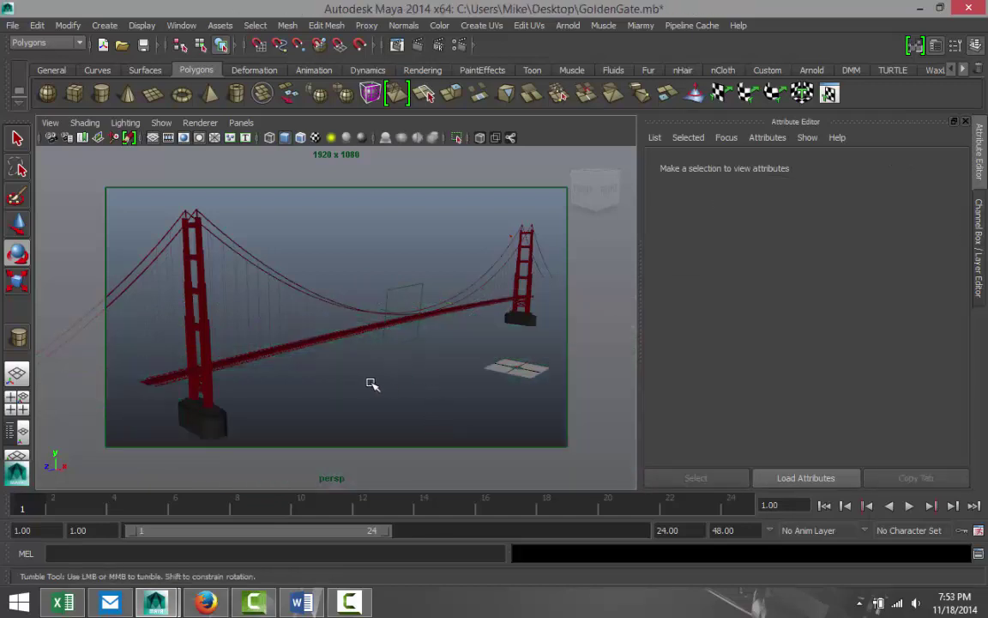
- Restore the Bridgeview camera bookmark
{"action": "mouse_move", "coordinate": [397, 375]}
{"action": "left_mouse_down", "text": "alt"}
{"action": "mouse_move", "coordinate": [406, 374]}
{"action": "mouse_move", "coordinate": [386, 382]}
{"action": "left_mouse_up", "text": "alt"}
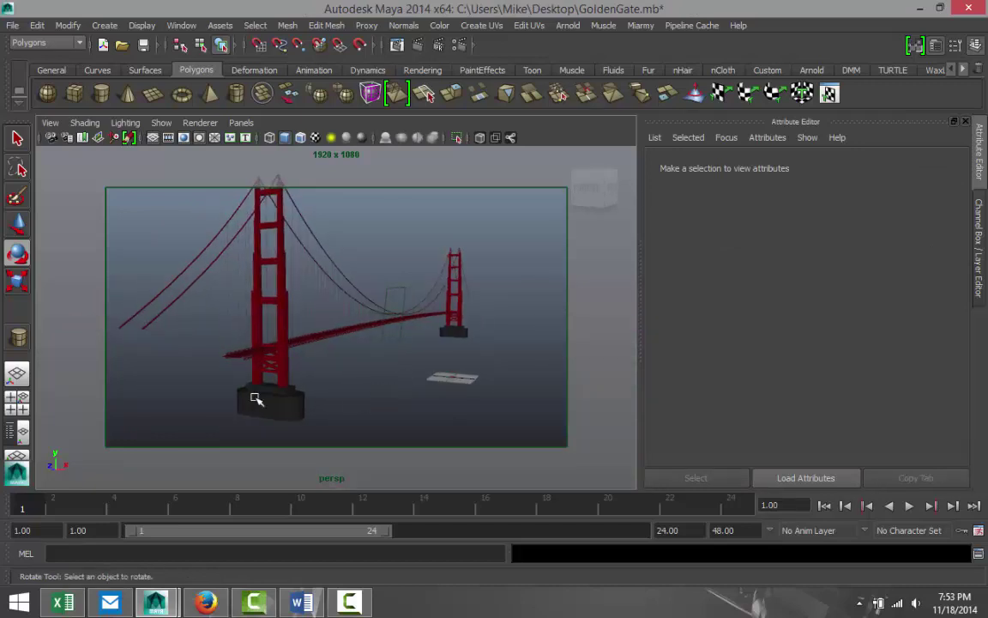
{"action": "left_click", "coordinate": [51, 122]}
{"action": "mouse_move", "coordinate": [127, 315]}
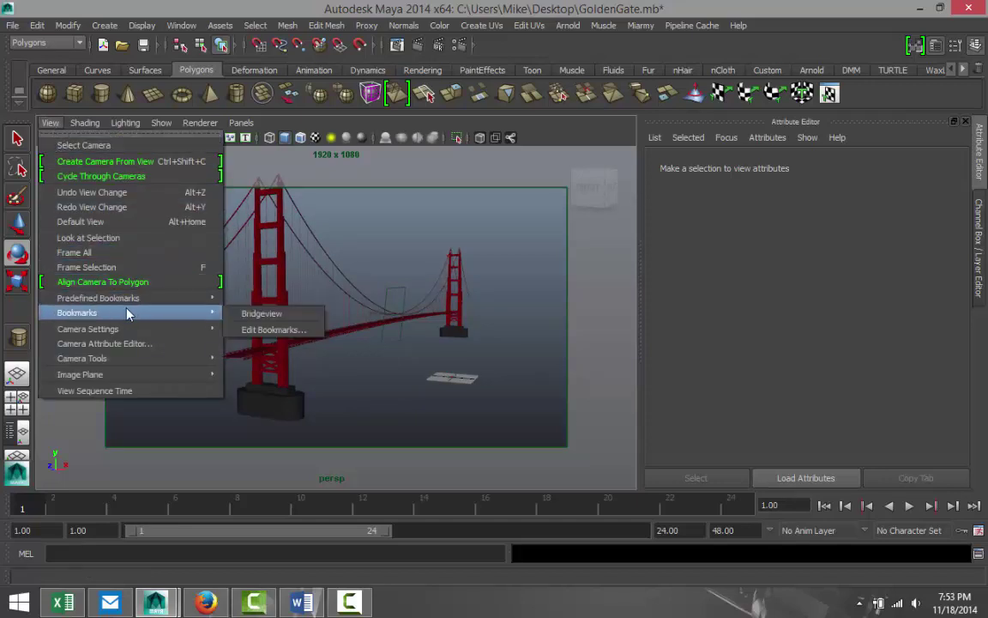
{"action": "left_click", "coordinate": [277, 314]}
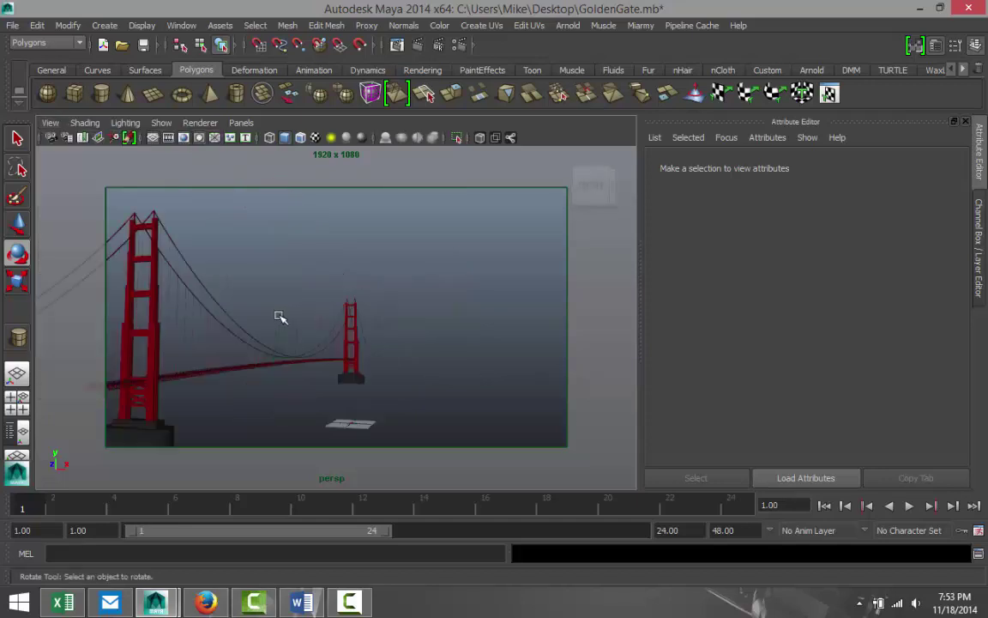
- Reframe the bridge from a higher diagonal angle with the deck leading to the far tower, and render the current frame
{"action": "left_click_drag", "start_coordinate": [317, 387], "coordinate": [355, 349], "text": "alt"}
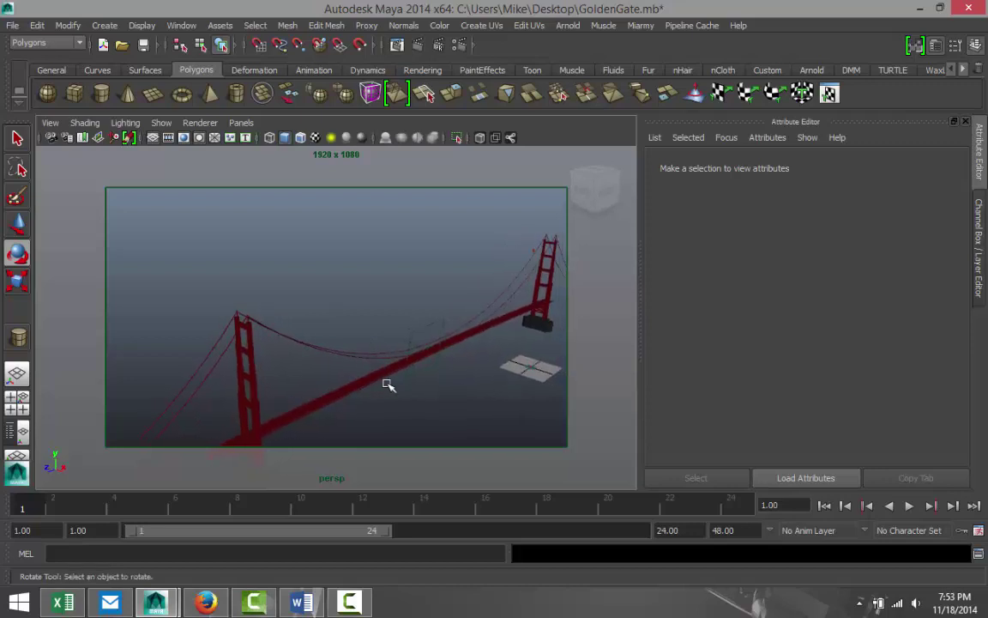
{"action": "middle_click_drag", "start_coordinate": [371, 333], "coordinate": [353, 333], "text": "alt"}
{"action": "key", "text": "e"}
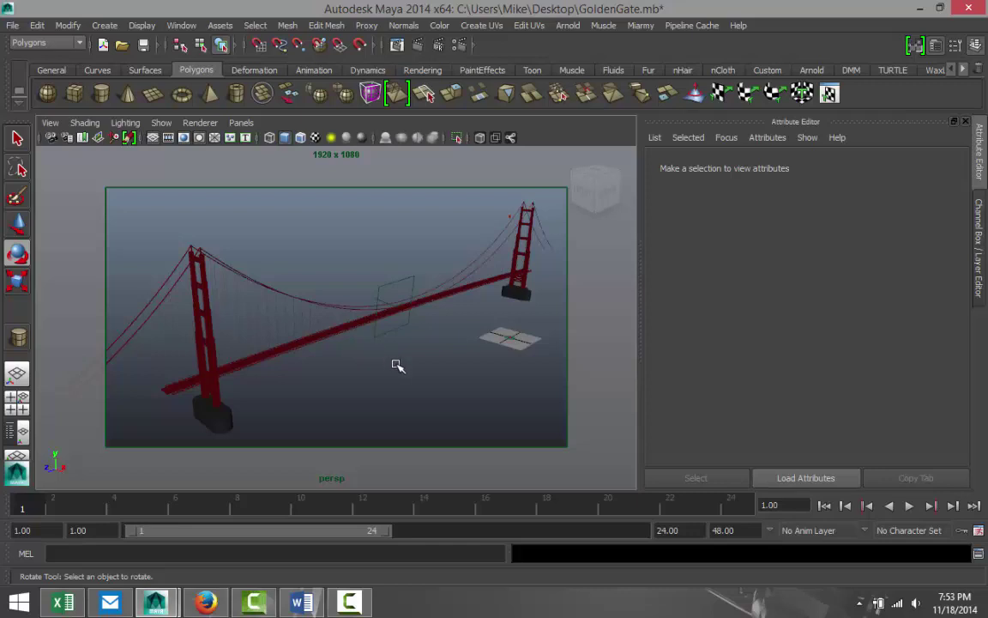
{"action": "scroll", "coordinate": [397, 365], "scroll_direction": "up", "scroll_amount": 3}
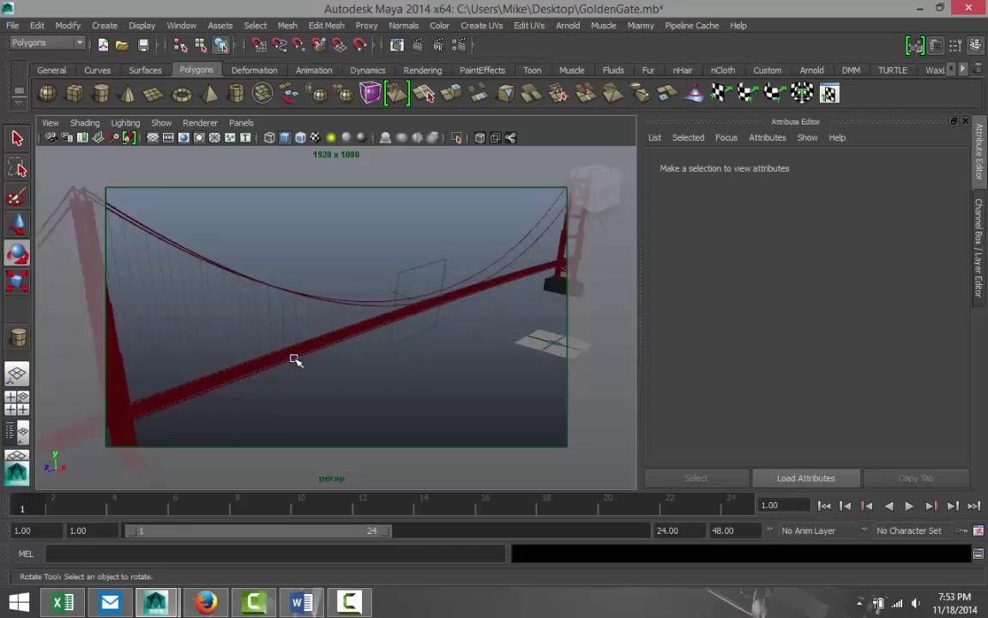
{"action": "key", "text": "alt"}
{"action": "left_click_drag", "start_coordinate": [299, 355], "coordinate": [320, 352], "text": "alt"}
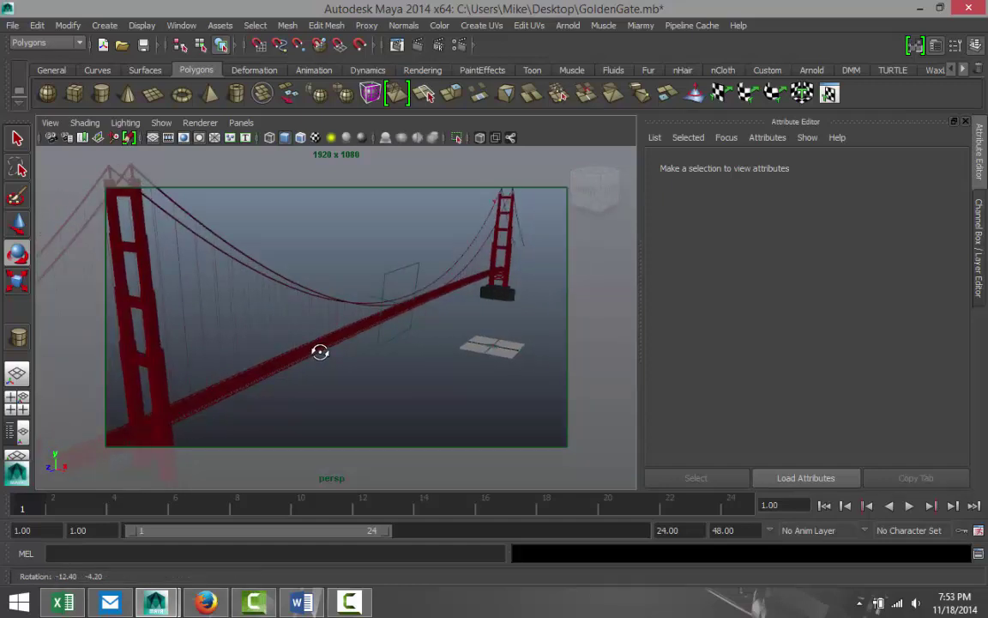
{"action": "left_click_drag", "start_coordinate": [306, 352], "coordinate": [309, 352], "text": "alt"}
{"action": "middle_click_drag", "start_coordinate": [309, 353], "coordinate": [337, 346], "text": "alt"}
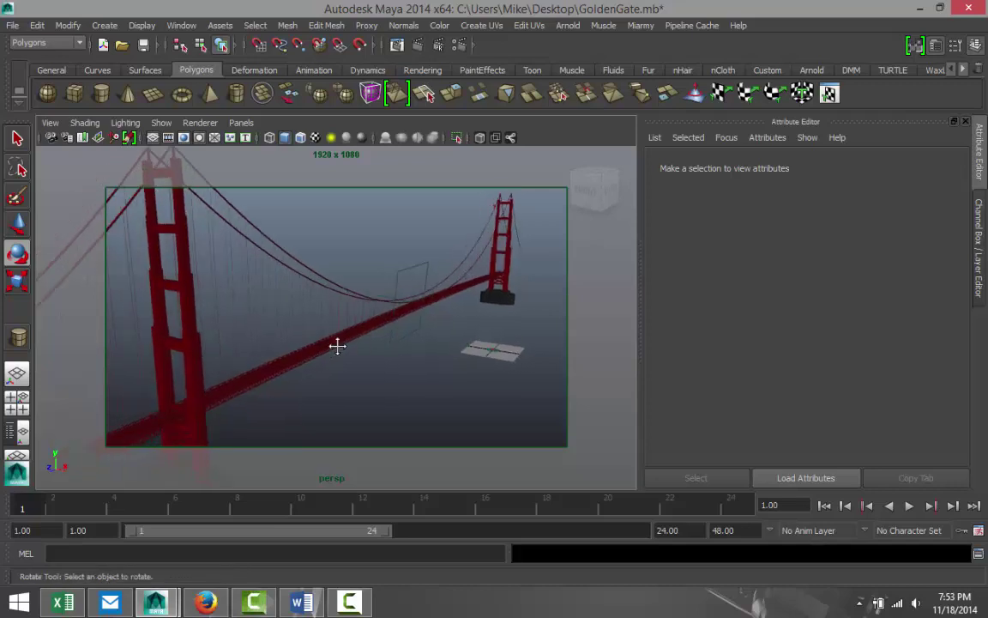
{"action": "left_click_drag", "start_coordinate": [337, 346], "coordinate": [333, 344], "text": "alt"}
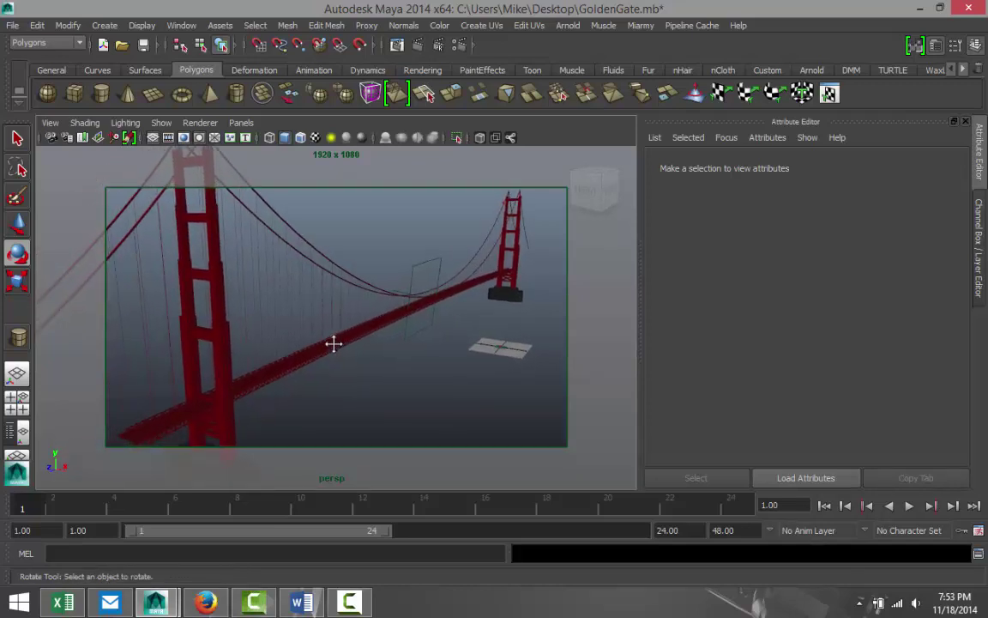
{"action": "middle_click_drag", "start_coordinate": [333, 344], "coordinate": [333, 351], "text": "alt"}
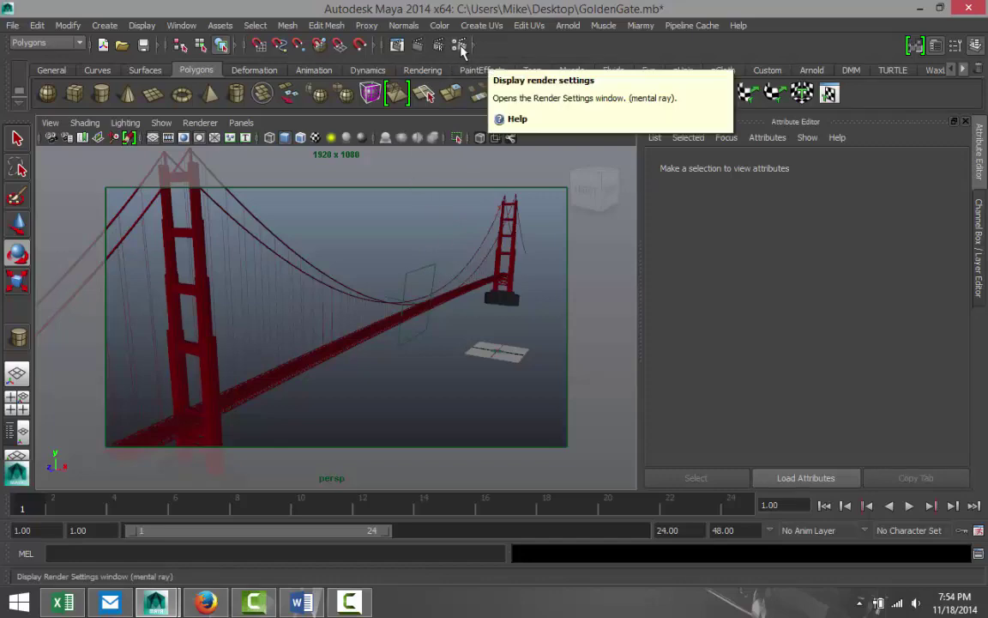
{"action": "left_click", "coordinate": [420, 48]}
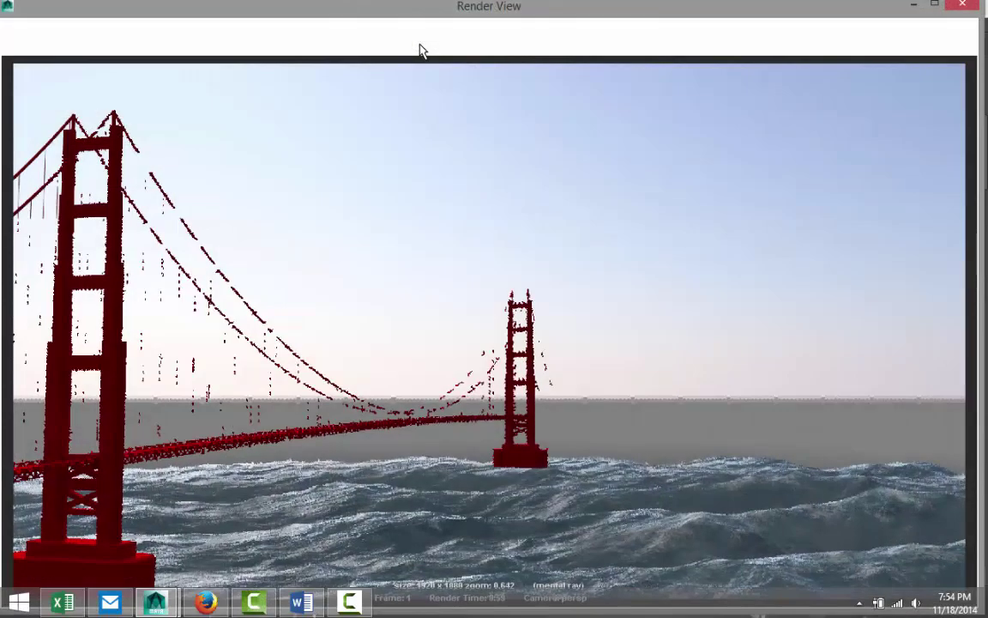